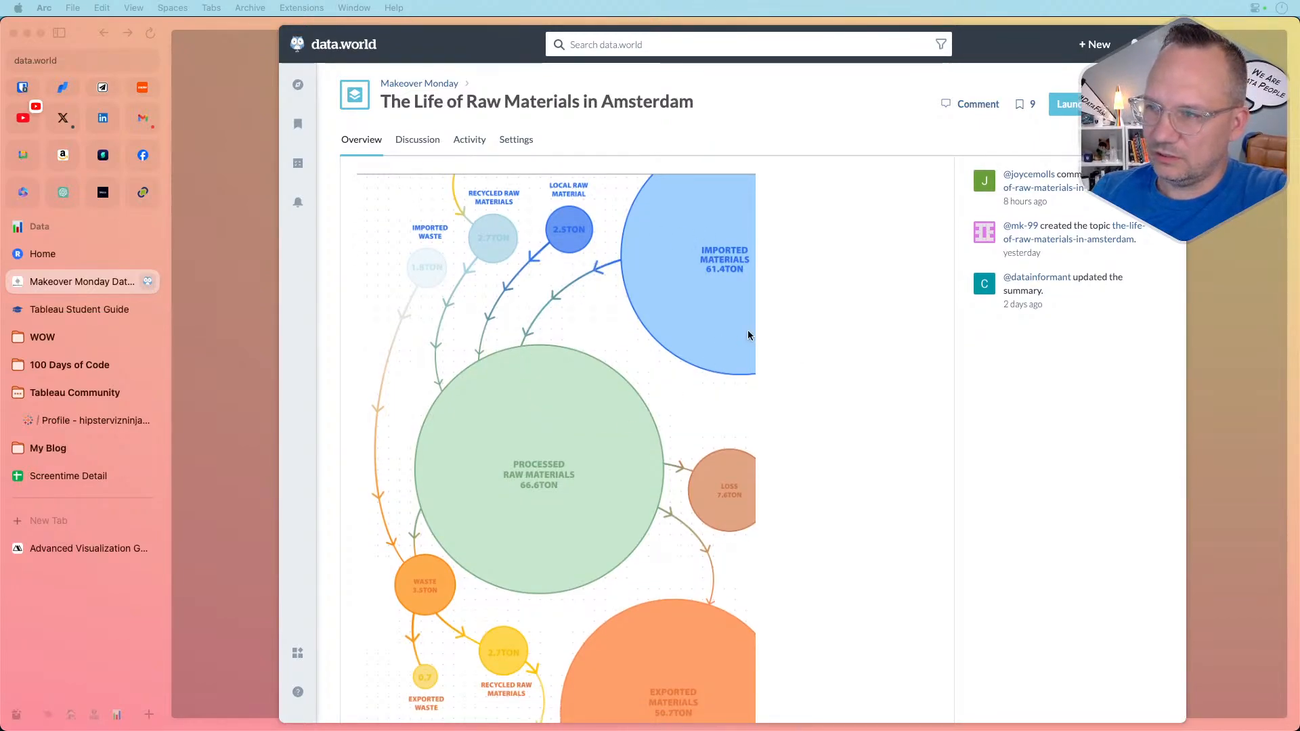
# Examine the original Amsterdam raw materials flow visualization together with its data source, article and data notes
pyautogui.scroll(-1, 529, 284)
pyautogui.scroll(5, 530, 289)
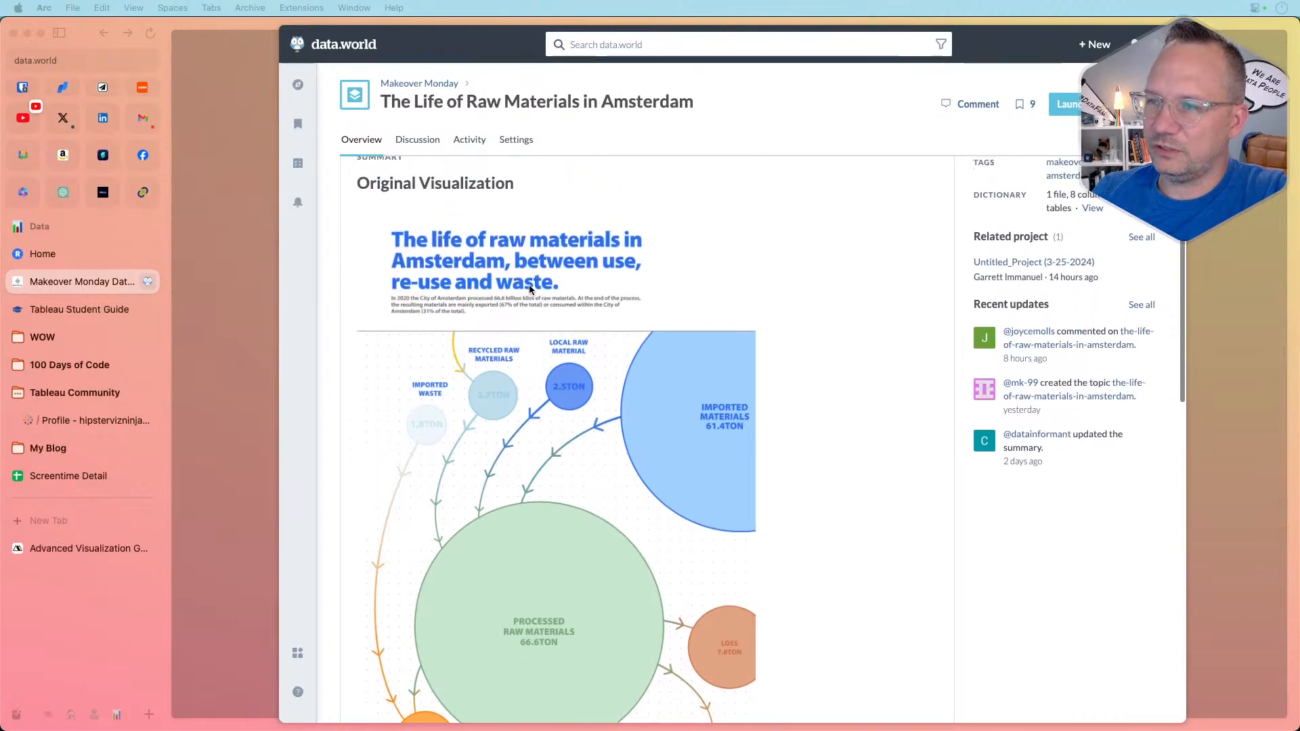
pyautogui.scroll(-10, 529, 290)
pyautogui.scroll(-1, 529, 289)
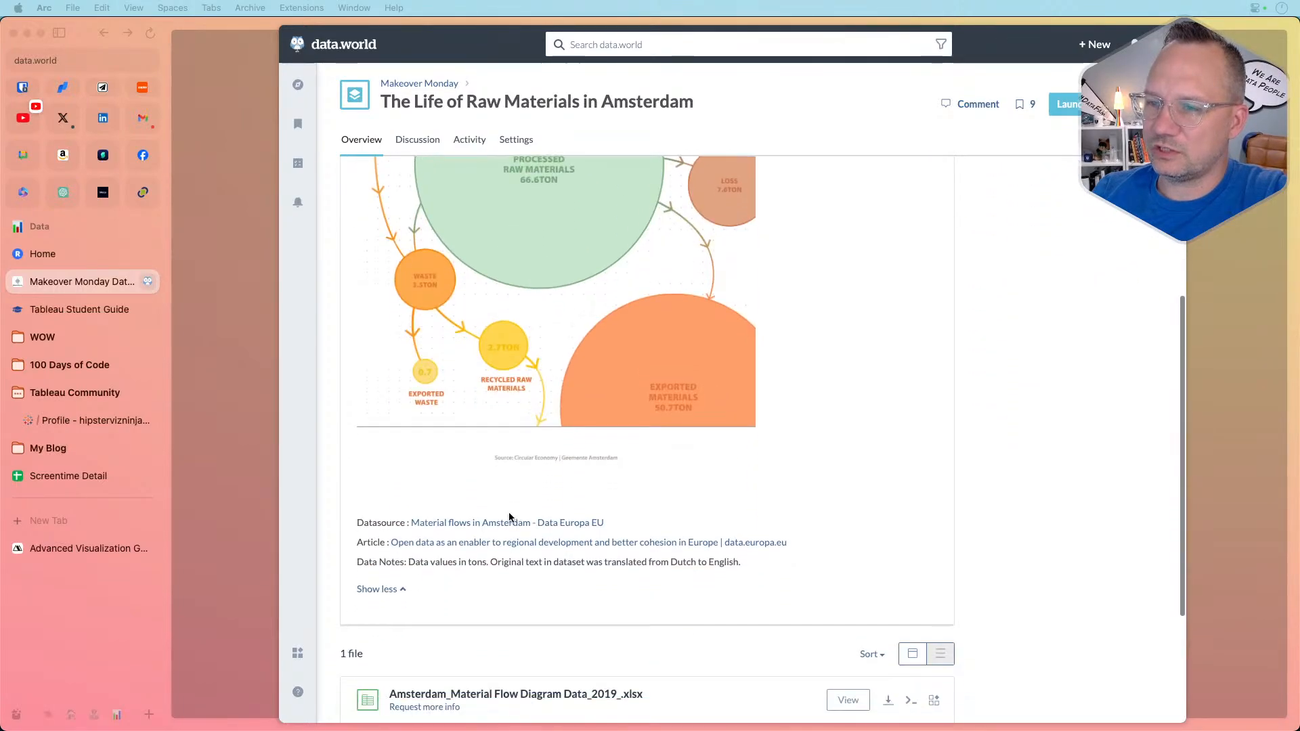
pyautogui.scroll(5, 832, 412)
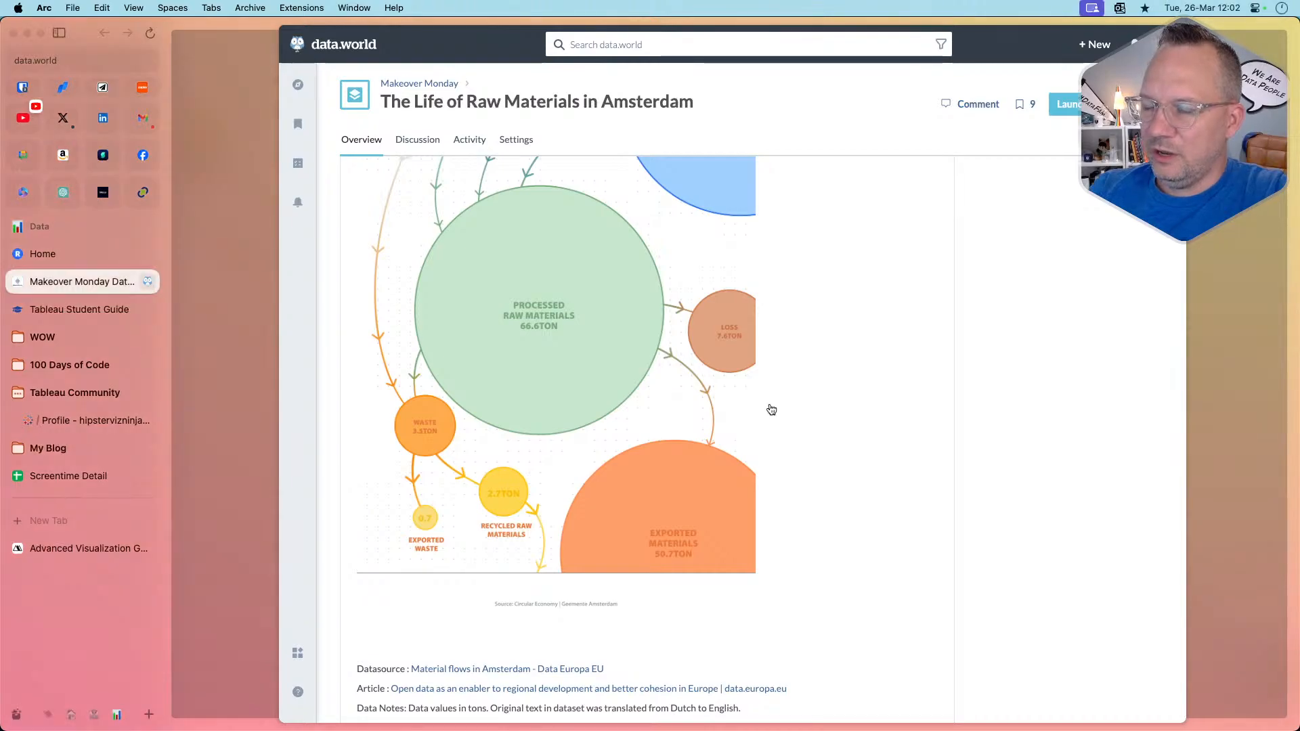
pyautogui.scroll(5, 771, 410)
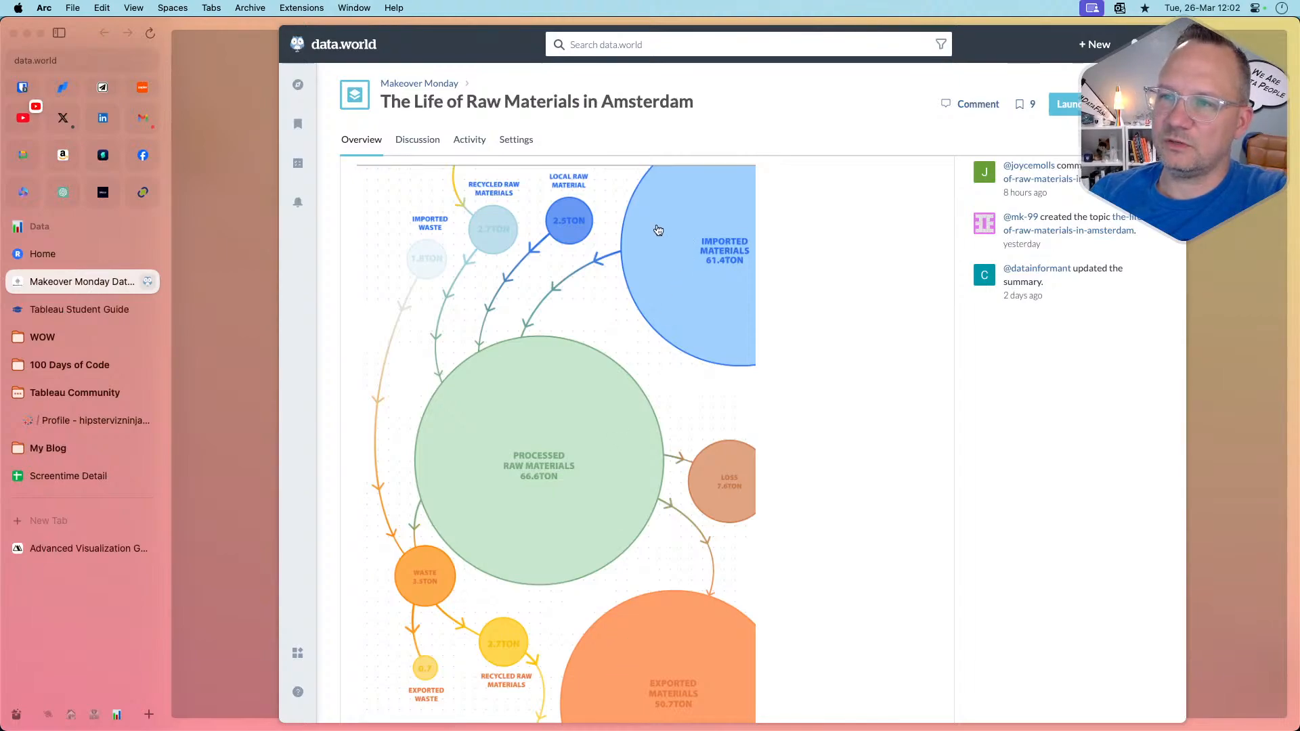
pyautogui.scroll(2, 656, 231)
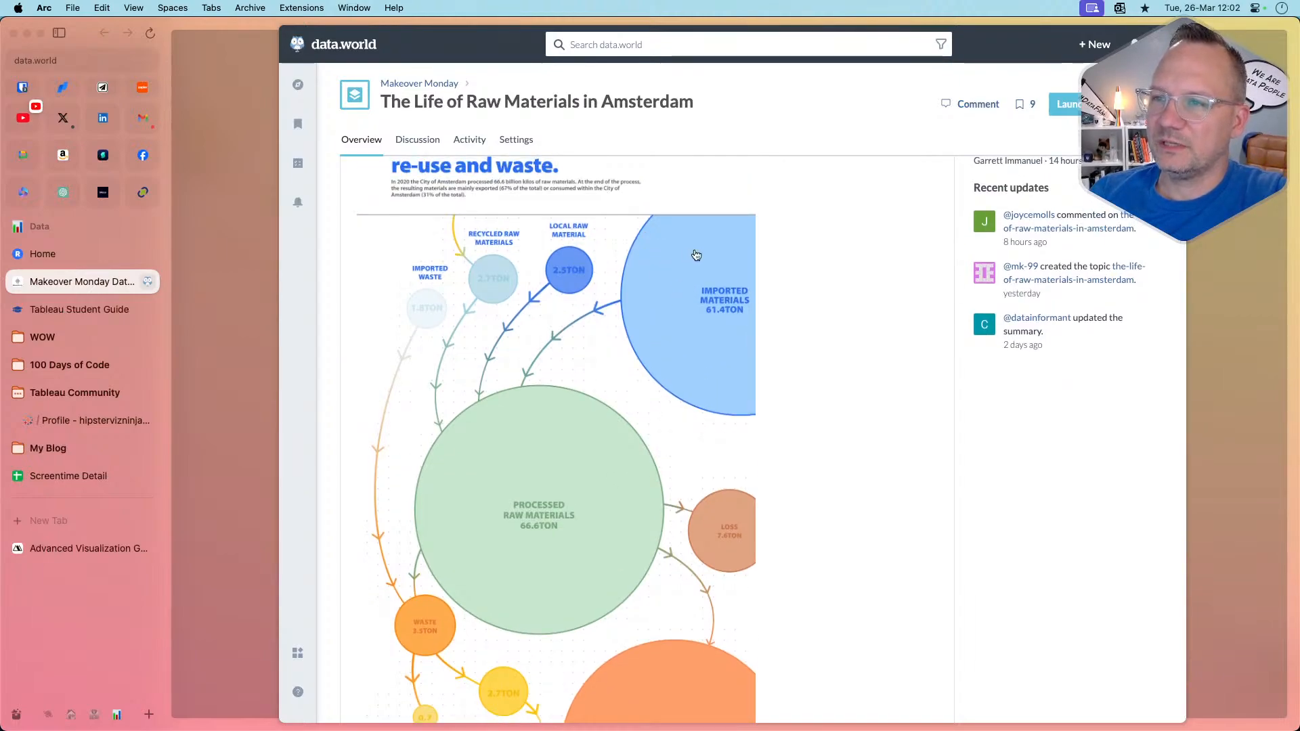
pyautogui.scroll(-3, 535, 440)
pyautogui.scroll(-2, 535, 440)
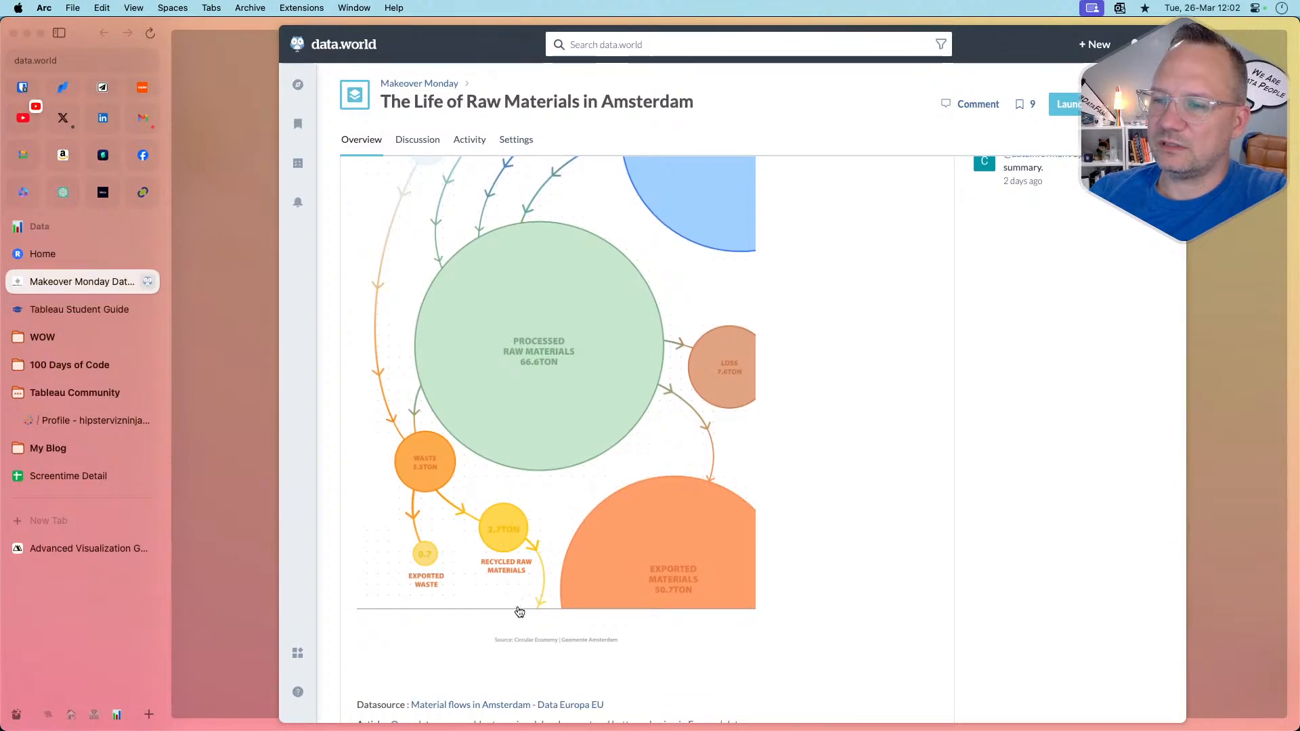
pyautogui.scroll(2, 514, 611)
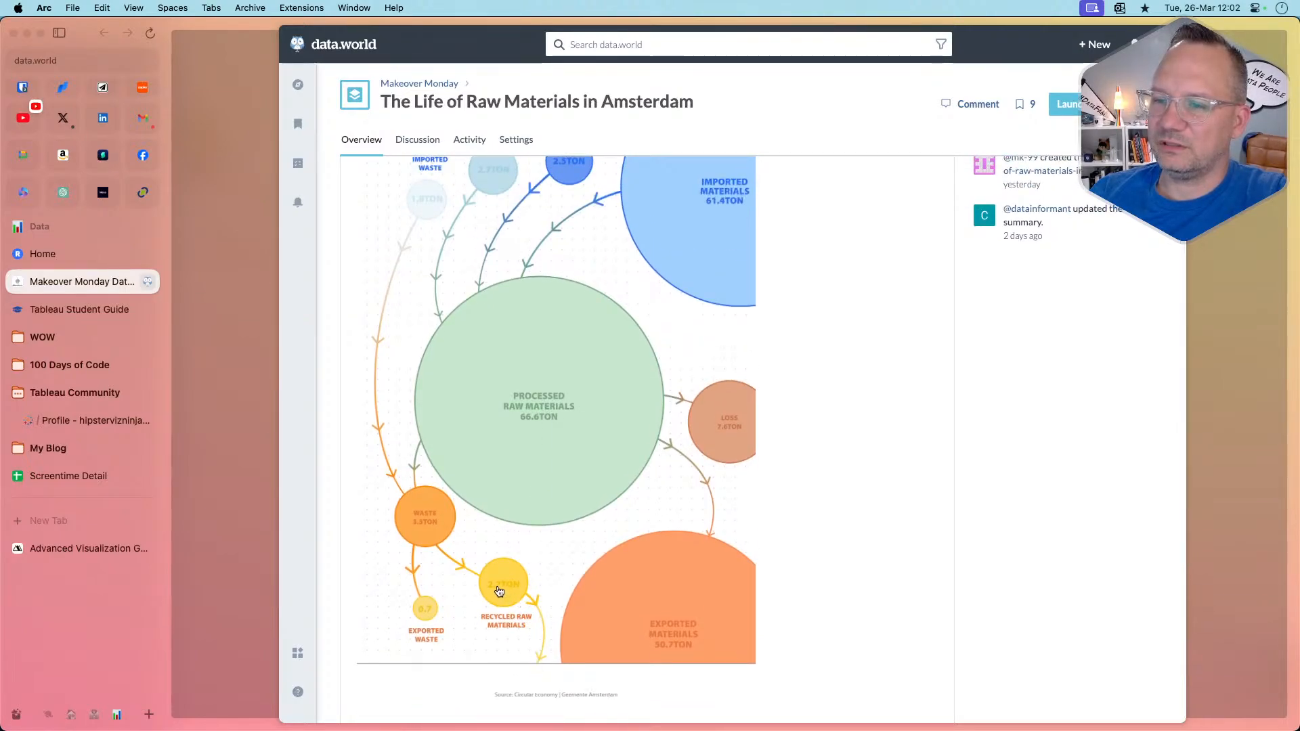
pyautogui.scroll(3, 534, 667)
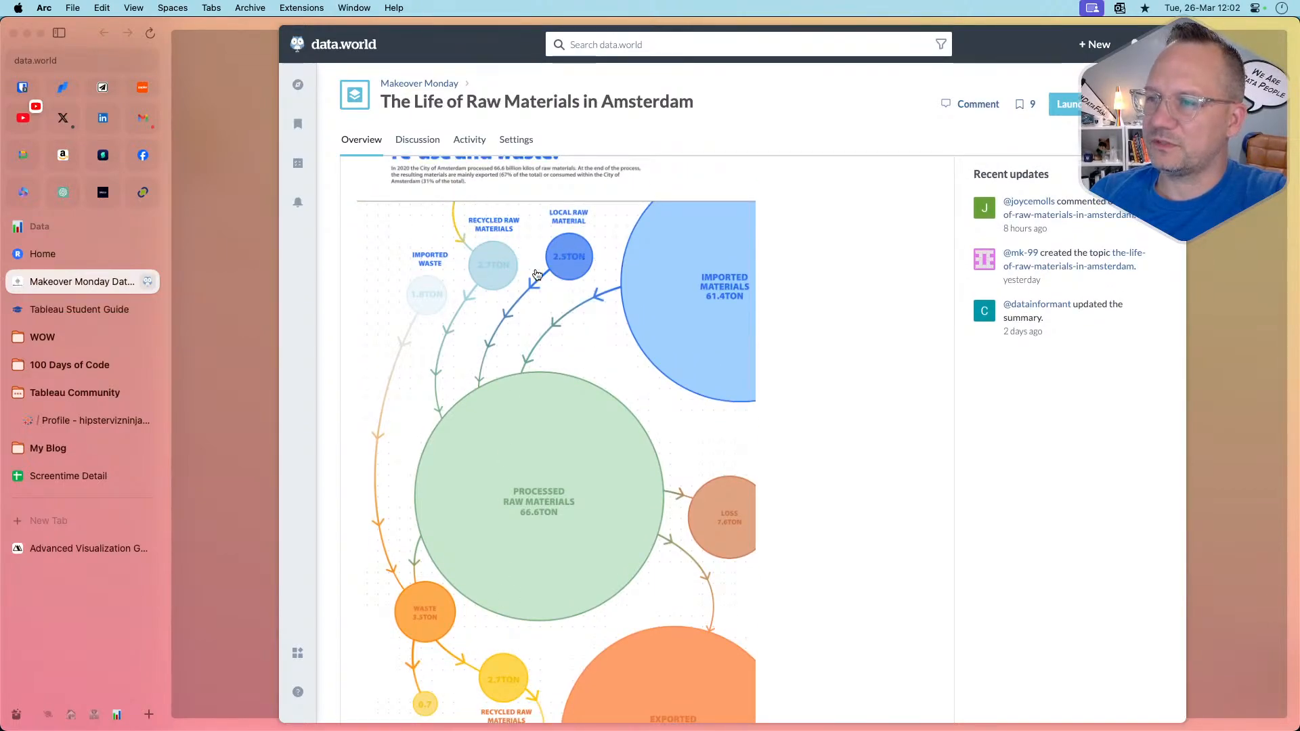
pyautogui.scroll(-1, 447, 480)
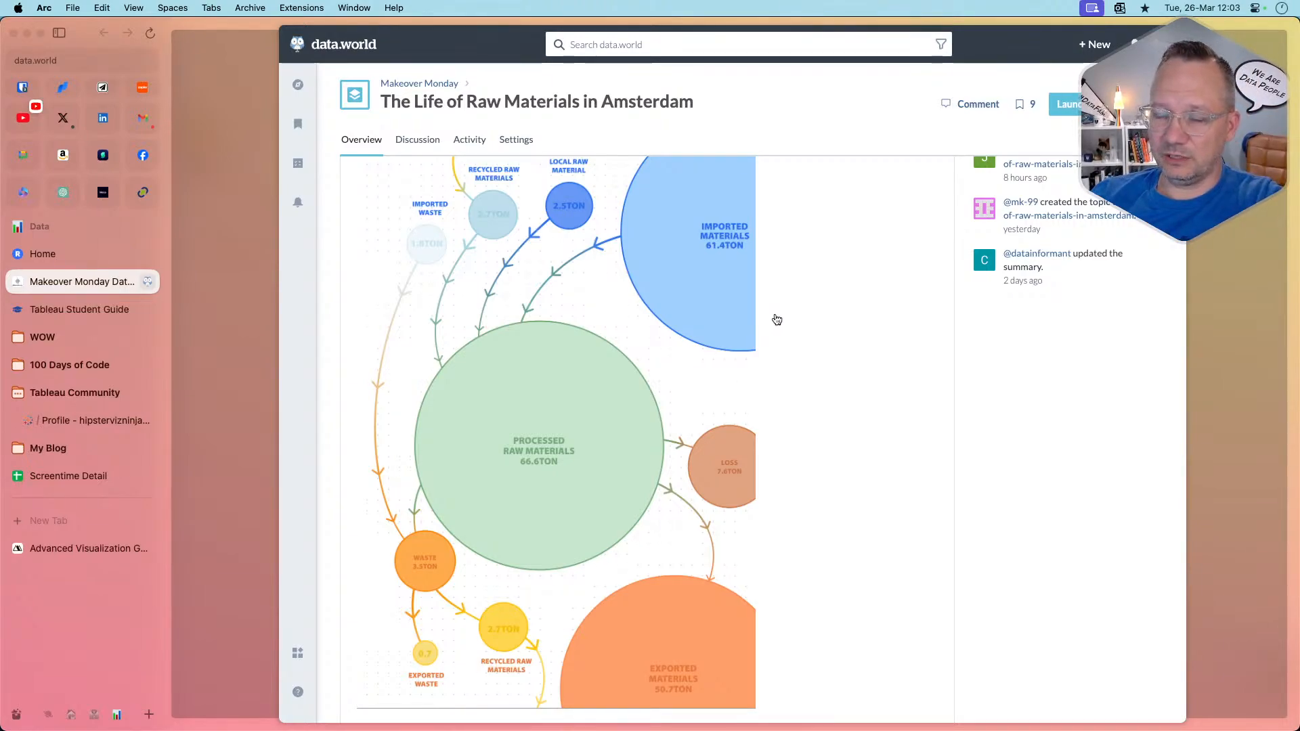
# Switch to the AdvViz page and open the Sankey generator
pyautogui.click(102, 547)
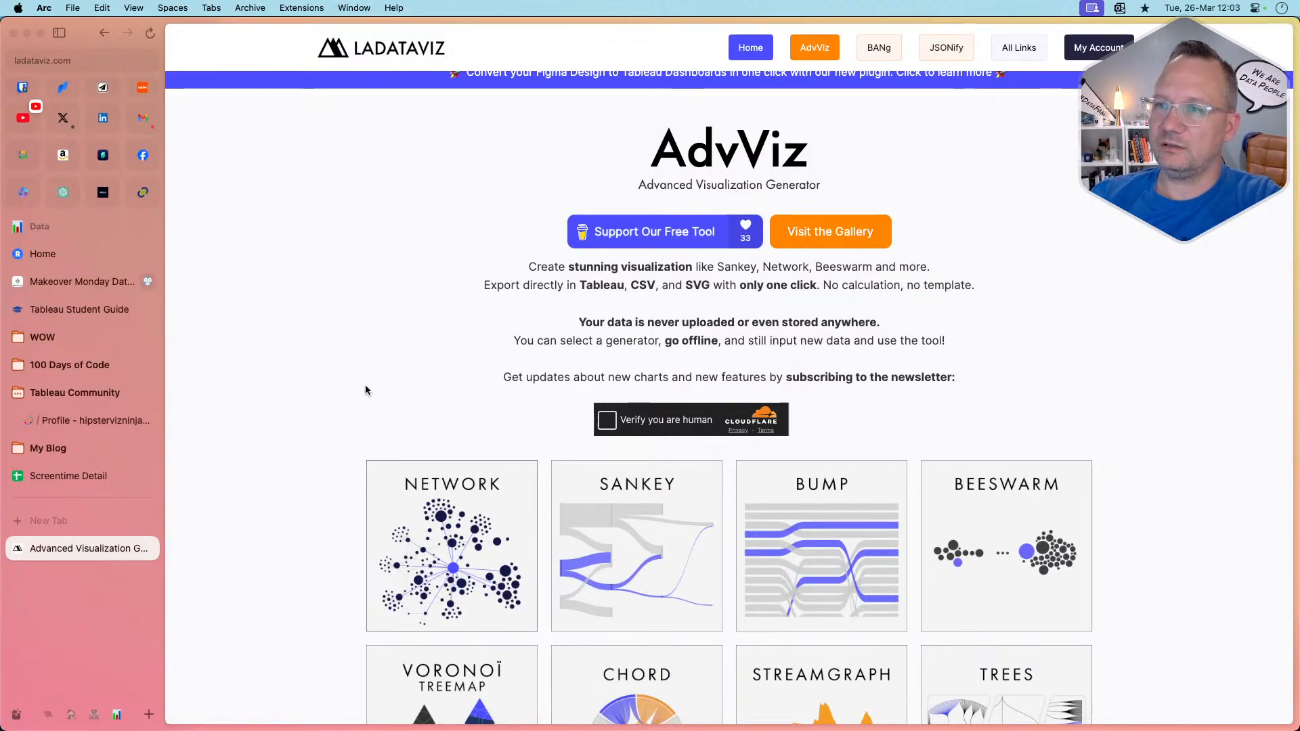
pyautogui.press('super+t')
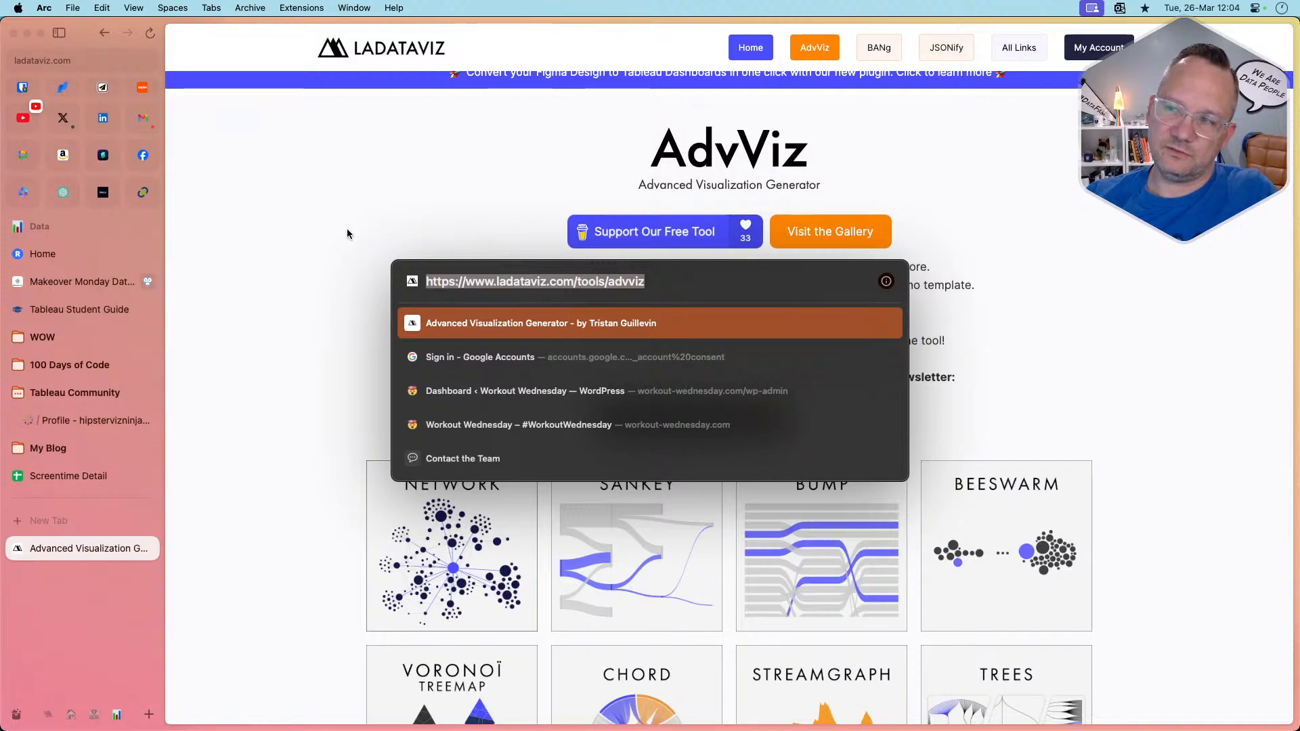
pyautogui.click(465, 191)
pyautogui.scroll(-5, 254, 563)
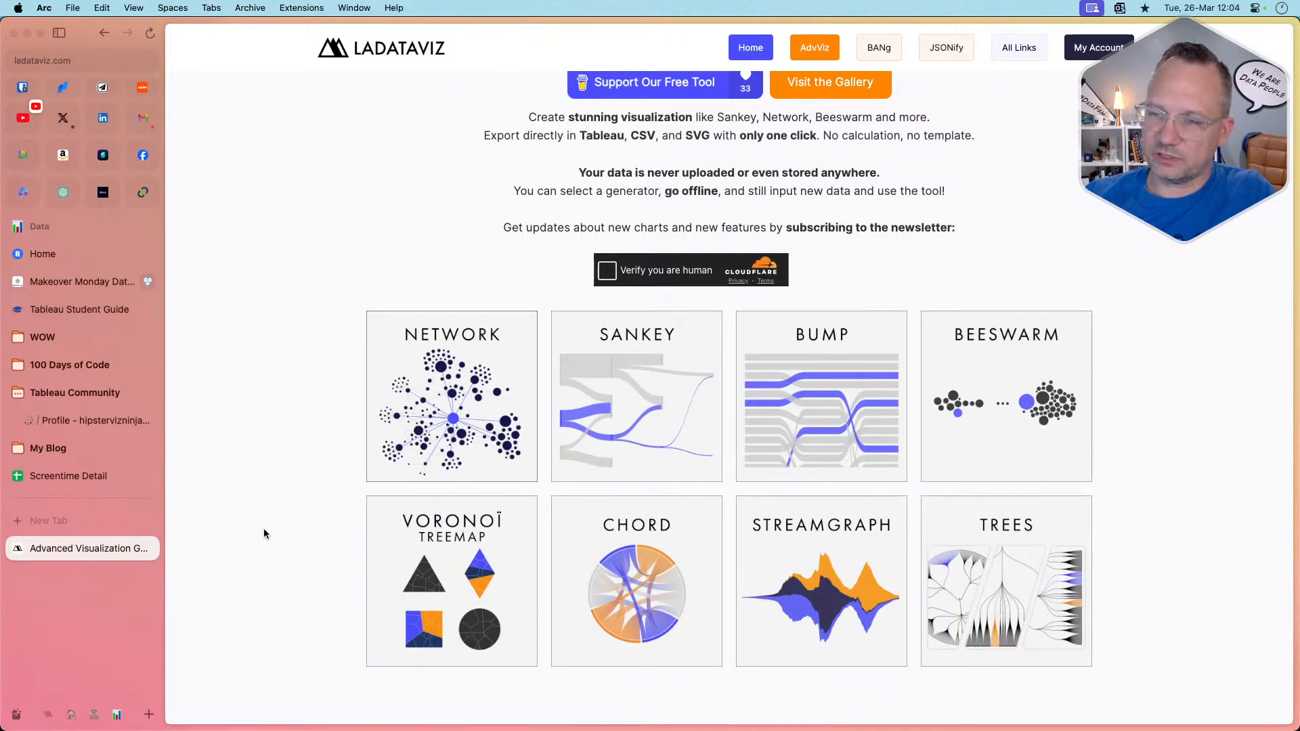
pyautogui.click(647, 396)
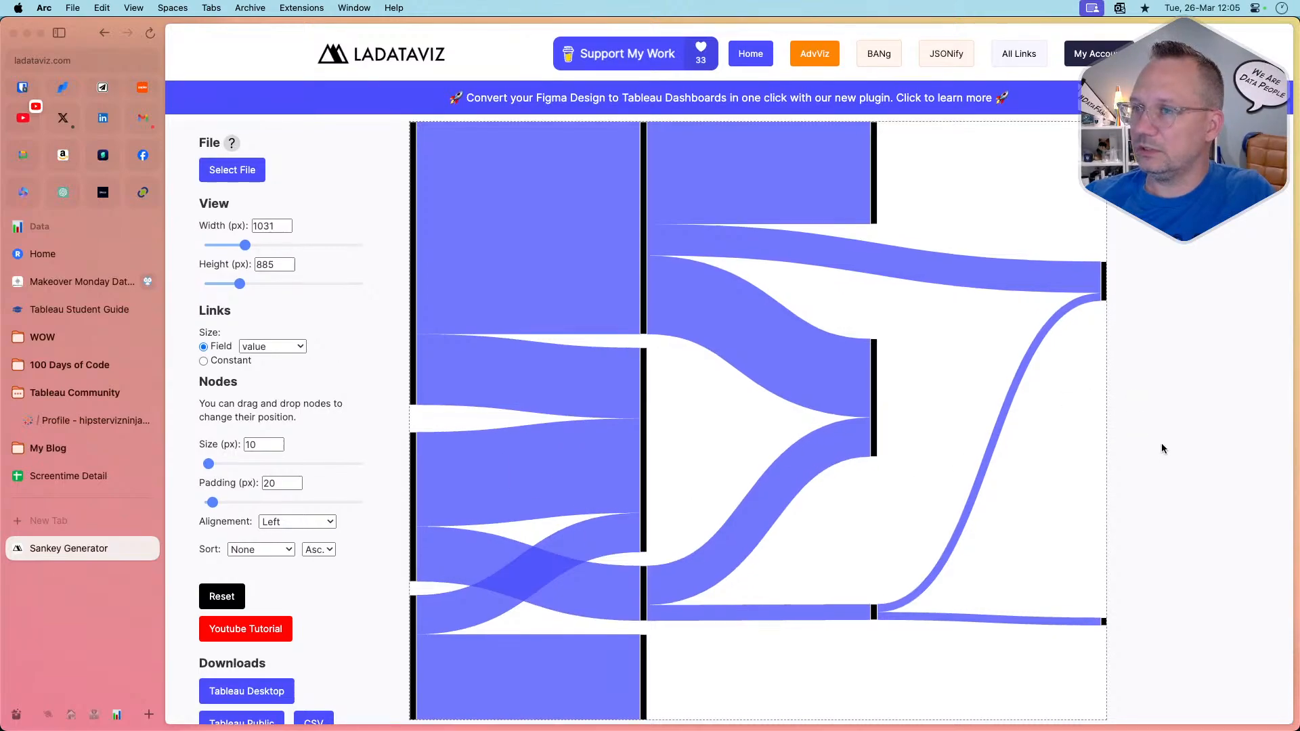
pyautogui.scroll(-2, 1161, 448)
pyautogui.scroll(2, 1162, 447)
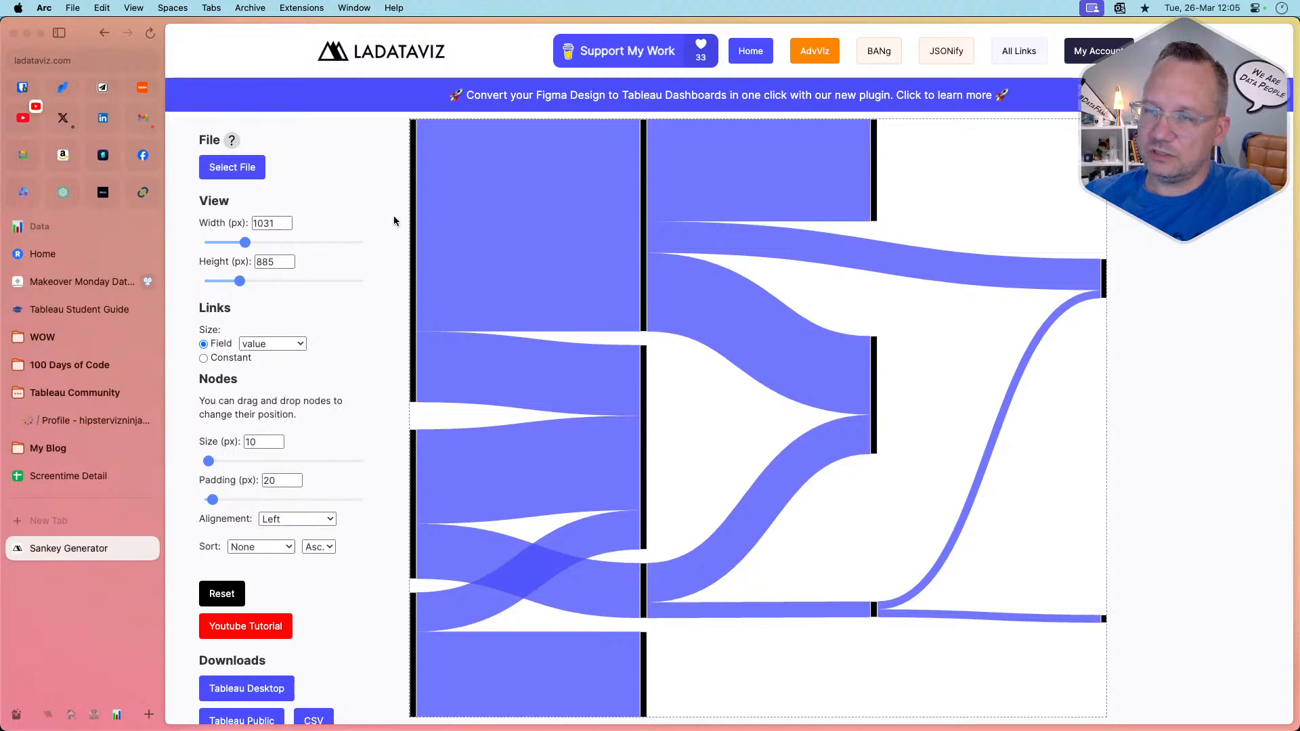
# Switch to Tableau and connect to the Excel workbook Amsterdam Material Flow 2019.xlsx in Downloads
pyautogui.press('super+Tab')
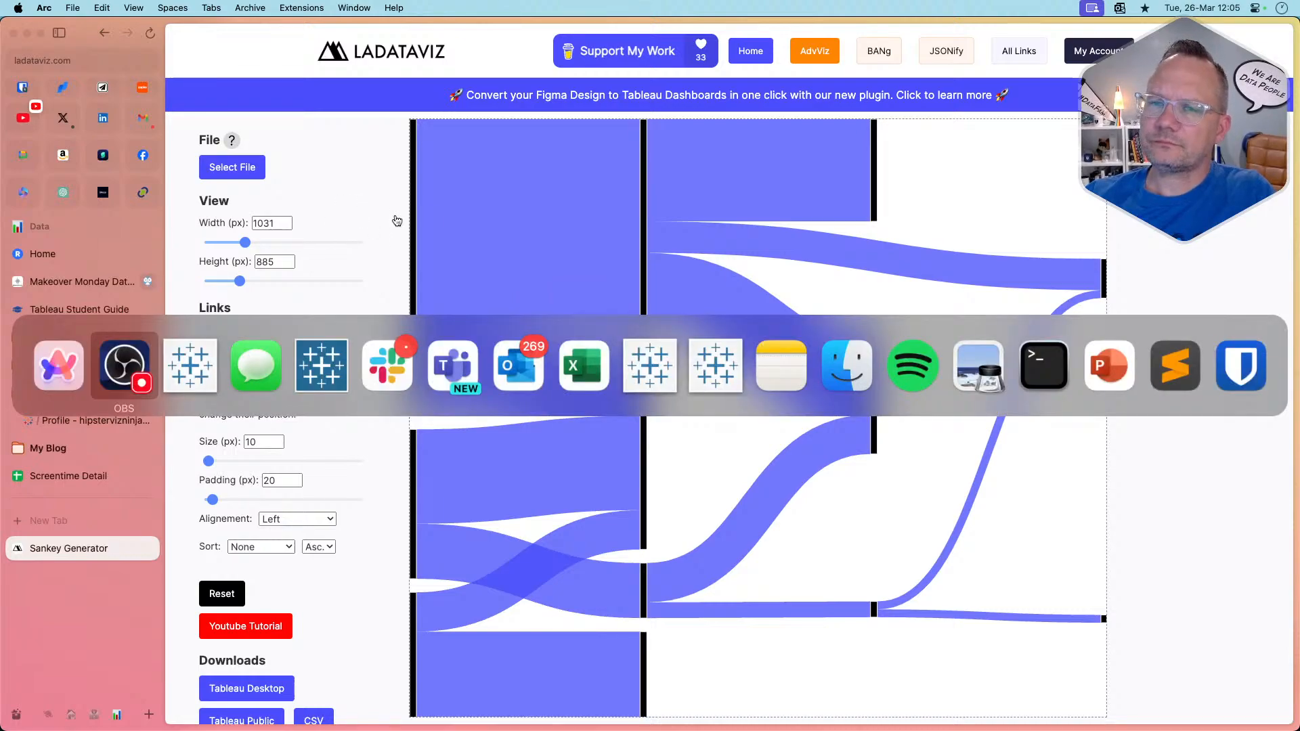
pyautogui.press('super+Tab')
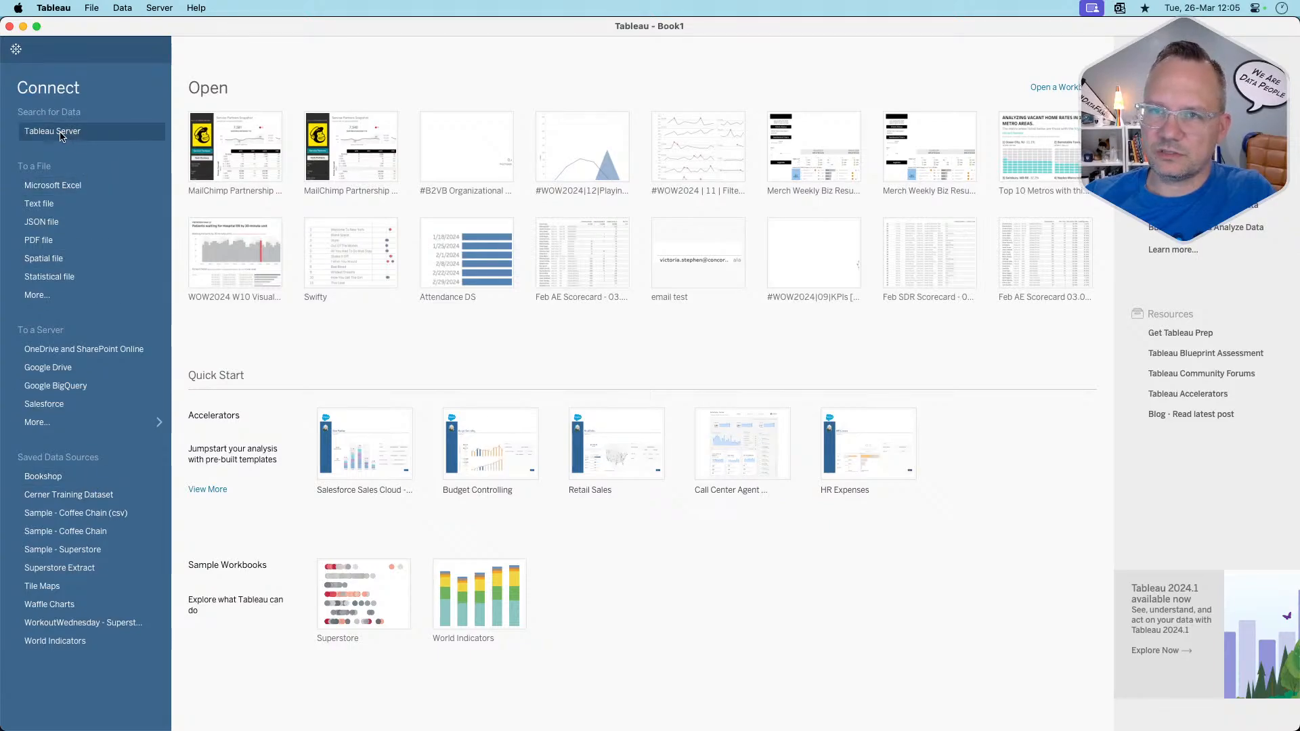
pyautogui.click(57, 187)
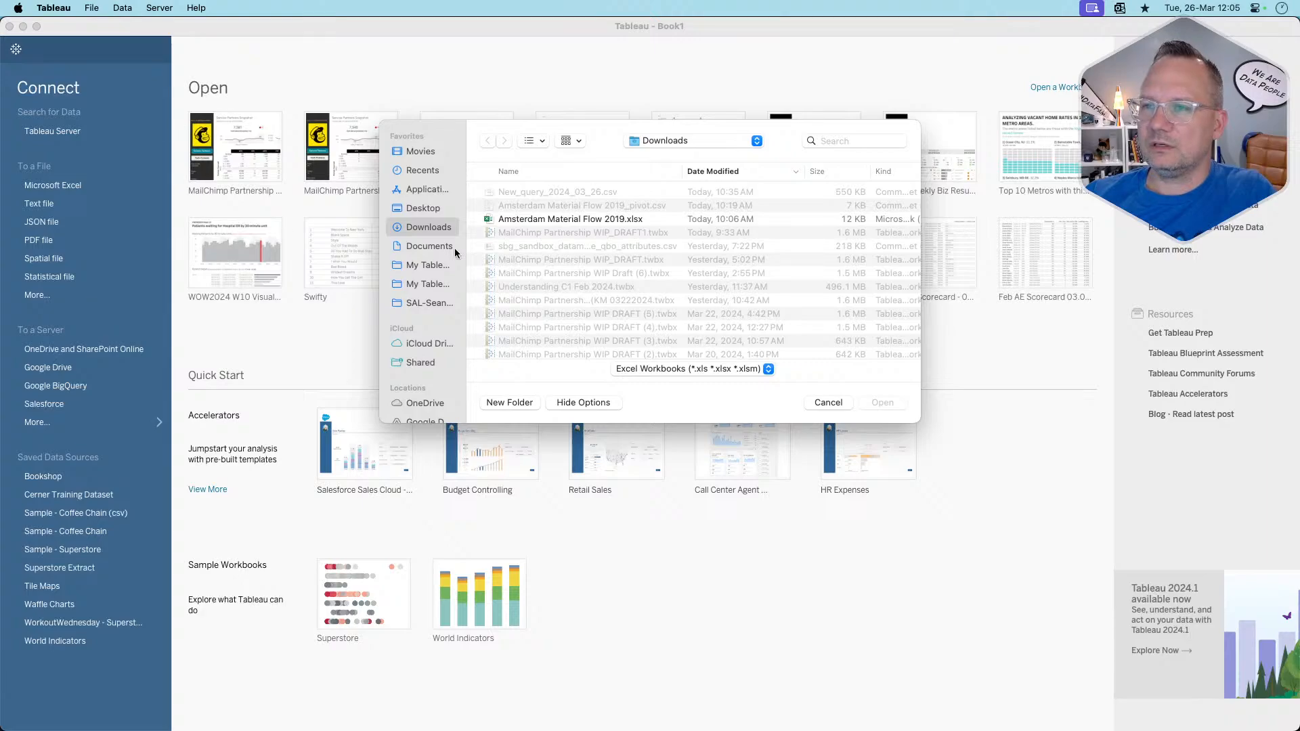
pyautogui.click(550, 220)
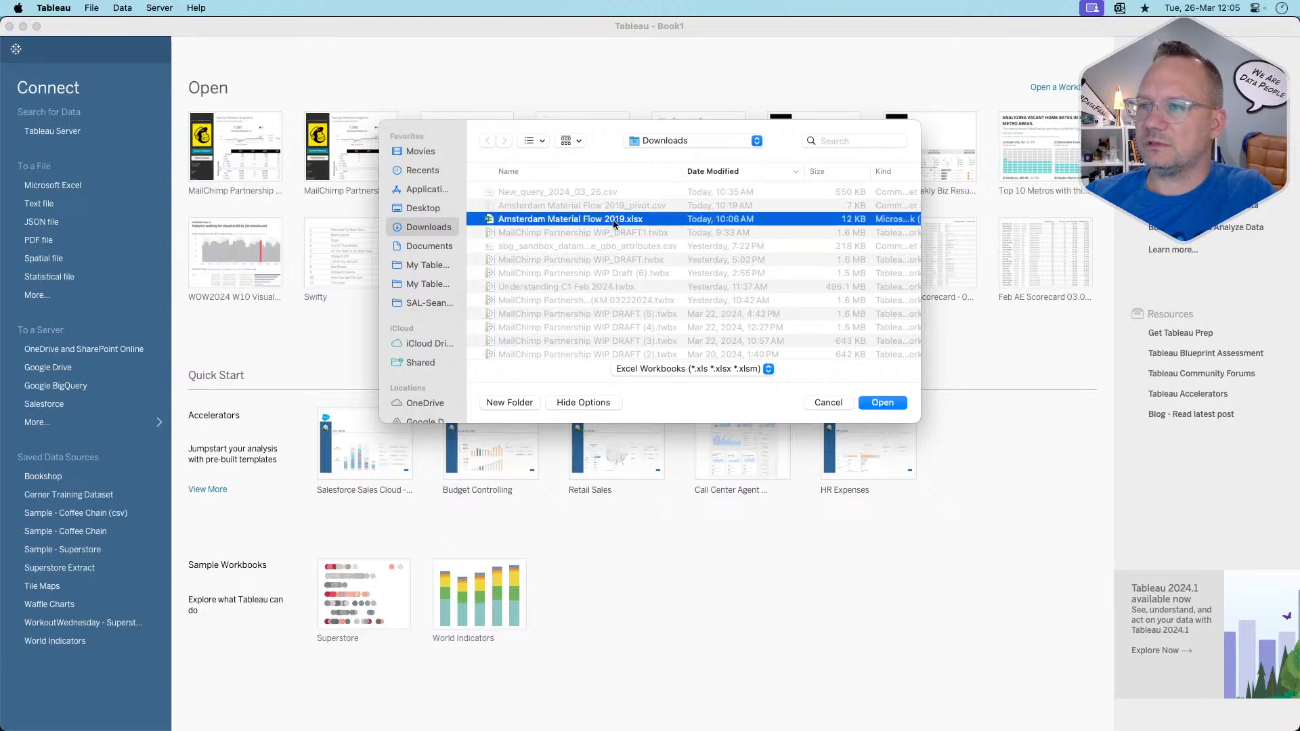
pyautogui.click(875, 403)
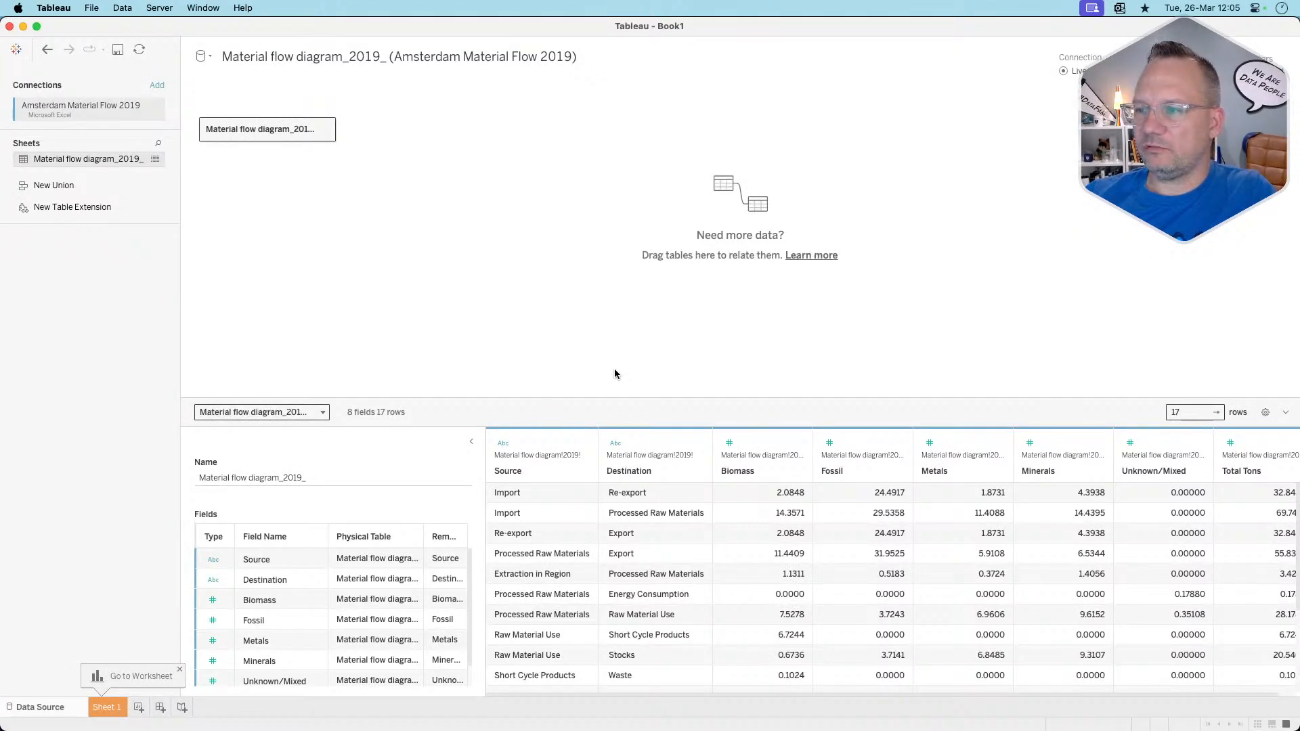
# Hide the Total Tons column in the data source
pyautogui.hscroll(1, 765, 558)
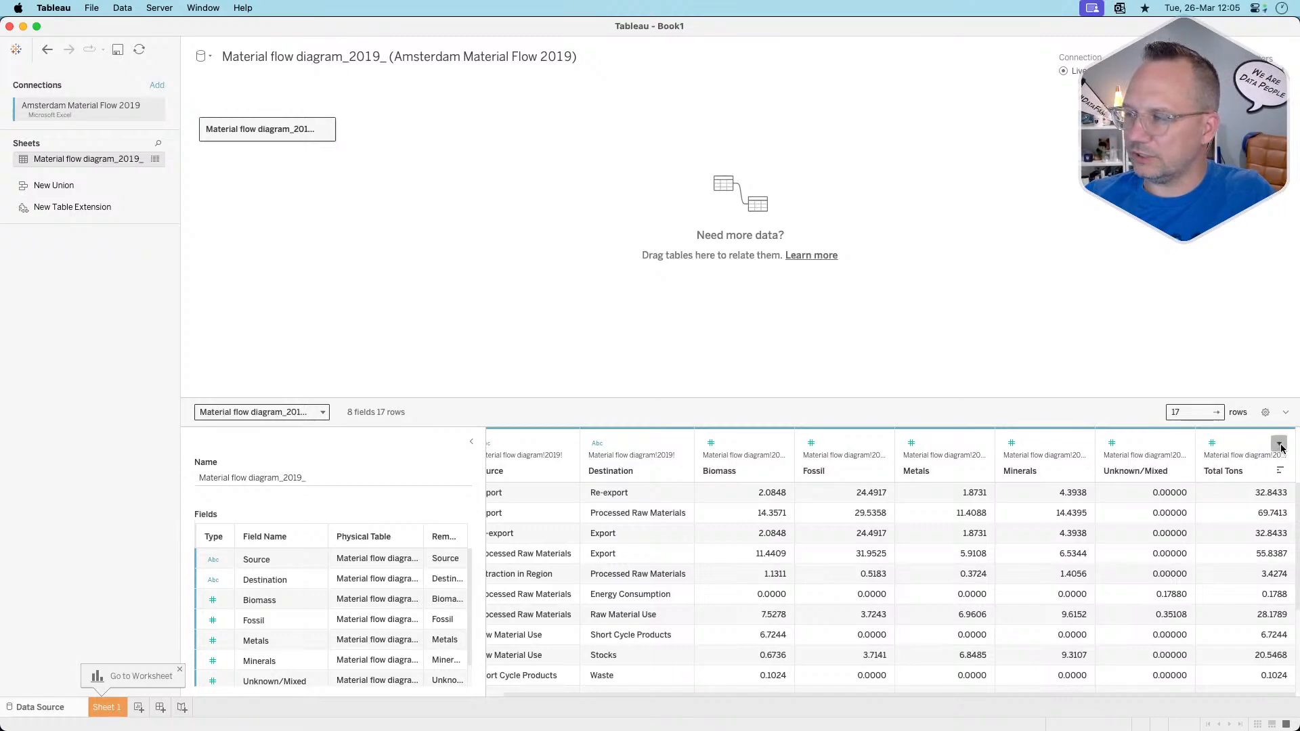
pyautogui.click(1281, 448)
pyautogui.click(1197, 478)
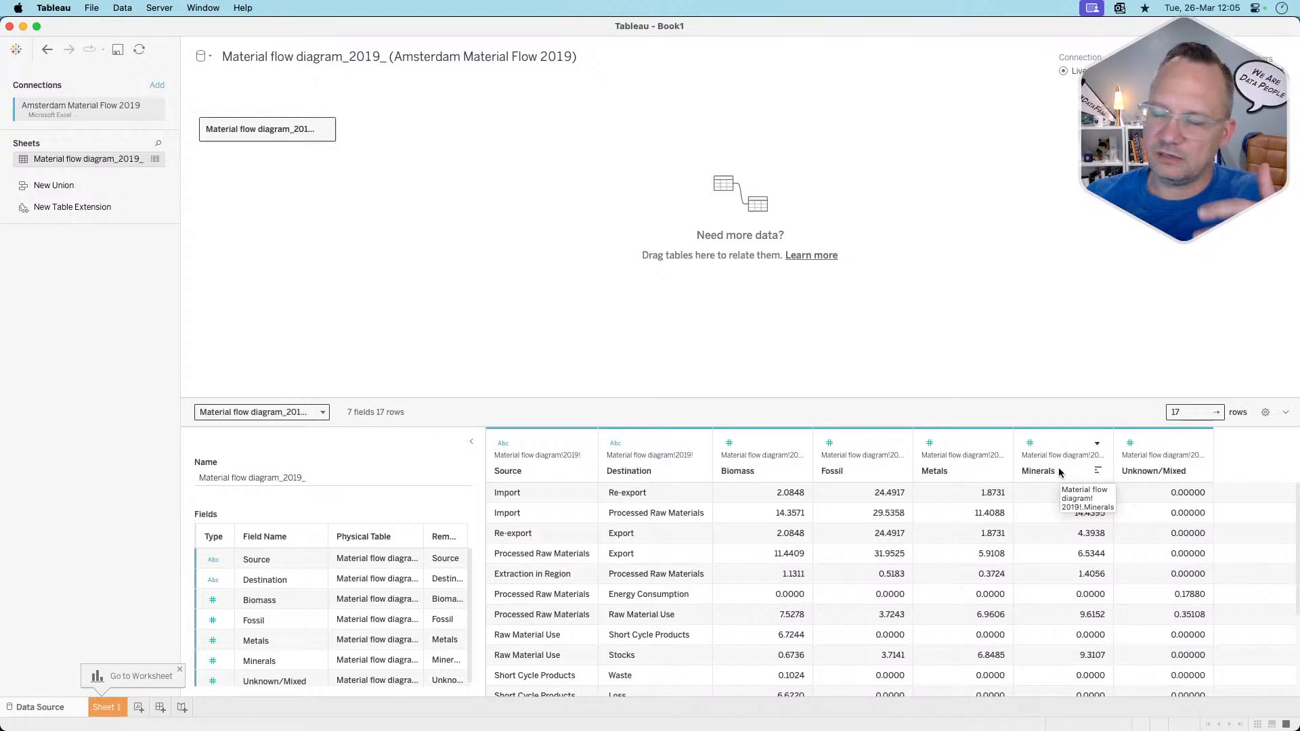
# Pivot the five material columns from Biomass through Unknown/Mixed into rows
pyautogui.click(1166, 447)
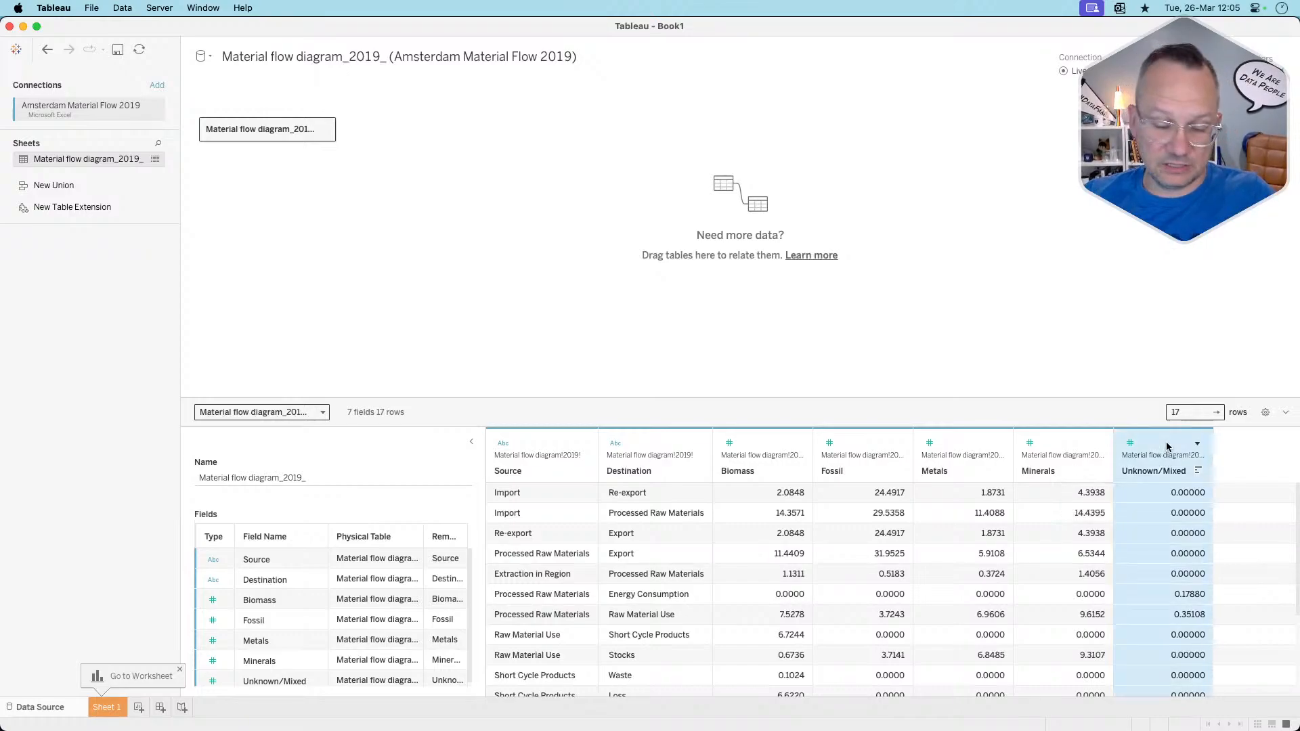
pyautogui.keyDown('shift'); pyautogui.click(753, 445); pyautogui.keyUp('shift')
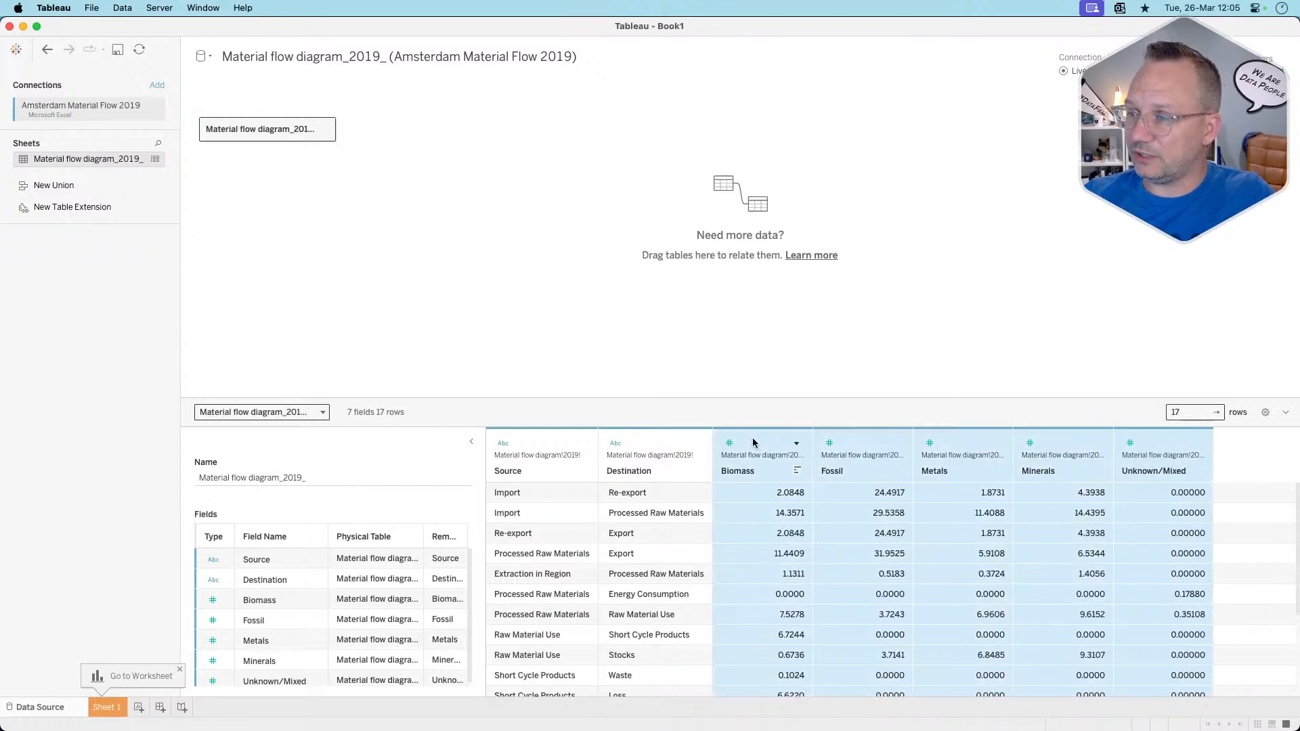
pyautogui.click(797, 444)
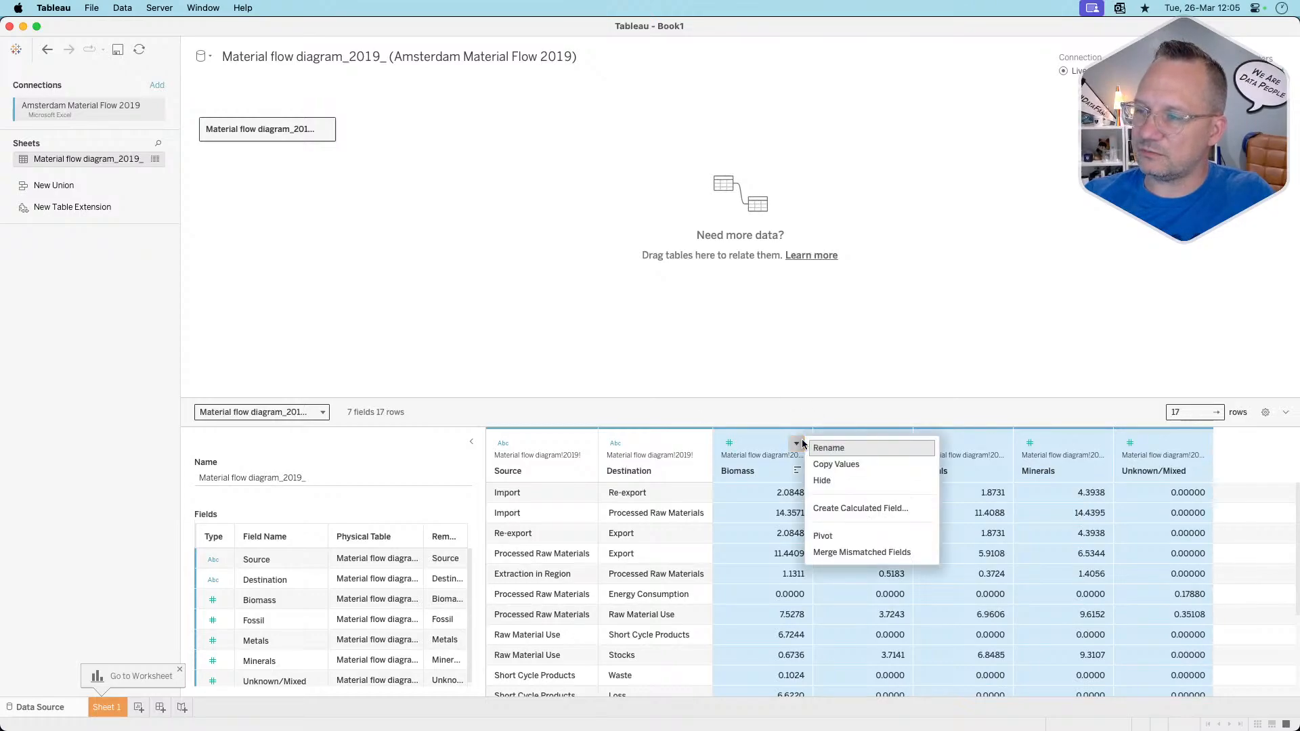
pyautogui.click(836, 538)
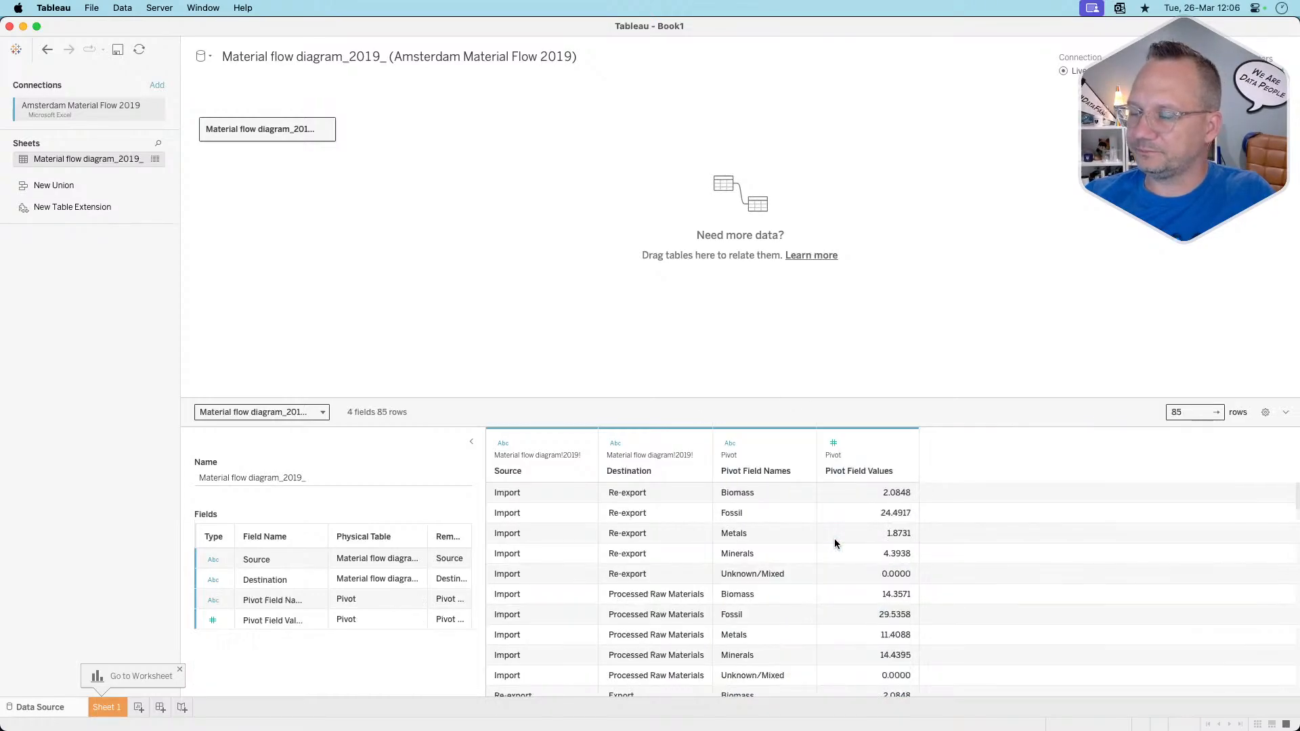
# Rename the pivot names field to Fuel Type and the pivot values field to Tons
pyautogui.doubleClick(748, 472)
pyautogui.write('Fuel')
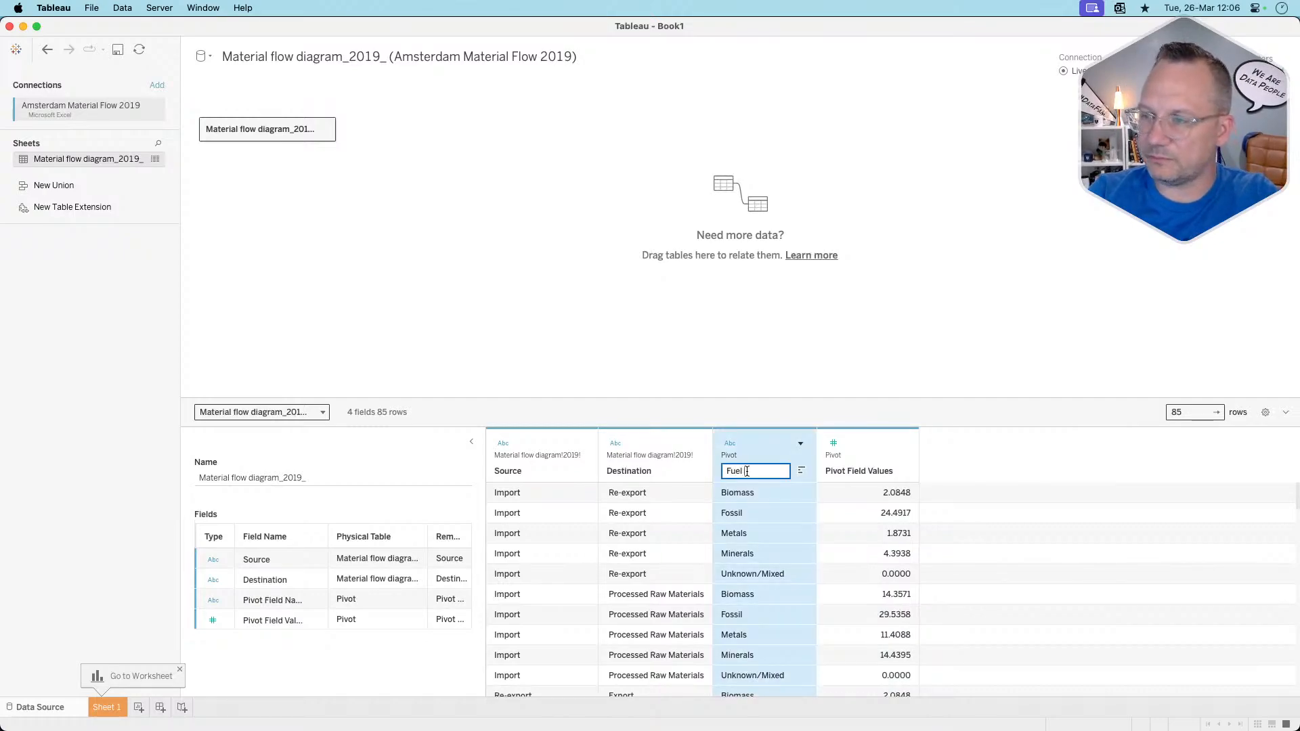
pyautogui.write(' Type')
pyautogui.press('Return')
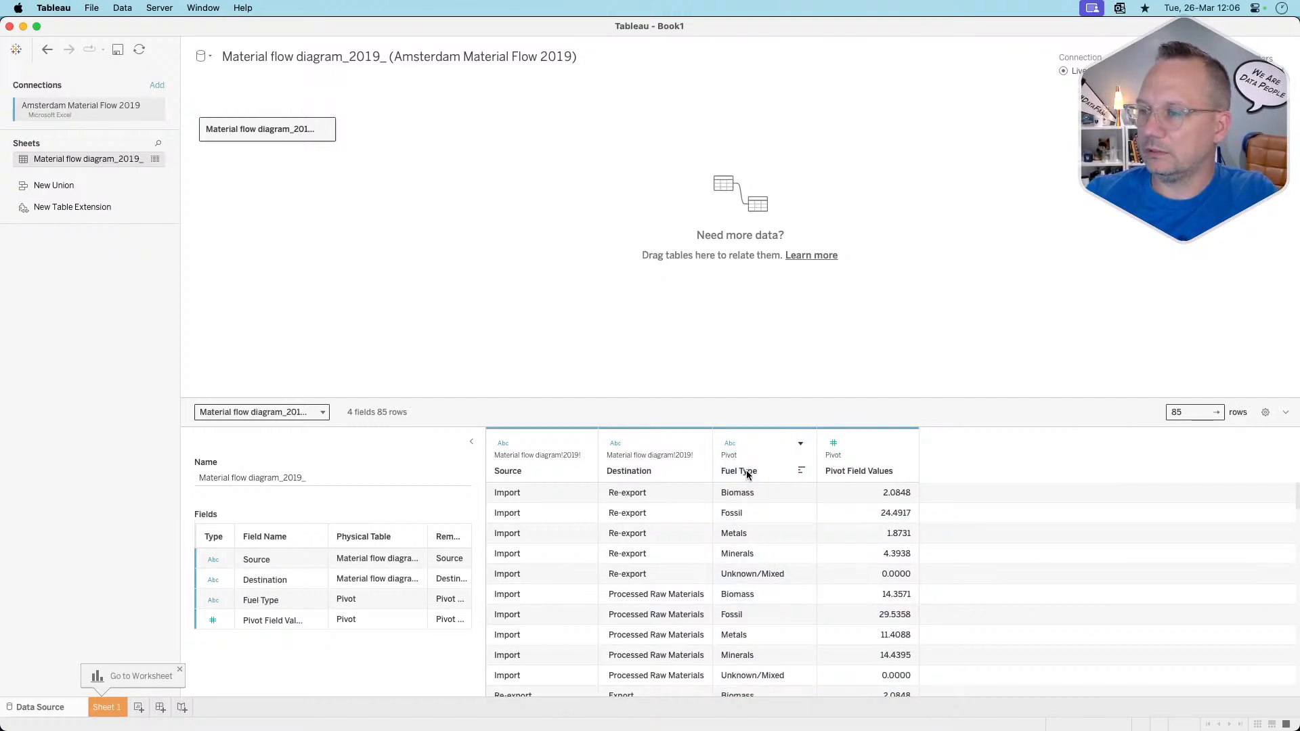
pyautogui.doubleClick(872, 469)
pyautogui.write('Tons')
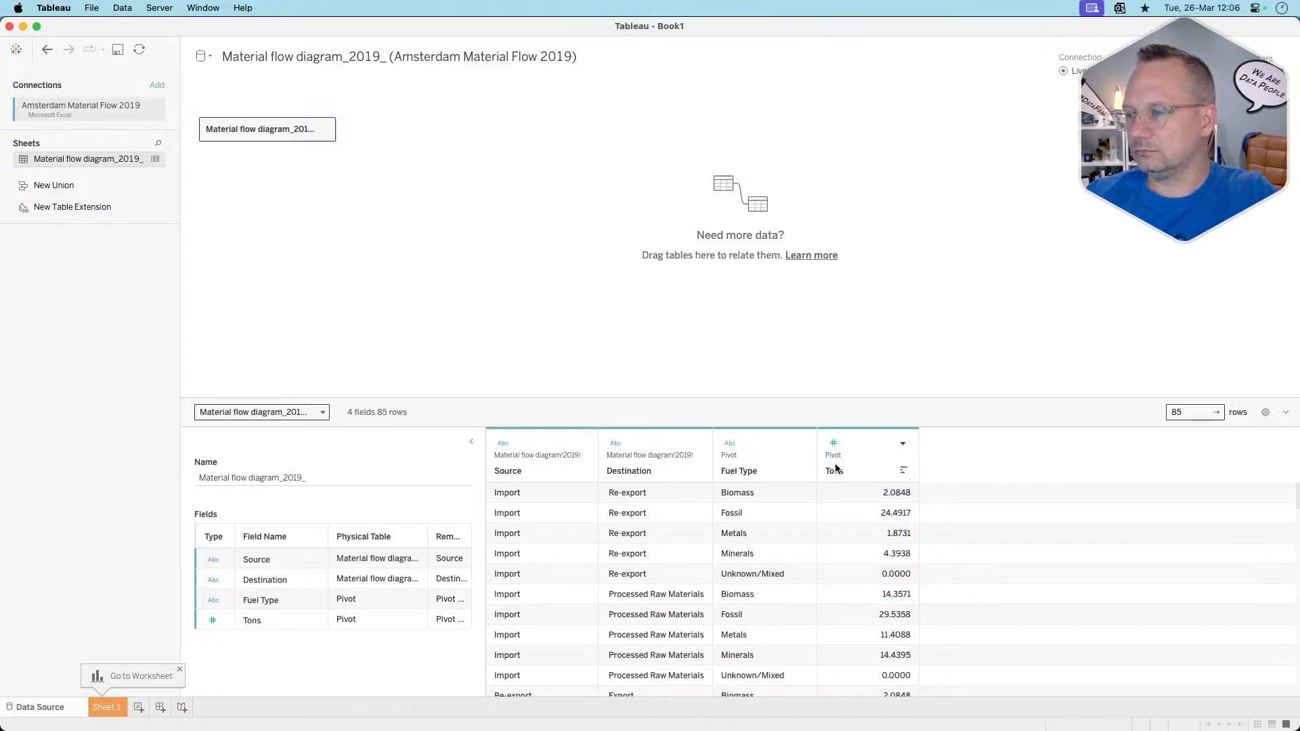
pyautogui.press('Return')
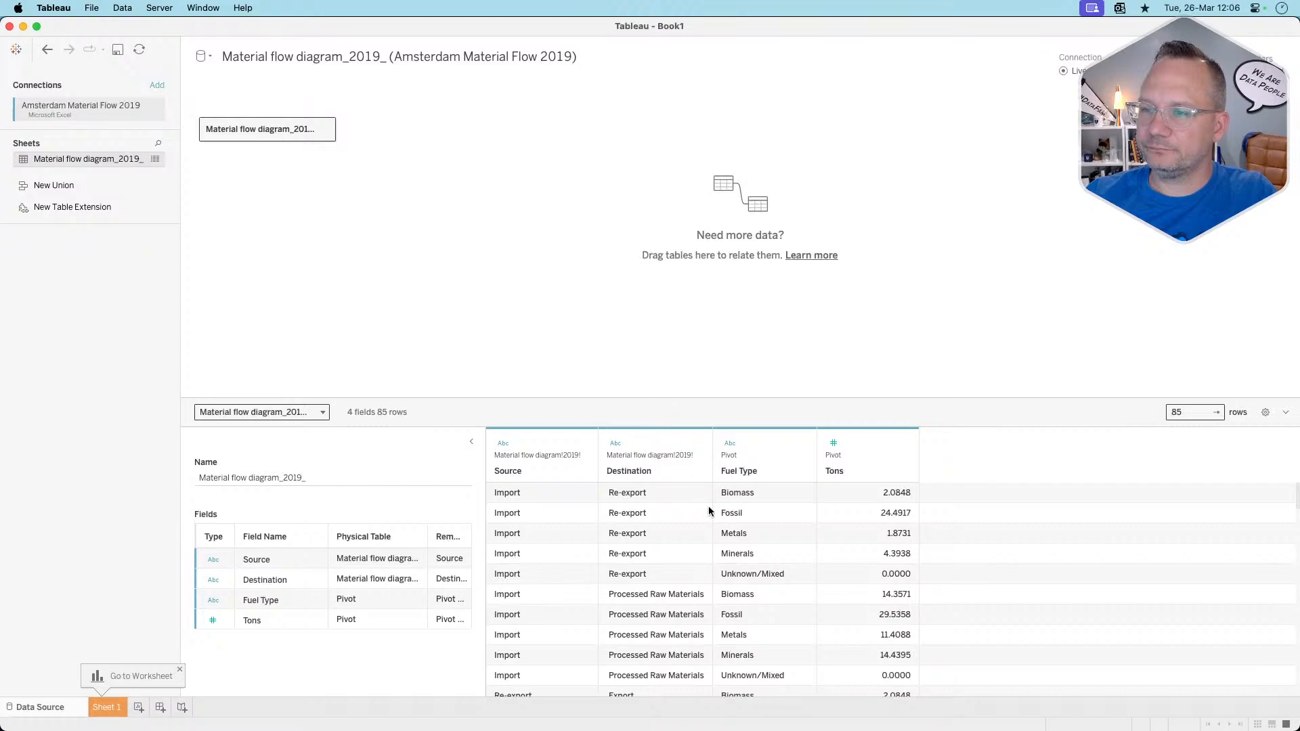
# Look over the pivoted rows and open the Sheet 1 worksheet
pyautogui.scroll(-1, 711, 567)
pyautogui.scroll(1, 711, 567)
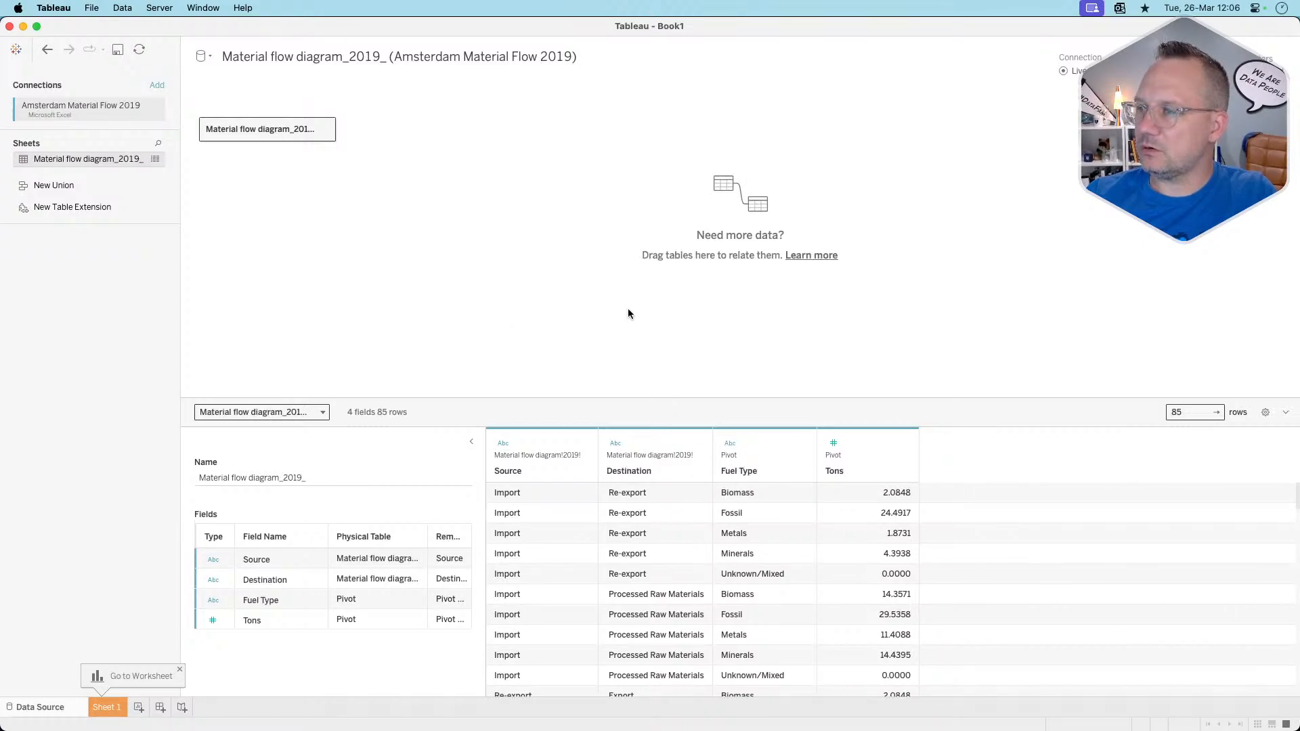
pyautogui.click(106, 709)
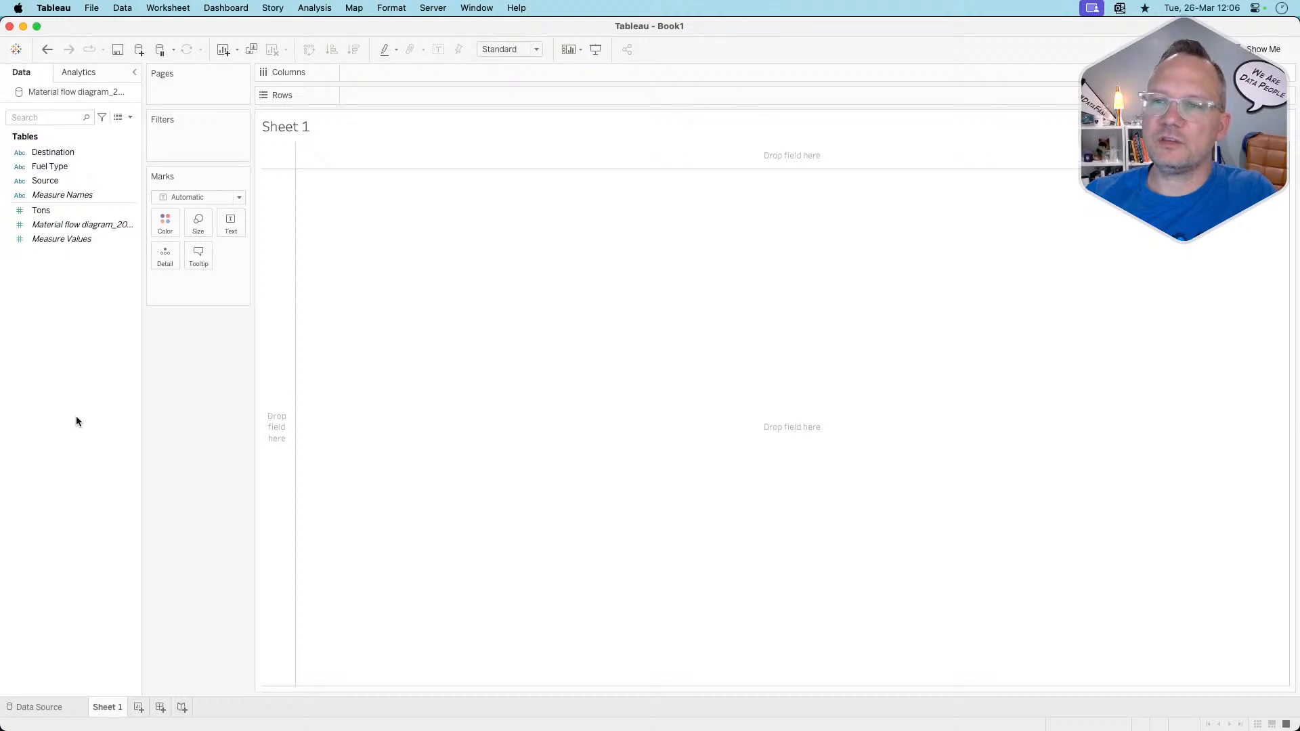
# Switch to the browser and revisit the original raw materials visualization on data.world
pyautogui.press('super+Tab')
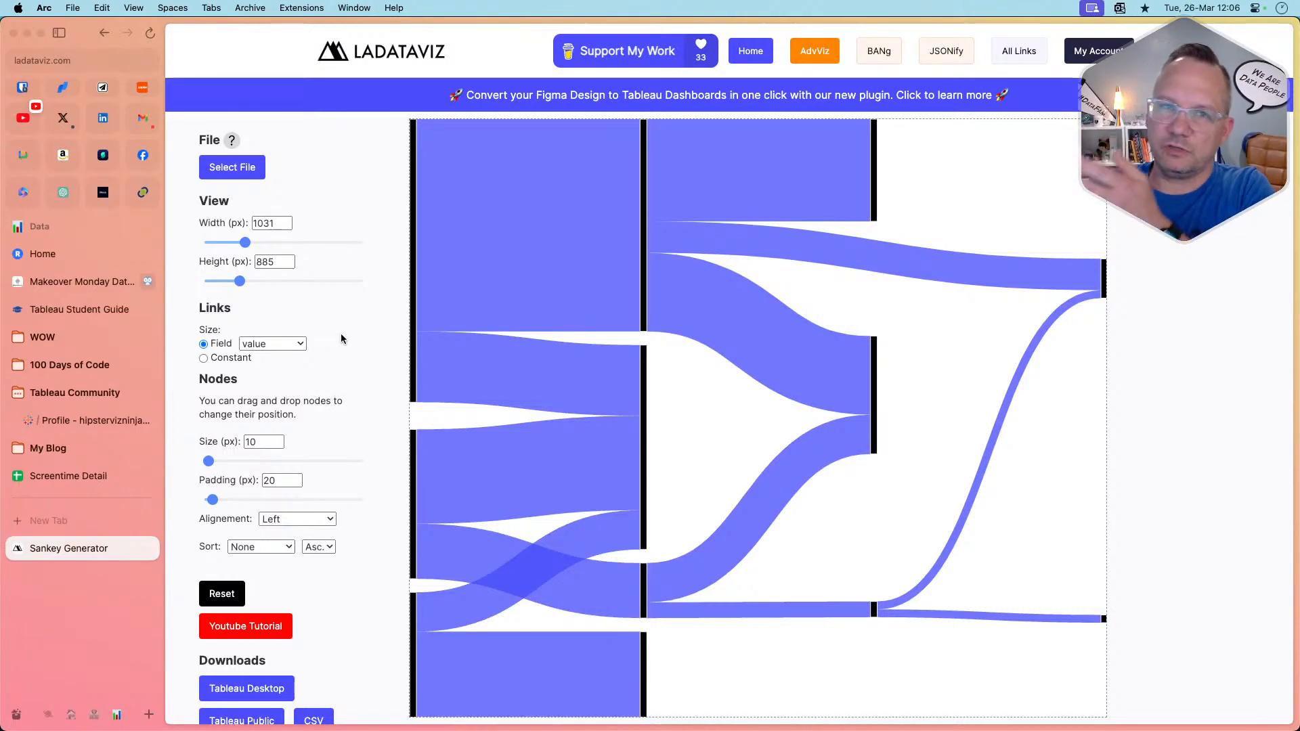
pyautogui.click(101, 283)
pyautogui.scroll(1, 617, 282)
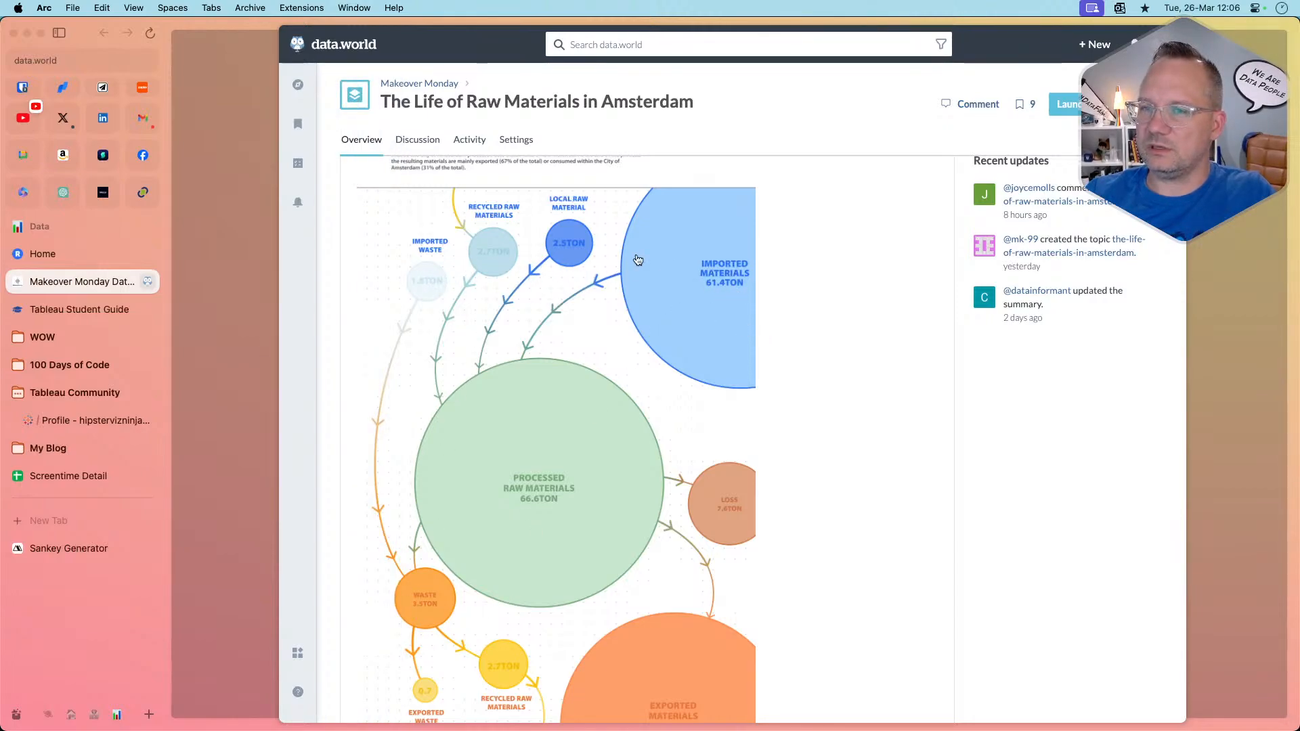
# Switch back to Tableau, open the data source for editing and examine the Source and Destination pairs across all pivoted rows
pyautogui.press('super+Tab')
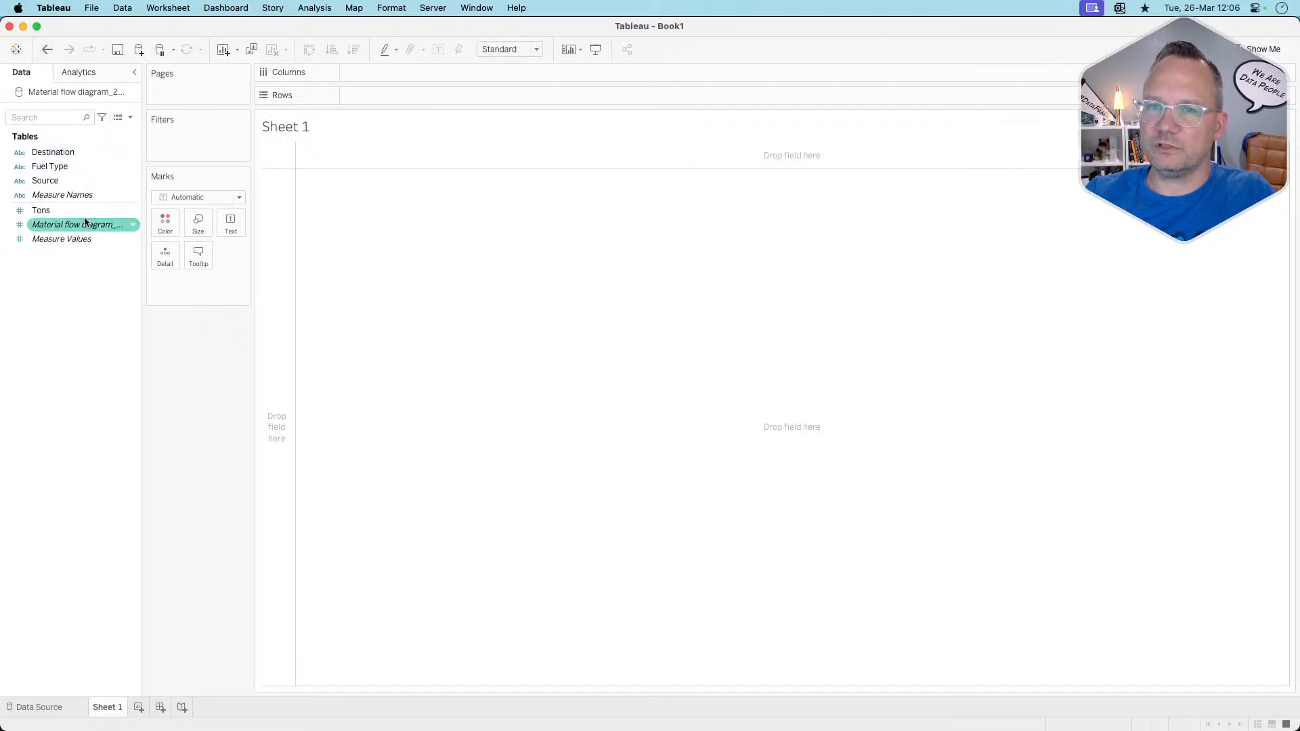
pyautogui.rightClick(60, 93)
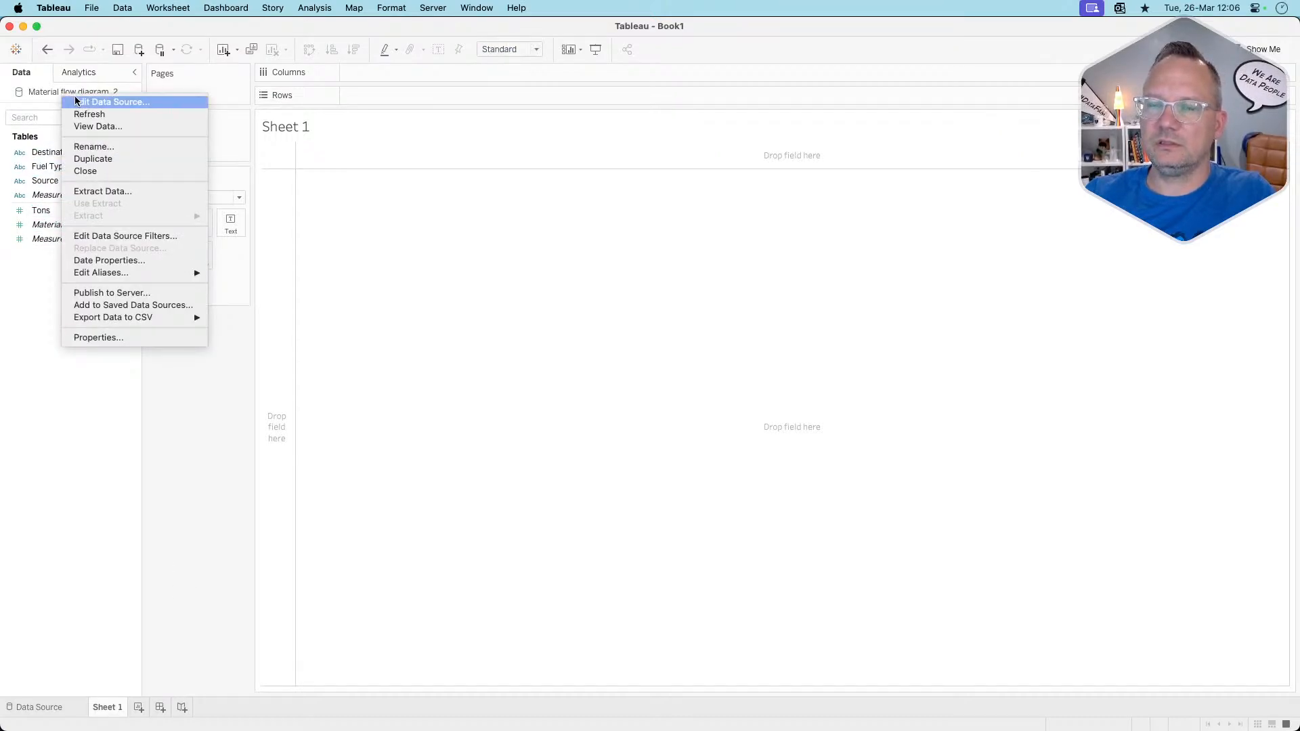
pyautogui.click(109, 102)
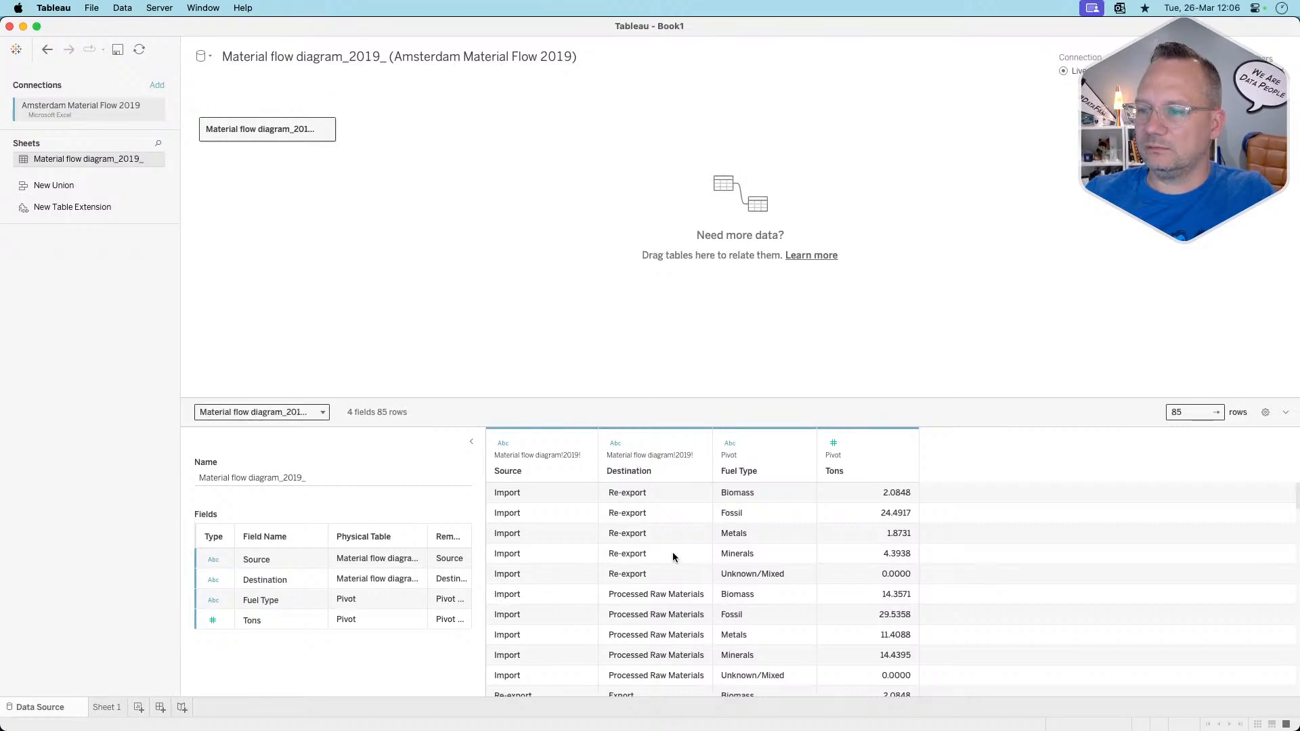
pyautogui.scroll(-10, 673, 551)
pyautogui.scroll(-6, 673, 556)
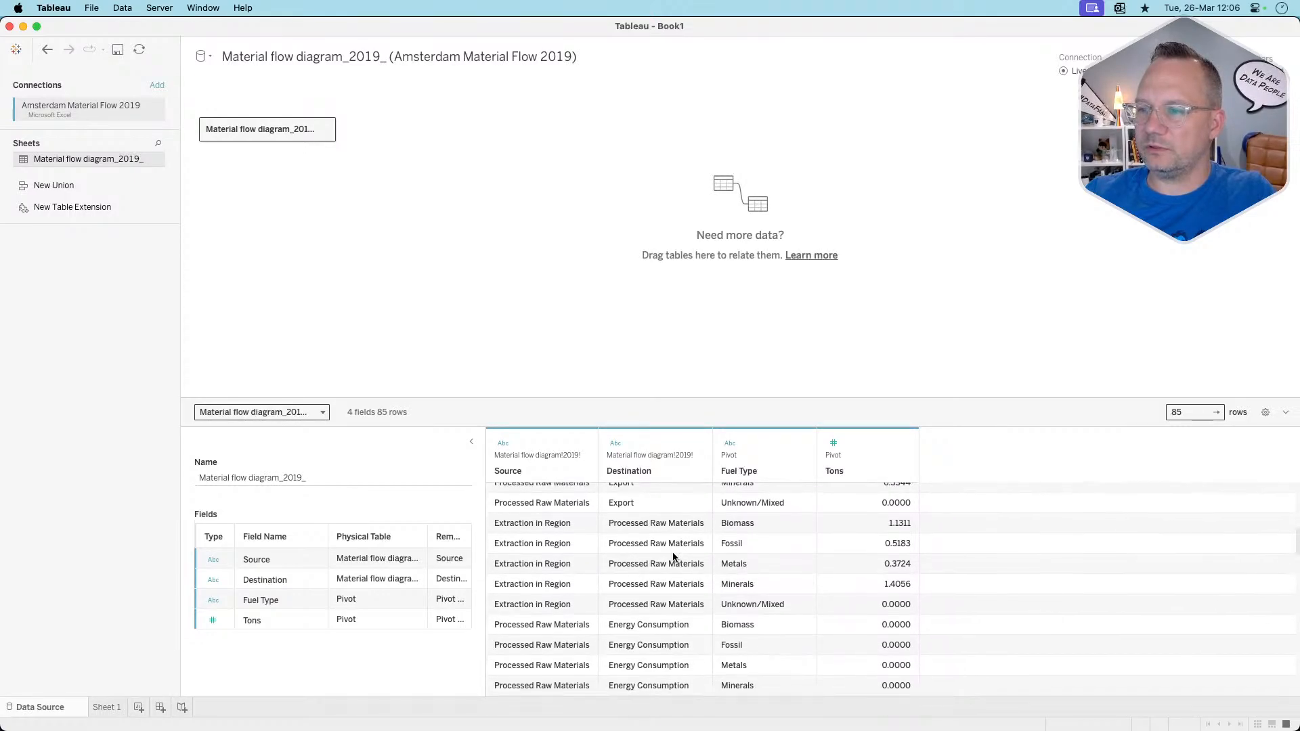
pyautogui.scroll(-10, 673, 555)
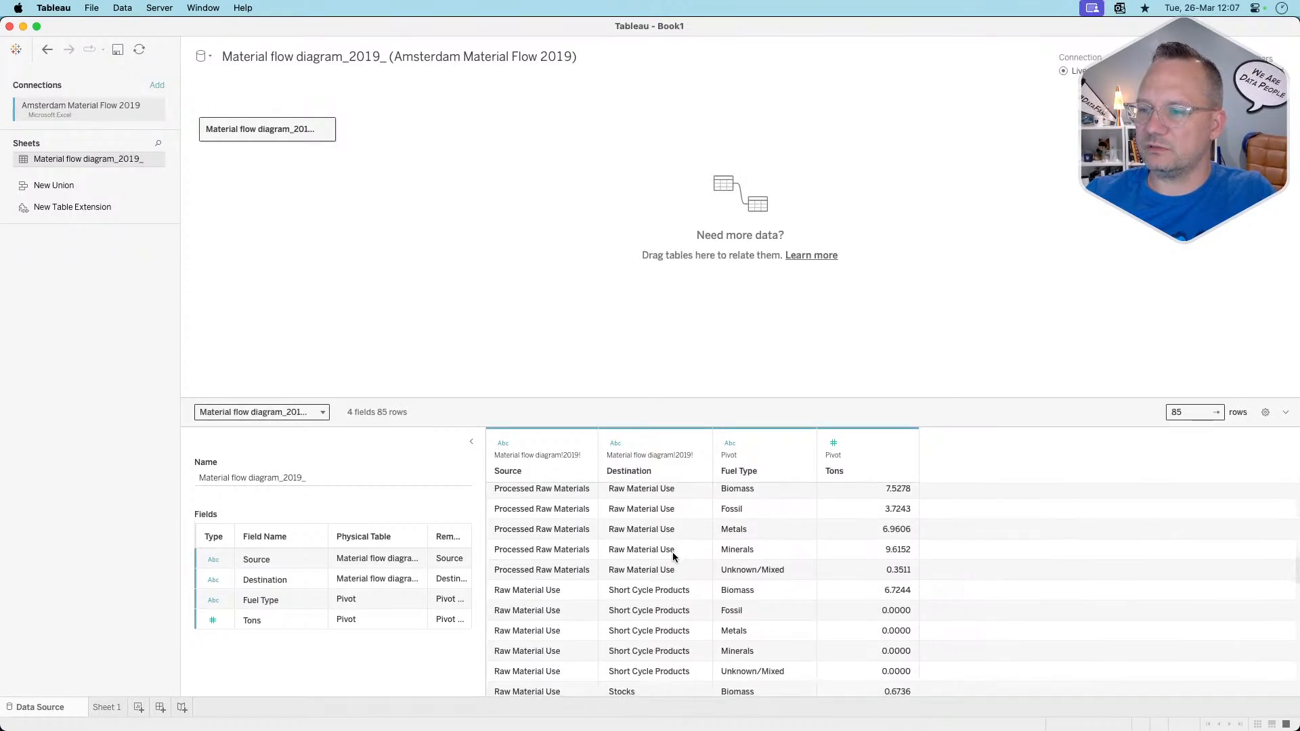
pyautogui.scroll(-10, 672, 556)
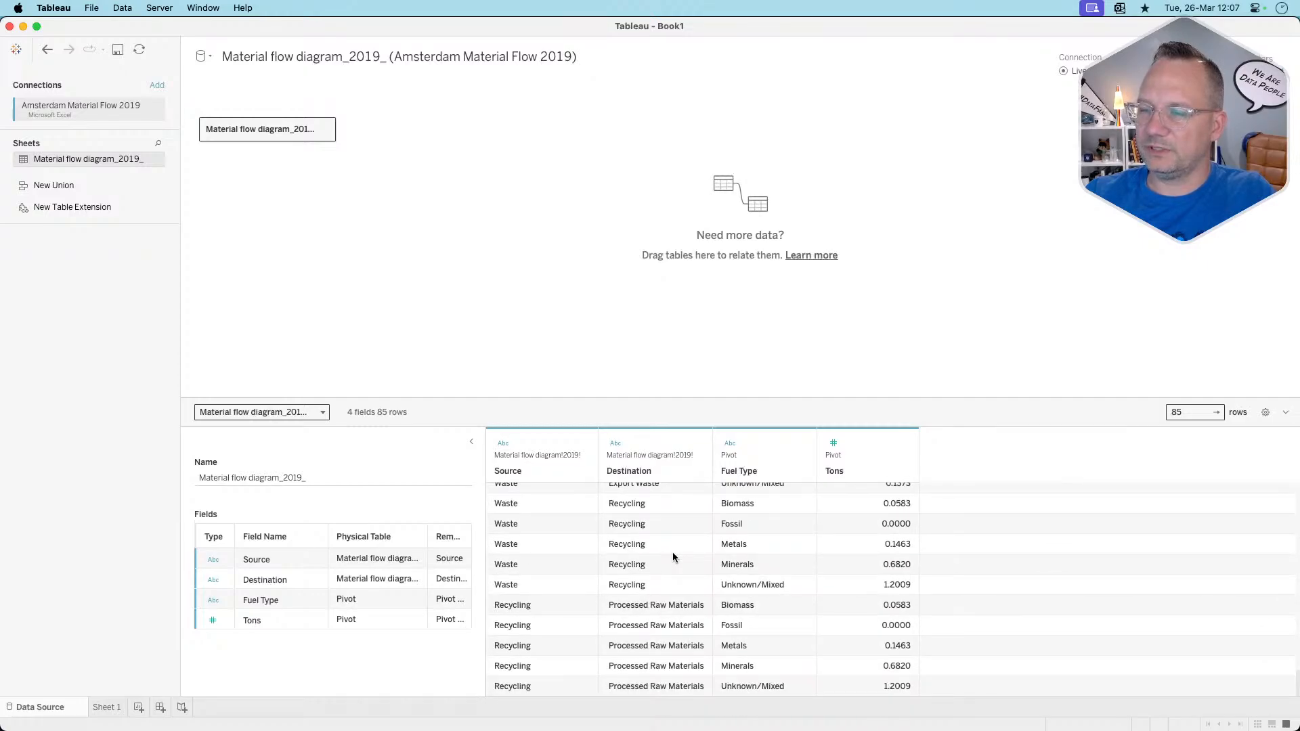
pyautogui.scroll(20, 673, 557)
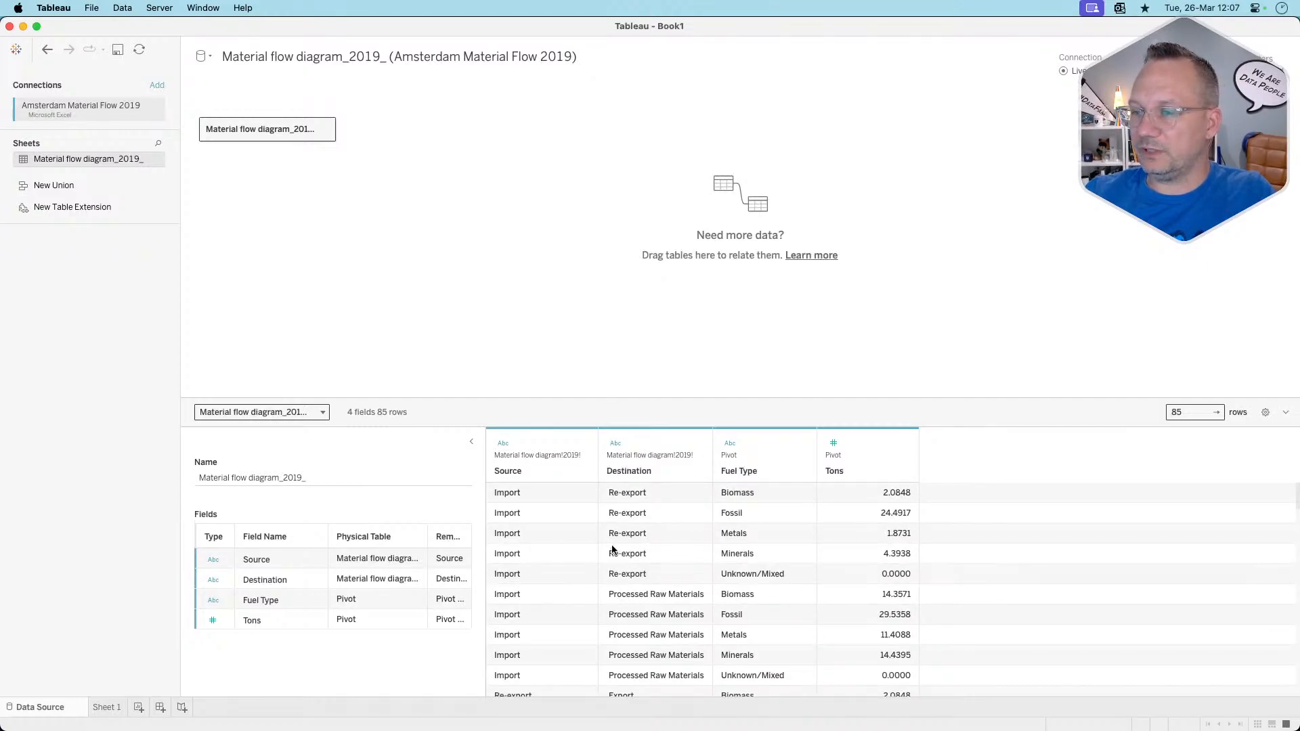
pyautogui.scroll(-3, 533, 541)
pyautogui.scroll(-5, 532, 542)
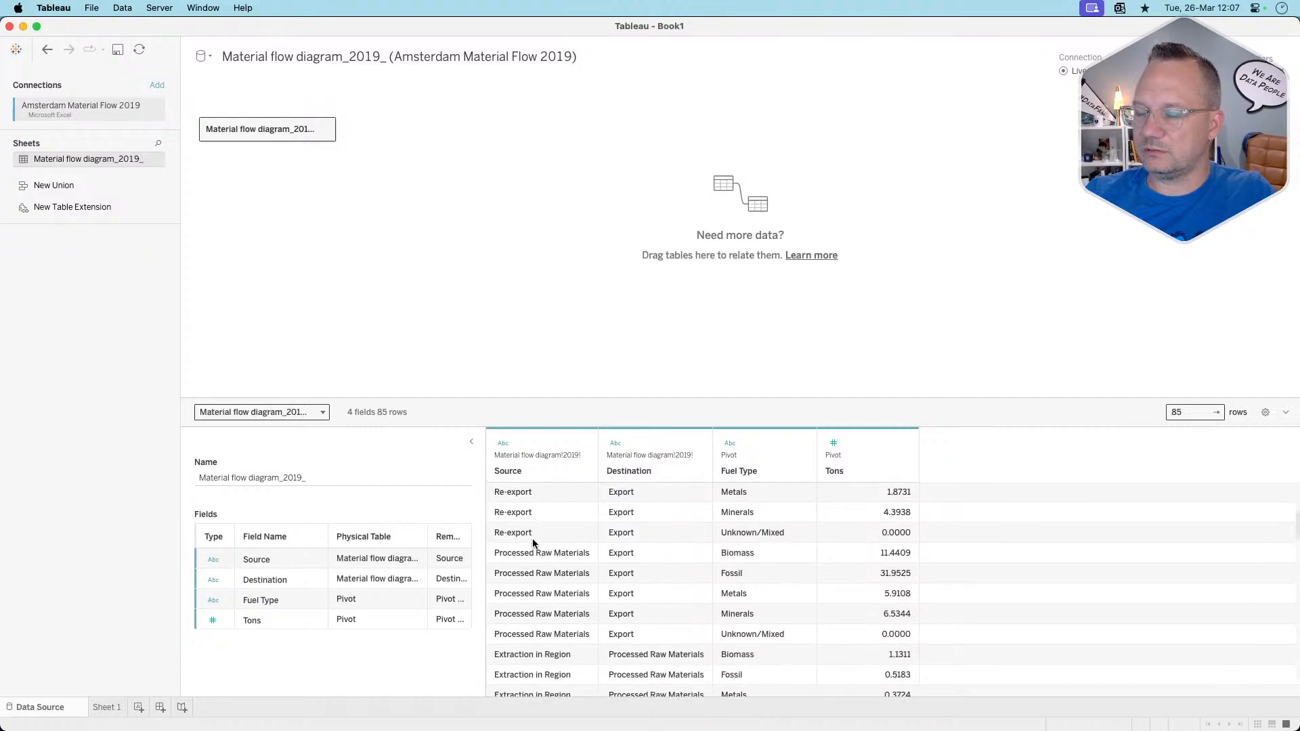
pyautogui.scroll(-15, 533, 543)
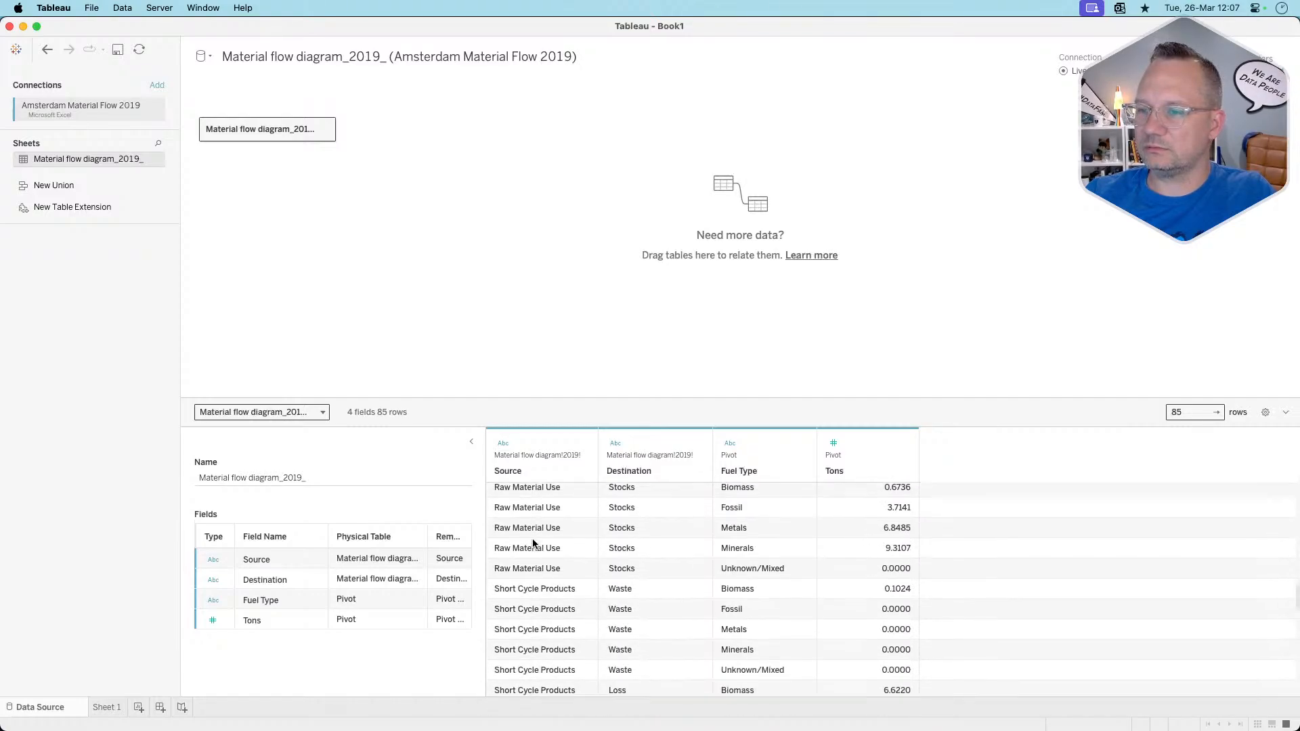
pyautogui.scroll(20, 532, 544)
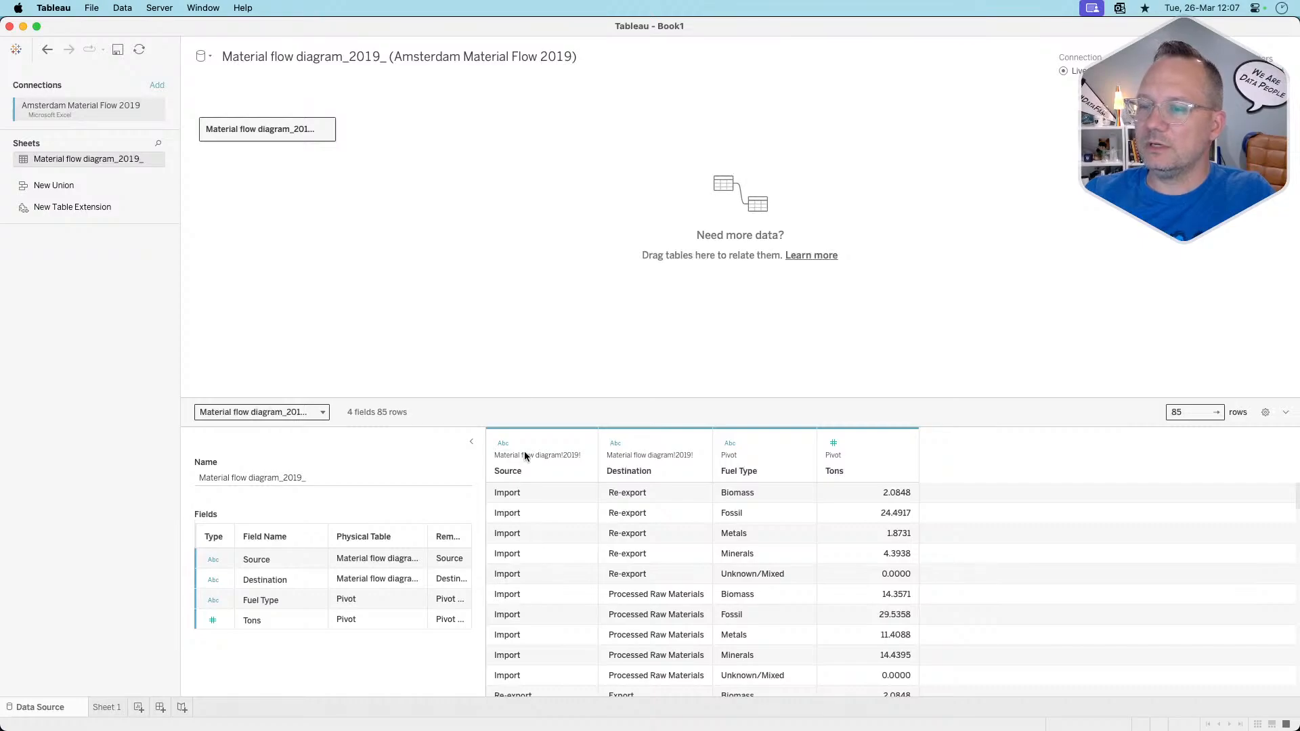
# On Sheet 1, build a table with Fuel Type and Source as rows, leaving Destination out
pyautogui.click(109, 708)
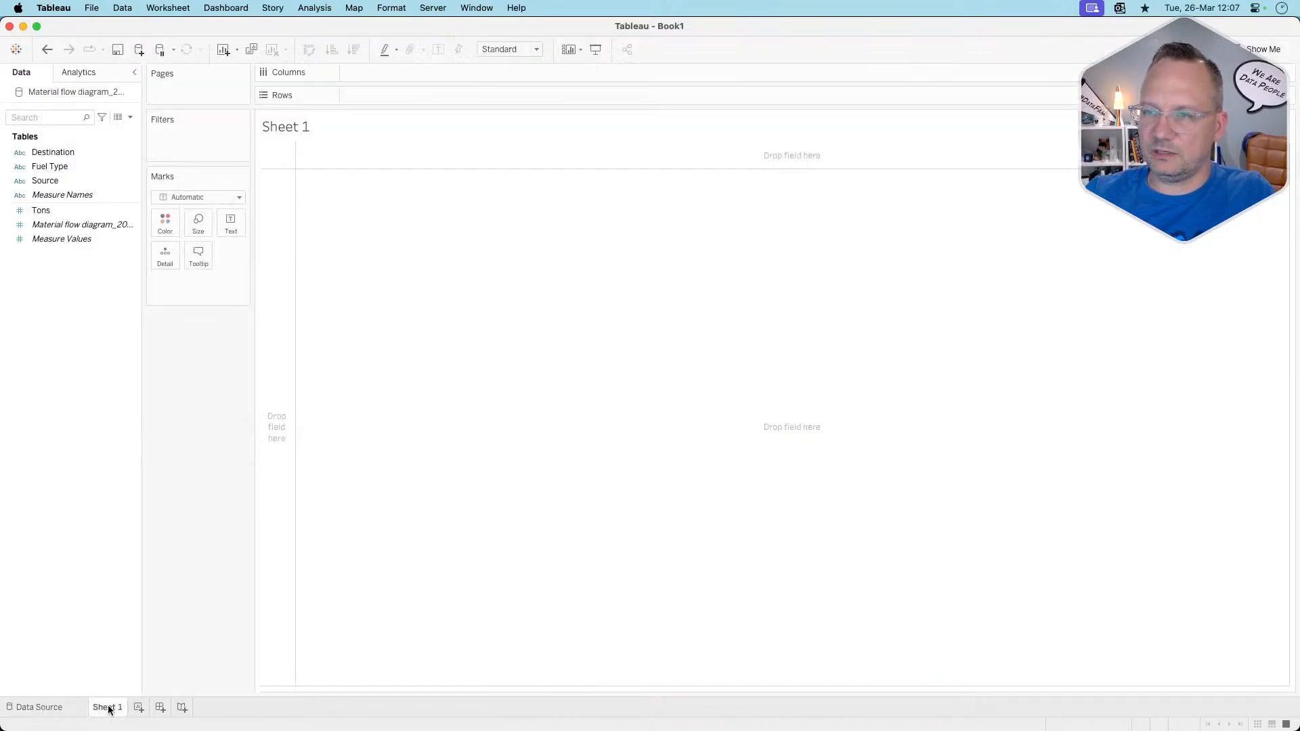
pyautogui.click(66, 167)
pyautogui.moveTo(66, 167); pyautogui.dragTo(443, 93)
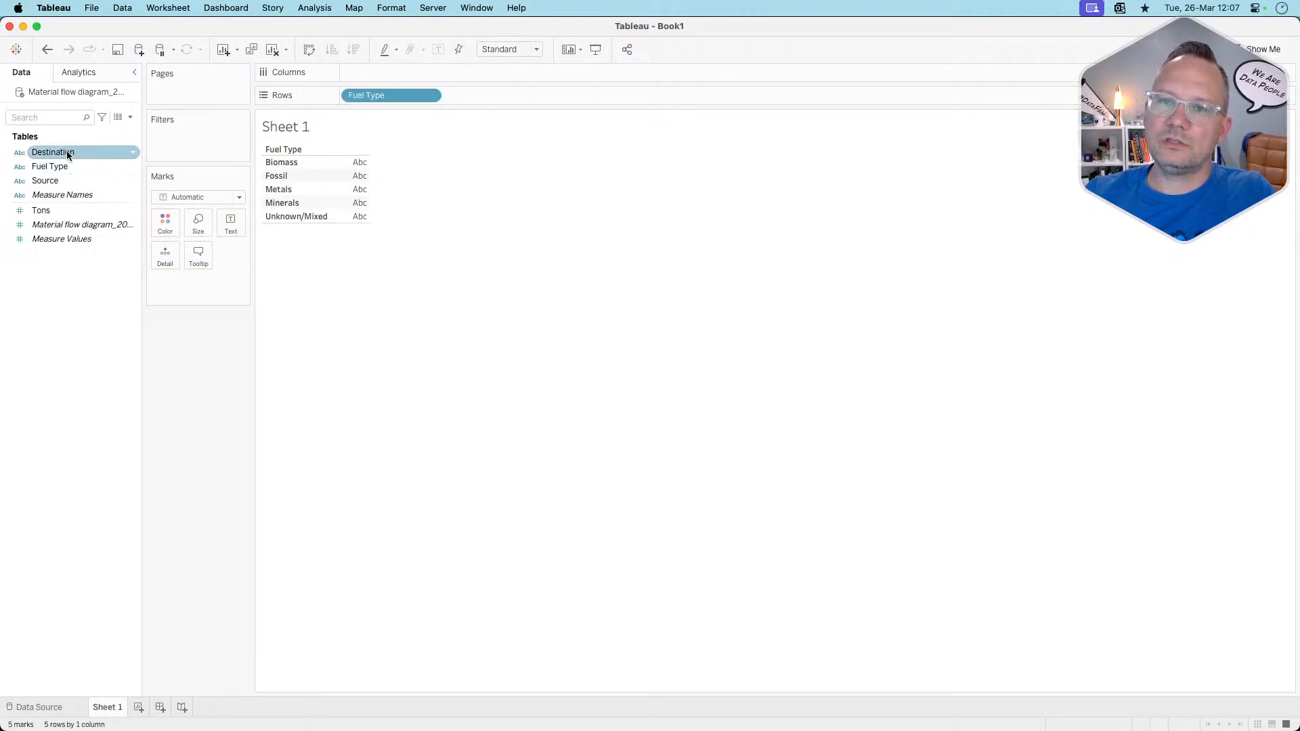
pyautogui.moveTo(58, 183); pyautogui.dragTo(549, 102)
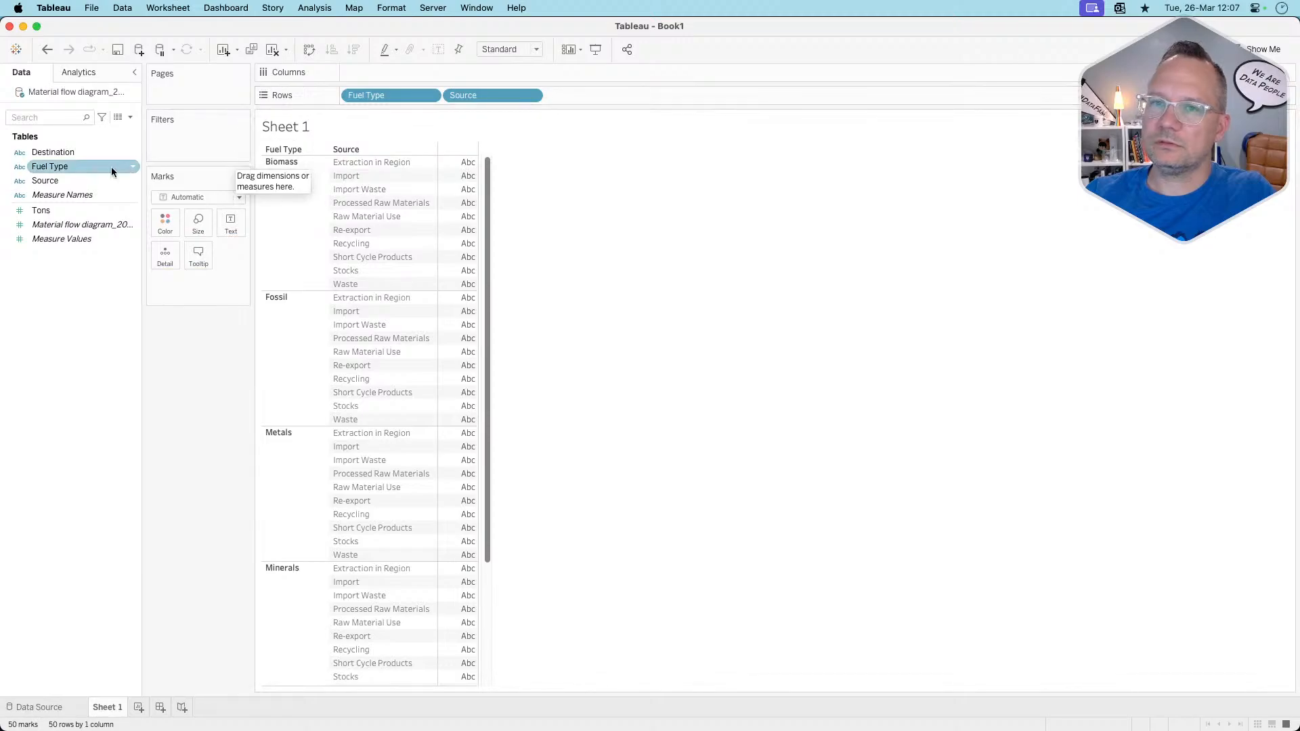
pyautogui.moveTo(66, 153); pyautogui.dragTo(672, 96)
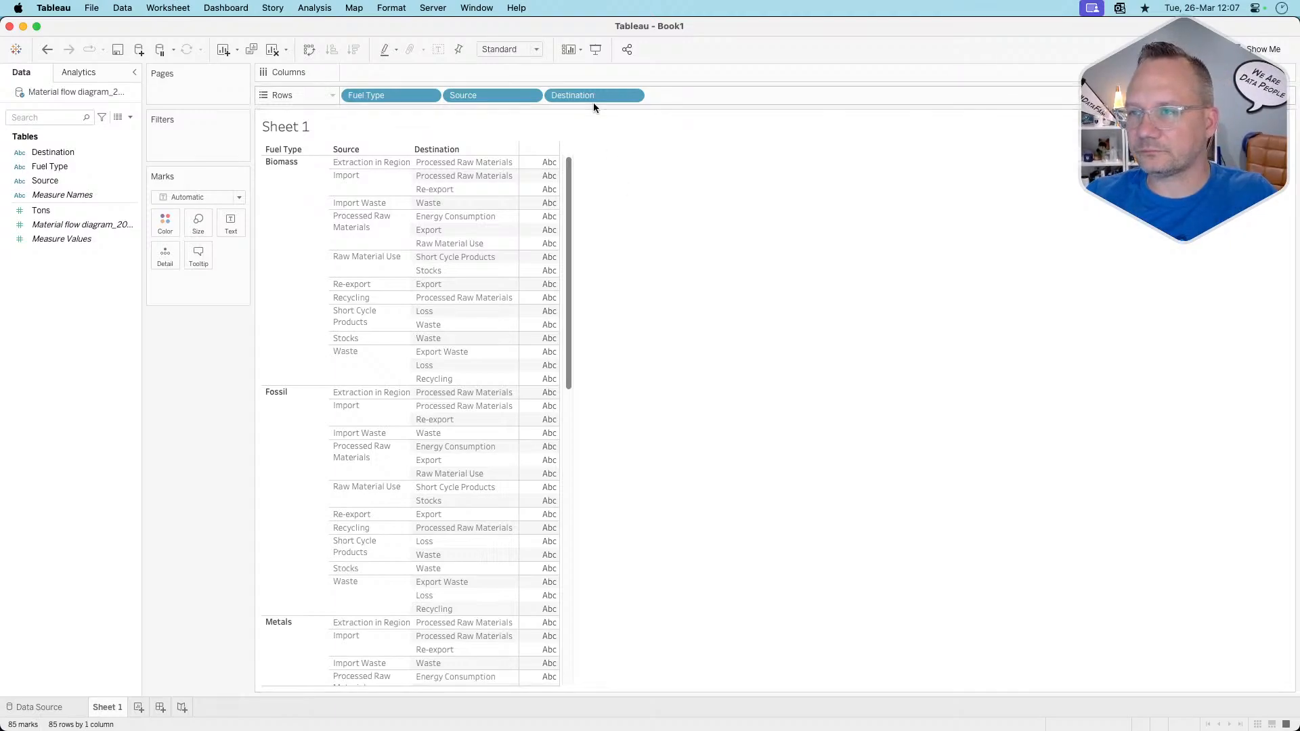
pyautogui.moveTo(593, 98); pyautogui.dragTo(203, 378)
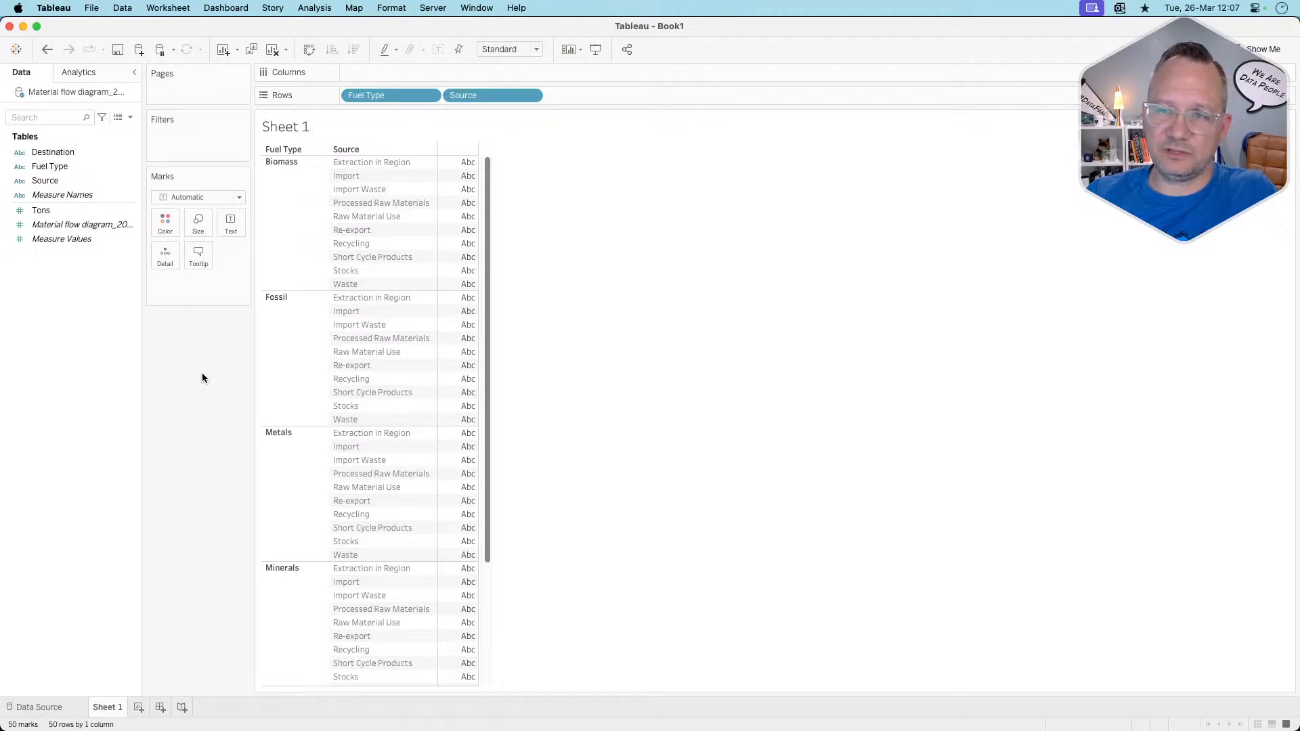
# Switch to the browser to examine the Sankey Generator page, and return to Tableau
pyautogui.press('super+Tab')
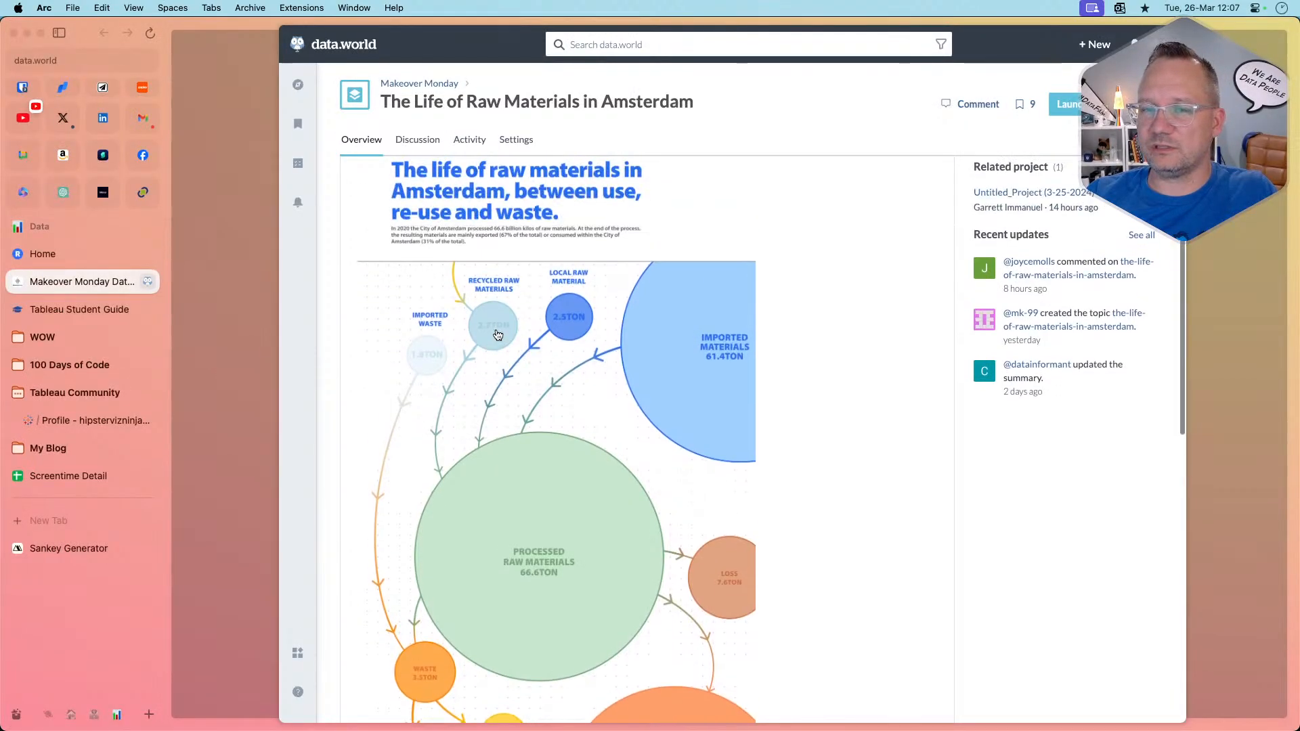
pyautogui.click(69, 548)
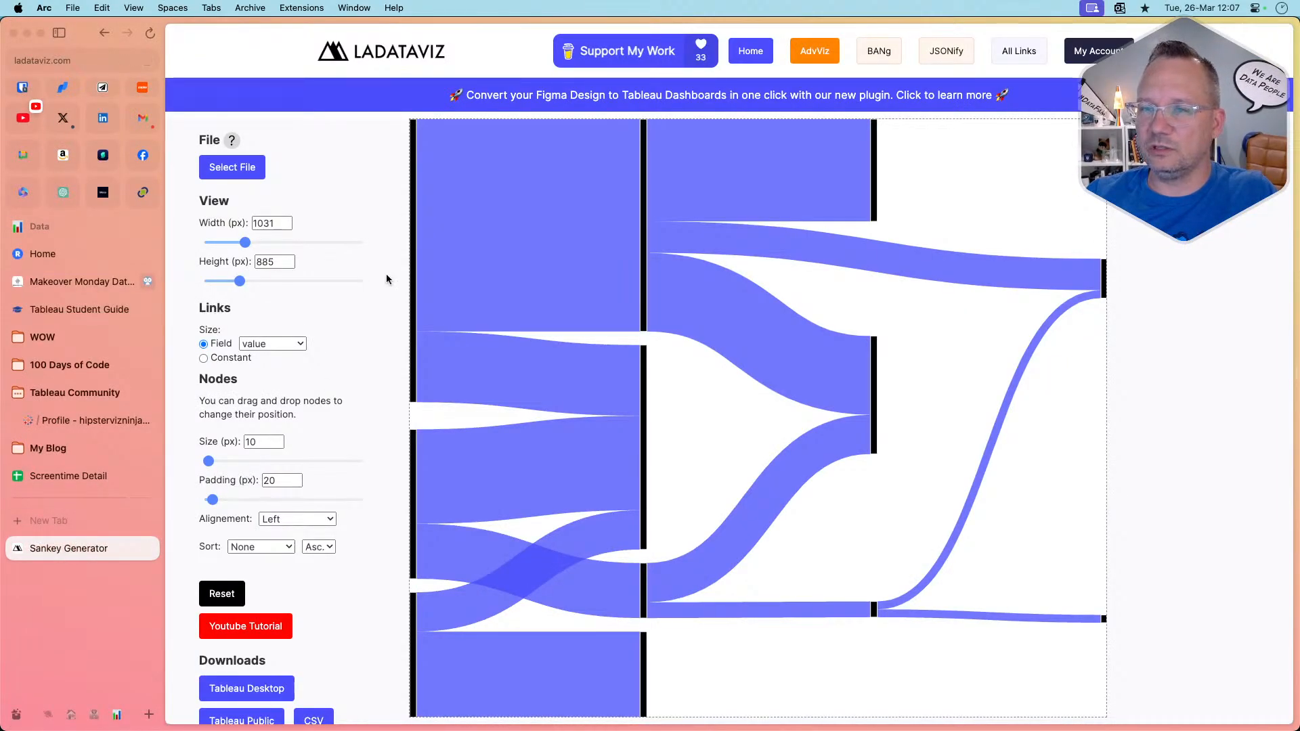
pyautogui.press('super+Tab')
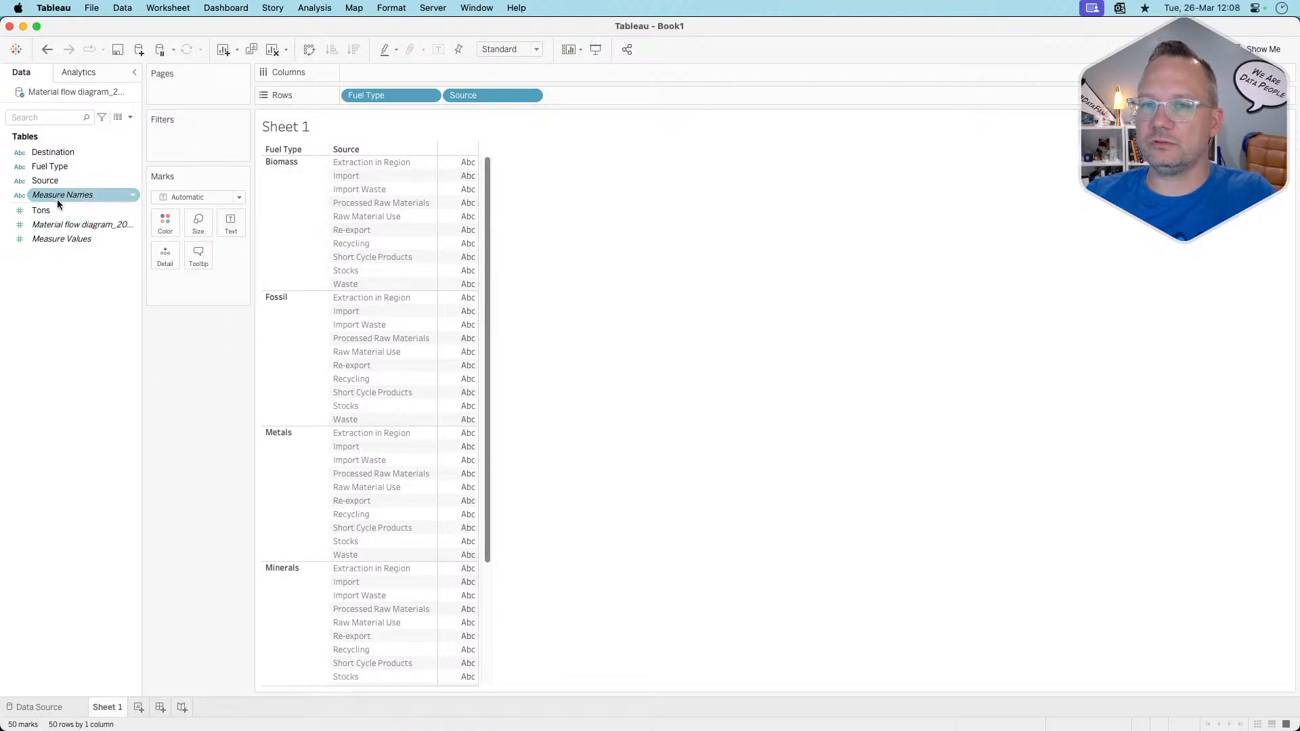
# Show the sum of Tons as text in the Fuel Type and Source table and review the sheet's summary data
pyautogui.moveTo(53, 214); pyautogui.dragTo(228, 221)
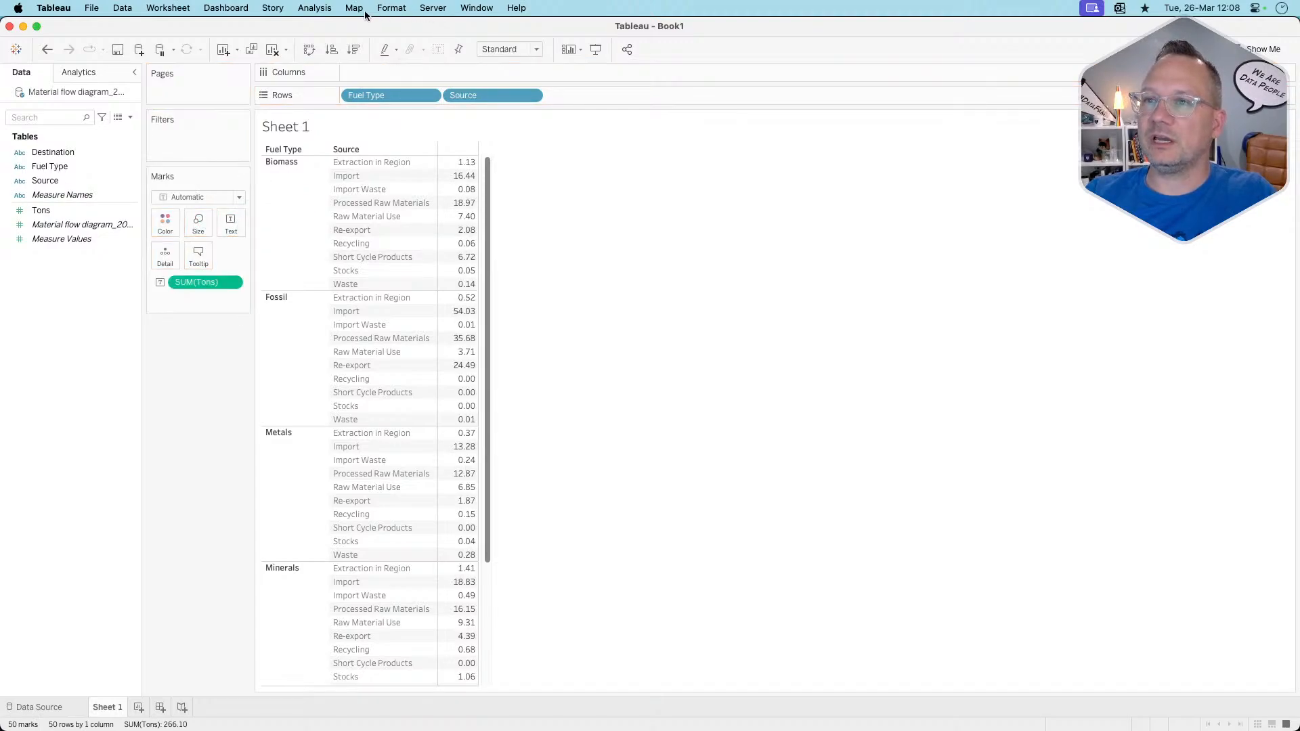
pyautogui.click(326, 10)
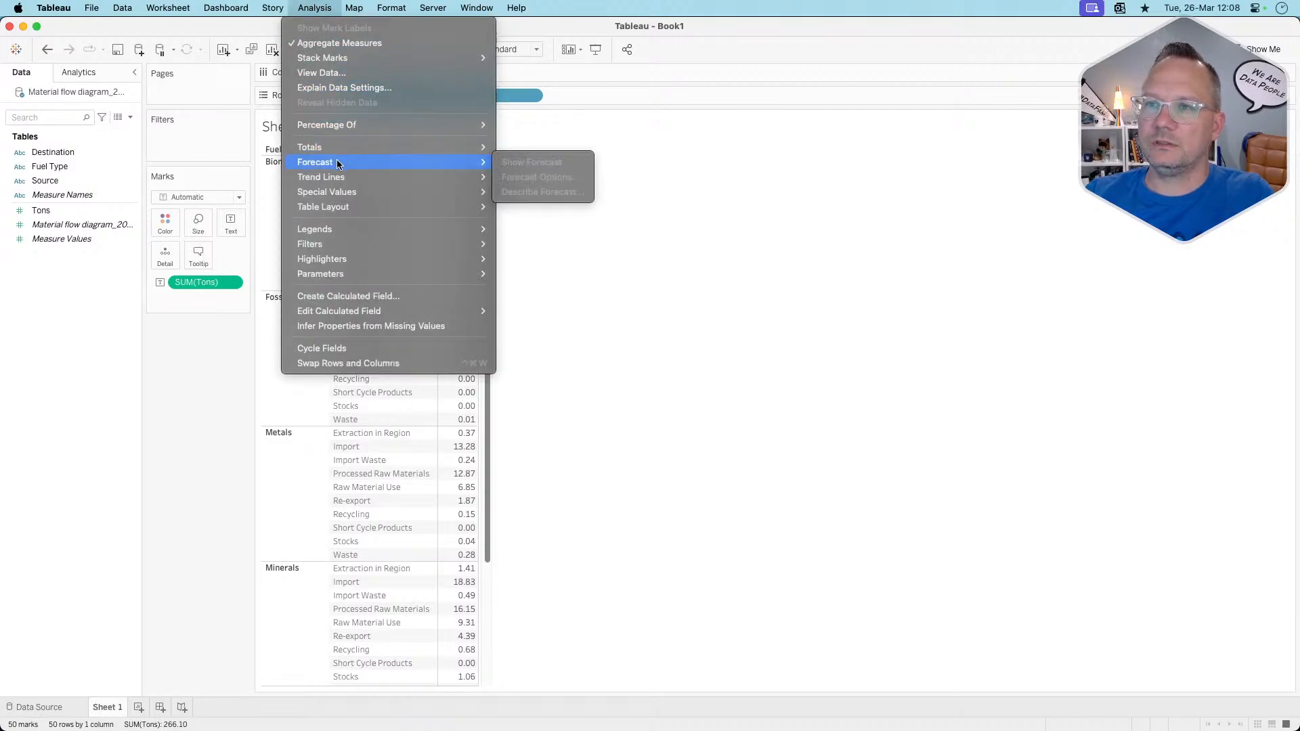
pyautogui.click(340, 74)
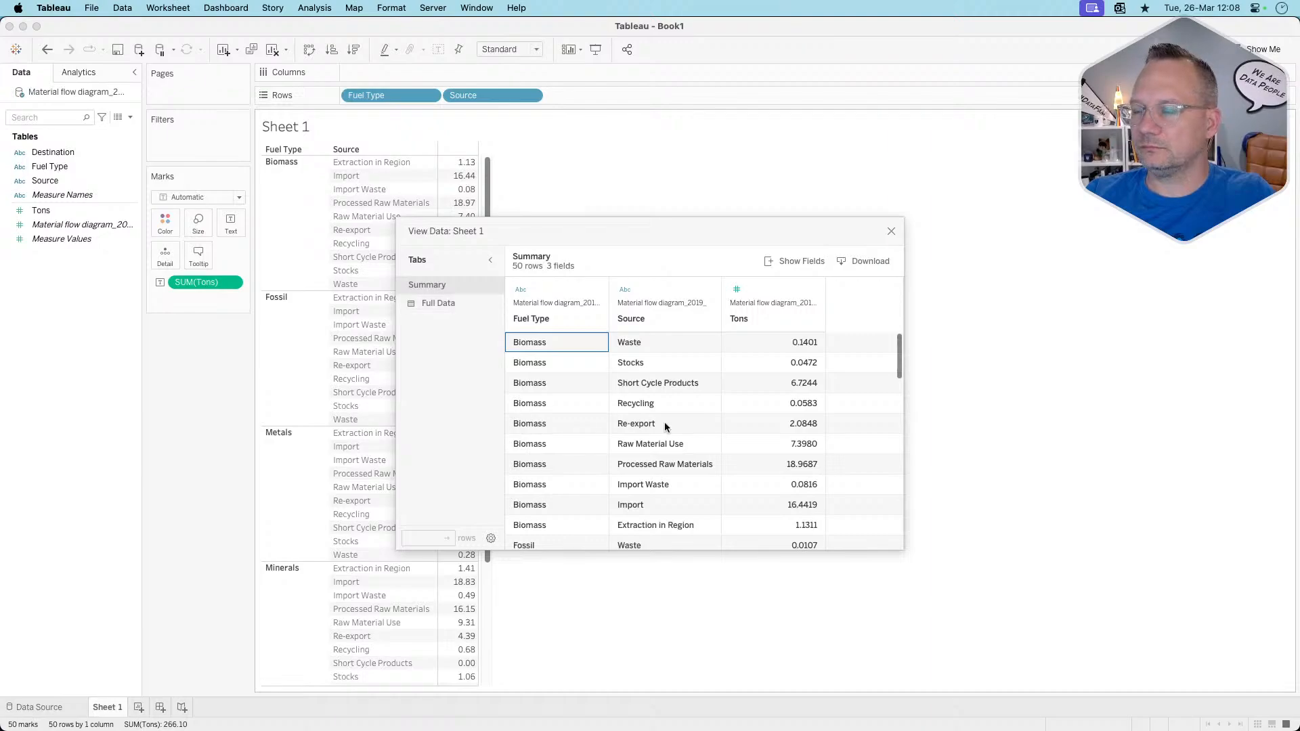
pyautogui.scroll(-10, 665, 427)
pyautogui.scroll(10, 665, 427)
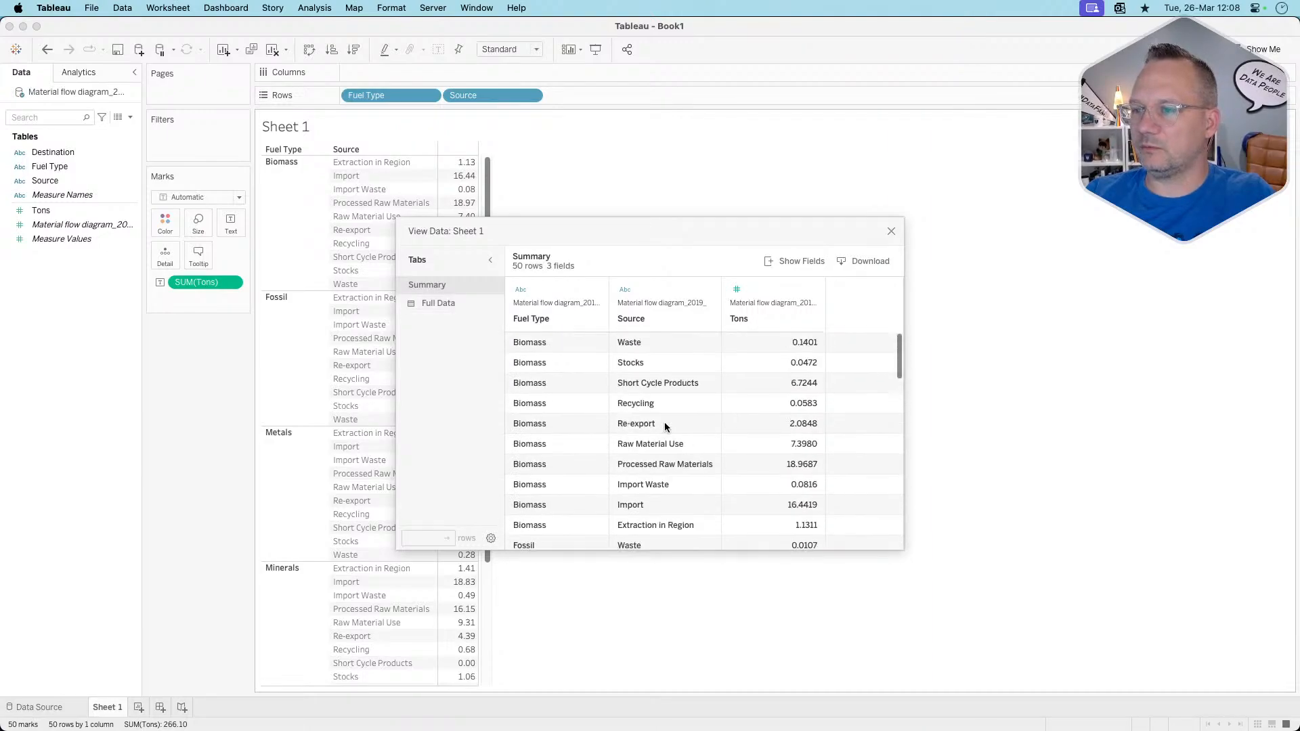
# Download the summary data to the Downloads folder as Fuel_Source_Tons and close the data window
pyautogui.click(856, 261)
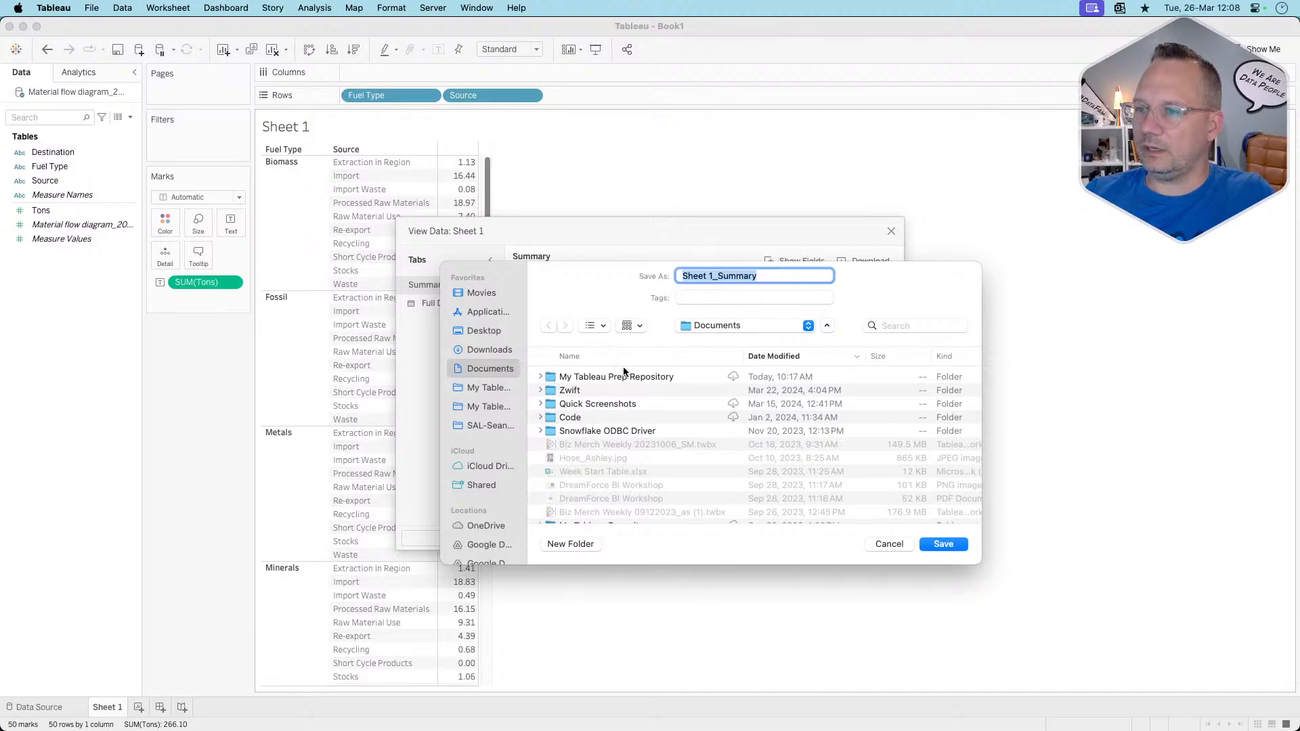
pyautogui.click(490, 350)
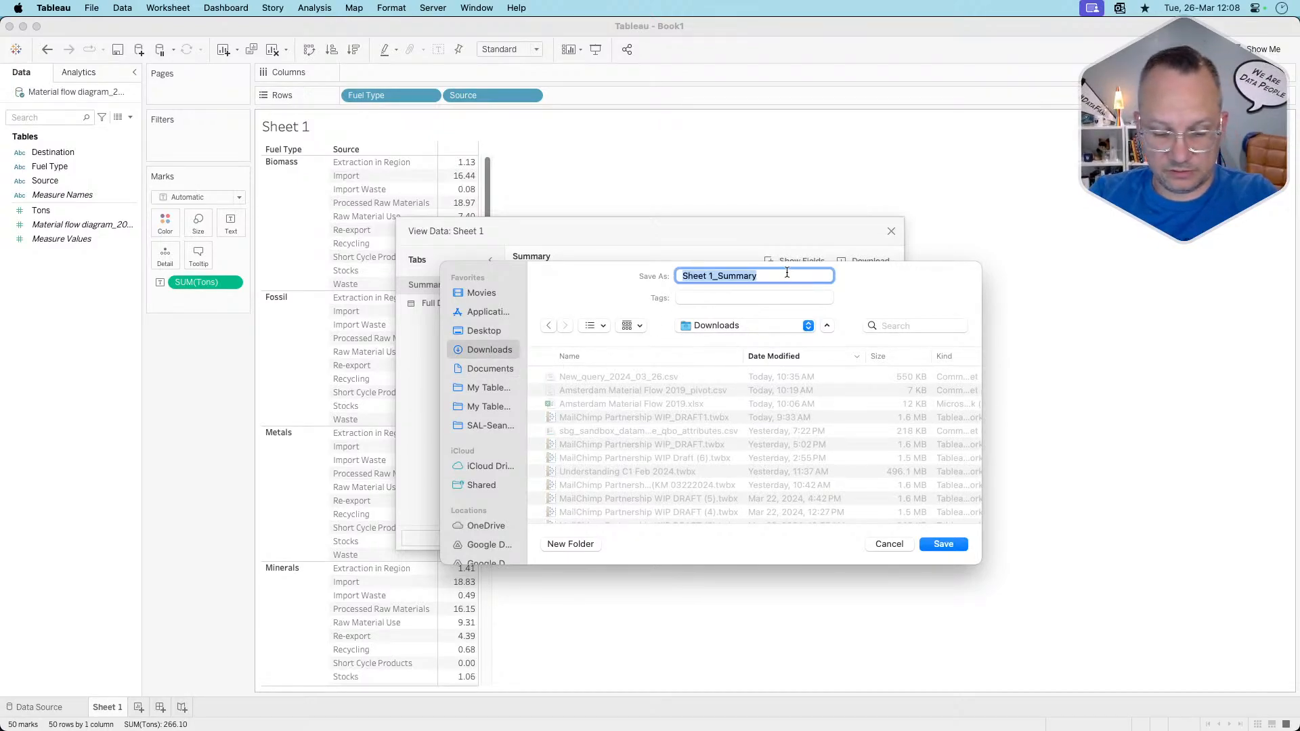
pyautogui.write('Fule')
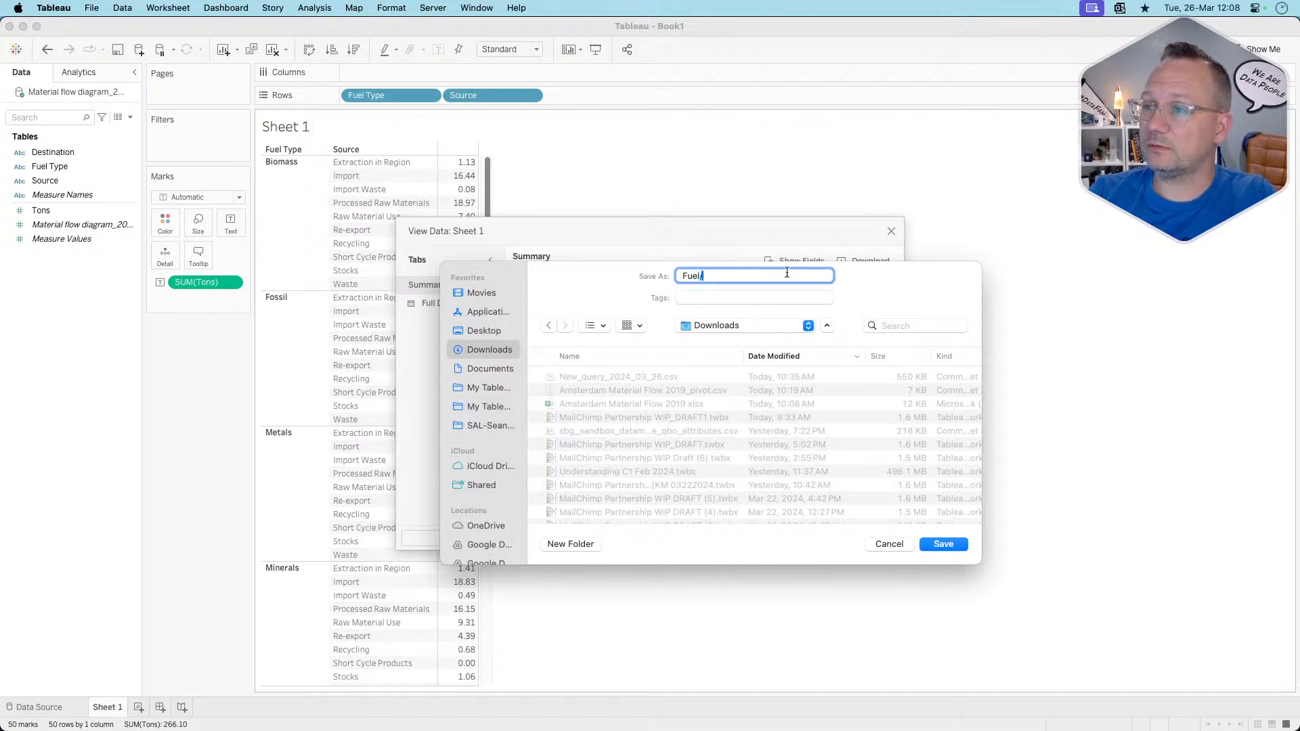
pyautogui.write('ce')
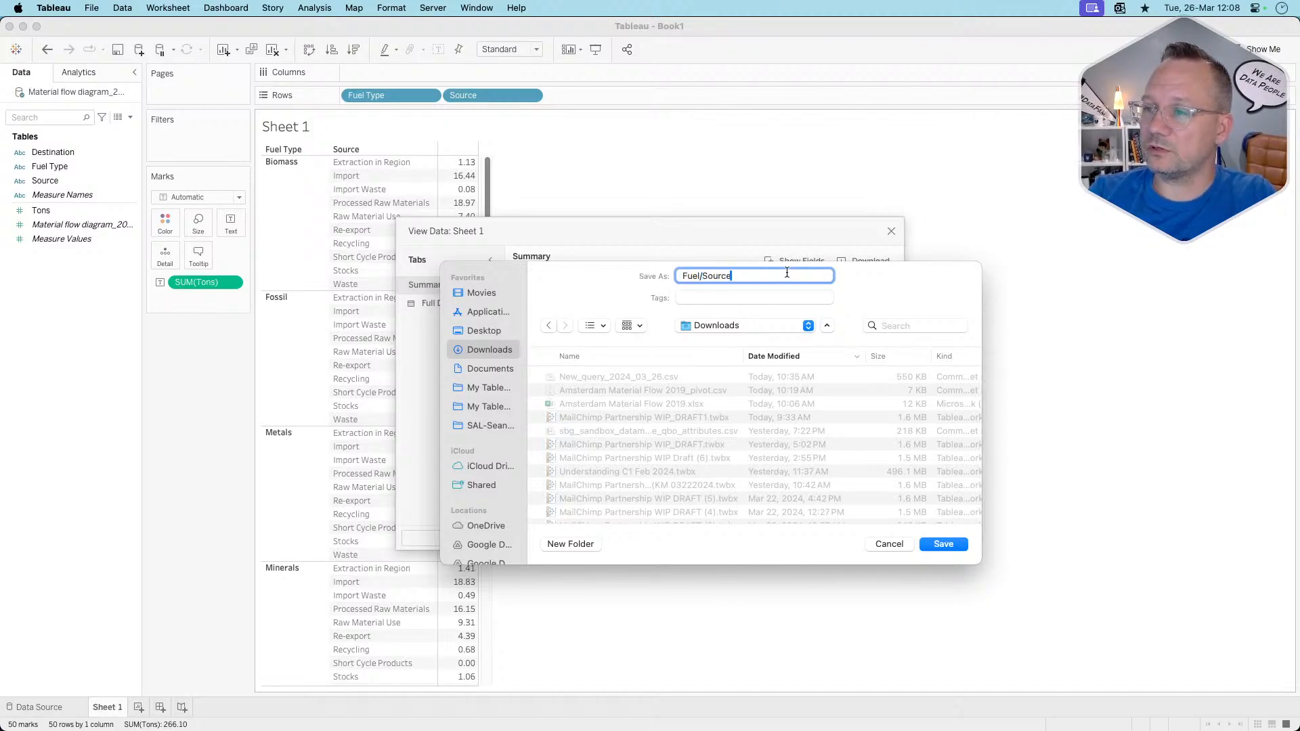
pyautogui.write('/Tons')
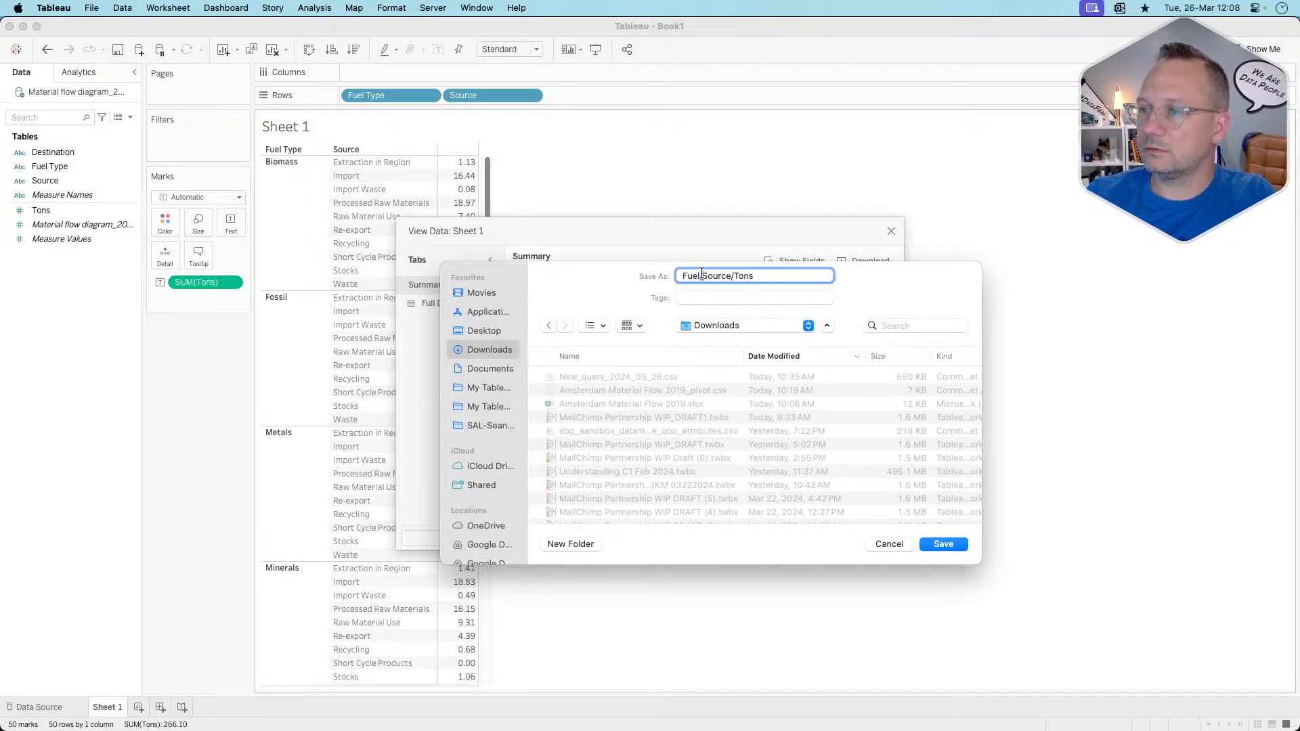
pyautogui.click(739, 278)
pyautogui.press('BackSpace')
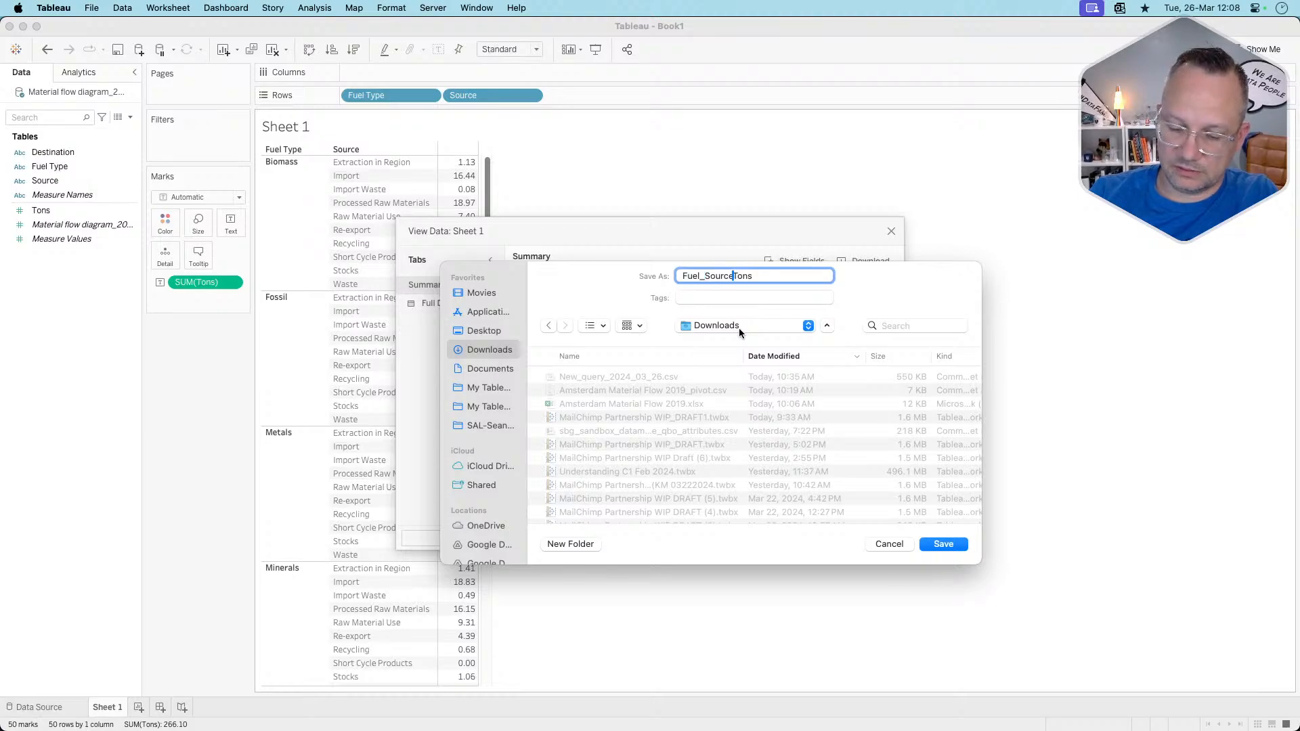
pyautogui.write('_')
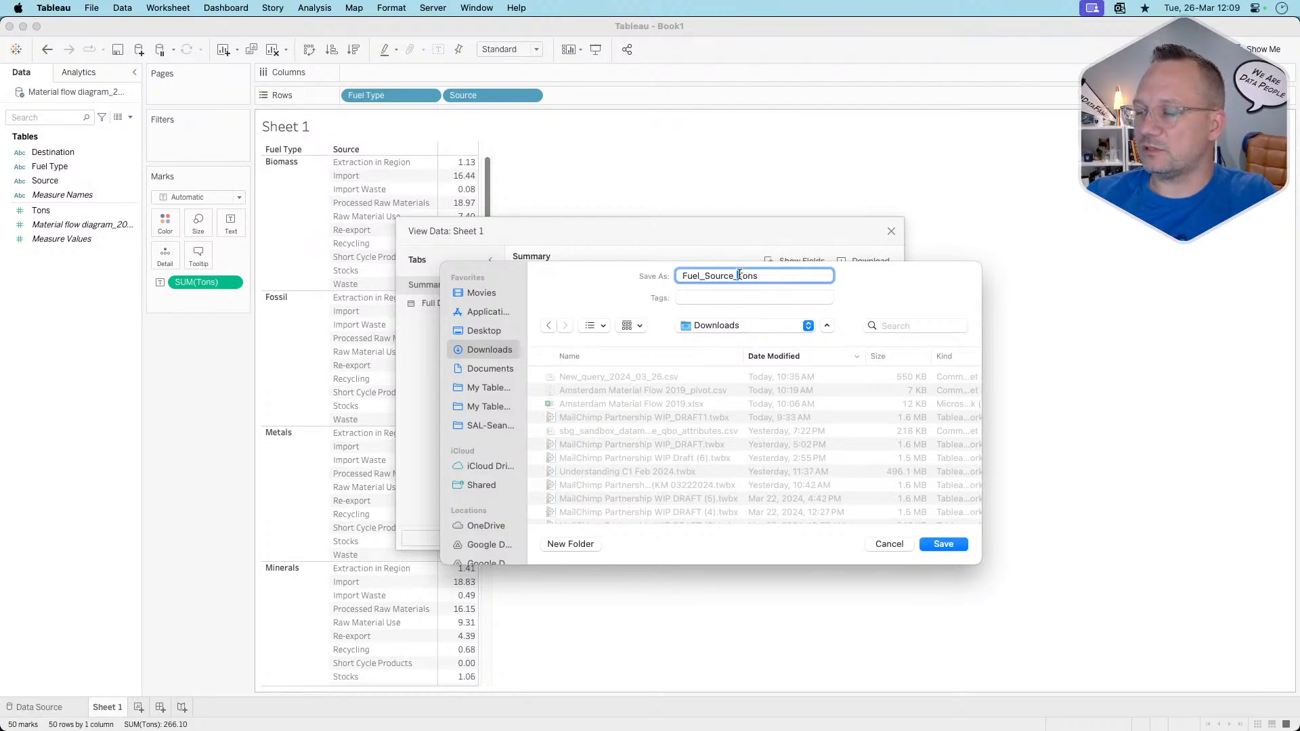
pyautogui.click(942, 545)
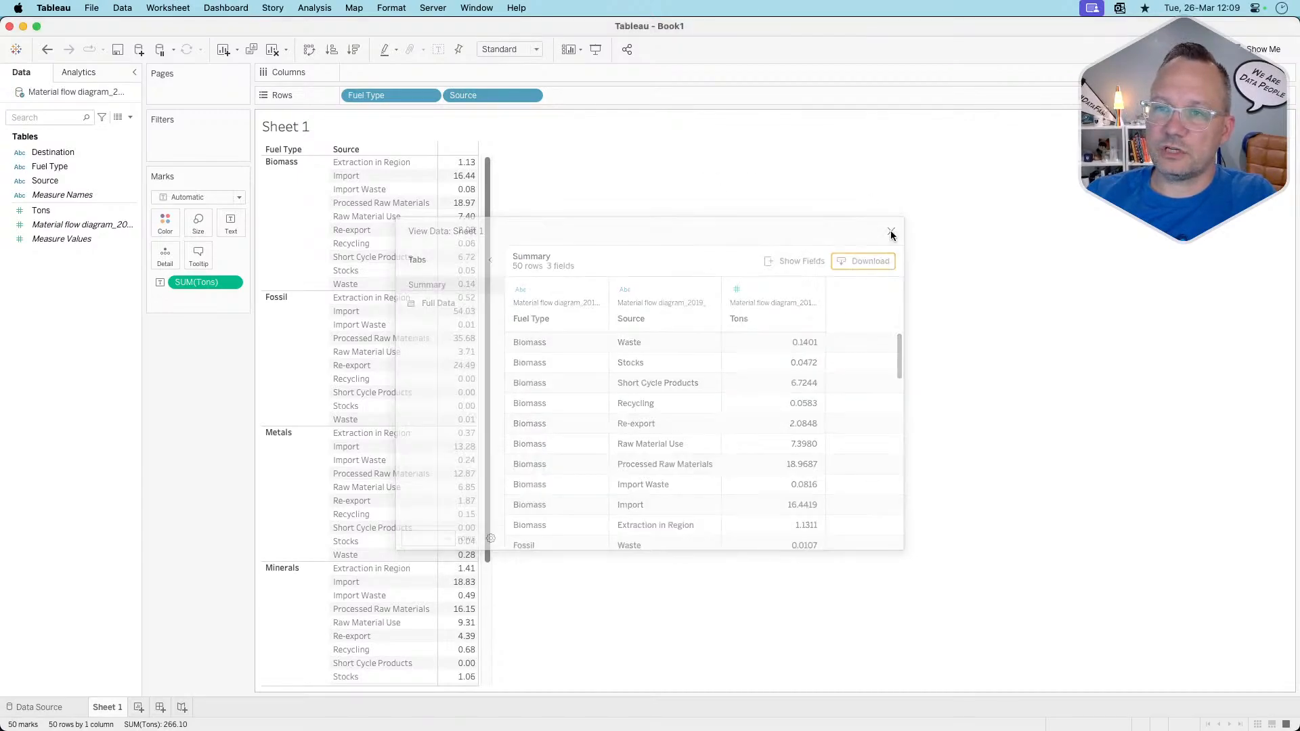
pyautogui.click(891, 233)
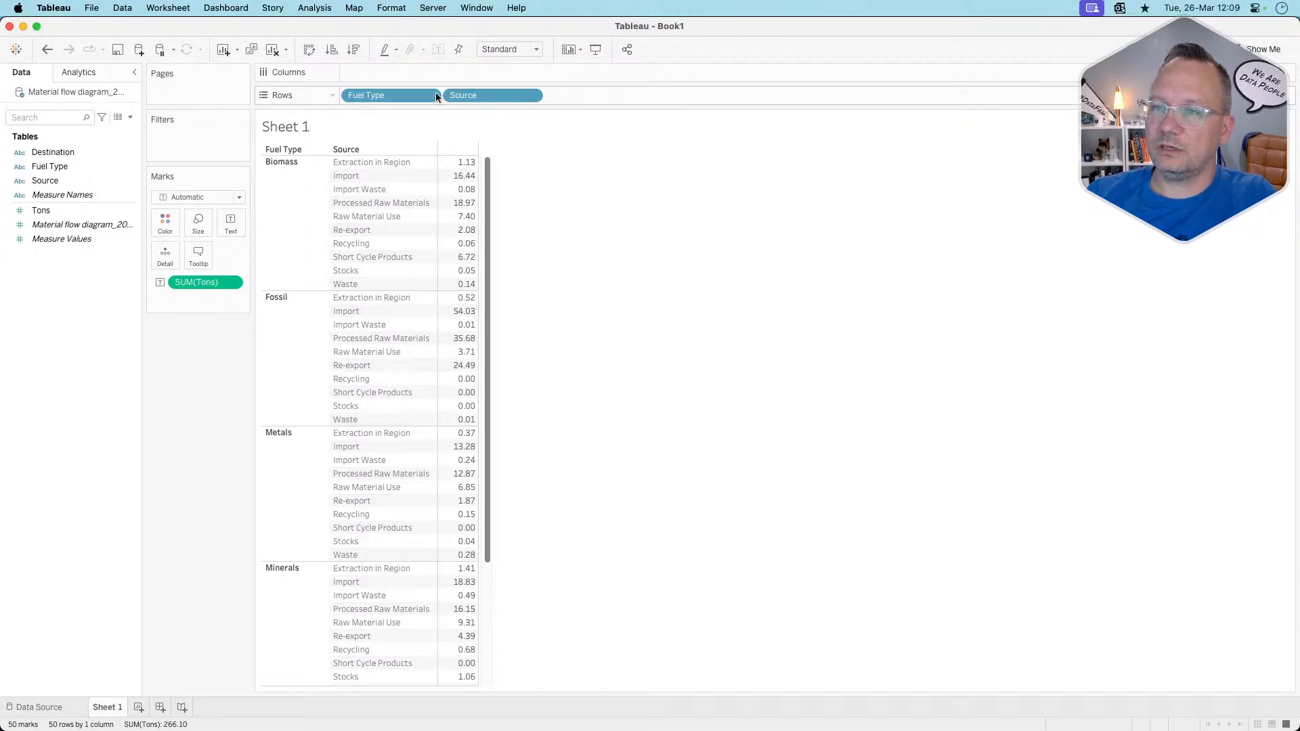
# Remove Fuel Type from the rows, add Destination after Source, and open the sheet's summary data
pyautogui.moveTo(417, 100); pyautogui.dragTo(201, 367)
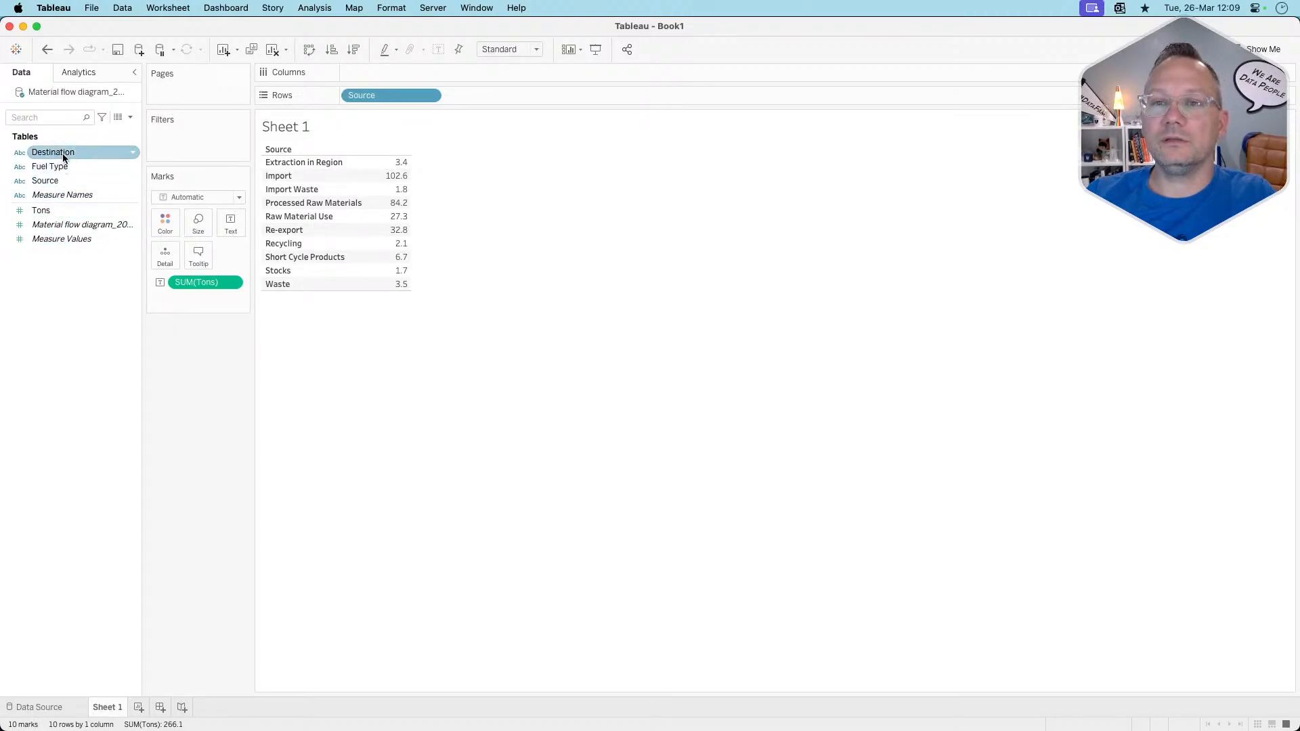
pyautogui.moveTo(57, 152); pyautogui.dragTo(544, 96)
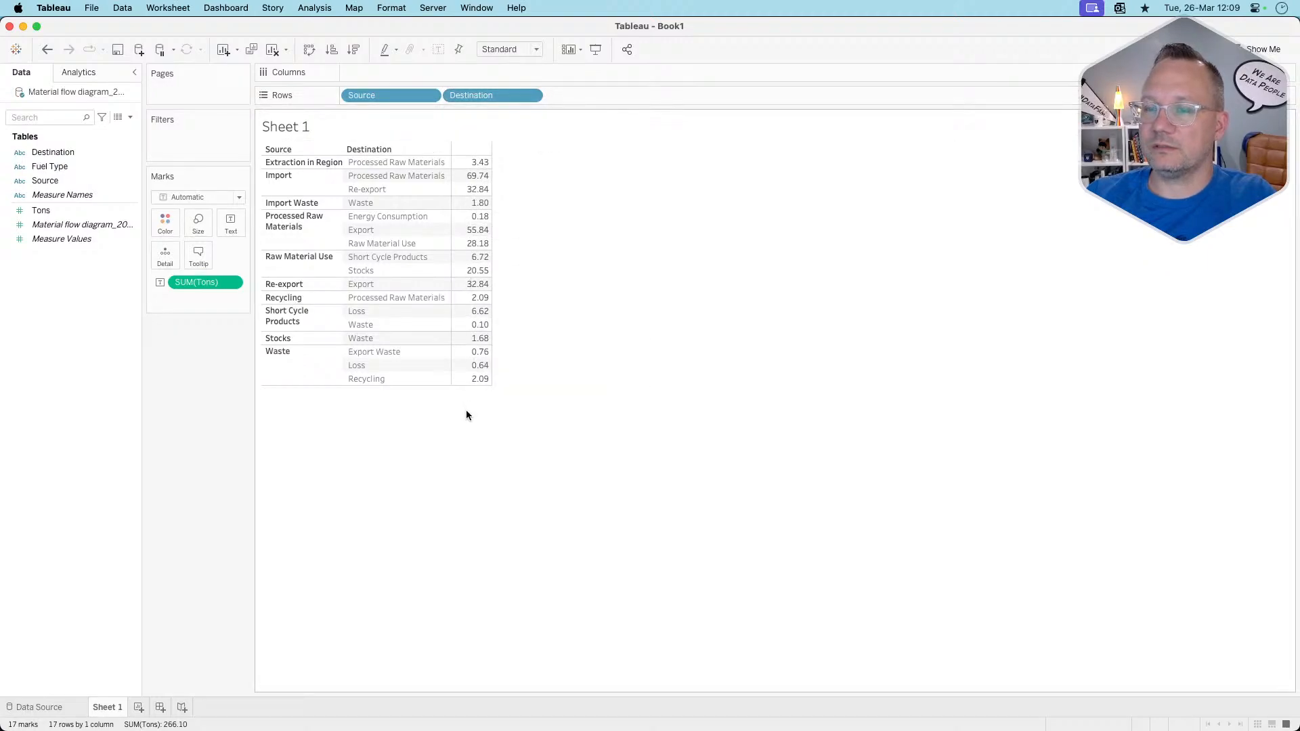
pyautogui.click(318, 10)
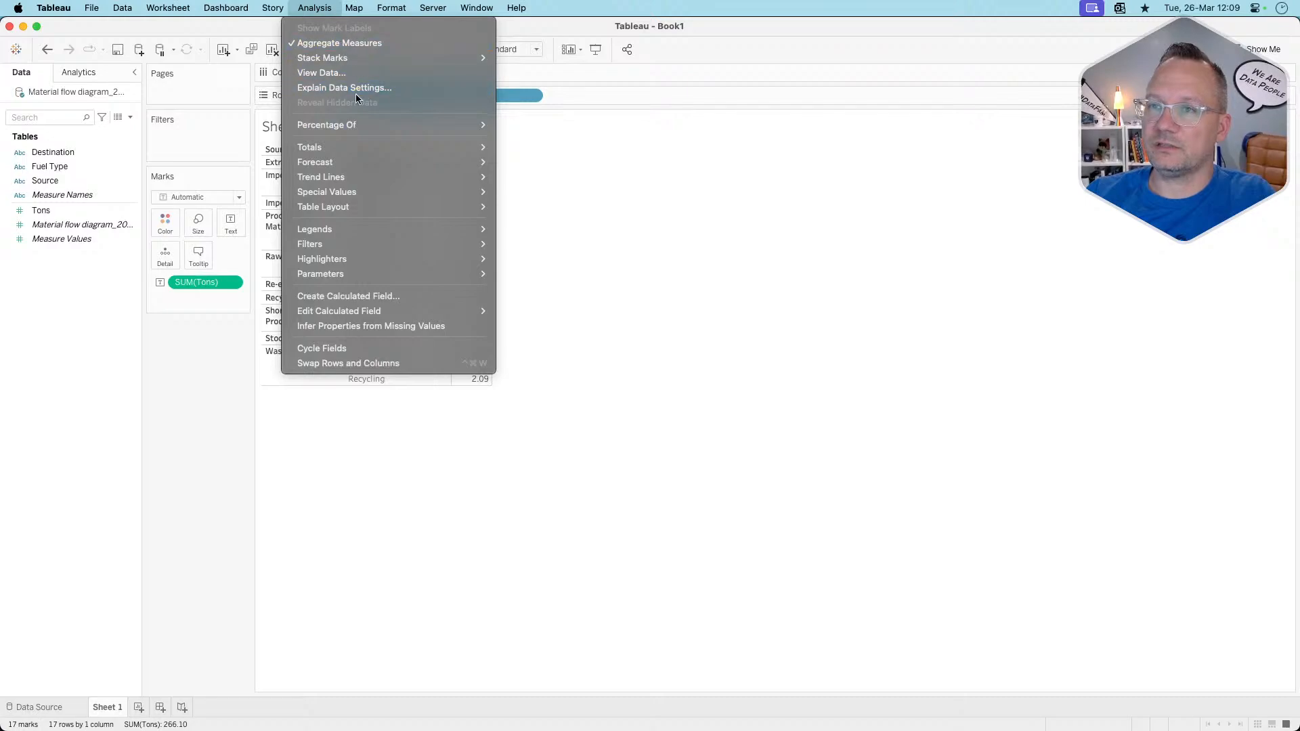
pyautogui.click(351, 73)
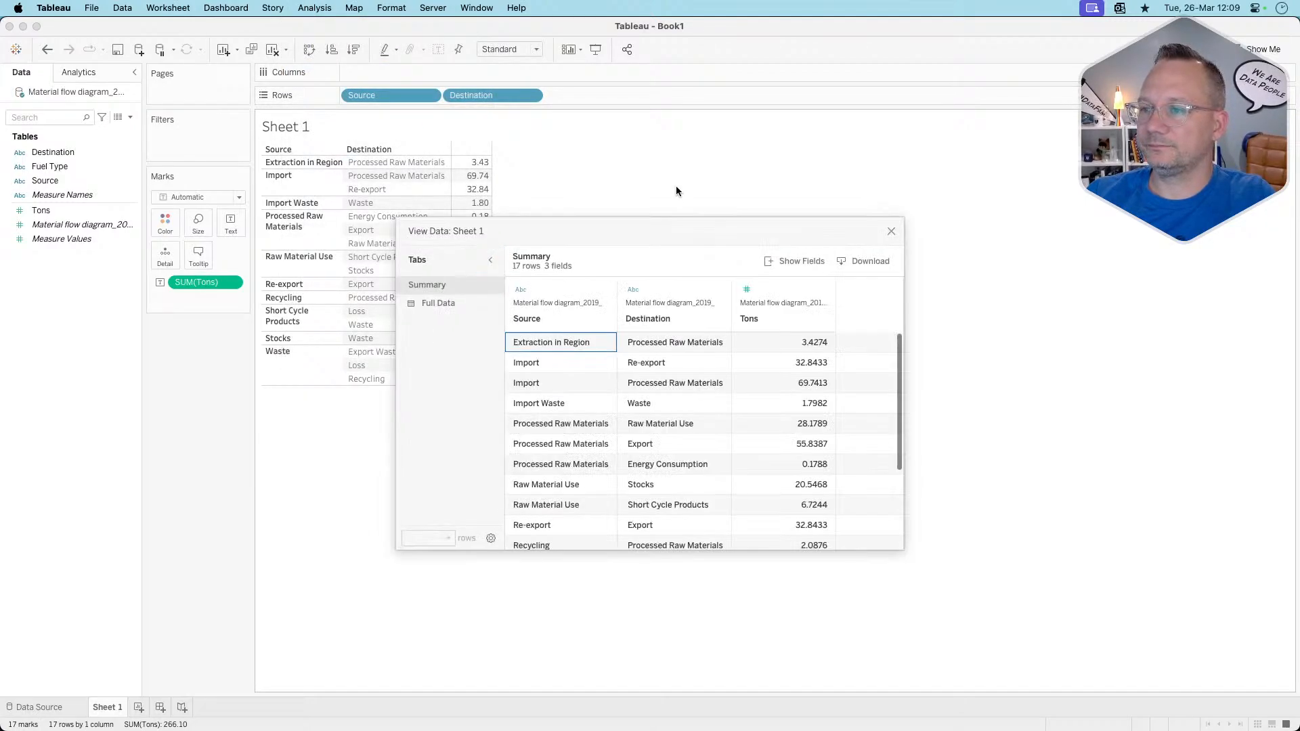
# Download the Source and Destination summary data to the Downloads folder as Source_Destination_Tons and close the data window
pyautogui.scroll(-5, 684, 405)
pyautogui.scroll(5, 683, 405)
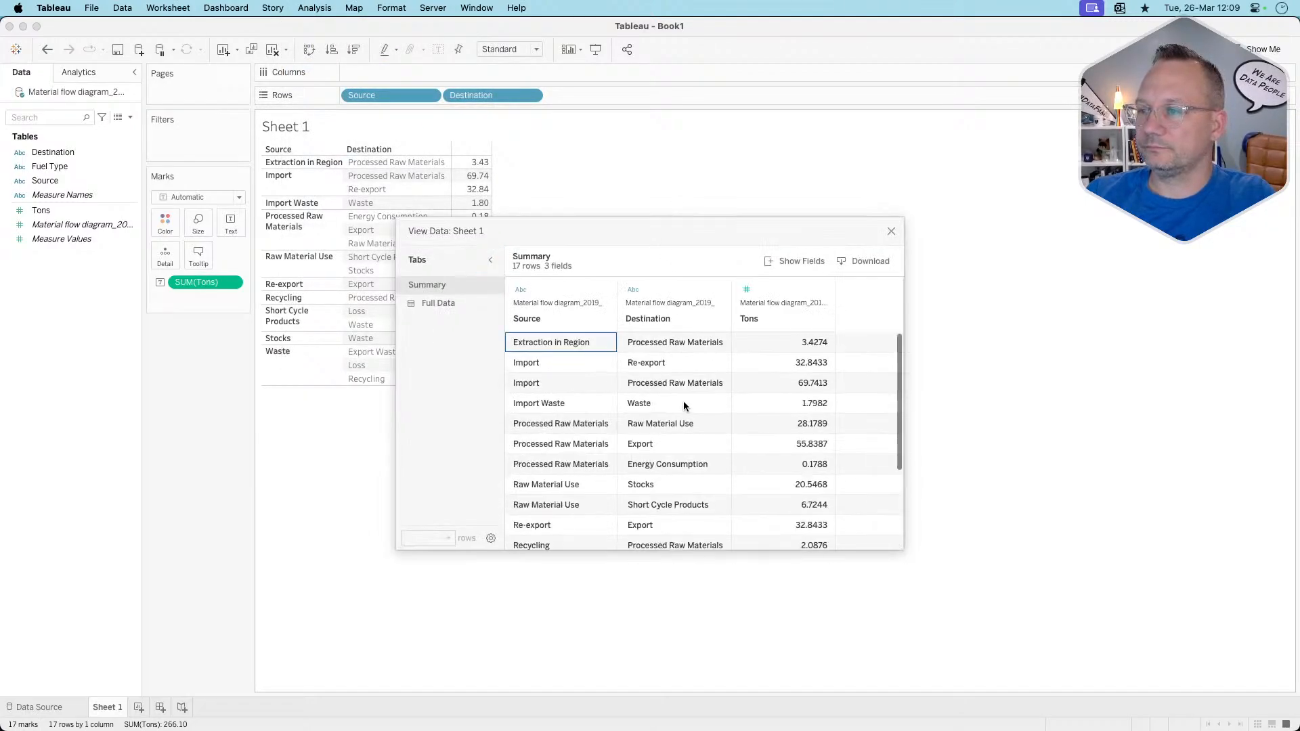
pyautogui.click(847, 260)
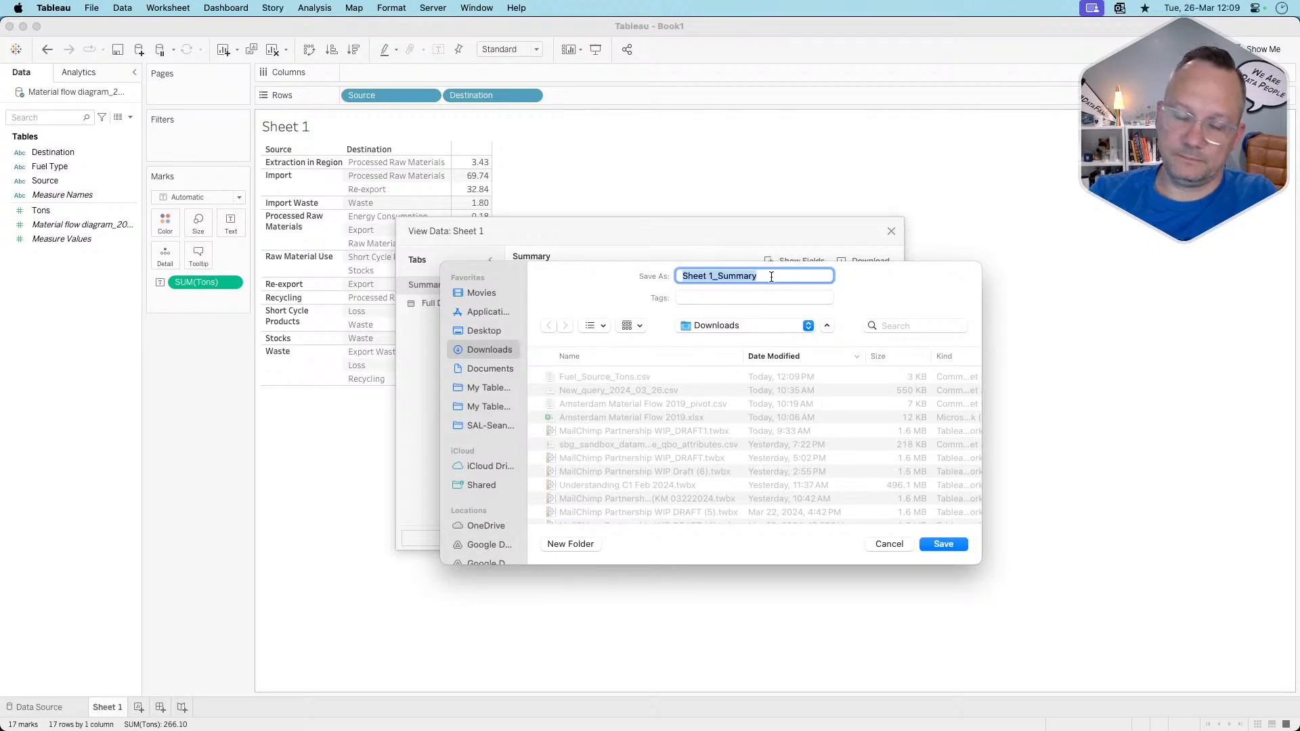
pyautogui.write('Source')
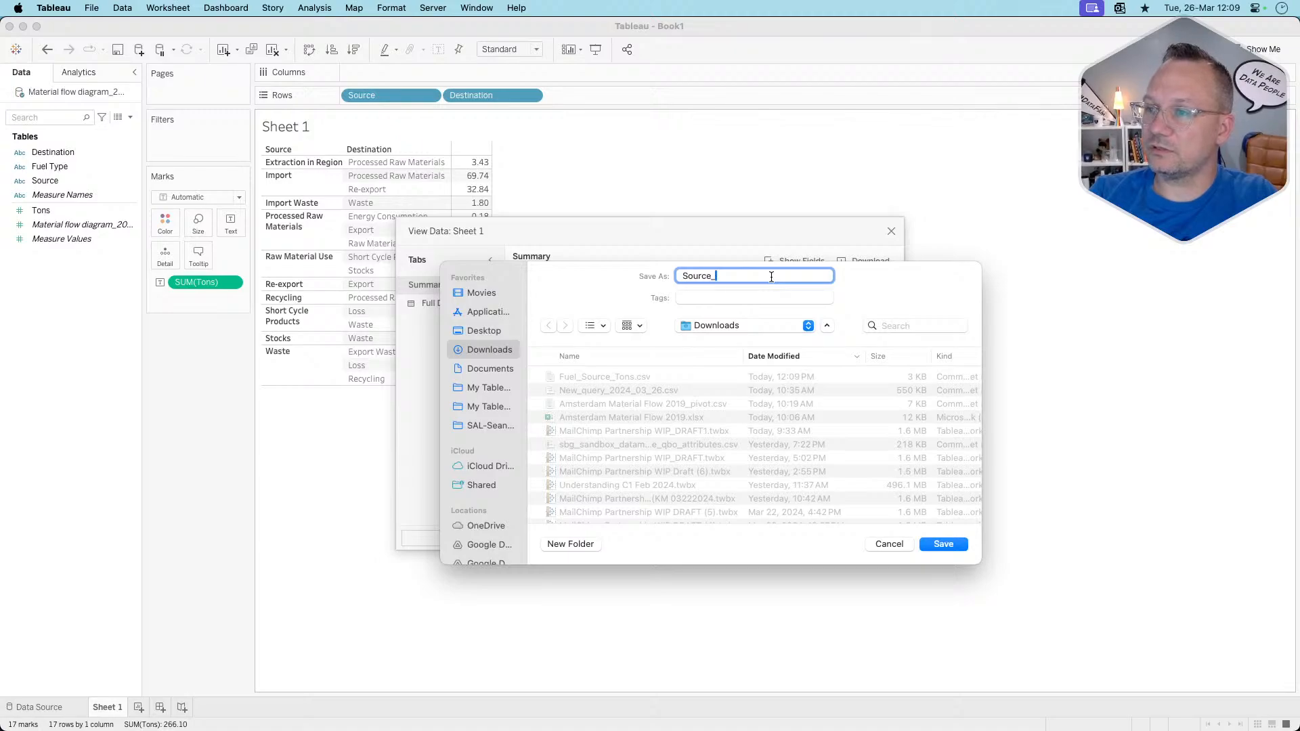
pyautogui.write('_Destinat')
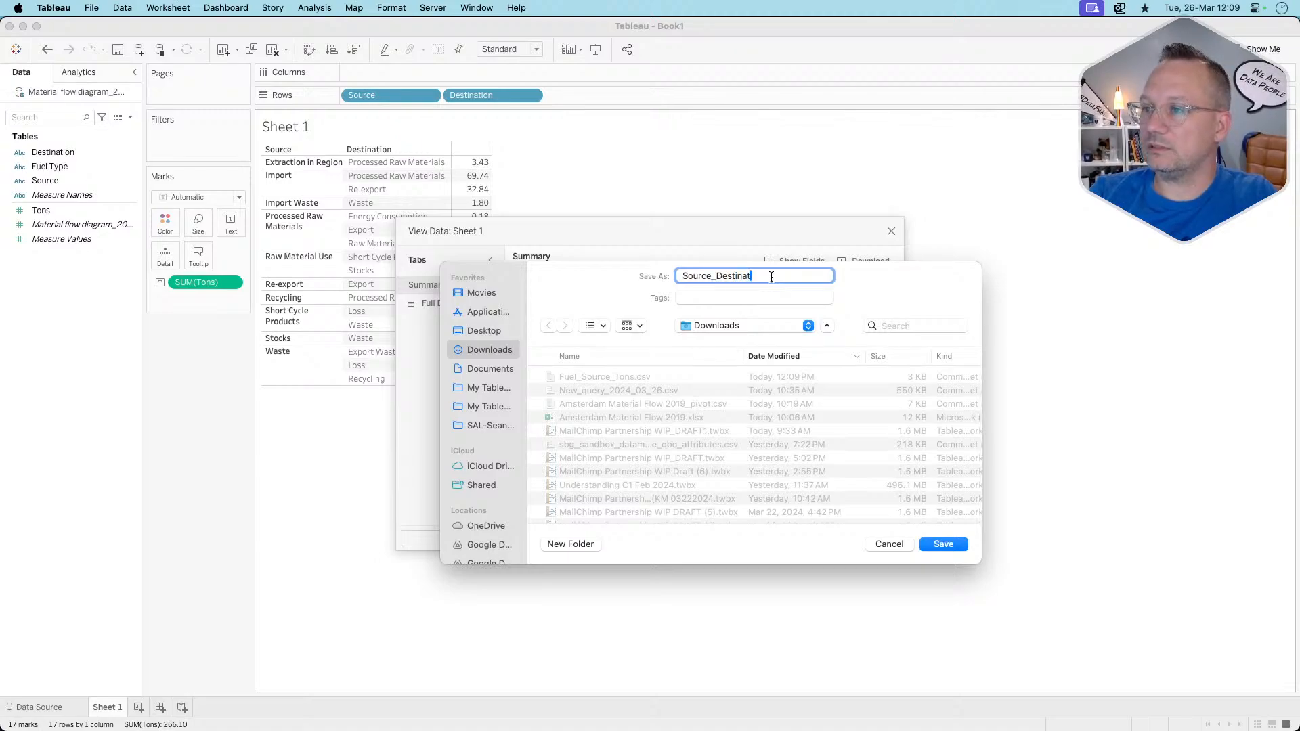
pyautogui.write('ion_Tons')
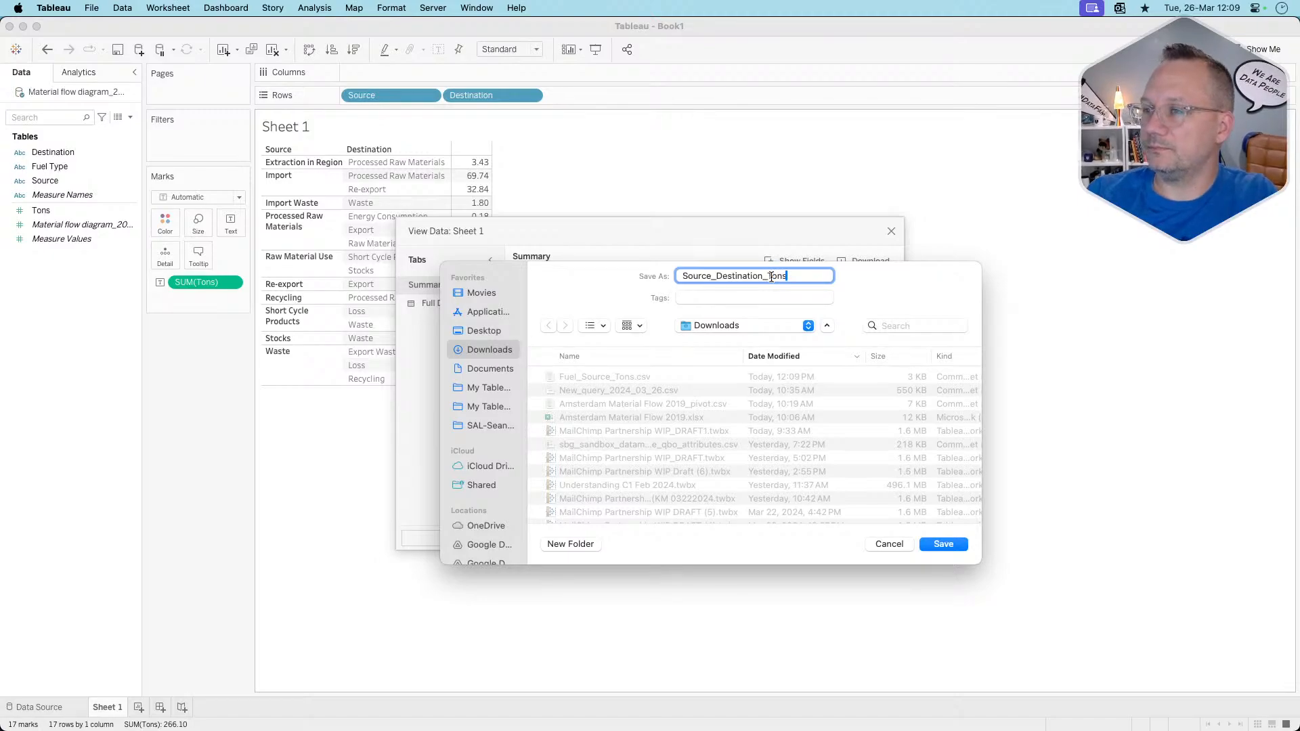
pyautogui.click(948, 544)
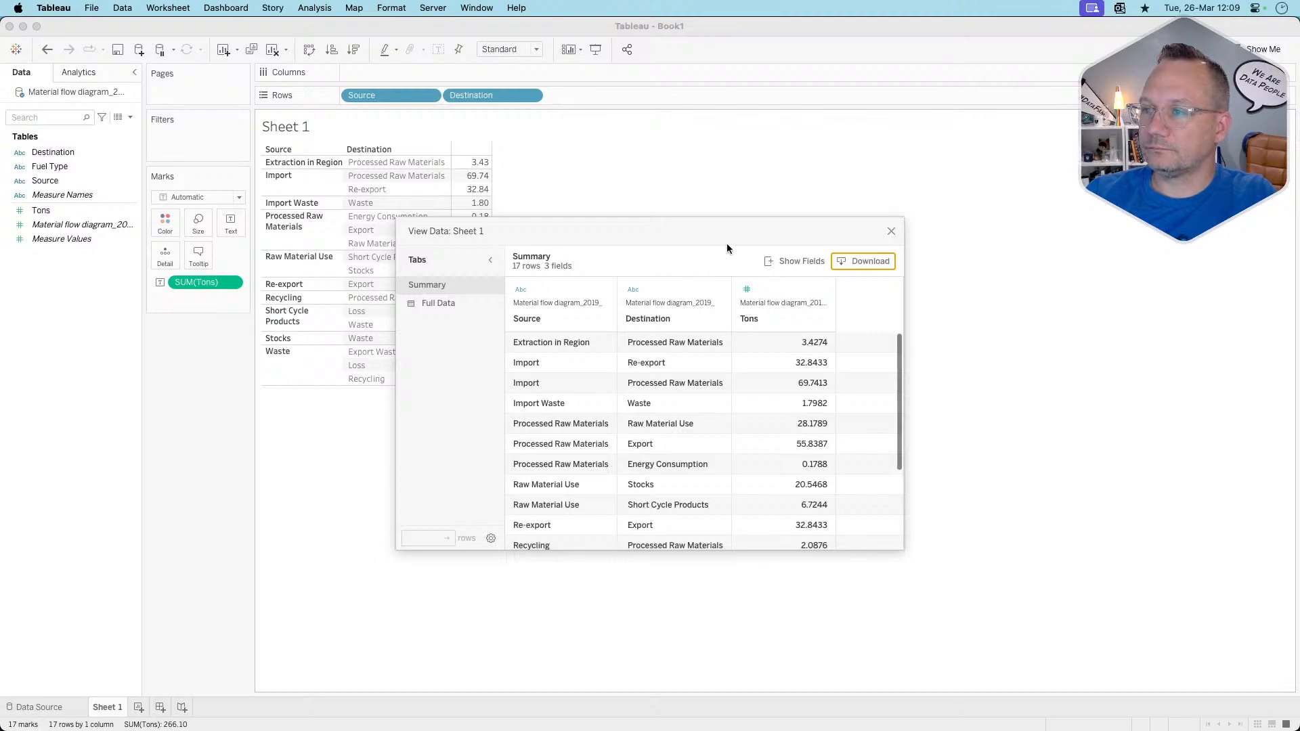
pyautogui.click(891, 232)
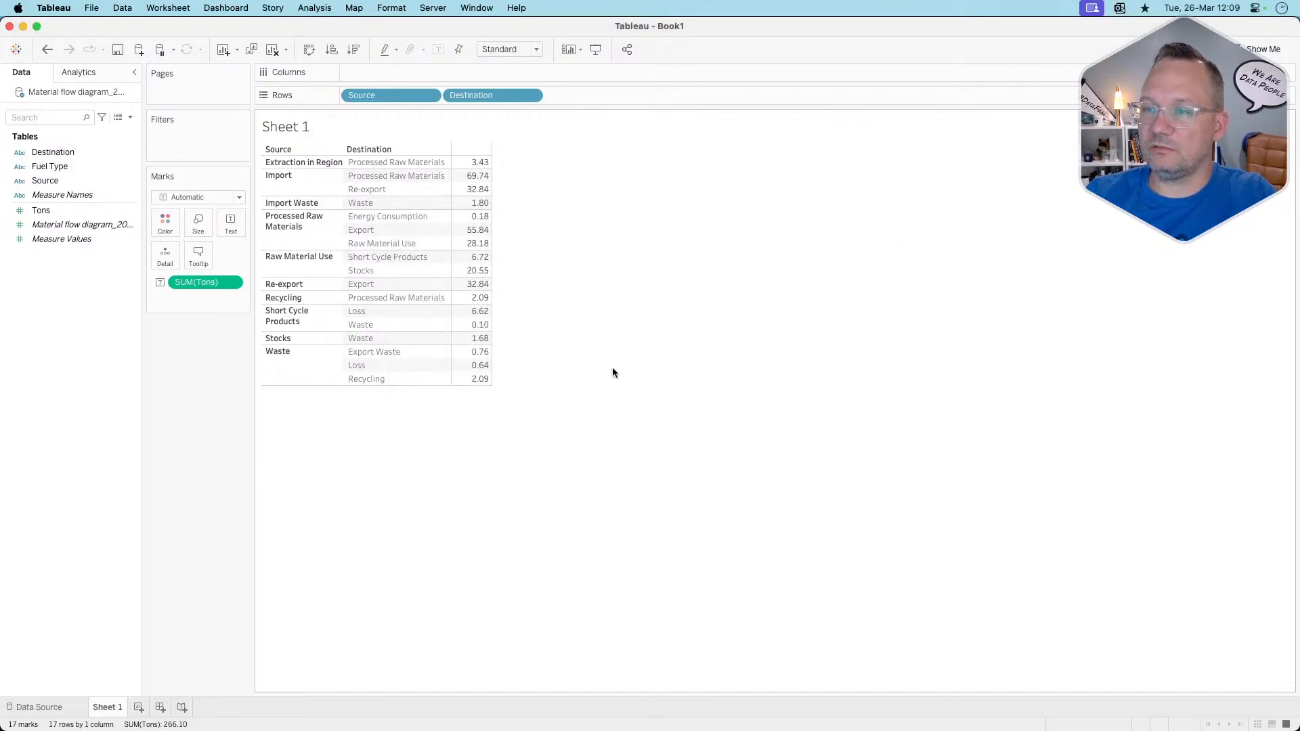
# Switch to Tableau Prep Builder and try to connect to the text files Fuel_Source_Tons.csv and Source_Destination_Tons.csv from the Downloads folder
pyautogui.press('super+Tab')
pyautogui.press('super+Tab')
pyautogui.press('super+Tab')
pyautogui.press('super+Tab')
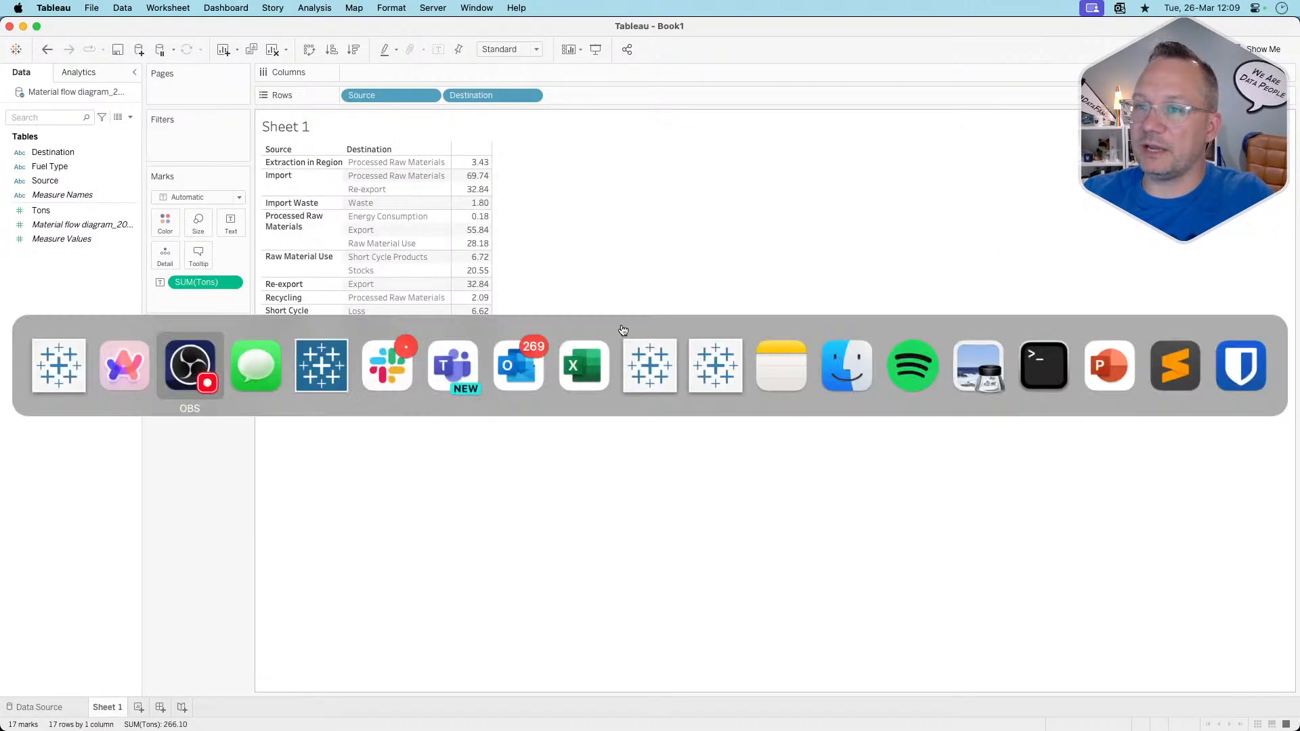
pyautogui.press('super+Tab')
pyautogui.press('super+Tab')
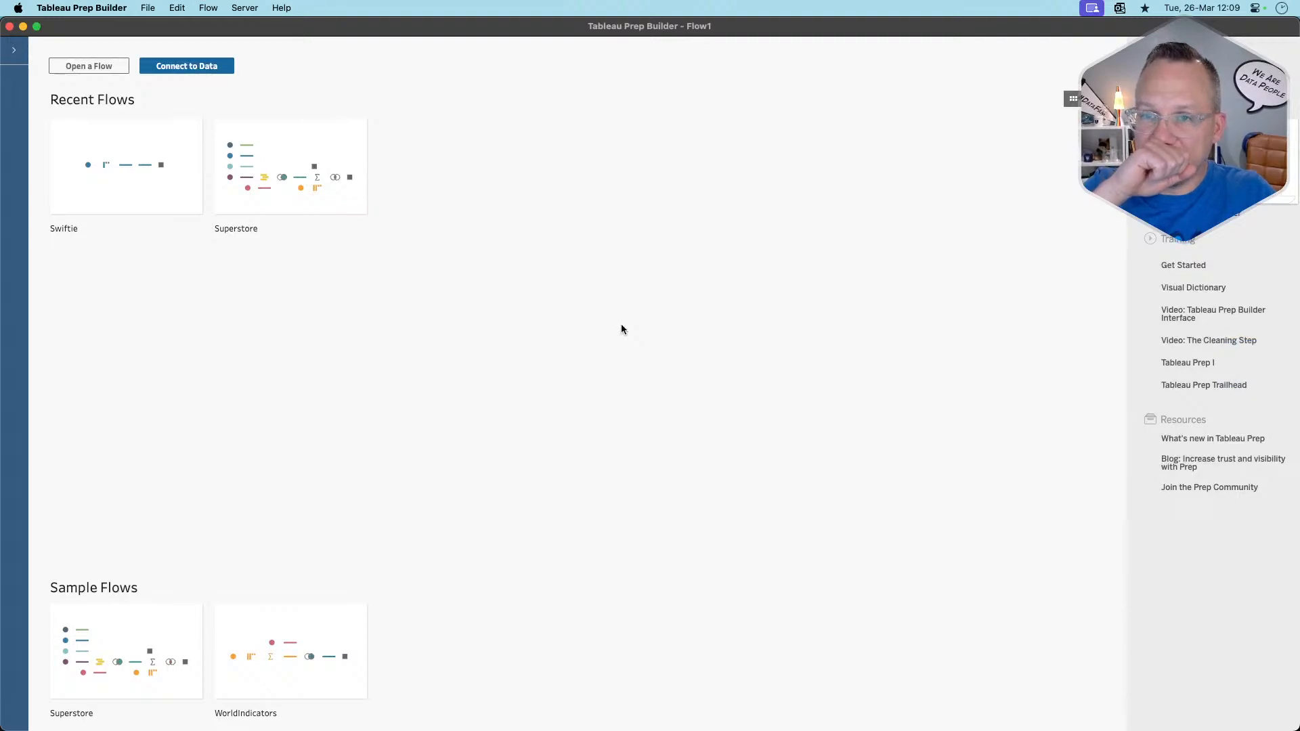
pyautogui.click(195, 68)
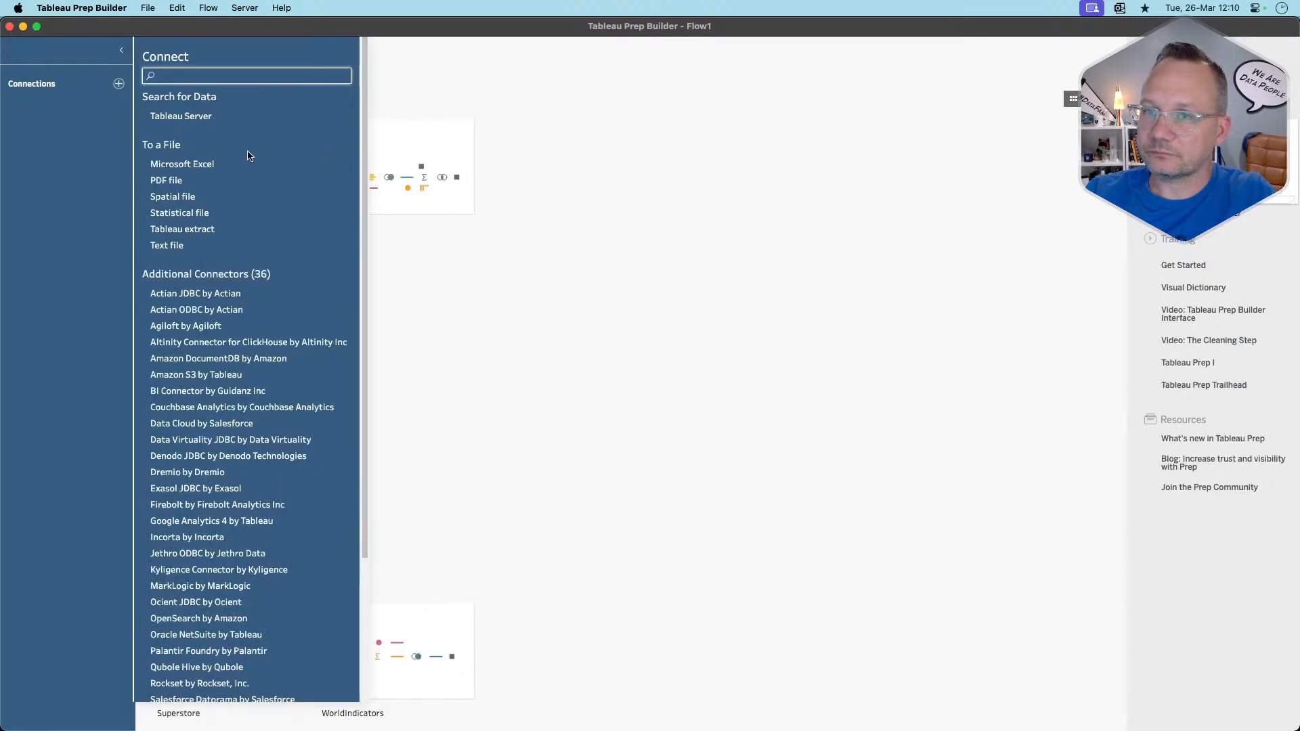
pyautogui.click(175, 247)
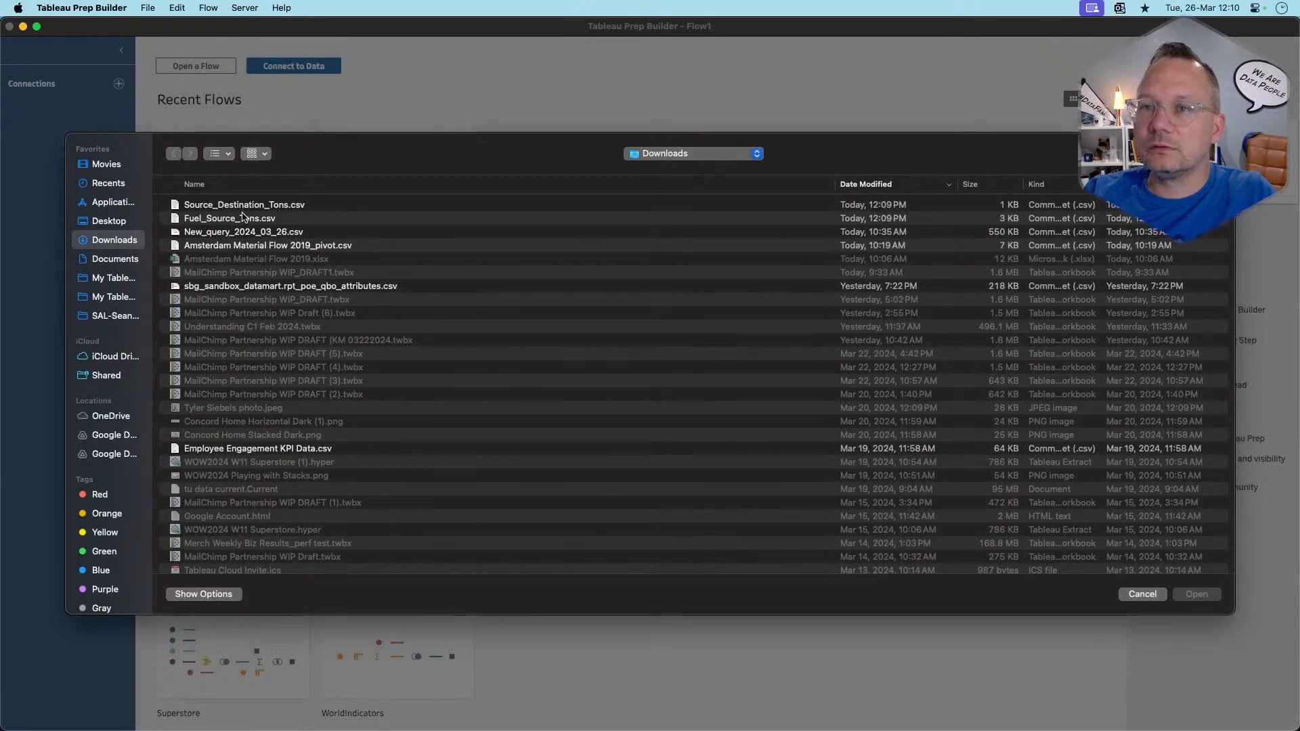
pyautogui.click(224, 216)
pyautogui.keyDown('shift'); pyautogui.click(224, 204); pyautogui.keyUp('shift')
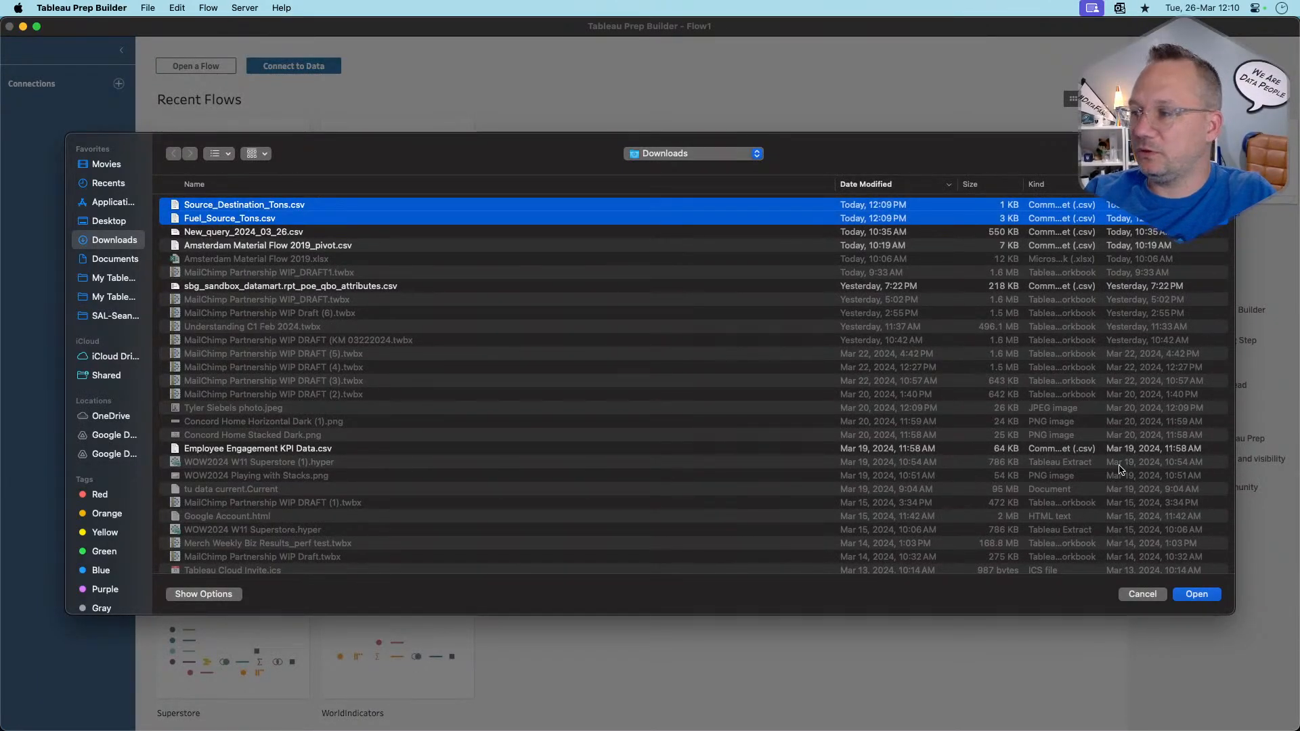
pyautogui.click(1185, 596)
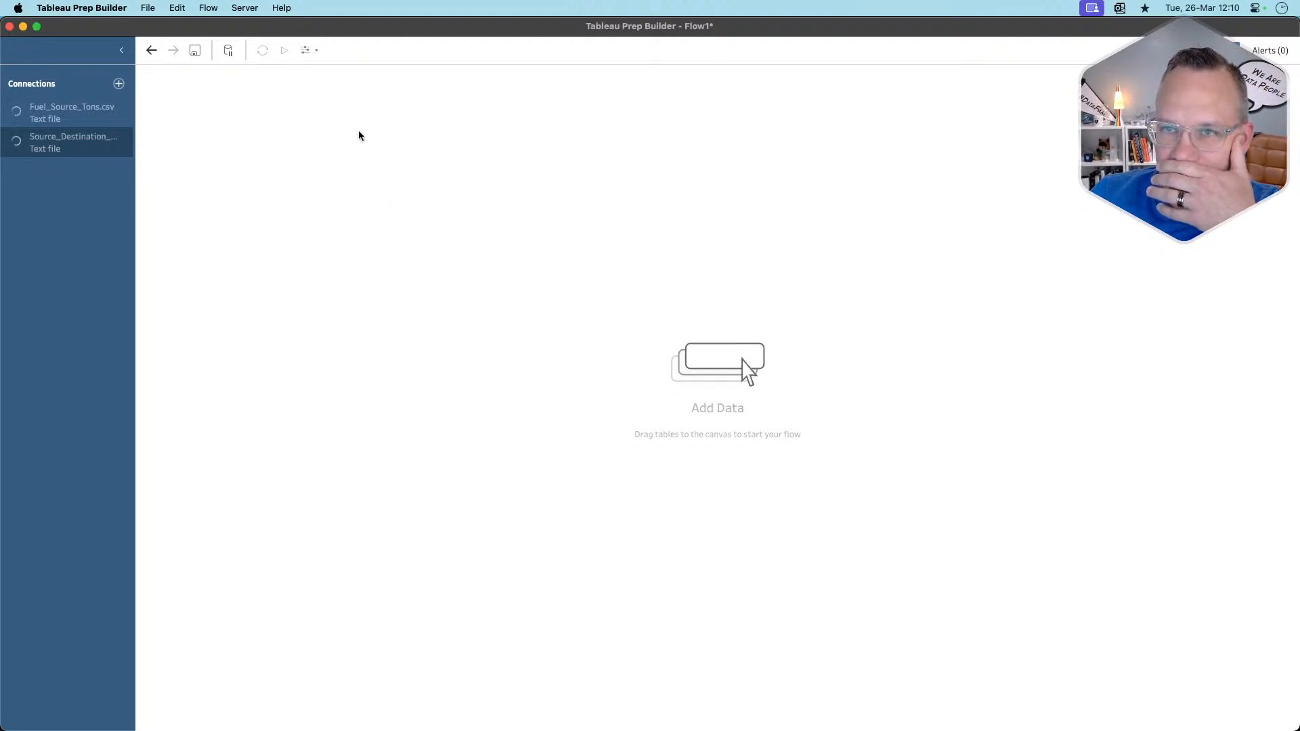
# Quit Tableau Prep Builder without saving the flow and relaunch it
pyautogui.click(122, 8)
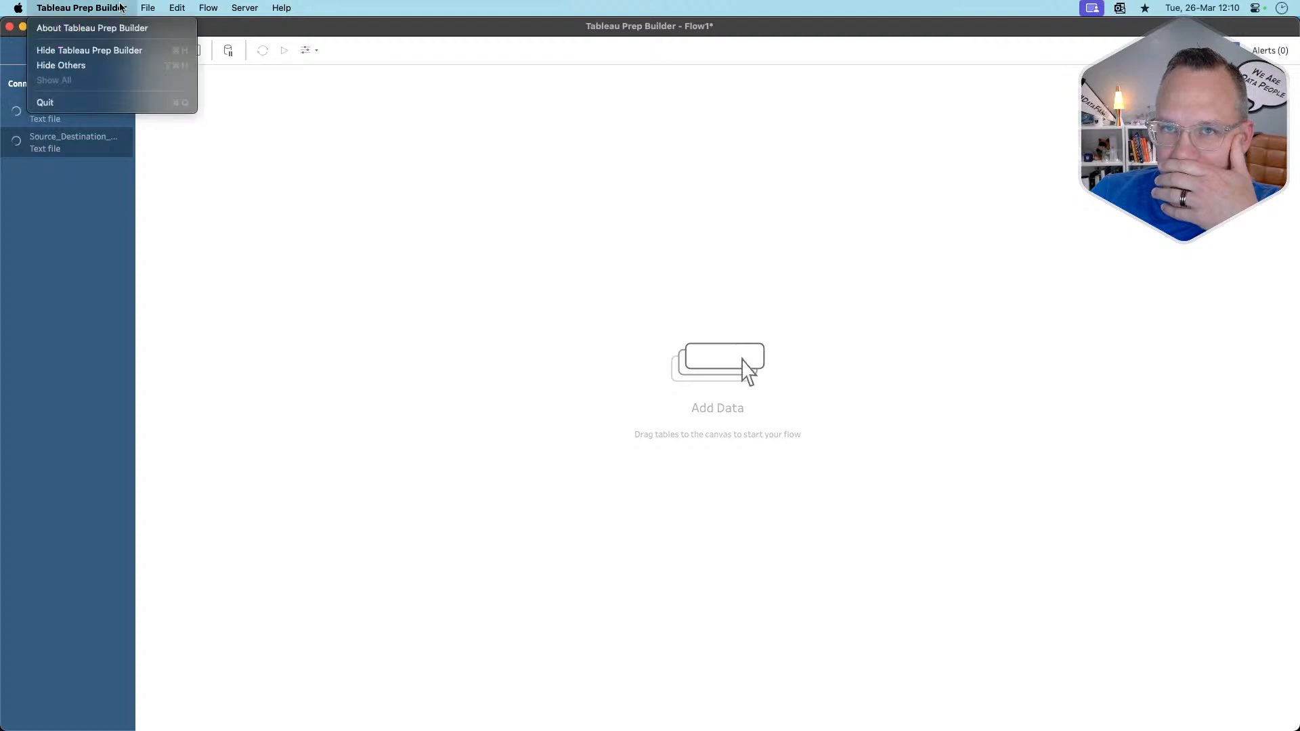
pyautogui.click(281, 296)
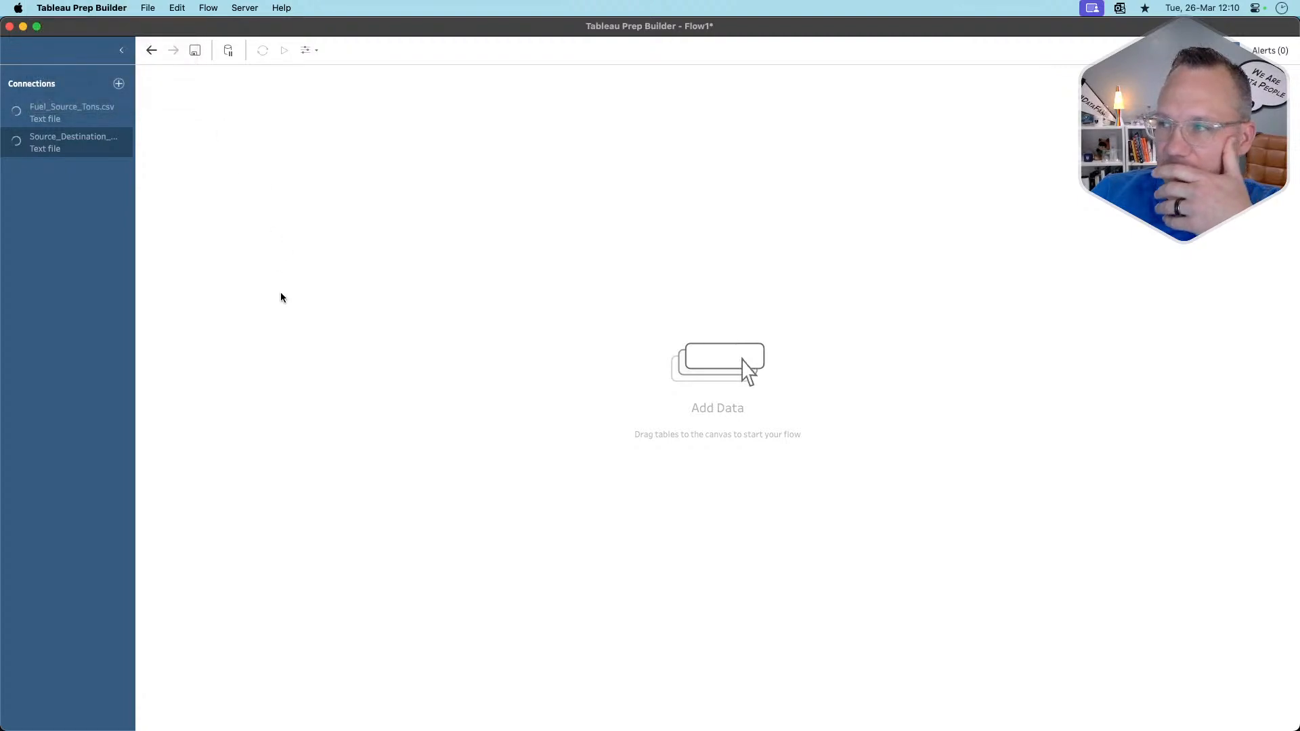
pyautogui.click(86, 9)
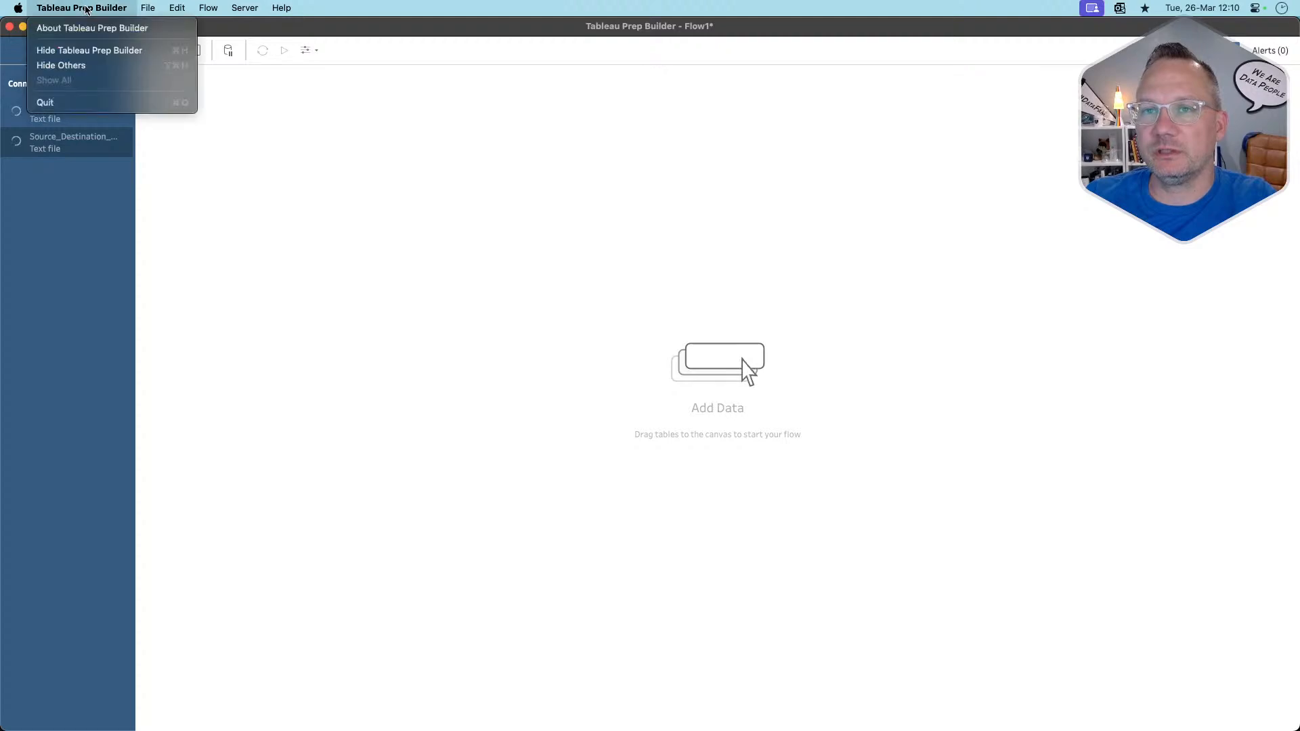
pyautogui.click(113, 105)
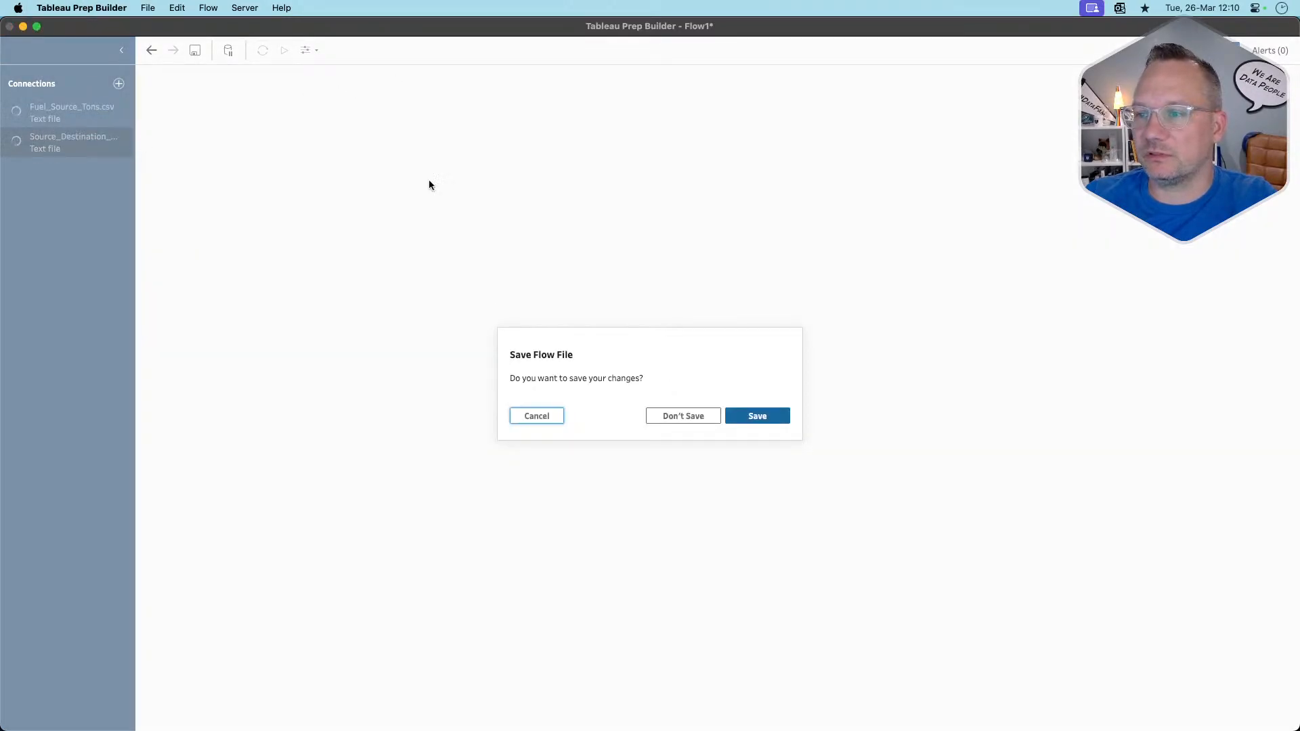
pyautogui.click(680, 414)
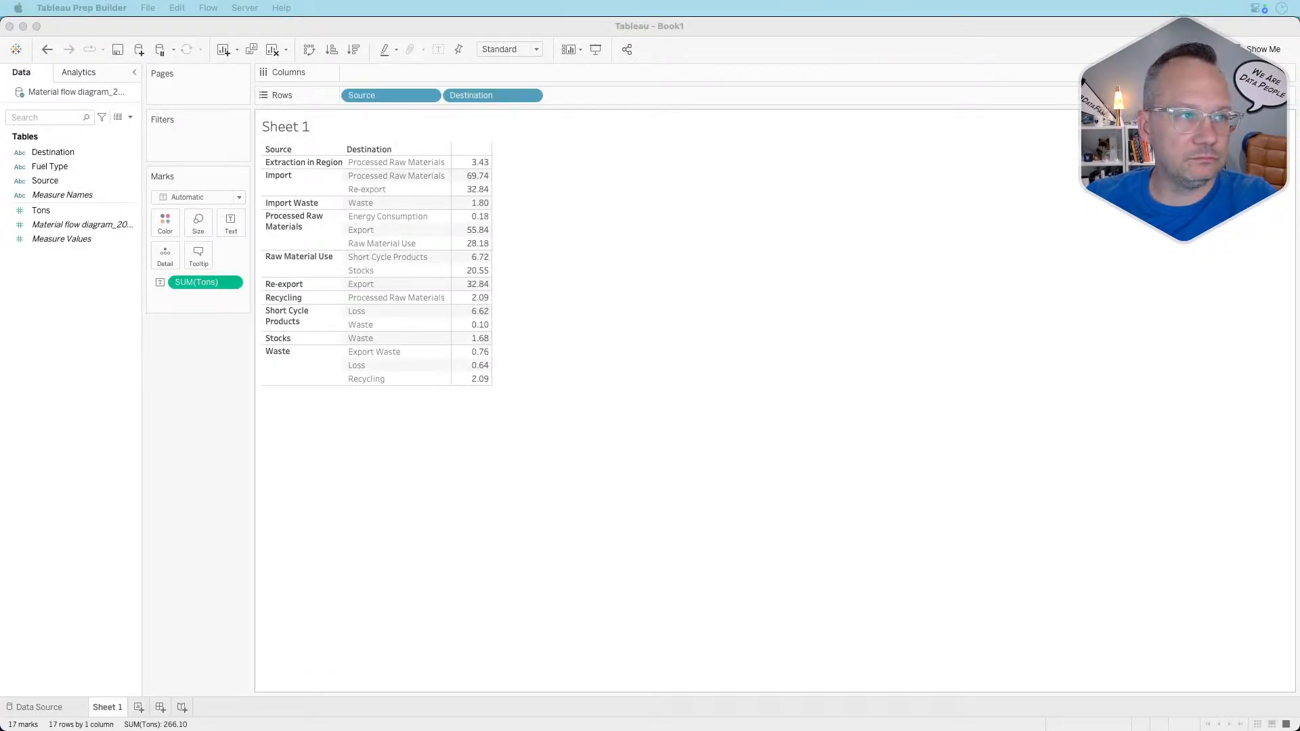
pyautogui.moveTo(455, 729)
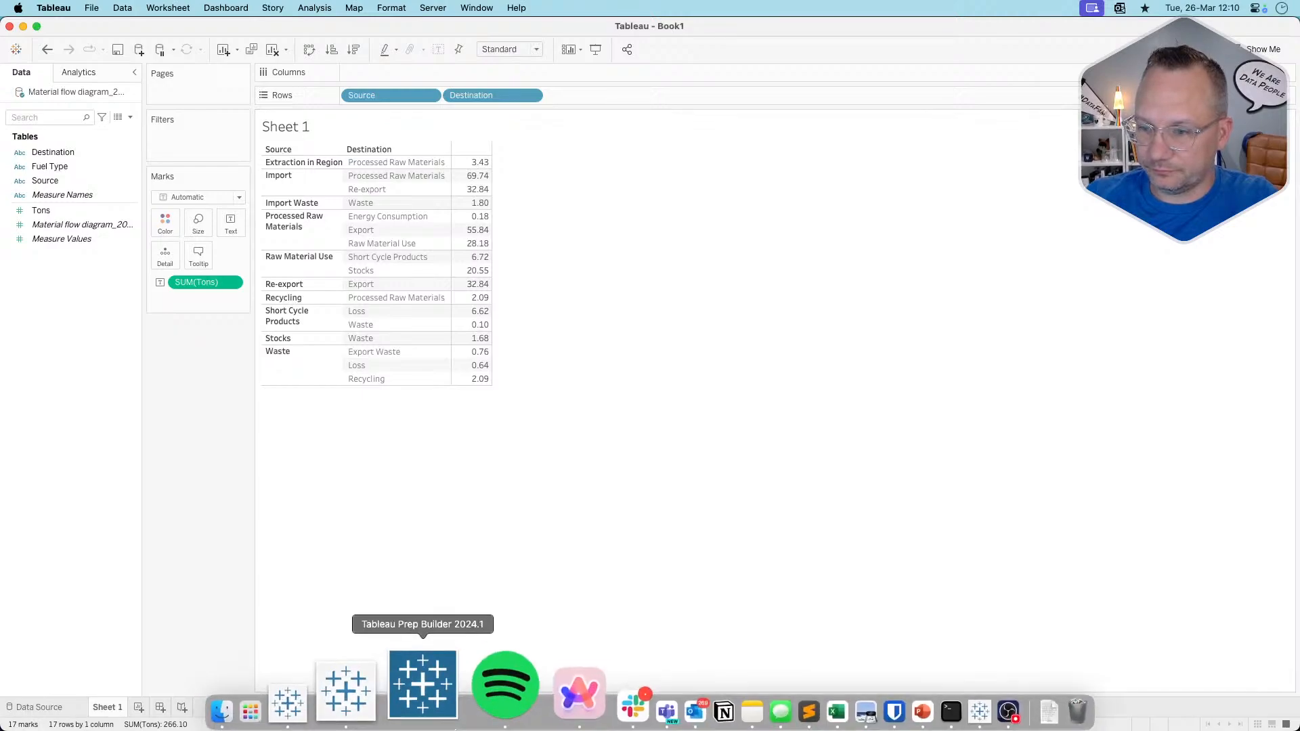
pyautogui.click(452, 704)
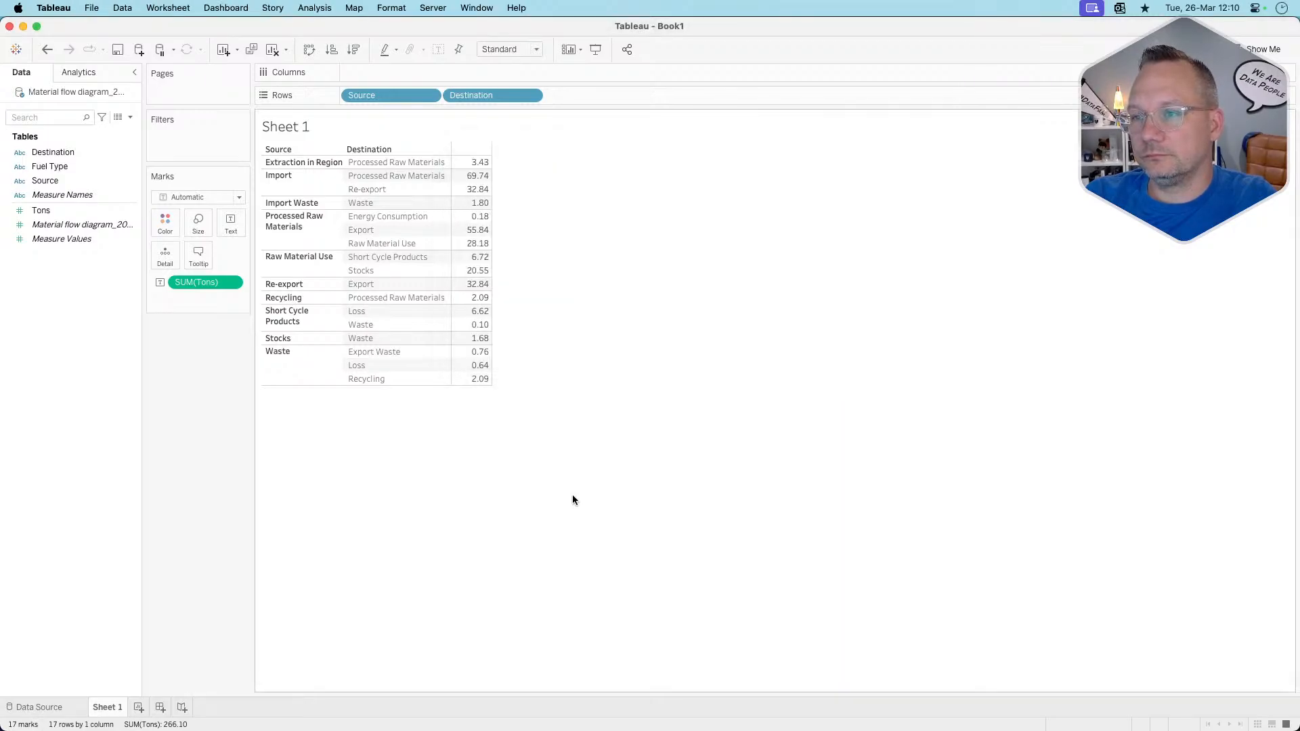
# Switch to the browser, read the Sankey Generator's file format help, and download and open the Excel or CSV example
pyautogui.press('super+Tab')
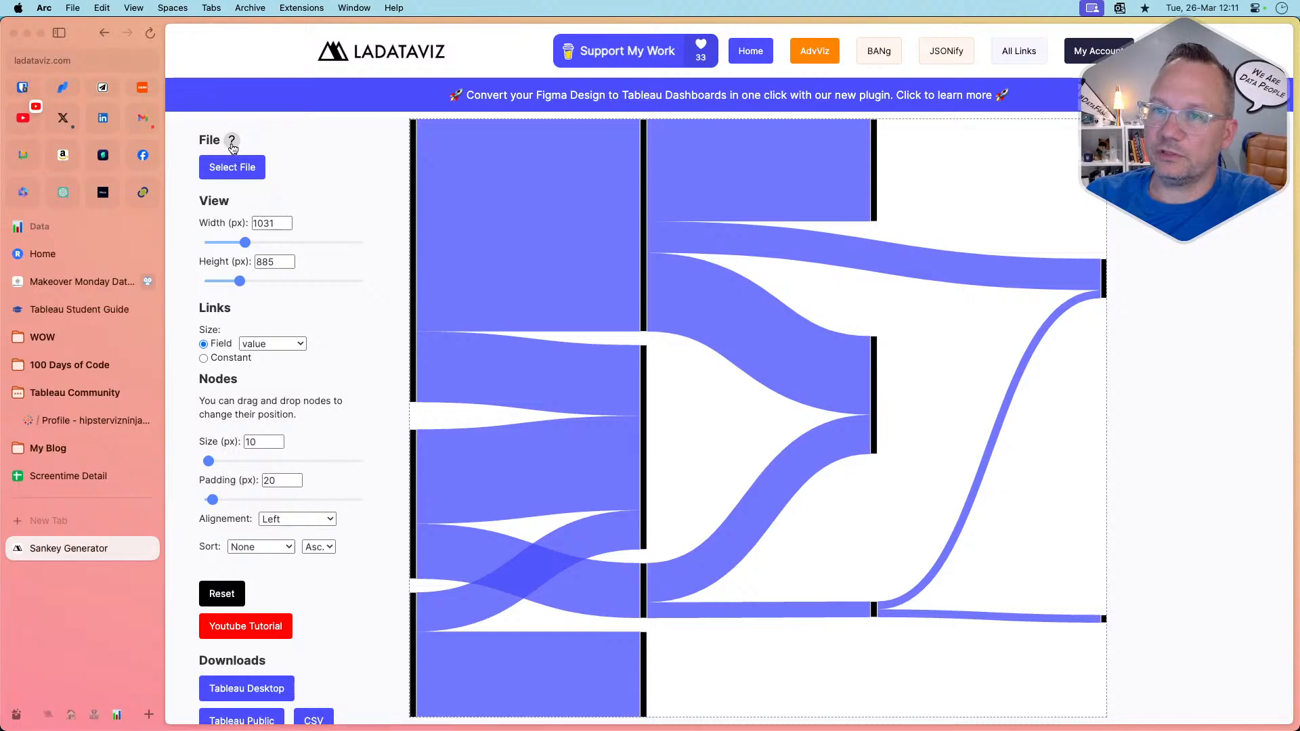
pyautogui.moveTo(233, 143)
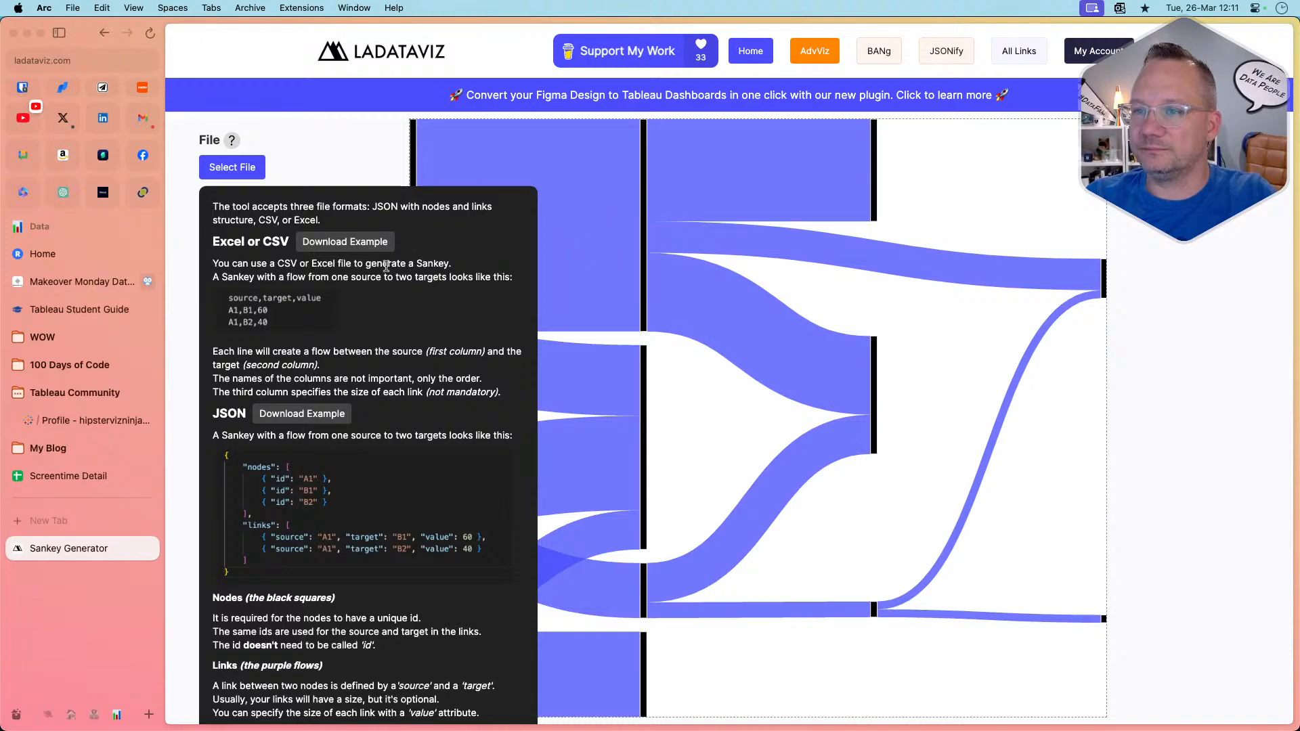
pyautogui.click(352, 242)
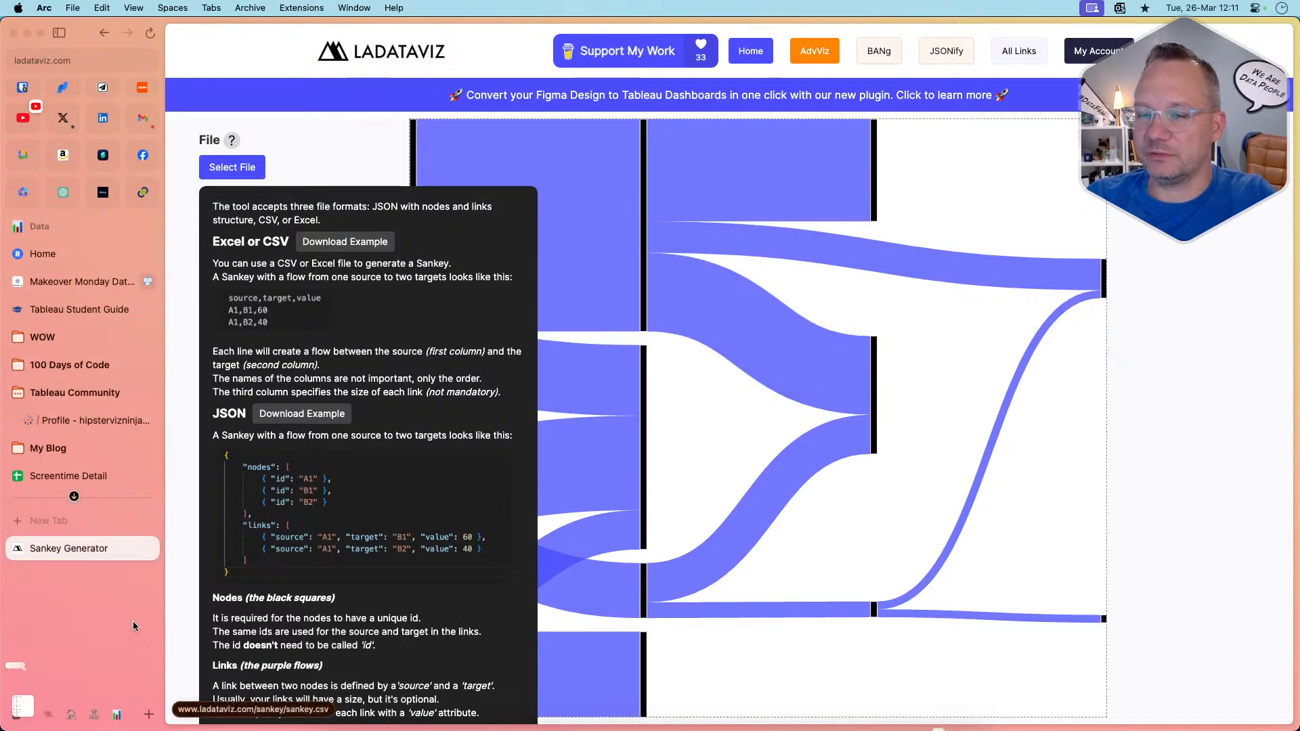
pyautogui.moveTo(19, 713)
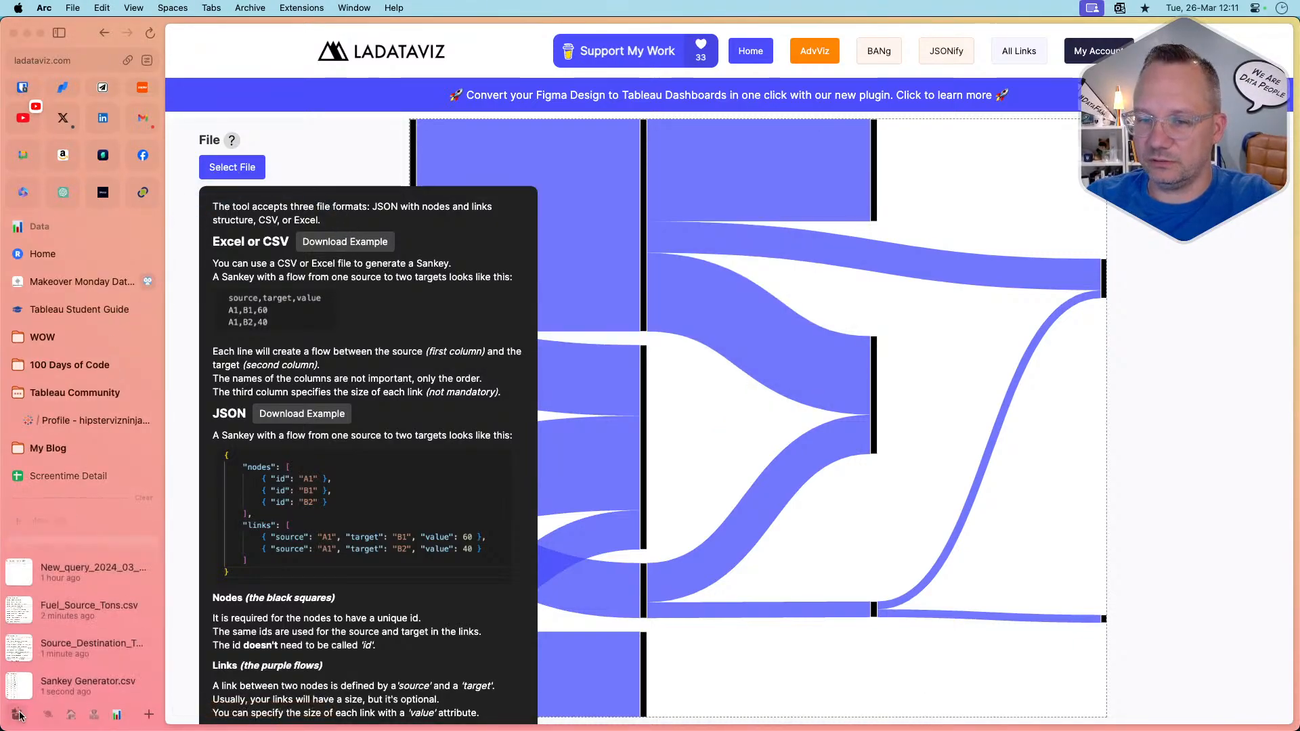
pyautogui.click(84, 688)
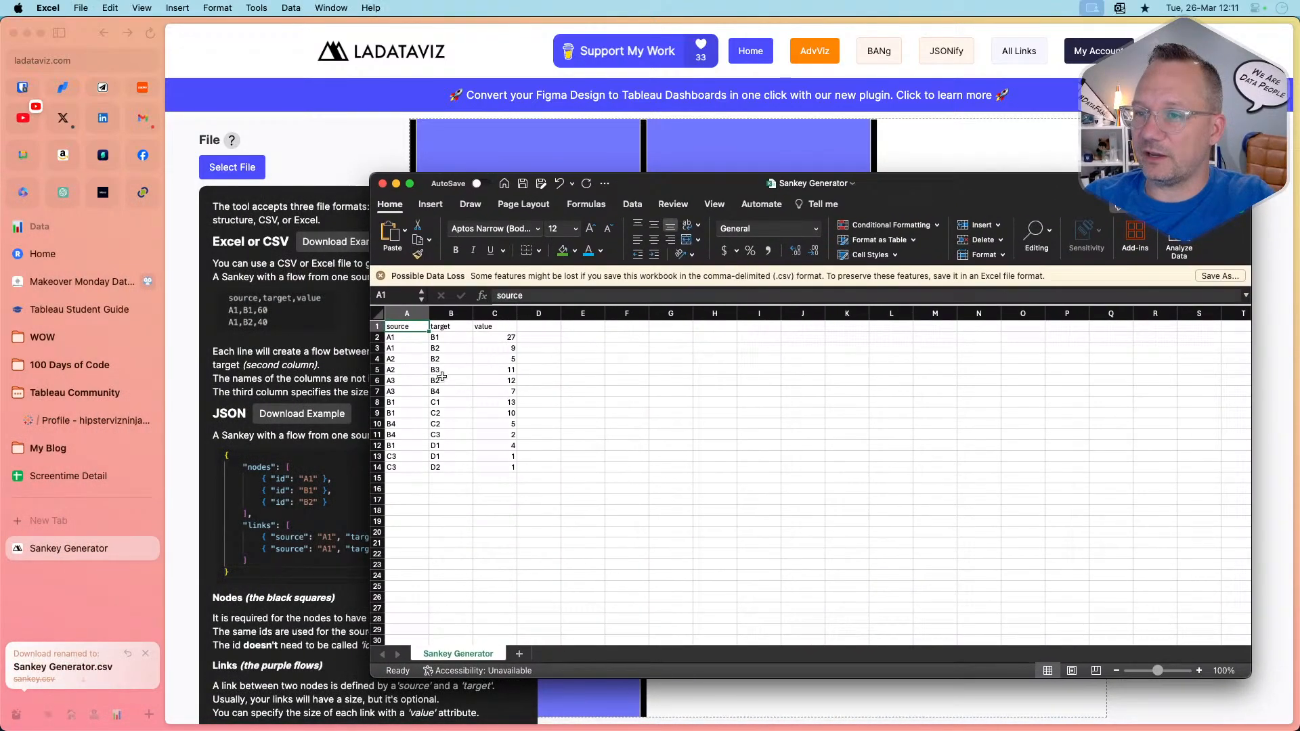
# Examine how the example's source and target rows chain A1 to B1 to C1, and compare them with the browser's sample Sankey nodes
pyautogui.click(406, 337)
pyautogui.click(440, 337)
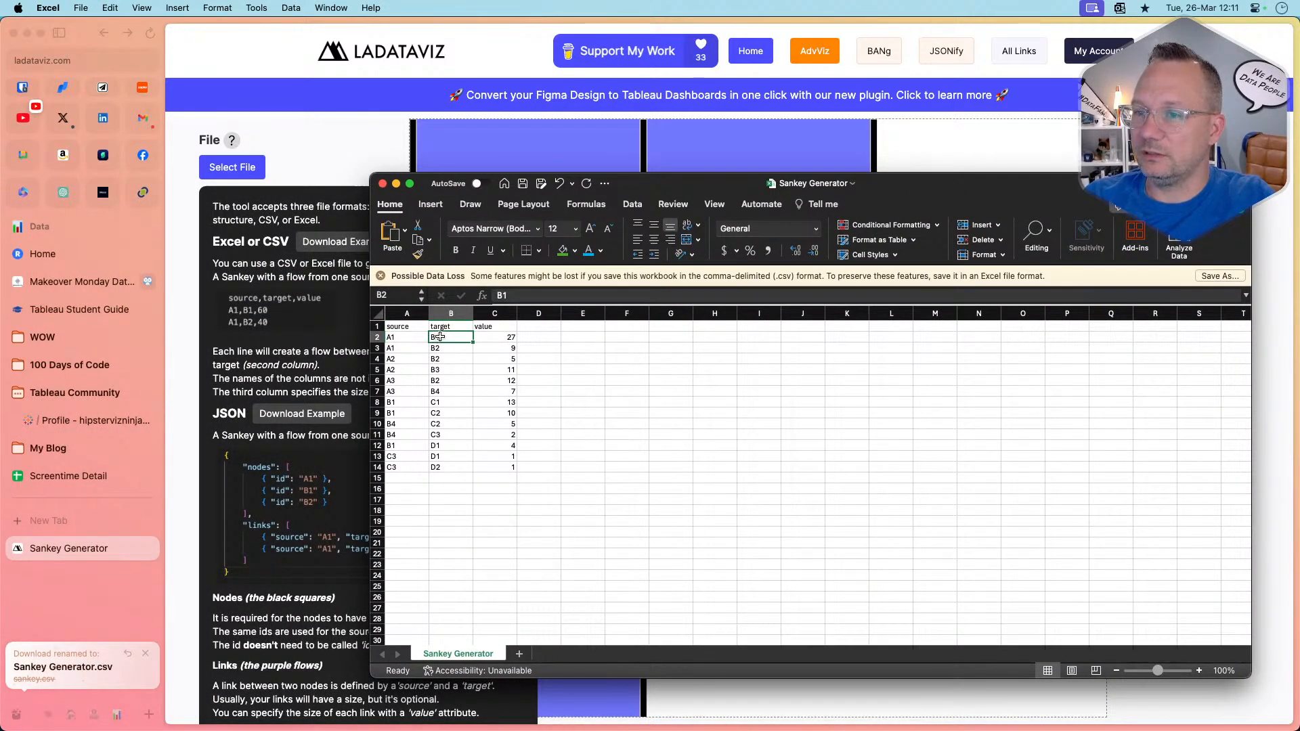
pyautogui.click(400, 402)
pyautogui.click(438, 402)
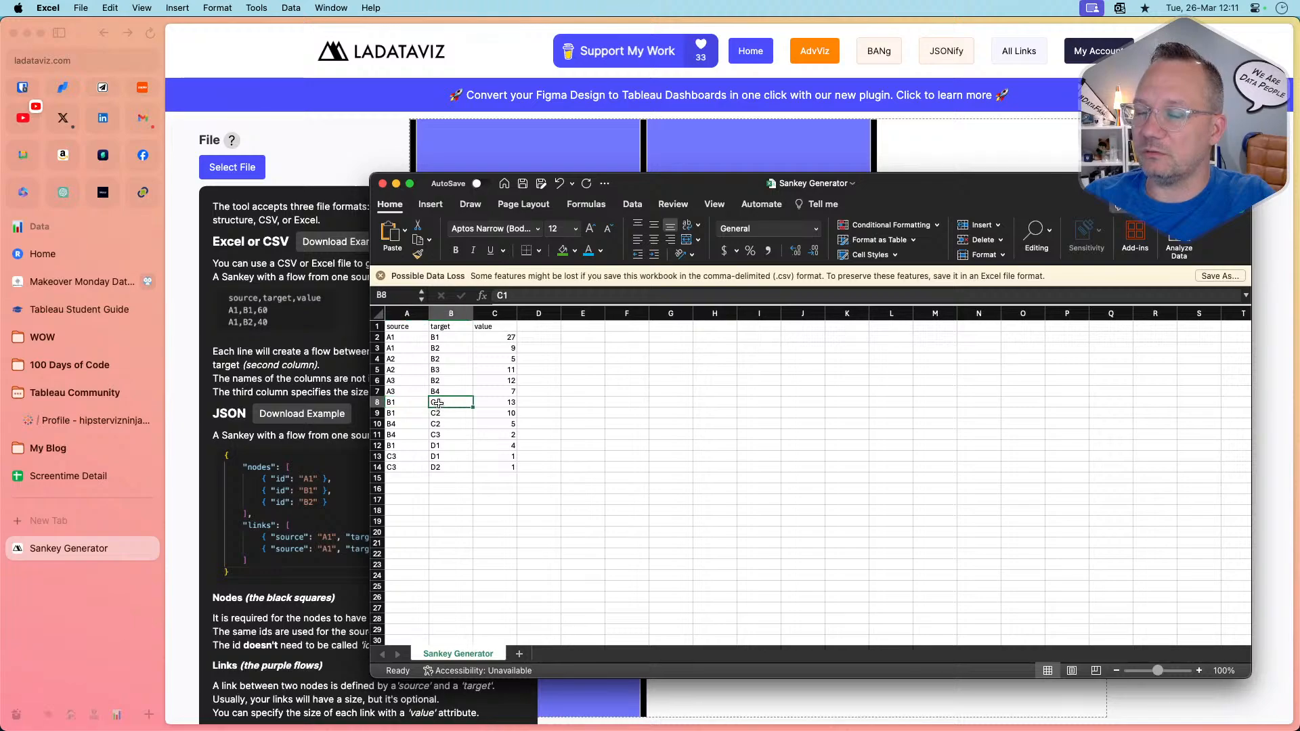
pyautogui.click(395, 142)
pyautogui.press('super+Tab')
pyautogui.press('super+Tab')
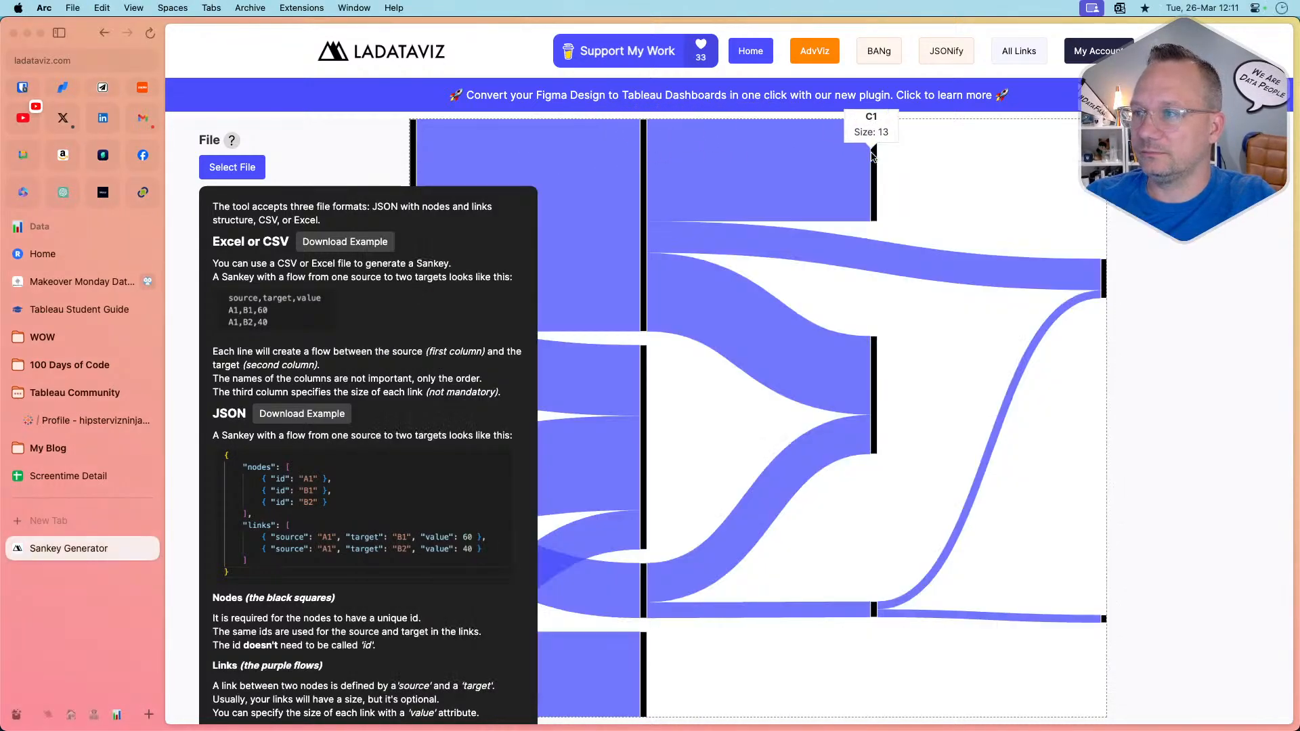
pyautogui.moveTo(643, 156)
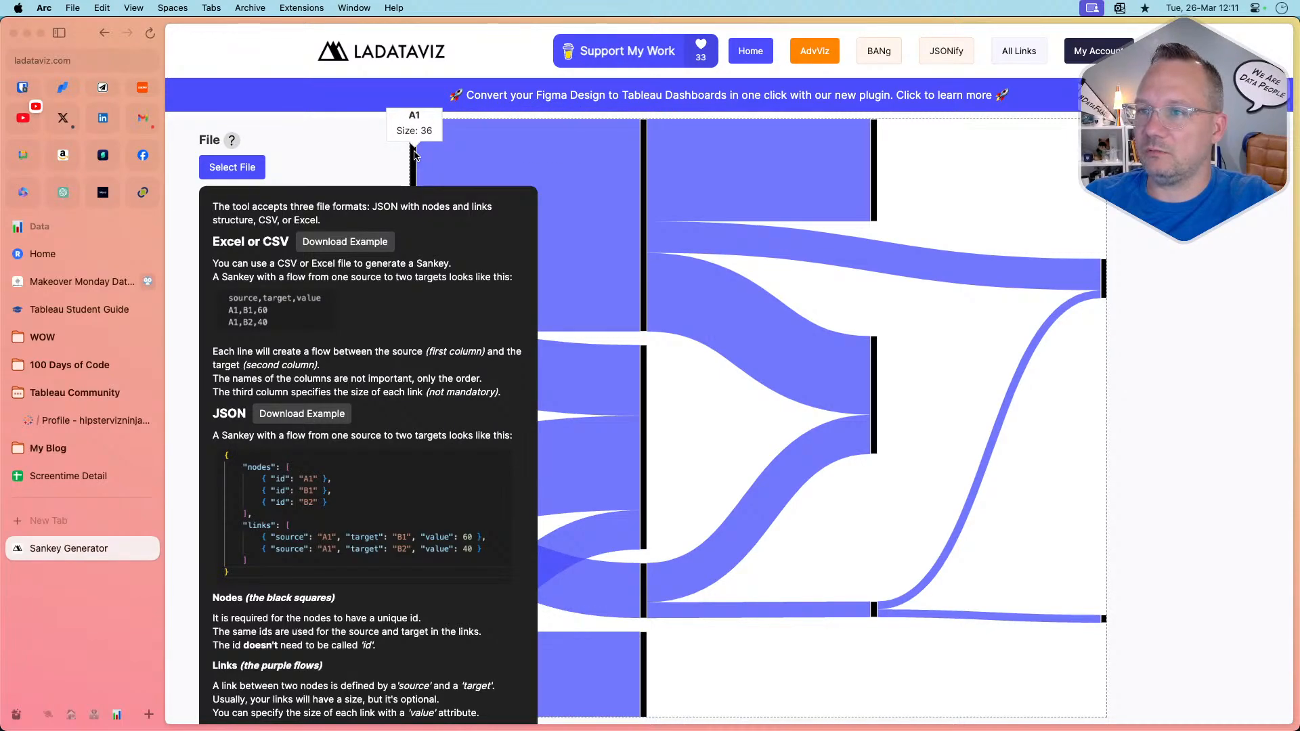
pyautogui.moveTo(547, 151)
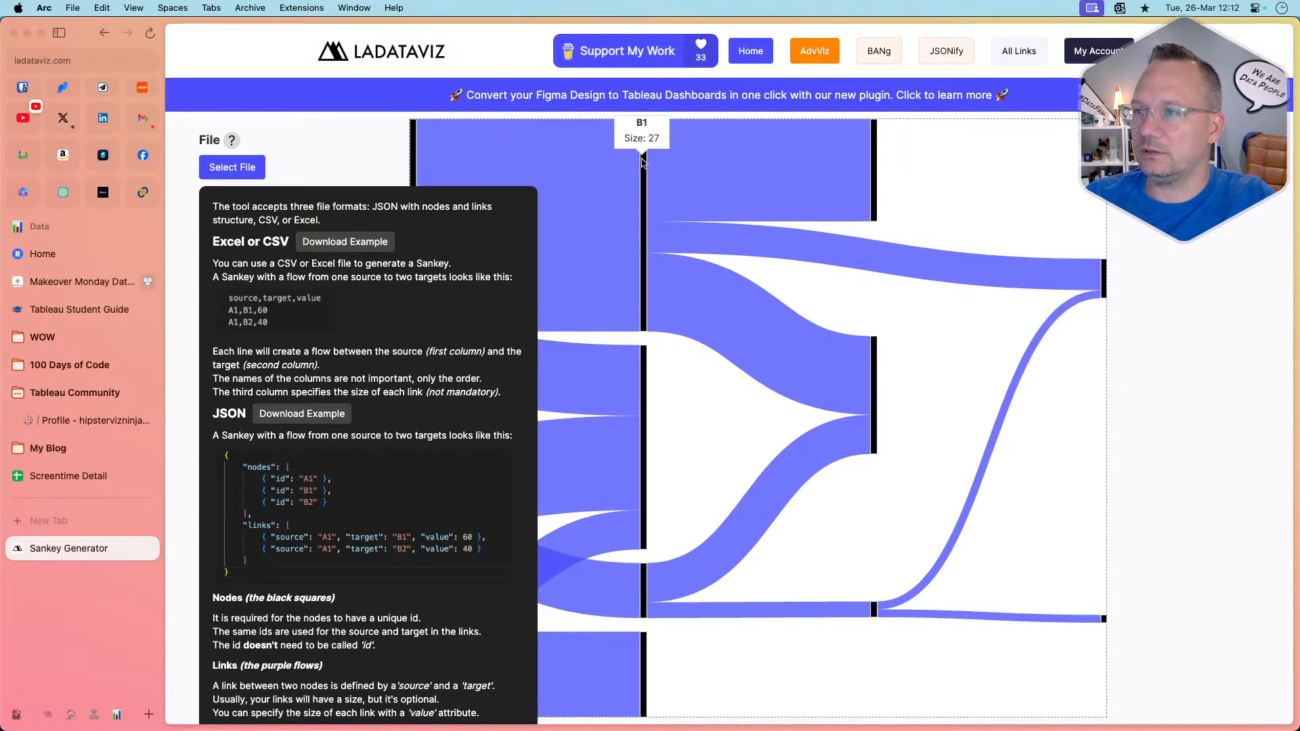
pyautogui.moveTo(697, 157)
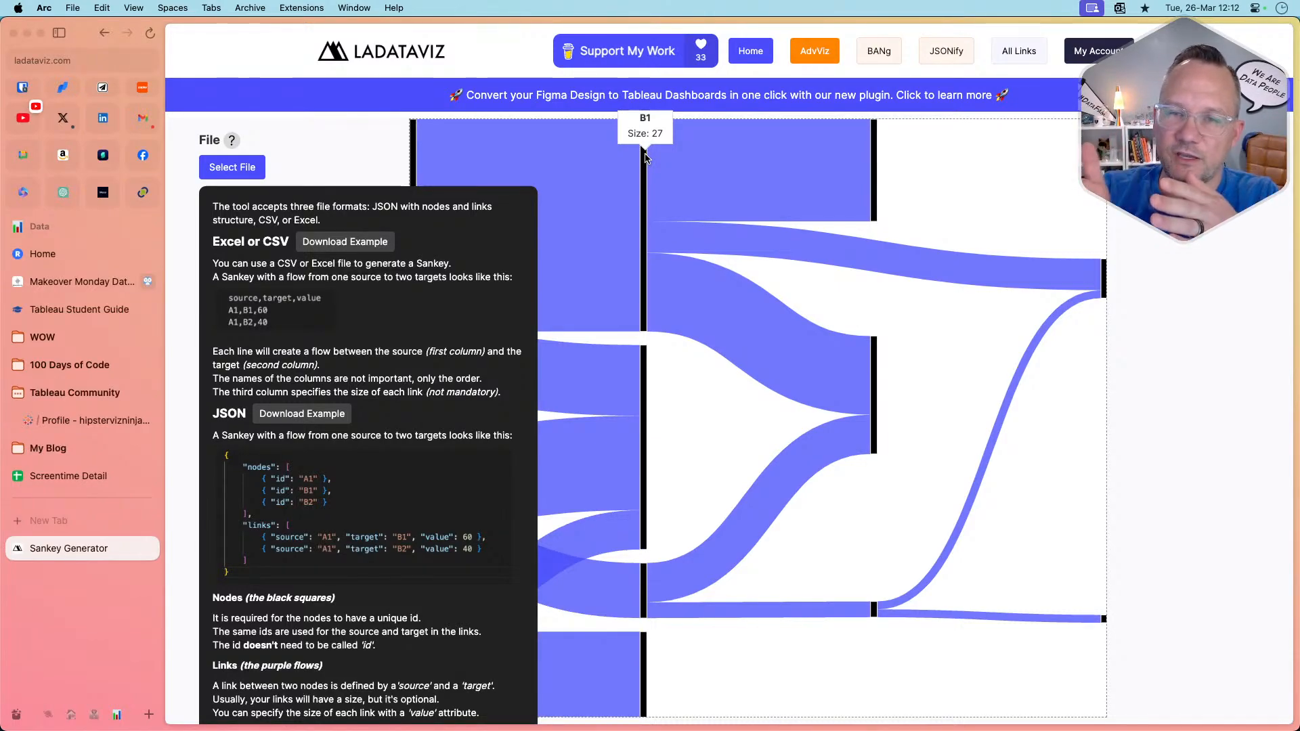
# Switch to Tableau Prep Builder and connect to the text files Sankey Generator.csv and Source_Destination_Tons.csv in the Downloads folder
pyautogui.press('super+Tab')
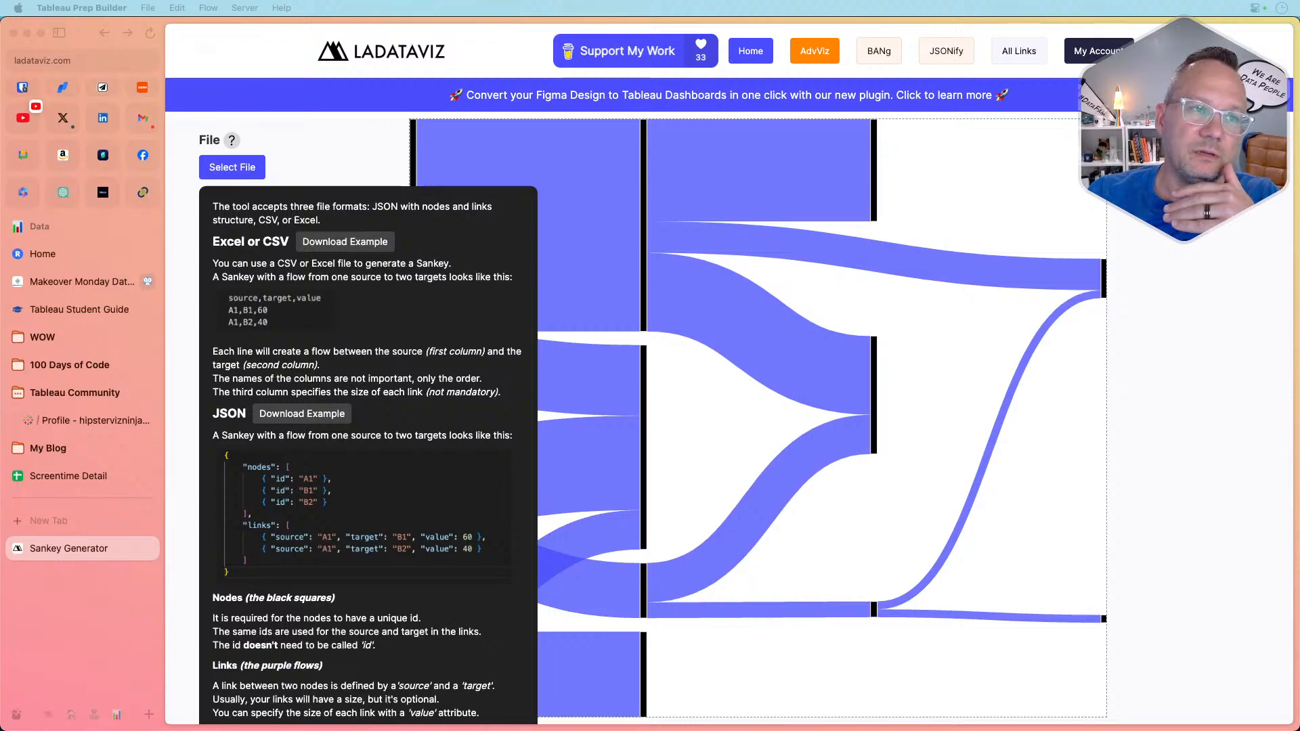
pyautogui.moveTo(0, 102); pyautogui.dragTo(700, 103)
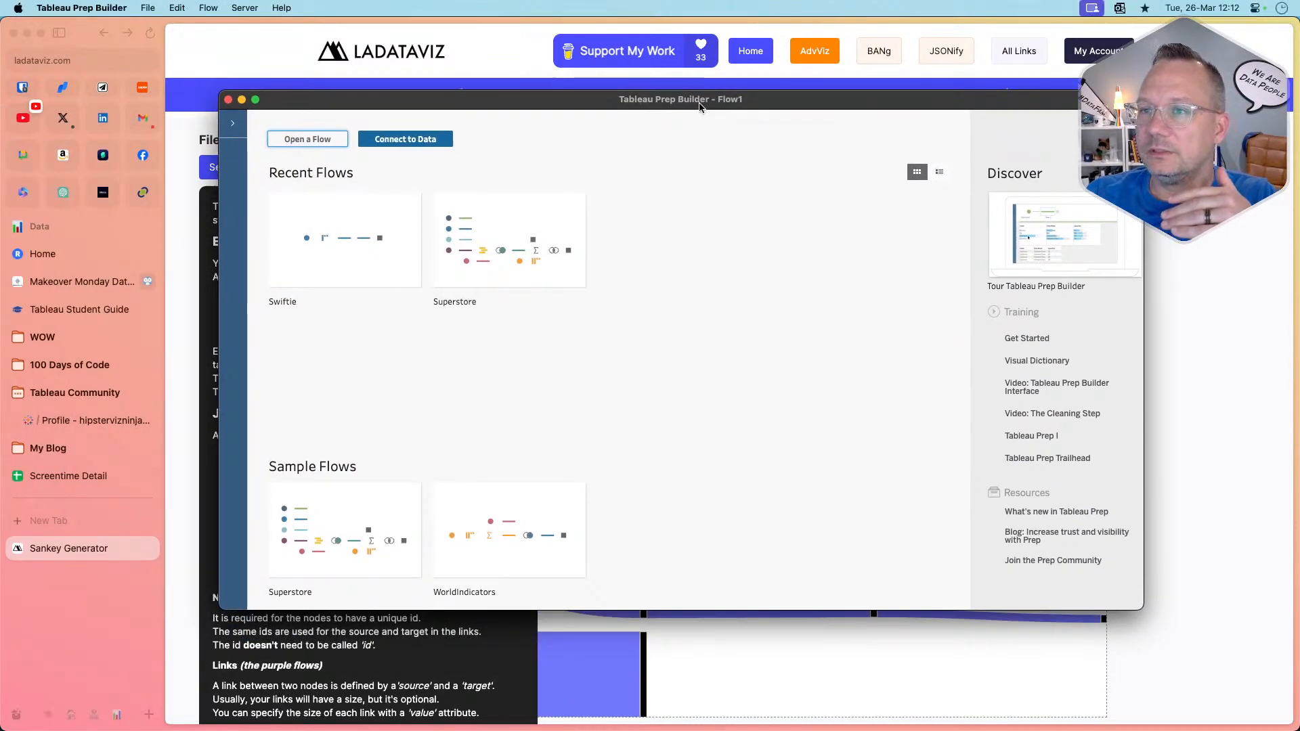
pyautogui.doubleClick(699, 103)
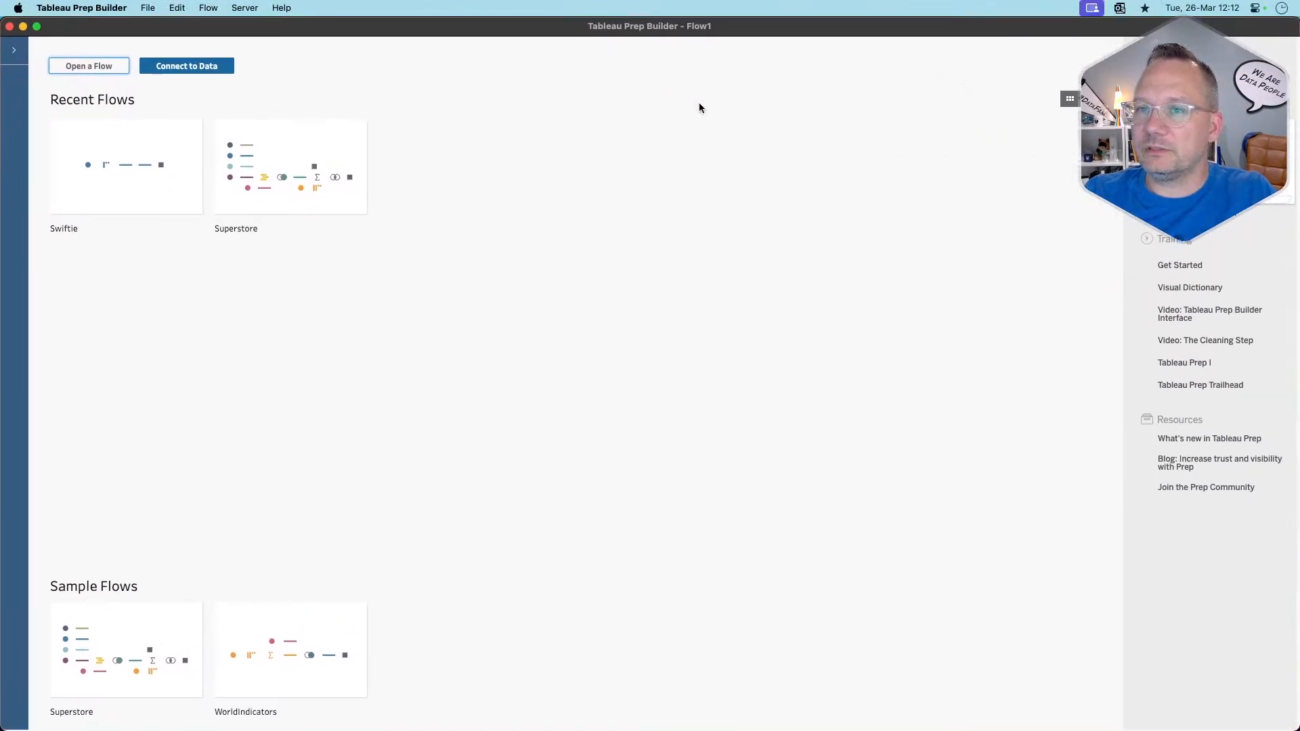
pyautogui.click(189, 69)
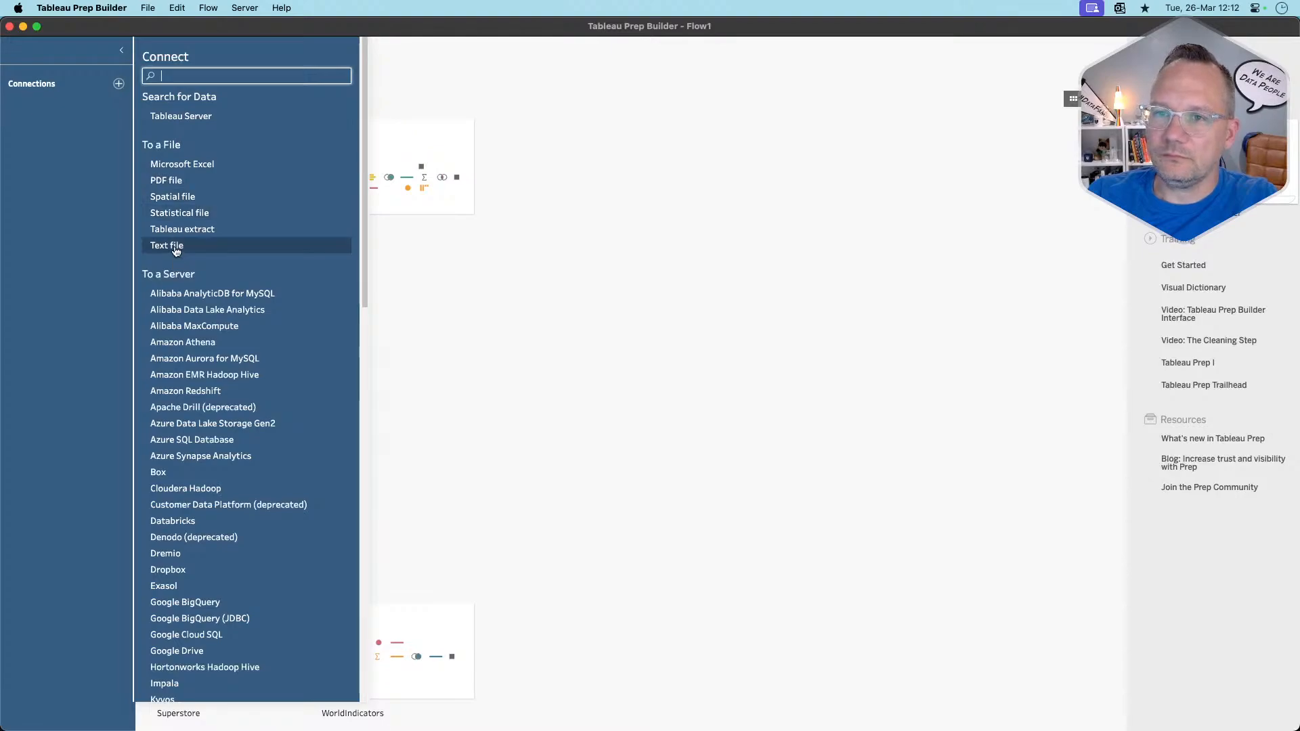
pyautogui.click(175, 248)
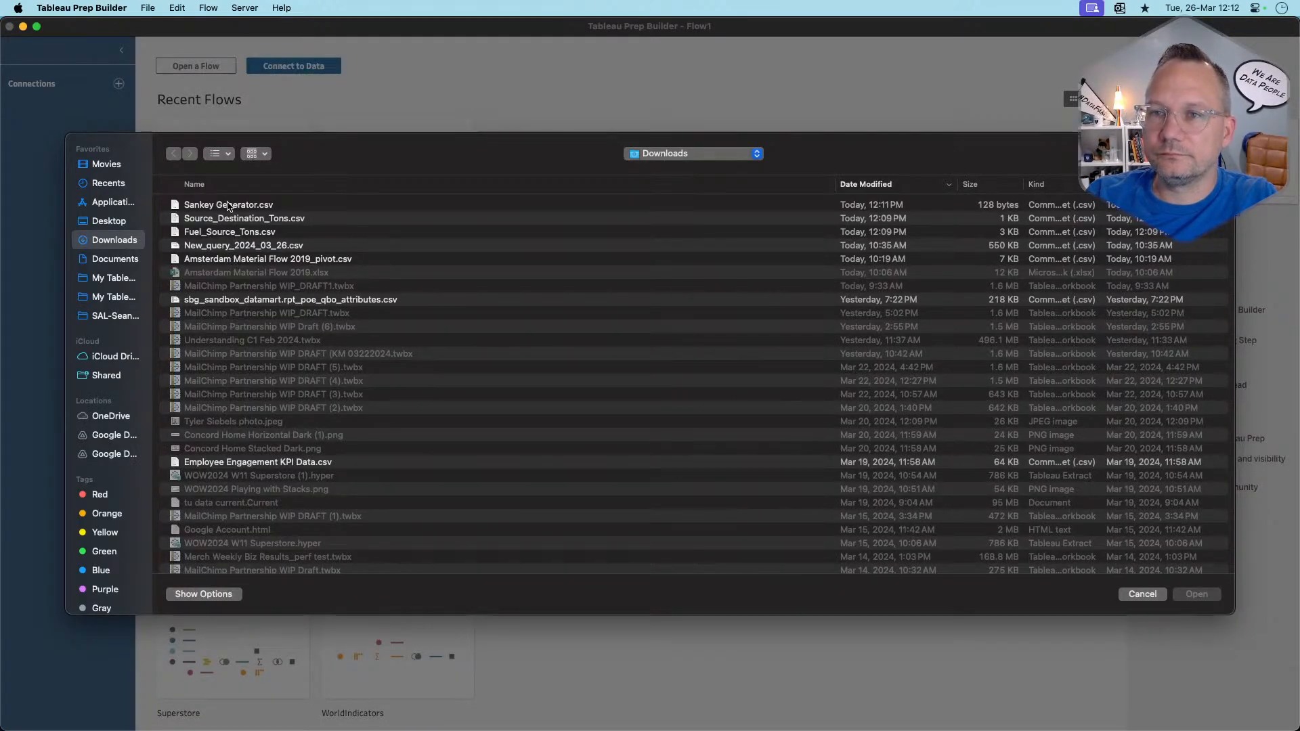
pyautogui.click(228, 205)
pyautogui.keyDown('shift'); pyautogui.click(224, 219); pyautogui.keyUp('shift')
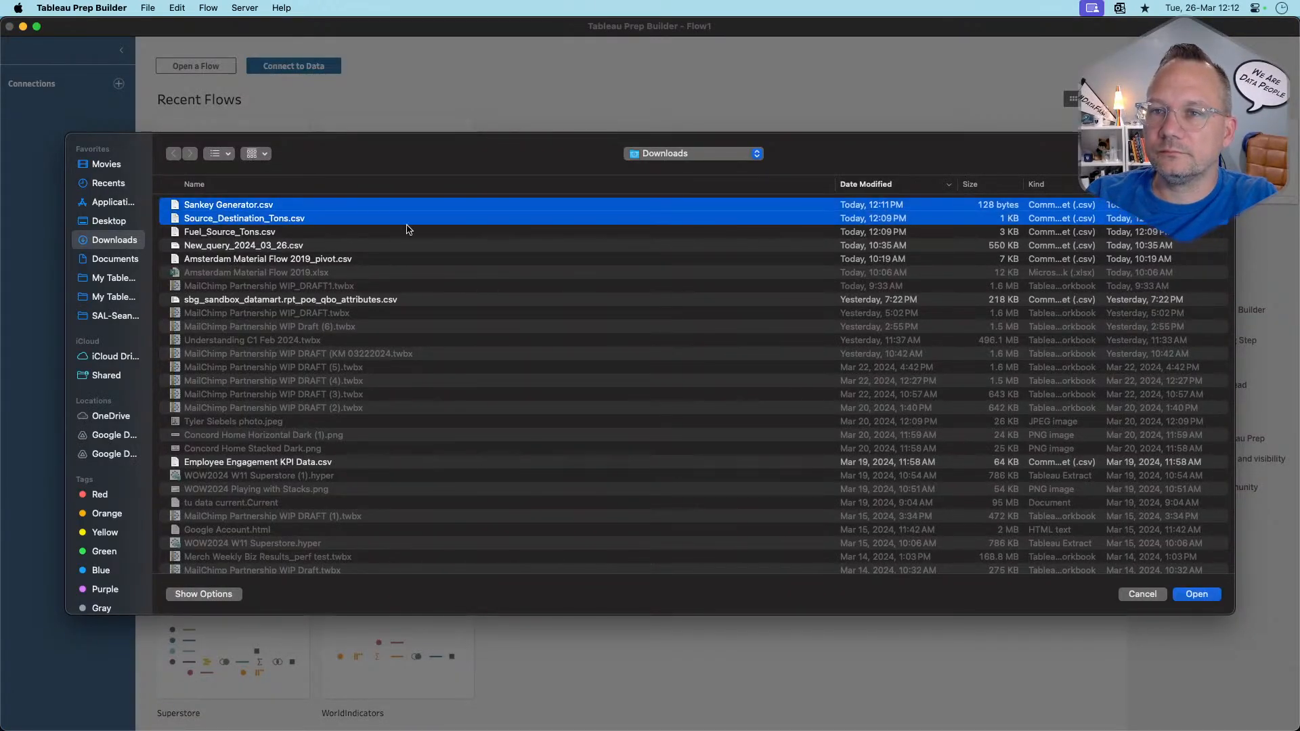
pyautogui.click(1195, 594)
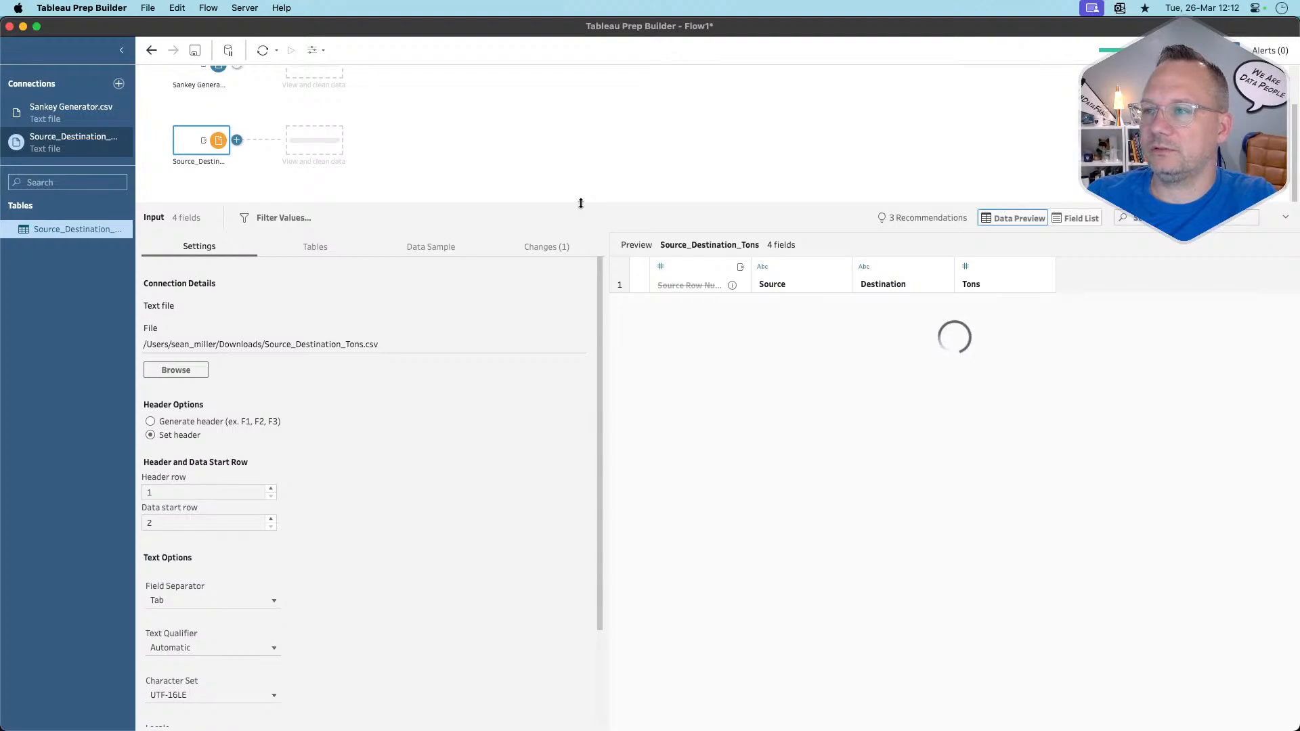
# Remove the Sankey Generator.csv connection and its input step from the flow
pyautogui.moveTo(581, 206); pyautogui.dragTo(576, 297)
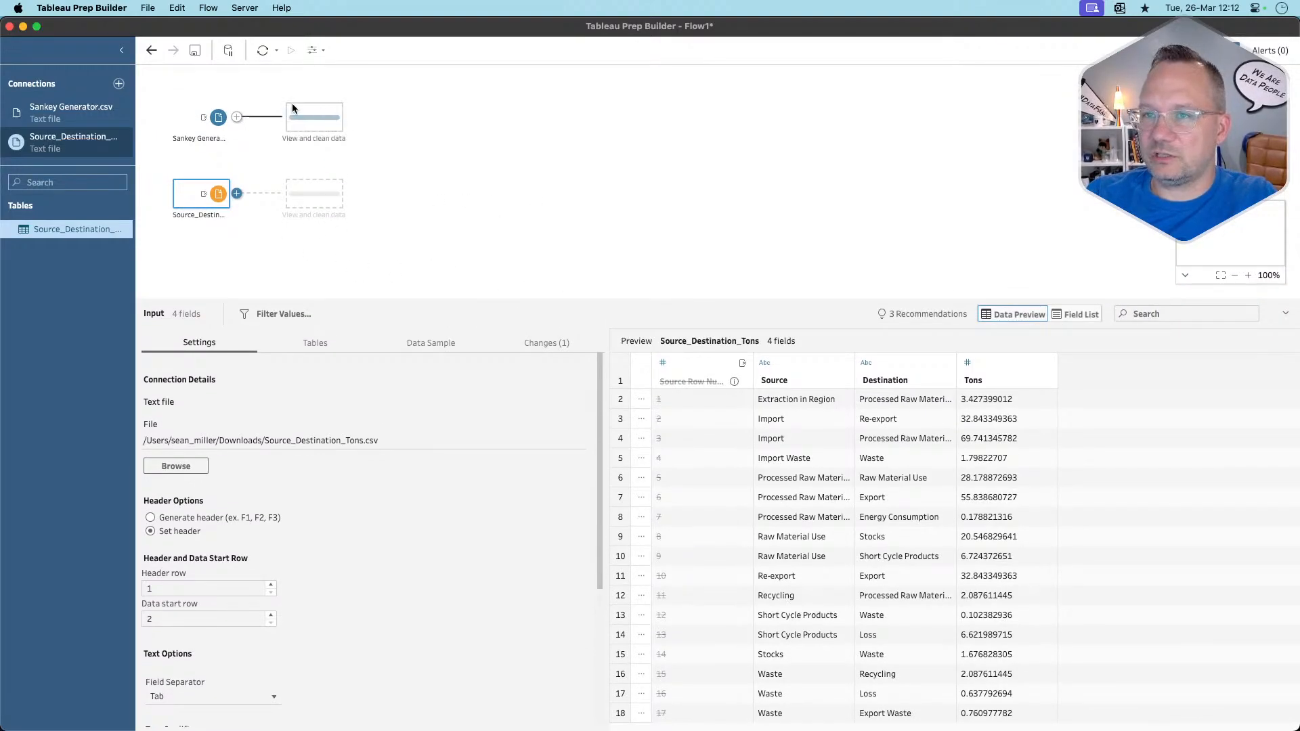
pyautogui.click(207, 127)
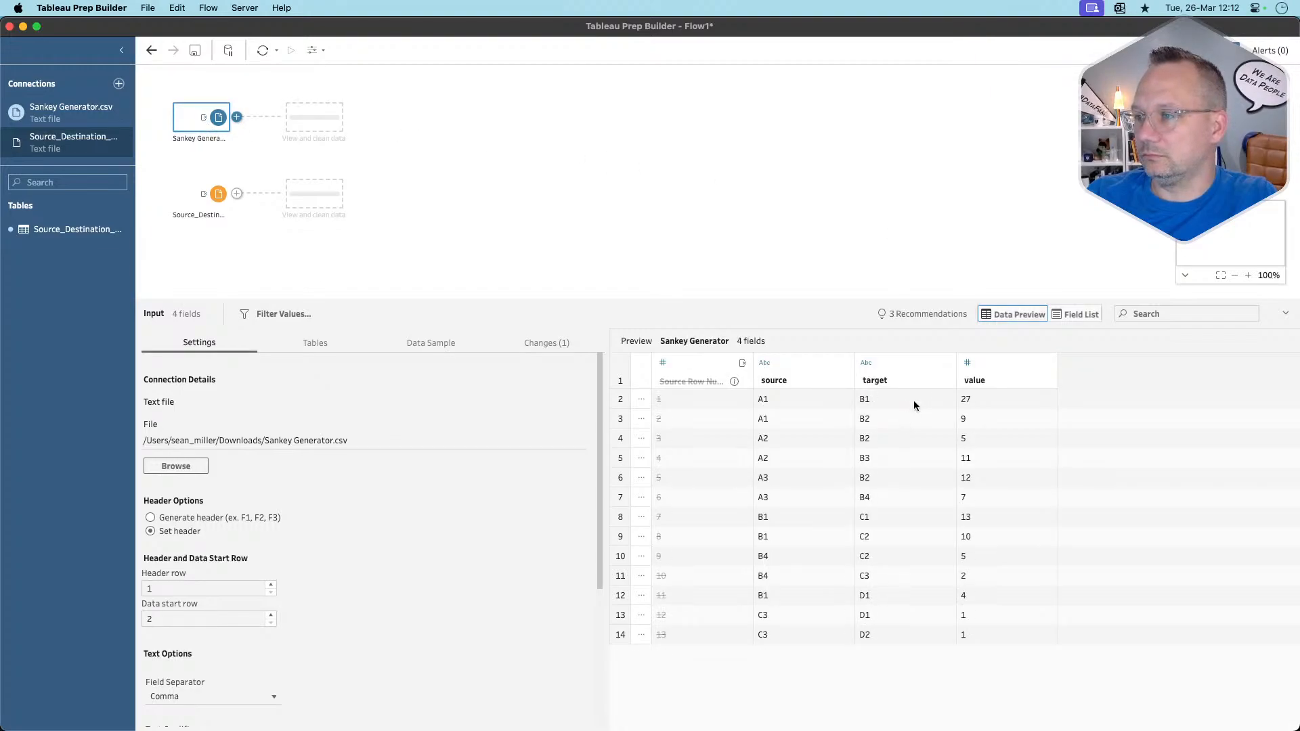
pyautogui.rightClick(194, 126)
pyautogui.click(115, 113)
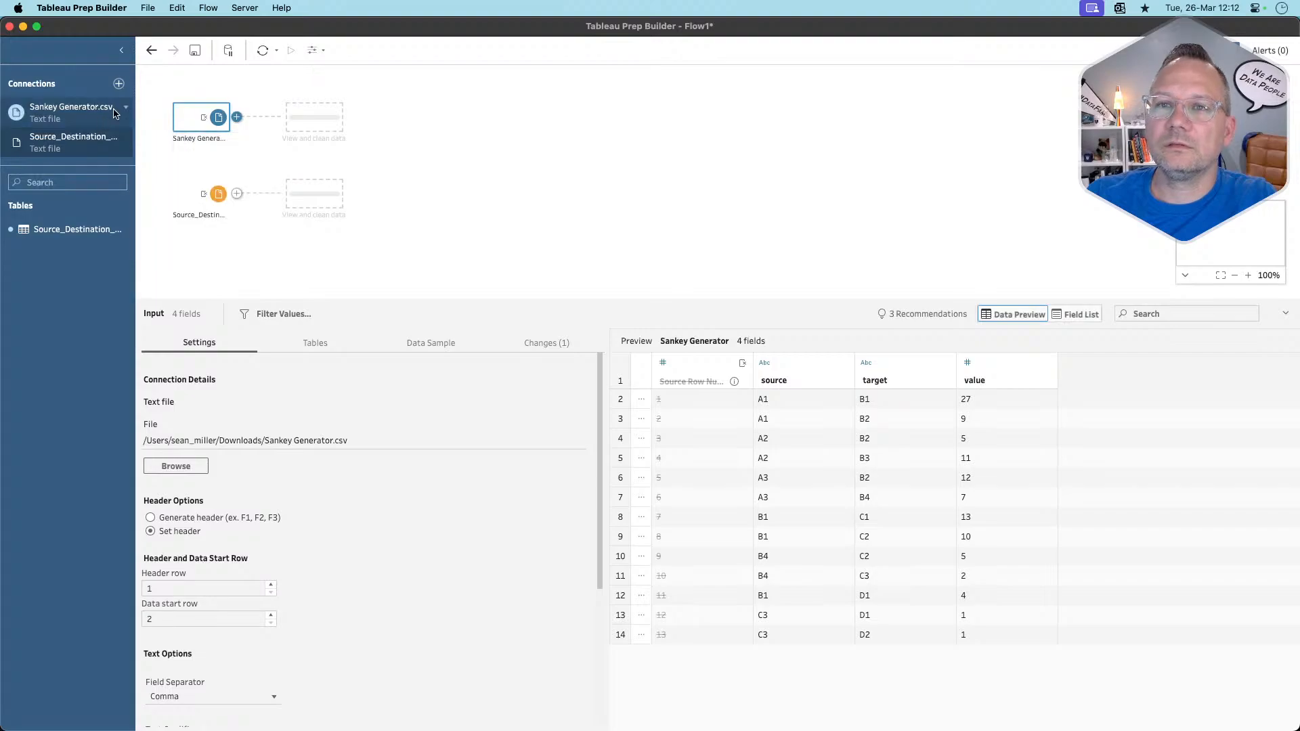
pyautogui.click(126, 108)
pyautogui.click(162, 139)
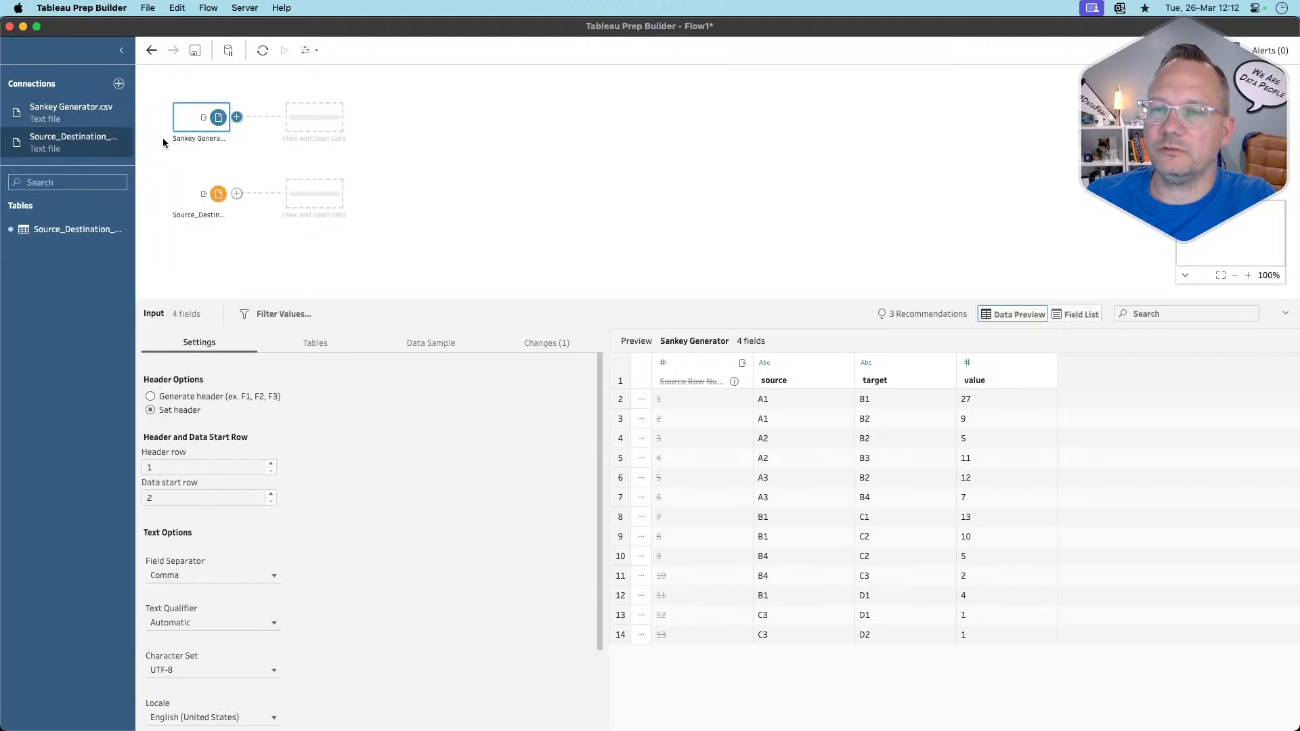
pyautogui.click(169, 87)
pyautogui.rightClick(193, 124)
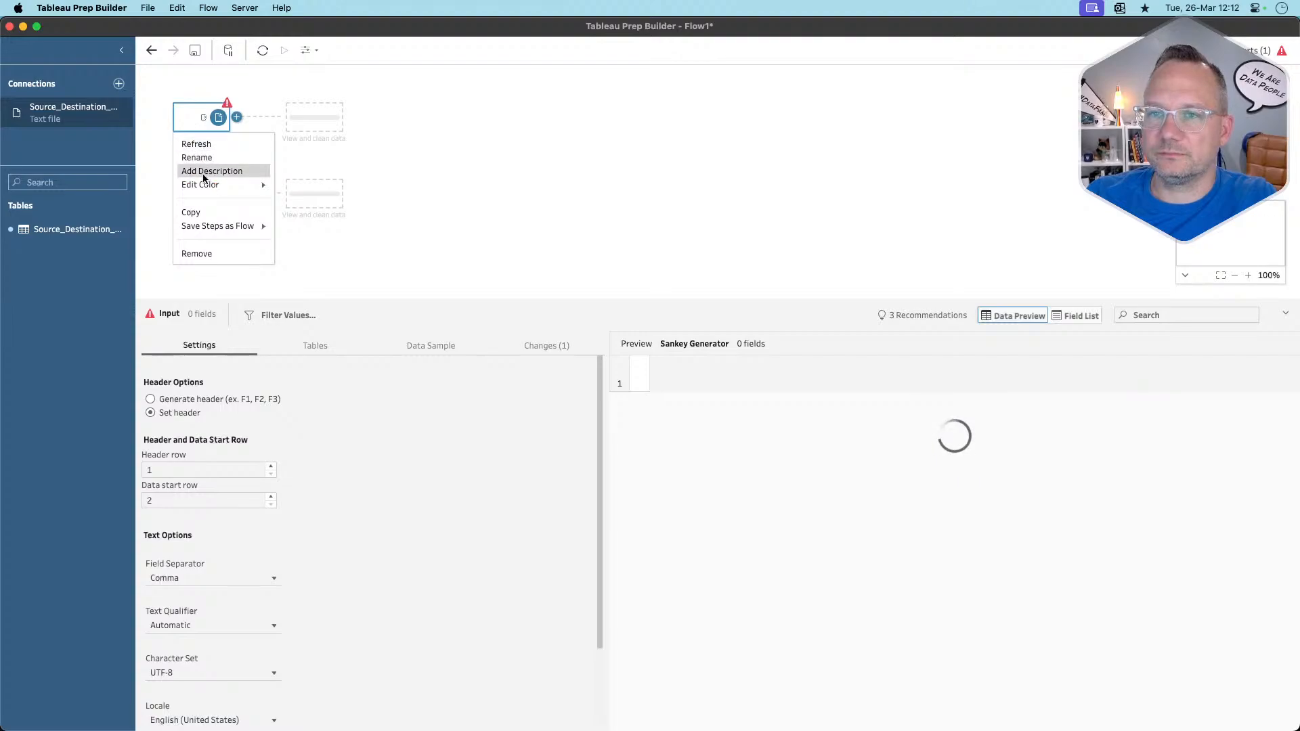
pyautogui.click(197, 254)
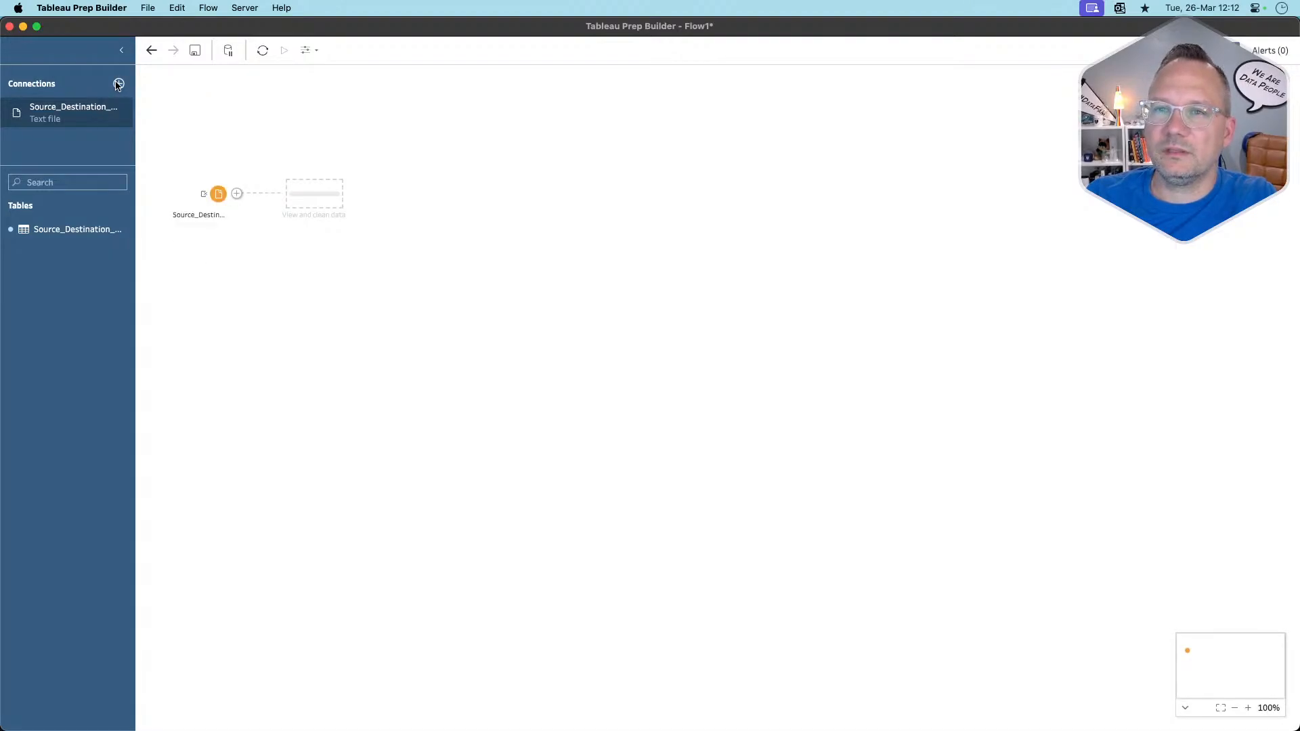
# Connect to the text file Fuel_Source_Tons.csv in the Downloads folder
pyautogui.click(119, 83)
pyautogui.click(163, 247)
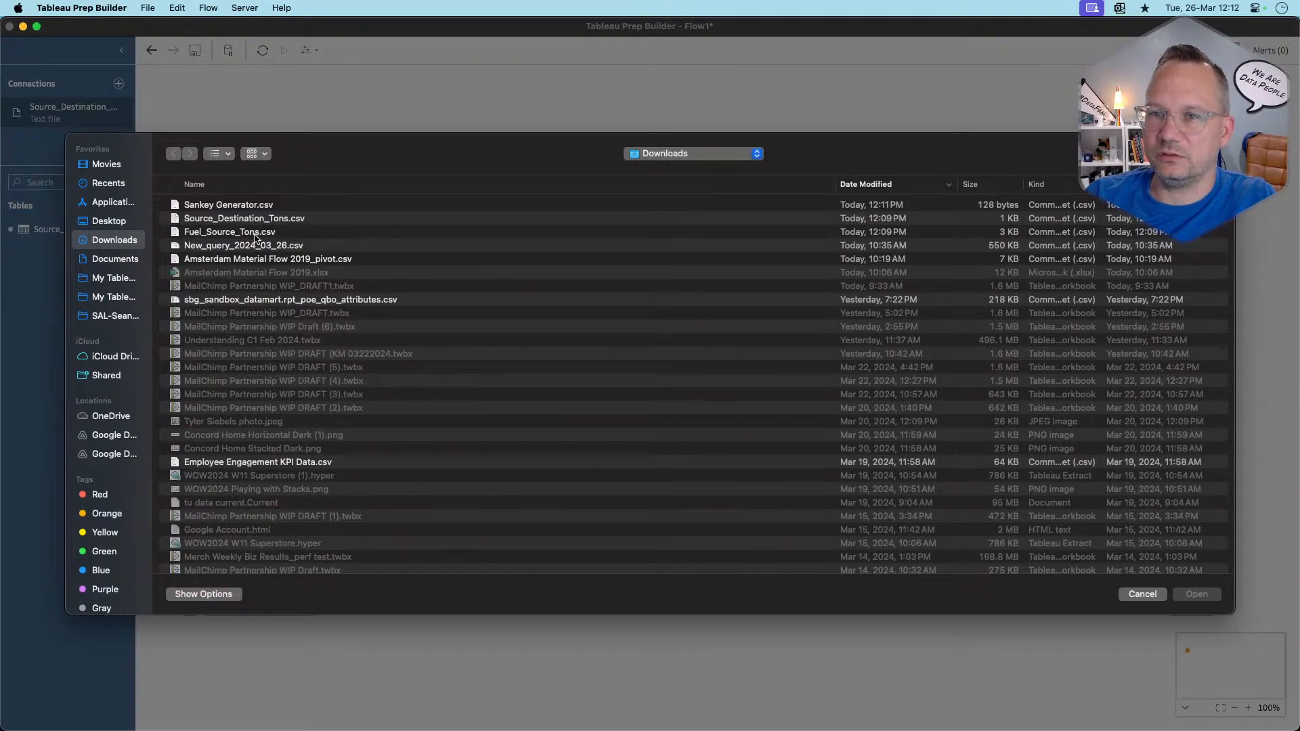
pyautogui.click(253, 233)
pyautogui.click(1196, 595)
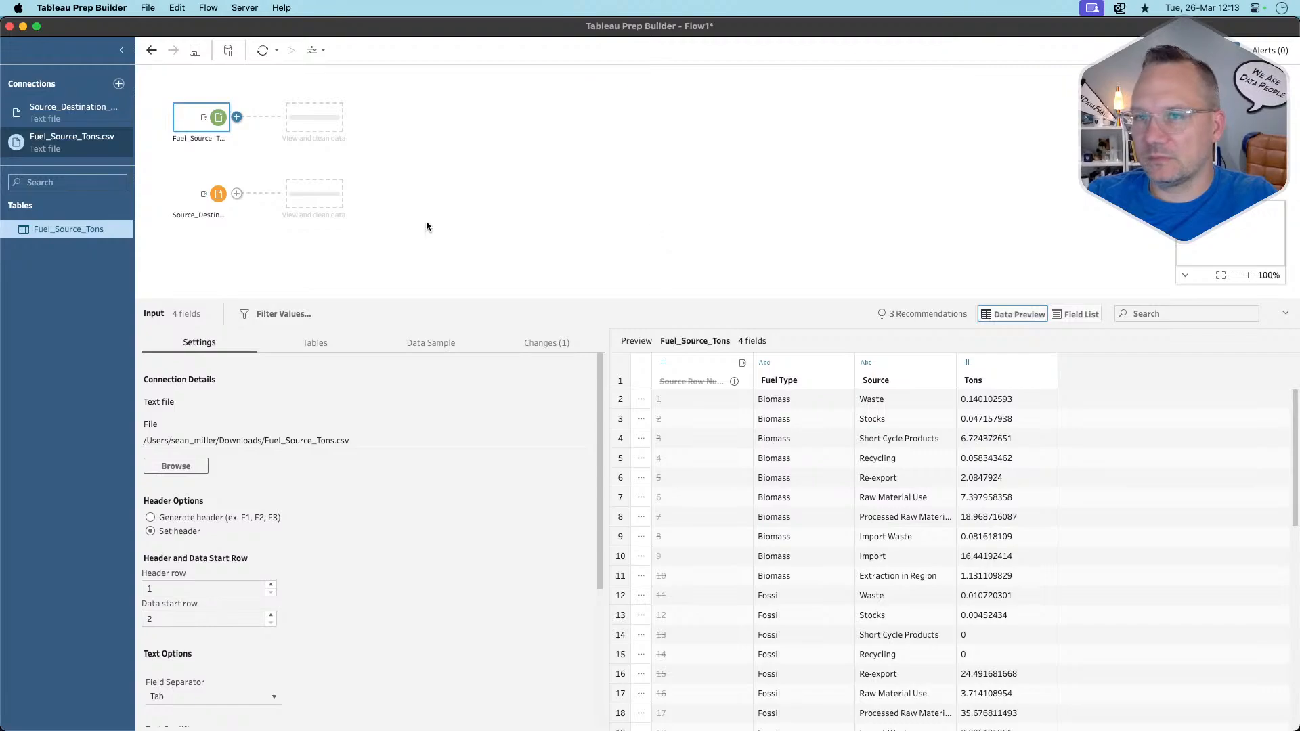
# Add a cleaning step after both the Fuel_Source_Tons and Source_Destination_Tons inputs, and open the fuel one
pyautogui.click(321, 117)
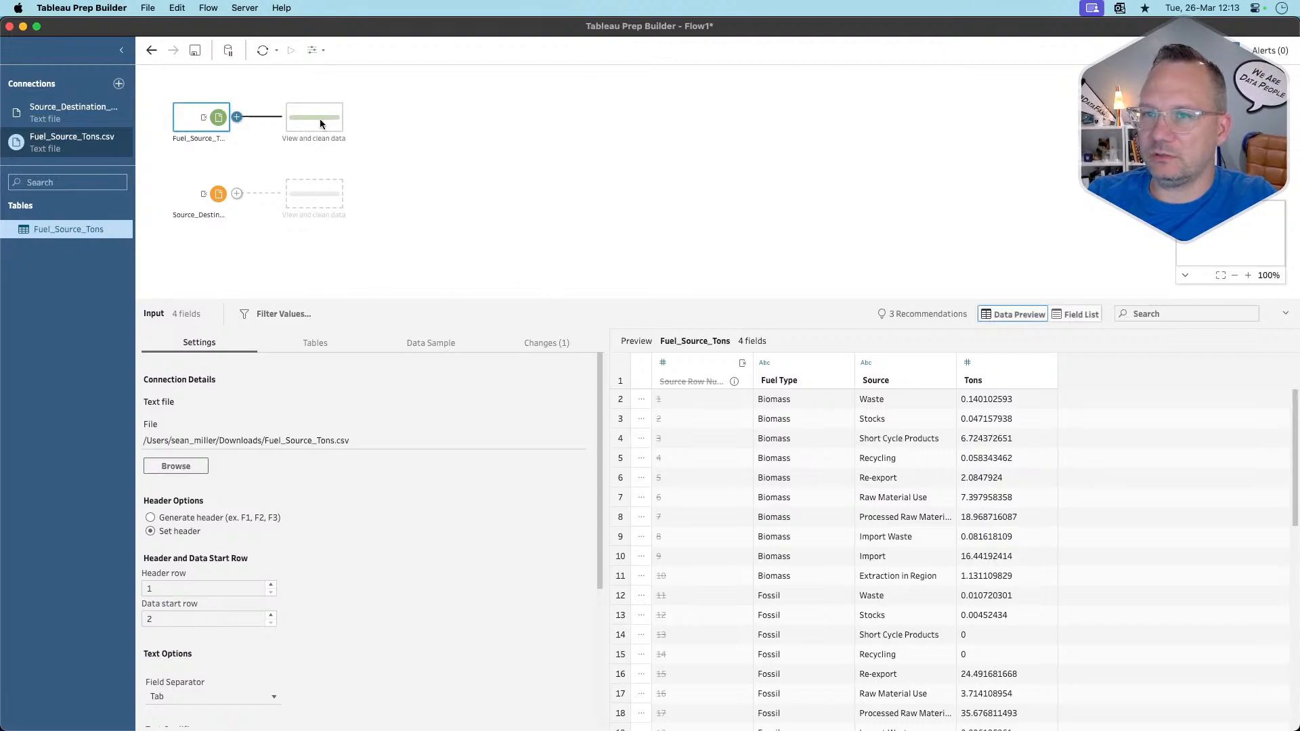
pyautogui.click(310, 193)
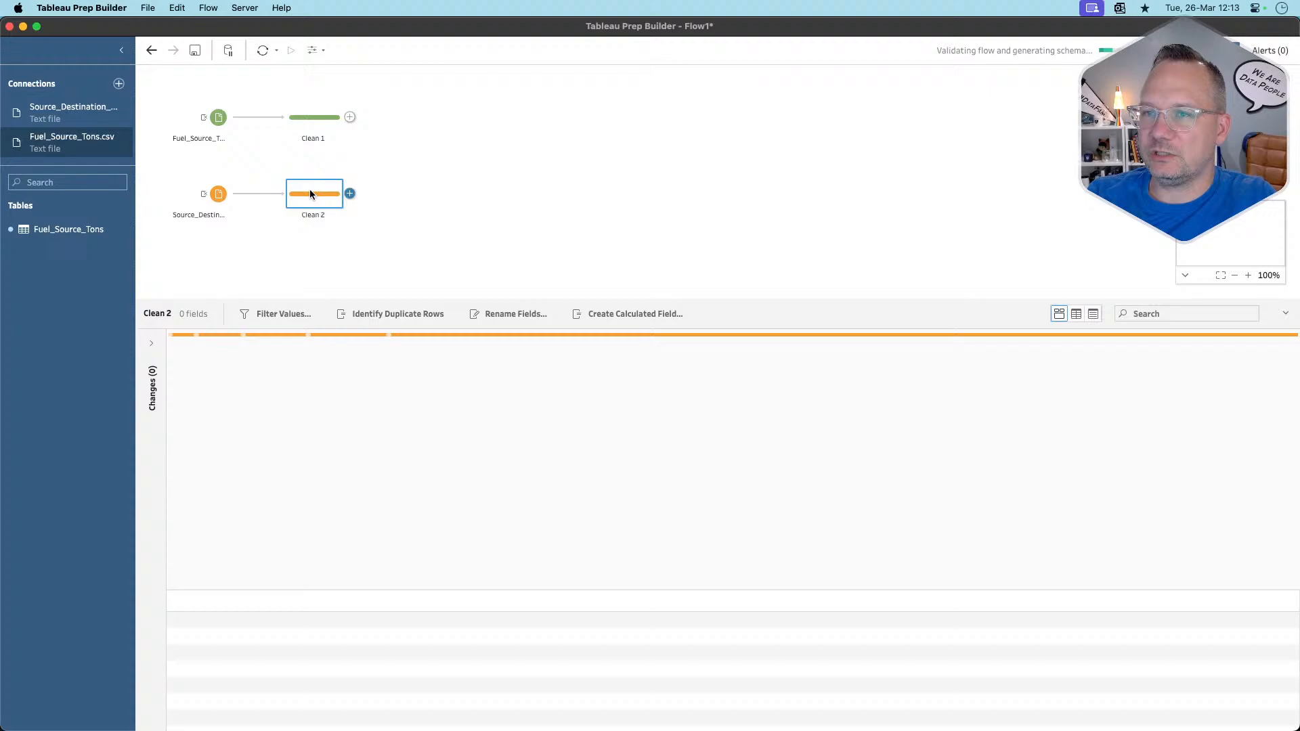
pyautogui.click(313, 119)
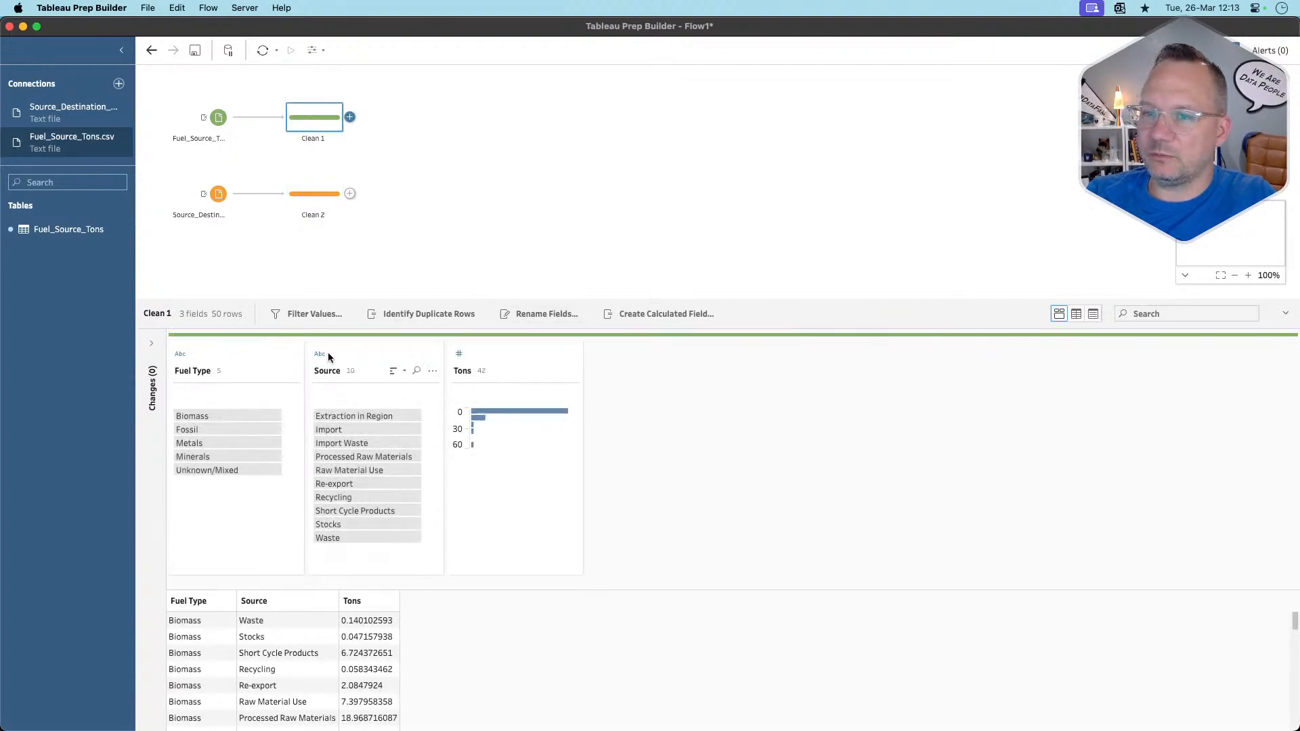
# Try to rename the Fuel Type field as Source, and check the column headers of the Sankey Generator example in Excel
pyautogui.doubleClick(195, 371)
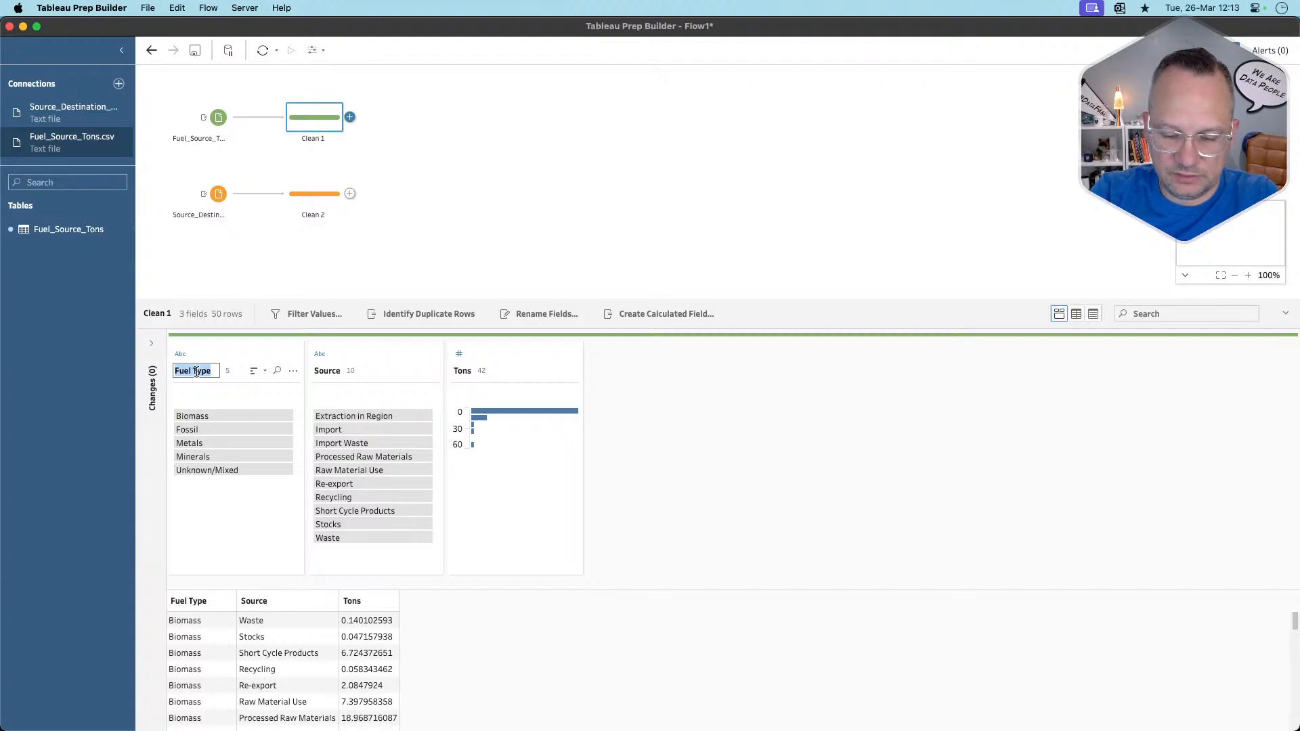
pyautogui.write('Source')
pyautogui.press('super+Tab')
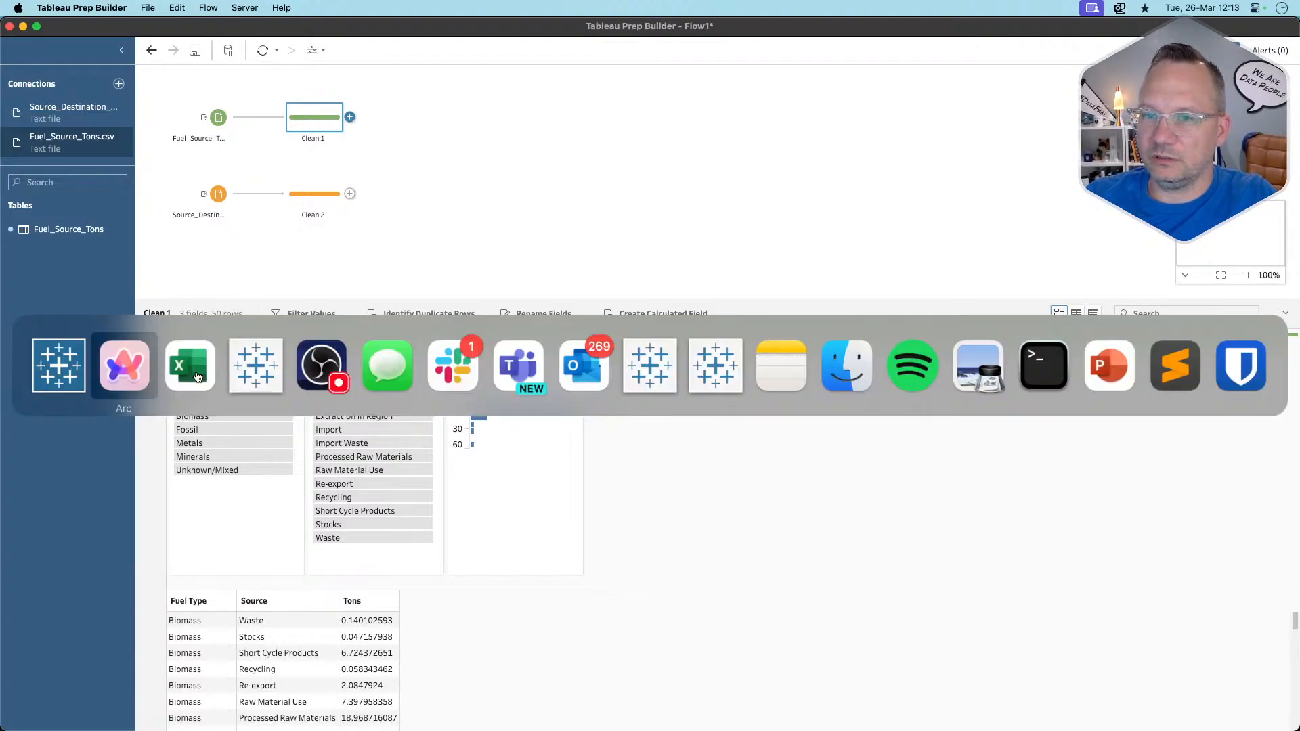
pyautogui.click(196, 373)
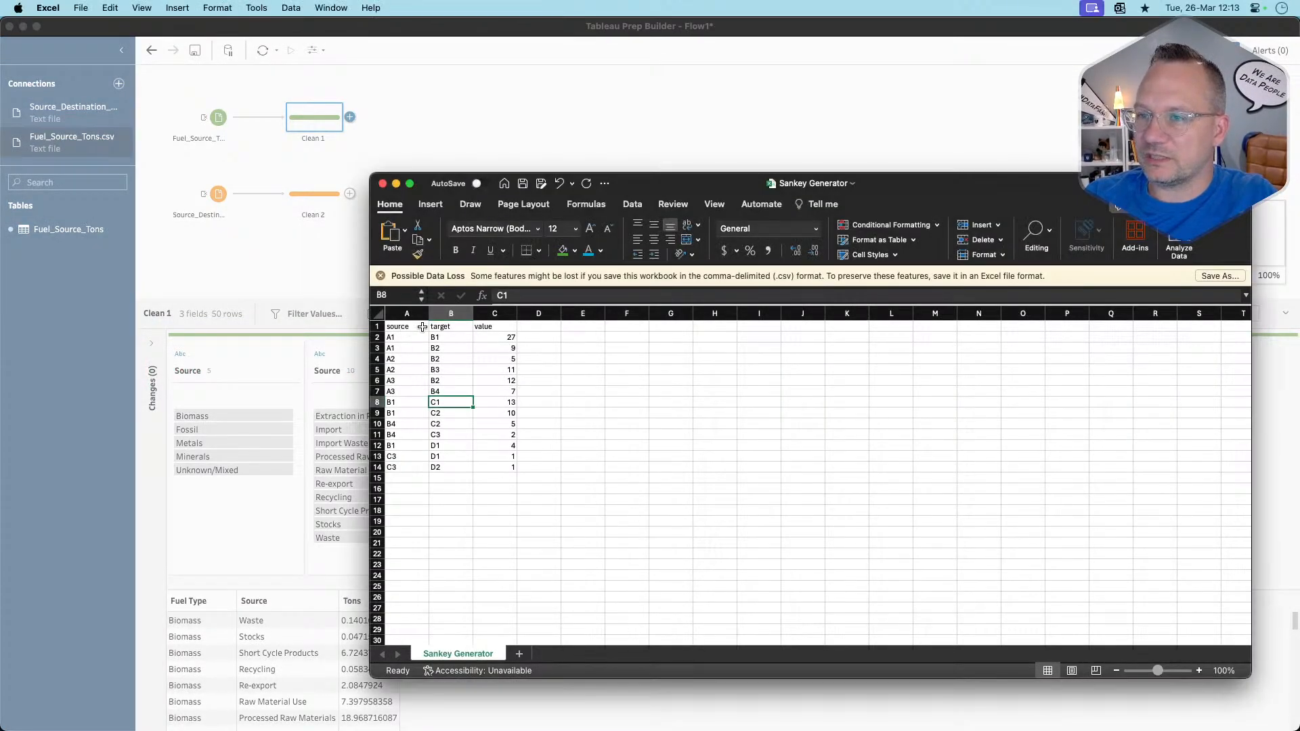
pyautogui.click(422, 327)
pyautogui.click(440, 326)
pyautogui.click(411, 327)
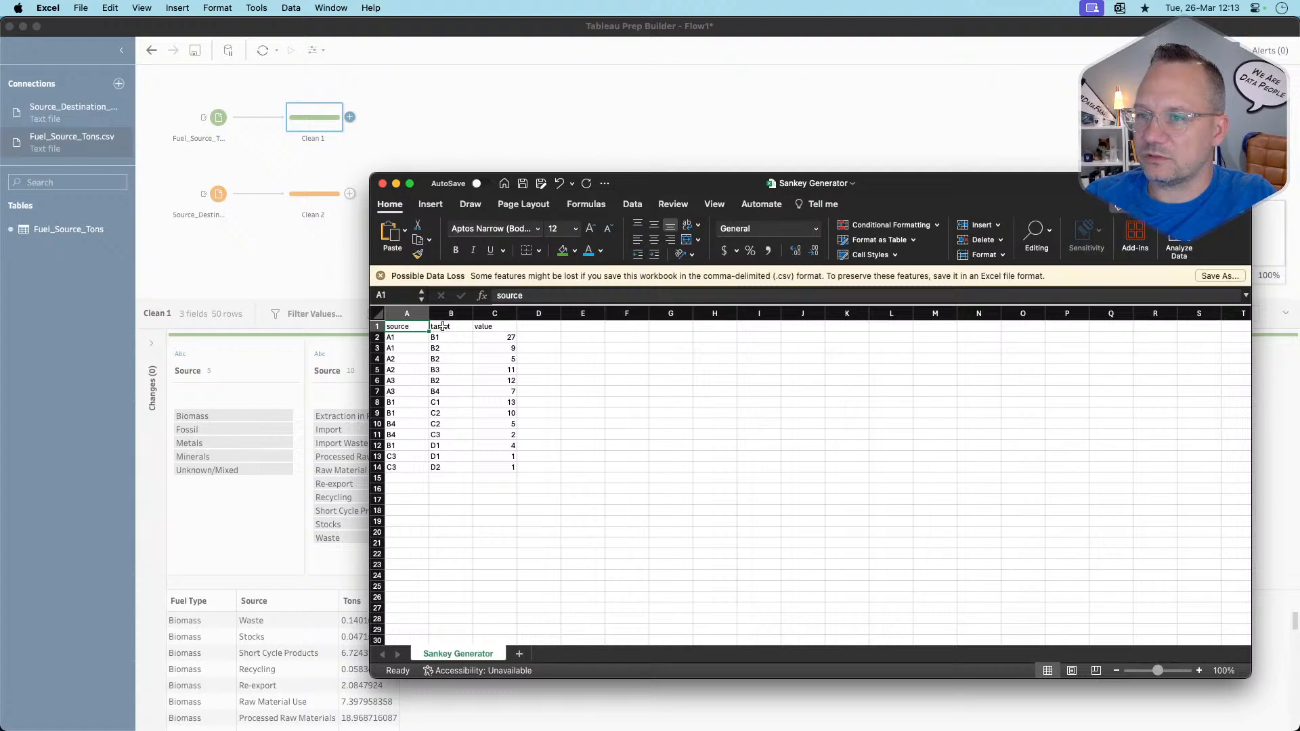
pyautogui.click(442, 327)
pyautogui.click(484, 326)
pyautogui.click(298, 234)
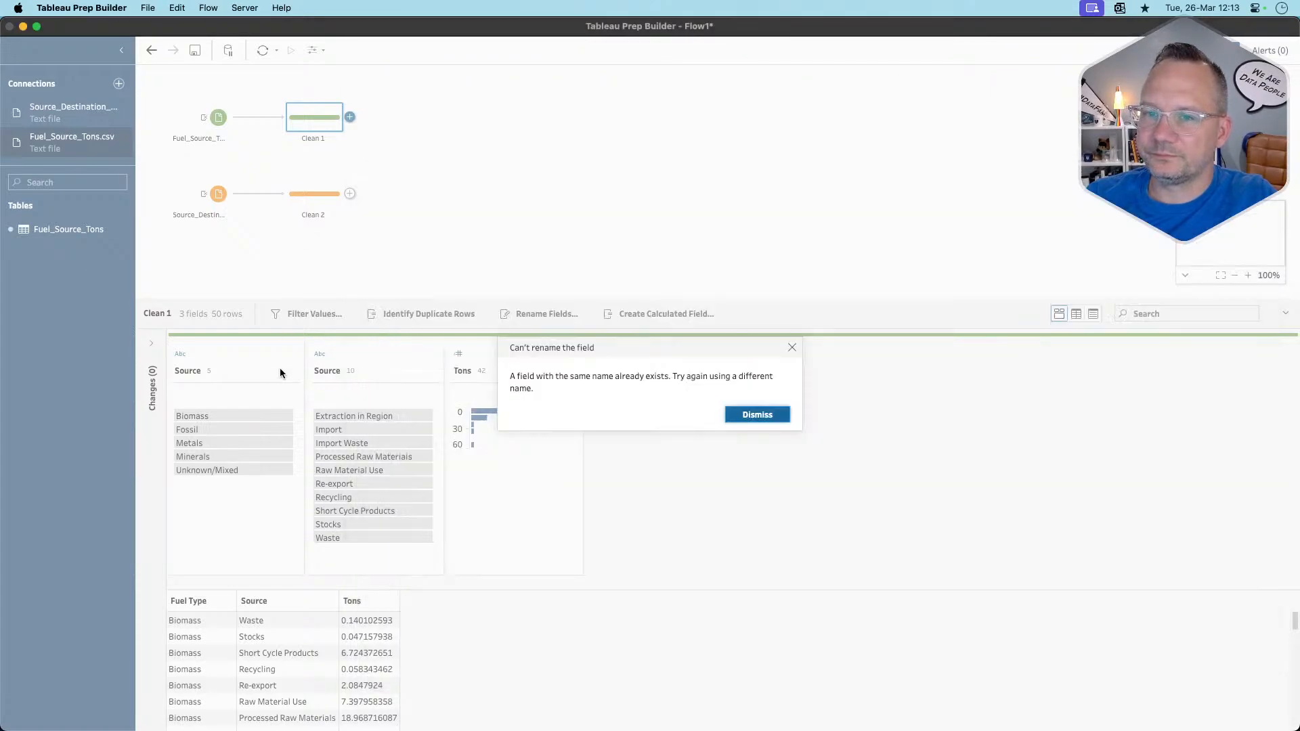
pyautogui.click(757, 414)
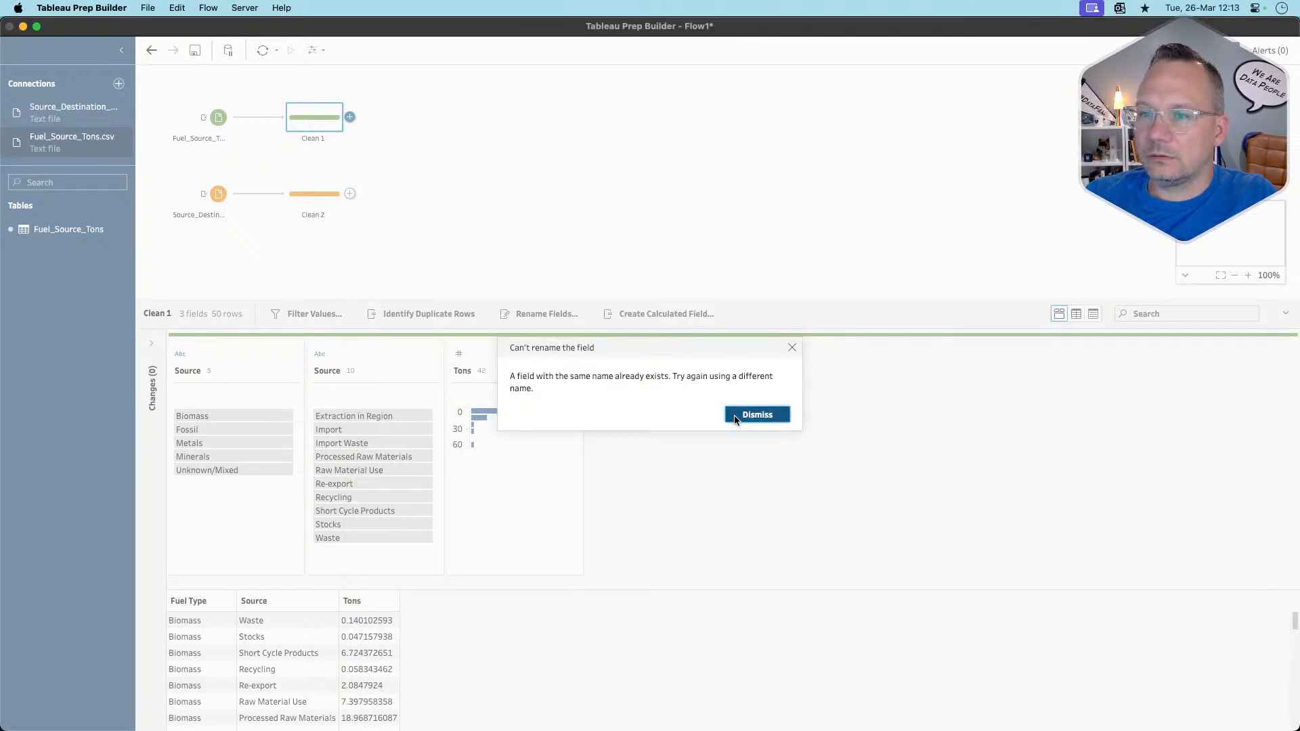
# In the fuel cleaning step, rename the Source field as Target and the Fuel Type field as Source
pyautogui.doubleClick(326, 370)
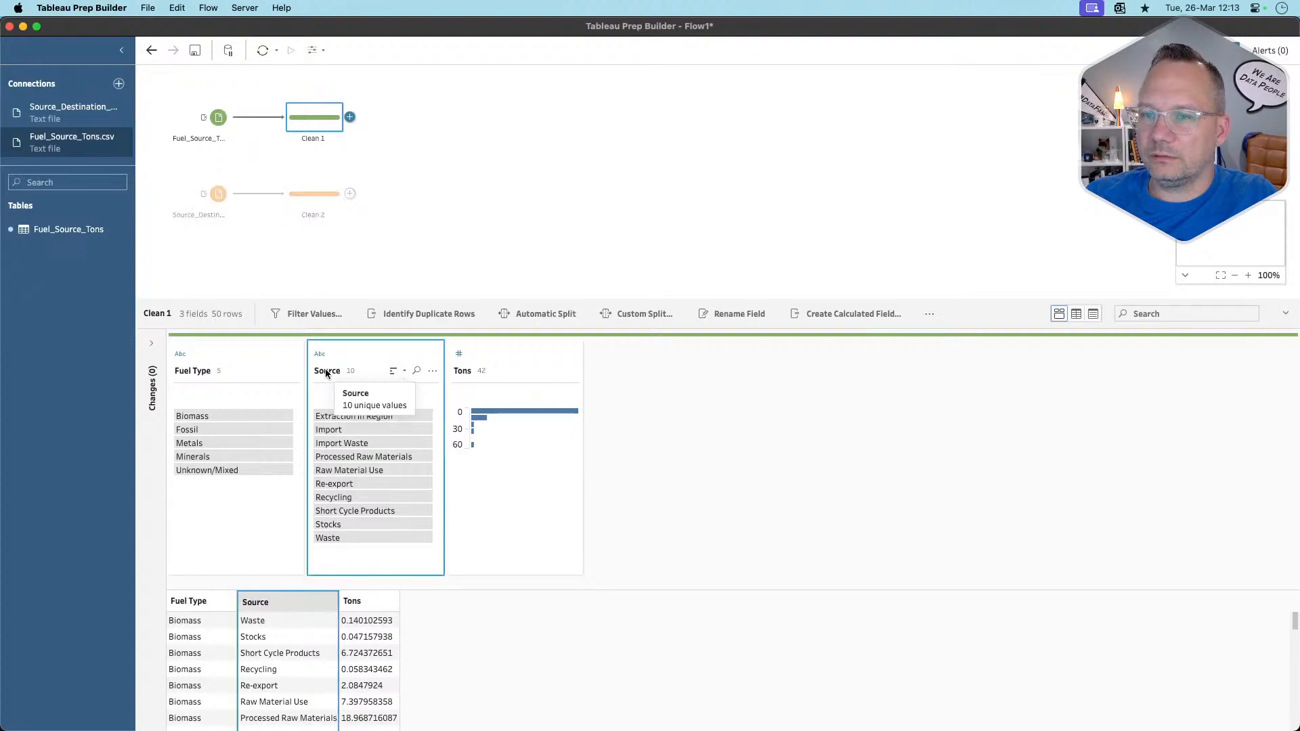
pyautogui.write('Target')
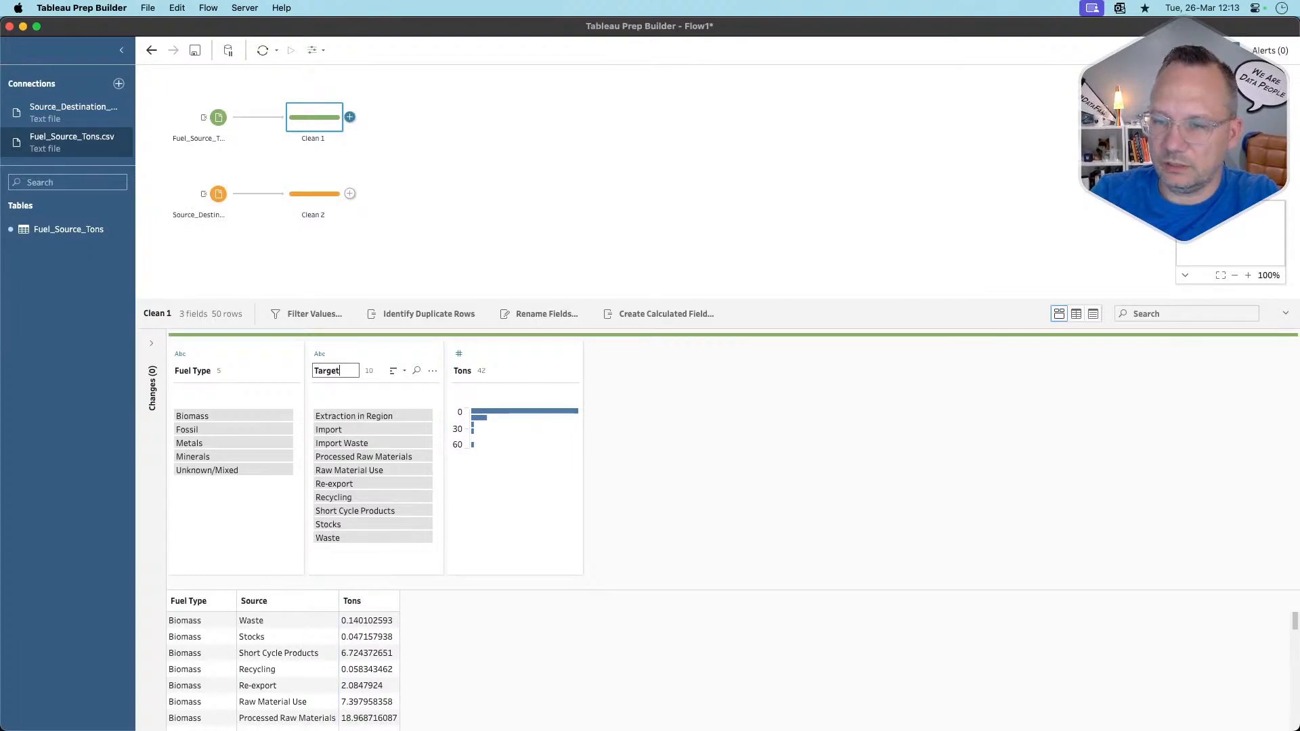
pyautogui.press('Return')
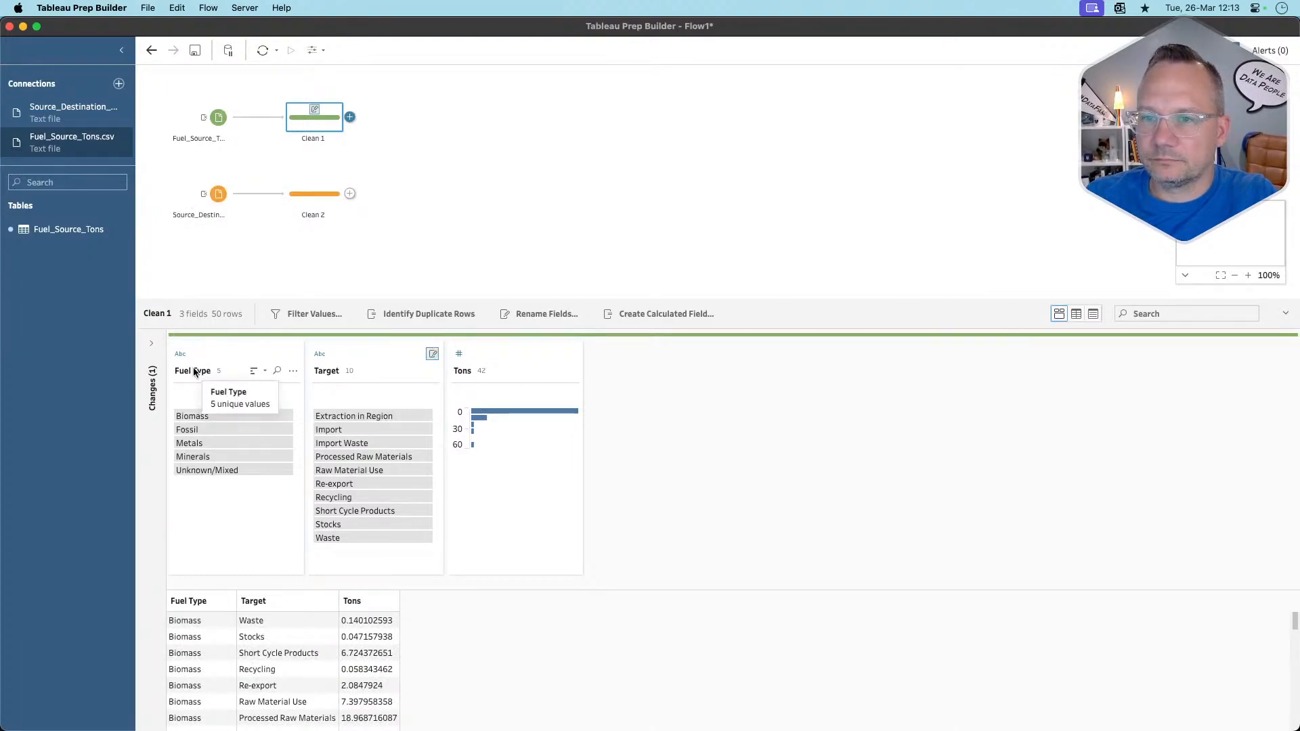
pyautogui.doubleClick(193, 370)
pyautogui.write('Source')
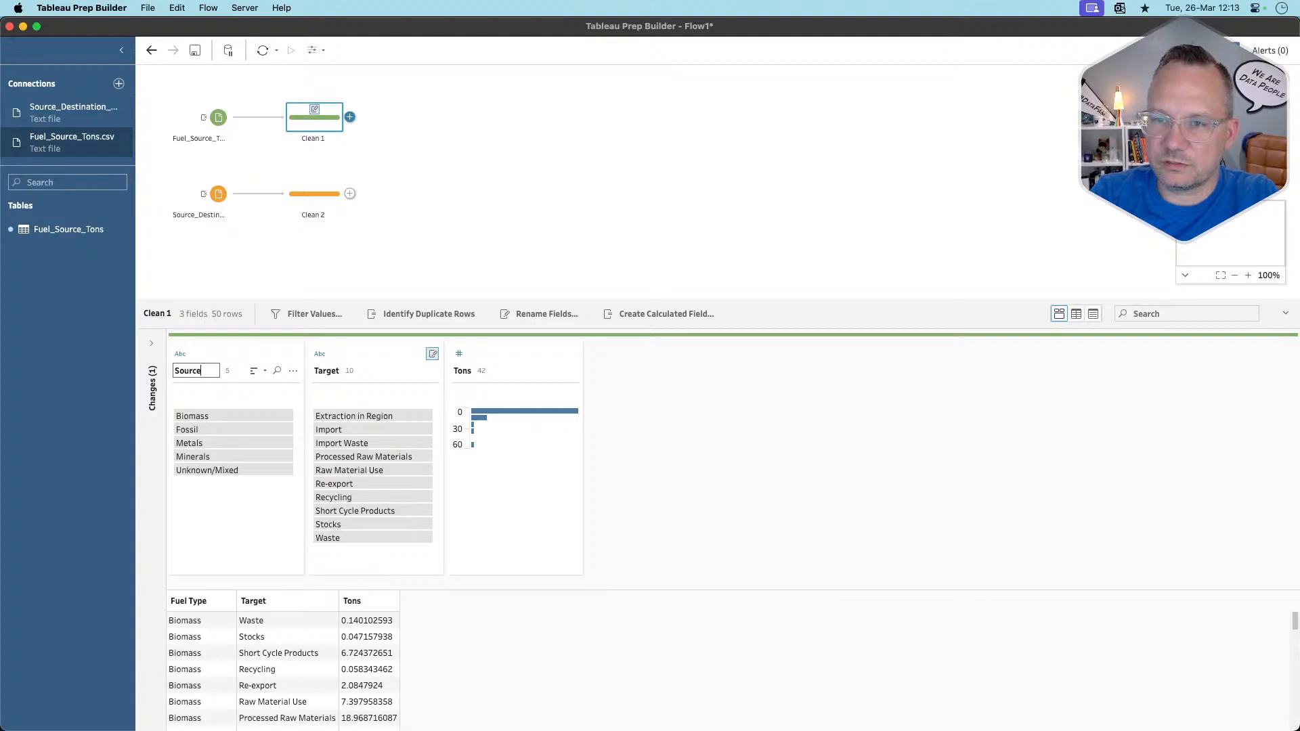
pyautogui.press('Return')
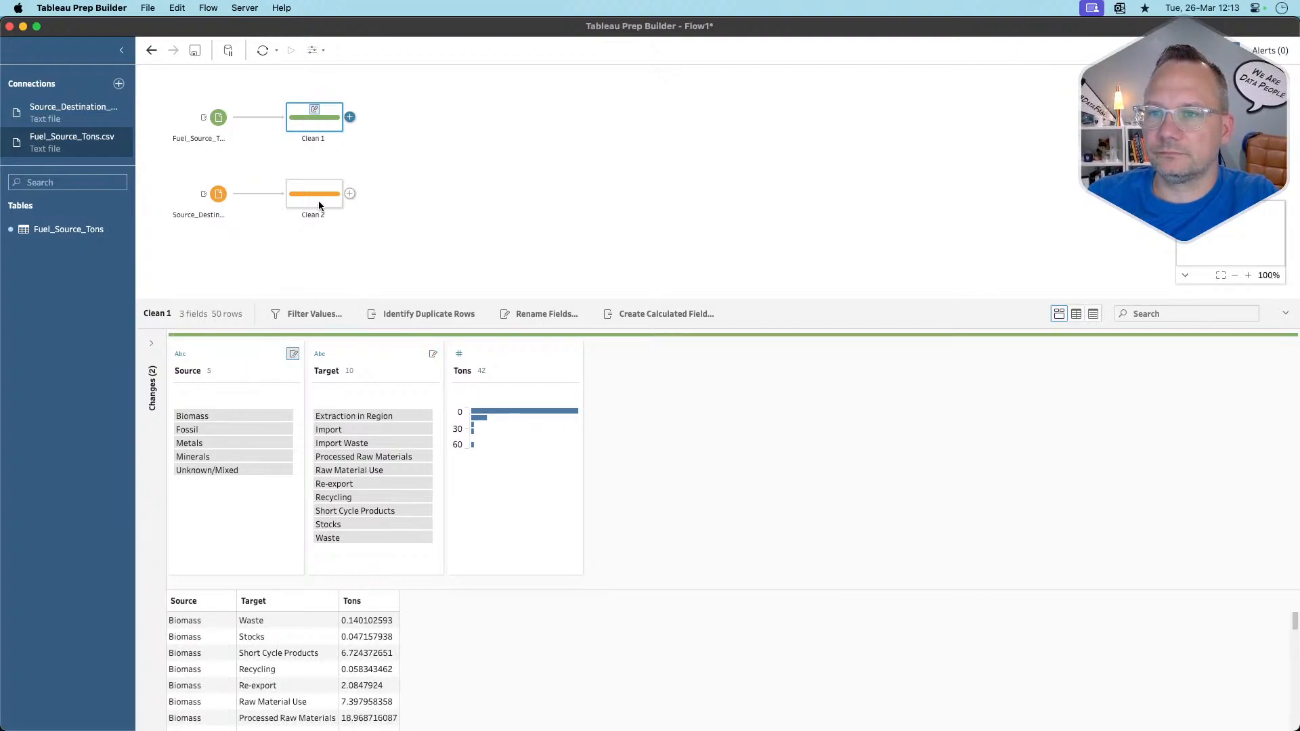
# Check the Excel example's headers again and rename the fuel type field as lowercase source and the second field as lowercase target
pyautogui.press('super+Tab')
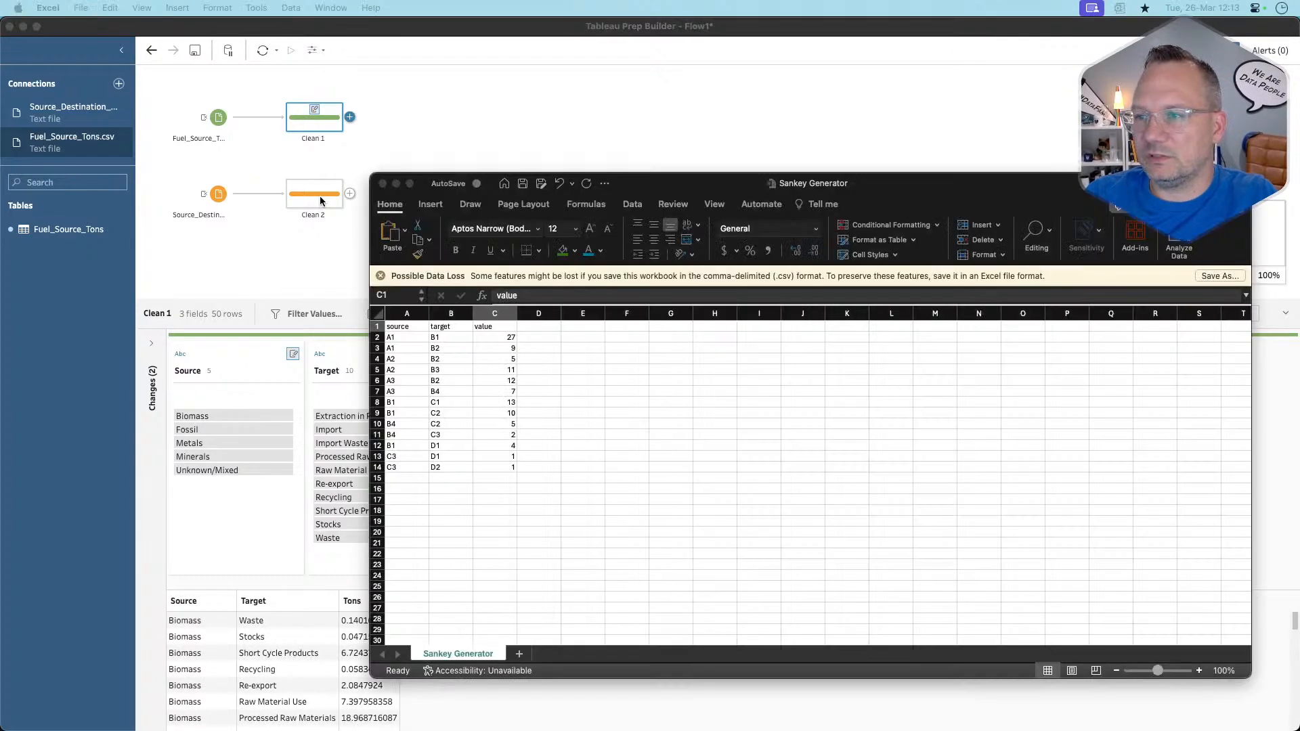
pyautogui.press('super+Tab')
pyautogui.click(188, 371)
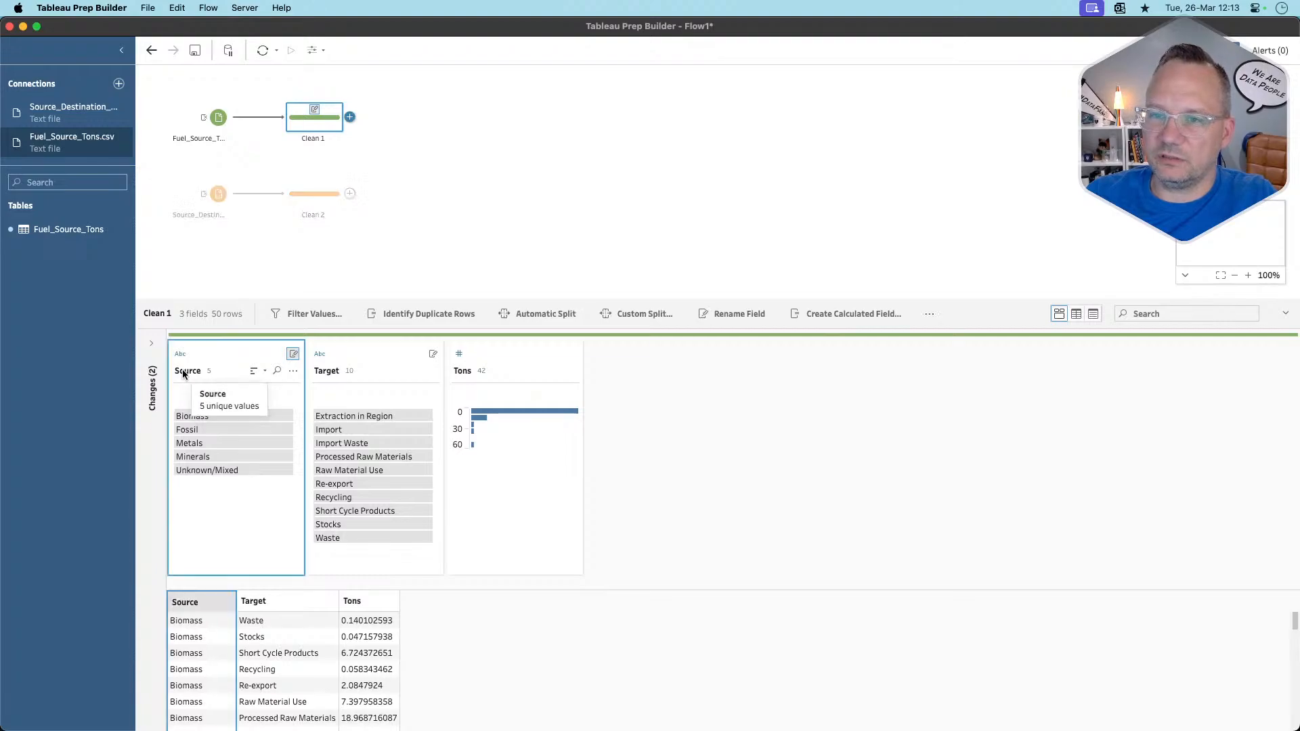
pyautogui.click(188, 371)
pyautogui.doubleClick(191, 370)
pyautogui.write('source')
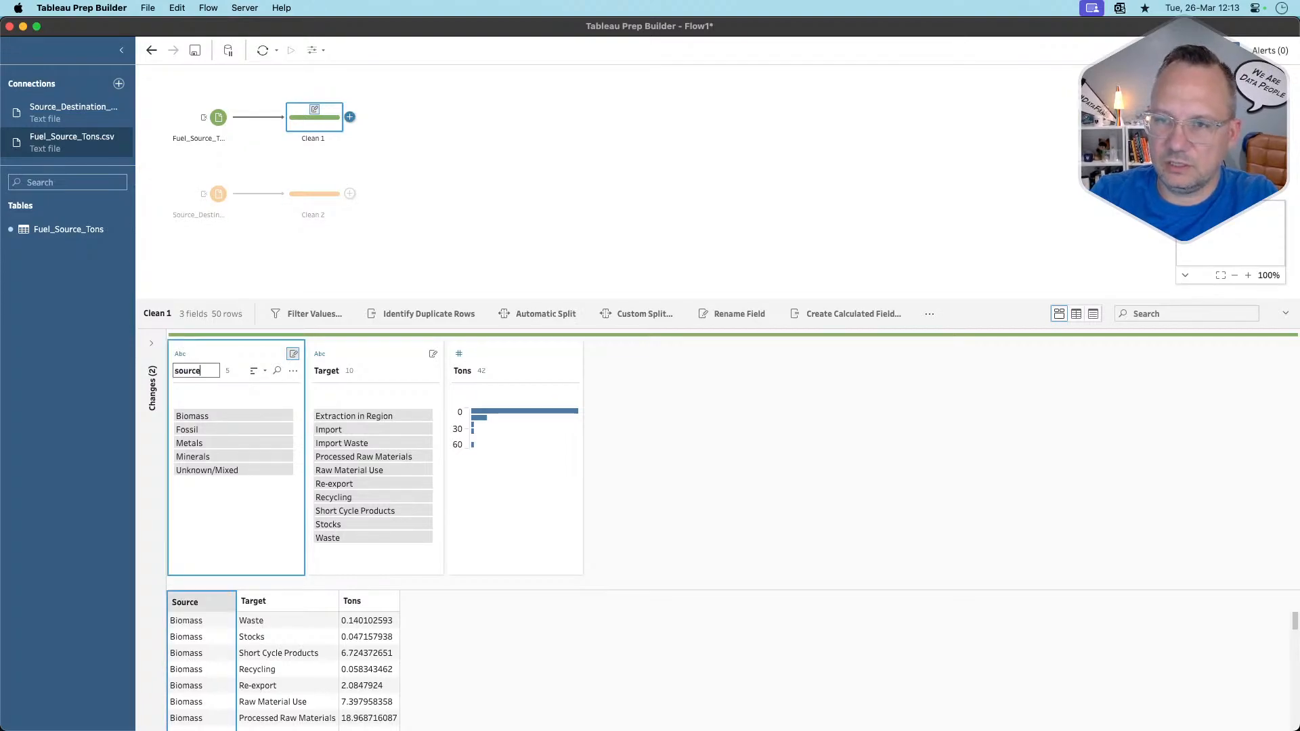
pyautogui.click(326, 371)
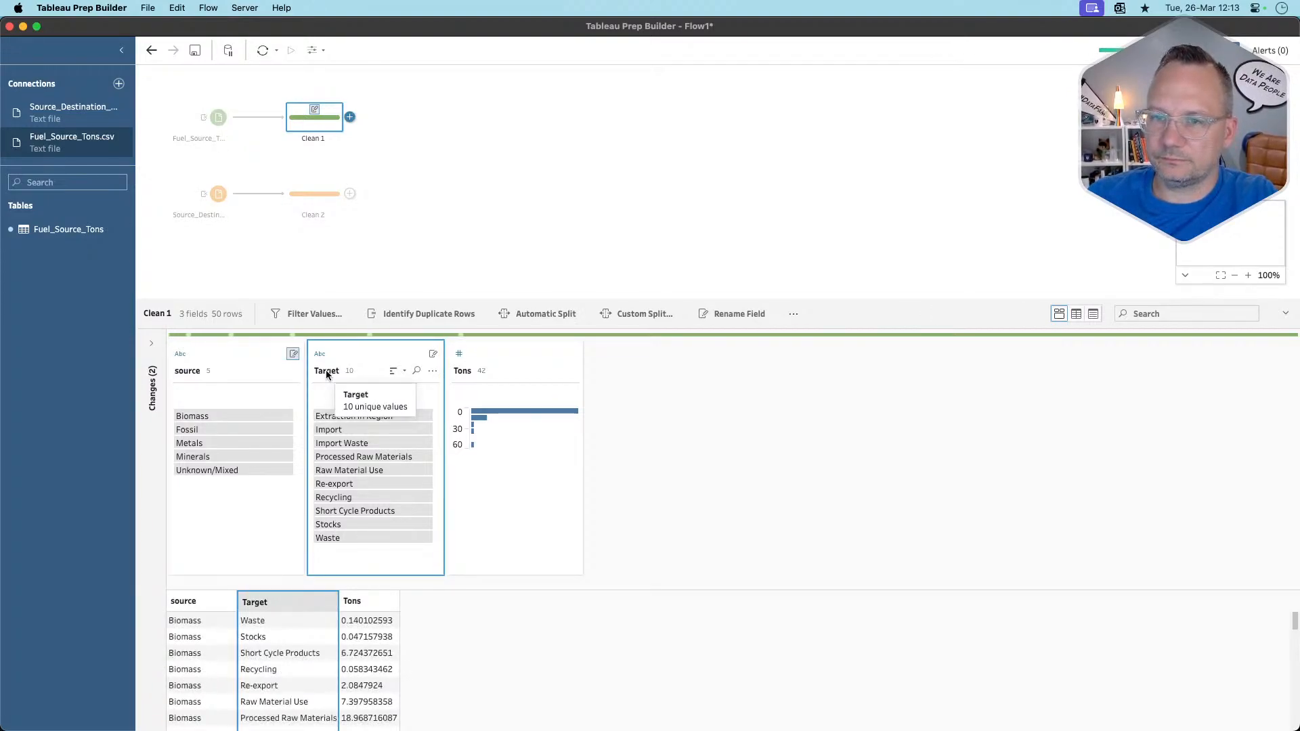
pyautogui.doubleClick(326, 371)
pyautogui.write('t')
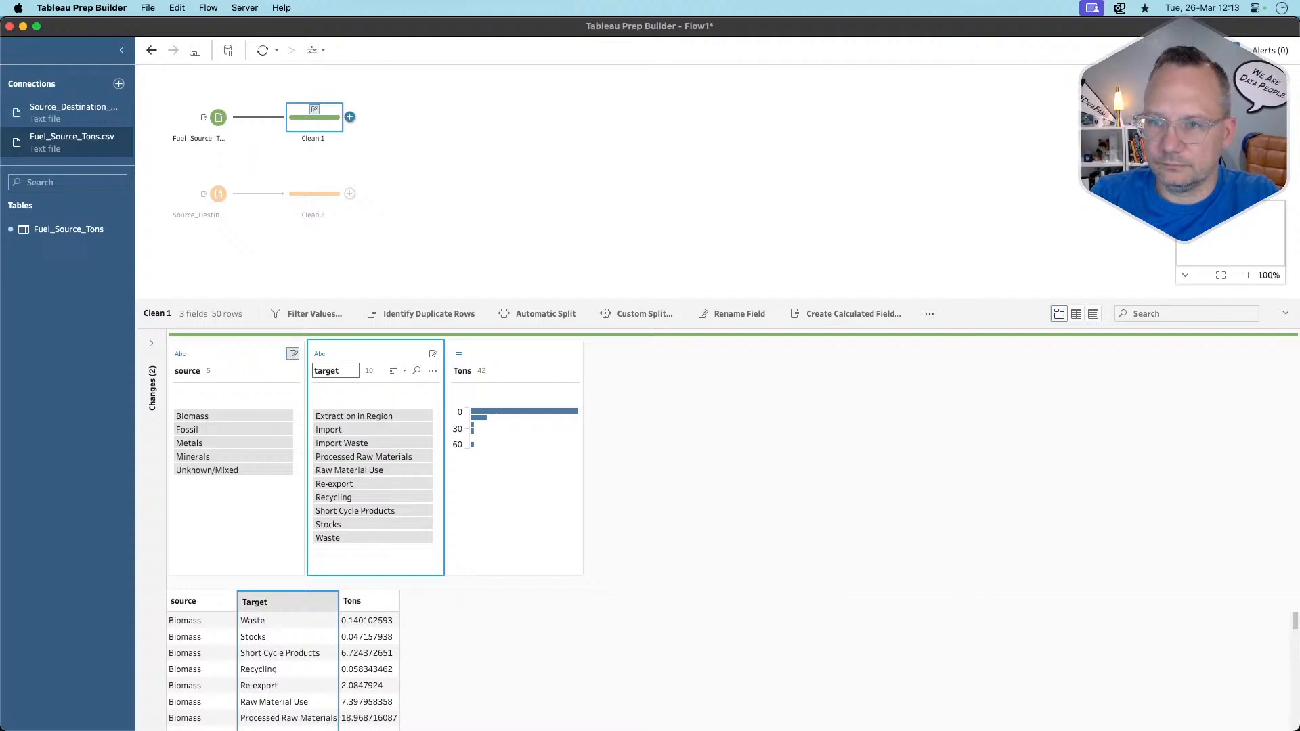
pyautogui.write('arget')
pyautogui.press('Return')
# In the cleaning step for Source_Destination_Tons, rename the Source field as lowercase source and the Destination field as target
pyautogui.click(319, 198)
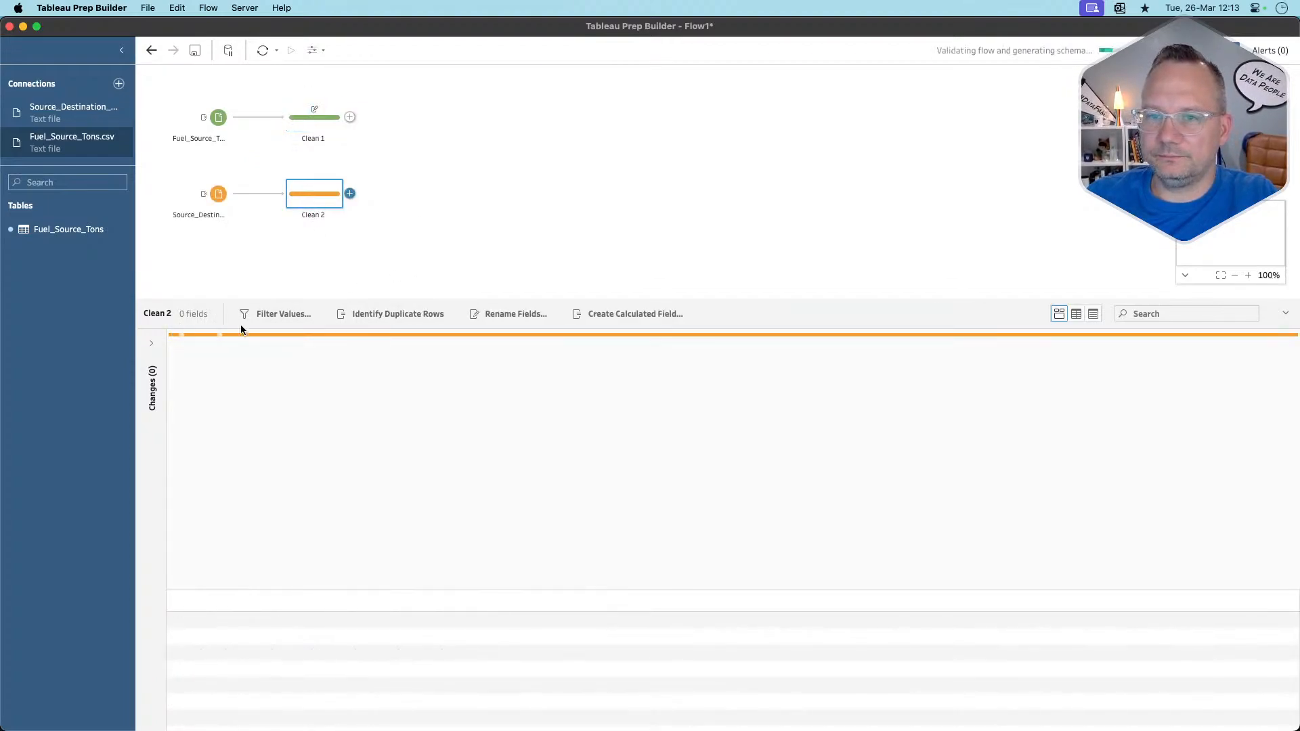
pyautogui.doubleClick(188, 370)
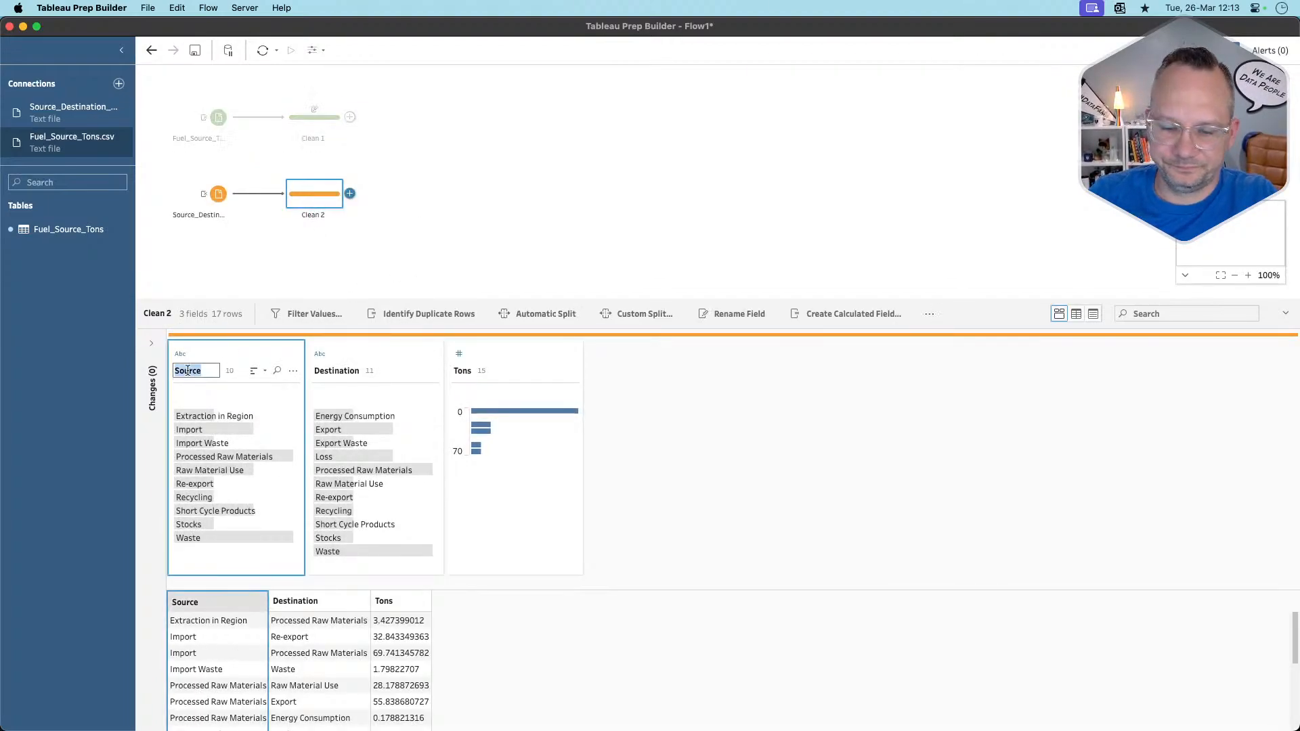
pyautogui.write('sour')
pyautogui.click(331, 372)
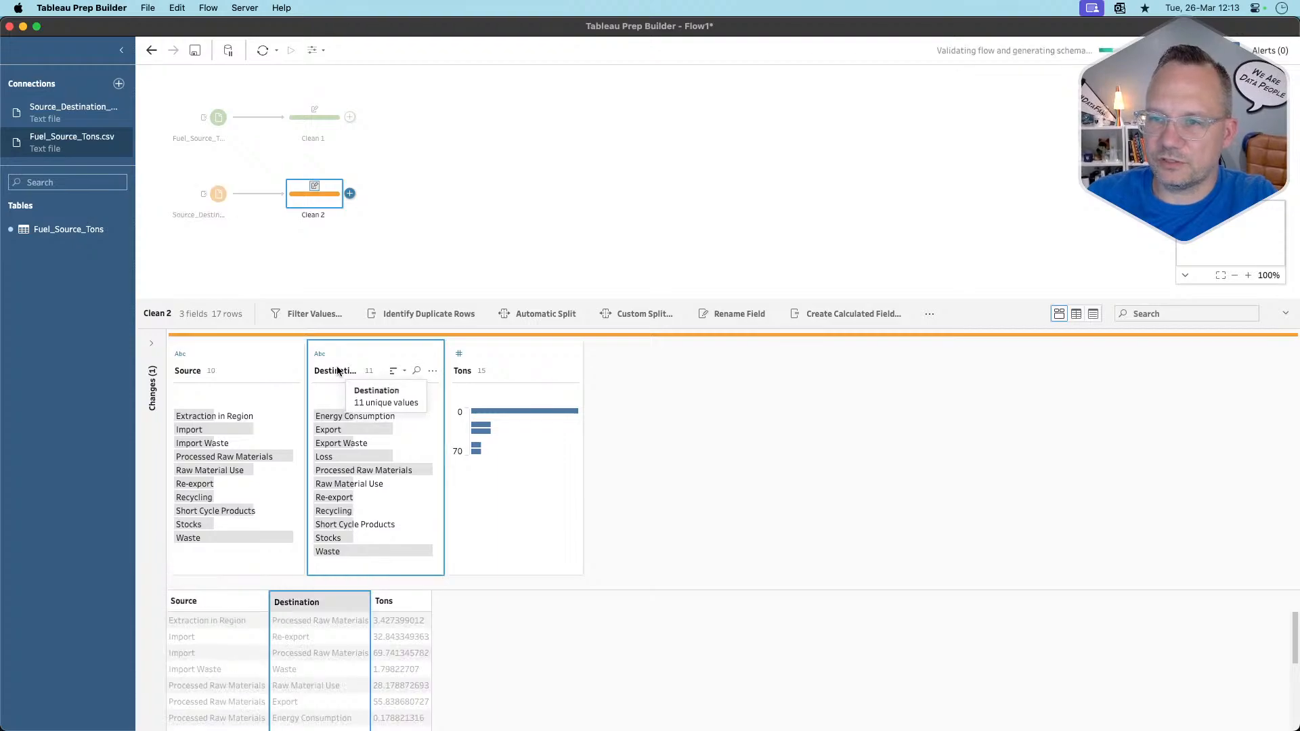
pyautogui.doubleClick(331, 373)
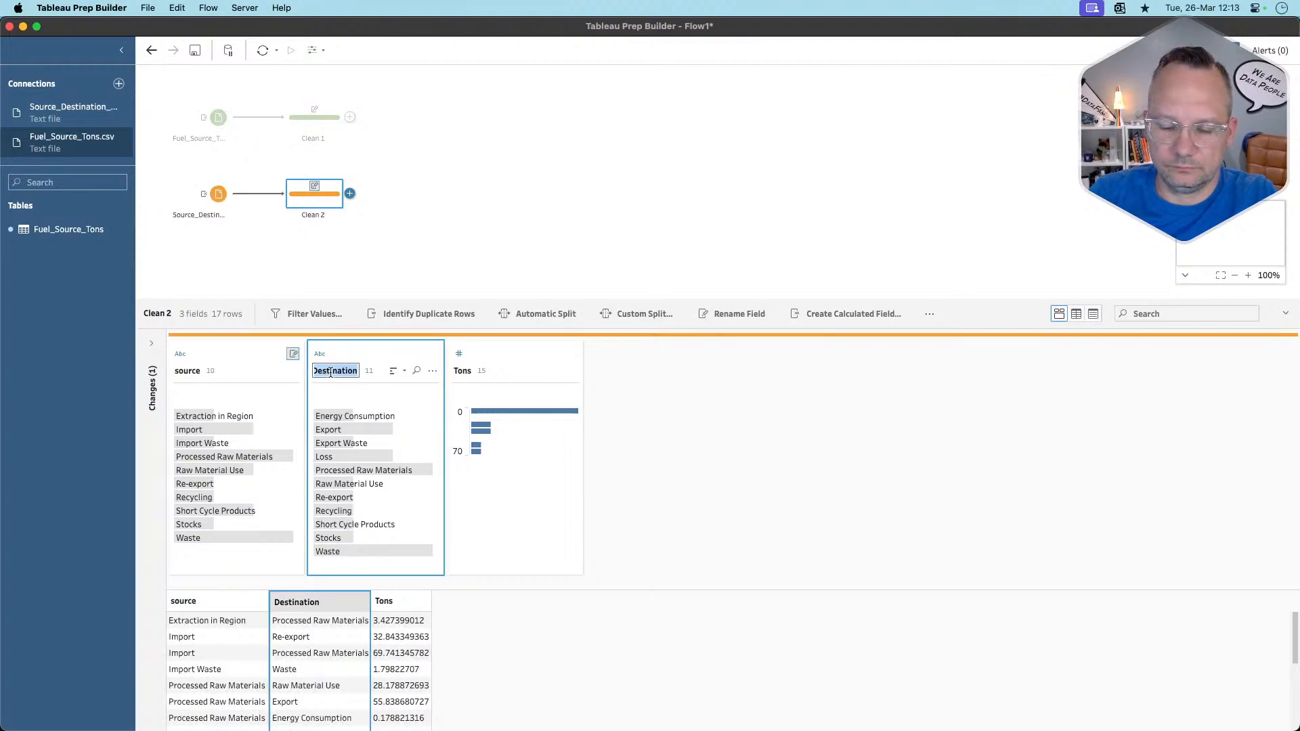
pyautogui.write('target')
pyautogui.press('Return')
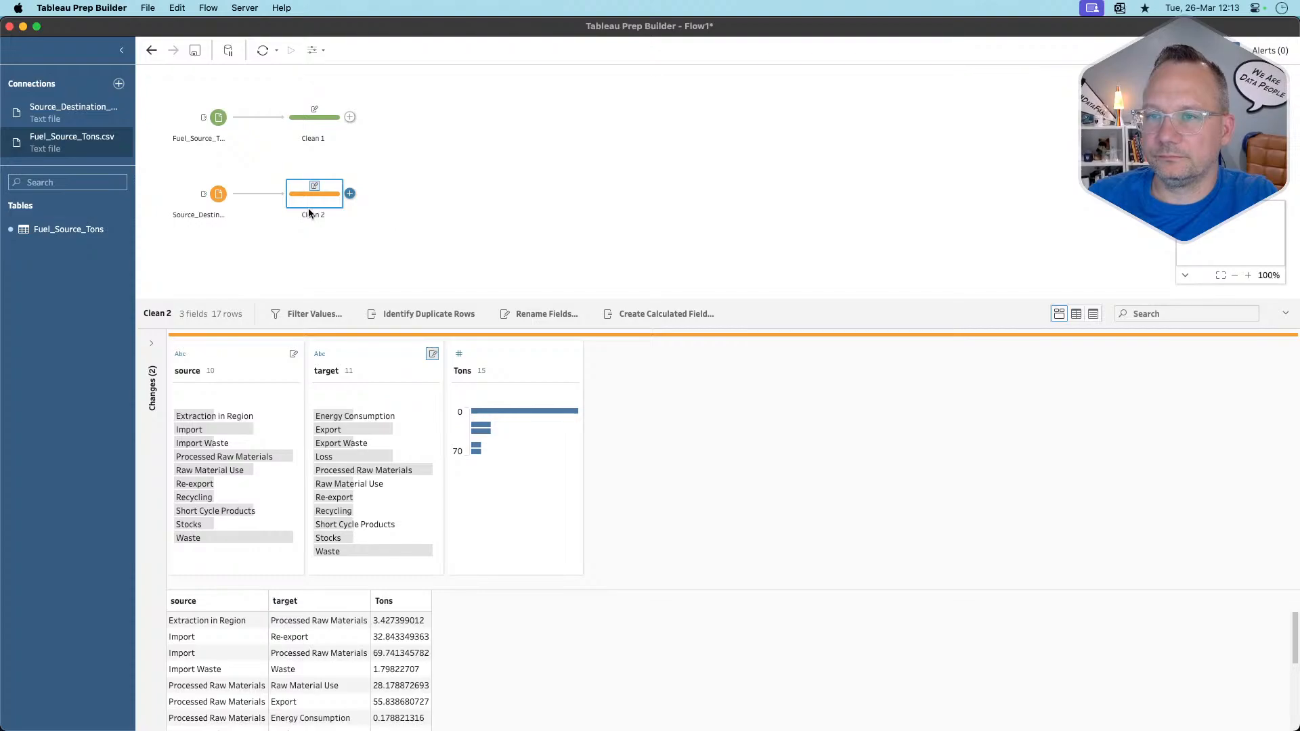
# Union the two cleaning steps and remove the Table Names field from the union results
pyautogui.moveTo(332, 193); pyautogui.dragTo(319, 144)
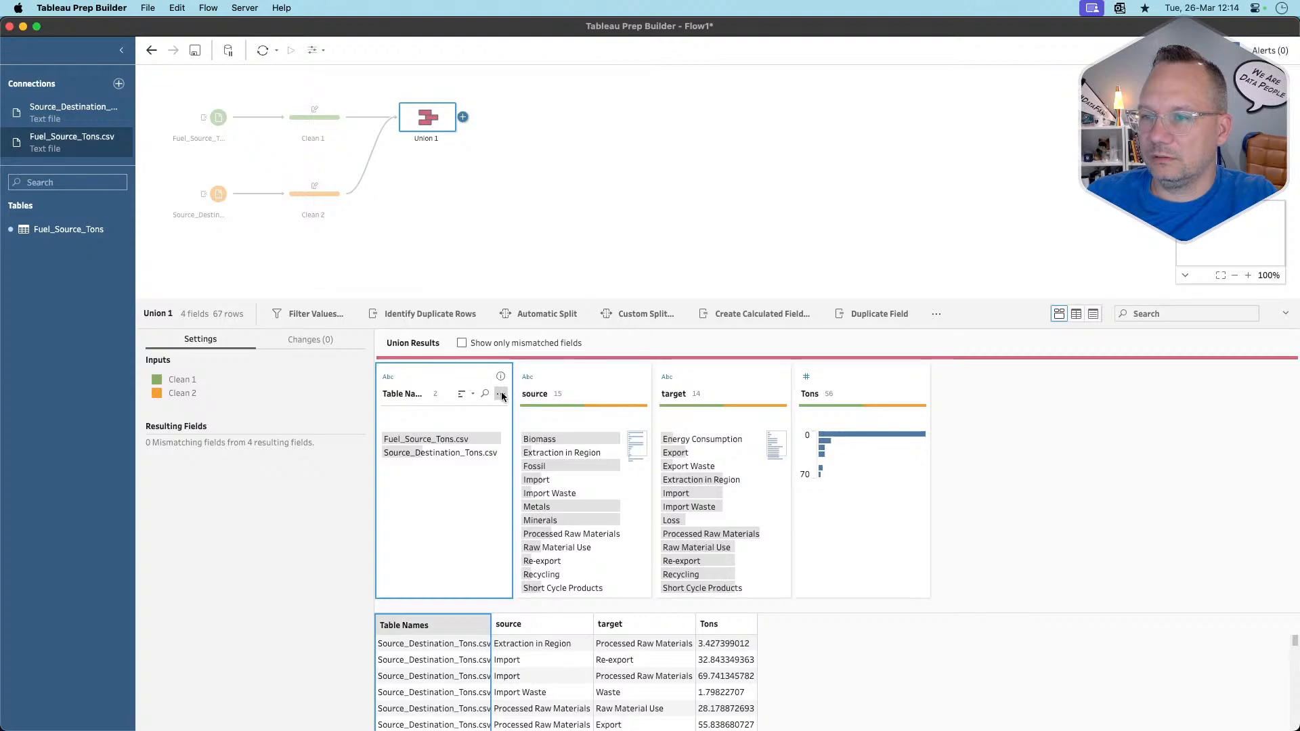
pyautogui.click(938, 315)
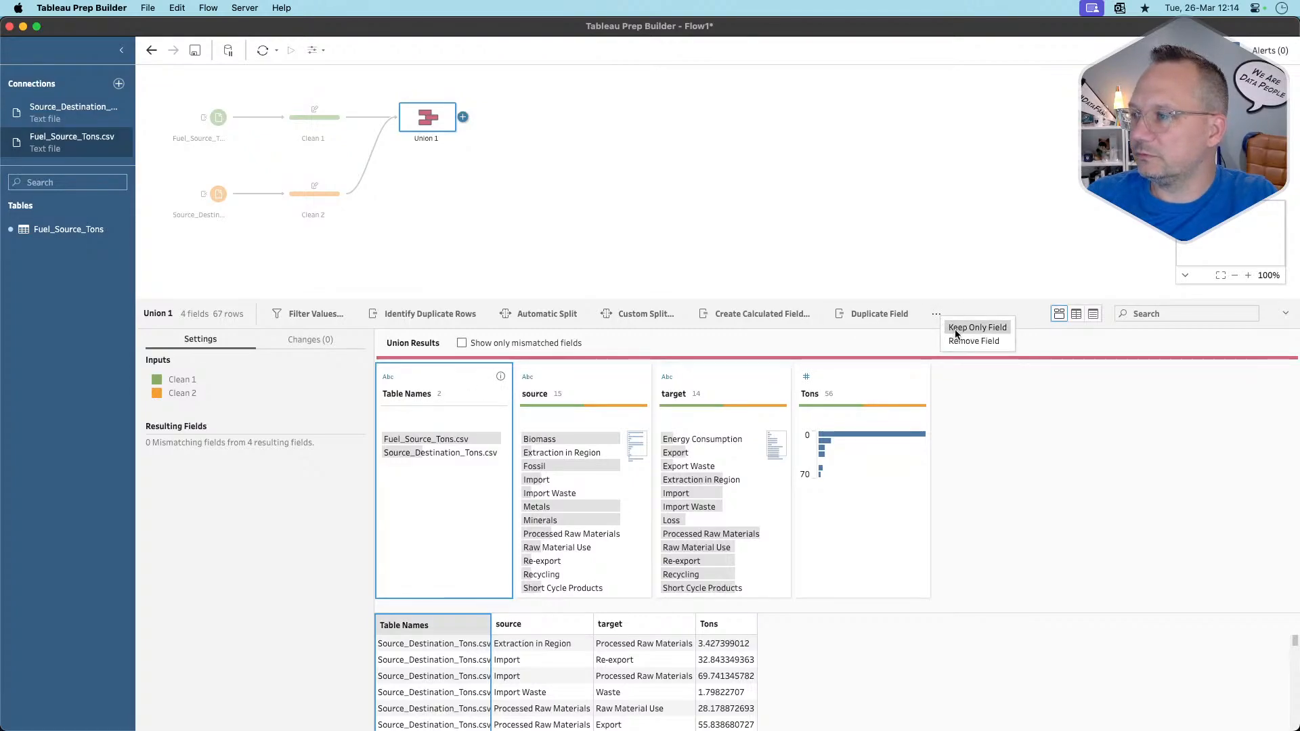
pyautogui.click(977, 342)
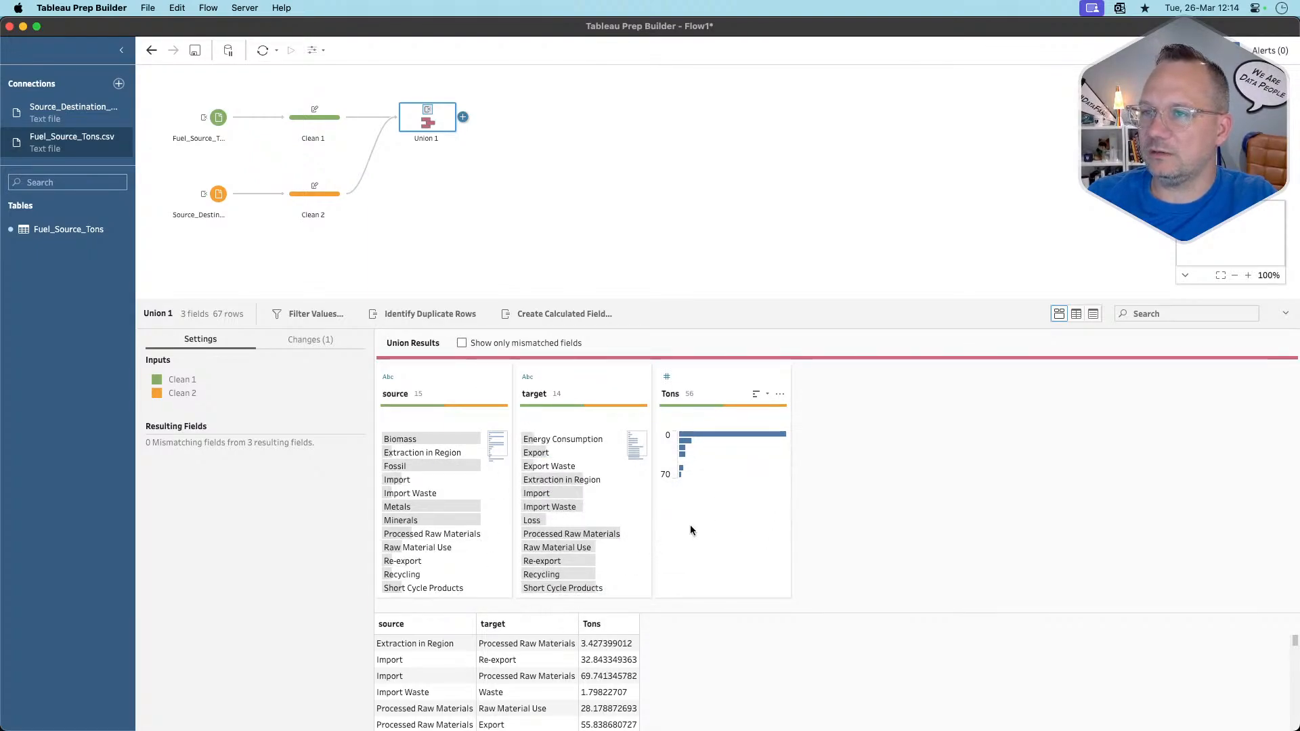
# Add an output after the union and set its output type to Comma Separated Values (.csv)
pyautogui.click(464, 118)
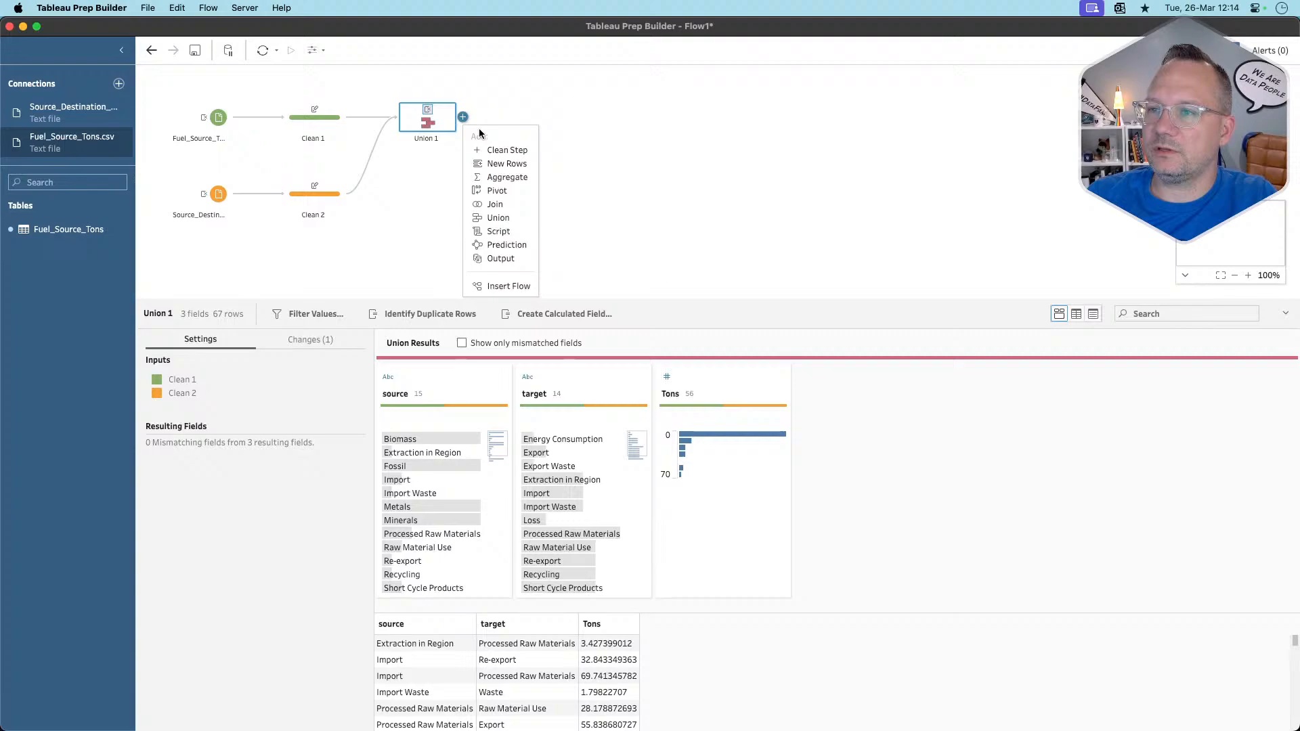
pyautogui.click(505, 260)
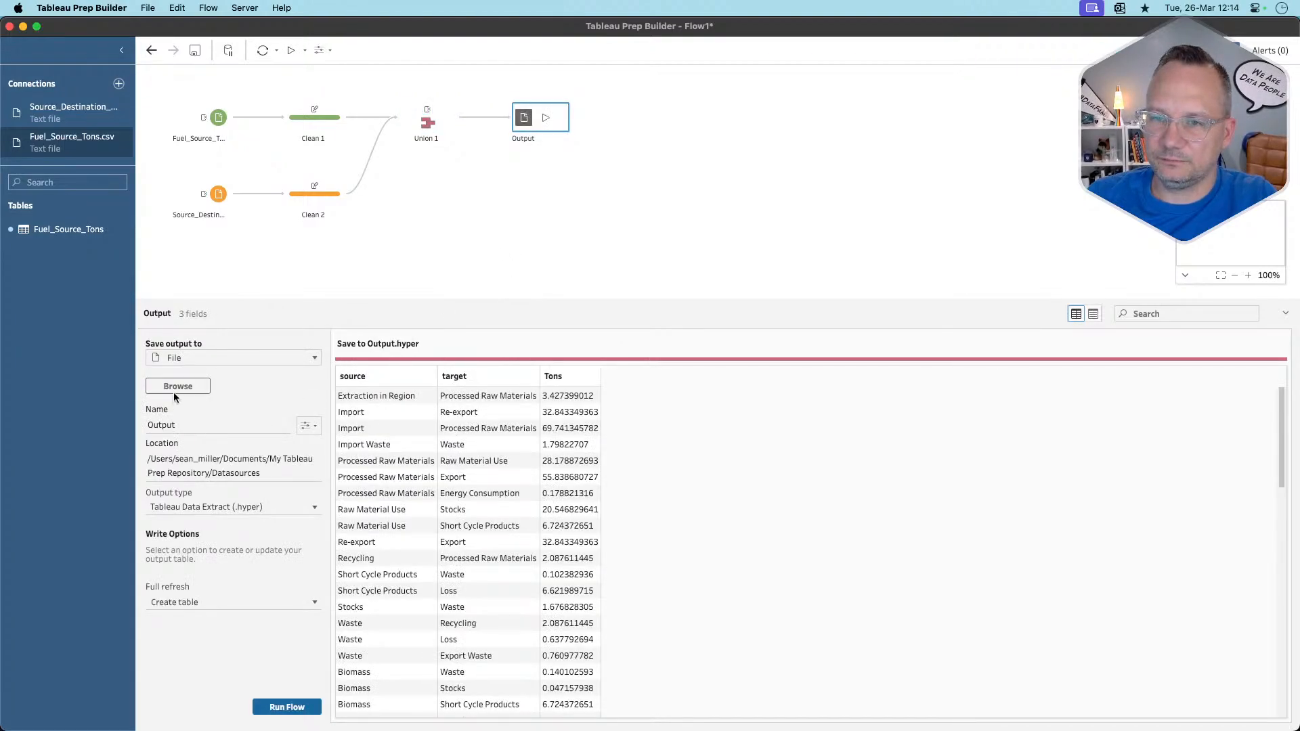
pyautogui.click(211, 512)
pyautogui.click(207, 555)
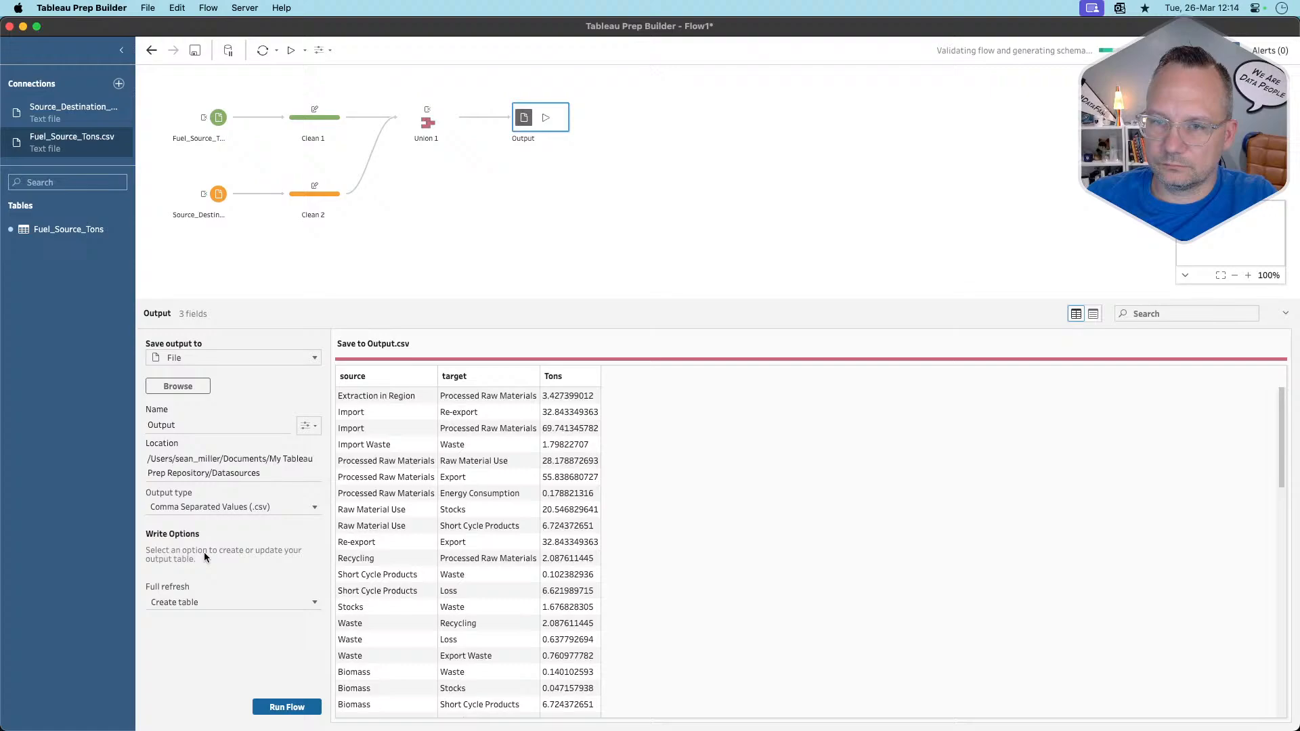
# Set the output to save as MM Sankey.csv in the Downloads folder, and run the flow
pyautogui.click(189, 388)
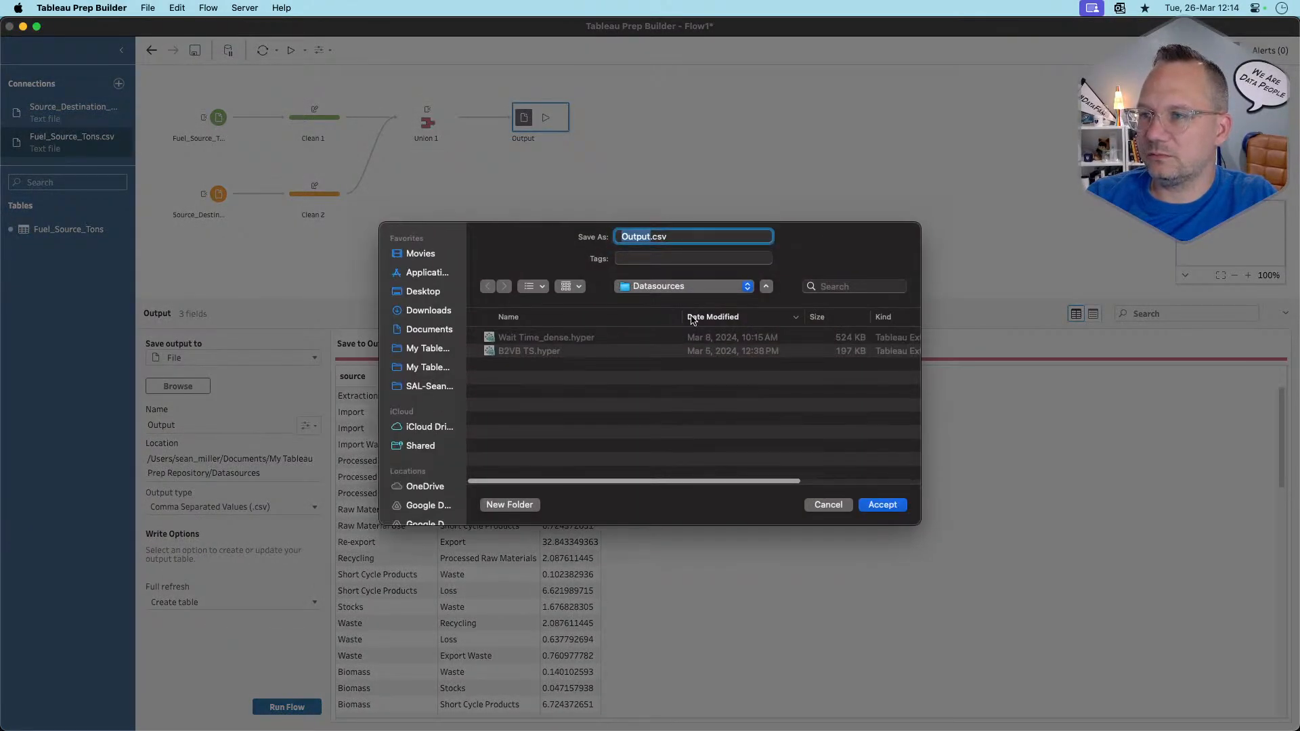
pyautogui.click(692, 288)
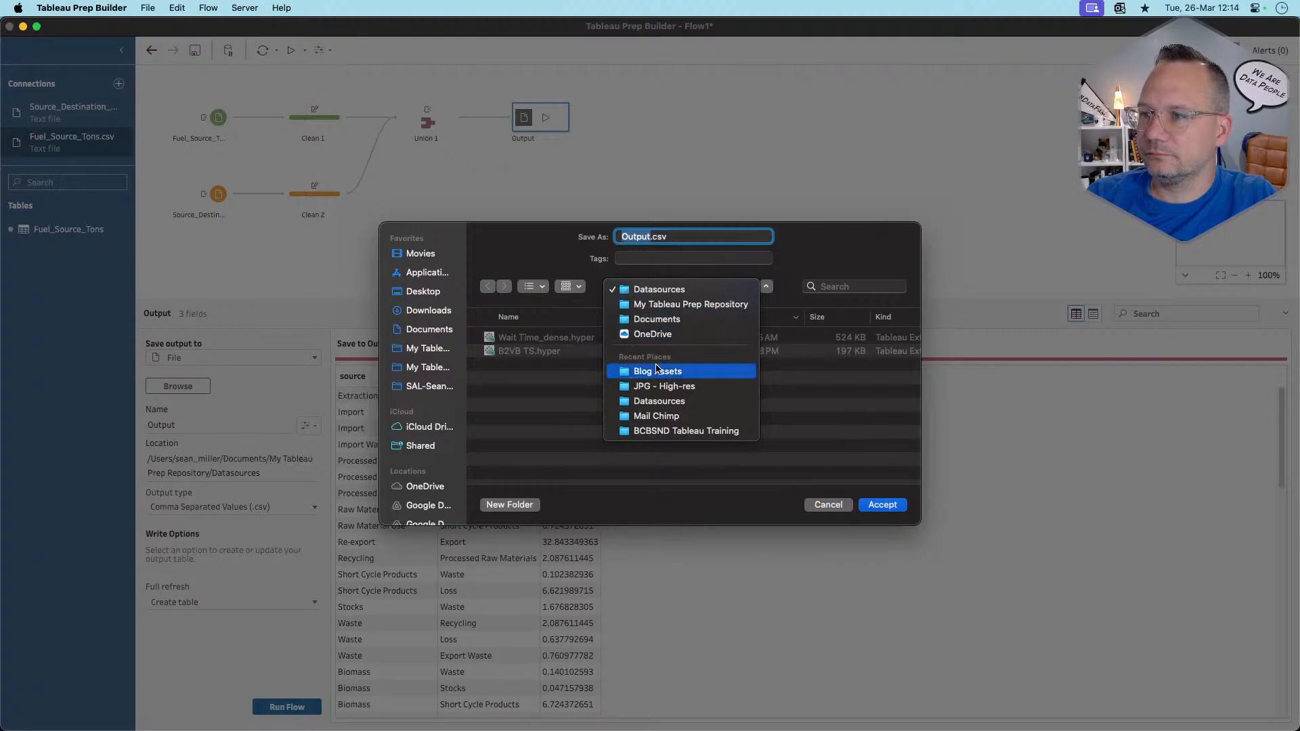
pyautogui.click(415, 330)
pyautogui.click(426, 314)
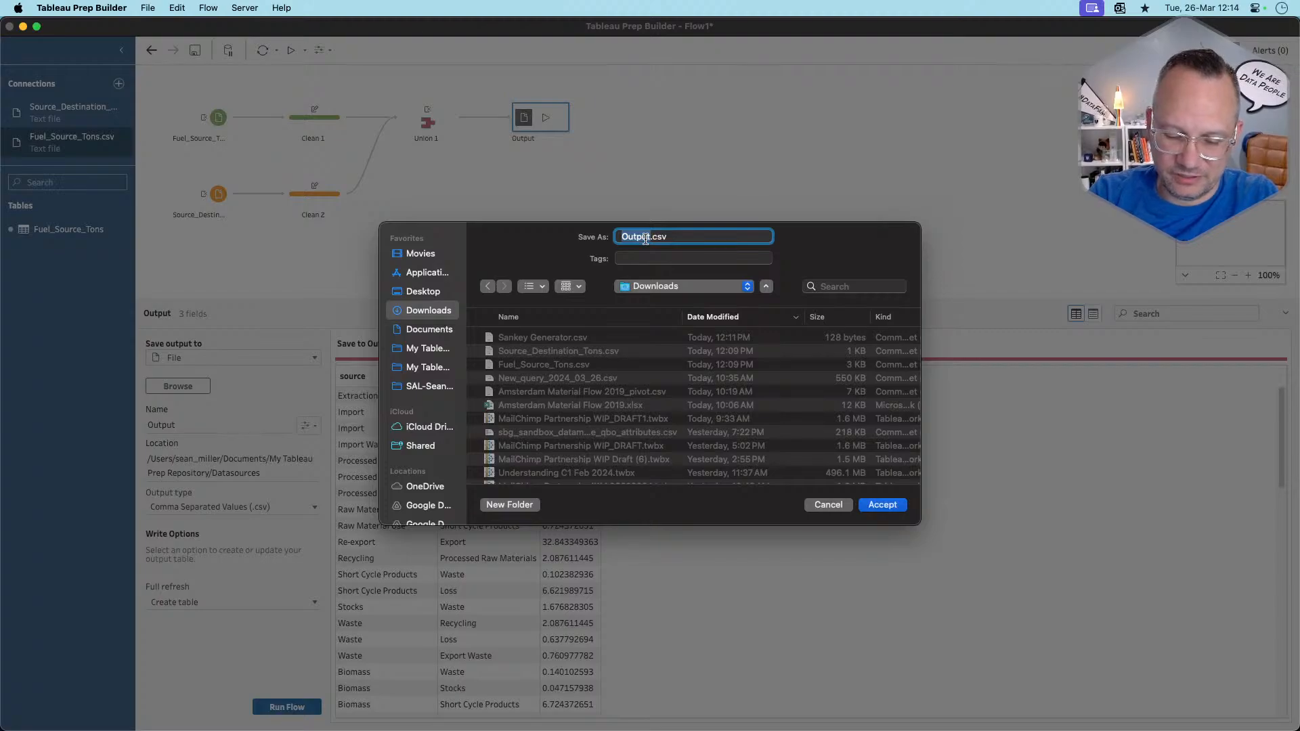
pyautogui.write('MM Sankey')
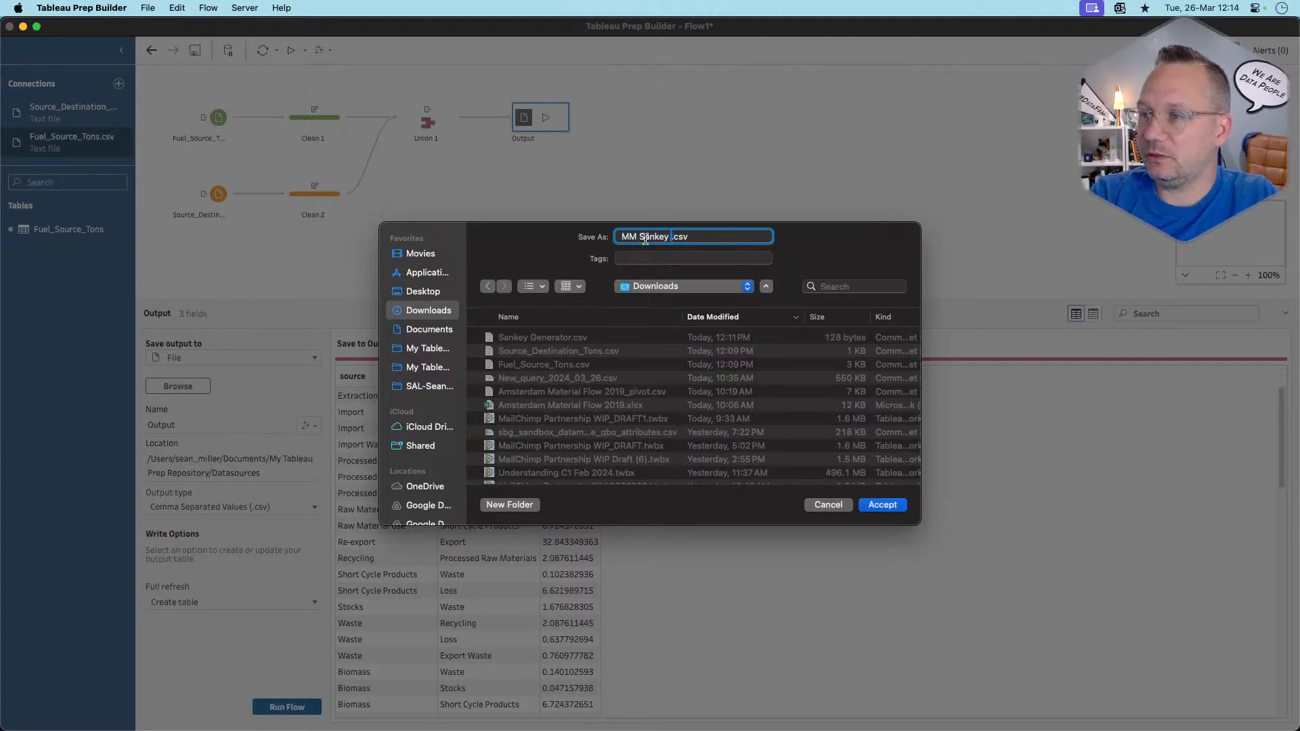
pyautogui.press('BackSpace')
pyautogui.press('BackSpace')
pyautogui.press('BackSpace')
pyautogui.press('BackSpace')
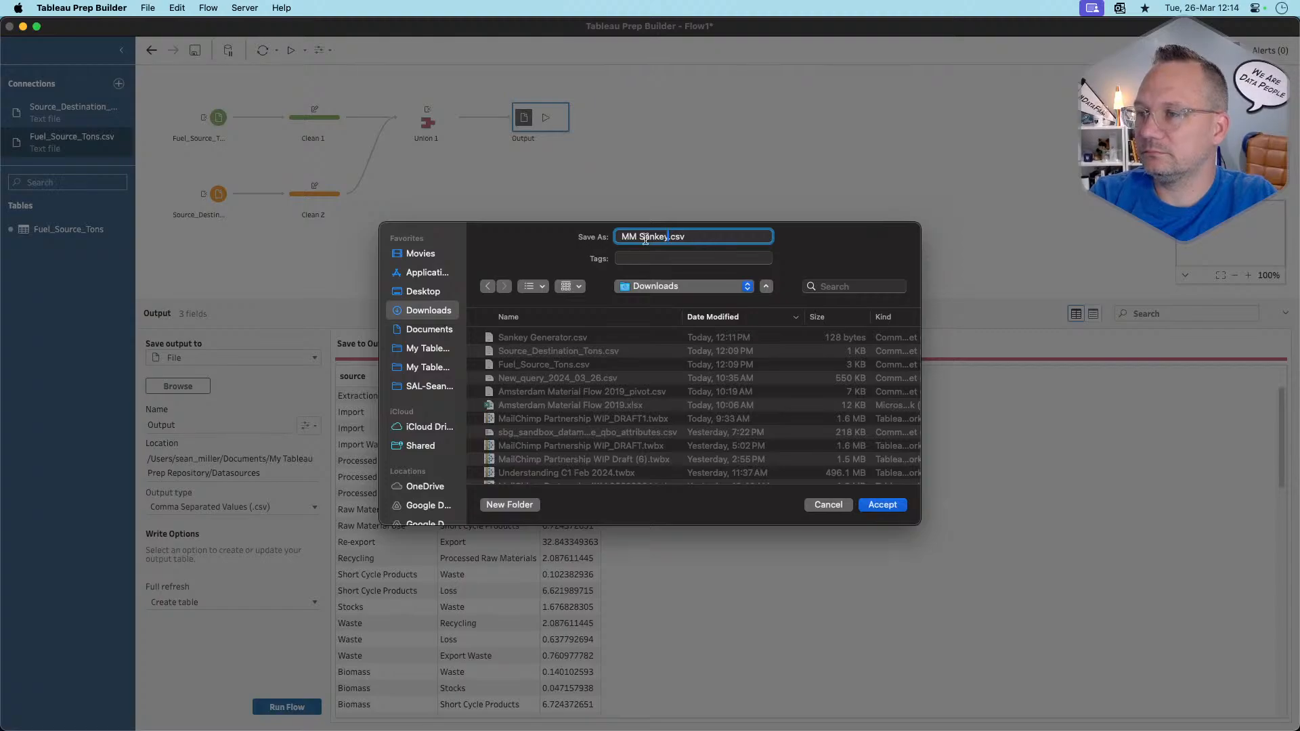
pyautogui.click(880, 505)
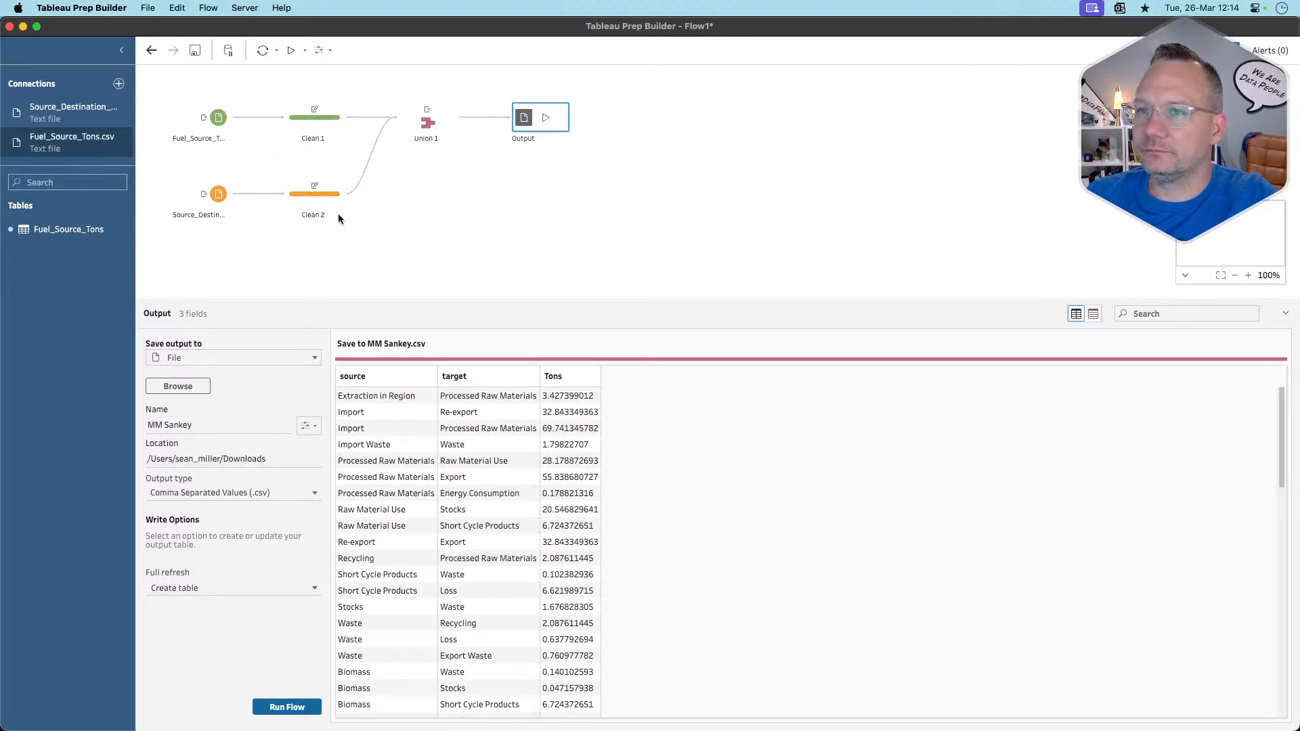
pyautogui.click(545, 119)
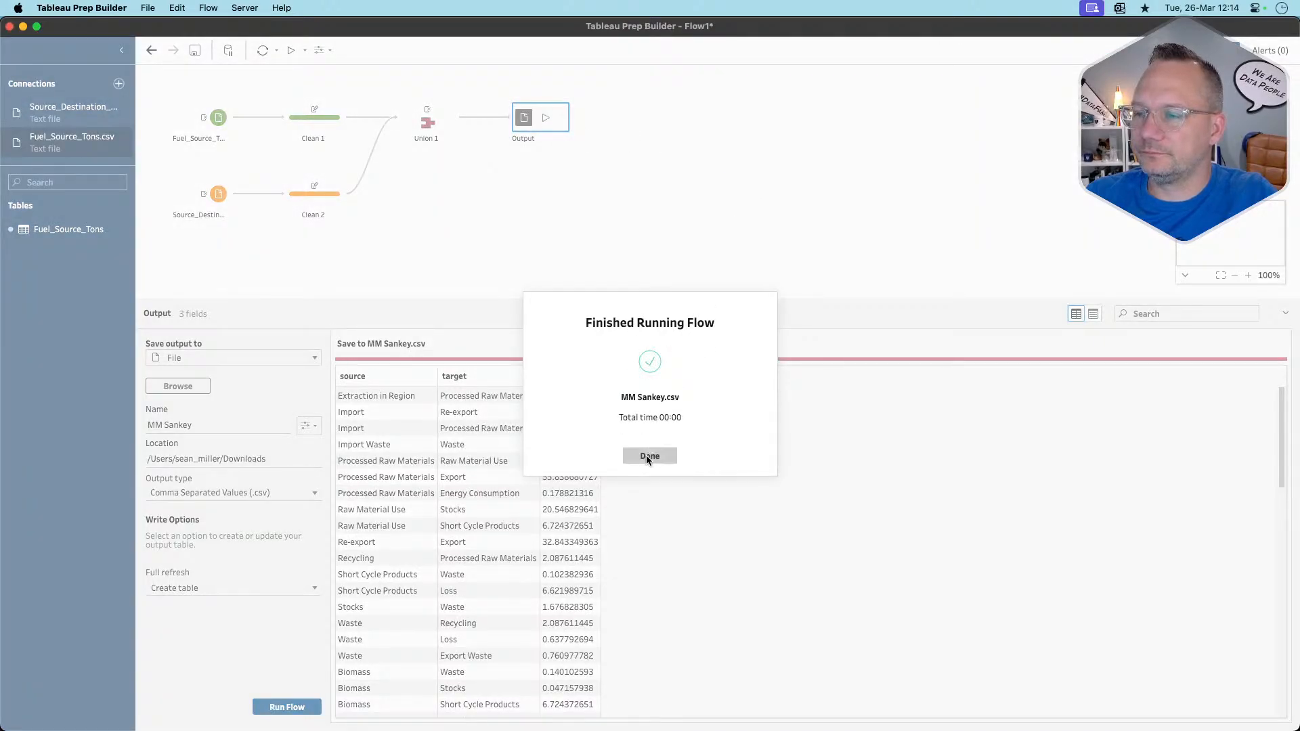
pyautogui.click(648, 455)
# Switch to the Sankey Generator in the Arc browser and try to load MM Sankey.csv from Downloads
pyautogui.press('super+Tab')
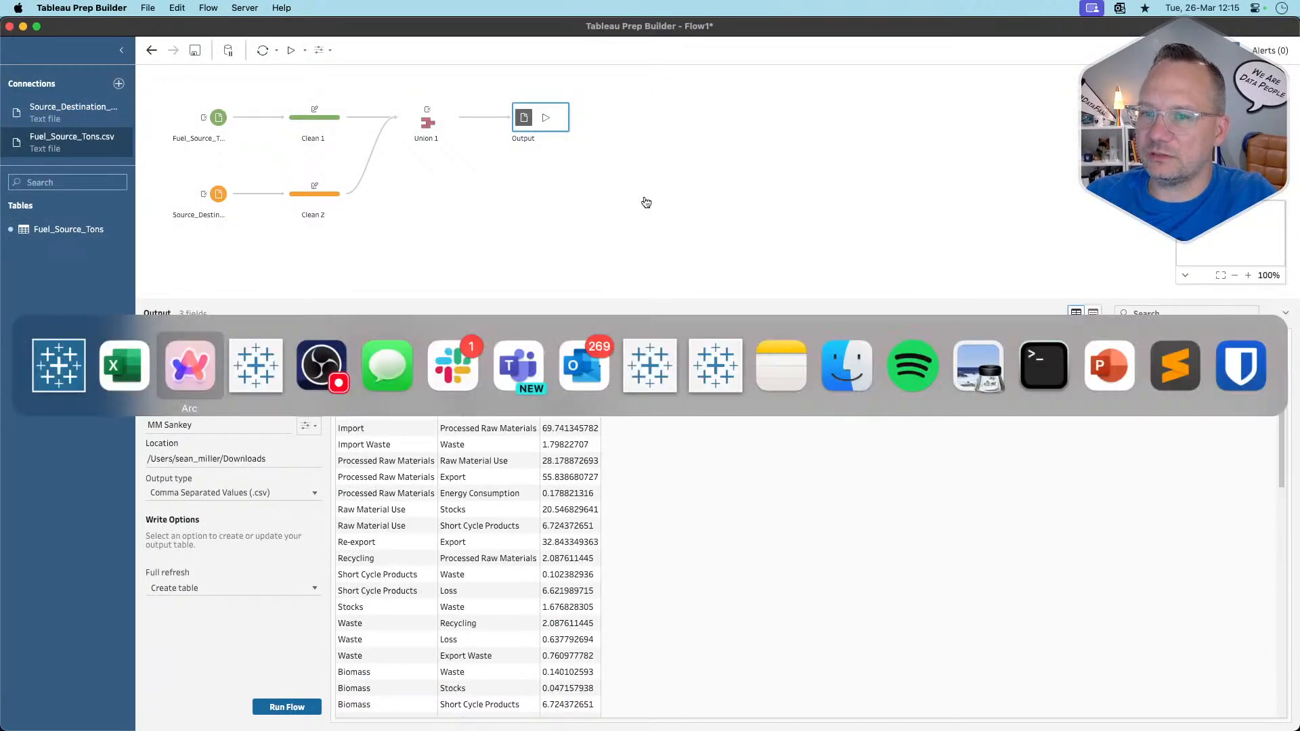
pyautogui.click(258, 177)
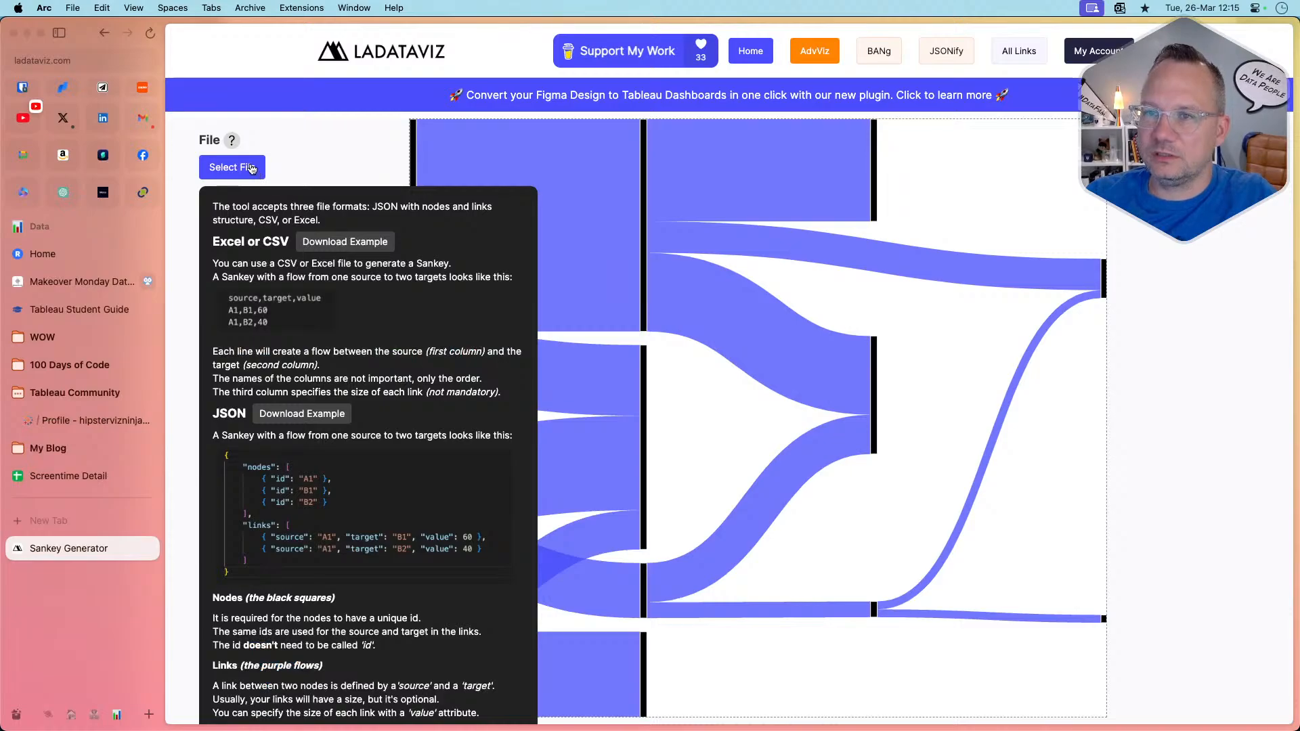
pyautogui.click(315, 129)
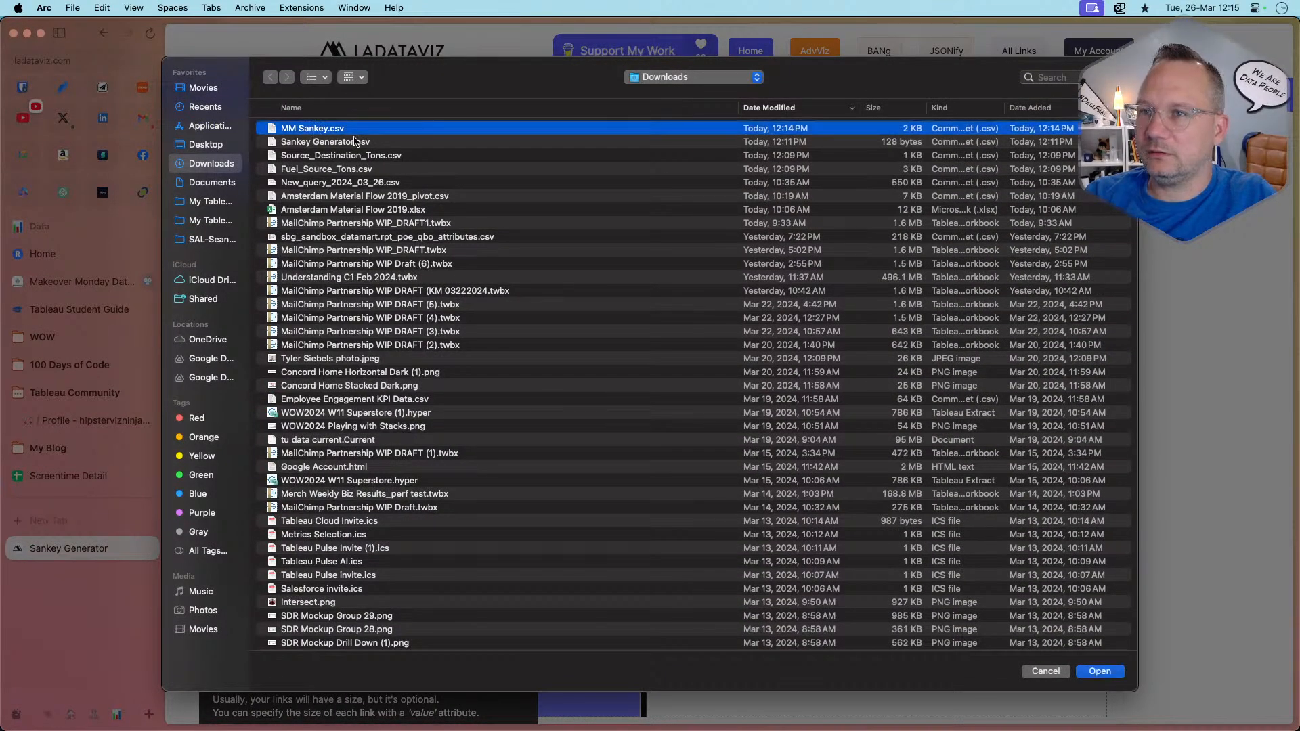
pyautogui.click(1098, 671)
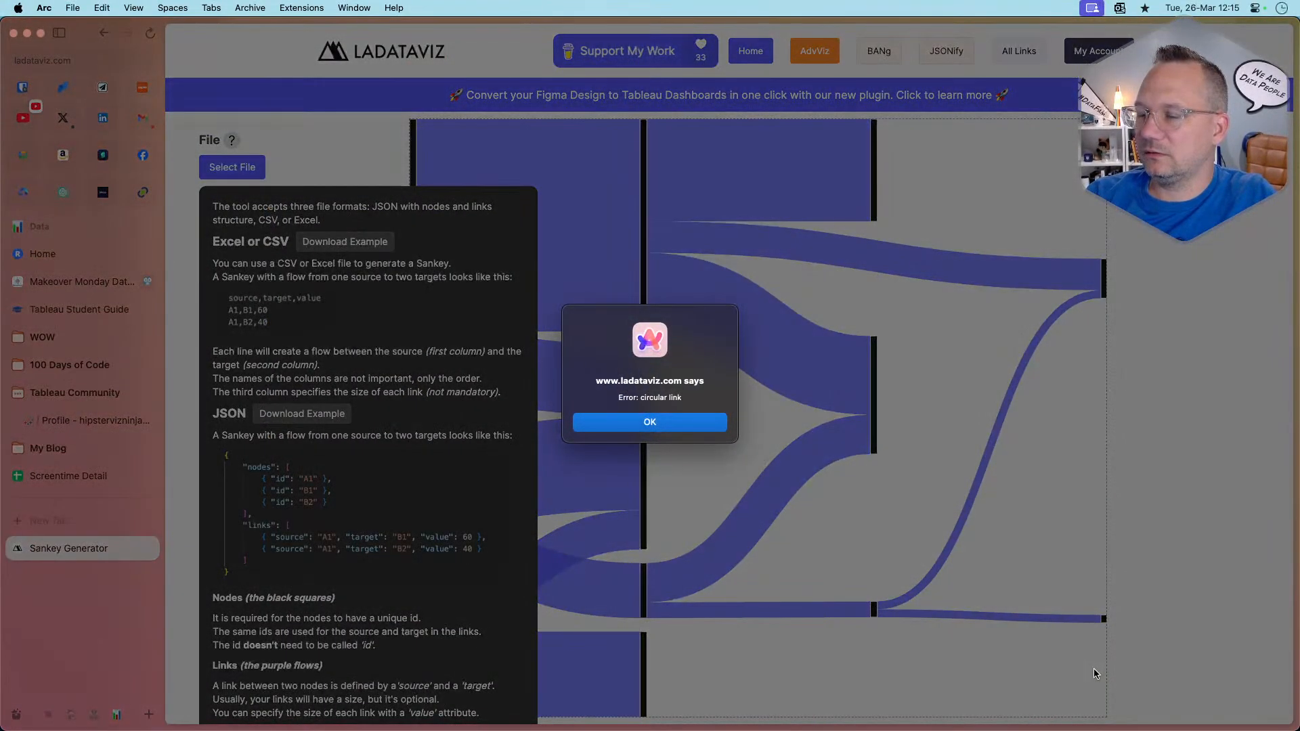
pyautogui.click(650, 423)
# Close the generator's file format help and review the source, target and Tons rows of the output in Tableau Prep Builder
pyautogui.press('super+Tab')
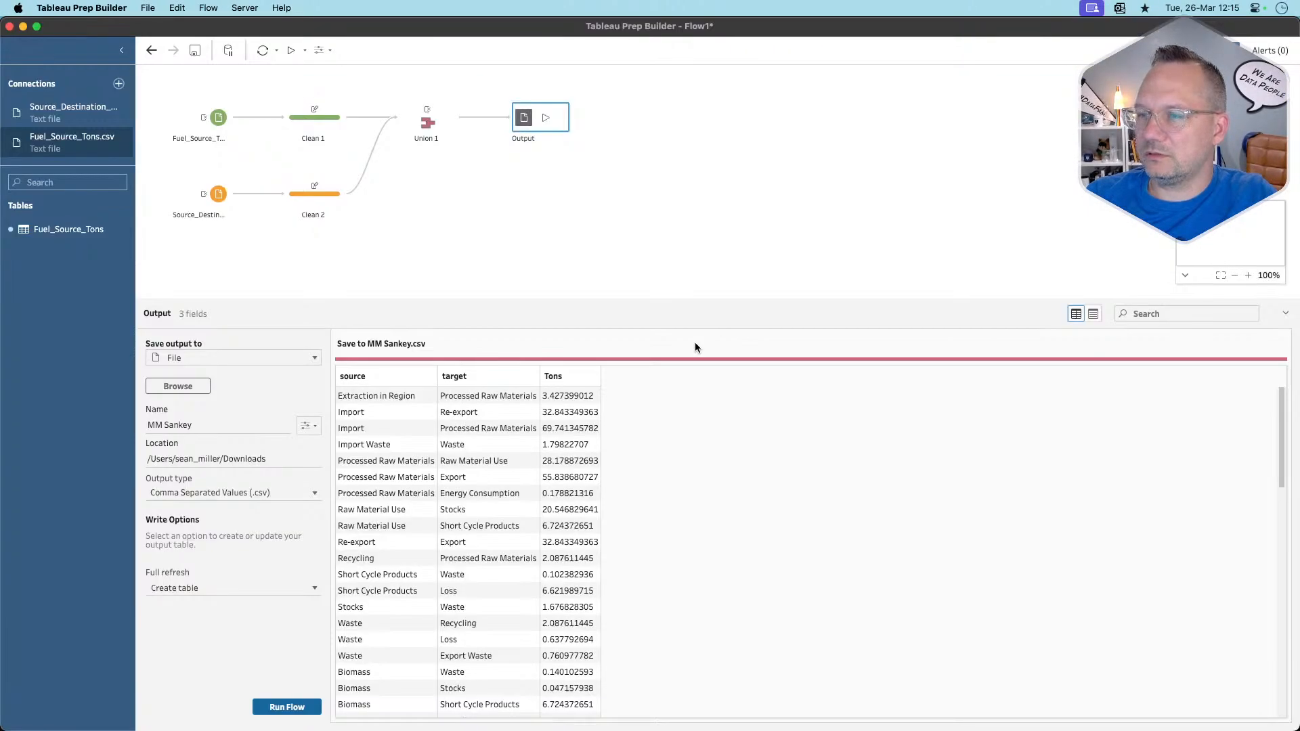
pyautogui.press('super+Tab')
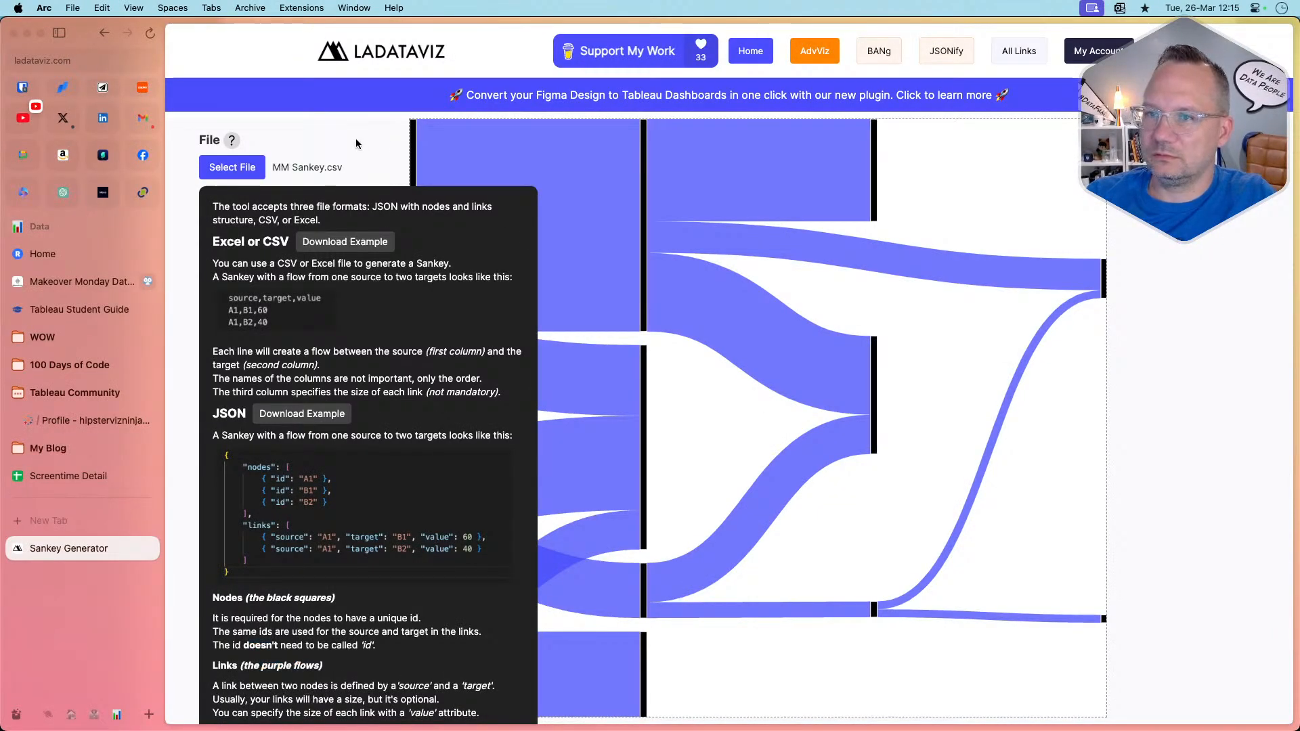
pyautogui.click(231, 142)
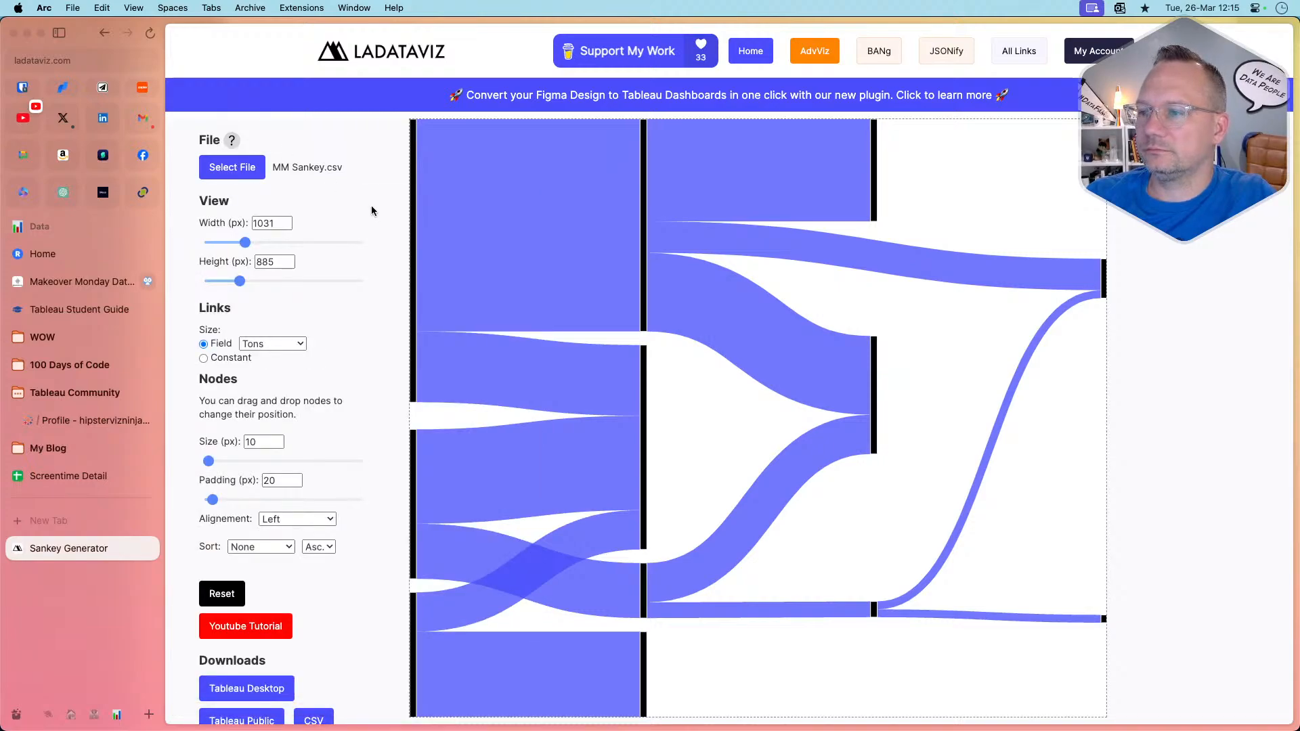
pyautogui.press('super+Tab')
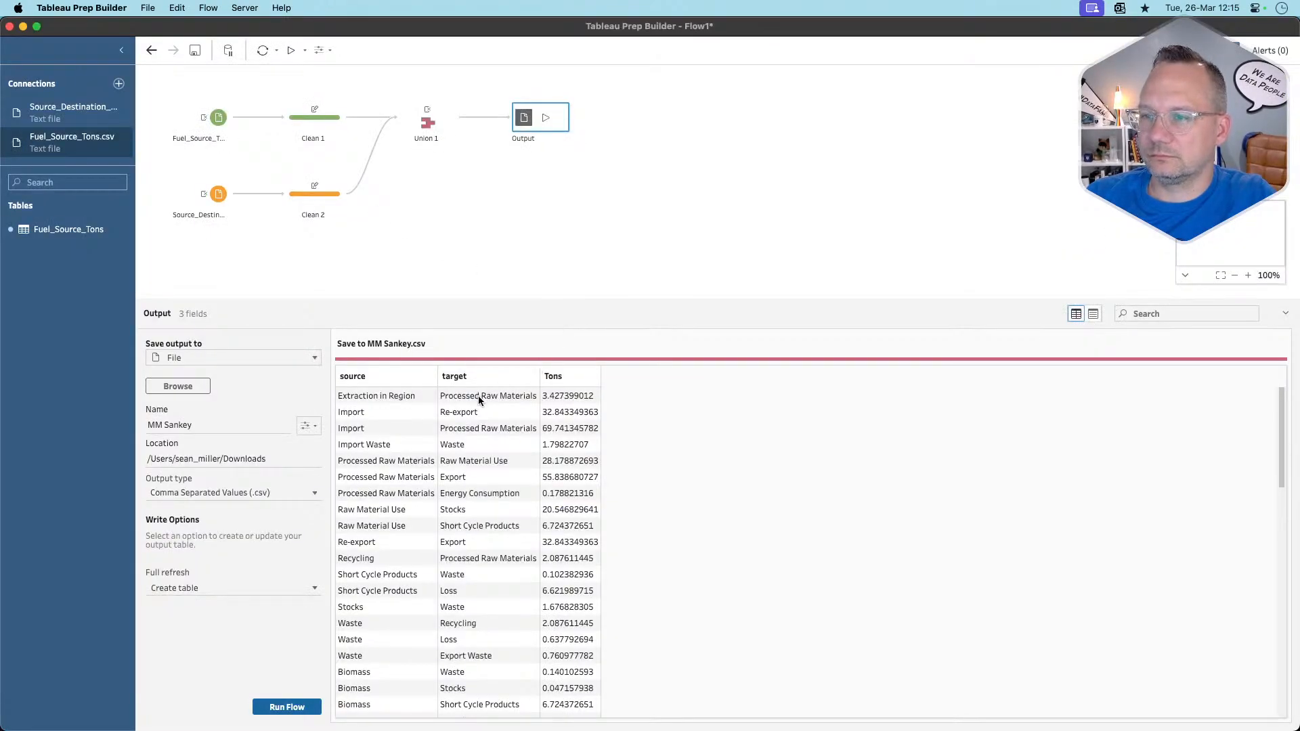
pyautogui.scroll(-5, 478, 406)
pyautogui.scroll(-10, 476, 408)
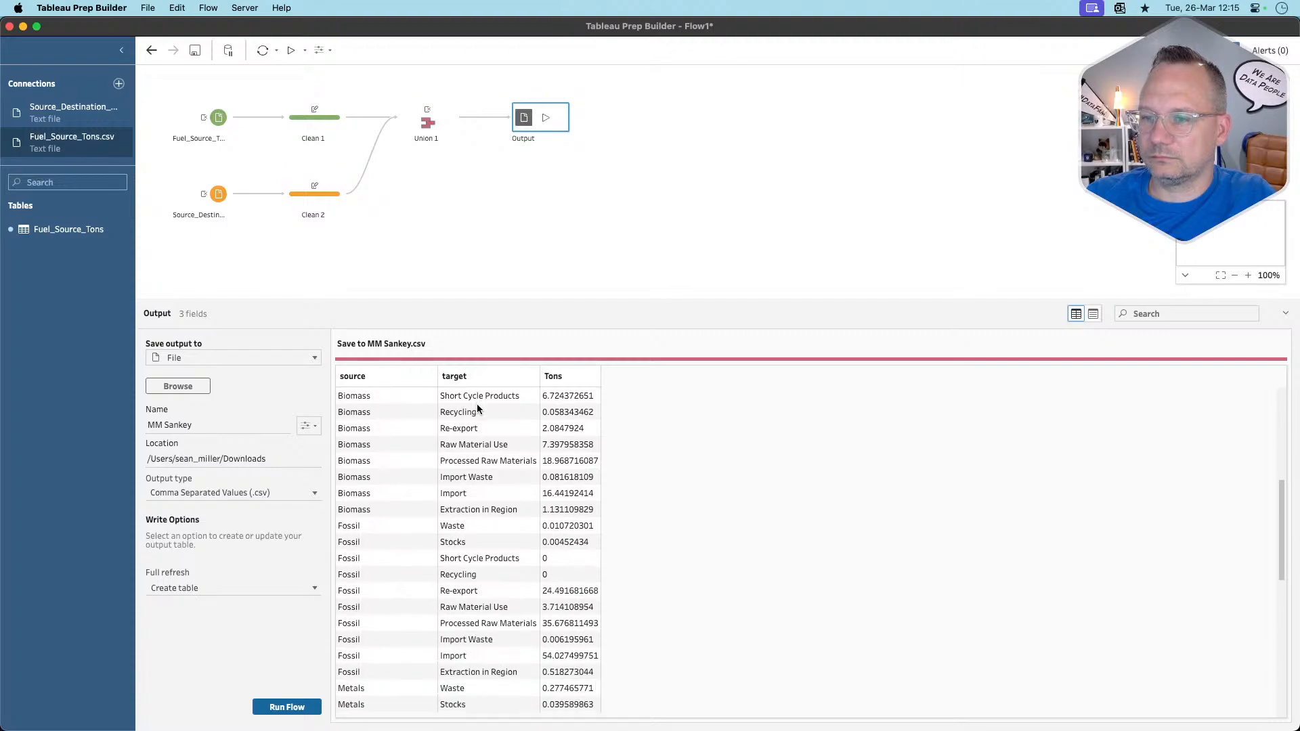
pyautogui.scroll(20, 476, 403)
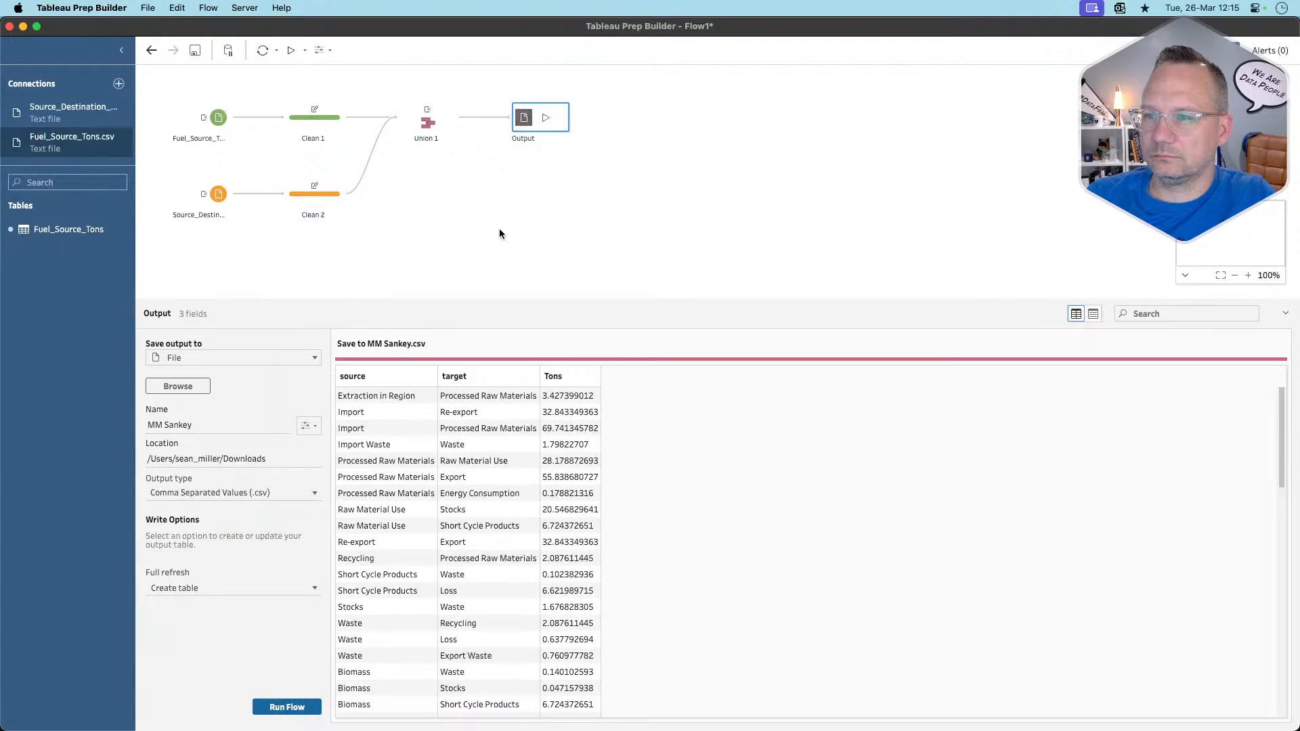
# In the union step, rename the Tons field as value
pyautogui.click(422, 123)
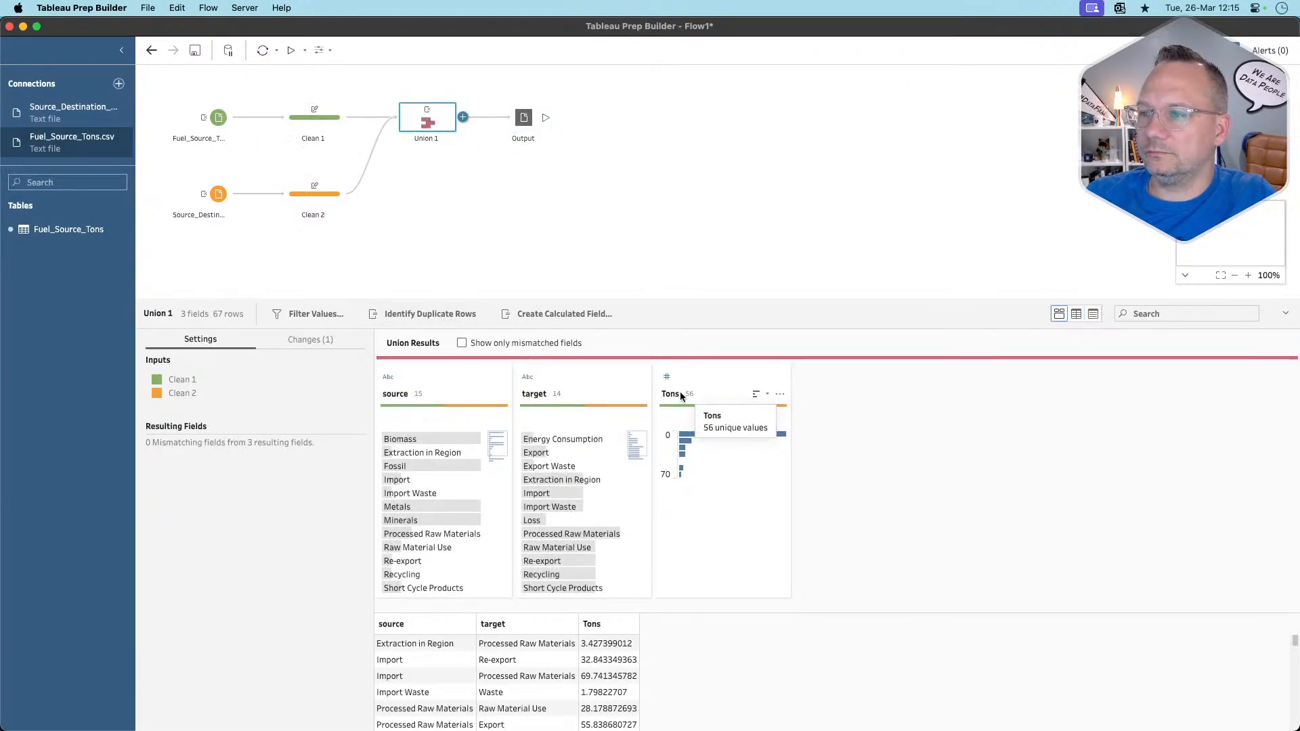
pyautogui.doubleClick(673, 394)
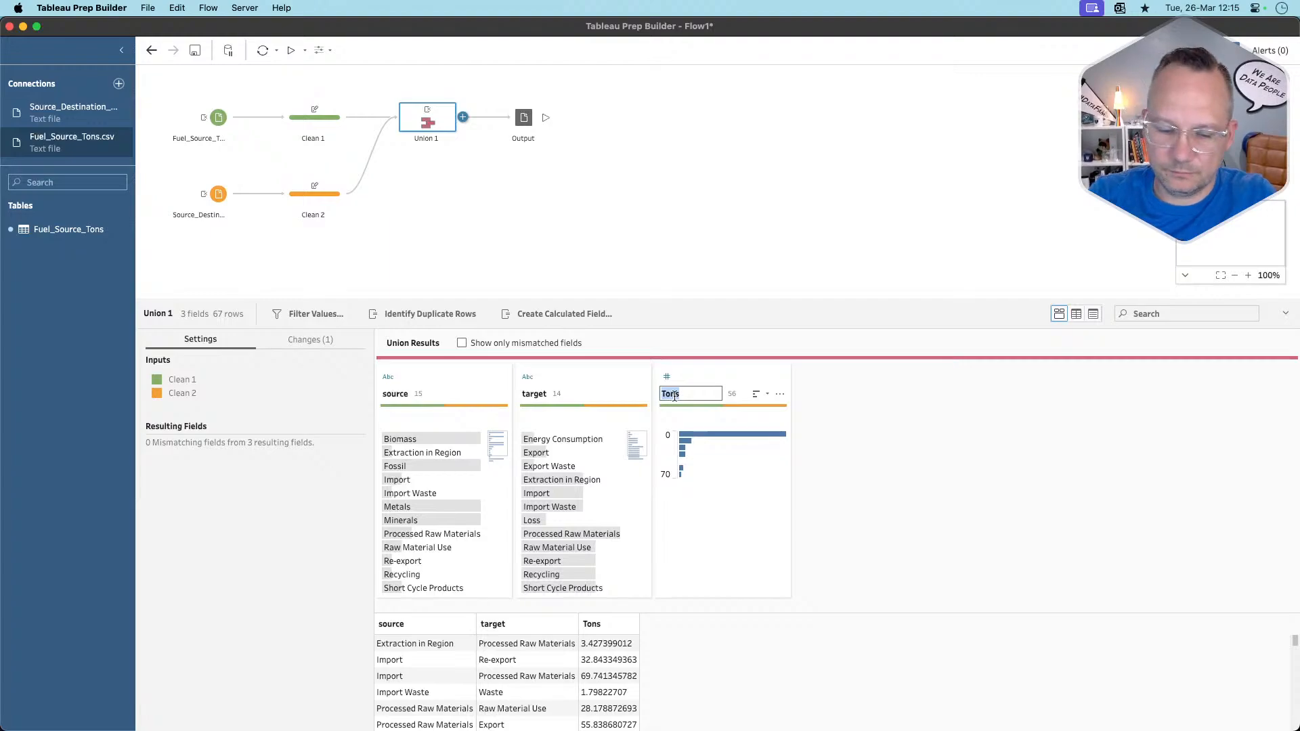
pyautogui.write('value')
pyautogui.press('Return')
pyautogui.press('super+Tab')
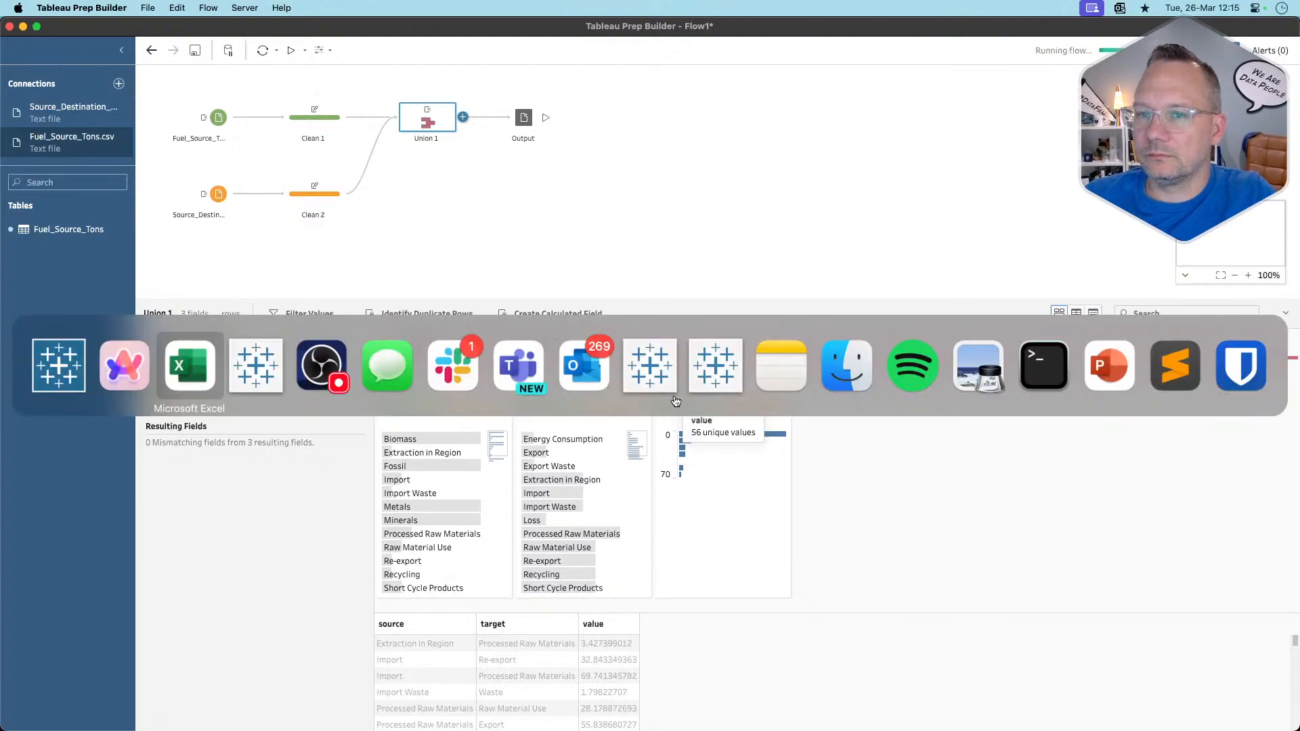
pyautogui.press('super+Tab')
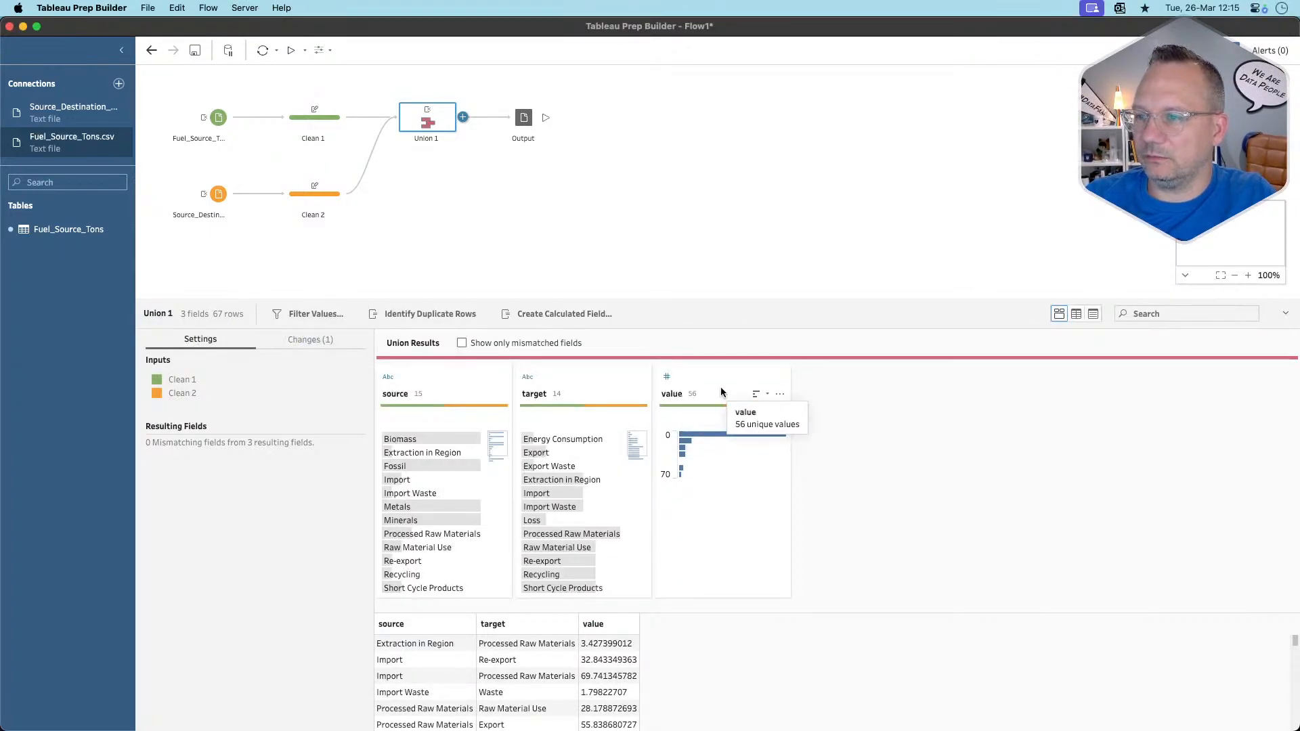
# Run the output again to rewrite MM Sankey.csv, and switch to the Sankey Generator example in Excel
pyautogui.click(616, 204)
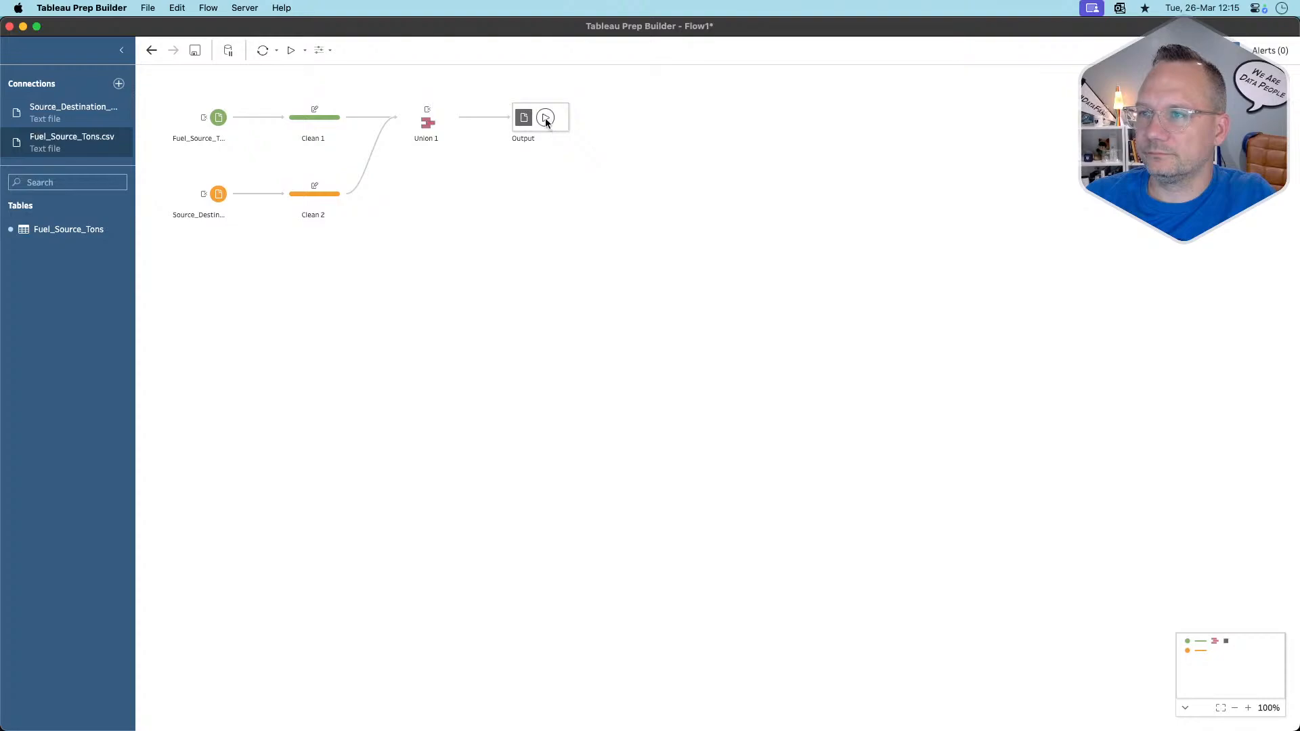
pyautogui.click(546, 119)
pyautogui.click(841, 431)
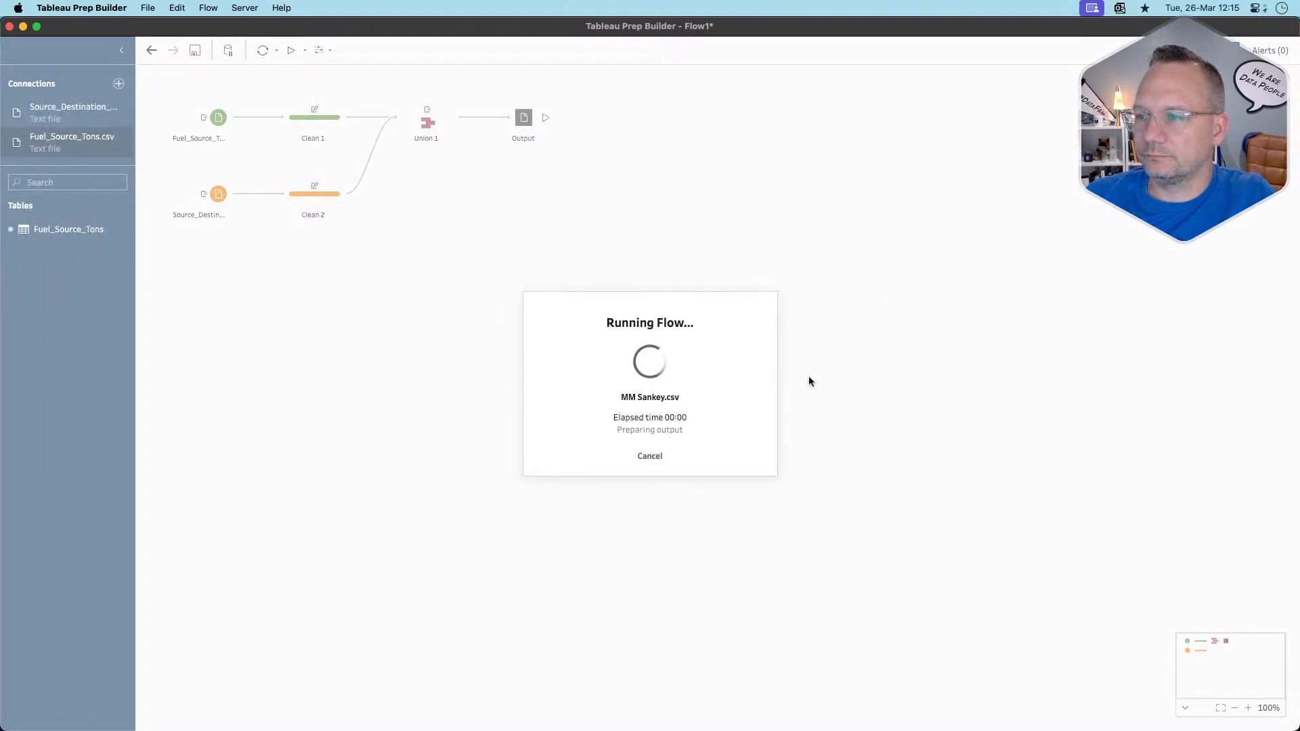
pyautogui.click(646, 461)
pyautogui.press('super+Tab')
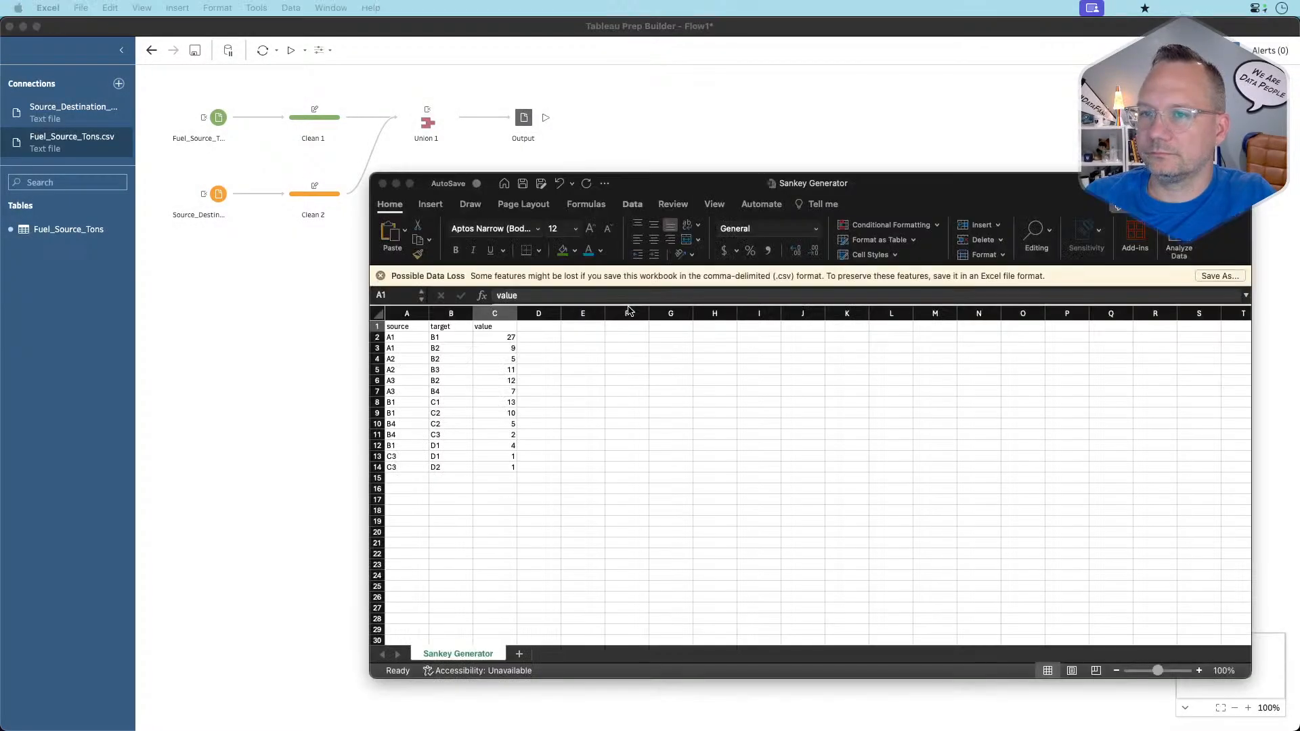
# Switch to the Sankey Generator in Arc, reload the page and try to load the rewritten MM Sankey.csv from Downloads
pyautogui.press('super+Tab')
pyautogui.press('super+Tab')
pyautogui.press('super+Tab')
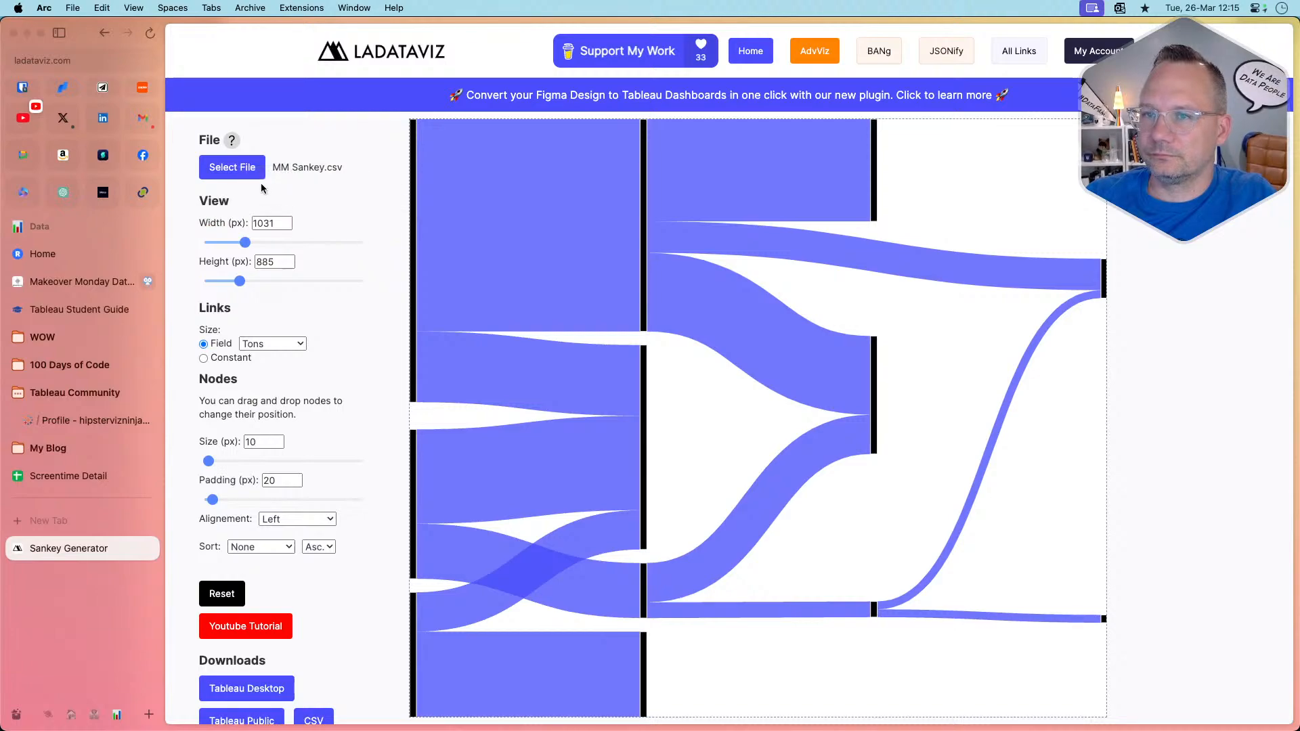
pyautogui.click(246, 168)
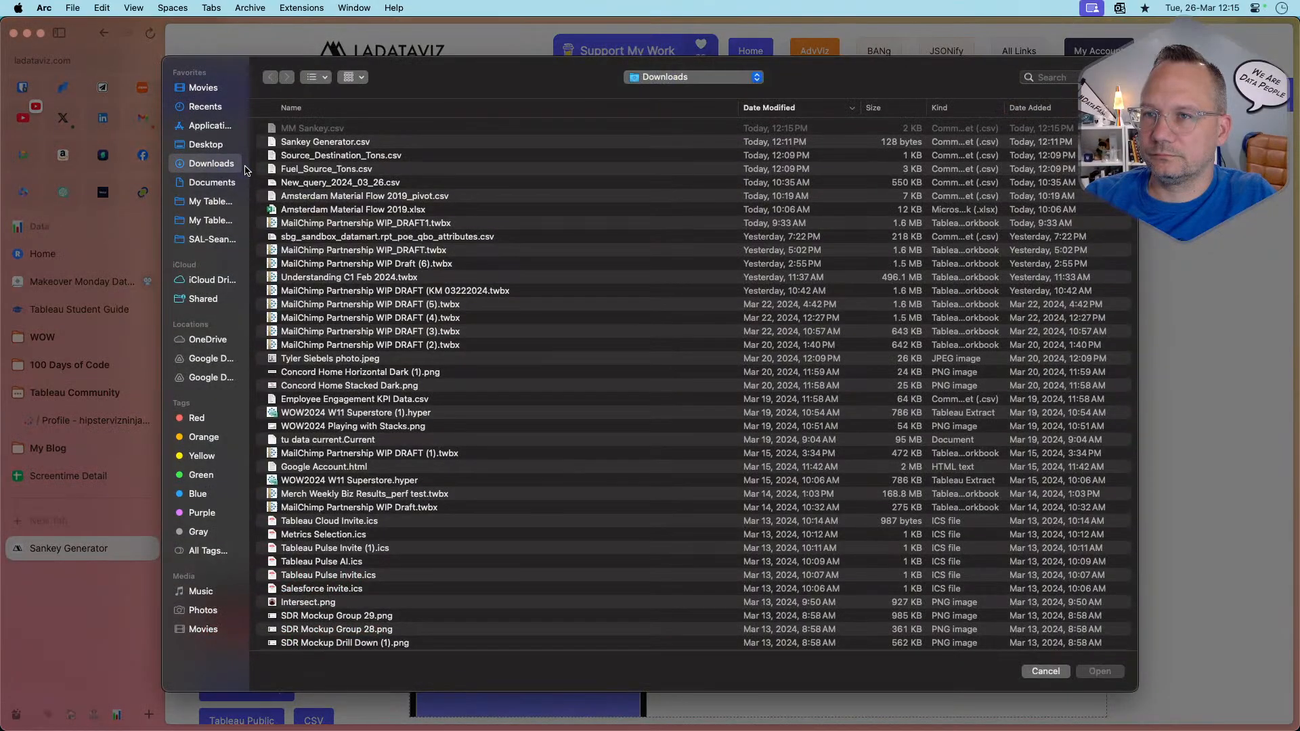
pyautogui.click(1053, 673)
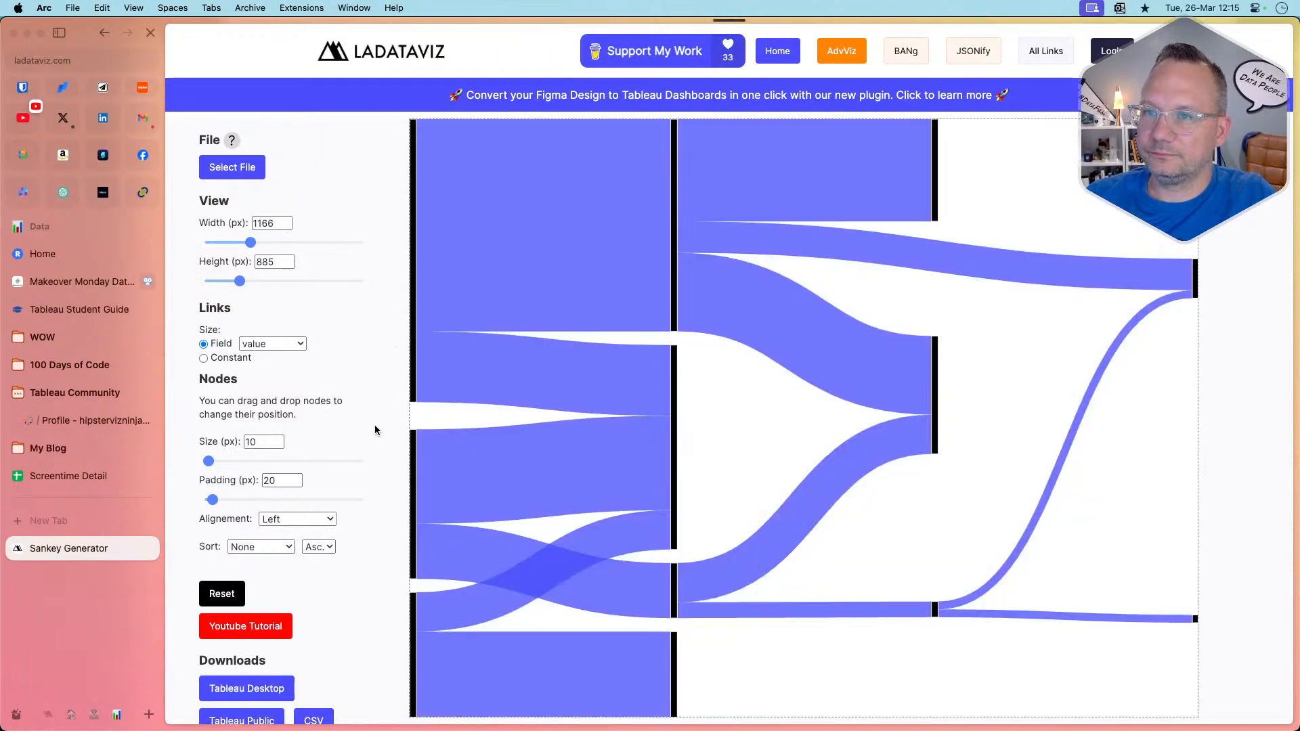
pyautogui.click(248, 171)
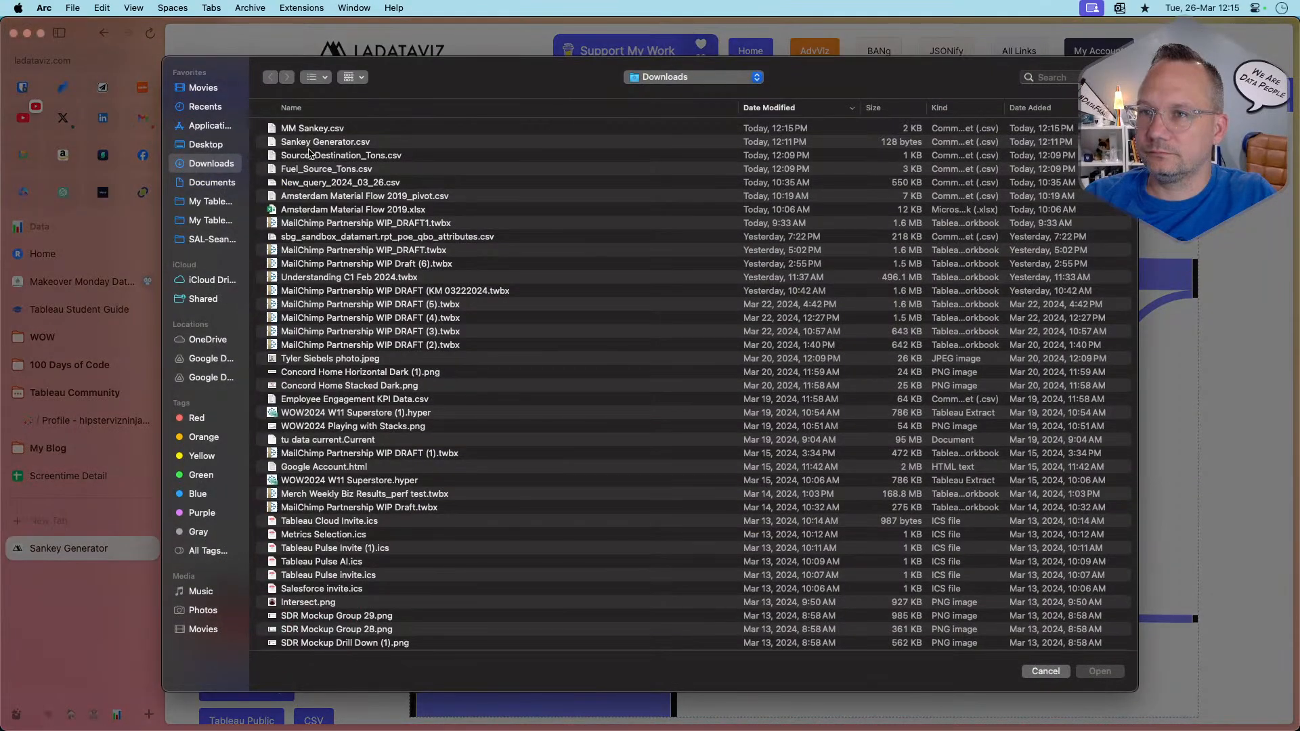
pyautogui.doubleClick(339, 129)
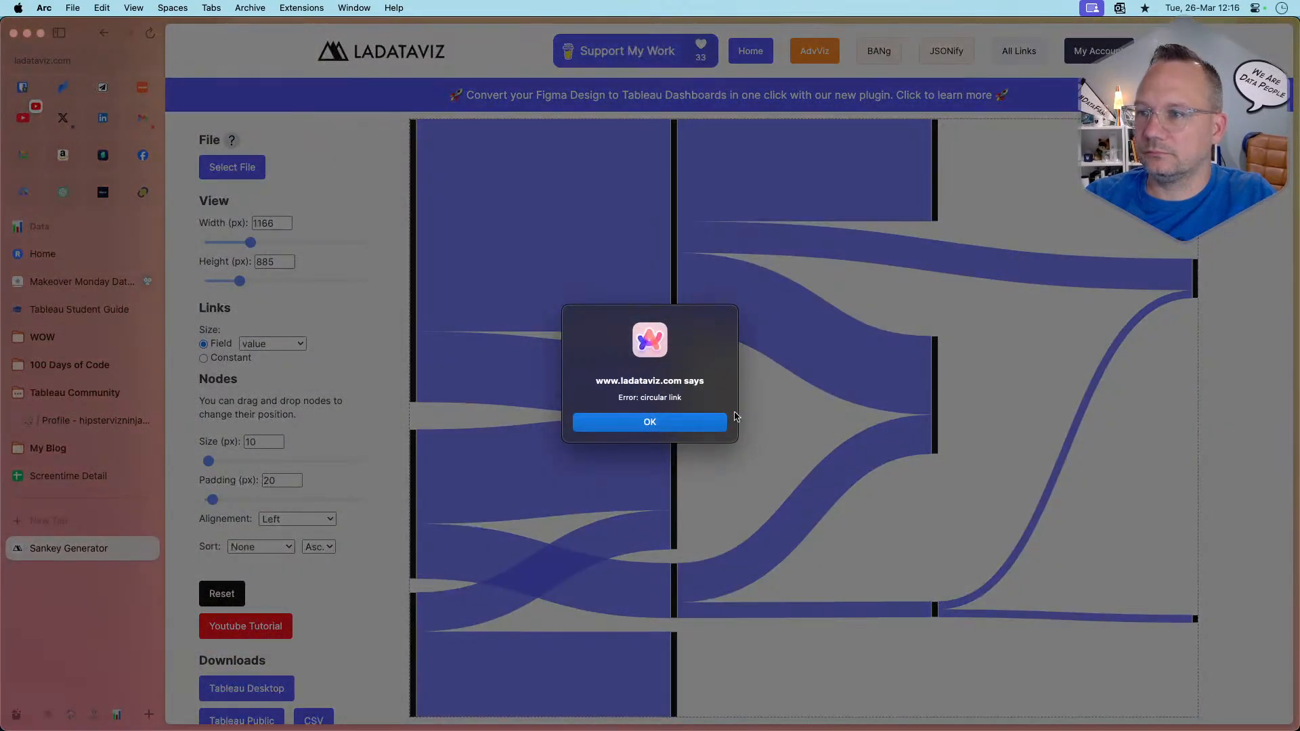
pyautogui.click(651, 423)
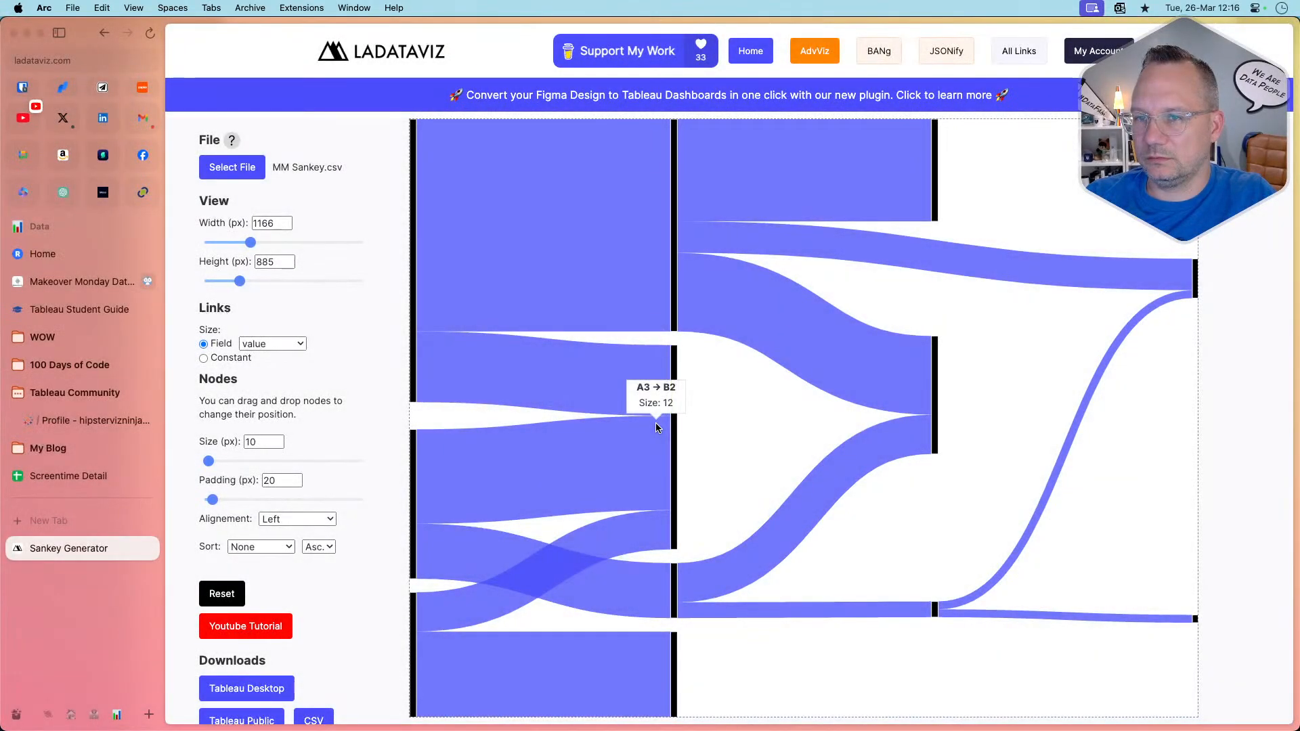
# Review the generator's Excel or CSV format help and compare it with the Sankey Generator example in Excel
pyautogui.press('super+Tab')
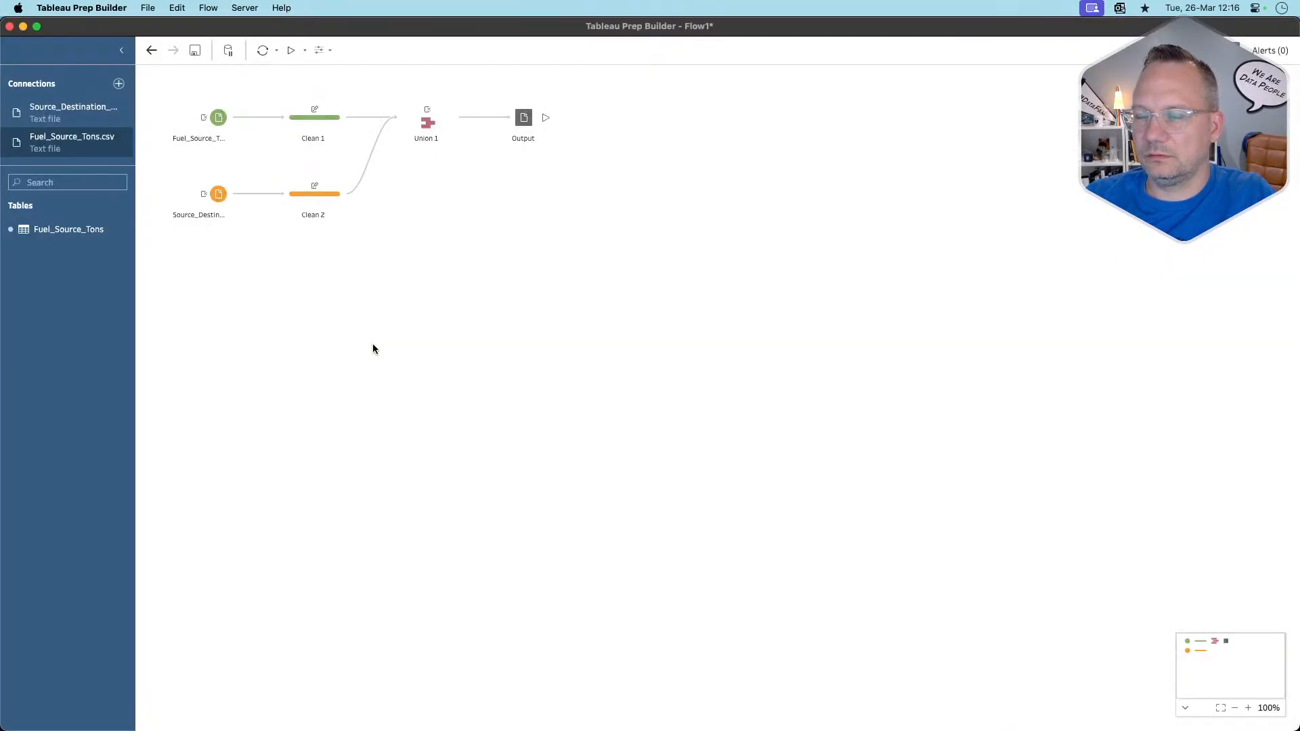
pyautogui.press('super+Tab')
pyautogui.moveTo(233, 141)
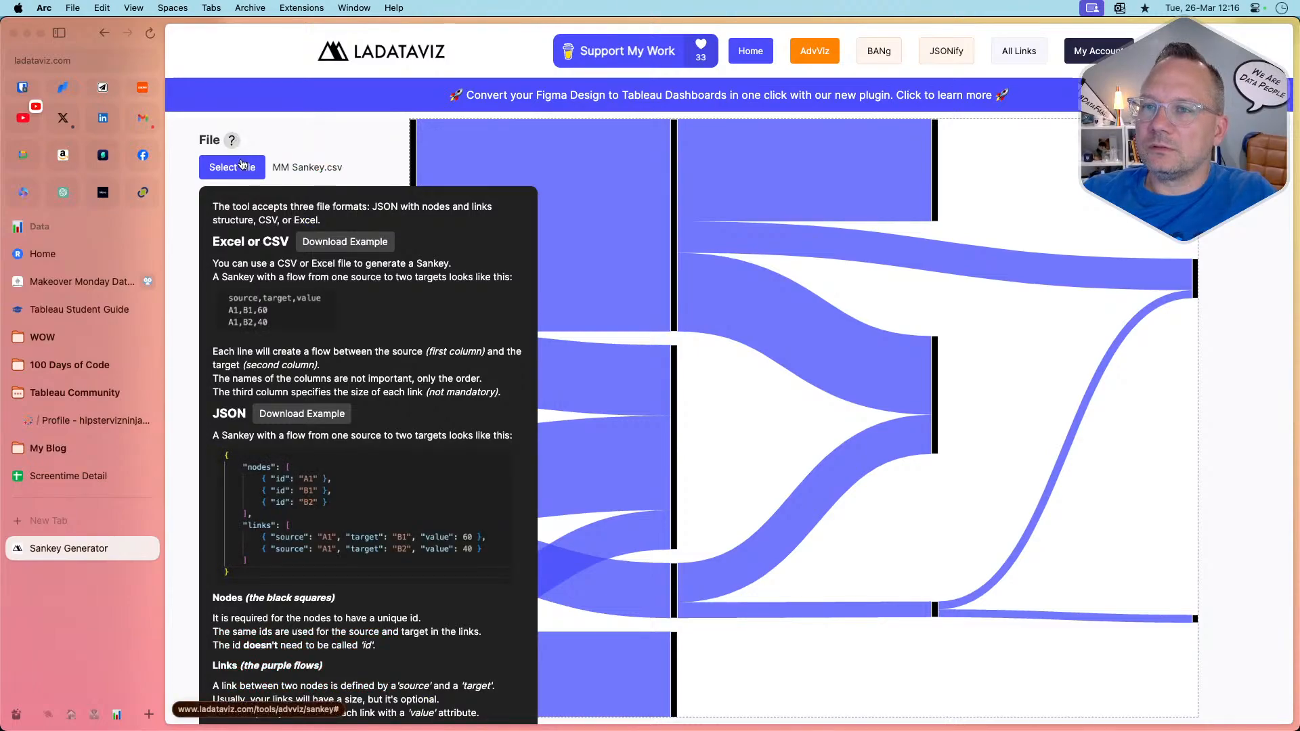
pyautogui.press('super+Tab')
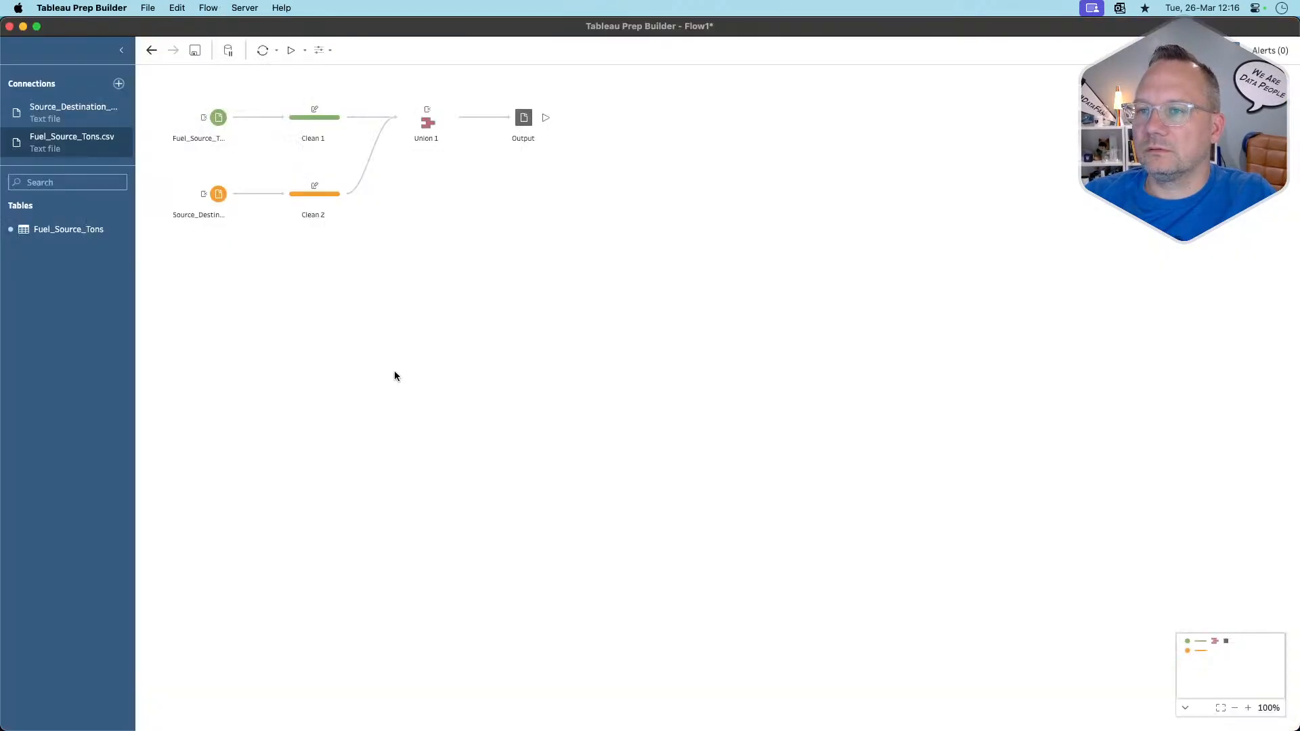
pyautogui.press('super+Tab')
pyautogui.press('super+Tab')
pyautogui.press('Tab')
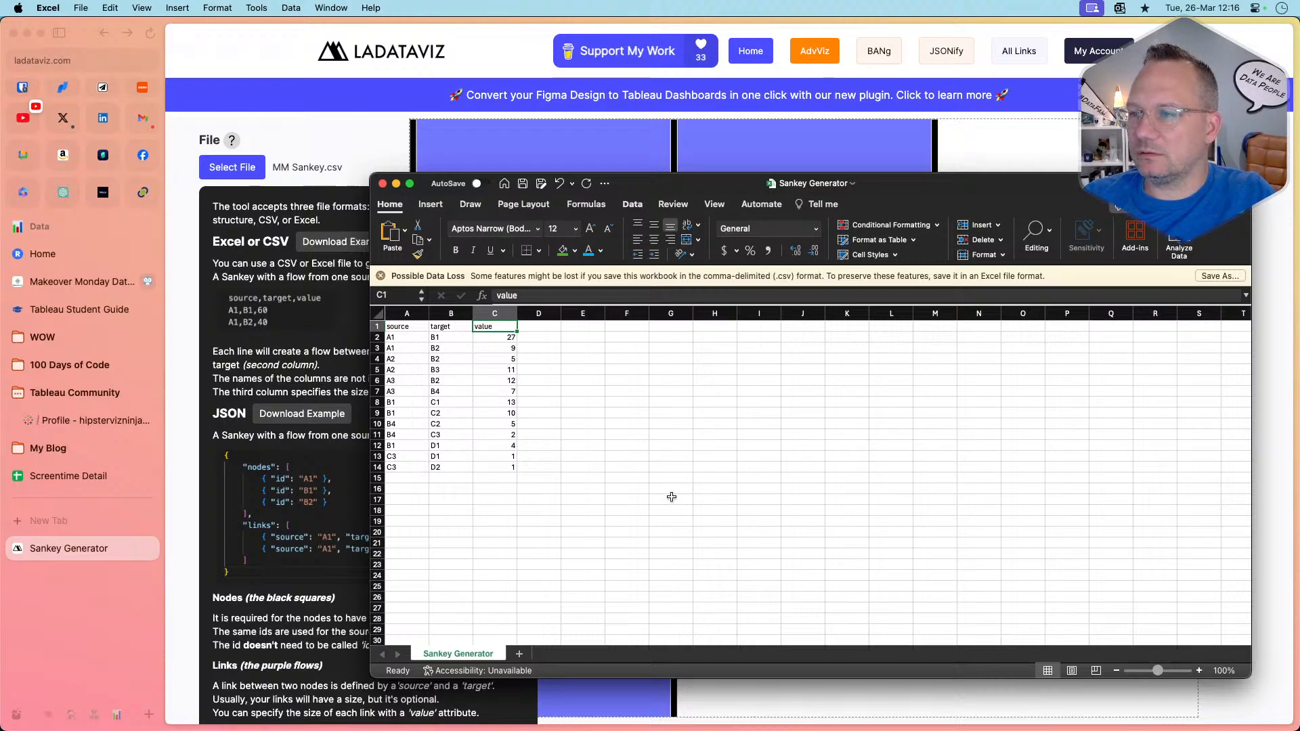
# Open Fuel_Source_Tons in Excel and rename the Fuel Type header as source and the Source header as target
pyautogui.press('super+Tab')
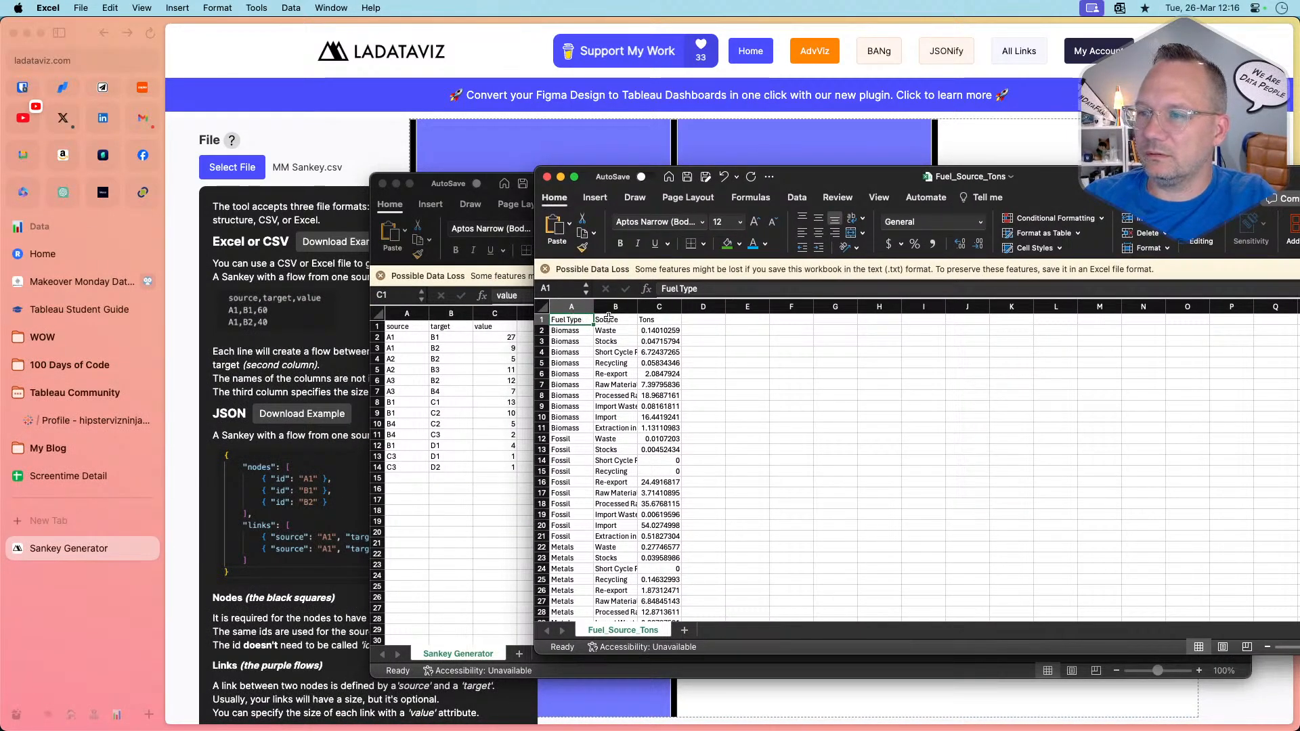
pyautogui.write('source')
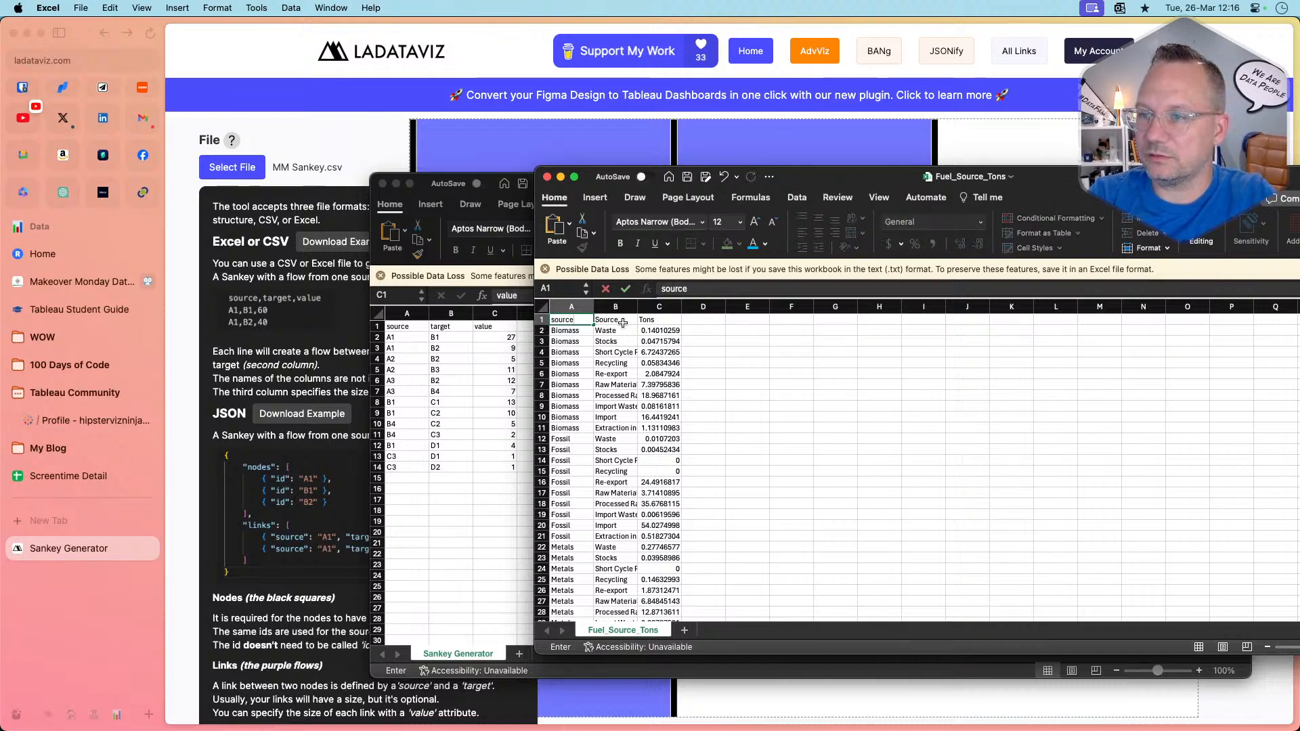
pyautogui.click(622, 323)
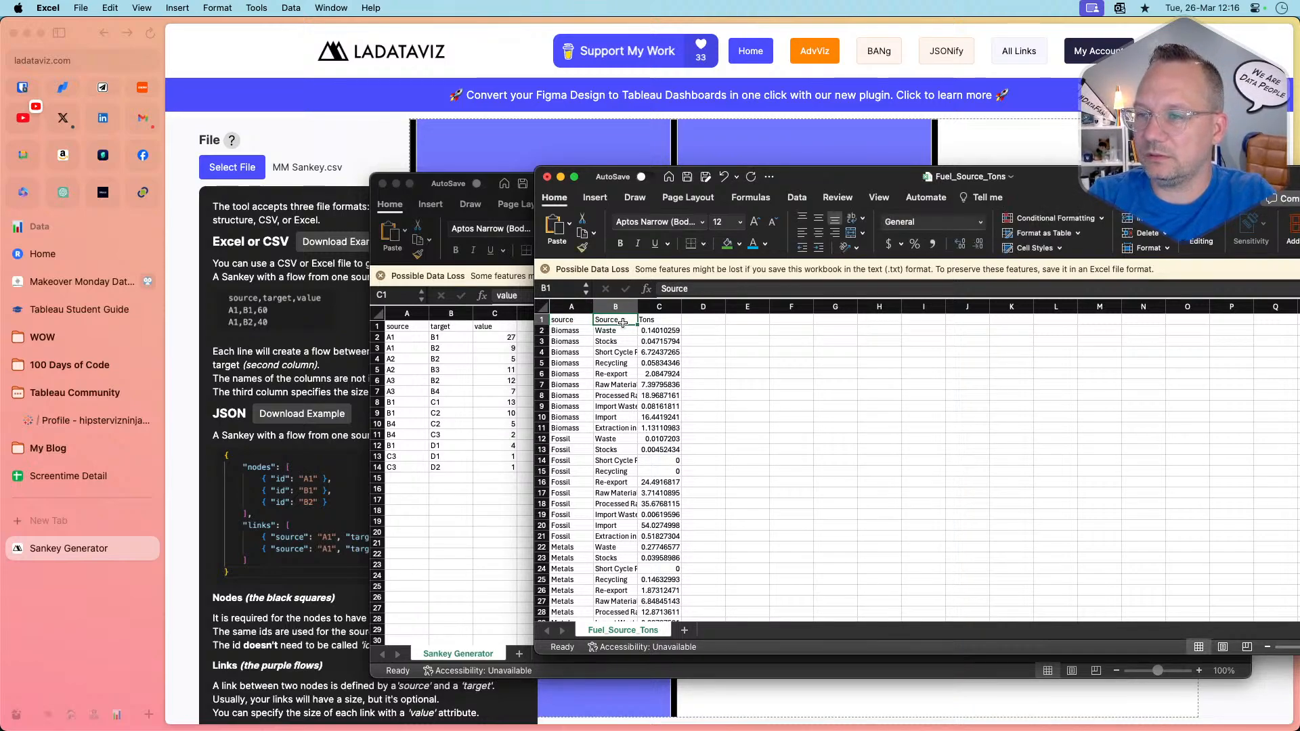
pyautogui.write('target')
pyautogui.press('Return')
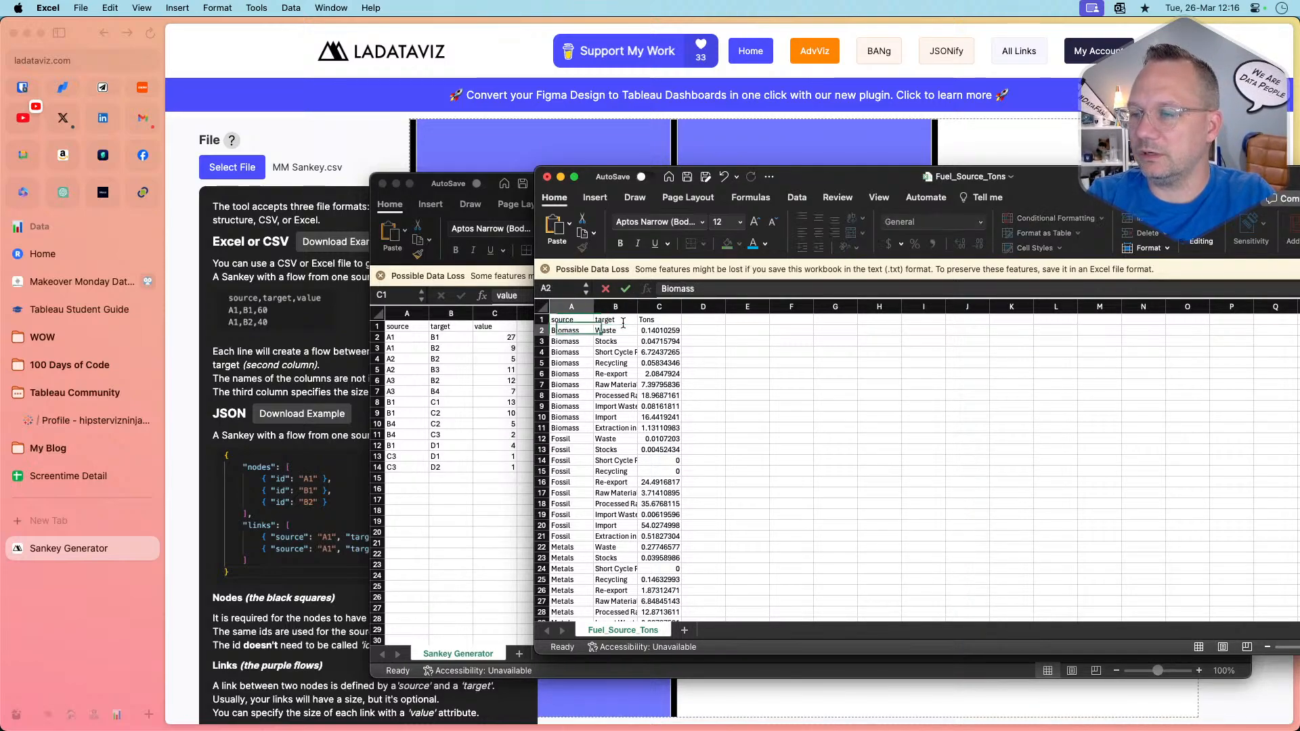
pyautogui.click(759, 383)
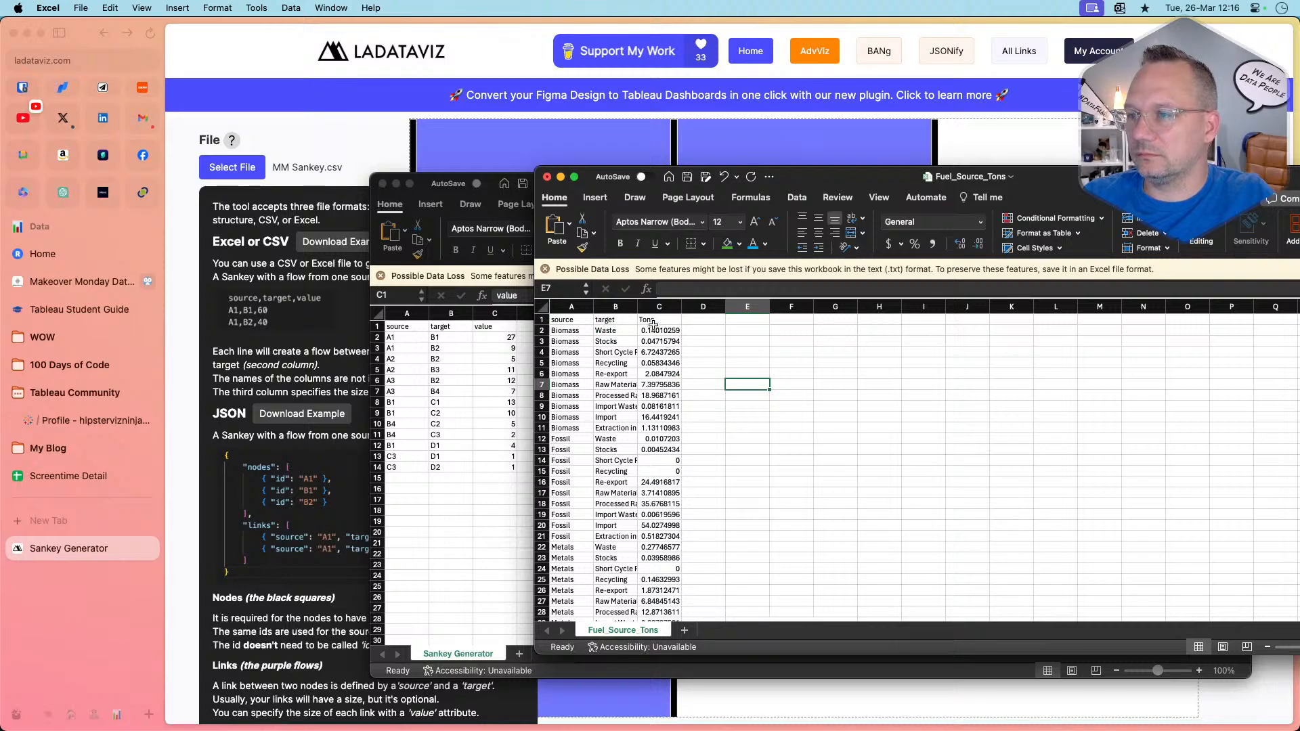
# Open Source_Destination_Tons in Excel alongside the Fuel_Source_Tons sheet
pyautogui.scroll(-10, 621, 438)
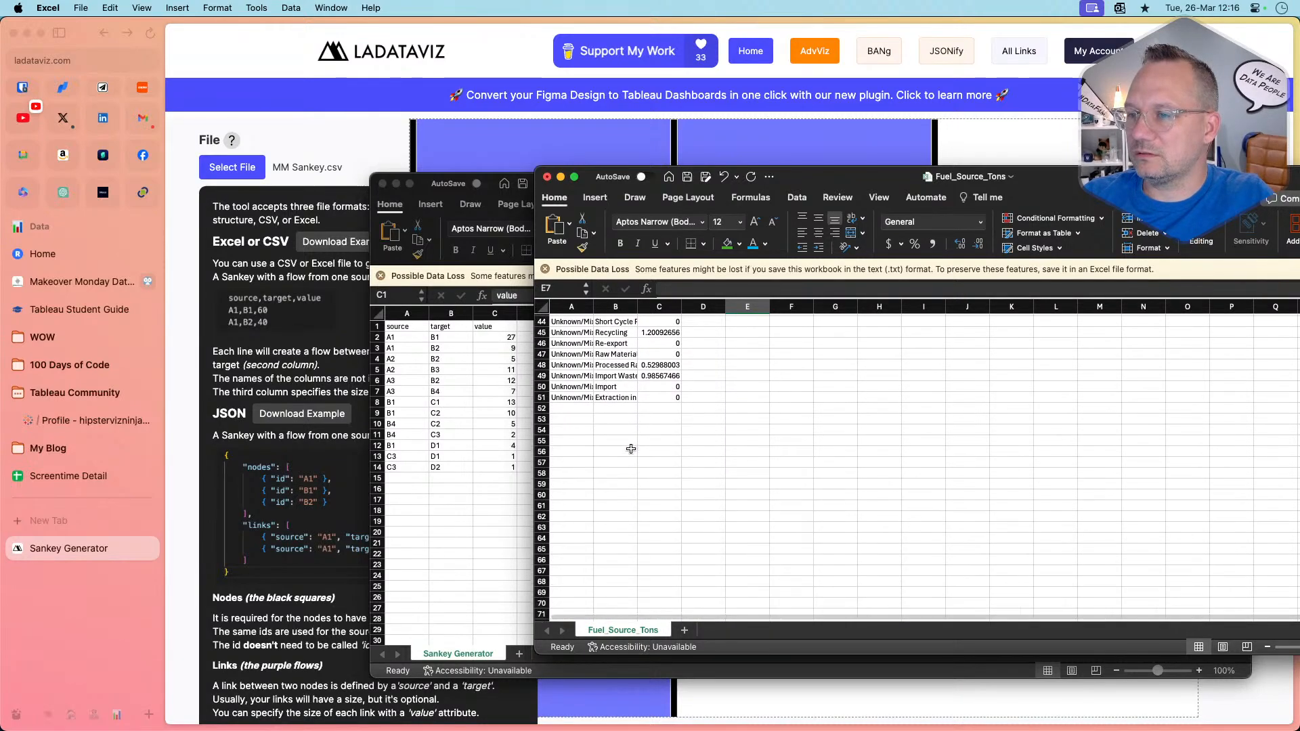
pyautogui.click(670, 426)
pyautogui.press('super+Tab')
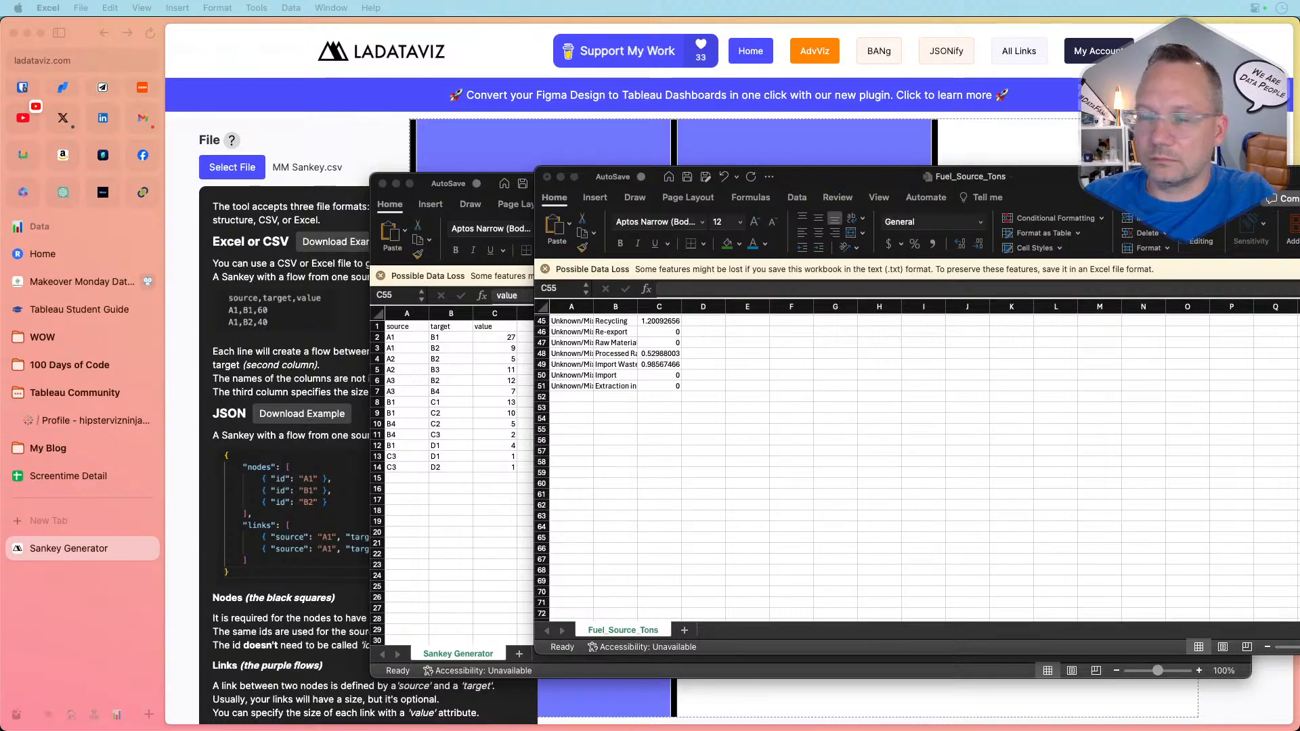
pyautogui.moveTo(1, 304); pyautogui.dragTo(1238, 185)
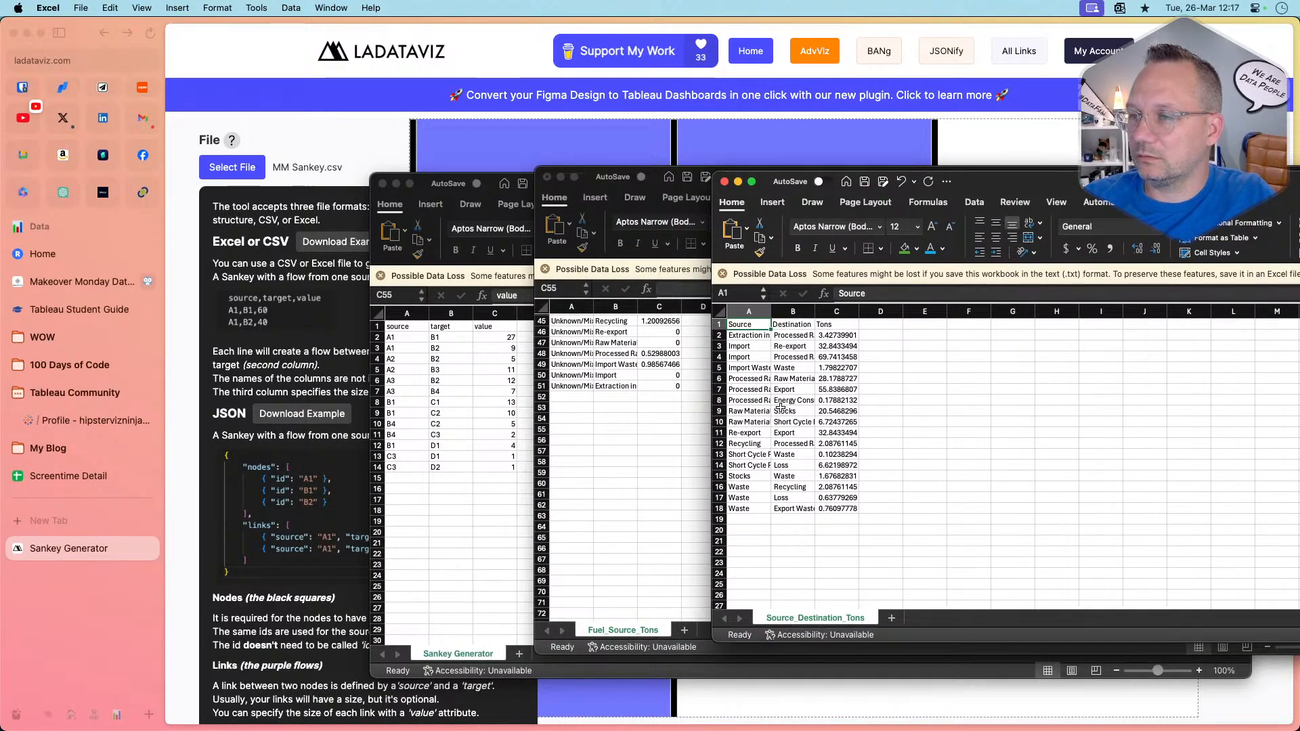
pyautogui.scroll(15, 635, 404)
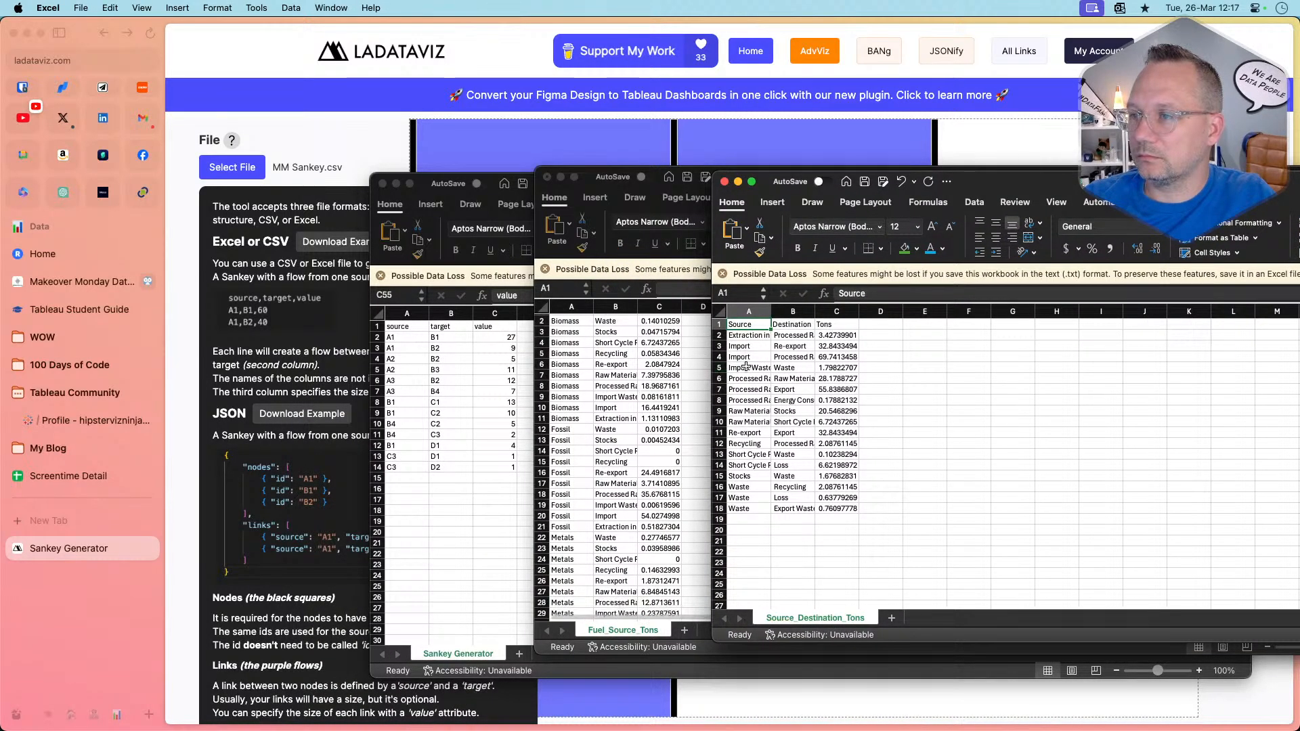
# Copy data rows A2:C18 of Source_Destination_Tons into Fuel_Source_Tons starting at A52 and check the combined rows
pyautogui.moveTo(748, 335); pyautogui.dragTo(835, 508)
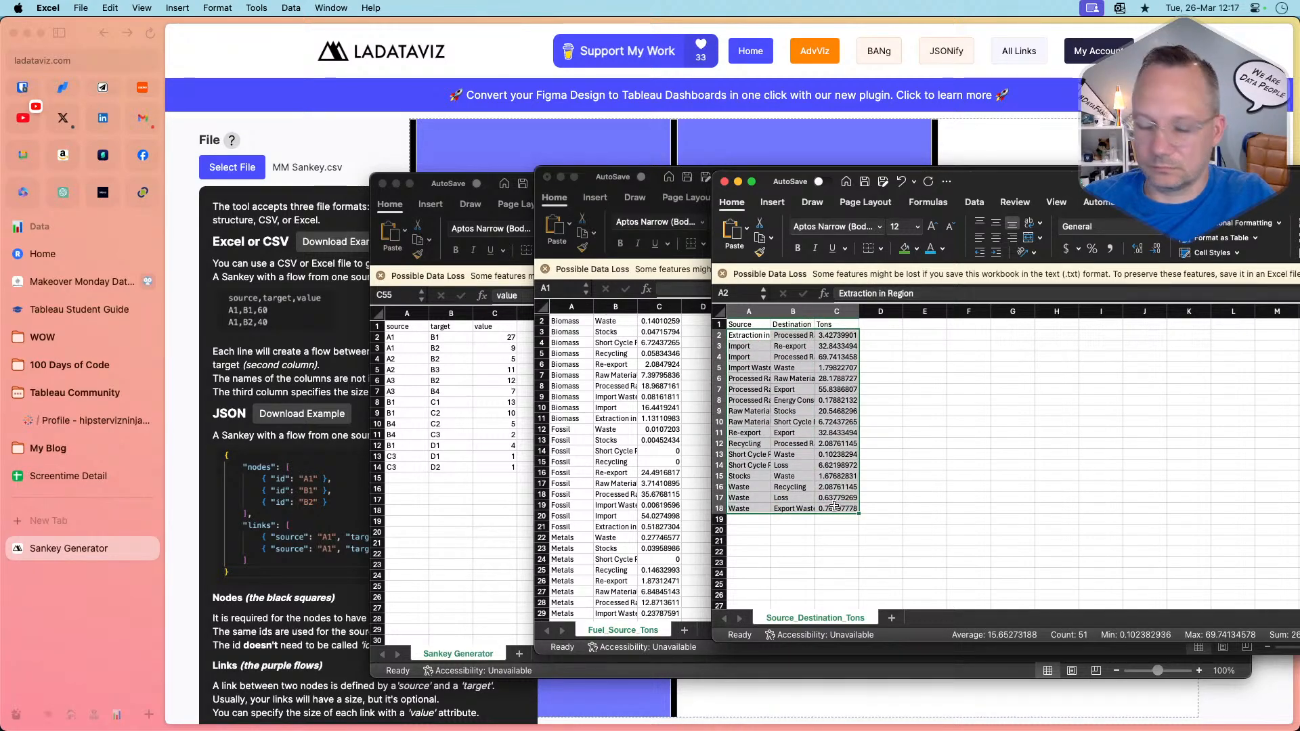
pyautogui.press('super+c')
pyautogui.scroll(-10, 614, 530)
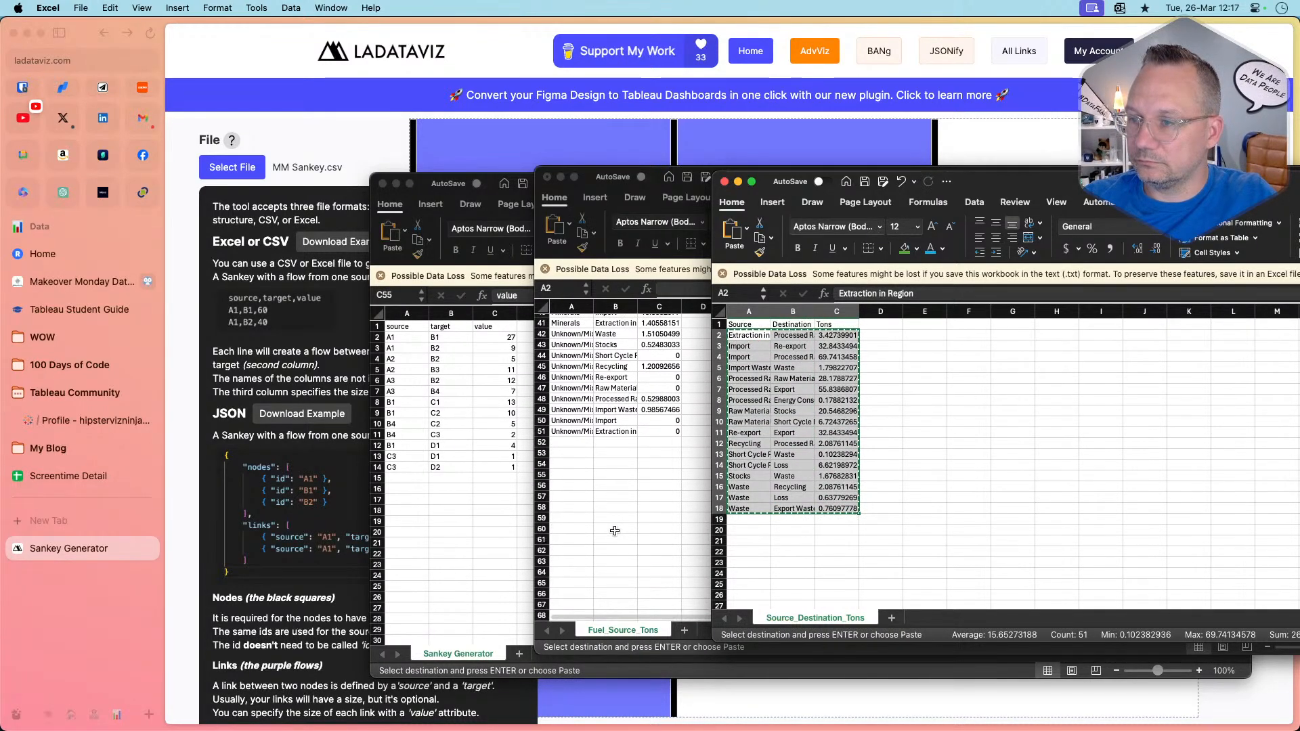
pyautogui.click(568, 456)
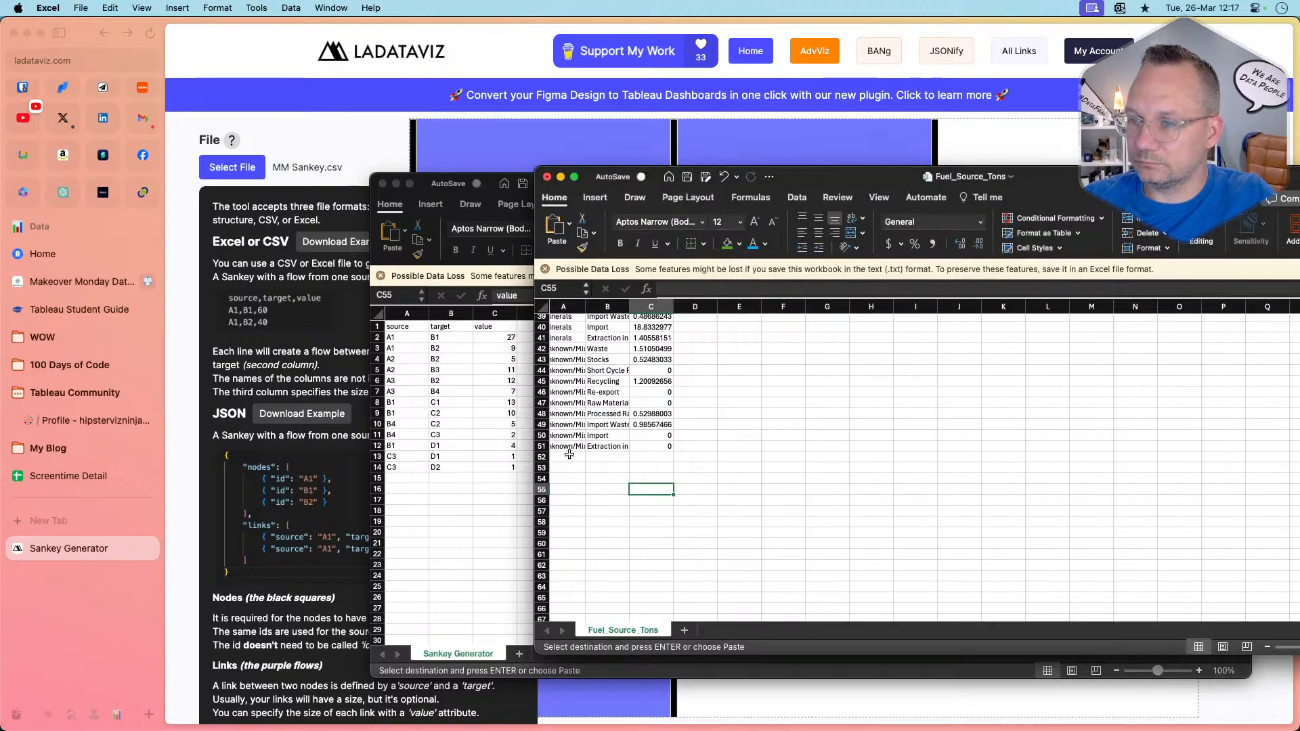
pyautogui.press('super+v')
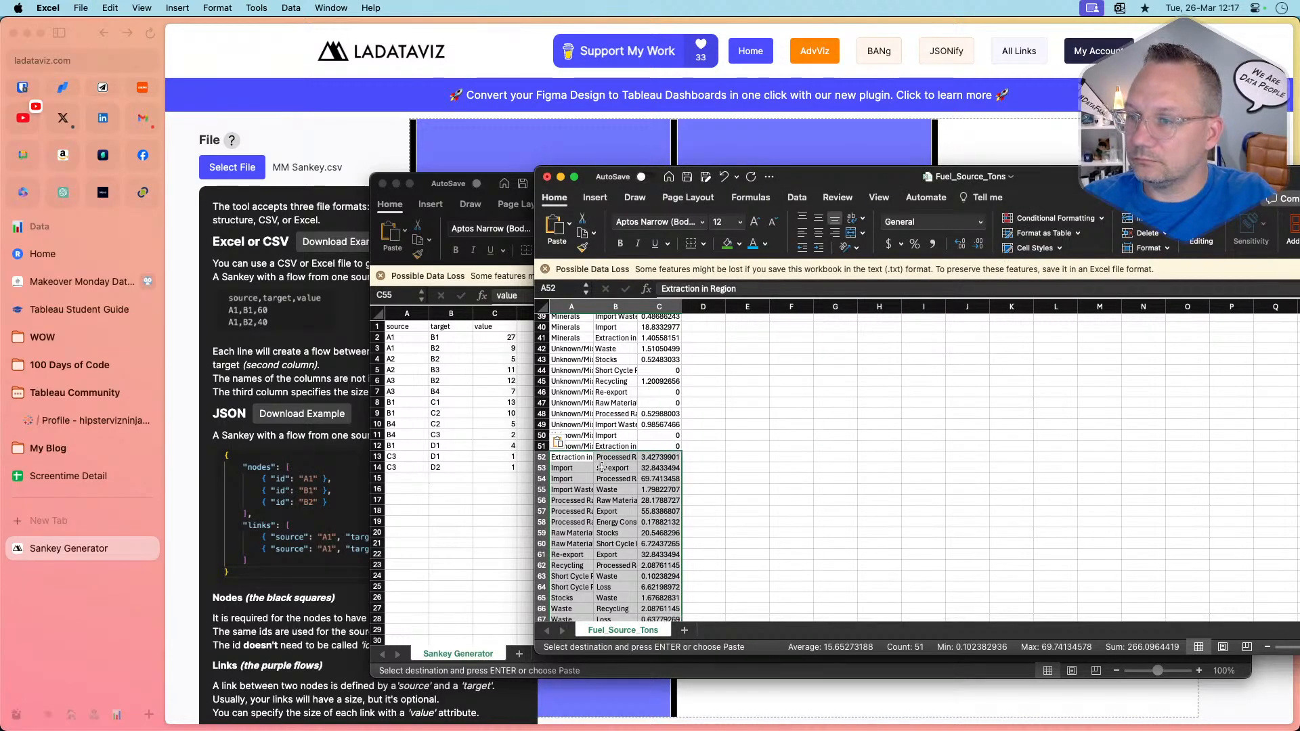
pyautogui.click(618, 476)
pyautogui.scroll(10, 618, 476)
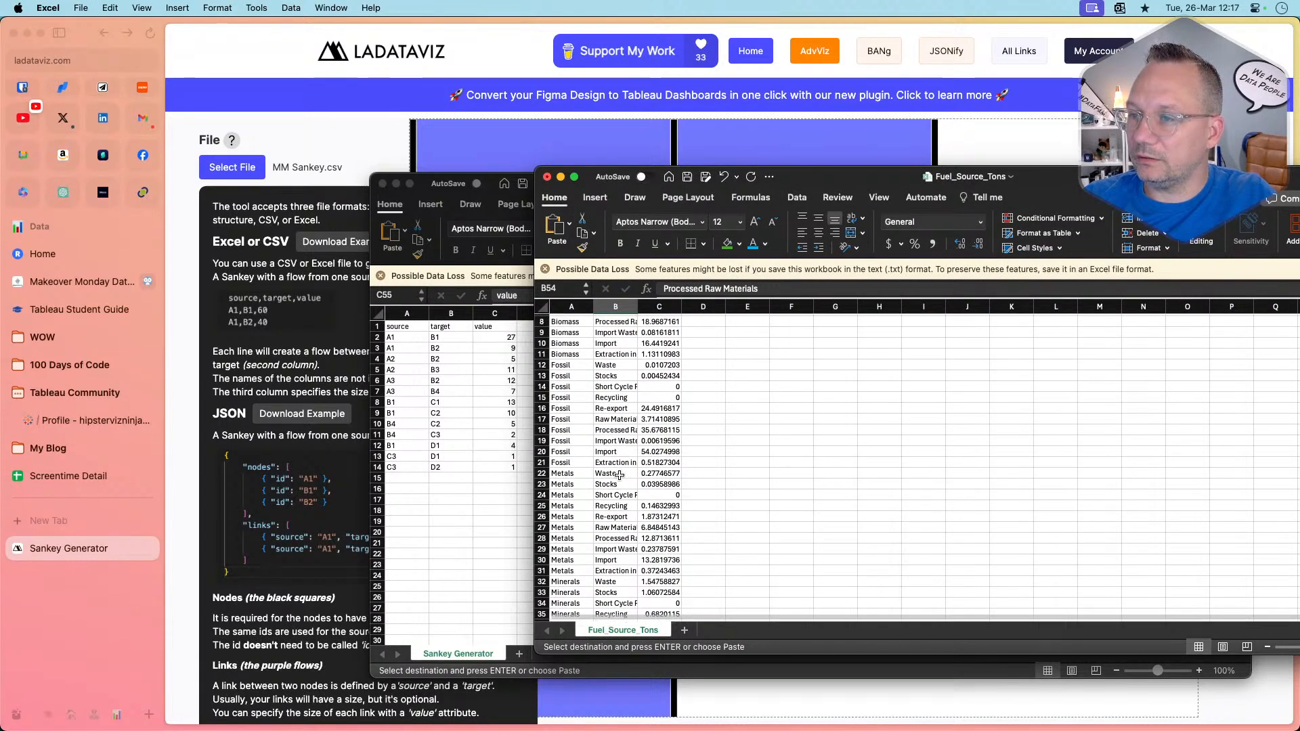
pyautogui.scroll(-9, 618, 476)
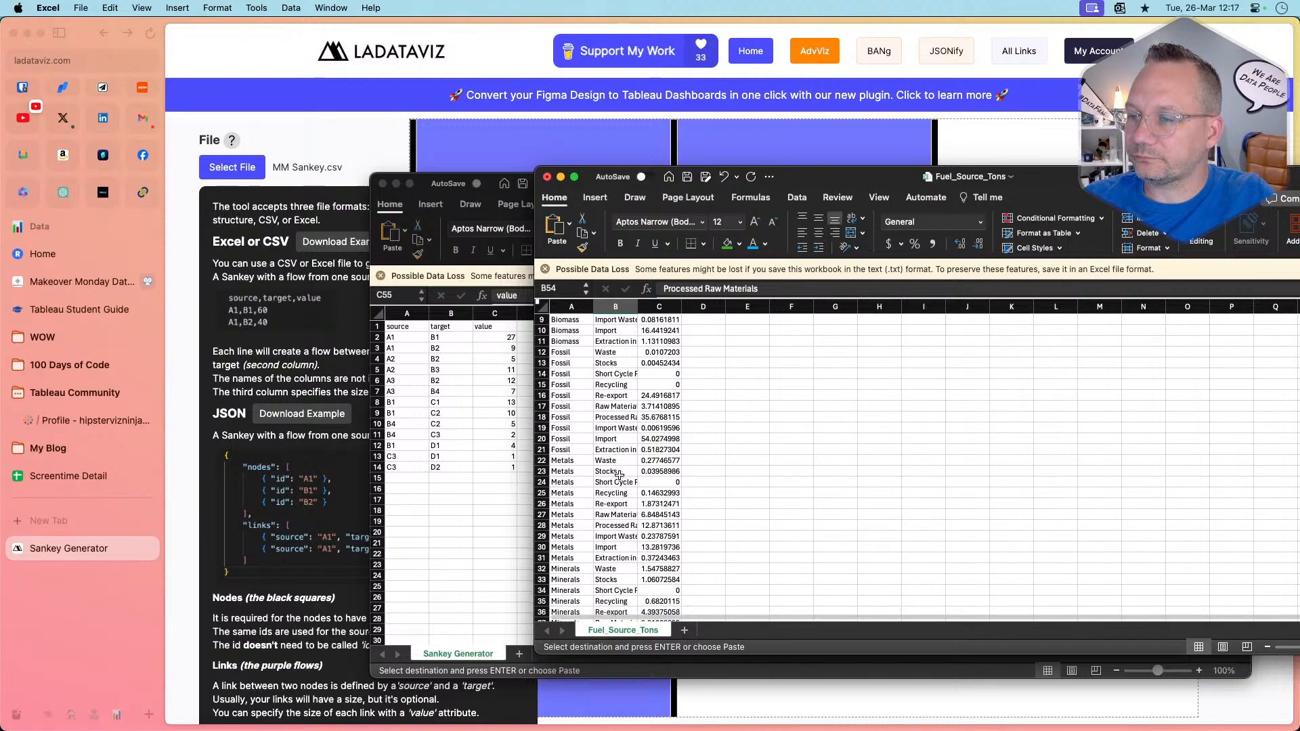
pyautogui.scroll(-1, 618, 476)
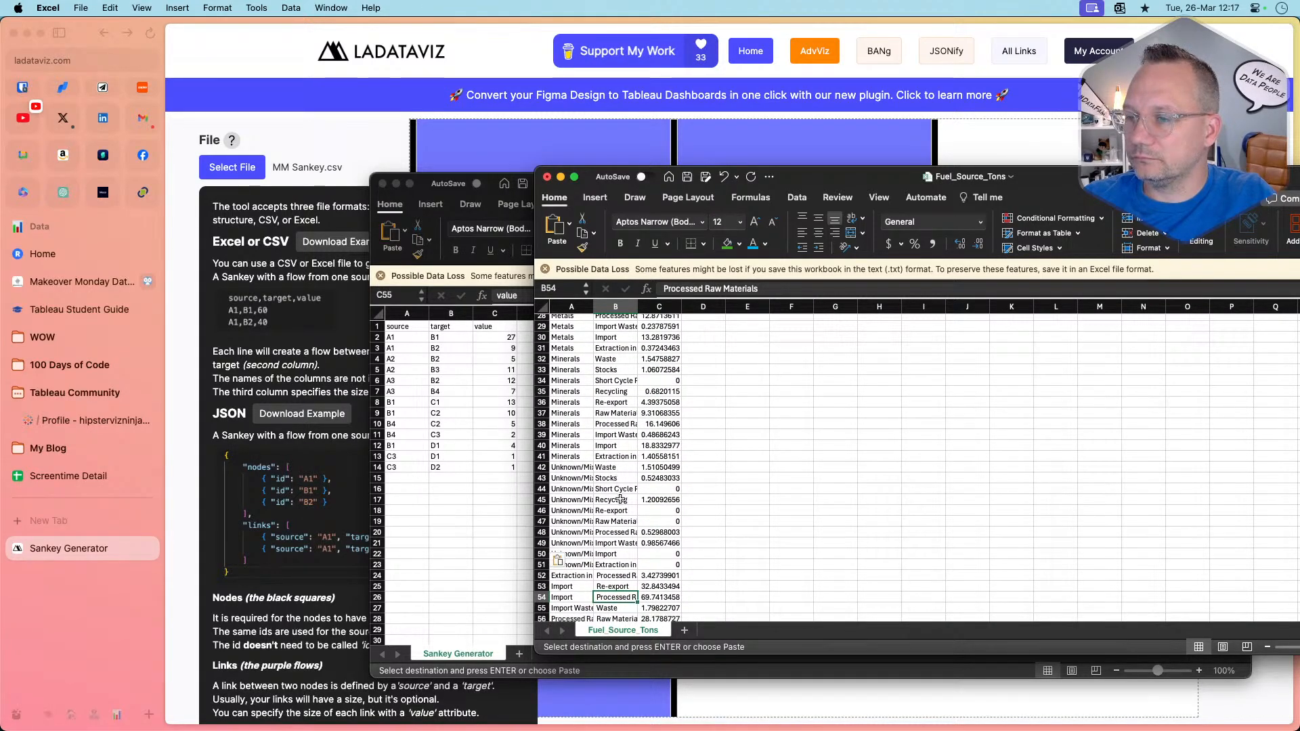
pyautogui.scroll(-3, 612, 543)
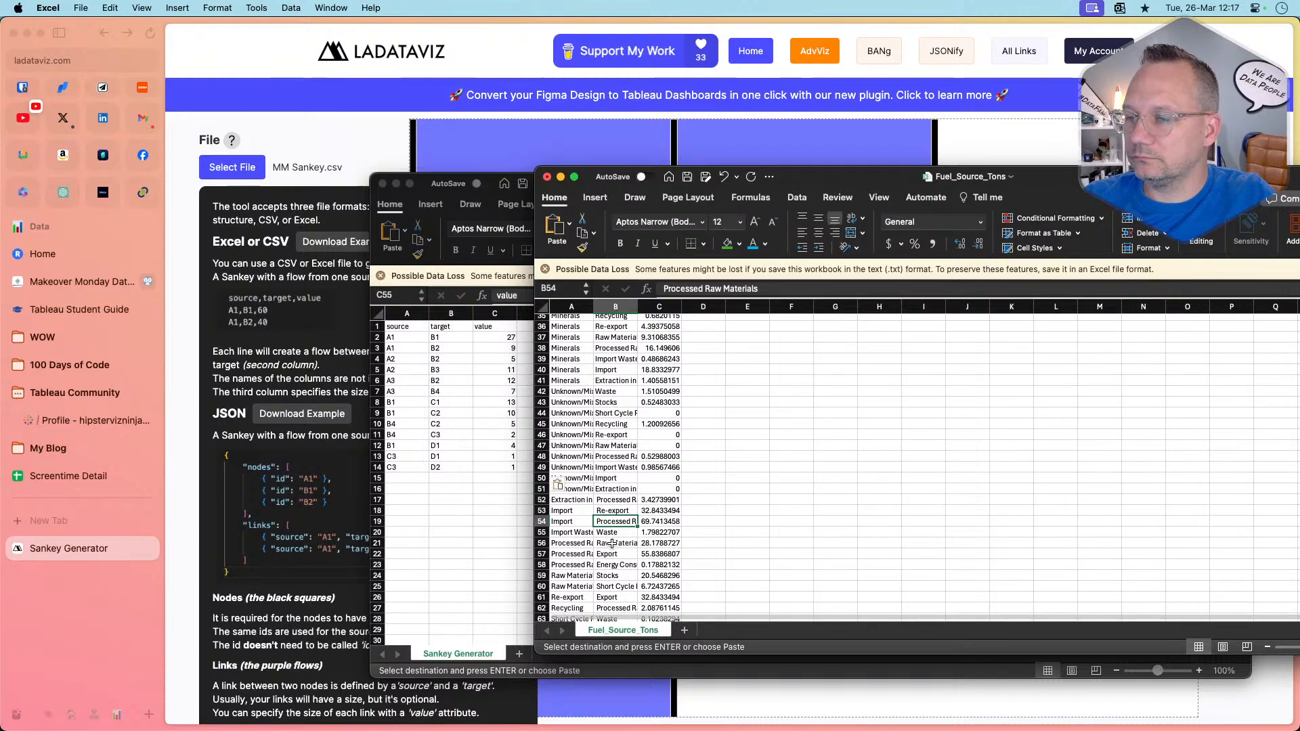
pyautogui.click(731, 523)
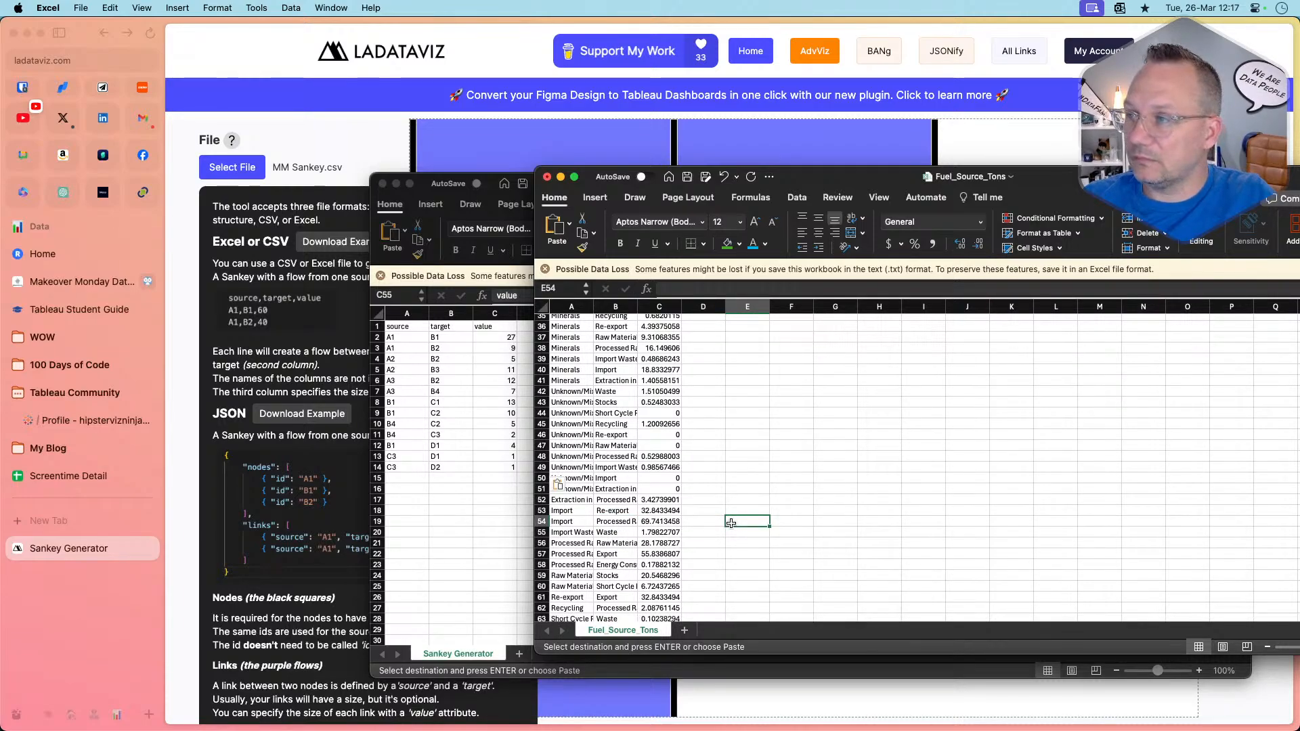
# Try to save the combined sheet over MM Sankey in the local Downloads folder using the UTF-16 Unicode Text format
pyautogui.press('super+shift+s')
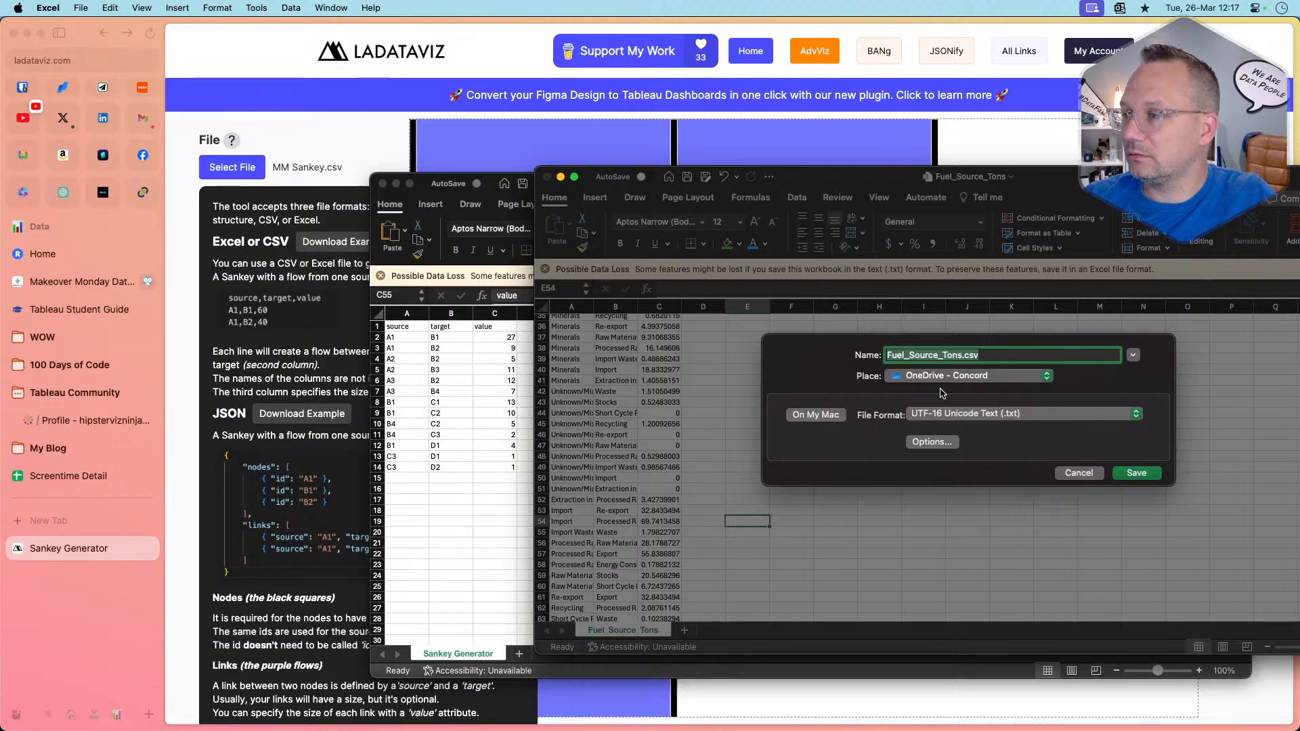
pyautogui.click(1133, 356)
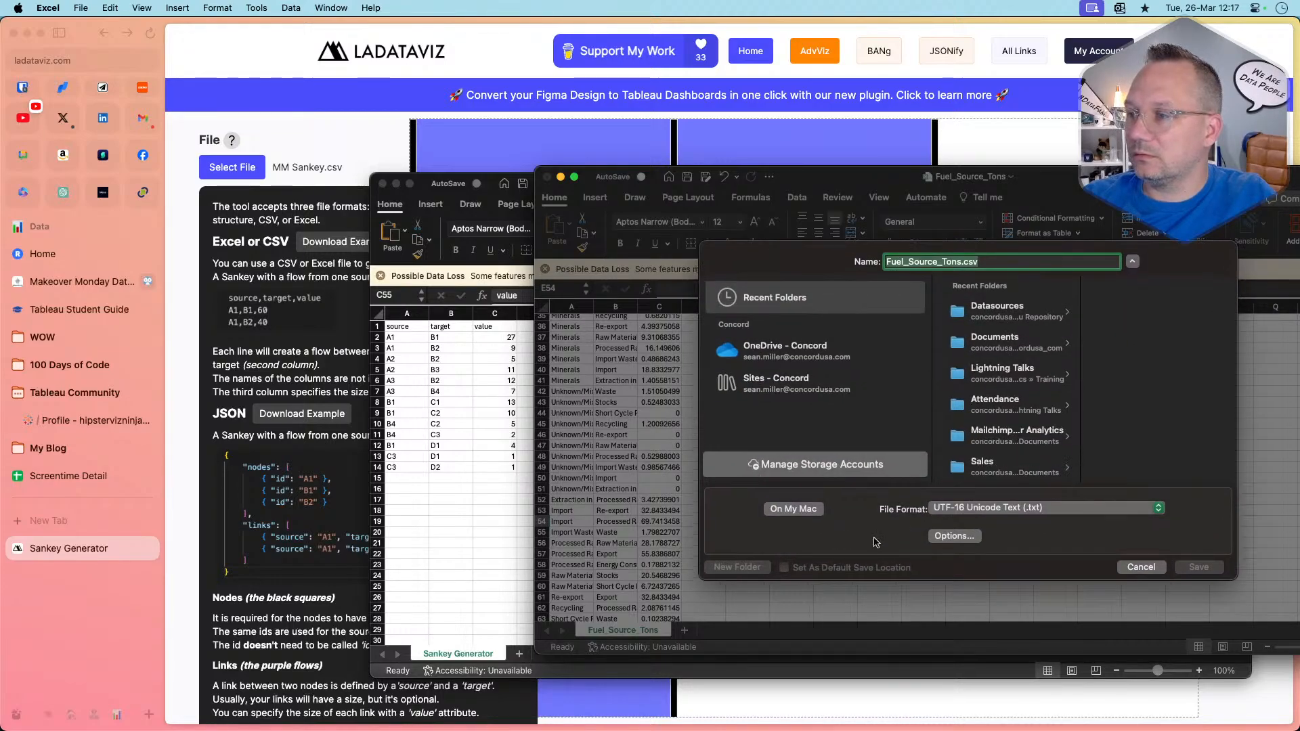
pyautogui.click(793, 515)
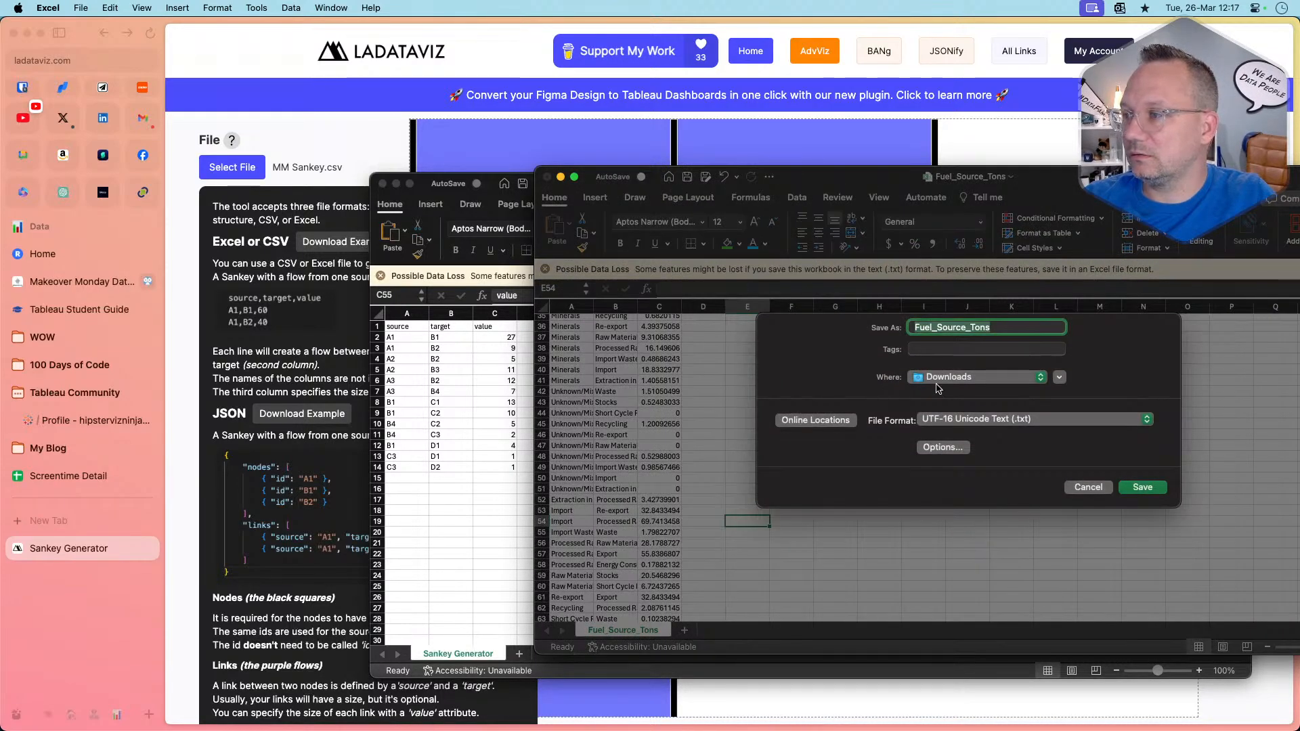
pyautogui.click(1060, 377)
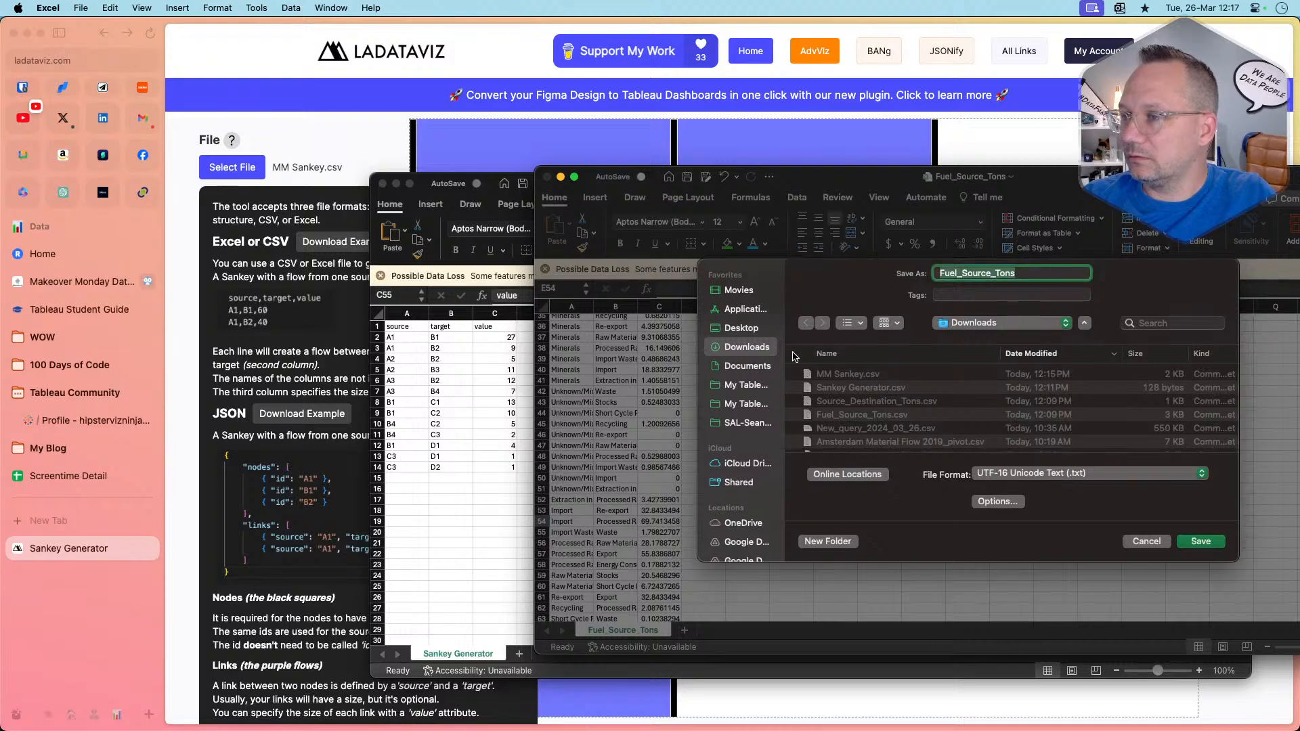
pyautogui.click(866, 376)
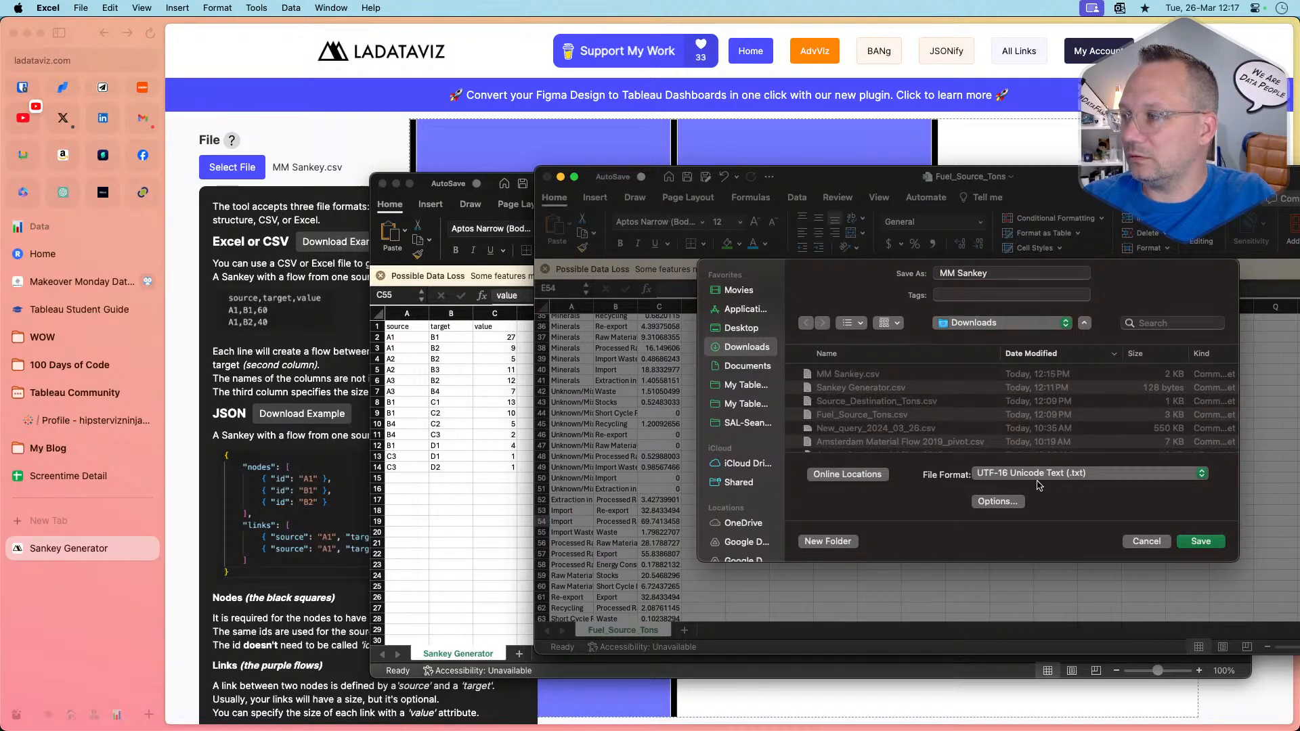
pyautogui.click(1200, 541)
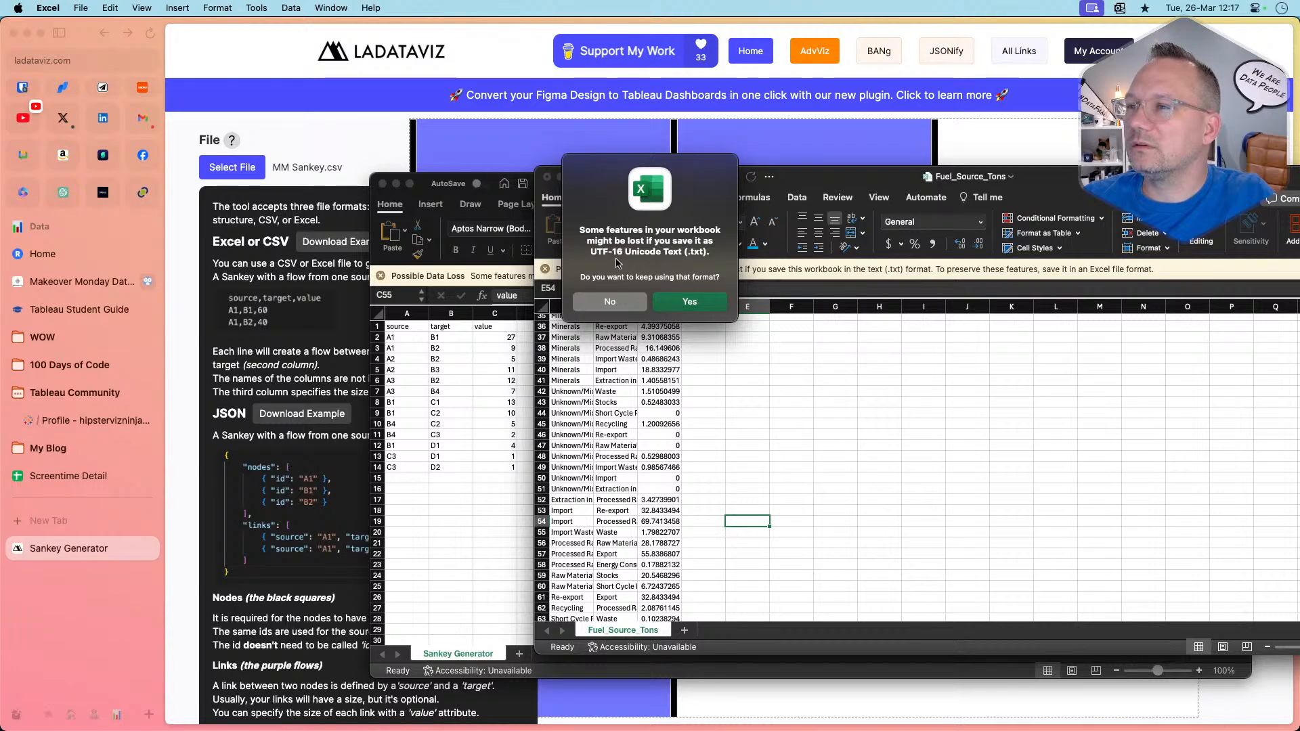
pyautogui.click(610, 302)
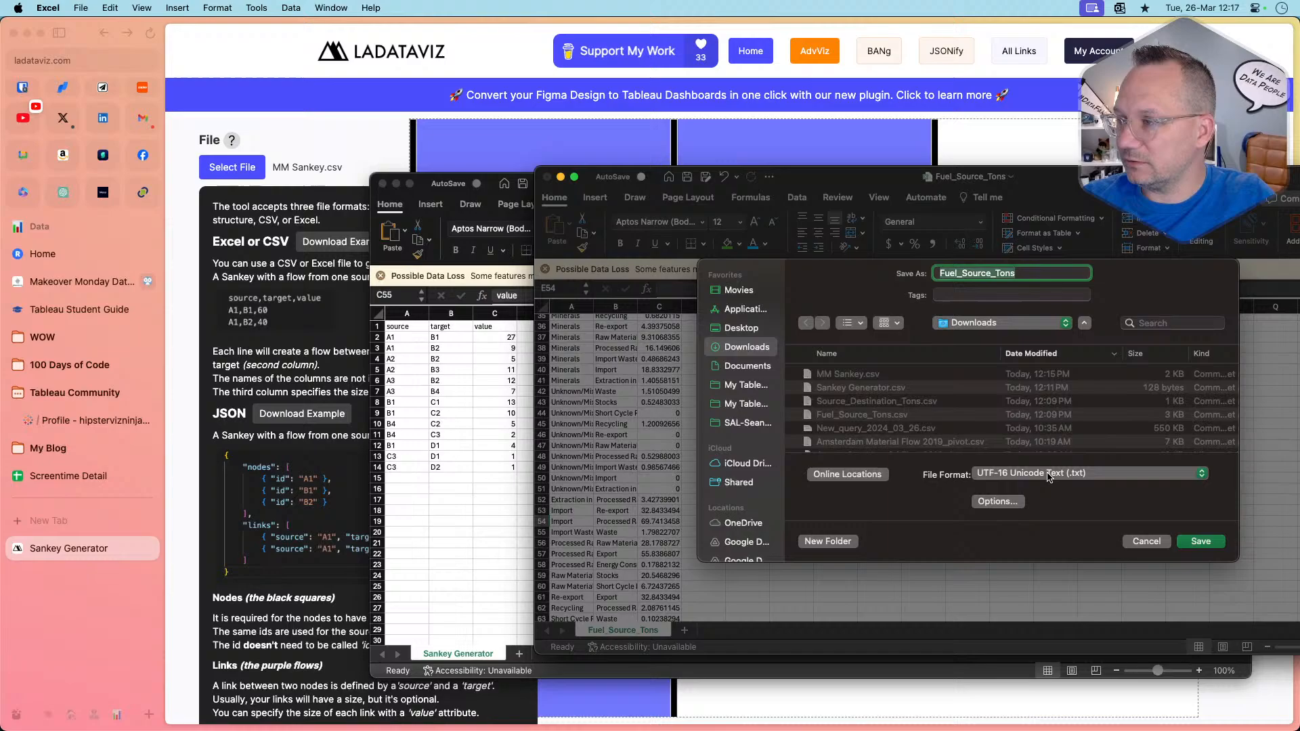
# Save the combined sheet in Downloads as MM Sankey in CSV UTF-8 (Comma delimited) format, replacing the existing file
pyautogui.click(1048, 476)
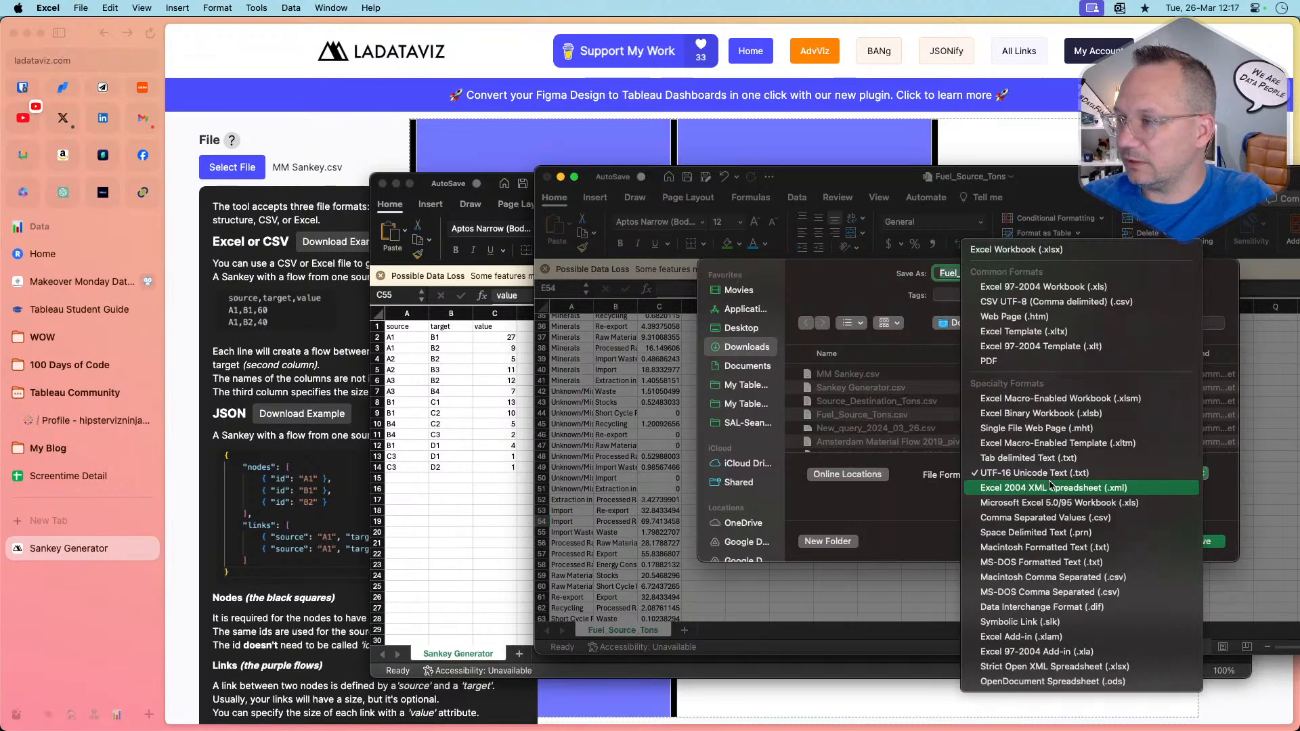
pyautogui.click(1066, 300)
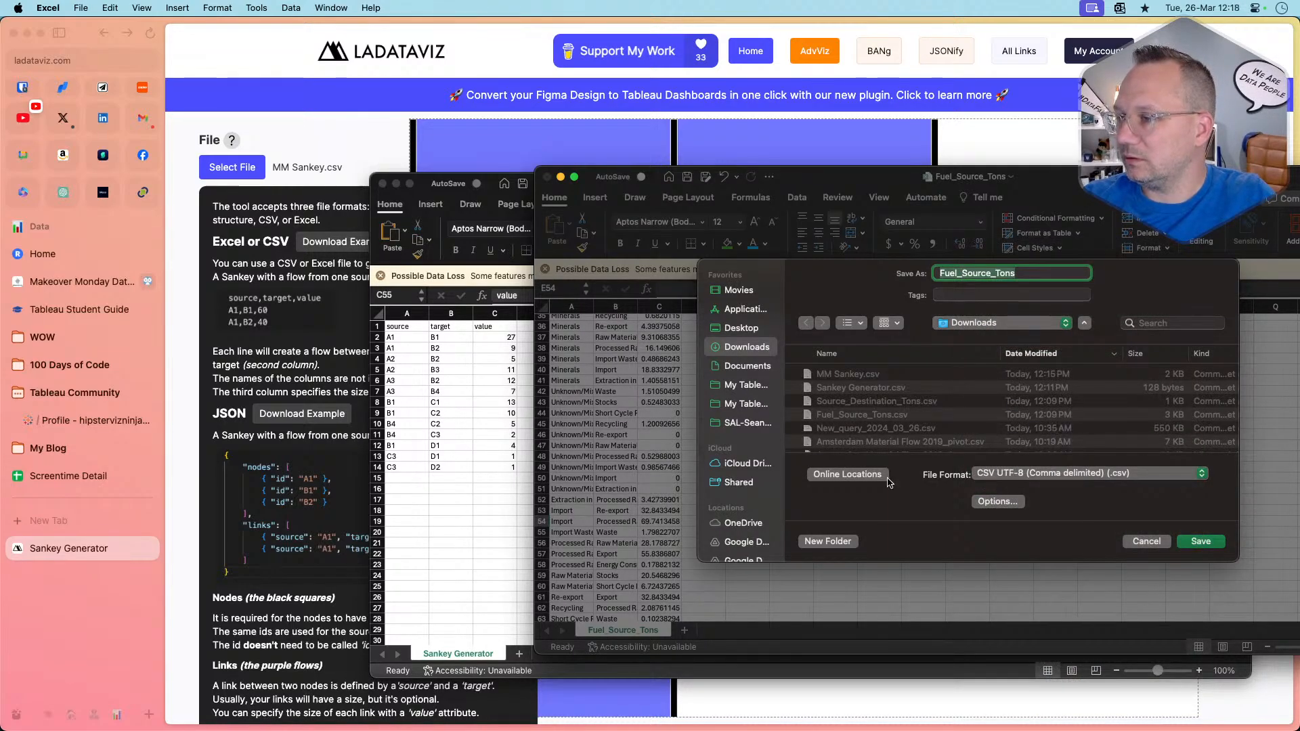
pyautogui.click(832, 375)
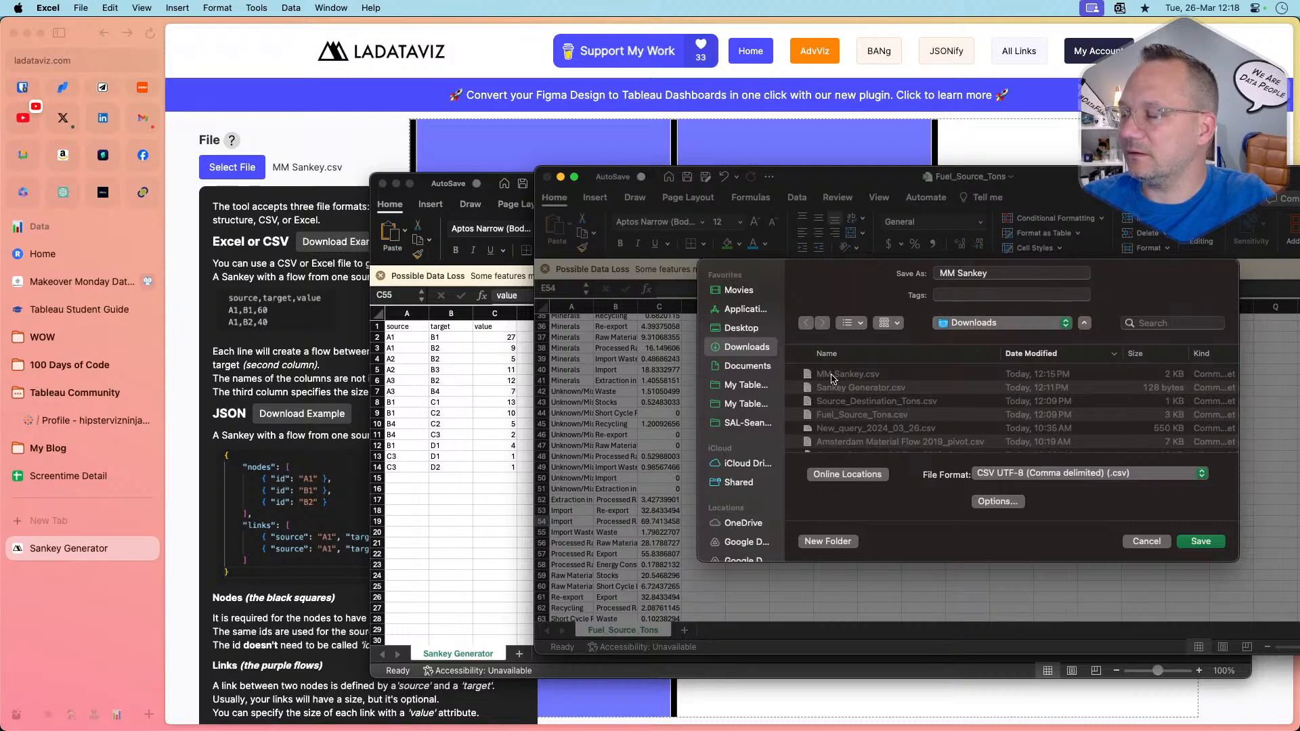
pyautogui.click(1205, 546)
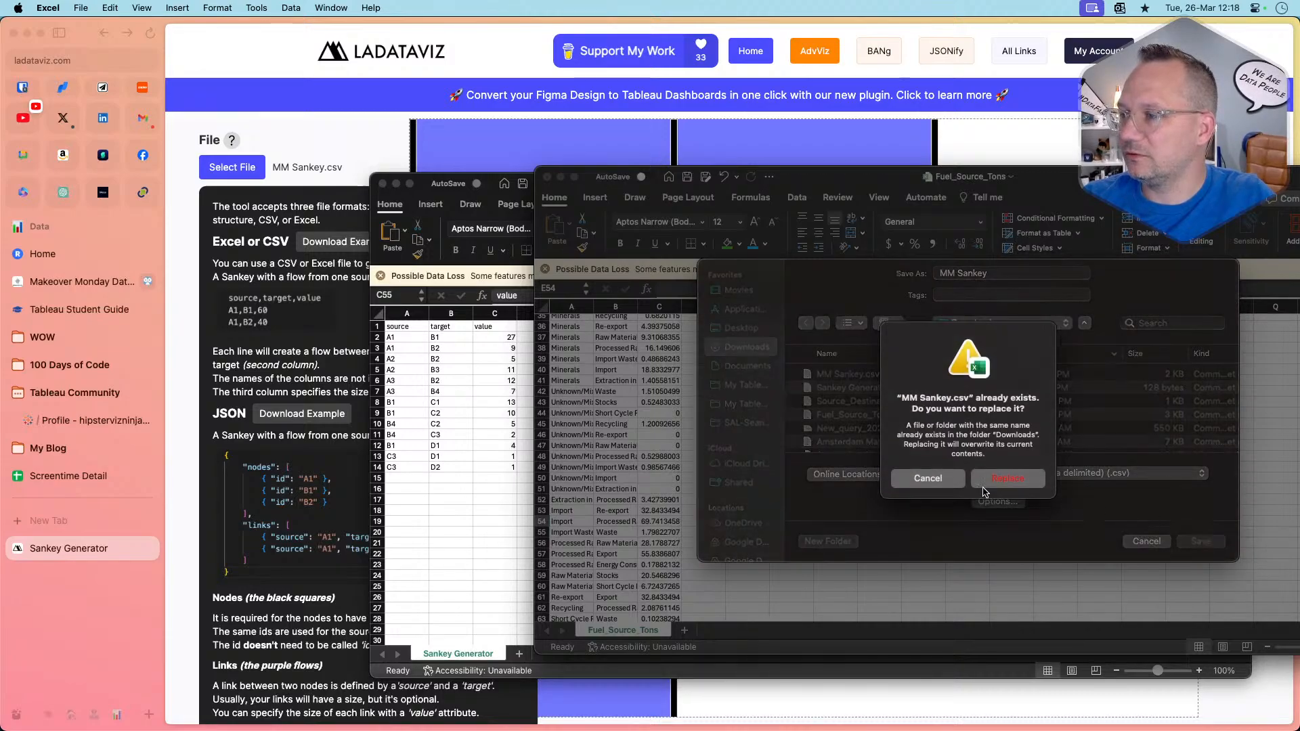
pyautogui.click(982, 480)
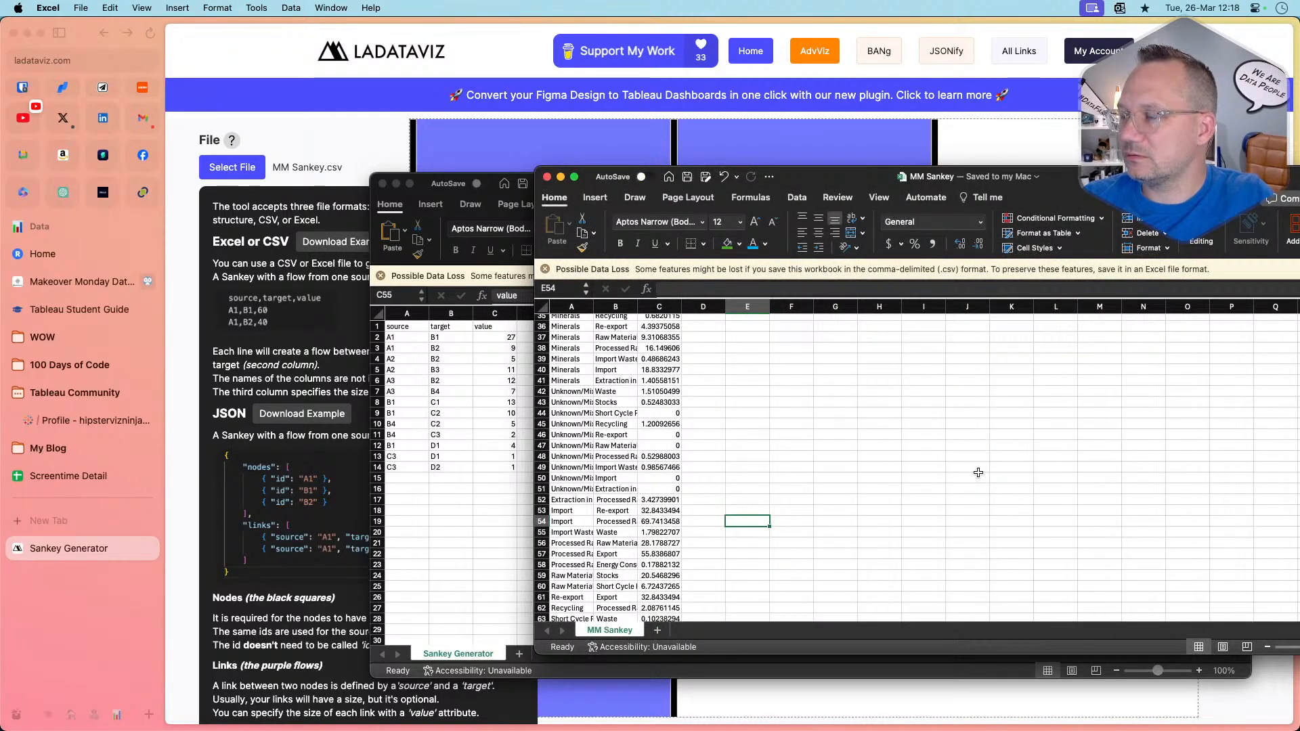
# Switch to the Sankey Generator in the browser, load MM Sankey.csv from Downloads and close the file format help
pyautogui.click(329, 154)
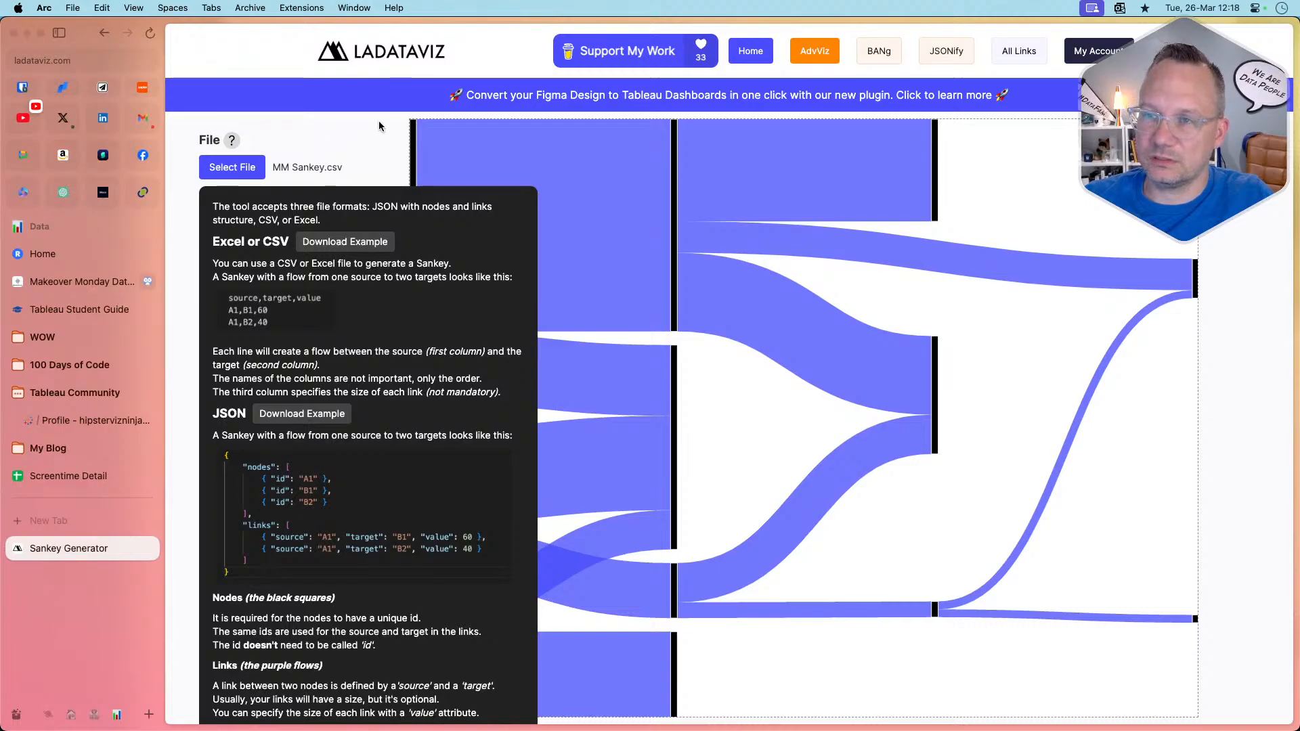
pyautogui.click(233, 167)
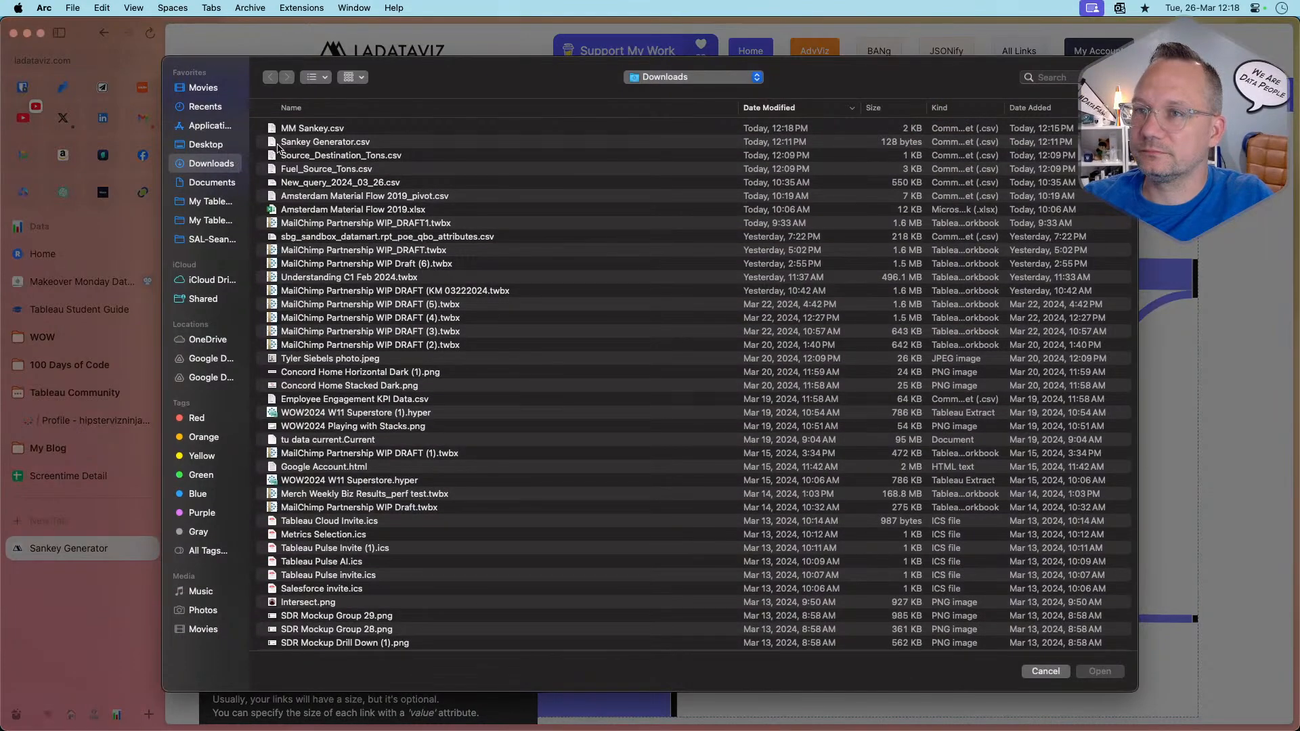
pyautogui.doubleClick(325, 129)
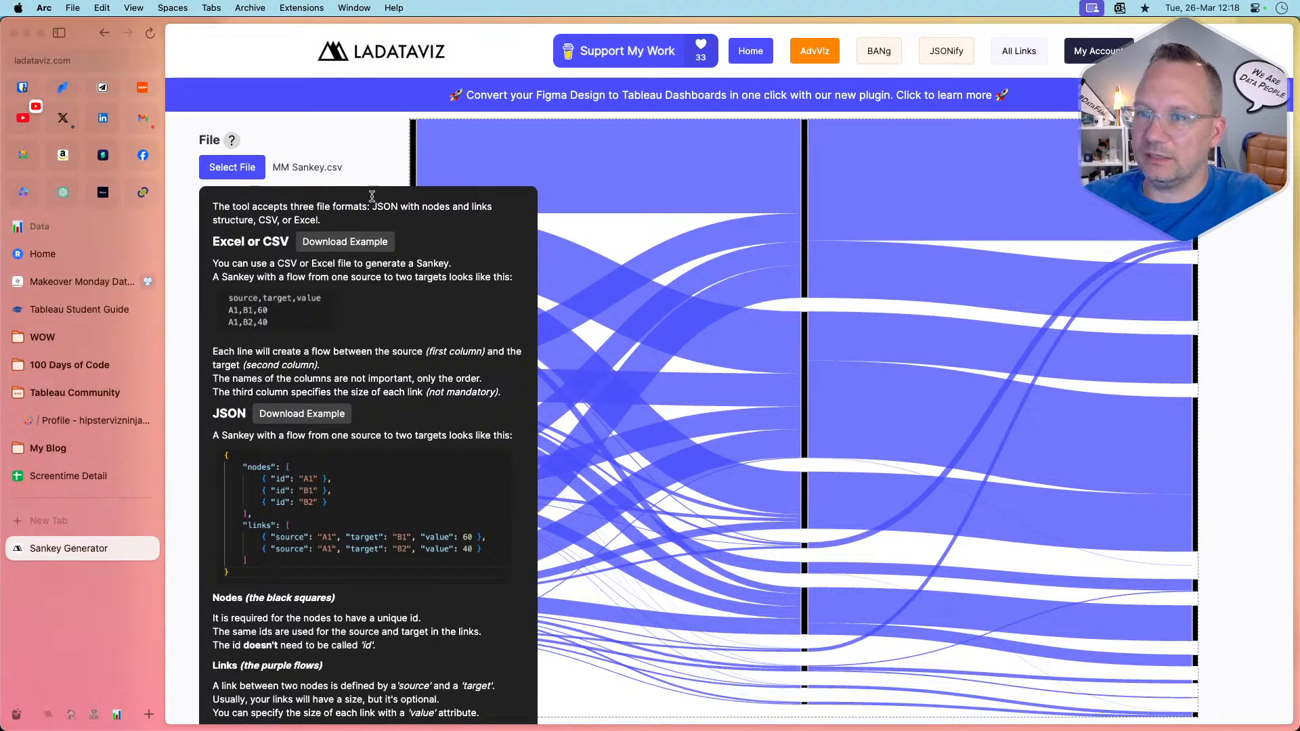
pyautogui.click(233, 145)
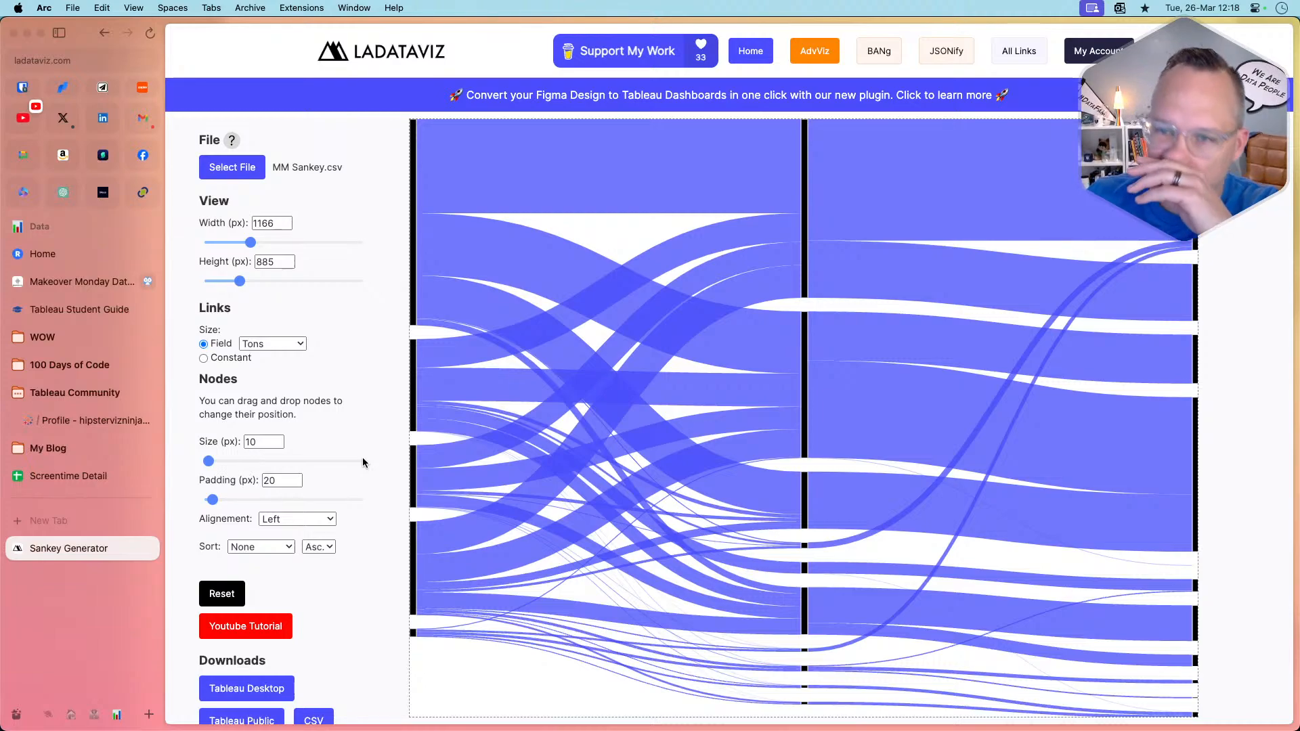
# Inspect the targets and sizes of the links leaving the first source node in the Sankey diagram
pyautogui.moveTo(471, 184)
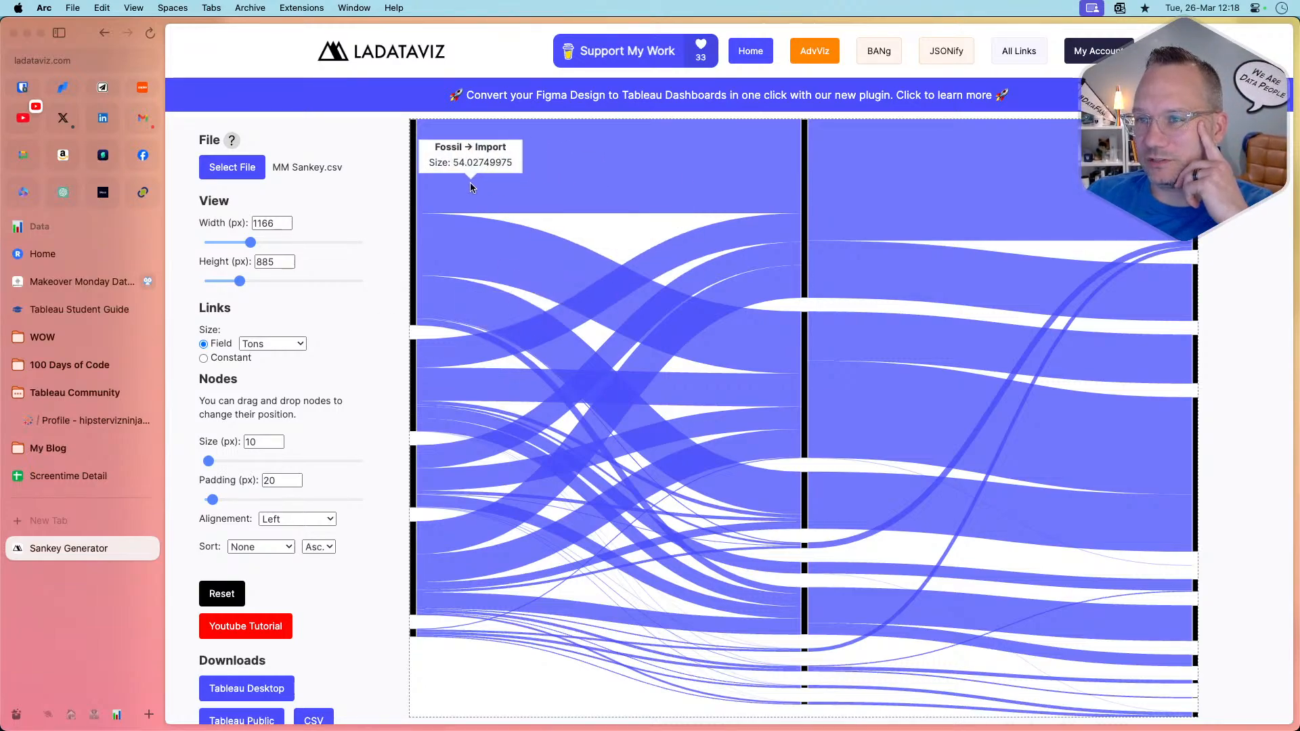
pyautogui.moveTo(414, 169)
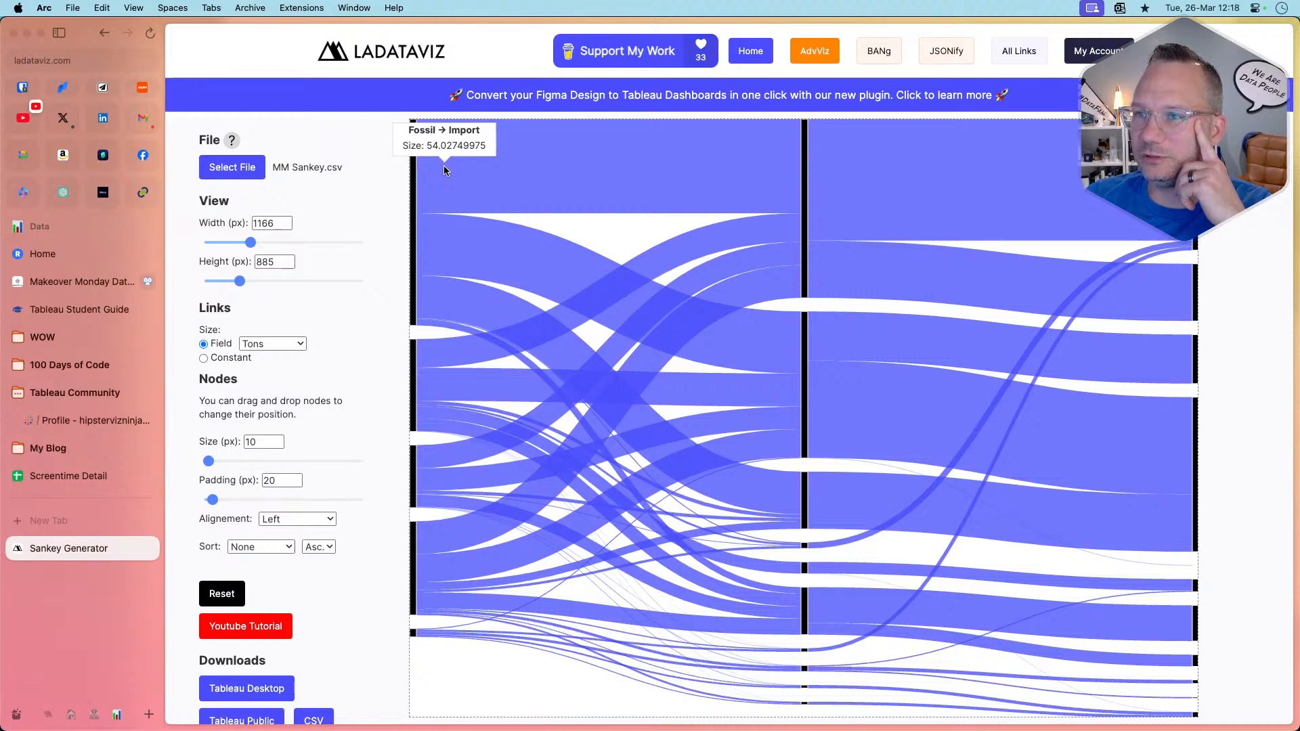
pyautogui.moveTo(445, 233)
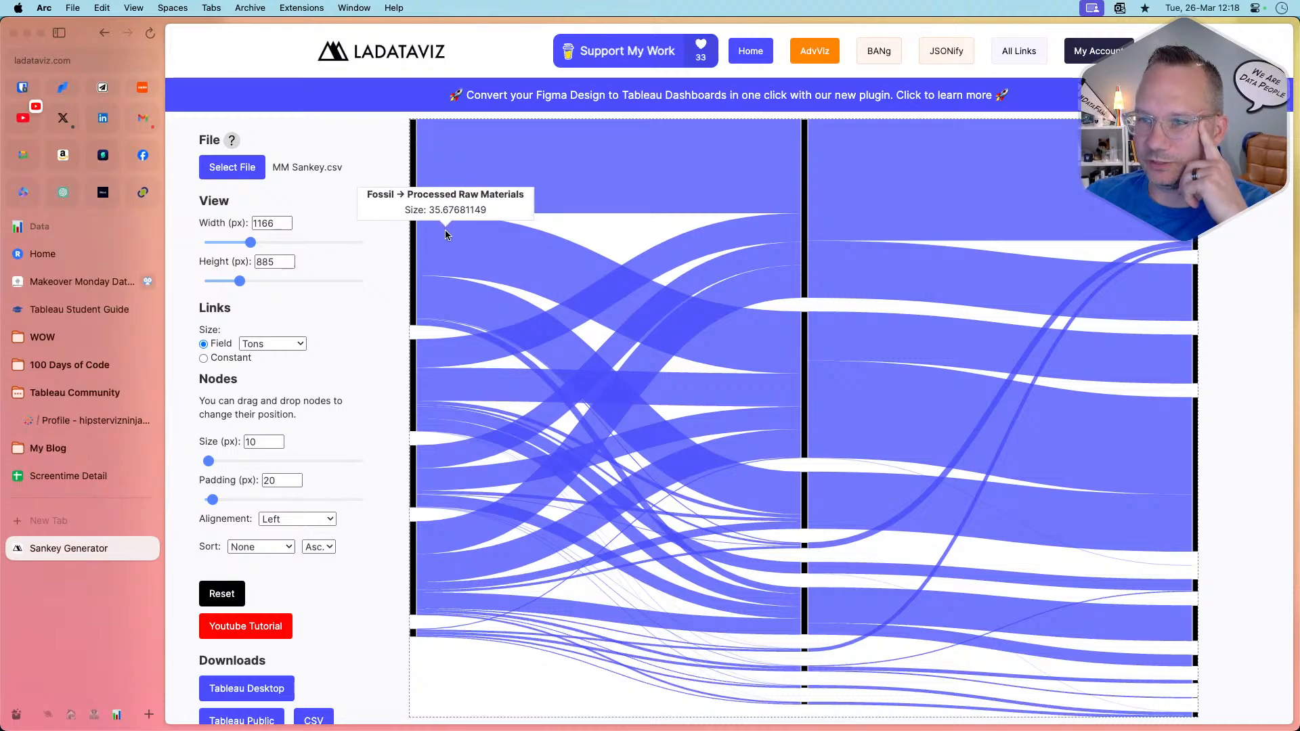
pyautogui.moveTo(444, 287)
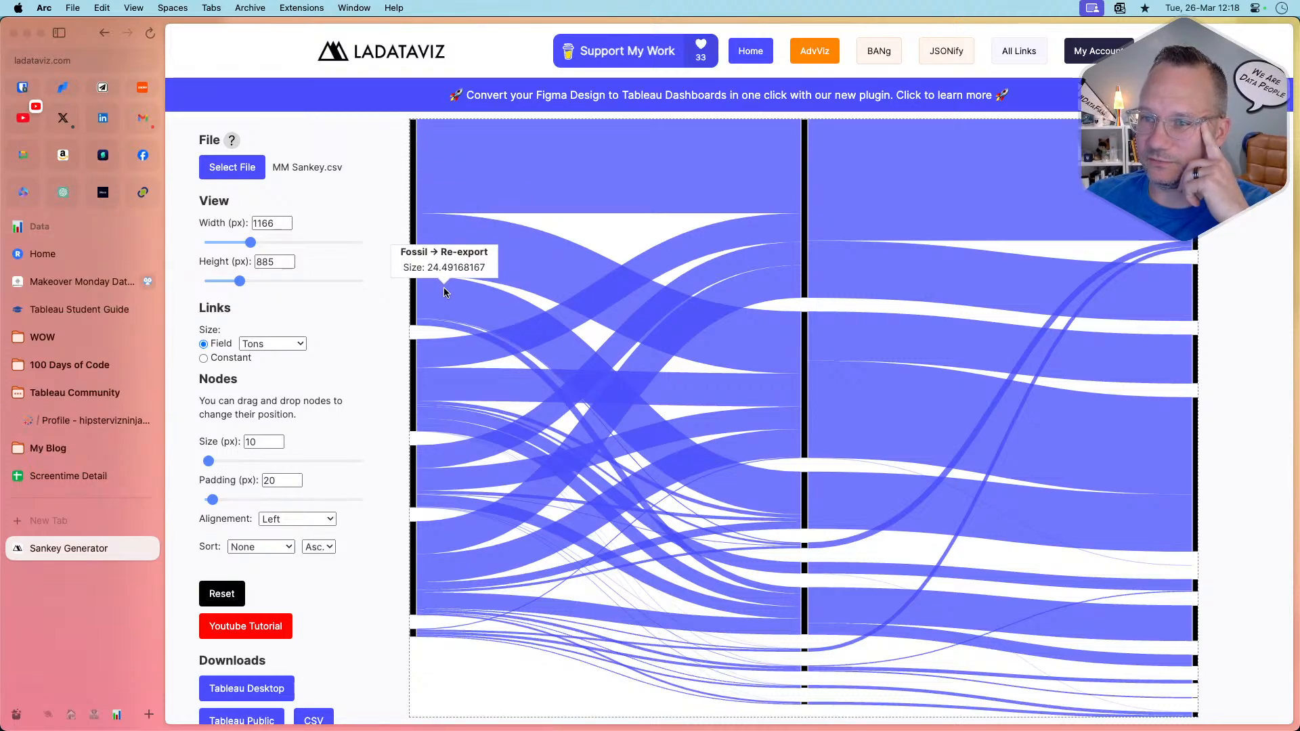
pyautogui.moveTo(435, 322)
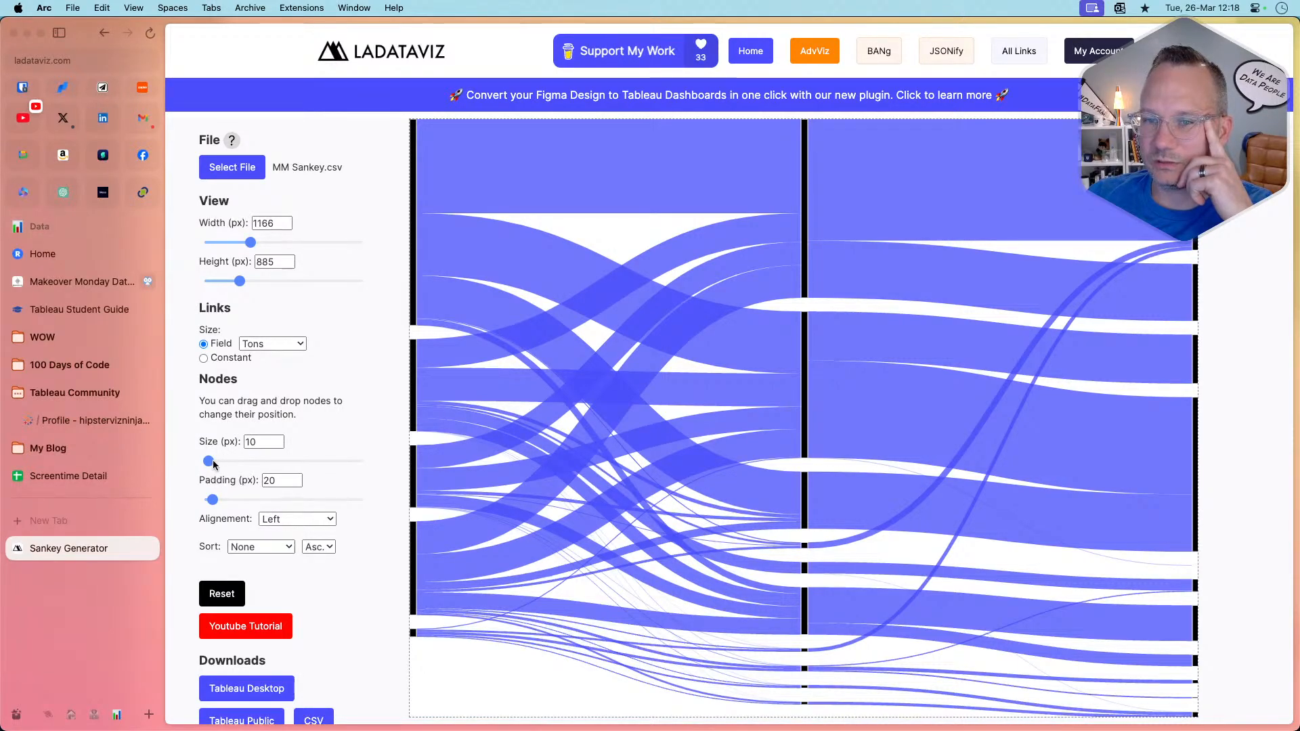
# Set the node size to 89 px and padding to 27 px, and resize the view to 925 px wide by 615 px high
pyautogui.moveTo(209, 461); pyautogui.dragTo(225, 466)
pyautogui.moveTo(241, 467); pyautogui.dragTo(215, 500)
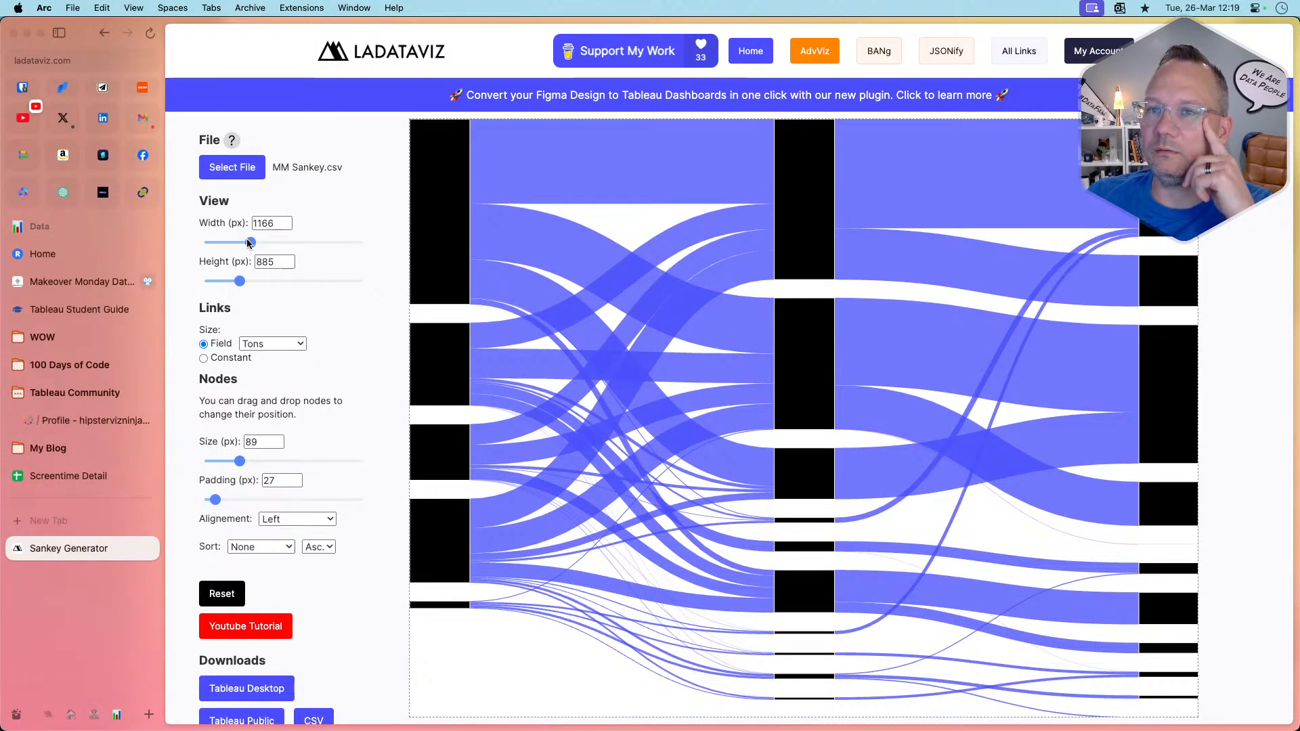
pyautogui.moveTo(250, 242)
pyautogui.mouseDown()
pyautogui.moveTo(234, 243)
pyautogui.moveTo(229, 281)
pyautogui.moveTo(241, 244)
pyautogui.mouseUp()
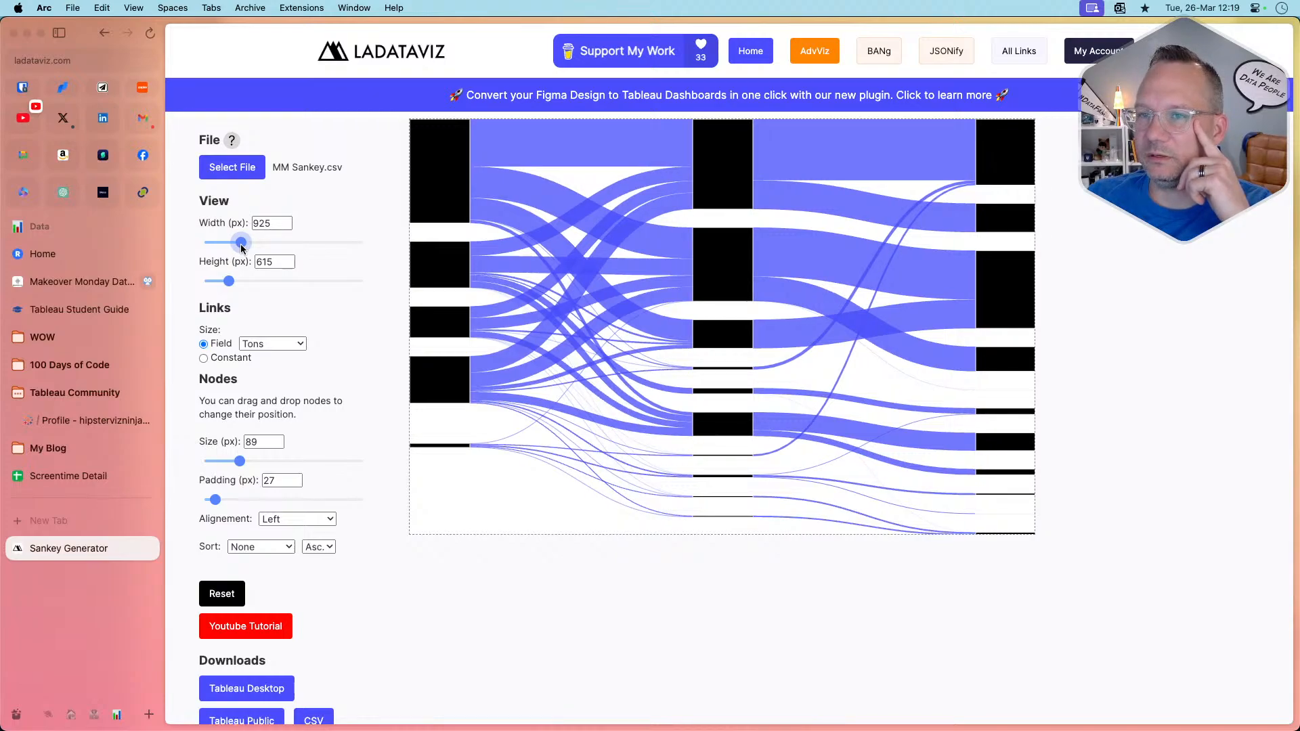
pyautogui.scroll(1, 512, 618)
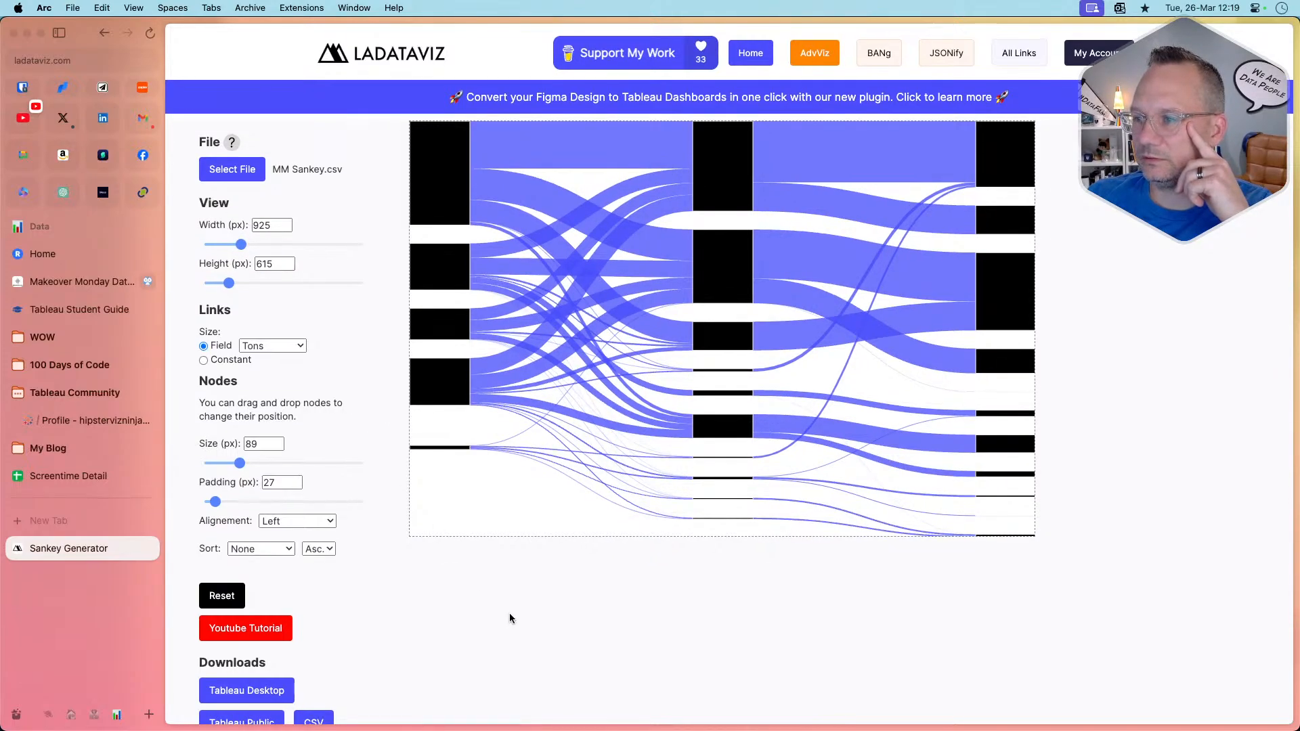
# Examine the names and sizes of the nodes in the middle and final columns of the resized Sankey
pyautogui.moveTo(990, 533)
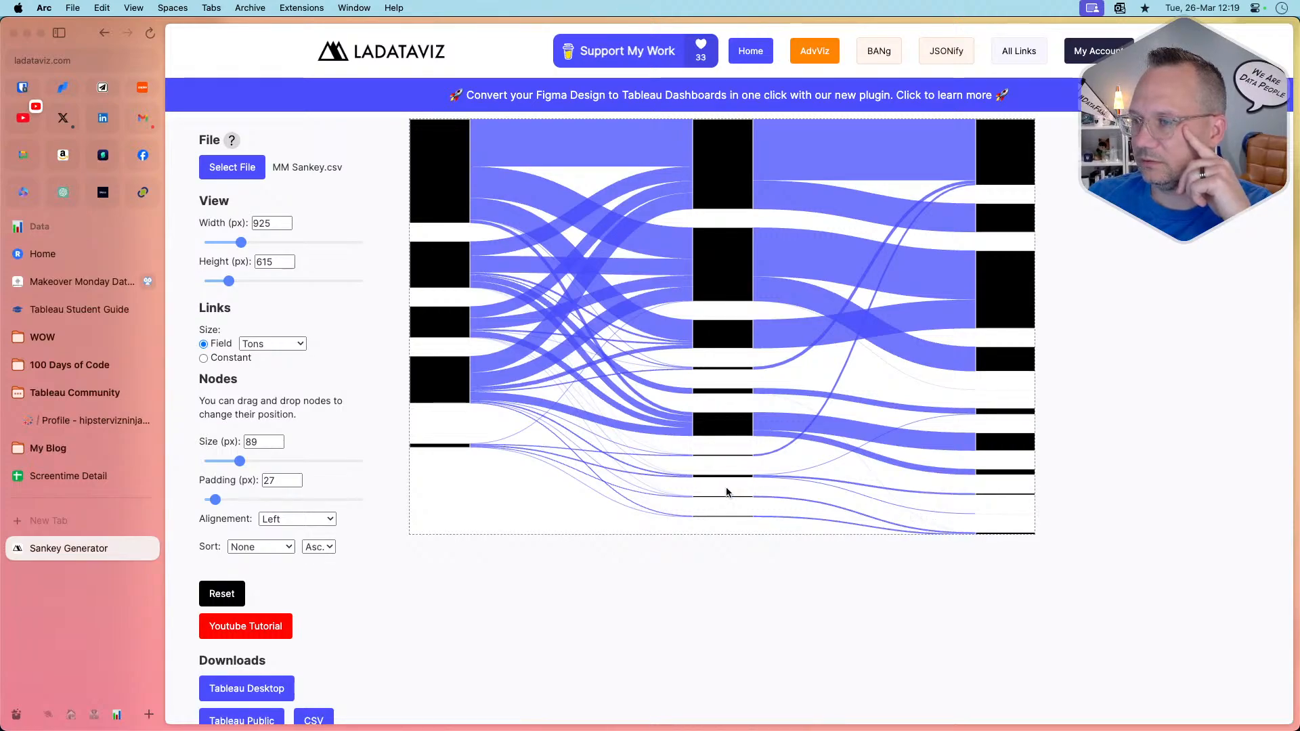
pyautogui.moveTo(721, 497)
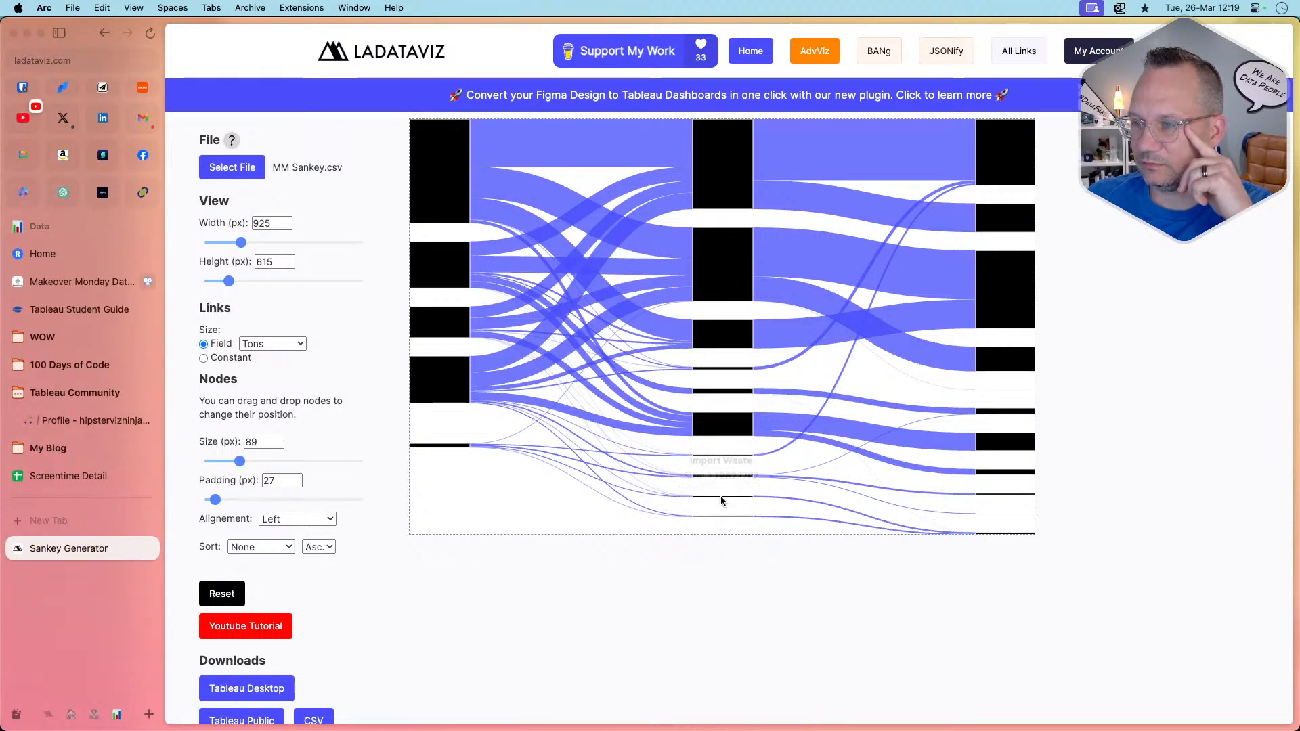
pyautogui.moveTo(736, 402)
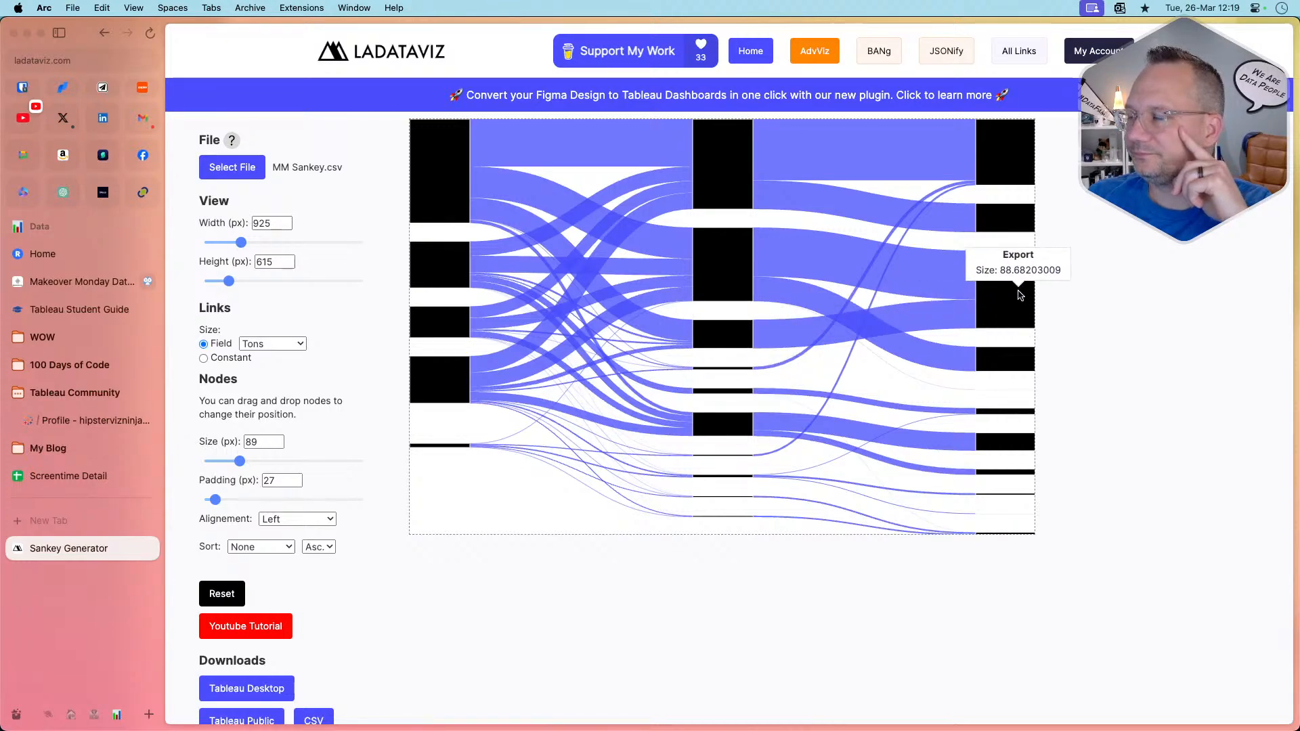
pyautogui.moveTo(1021, 165)
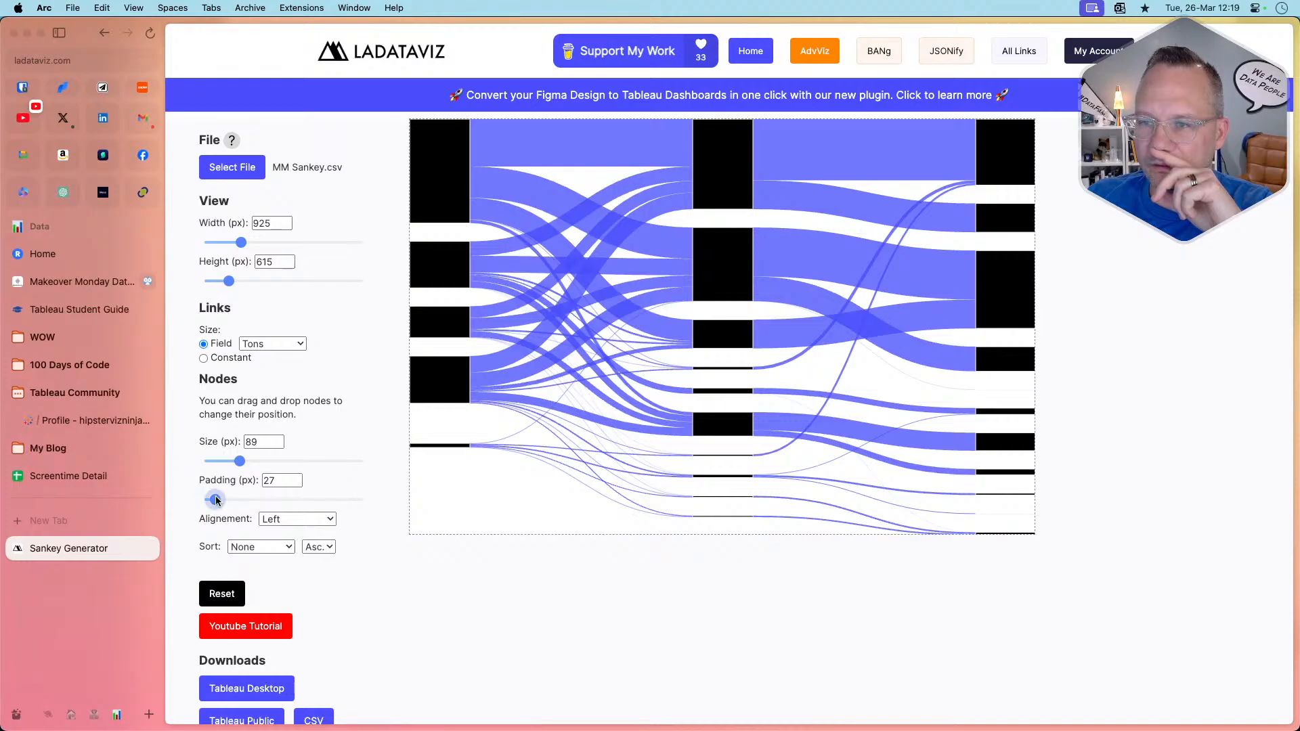
# Reduce the node padding to 17 px, try the Right and Justify alignments, and set the node alignment to Center
pyautogui.moveTo(214, 499); pyautogui.dragTo(212, 499)
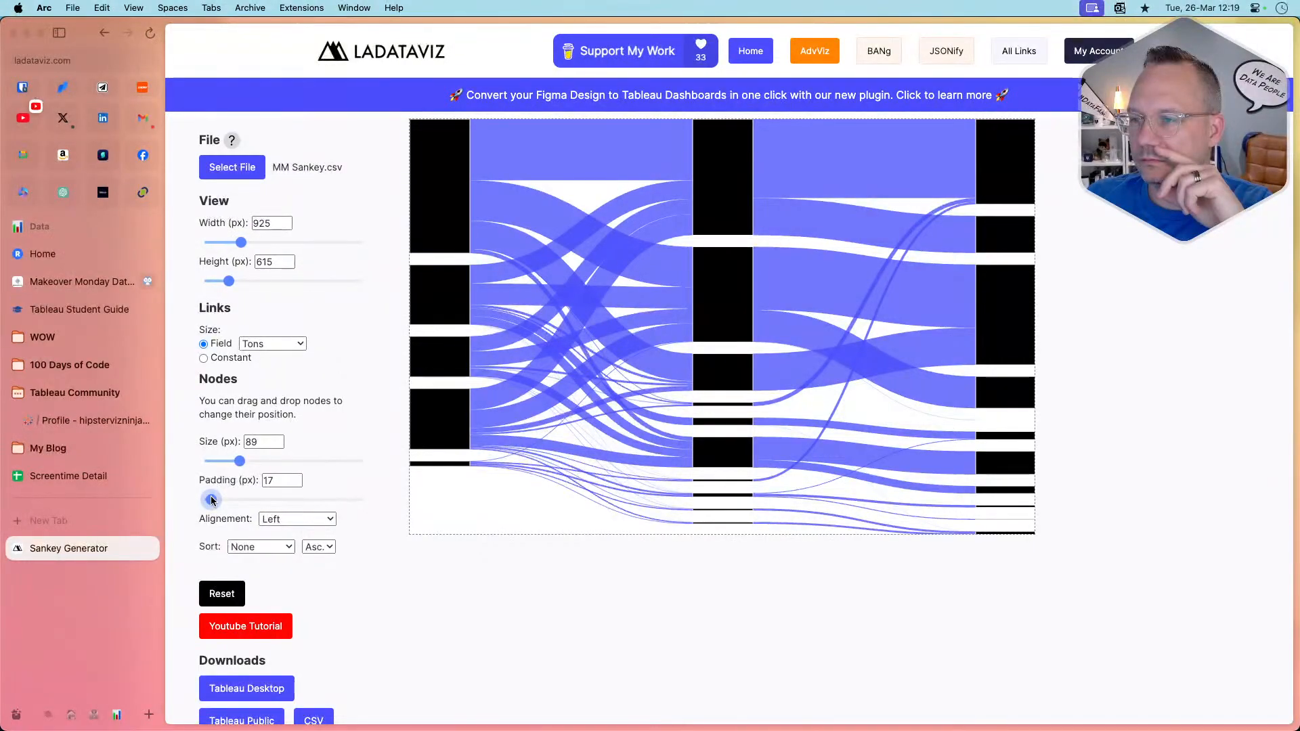
pyautogui.click(277, 521)
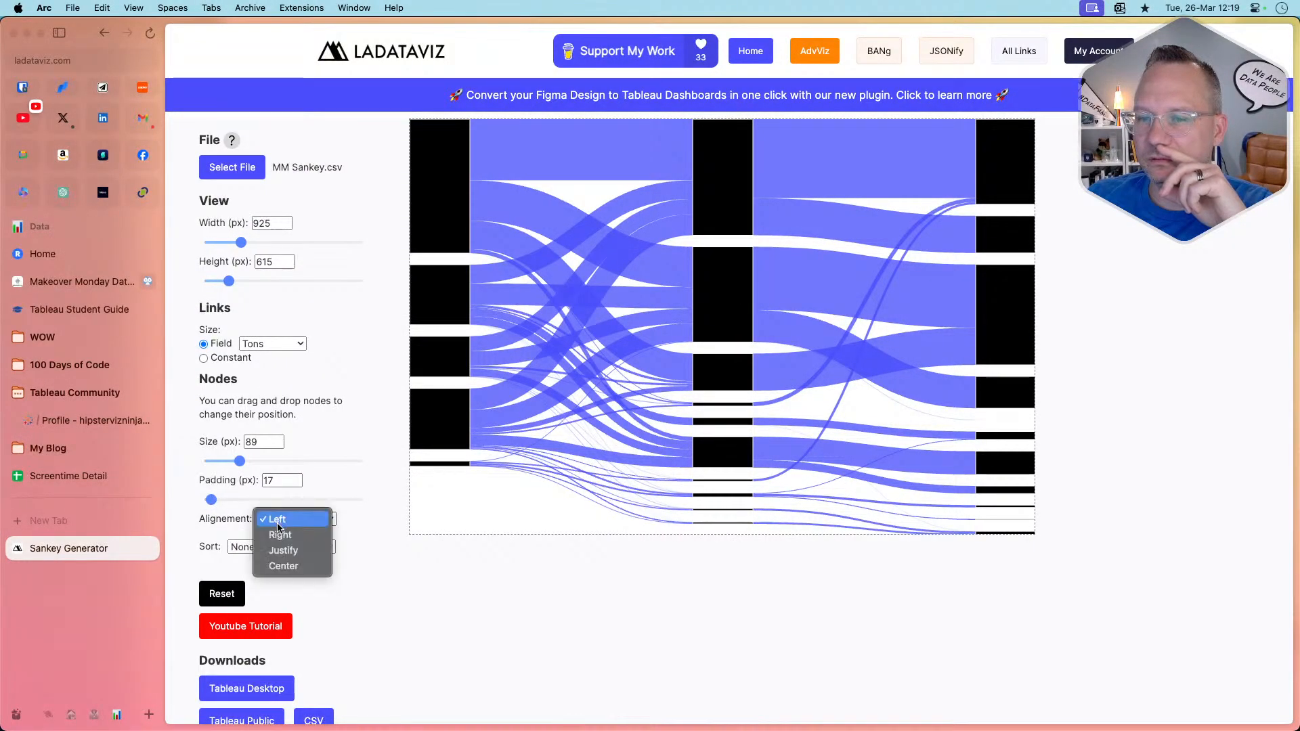
pyautogui.click(279, 535)
pyautogui.click(286, 519)
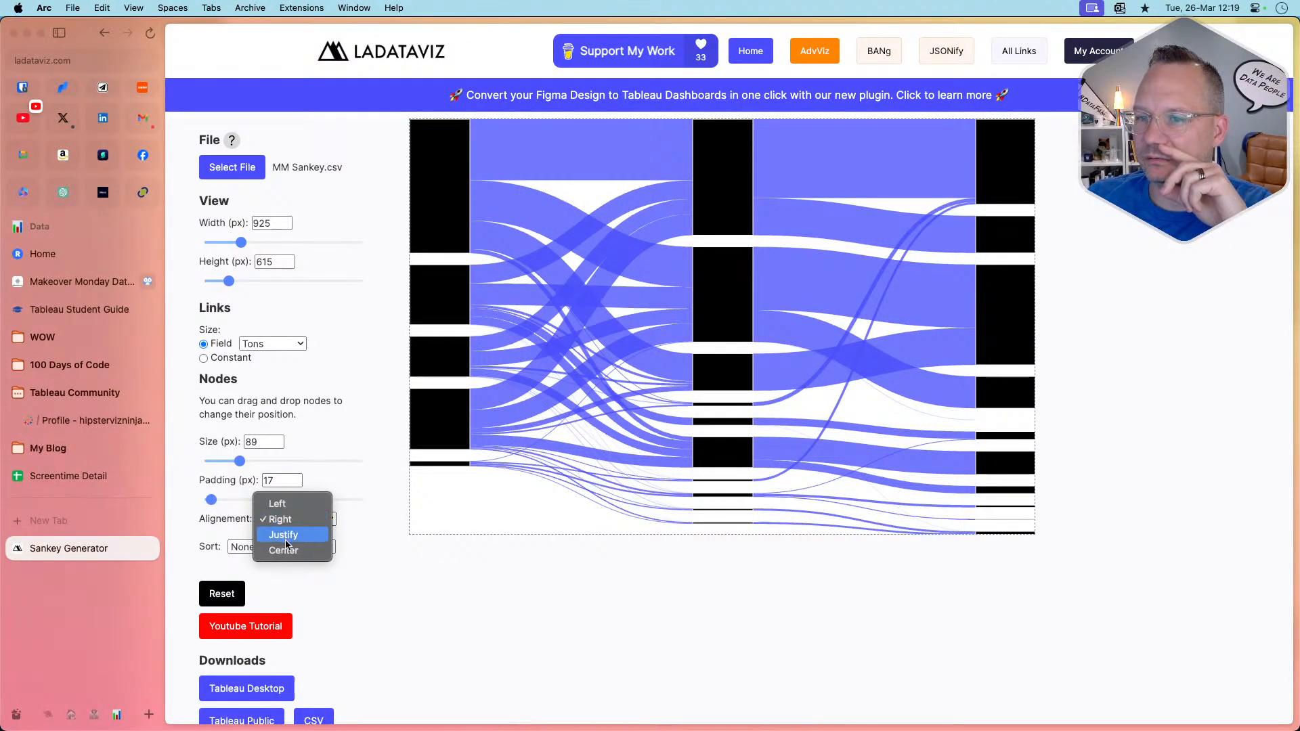
pyautogui.click(283, 535)
pyautogui.click(289, 523)
pyautogui.click(288, 536)
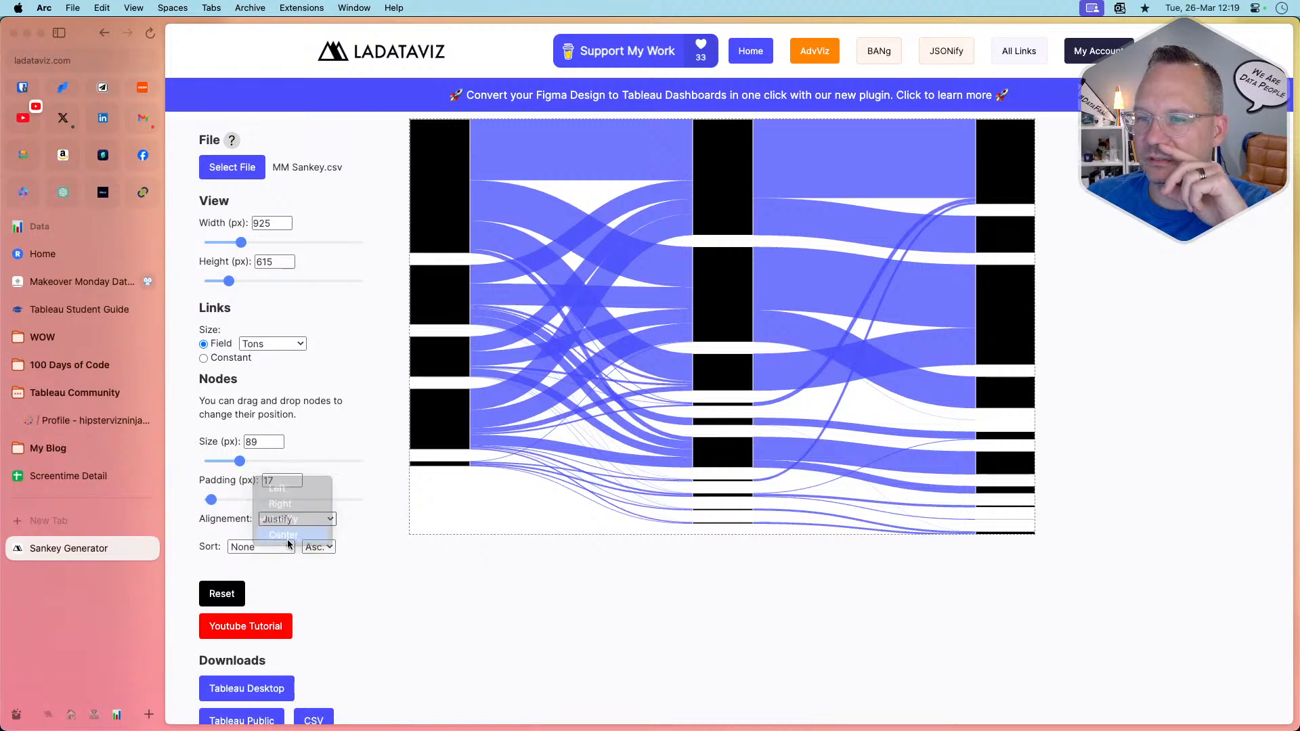
# Sort the Sankey nodes by Tons in descending order
pyautogui.click(274, 548)
pyautogui.click(263, 562)
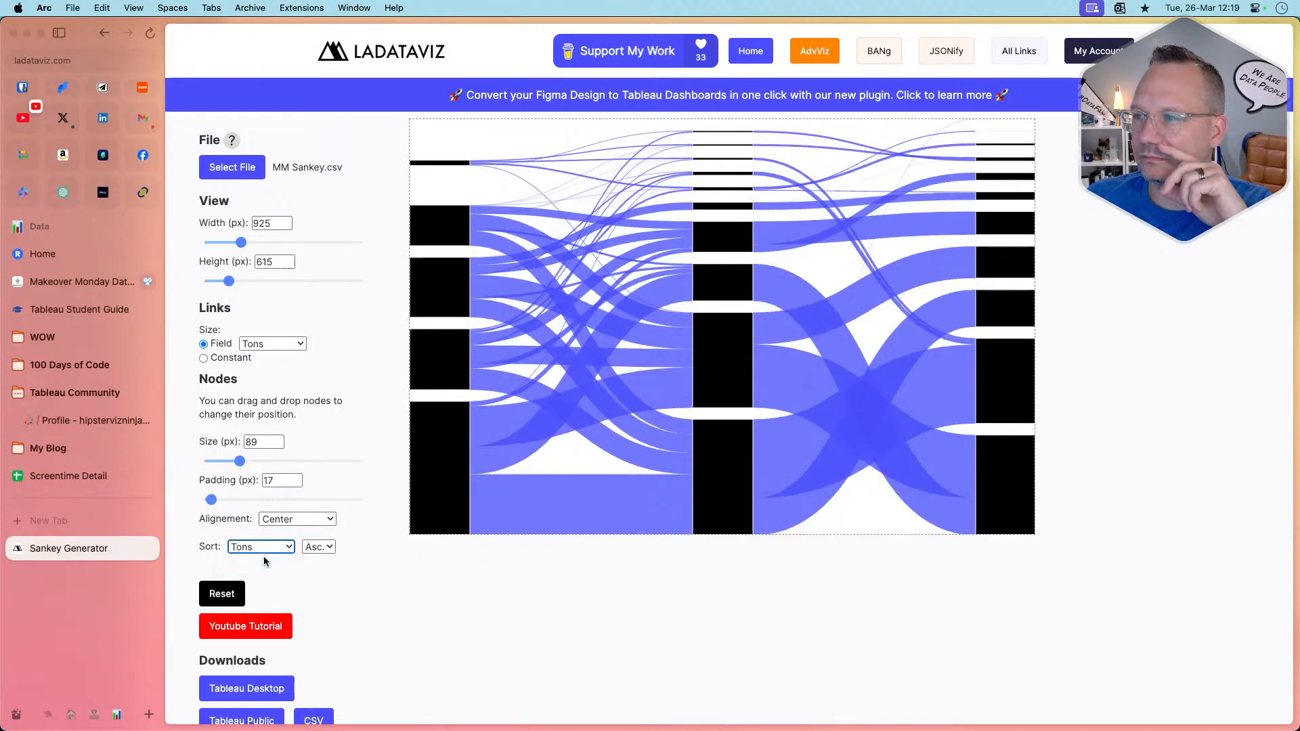
pyautogui.click(317, 546)
pyautogui.click(319, 560)
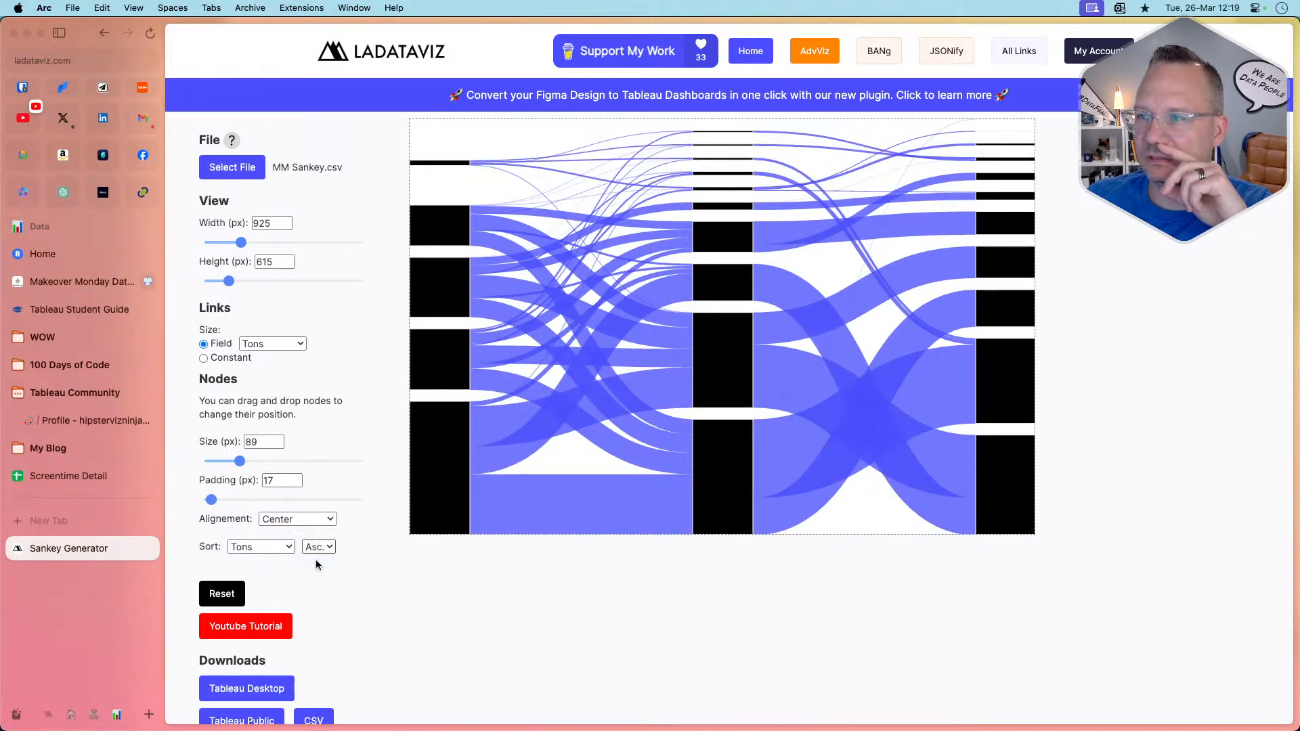
pyautogui.click(540, 633)
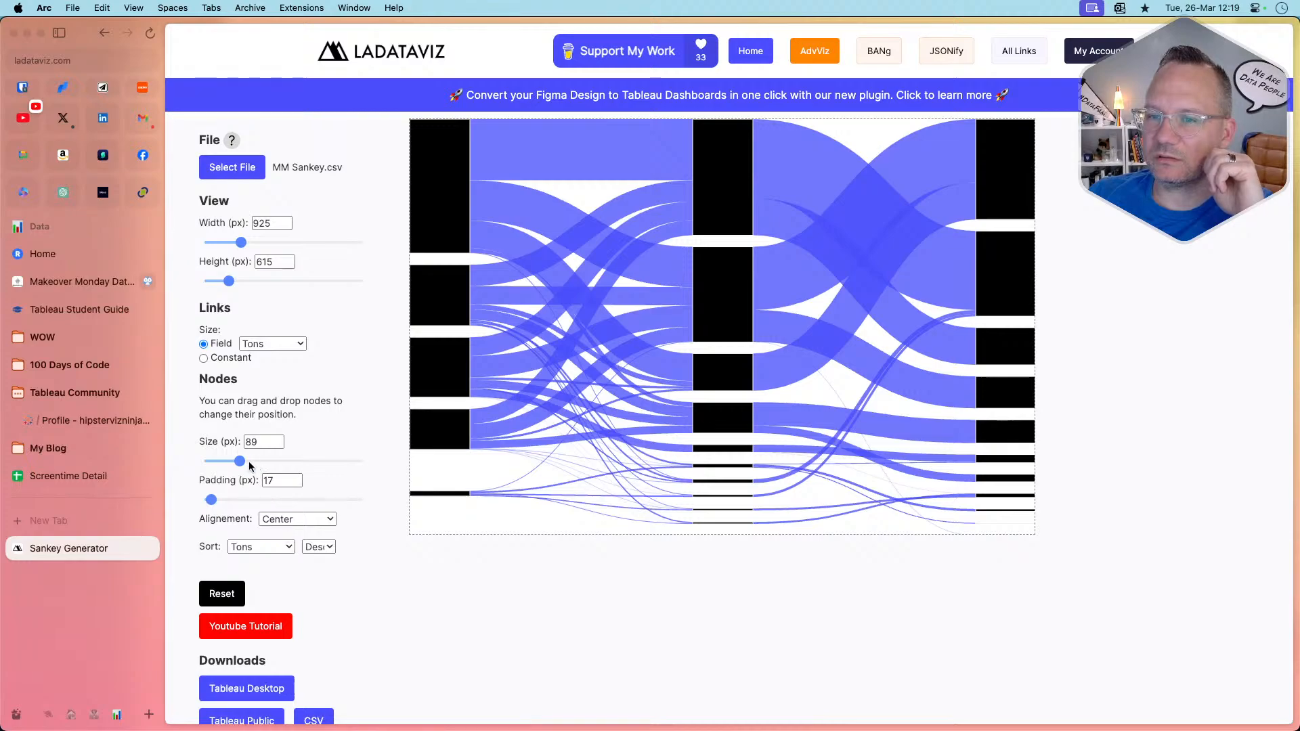
# Reduce the node size to 84 px and increase the view height to 750 px
pyautogui.moveTo(241, 461)
pyautogui.mouseDown()
pyautogui.moveTo(275, 468)
pyautogui.moveTo(209, 457)
pyautogui.moveTo(237, 460)
pyautogui.mouseUp()
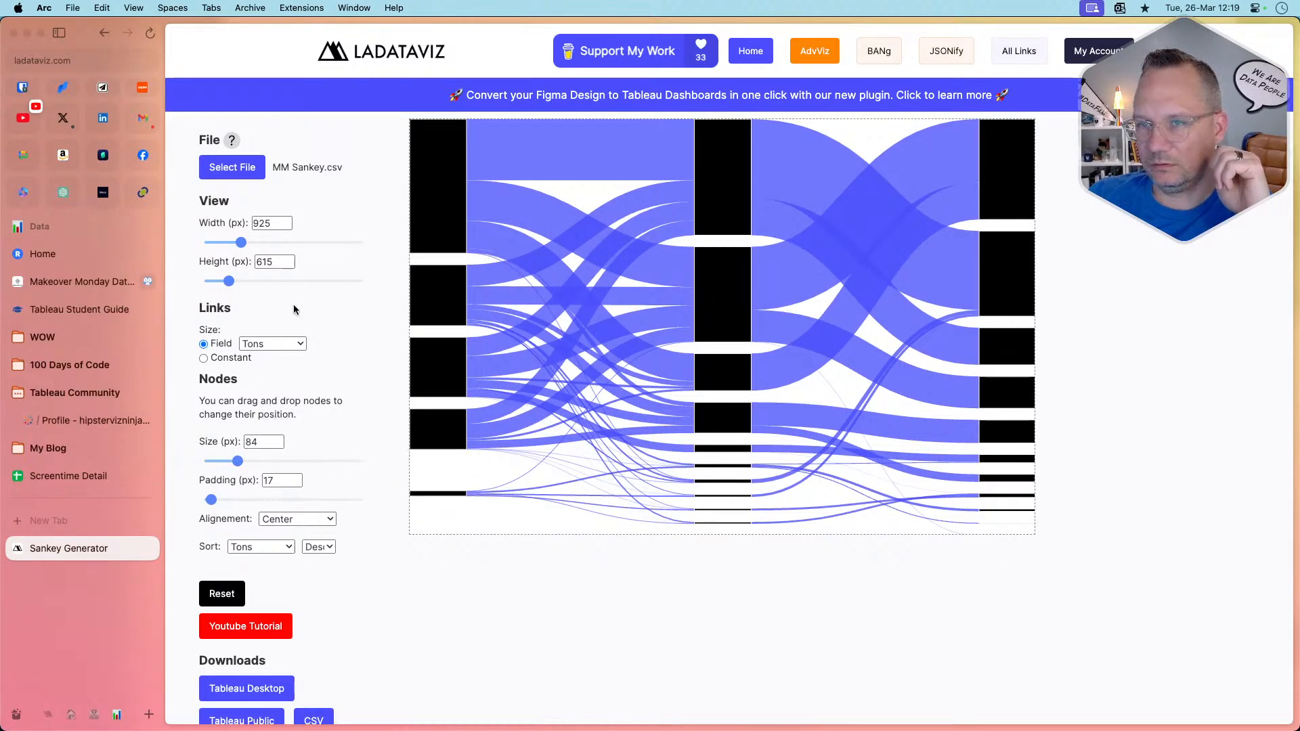
pyautogui.click(233, 283)
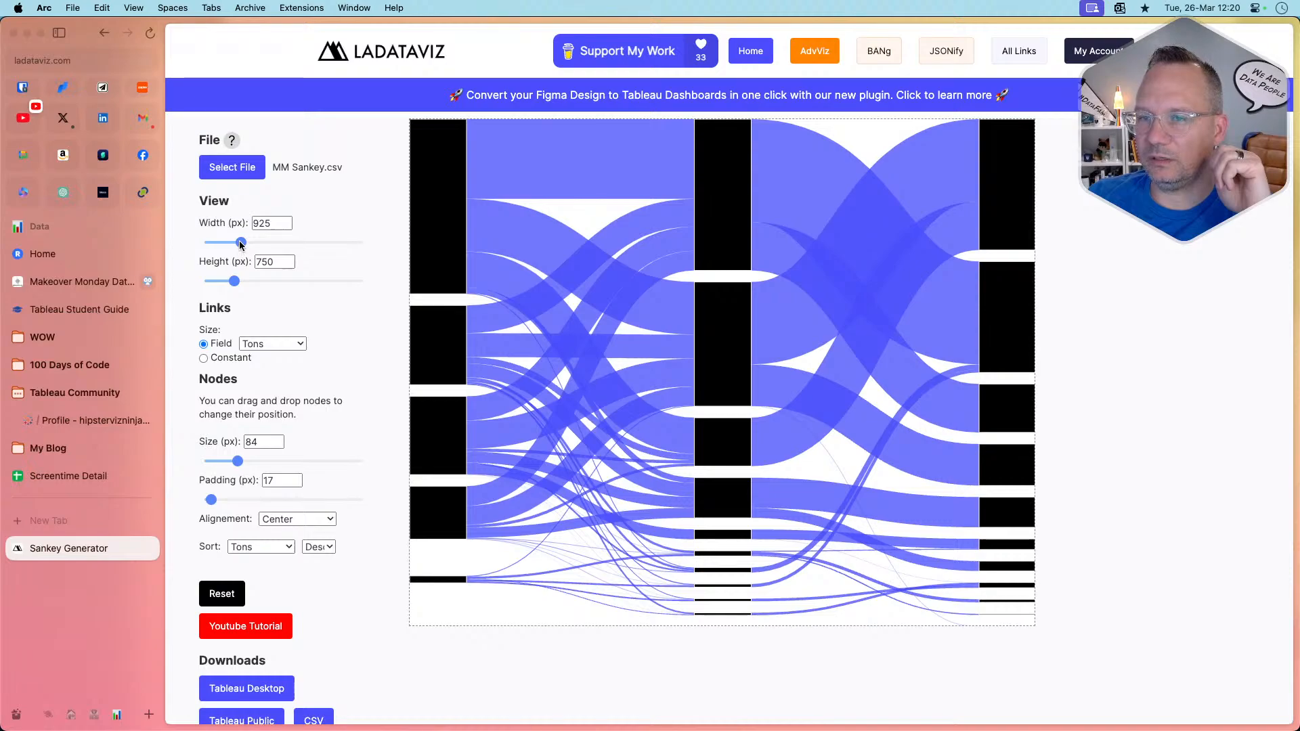
pyautogui.doubleClick(264, 222)
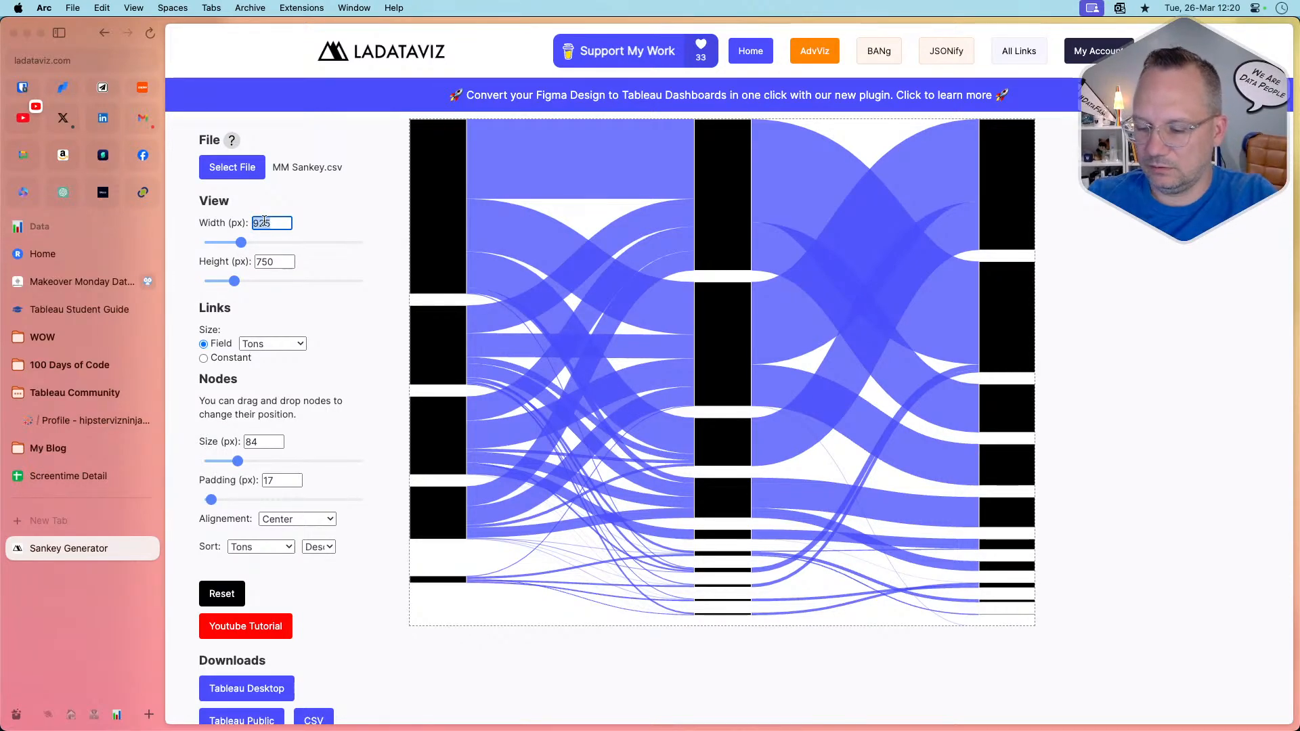
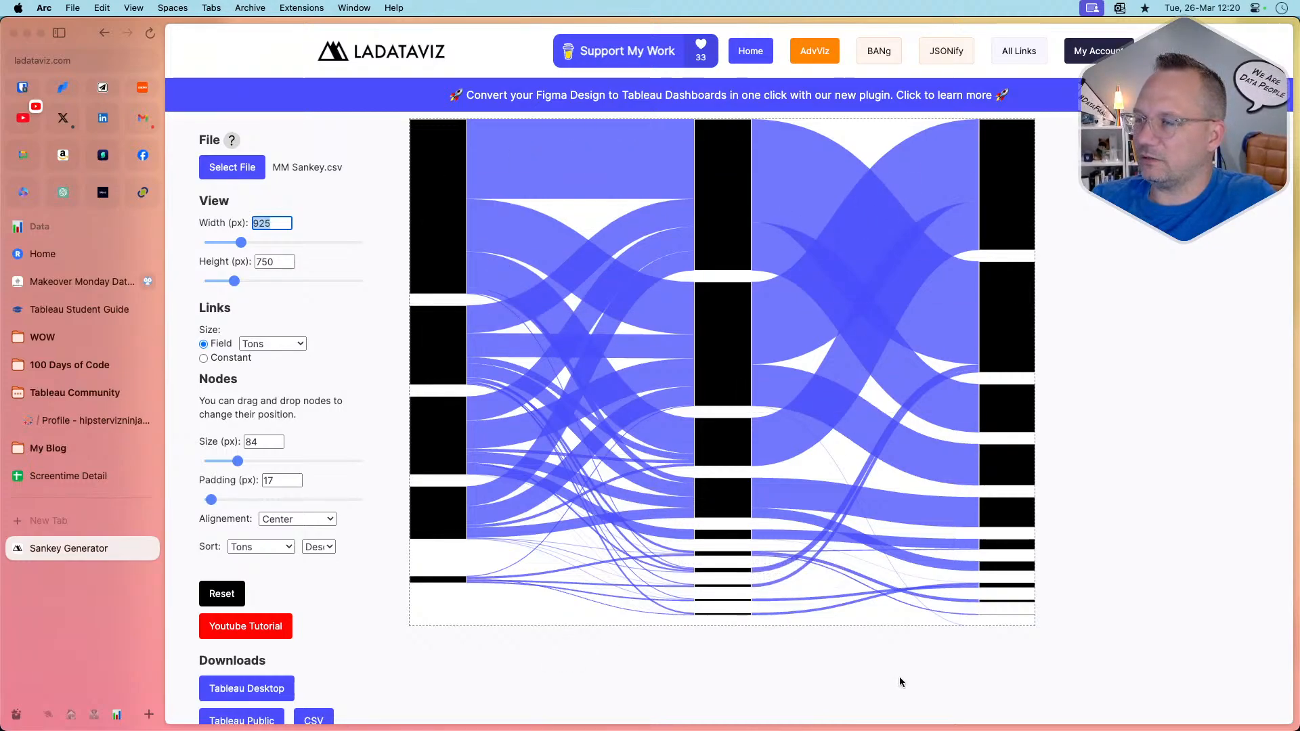
pyautogui.moveTo(1002, 315)
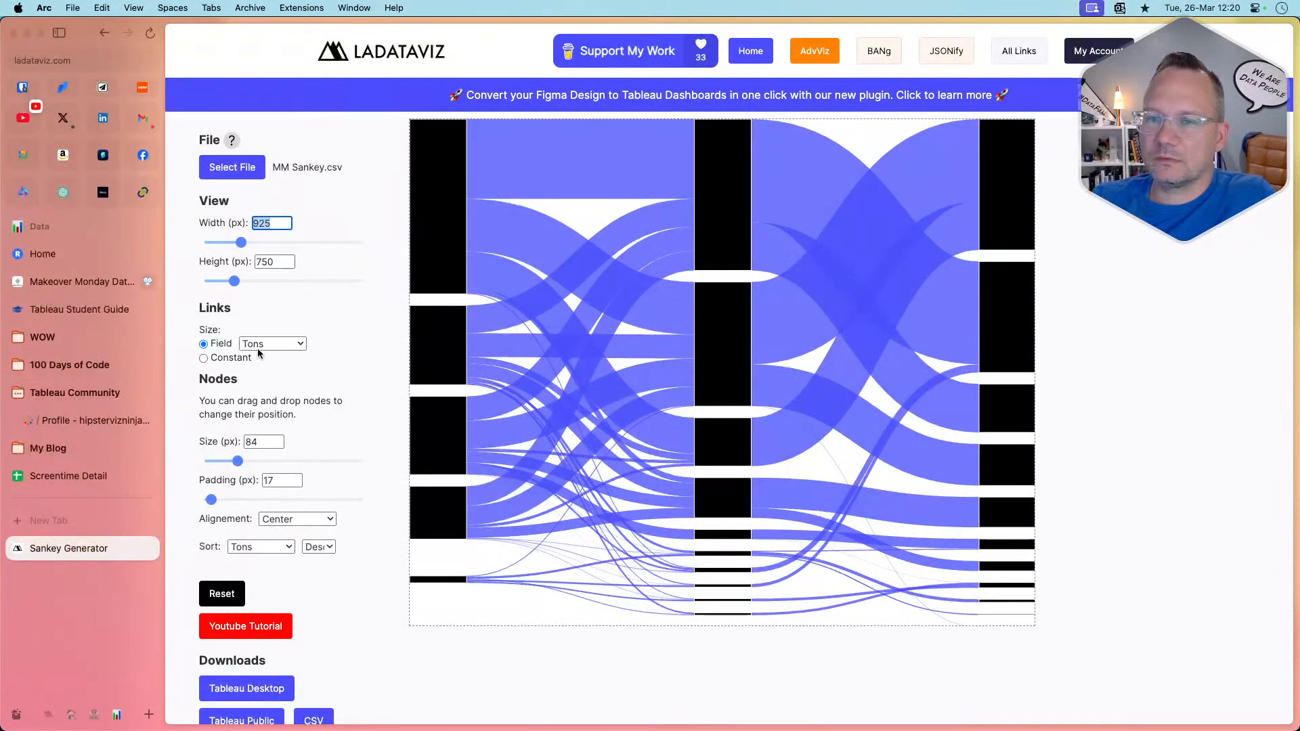
# Try a constant link size on the Sankey, and return to sizing the links by the Tons field
pyautogui.click(228, 358)
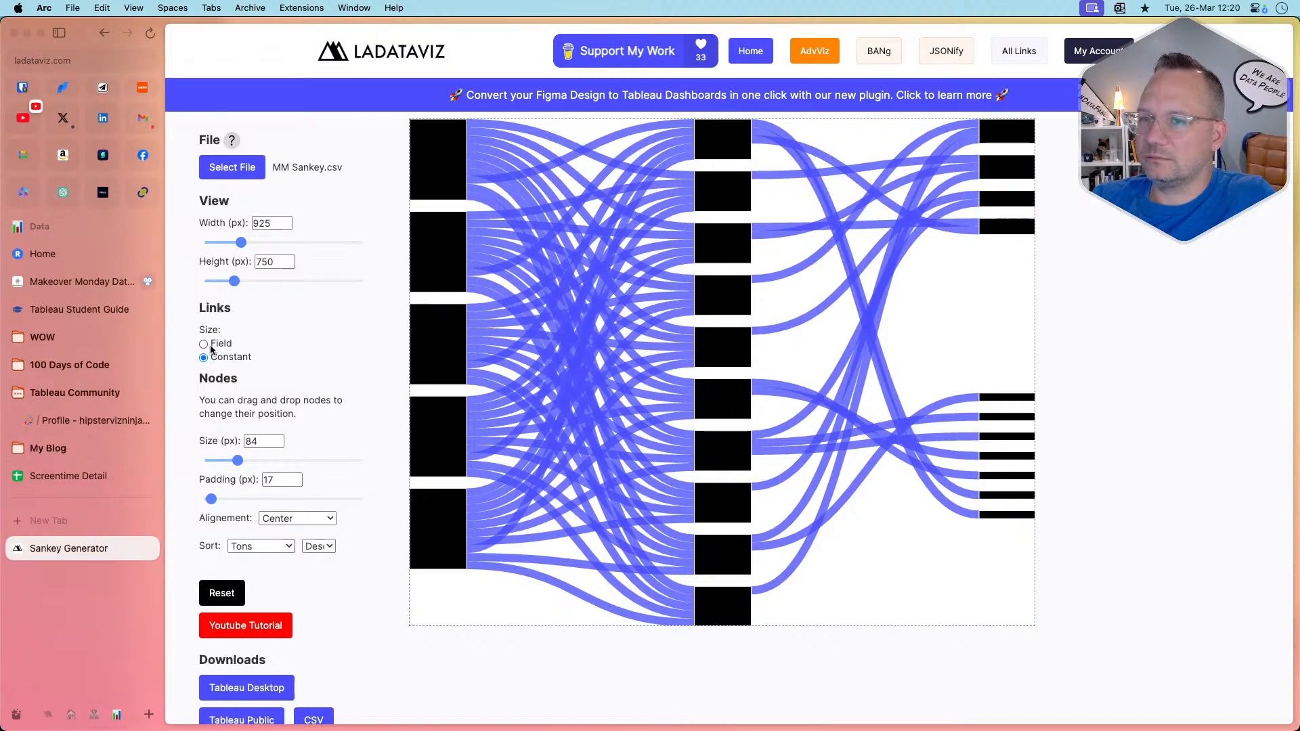
pyautogui.click(210, 348)
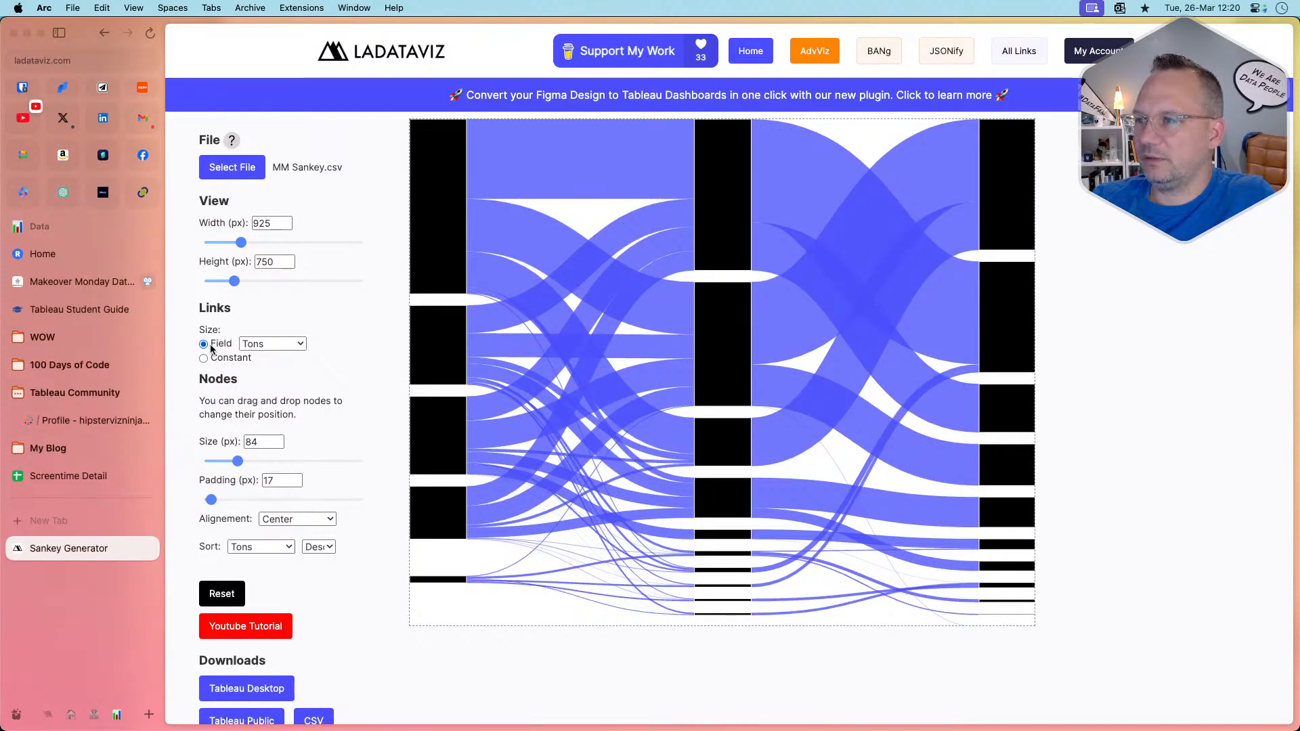
pyautogui.moveTo(547, 167)
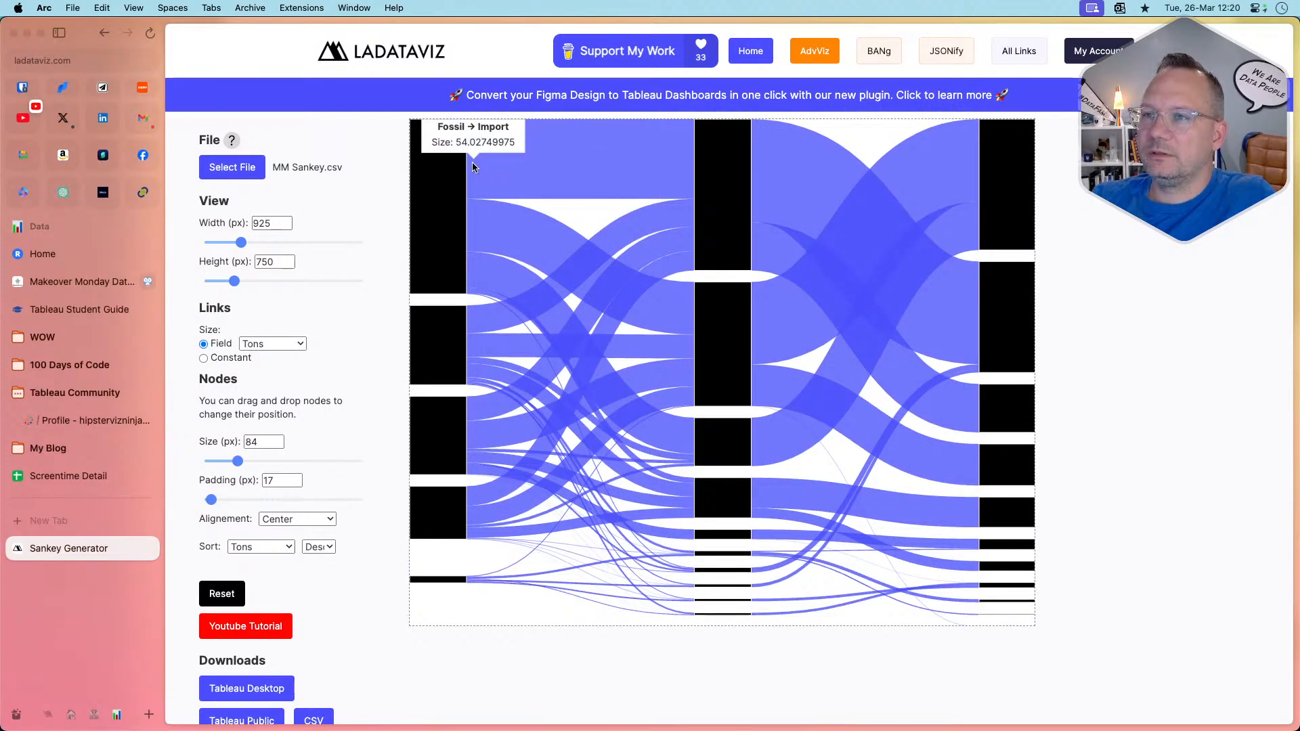
pyautogui.moveTo(455, 166)
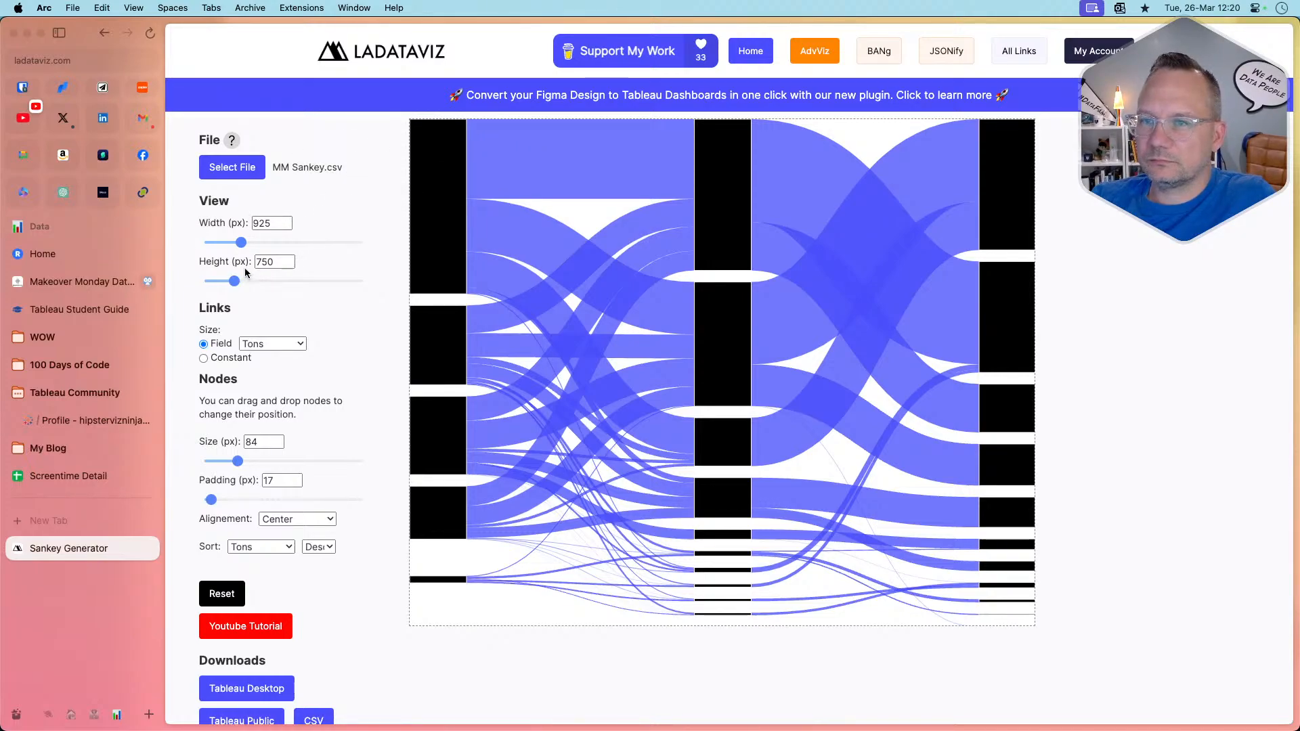
# Set the Sankey view to 600 px wide by 600 px high
pyautogui.click(264, 224)
pyautogui.doubleClick(263, 224)
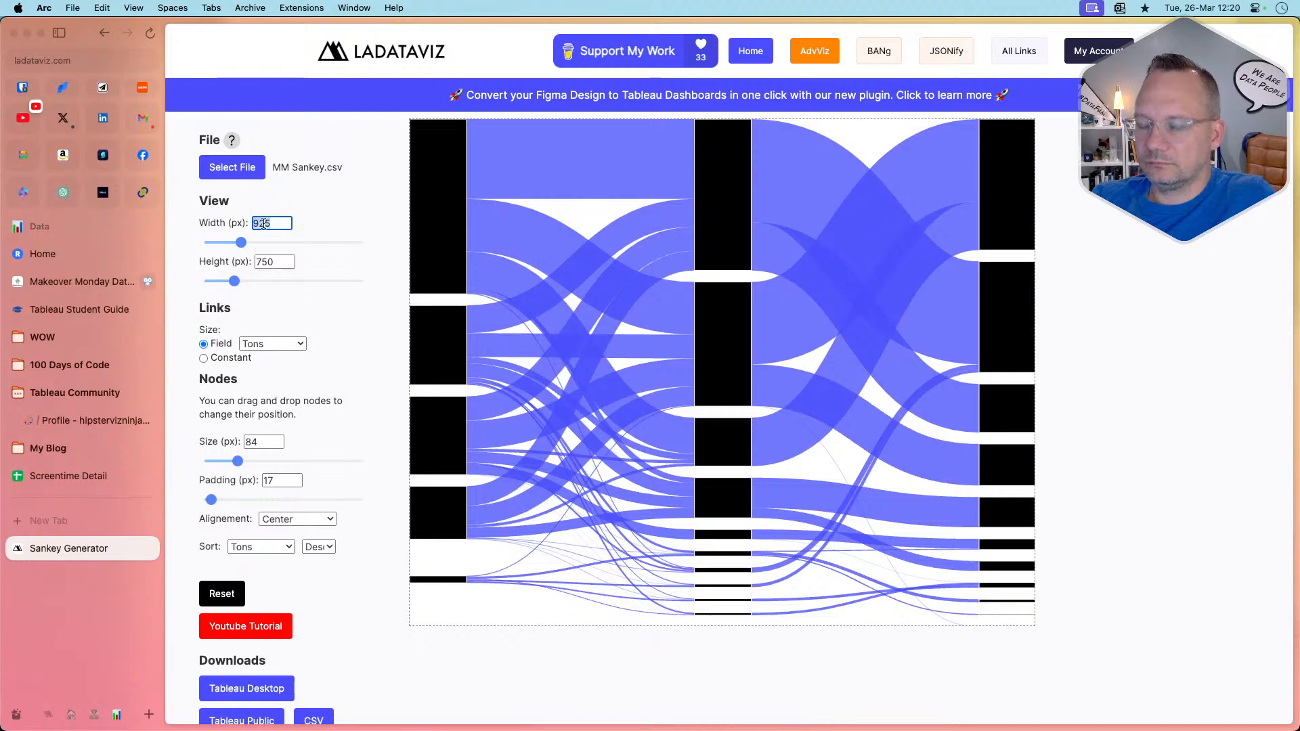
pyautogui.write('600')
pyautogui.press('Tab')
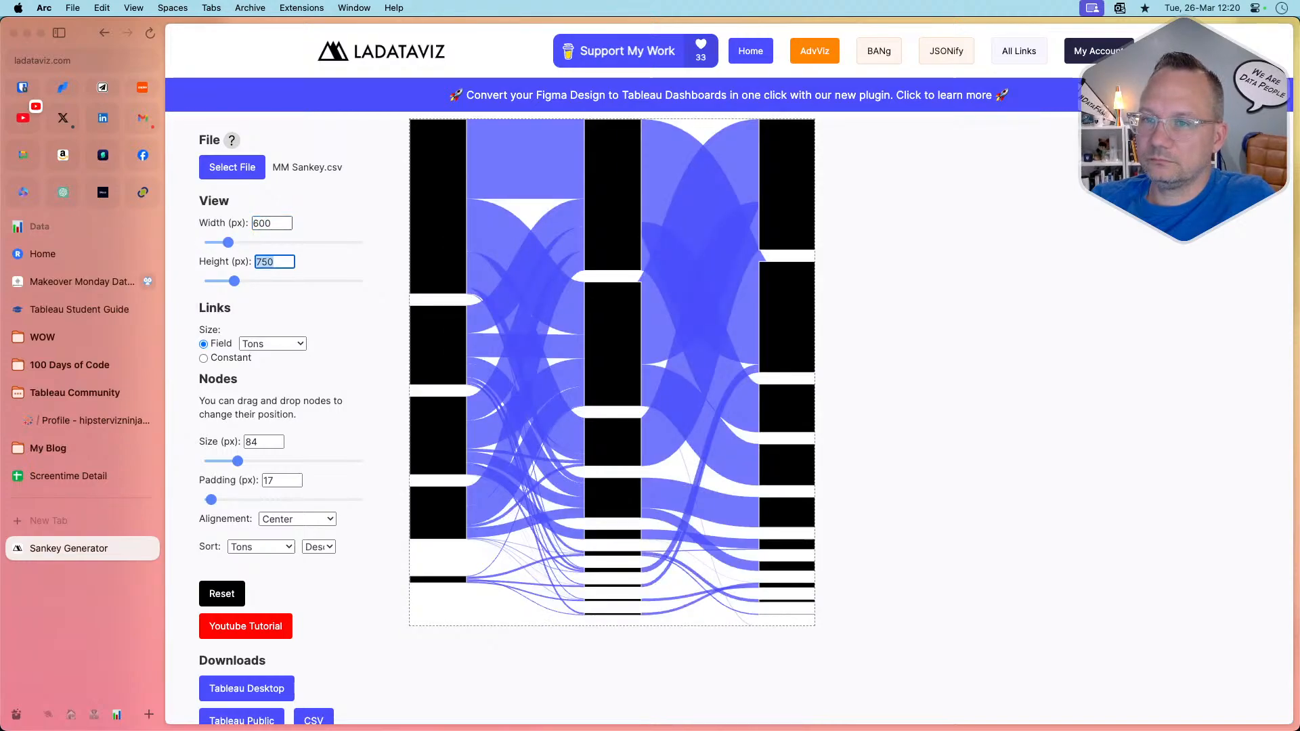
pyautogui.write('600')
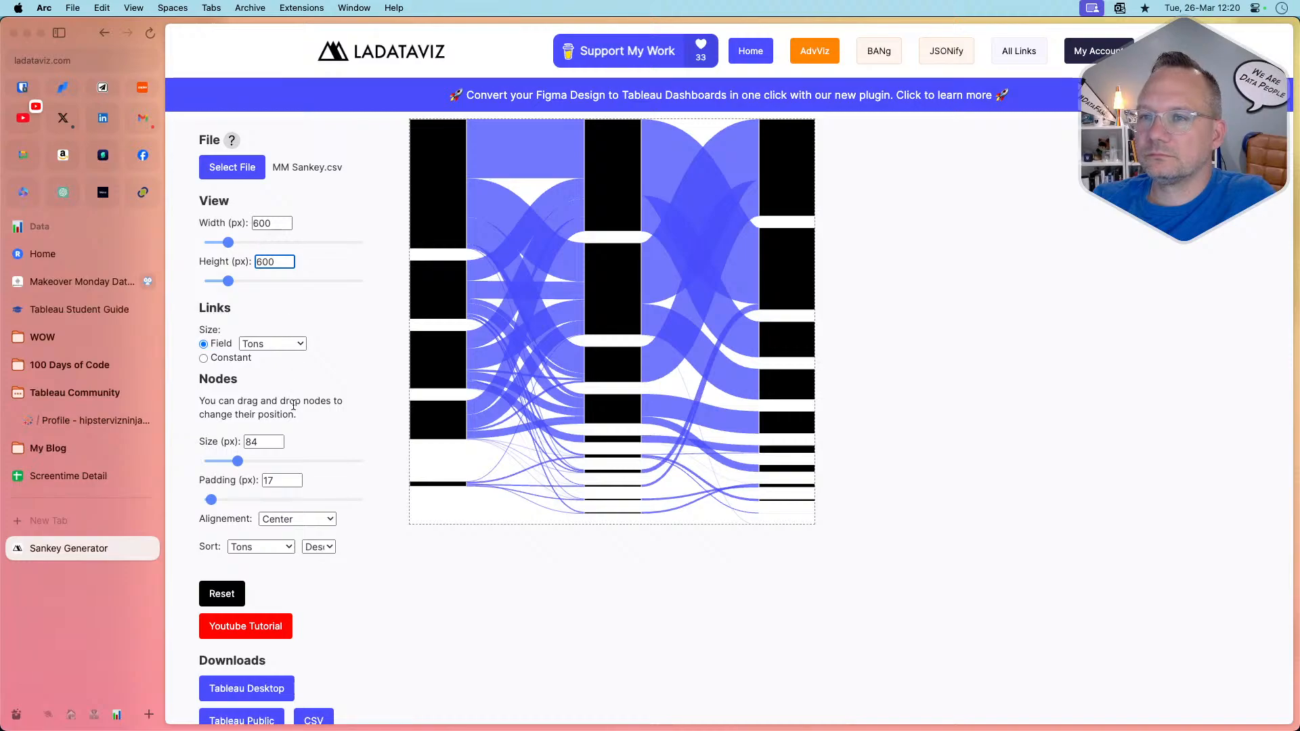
# Reduce the node size to 80 px and set the view width to 800 px
pyautogui.click(228, 464)
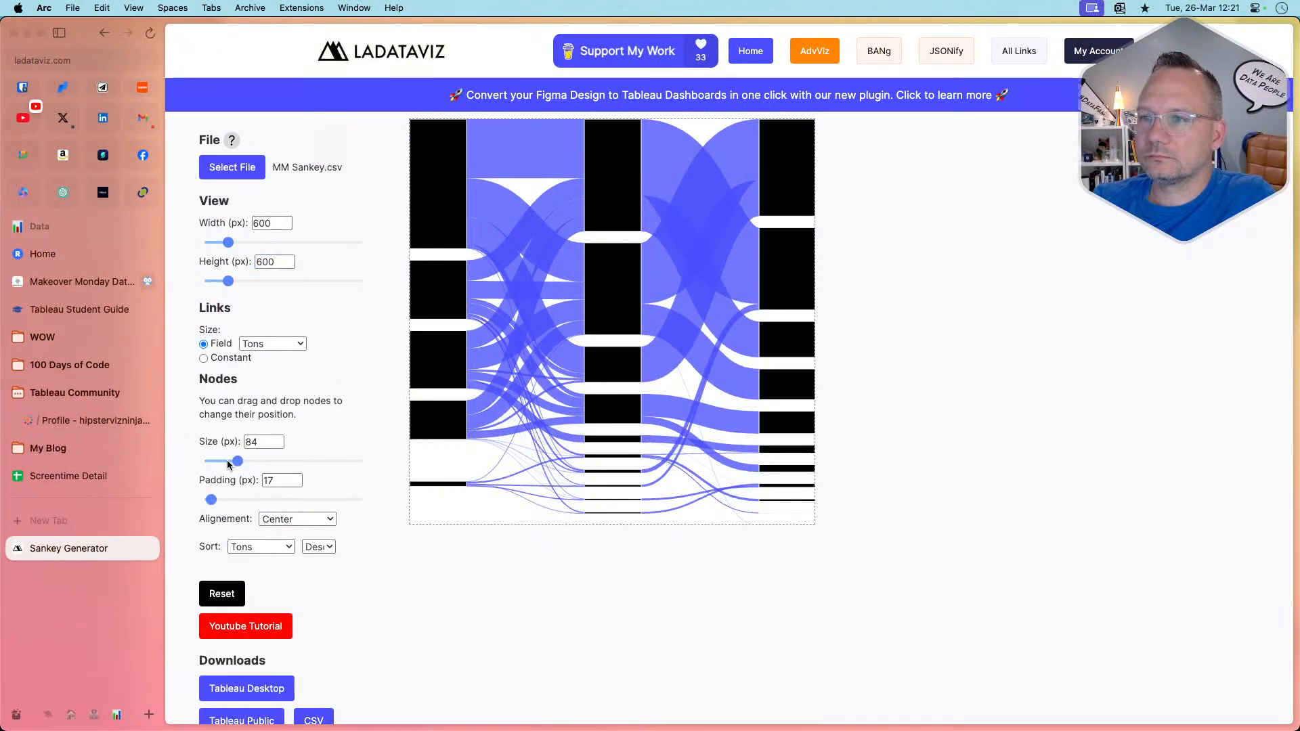
pyautogui.moveTo(231, 462); pyautogui.dragTo(238, 463)
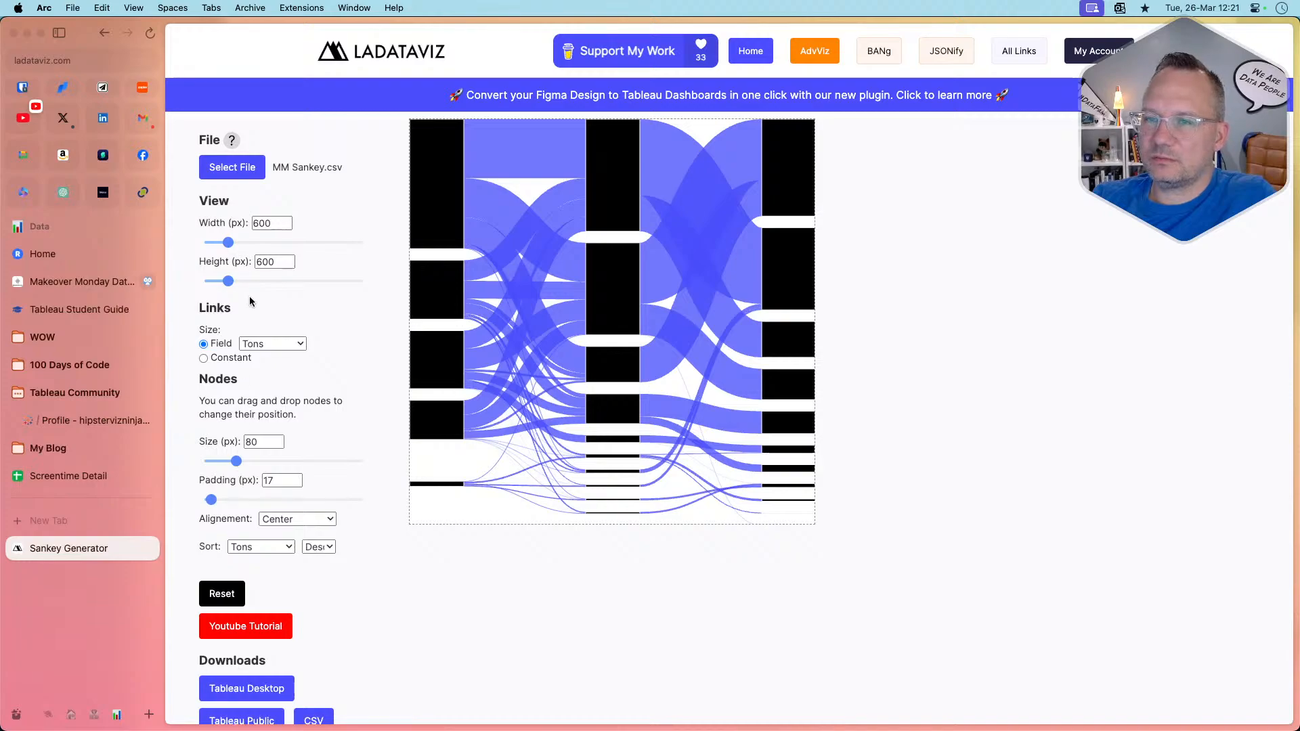
pyautogui.click(269, 218)
pyautogui.doubleClick(273, 220)
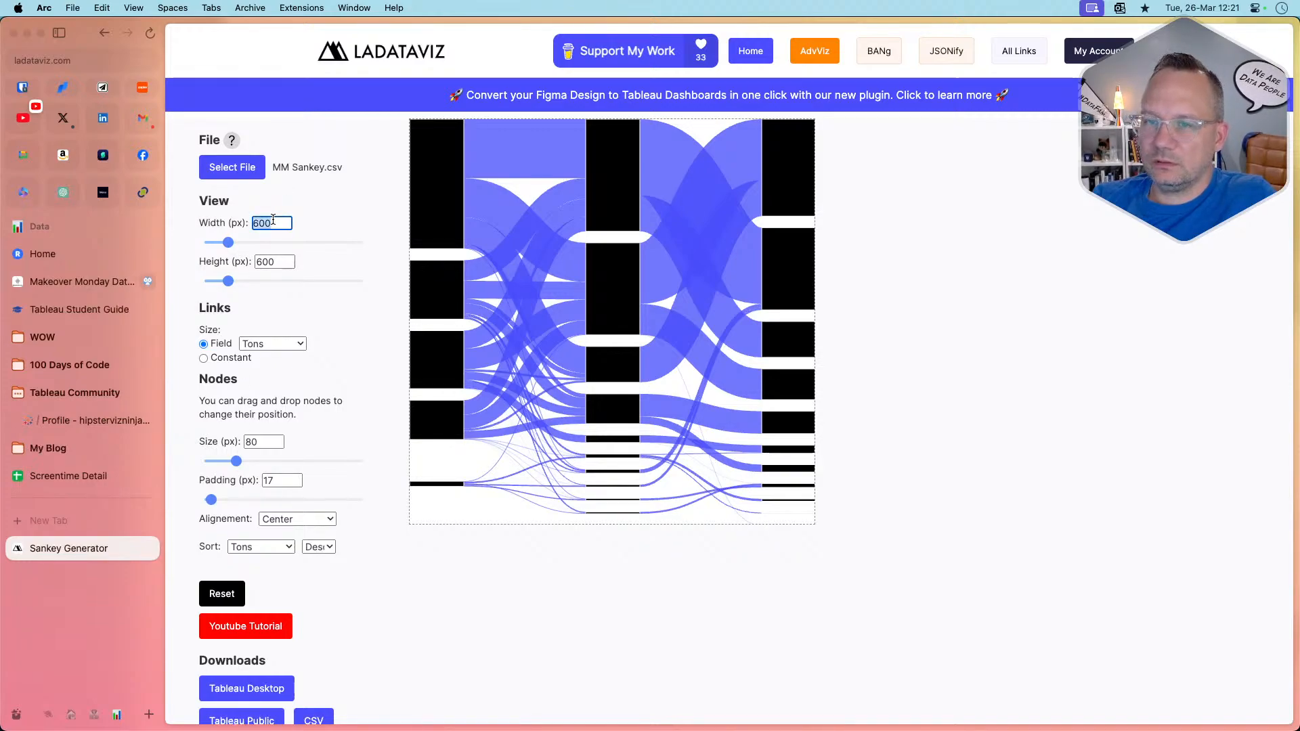
pyautogui.write('800')
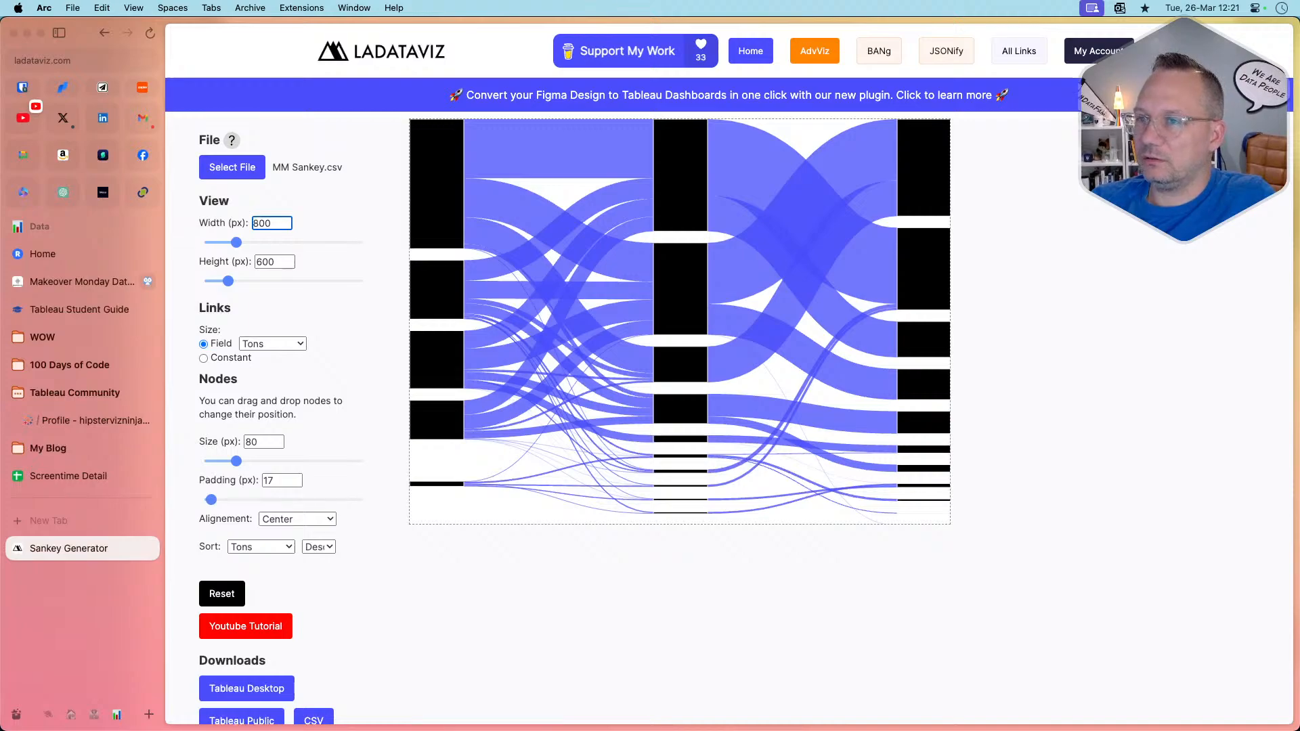
pyautogui.click(509, 584)
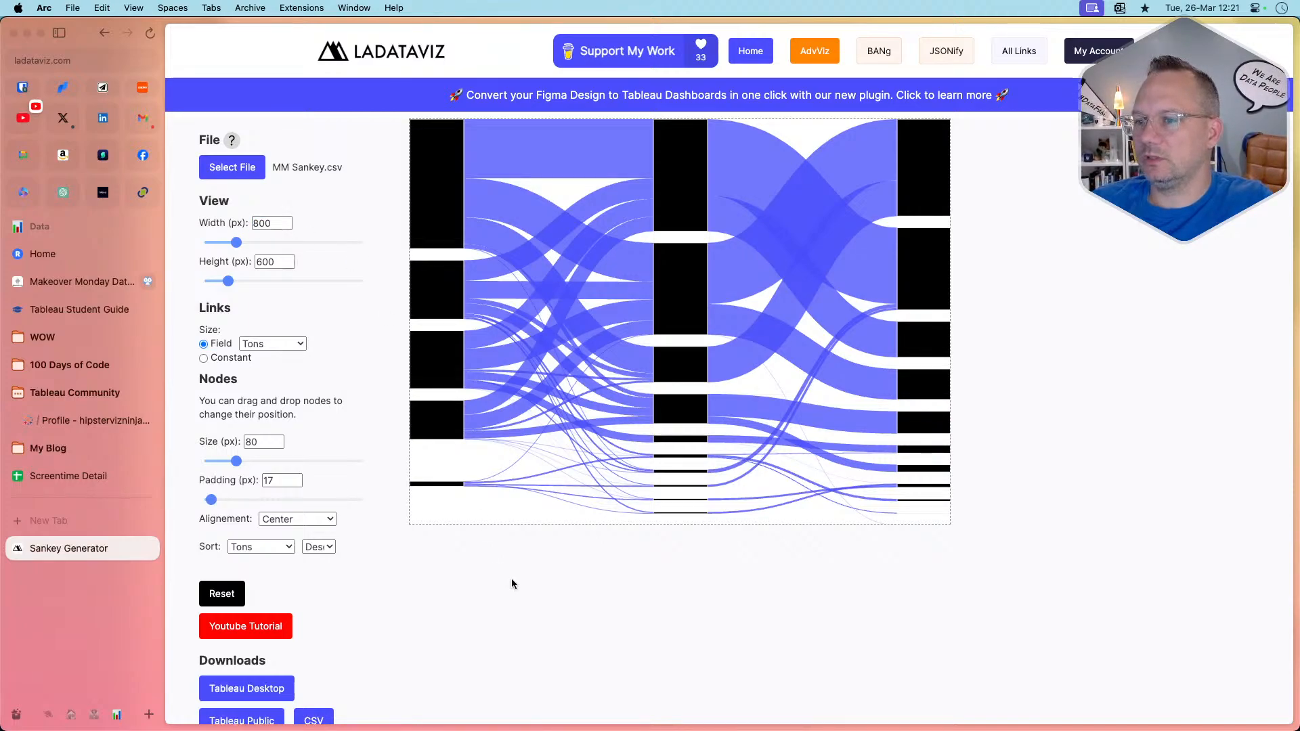
pyautogui.press('super+Tab')
pyautogui.press('Tab')
pyautogui.press('Tab')
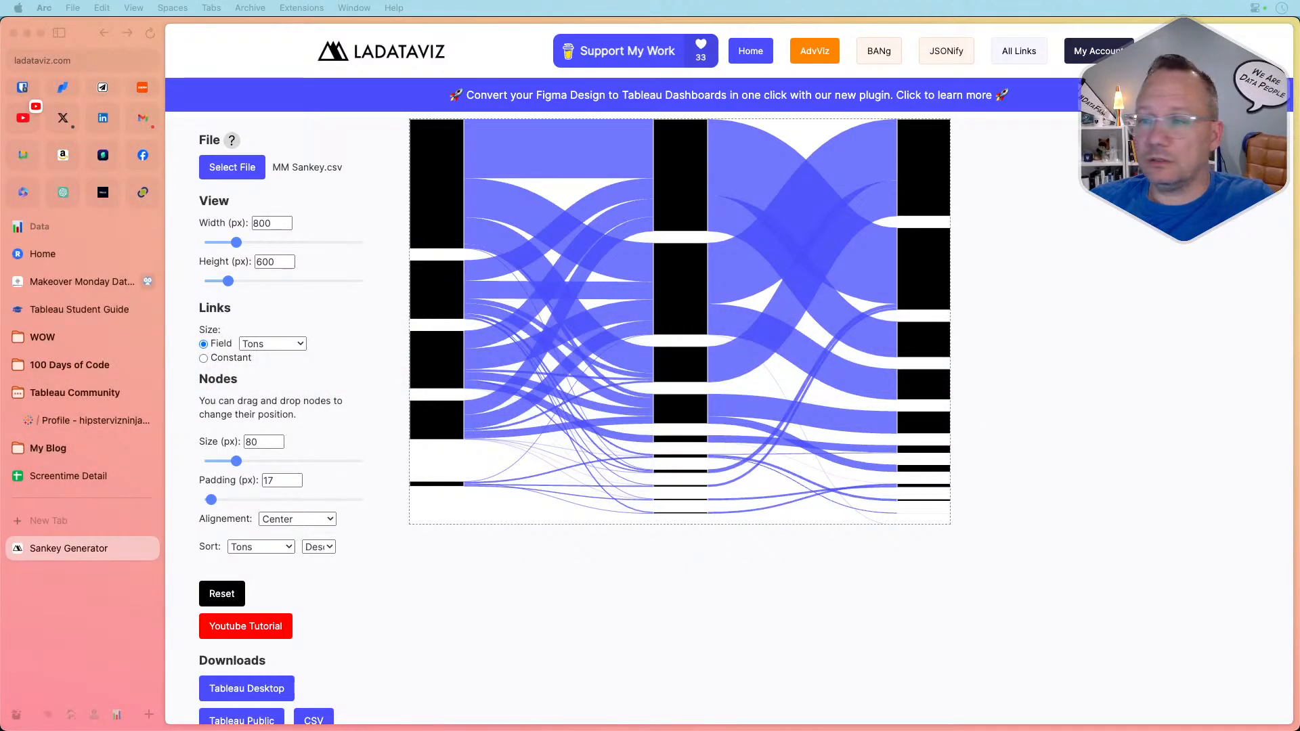
pyautogui.click(520, 578)
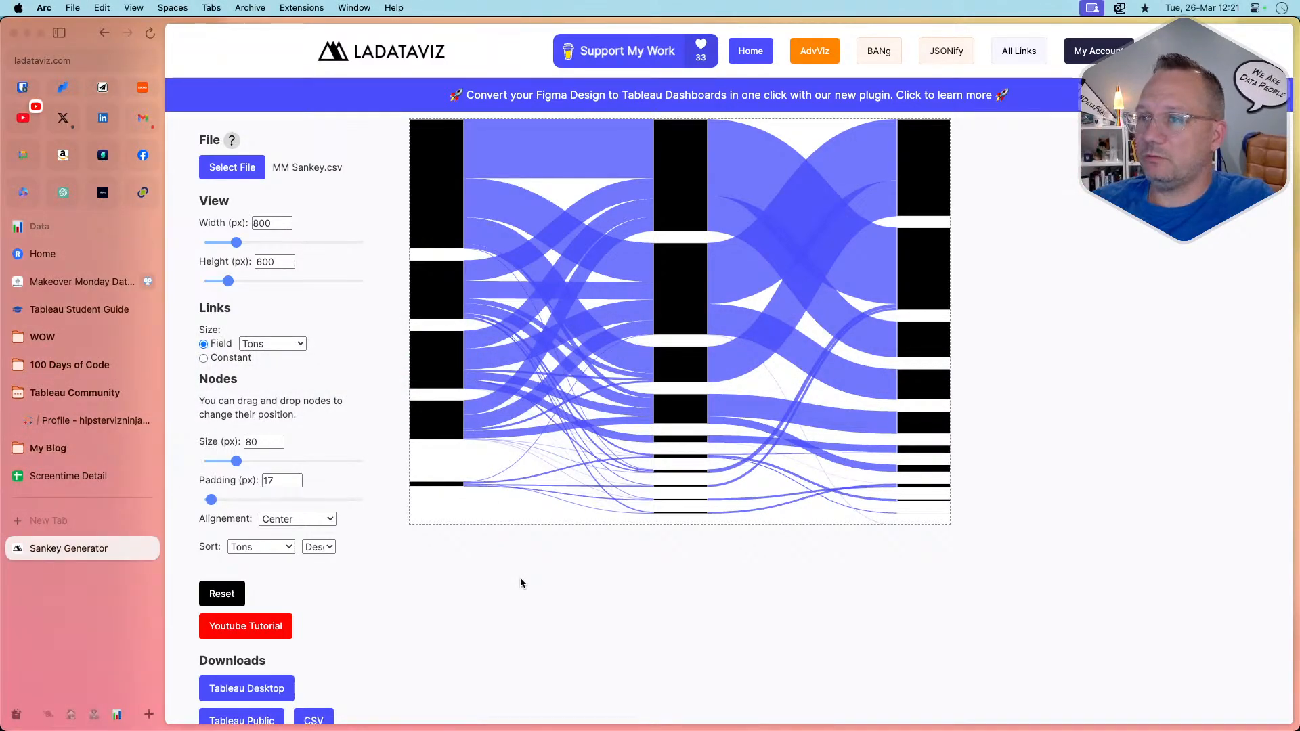
# Download the finished Sankey as a Tableau Desktop workbook
pyautogui.scroll(-3, 449, 593)
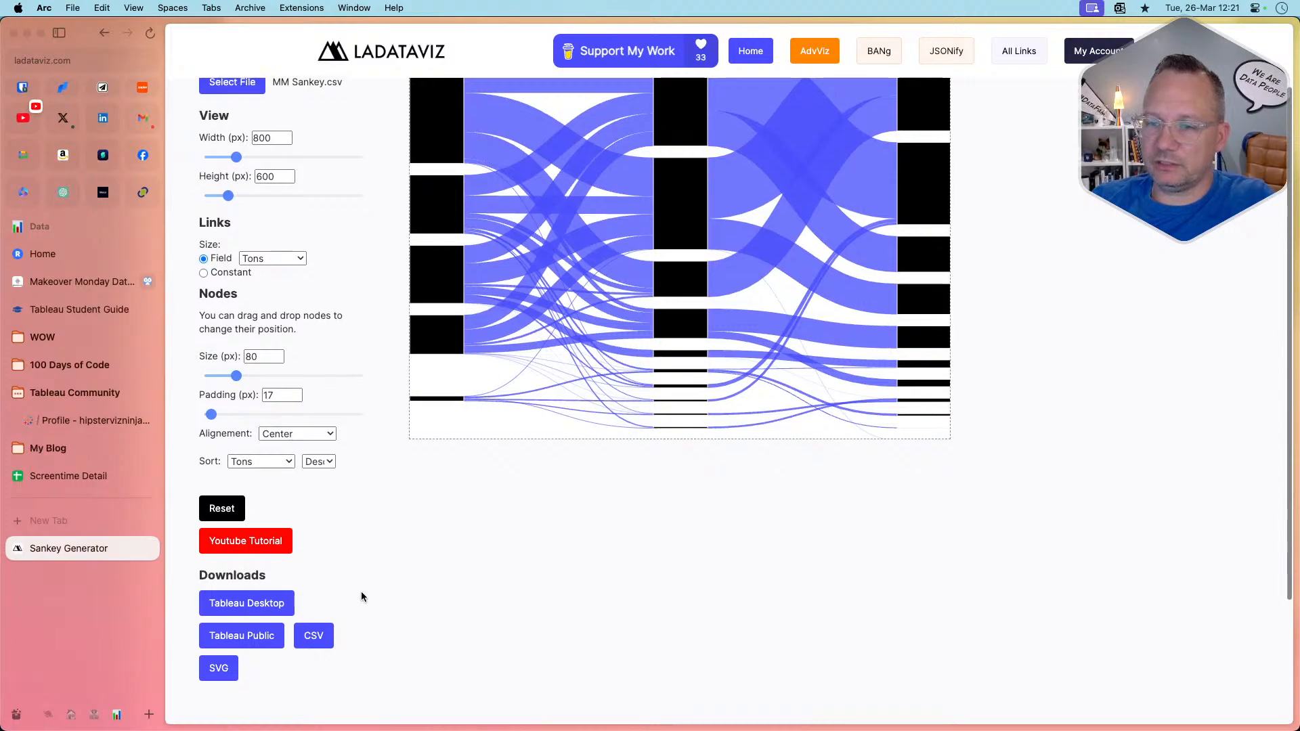
pyautogui.scroll(1, 437, 580)
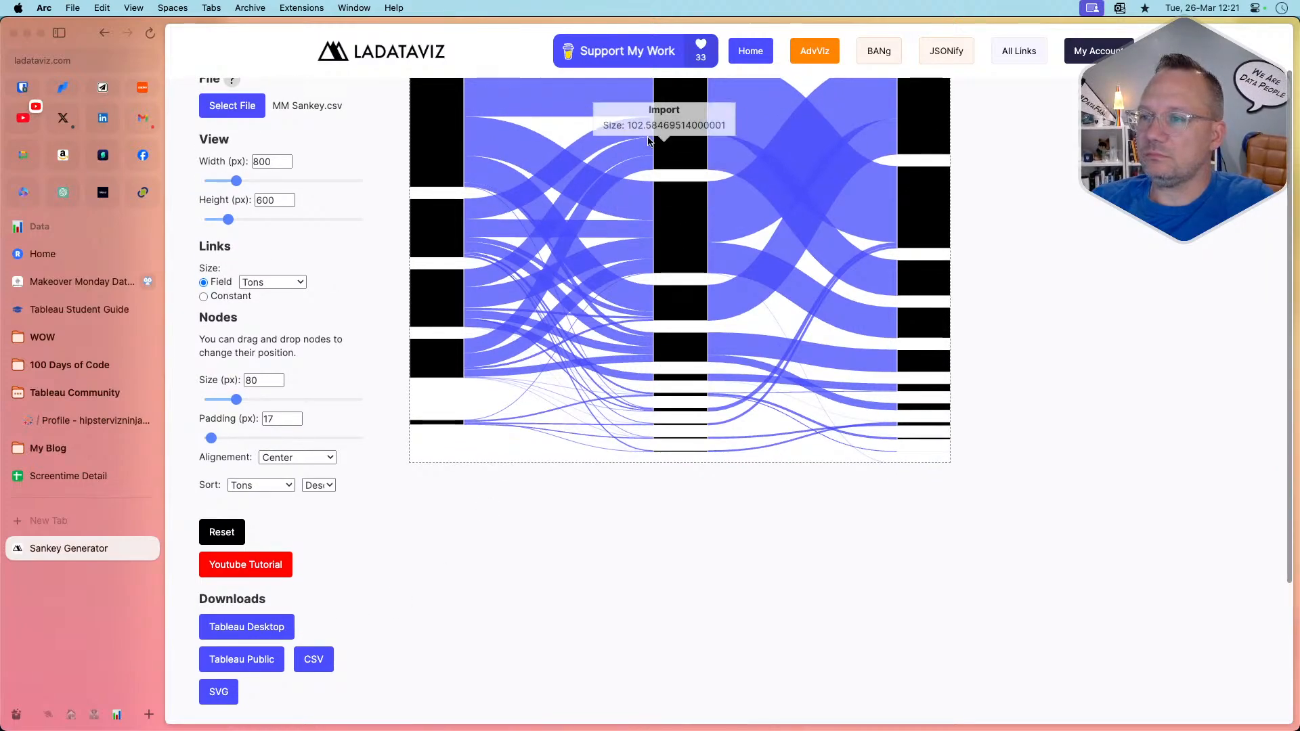
pyautogui.scroll(2, 652, 516)
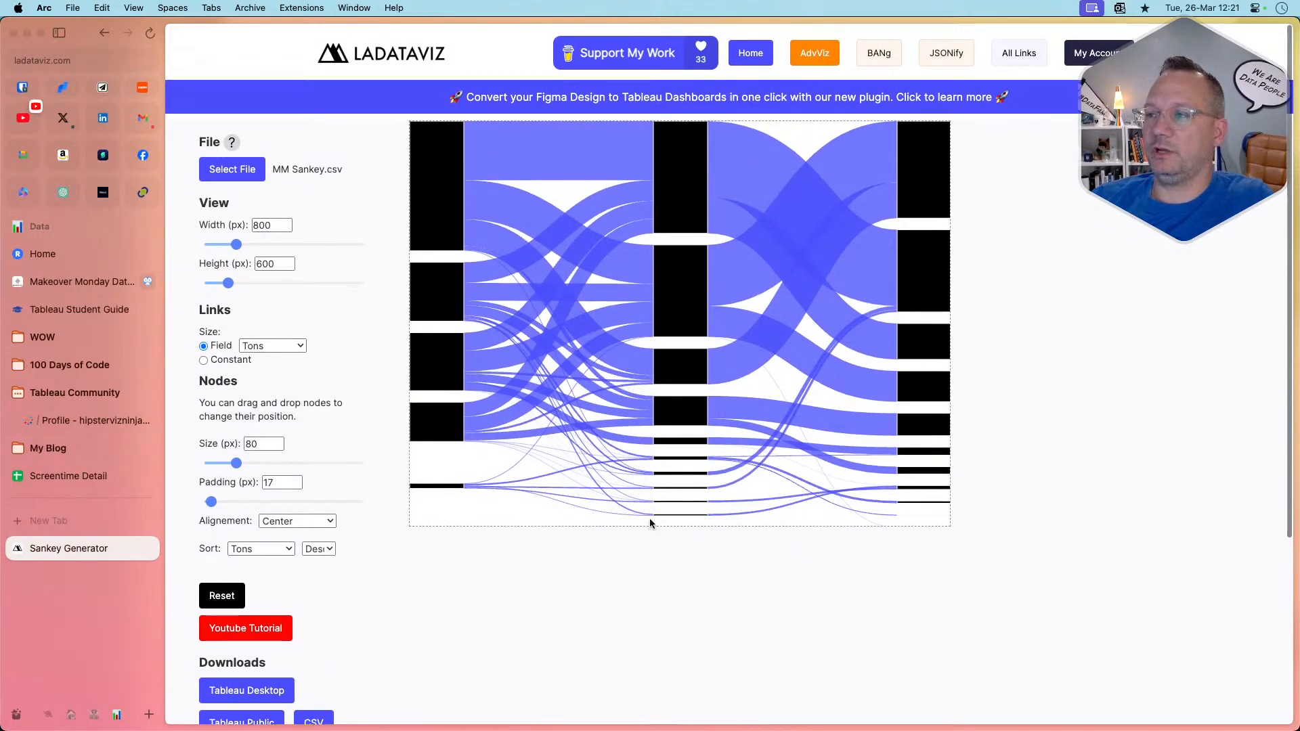
pyautogui.scroll(-1, 441, 687)
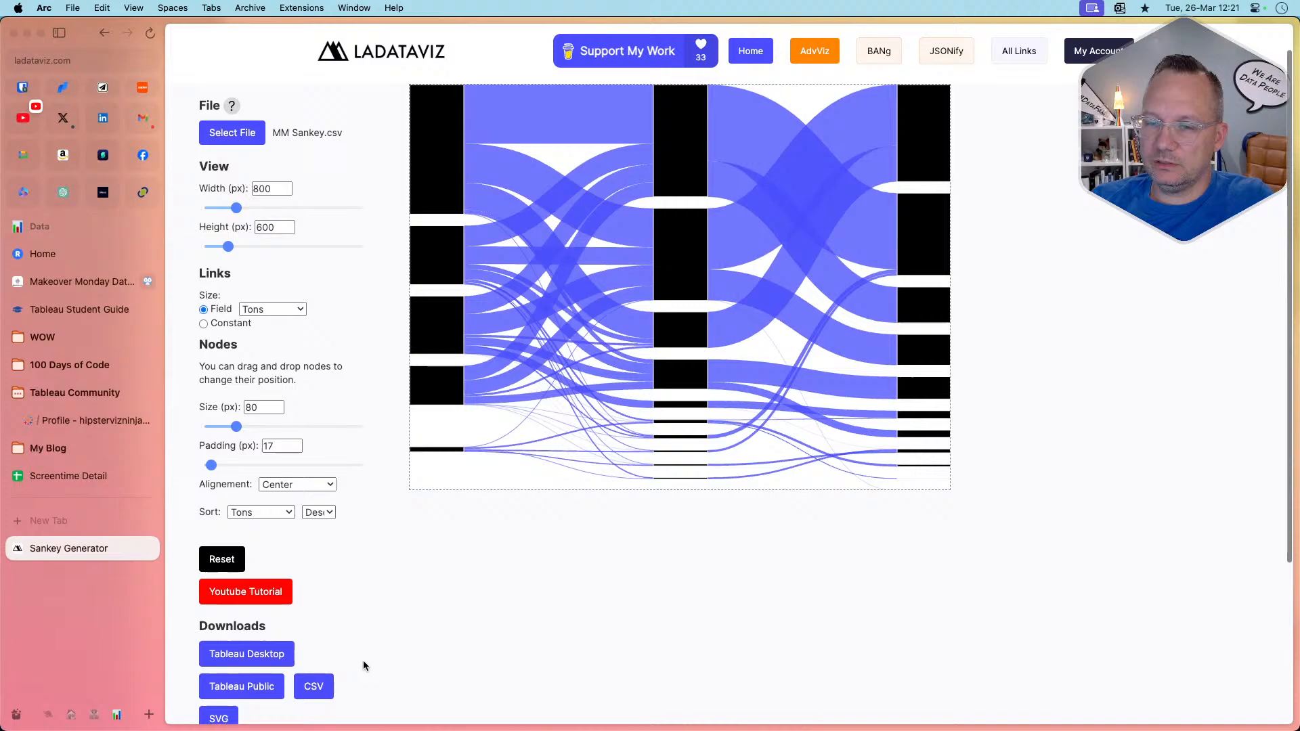
pyautogui.click(253, 657)
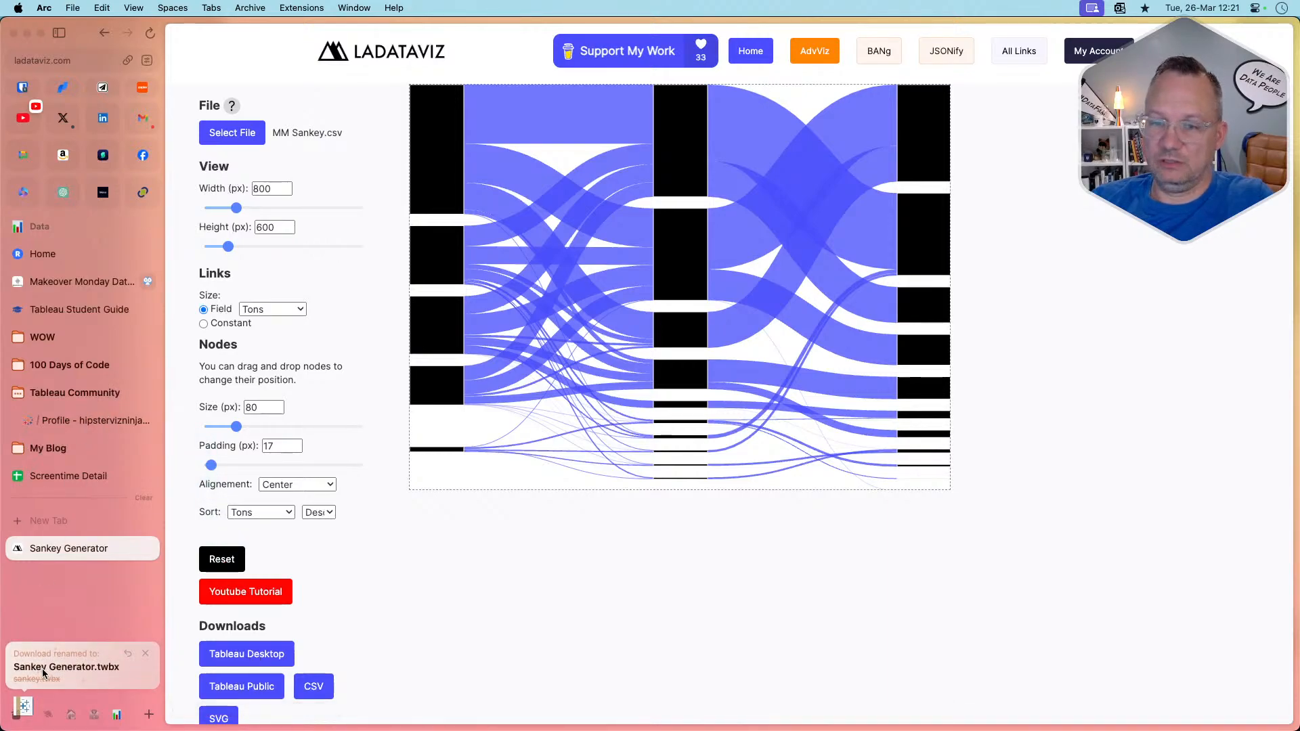
# Open the downloaded Sankey Generator.twbx in Tableau and go from its dashboard to the Sankey Sheet worksheet
pyautogui.click(25, 706)
pyautogui.click(65, 691)
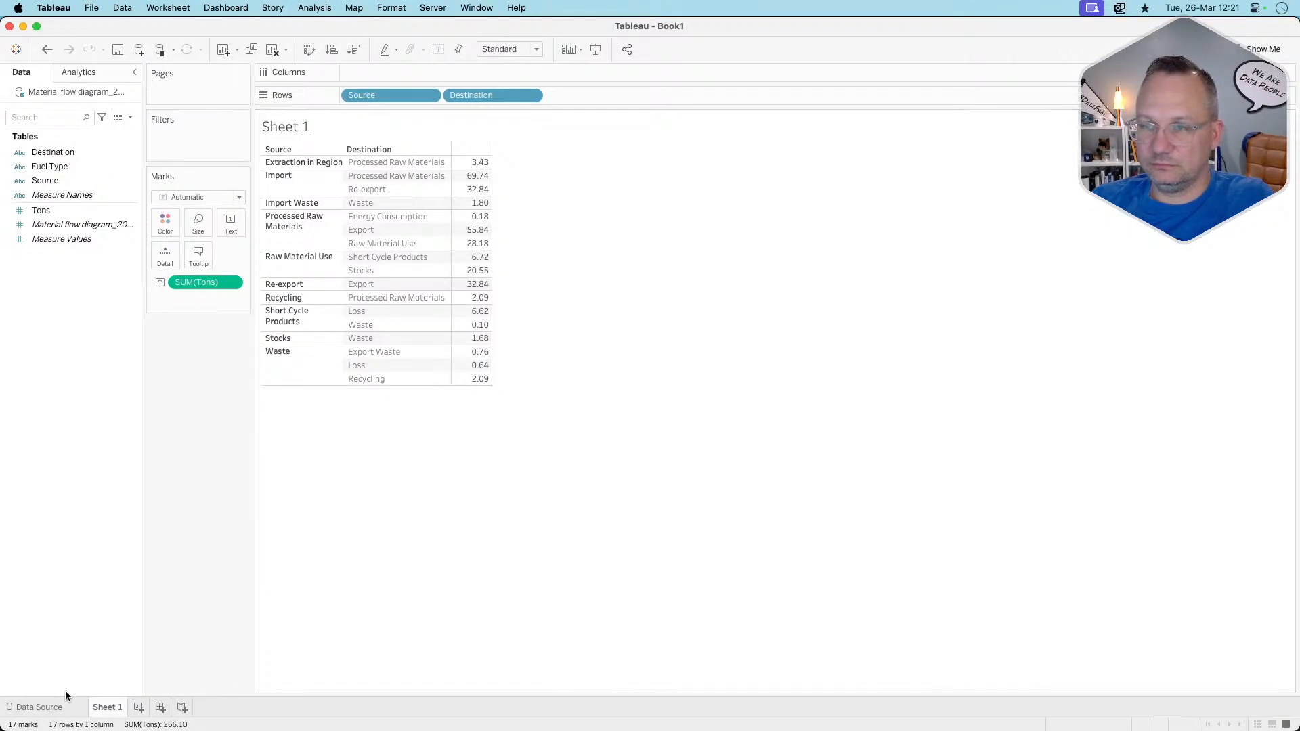
pyautogui.moveTo(460, 729)
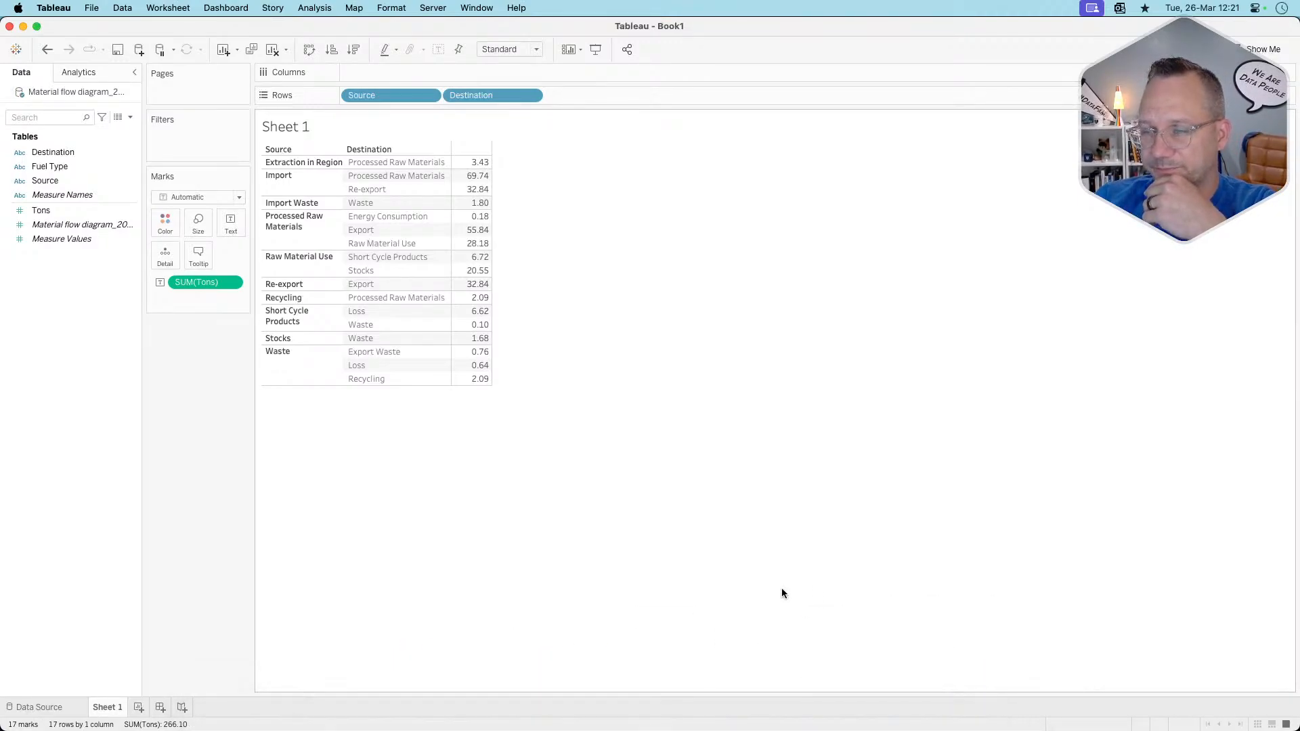
pyautogui.press('super+n')
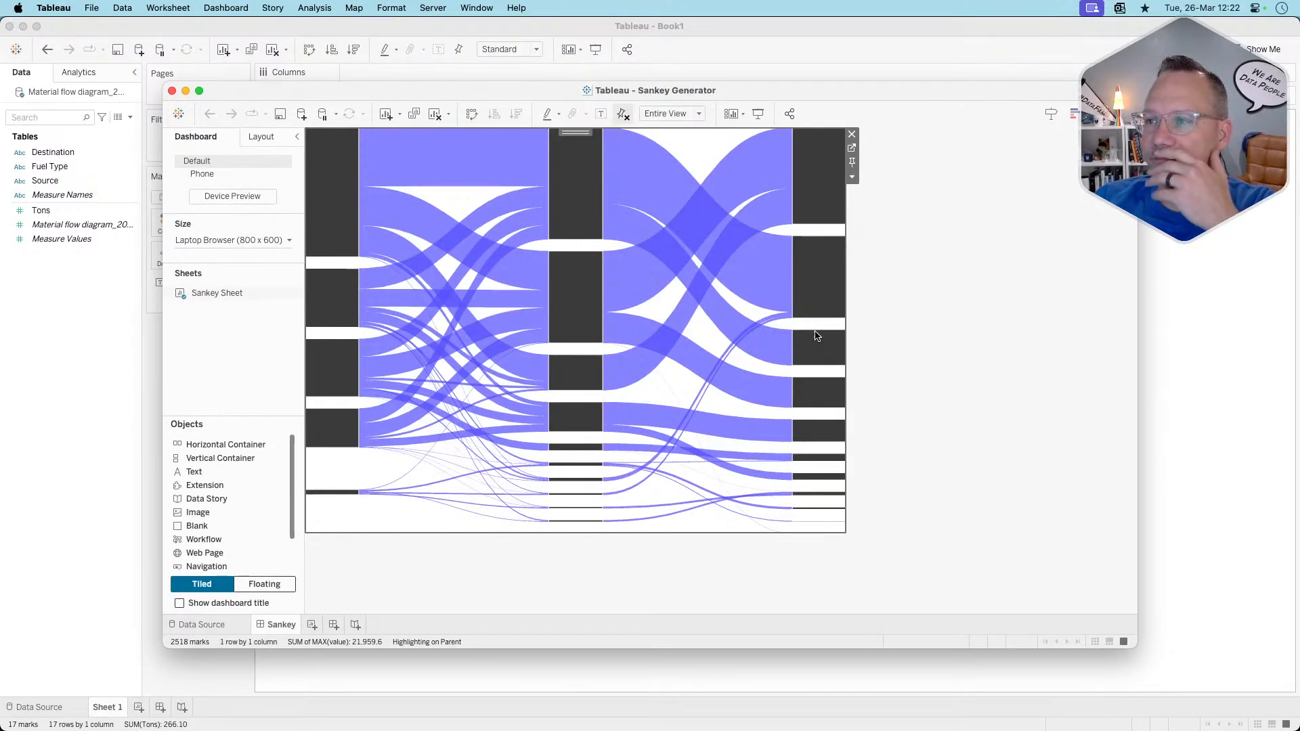
pyautogui.click(852, 149)
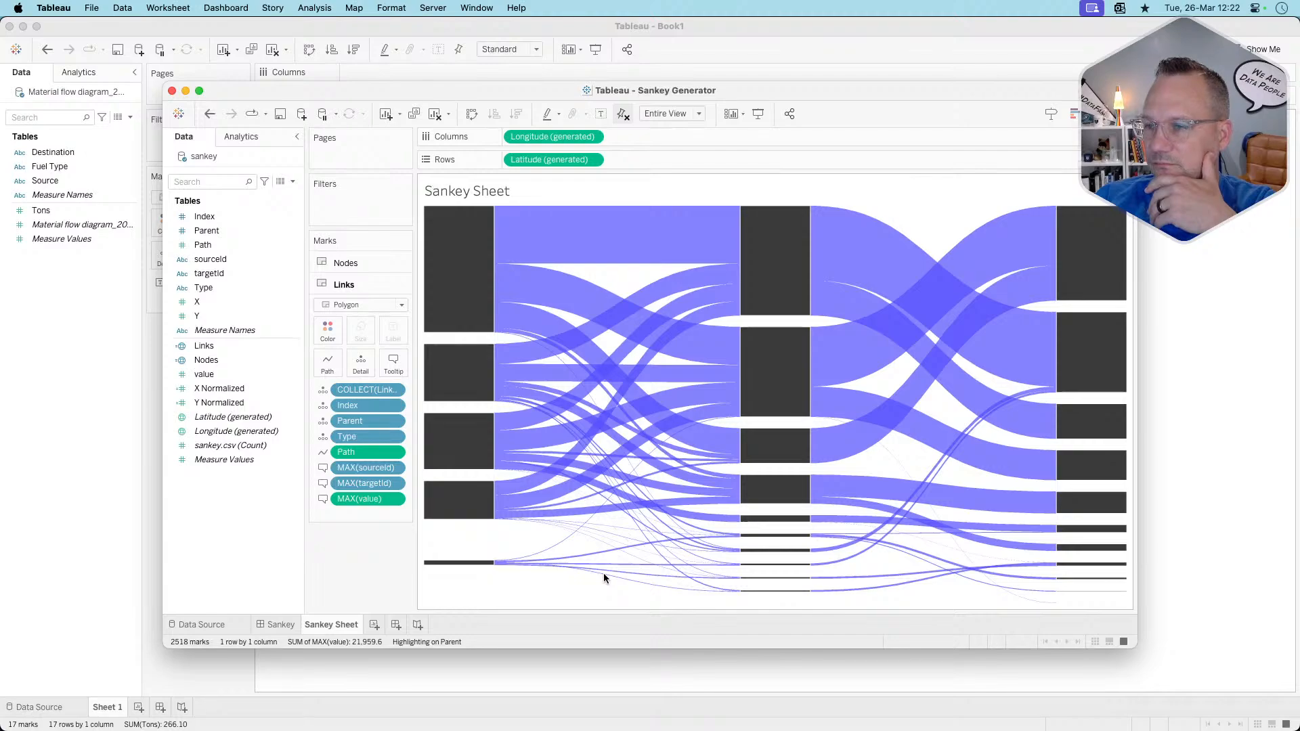
# Review the sheet's fields and the tooltip definition of the Links layer without changing it
pyautogui.moveTo(777, 300)
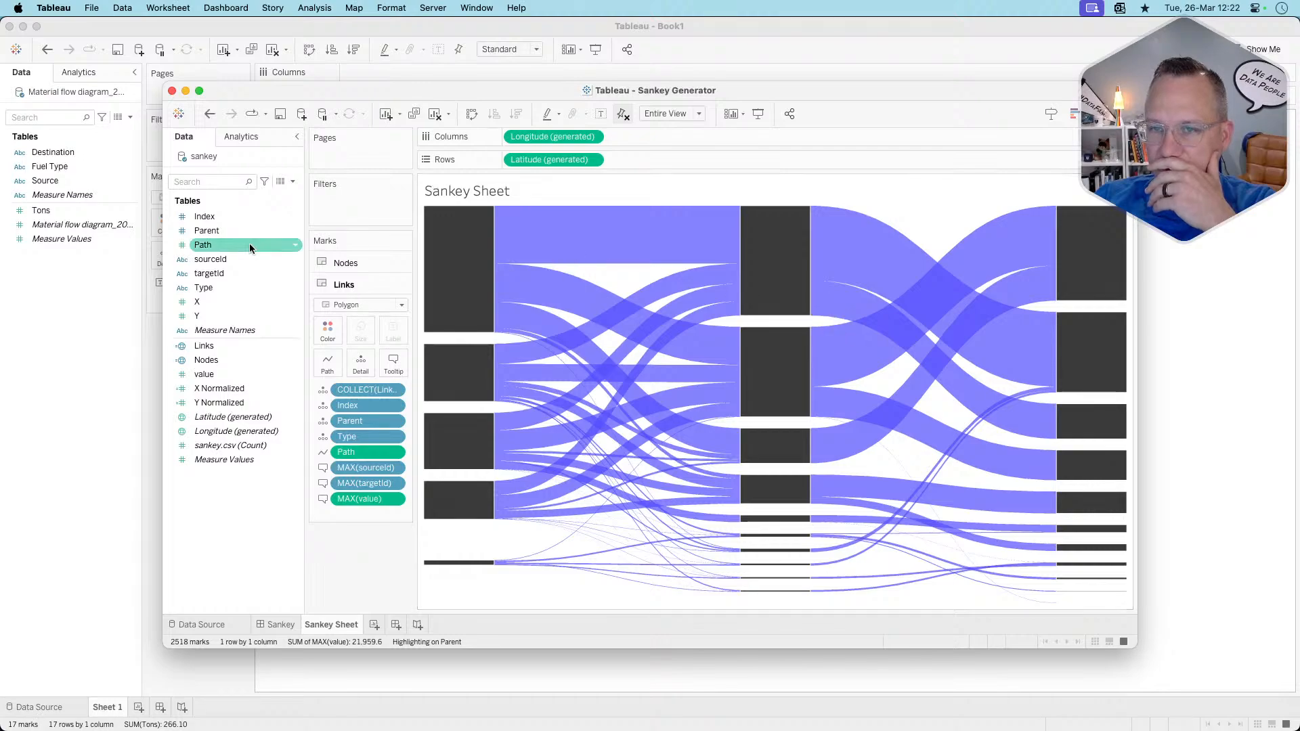
pyautogui.moveTo(463, 284)
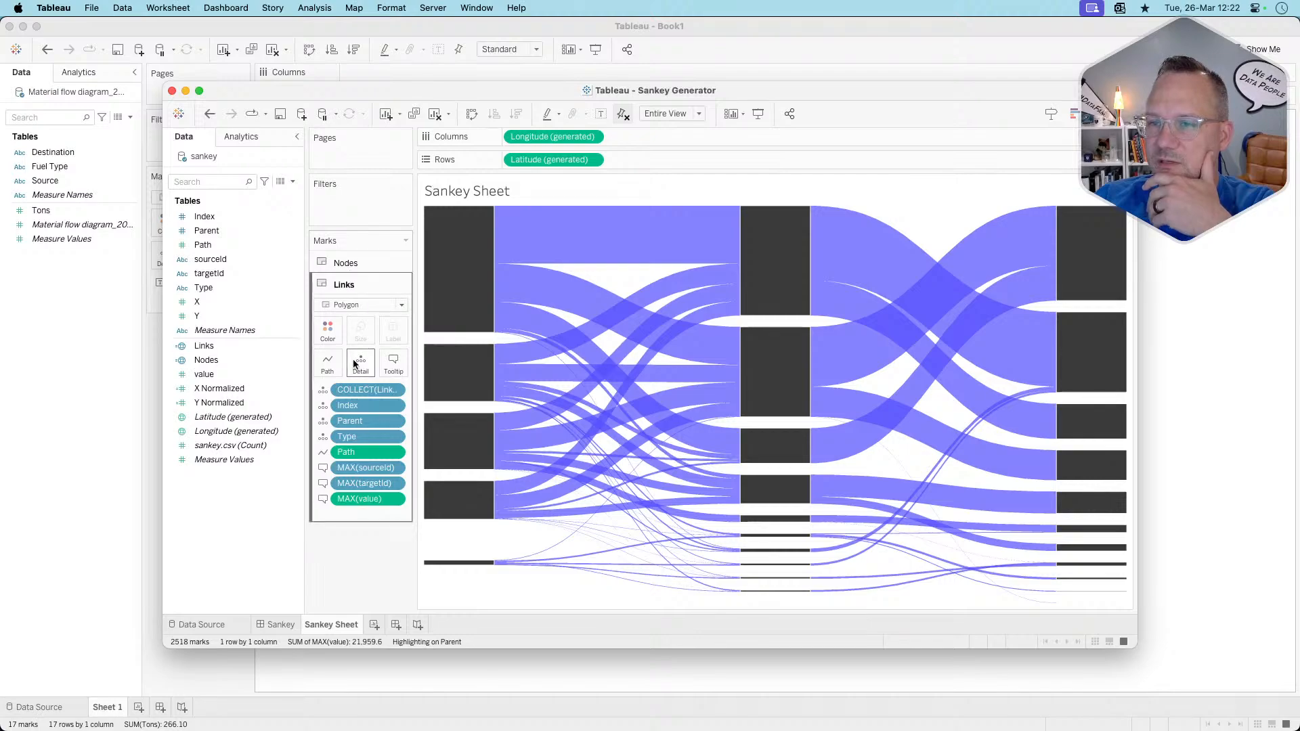
pyautogui.click(402, 364)
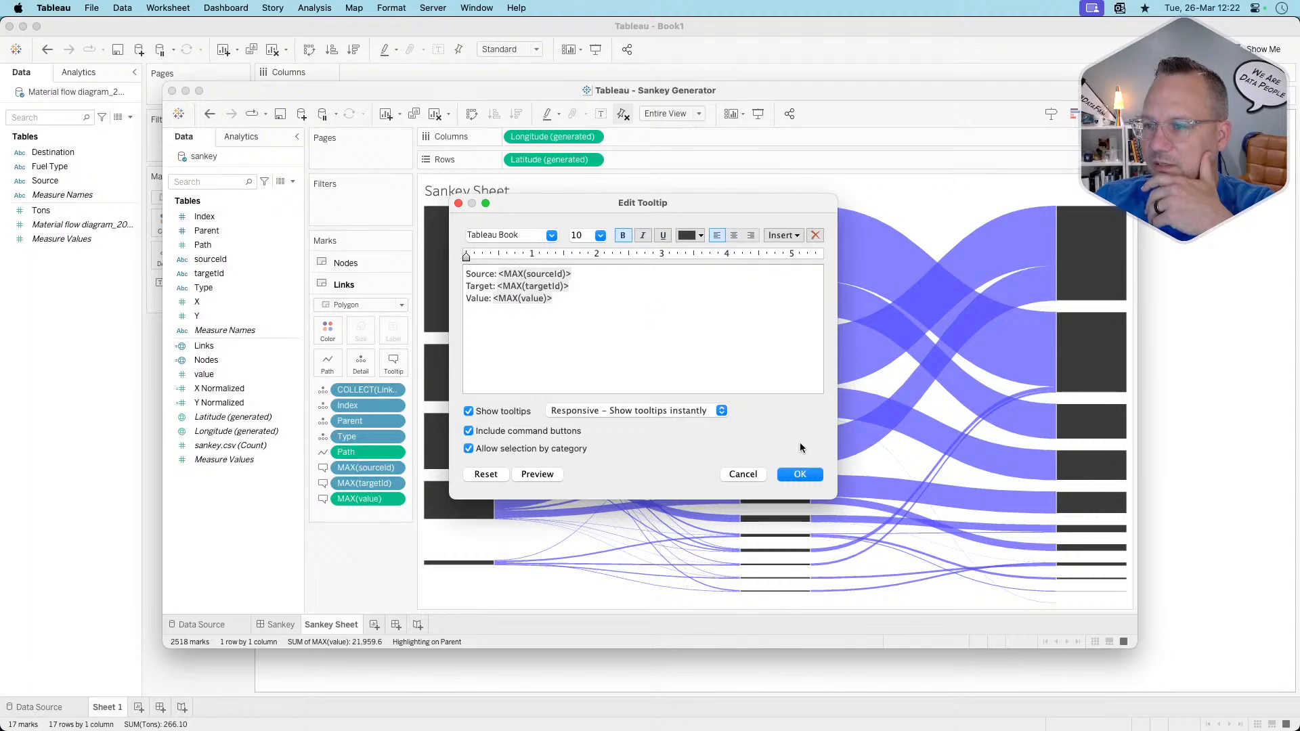
pyautogui.click(745, 474)
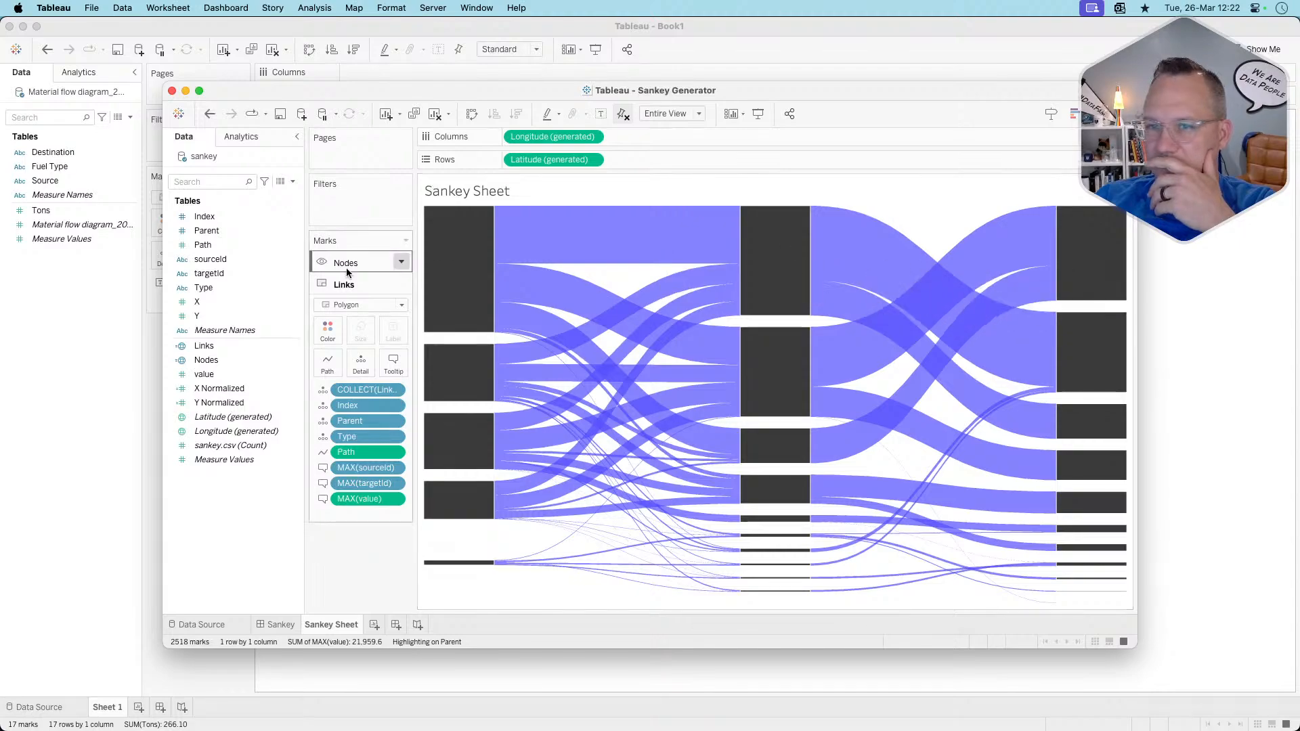
# Color both the Links and the Nodes layers of the Sankey by sourceId
pyautogui.moveTo(237, 259); pyautogui.dragTo(326, 327)
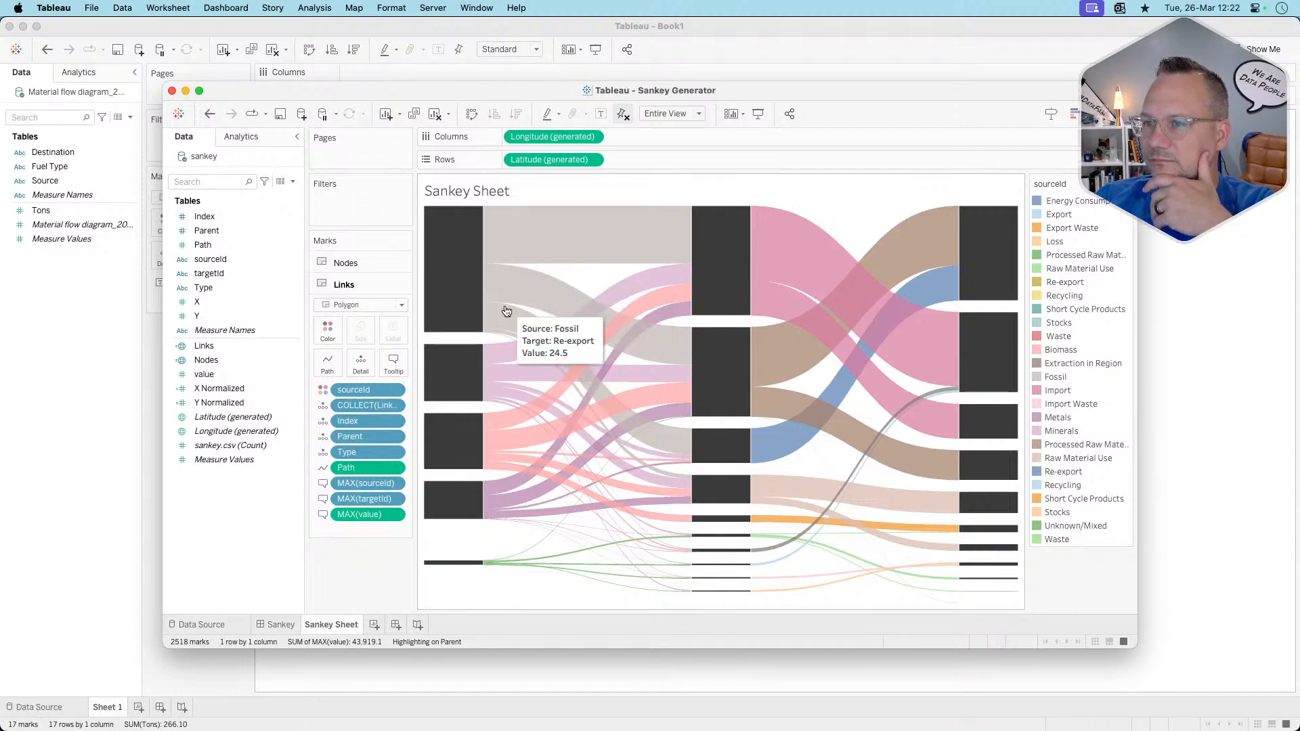
pyautogui.click(352, 266)
pyautogui.moveTo(249, 260); pyautogui.dragTo(329, 309)
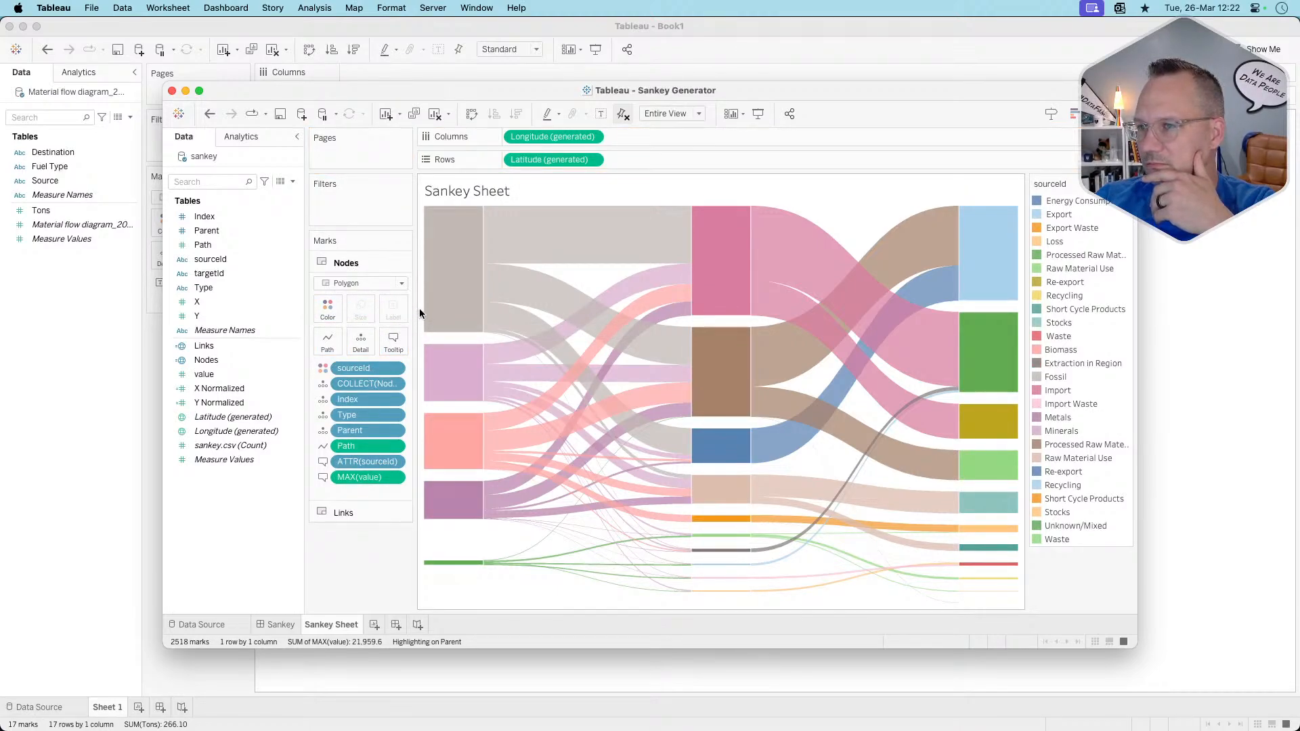
pyautogui.moveTo(437, 306)
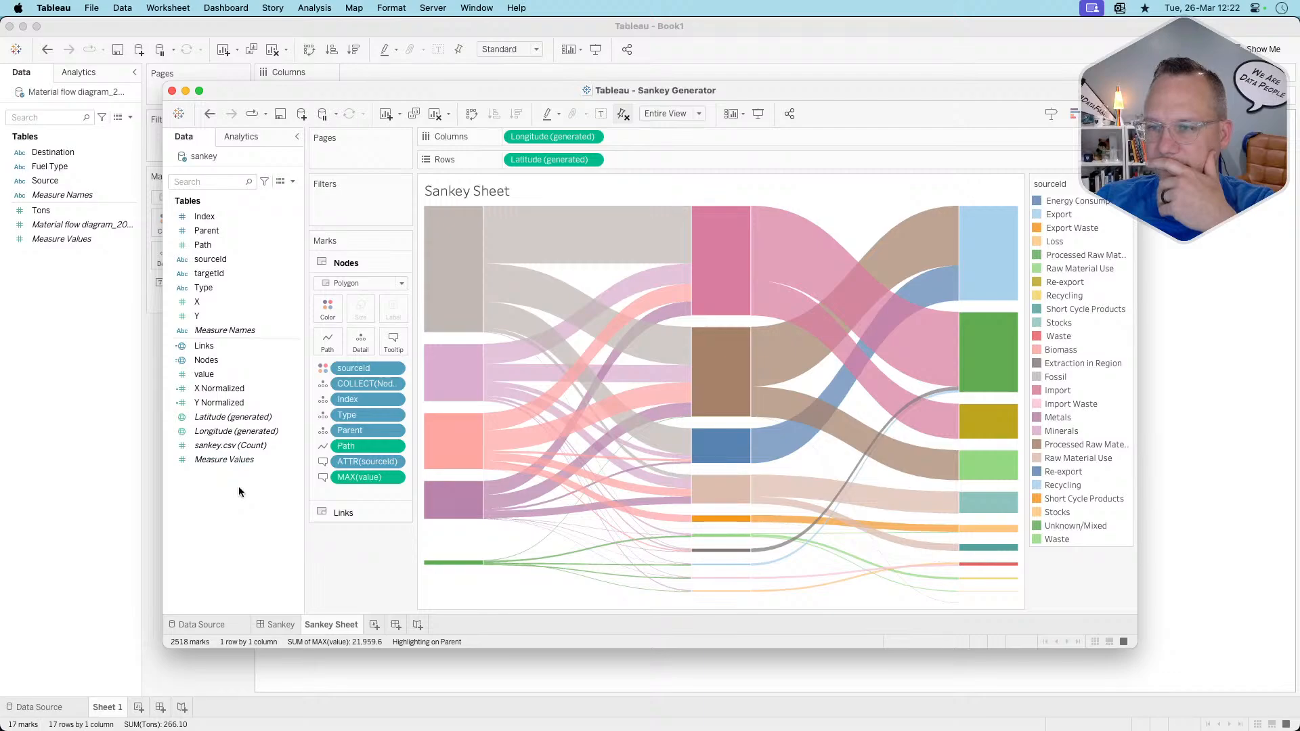
# Remove the sourceId color encoding from the Links layer of the Sankey
pyautogui.click(359, 513)
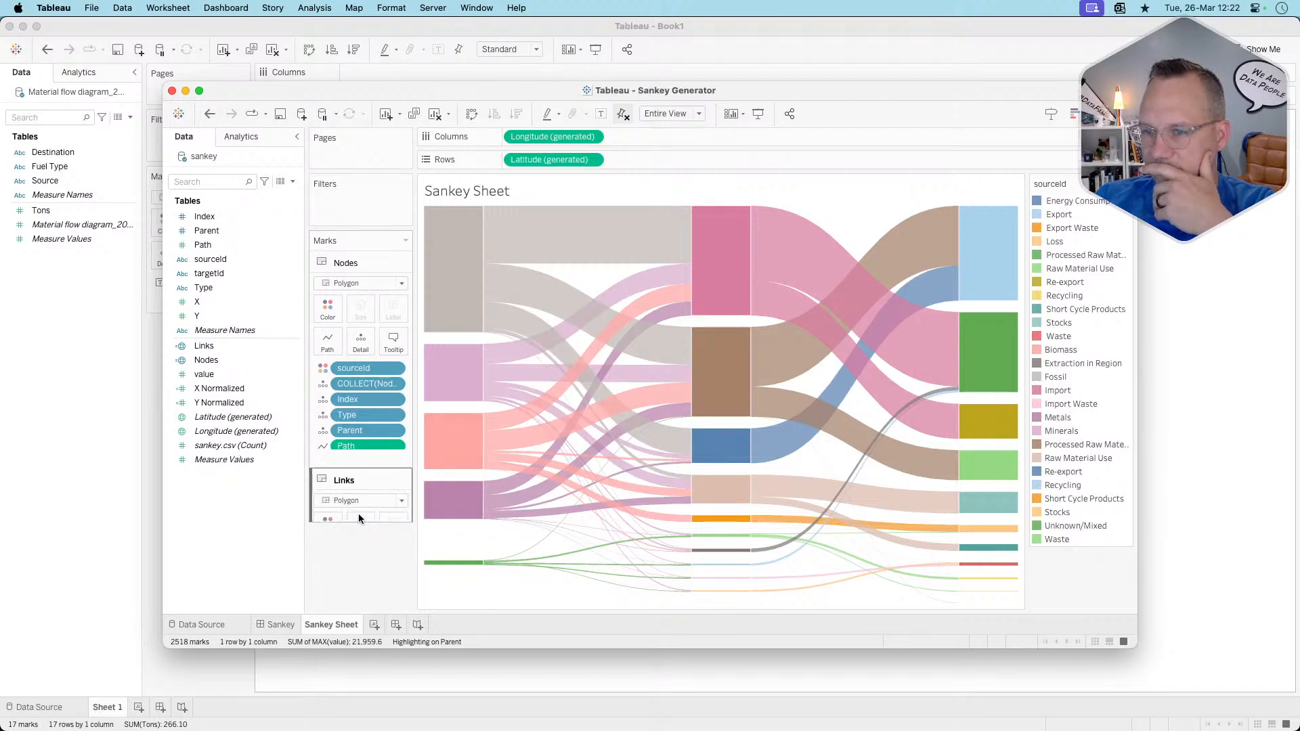
pyautogui.moveTo(363, 391); pyautogui.dragTo(246, 534)
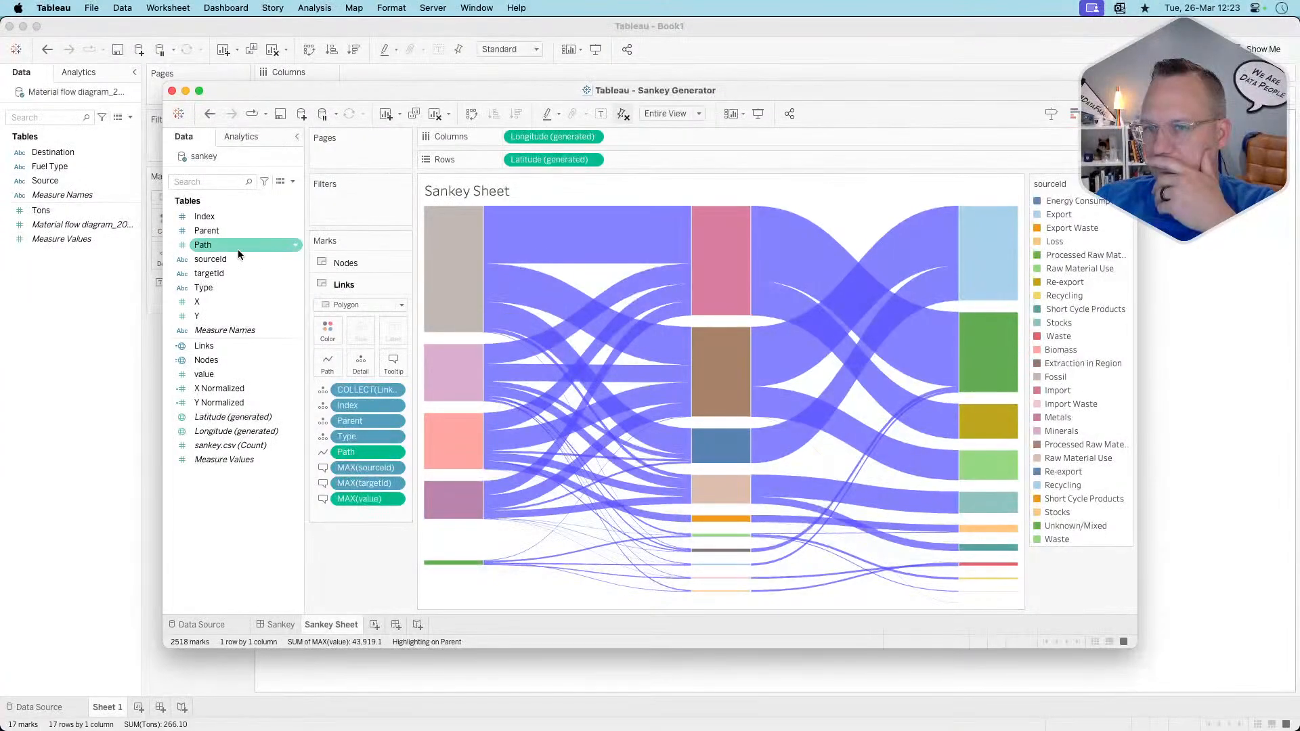
# Try coloring the Links layer by targetId, and undo that change
pyautogui.moveTo(233, 271); pyautogui.dragTo(326, 333)
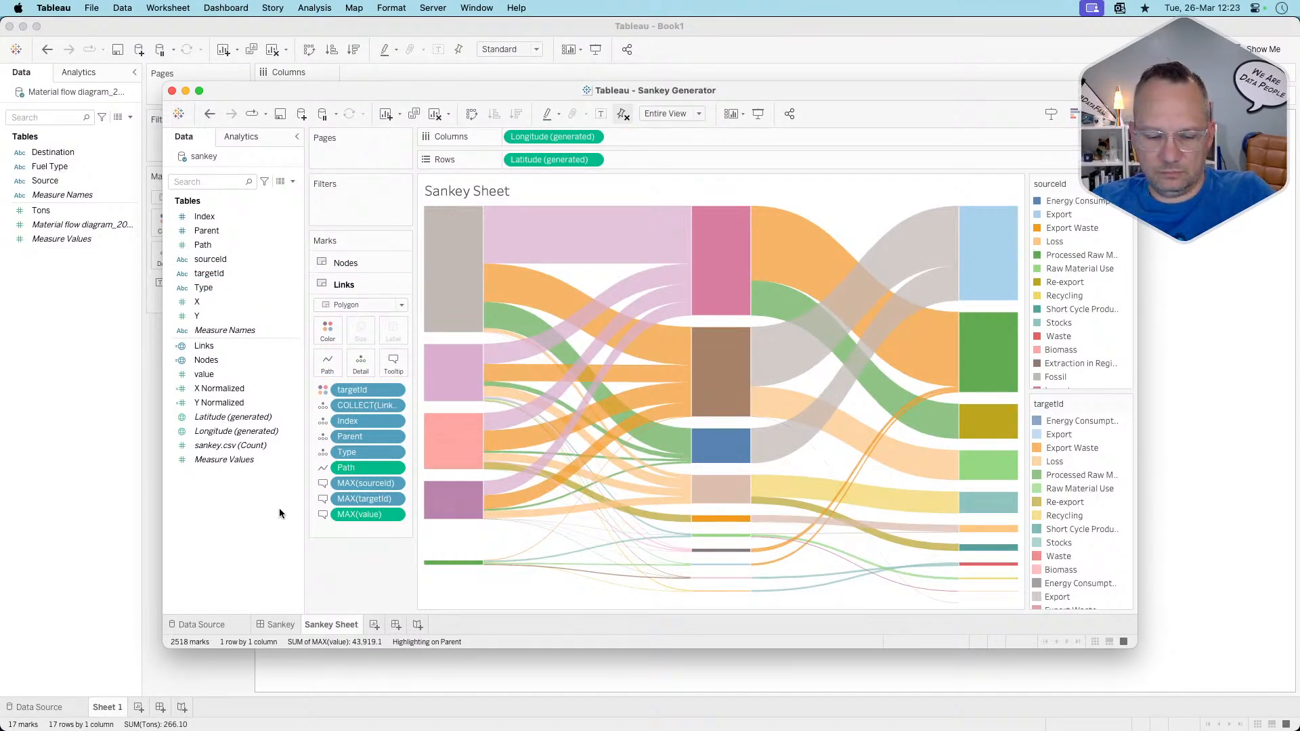
pyautogui.press('super+z')
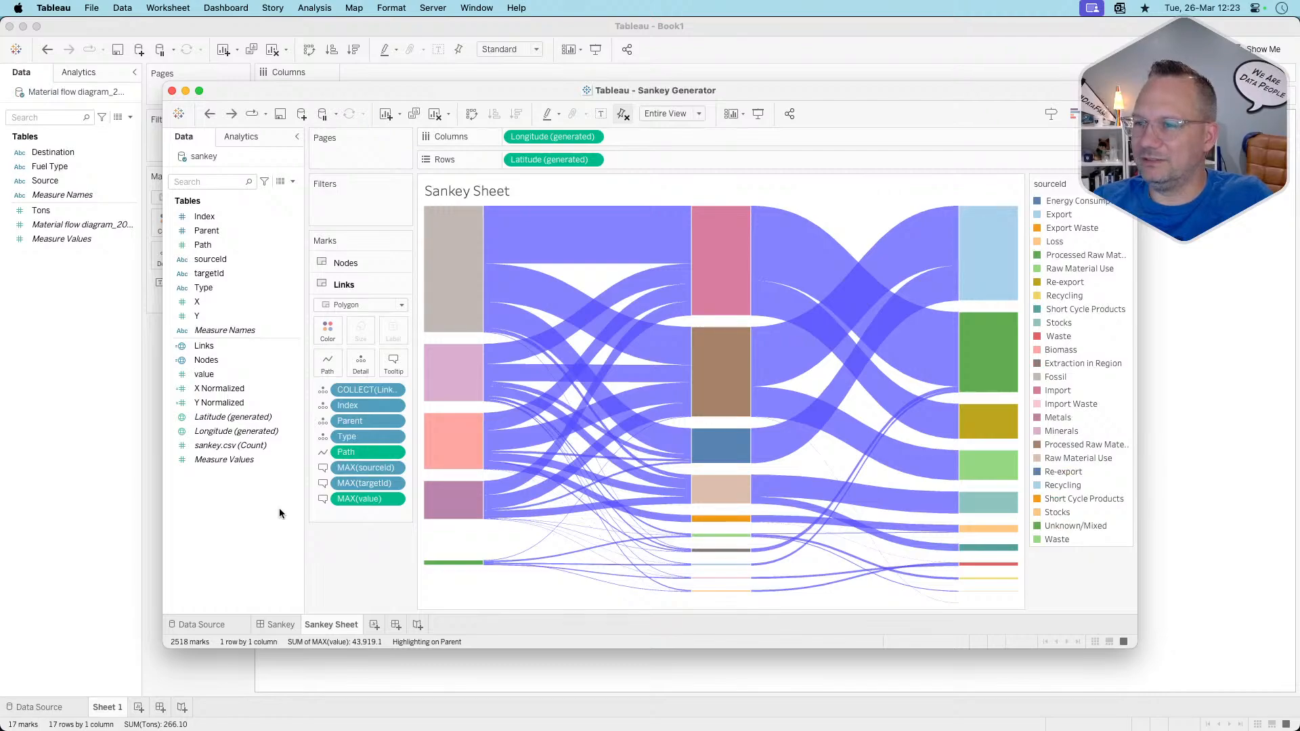
# Show the Nodes layer's marks settings and enlarge the Sankey Generator workbook window to fill the screen
pyautogui.click(366, 261)
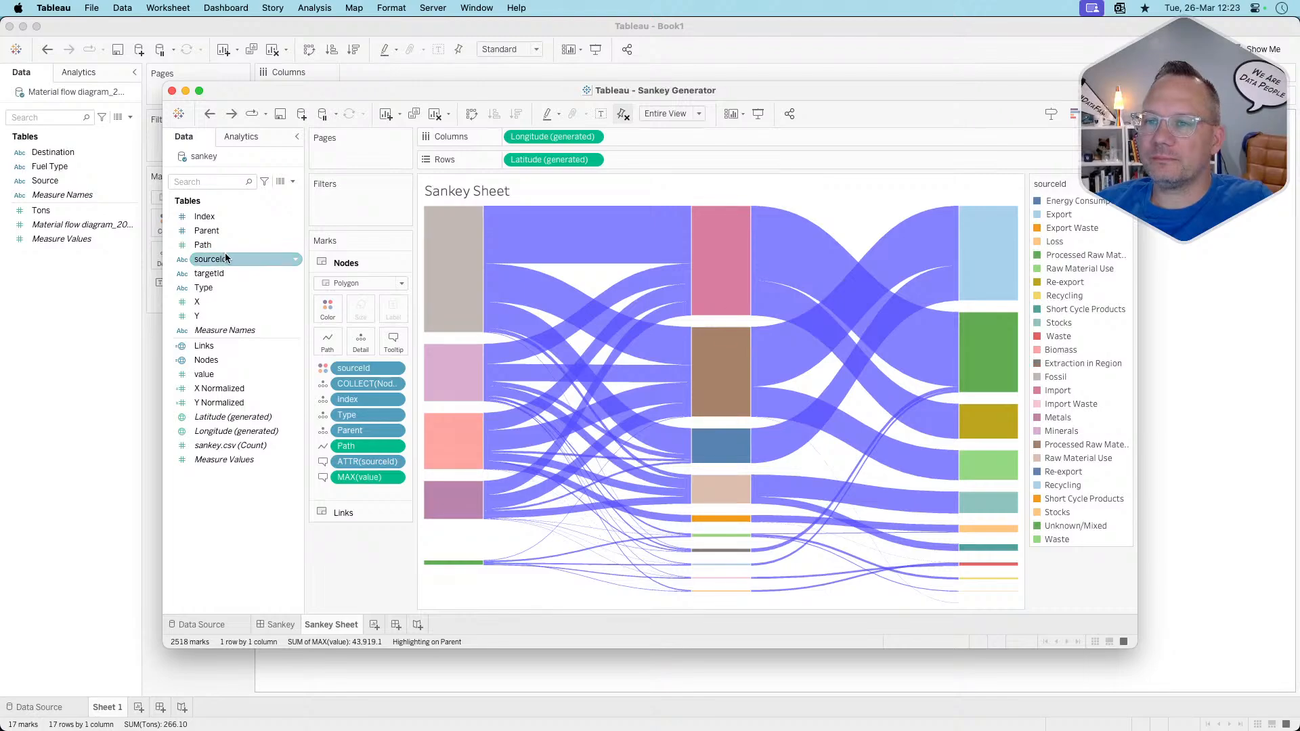
pyautogui.moveTo(230, 260)
pyautogui.mouseDown()
pyautogui.moveTo(365, 335)
pyautogui.moveTo(371, 299)
pyautogui.moveTo(355, 327)
pyautogui.moveTo(394, 348)
pyautogui.moveTo(279, 324)
pyautogui.moveTo(215, 267)
pyautogui.mouseUp()
pyautogui.doubleClick(778, 69)
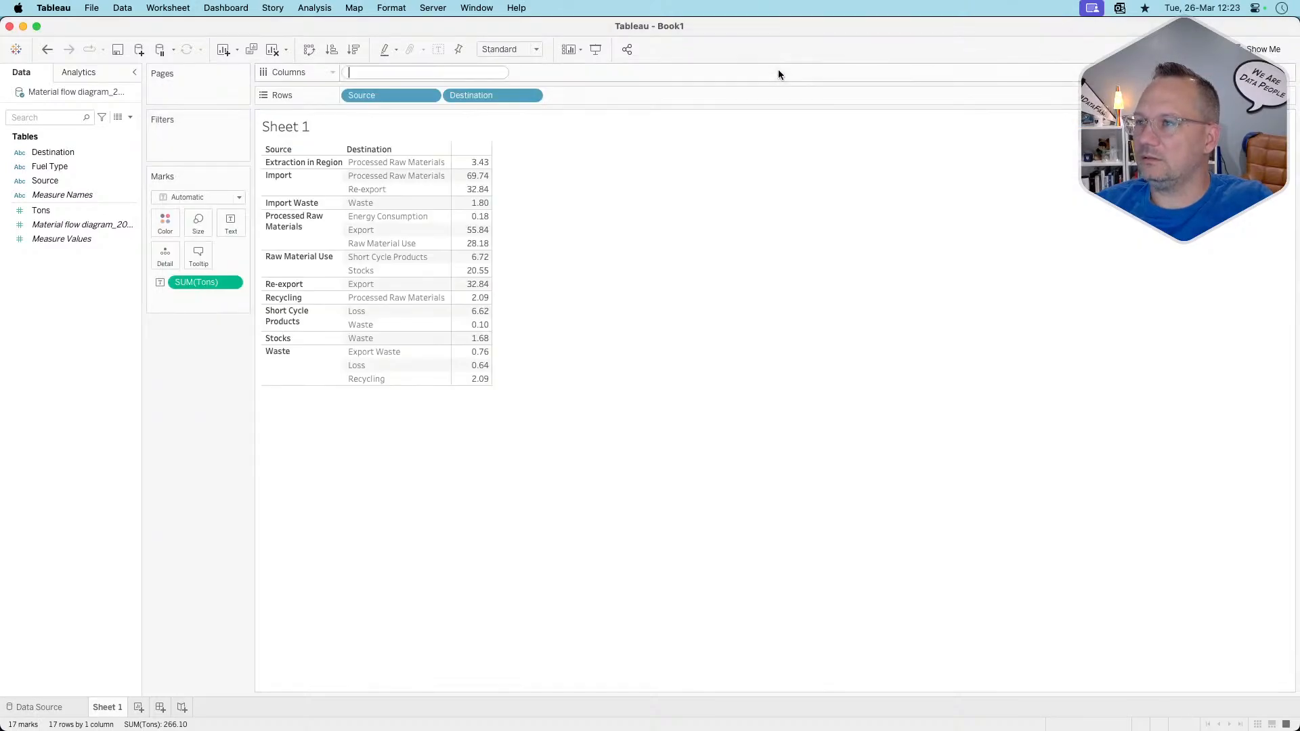
pyautogui.press('super+grave')
pyautogui.doubleClick(732, 91)
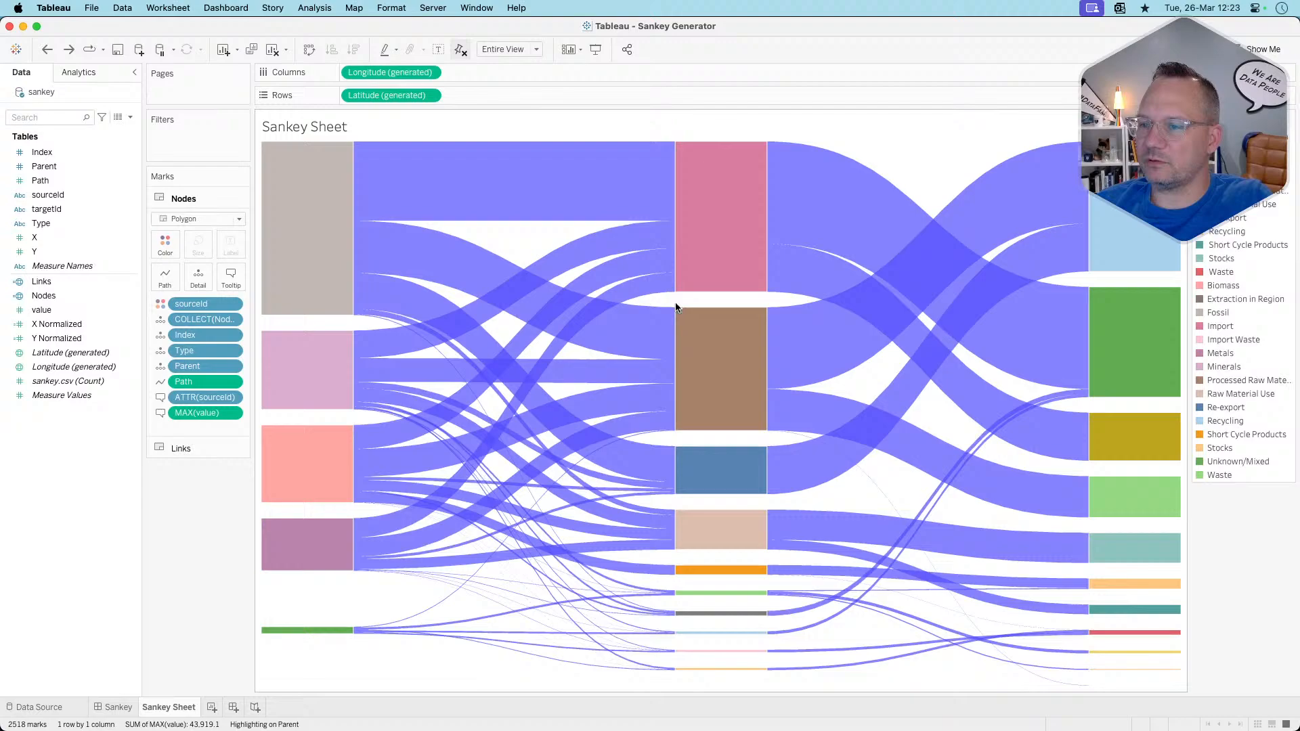
# Add a mark annotation to the Fossil node whose text contains only the bold <sourceId> field
pyautogui.moveTo(738, 228)
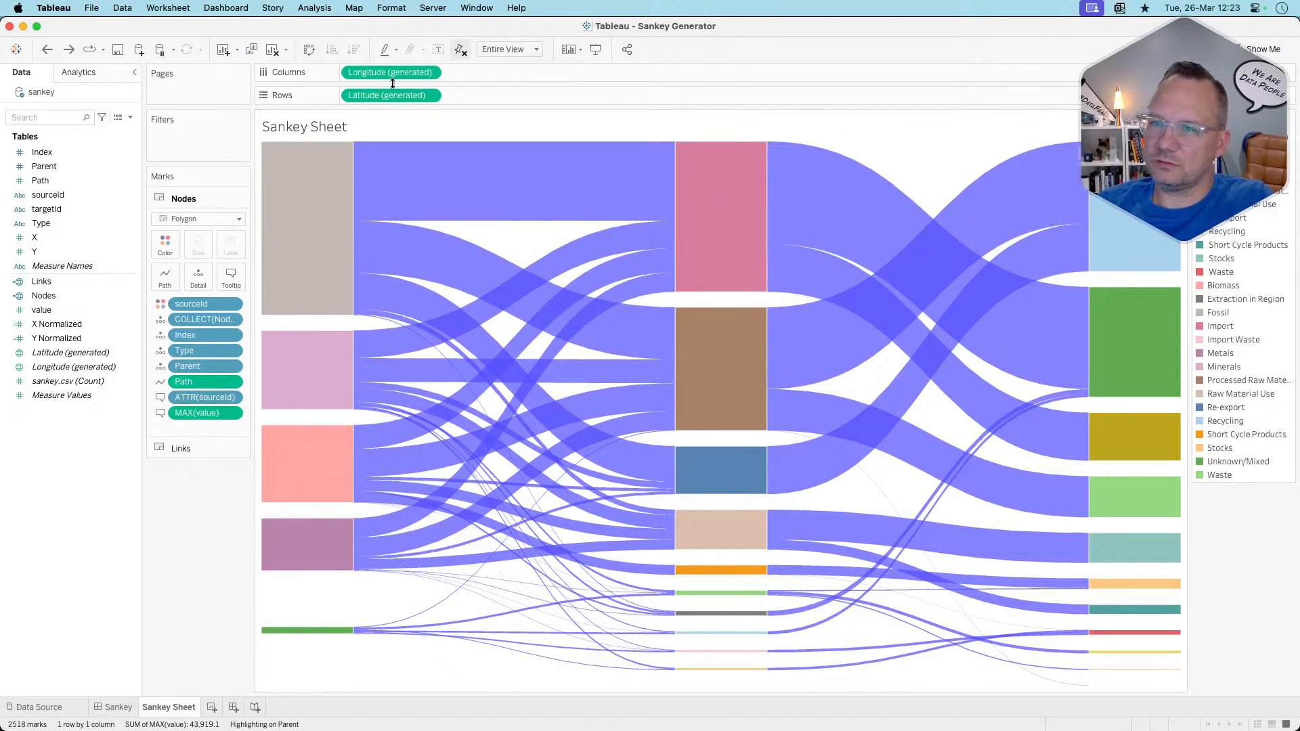
pyautogui.rightClick(309, 177)
pyautogui.moveTo(342, 263)
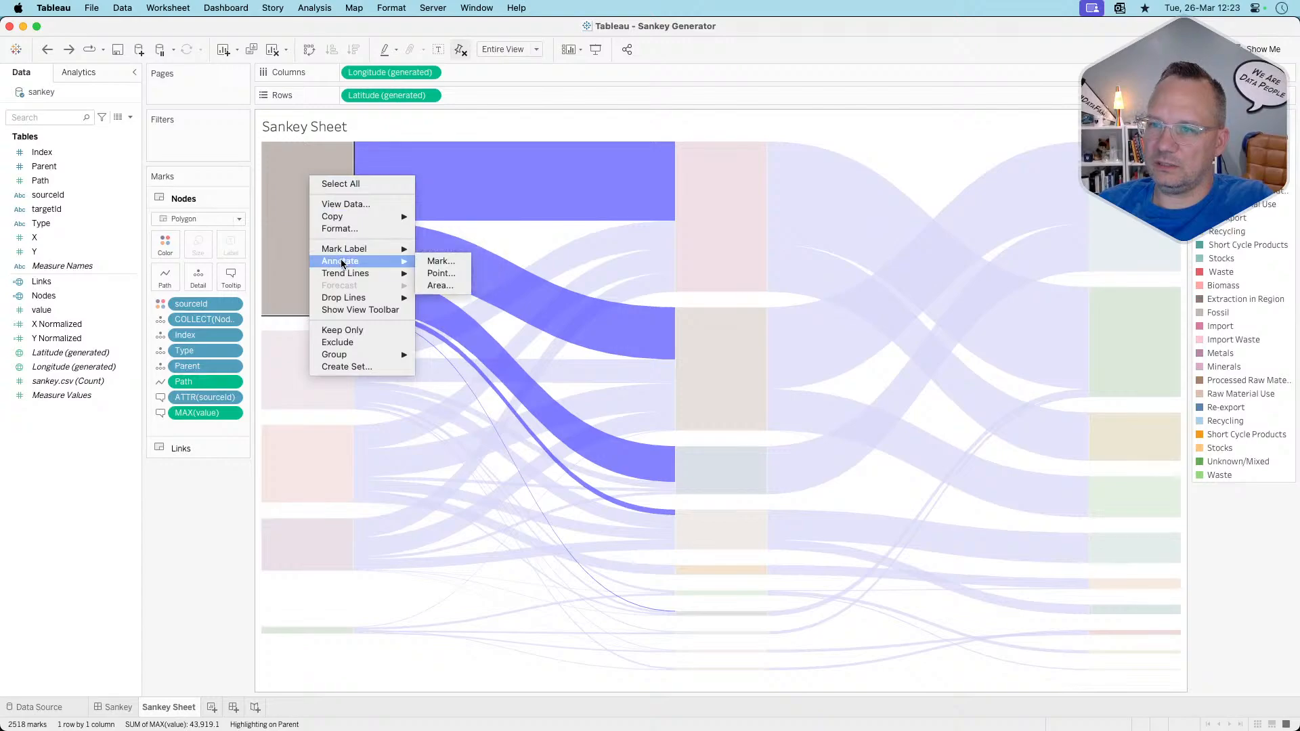
pyautogui.click(447, 263)
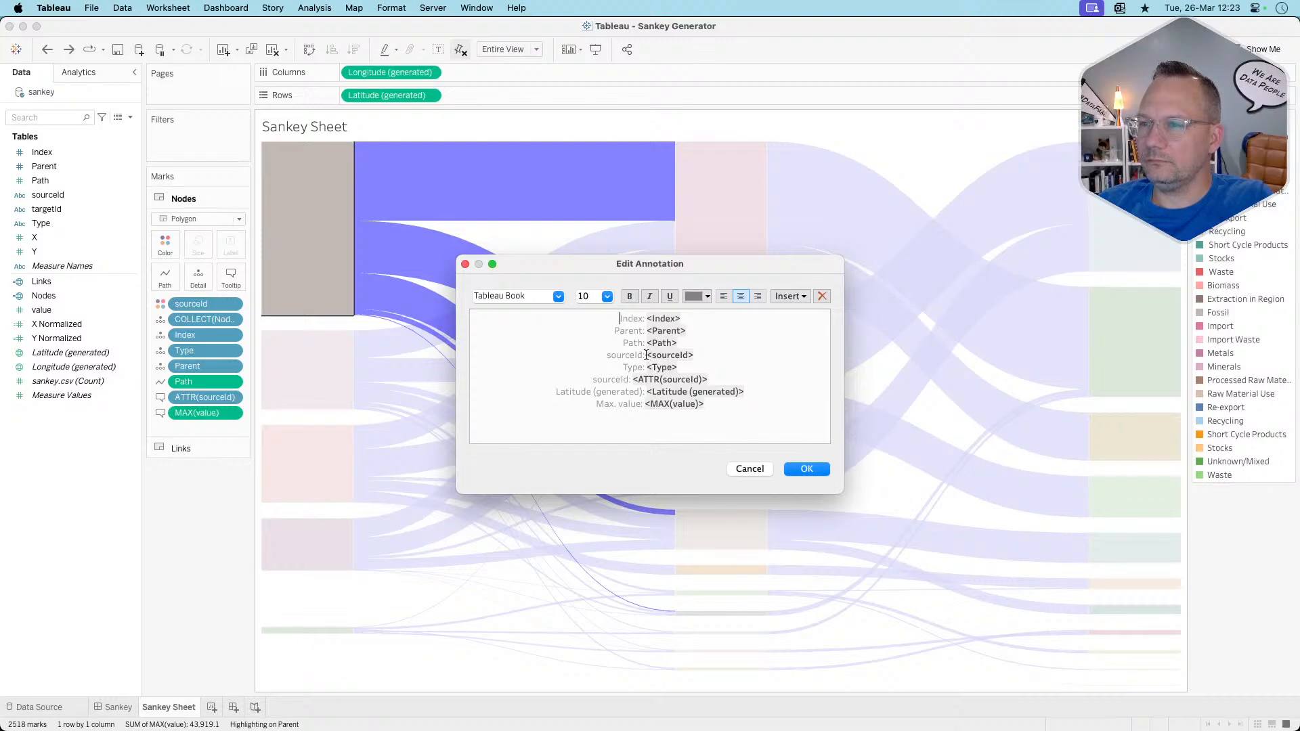
pyautogui.moveTo(646, 355); pyautogui.dragTo(549, 279)
pyautogui.press('BackSpace')
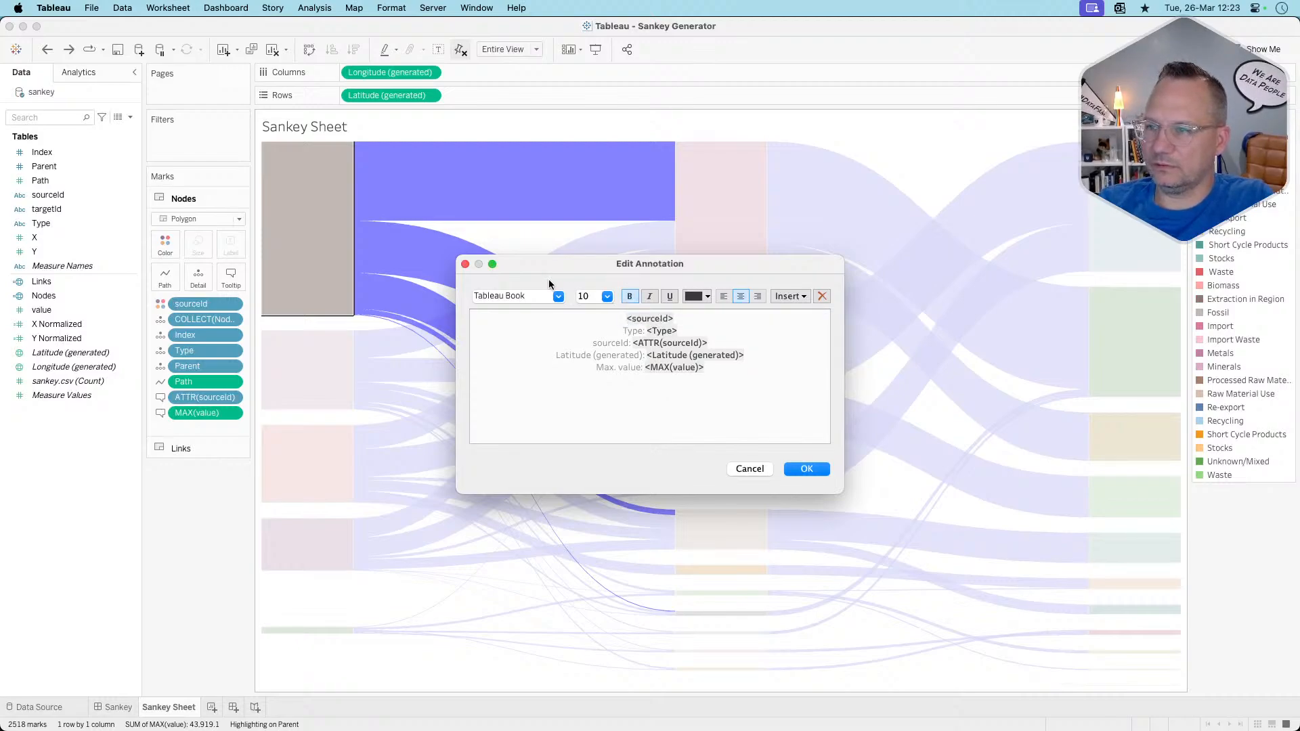
pyautogui.moveTo(690, 320); pyautogui.dragTo(809, 409)
pyautogui.press('BackSpace')
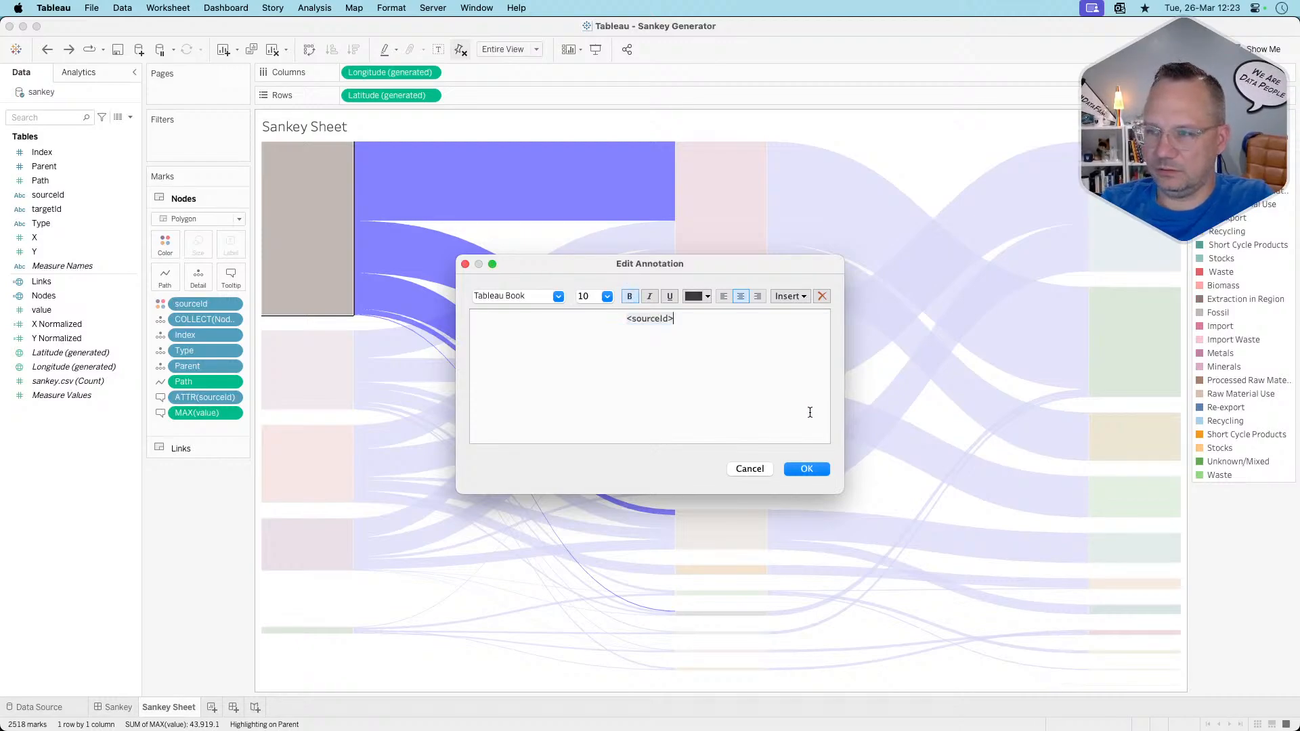
pyautogui.click(811, 469)
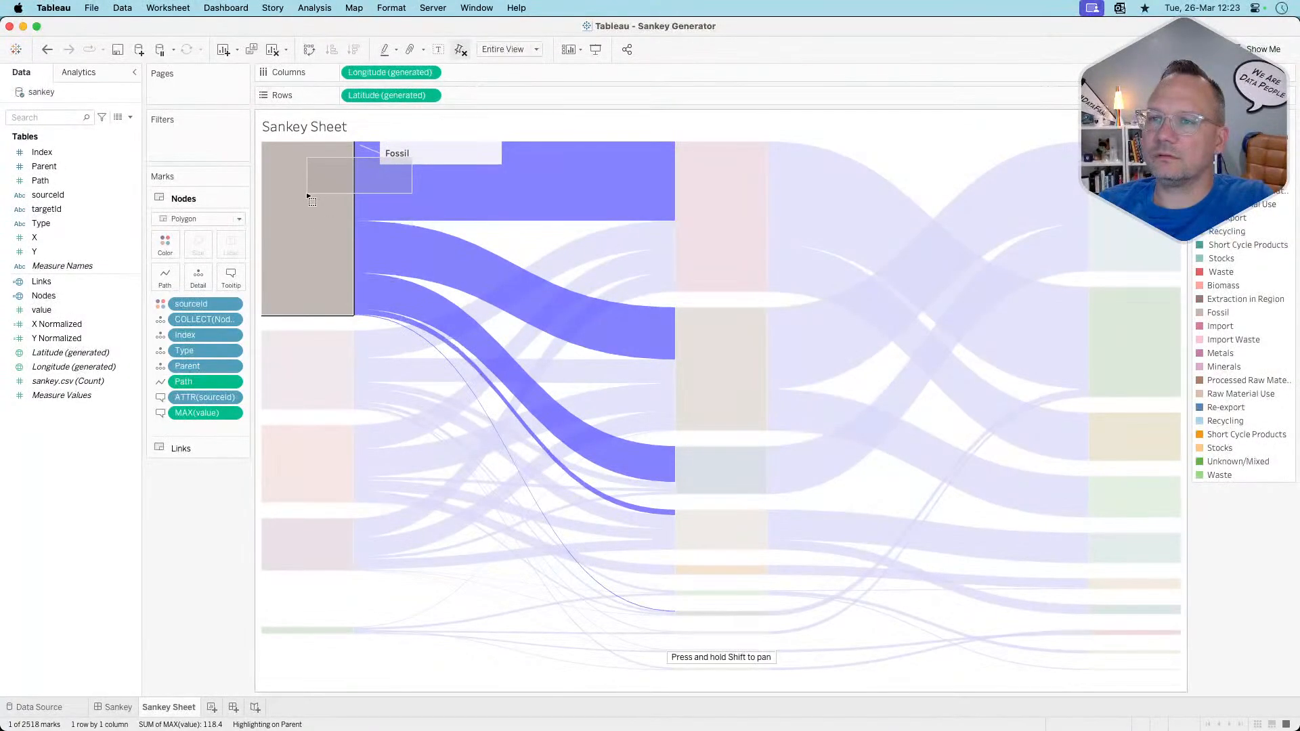
# Move the Fossil annotation onto its node and narrow its box to the node's width
pyautogui.click(333, 196)
pyautogui.click(427, 152)
pyautogui.moveTo(426, 151)
pyautogui.mouseDown()
pyautogui.moveTo(296, 200)
pyautogui.moveTo(286, 229)
pyautogui.mouseUp()
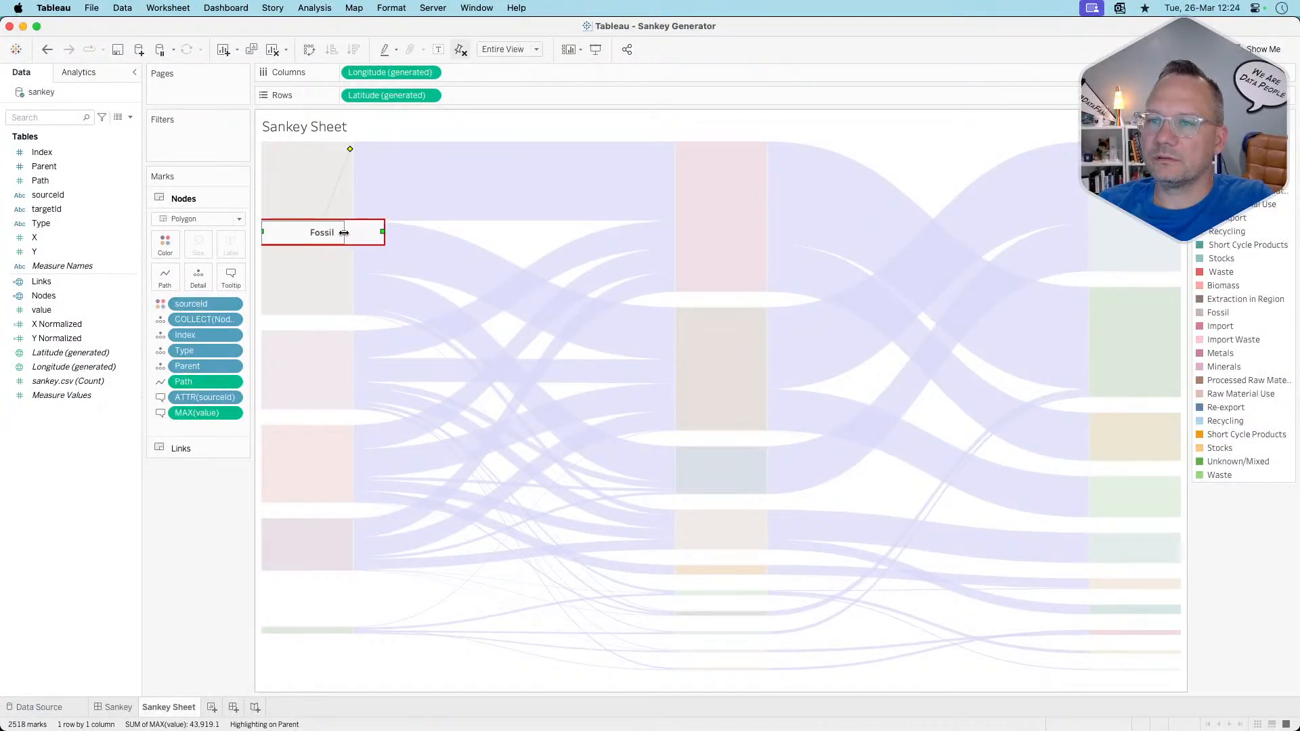
pyautogui.moveTo(352, 232); pyautogui.dragTo(352, 232)
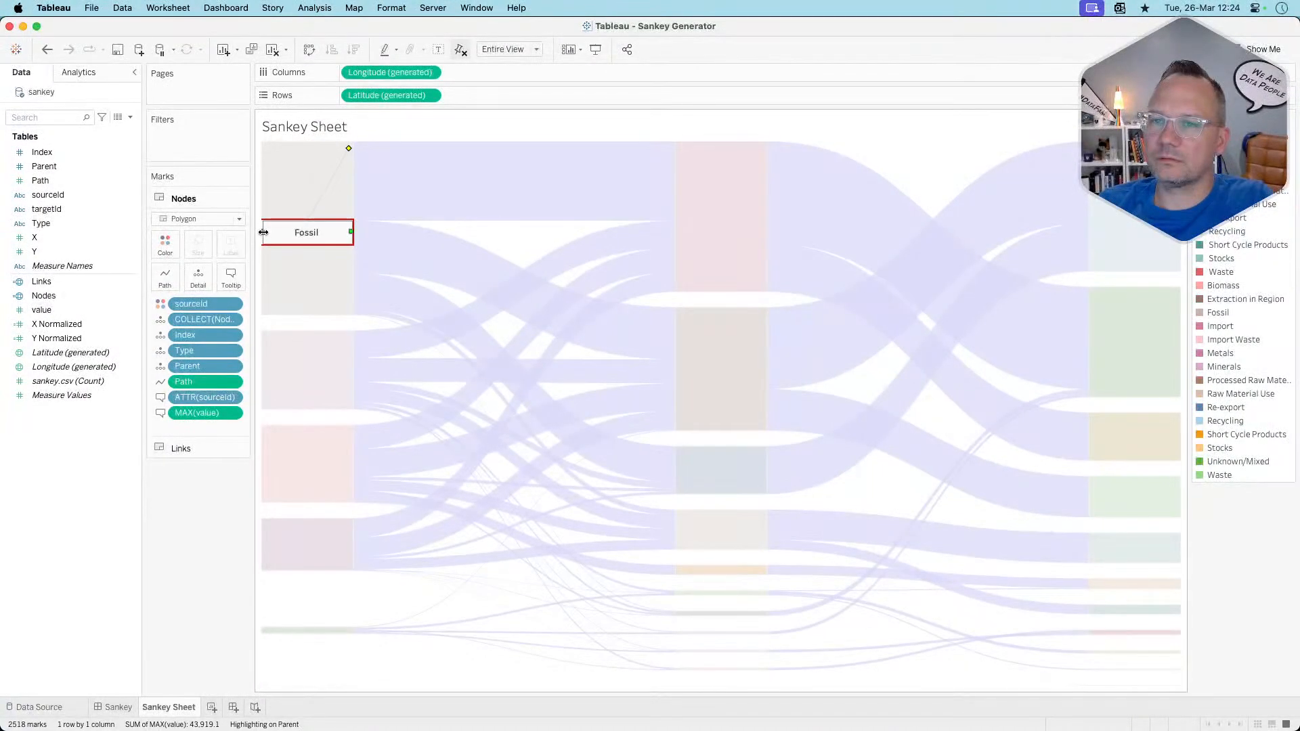
pyautogui.click(177, 516)
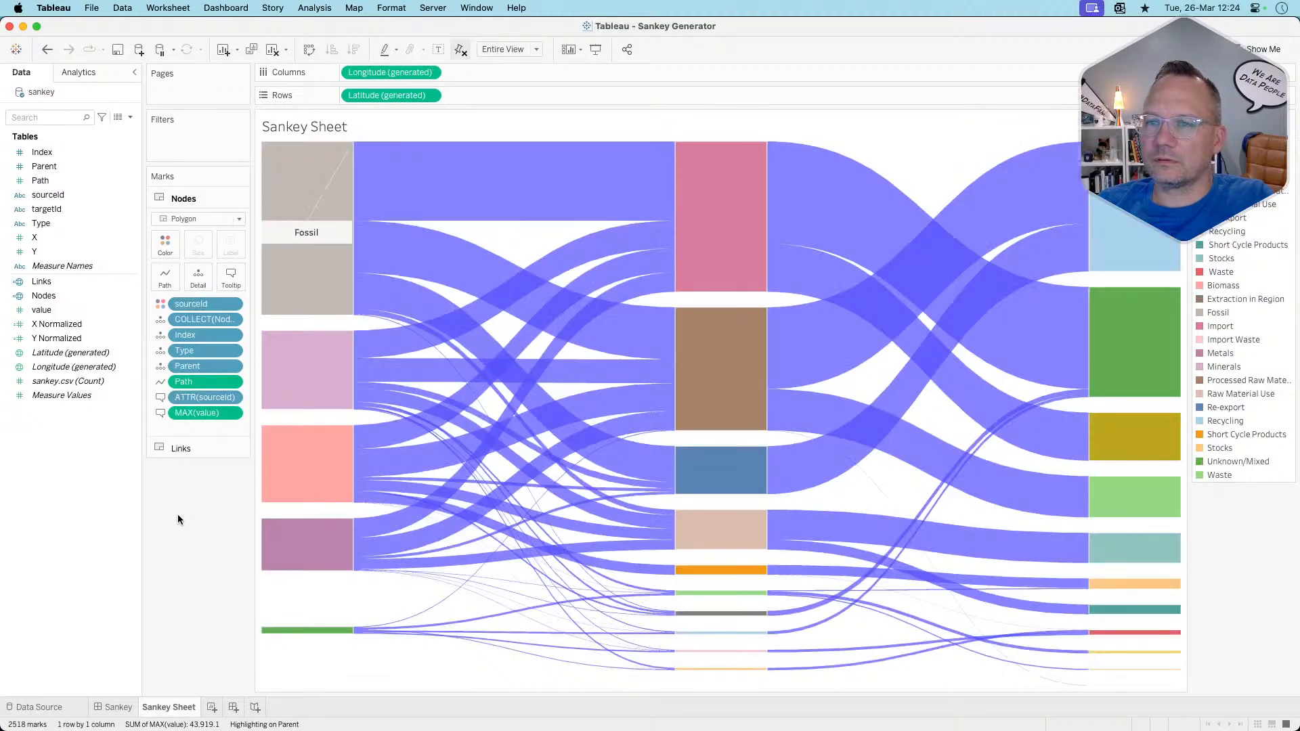
pyautogui.click(331, 230)
pyautogui.click(200, 563)
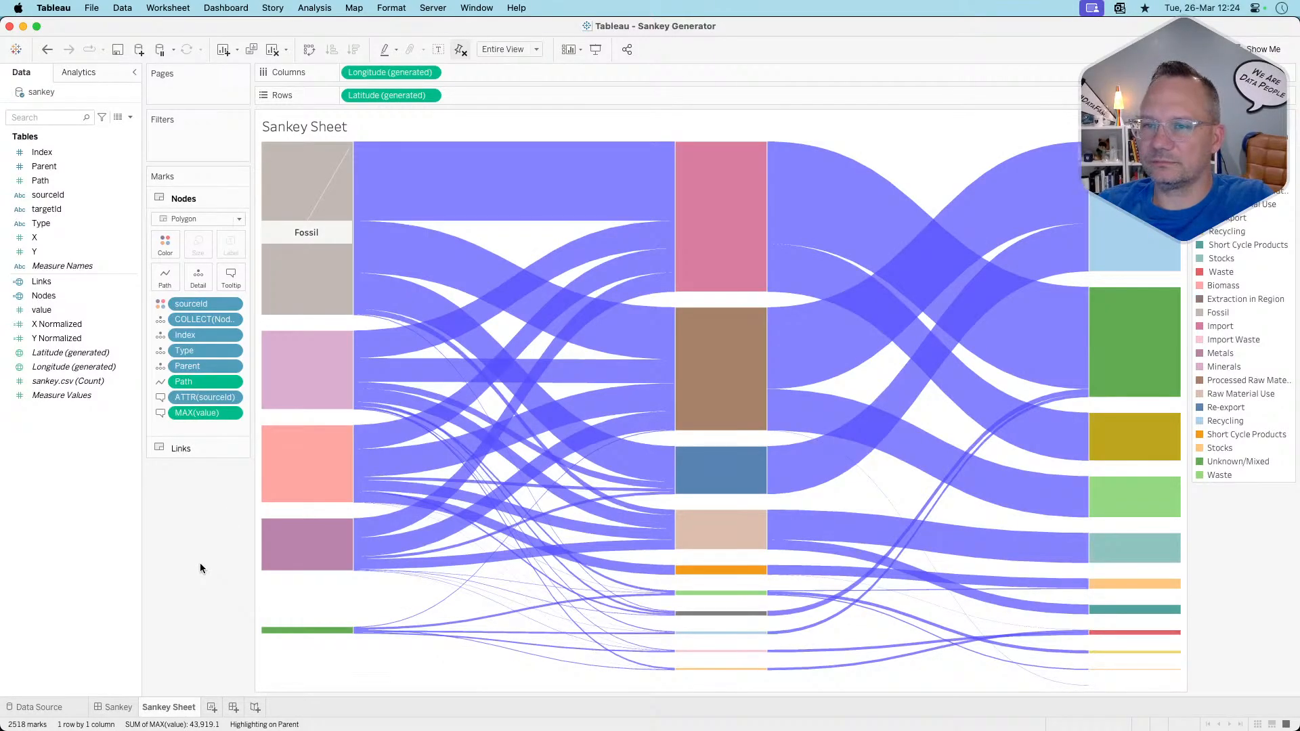
# Edit the Fossil annotation to add a second line with the MAX(value) field followed by "tons"
pyautogui.rightClick(333, 231)
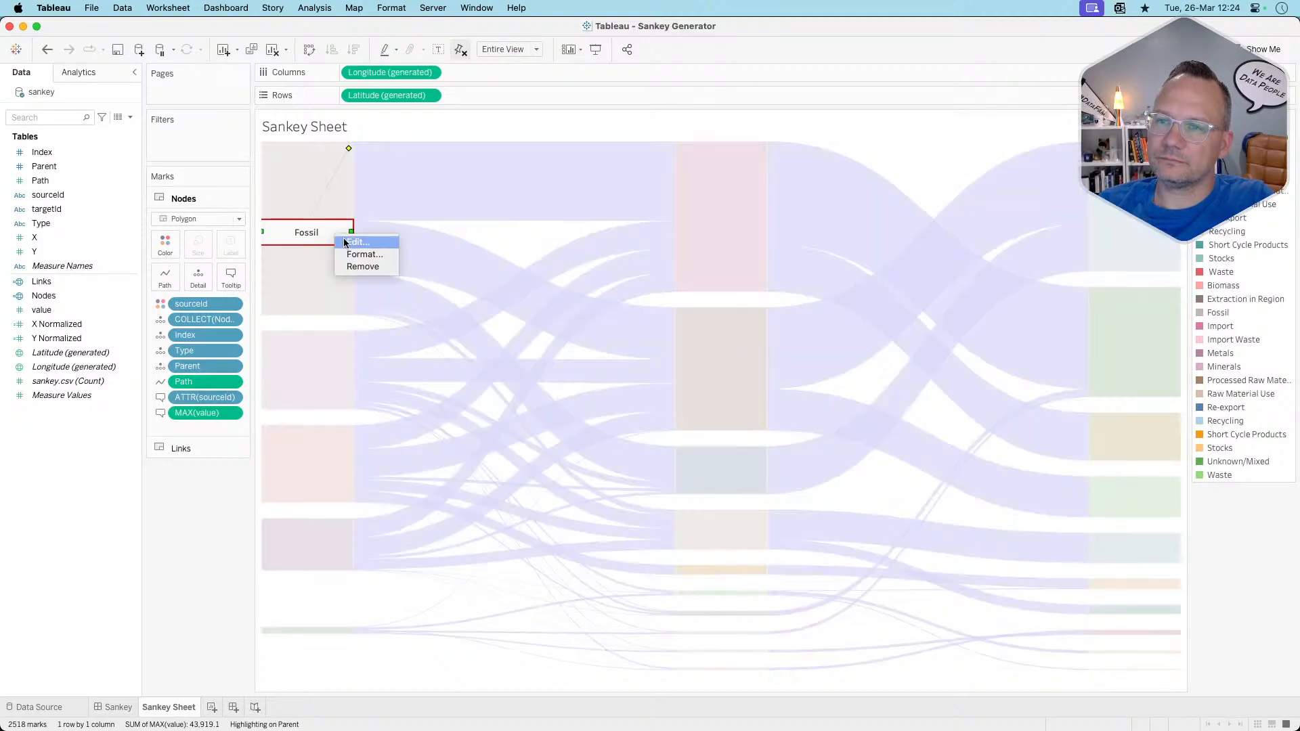
pyautogui.click(357, 242)
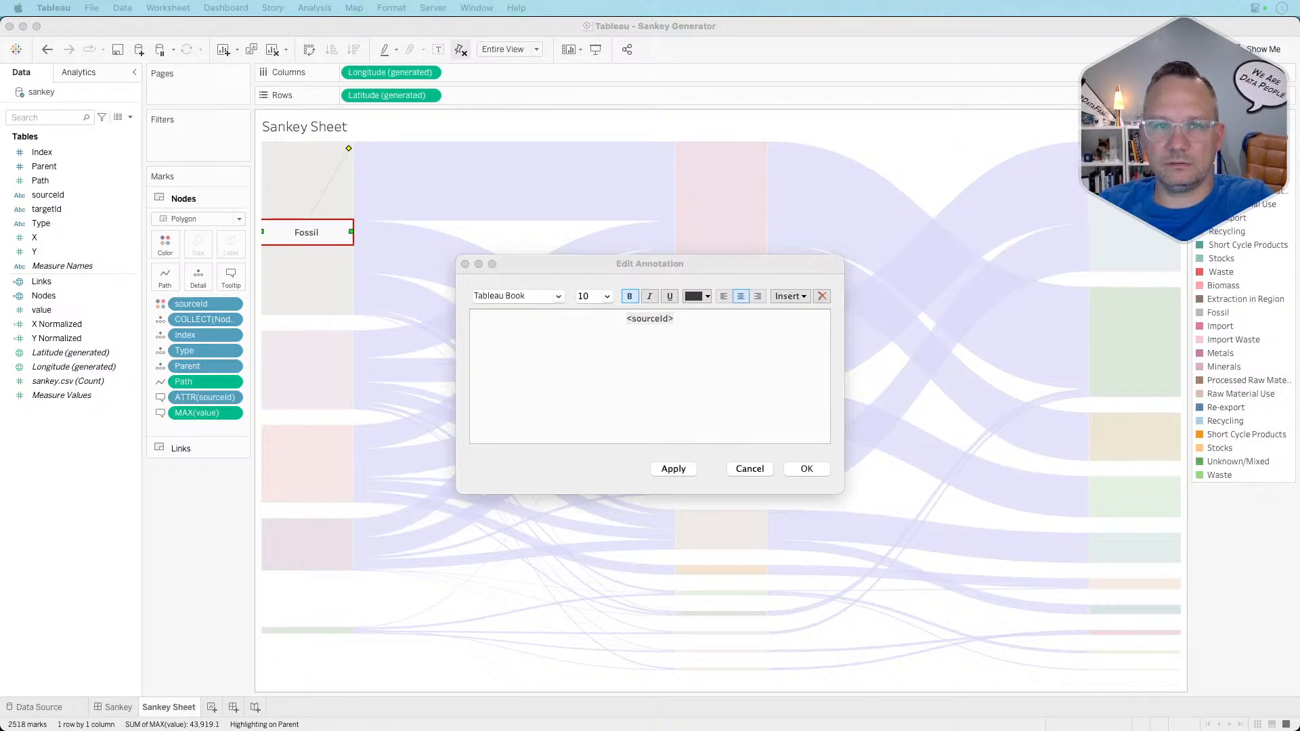
pyautogui.click(688, 350)
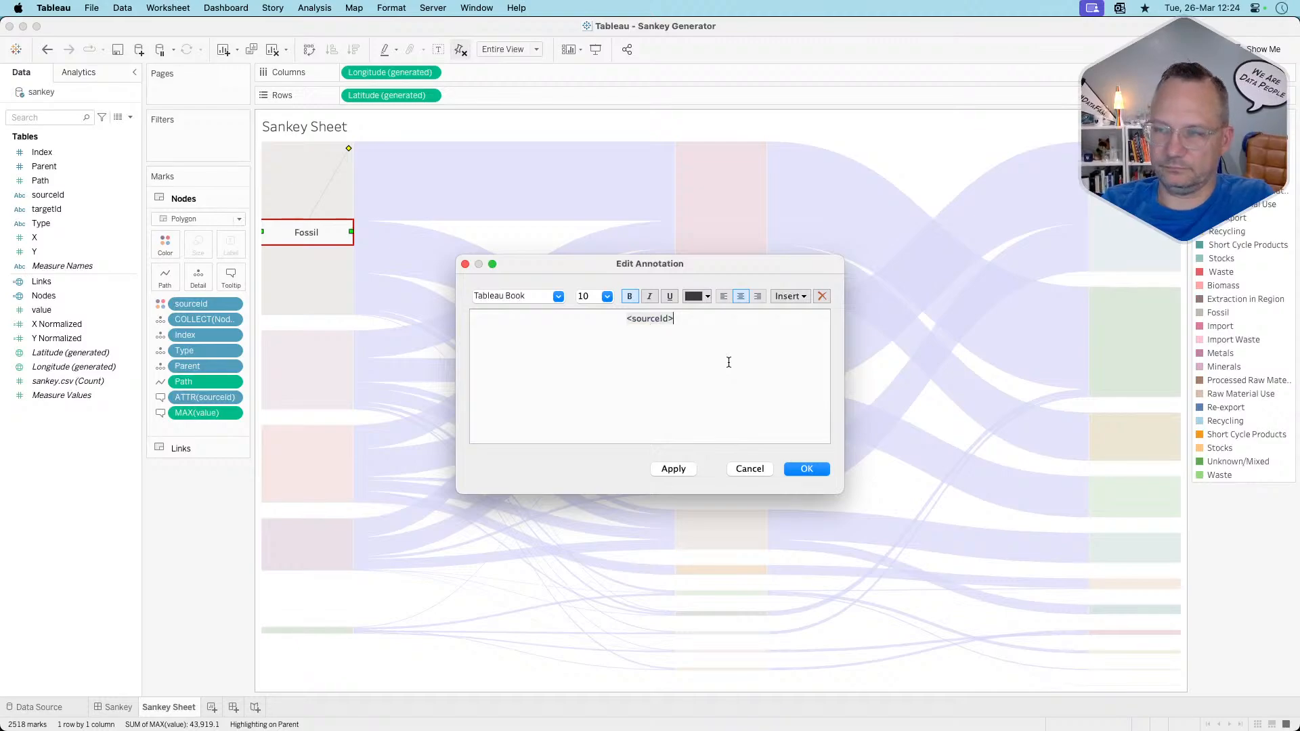
pyautogui.click(784, 298)
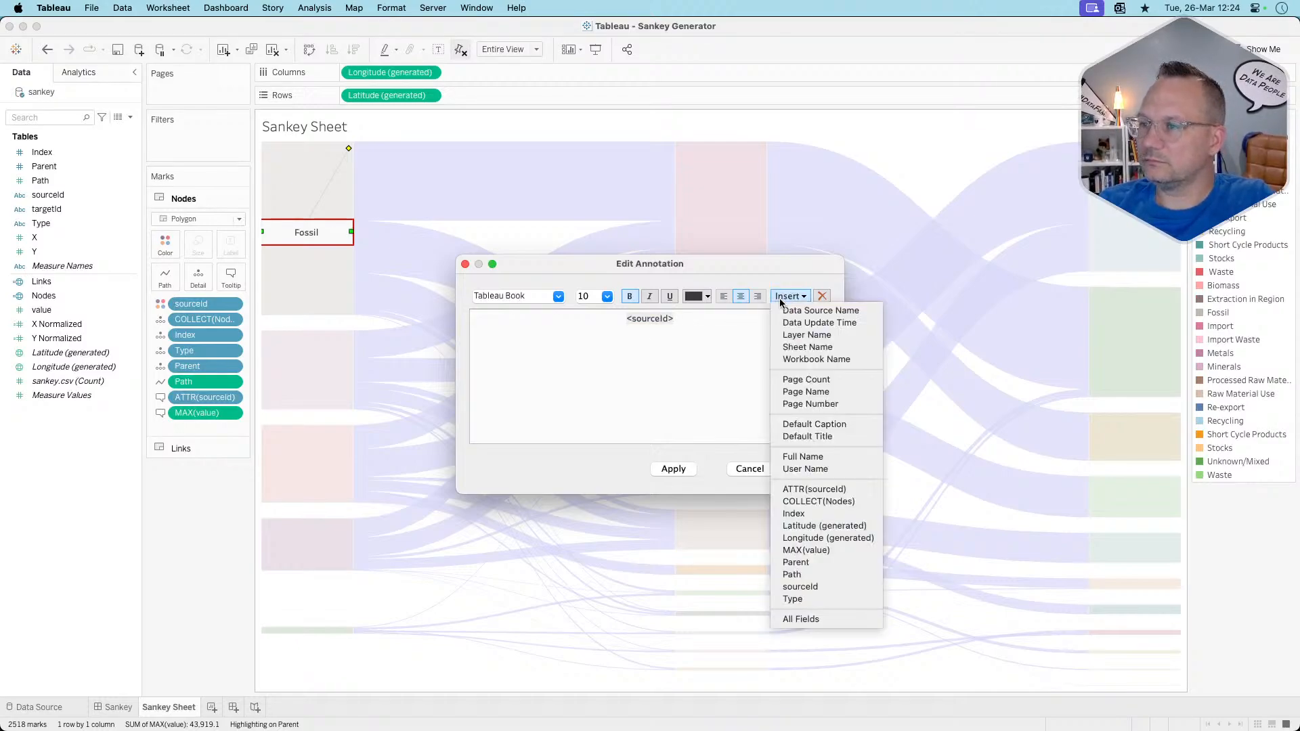
pyautogui.click(844, 551)
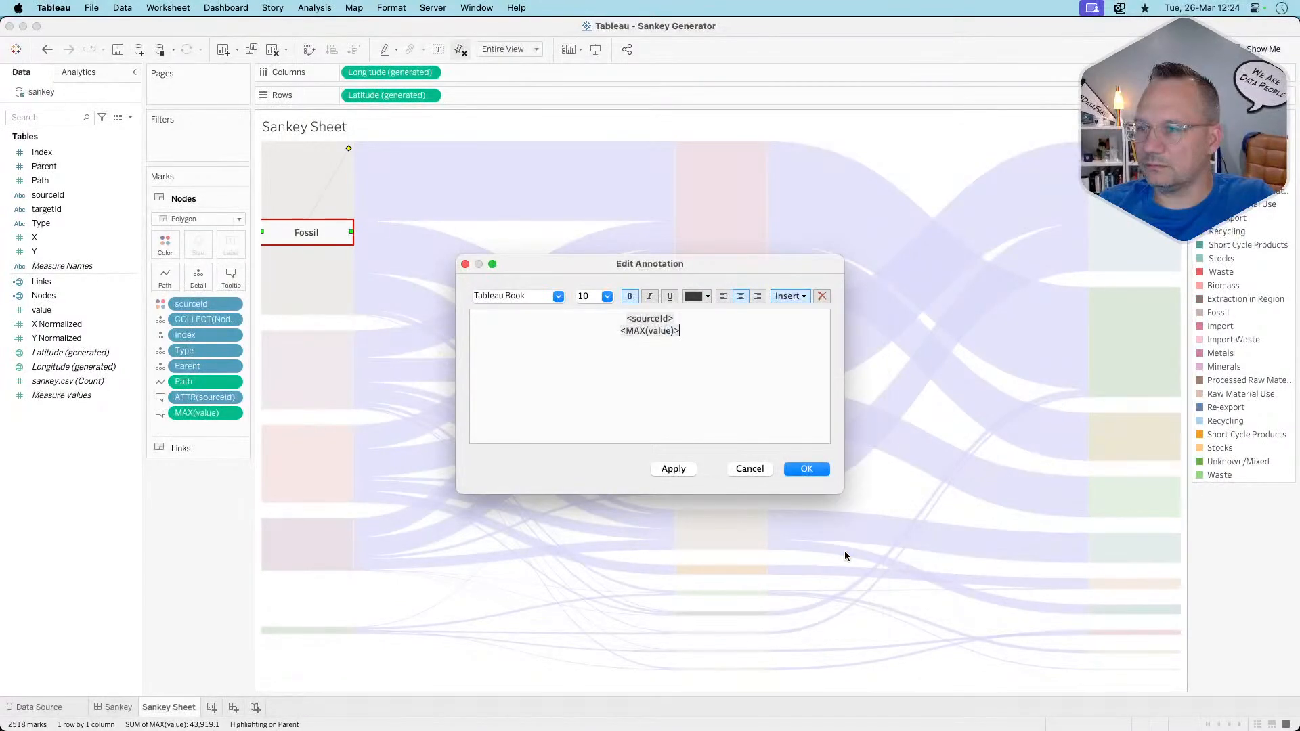
pyautogui.click(677, 469)
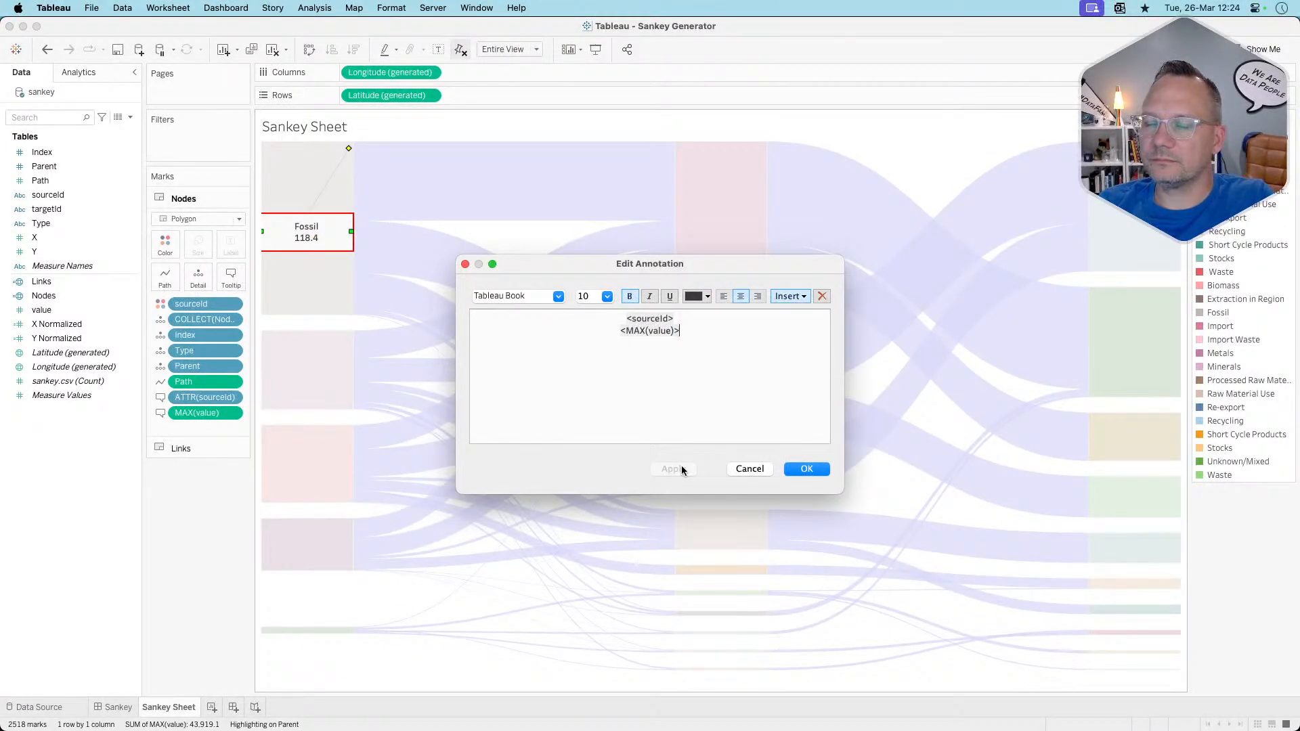
pyautogui.write('tons')
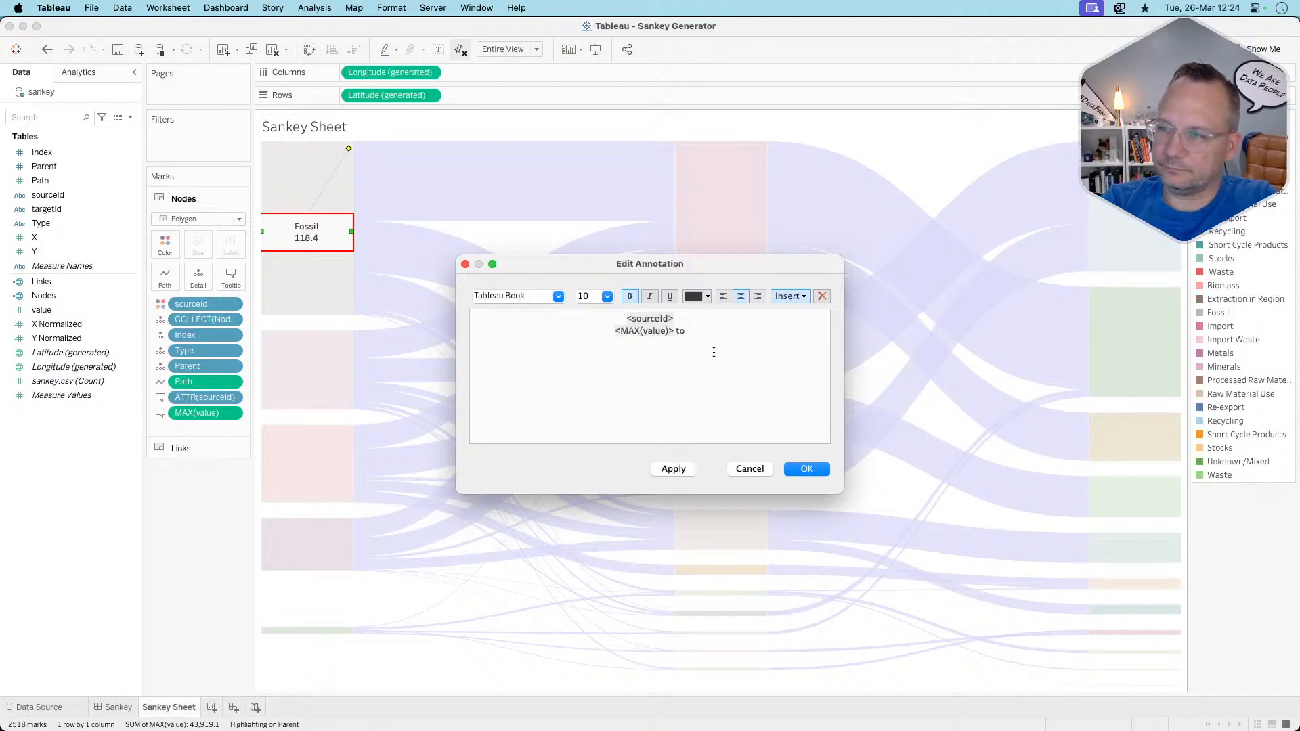
pyautogui.click(805, 469)
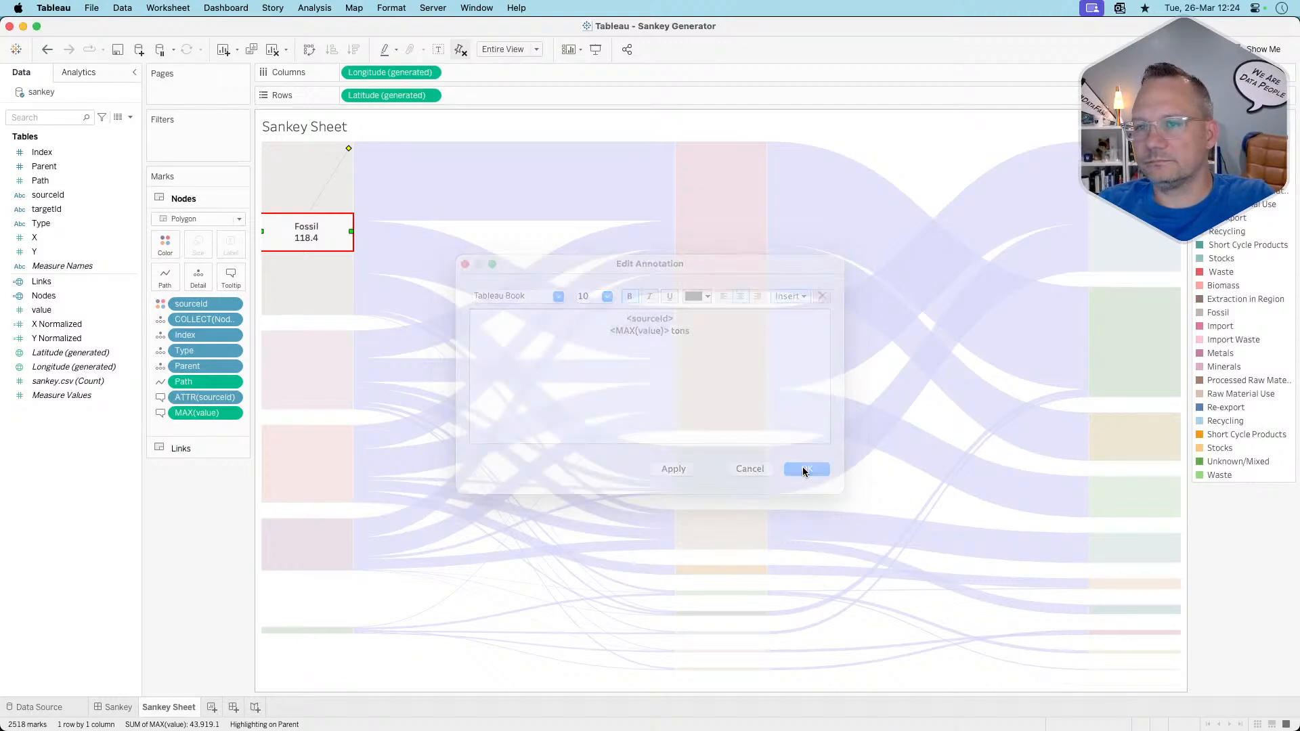
pyautogui.click(212, 515)
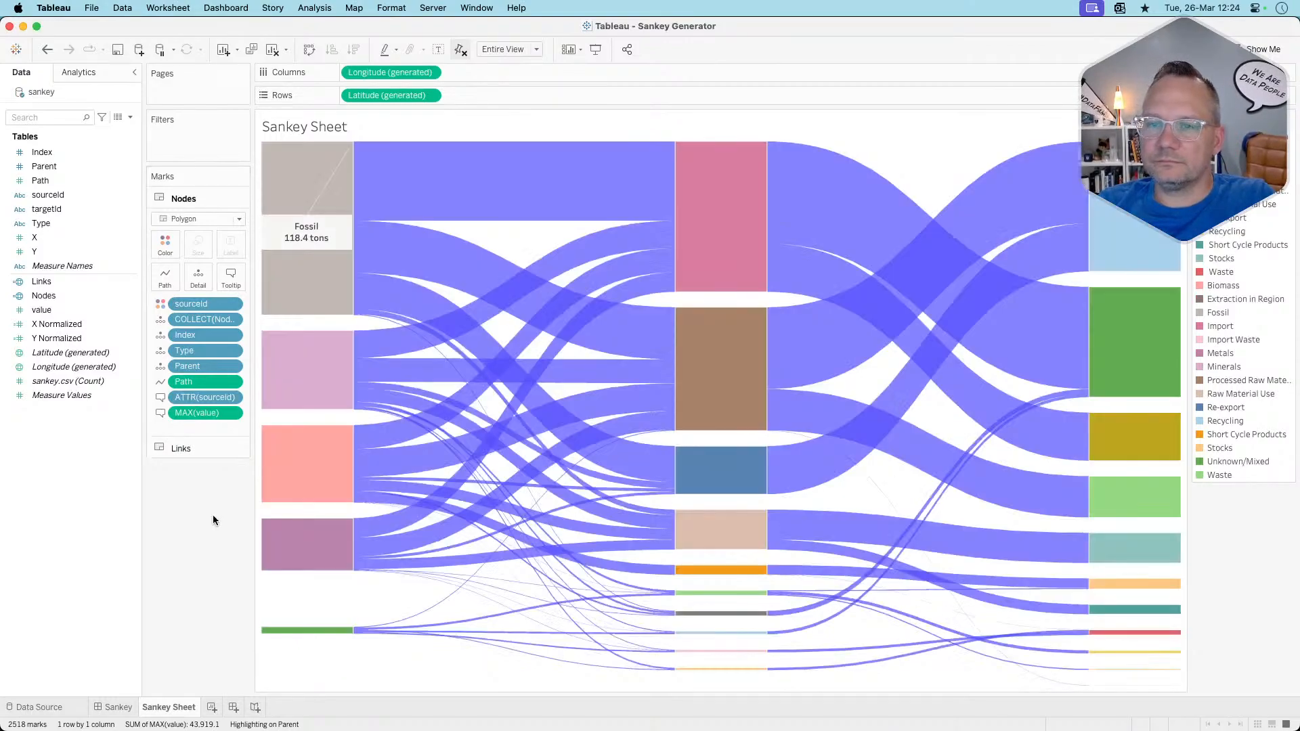
# Format the Fossil annotation with both its box shading and its line set to None
pyautogui.click(344, 238)
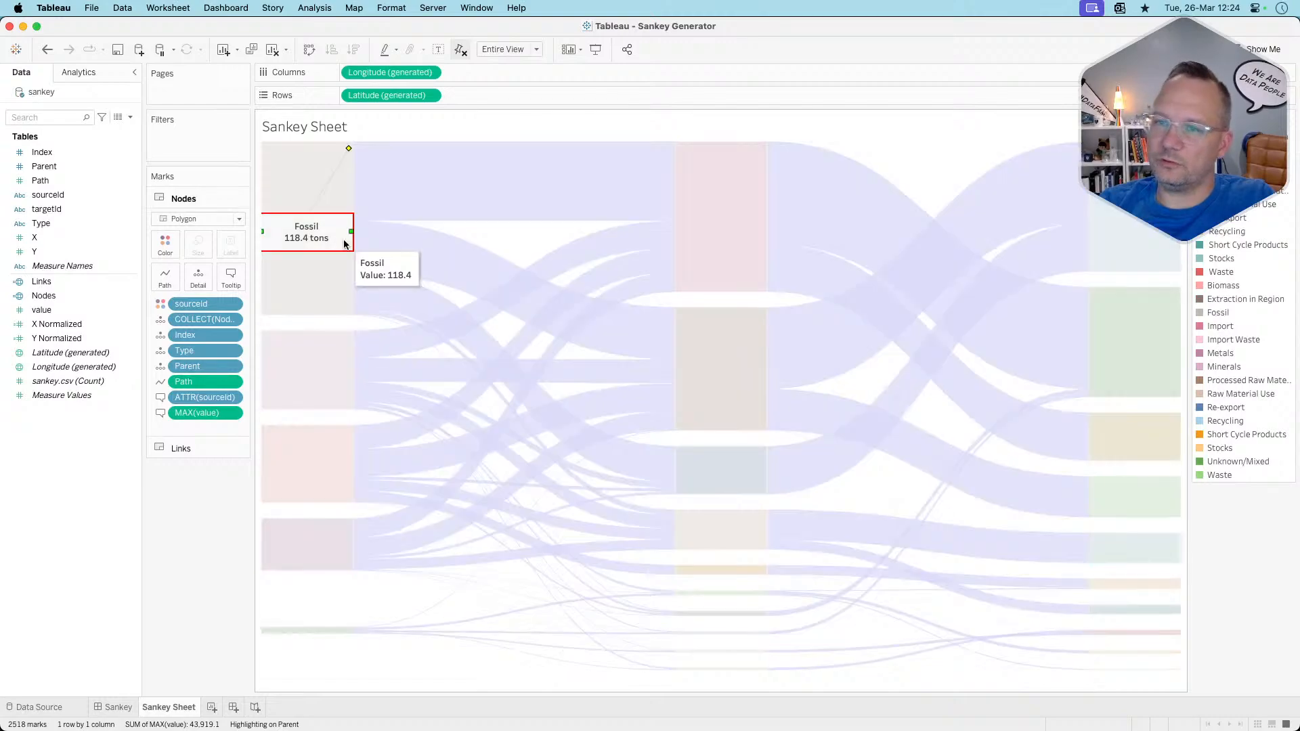
pyautogui.rightClick(343, 239)
pyautogui.click(359, 262)
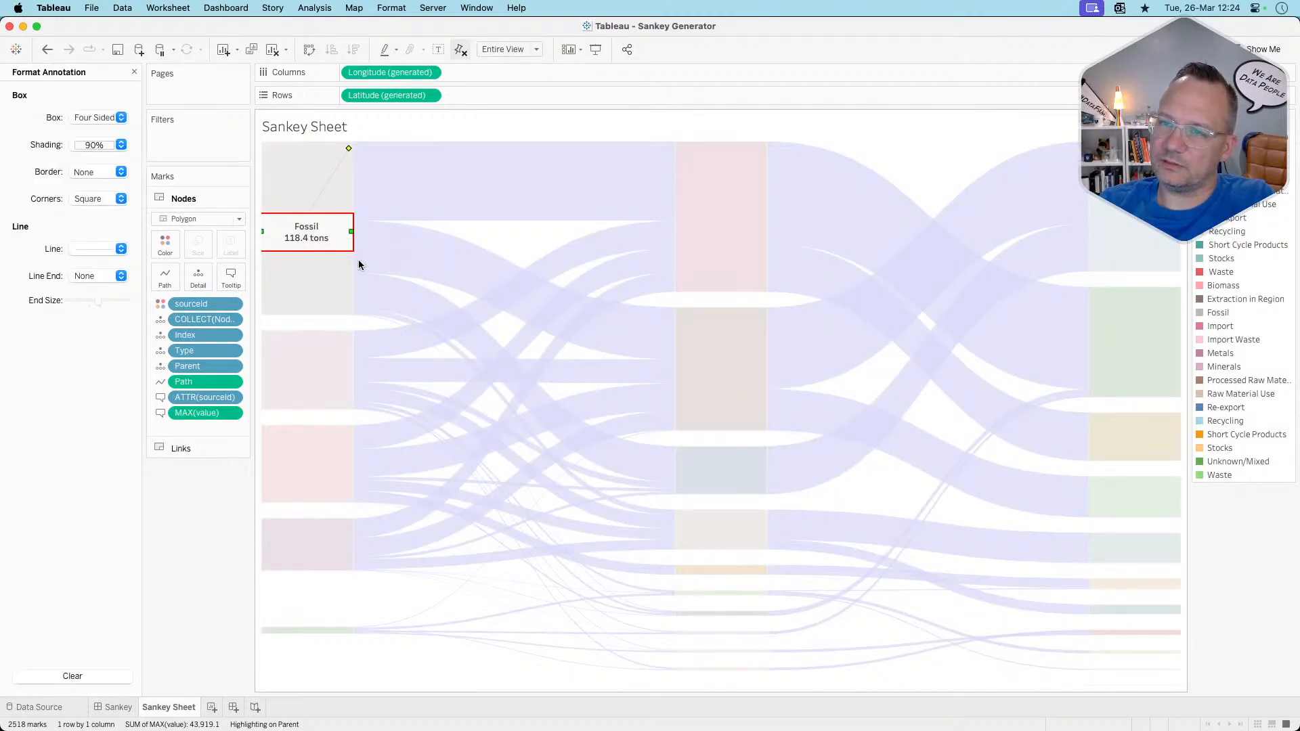
pyautogui.click(80, 146)
pyautogui.click(107, 169)
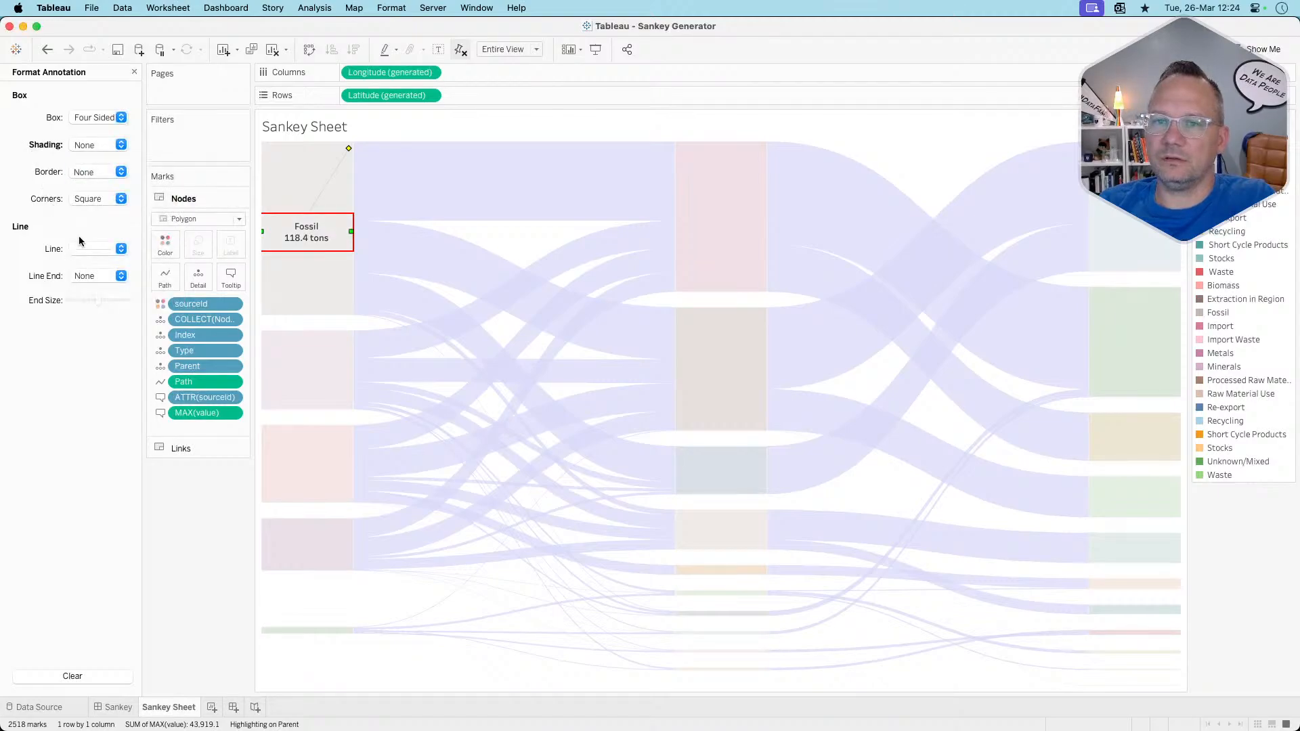
pyautogui.click(84, 247)
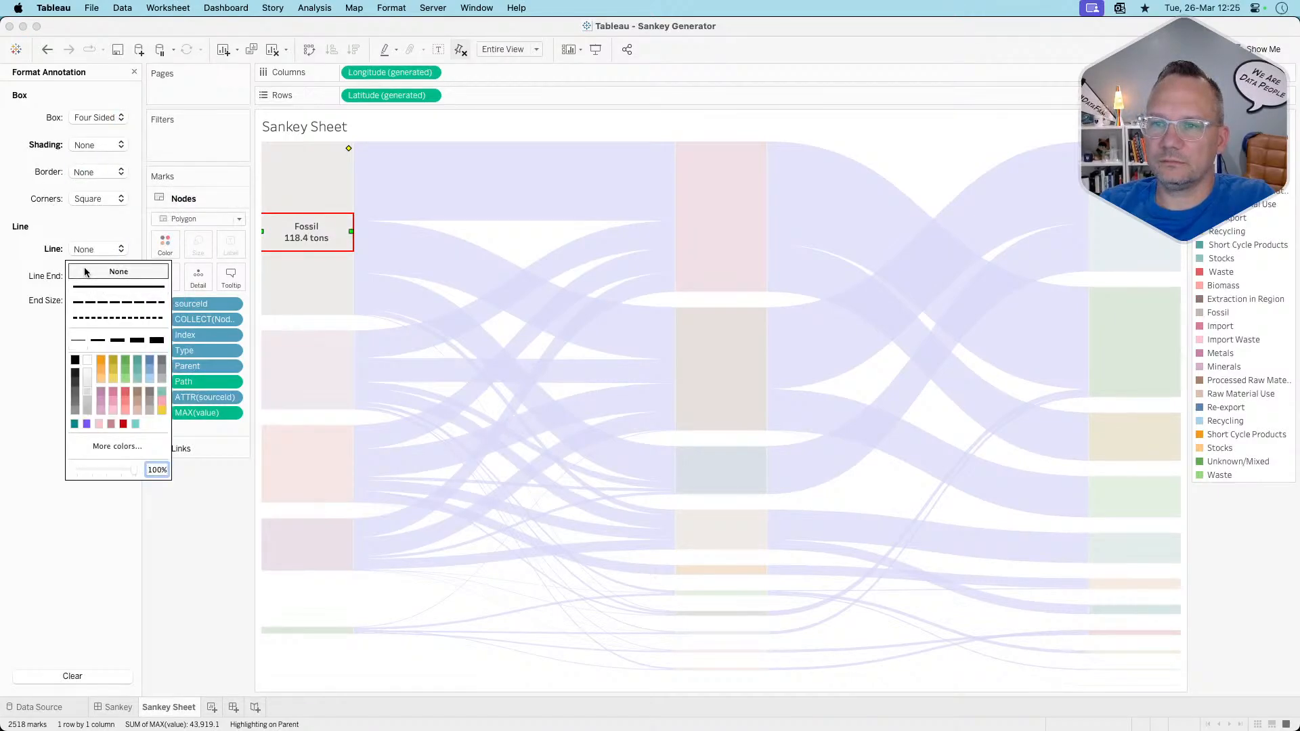
pyautogui.click(84, 268)
pyautogui.click(192, 542)
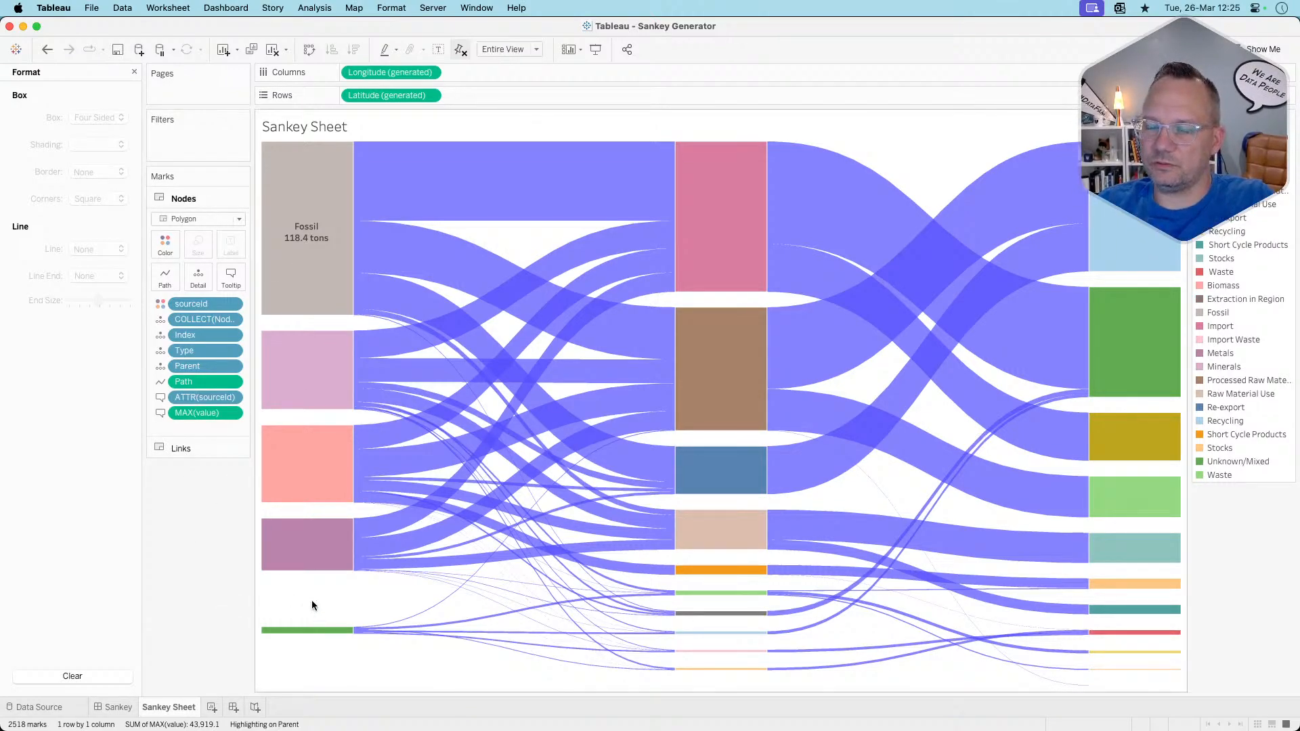
# Inspect the Import node and the Fossil node with their highlighted outgoing links
pyautogui.moveTo(301, 400)
pyautogui.moveTo(718, 226)
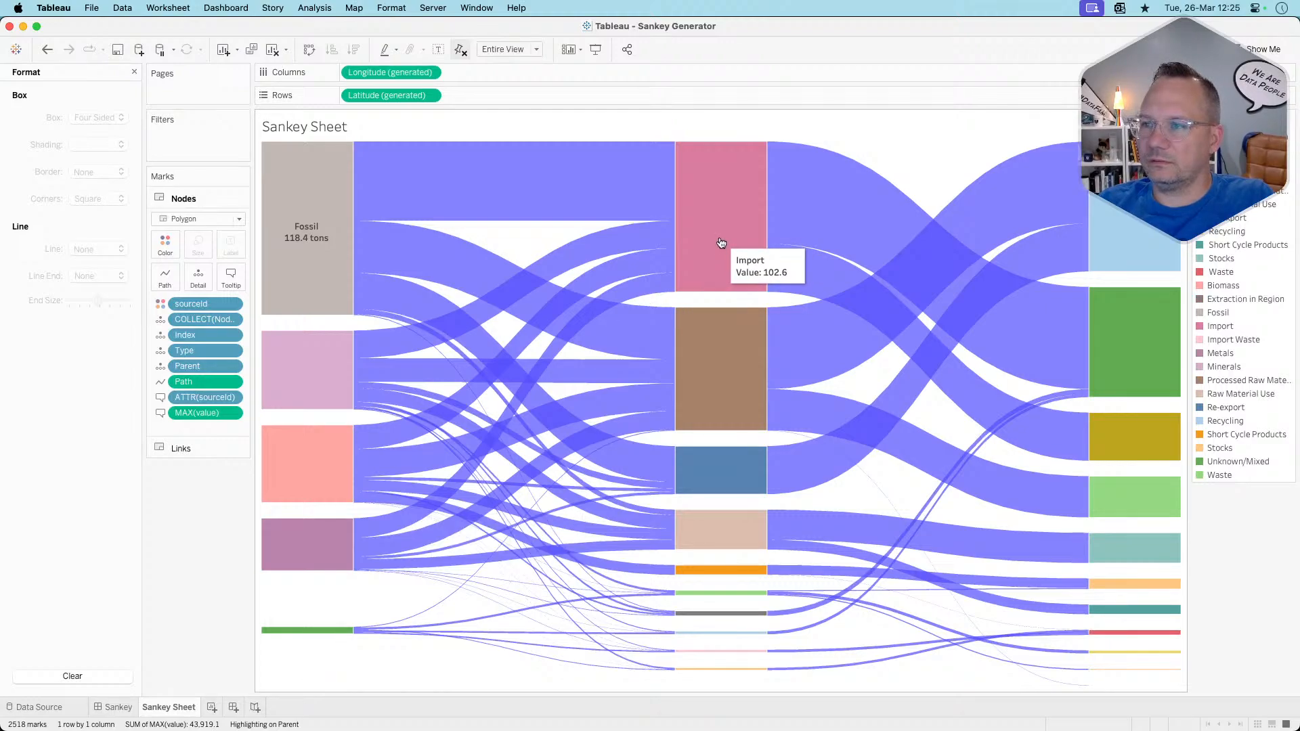
pyautogui.click(721, 242)
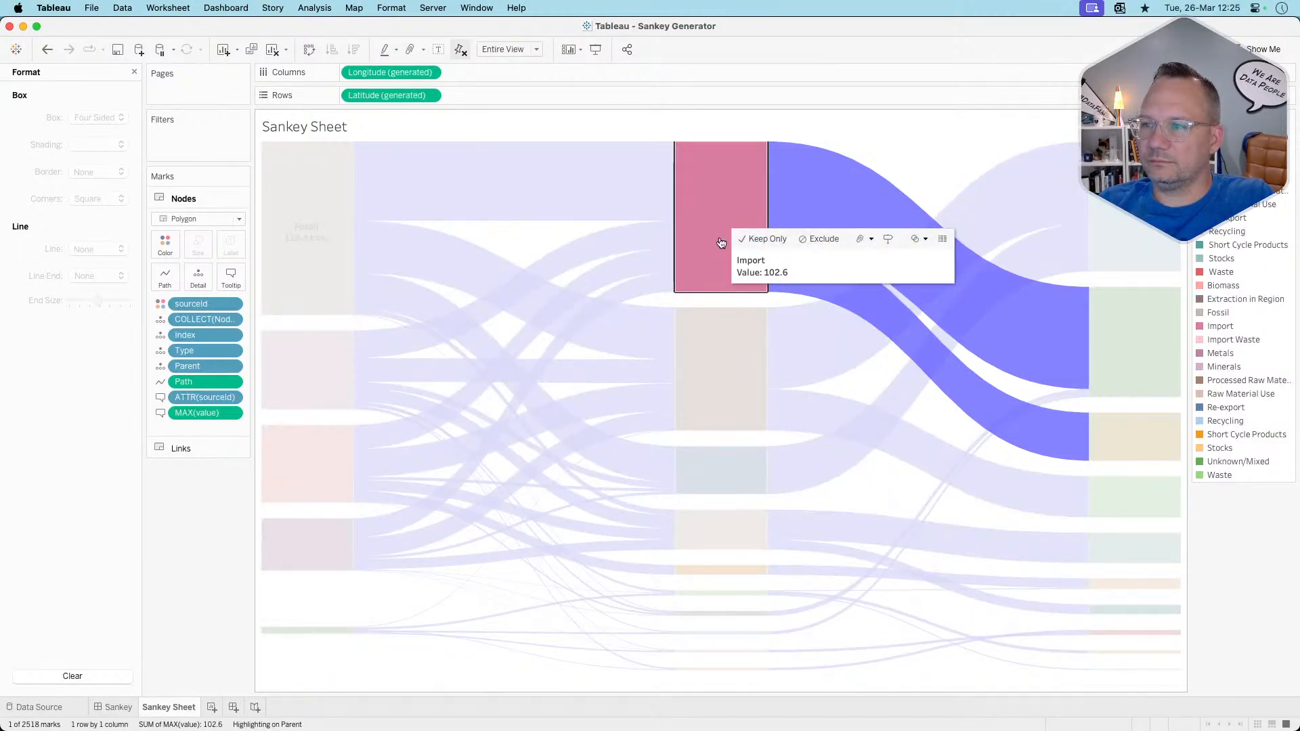
pyautogui.click(721, 242)
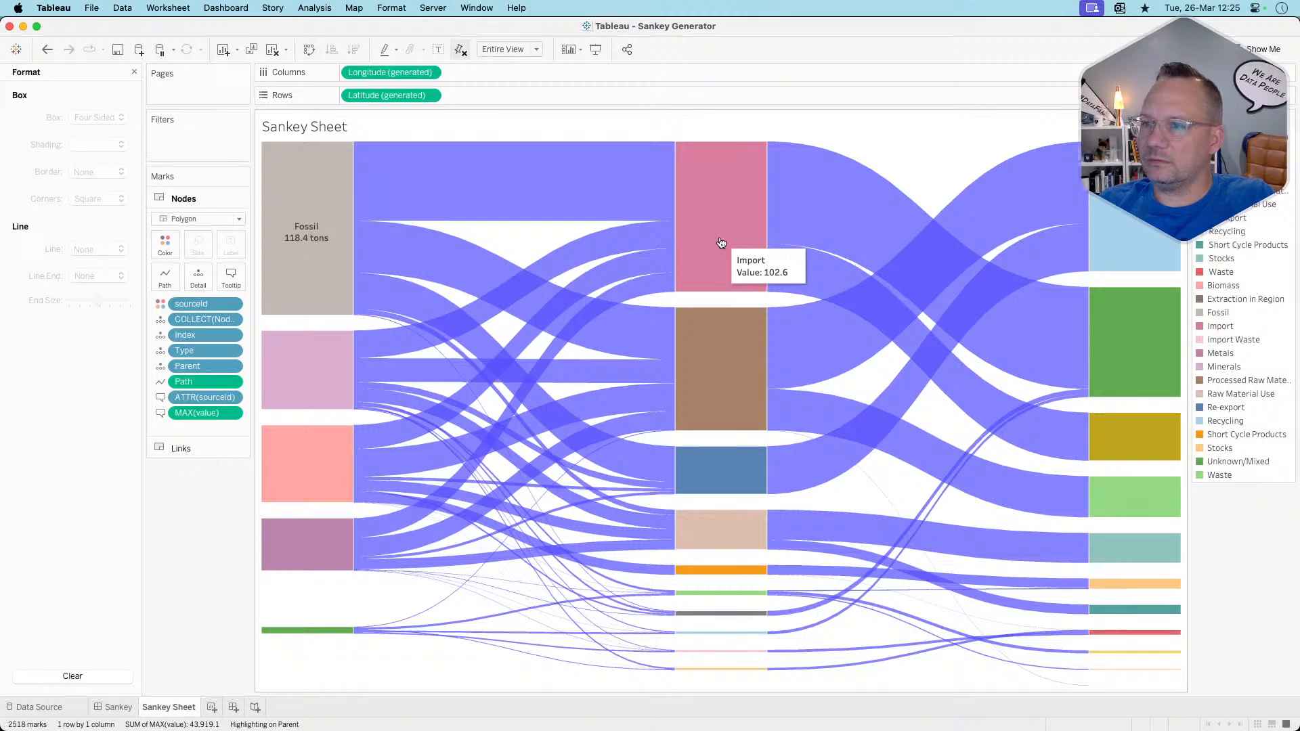
pyautogui.click(333, 270)
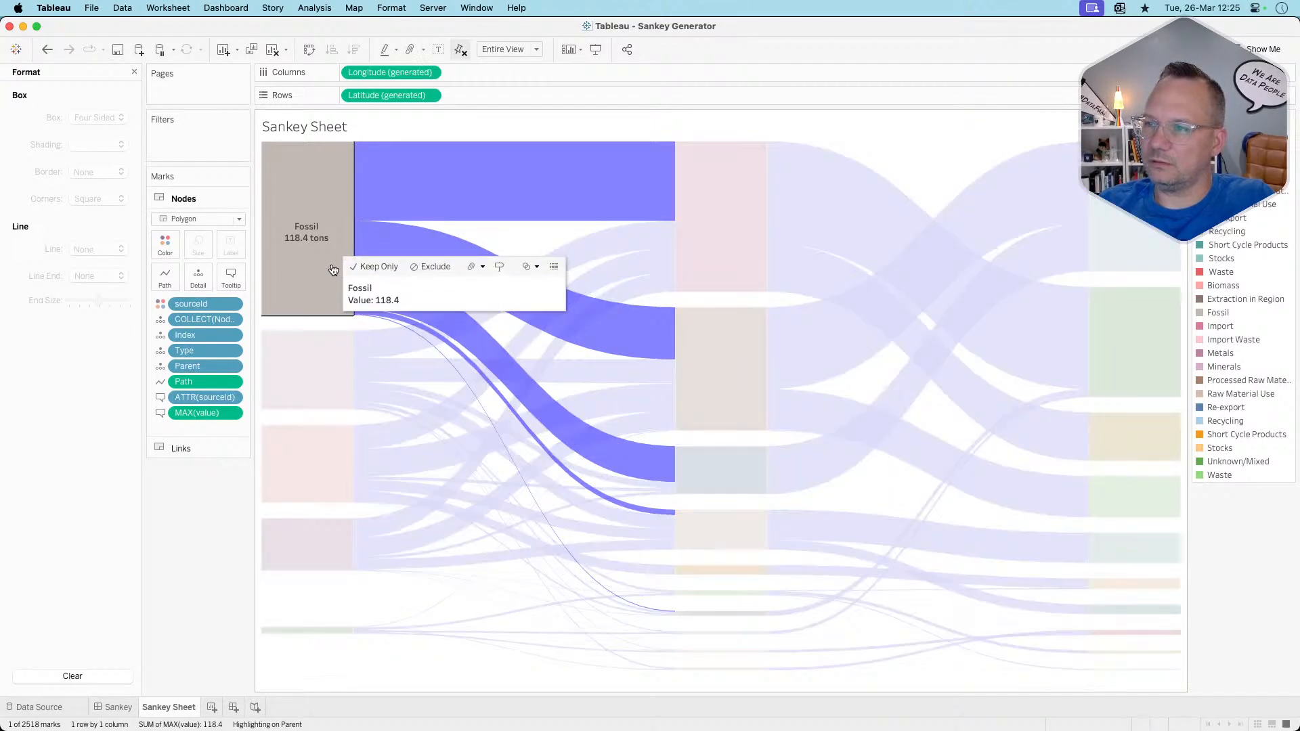
# Inspect the Fossil and Minerals nodes by toggling the highlight on their outgoing links
pyautogui.click(333, 270)
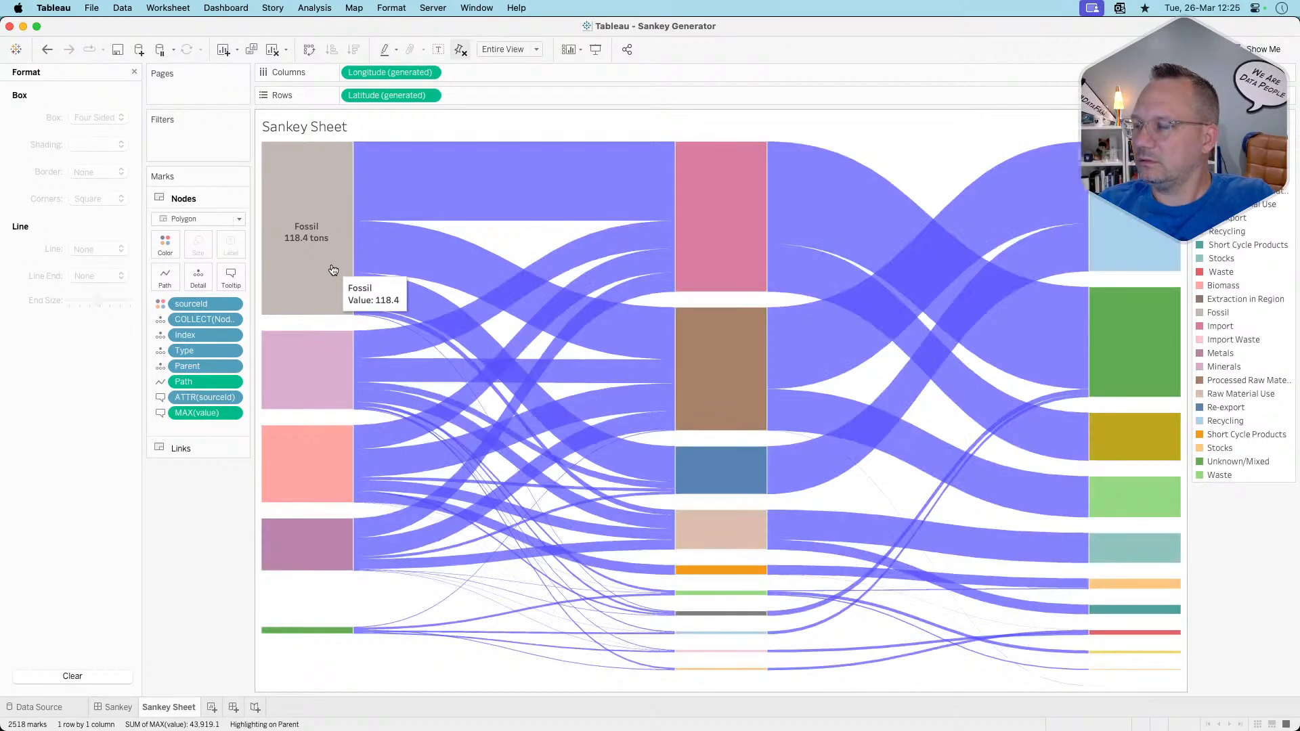
pyautogui.click(333, 272)
pyautogui.click(333, 273)
pyautogui.click(331, 369)
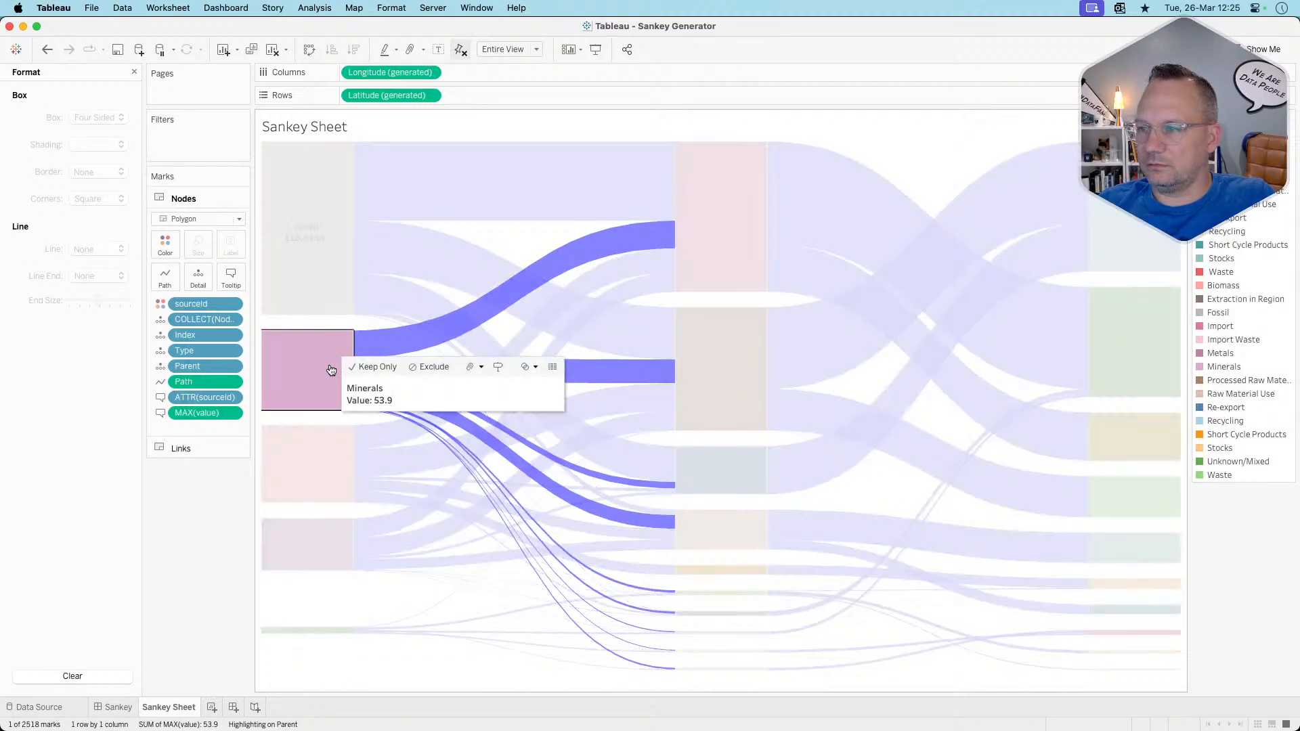
pyautogui.click(331, 370)
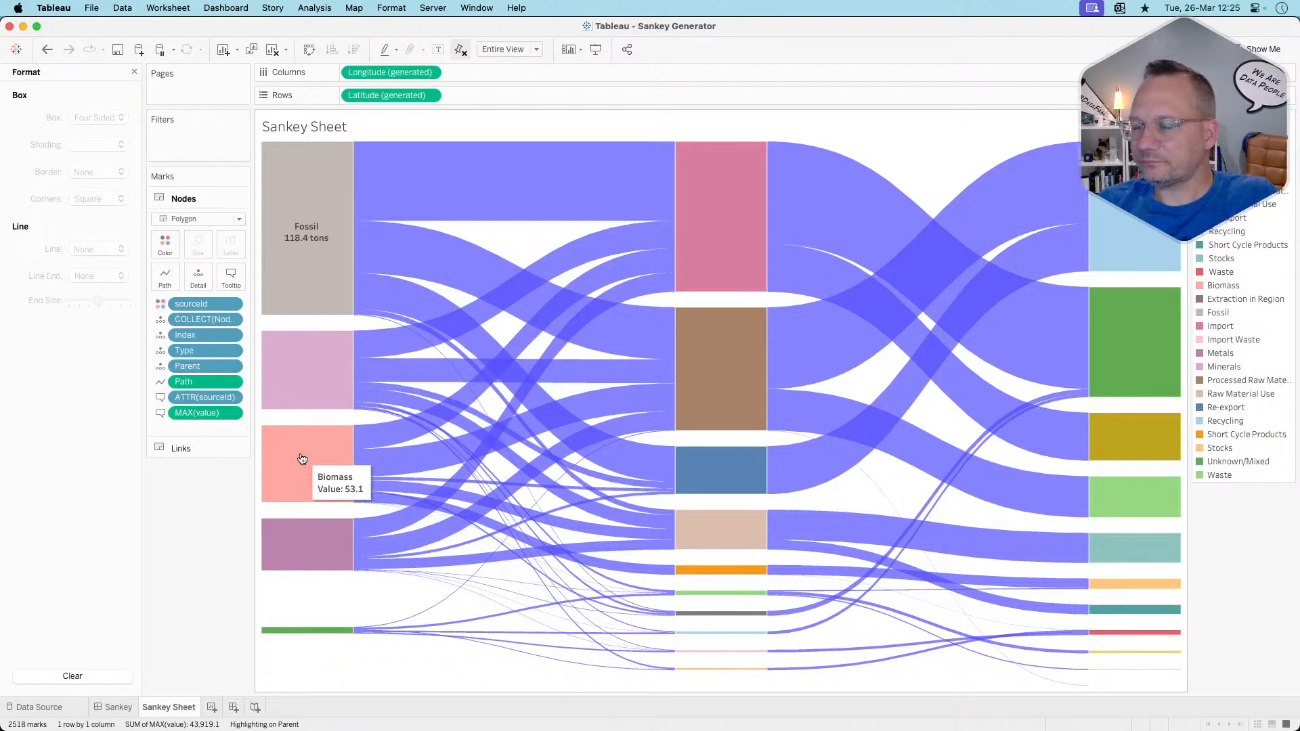
pyautogui.click(329, 289)
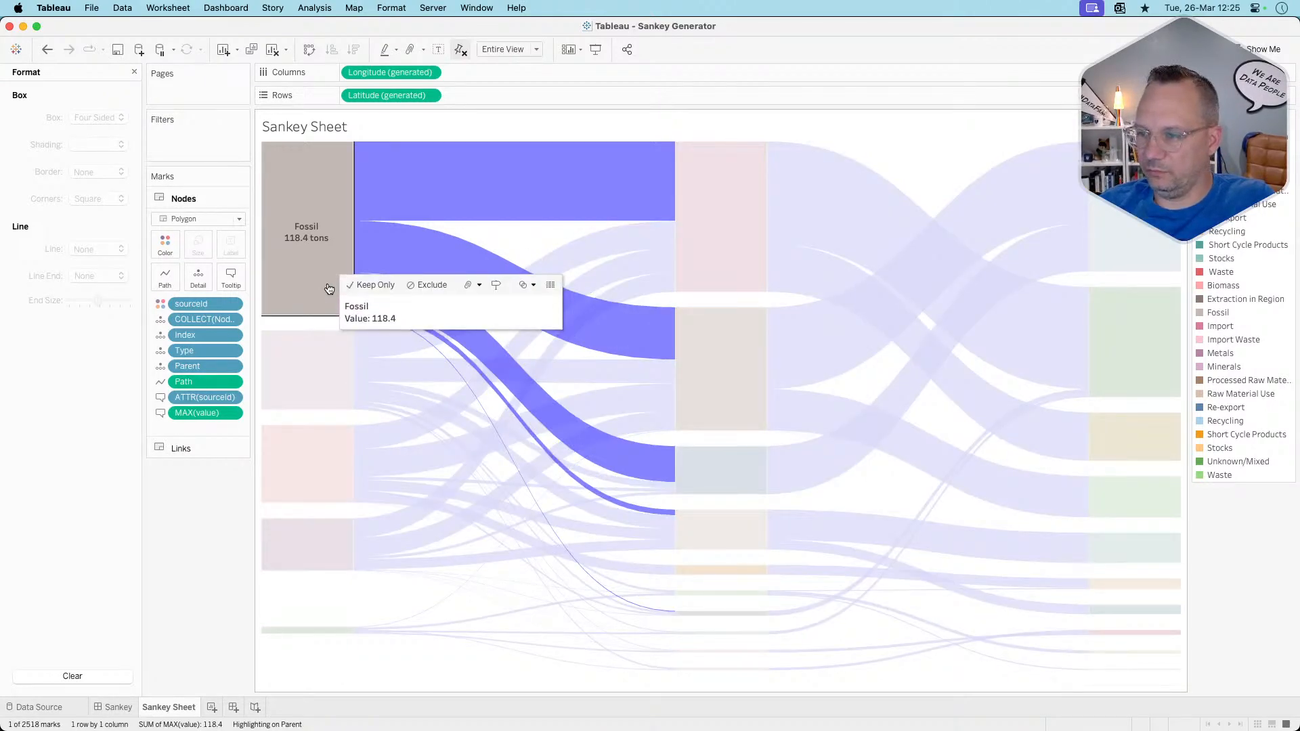
pyautogui.click(329, 290)
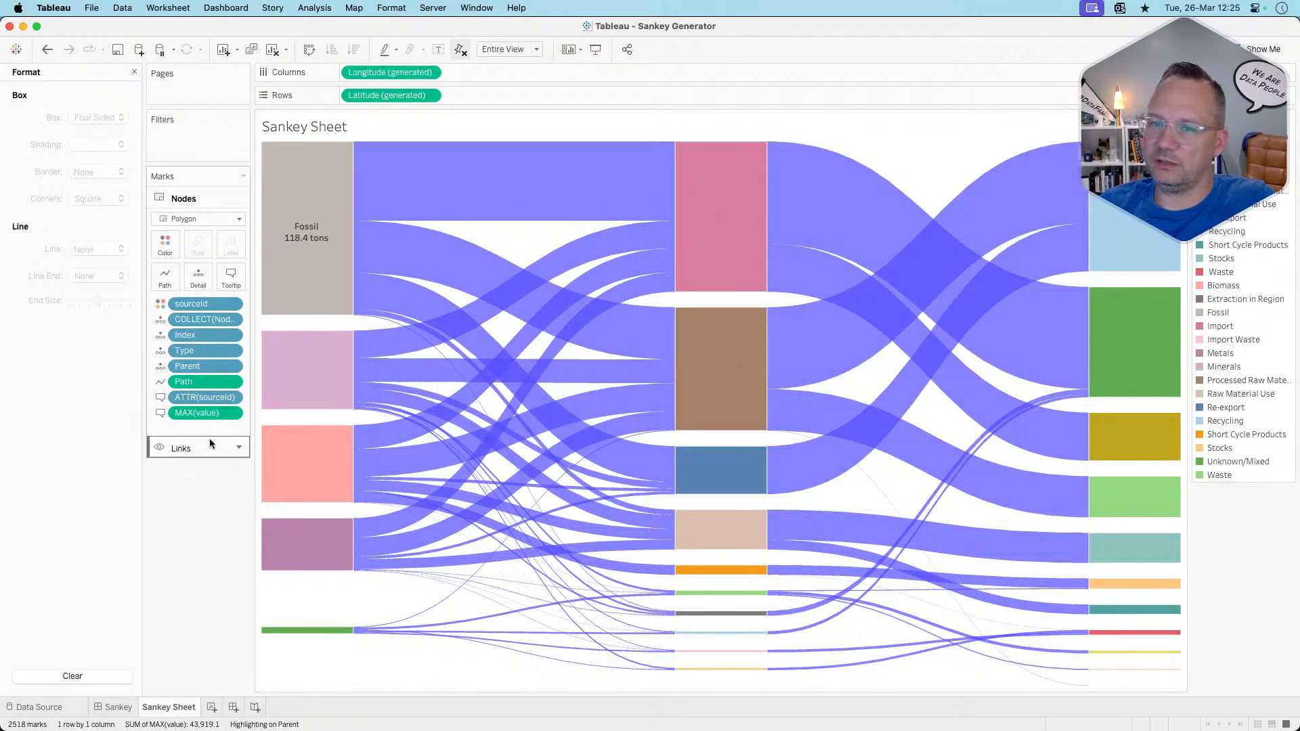
# Close the annotation formatting and color the Links layer by the sourceId field
pyautogui.moveTo(466, 199)
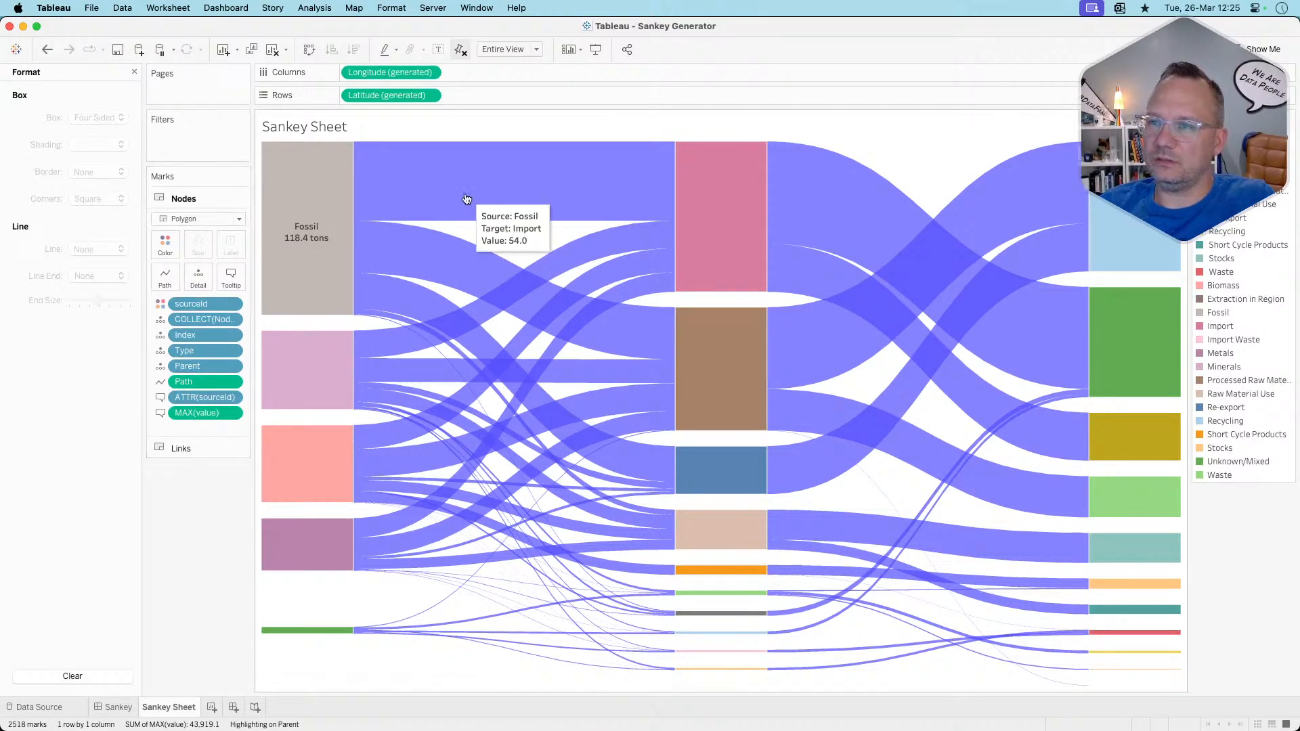
pyautogui.click(214, 442)
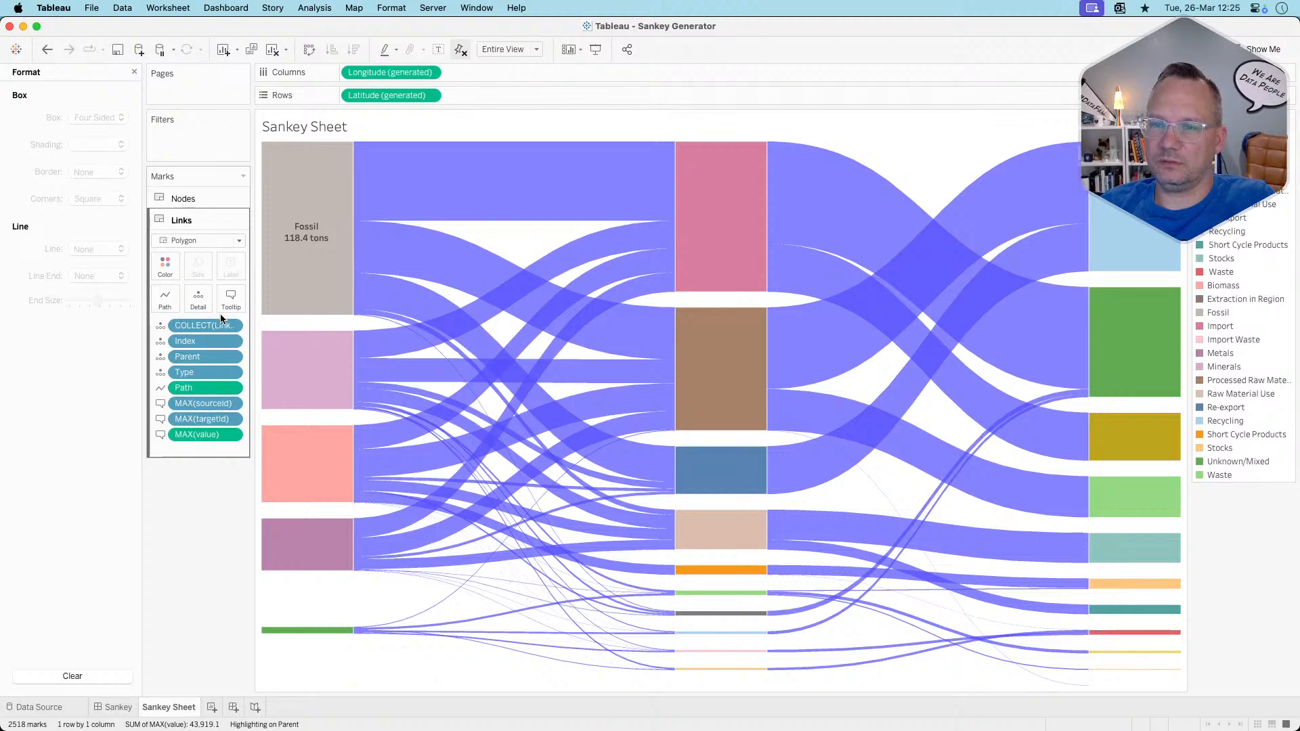
pyautogui.click(134, 74)
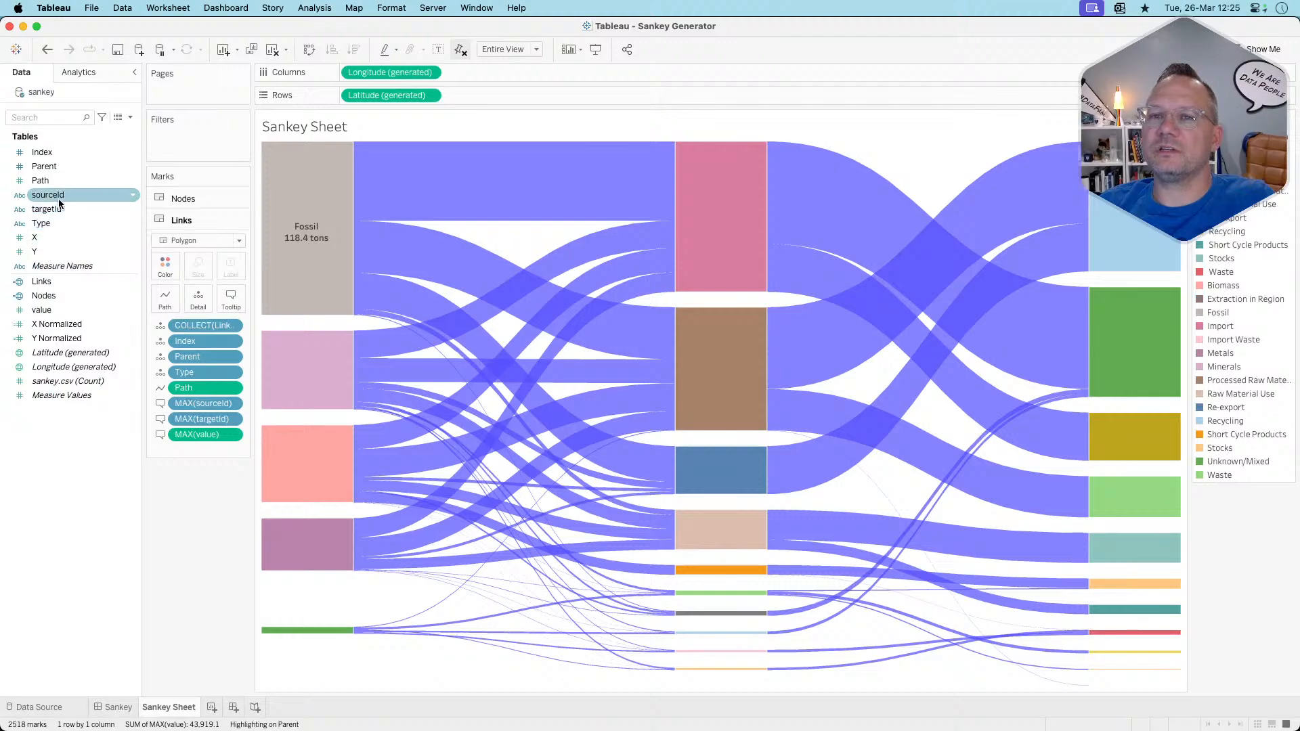
pyautogui.moveTo(59, 194); pyautogui.dragTo(163, 264)
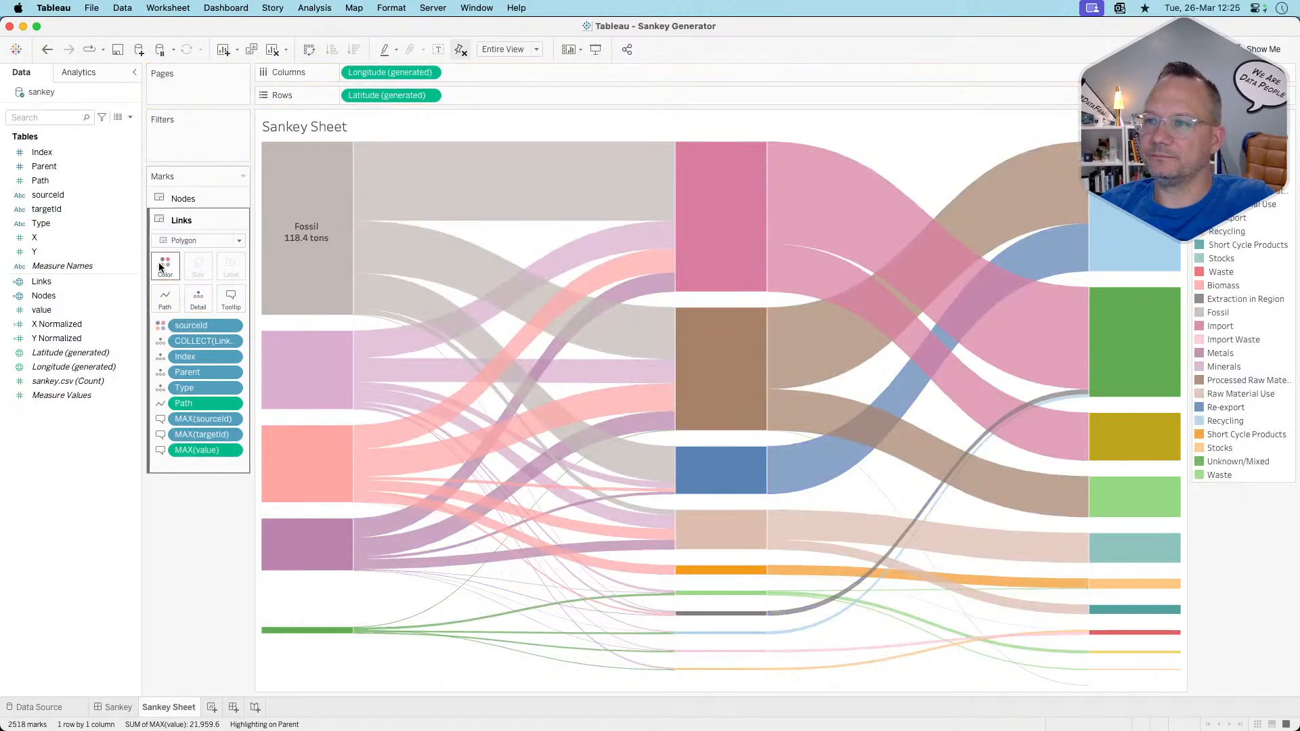
# Examine the source-colored links and the highlighting of the Fossil node's outgoing flows
pyautogui.click(555, 177)
pyautogui.click(555, 178)
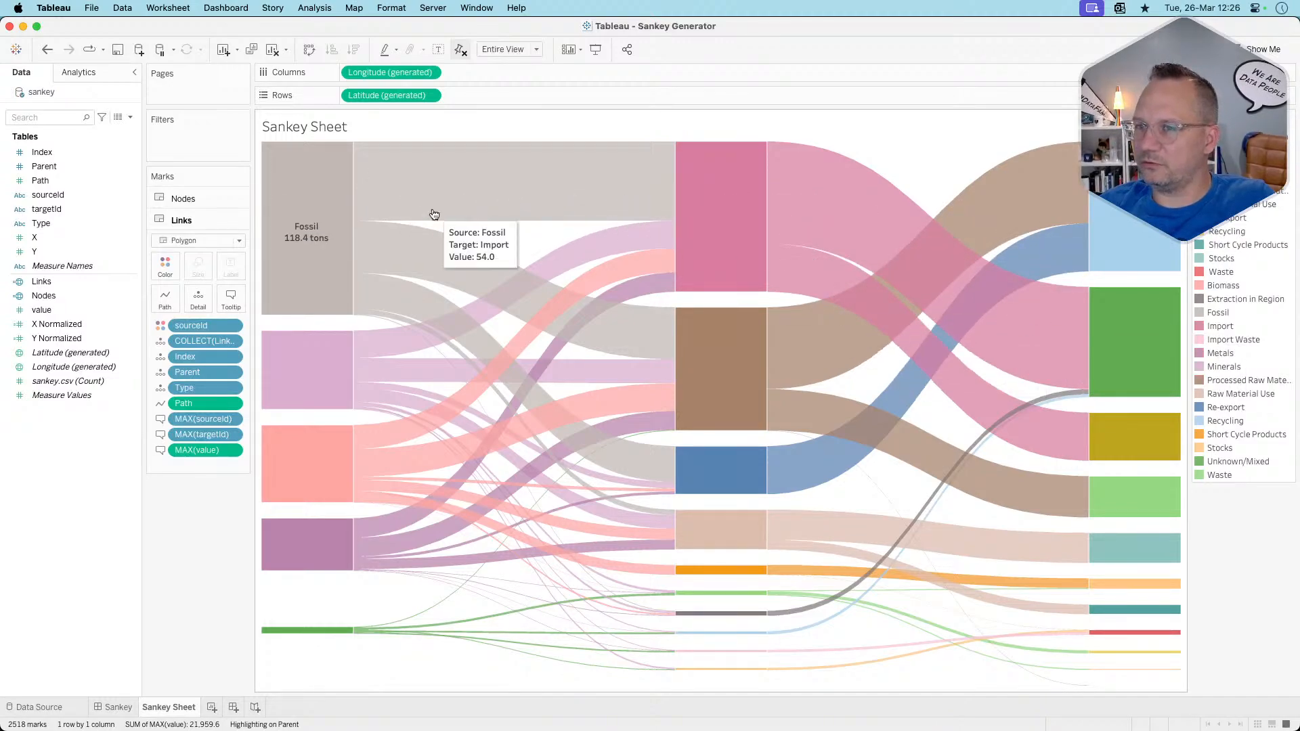
pyautogui.click(324, 195)
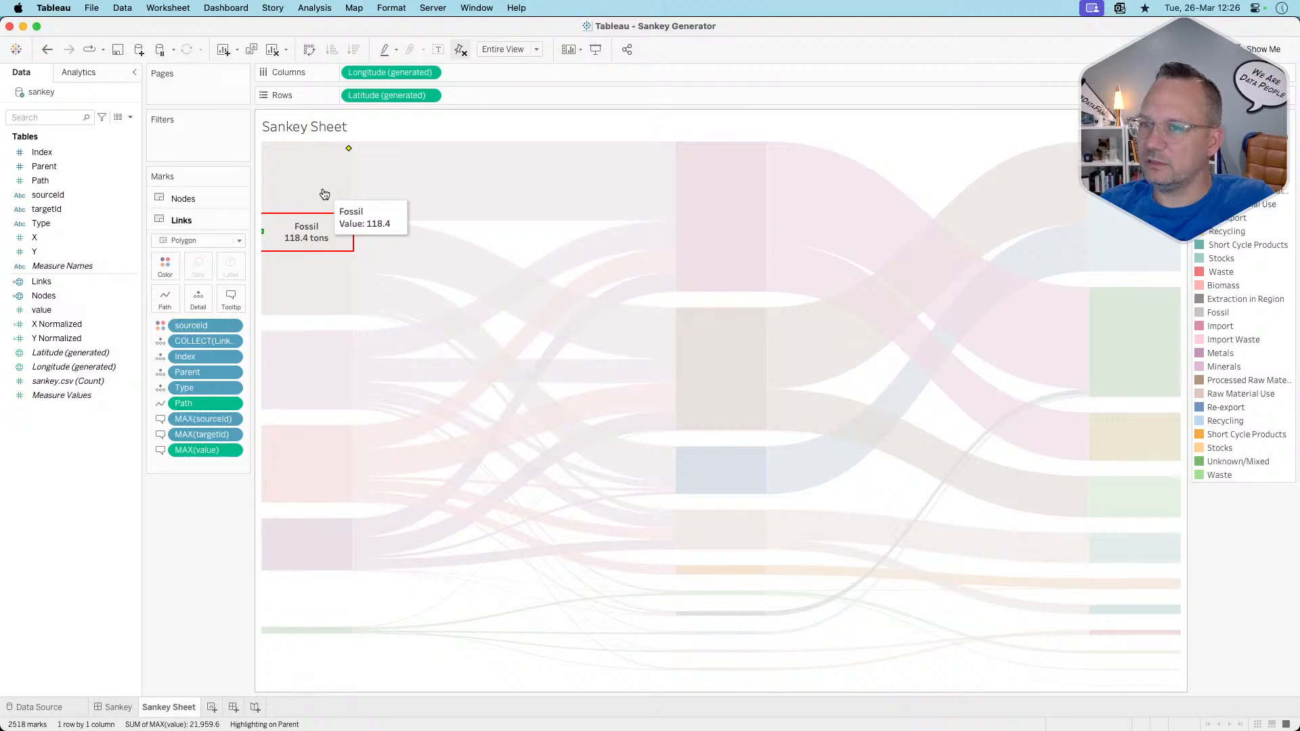
pyautogui.click(332, 174)
pyautogui.click(332, 174)
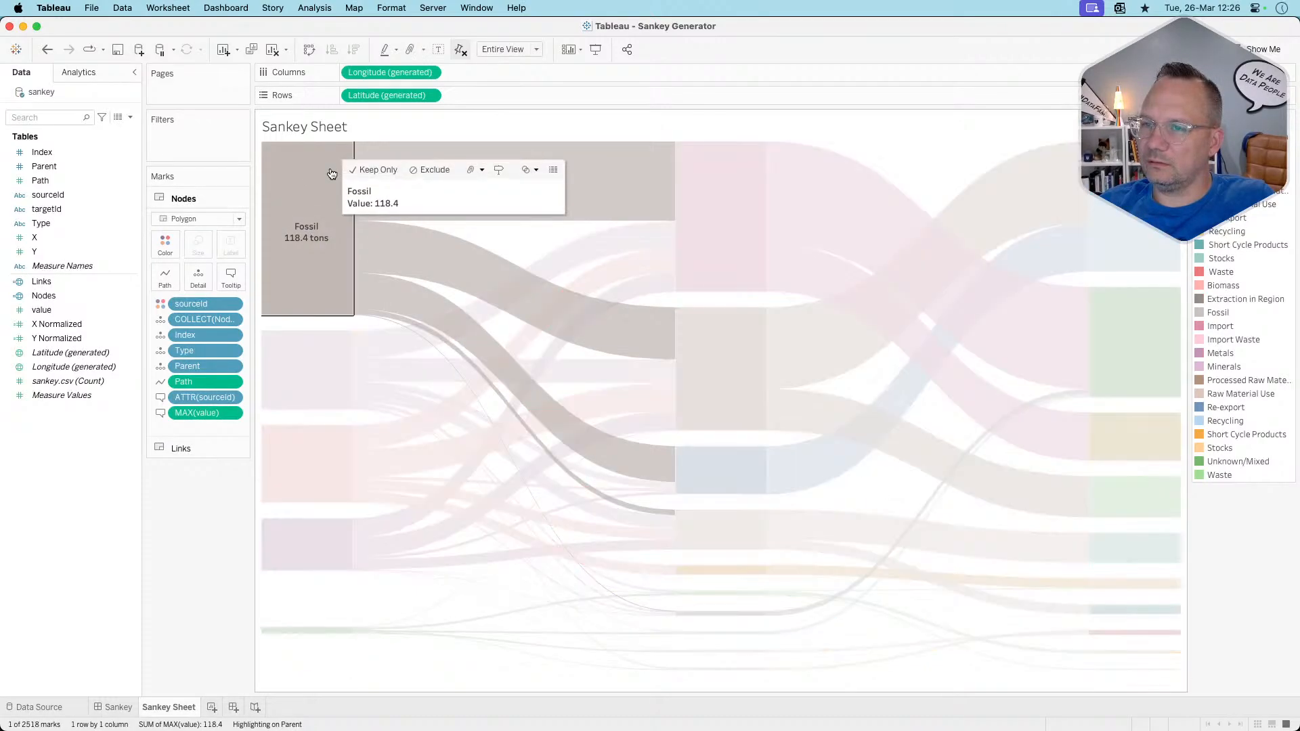
pyautogui.click(331, 174)
pyautogui.click(332, 174)
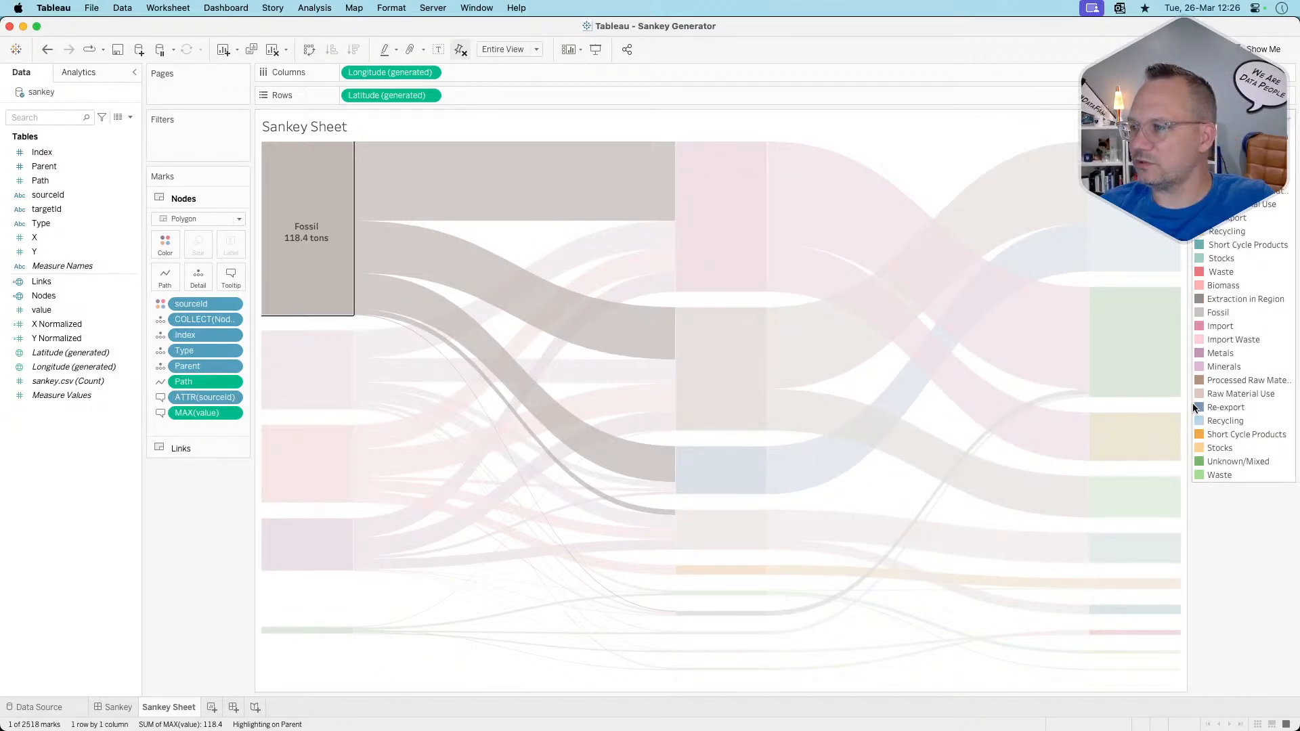
pyautogui.moveTo(563, 328)
pyautogui.click(325, 176)
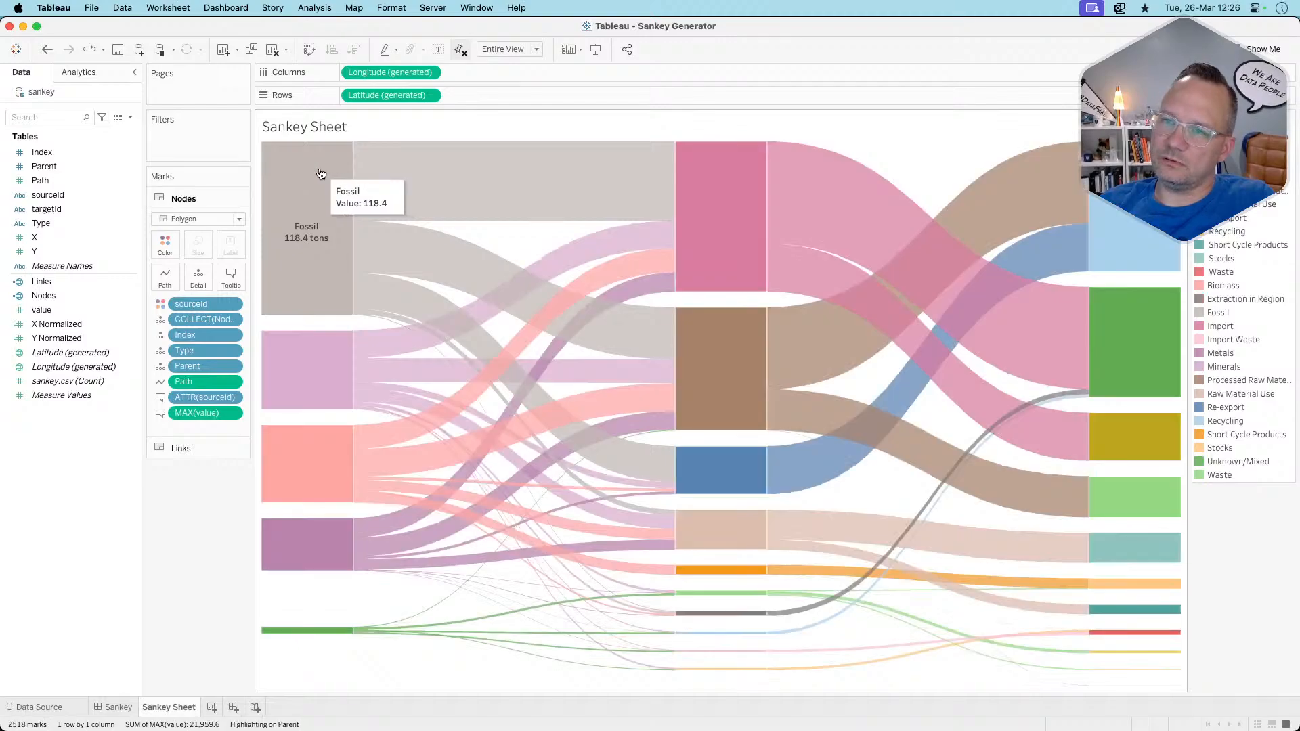
pyautogui.moveTo(298, 358)
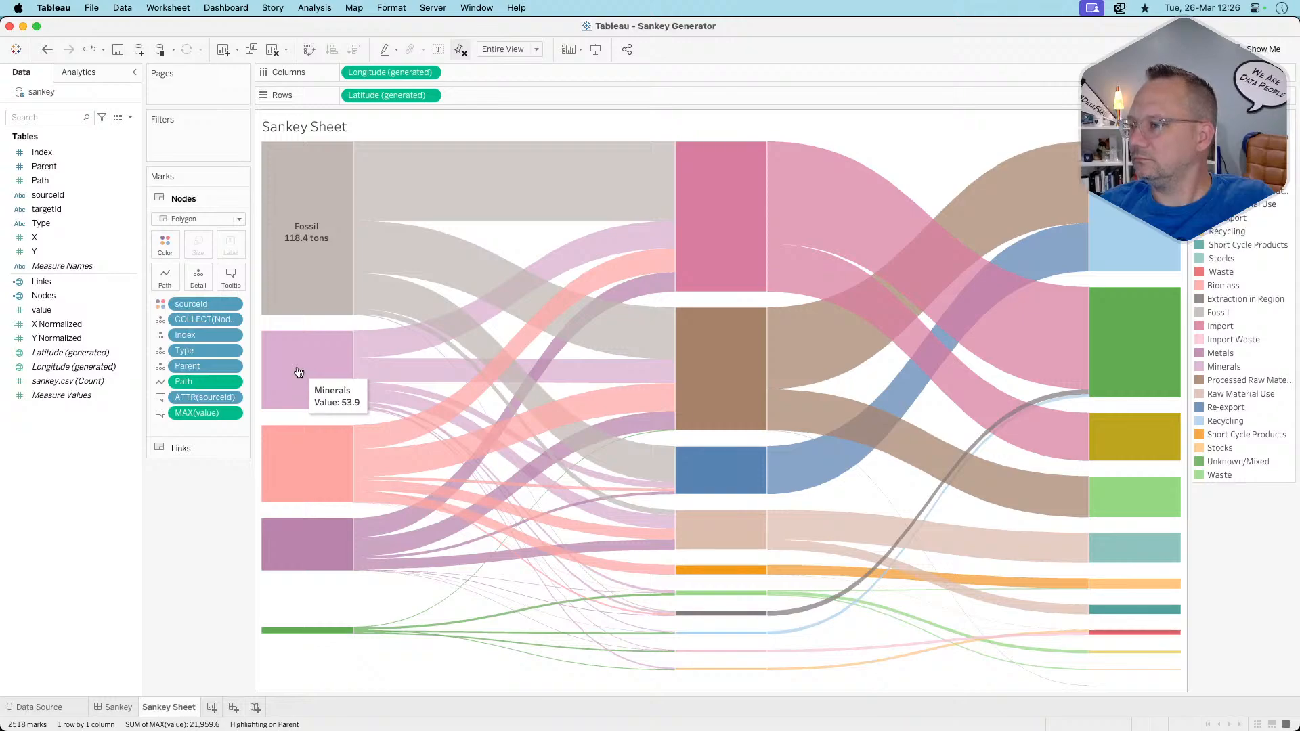
# Try removing the sourceId color field from the Nodes layer, and undo the removal
pyautogui.moveTo(203, 303); pyautogui.dragTo(182, 607)
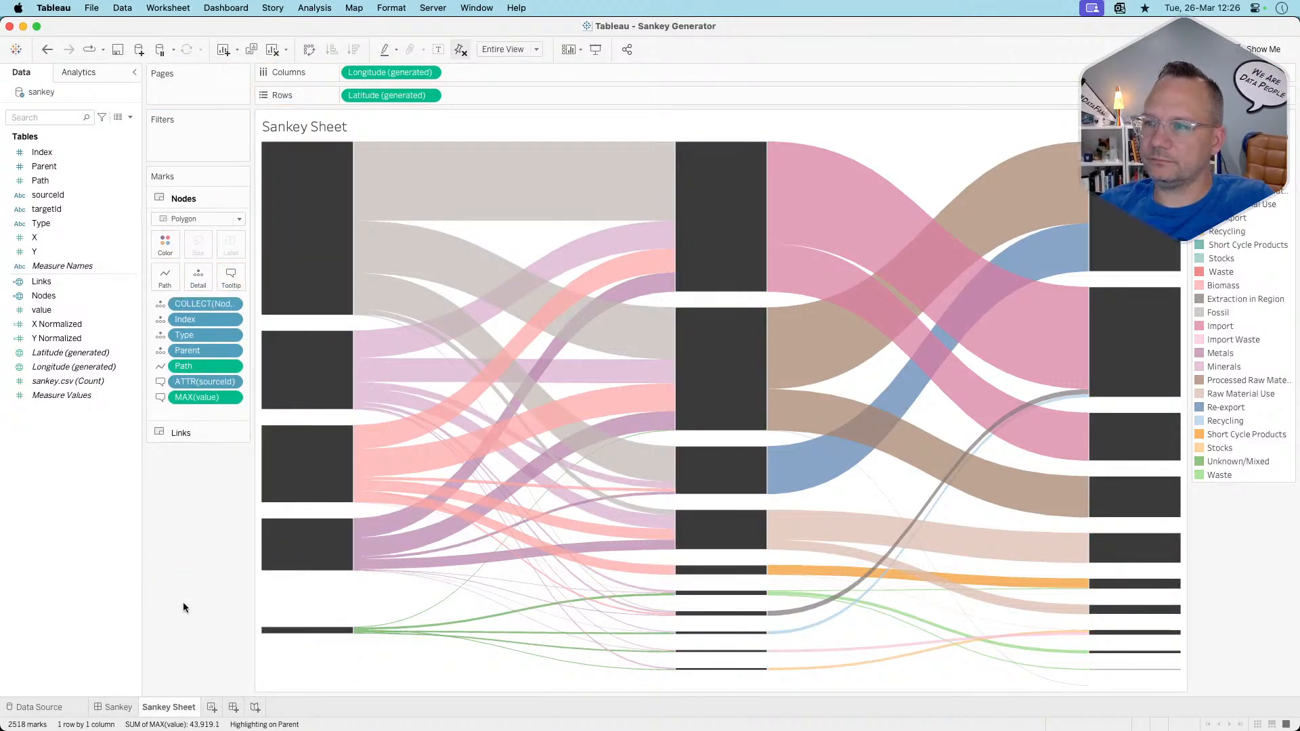
pyautogui.press('super+z')
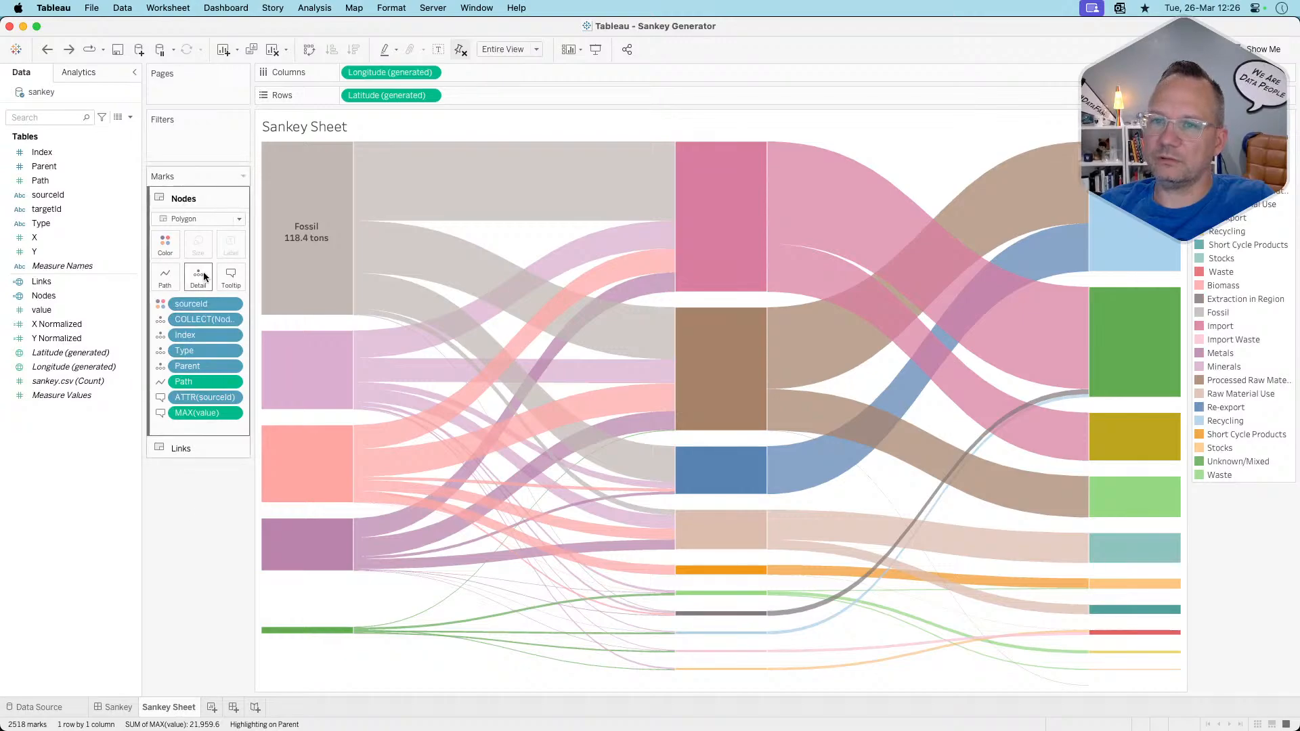
# Remove the sourceId color field from the Links layer and color all links light gray
pyautogui.click(184, 448)
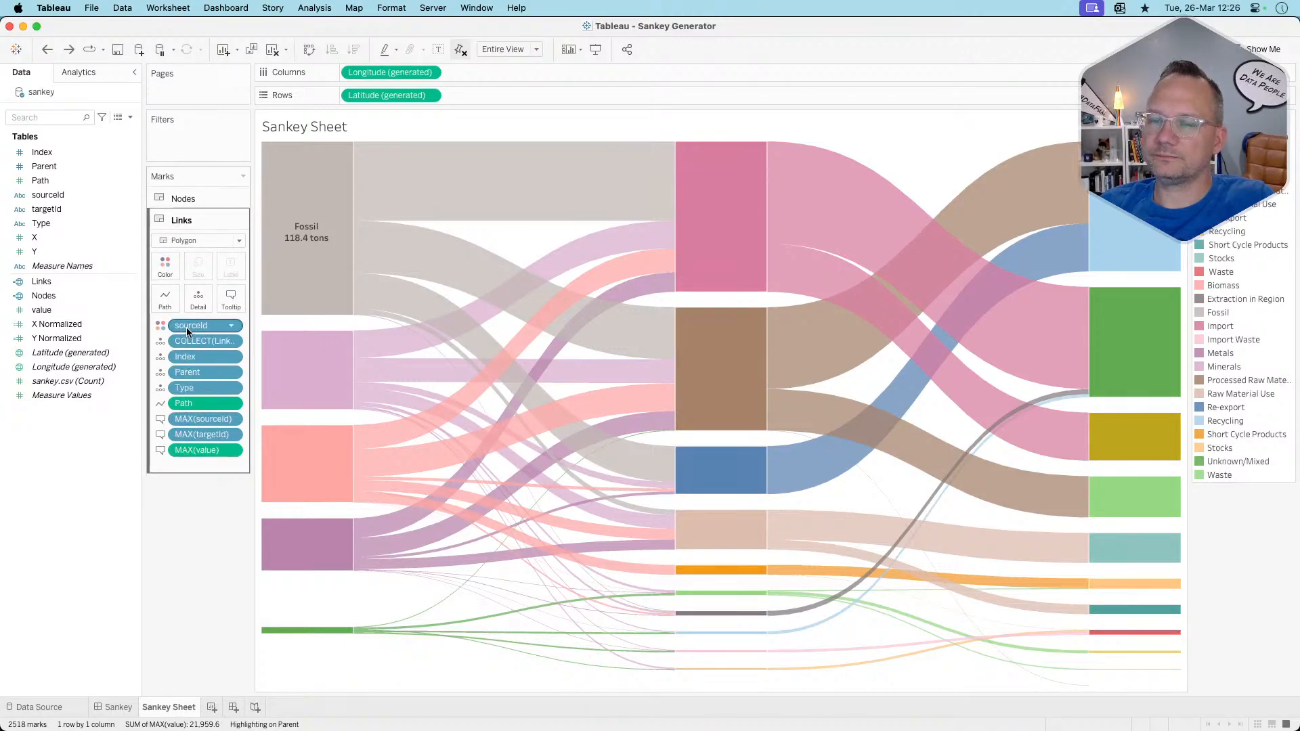
pyautogui.moveTo(186, 327); pyautogui.dragTo(188, 616)
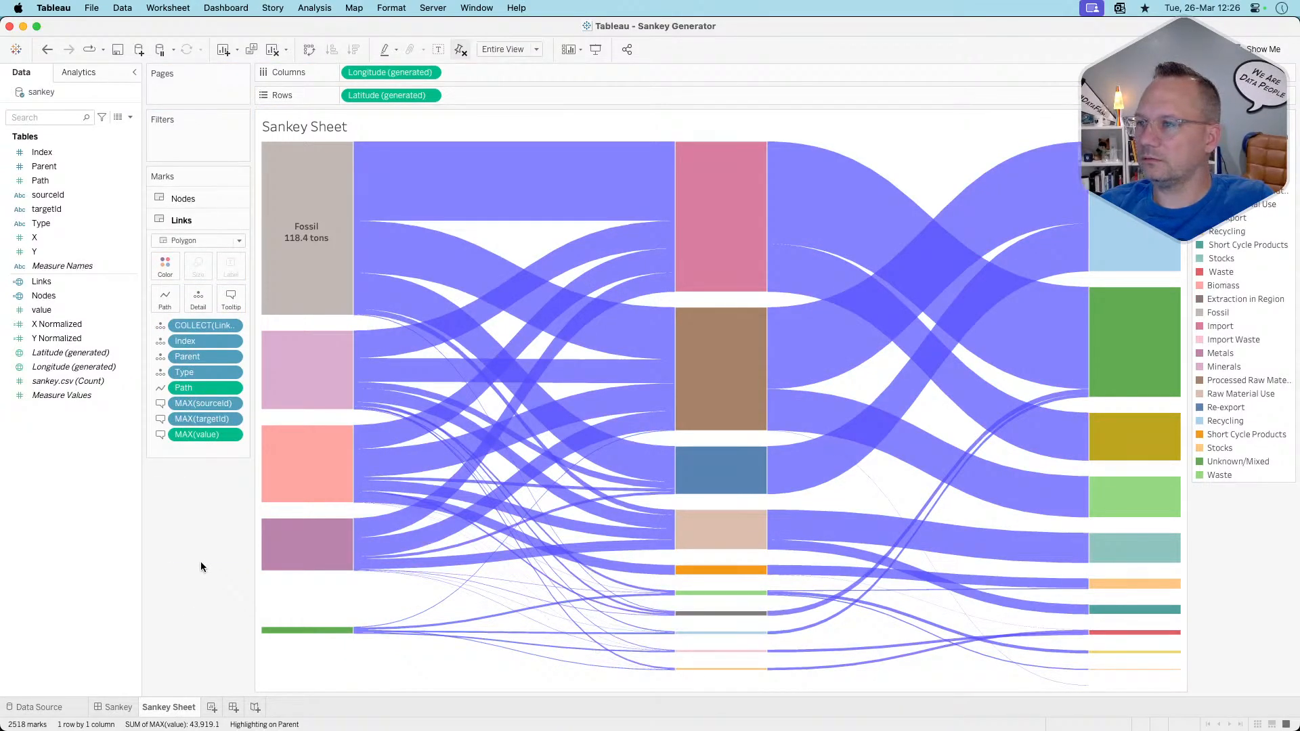
pyautogui.click(165, 265)
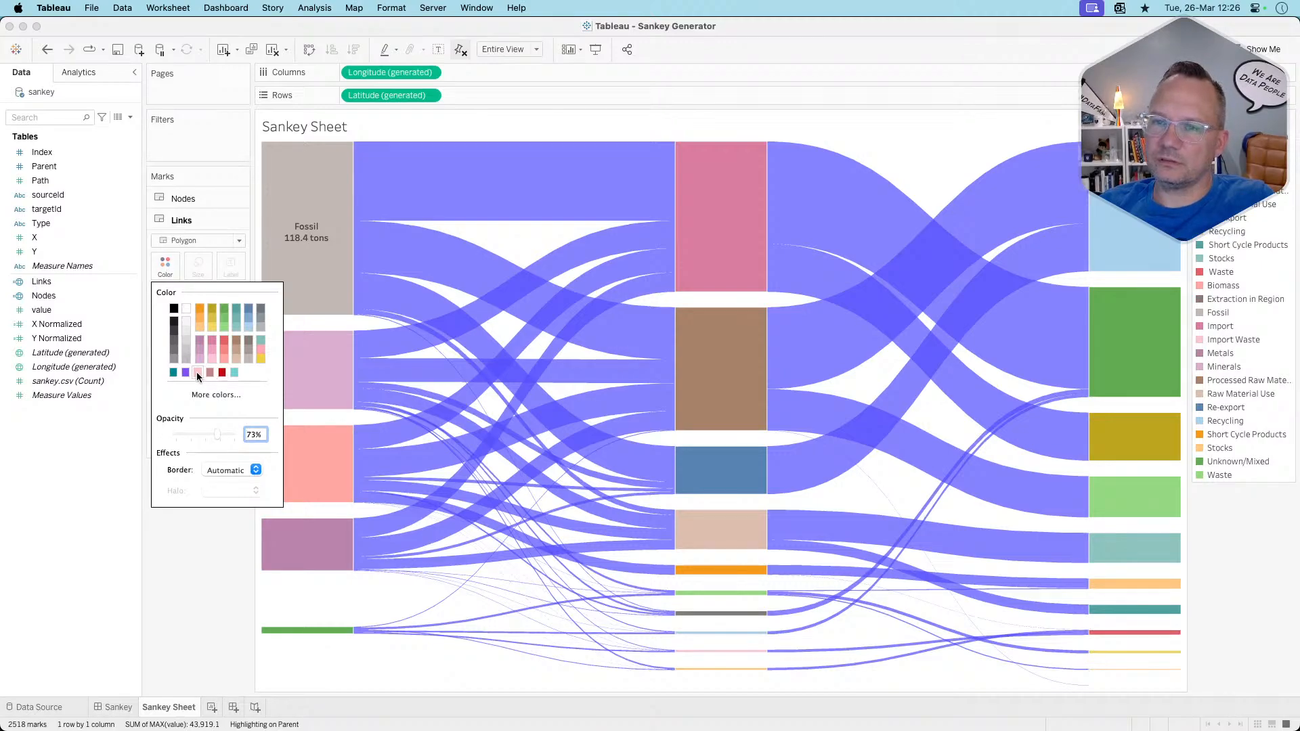
pyautogui.click(188, 329)
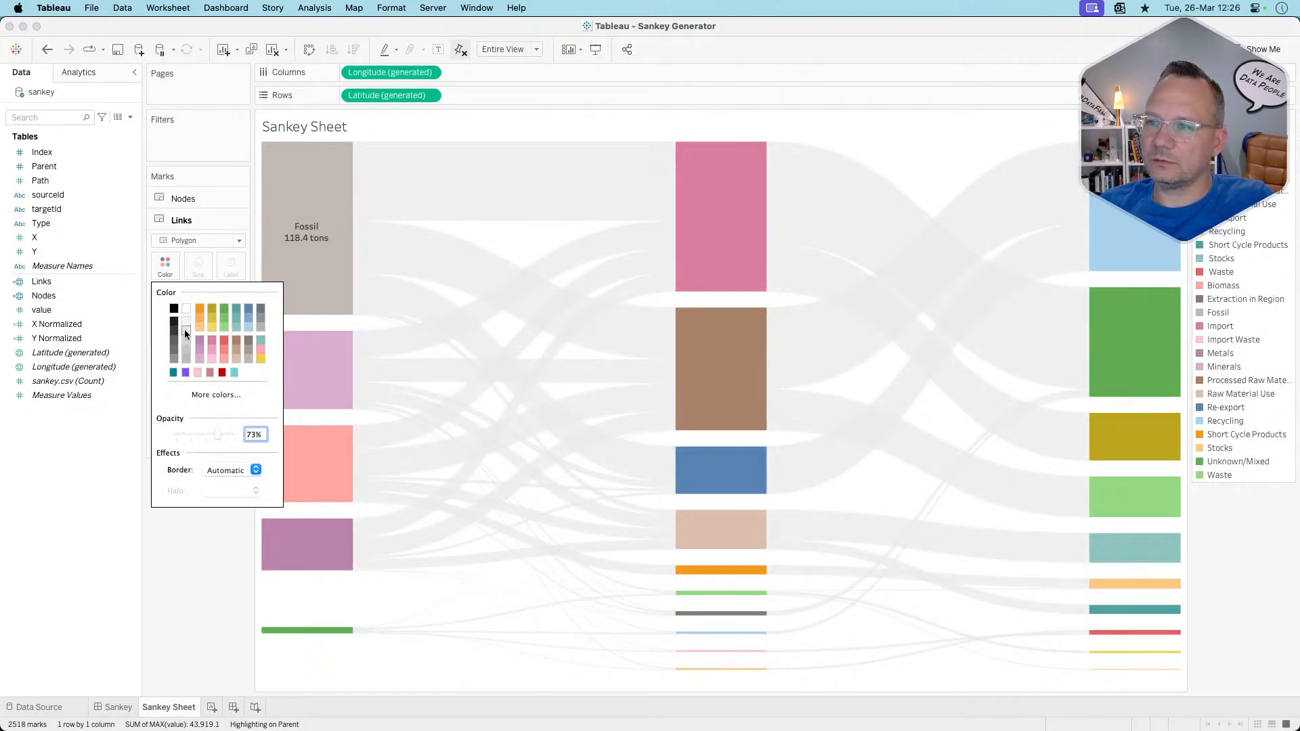
pyautogui.click(184, 346)
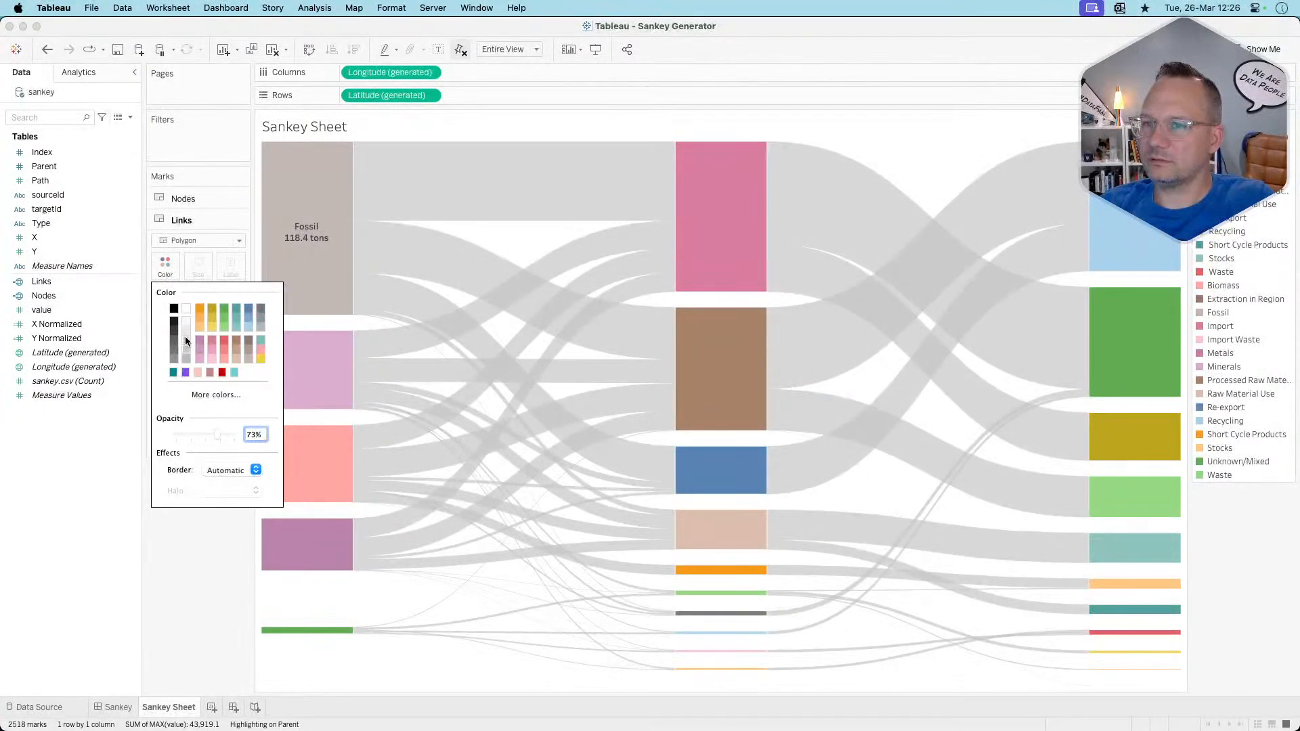
pyautogui.click(183, 562)
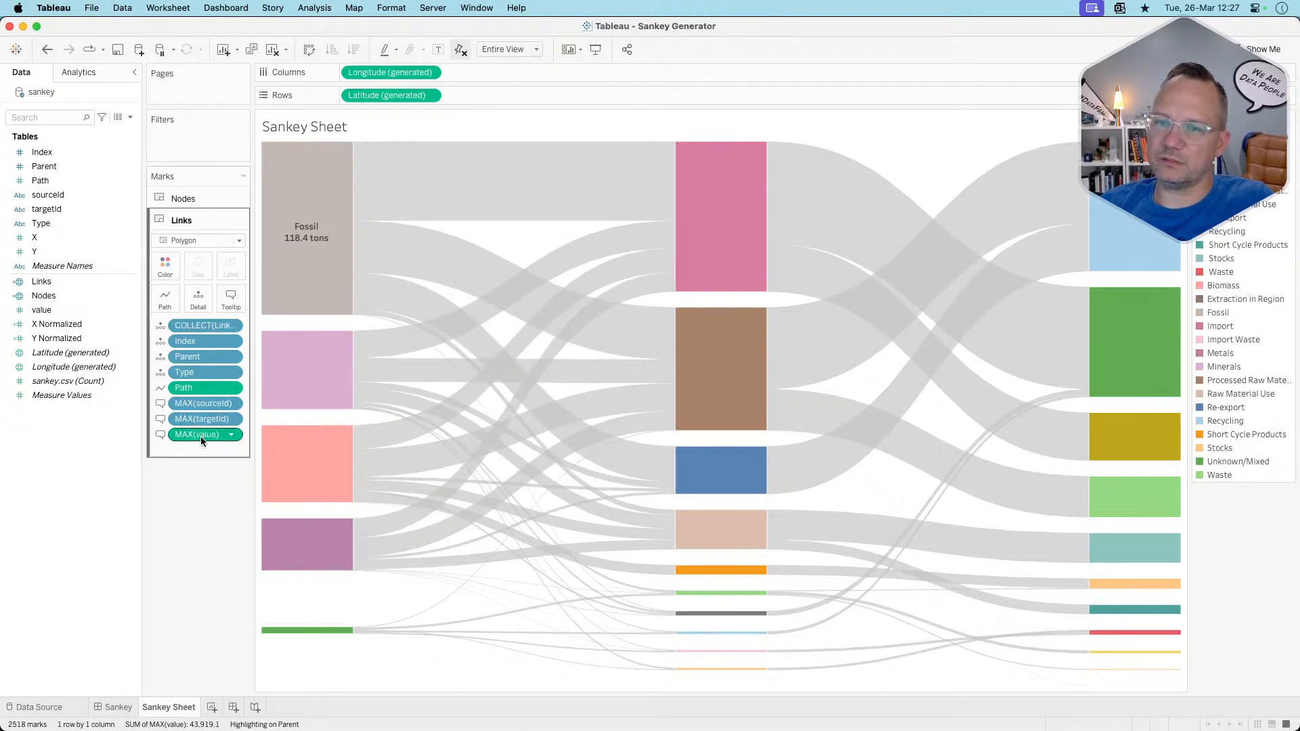
# Remove the sourceId color field from the Nodes layer so all nodes share one color
pyautogui.click(182, 199)
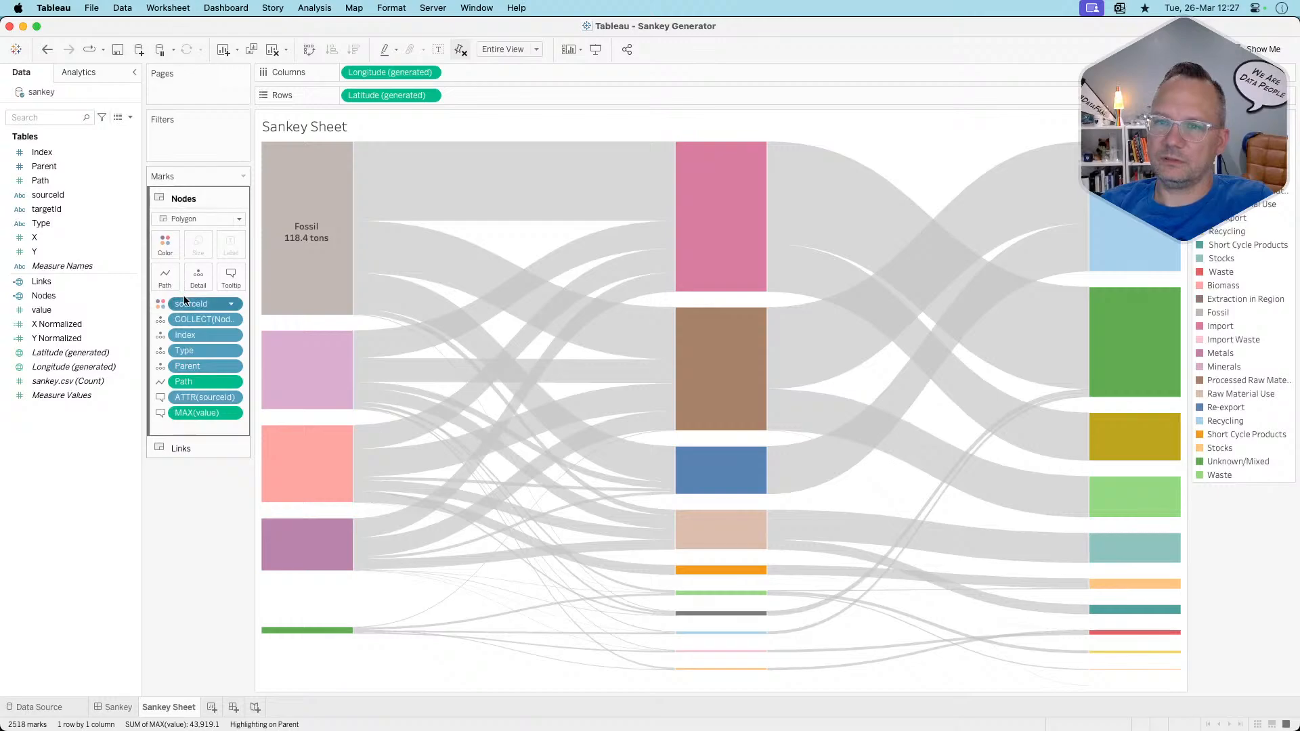
pyautogui.moveTo(203, 303); pyautogui.dragTo(169, 577)
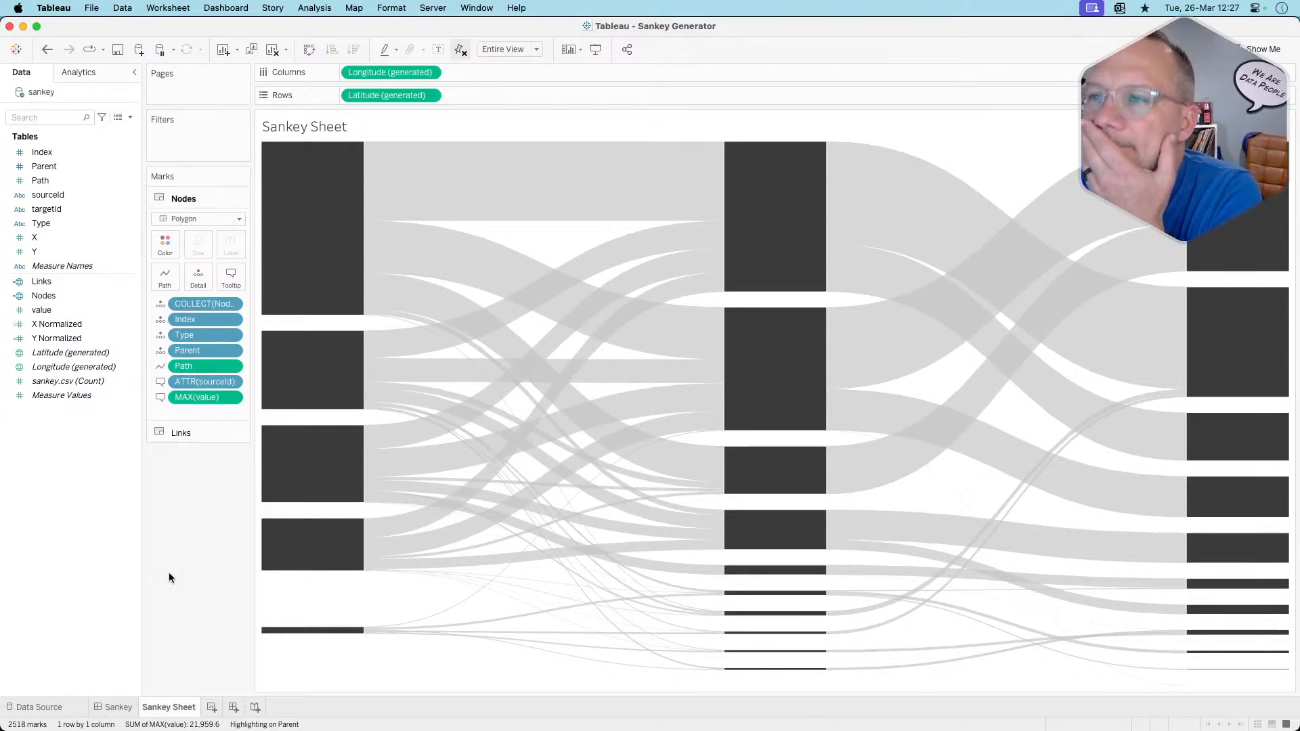
pyautogui.moveTo(987, 232)
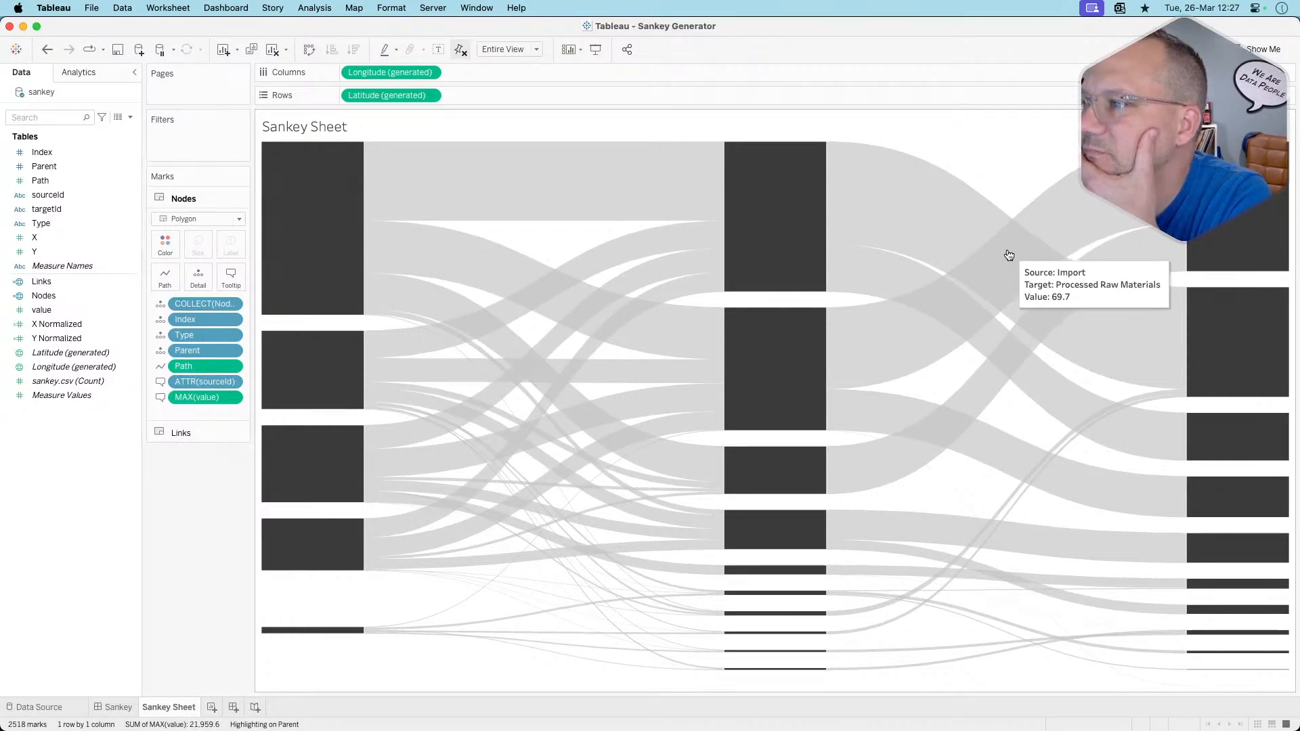
# Highlight the Fossil and Import nodes in turn to examine their connected flows, and clear the selection
pyautogui.moveTo(296, 369)
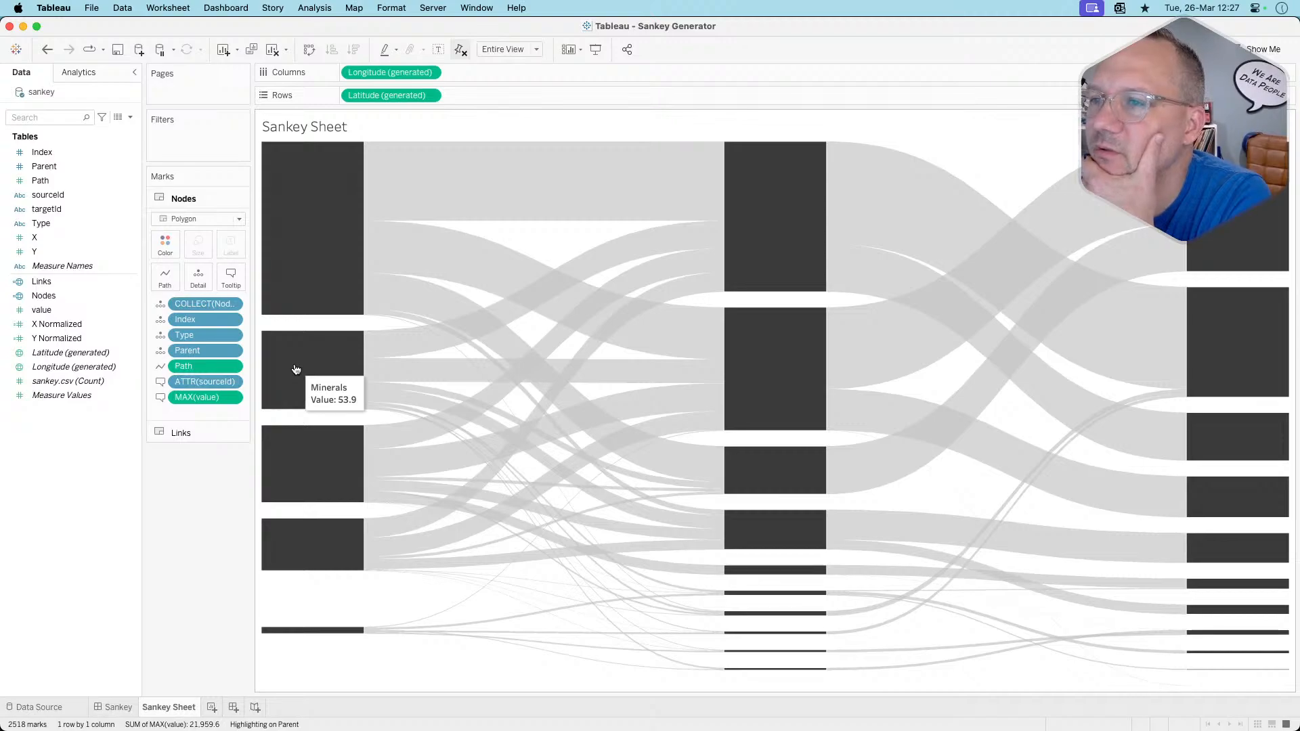
pyautogui.click(315, 275)
pyautogui.click(316, 275)
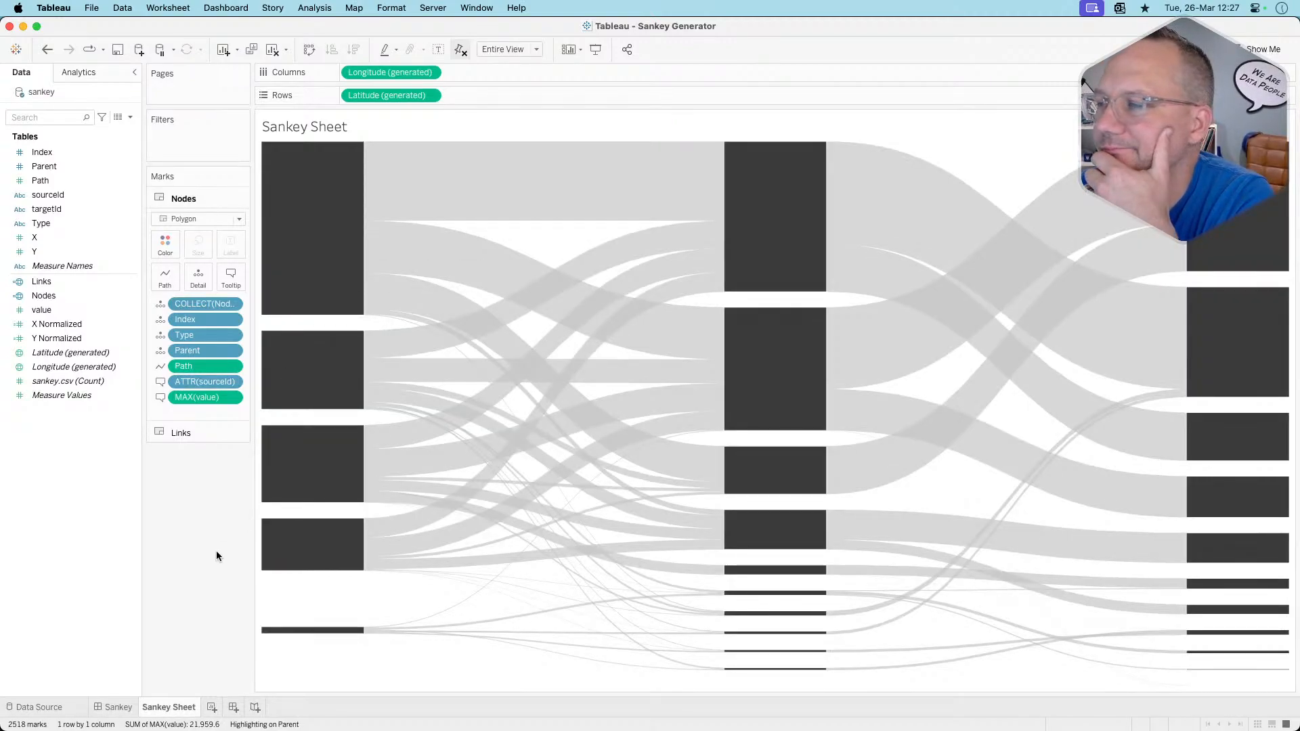
pyautogui.click(337, 237)
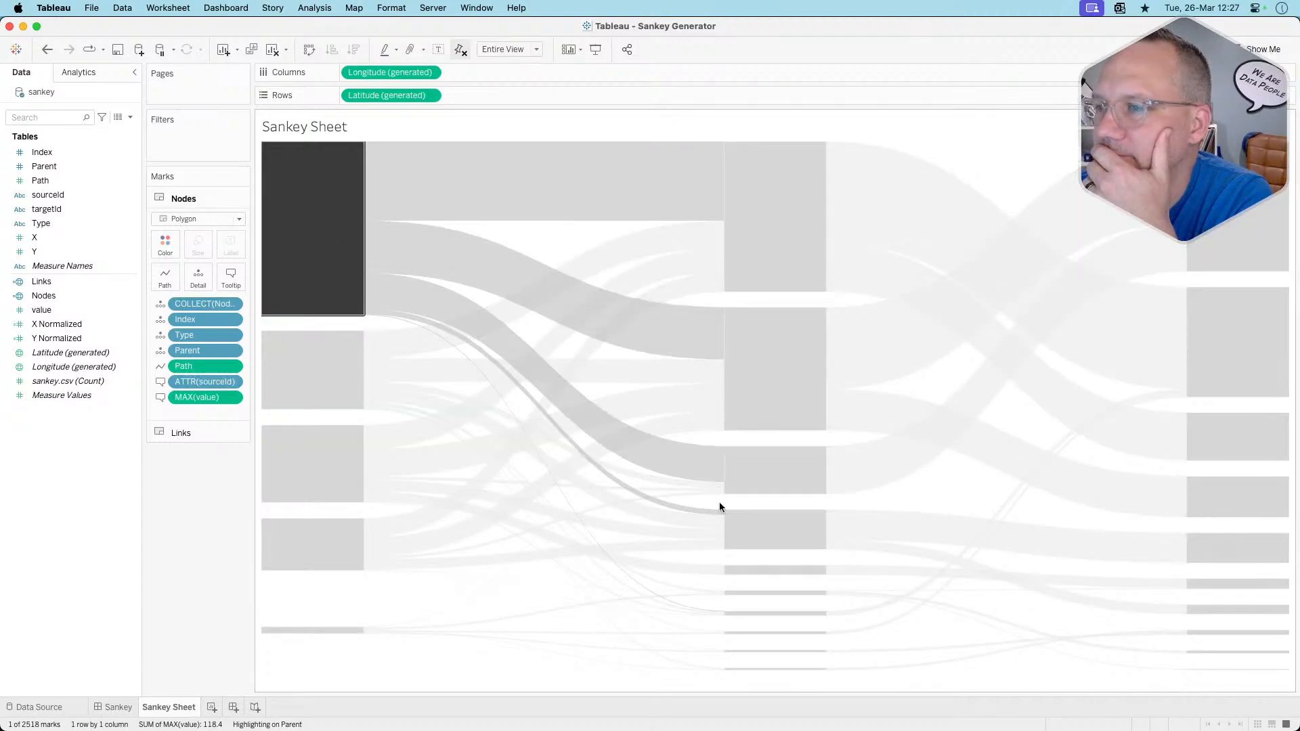
pyautogui.click(760, 252)
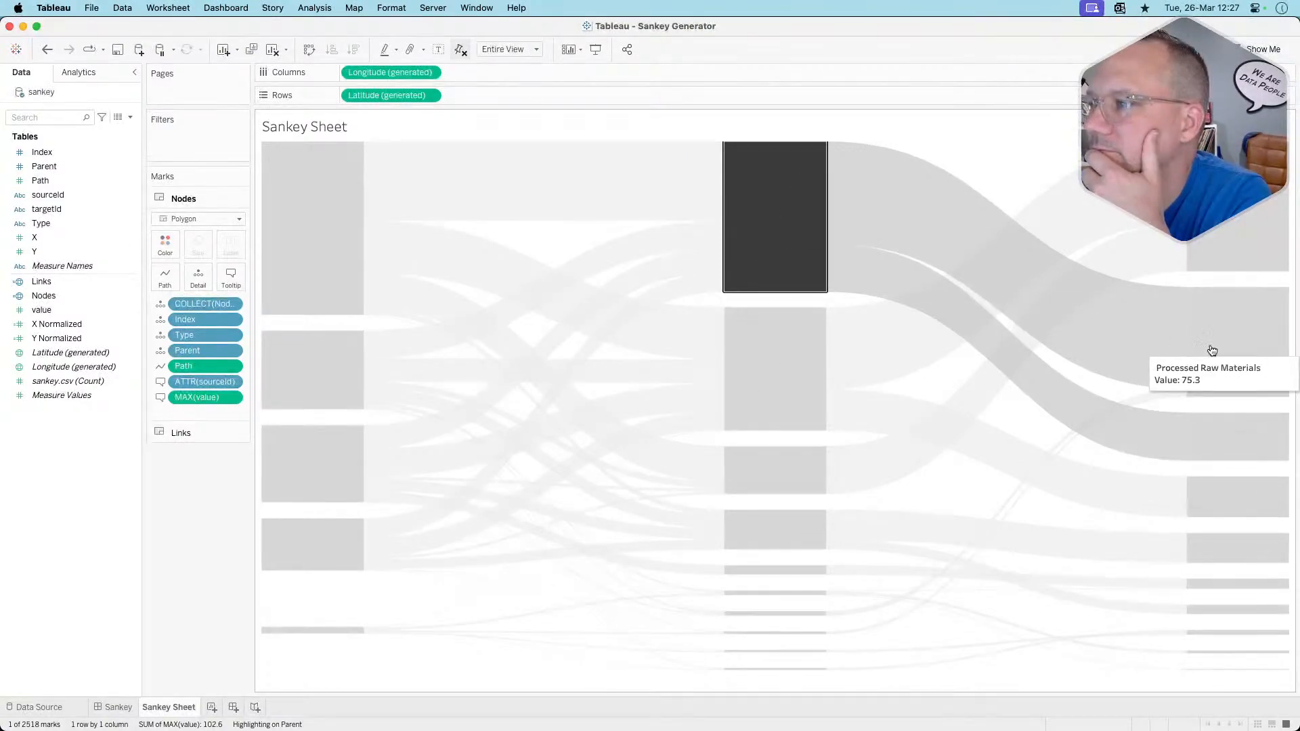
pyautogui.click(325, 248)
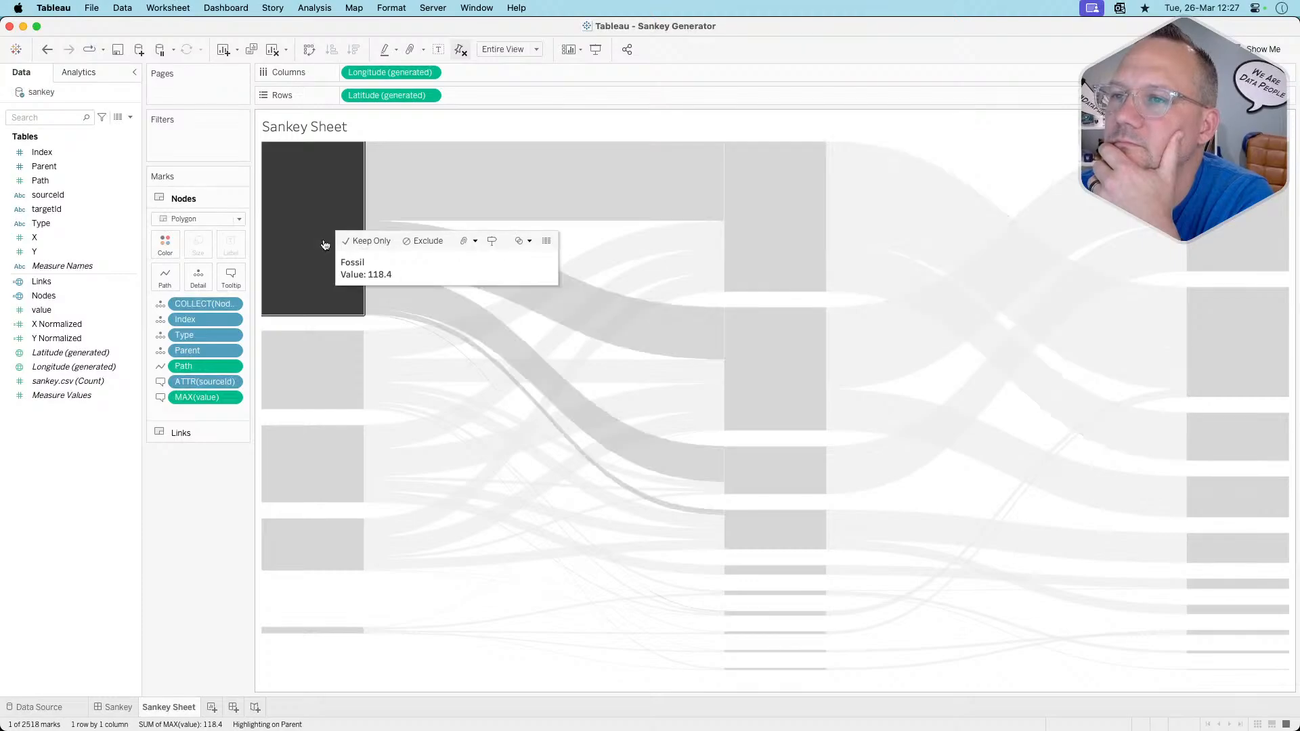
pyautogui.click(325, 251)
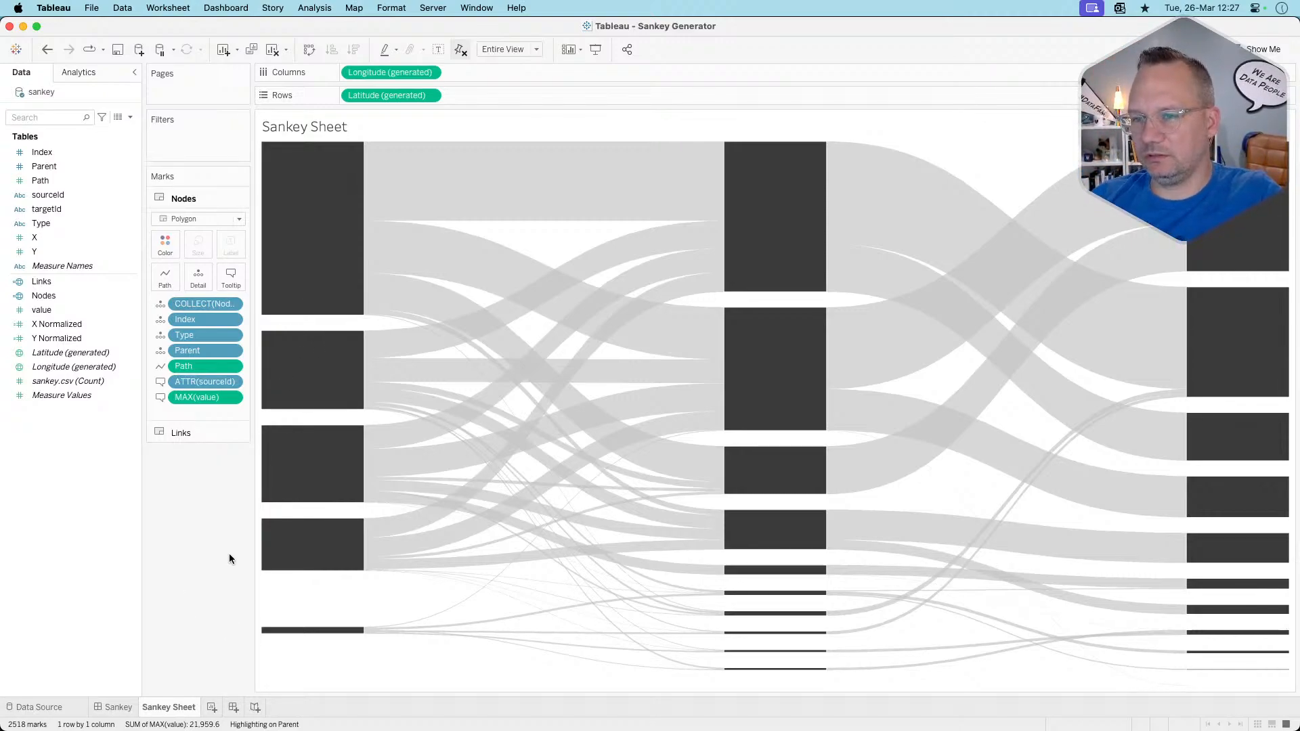
pyautogui.rightClick(315, 244)
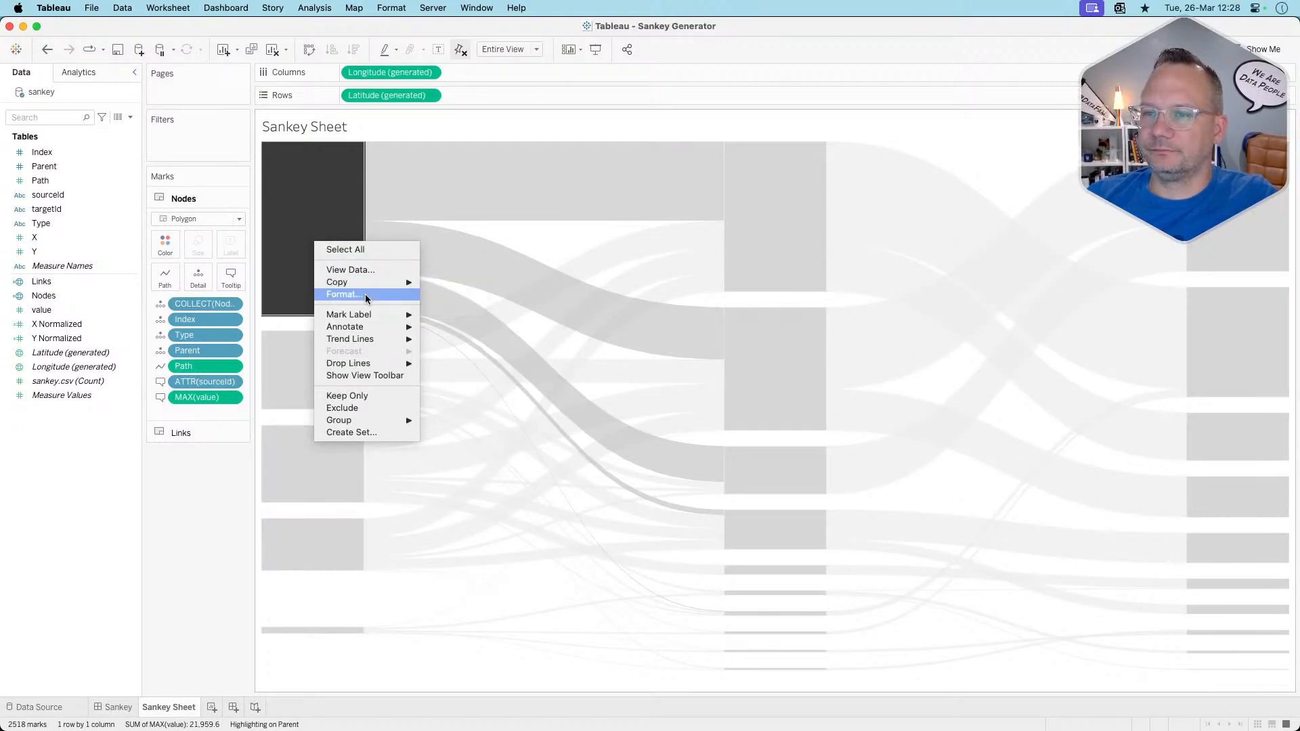
pyautogui.moveTo(359, 327)
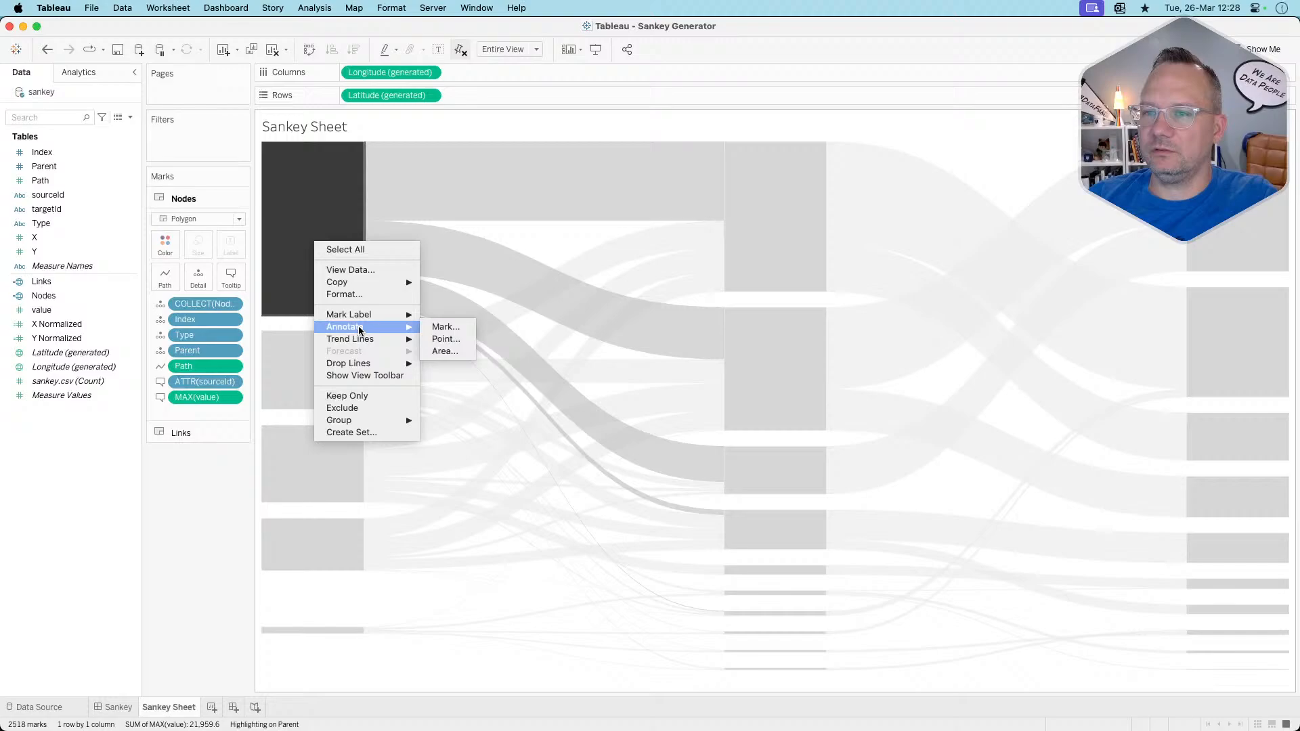
pyautogui.click(440, 351)
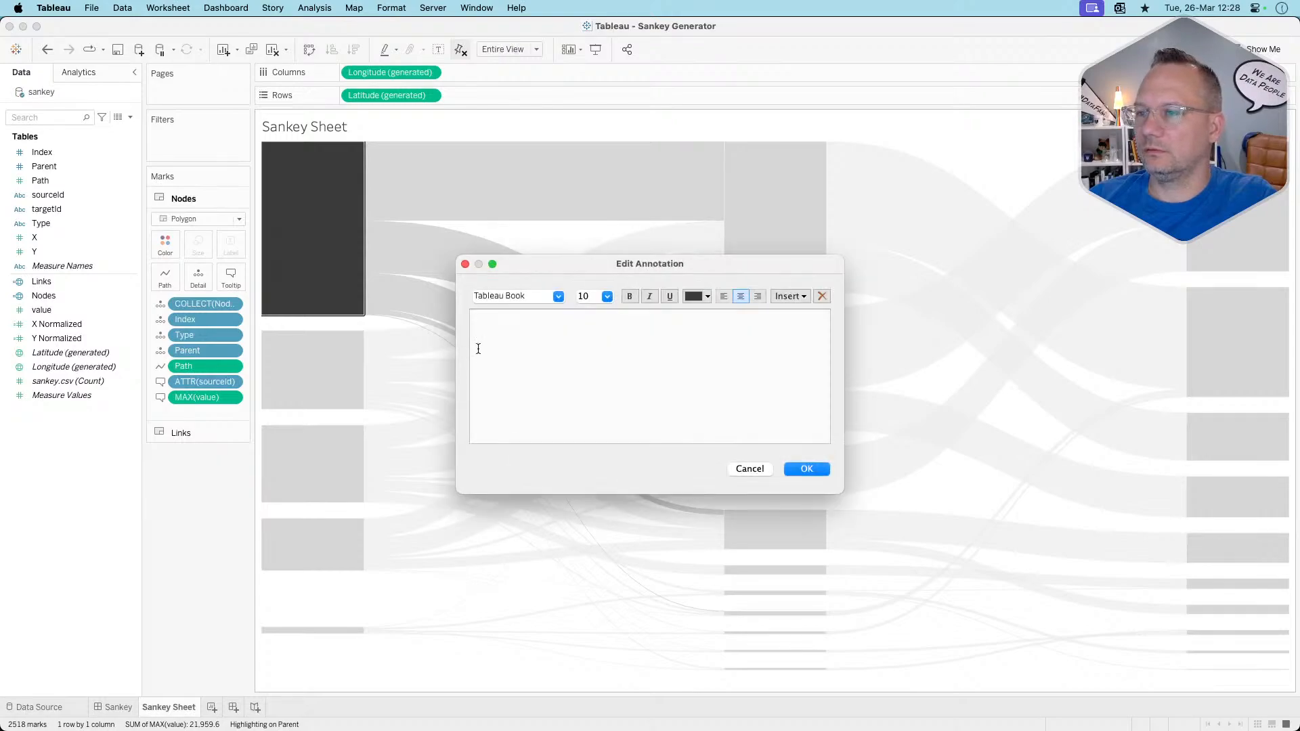
pyautogui.click(780, 298)
pyautogui.click(740, 327)
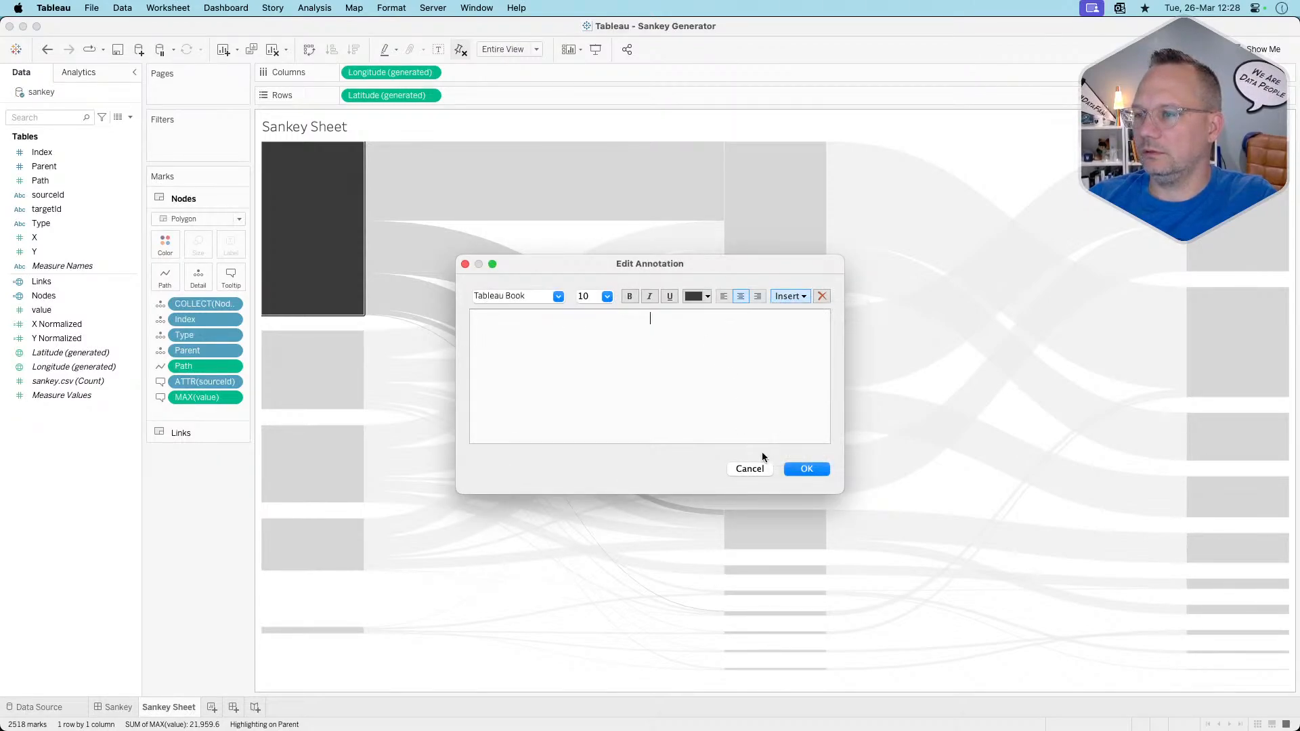
pyautogui.click(749, 469)
pyautogui.rightClick(317, 208)
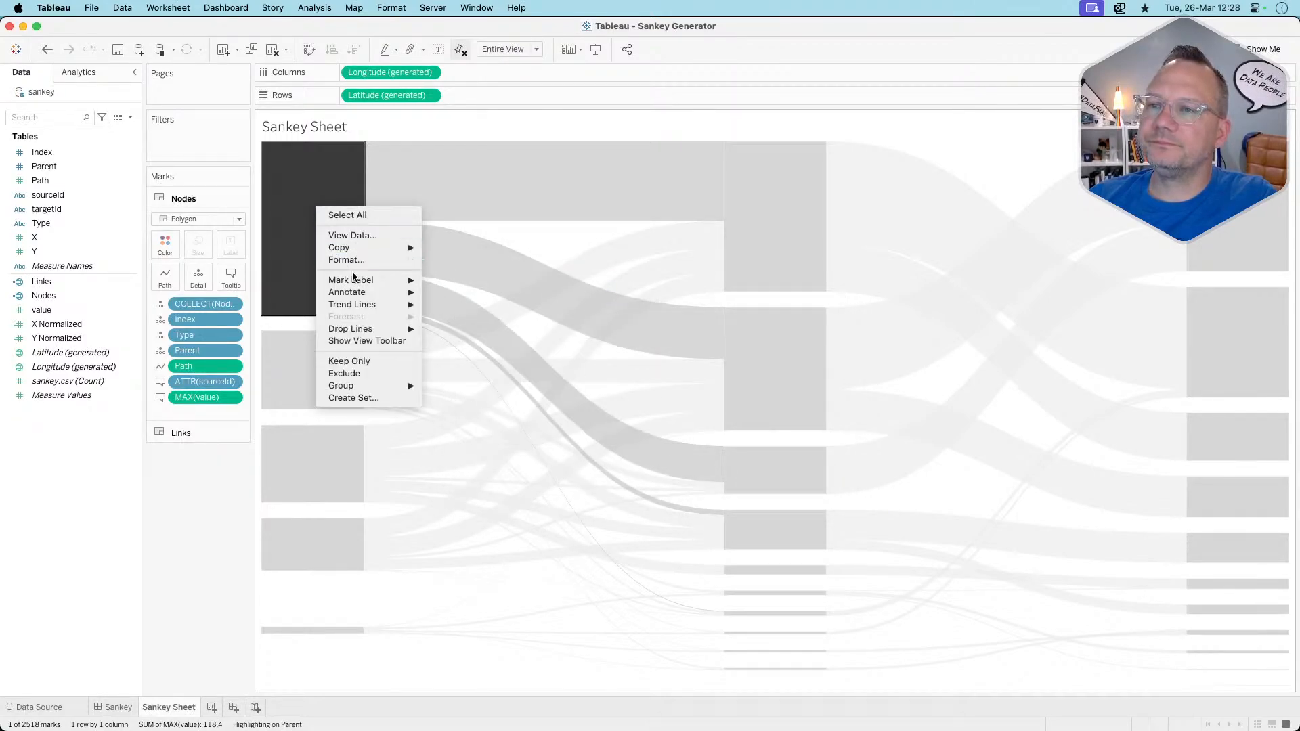
pyautogui.moveTo(361, 295)
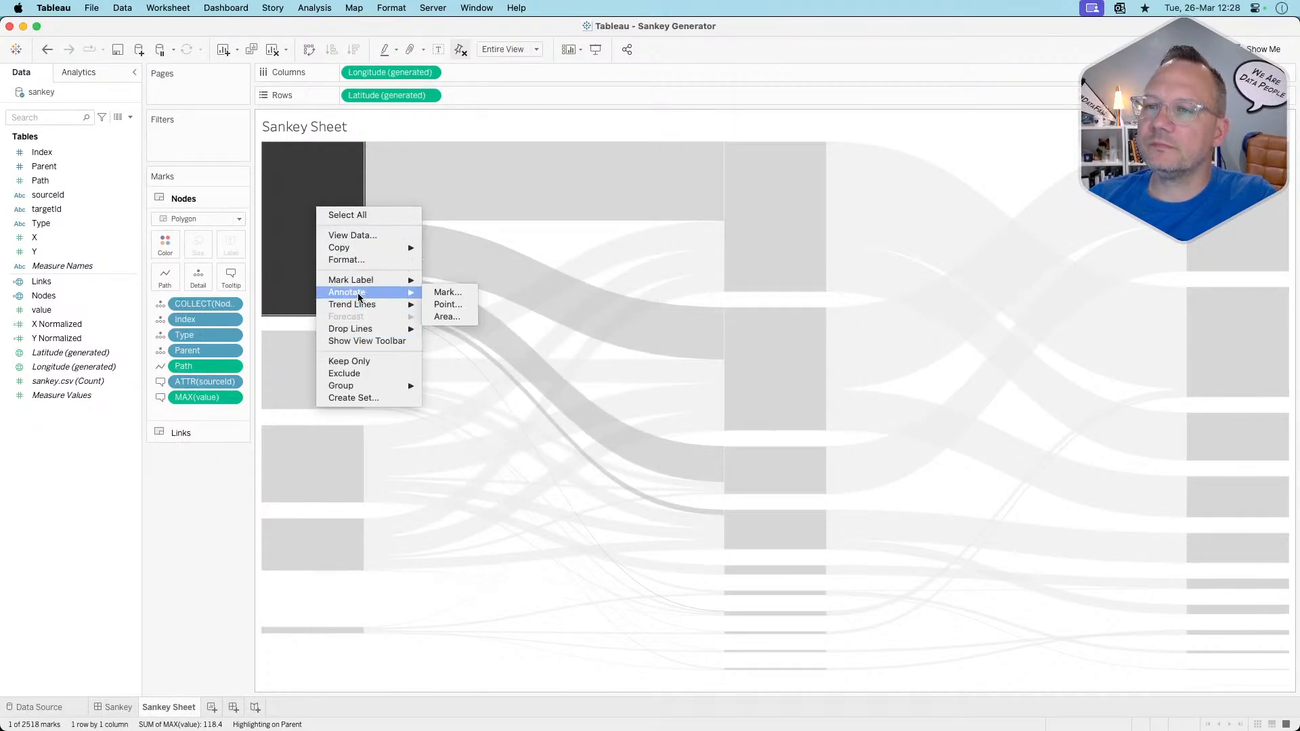
pyautogui.click(447, 305)
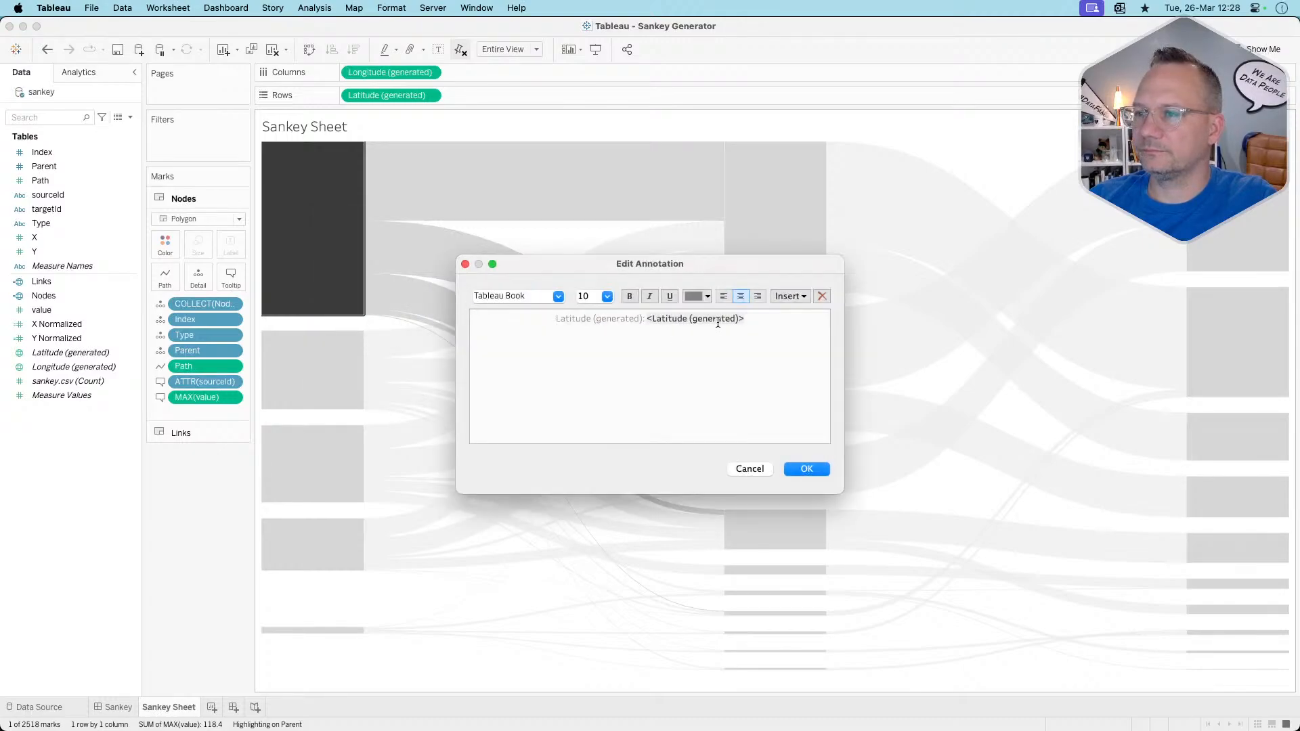
pyautogui.click(788, 297)
pyautogui.click(710, 357)
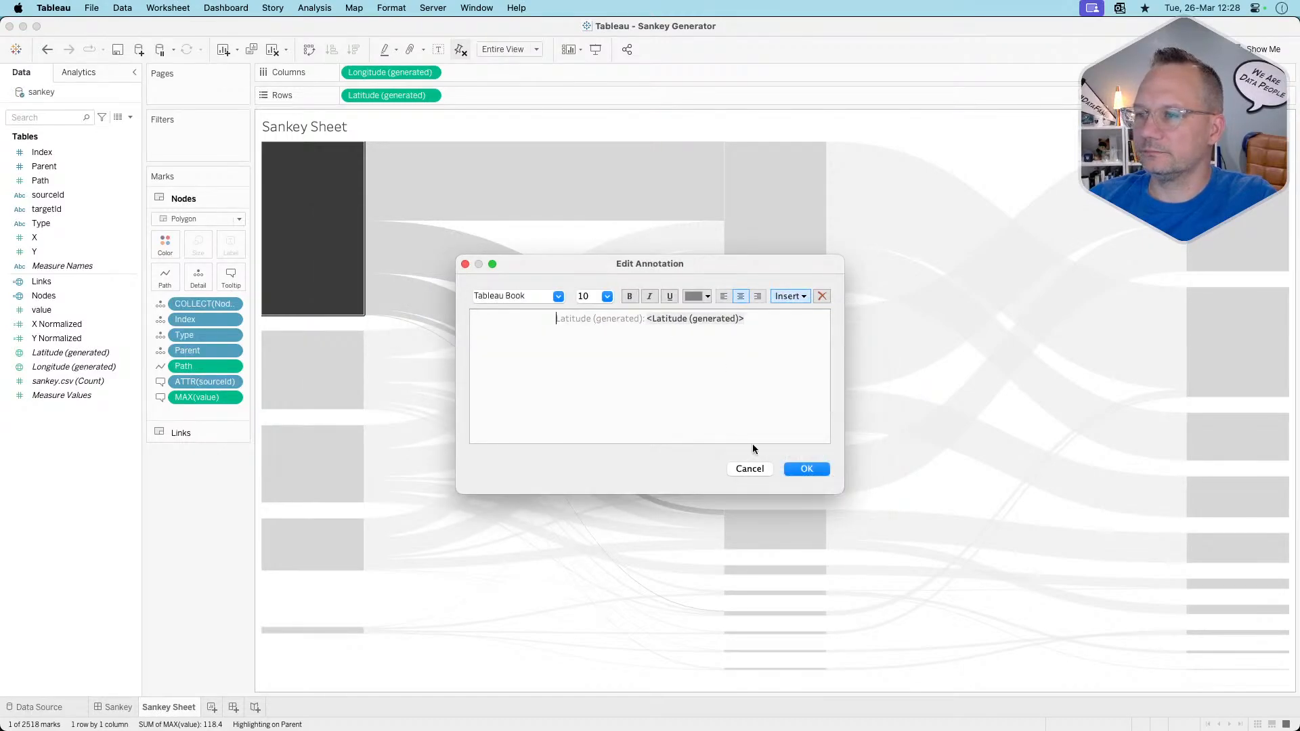
pyautogui.click(747, 468)
# Add a mark annotation to the Fossil node containing MAX(sourceId) on one line and MAX(value) followed by "tons" below it
pyautogui.rightClick(324, 222)
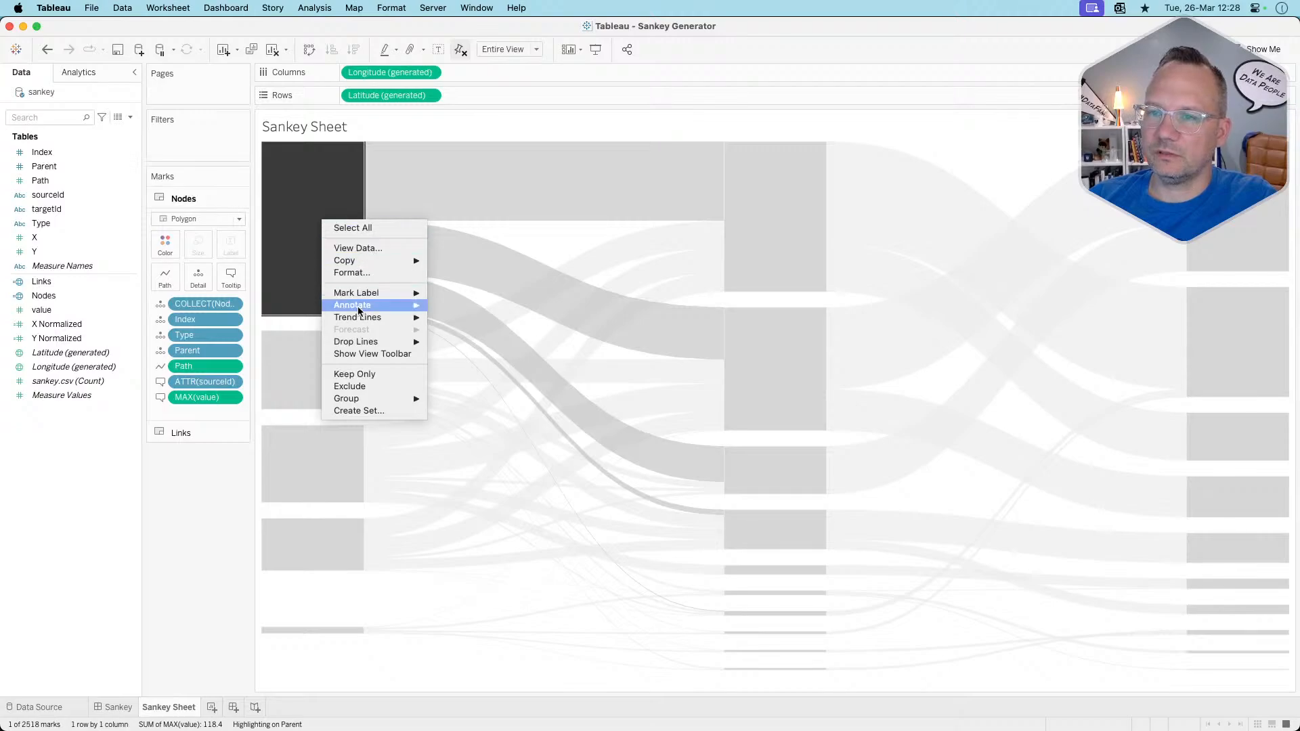
pyautogui.moveTo(388, 306)
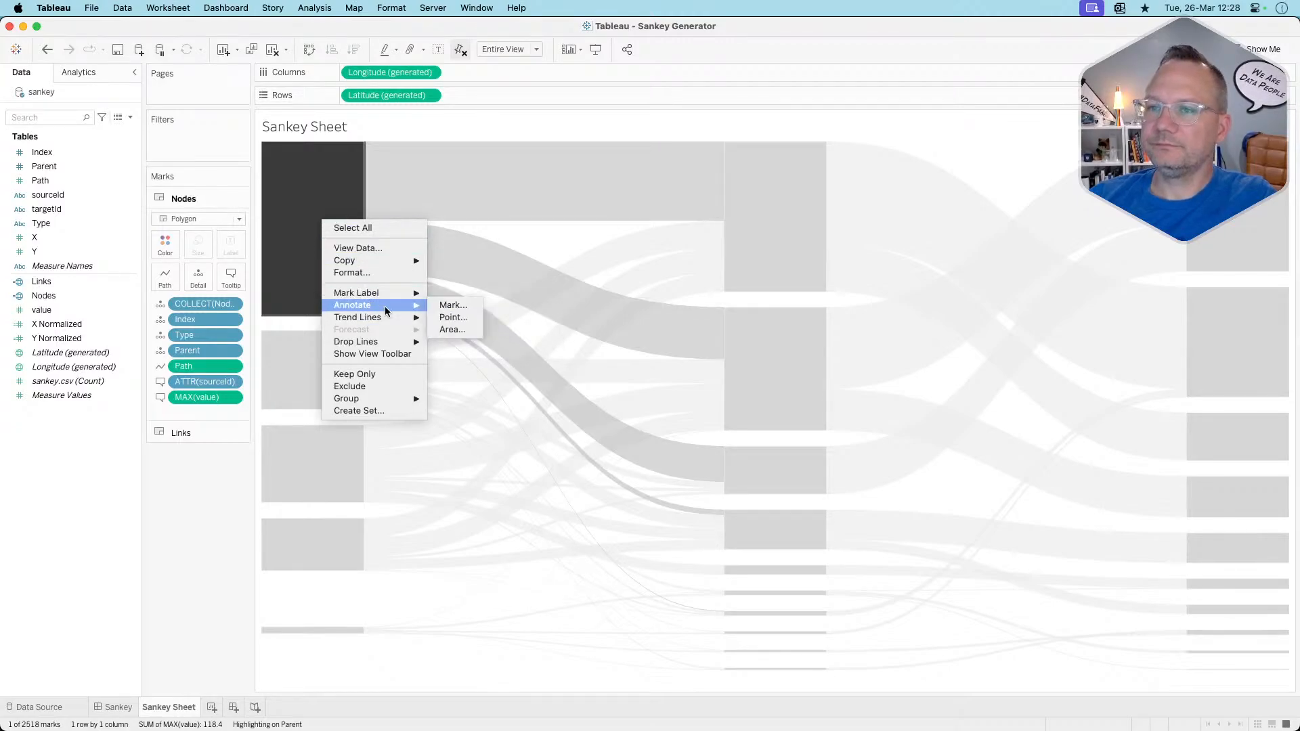
pyautogui.click(452, 305)
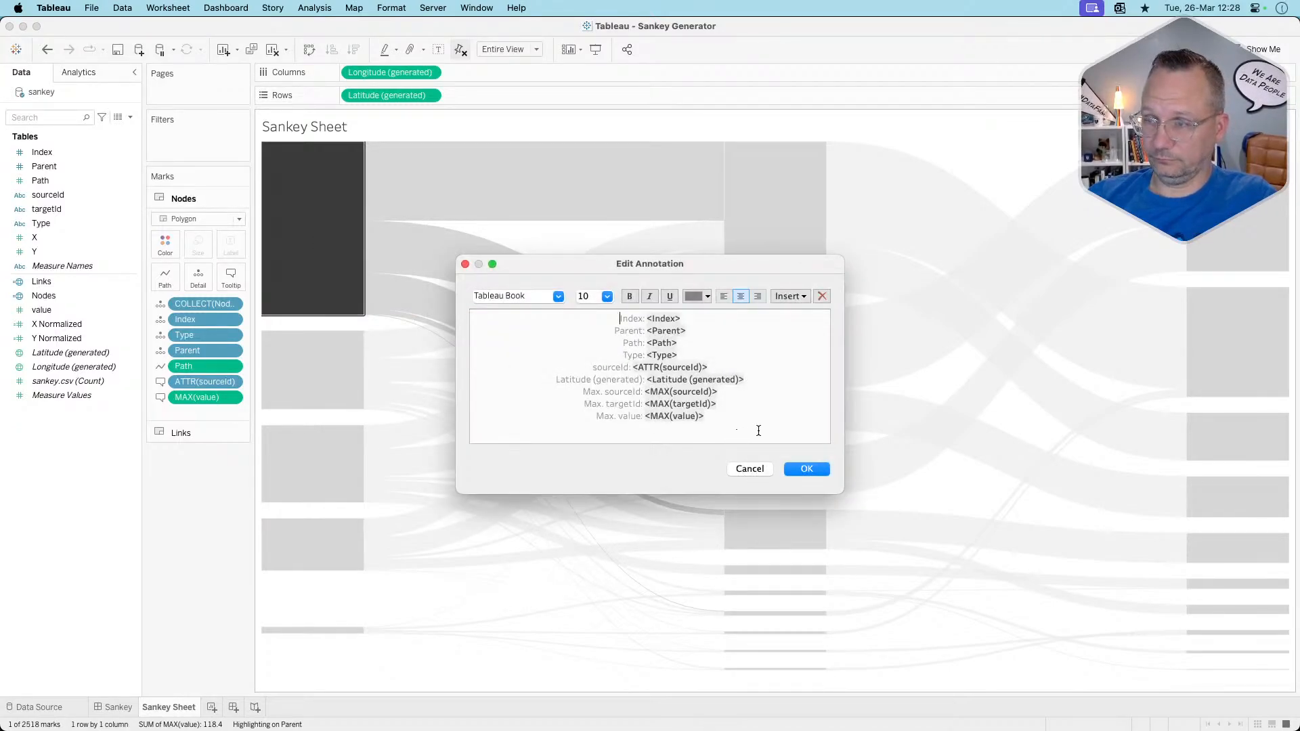
pyautogui.press('super+a')
pyautogui.press('BackSpace')
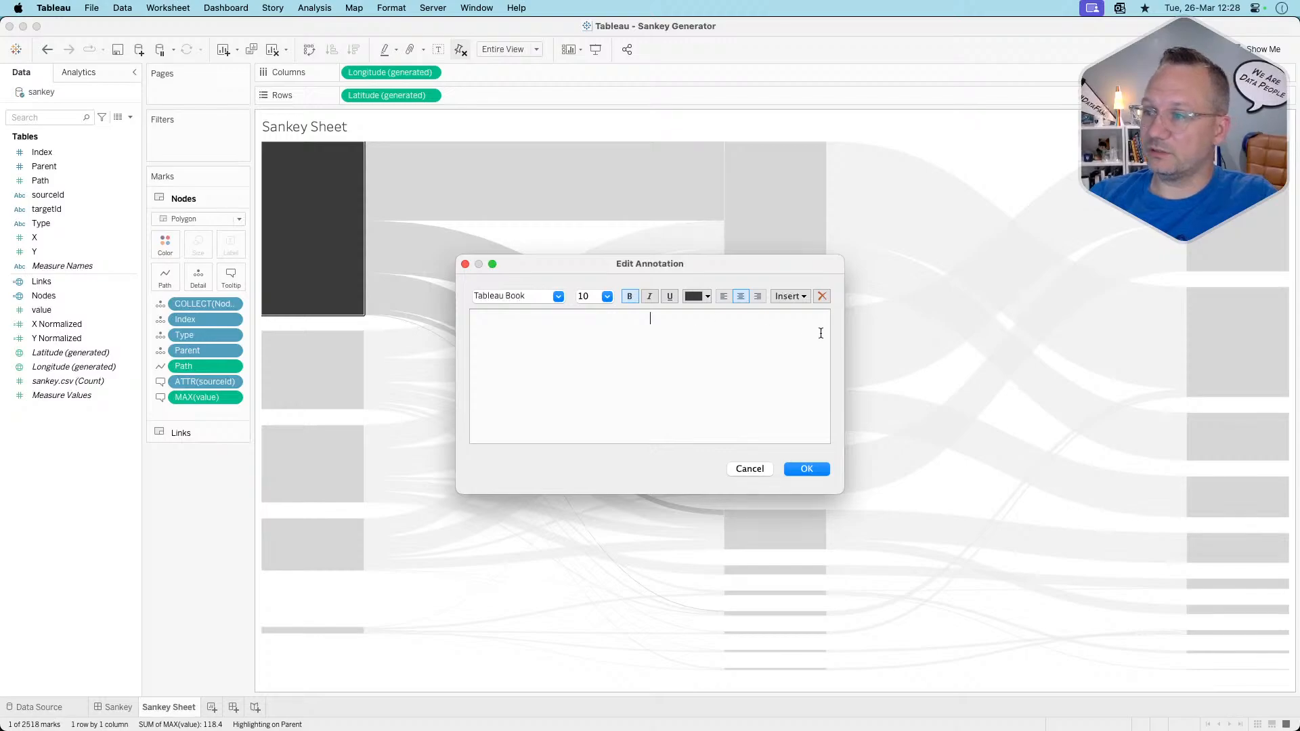
pyautogui.click(796, 299)
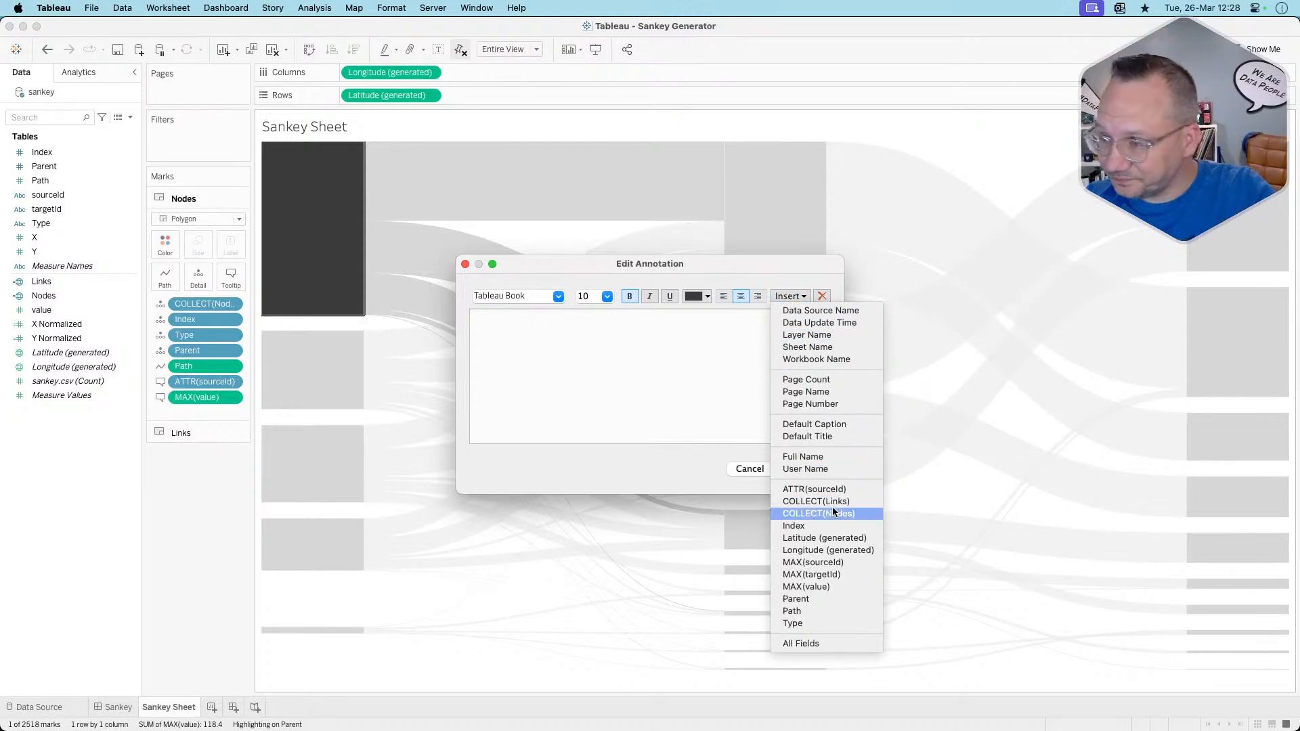
pyautogui.click(829, 562)
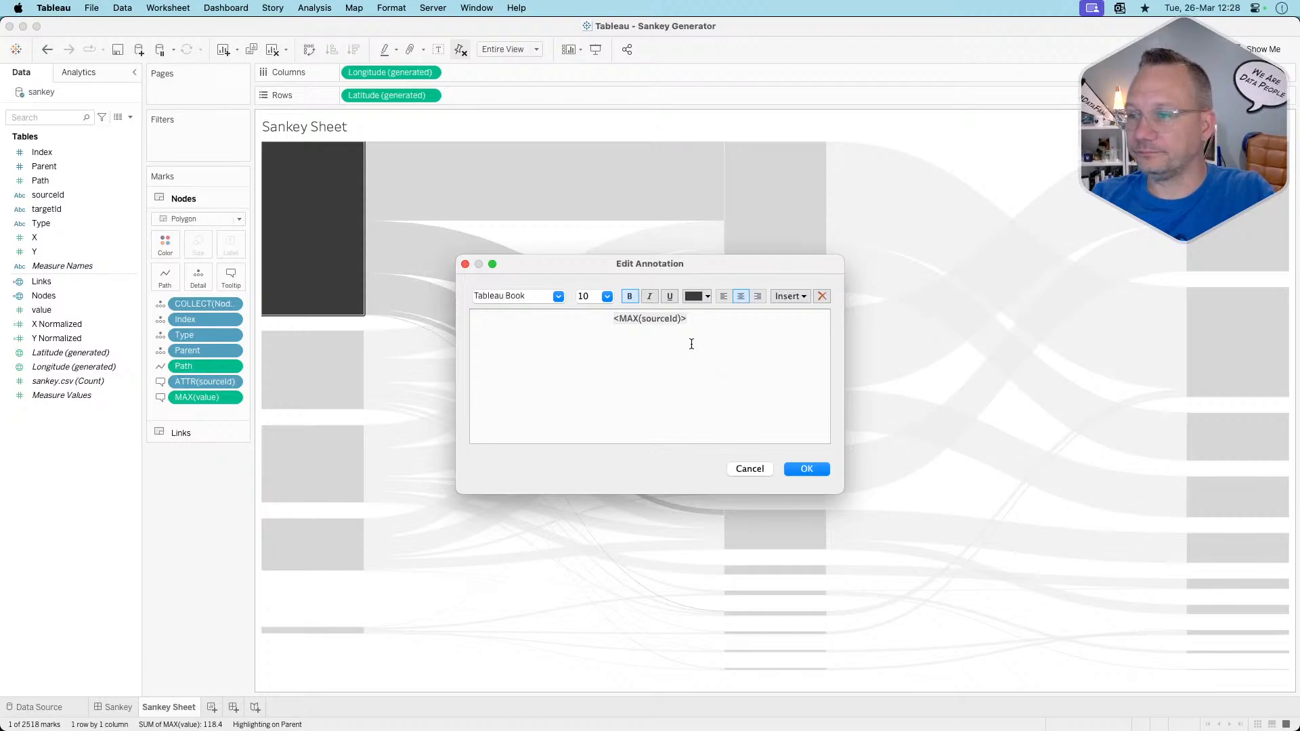
pyautogui.click(788, 297)
pyautogui.click(818, 587)
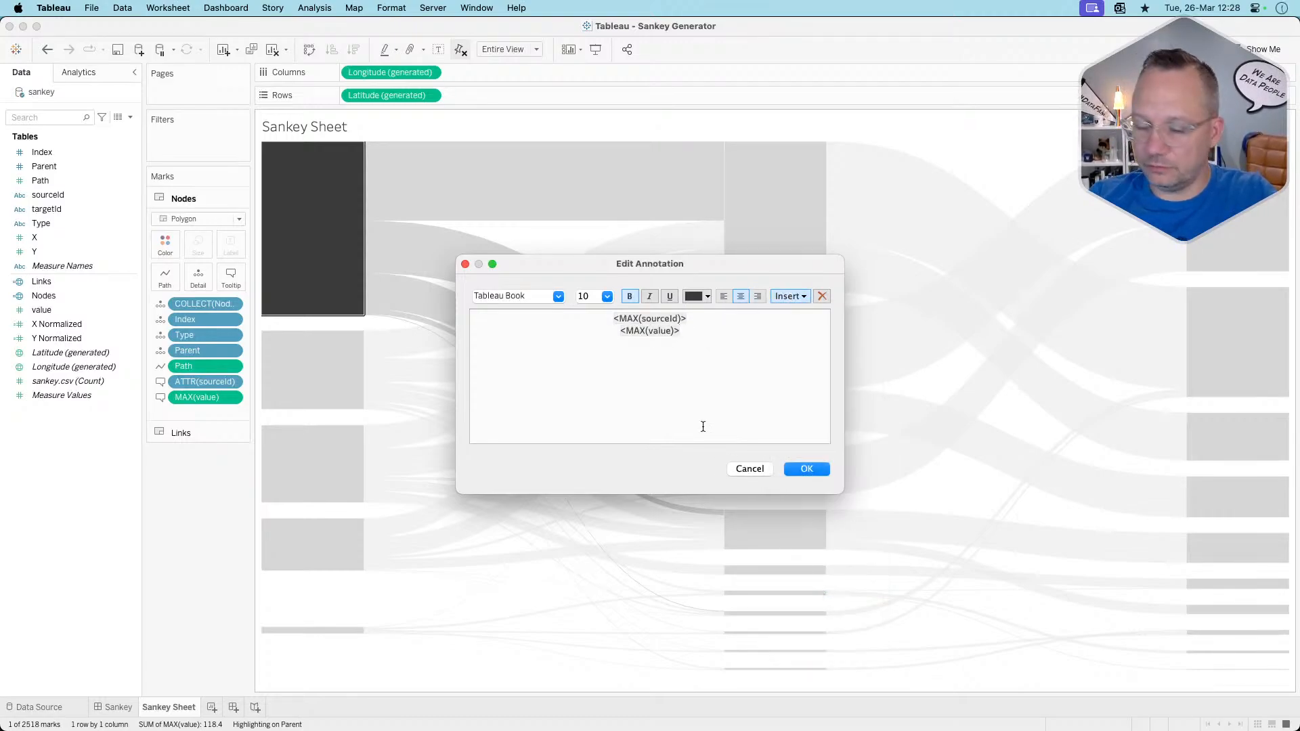
pyautogui.write('tons')
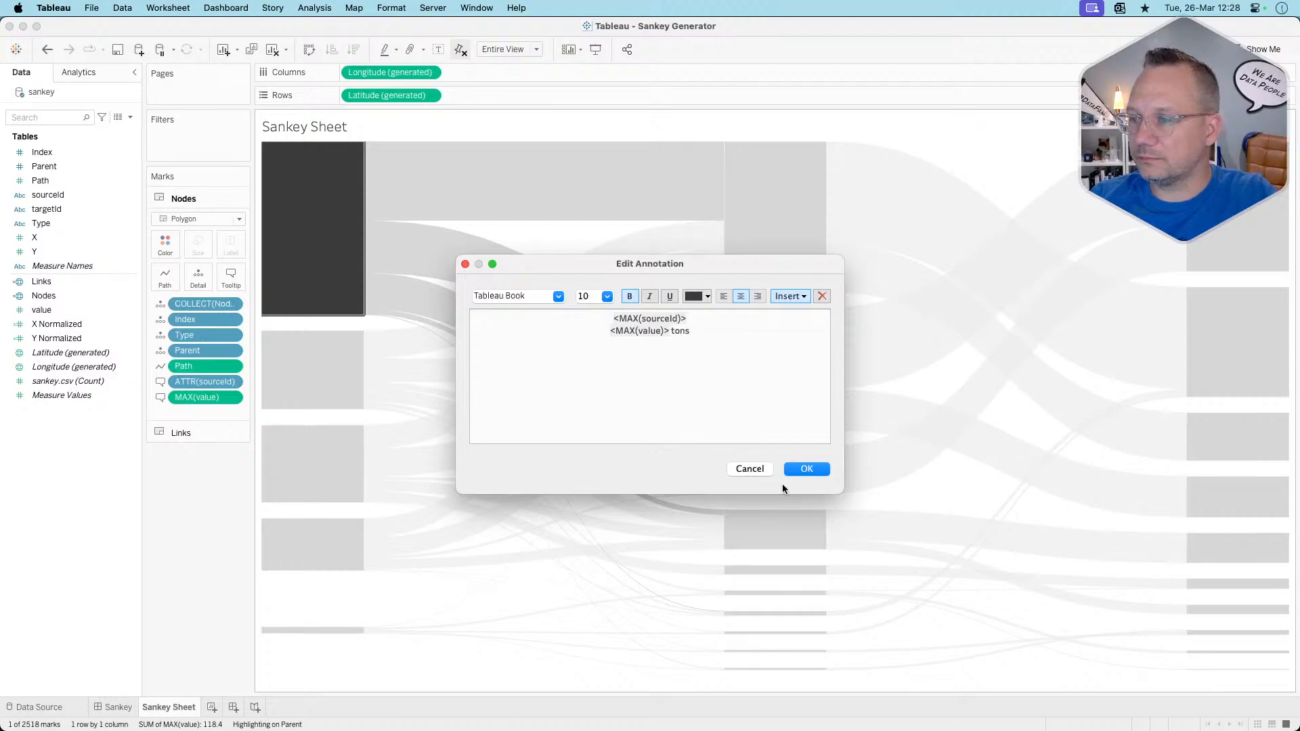
pyautogui.click(811, 469)
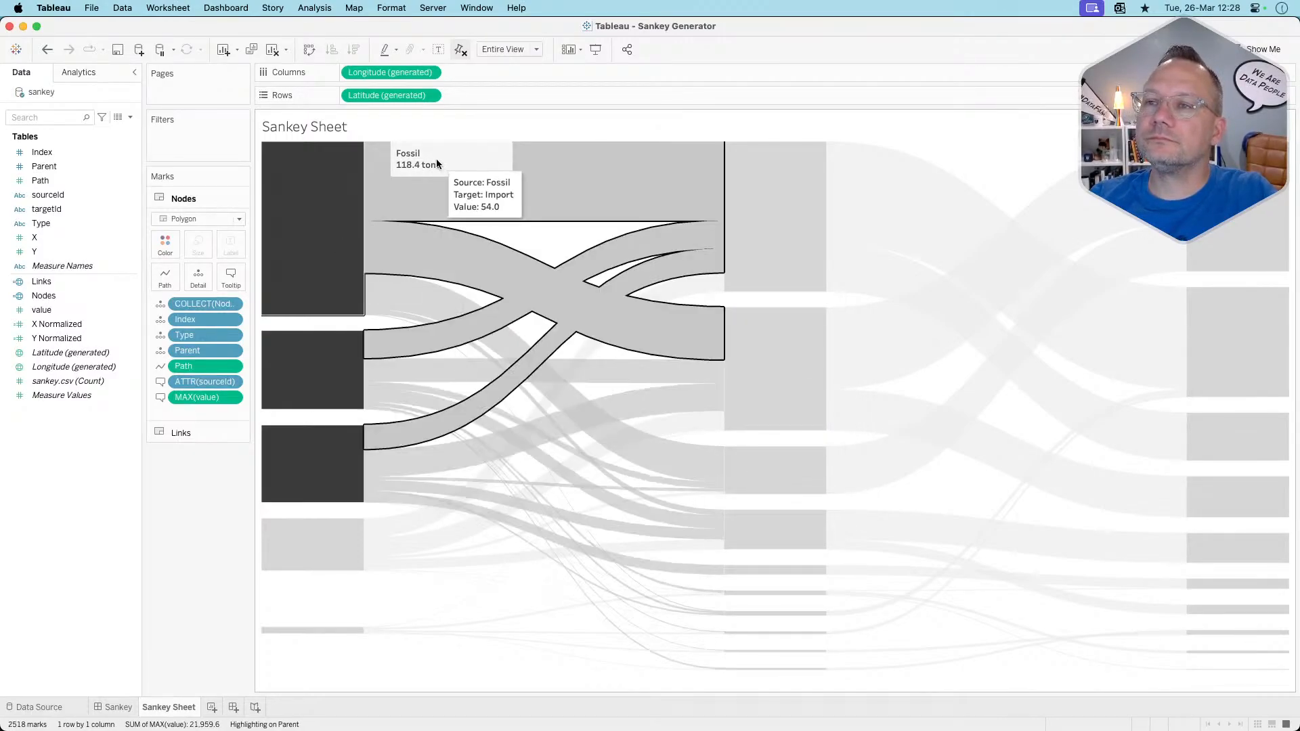
# Move the Fossil annotation onto the middle of its node and resize its box to the node's width
pyautogui.click(467, 160)
pyautogui.moveTo(470, 160)
pyautogui.mouseDown()
pyautogui.moveTo(320, 231)
pyautogui.moveTo(302, 159)
pyautogui.mouseUp()
pyautogui.moveTo(302, 155); pyautogui.dragTo(303, 155)
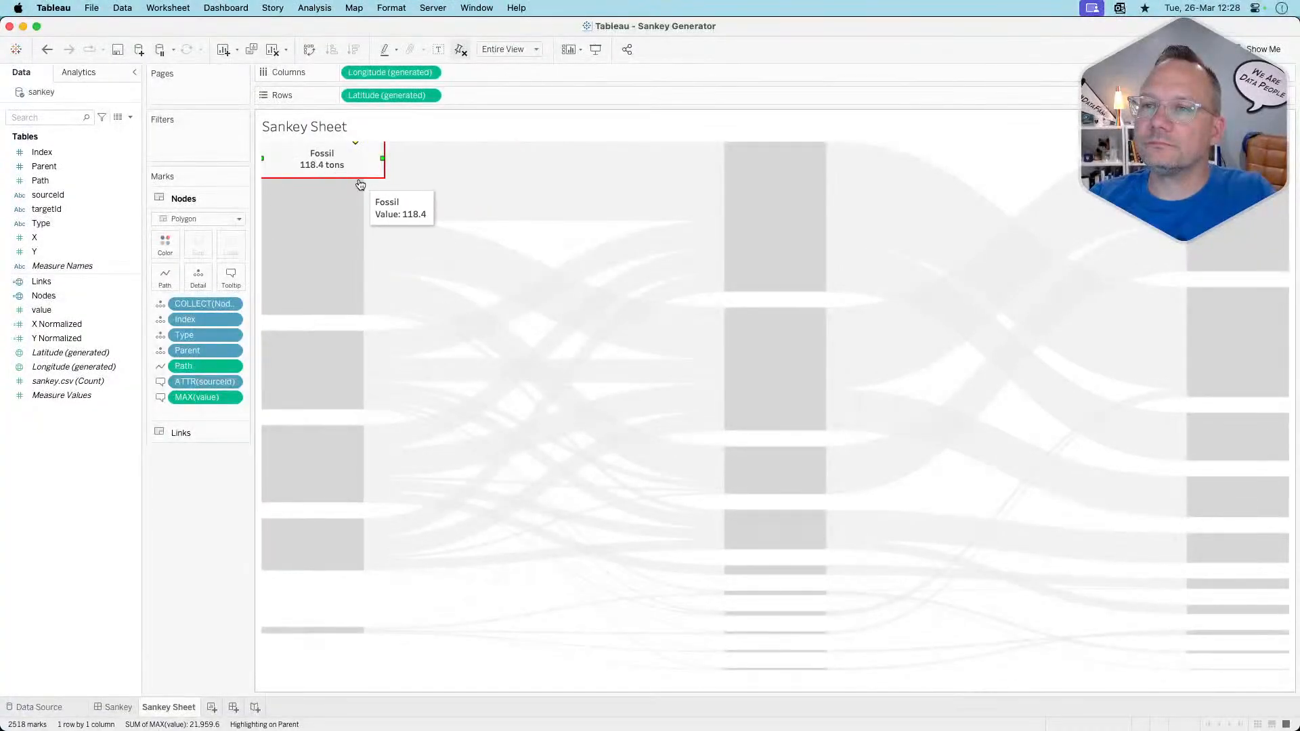
pyautogui.moveTo(382, 184)
pyautogui.mouseDown()
pyautogui.moveTo(363, 296)
pyautogui.moveTo(352, 174)
pyautogui.mouseUp()
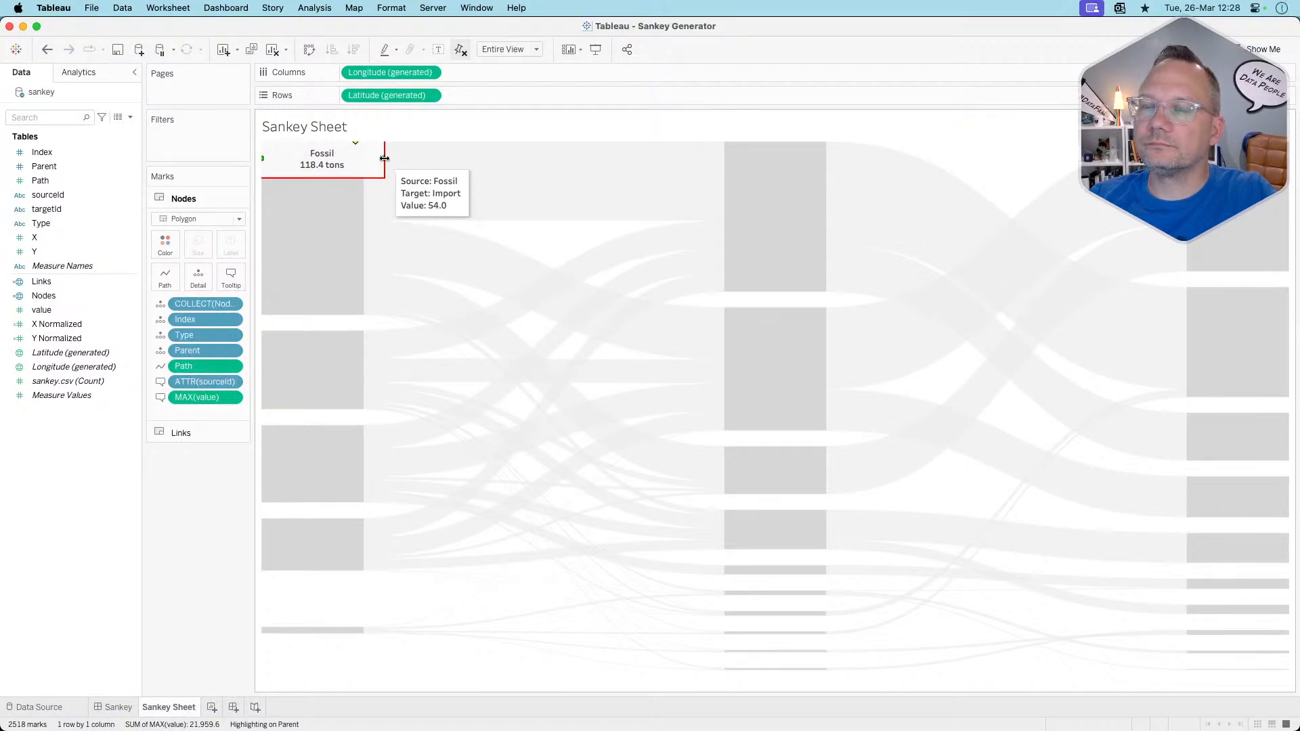
pyautogui.moveTo(363, 158); pyautogui.dragTo(366, 158)
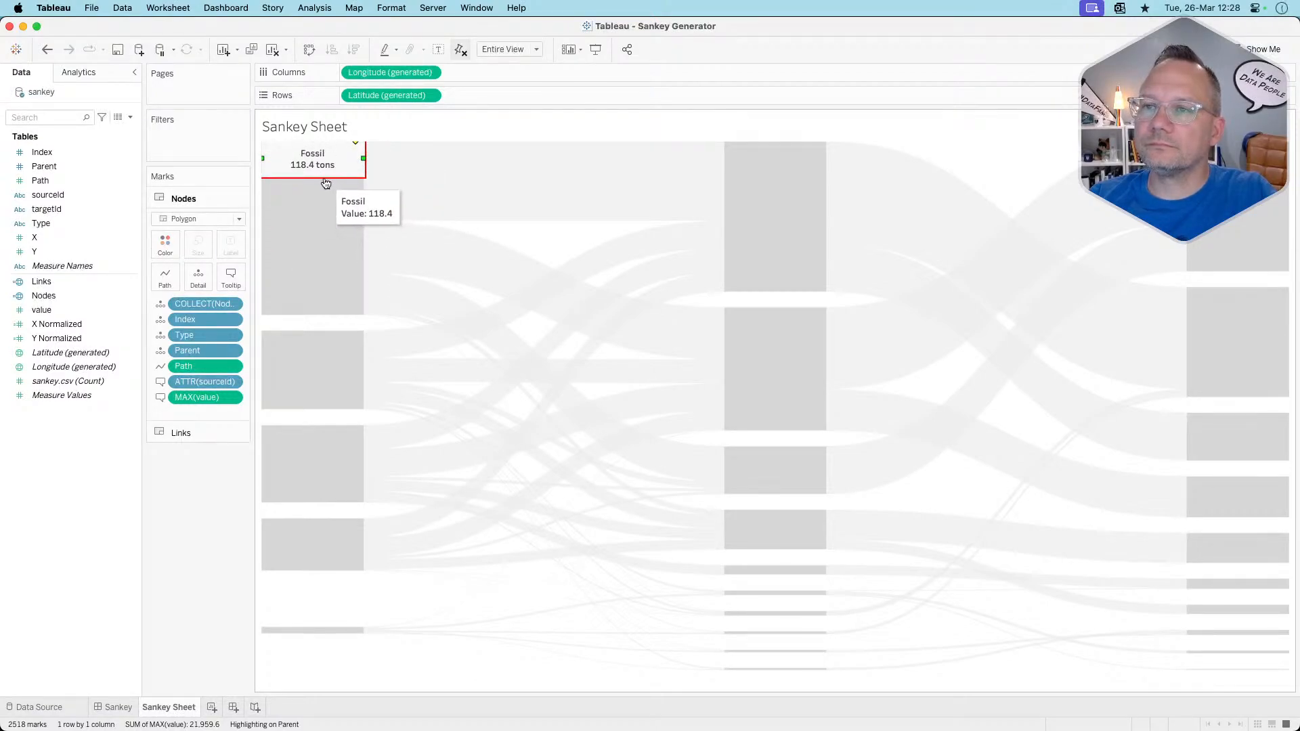
pyautogui.moveTo(322, 217); pyautogui.dragTo(318, 255)
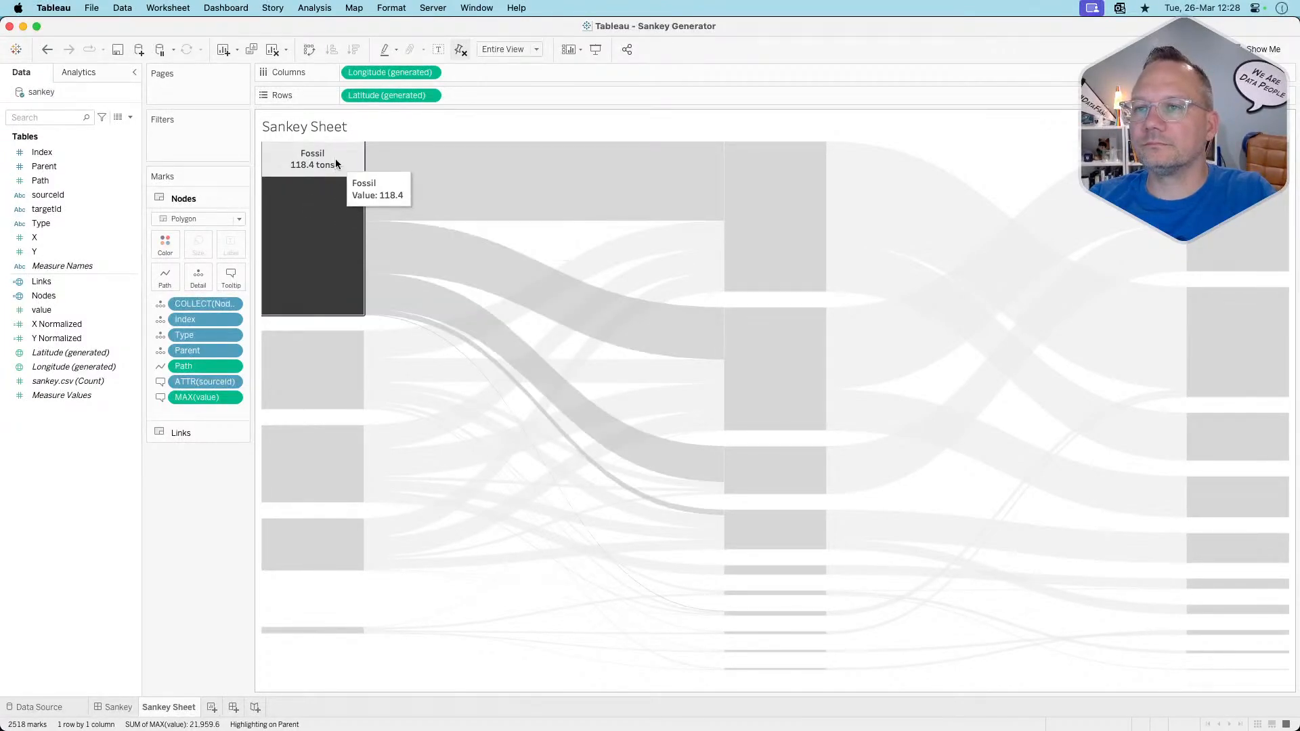
pyautogui.click(336, 158)
pyautogui.moveTo(335, 158); pyautogui.dragTo(300, 228)
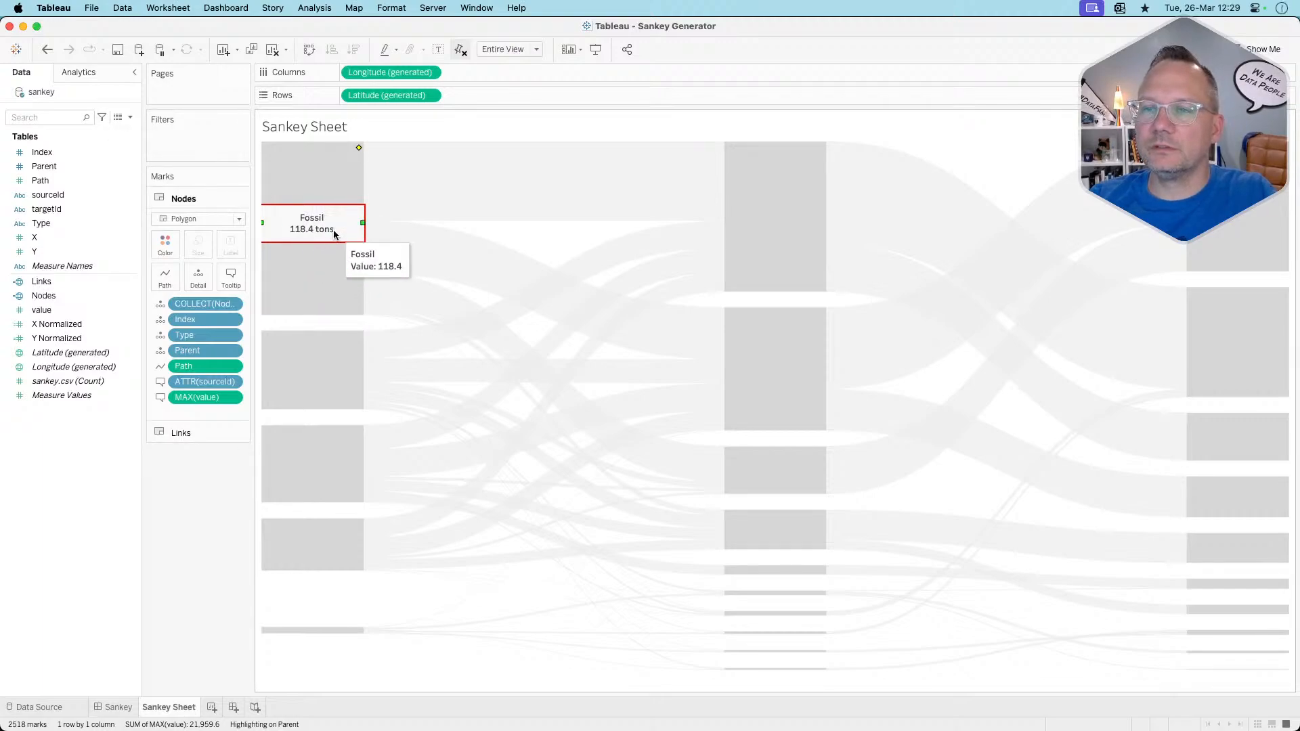
# Format the Fossil annotation with shading set to None and line set to None
pyautogui.rightClick(335, 233)
pyautogui.click(352, 254)
pyautogui.click(95, 145)
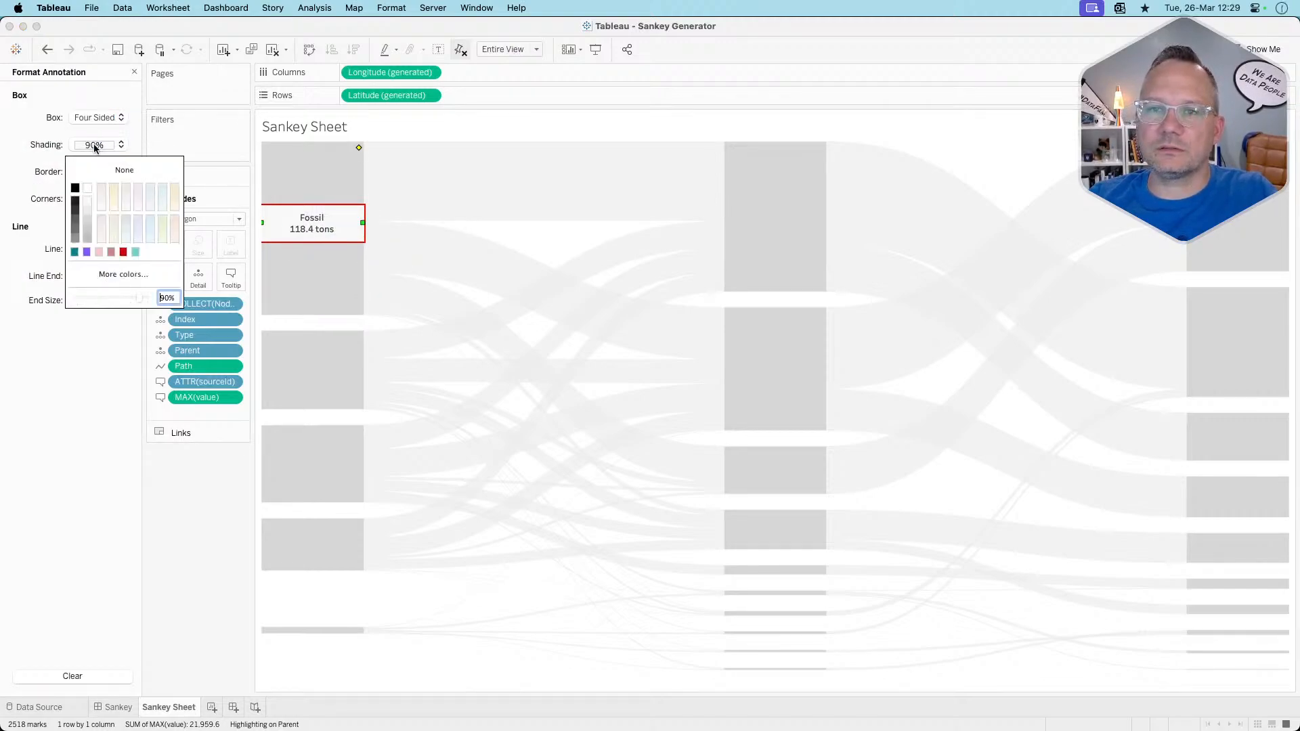
pyautogui.click(86, 167)
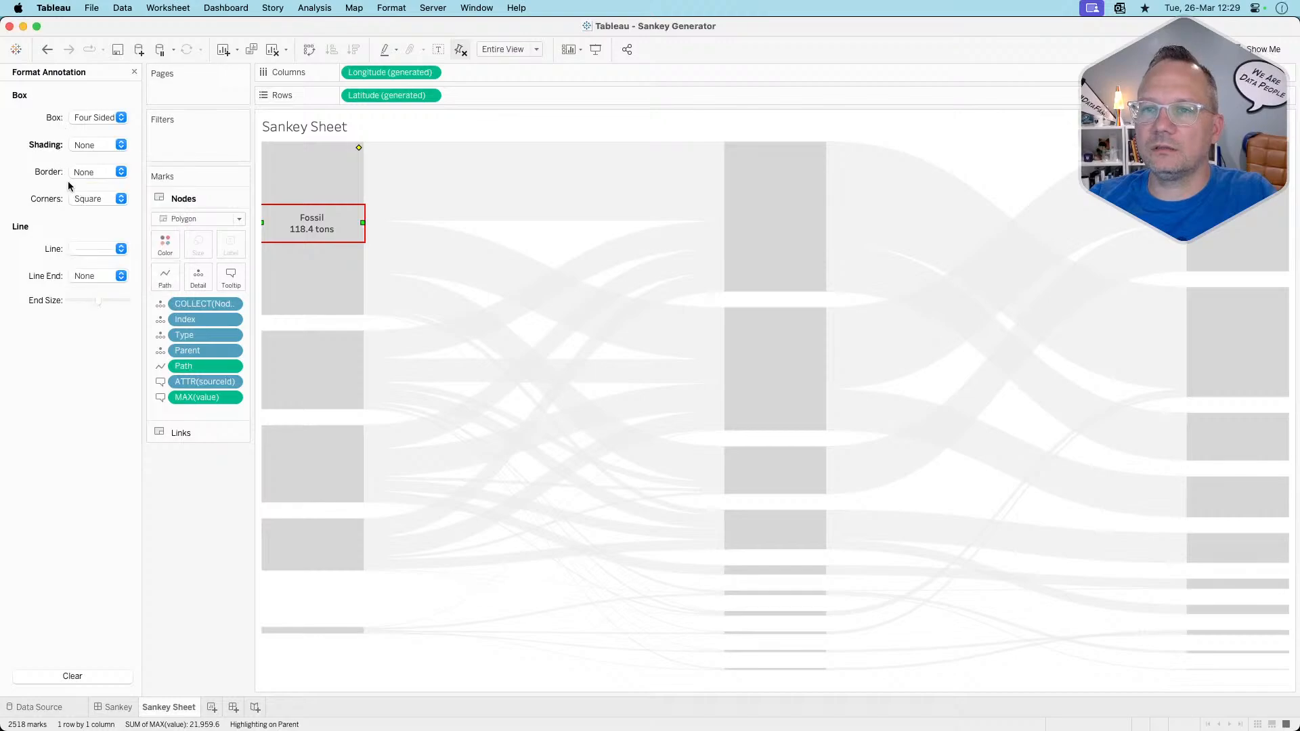
pyautogui.click(98, 248)
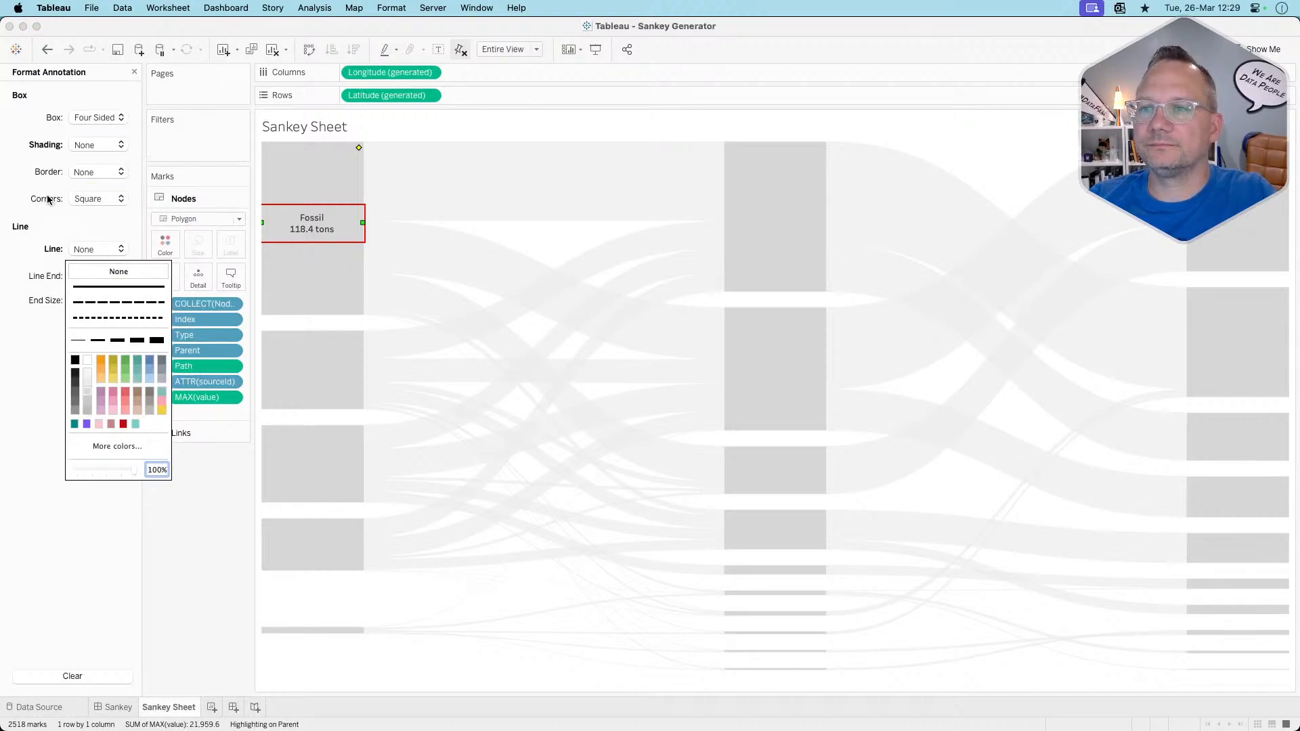
pyautogui.click(196, 509)
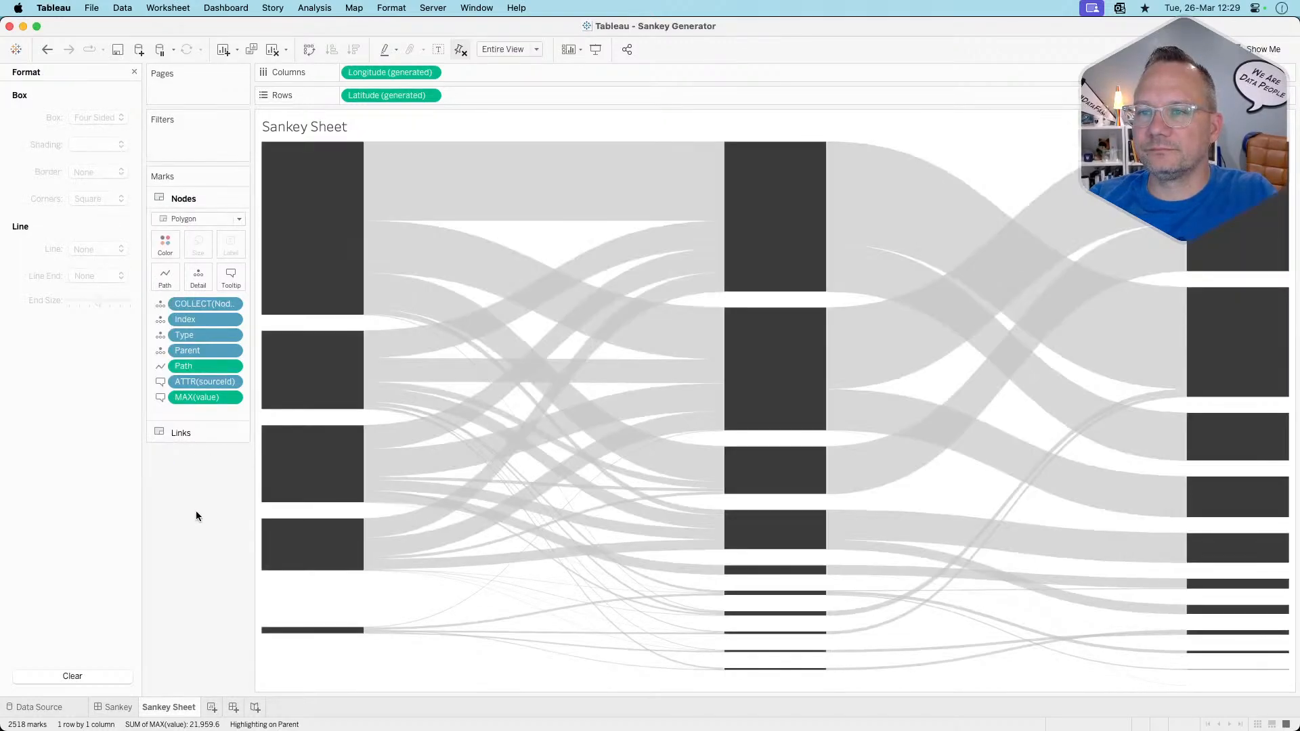
# Set the font color of the whole Fossil annotation text to white
pyautogui.click(320, 224)
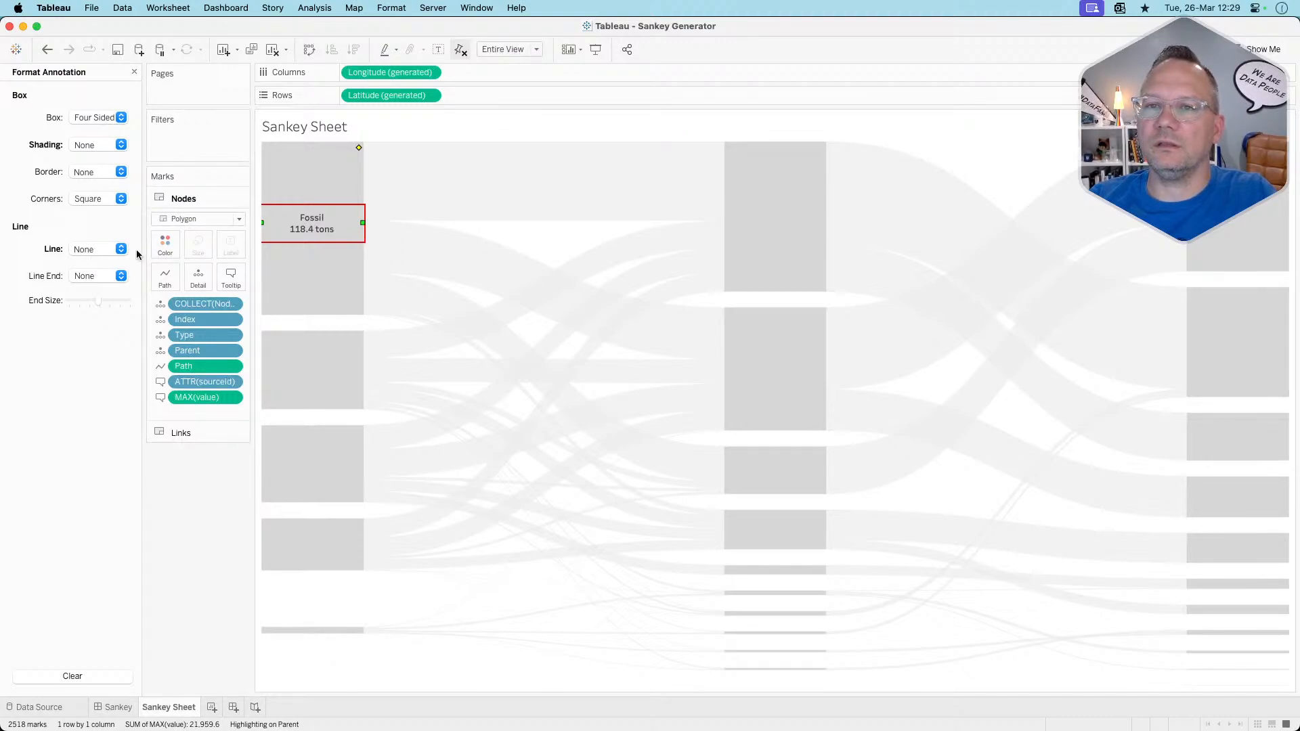
pyautogui.rightClick(317, 227)
pyautogui.click(321, 232)
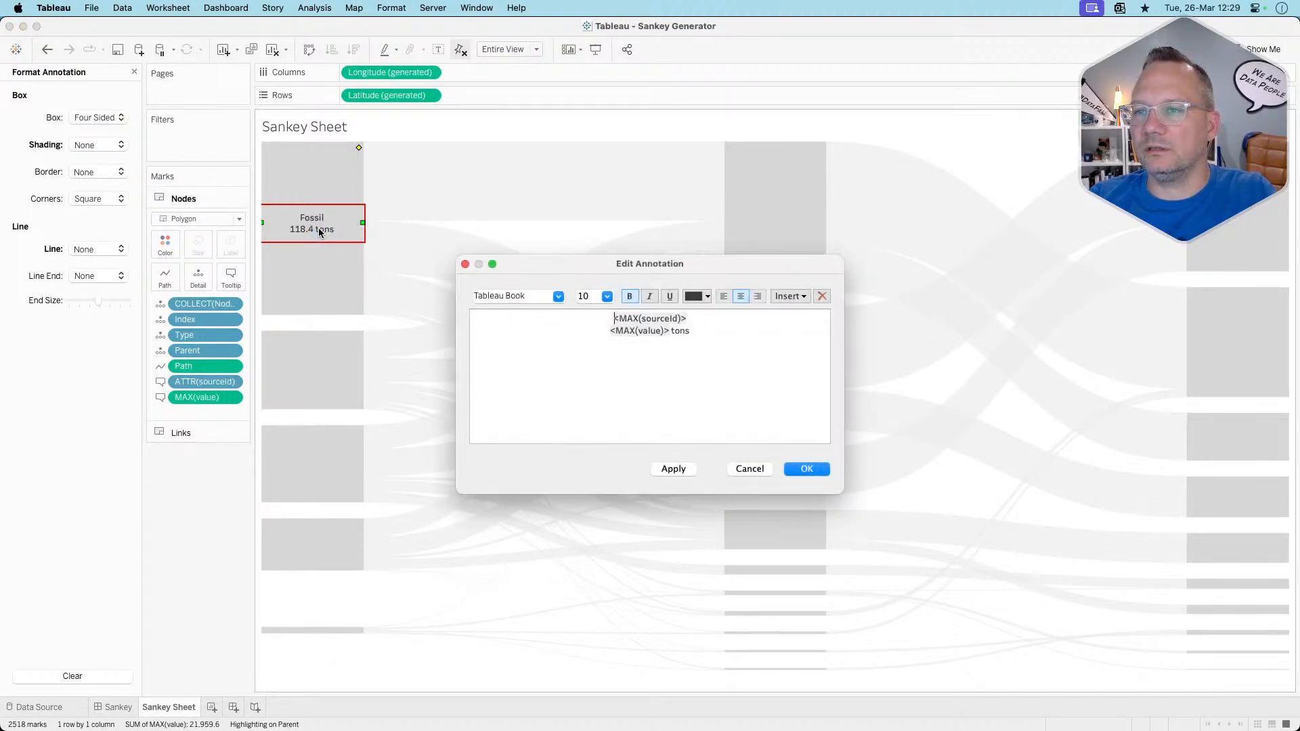
pyautogui.press('super+a')
pyautogui.click(696, 298)
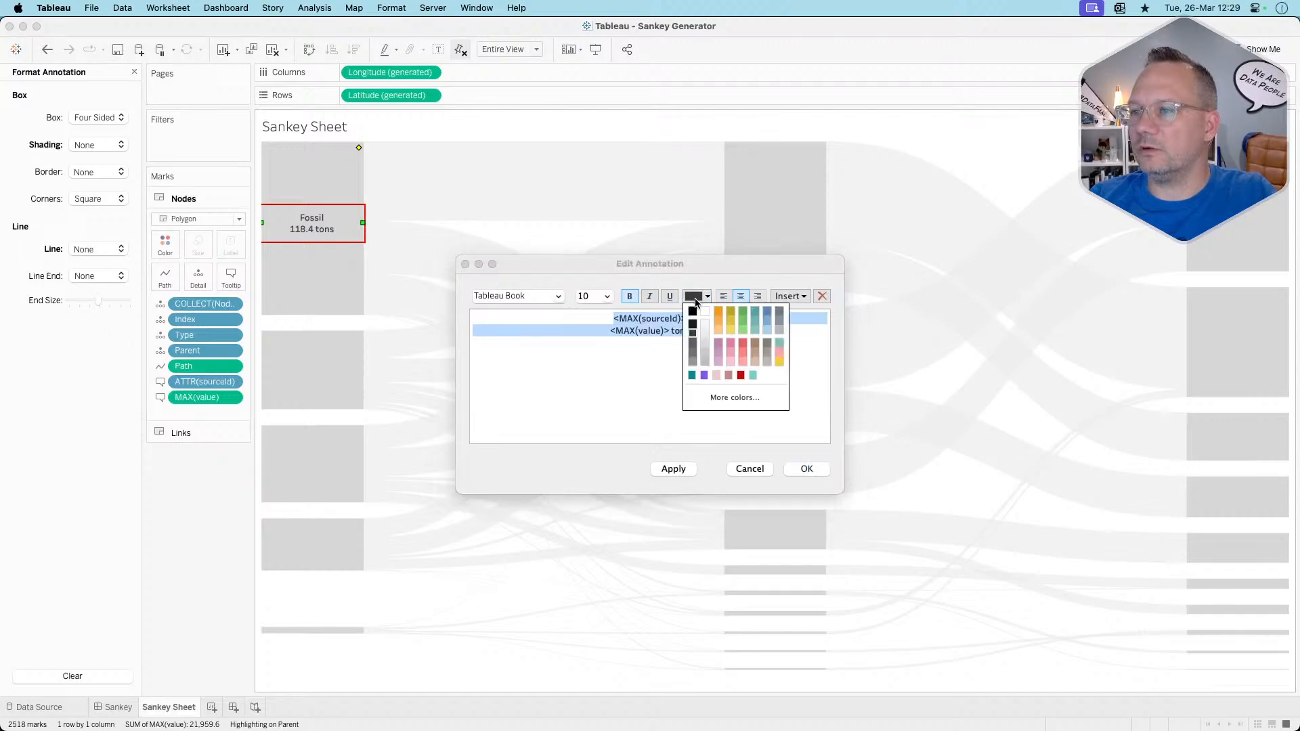
pyautogui.click(705, 312)
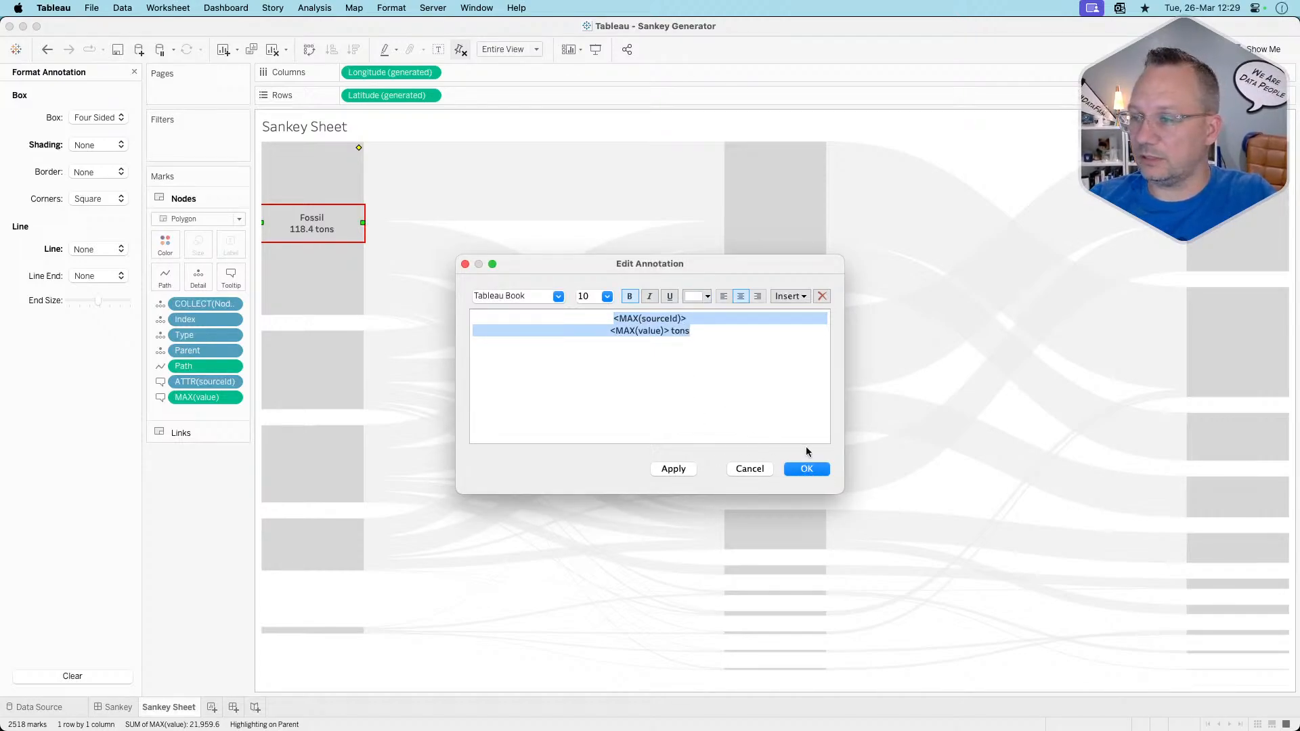
pyautogui.click(805, 469)
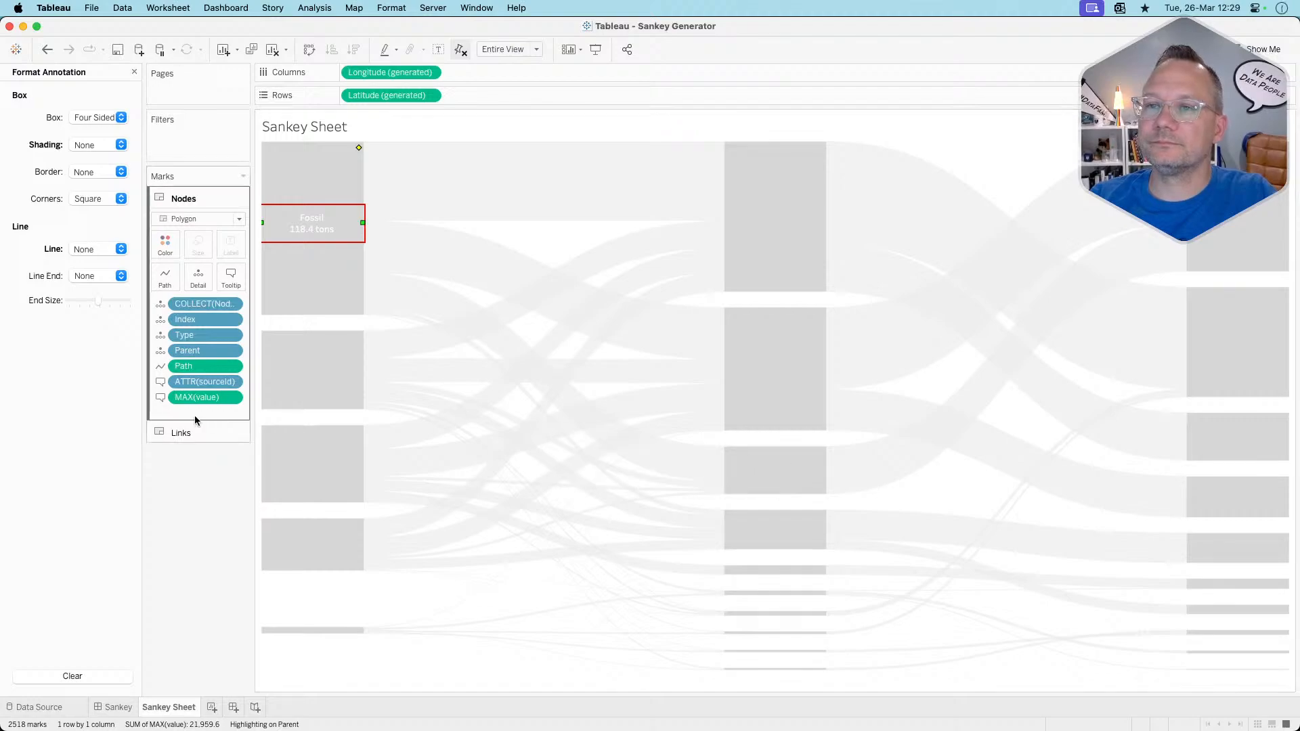
pyautogui.click(210, 490)
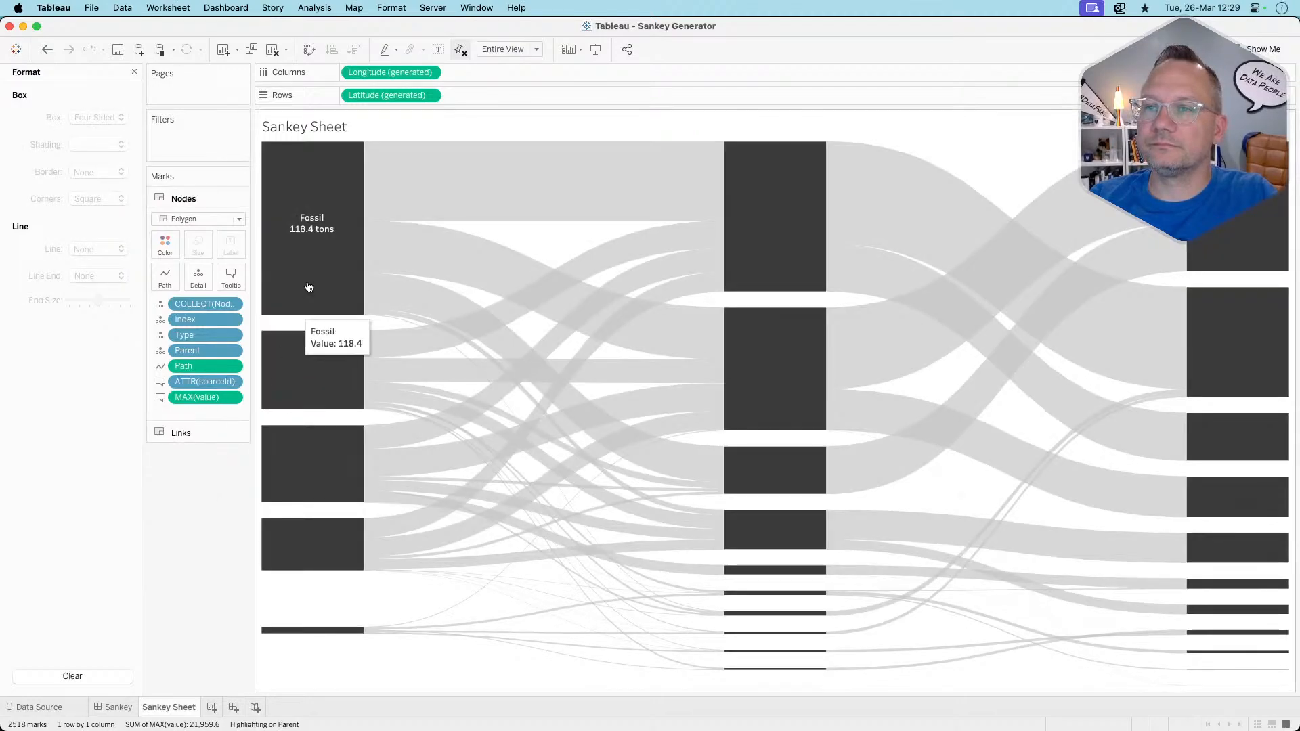
# Format the Fossil annotation text as Tableau Medium, size 12, without bold
pyautogui.doubleClick(319, 218)
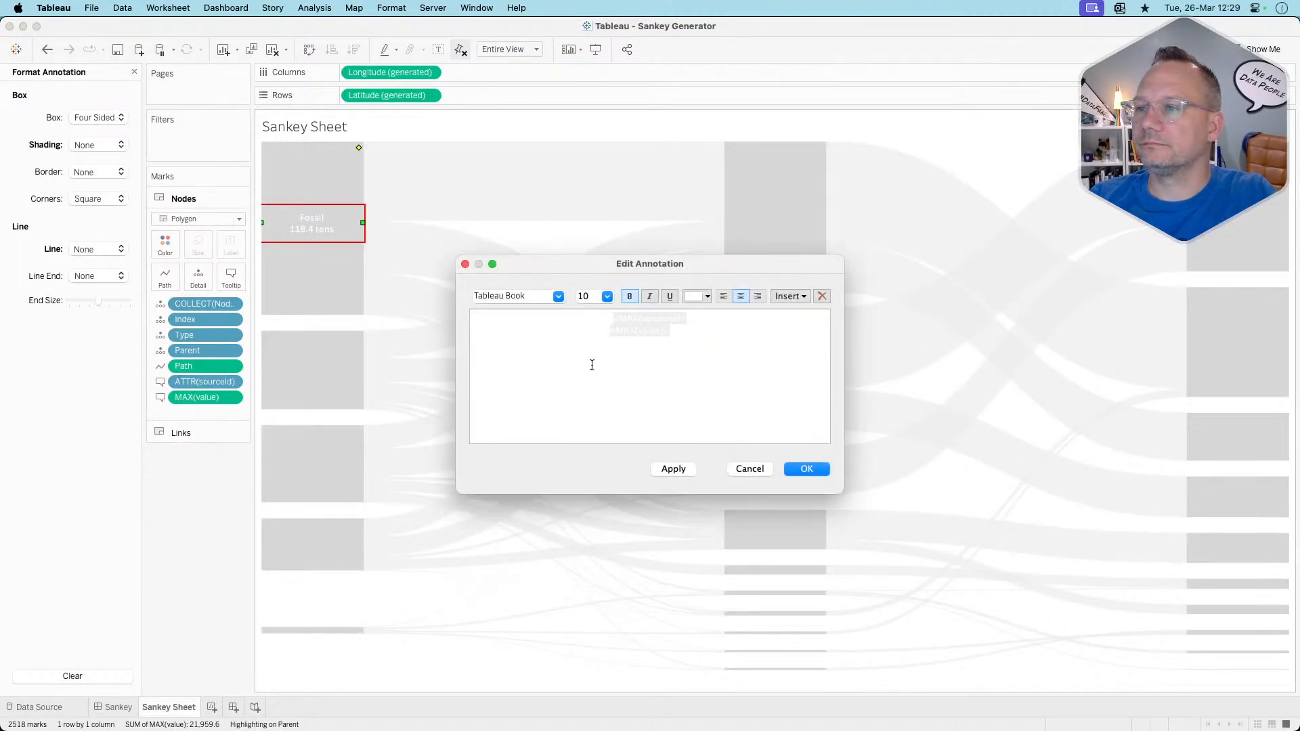
pyautogui.press('super+a')
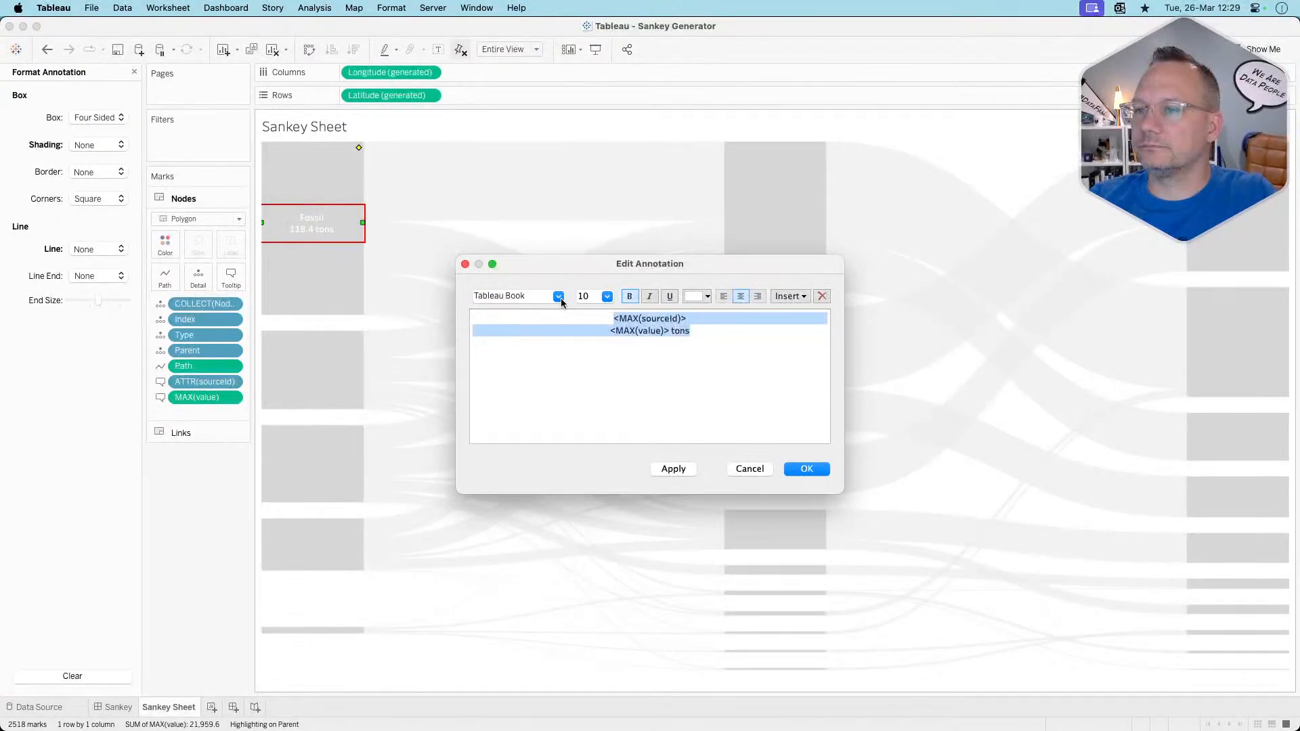
pyautogui.click(560, 298)
pyautogui.click(533, 405)
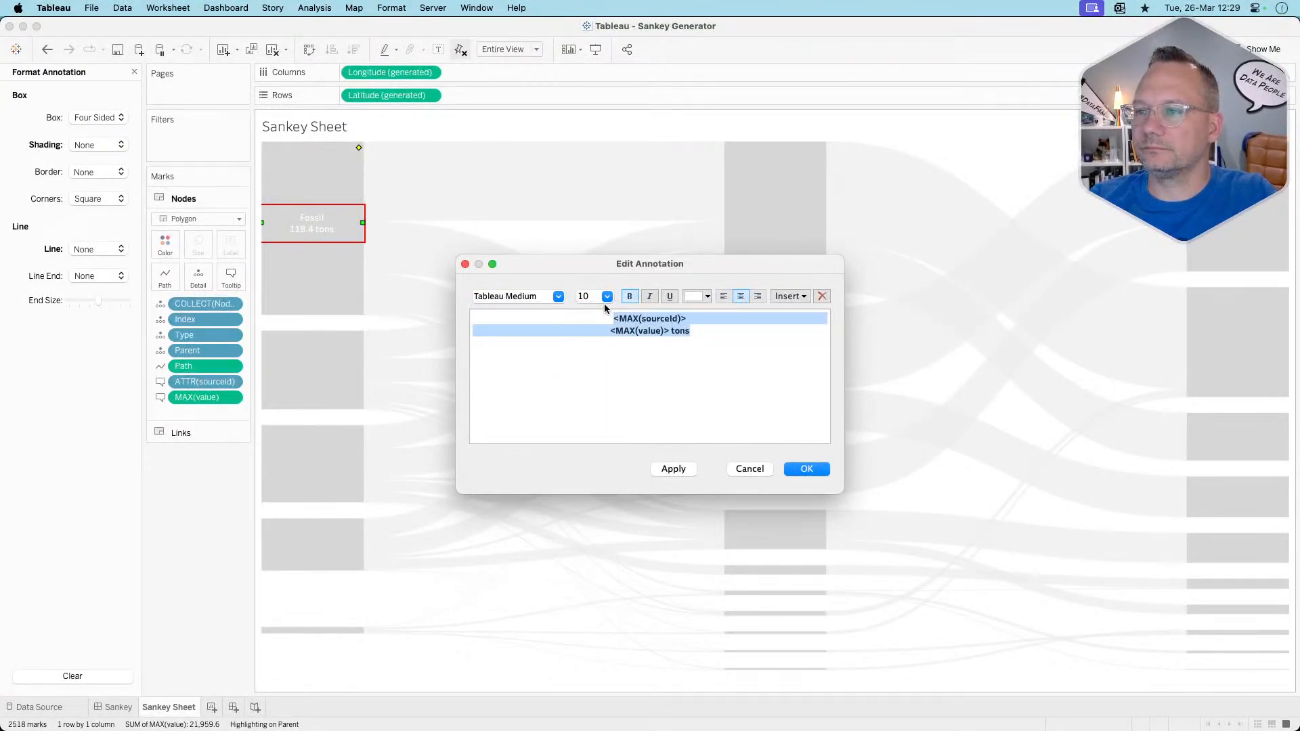
pyautogui.click(606, 298)
pyautogui.click(587, 350)
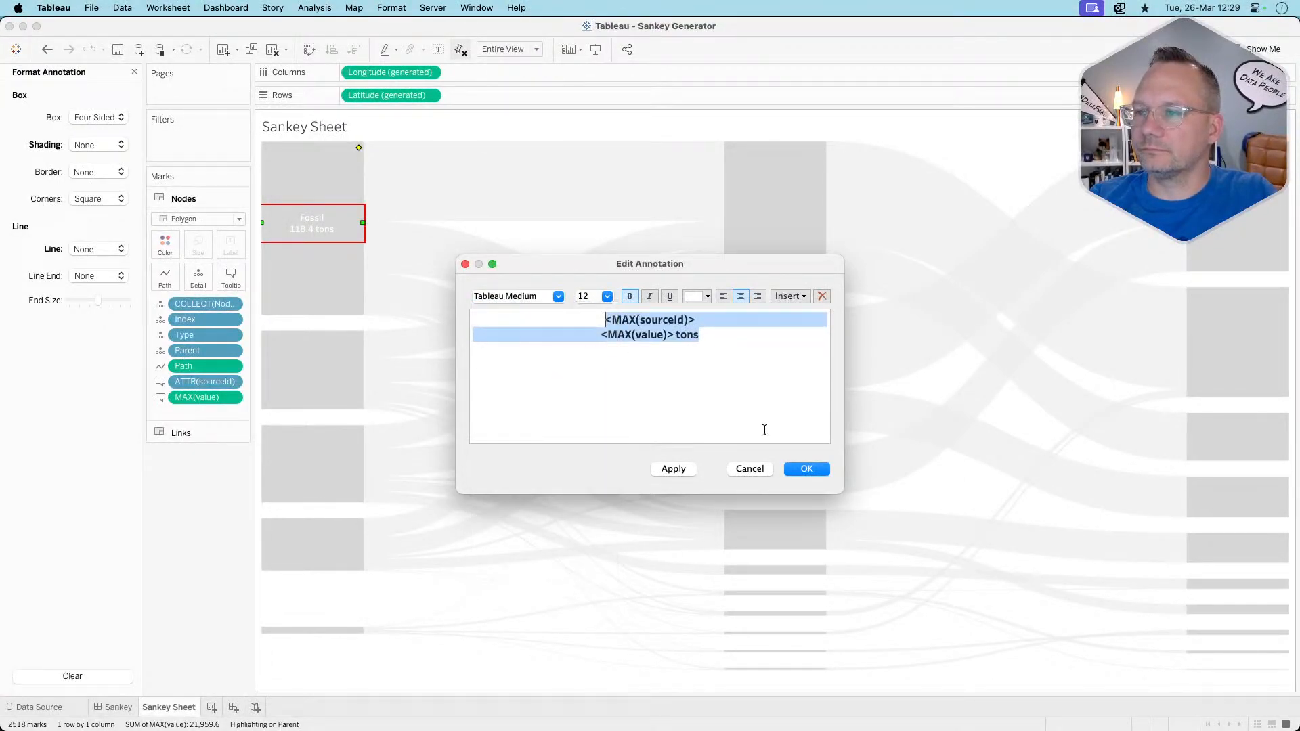
pyautogui.click(631, 298)
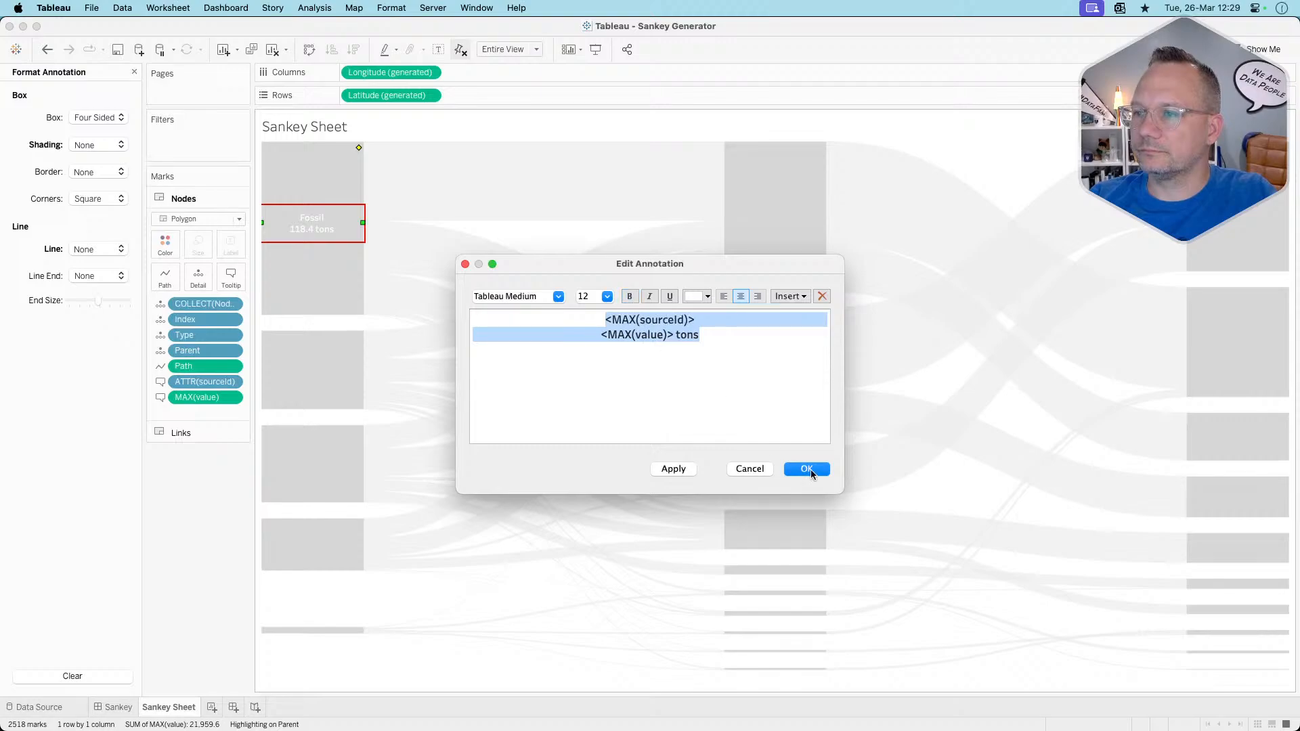
pyautogui.click(810, 469)
pyautogui.click(215, 498)
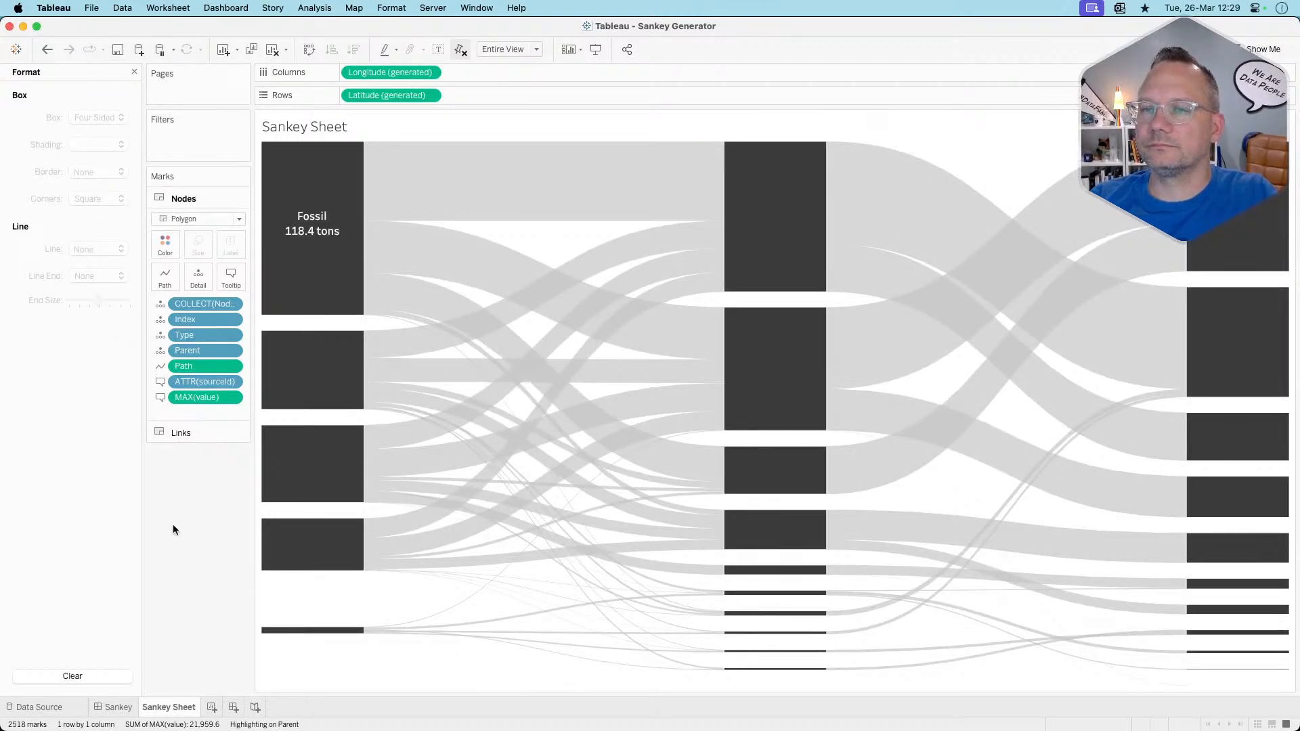
# Add a mark annotation to the Minerals node with centered MAX(sourceId) and, below it, MAX(value) followed by "tons", replacing the default text
pyautogui.moveTo(302, 399)
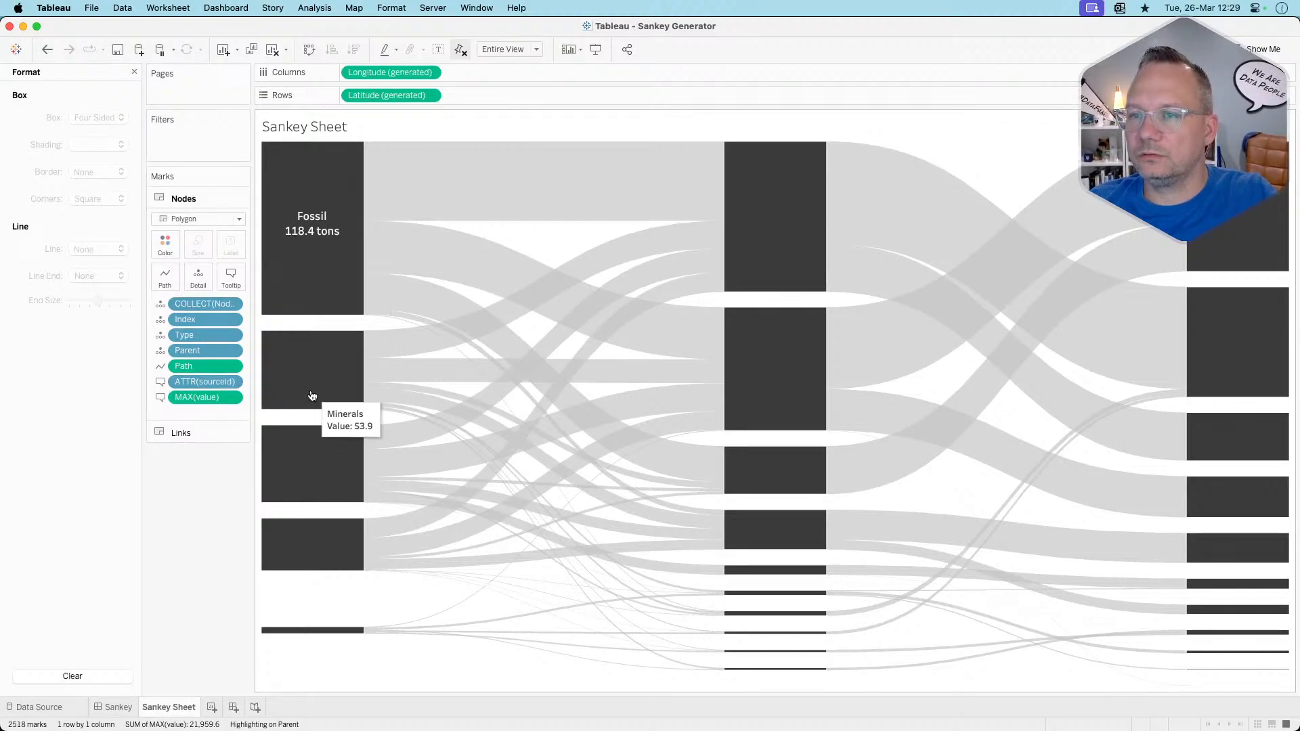
pyautogui.moveTo(291, 489)
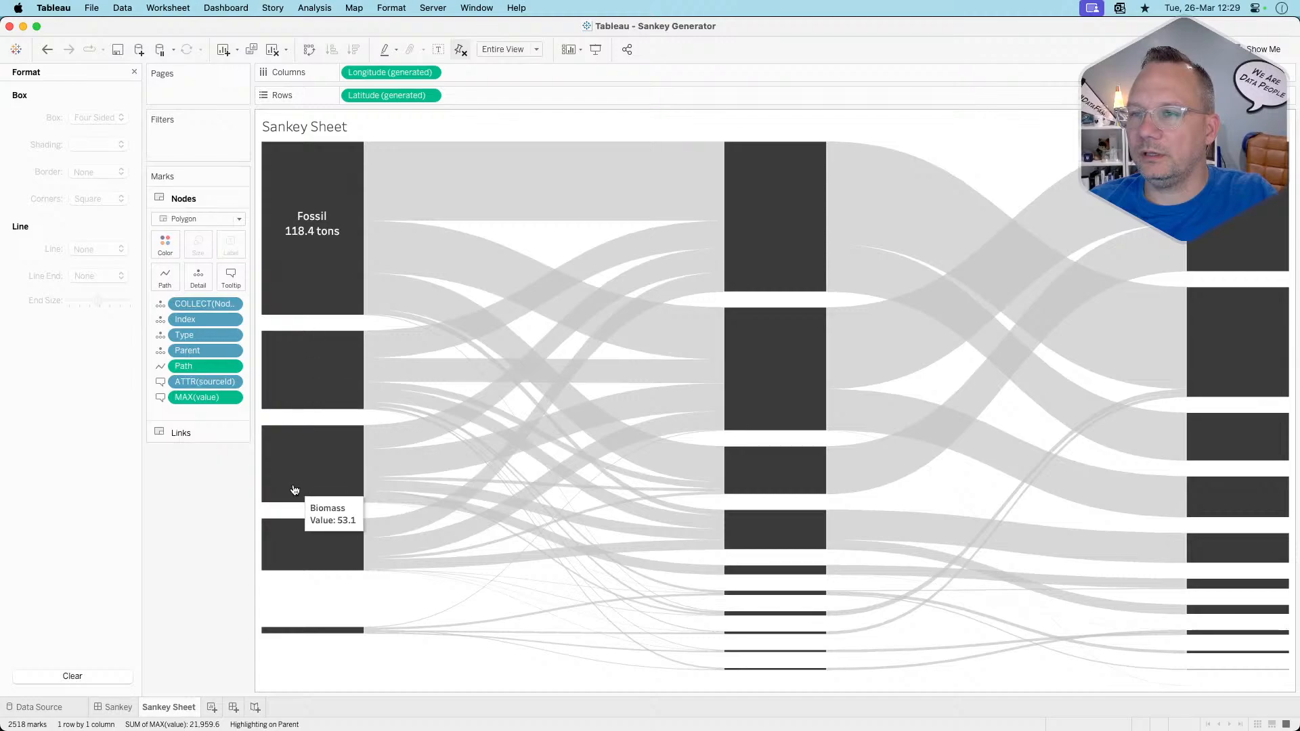
pyautogui.rightClick(311, 371)
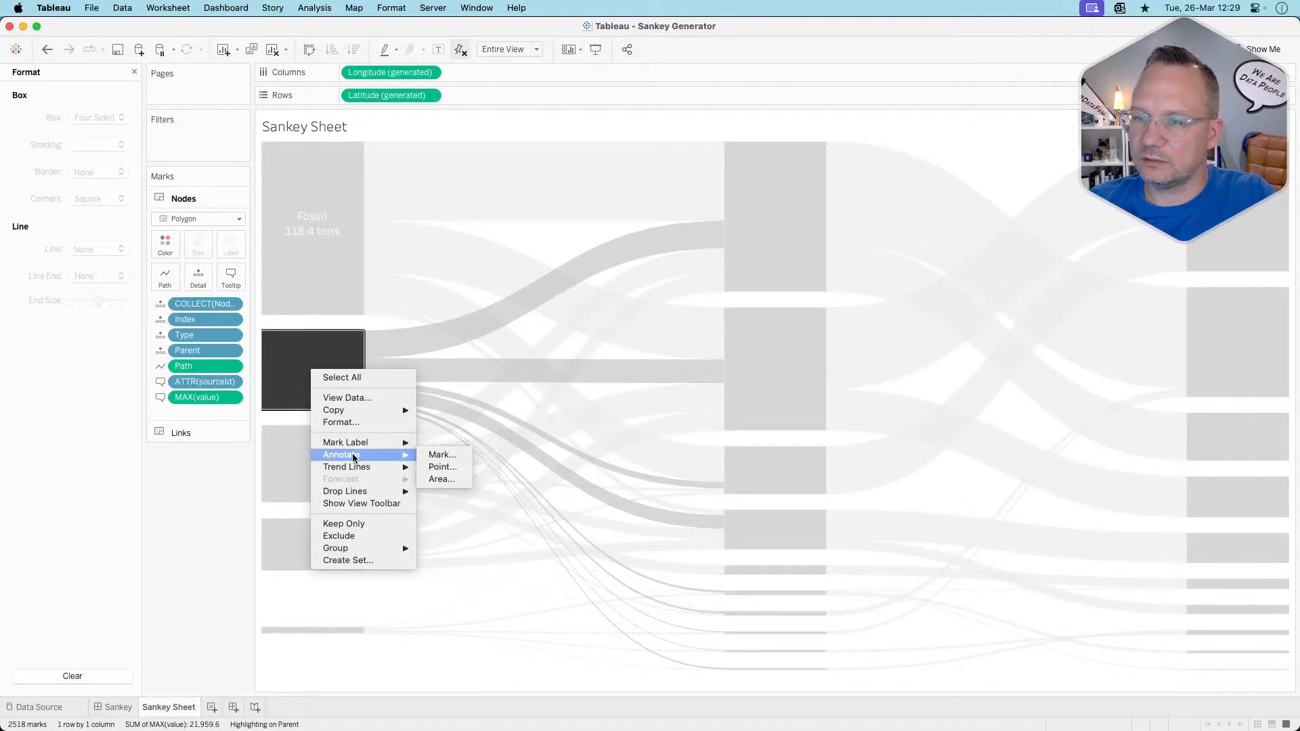
pyautogui.moveTo(358, 466)
pyautogui.click(433, 459)
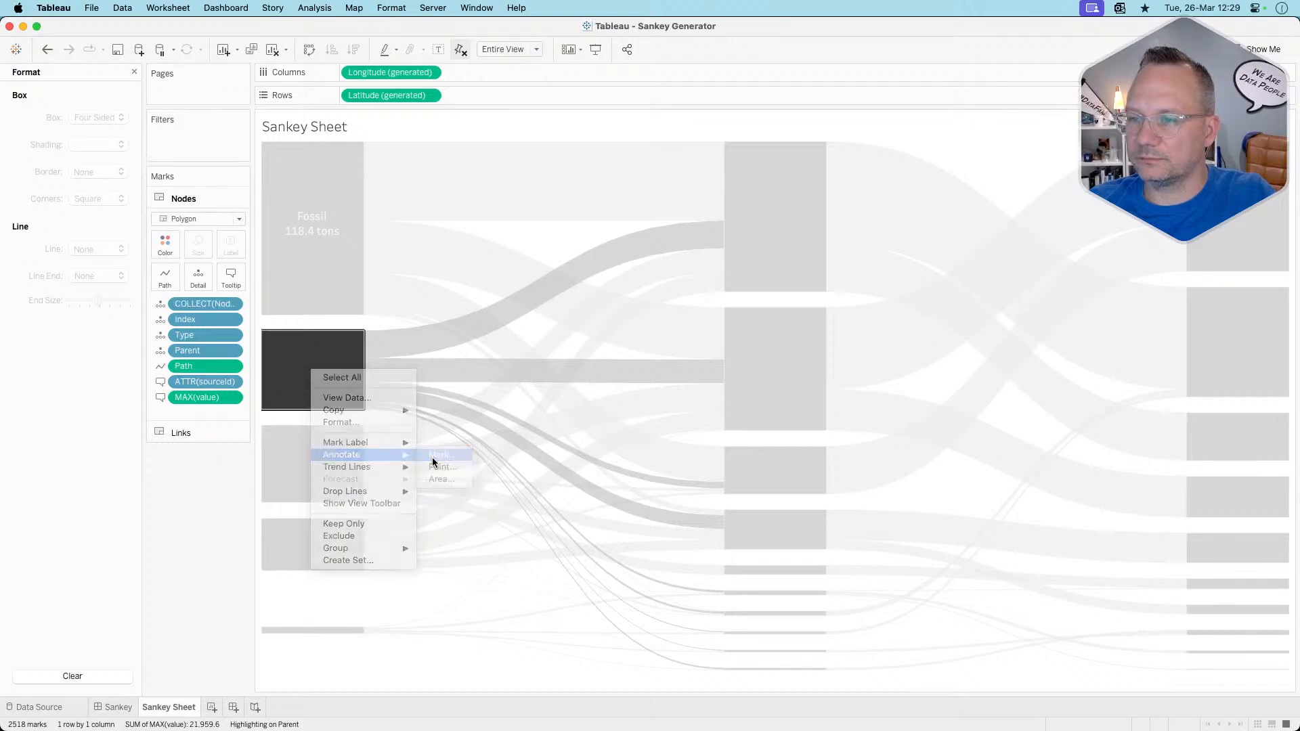
pyautogui.press('super+a')
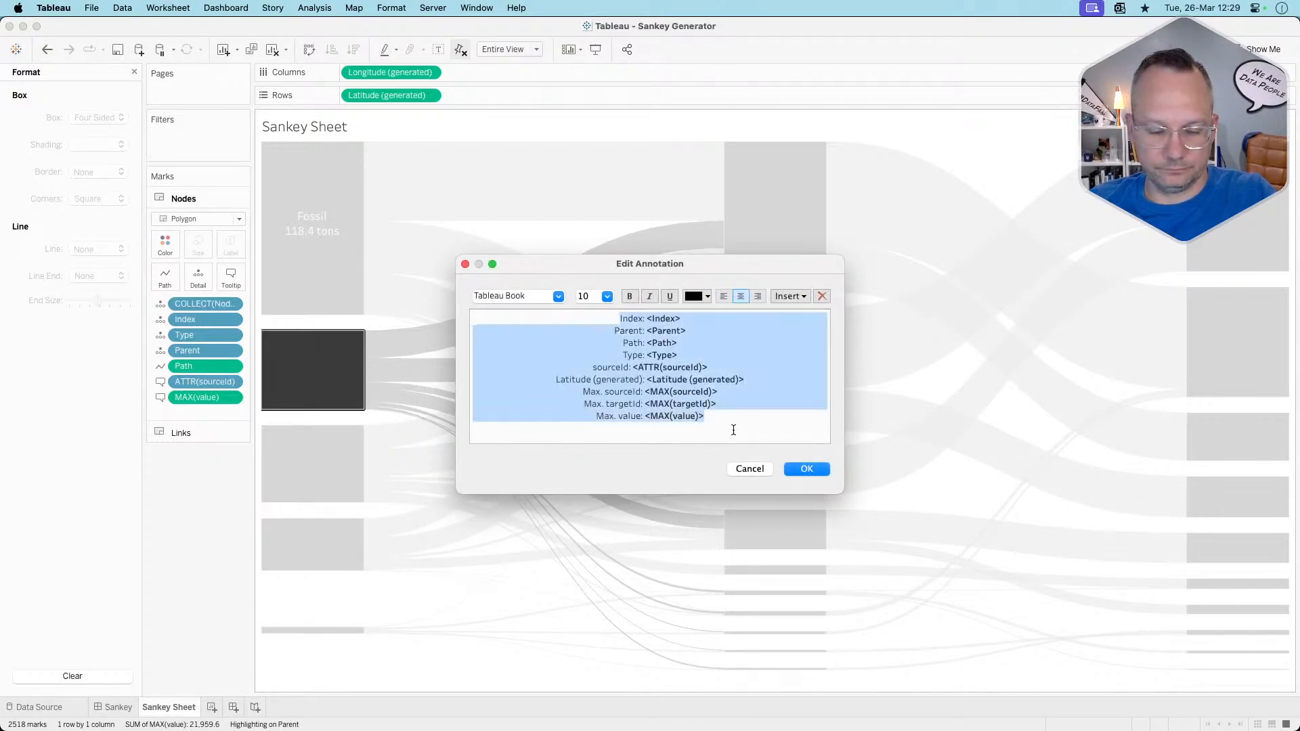
pyautogui.press('BackSpace')
pyautogui.press('super+z')
pyautogui.press('super+c')
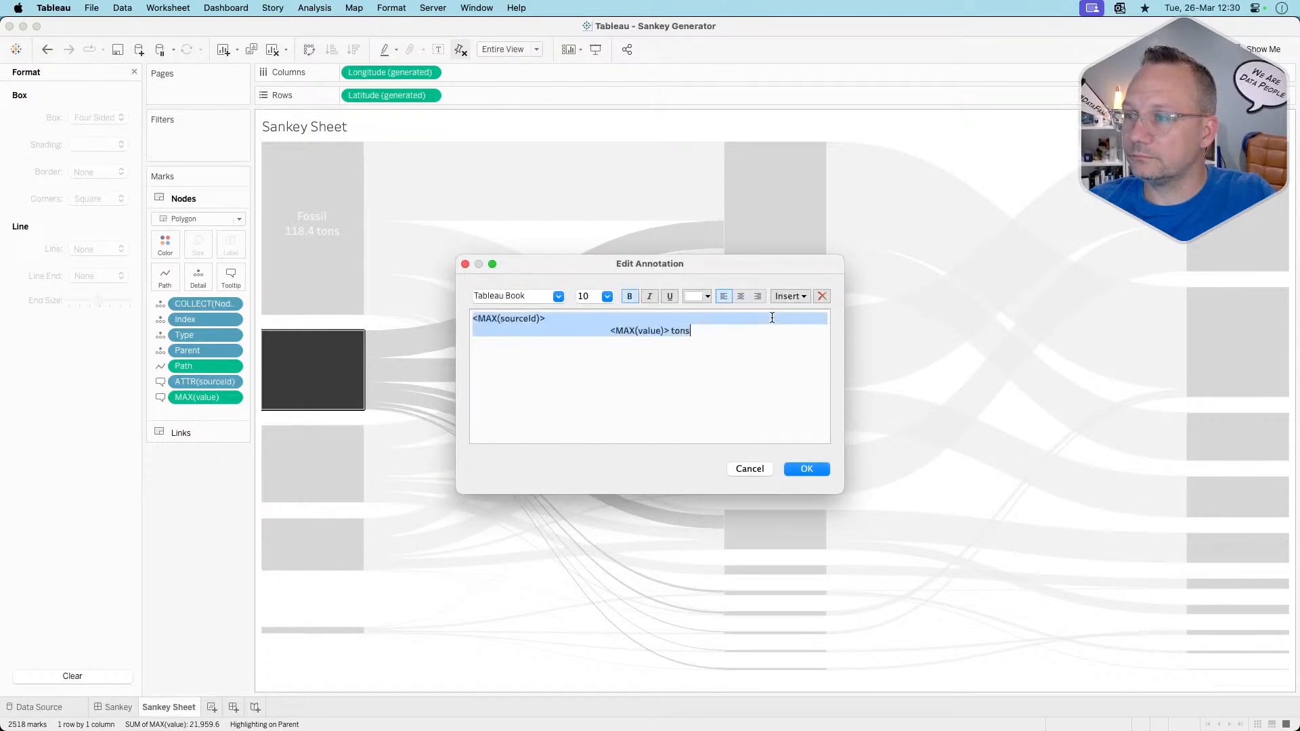
pyautogui.click(740, 299)
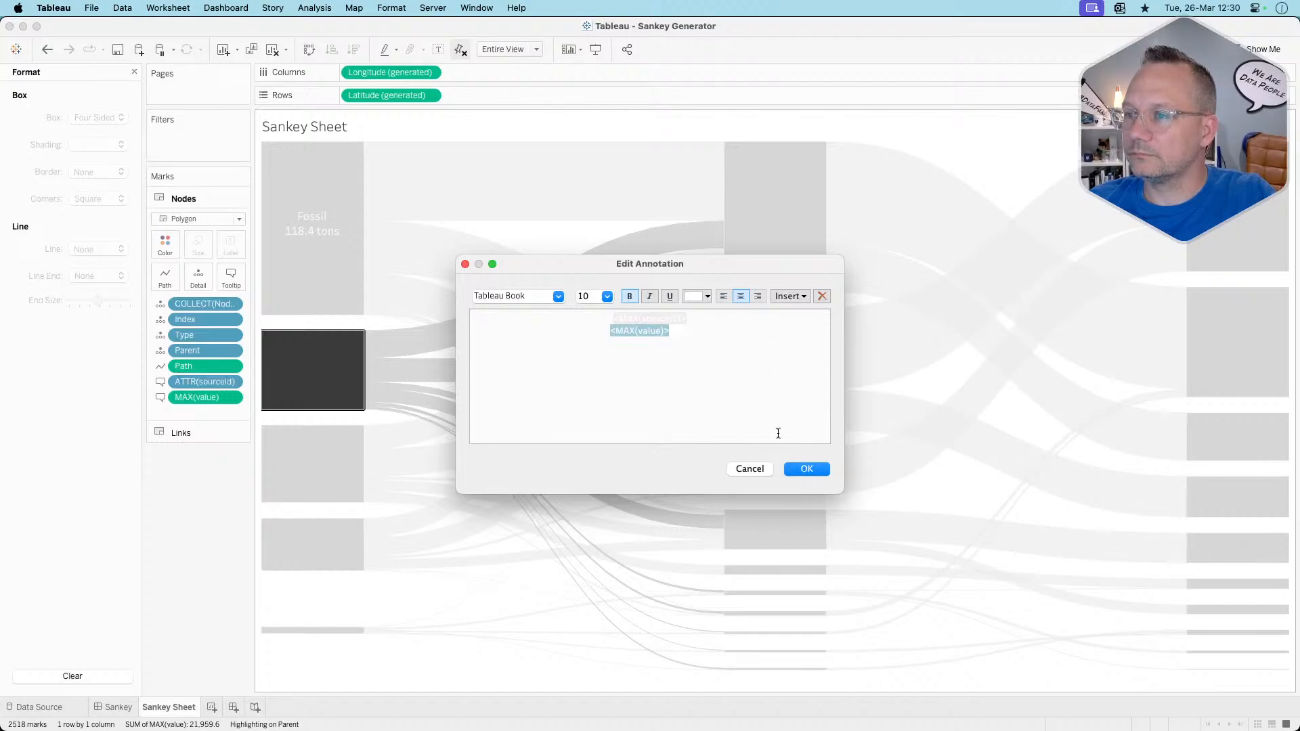
pyautogui.click(794, 469)
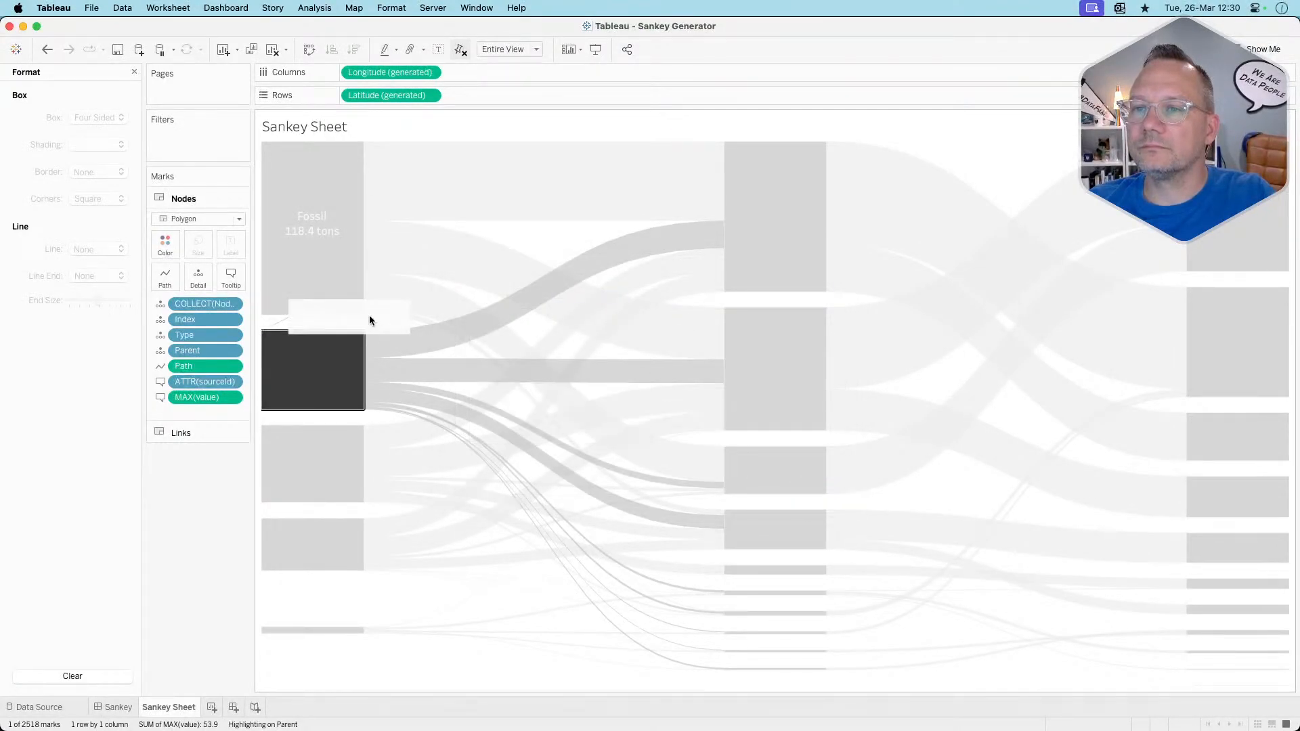
# Move the Minerals annotation onto the middle of its node and resize its box to the node's width
pyautogui.click(363, 352)
pyautogui.click(339, 317)
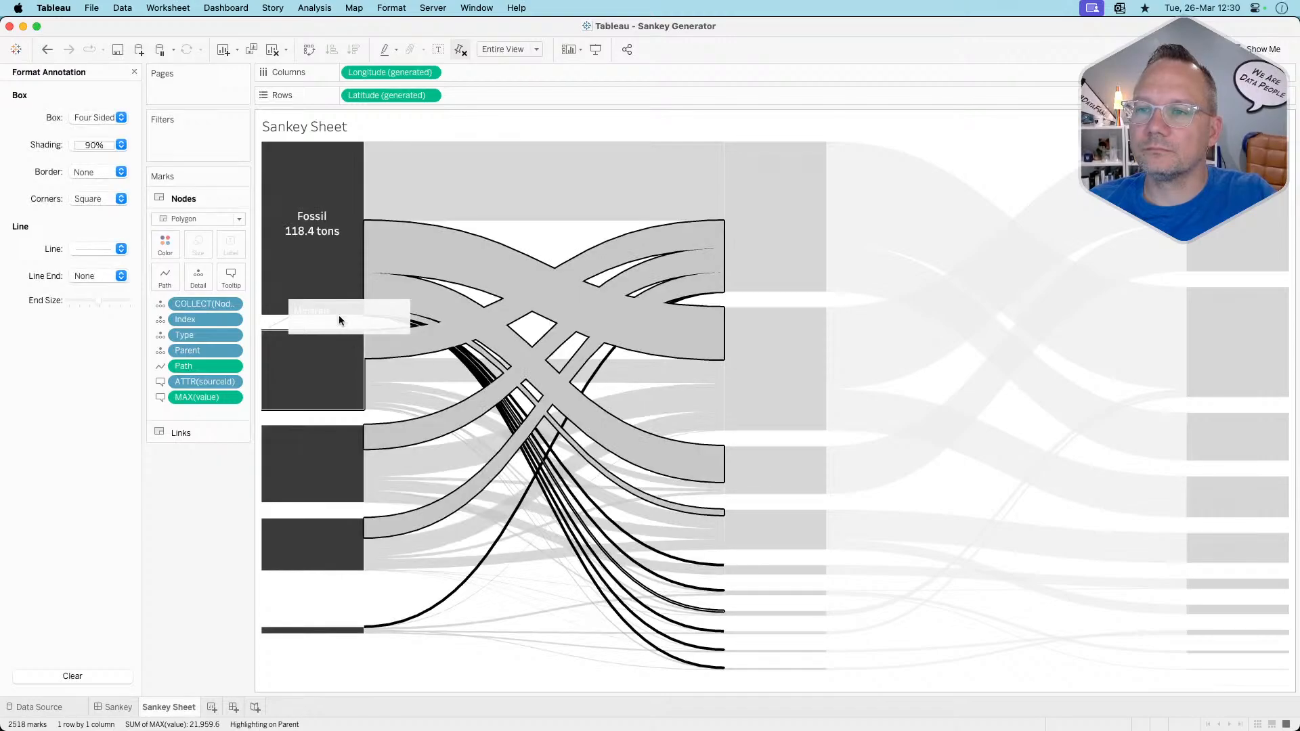
pyautogui.moveTo(336, 322)
pyautogui.mouseDown()
pyautogui.moveTo(325, 368)
pyautogui.moveTo(299, 371)
pyautogui.mouseUp()
pyautogui.moveTo(382, 368); pyautogui.dragTo(366, 368)
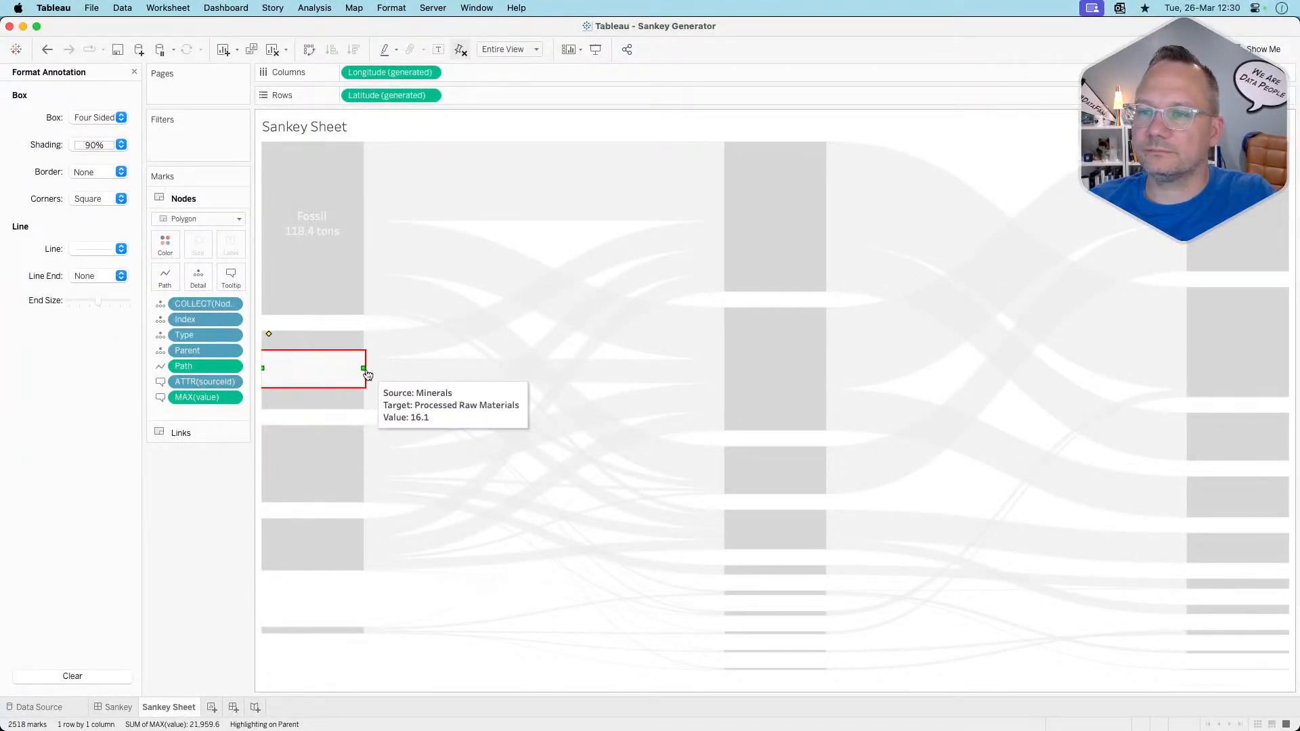
pyautogui.moveTo(364, 369); pyautogui.dragTo(359, 369)
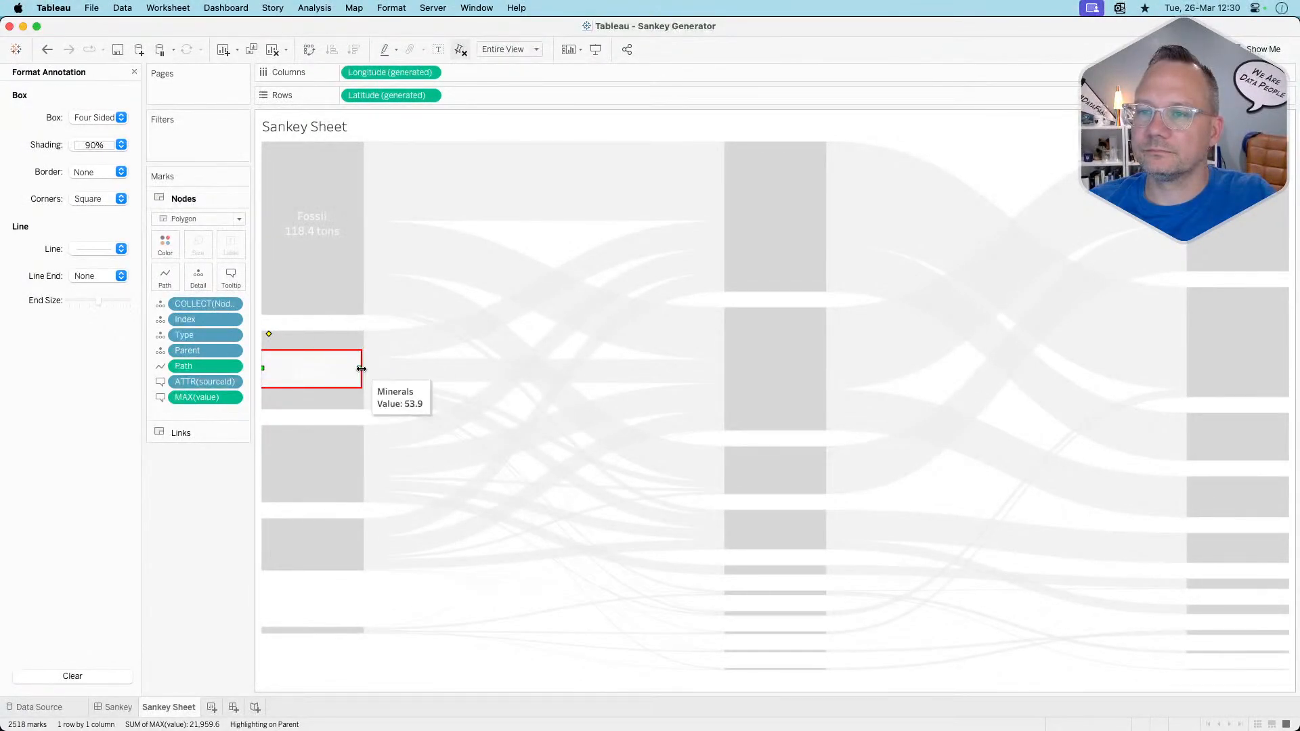
# Format the Minerals annotation with shading set to None and line set to None
pyautogui.click(95, 118)
pyautogui.click(92, 129)
pyautogui.click(91, 145)
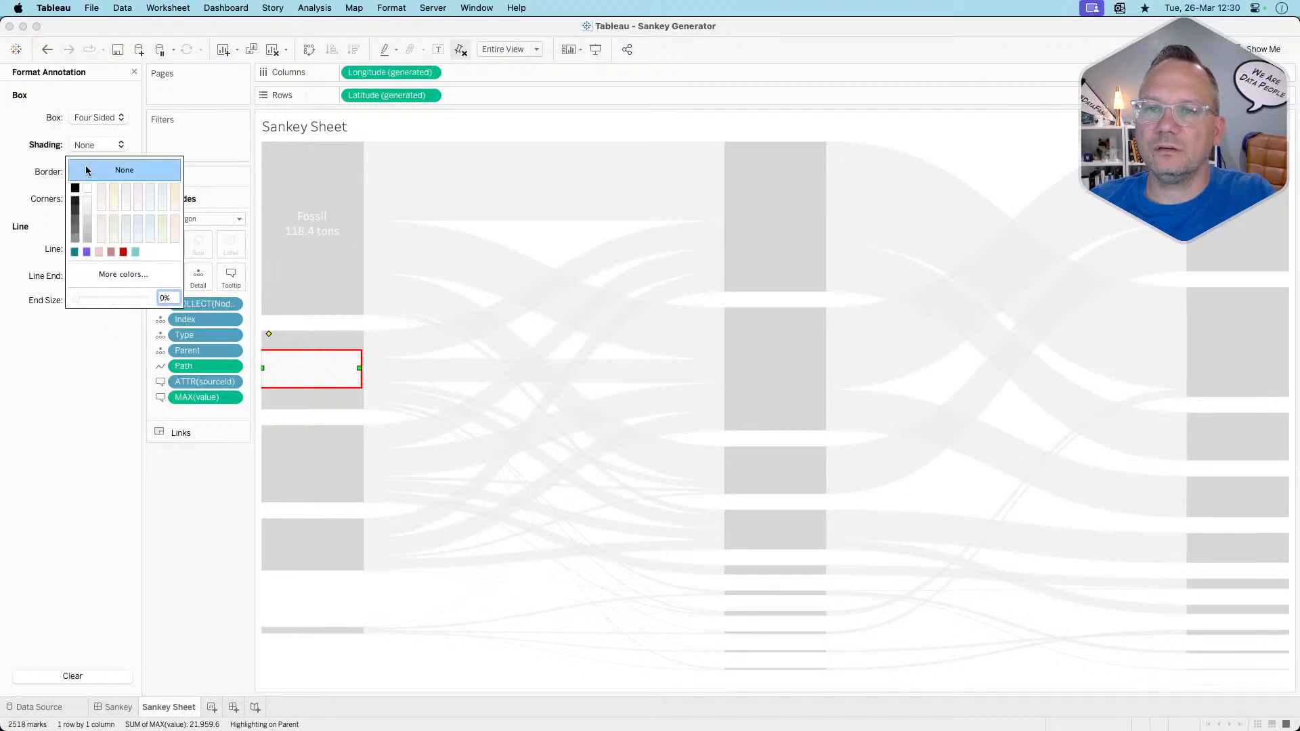
pyautogui.click(85, 166)
pyautogui.click(87, 255)
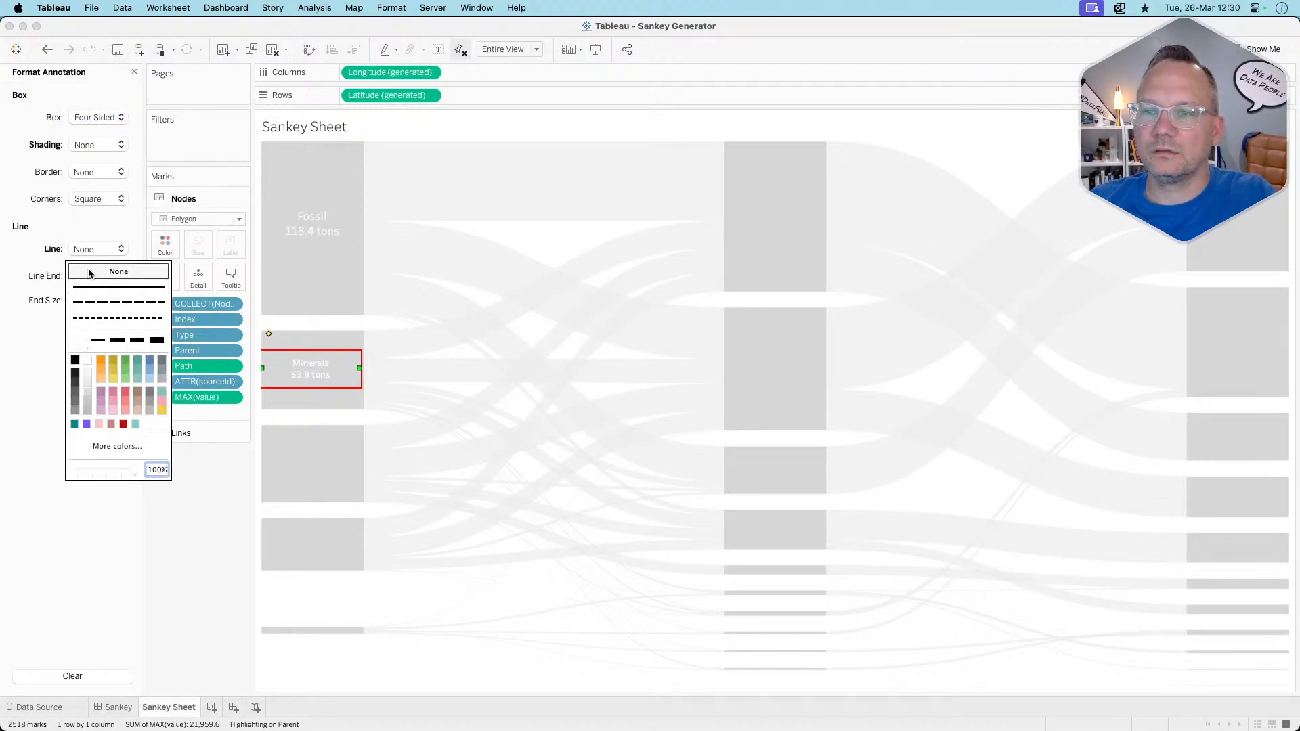
pyautogui.click(230, 533)
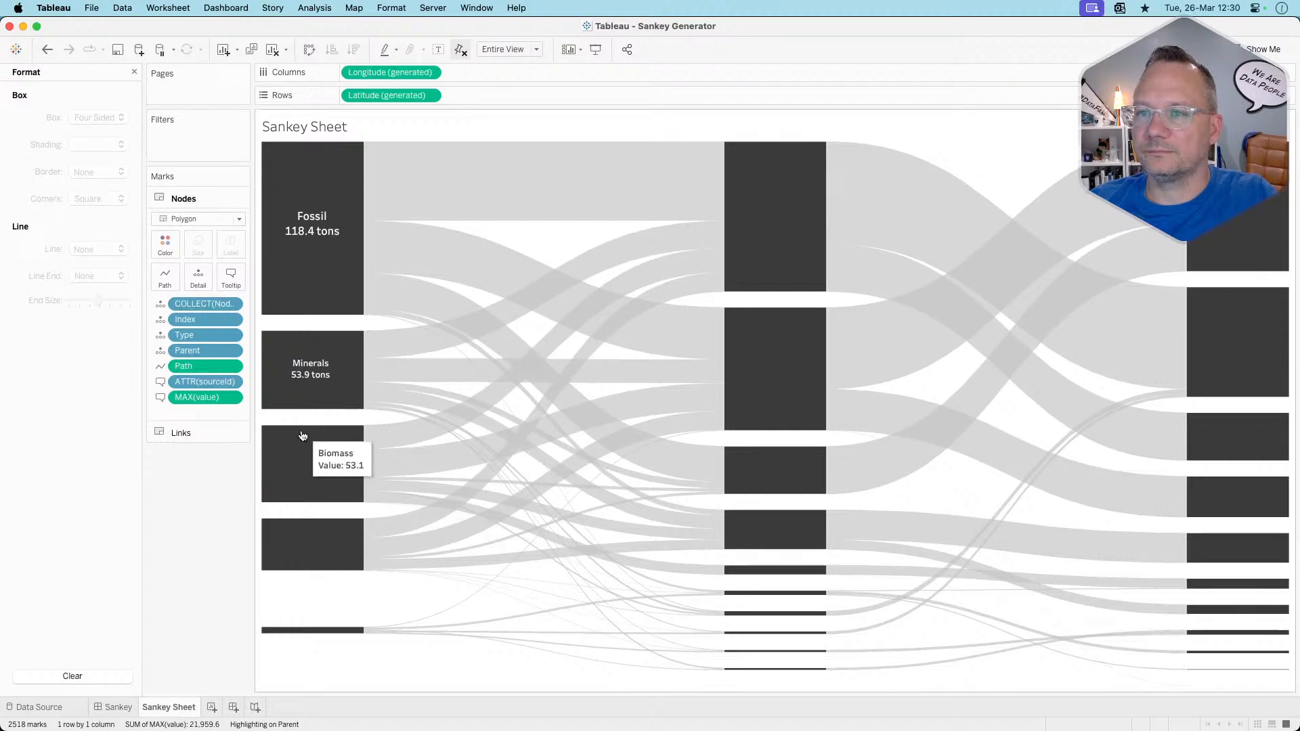
# Copy the Fossil annotation's formatted text over the Minerals annotation's text and center it
pyautogui.doubleClick(313, 228)
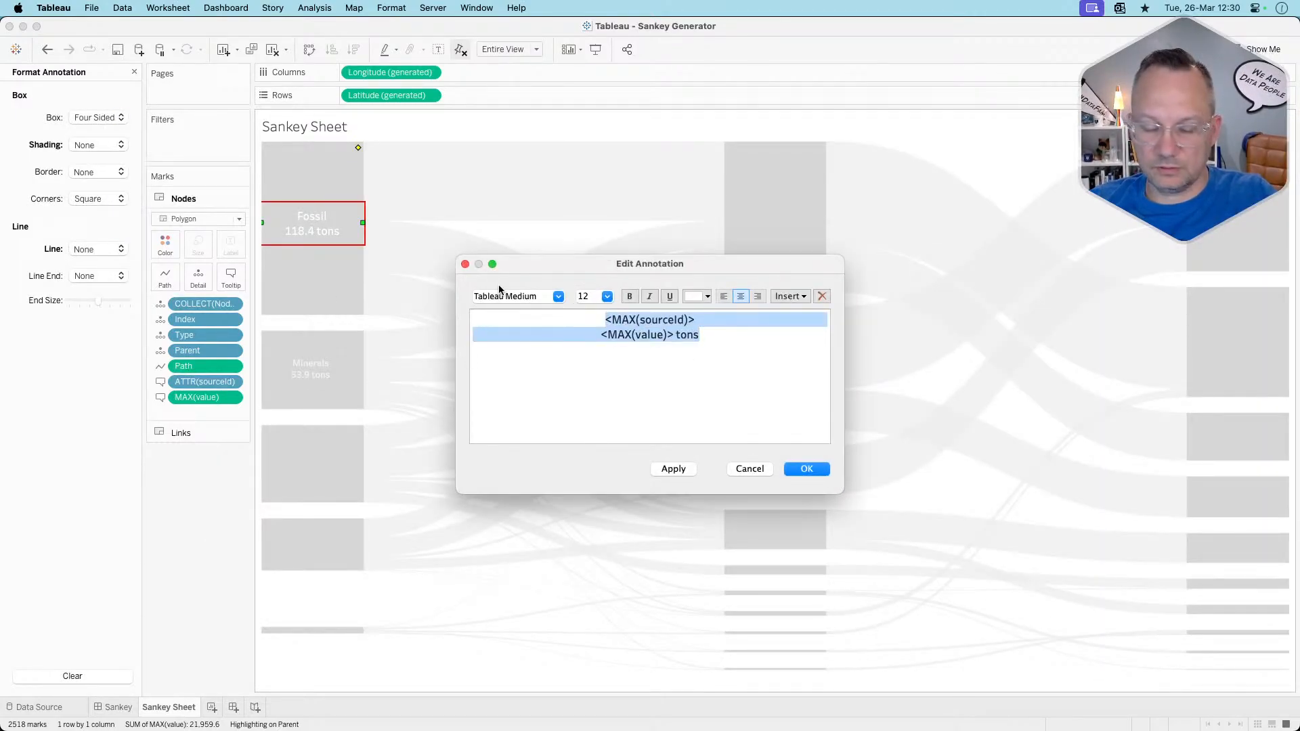
pyautogui.click(803, 467)
pyautogui.doubleClick(306, 367)
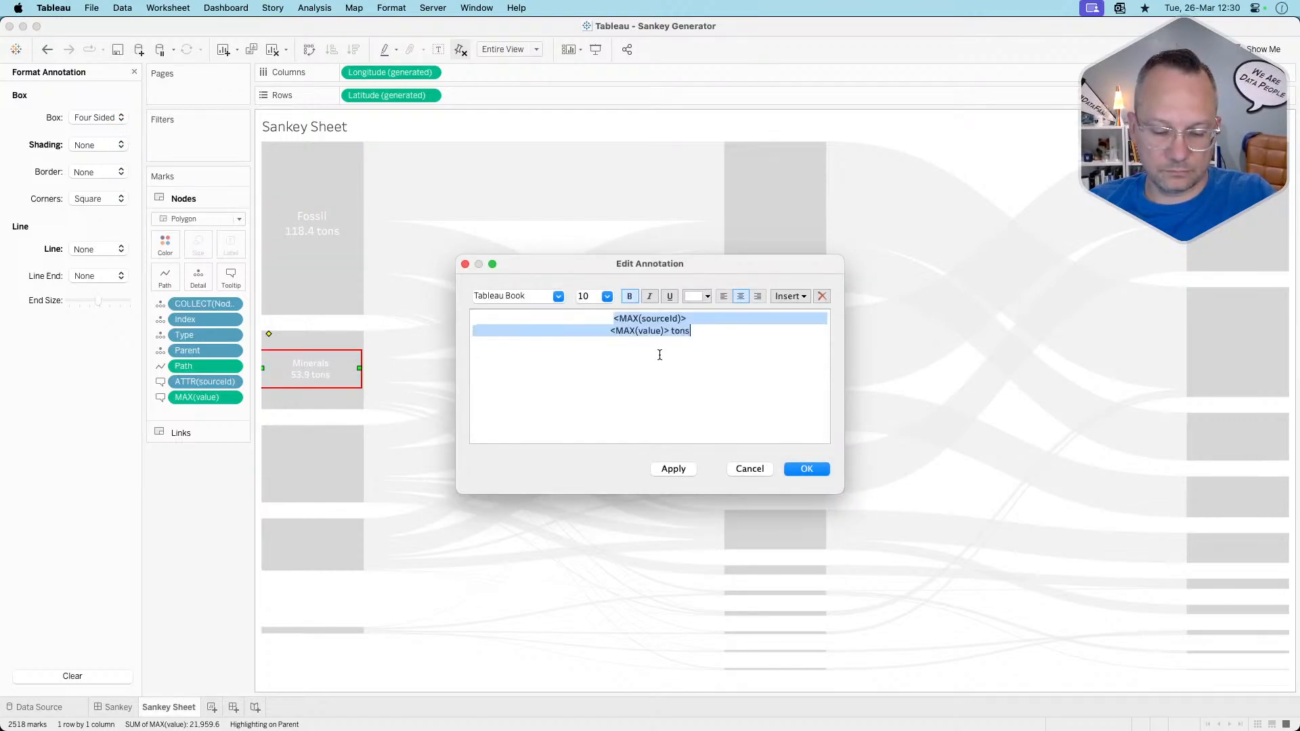
pyautogui.click(740, 297)
pyautogui.click(807, 474)
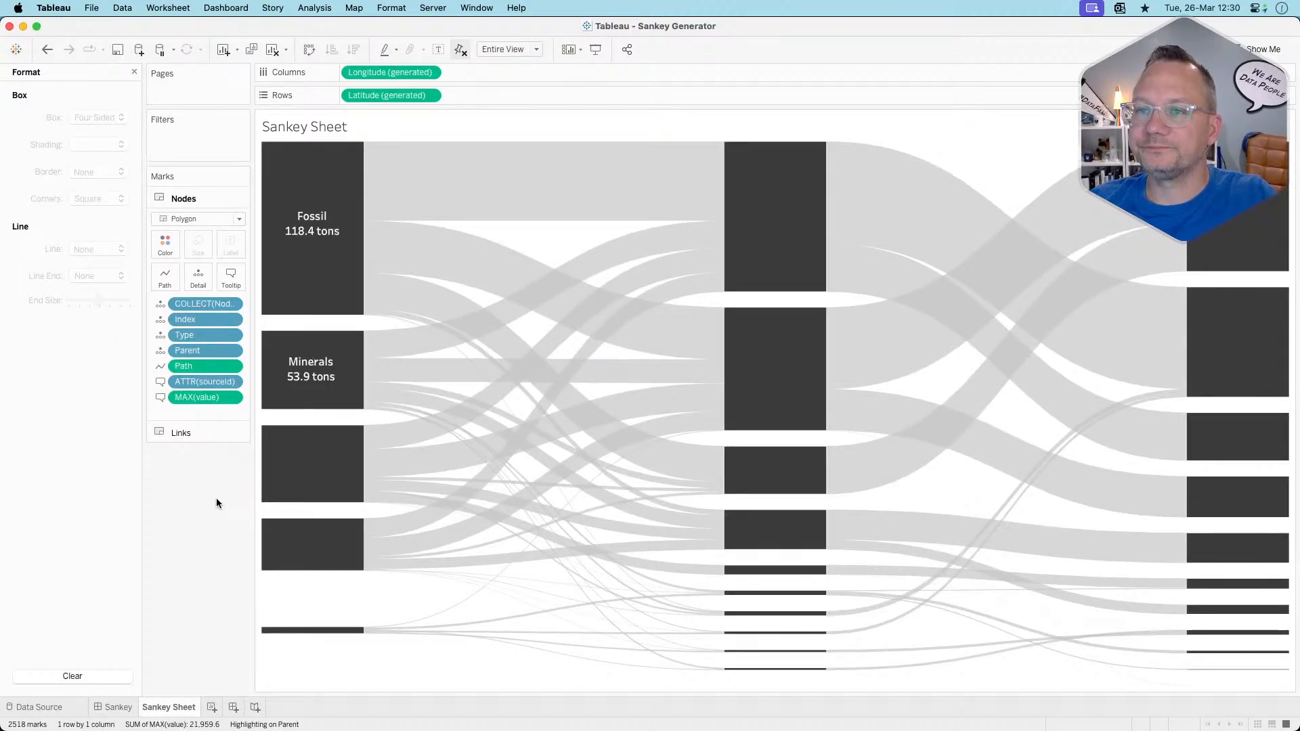
# Add a mark annotation to the Biomass node using the copied Fossil annotation text, centered, and select the new annotation box
pyautogui.rightClick(322, 461)
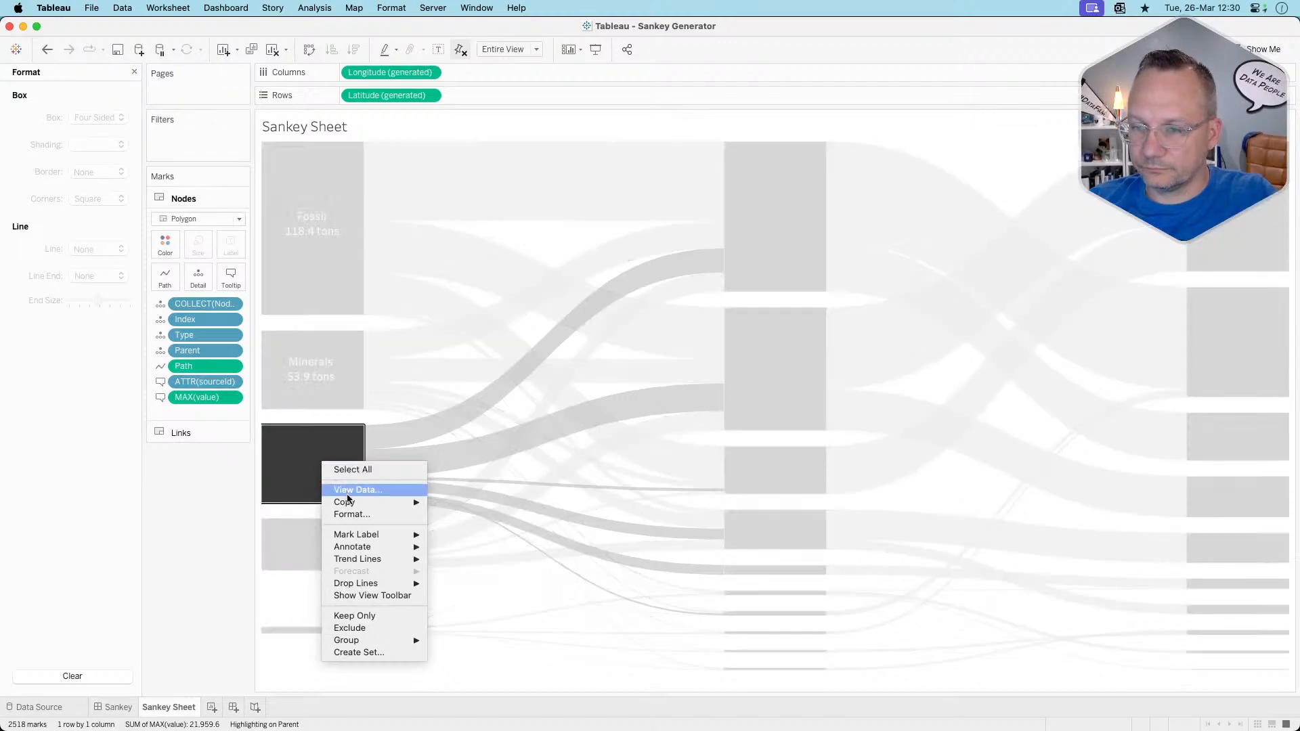
pyautogui.moveTo(374, 550)
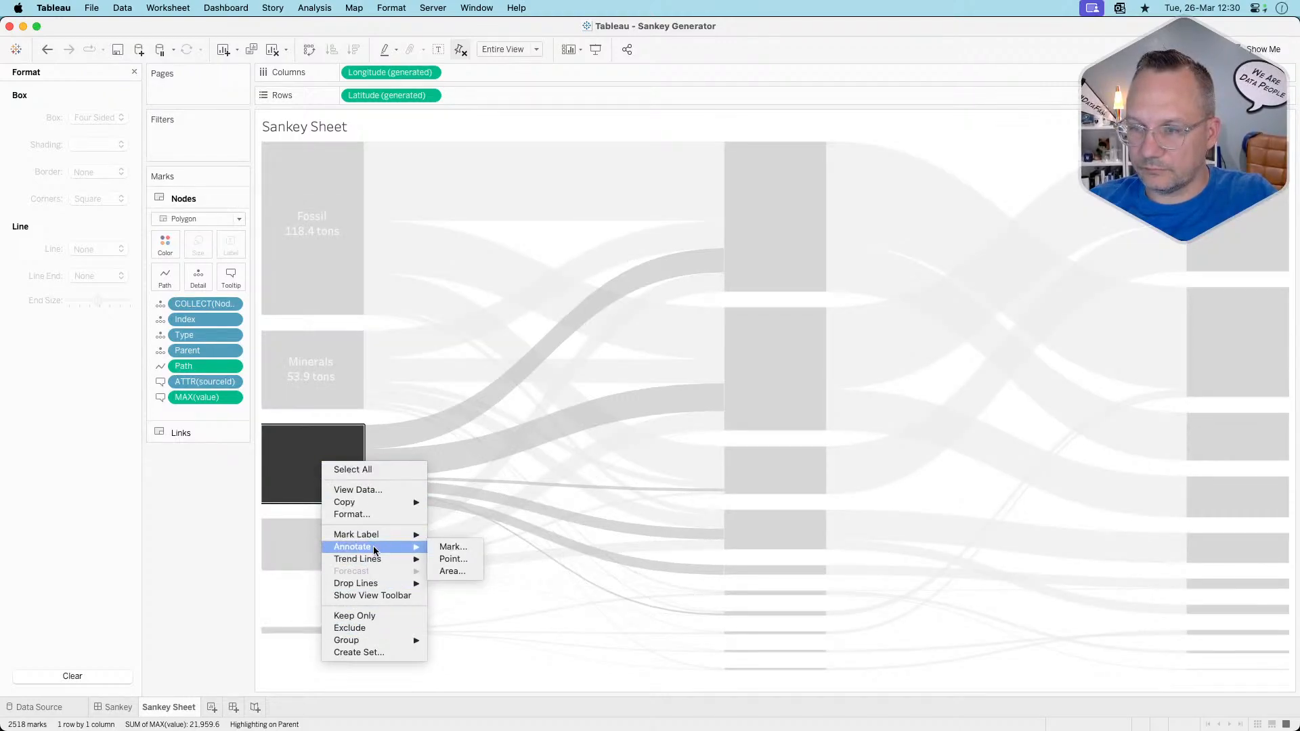
pyautogui.click(464, 546)
pyautogui.press('super+a')
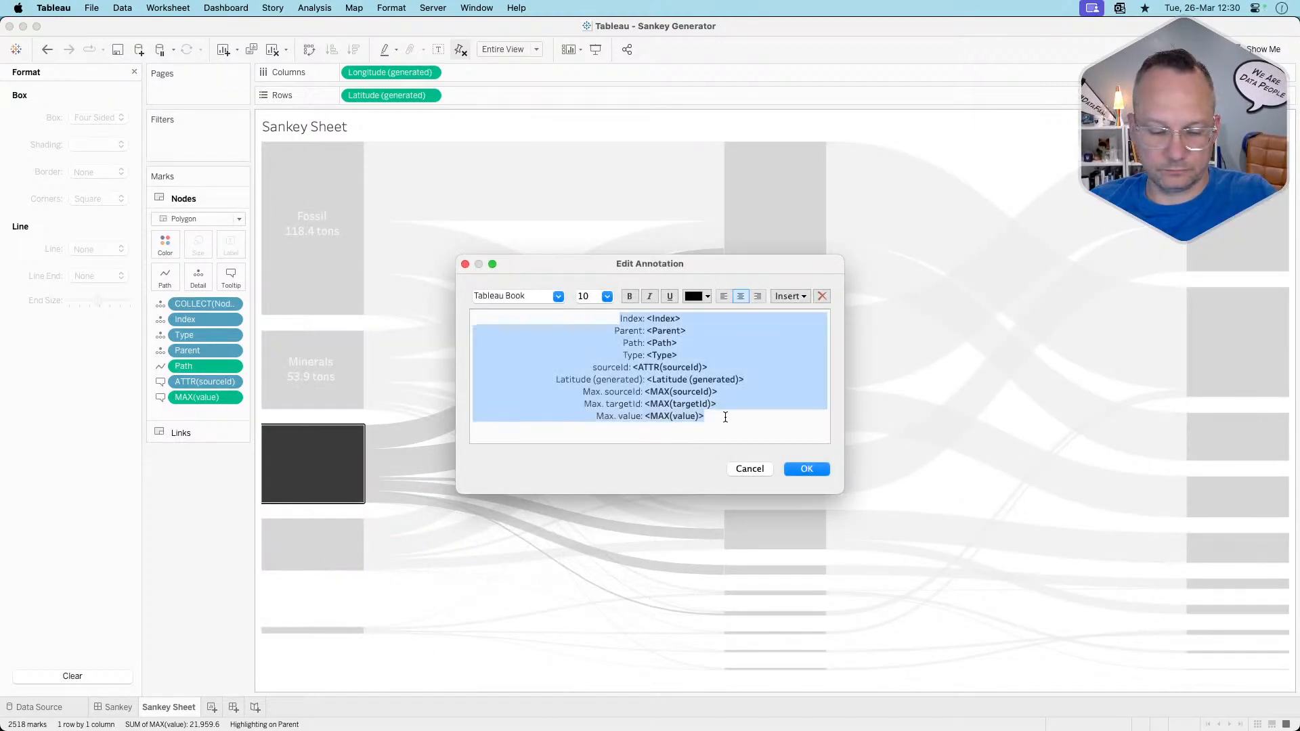
pyautogui.press('super+v')
pyautogui.click(745, 297)
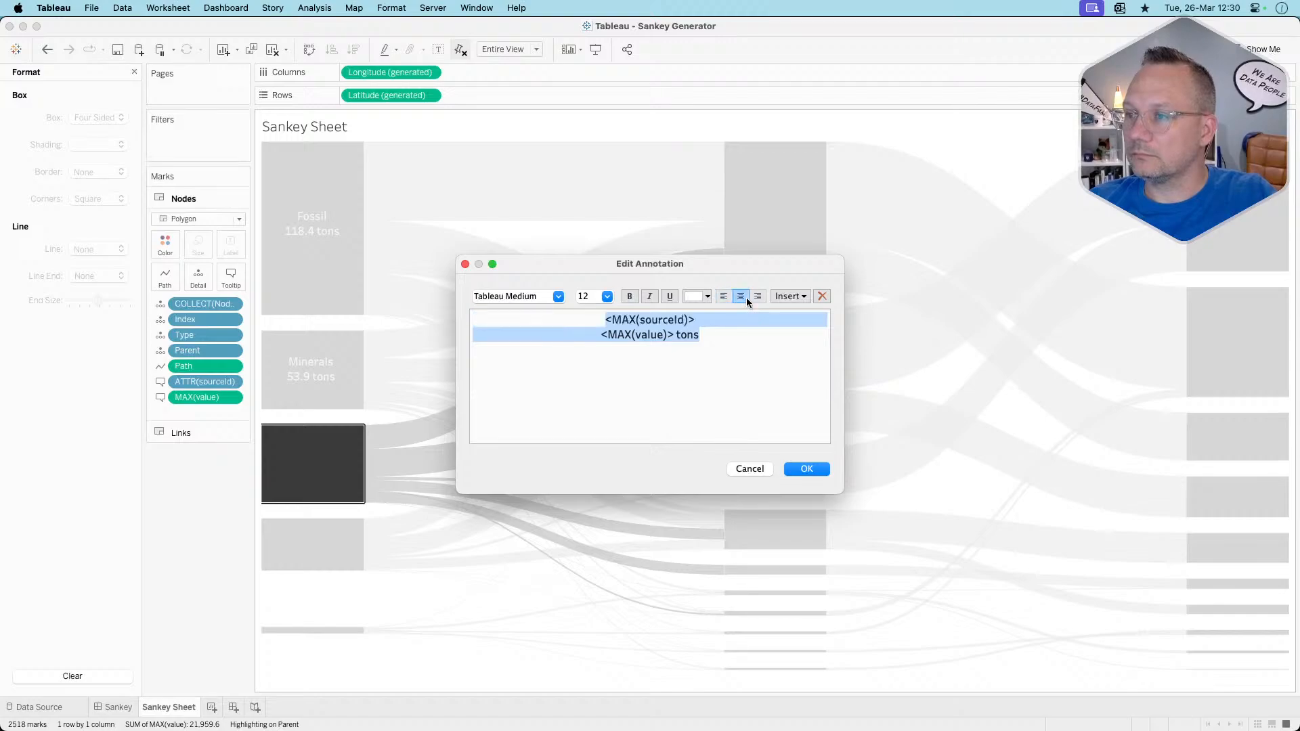
pyautogui.click(798, 469)
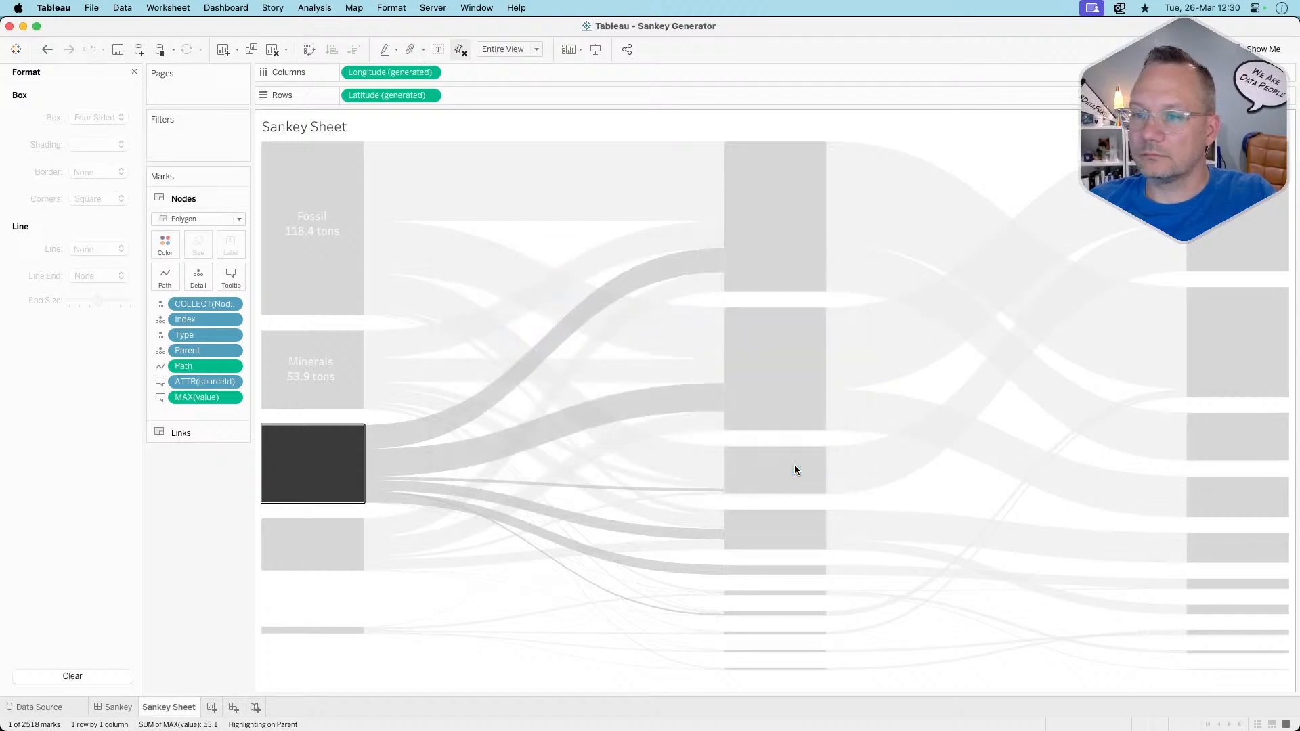
pyautogui.click(453, 428)
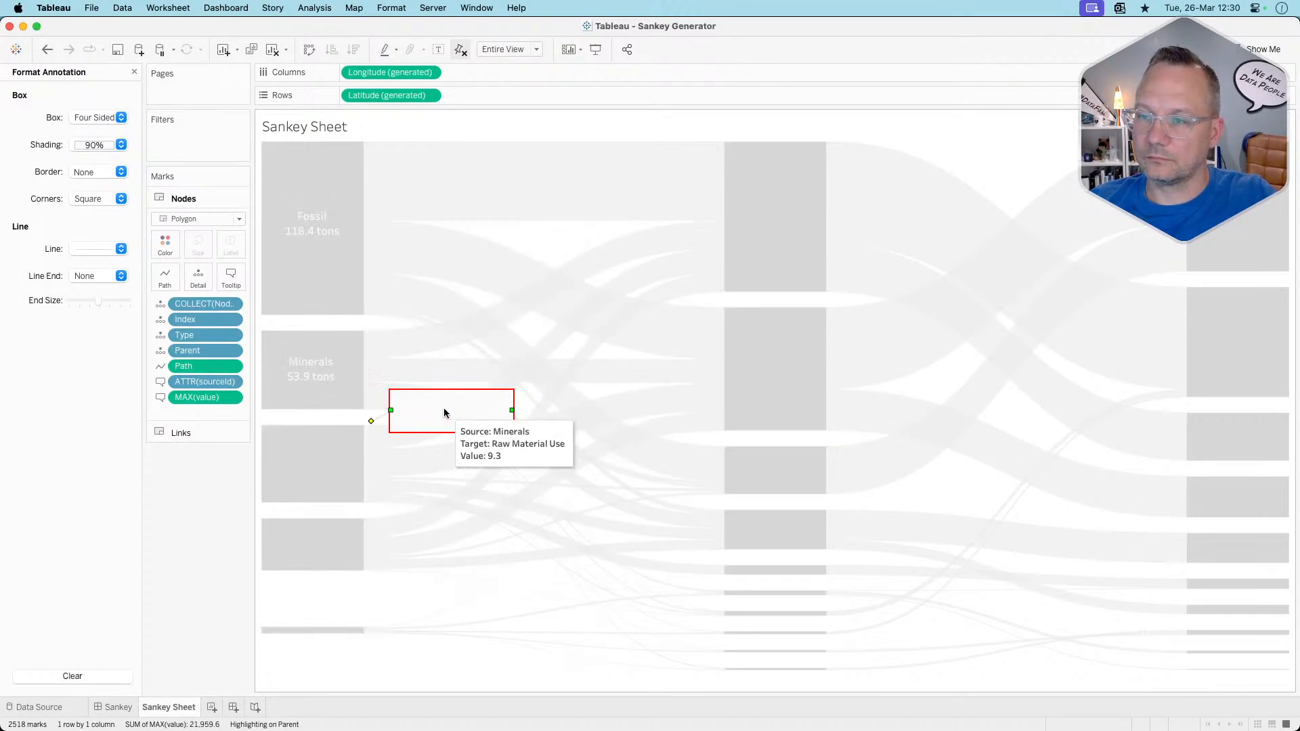
# Move the Biomass annotation onto the middle of its node and set its shading and line to None
pyautogui.moveTo(444, 408)
pyautogui.mouseDown()
pyautogui.moveTo(311, 467)
pyautogui.moveTo(361, 466)
pyautogui.mouseUp()
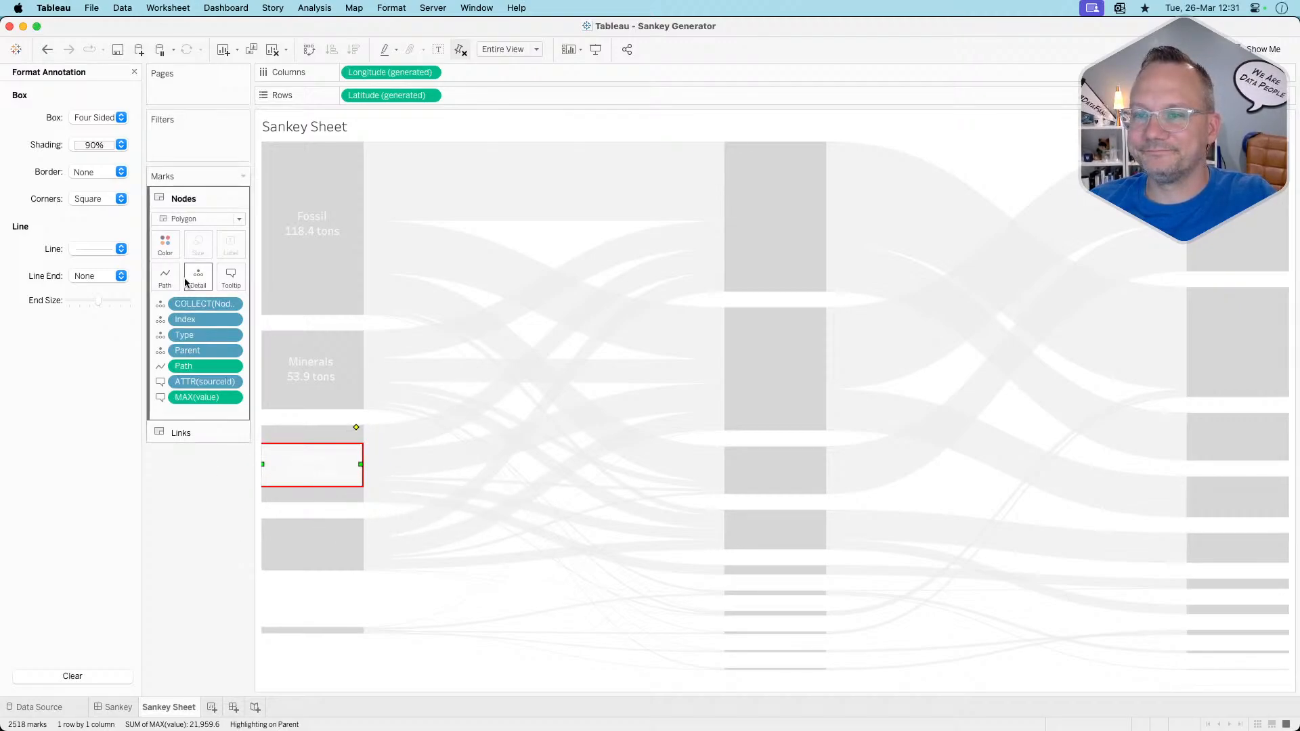
pyautogui.click(94, 144)
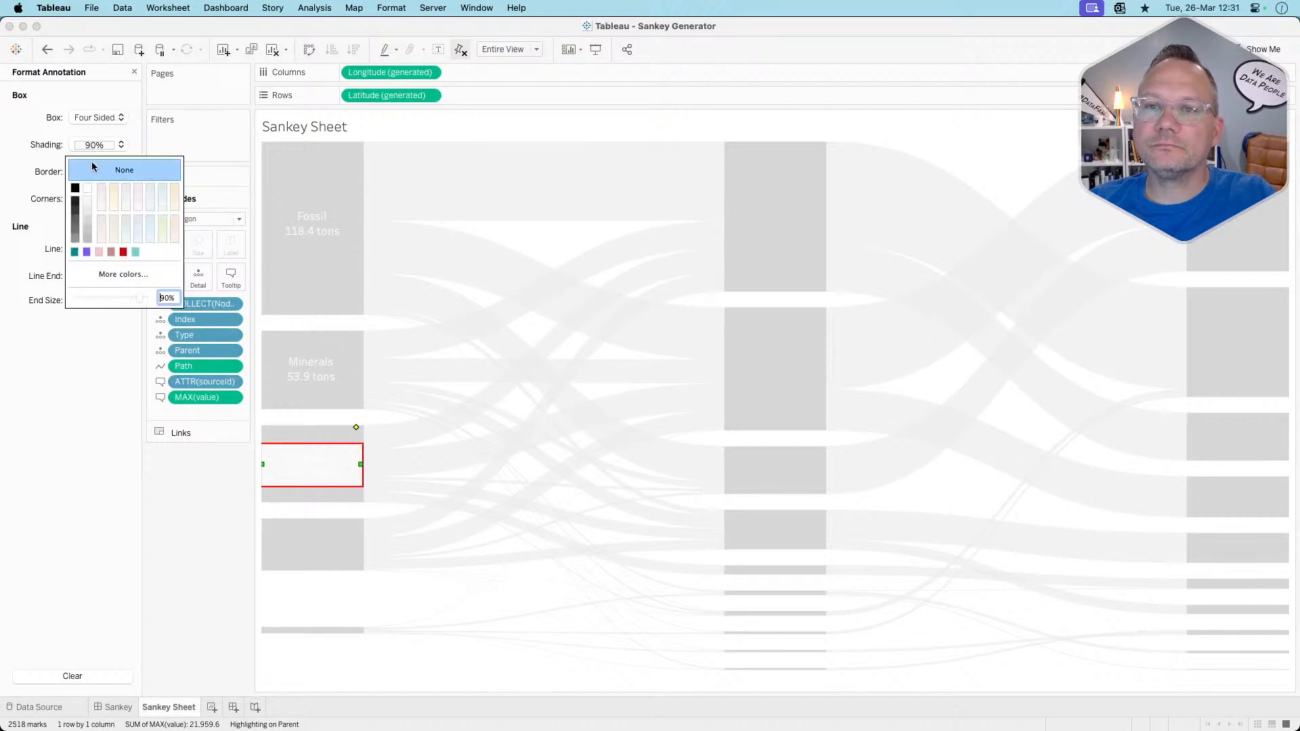
pyautogui.click(93, 164)
pyautogui.click(90, 255)
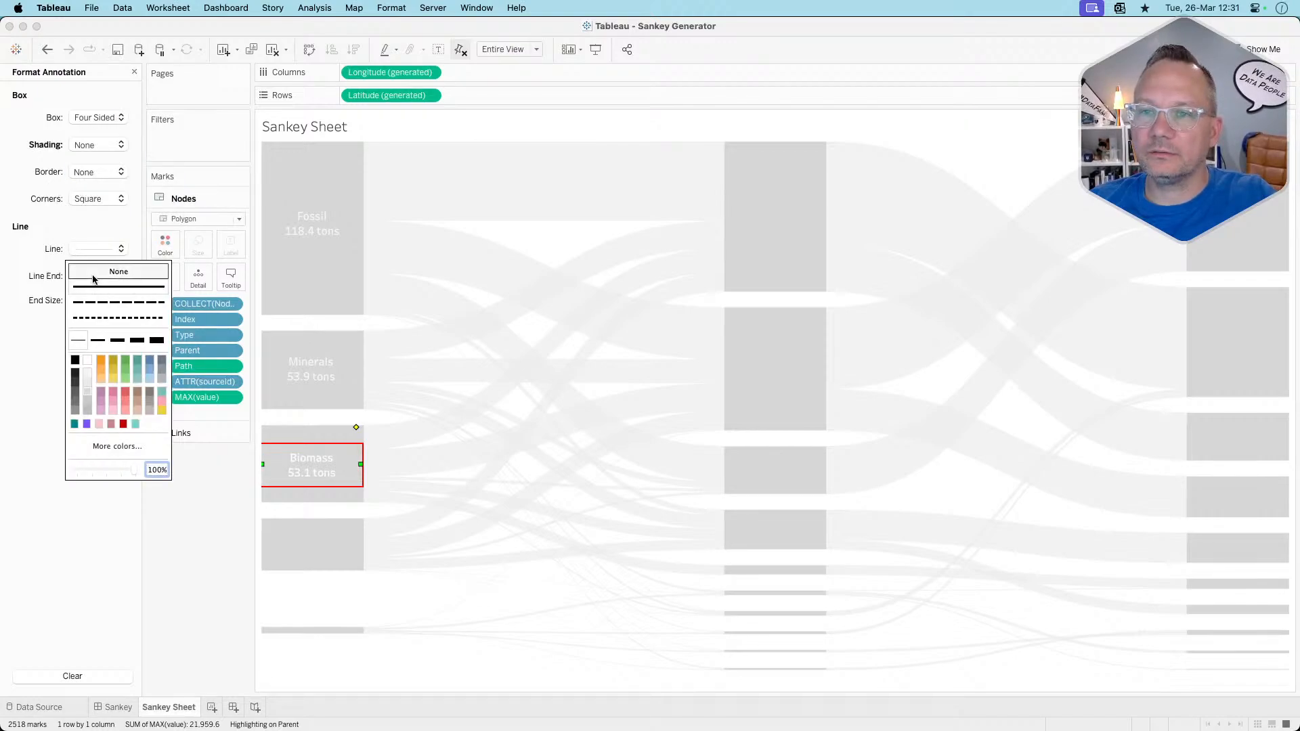
pyautogui.click(118, 272)
pyautogui.click(214, 560)
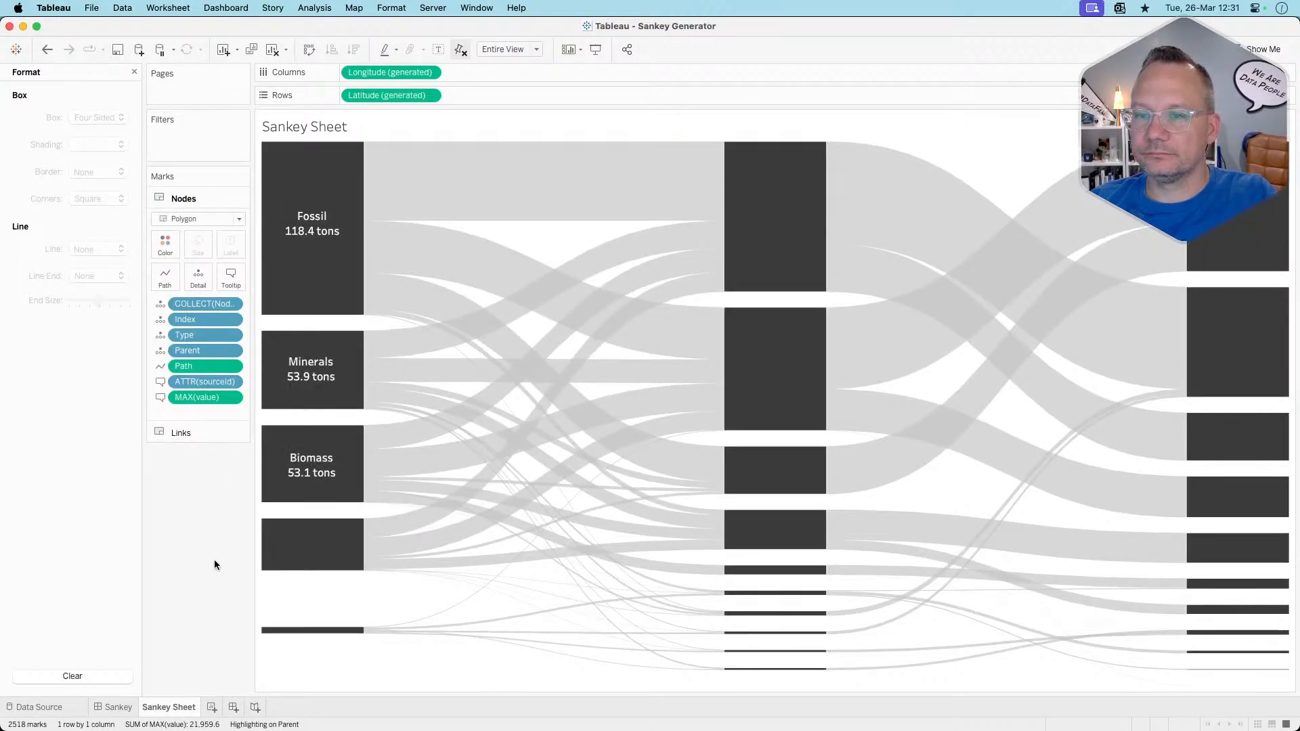
# Add a mark annotation to the Metals node using the copied text "<MAX(sourceId)> <MAX(value)> tons" on two lines, centered
pyautogui.click(322, 547)
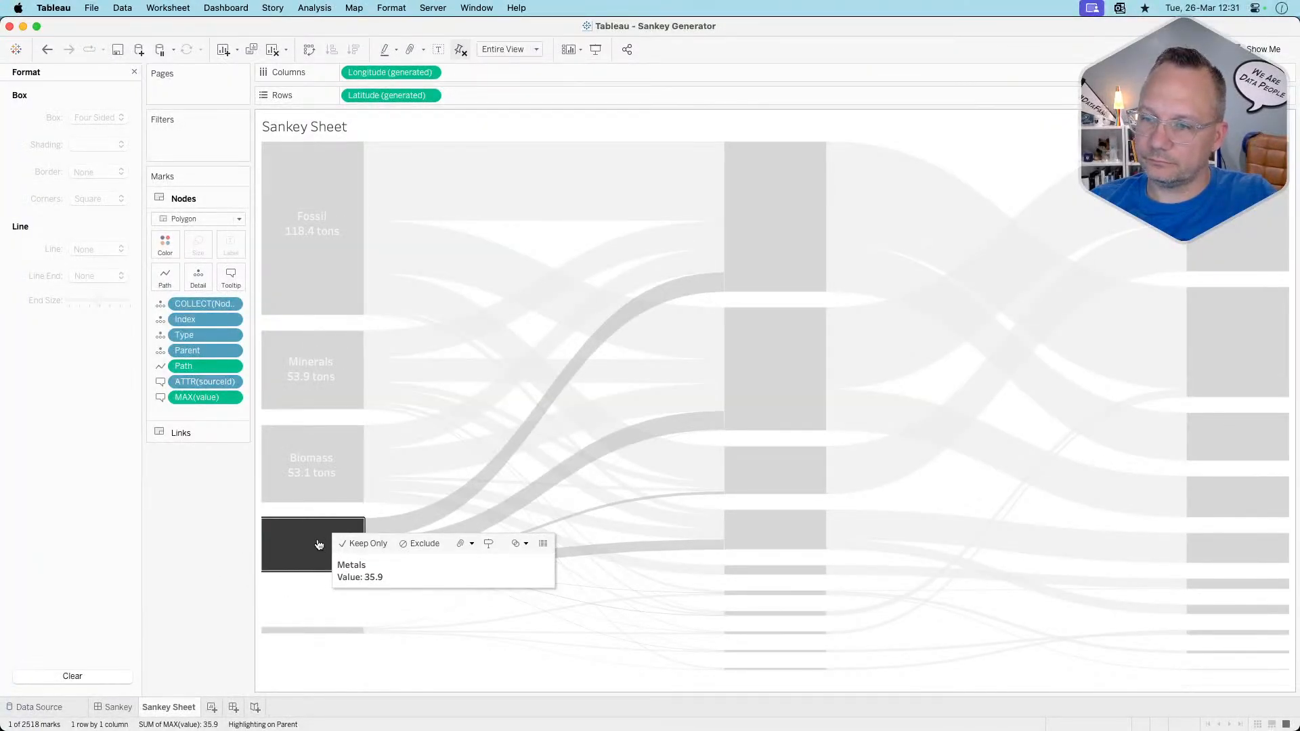
pyautogui.rightClick(318, 545)
pyautogui.moveTo(380, 421)
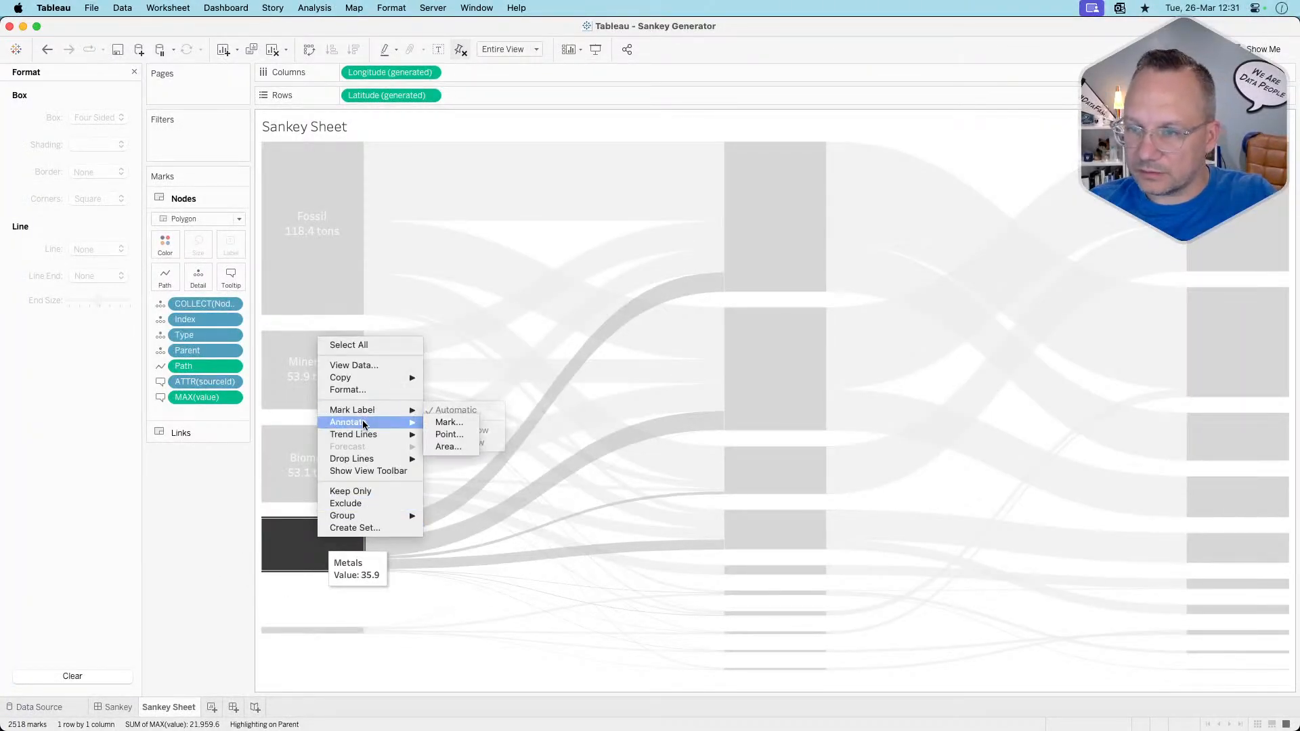
pyautogui.click(447, 427)
pyautogui.press('super+a')
pyautogui.write('<MAX(sourceId)> <MAX(value)> tons')
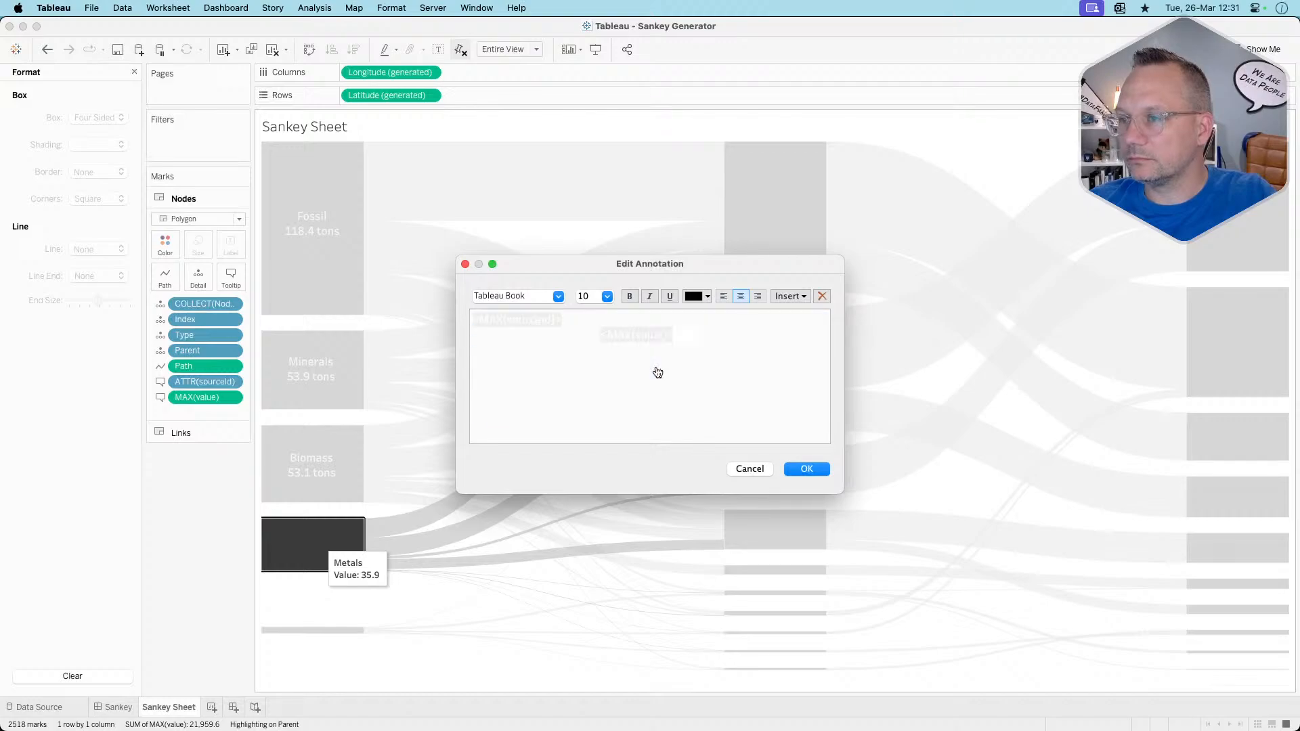
pyautogui.press('super+a')
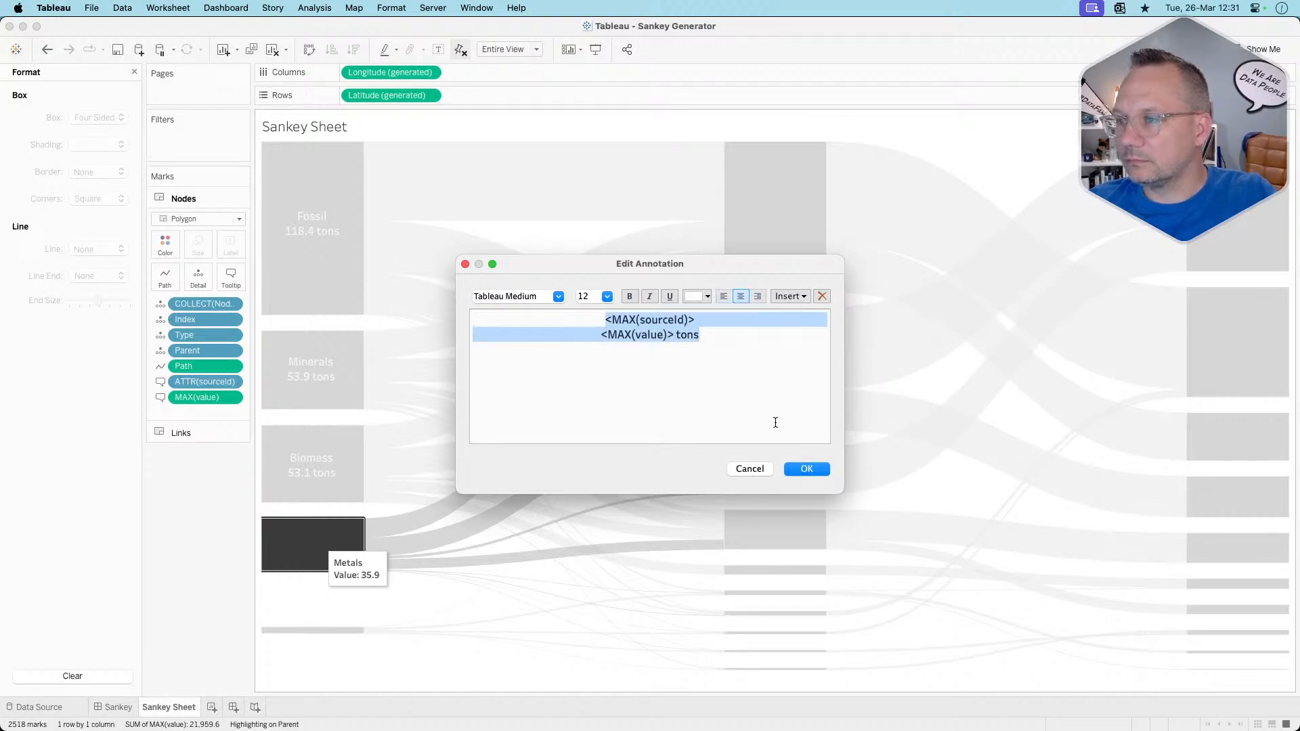
pyautogui.click(802, 469)
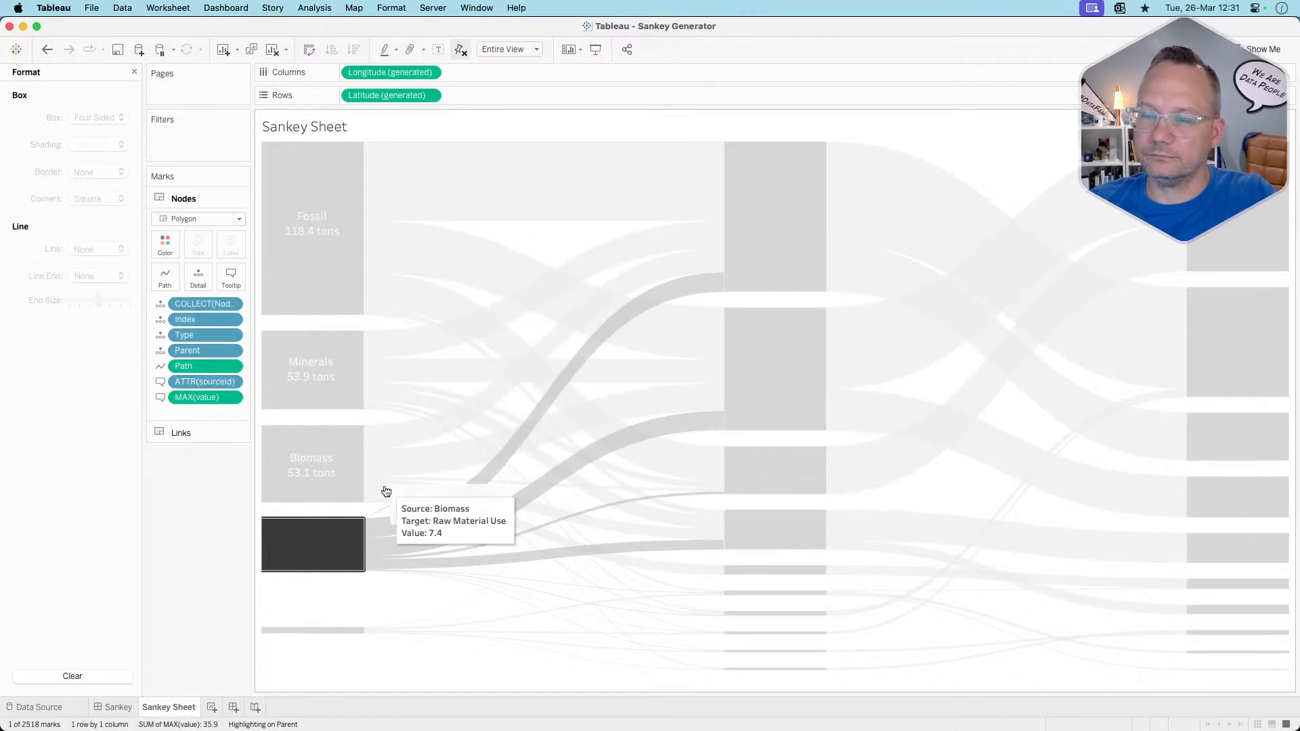
# Fit the Metals annotation over its node at the node's width, and set its shading and line to None
pyautogui.click(446, 520)
pyautogui.moveTo(449, 504)
pyautogui.mouseDown()
pyautogui.moveTo(323, 543)
pyautogui.moveTo(363, 543)
pyautogui.mouseUp()
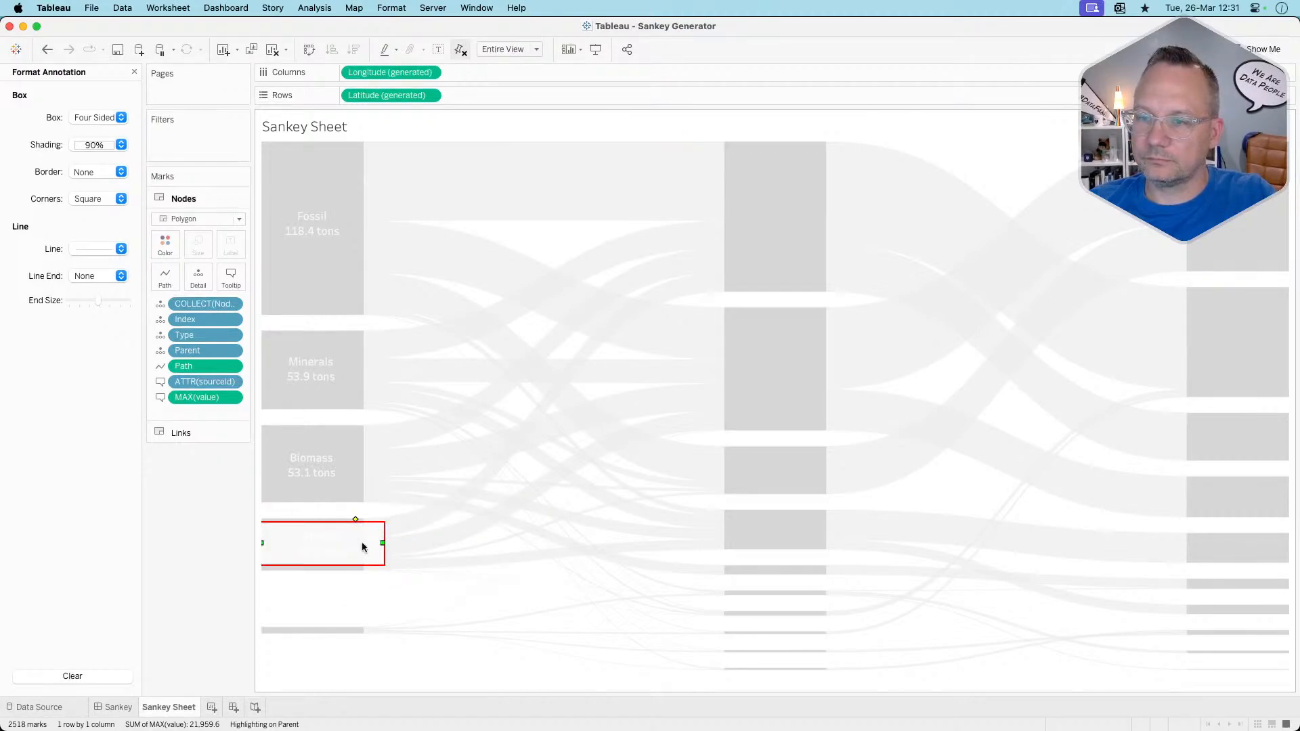
pyautogui.click(102, 149)
pyautogui.click(95, 166)
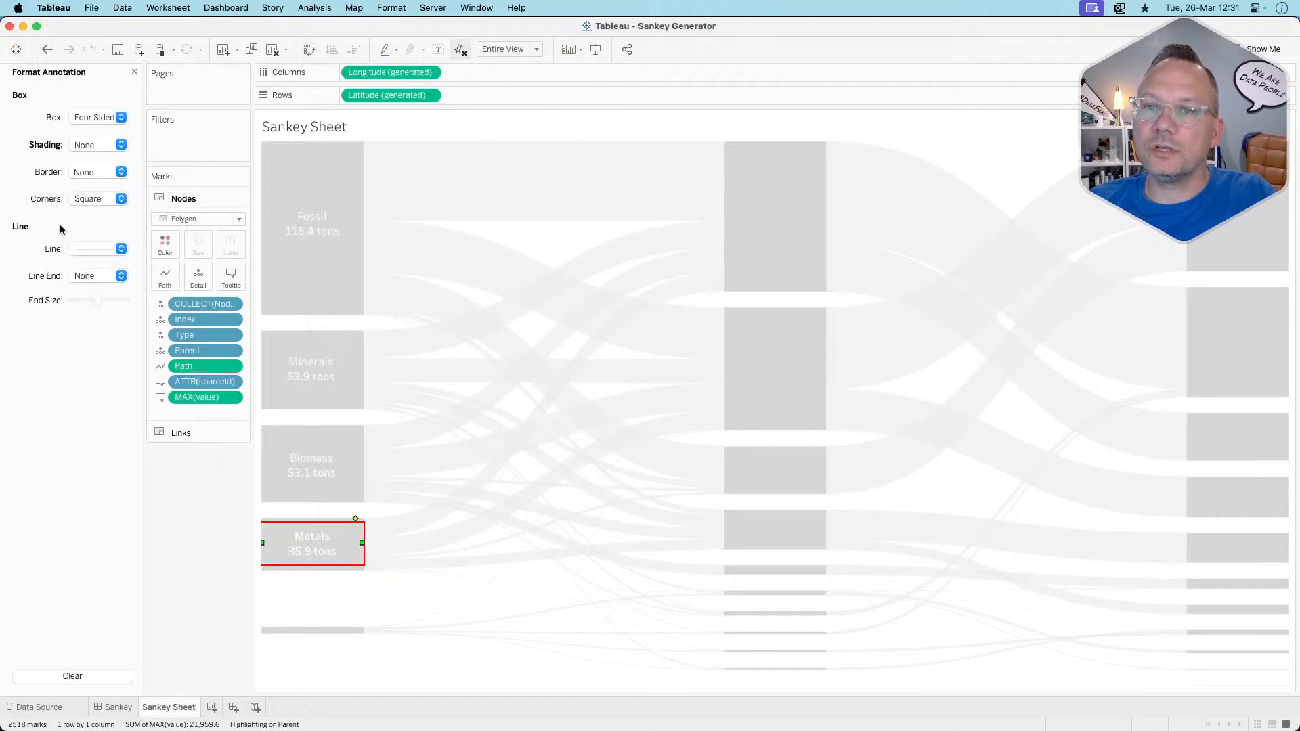
pyautogui.click(98, 248)
pyautogui.click(189, 571)
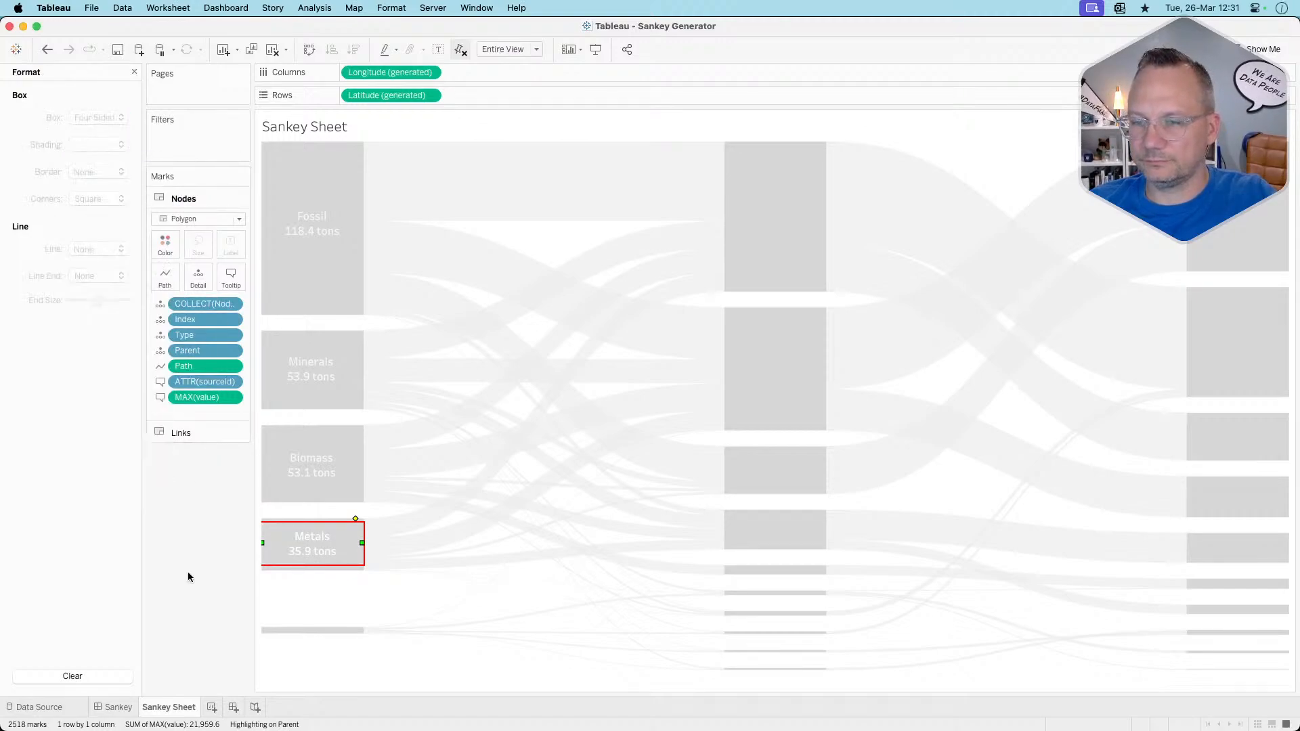
# Add a mark annotation to the thin Unknown/Mixed node using the copied name and tons text, centered and colored dark gray
pyautogui.moveTo(296, 632)
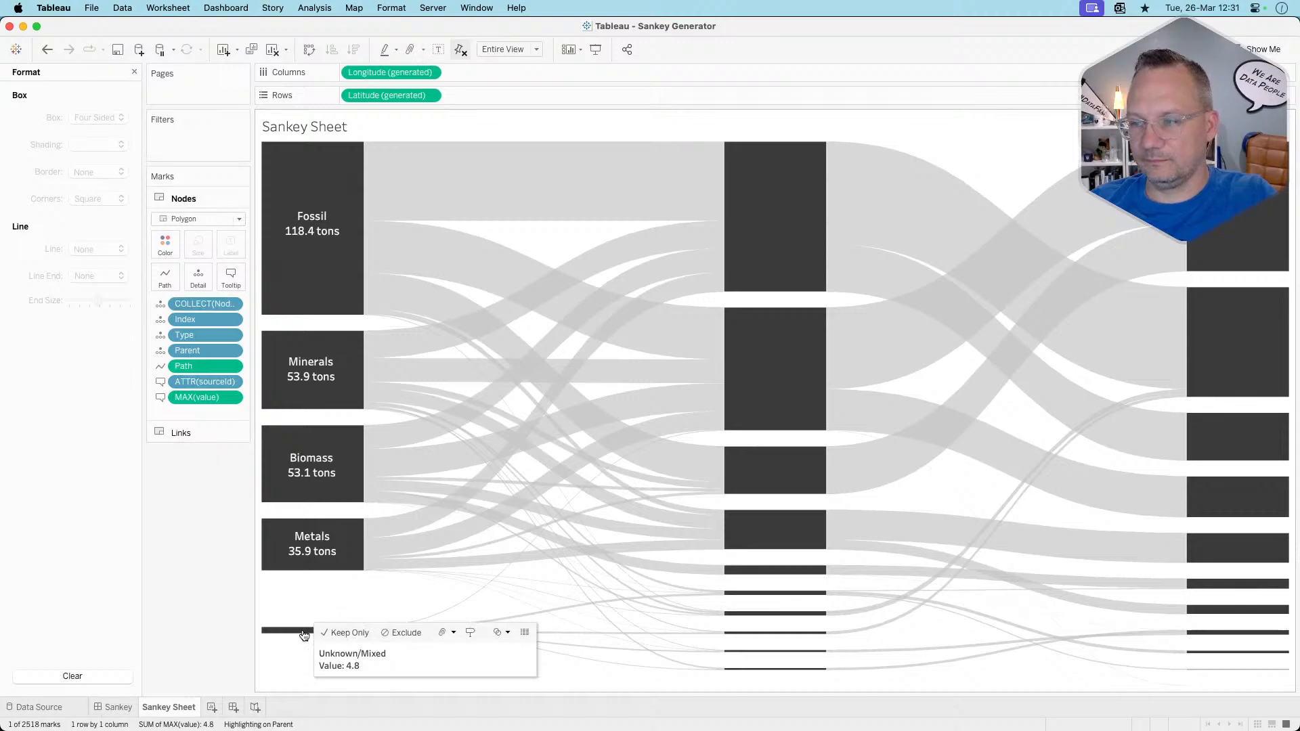
pyautogui.click(299, 632)
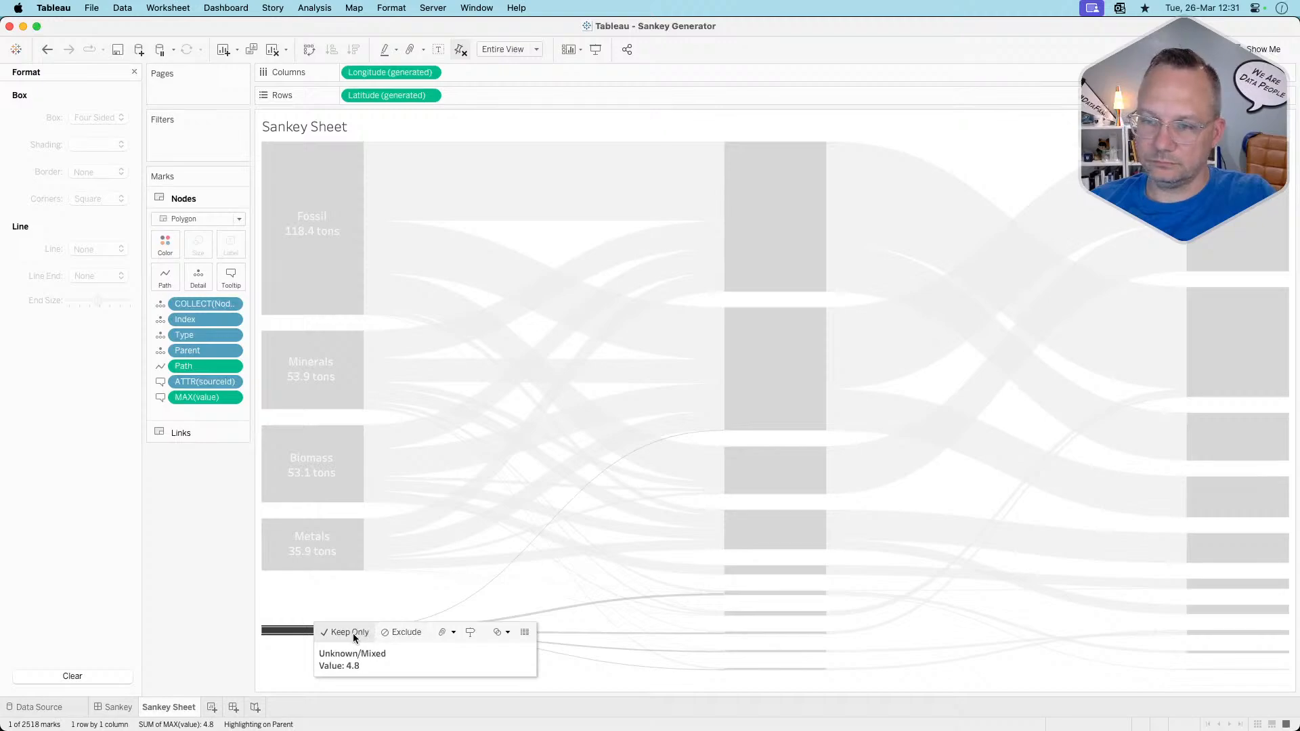
pyautogui.rightClick(296, 631)
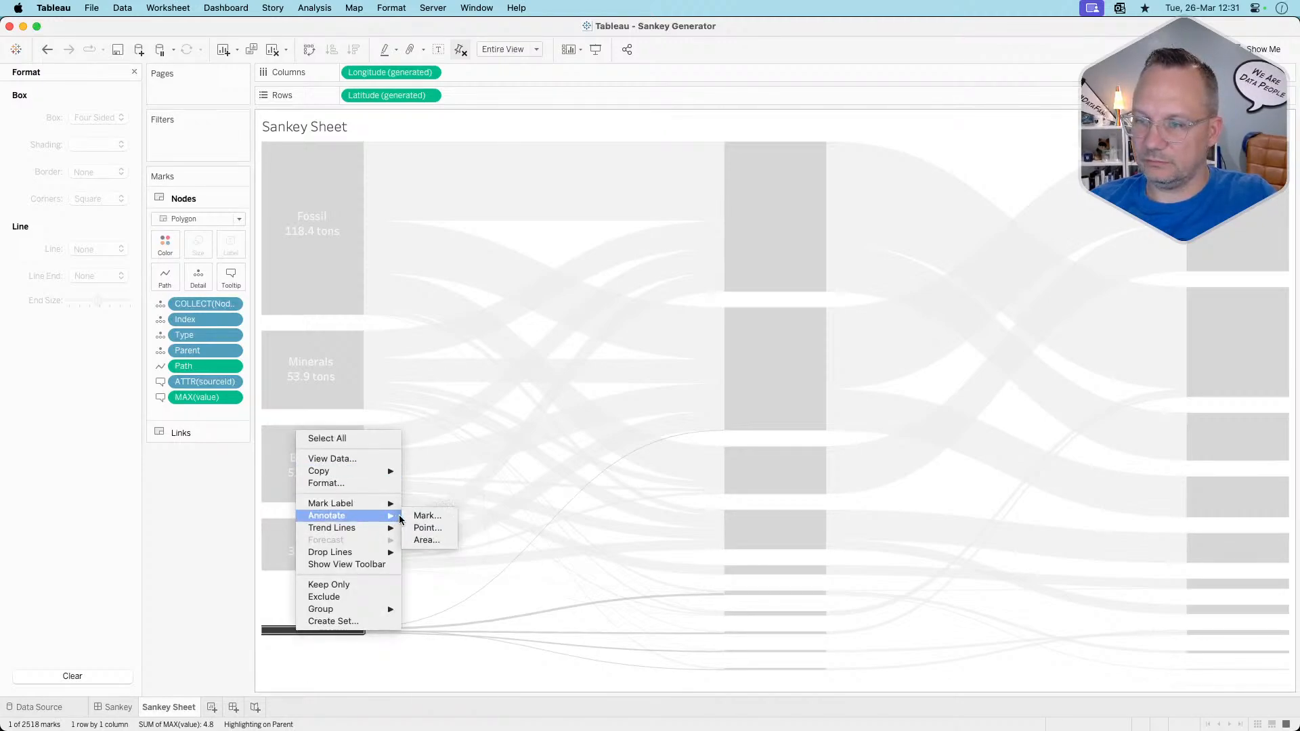
pyautogui.click(410, 516)
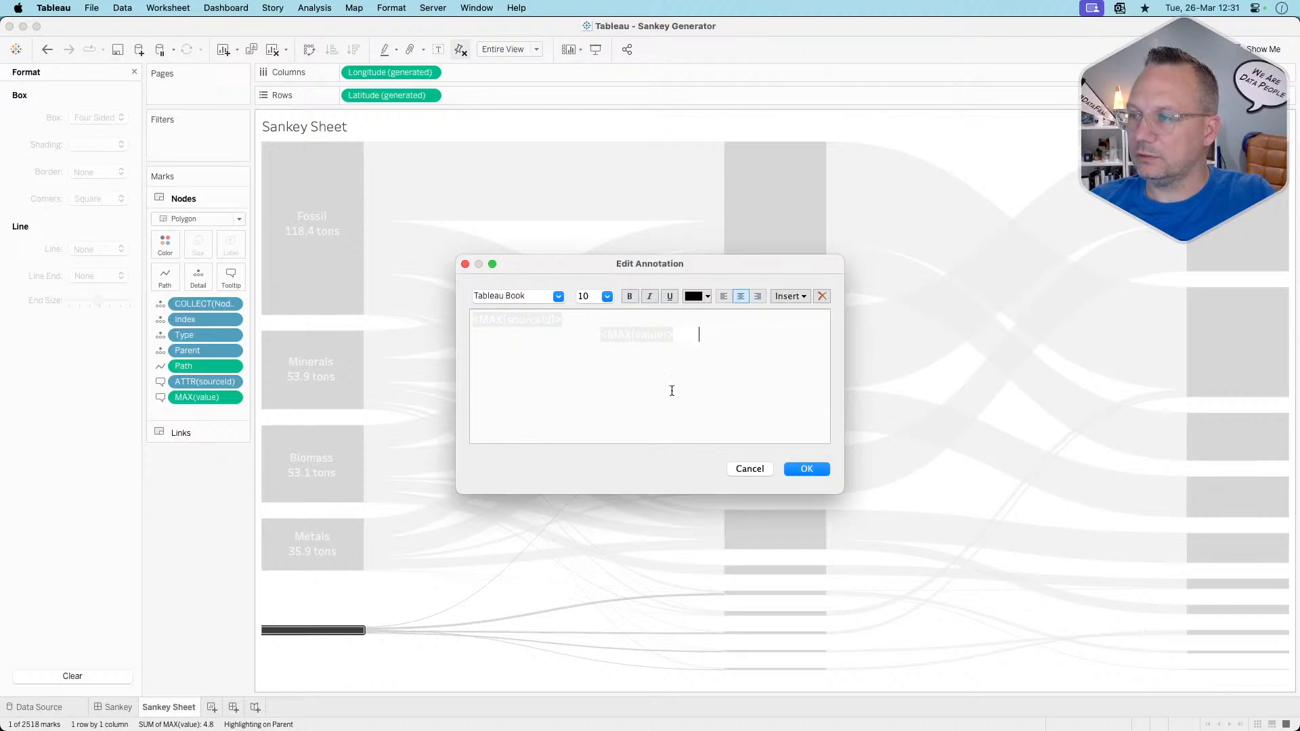
pyautogui.press('super+a')
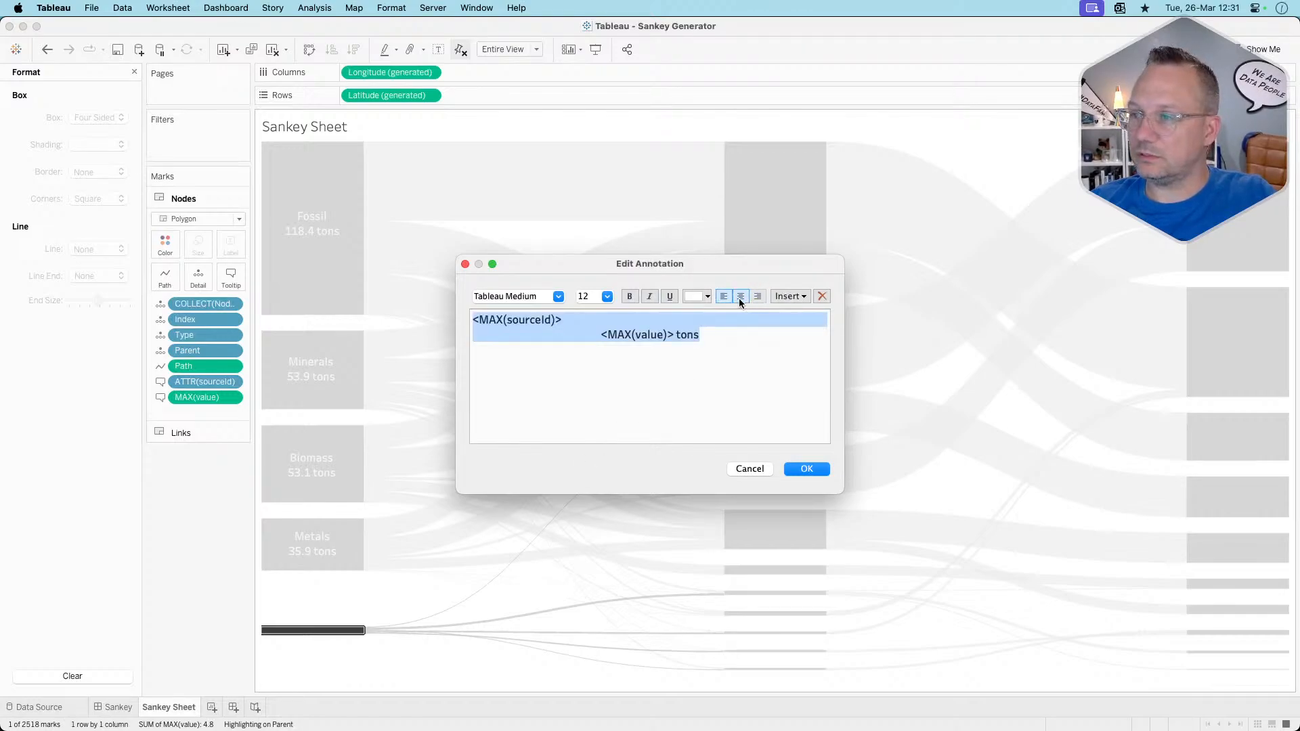
pyautogui.click(738, 298)
pyautogui.click(698, 297)
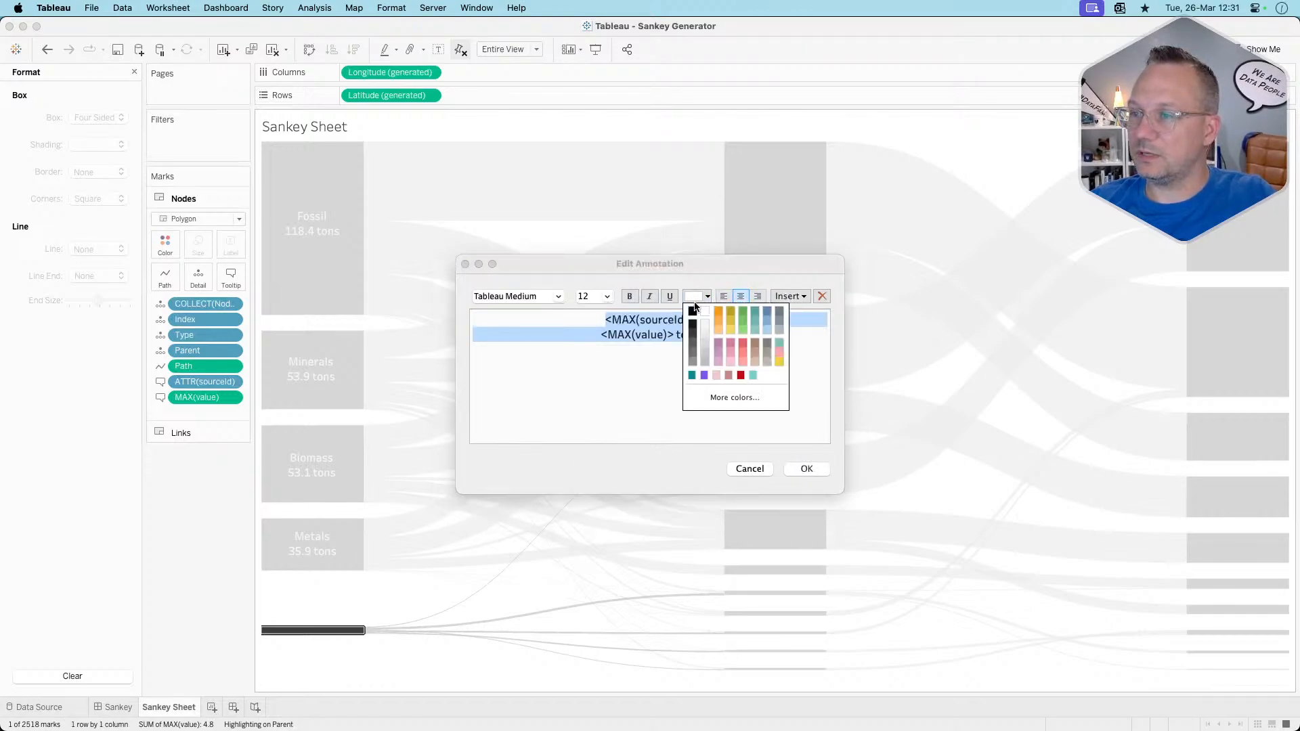
pyautogui.click(693, 336)
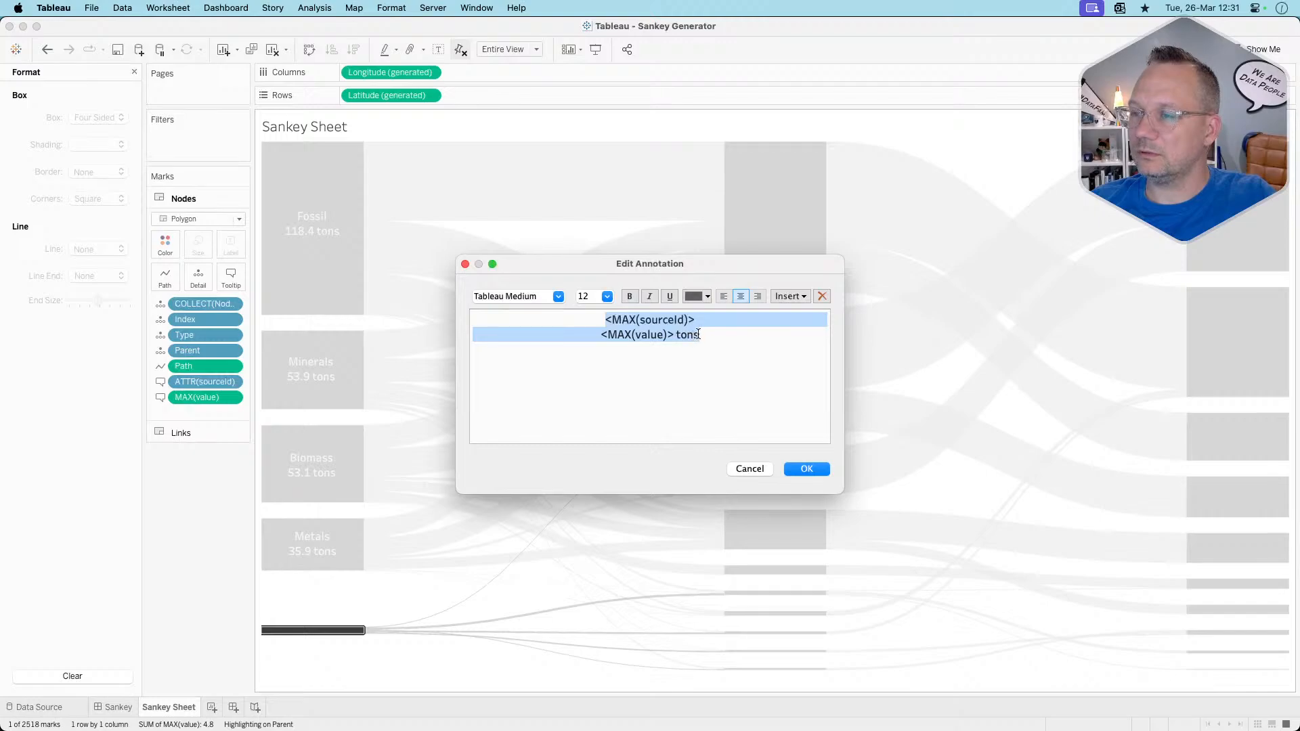
pyautogui.click(698, 296)
pyautogui.click(695, 337)
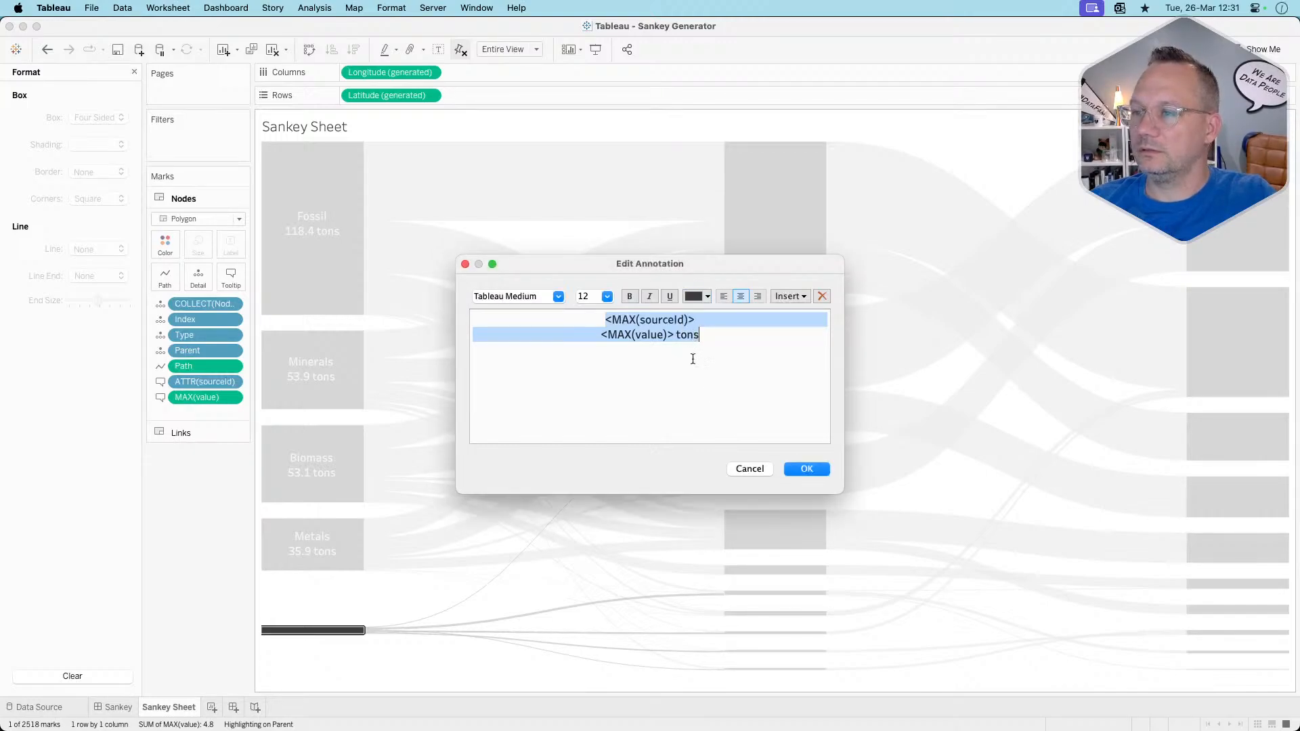
pyautogui.click(807, 469)
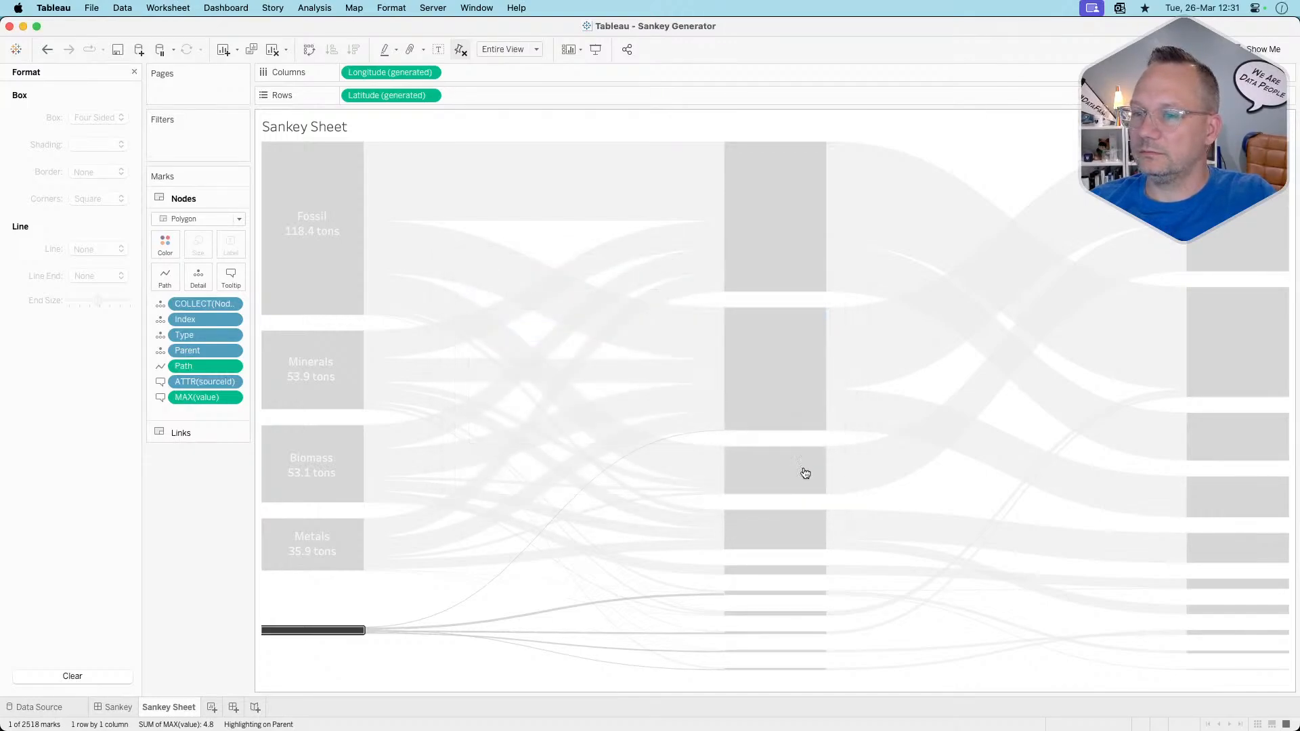
# Place the Unknown/Mixed annotation just below its node, center its text and narrow its box to the node's width
pyautogui.click(350, 624)
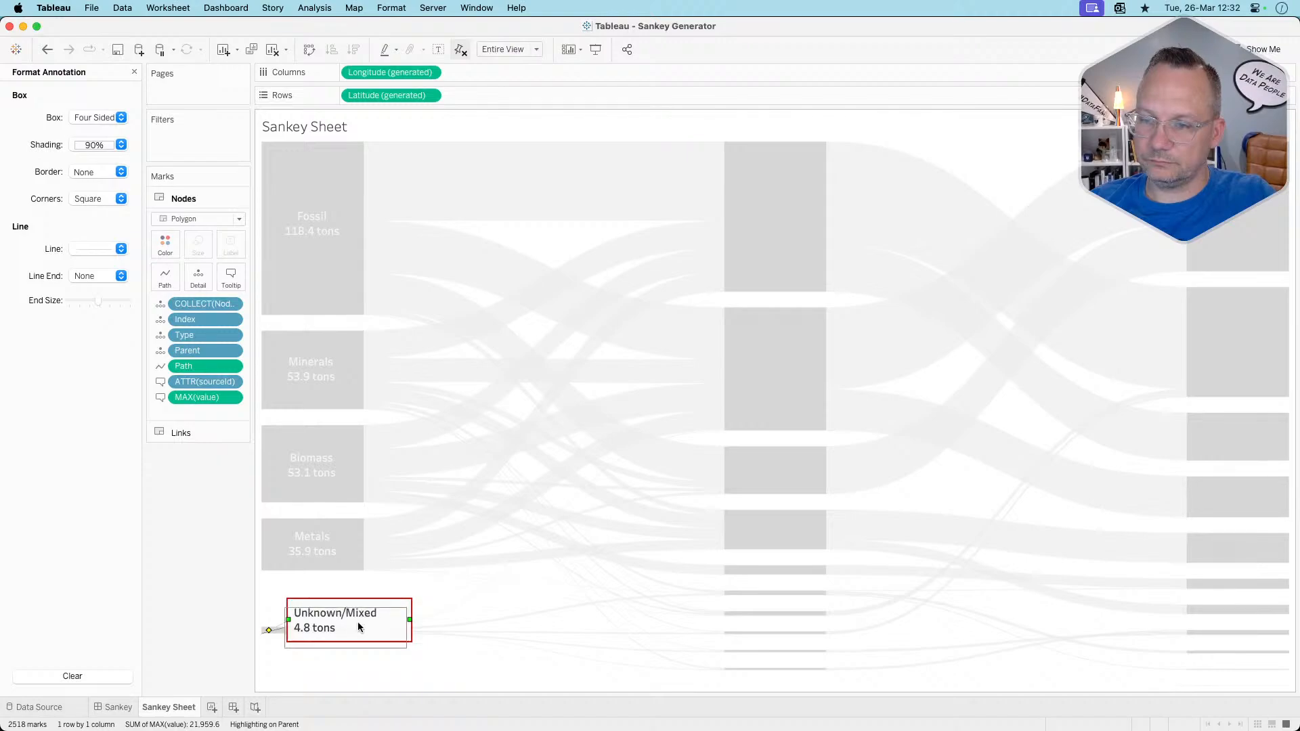
pyautogui.moveTo(358, 623); pyautogui.dragTo(331, 649)
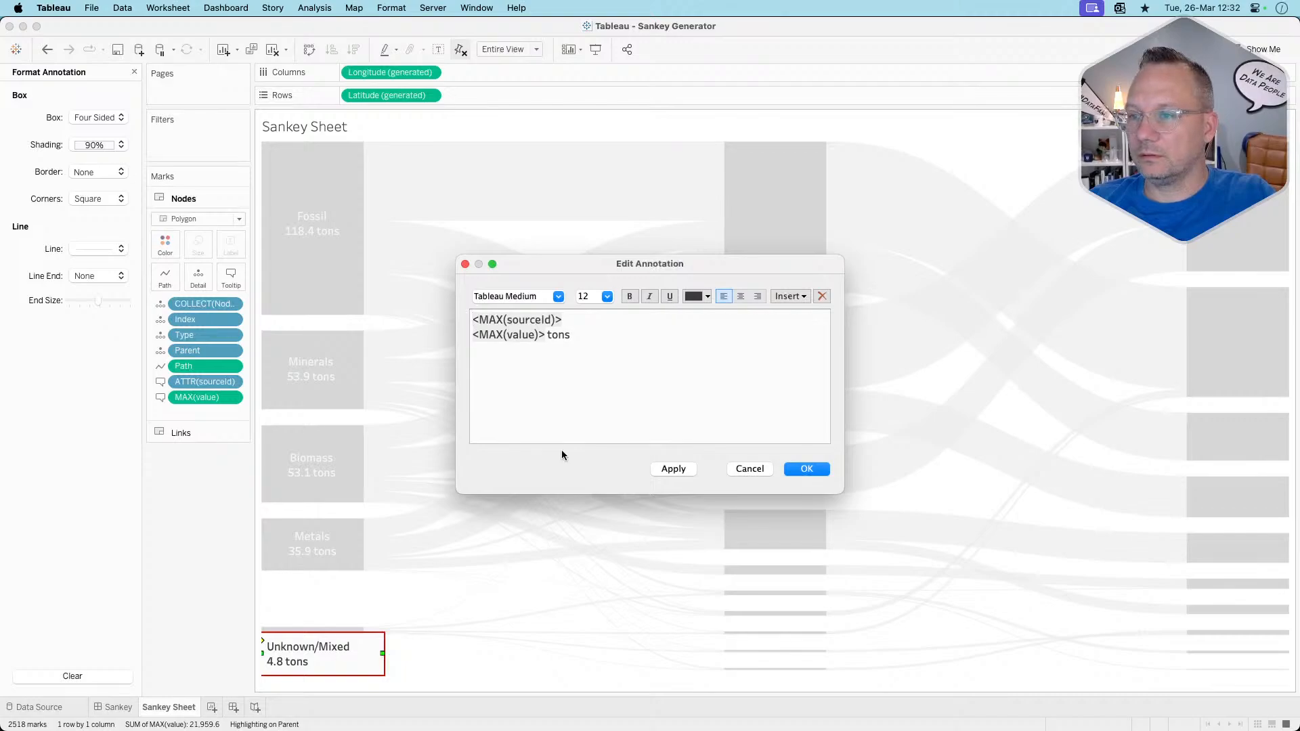
pyautogui.press('super+a')
pyautogui.click(741, 299)
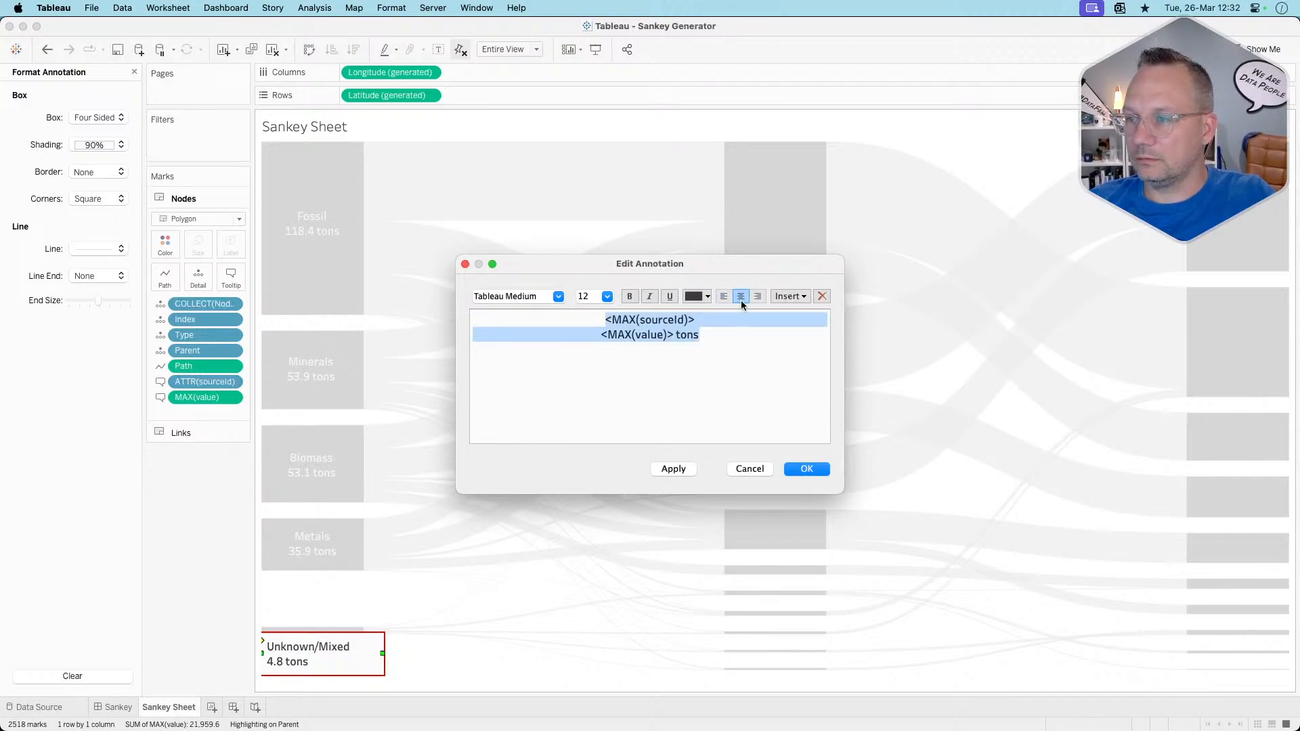
pyautogui.click(796, 469)
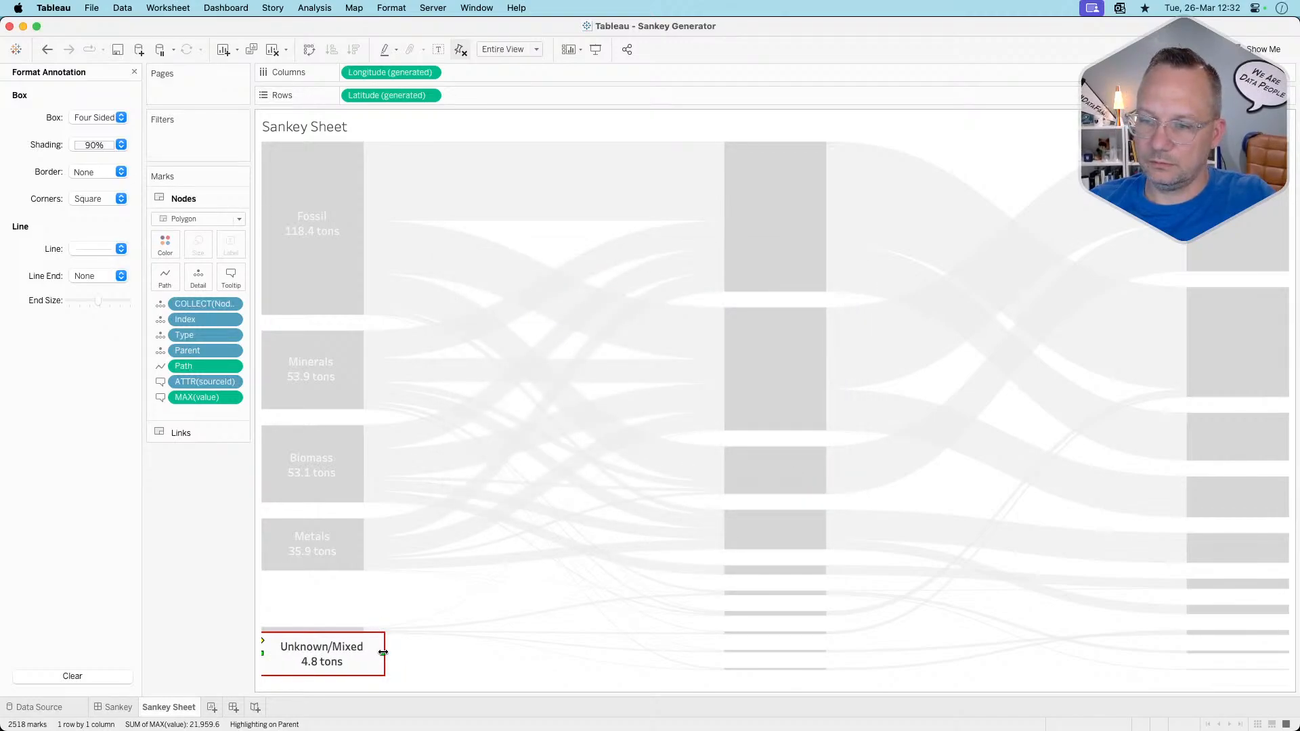
pyautogui.moveTo(383, 652); pyautogui.dragTo(365, 653)
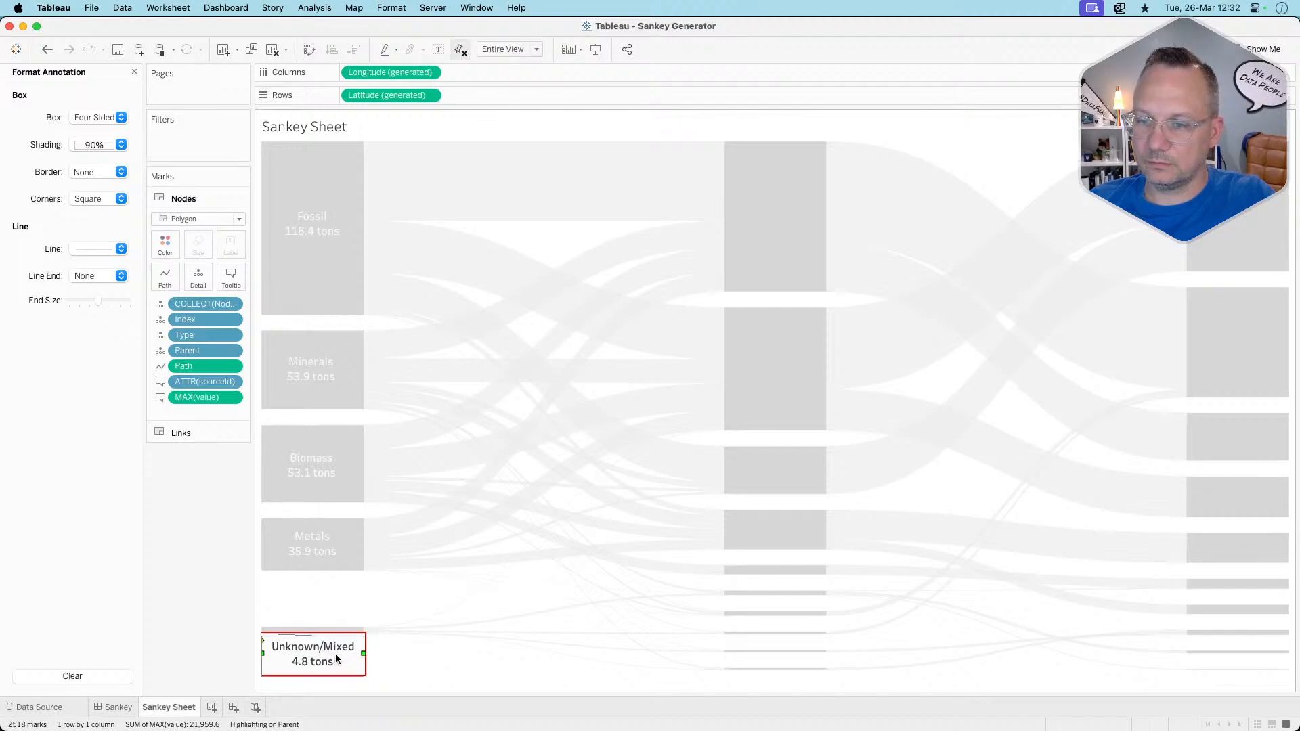
pyautogui.moveTo(336, 654); pyautogui.dragTo(335, 657)
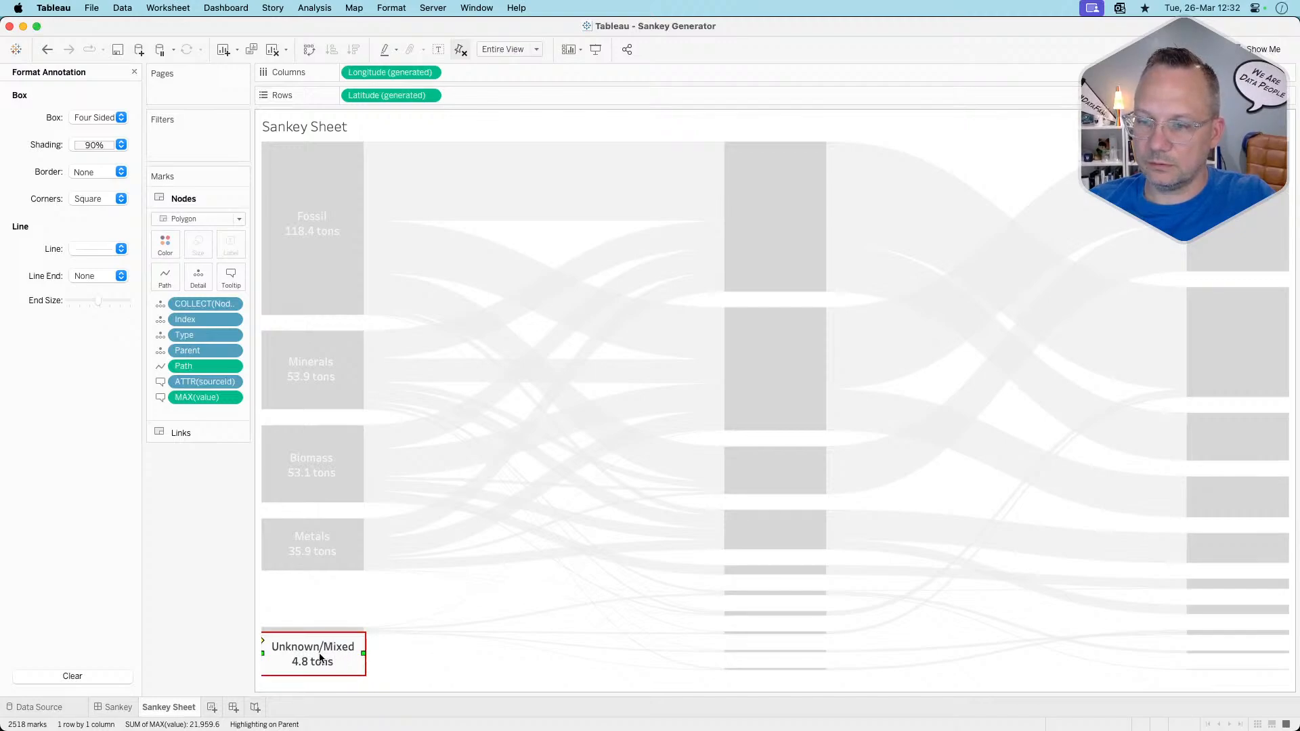
# Format the Unknown/Mixed annotation with shading set to None and line set to None
pyautogui.click(106, 143)
pyautogui.click(99, 163)
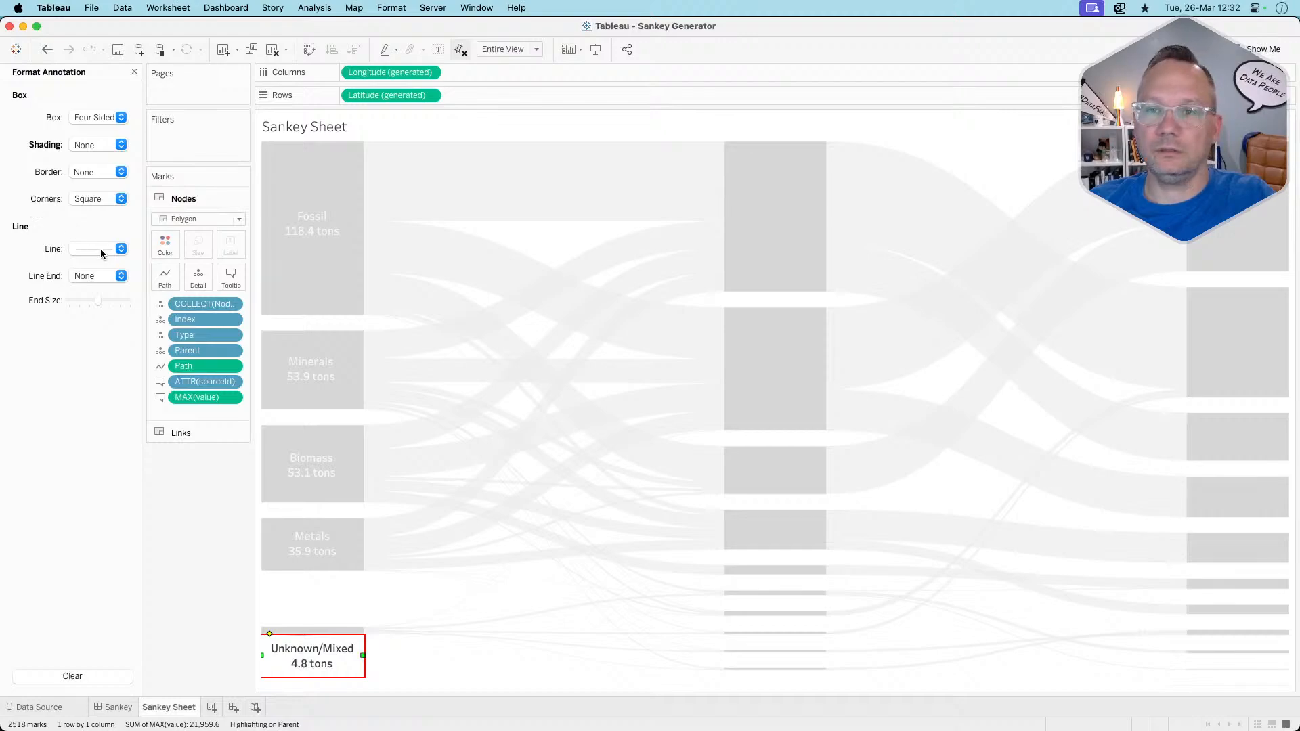
pyautogui.click(101, 249)
pyautogui.click(92, 271)
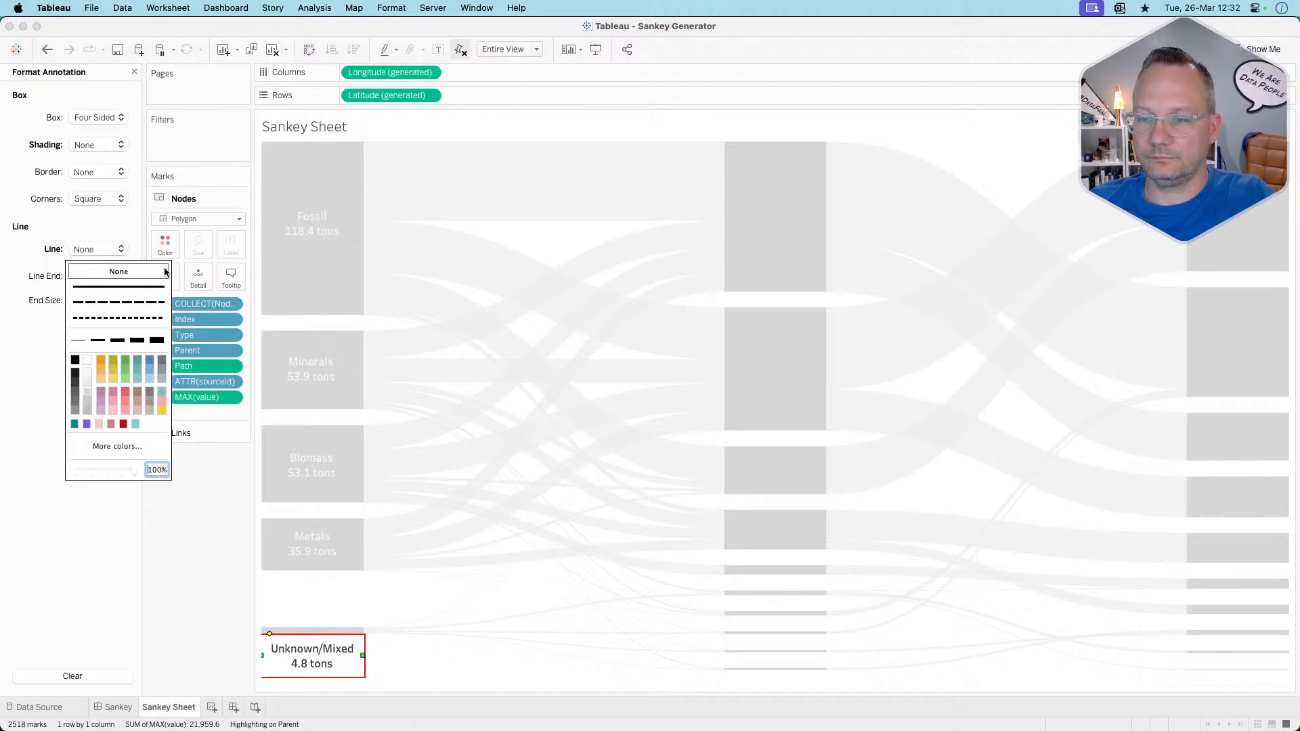
pyautogui.click(215, 527)
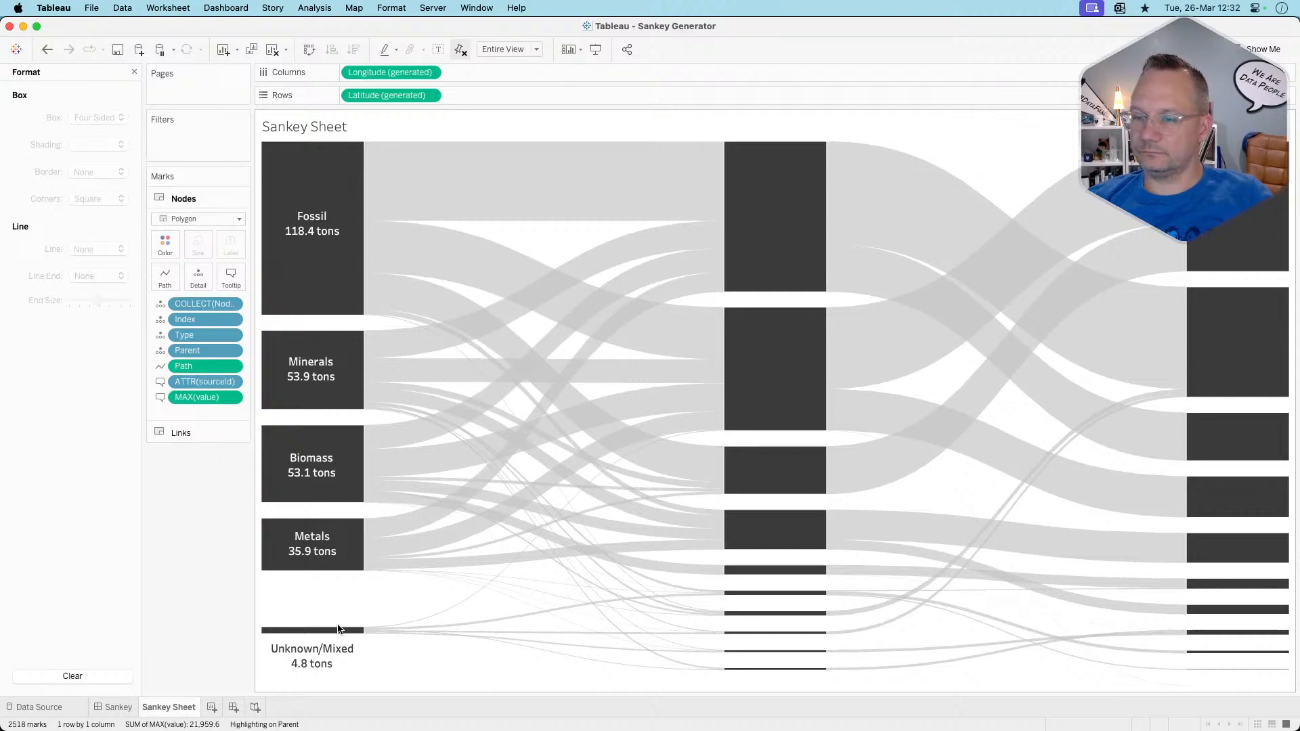
# Open the Sankey dashboard and narrow the Fossil annotation's box to the width of its node
pyautogui.click(136, 707)
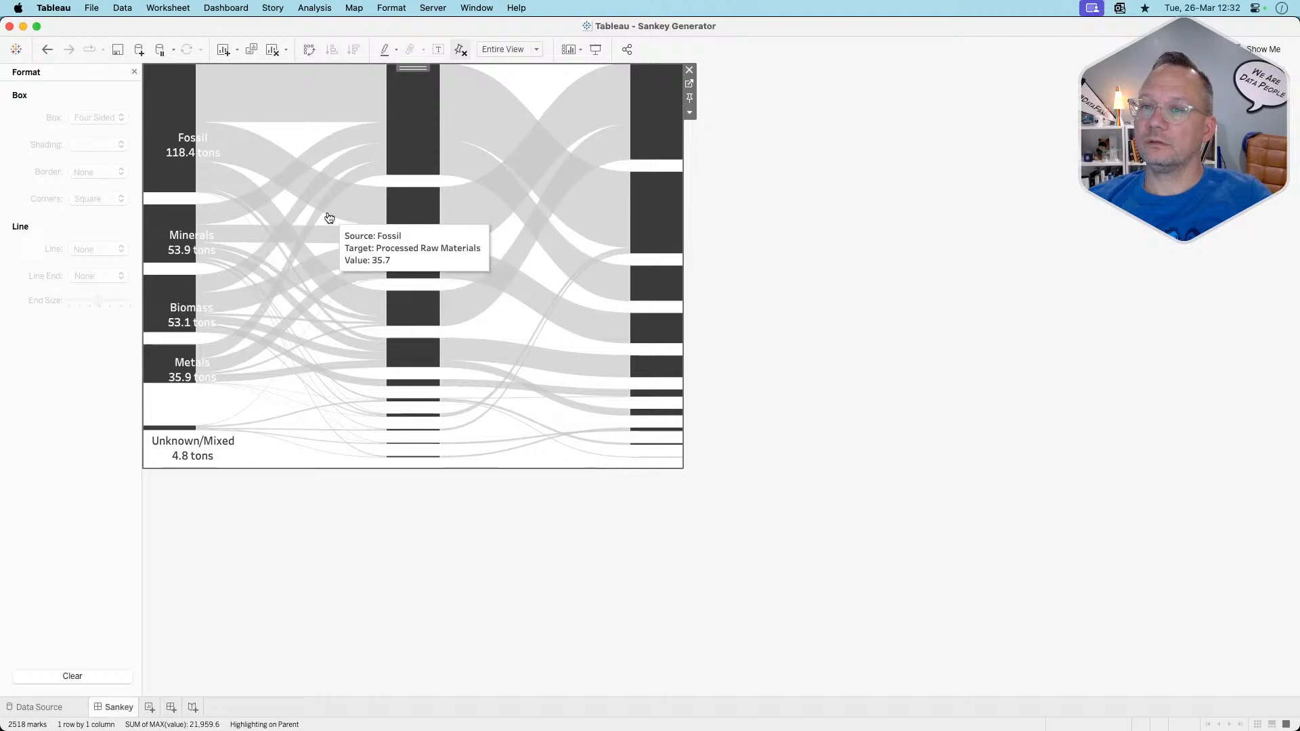
pyautogui.click(190, 149)
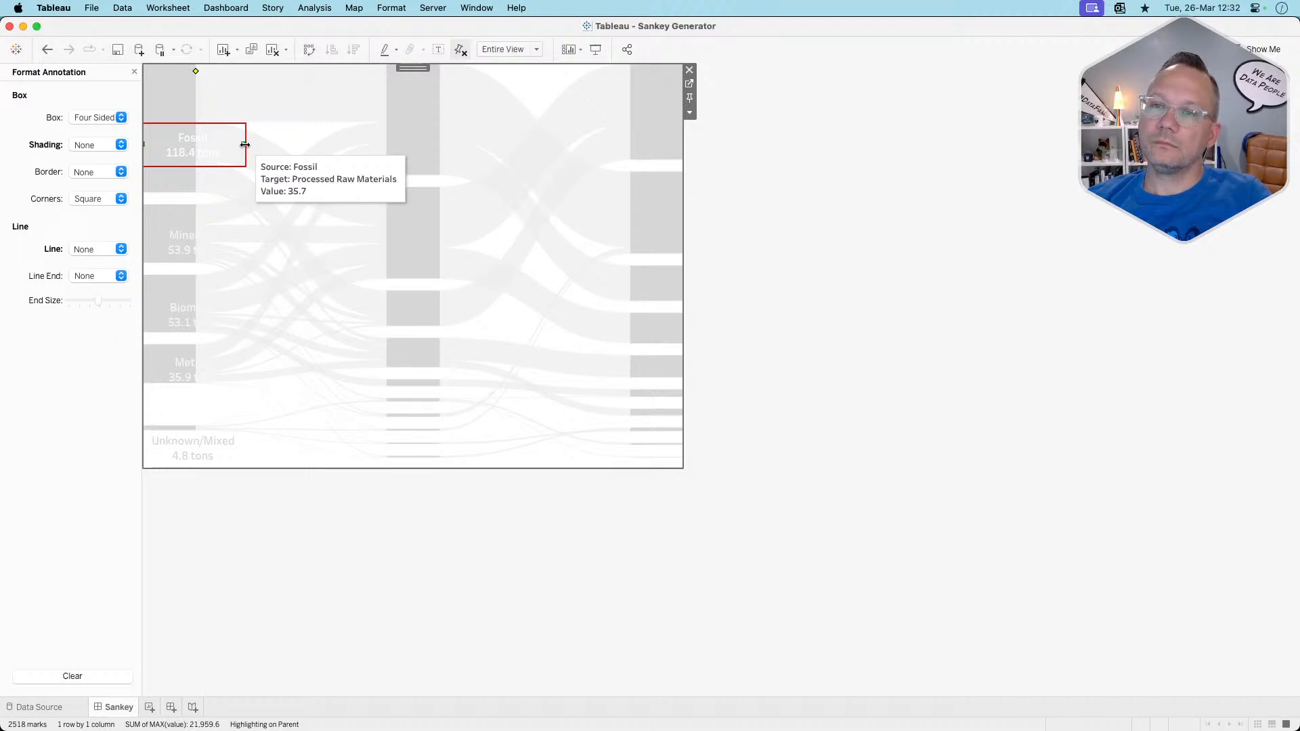
pyautogui.press('super+Tab')
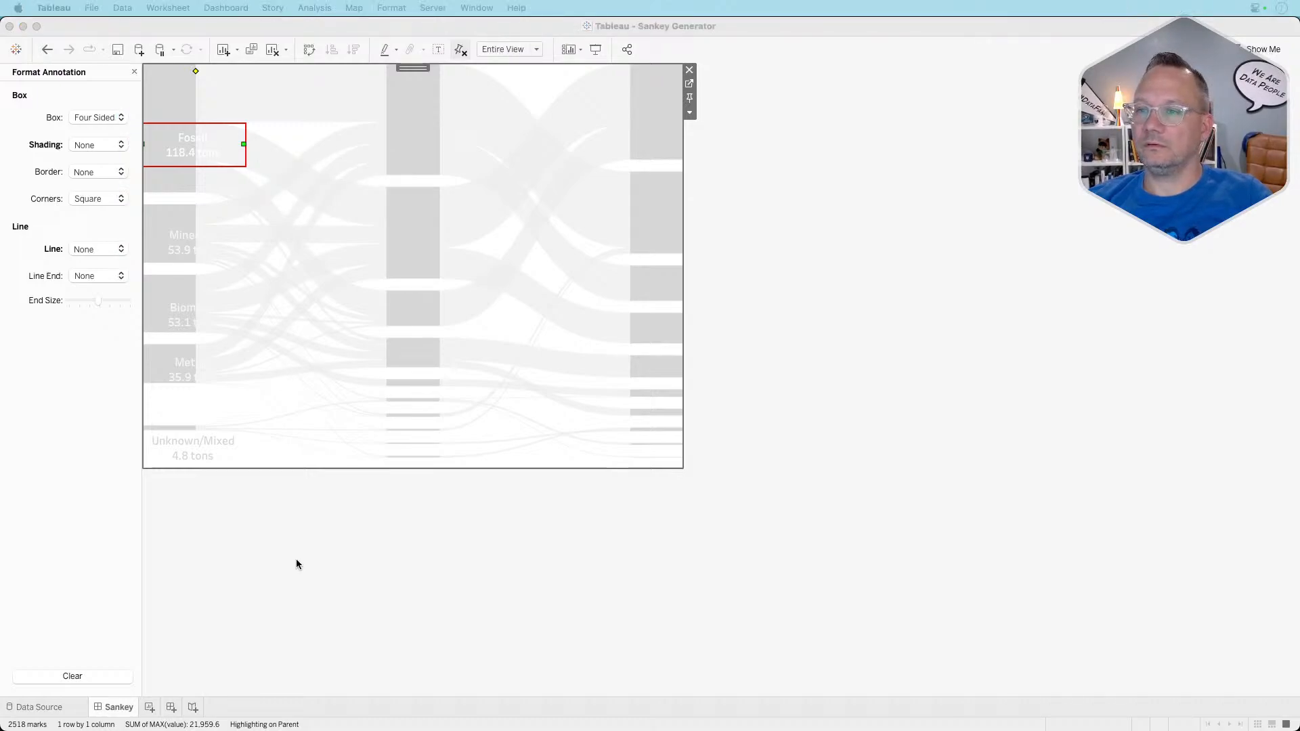
pyautogui.click(296, 560)
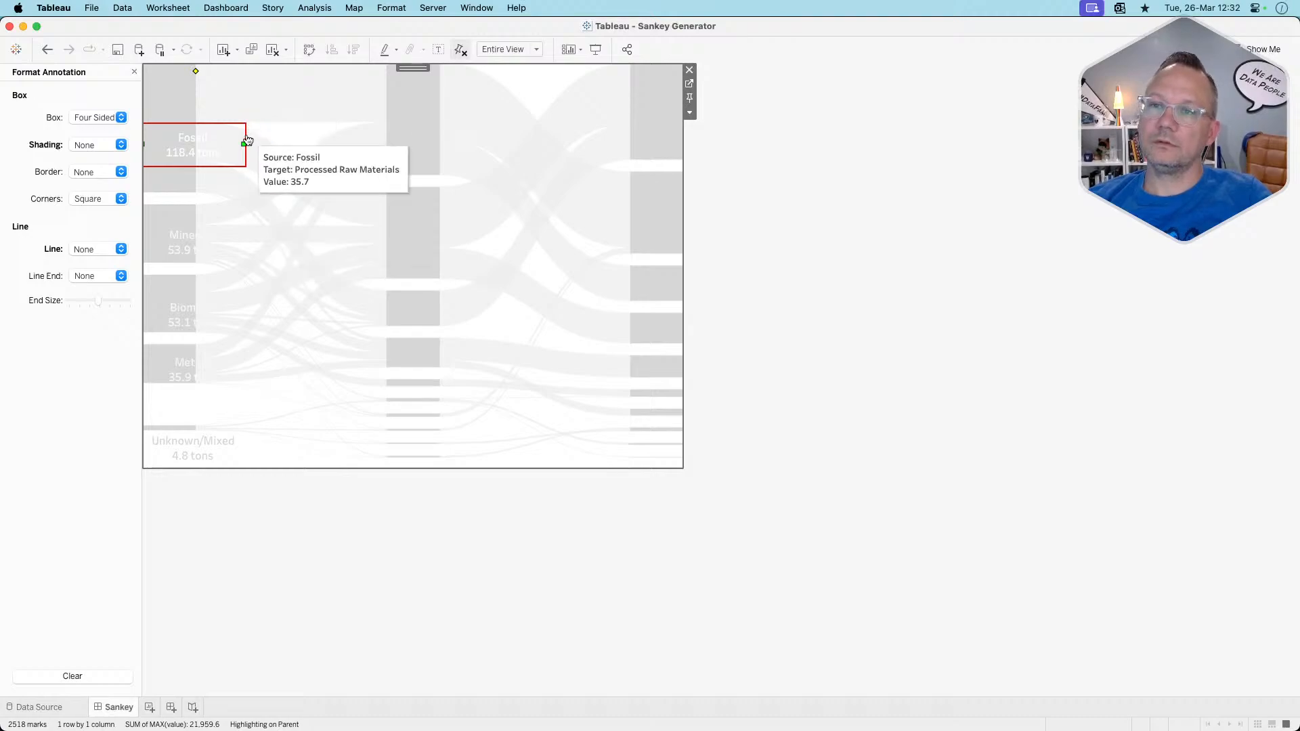
pyautogui.moveTo(245, 144); pyautogui.dragTo(195, 146)
# Set the font size of the Fossil annotation's text to 9
pyautogui.doubleClick(168, 145)
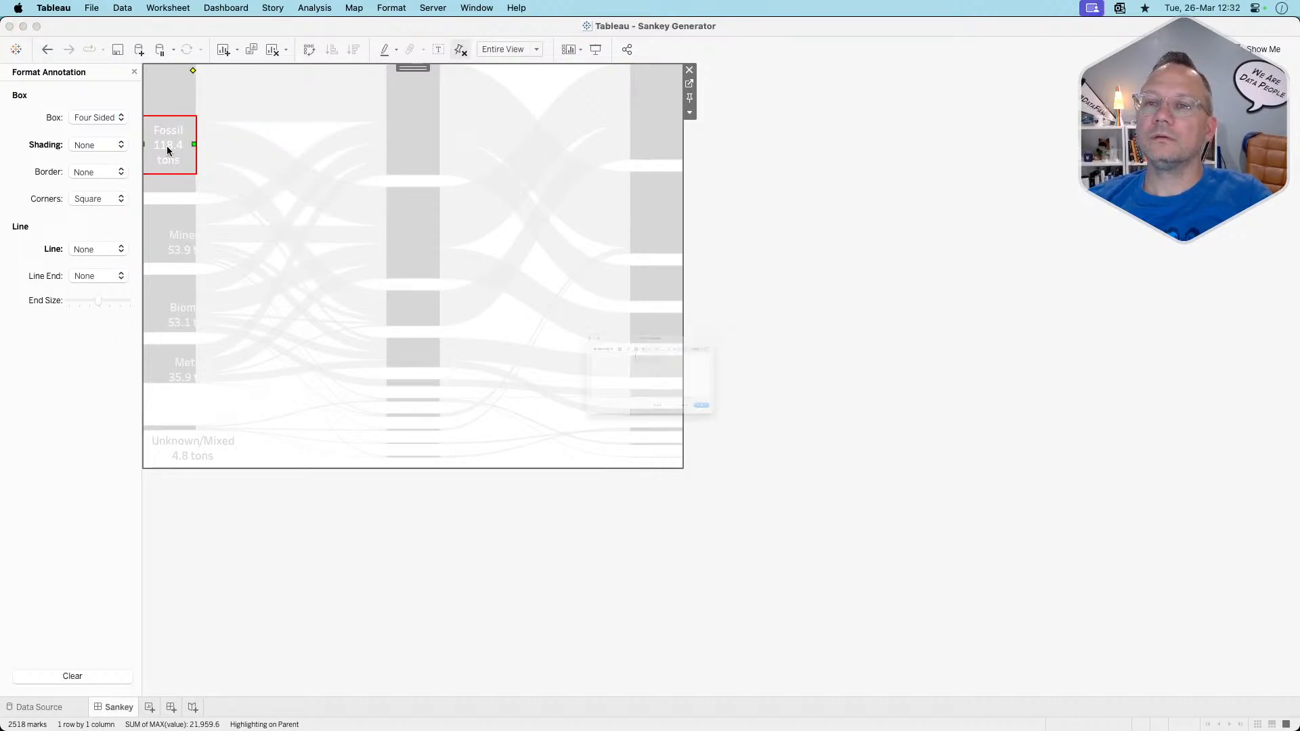
pyautogui.click(608, 297)
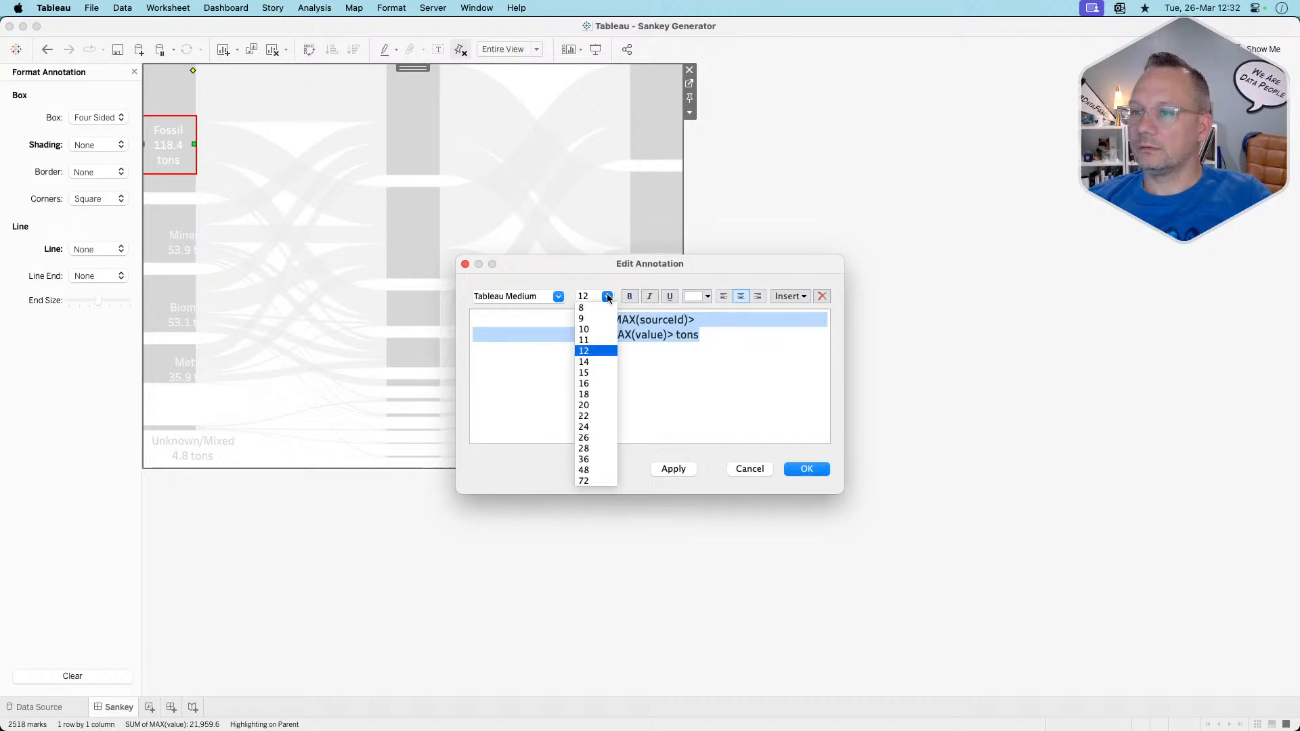
pyautogui.click(590, 319)
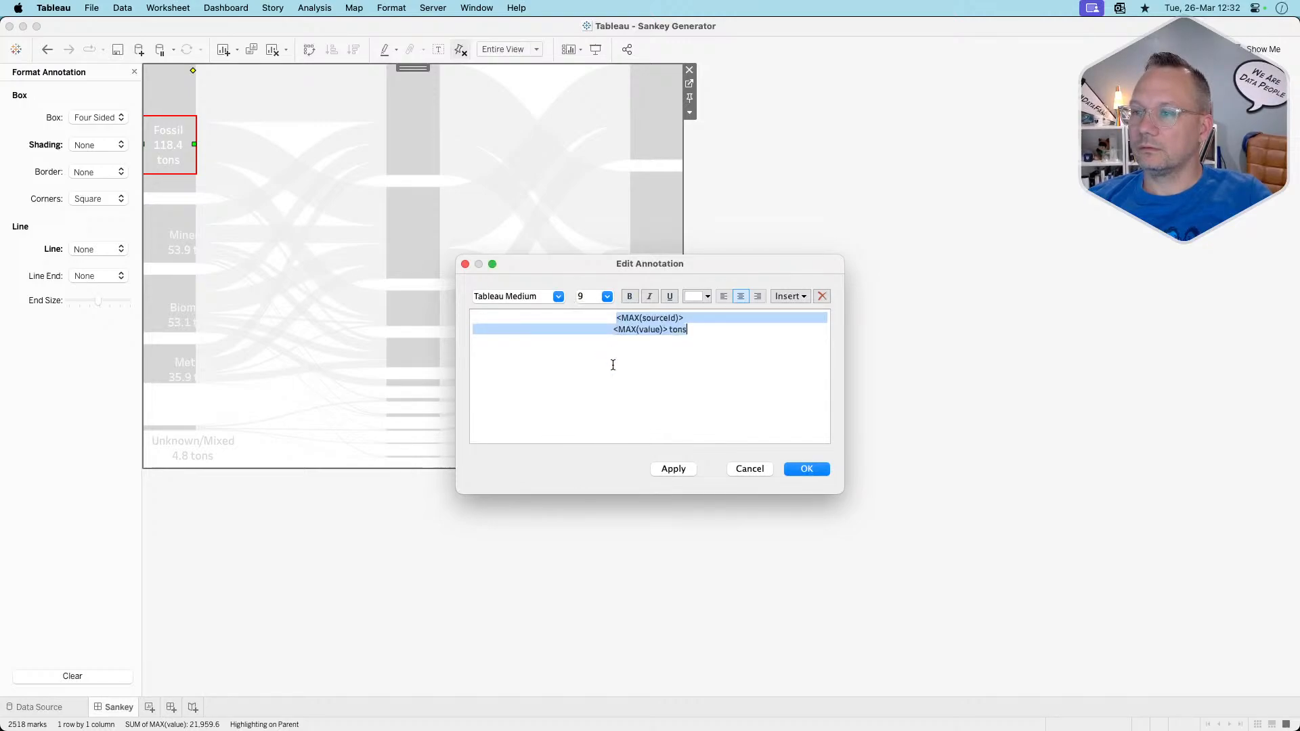
pyautogui.click(660, 469)
pyautogui.click(806, 469)
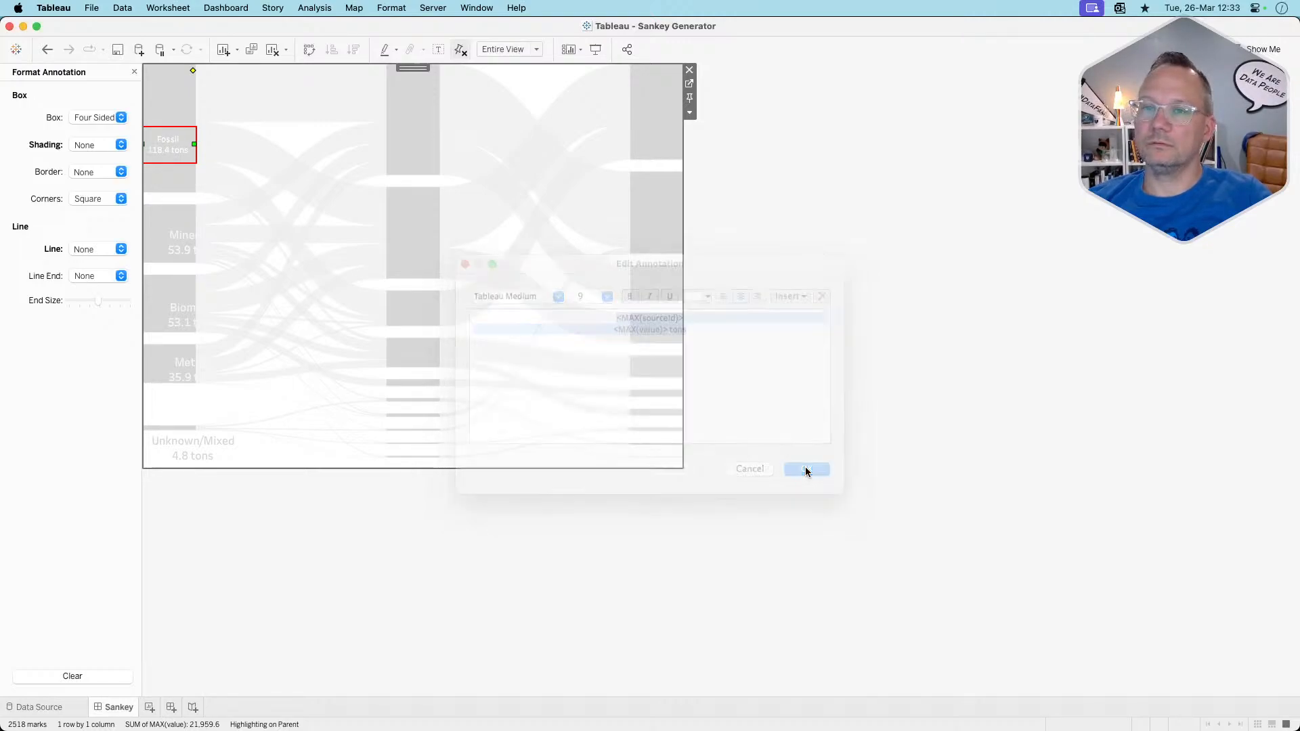
# Set the font size of the Minerals annotation's text to 9
pyautogui.doubleClick(186, 244)
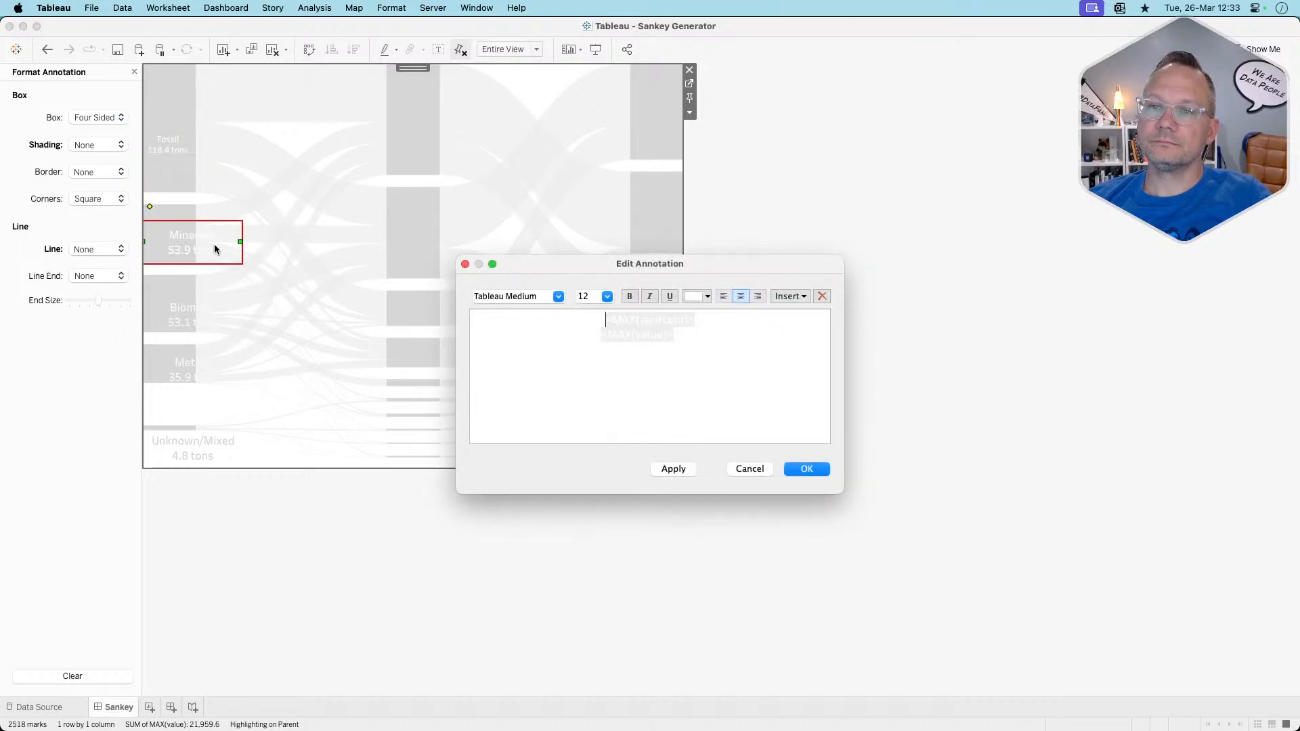
pyautogui.click(607, 295)
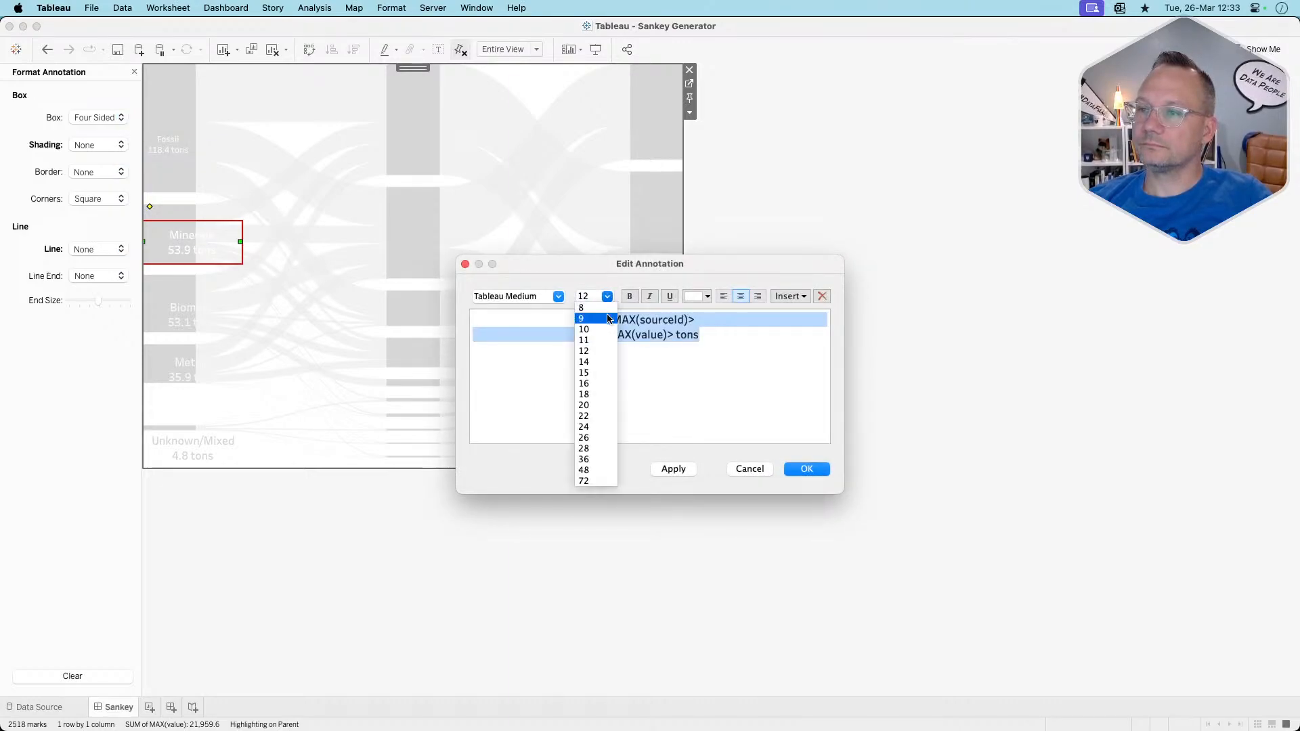
pyautogui.click(588, 322)
pyautogui.click(804, 470)
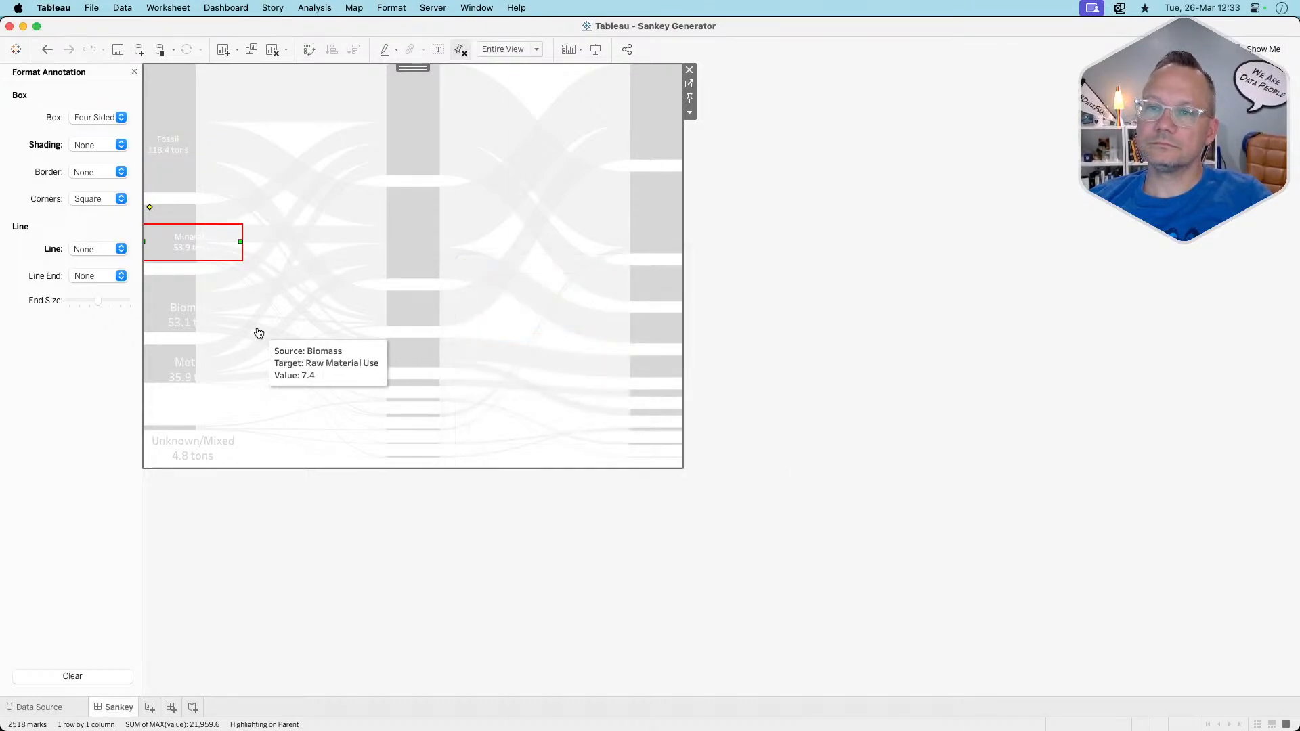
# Narrow the Minerals annotation to its node's width and shift the Minerals and Fossil annotations slightly up within their nodes
pyautogui.moveTo(239, 242); pyautogui.dragTo(194, 243)
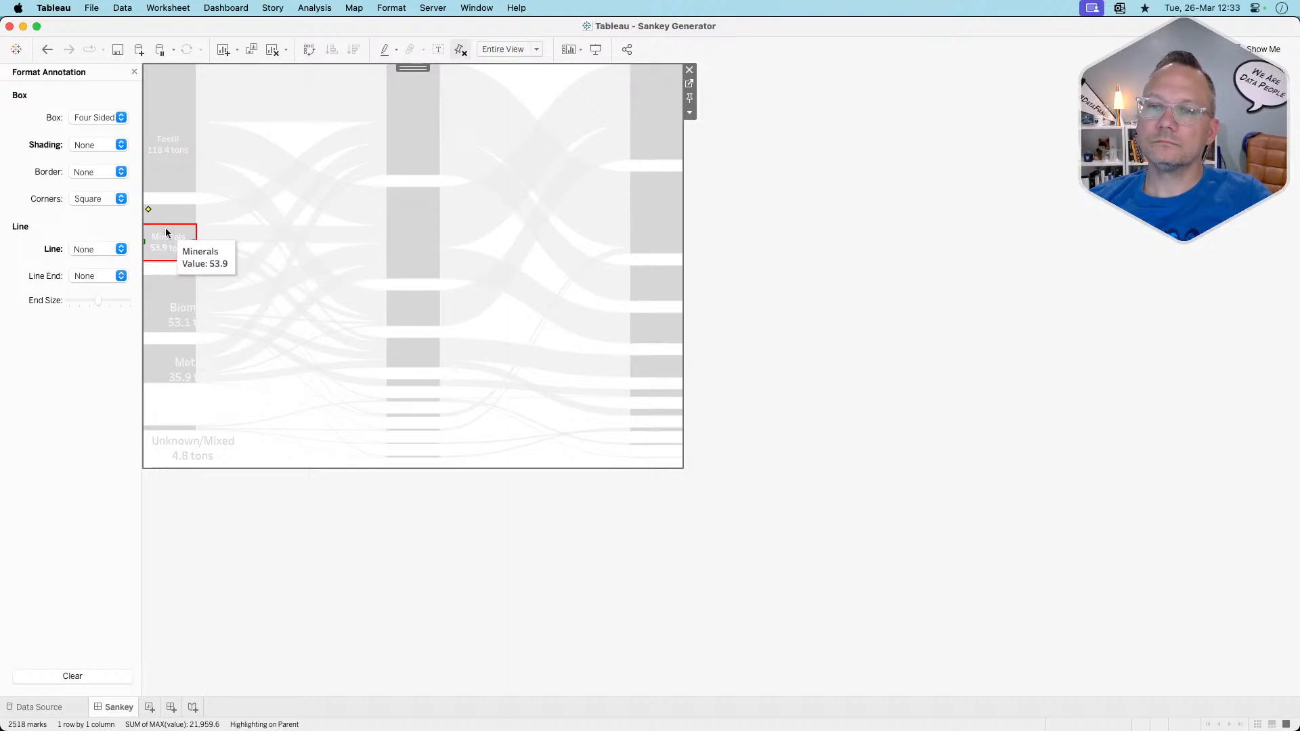
pyautogui.click(166, 228)
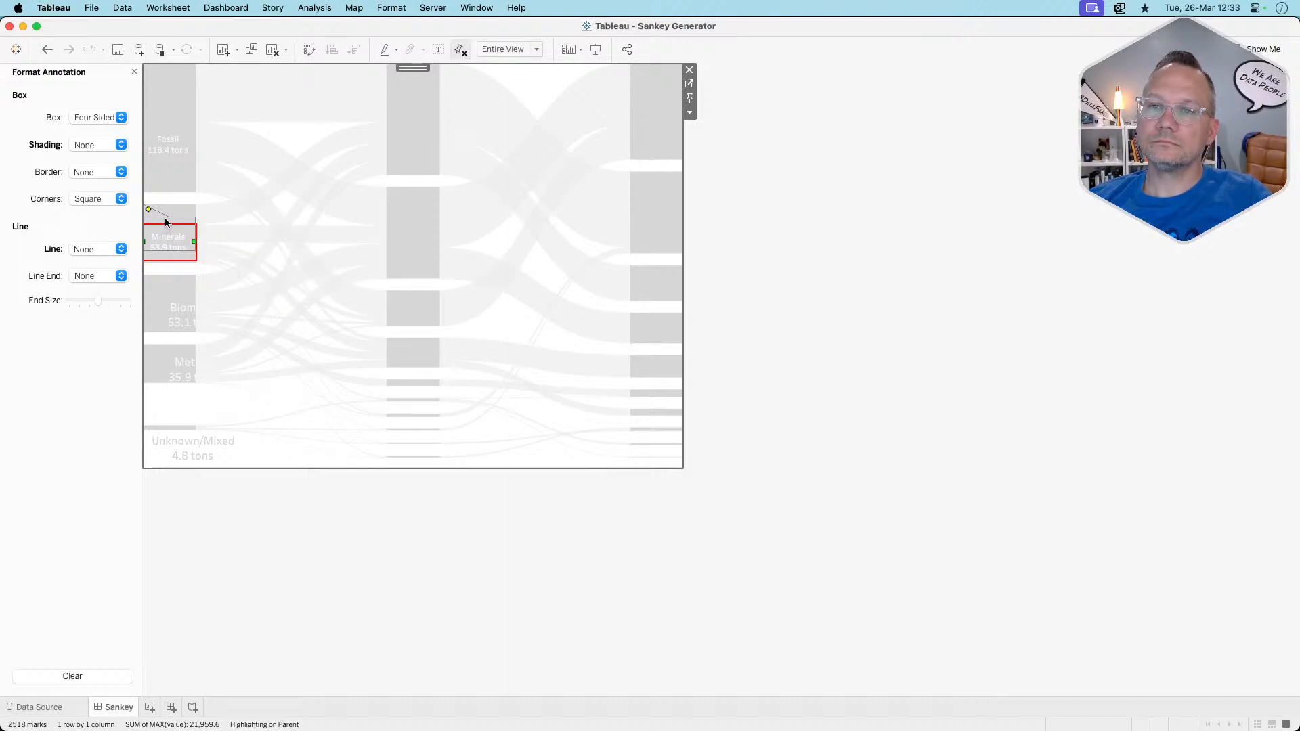
pyautogui.moveTo(166, 222); pyautogui.dragTo(167, 140)
# Set the Biomass annotation's font size to 9 and fit its box over the node at the node's width
pyautogui.doubleClick(177, 312)
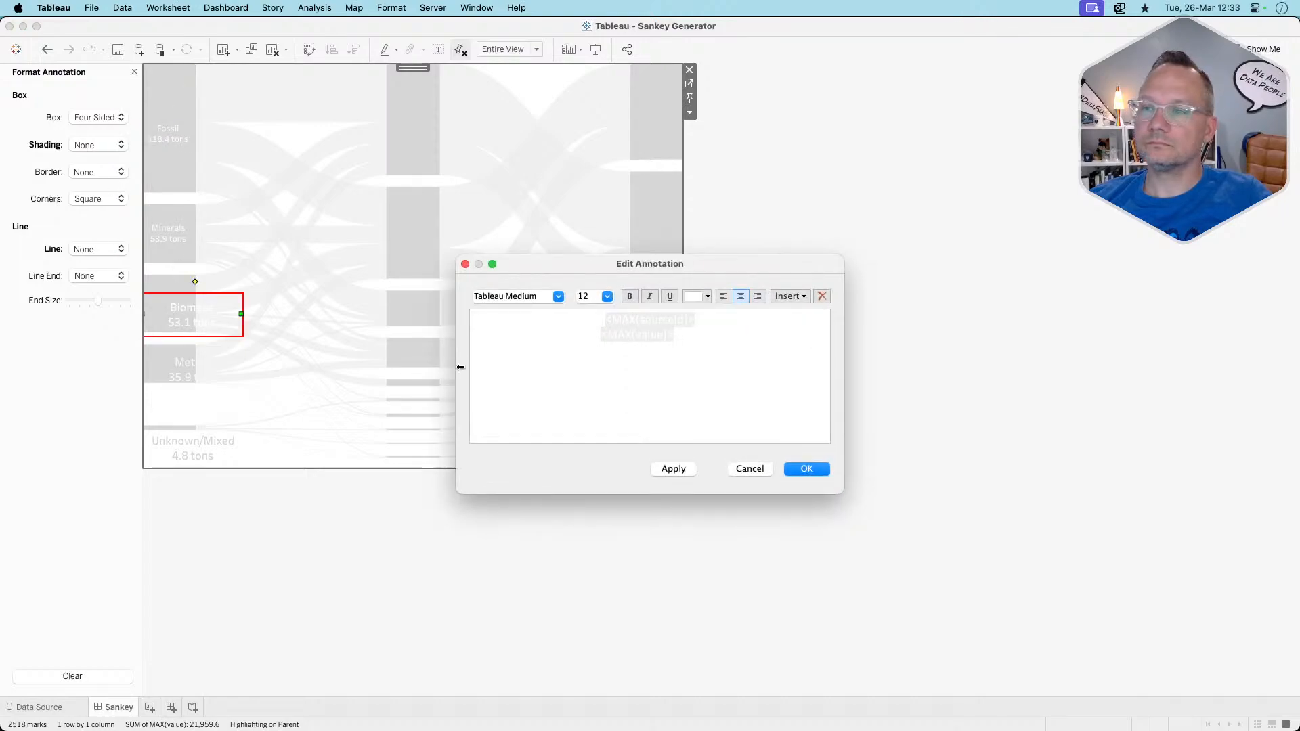
pyautogui.click(600, 296)
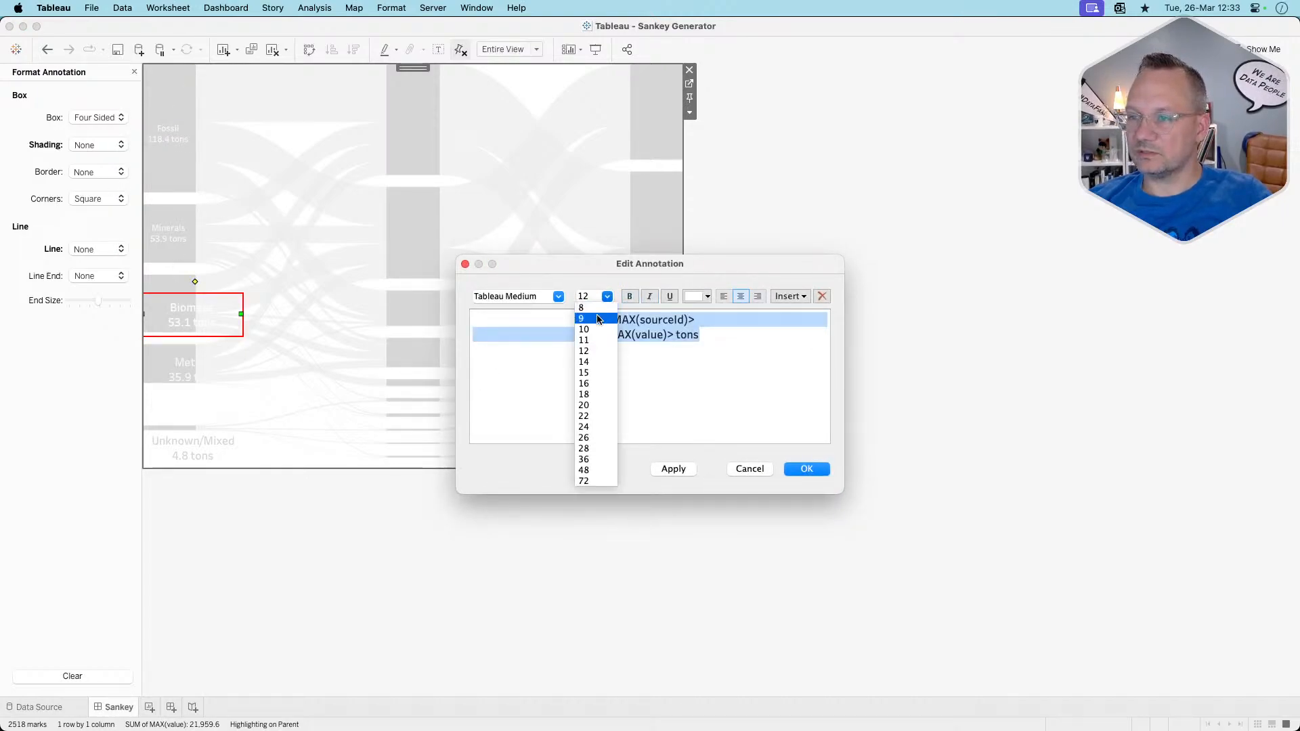
pyautogui.click(599, 318)
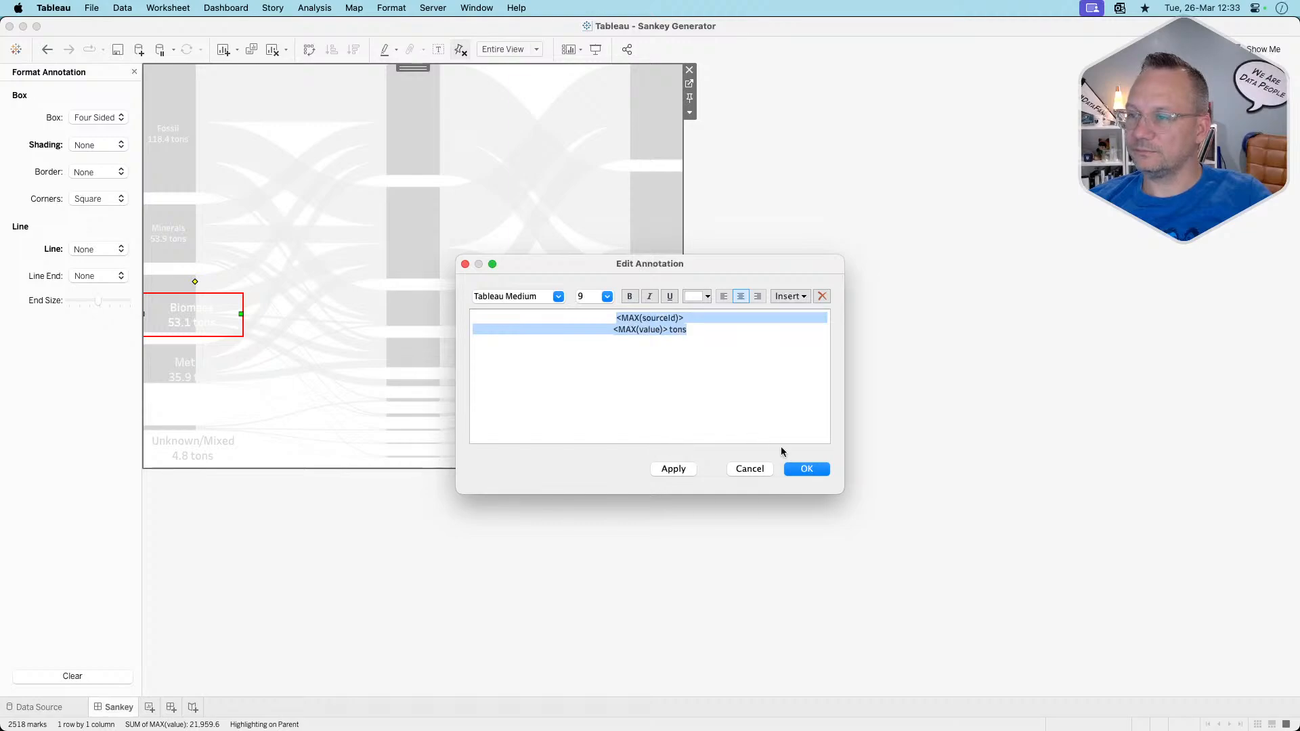
pyautogui.click(810, 469)
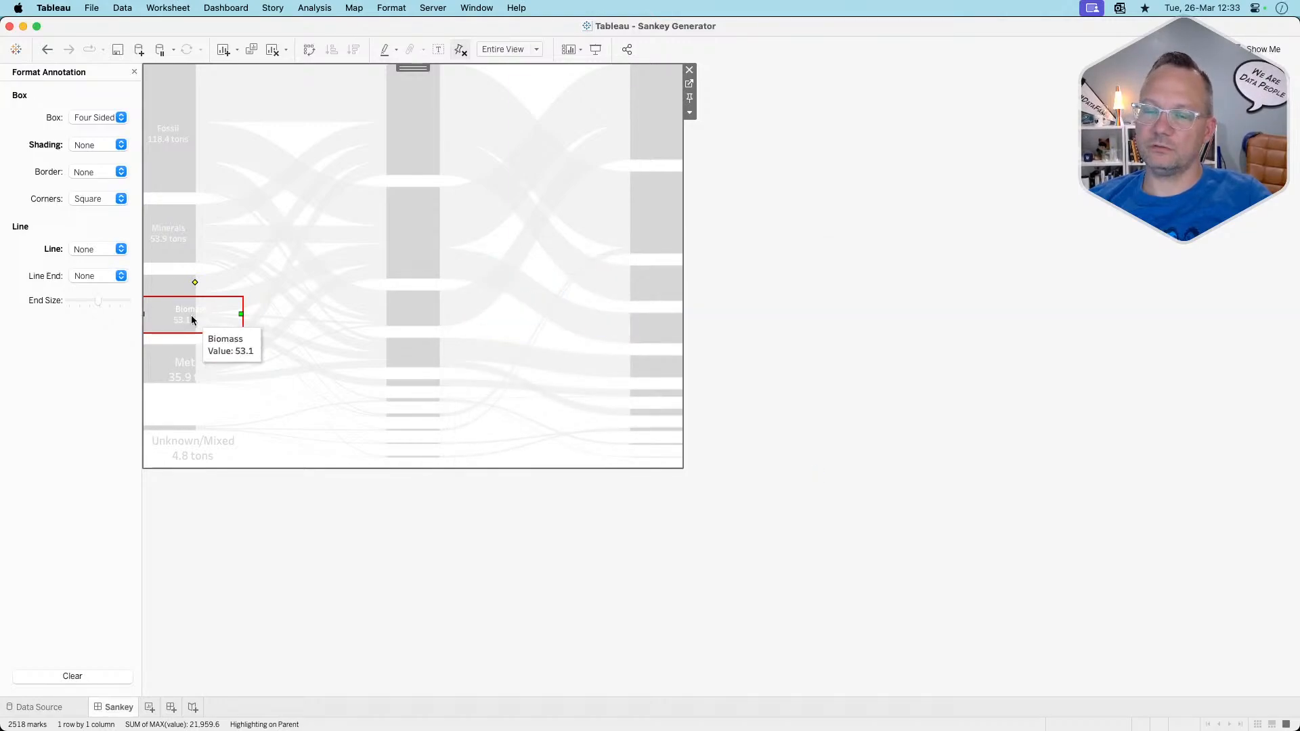
pyautogui.moveTo(192, 320); pyautogui.dragTo(191, 305)
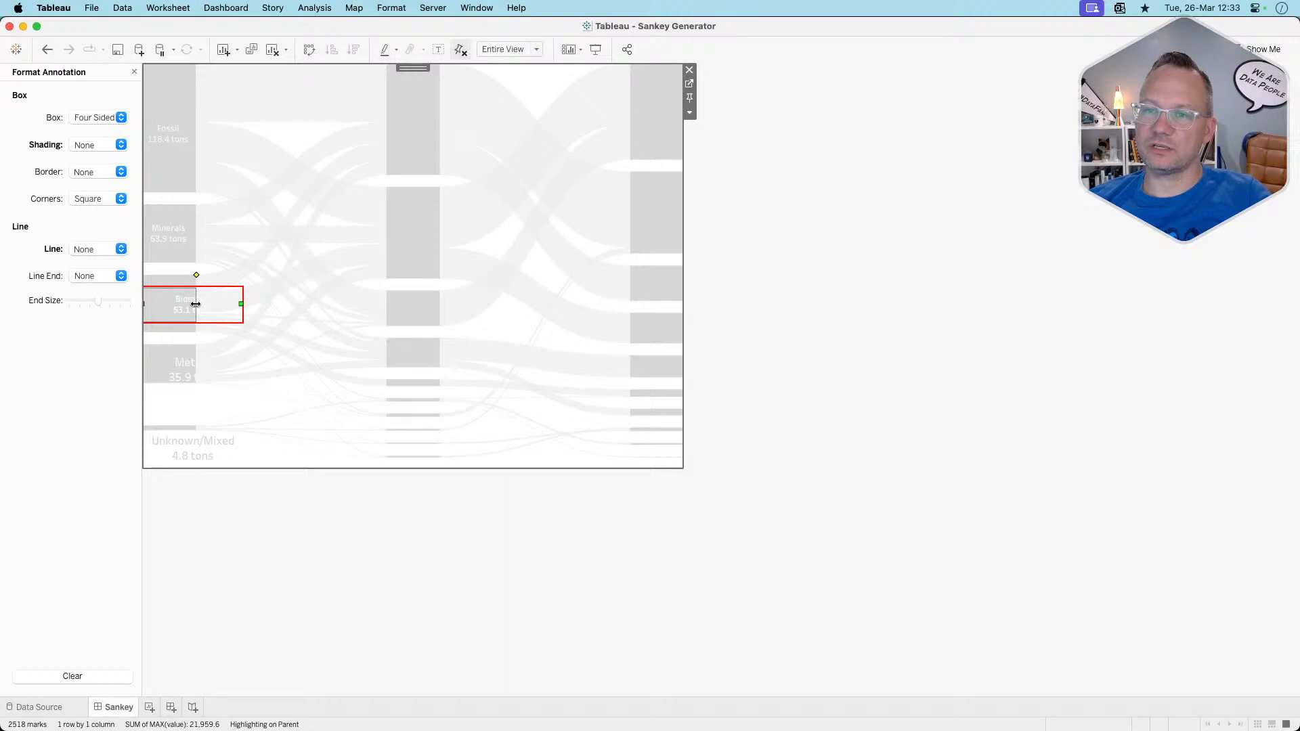
pyautogui.moveTo(196, 304); pyautogui.dragTo(195, 304)
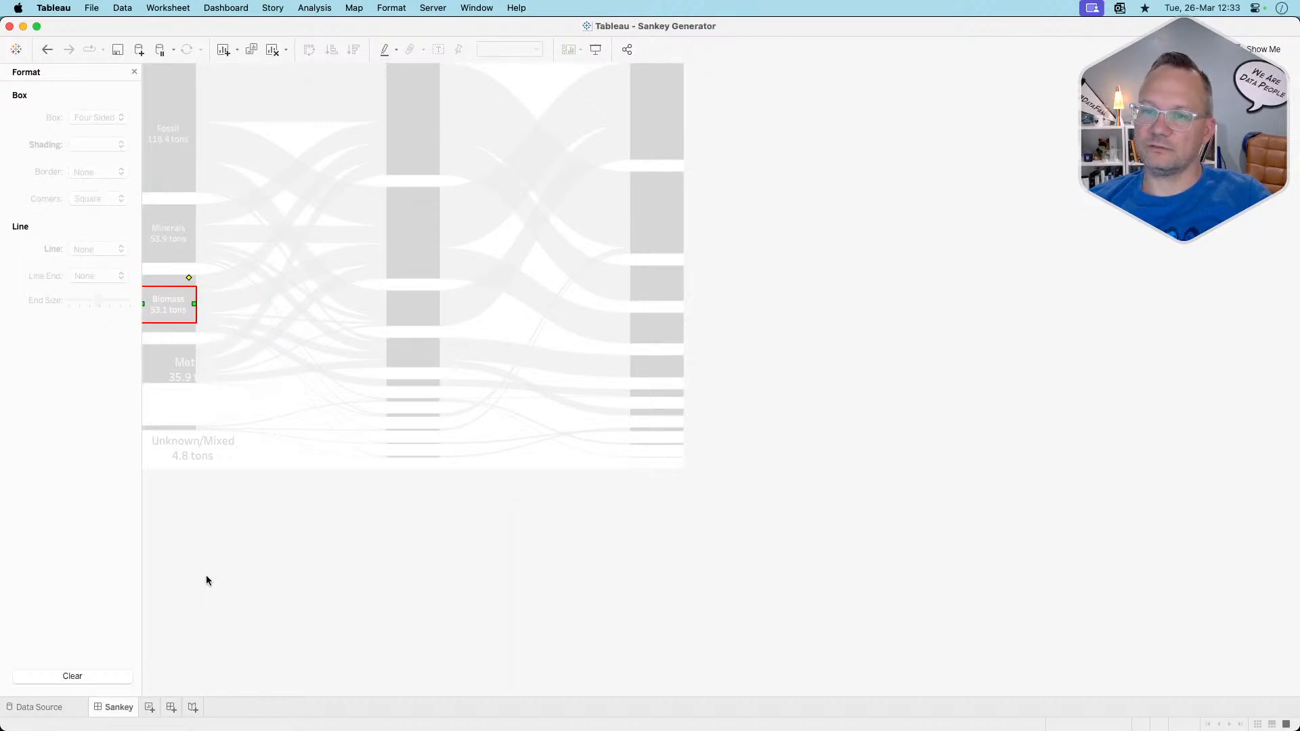
# Fit the Metals annotation over its node at the node's width and set its font size to 9
pyautogui.click(180, 369)
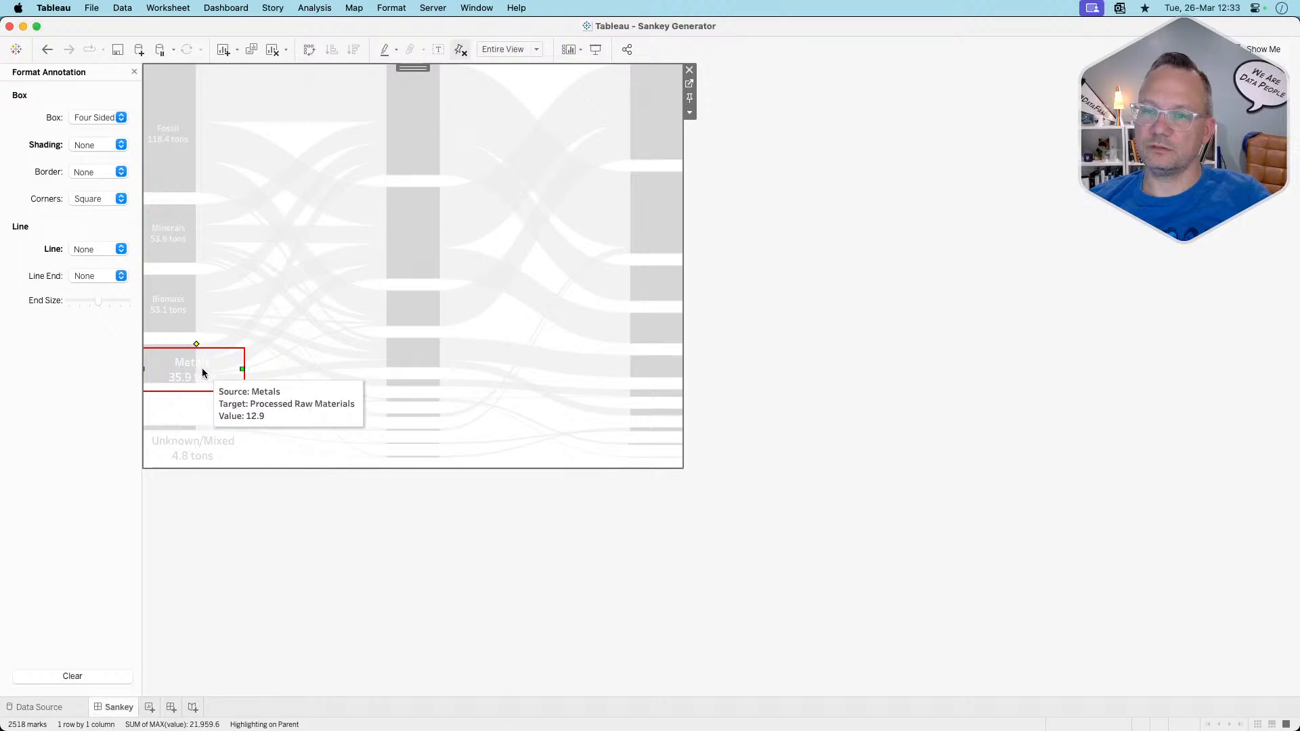
pyautogui.moveTo(242, 369); pyautogui.dragTo(195, 369)
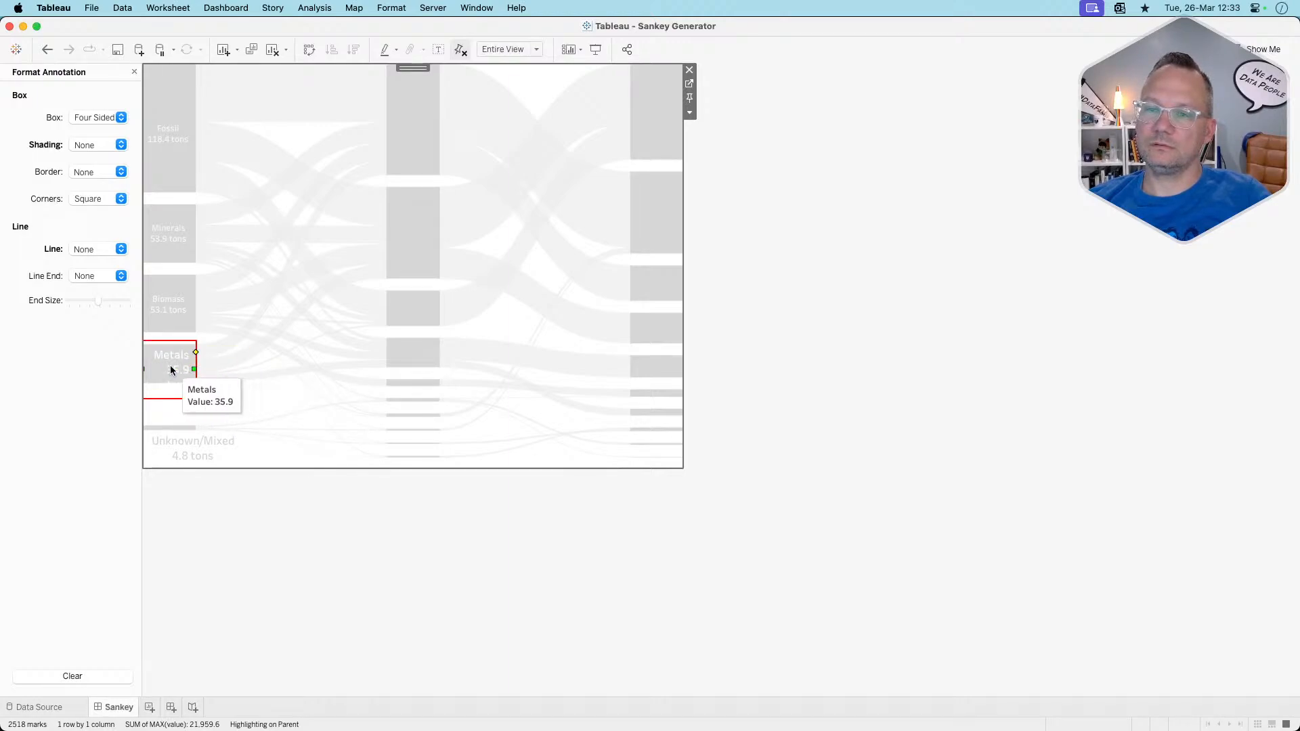
pyautogui.doubleClick(171, 369)
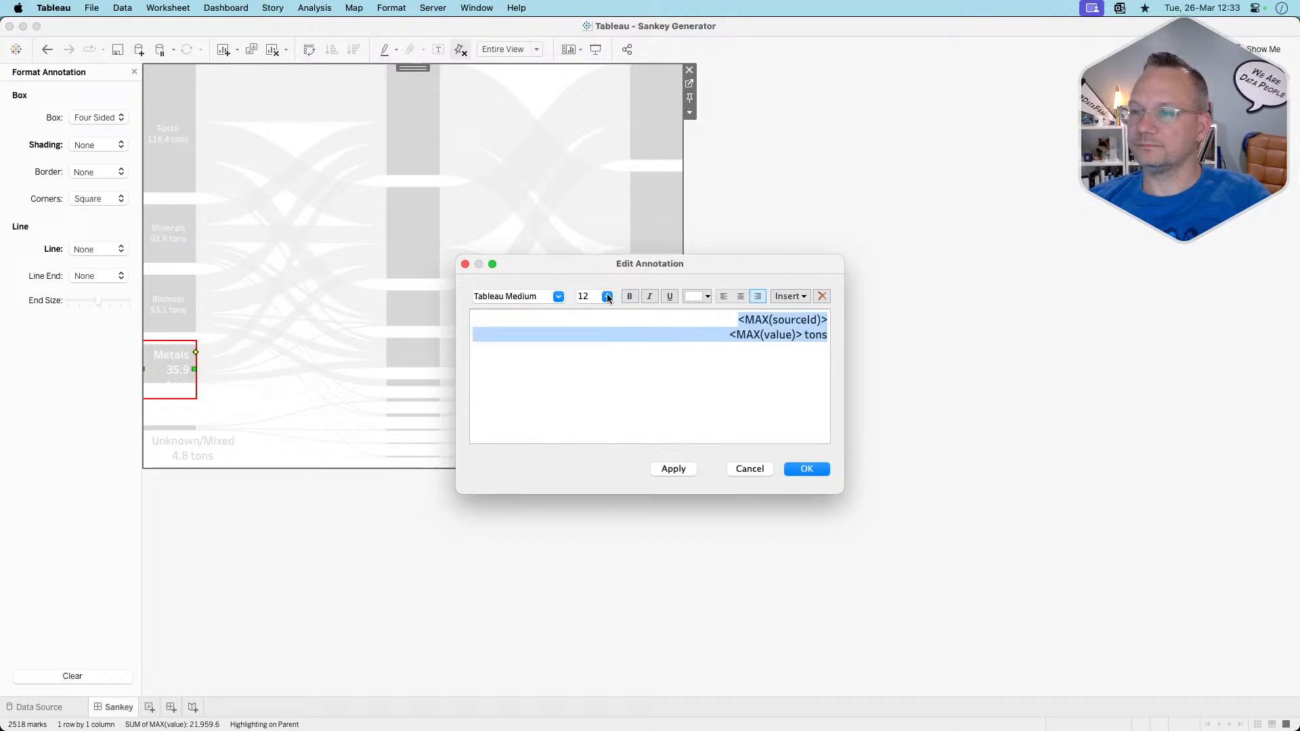
pyautogui.click(607, 298)
pyautogui.click(607, 308)
pyautogui.click(607, 299)
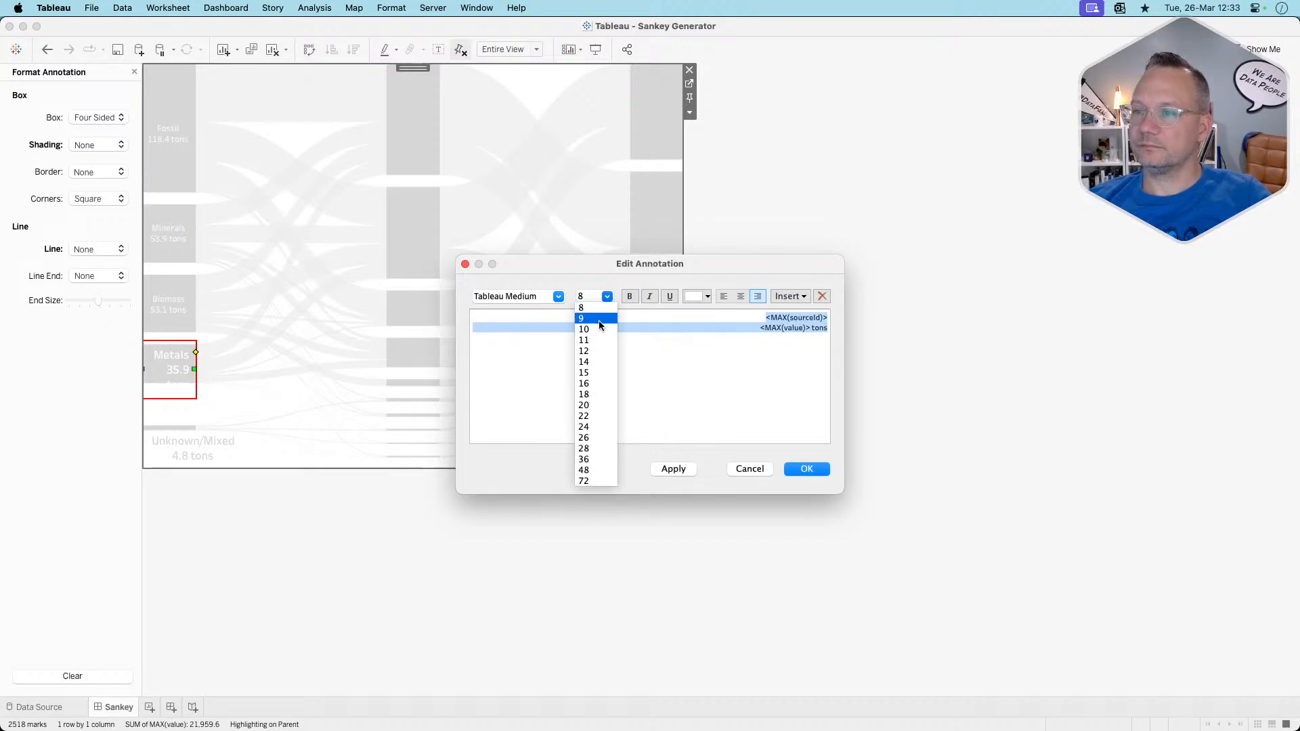
pyautogui.click(598, 319)
pyautogui.click(673, 468)
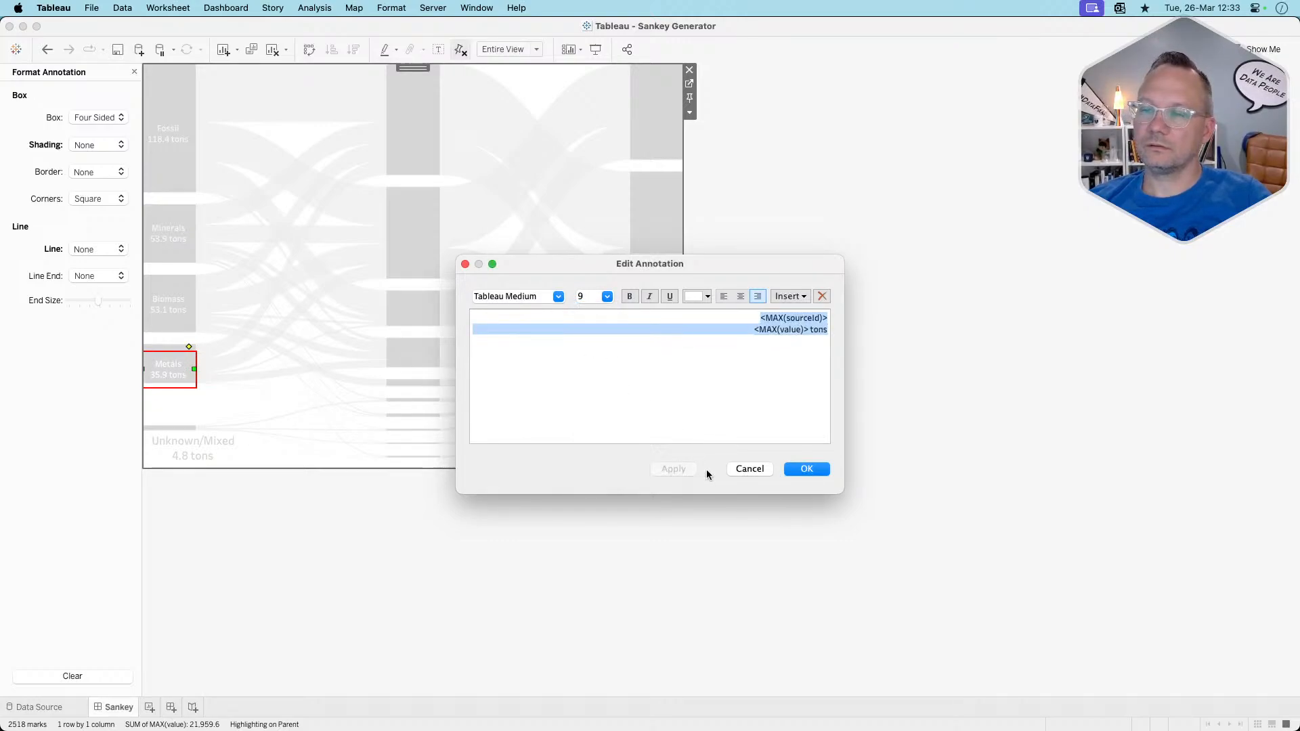
pyautogui.click(805, 470)
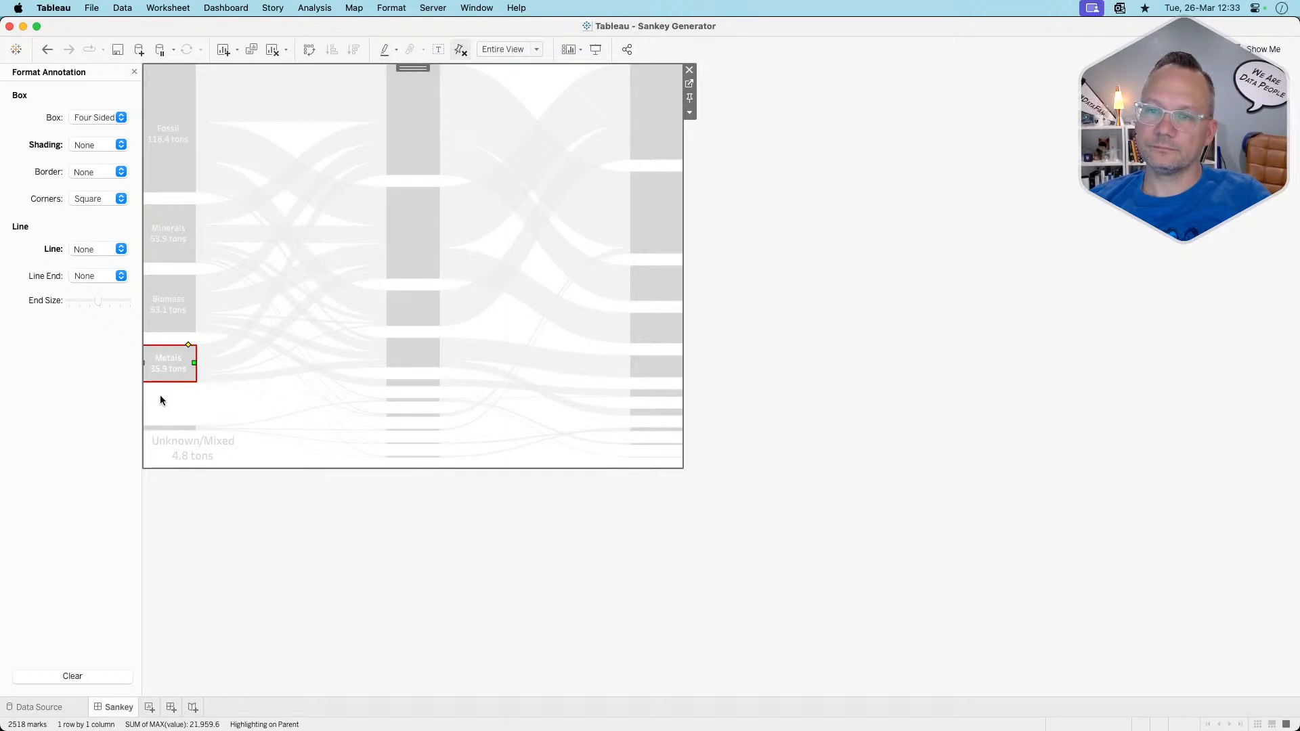
# Set the Unknown/Mixed annotation's font size to 9 and narrow its box to the node's width
pyautogui.doubleClick(183, 454)
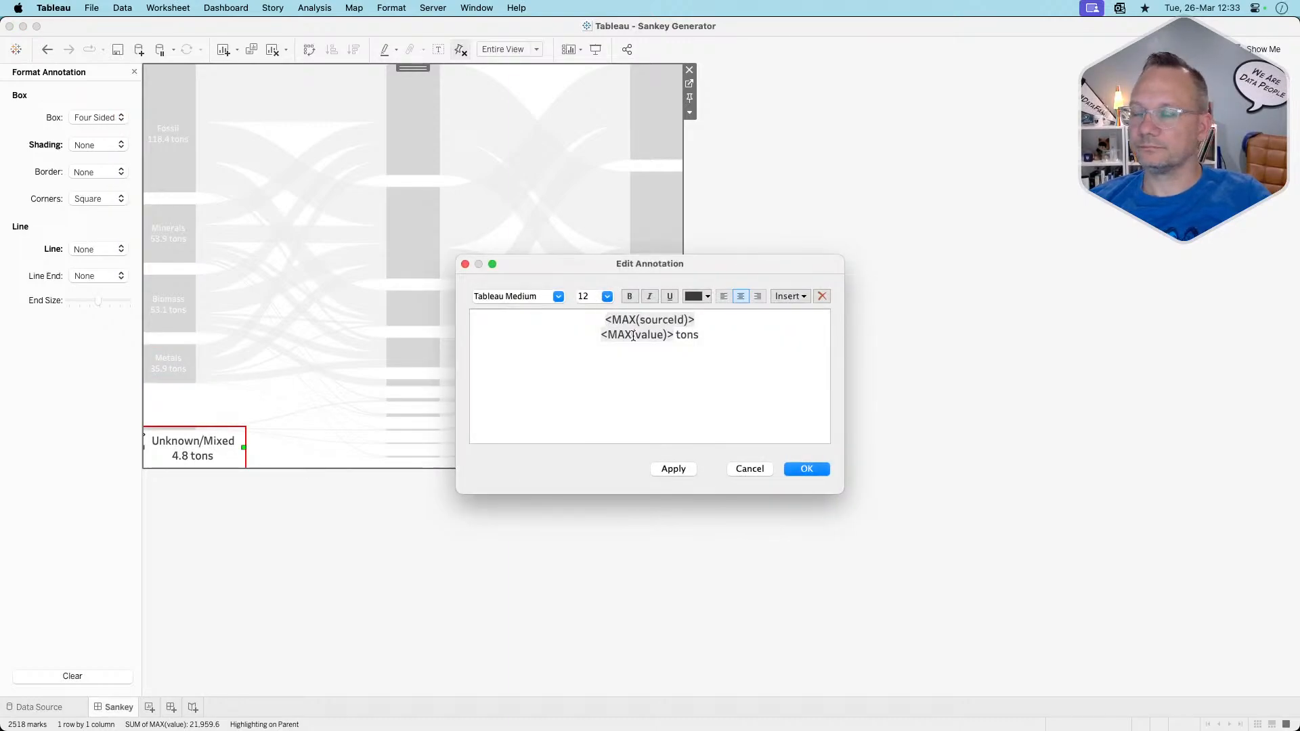
pyautogui.press('super+a')
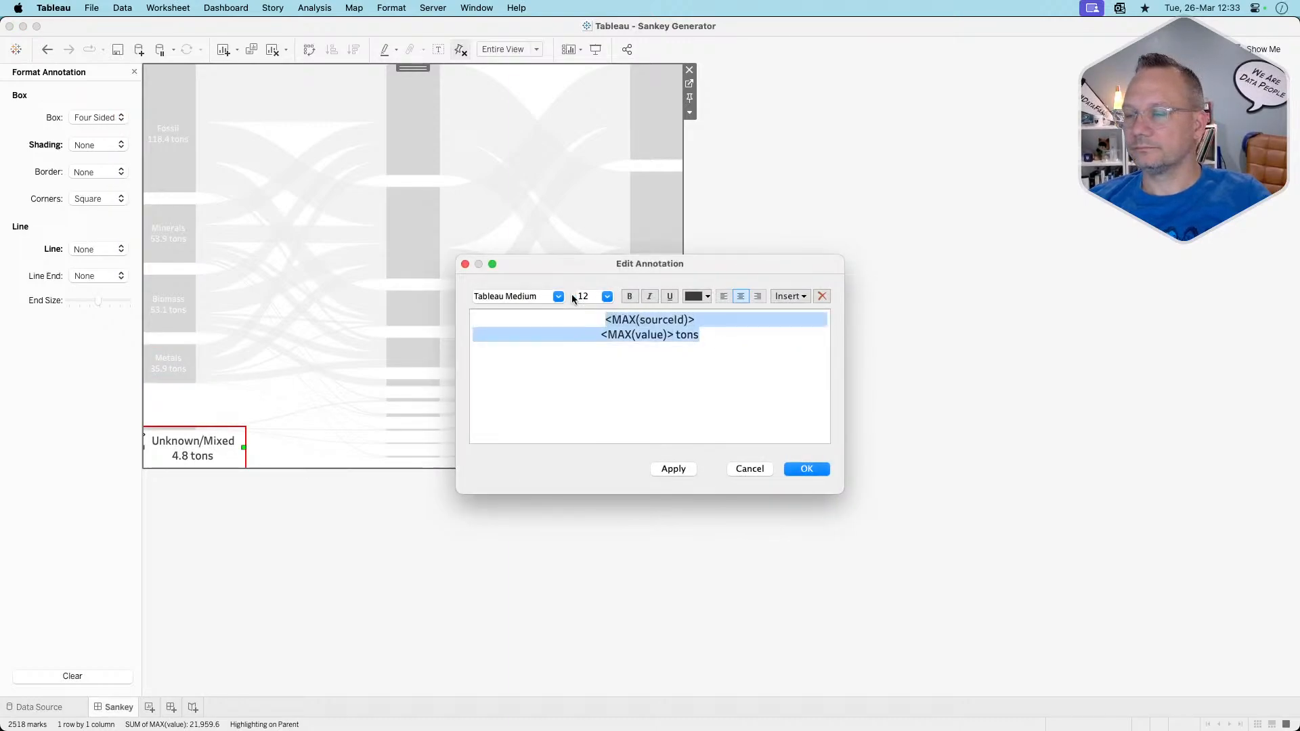
pyautogui.click(606, 296)
pyautogui.click(605, 318)
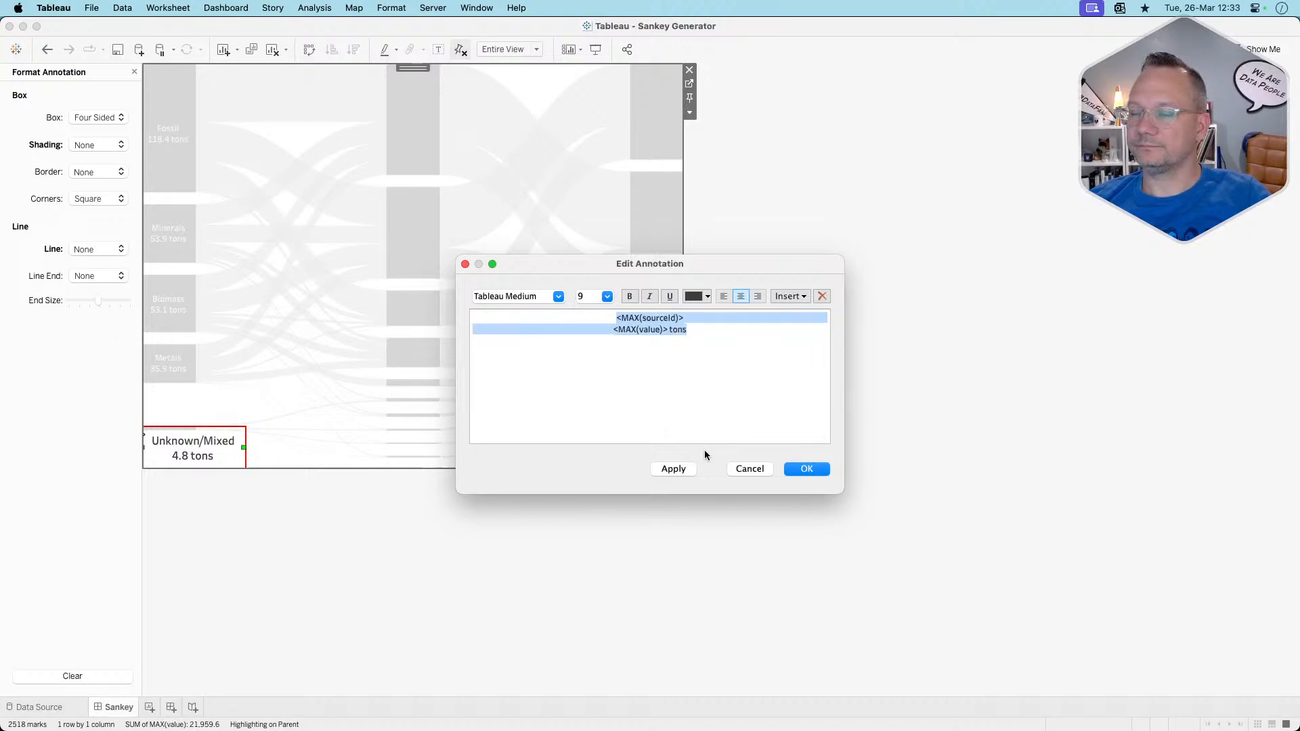
pyautogui.click(807, 469)
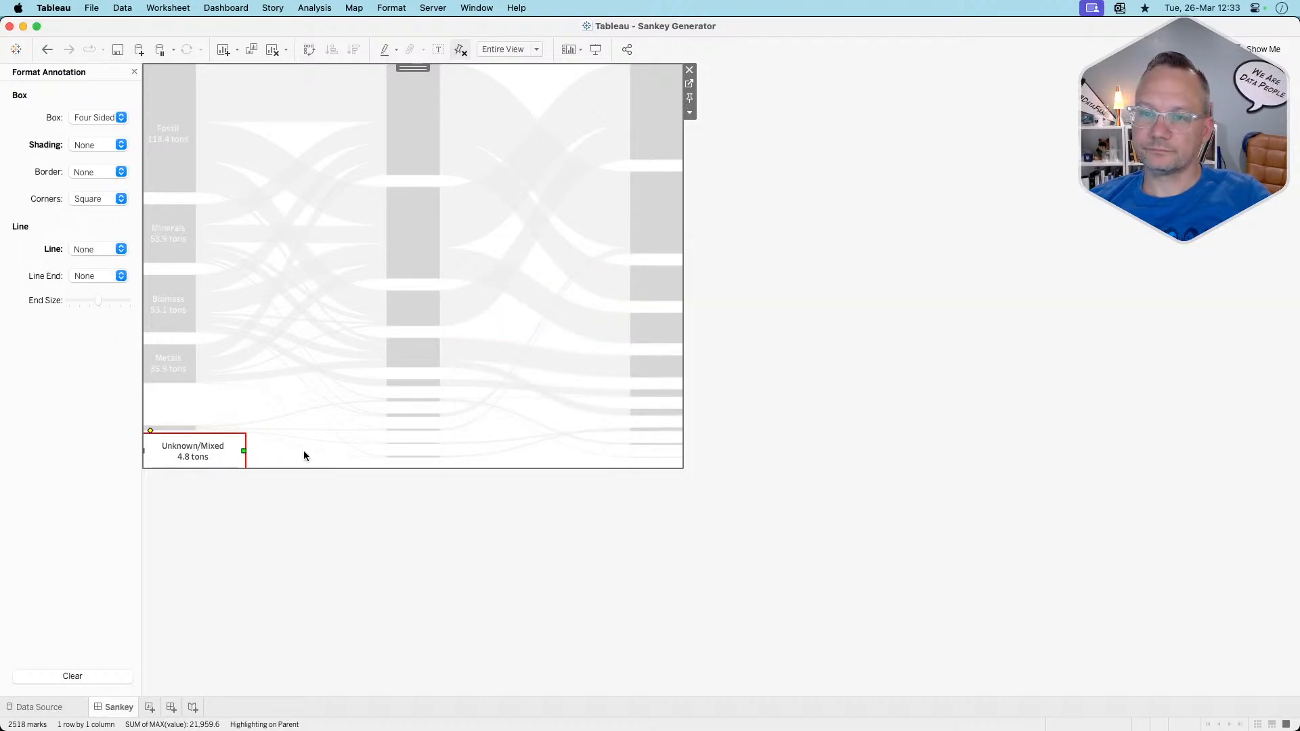
pyautogui.moveTo(244, 451); pyautogui.dragTo(197, 451)
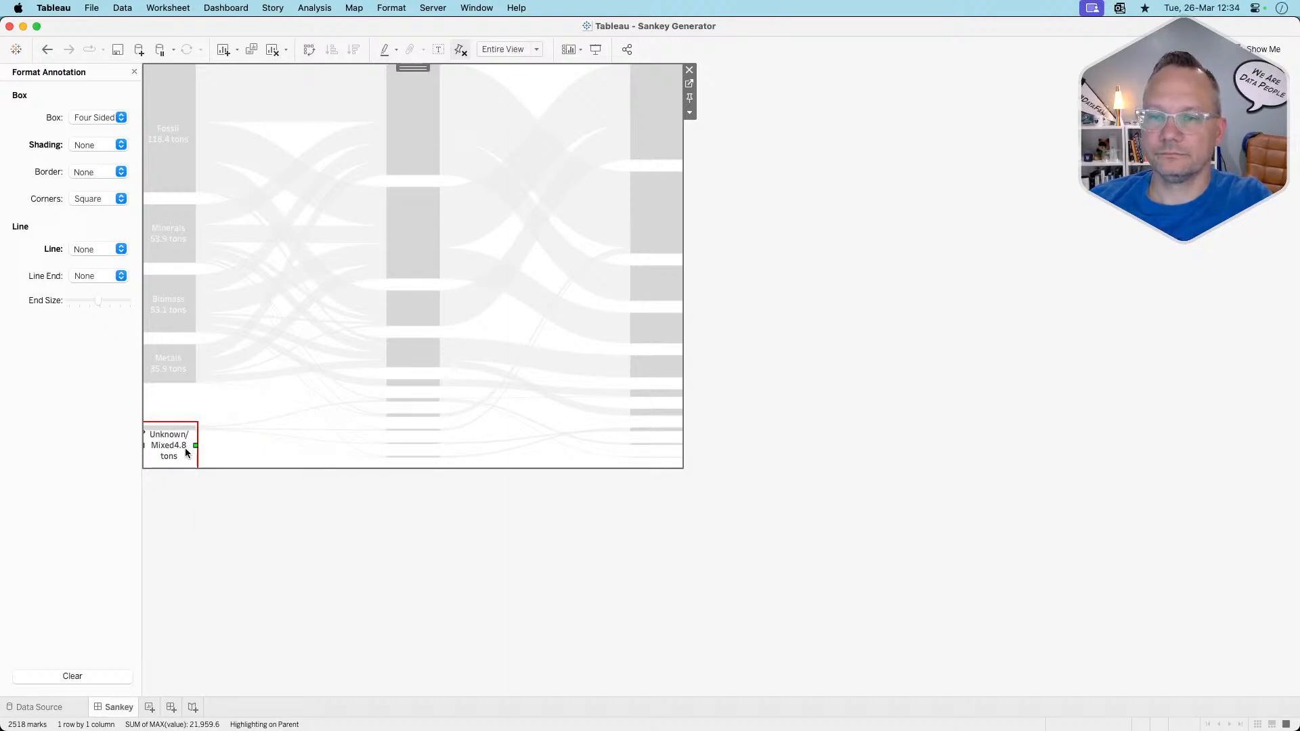
# Replace the source name field in the Unknown/Mixed annotation with the text "Other", keeping the value and tons line
pyautogui.doubleClick(174, 453)
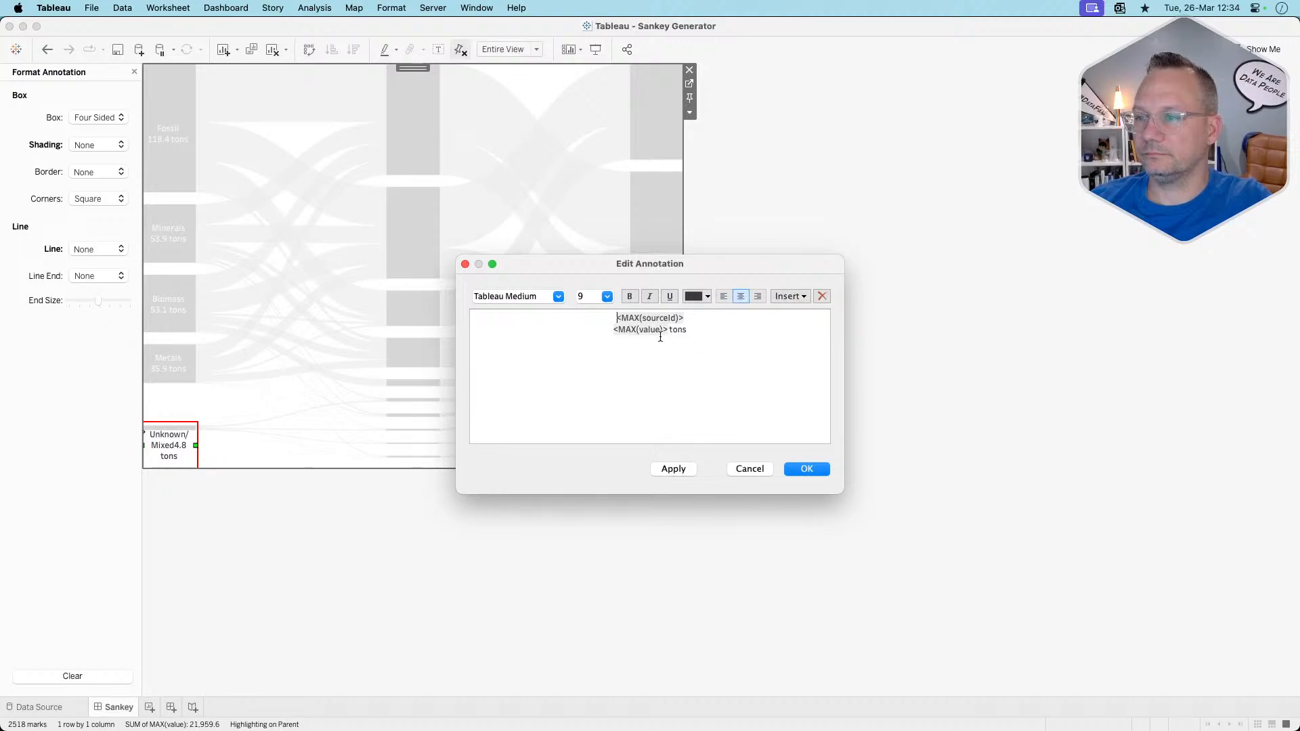
pyautogui.moveTo(687, 318); pyautogui.dragTo(614, 318)
pyautogui.press('BackSpace')
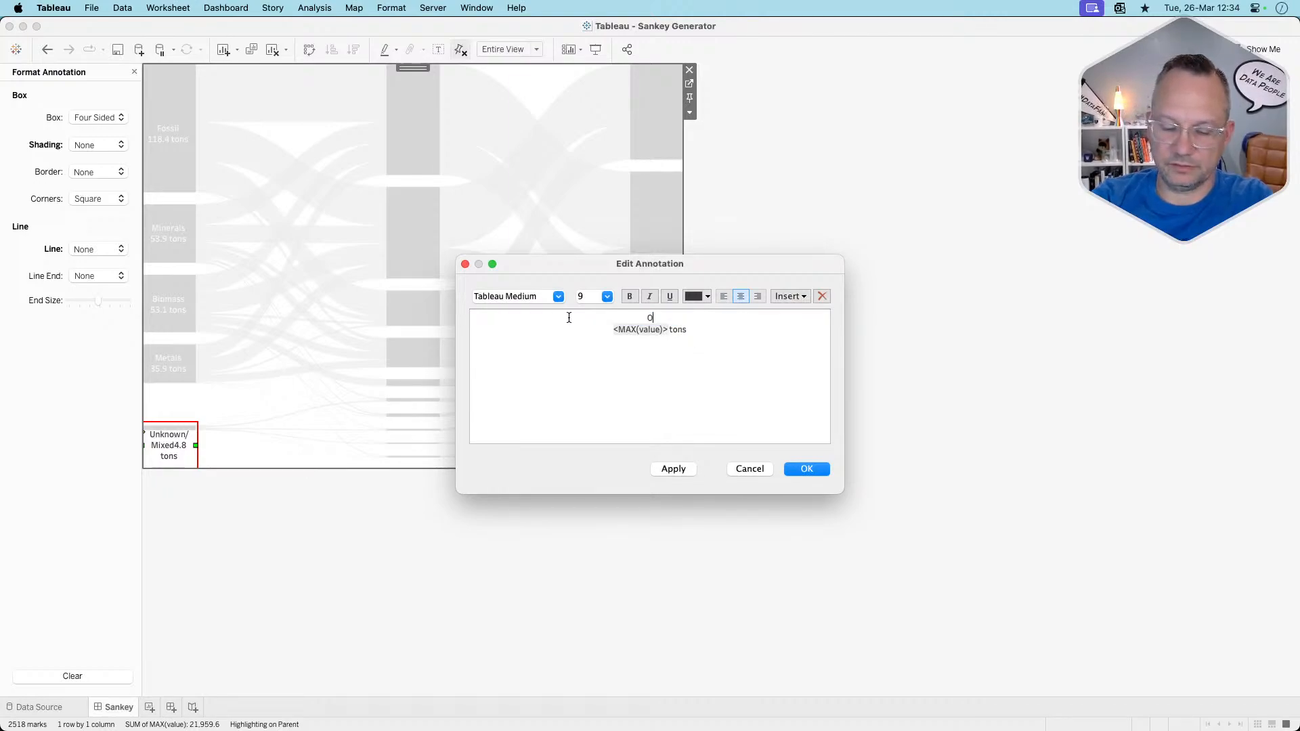
pyautogui.write('Other')
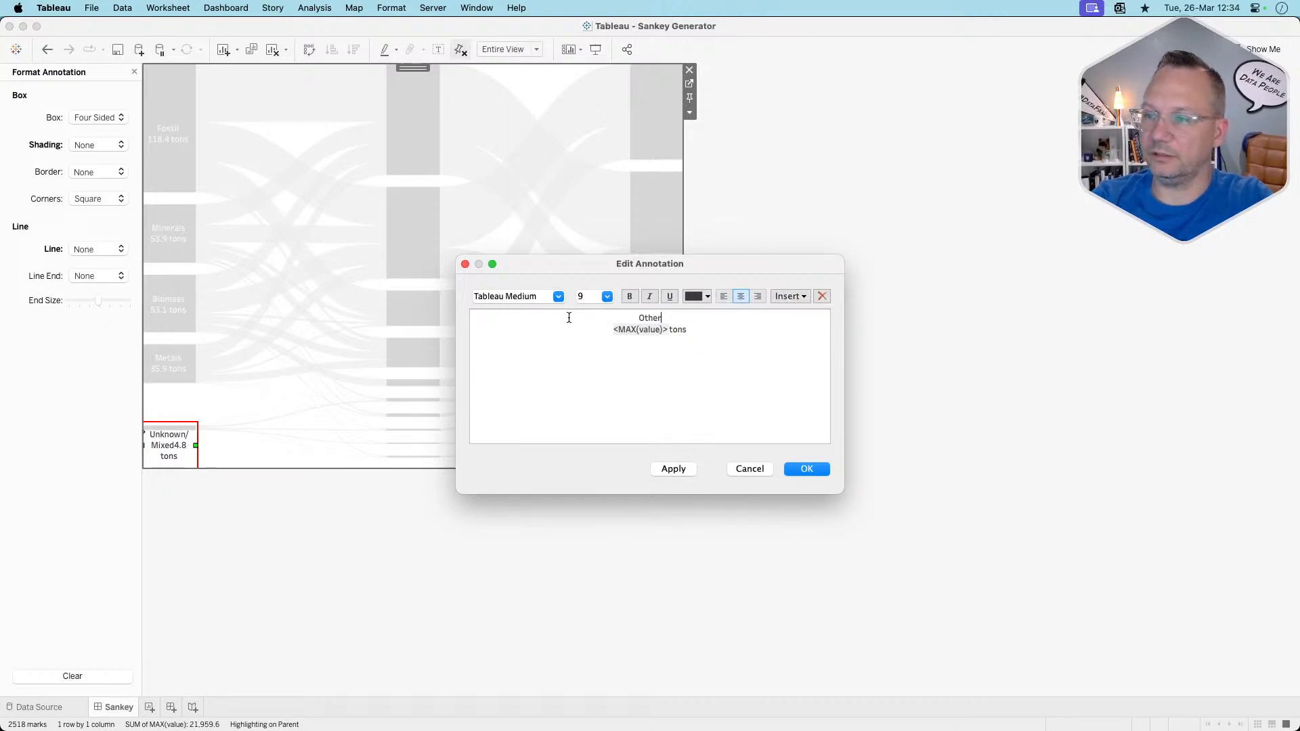
pyautogui.click(674, 468)
pyautogui.click(807, 468)
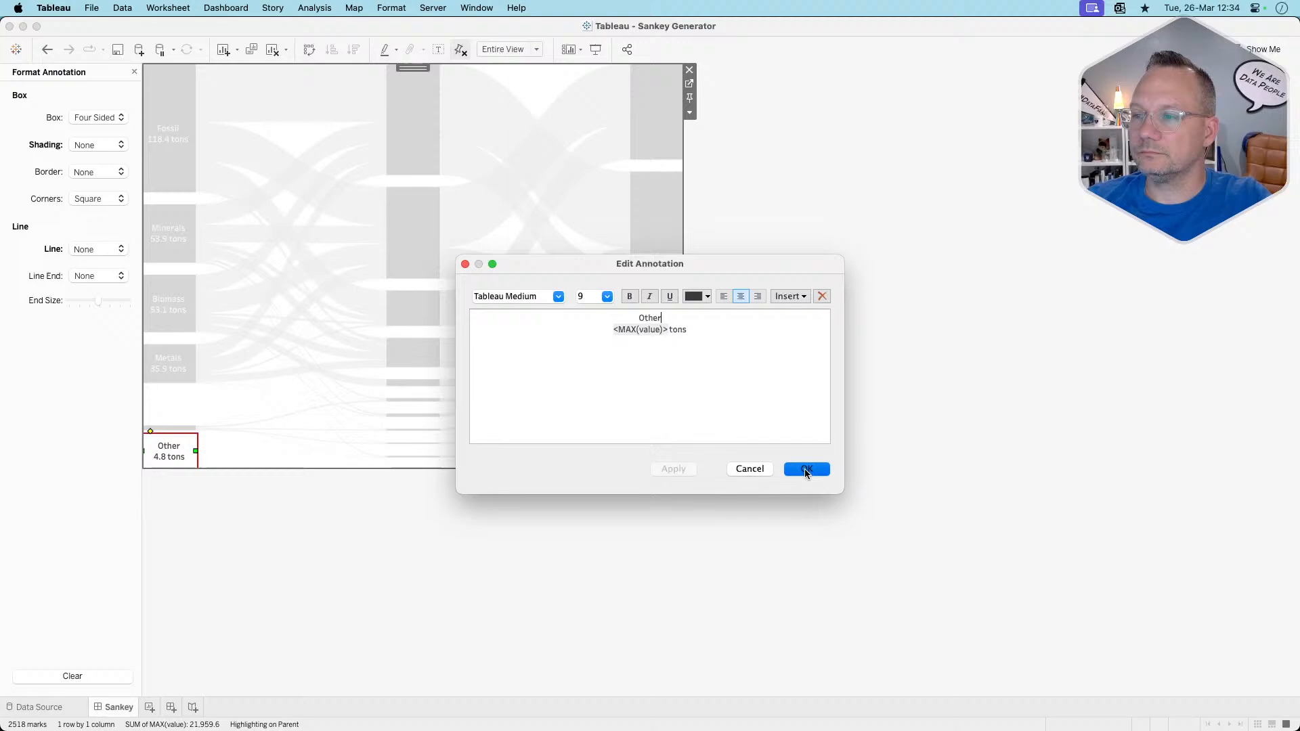
pyautogui.click(377, 531)
pyautogui.click(236, 458)
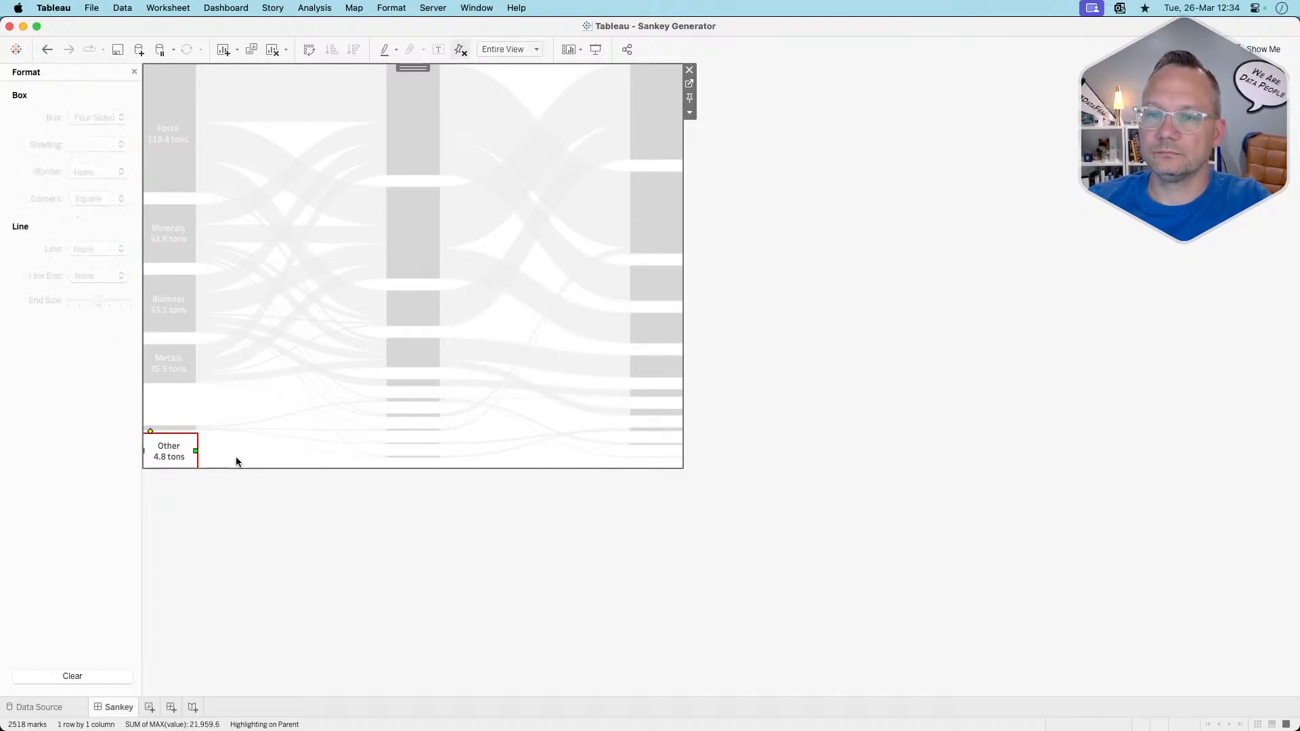
pyautogui.click(233, 457)
pyautogui.click(220, 545)
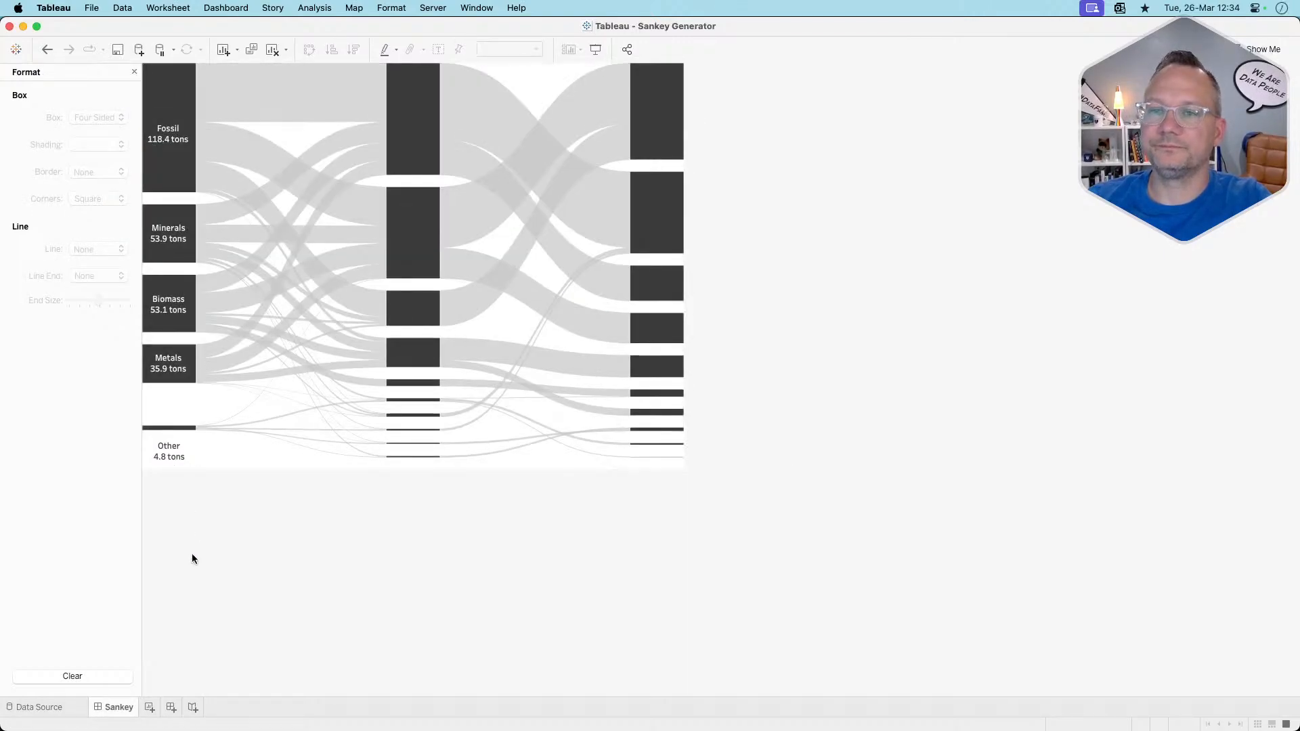
pyautogui.click(189, 314)
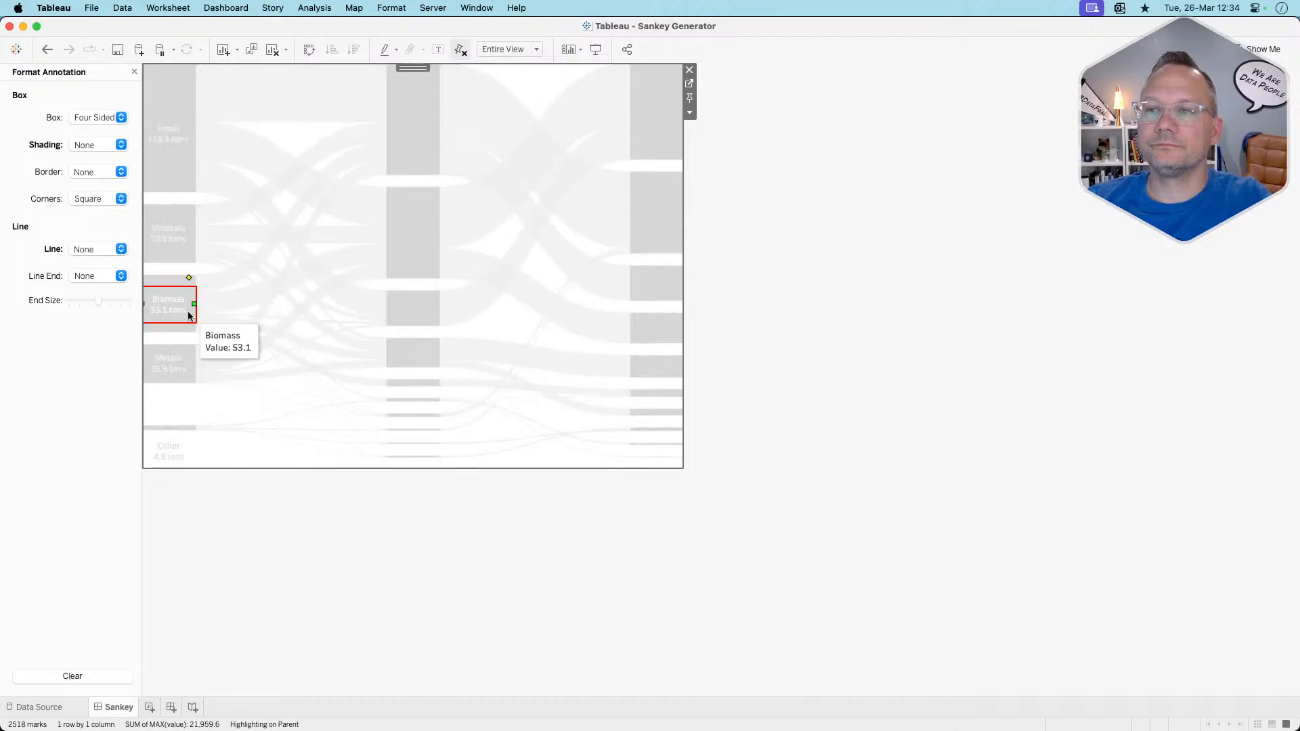
pyautogui.click(188, 324)
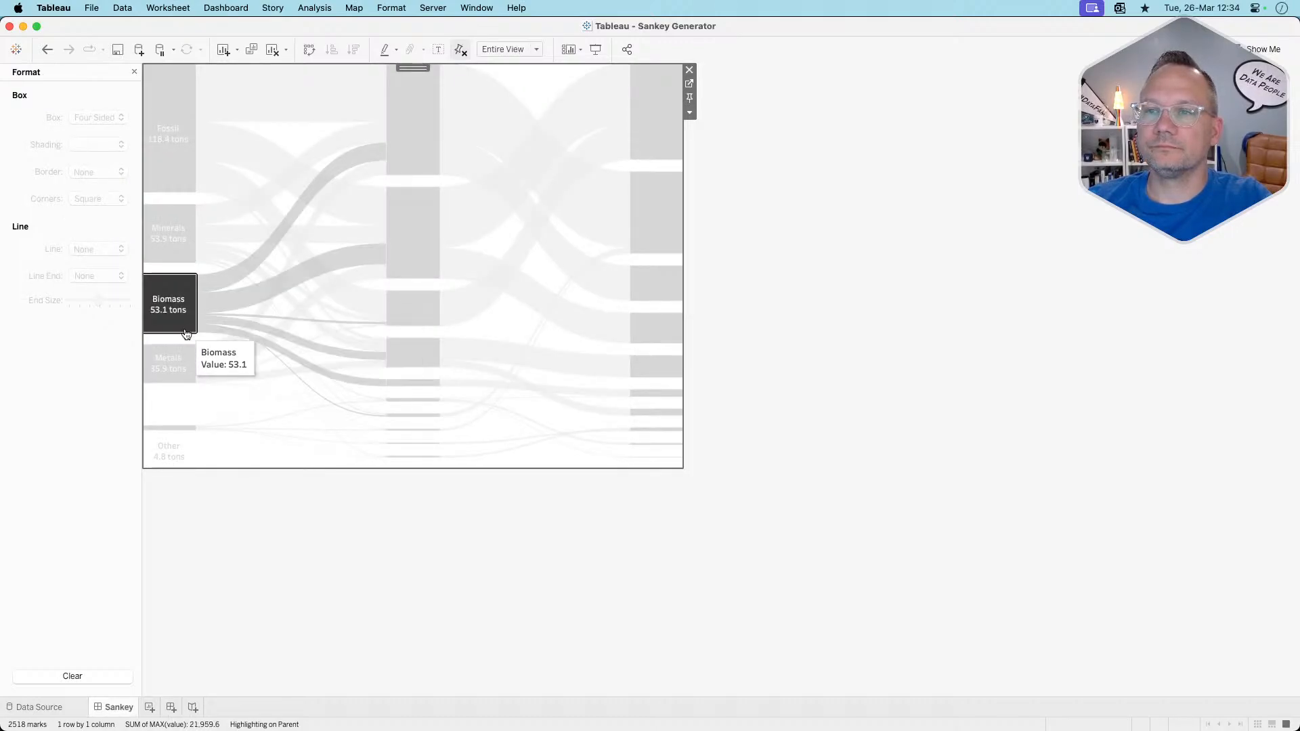
pyautogui.click(187, 336)
pyautogui.click(366, 488)
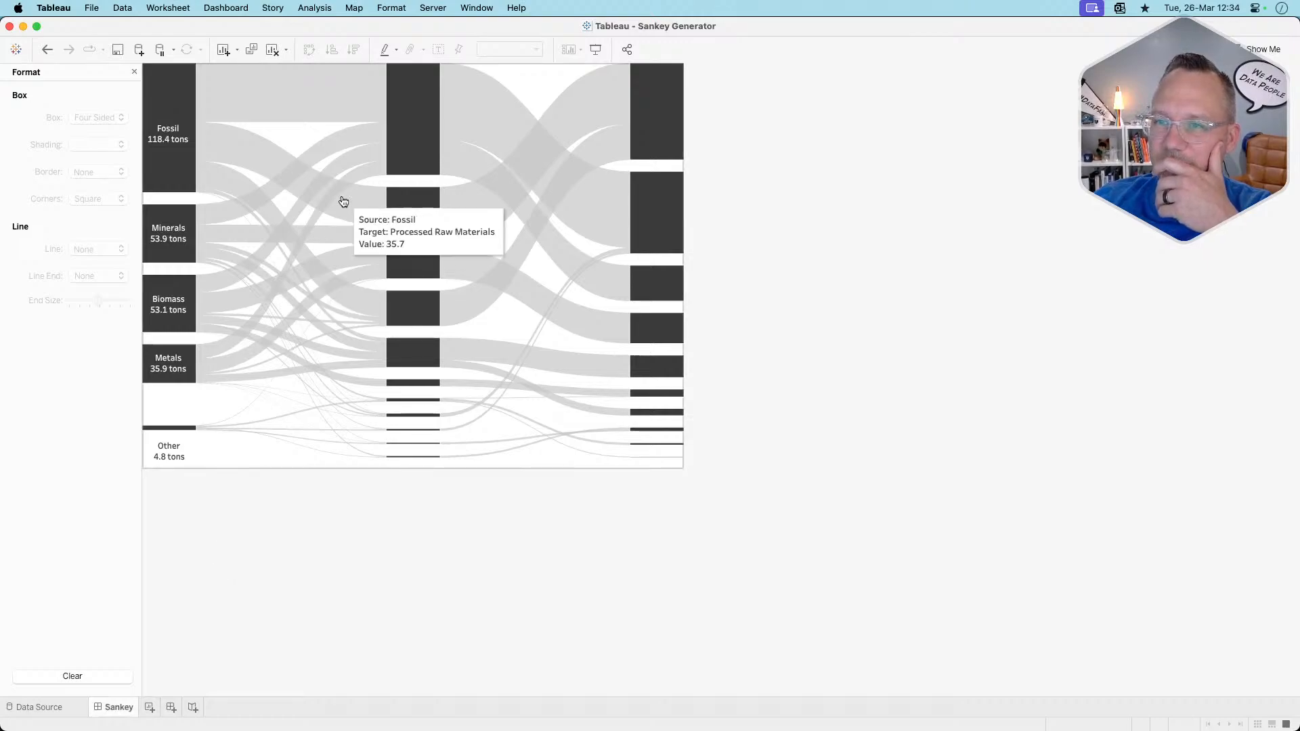
# Go from the dashboard to the Sankey Sheet, close the formatting options and open the sankey data source to add a connection
pyautogui.click(544, 120)
pyautogui.click(544, 120)
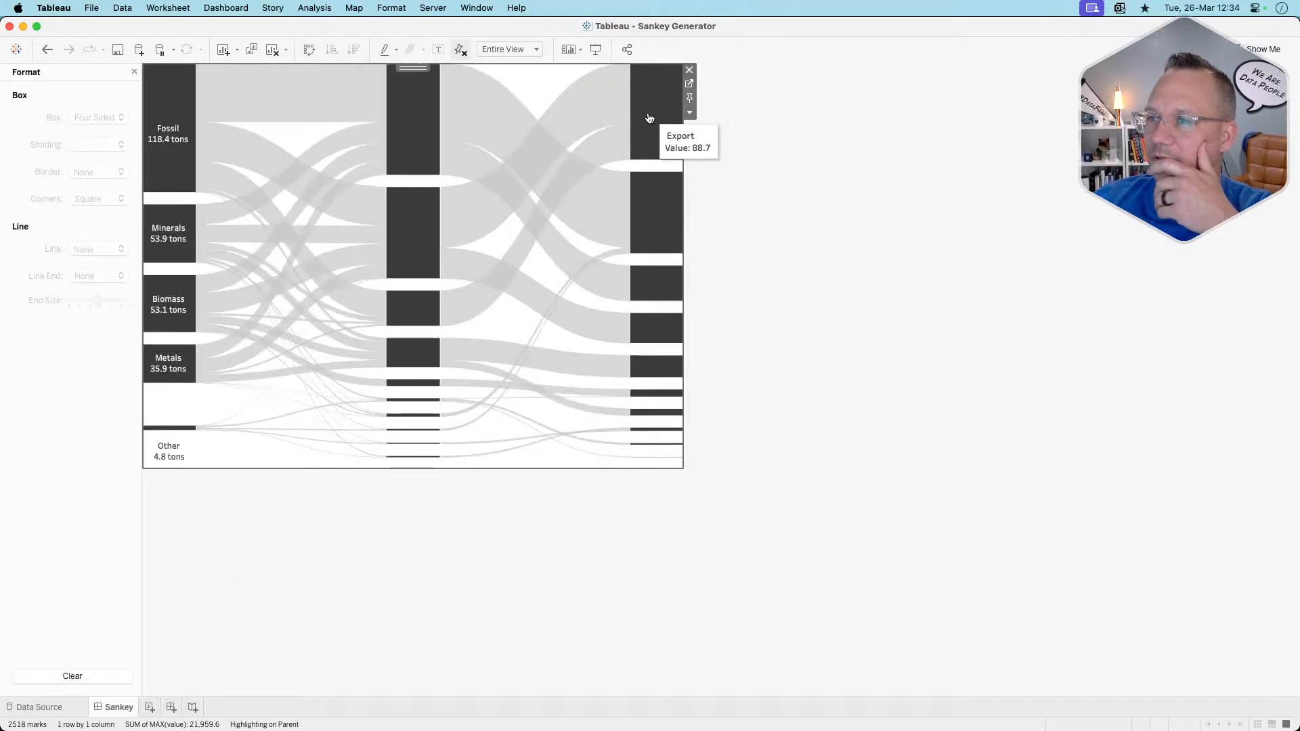
pyautogui.click(689, 83)
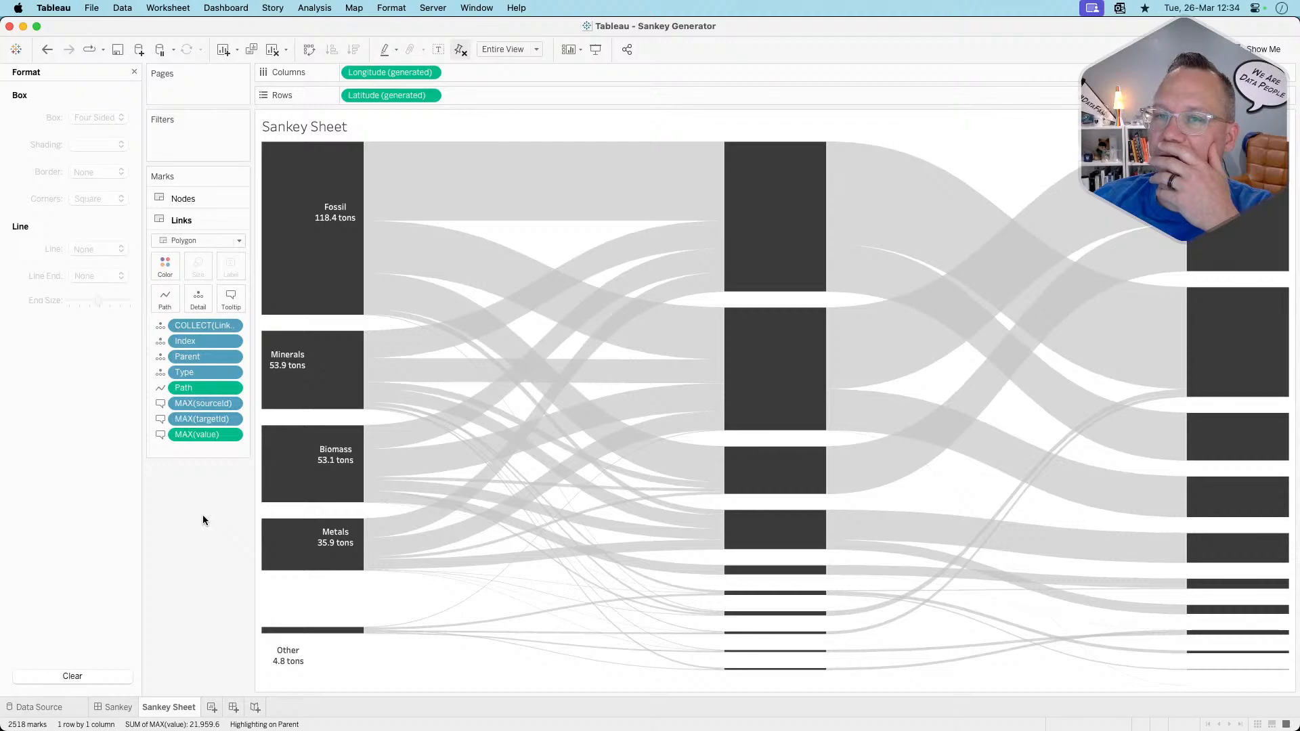
pyautogui.click(134, 72)
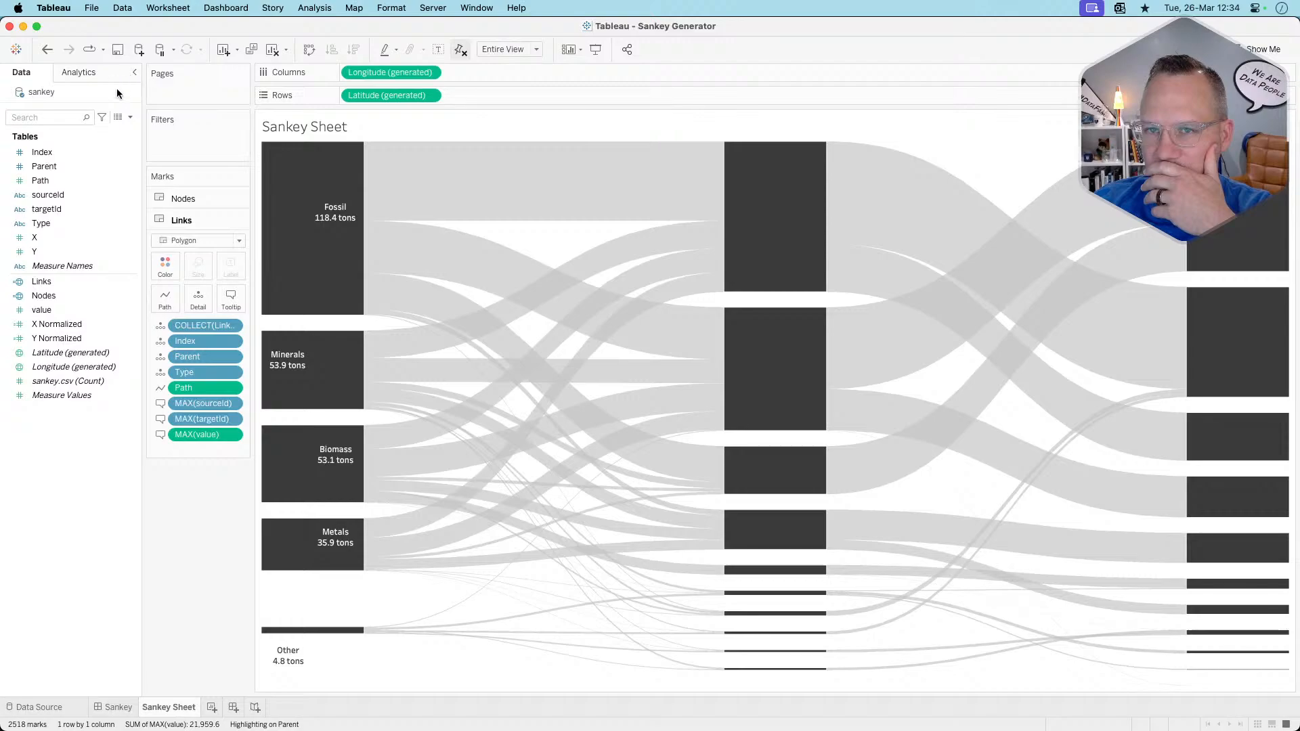
pyautogui.click(139, 50)
pyautogui.click(26, 556)
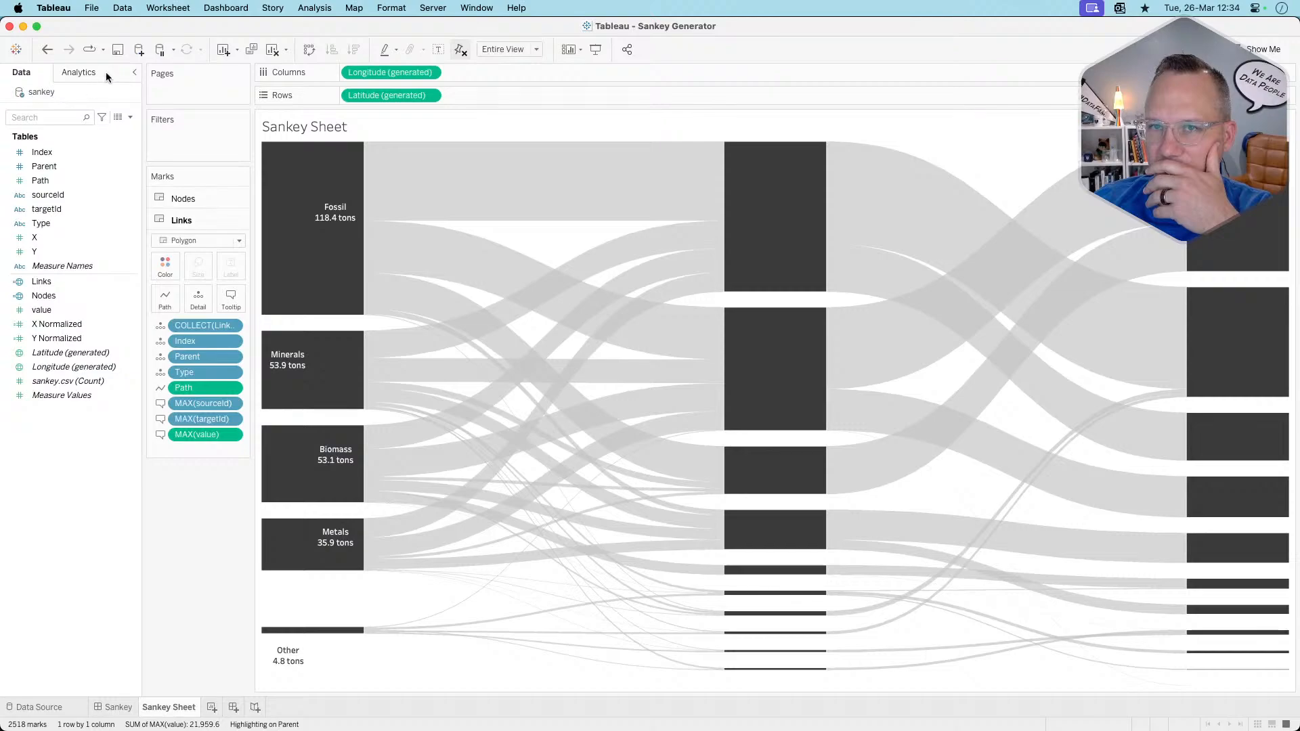
pyautogui.rightClick(43, 94)
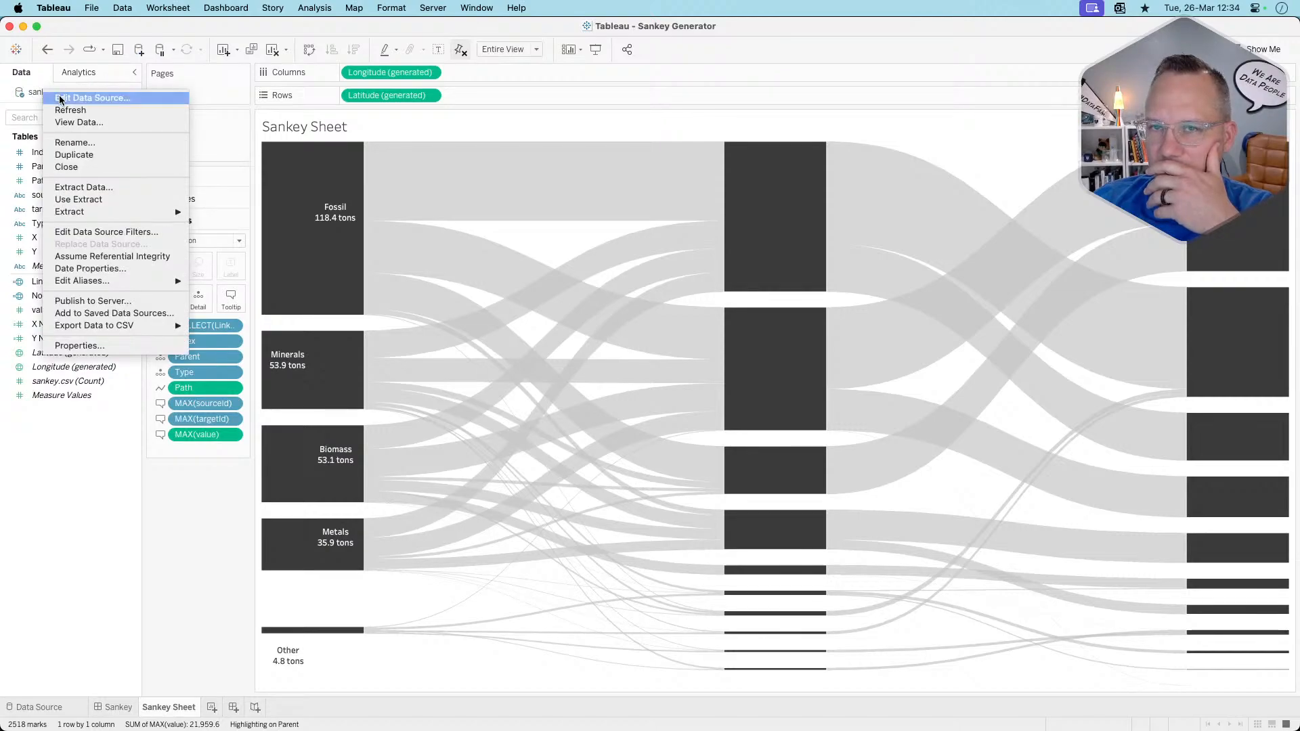
pyautogui.click(65, 98)
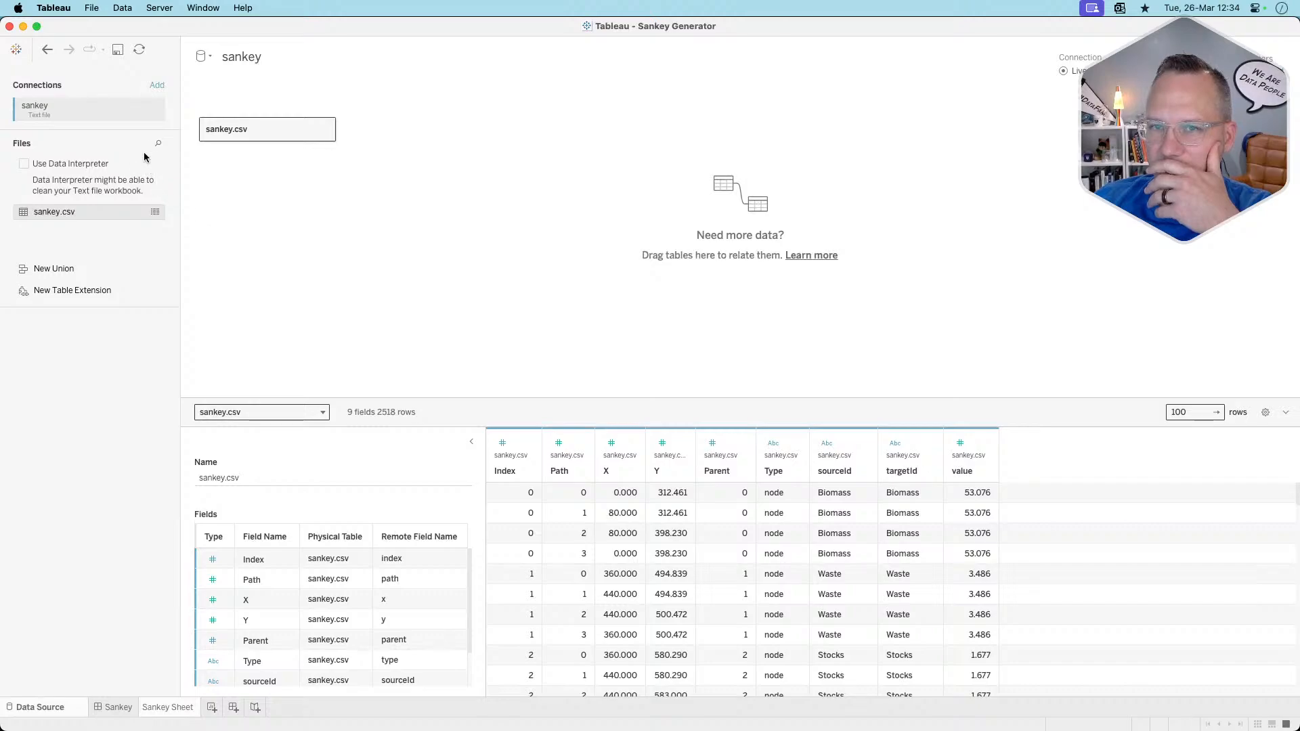
pyautogui.click(157, 84)
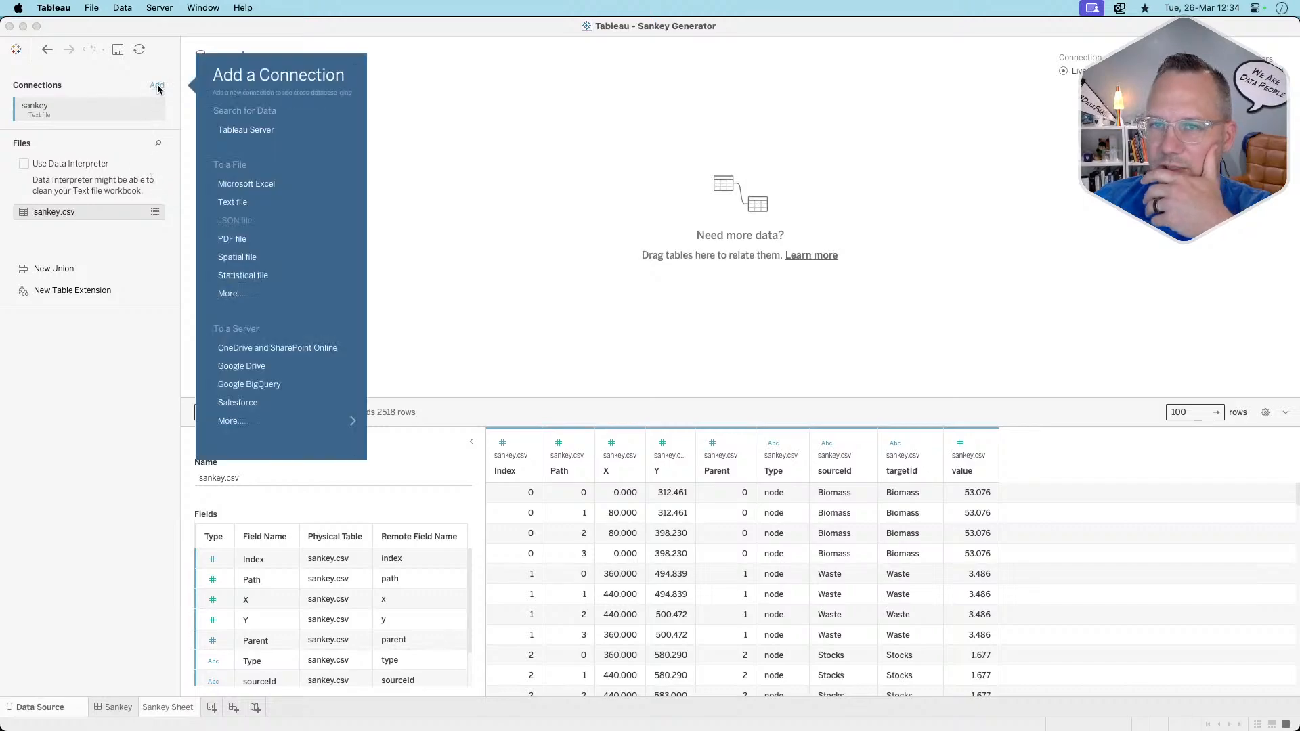
pyautogui.click(249, 190)
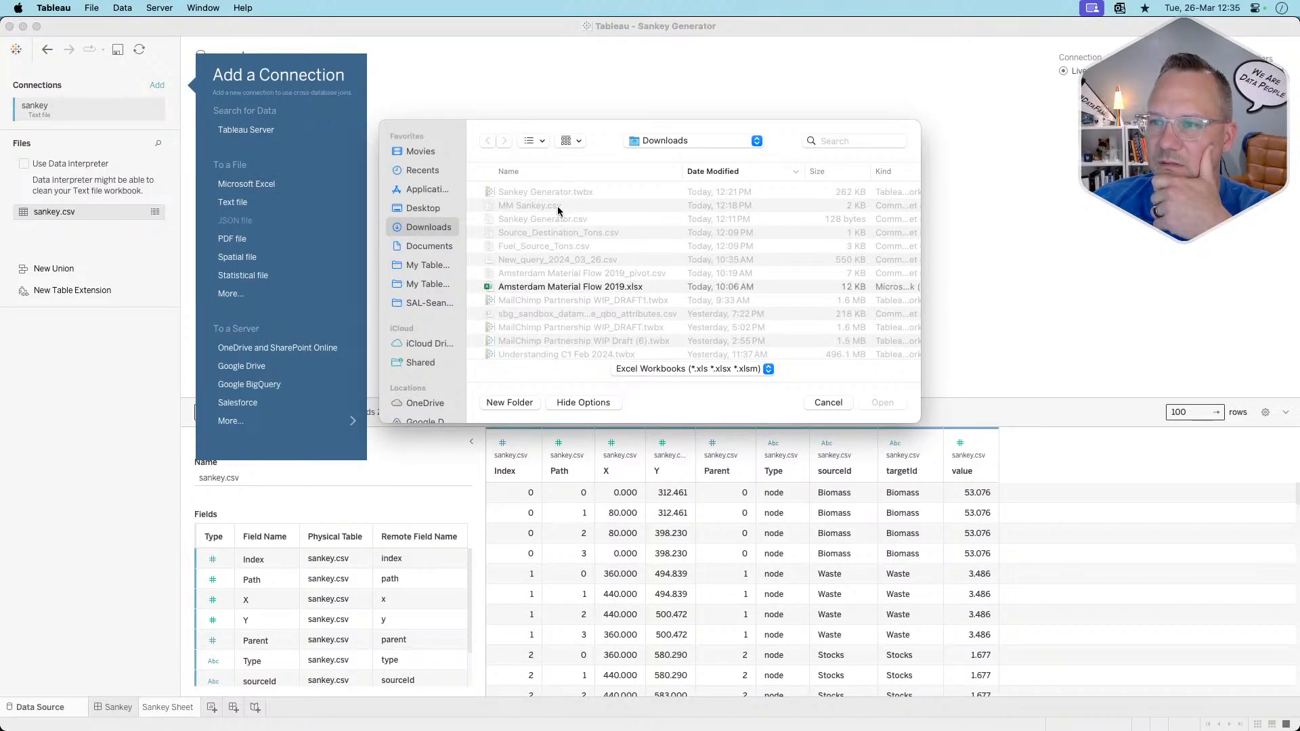
pyautogui.click(546, 291)
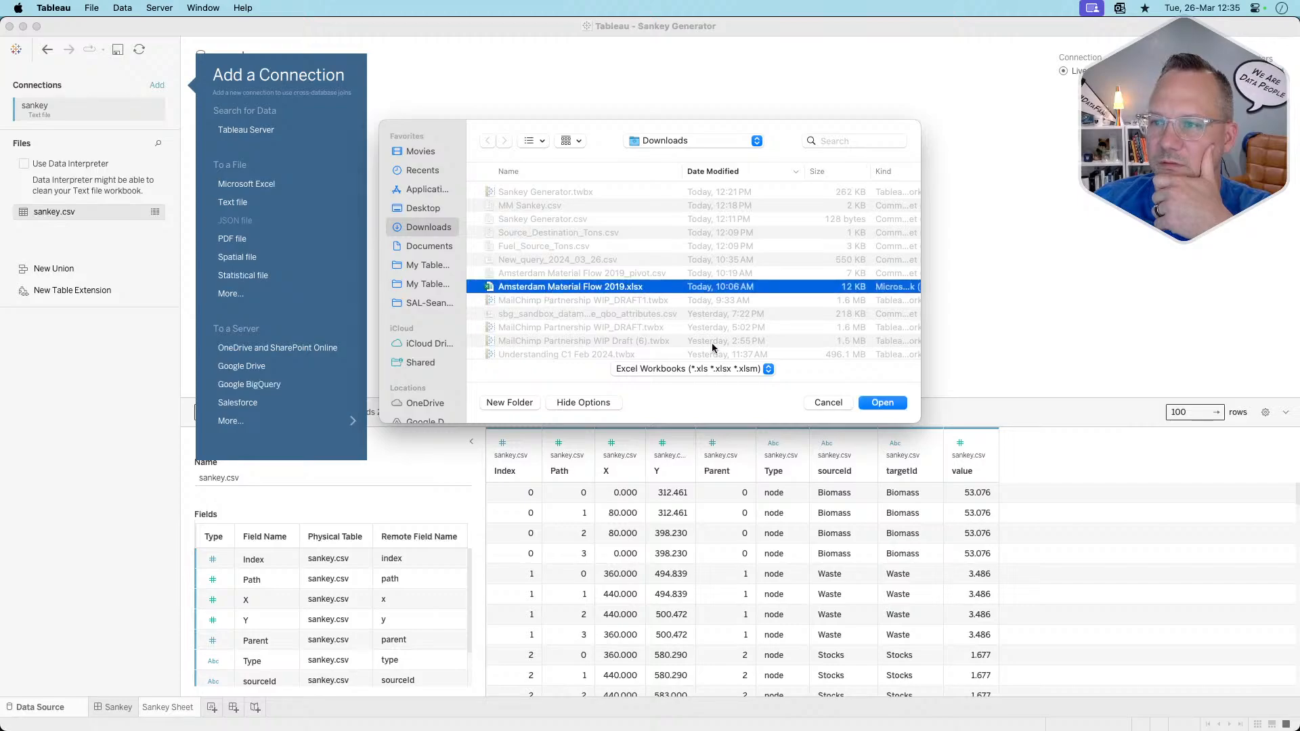
pyautogui.click(821, 402)
# Connect the text file Fuel_Source_Tons.csv from Downloads to the sankey data source
pyautogui.click(248, 209)
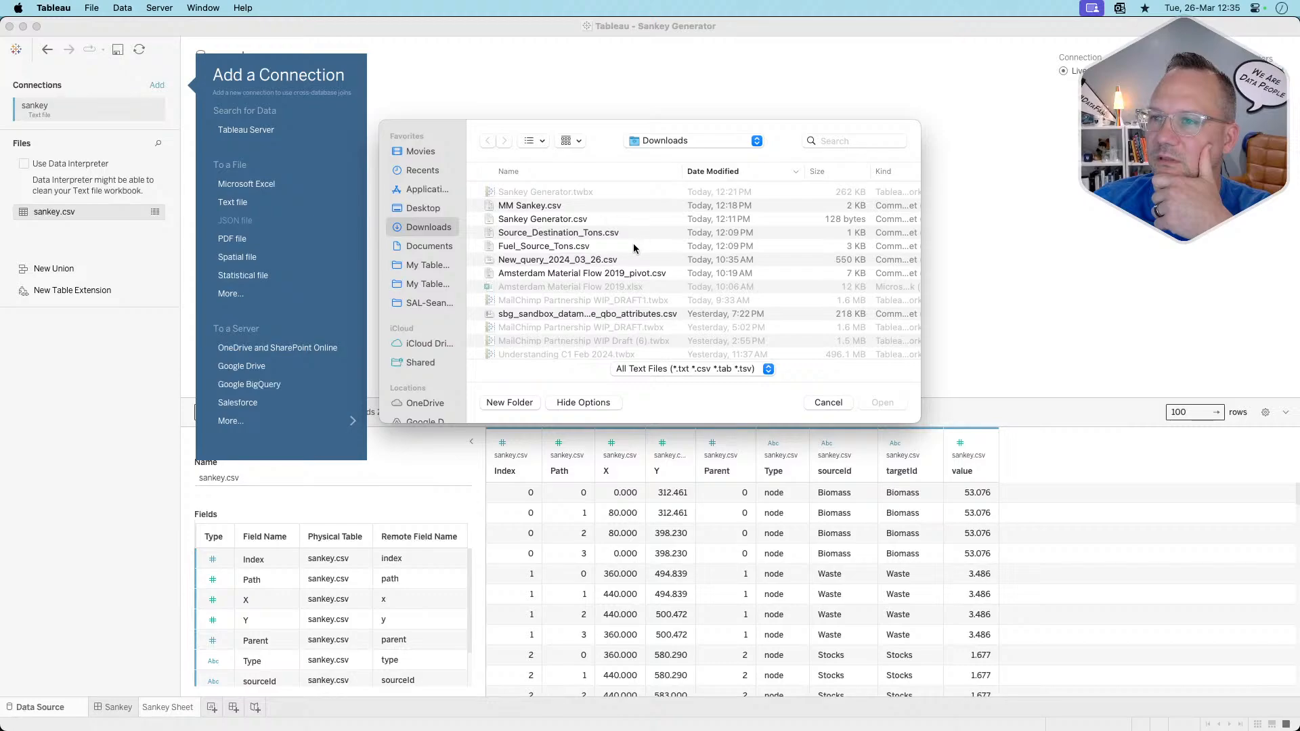
pyautogui.click(549, 275)
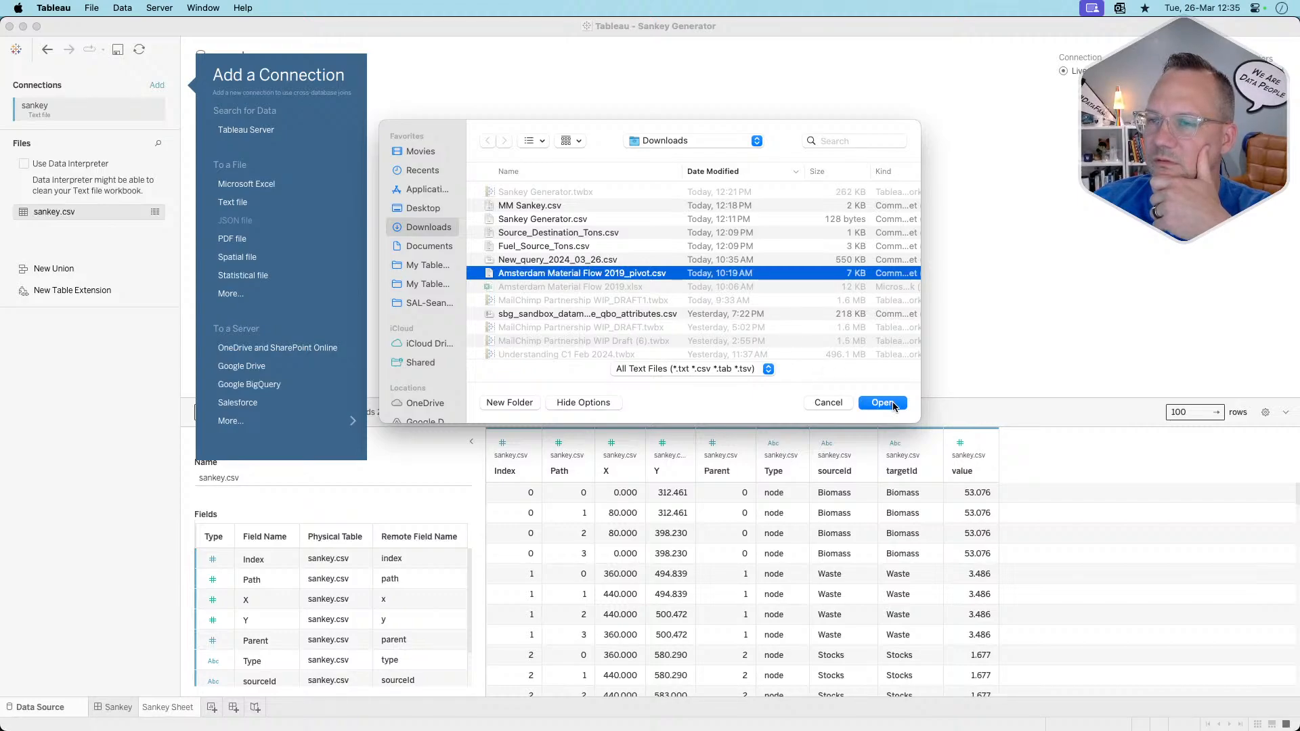
pyautogui.click(539, 247)
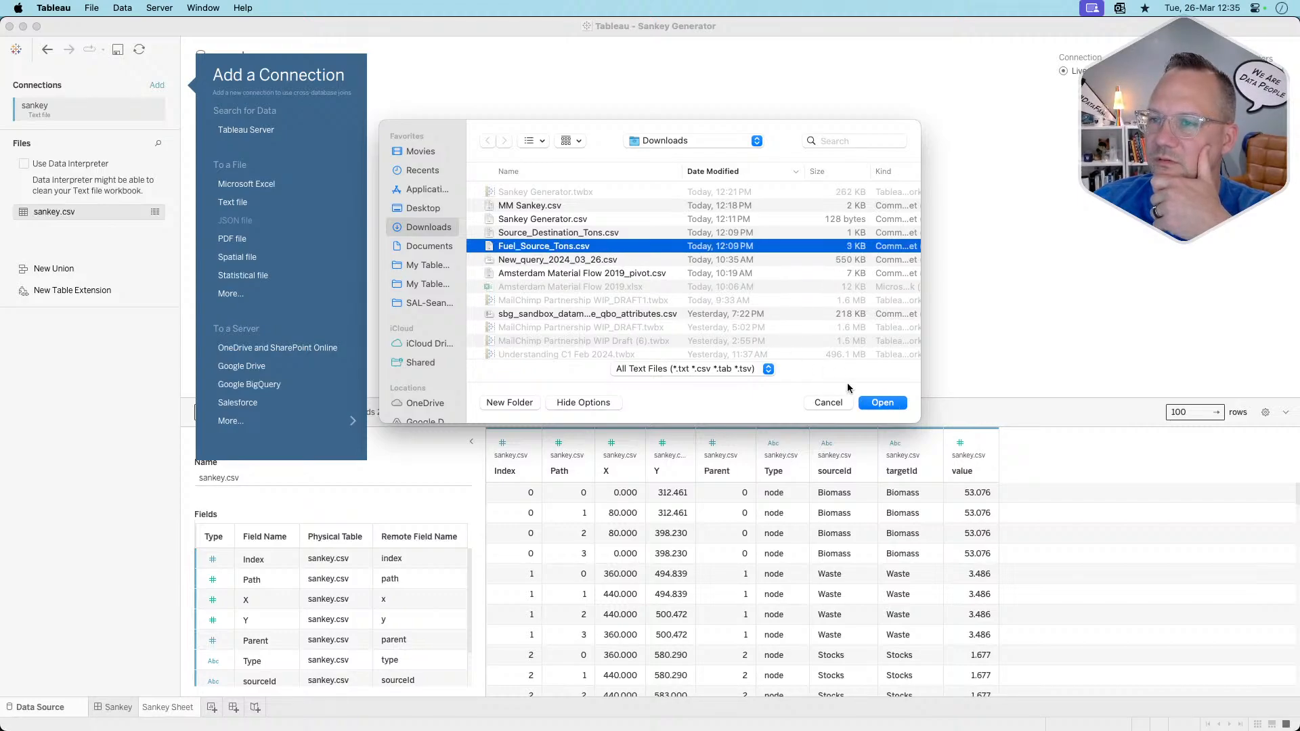
pyautogui.click(882, 403)
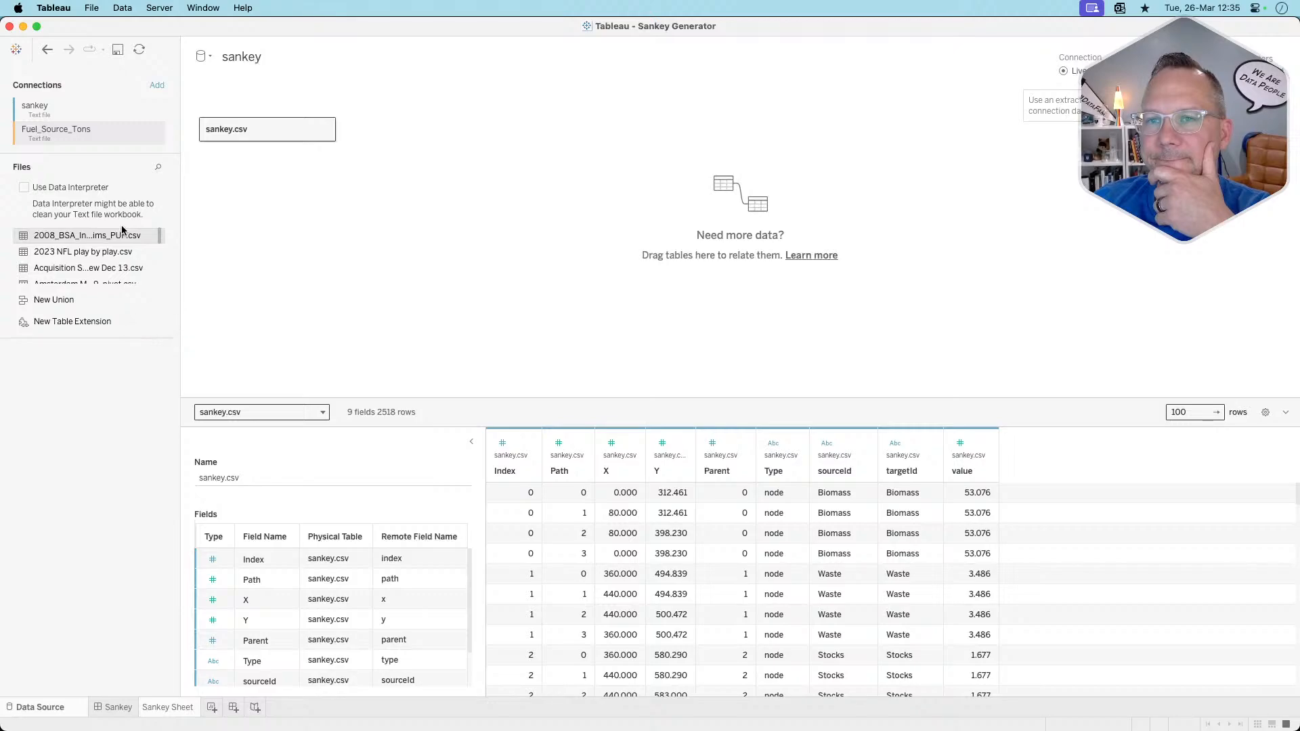
# Filter the connection's files by "sour" and add Fuel_Source_Tons.csv to the data model beside sankey.csv
pyautogui.click(158, 167)
pyautogui.write('sour')
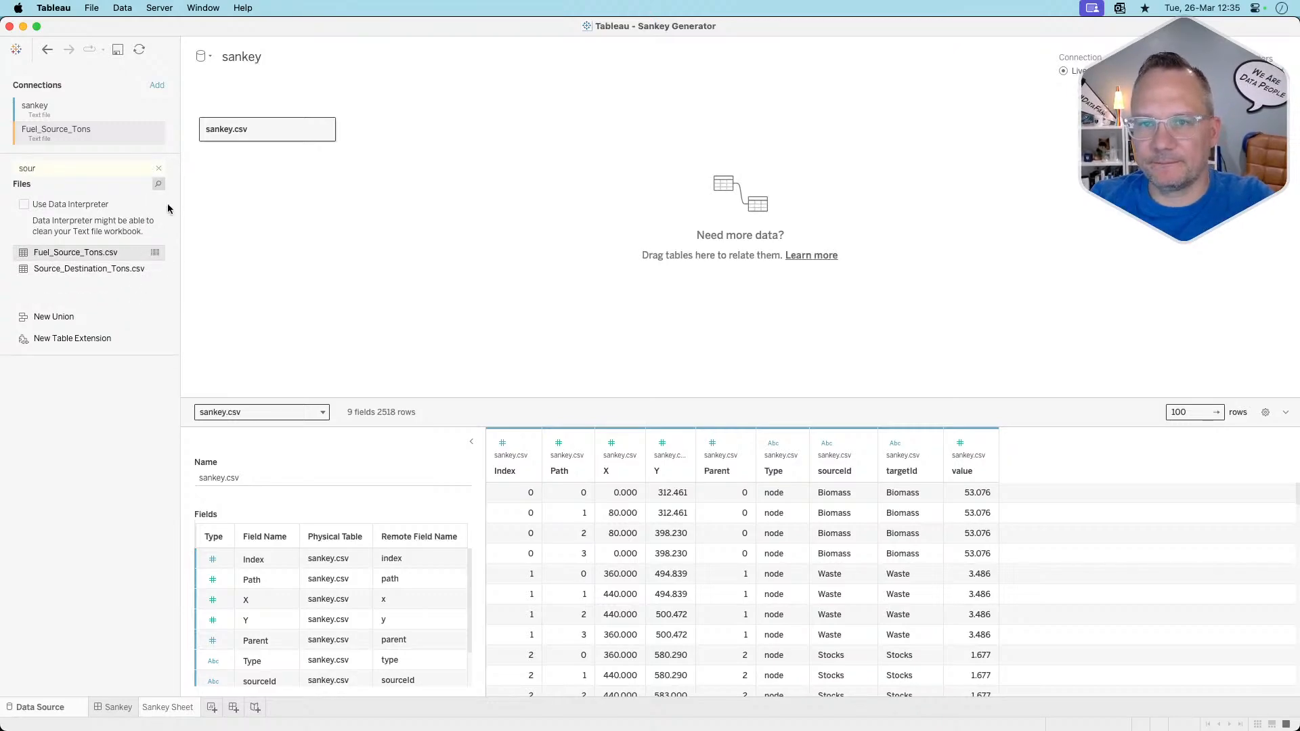
pyautogui.moveTo(72, 254); pyautogui.dragTo(367, 233)
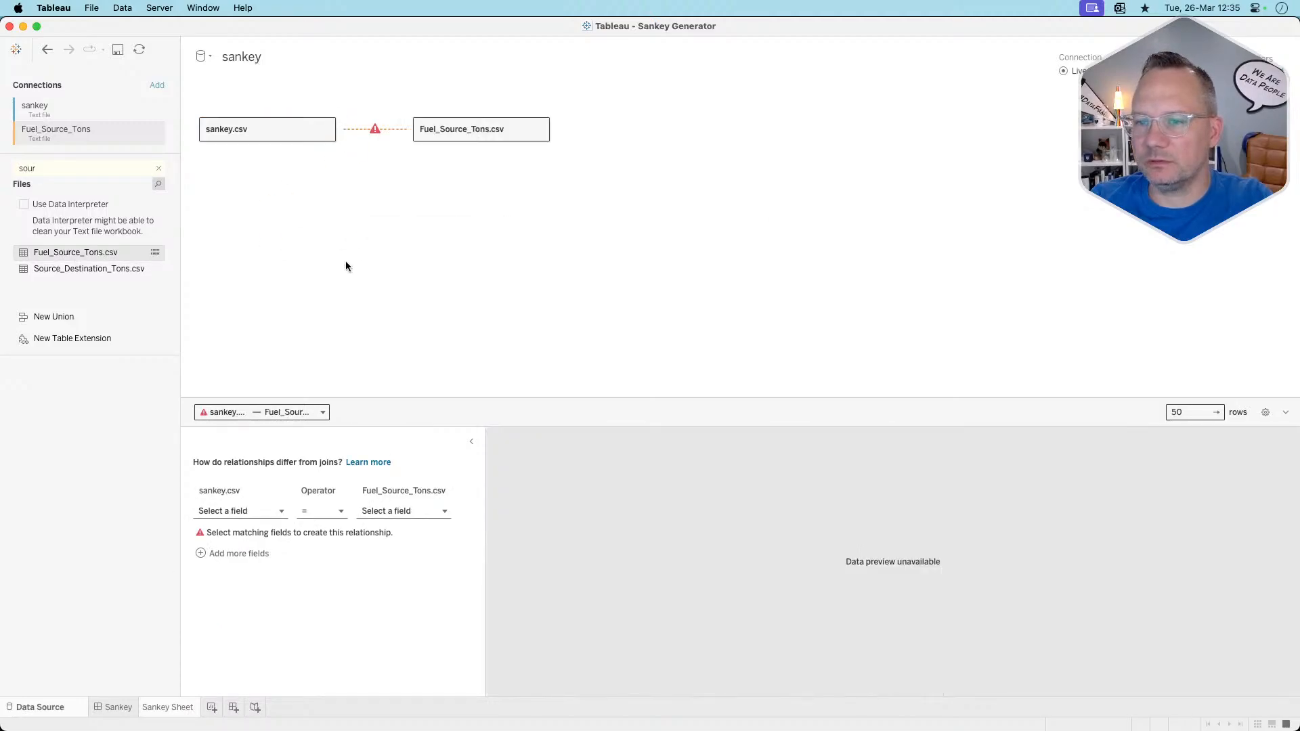
# Relate sankey.csv to Fuel_Source_Tons.csv by matching sourceId to Fuel Type with the = operator
pyautogui.click(257, 512)
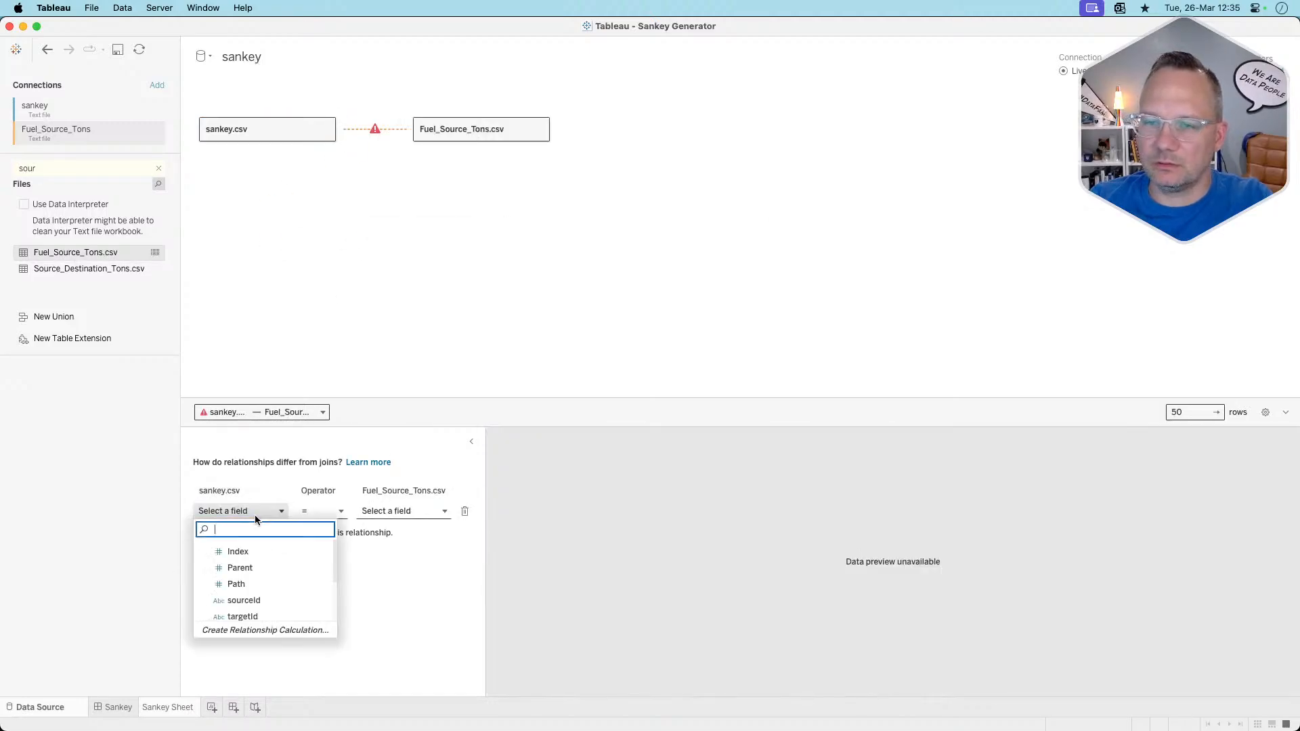
pyautogui.scroll(-2, 250, 577)
pyautogui.click(250, 566)
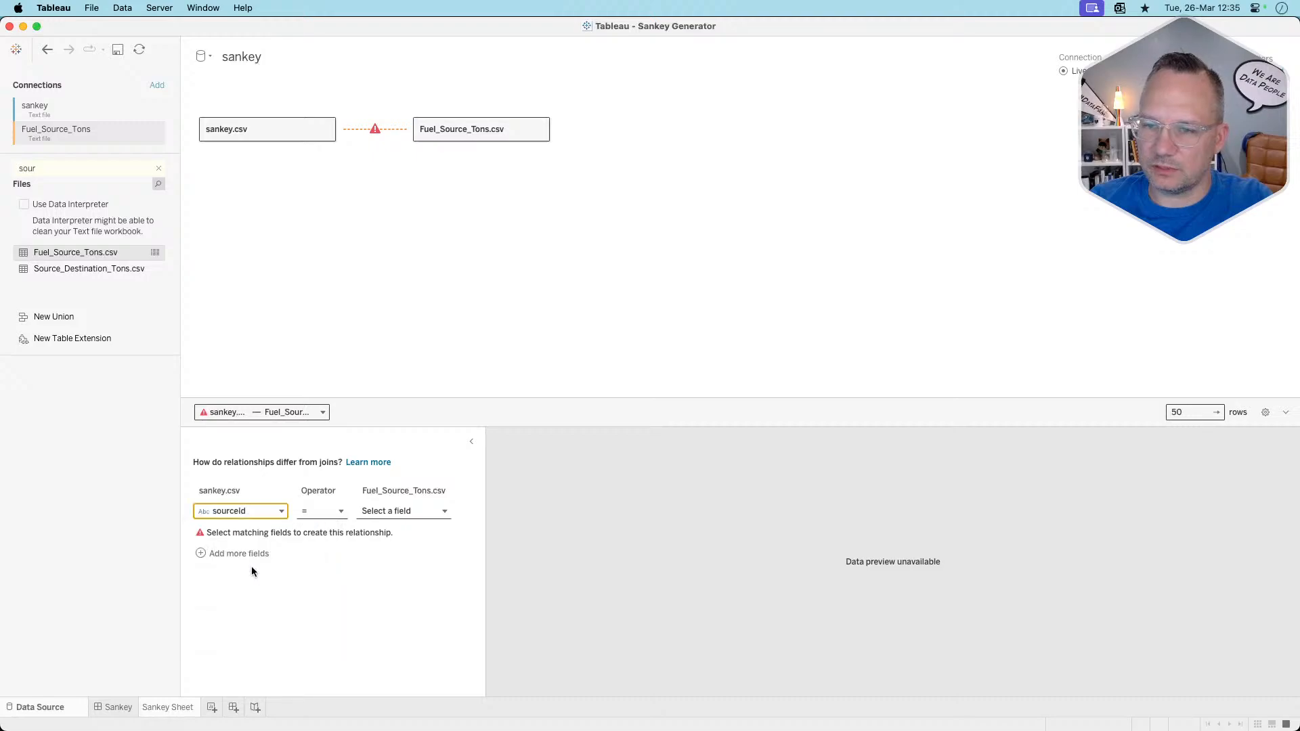
pyautogui.click(408, 511)
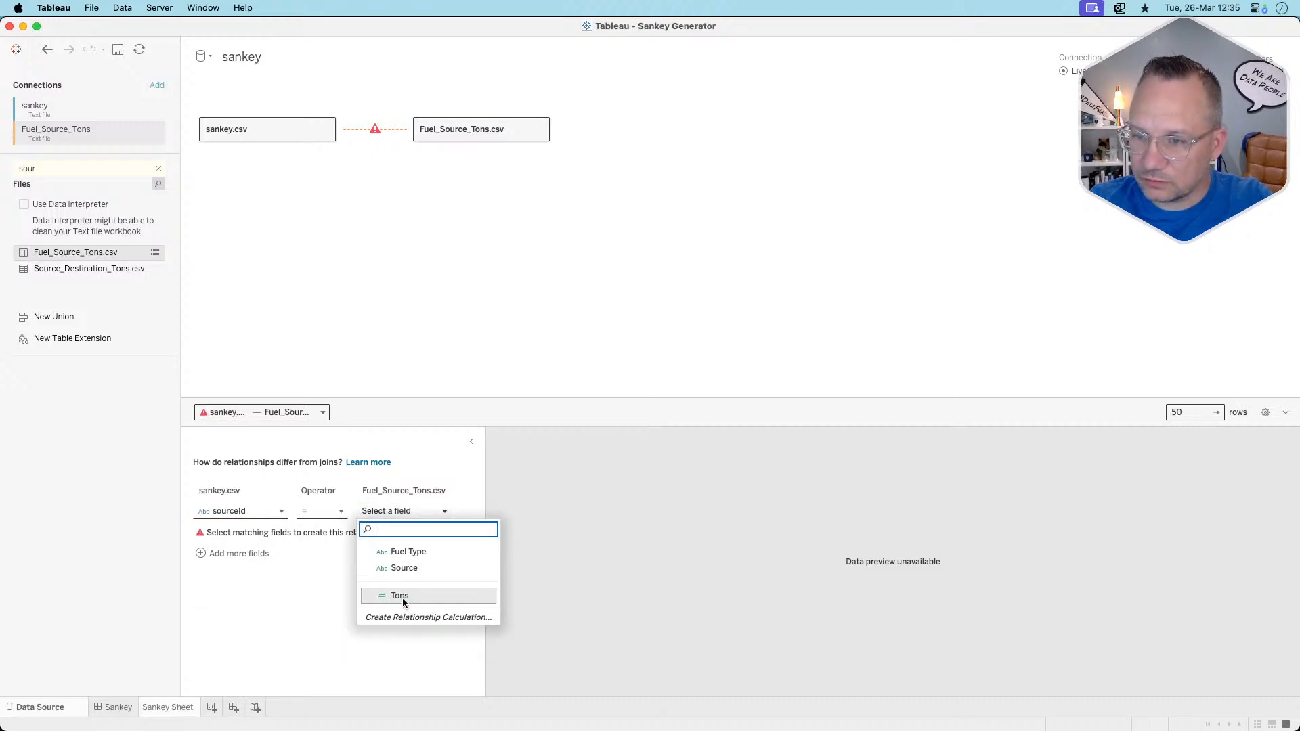
pyautogui.click(415, 551)
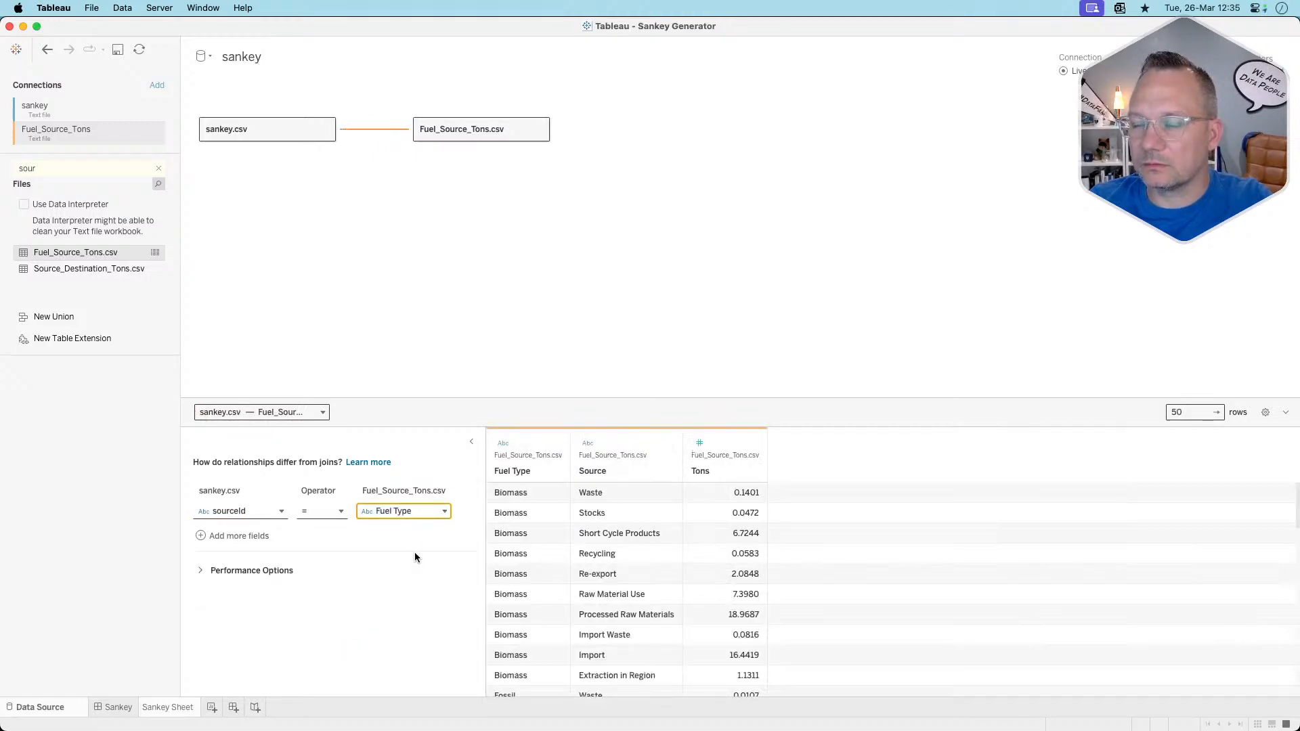
# Return to the Sankey dashboard and open its Sankey Sheet for editing
pyautogui.click(128, 708)
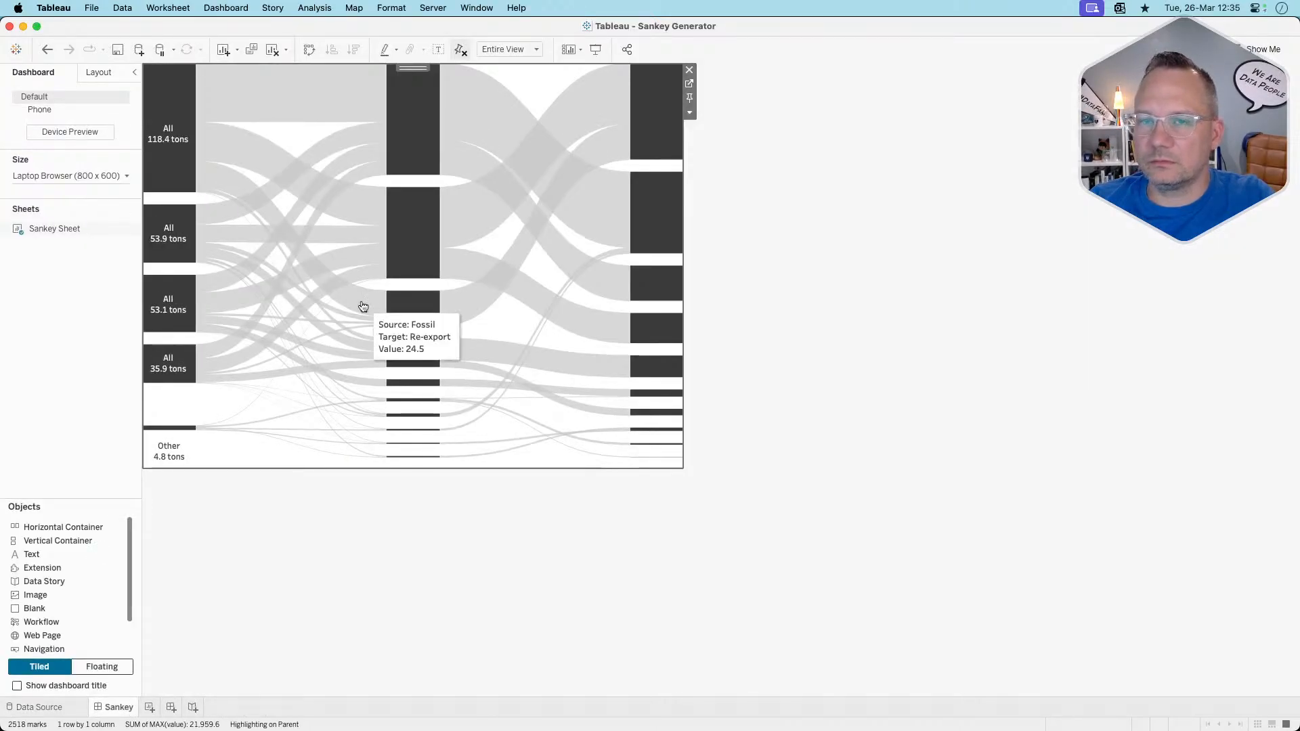
pyautogui.click(689, 84)
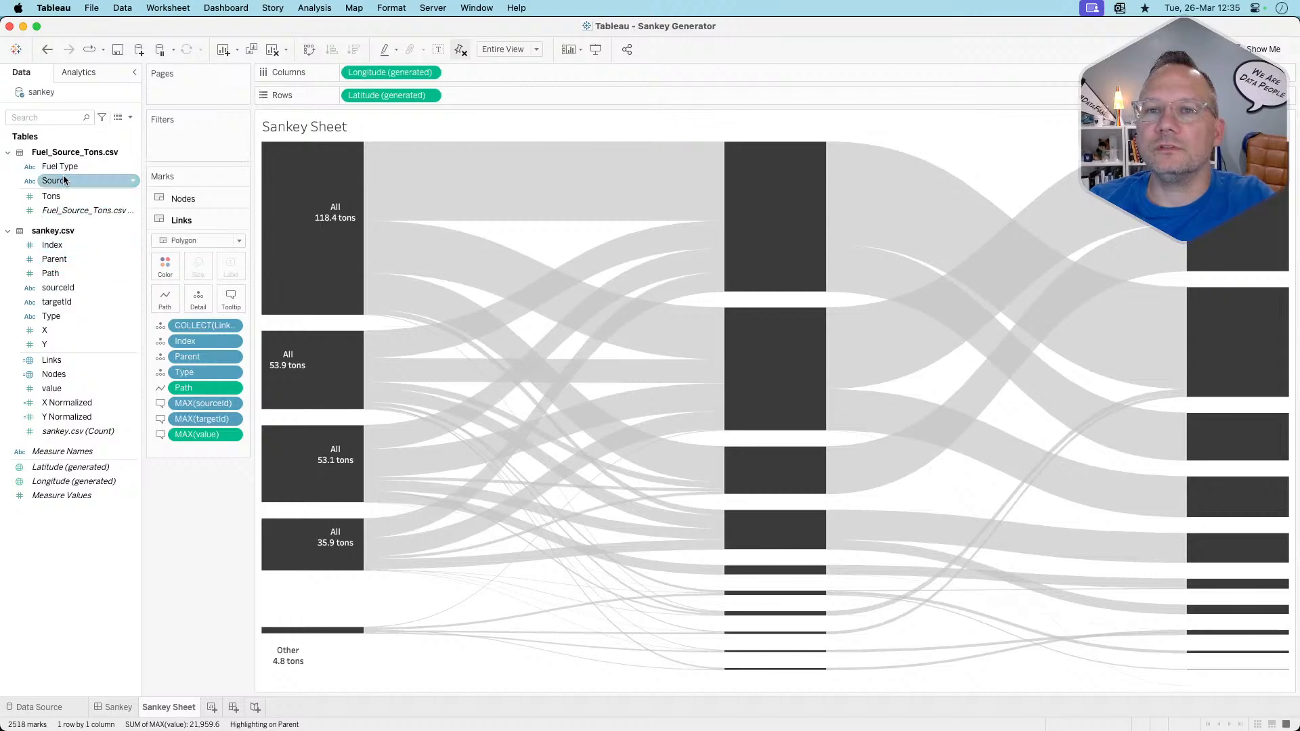
# Try coloring the Nodes layer by Fuel Type, and undo the change
pyautogui.click(208, 203)
pyautogui.moveTo(83, 169); pyautogui.dragTo(164, 243)
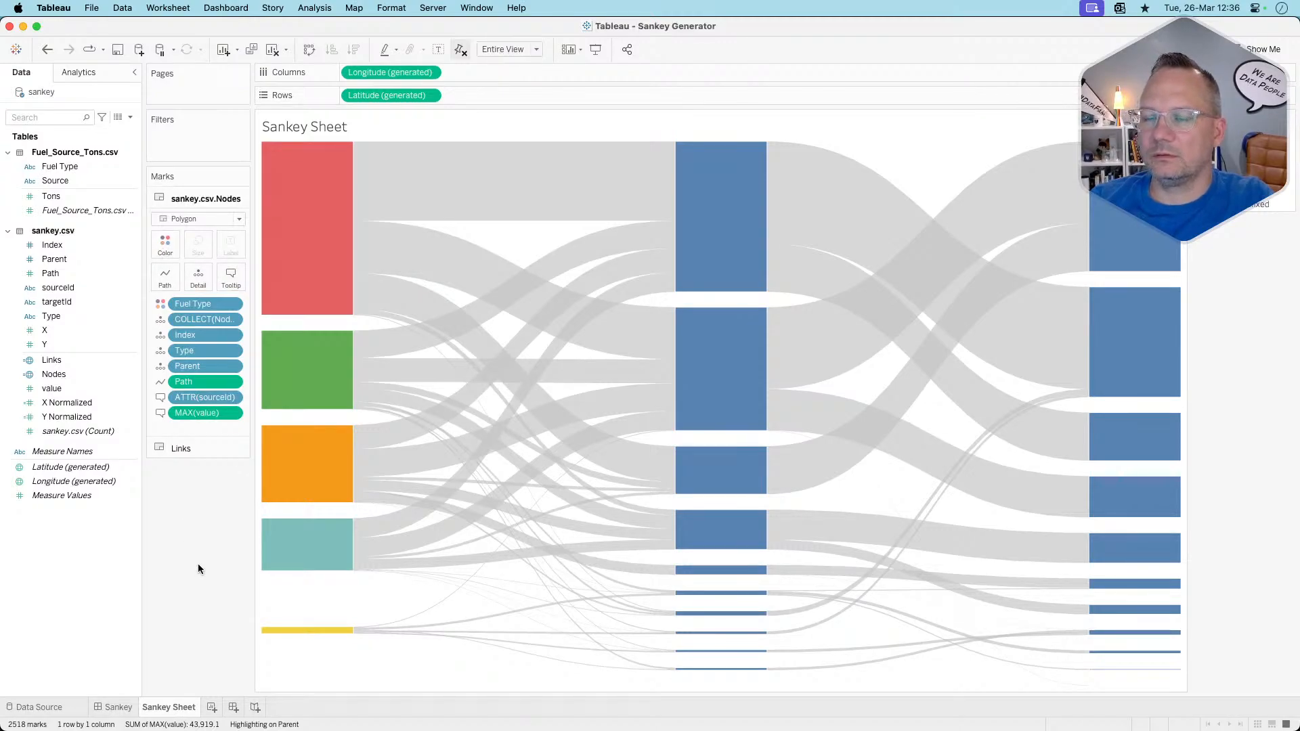
pyautogui.click(306, 549)
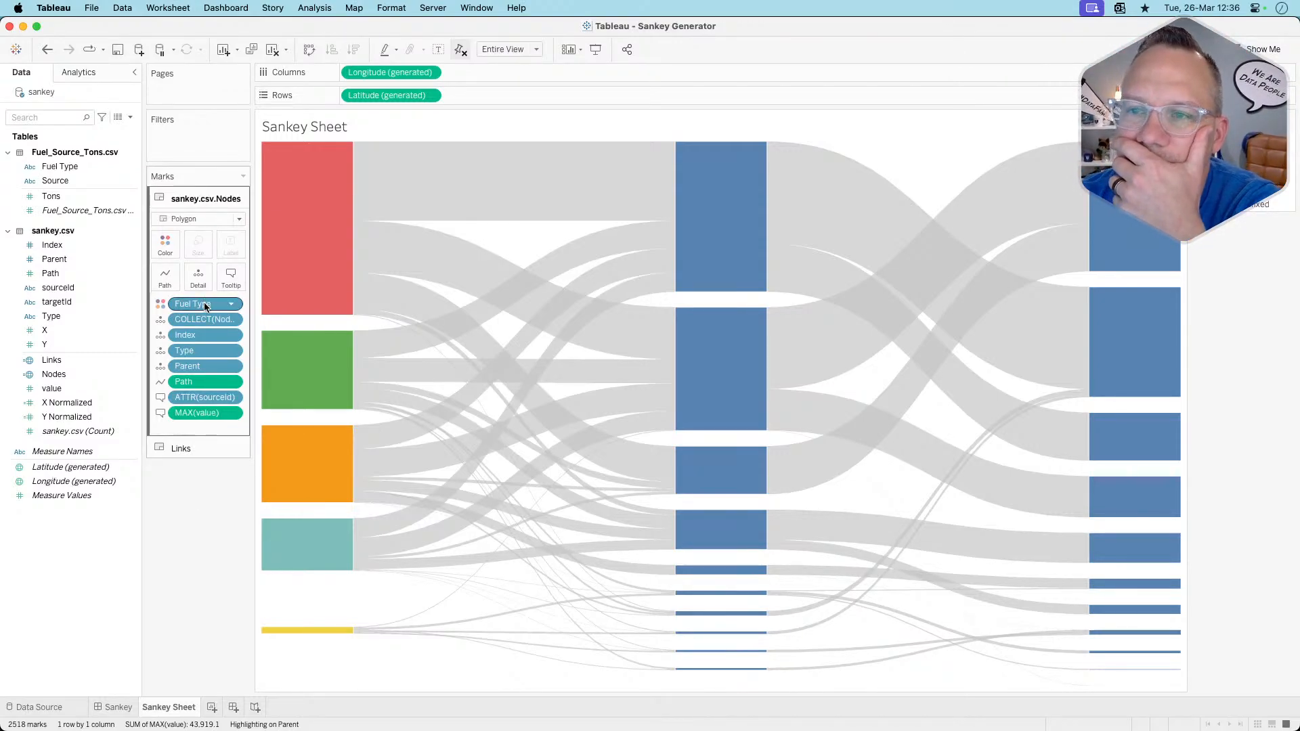
pyautogui.moveTo(205, 304)
pyautogui.mouseDown()
pyautogui.moveTo(205, 530)
pyautogui.moveTo(206, 306)
pyautogui.mouseUp()
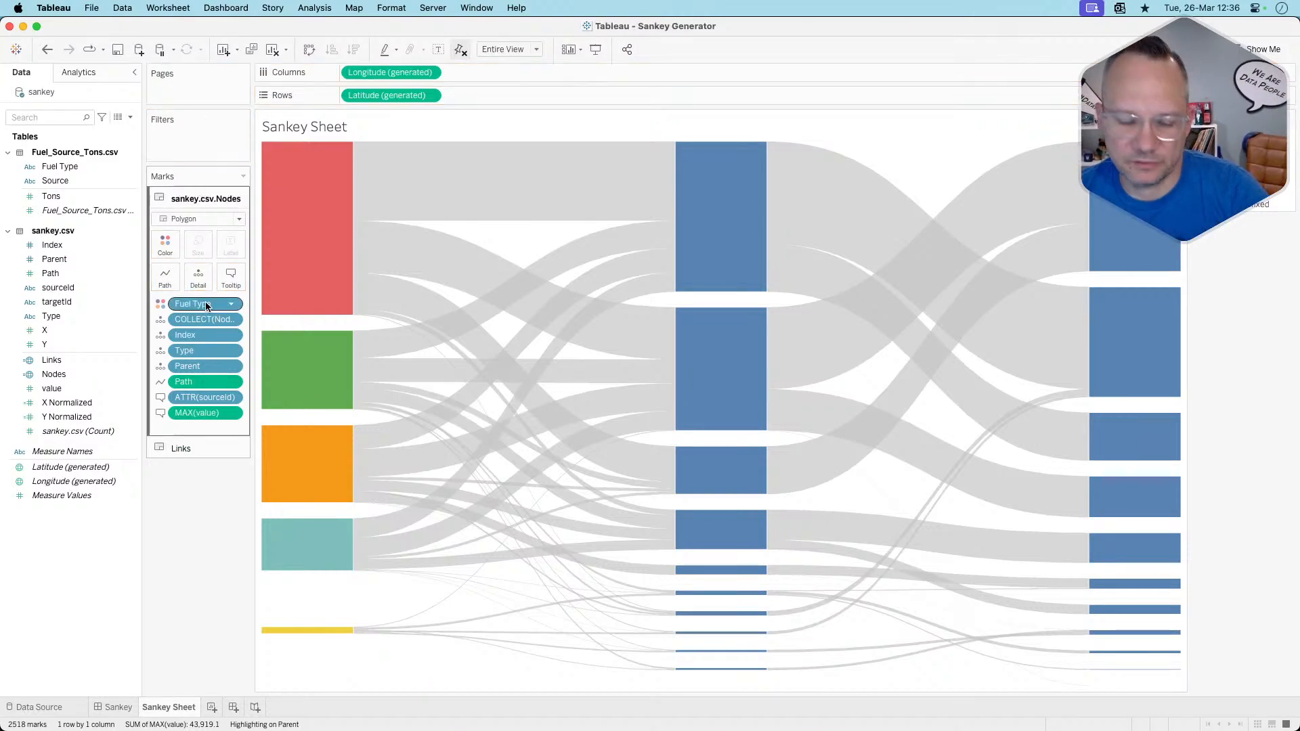
pyautogui.press('super+z')
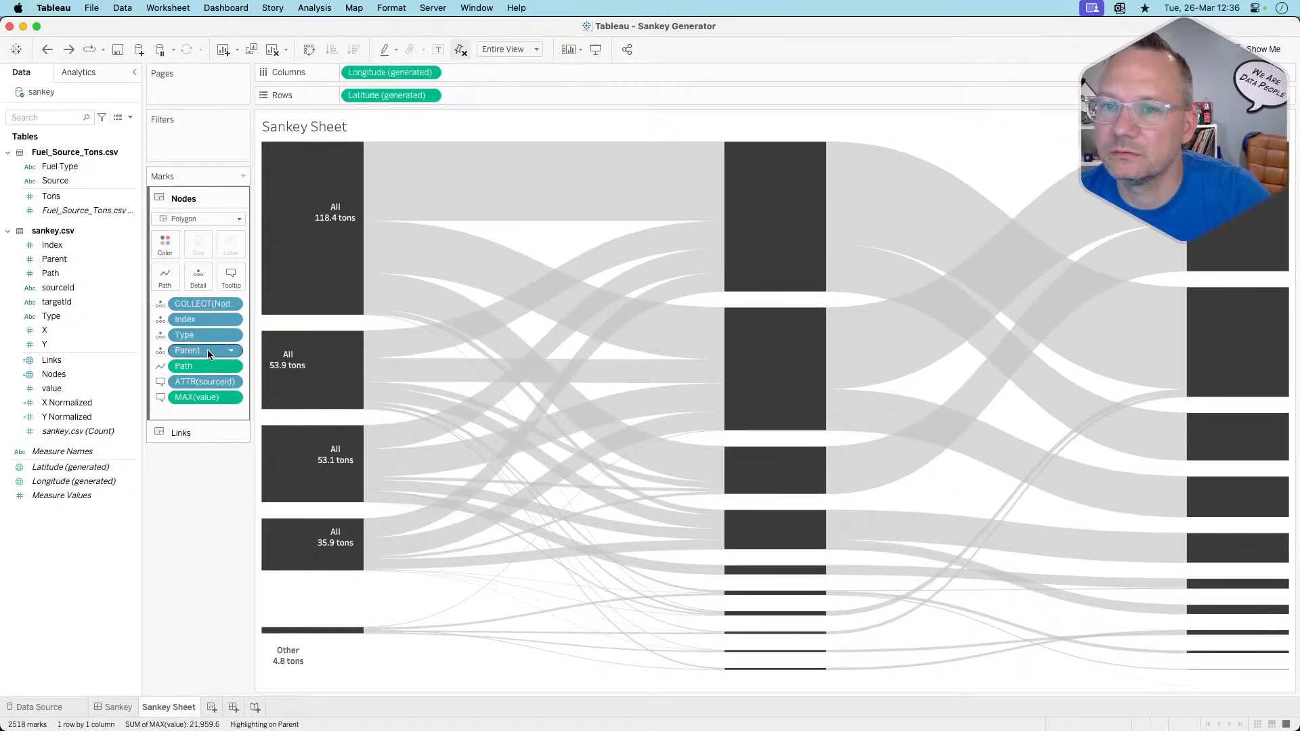
# Color the Links layer of the Sankey by Fuel Type
pyautogui.click(195, 434)
pyautogui.moveTo(60, 166); pyautogui.dragTo(164, 265)
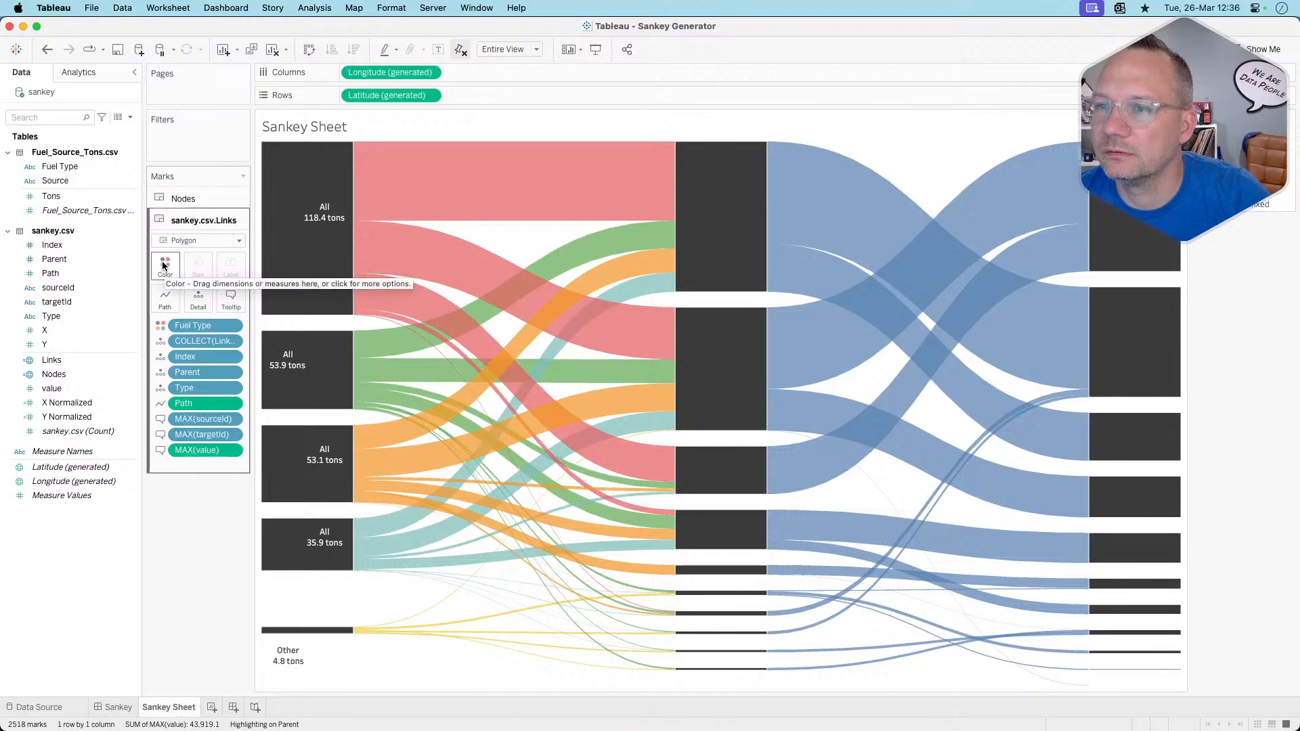
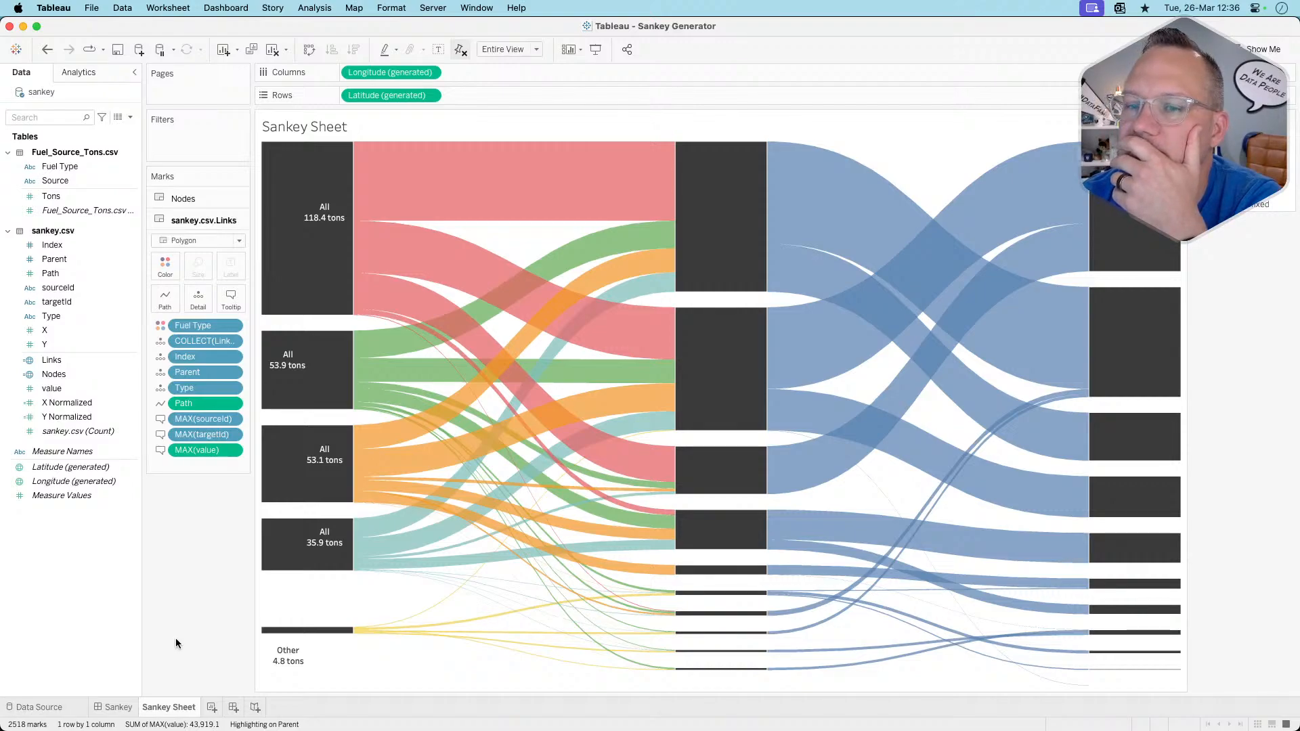
# Check the colored links on the Sankey dashboard and return to the Sankey Sheet
pyautogui.click(119, 707)
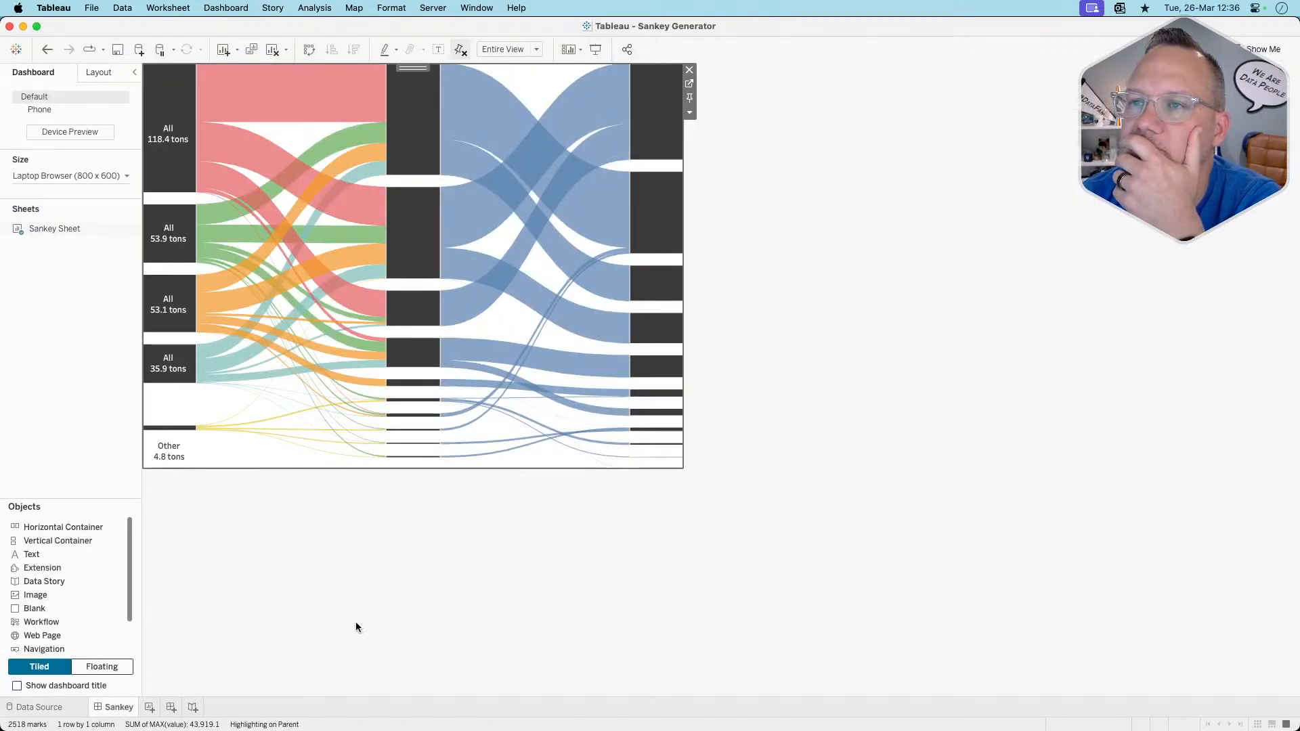
pyautogui.click(427, 606)
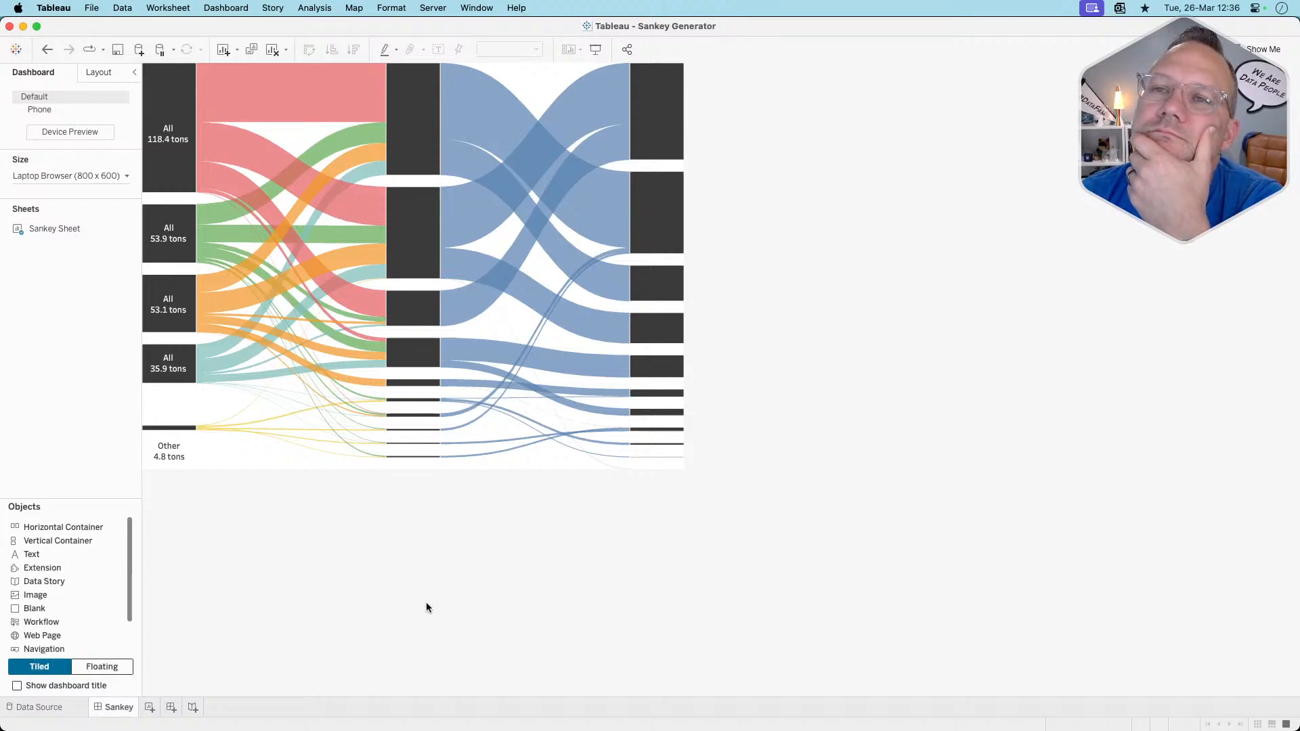
pyautogui.click(536, 79)
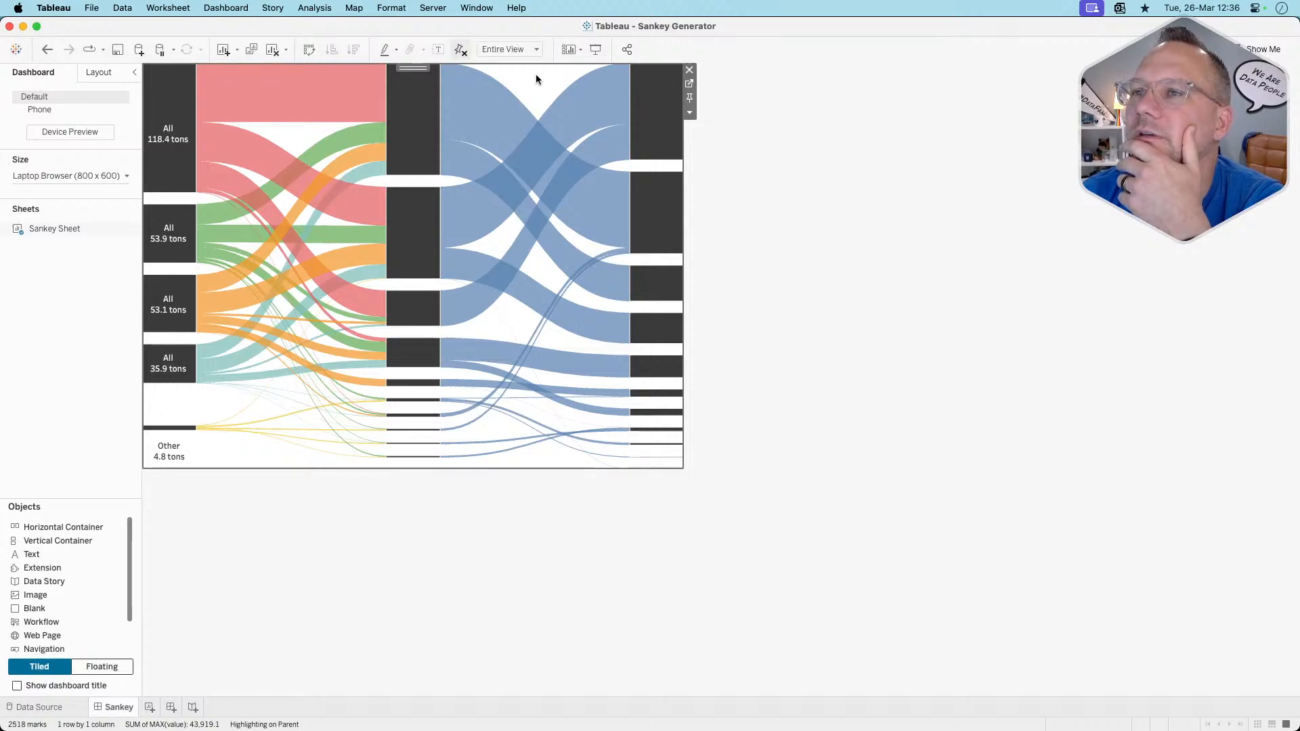
pyautogui.click(689, 83)
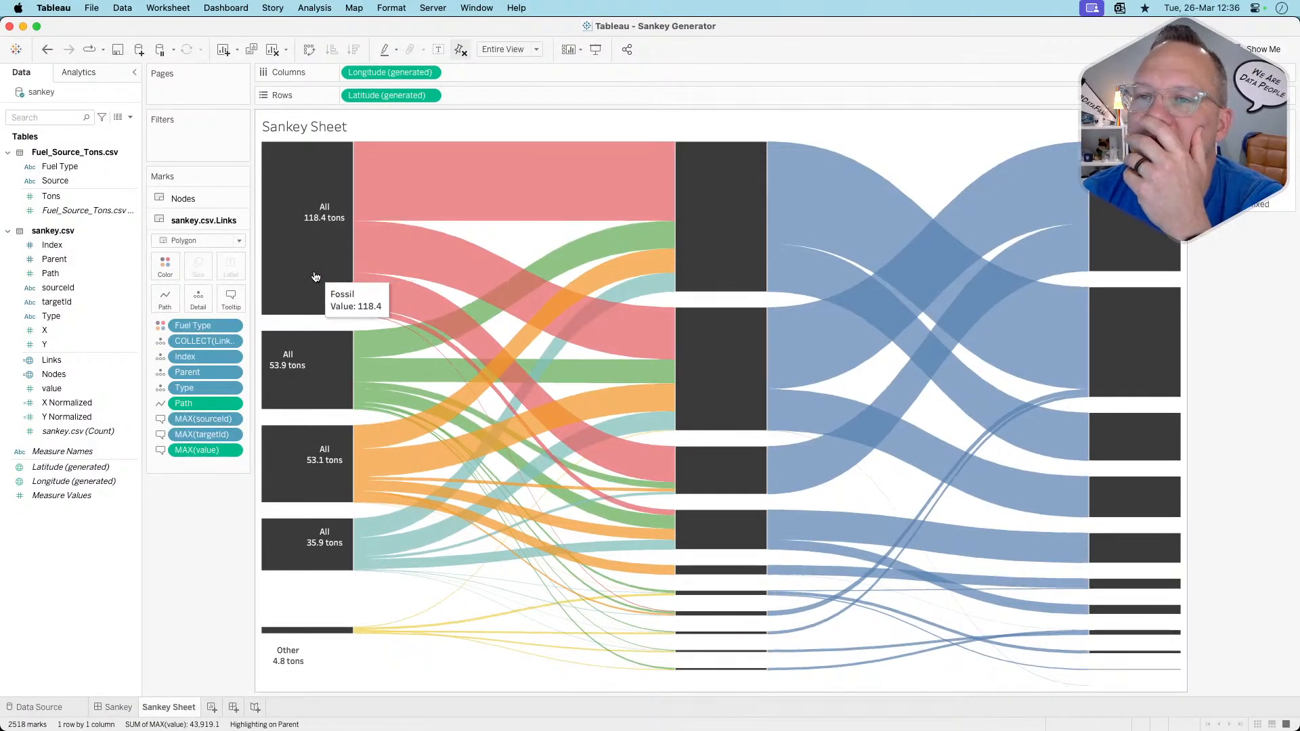
# Color the Nodes layer of the Sankey by Fuel Type
pyautogui.click(217, 198)
pyautogui.click(81, 181)
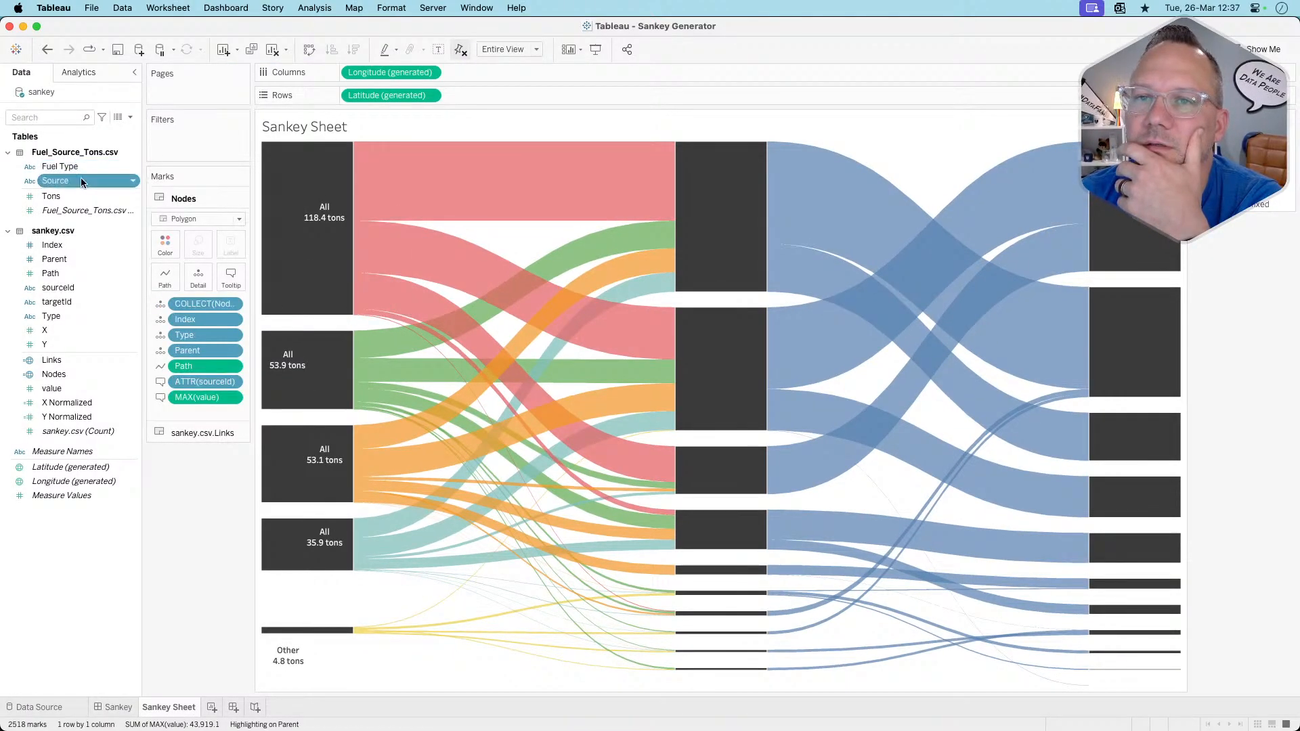
pyautogui.moveTo(81, 181); pyautogui.dragTo(162, 246)
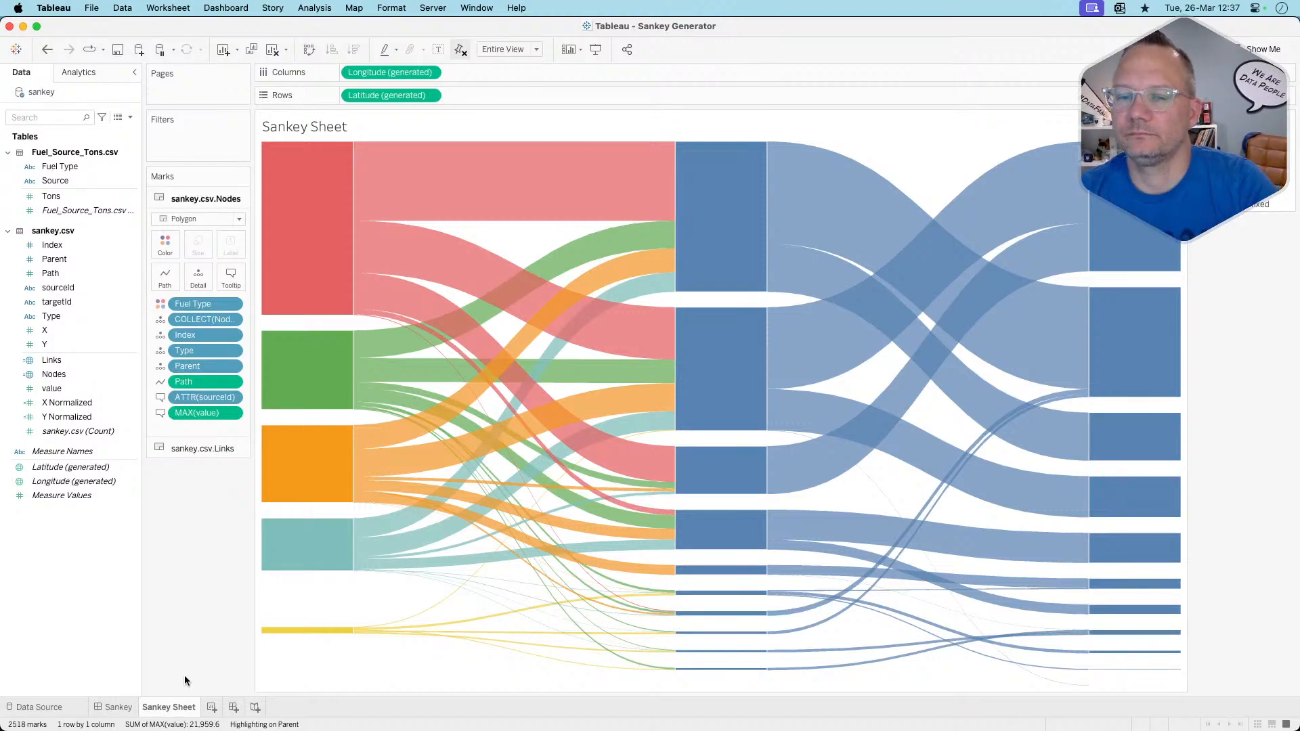
# Create a second, blank dashboard and return to the Sankey dashboard
pyautogui.click(233, 708)
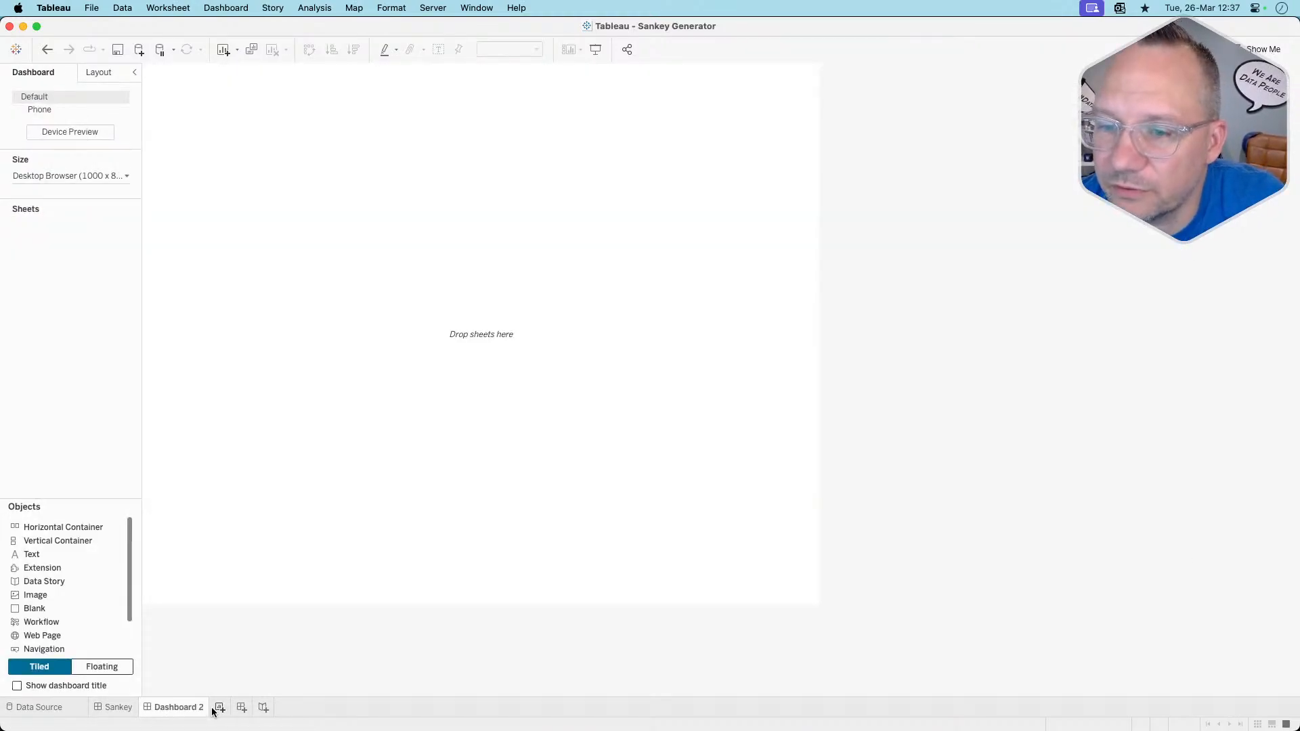
pyautogui.click(116, 707)
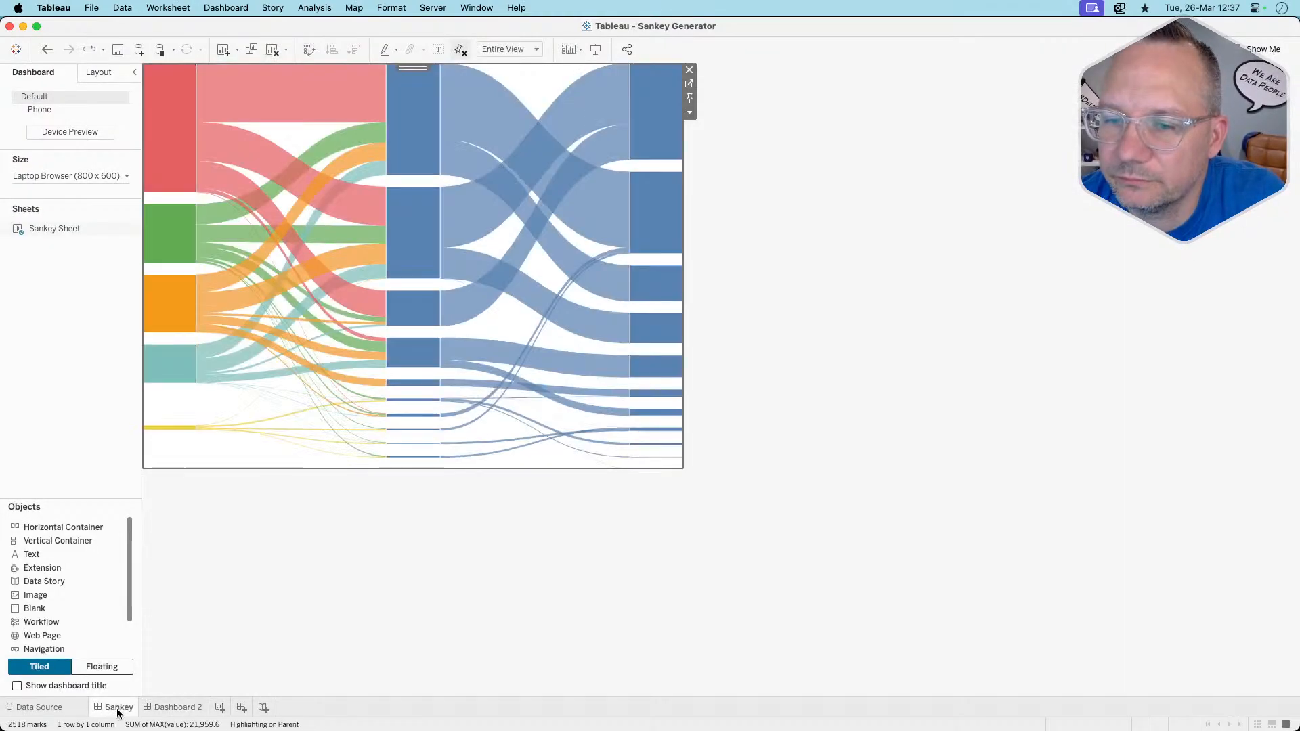
# Try widening the Sankey dashboard to a custom 1000 px, and restore its width to 800 px
pyautogui.click(286, 544)
pyautogui.click(78, 176)
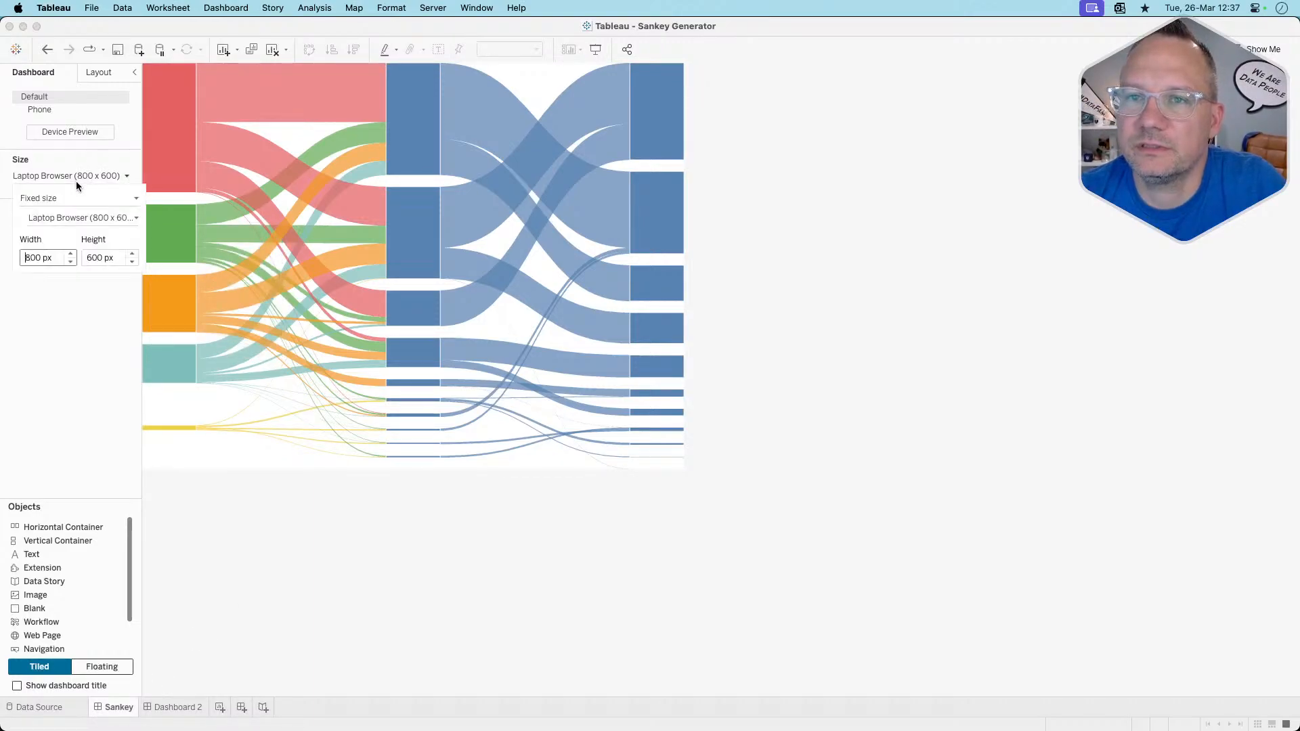
pyautogui.click(71, 253)
pyautogui.click(71, 253)
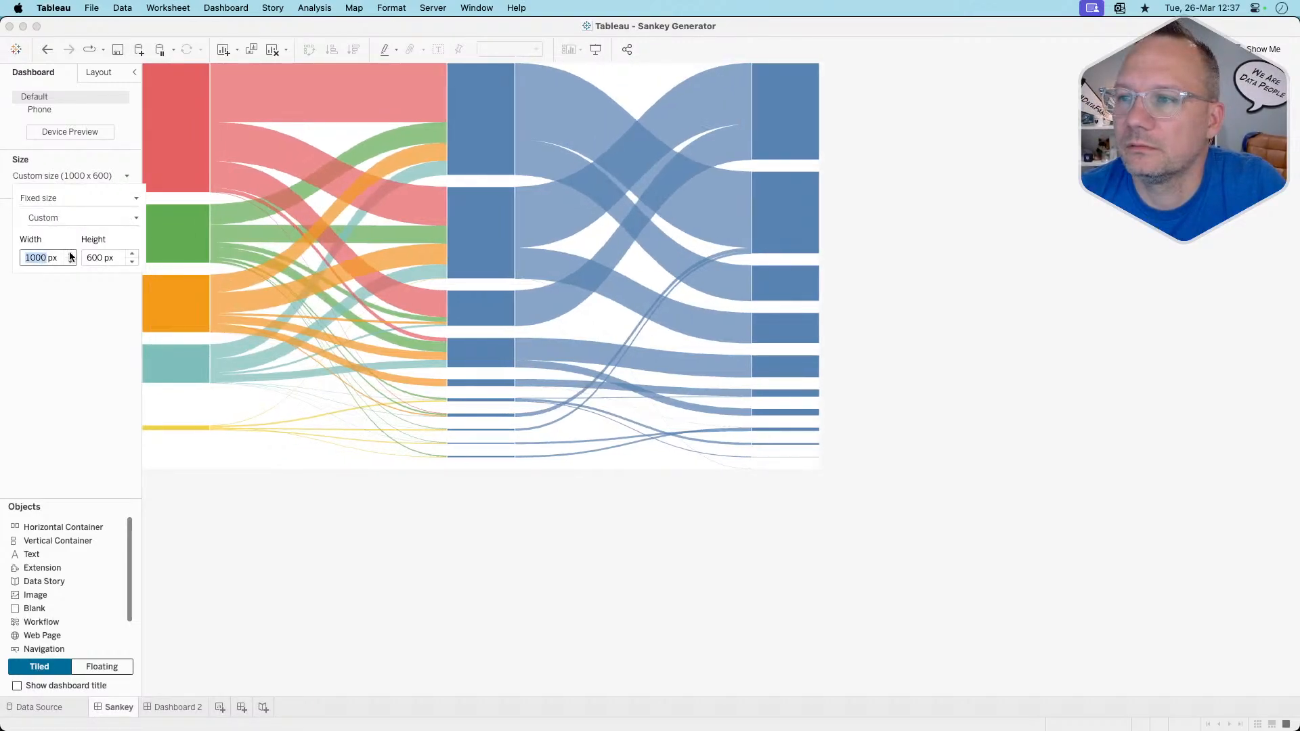
pyautogui.click(71, 261)
pyautogui.click(70, 262)
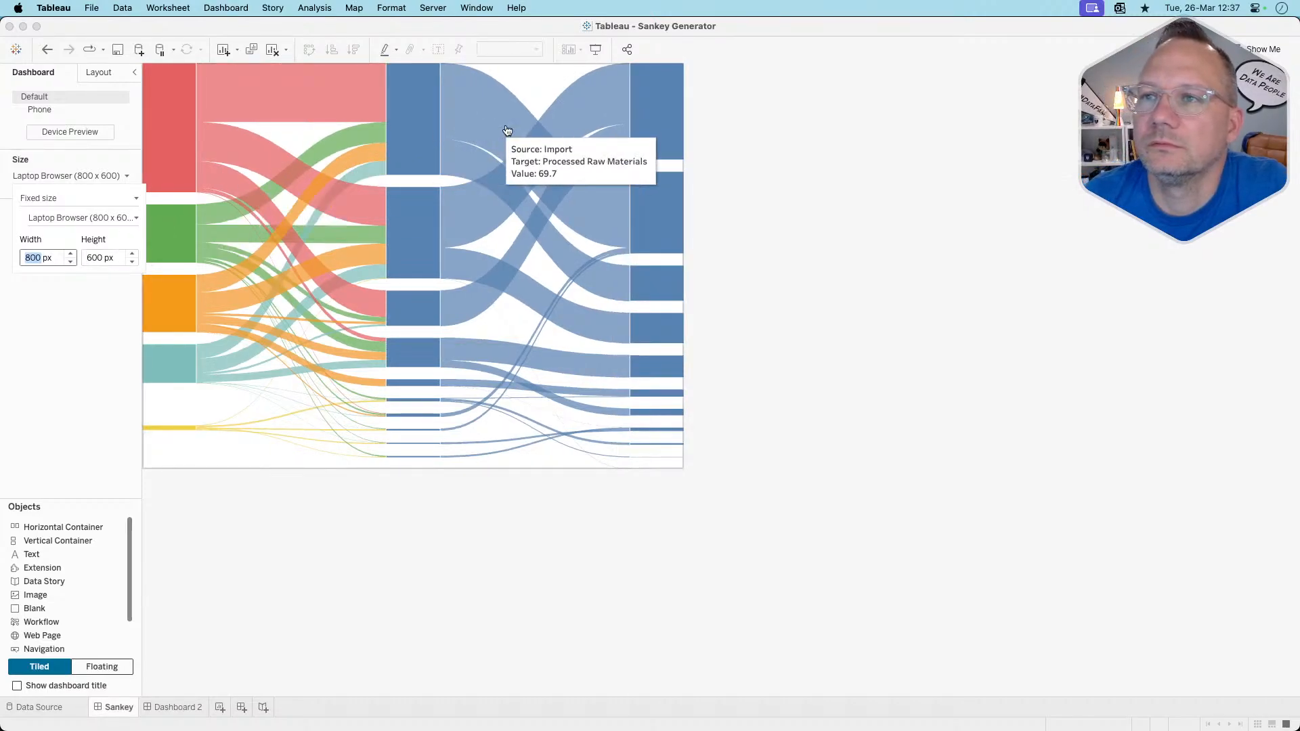
# Set the outer padding of the Sankey Sheet on the dashboard to 60 on all sides
pyautogui.click(220, 461)
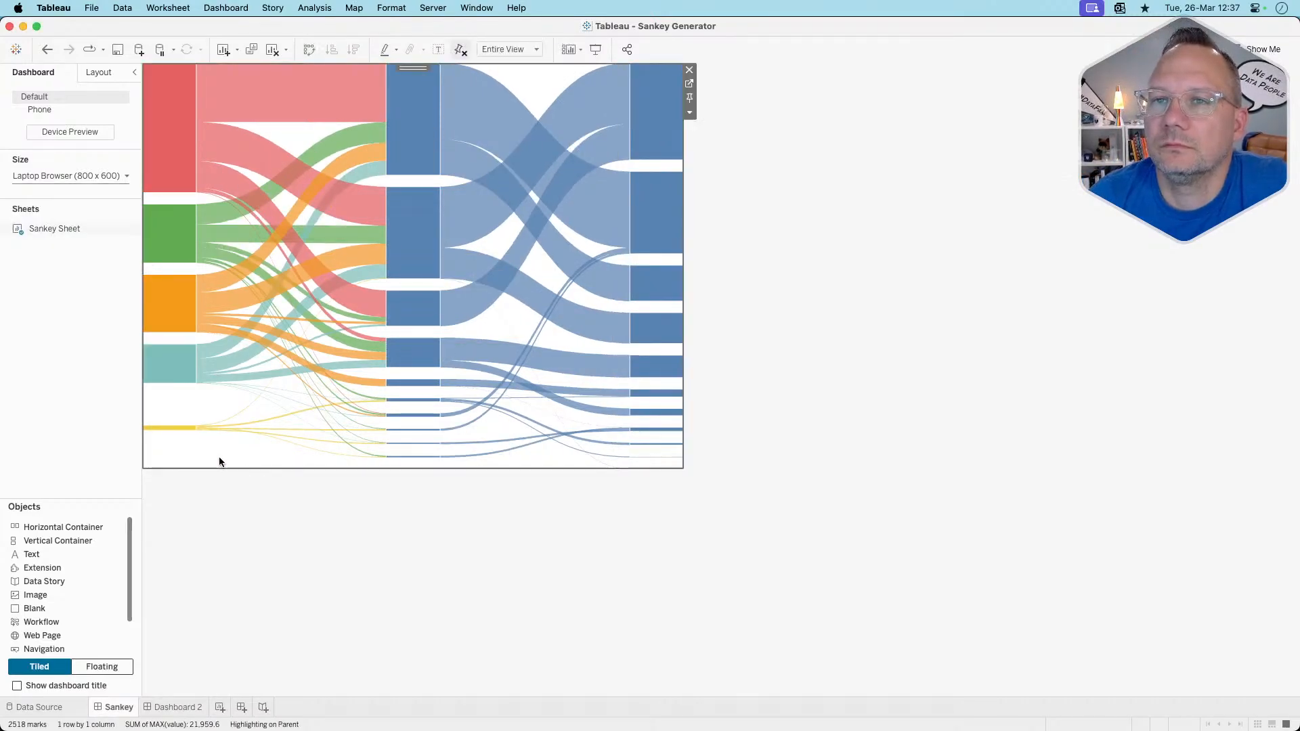
pyautogui.click(98, 75)
pyautogui.click(61, 413)
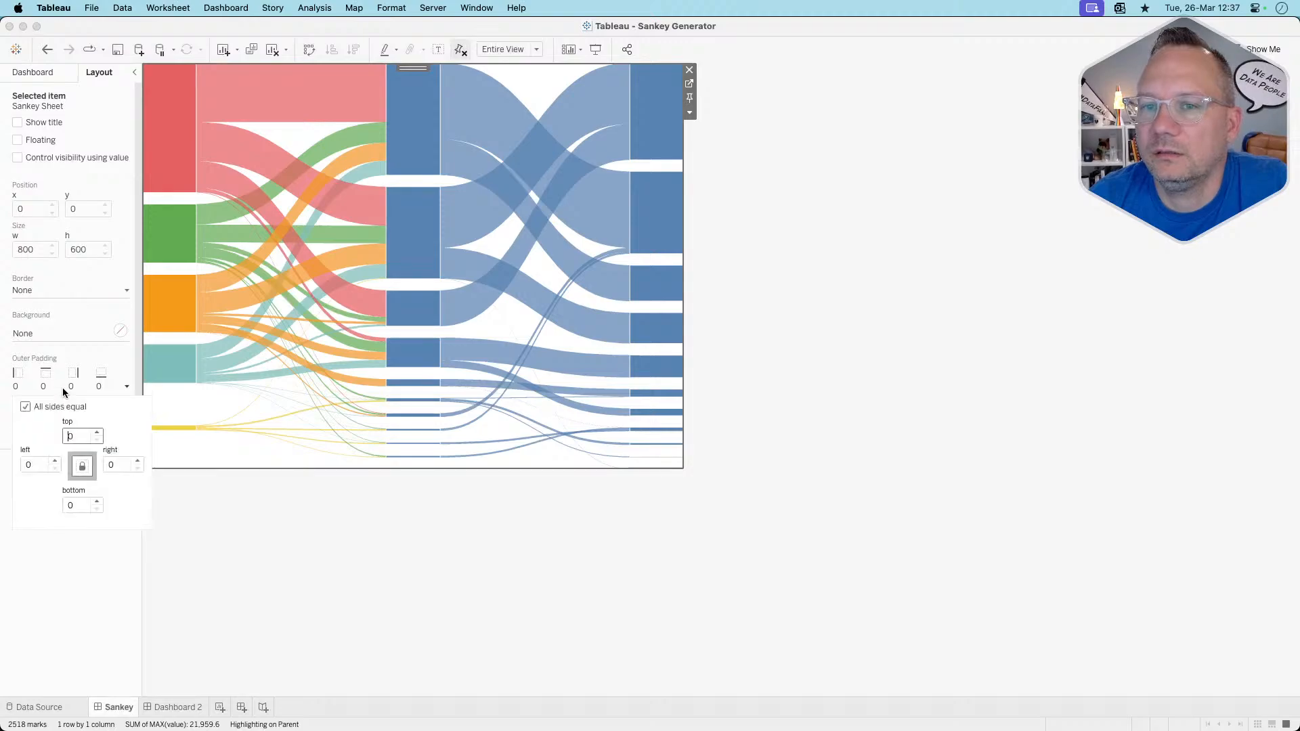
pyautogui.write('60')
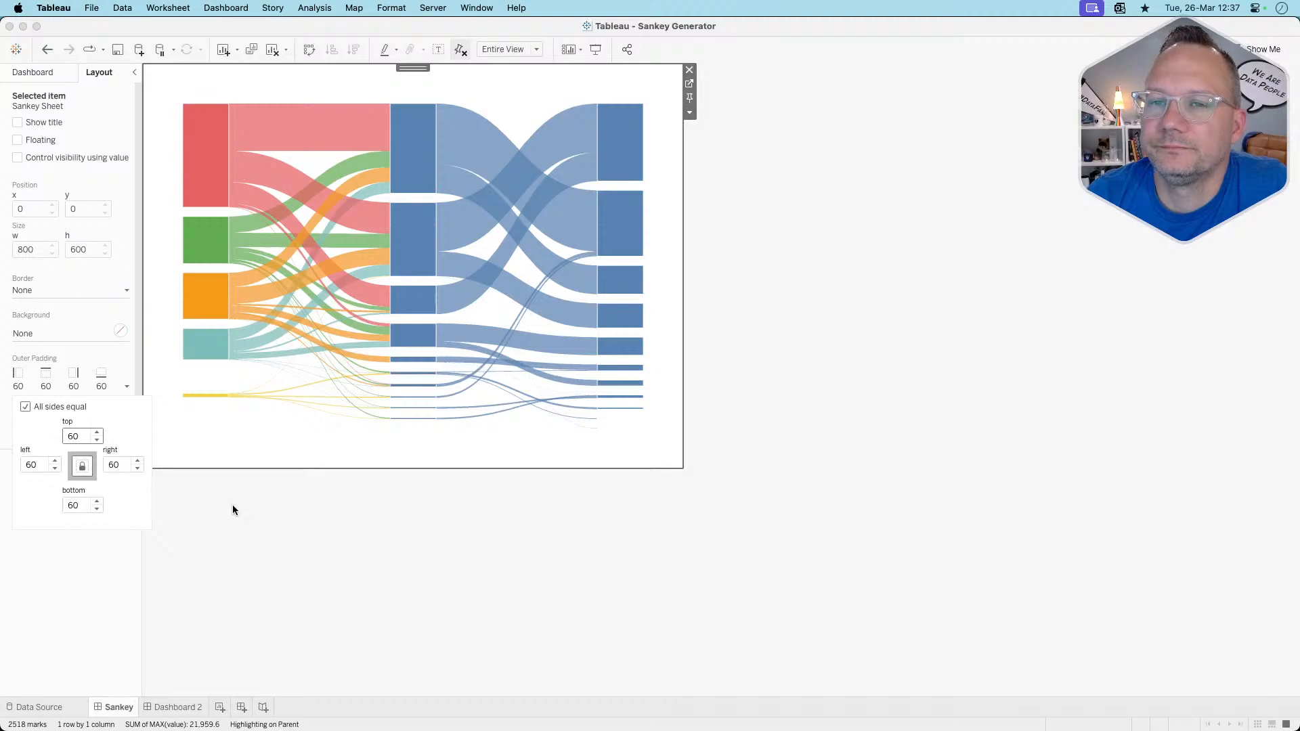
pyautogui.click(233, 539)
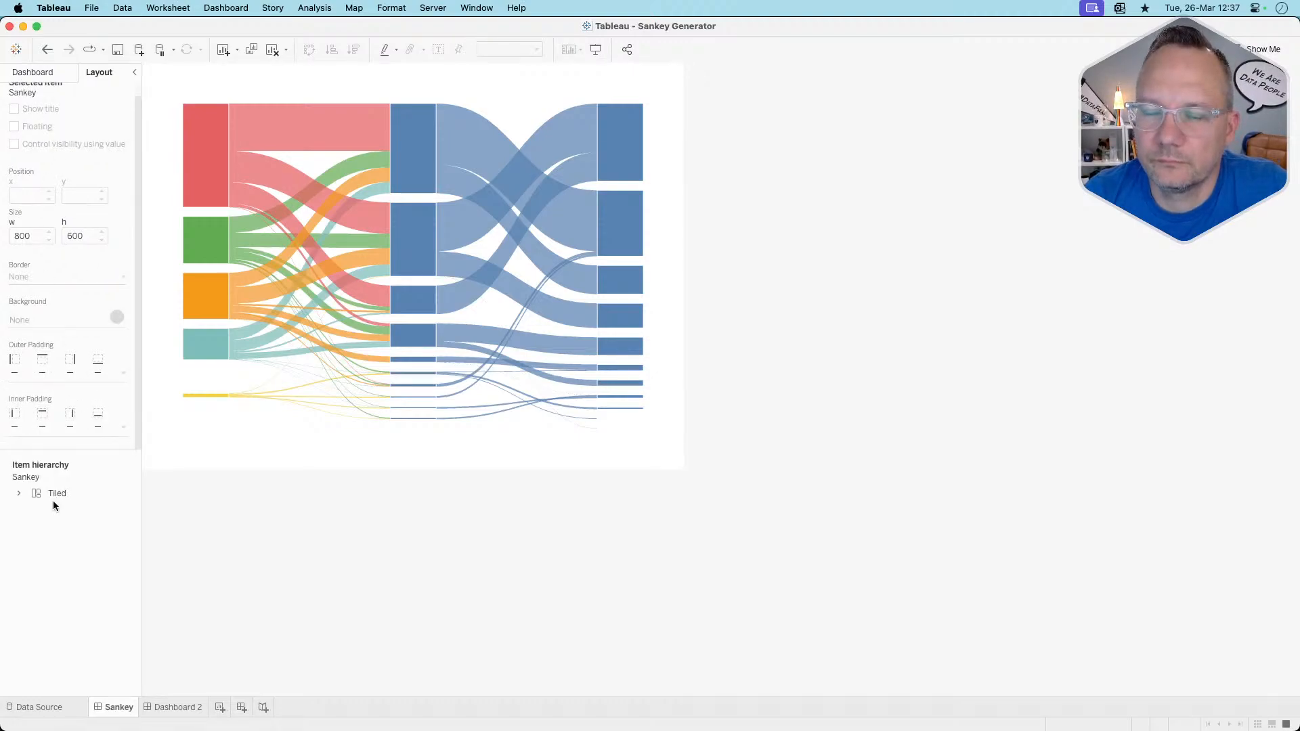
# Add a tiled vertical container to the Sankey dashboard and move the Sankey Sheet into it
pyautogui.click(44, 77)
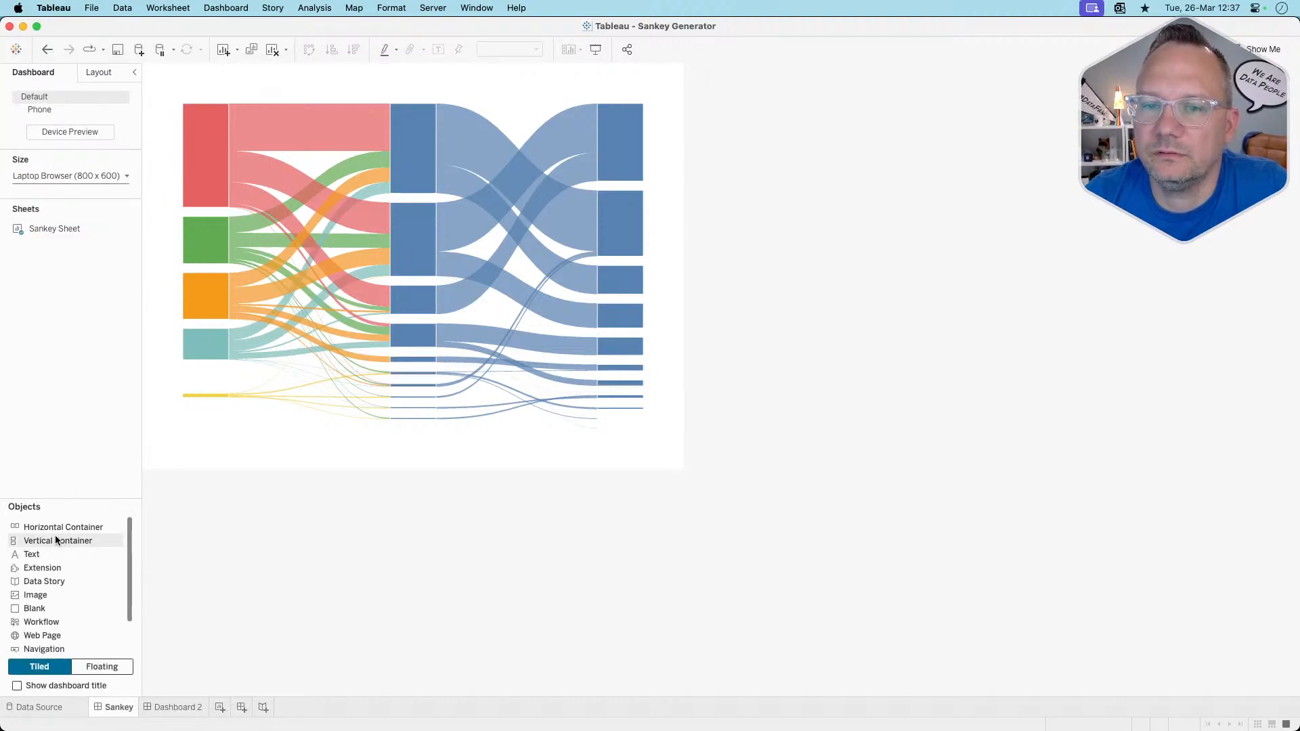
pyautogui.moveTo(55, 535); pyautogui.dragTo(228, 327)
pyautogui.click(652, 137)
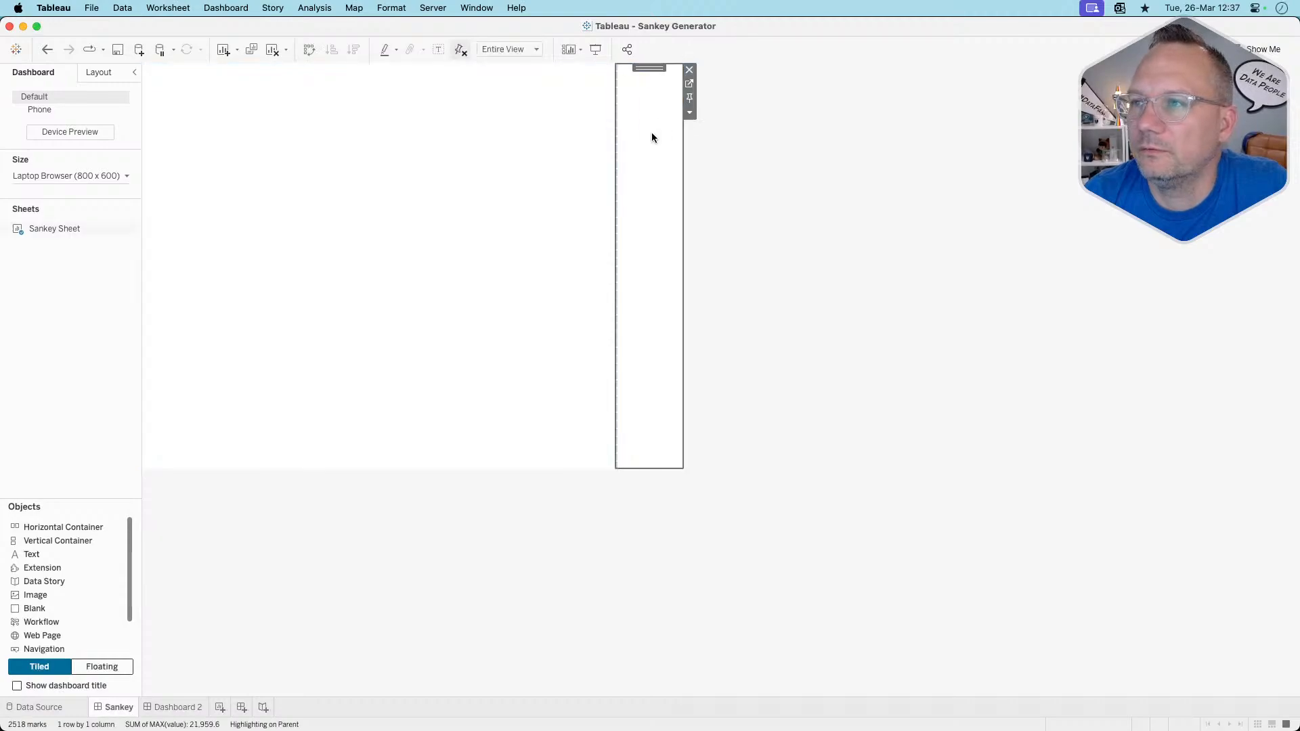
pyautogui.moveTo(648, 68); pyautogui.dragTo(450, 184)
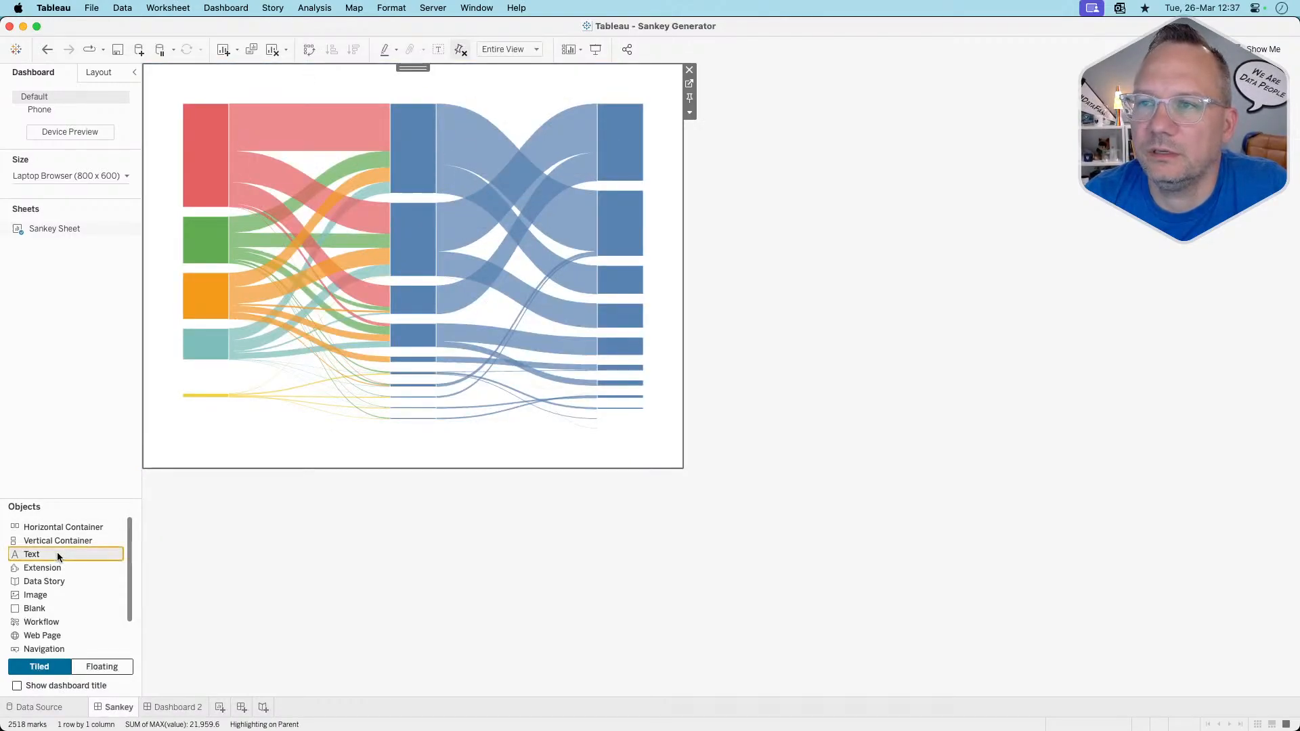
# Add a text object at the top of the Sankey dashboard, with font size 16 and centered alignment
pyautogui.moveTo(31, 554); pyautogui.dragTo(435, 128)
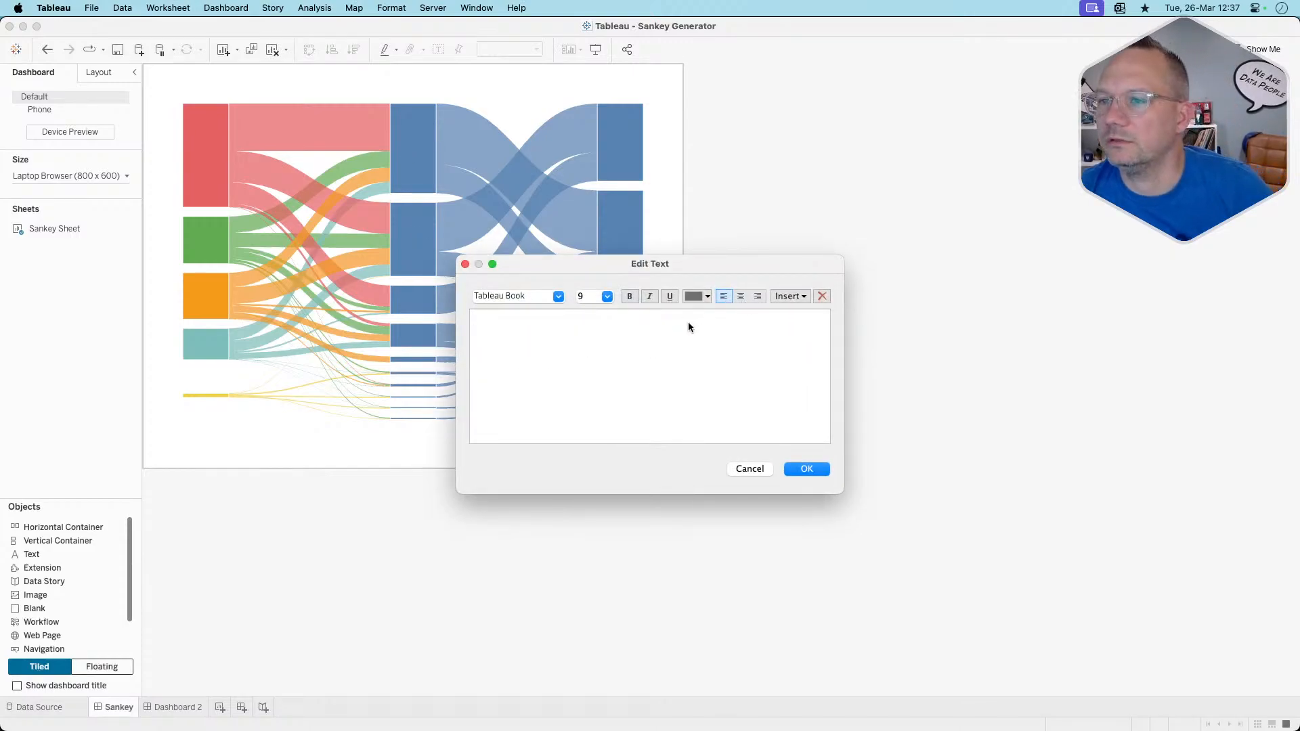
pyautogui.click(607, 297)
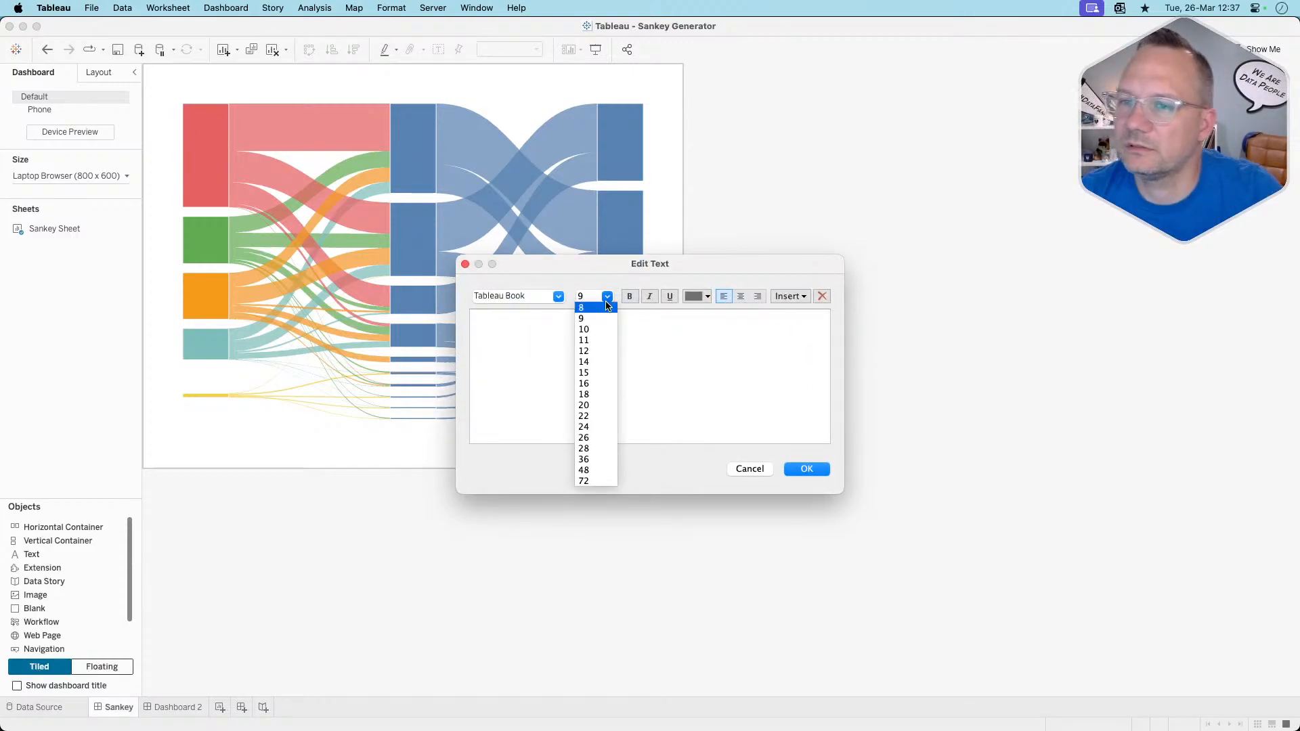
pyautogui.click(609, 383)
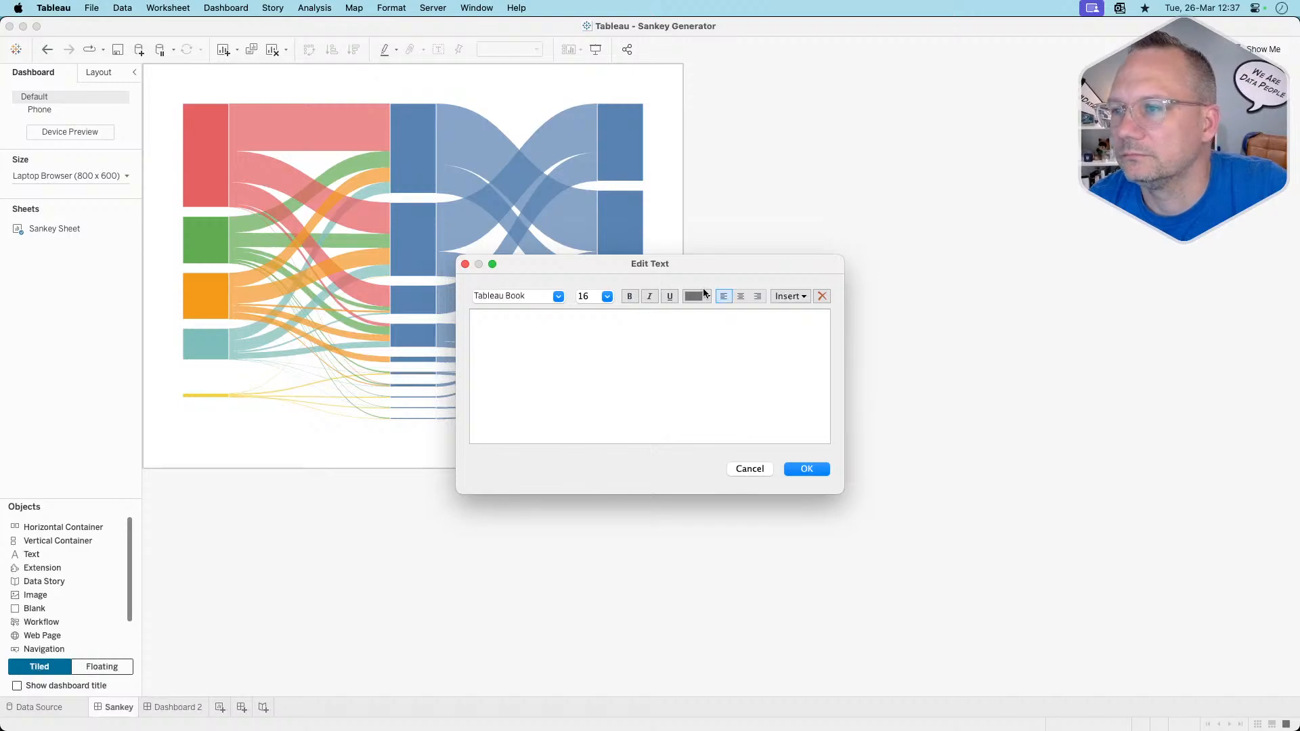
pyautogui.click(739, 297)
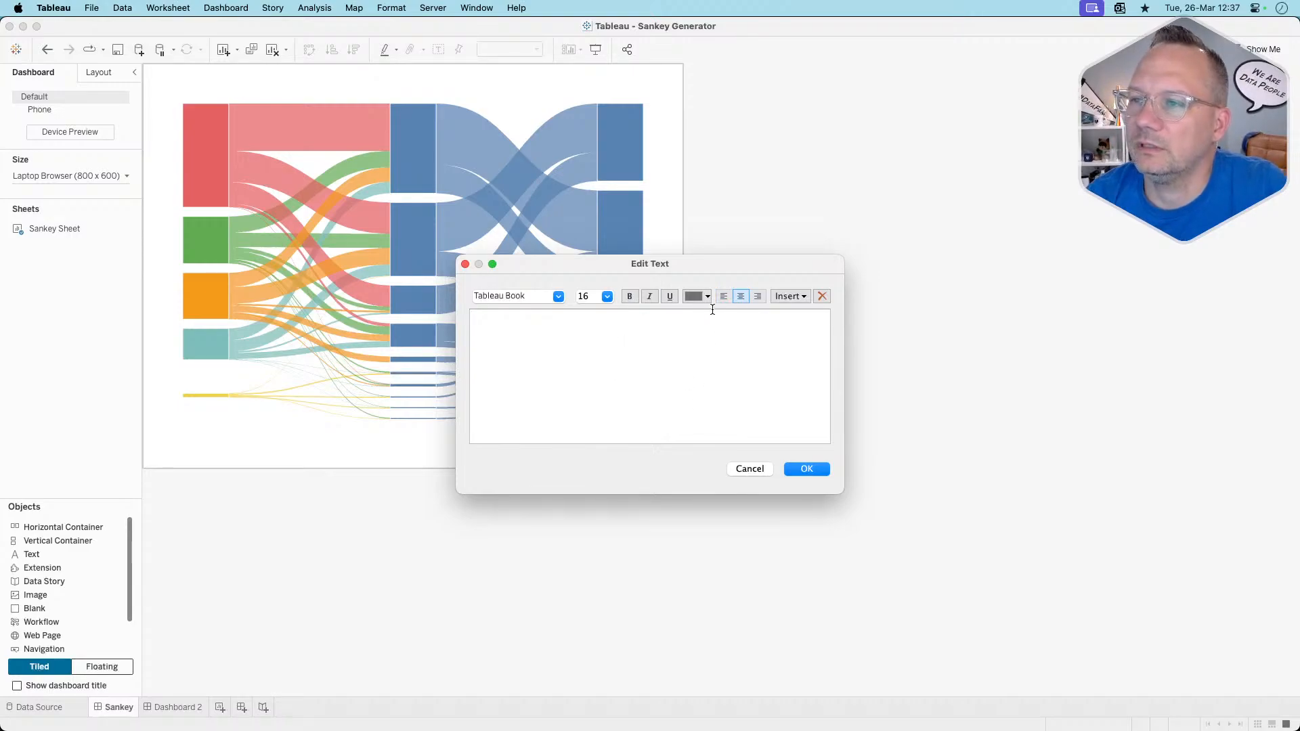
# Review the Makeover Monday raw materials graphic on data.world in the Arc browser, and return to the text editor in Tableau
pyautogui.press('super+Tab')
pyautogui.press('super+Tab')
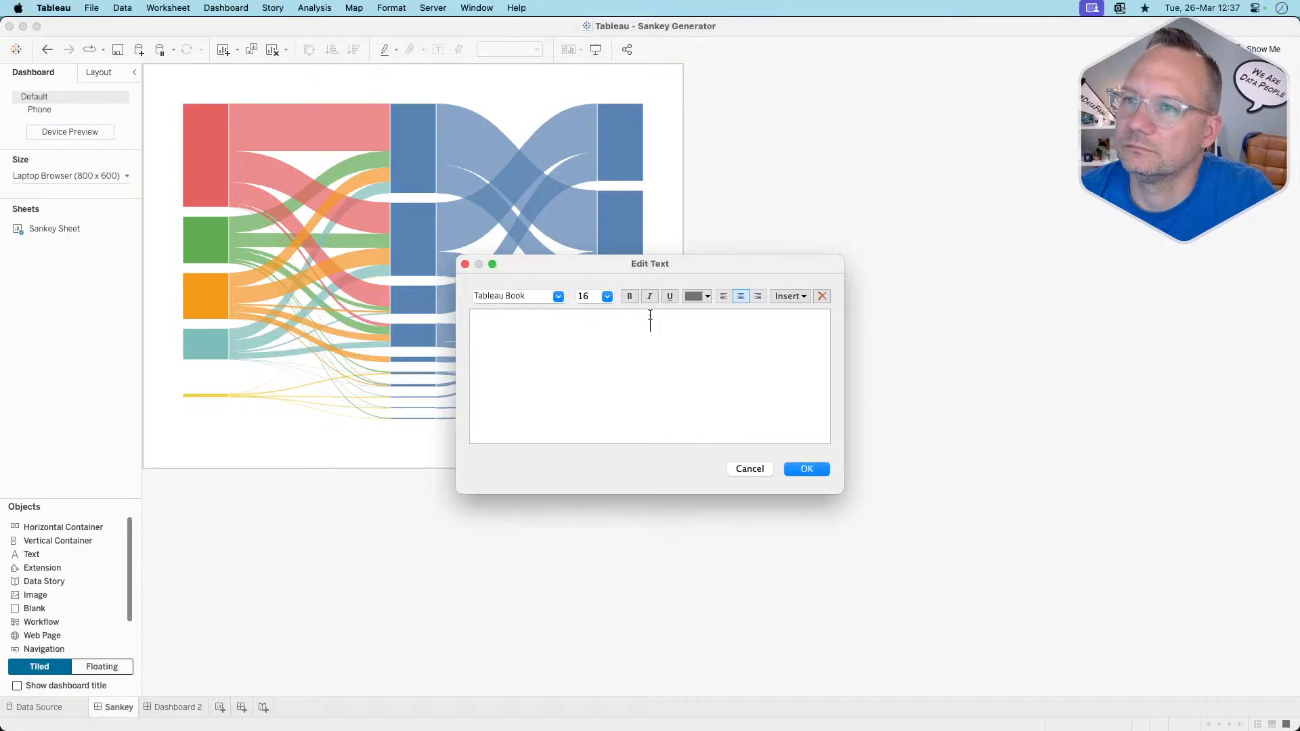
pyautogui.press('super+Tab')
pyautogui.press('super+Tab')
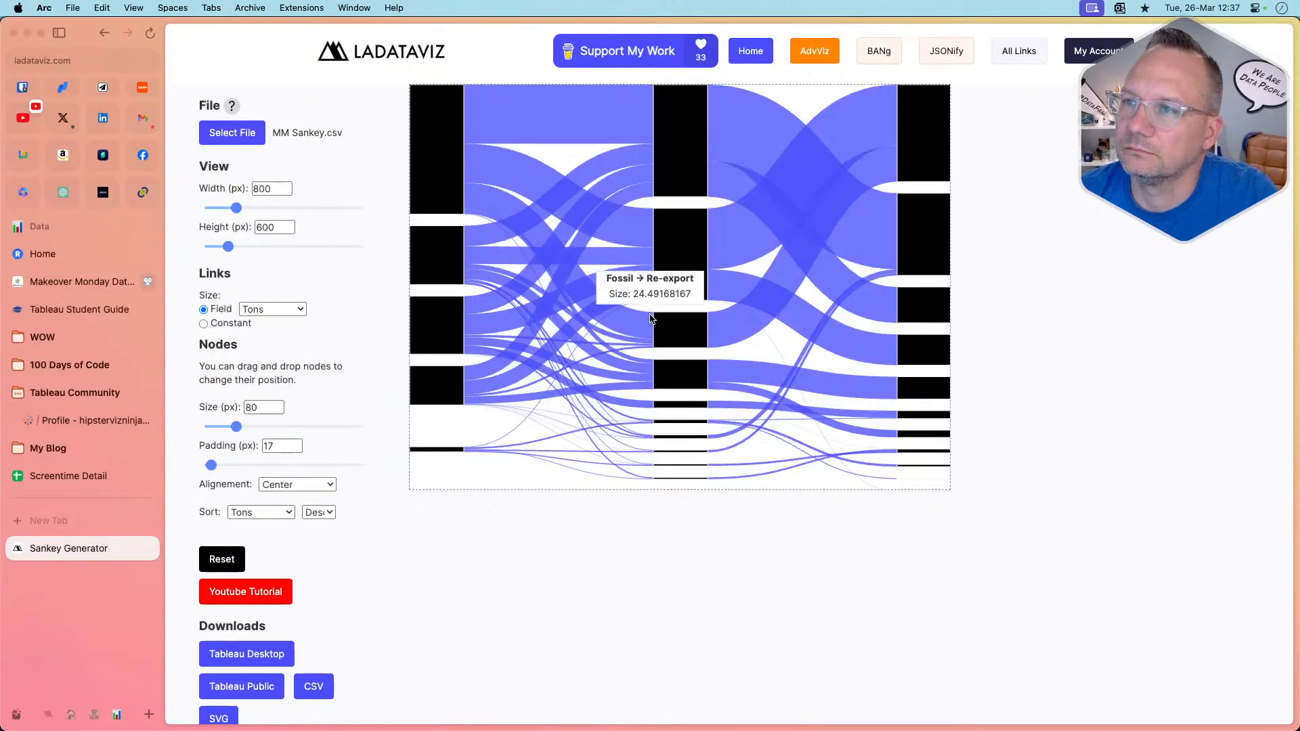
pyautogui.click(99, 284)
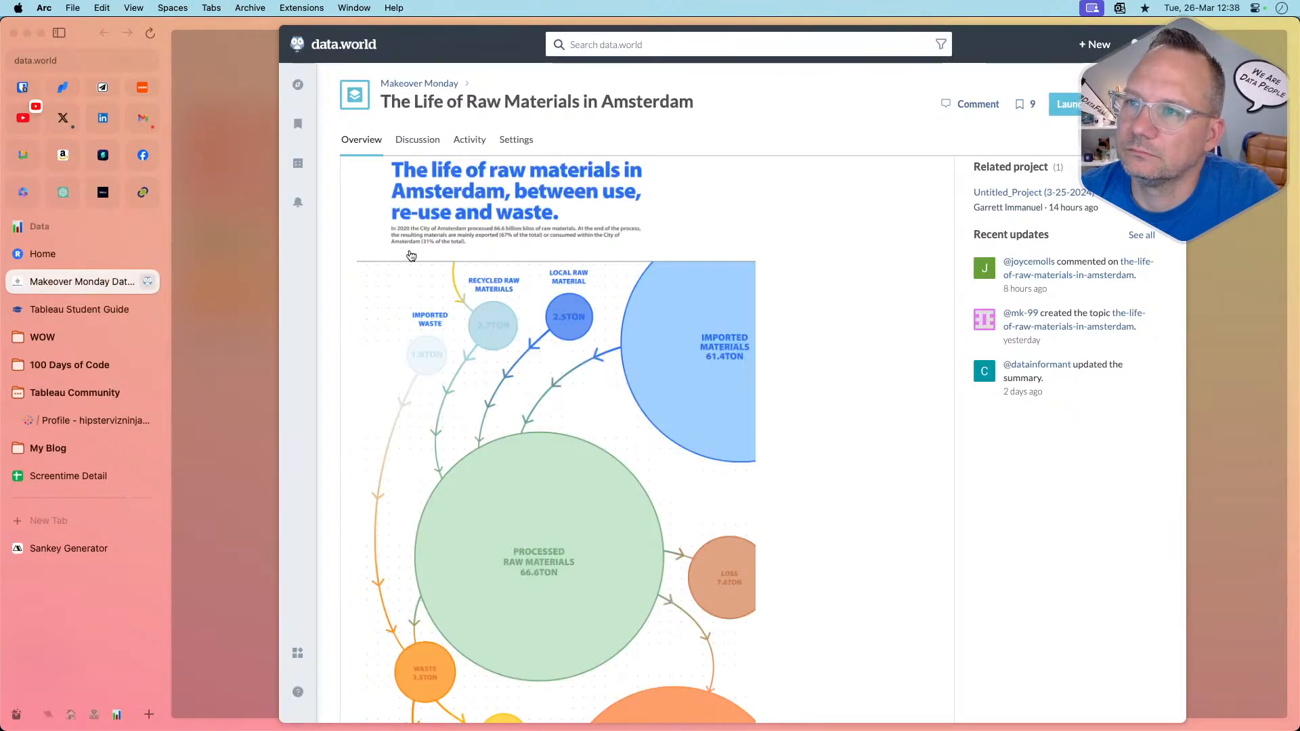
pyautogui.scroll(-5, 638, 464)
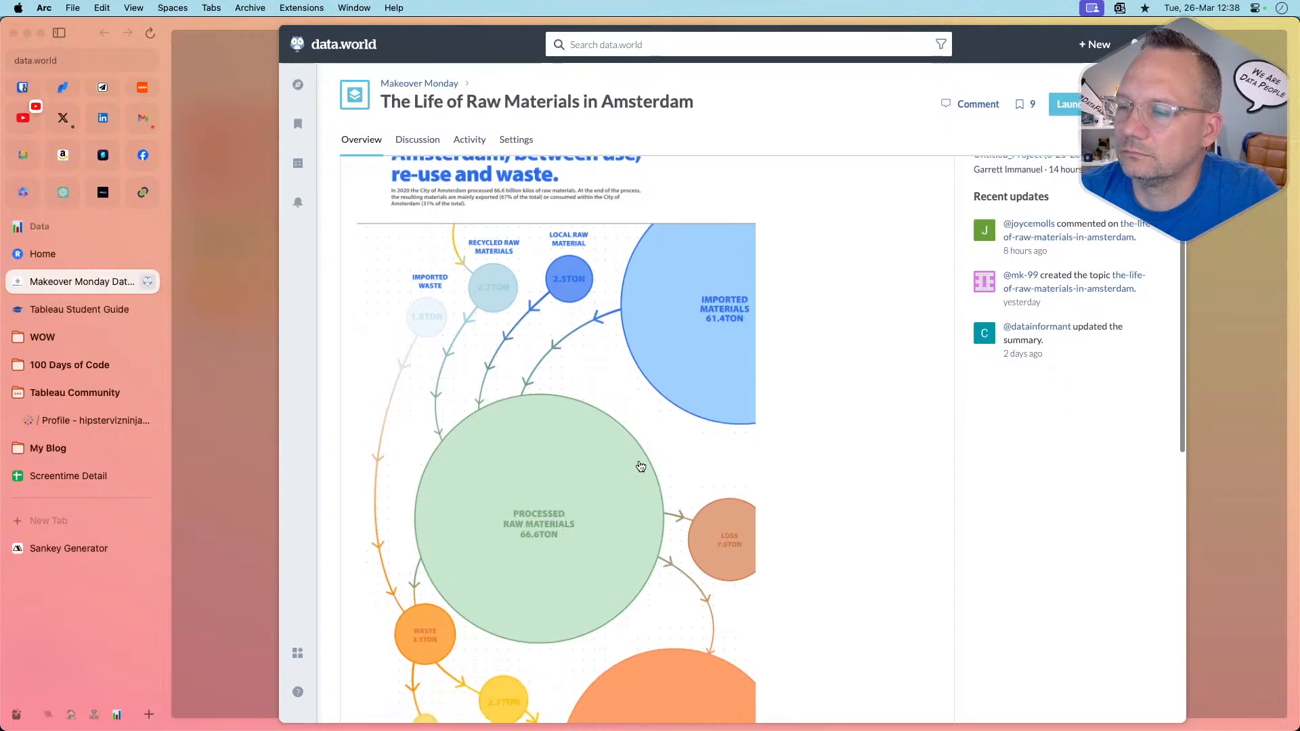
pyautogui.scroll(4, 640, 466)
pyautogui.scroll(2, 641, 467)
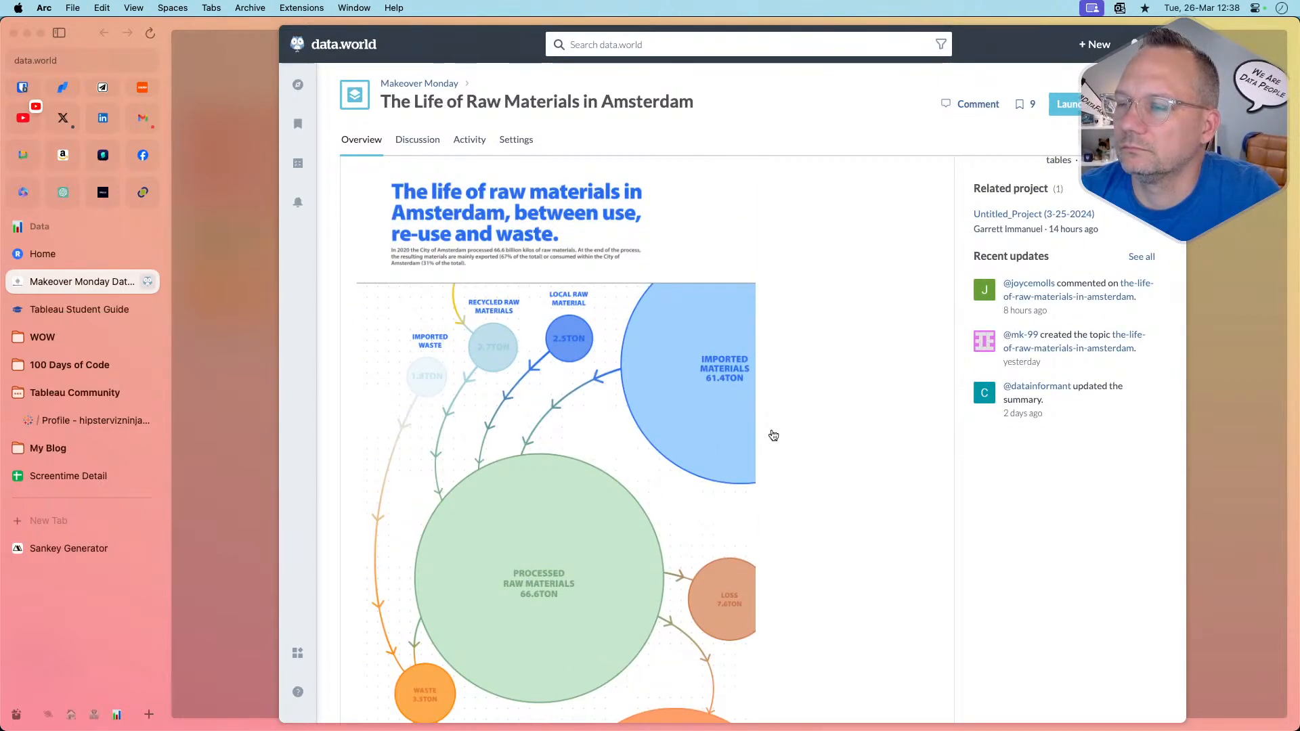
pyautogui.press('super+Tab')
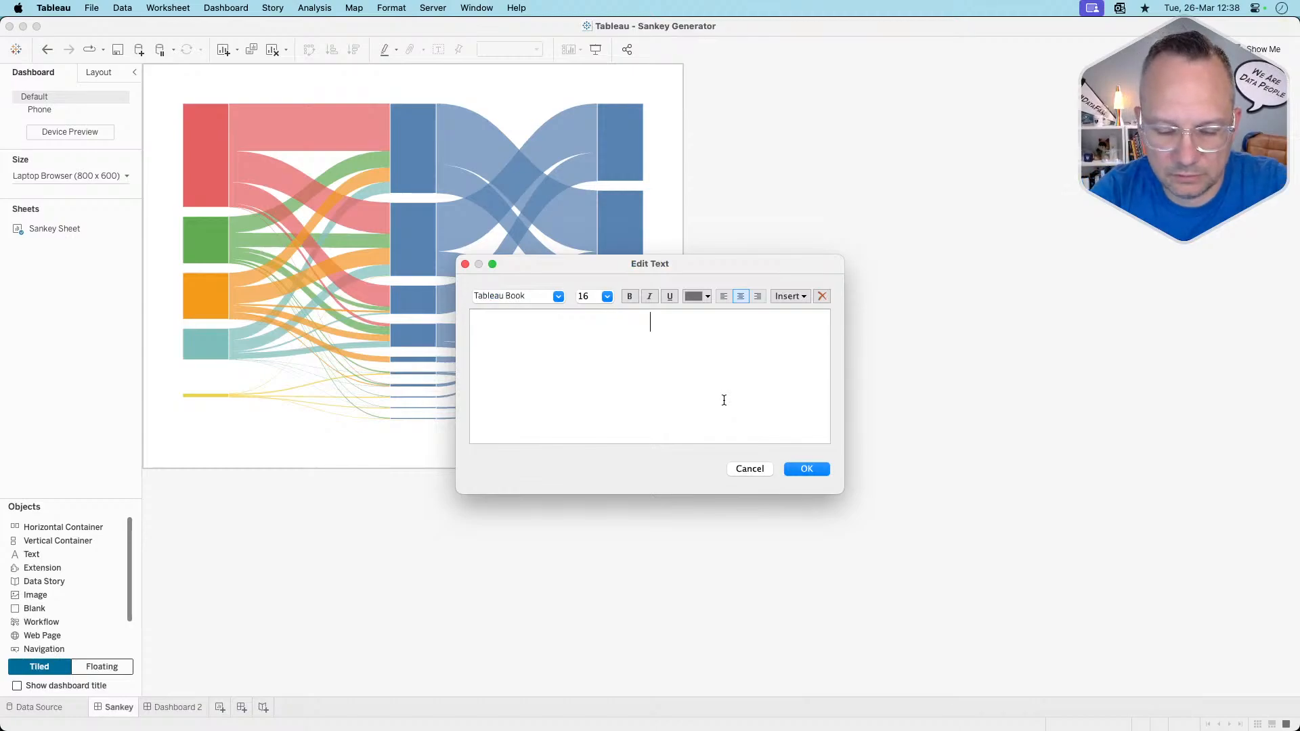
# Enter "Raw Material Lifecycle in Amsterdam" as the dashboard title text
pyautogui.write('Raw Materia')
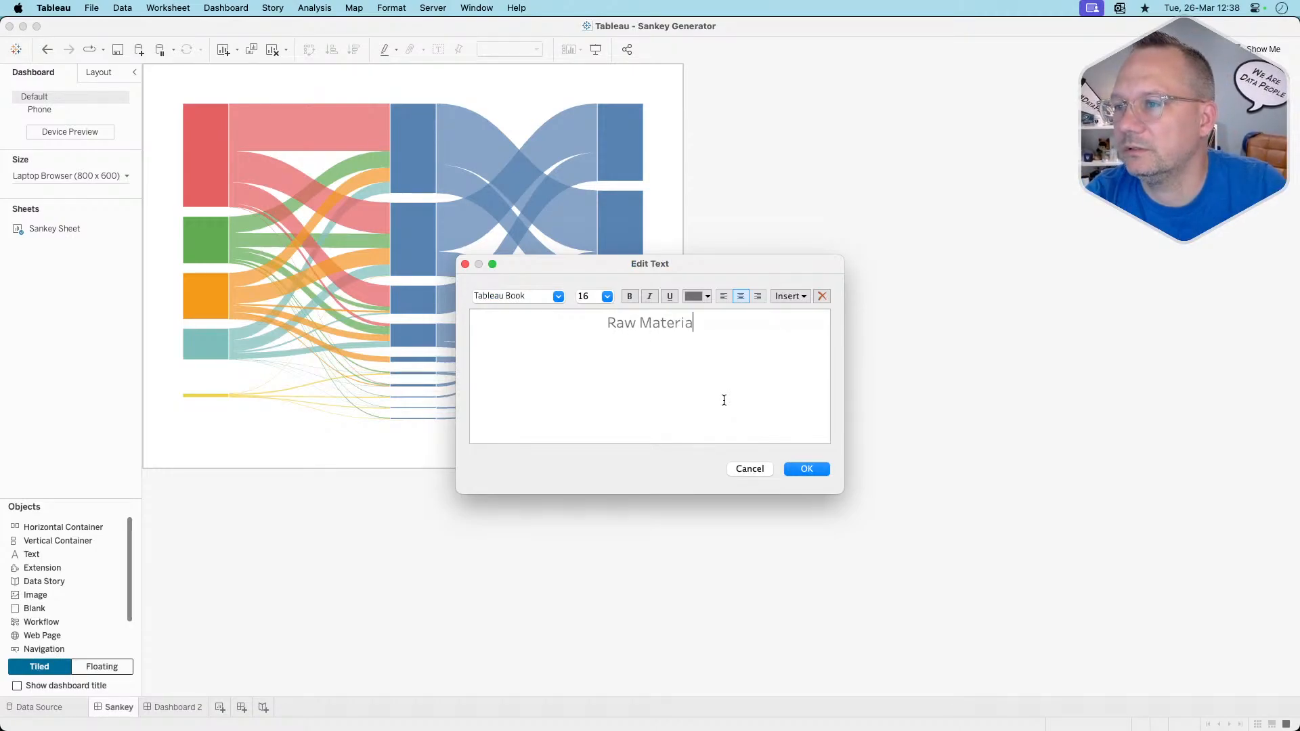
pyautogui.write('l Lifecycle')
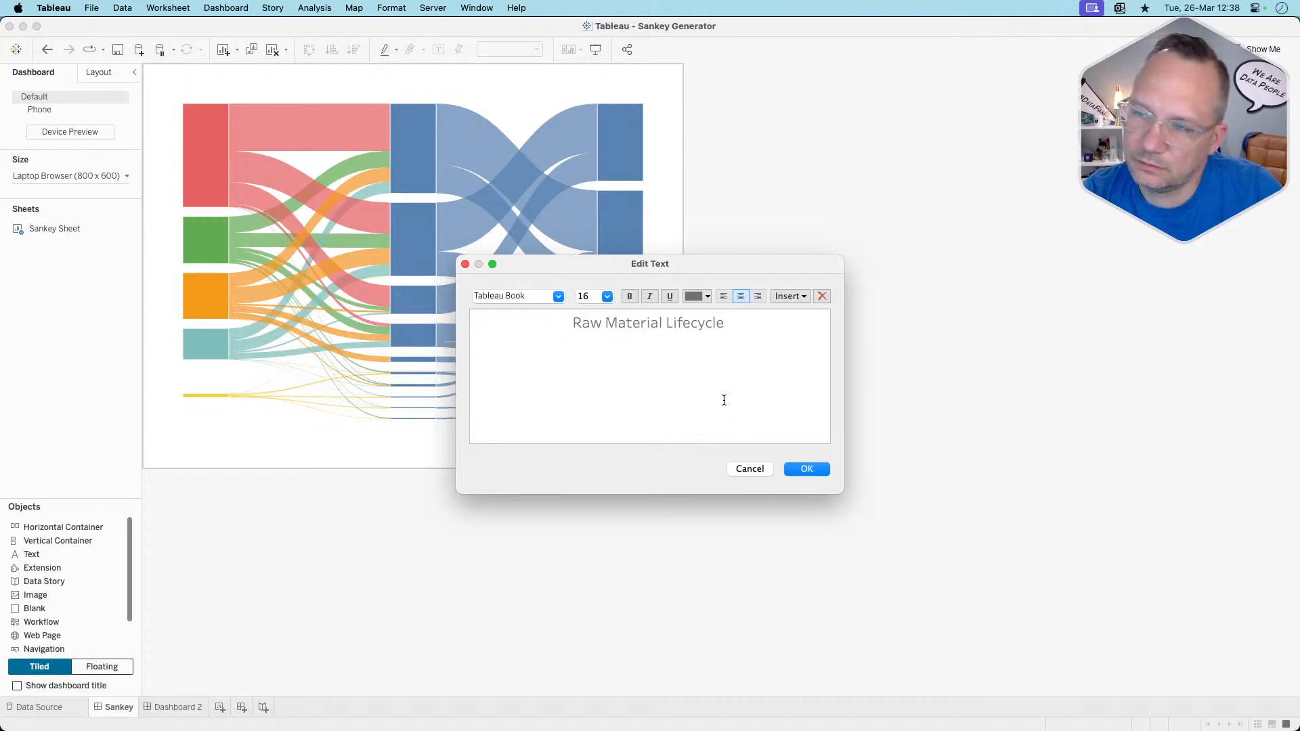
pyautogui.write(' in Amb')
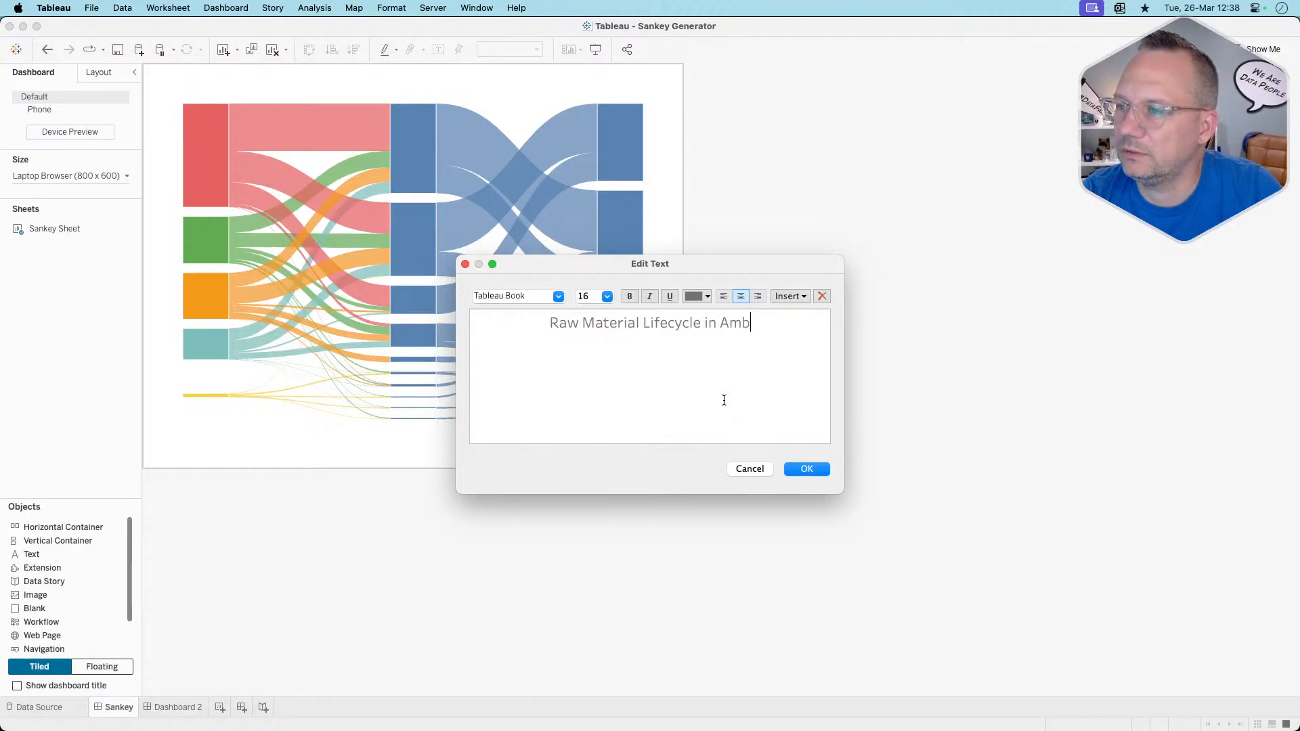
pyautogui.press('BackSpace')
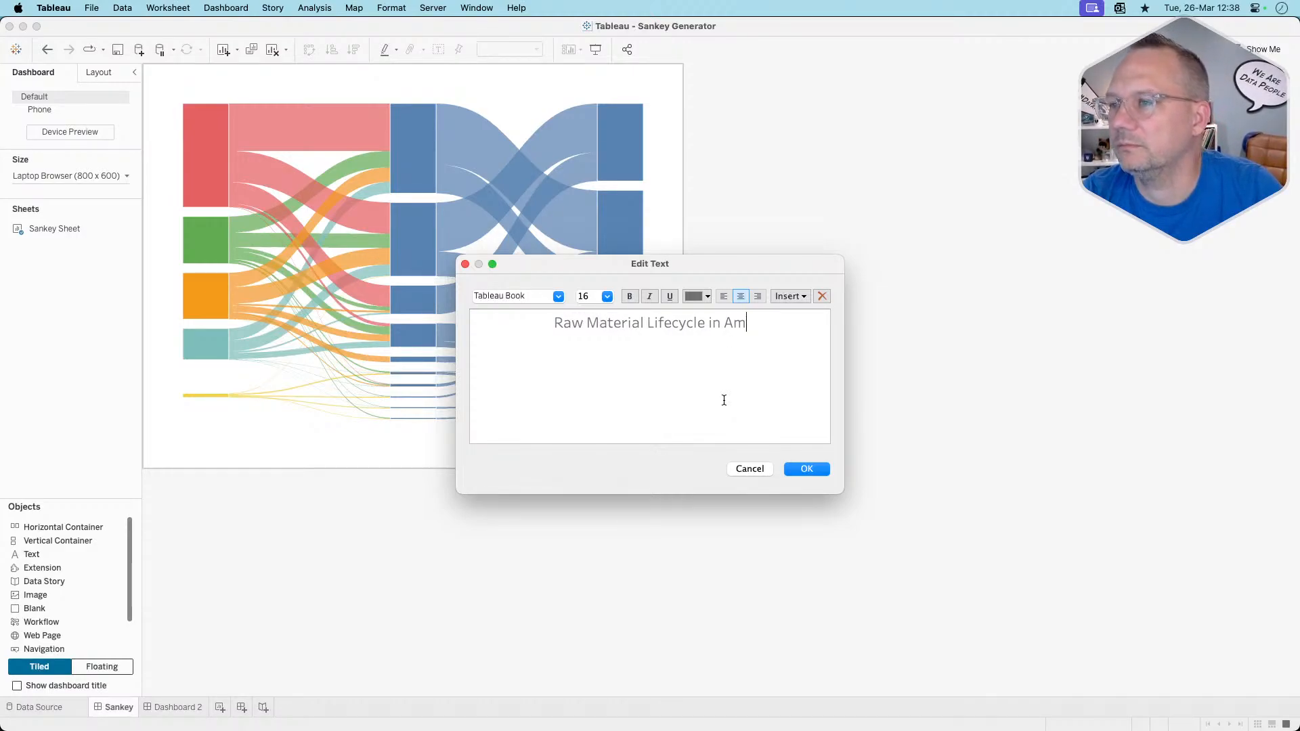
pyautogui.write('sterdam')
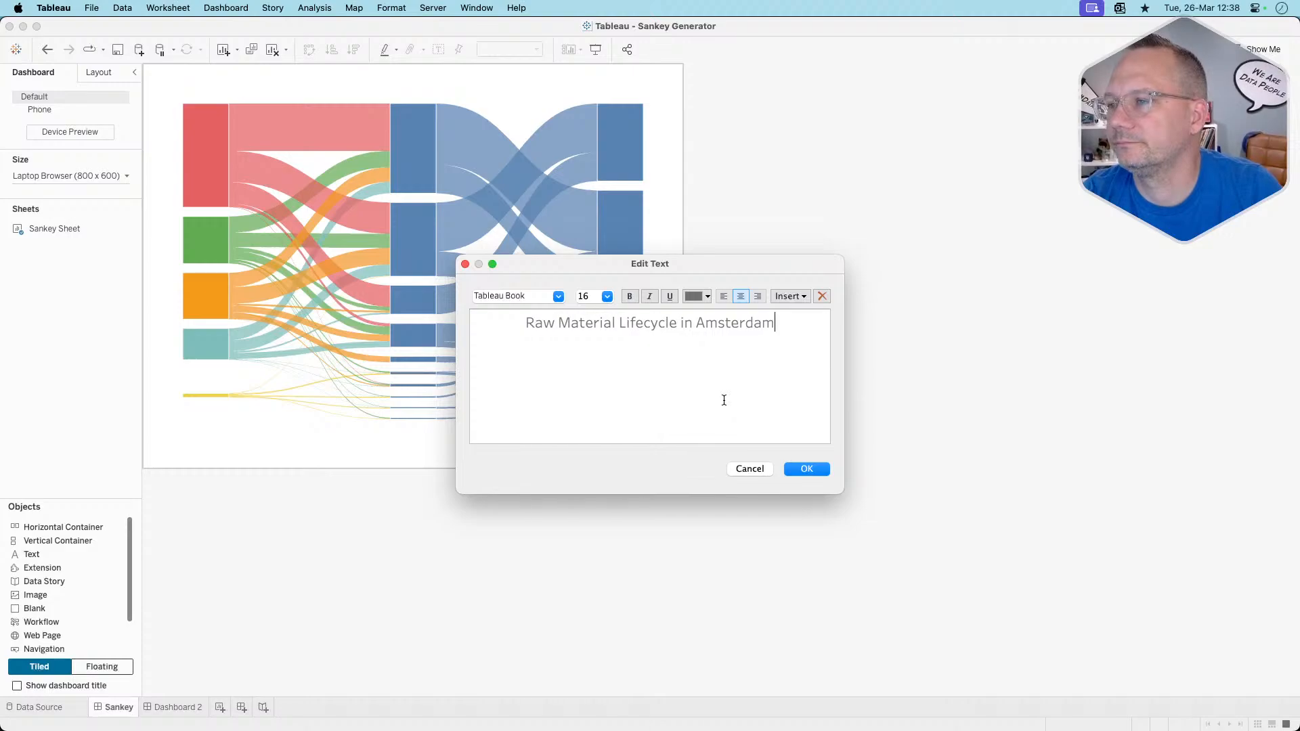
# Change the whole title's font to Tableau Semibold and align it left
pyautogui.press('super+a')
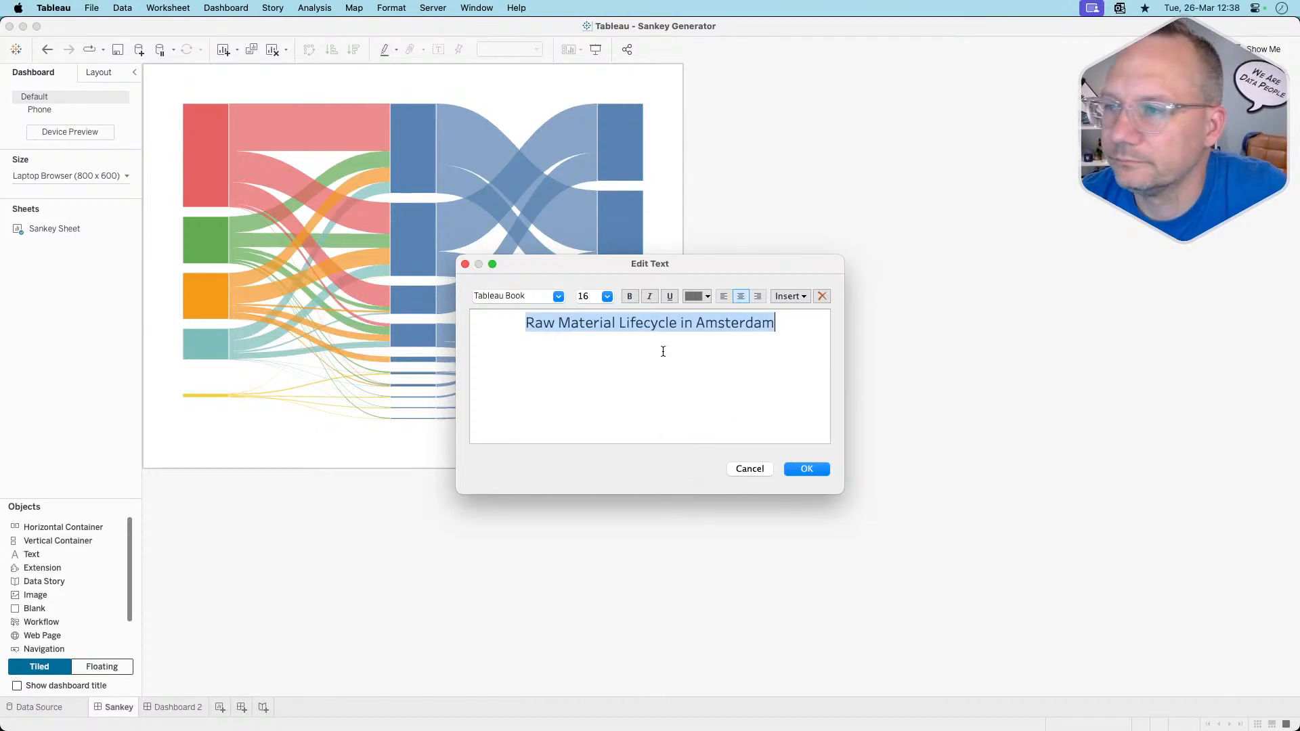
pyautogui.click(559, 297)
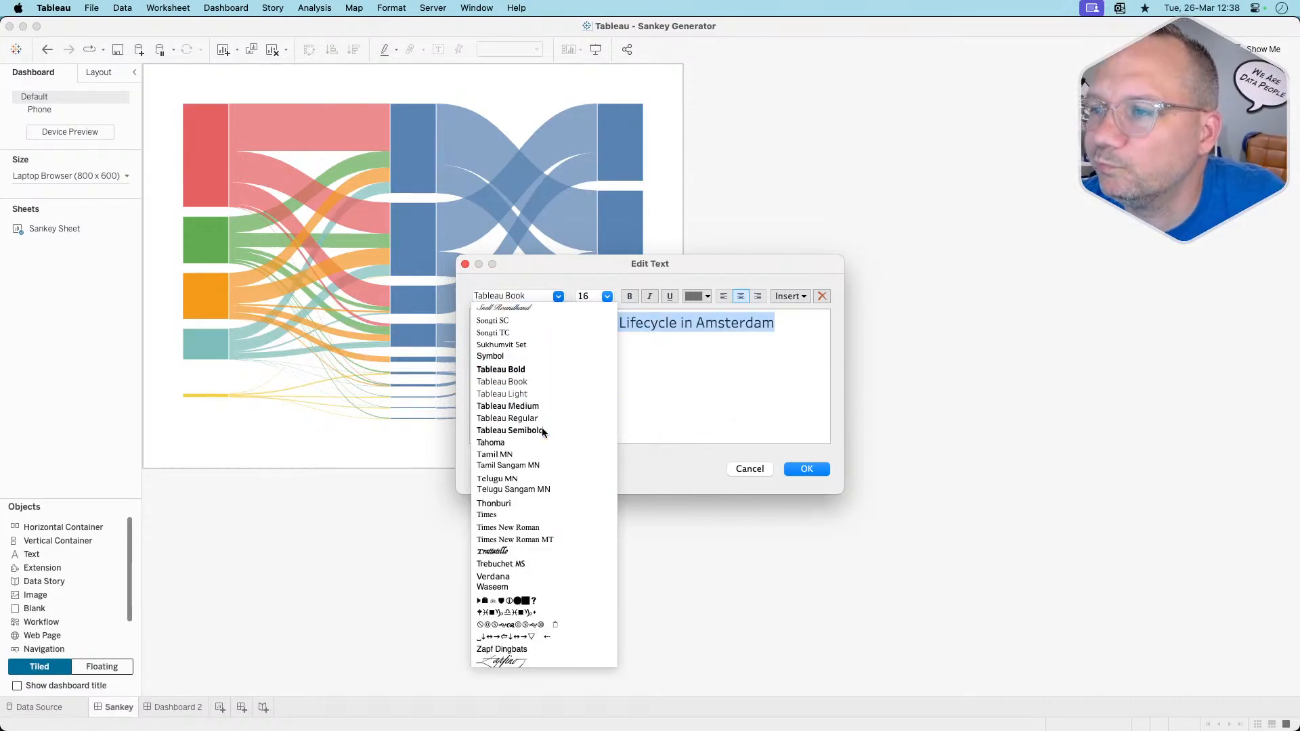
pyautogui.click(582, 430)
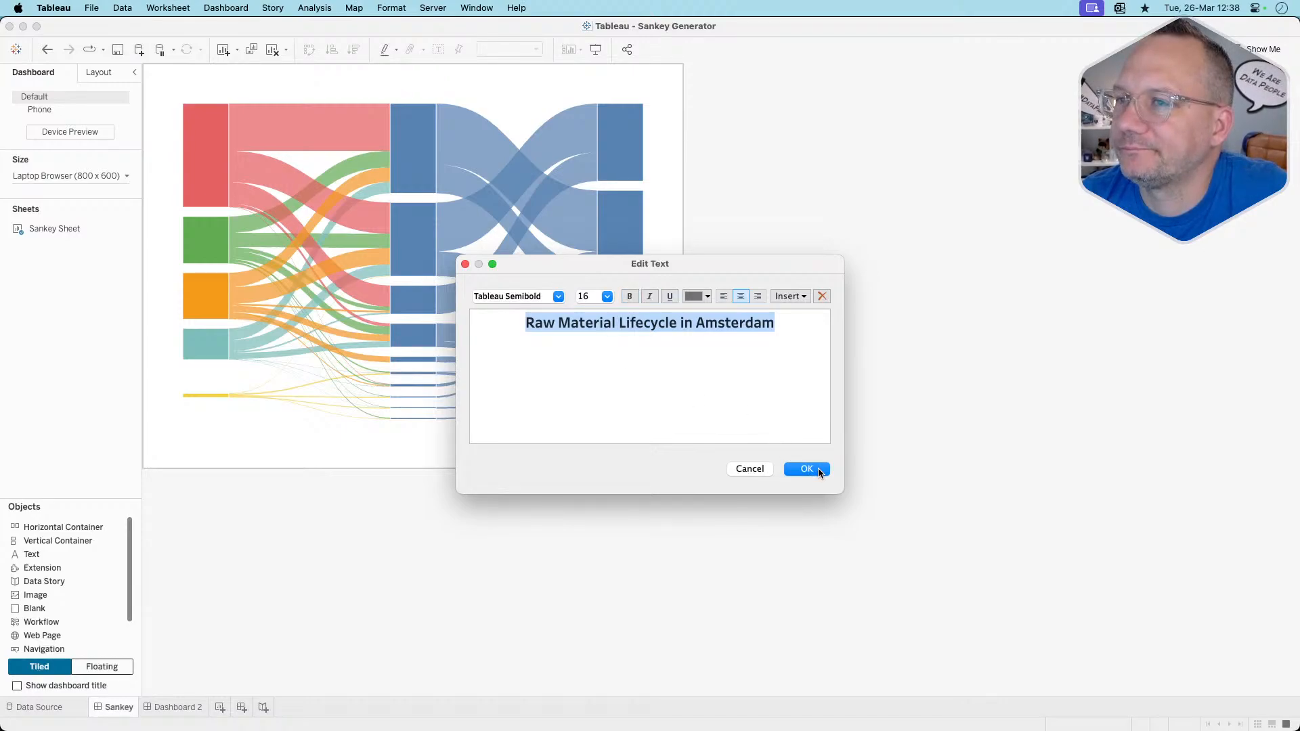
pyautogui.click(787, 323)
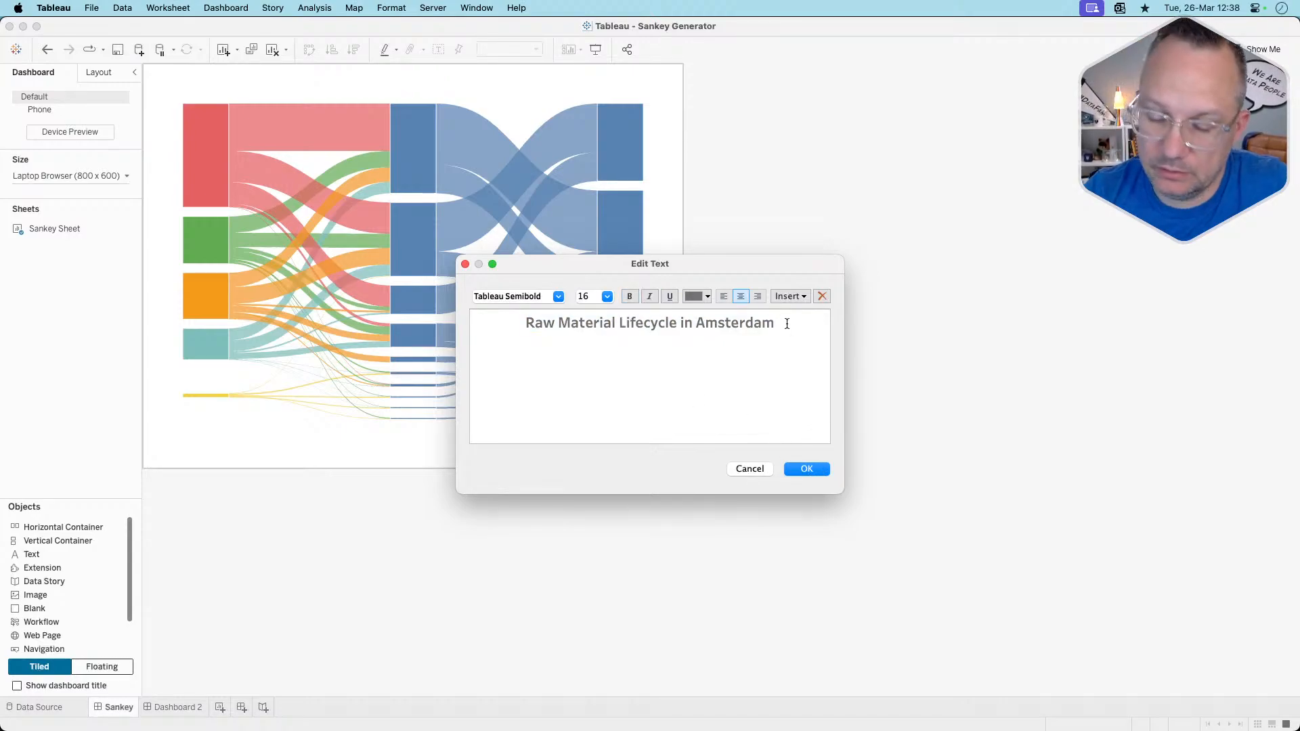
pyautogui.click(723, 296)
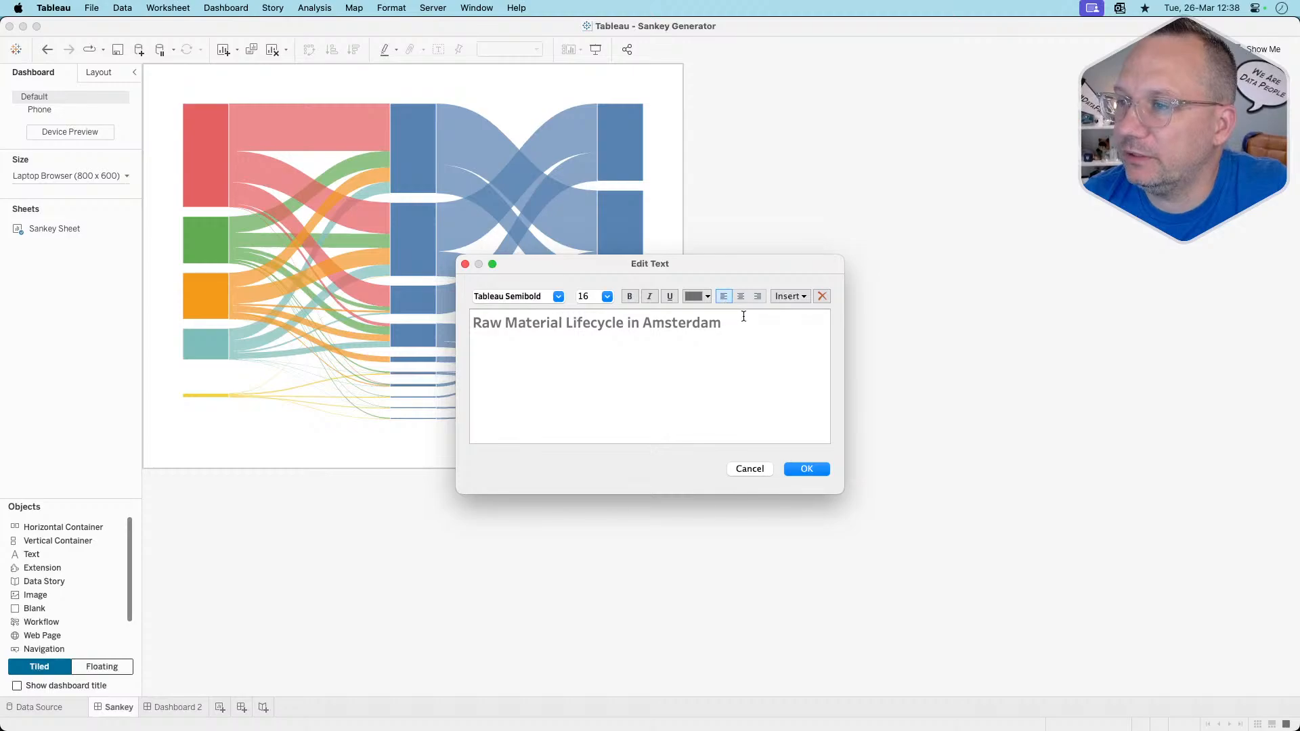
# Recolor the whole dashboard title text to a darker gray
pyautogui.moveTo(742, 319); pyautogui.dragTo(476, 320)
pyautogui.click(692, 296)
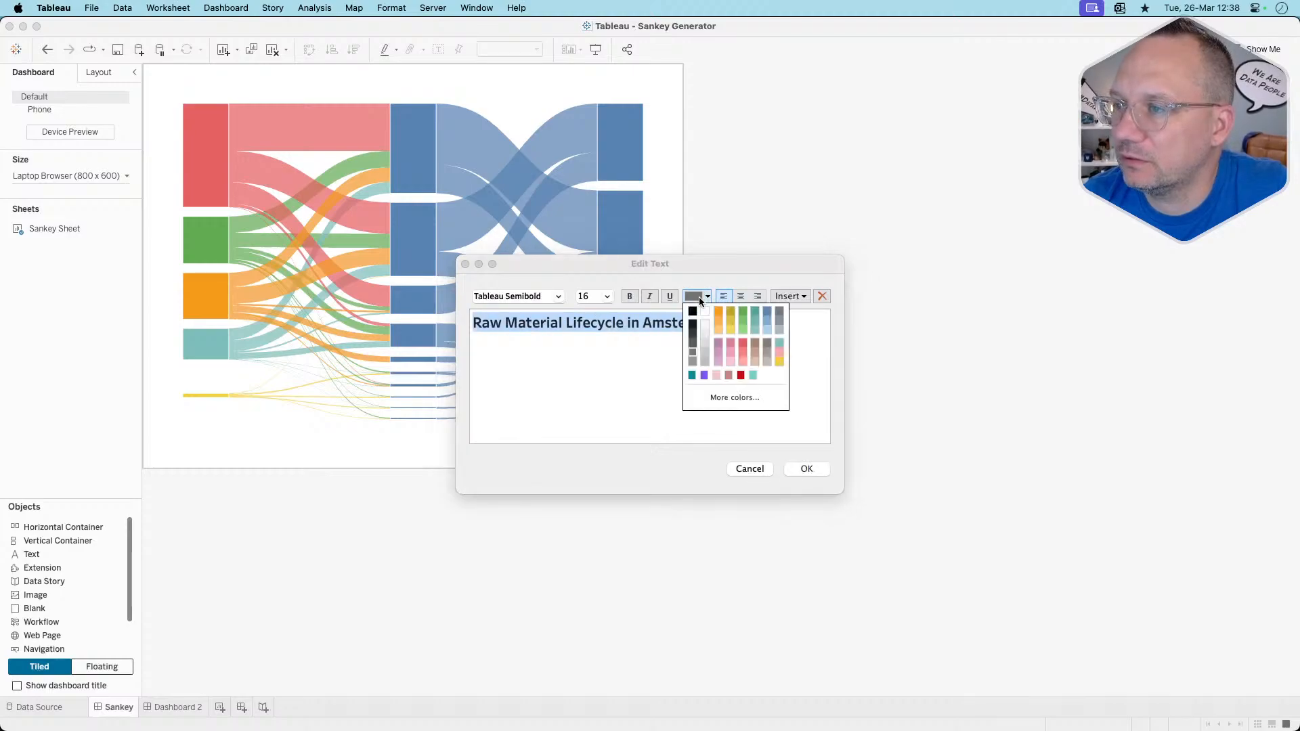
pyautogui.click(691, 331)
# Start a second line below the title, formatted in Tableau Book at font size 12
pyautogui.click(729, 323)
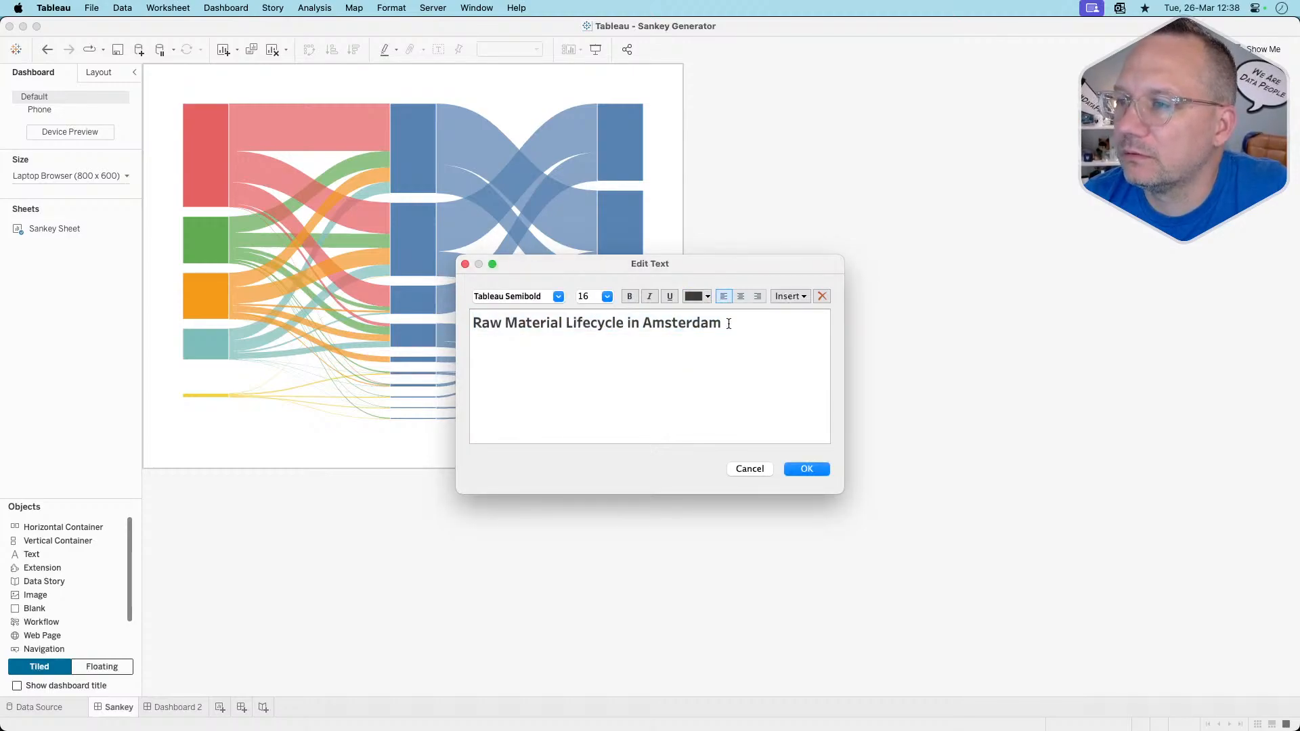
pyautogui.click(564, 296)
pyautogui.click(537, 383)
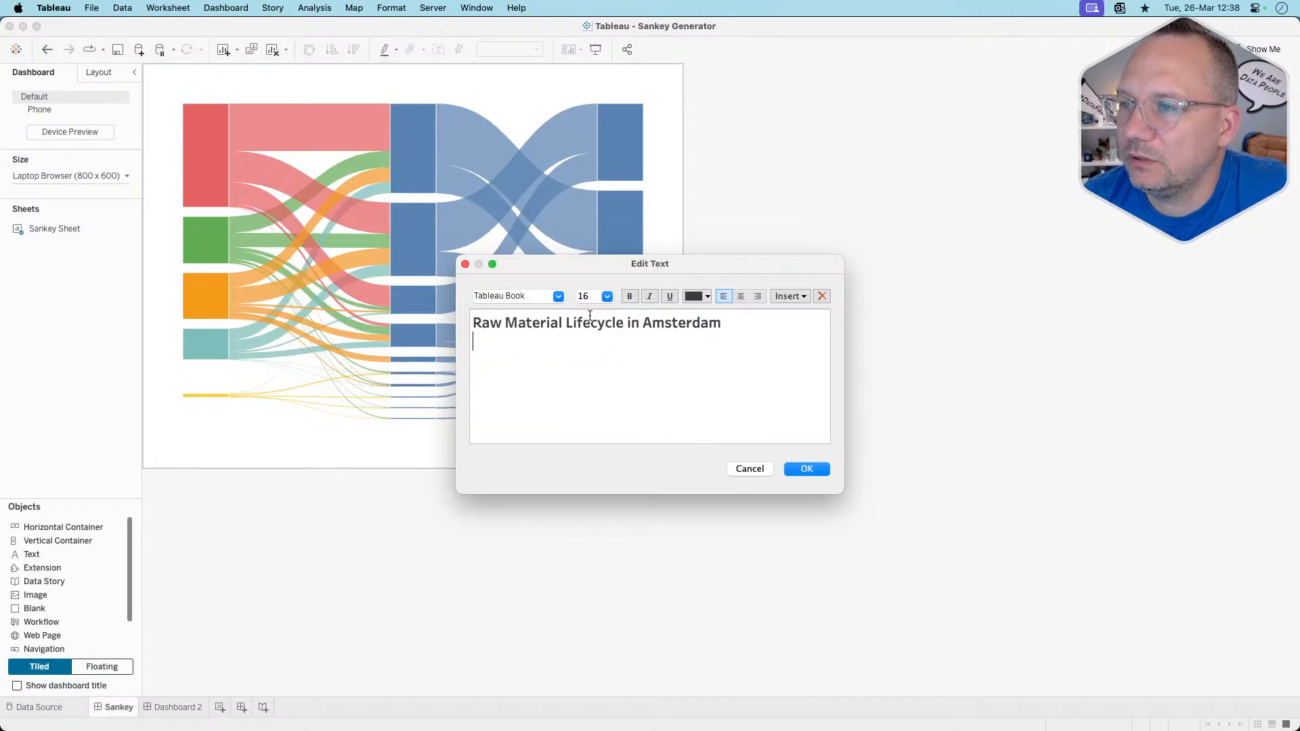
pyautogui.click(594, 297)
pyautogui.click(596, 338)
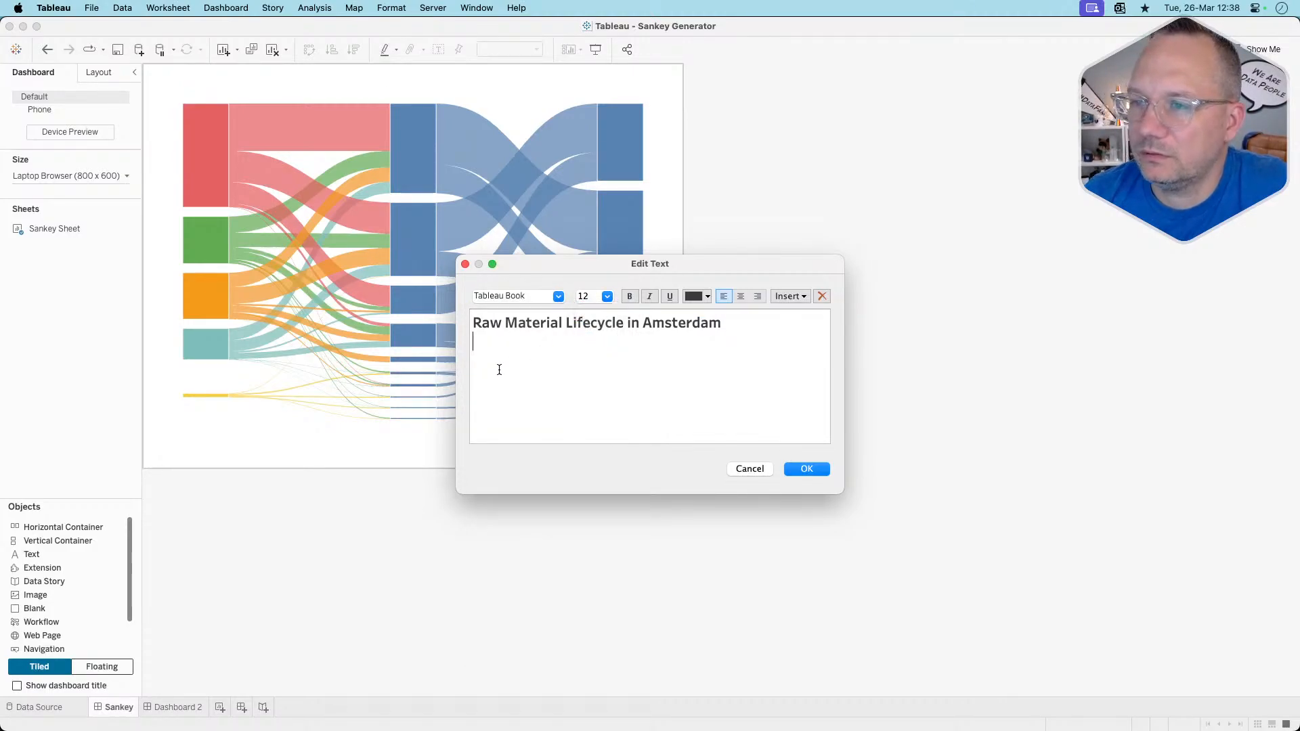
# Enter the subtitle "The flow diagram below show the lifecycle of fuel sources in Amsterdam"
pyautogui.write('The flow')
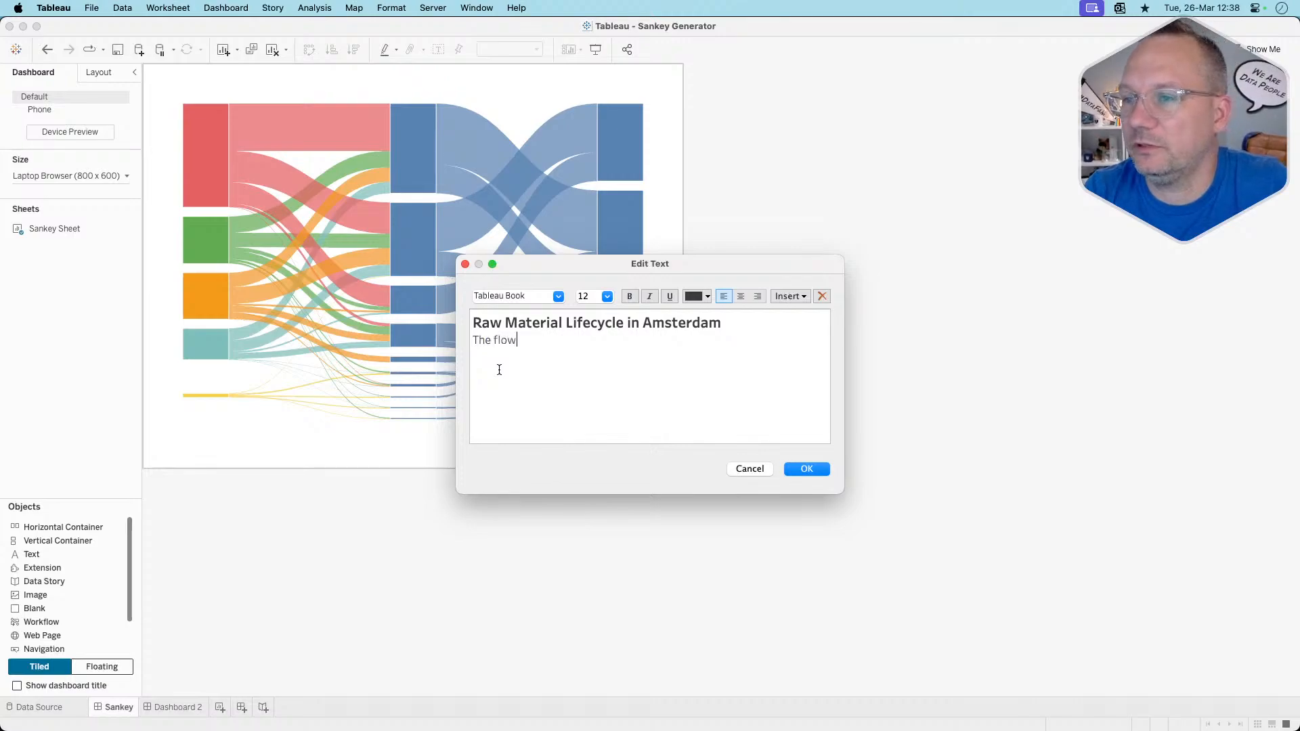
pyautogui.write(' diagram')
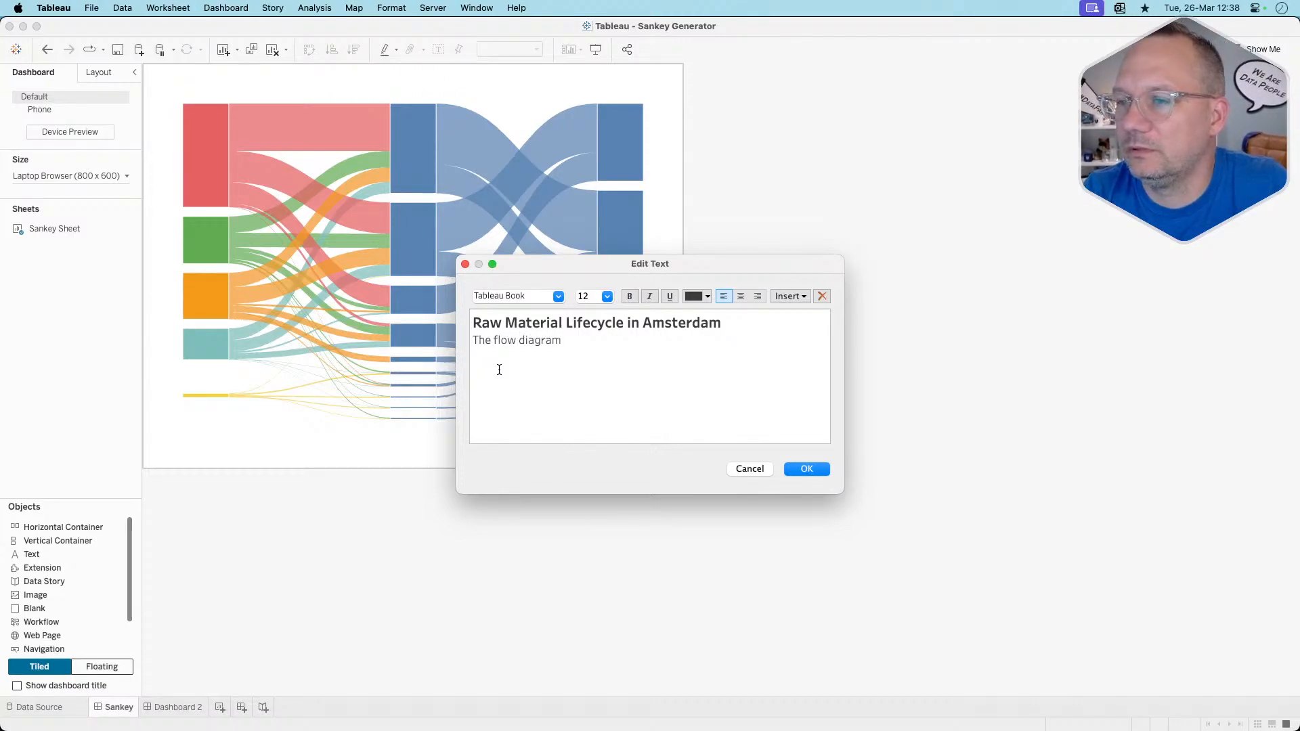
pyautogui.write(' below s')
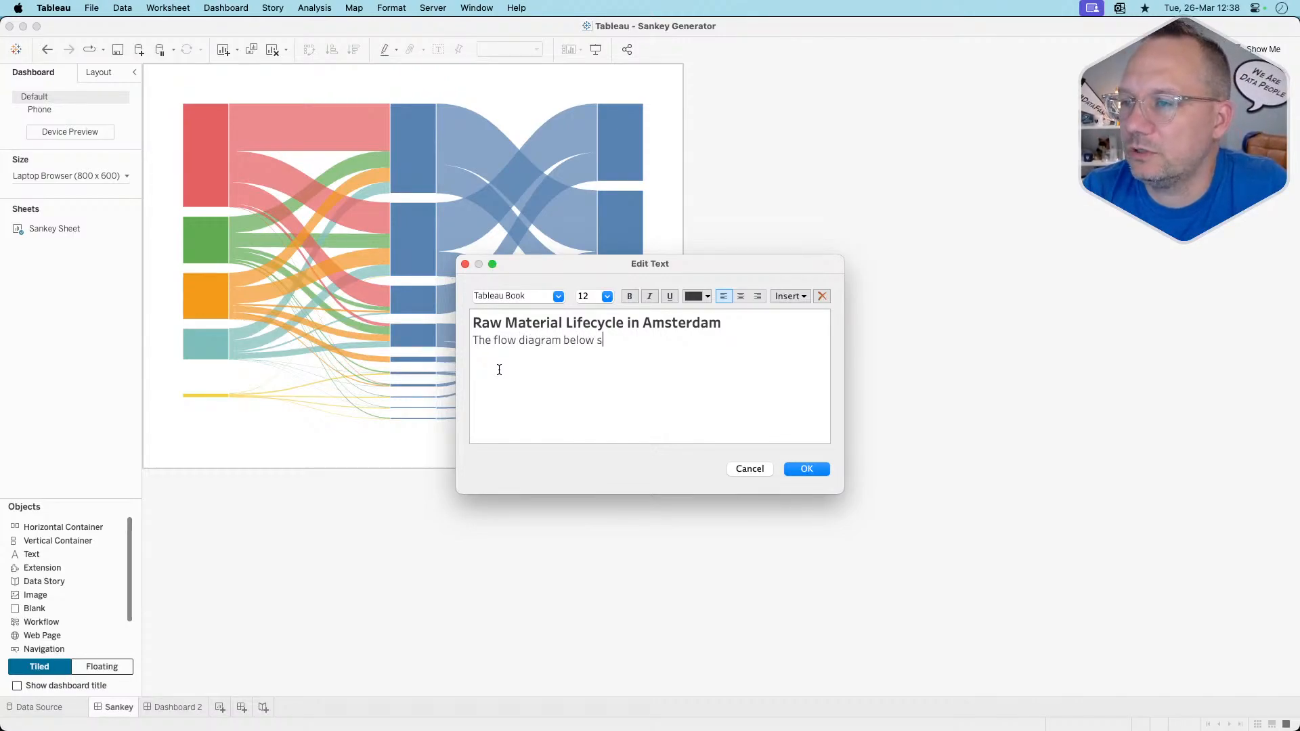
pyautogui.write('the ')
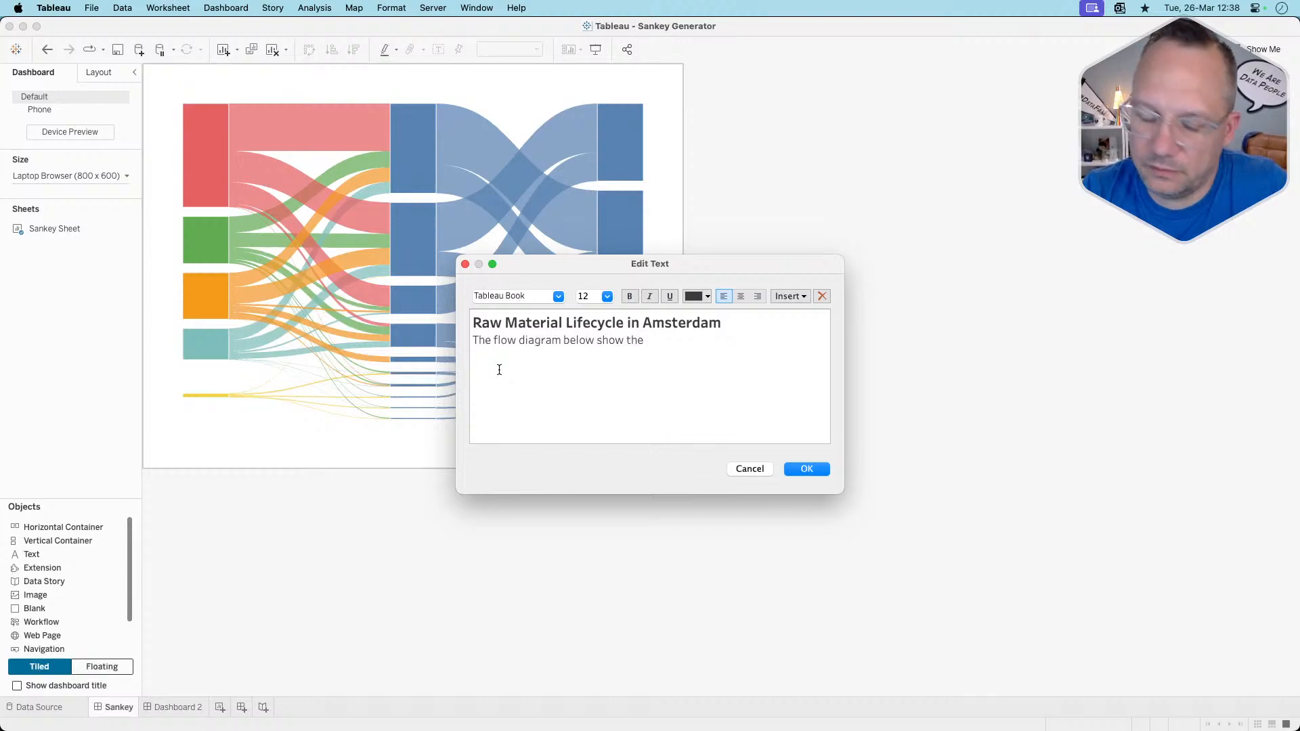
pyautogui.write('lifecycle')
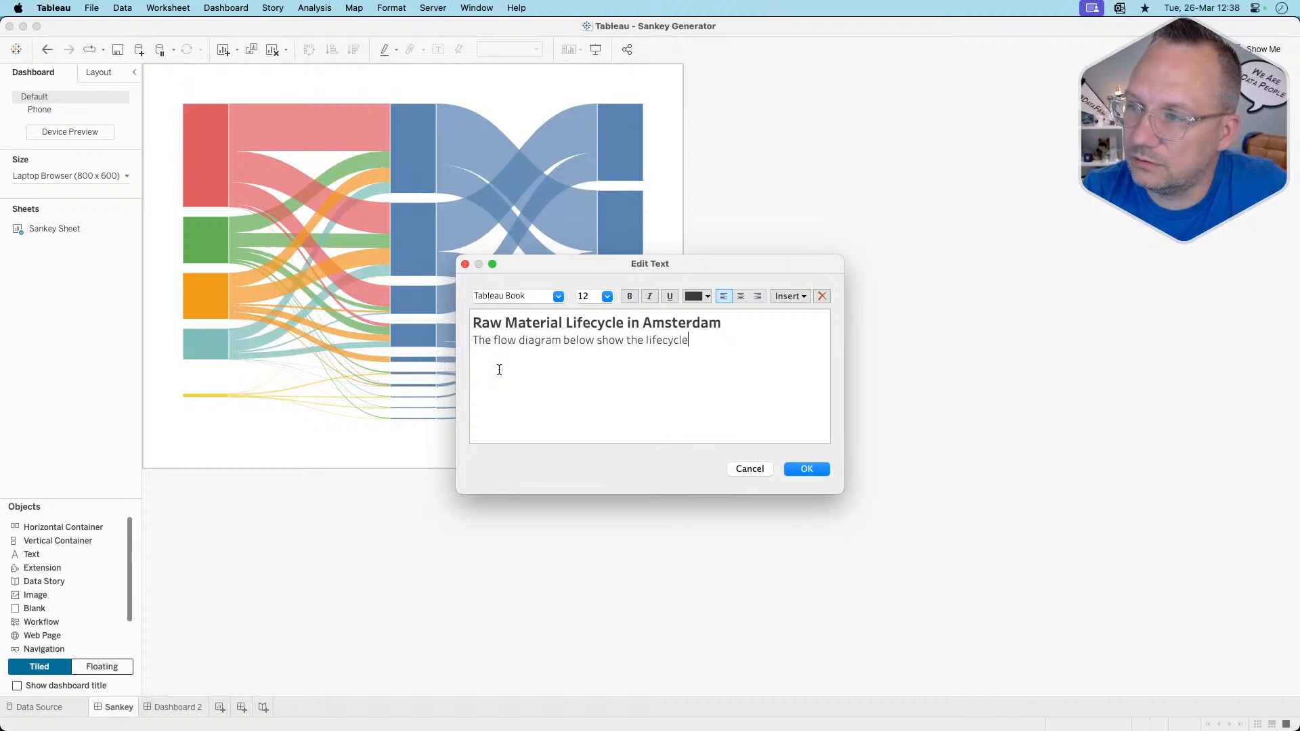
pyautogui.write(' of ')
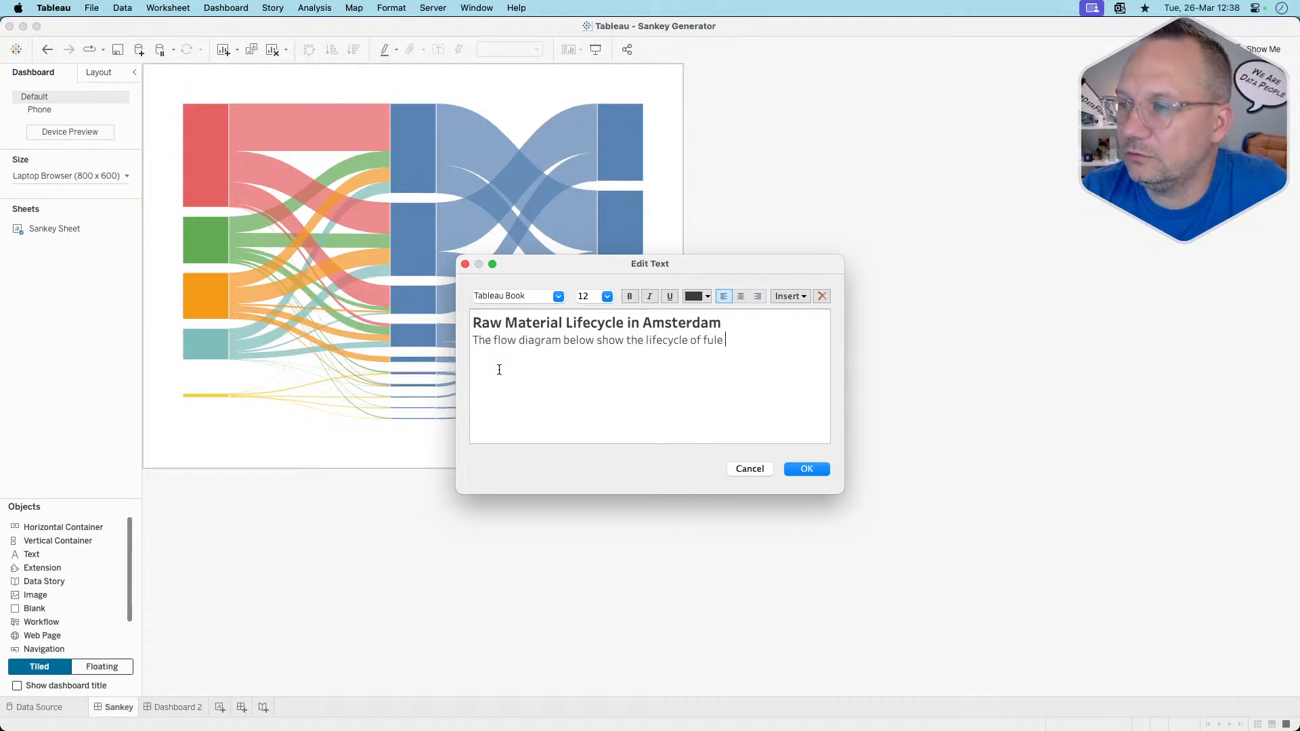
pyautogui.write('fuel sources ')
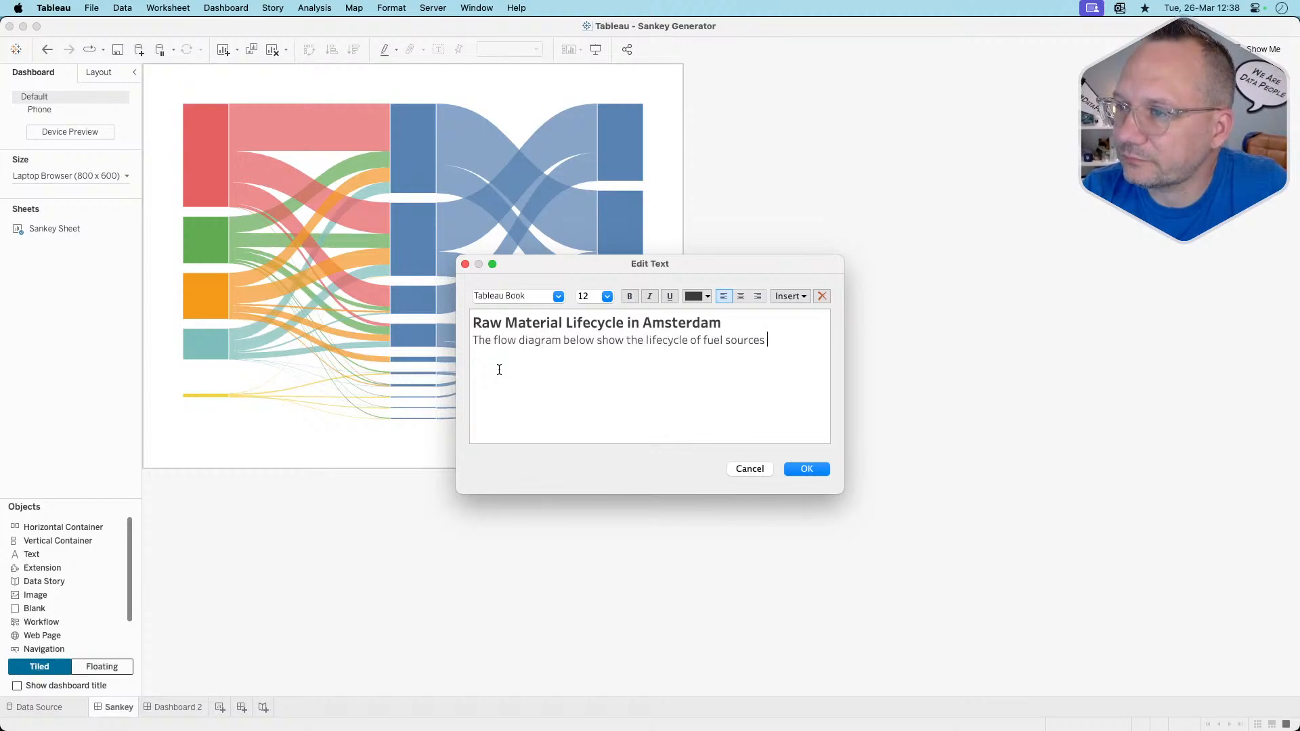
pyautogui.write('in Ams')
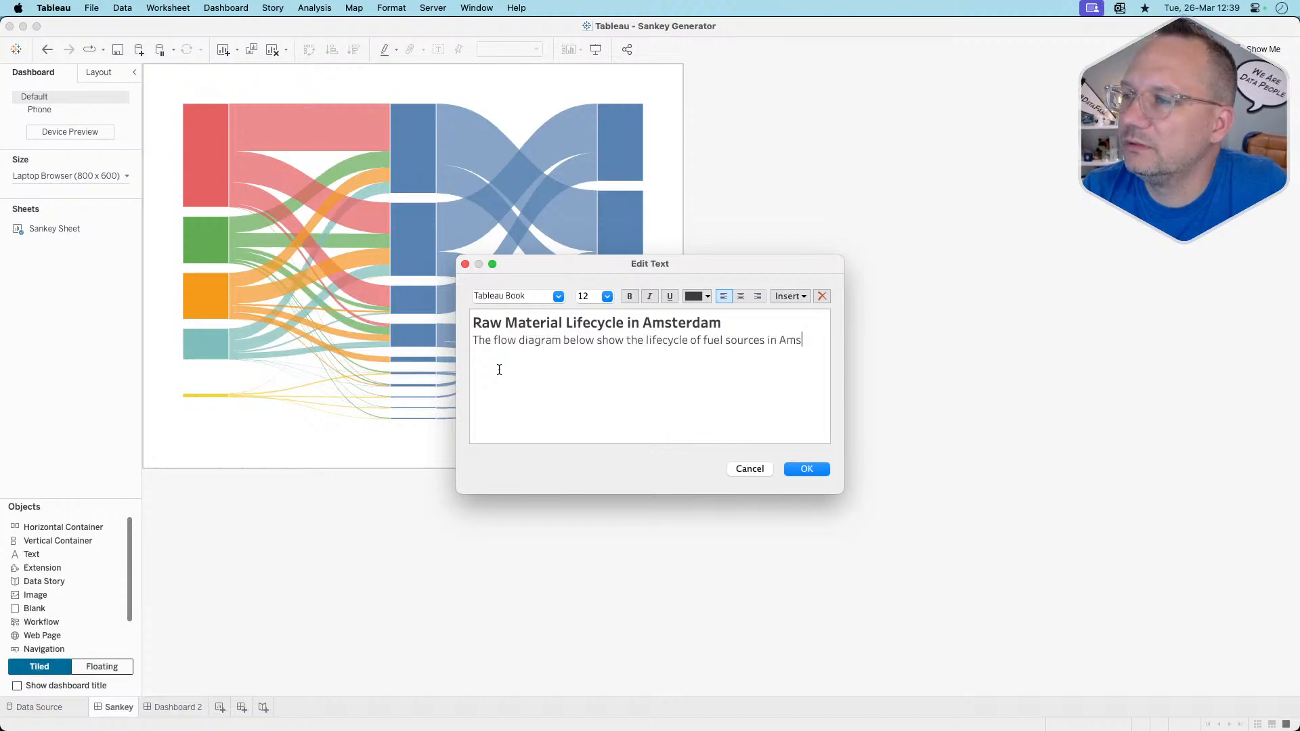
pyautogui.write('terdam')
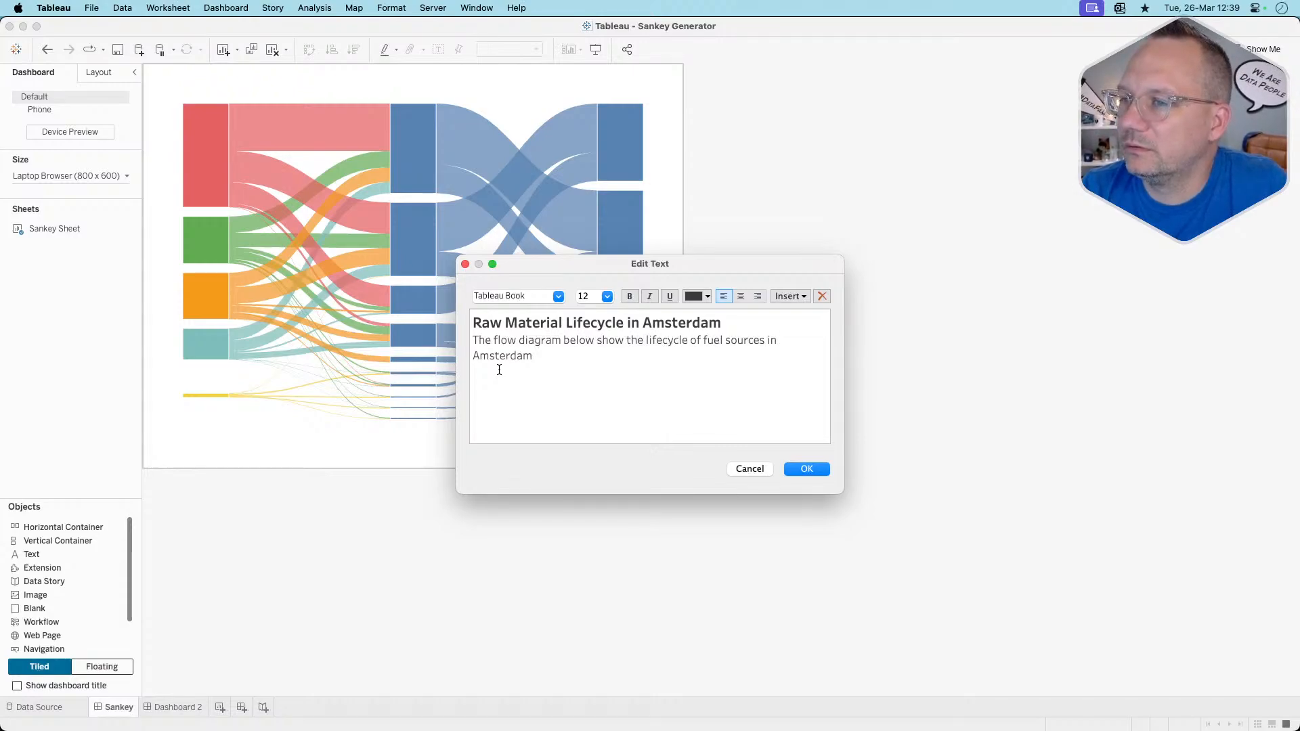
# Consult the data.world graphic in Arc, and reword Tableau's subtitle to "The flow diagram below show the flow of consumed fuel sources in Amsterdam in 2020"
pyautogui.press('super+Tab')
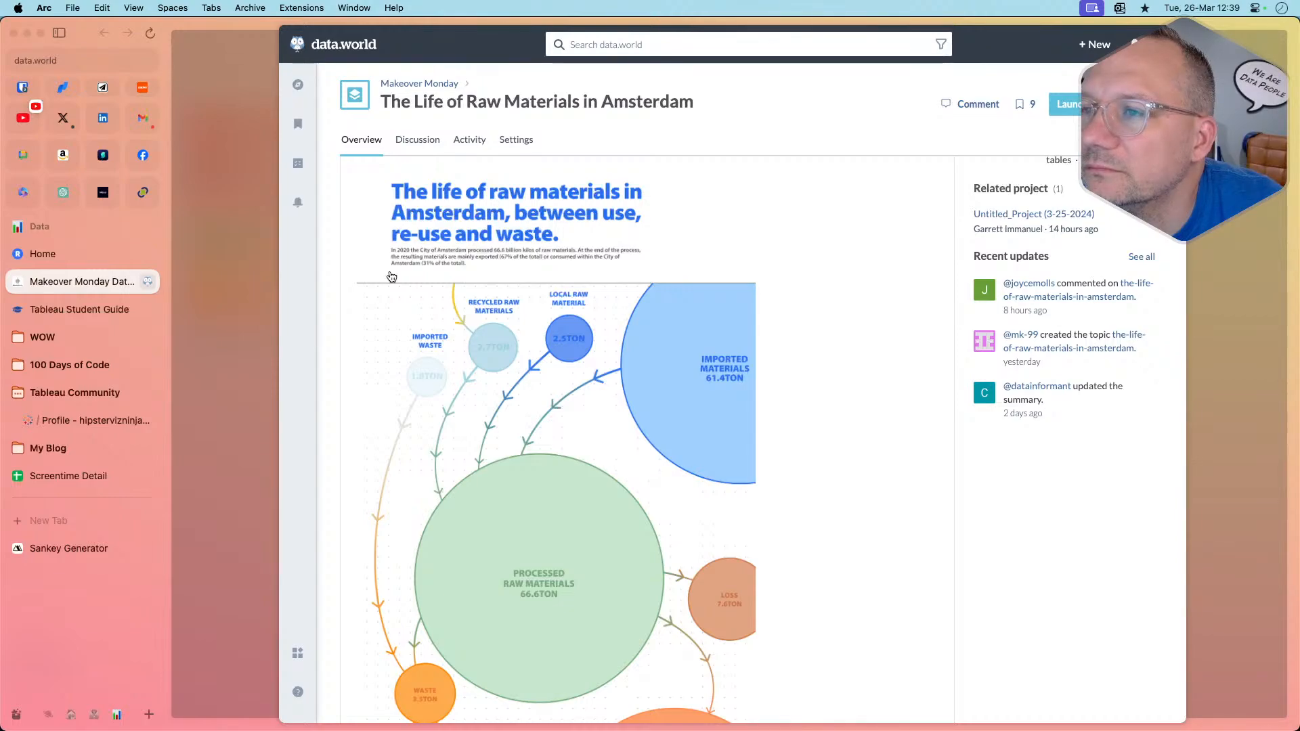
pyautogui.press('super+Tab')
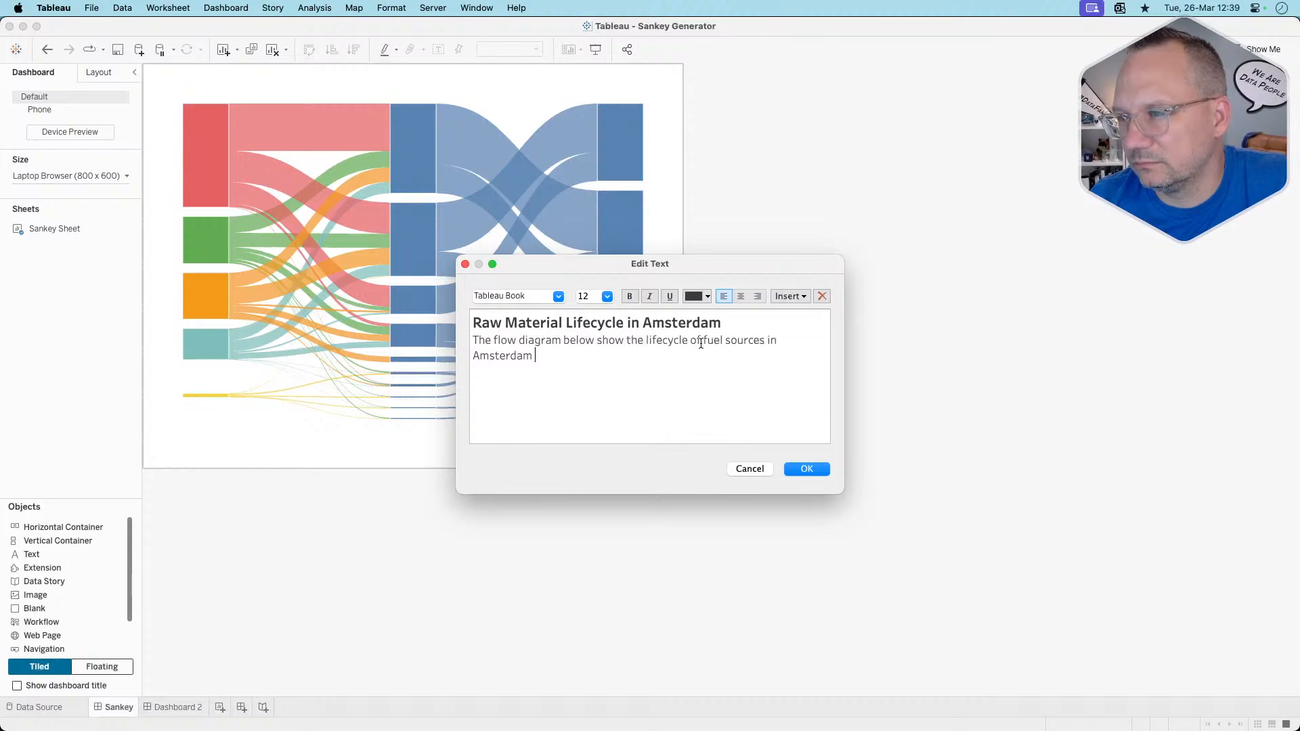
pyautogui.moveTo(646, 339)
pyautogui.mouseDown()
pyautogui.moveTo(663, 340)
pyautogui.moveTo(643, 339)
pyautogui.mouseUp()
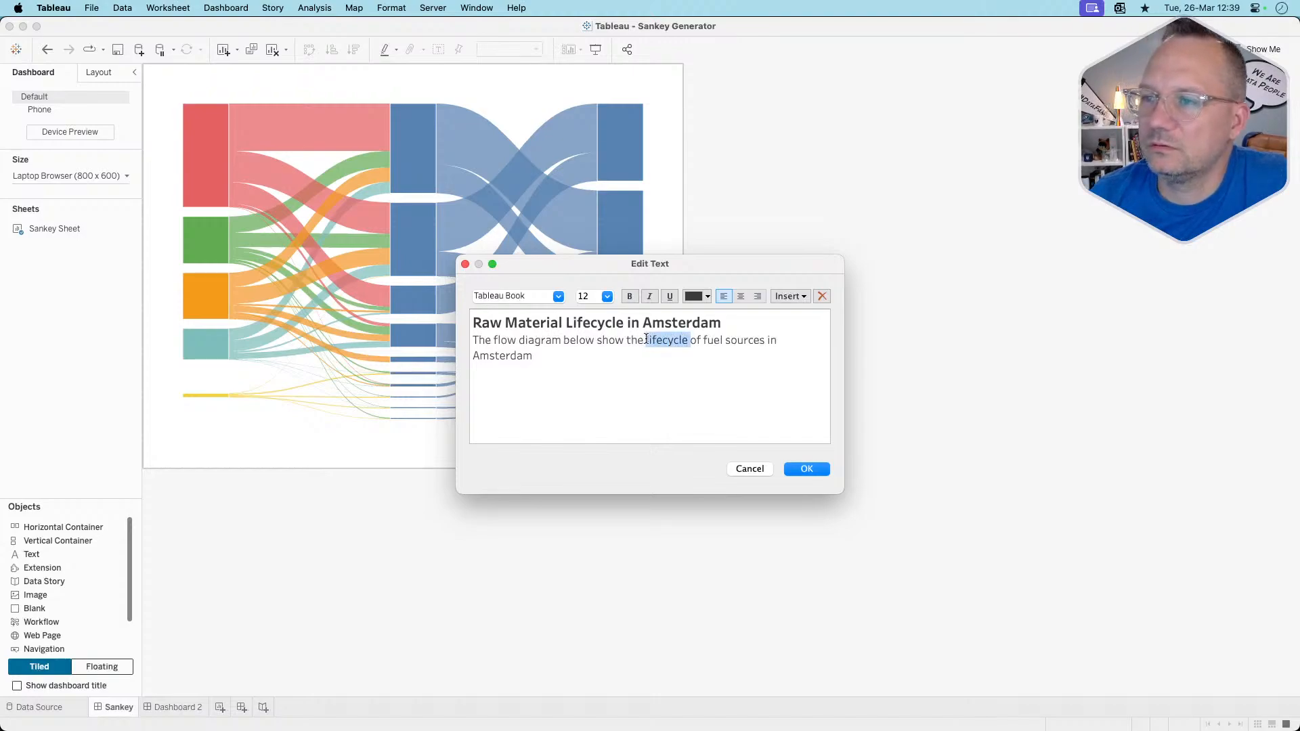
pyautogui.write('flow of ')
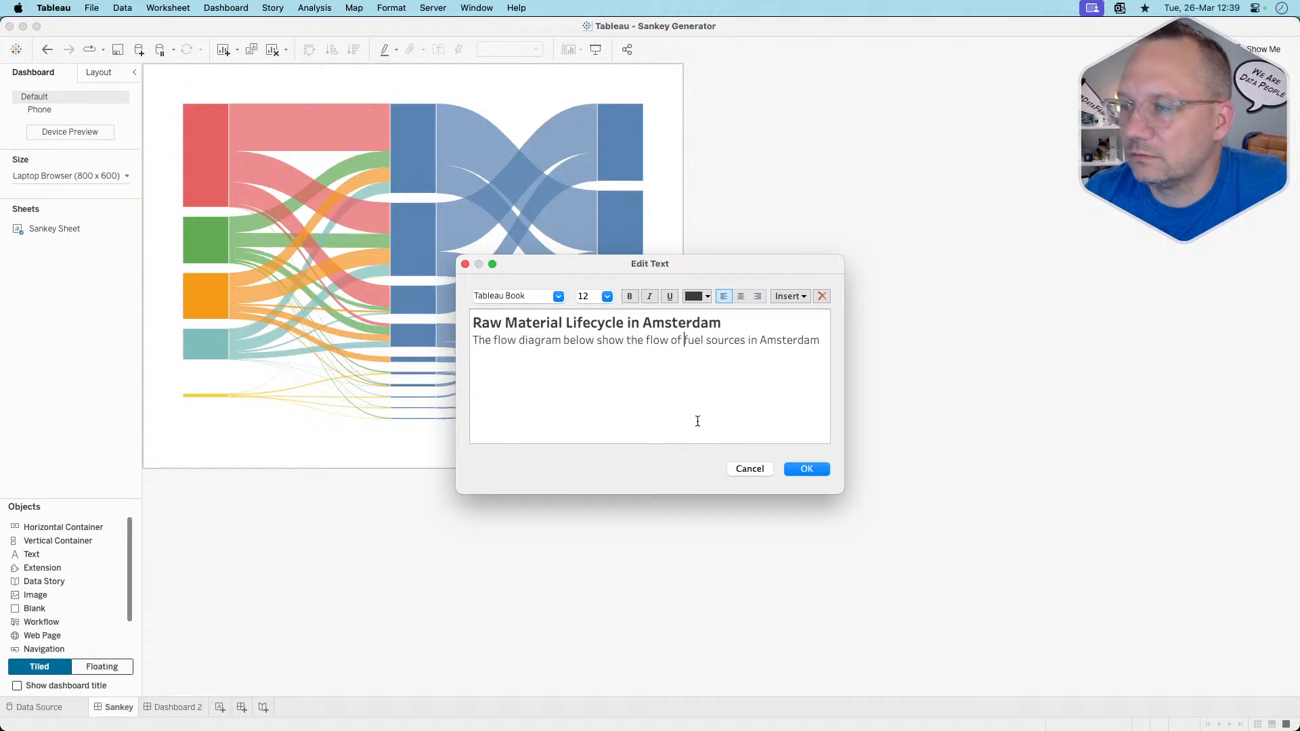
pyautogui.write('consumed')
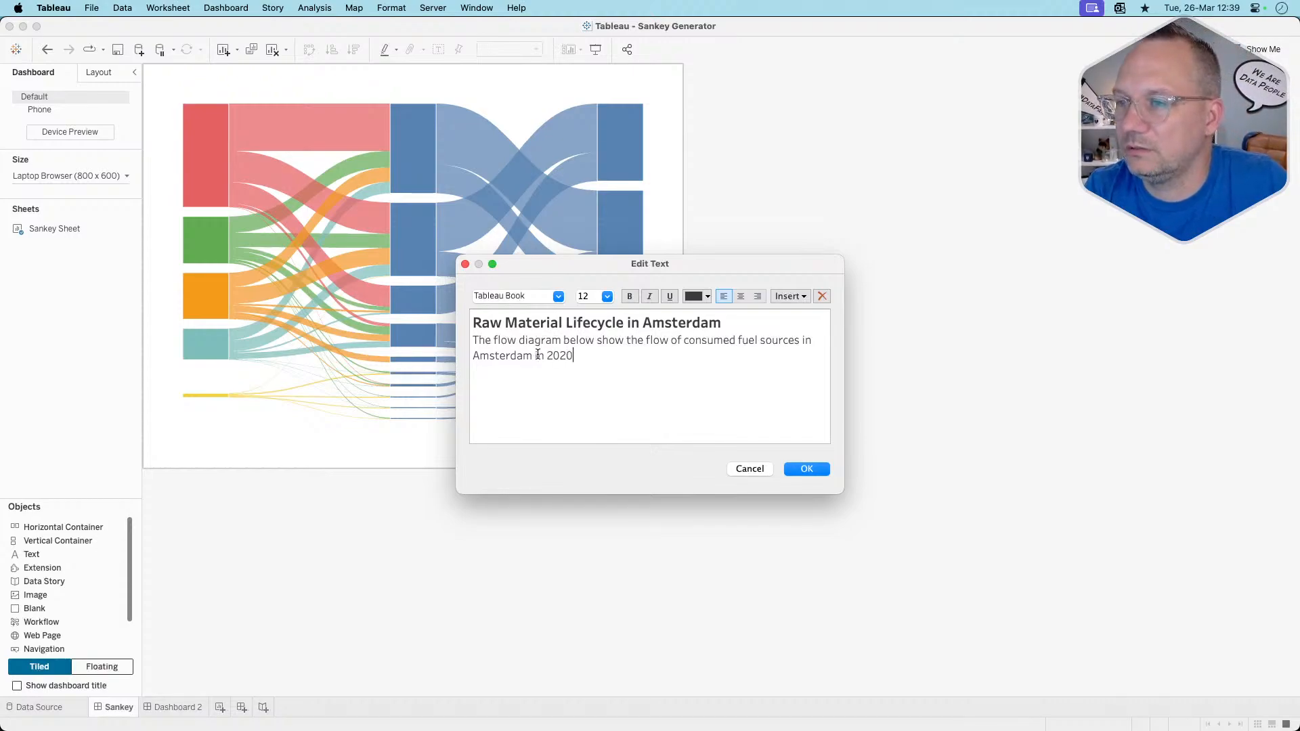
# Recheck the data.world introduction in Arc, and return to Tableau to finish the subtitle with a period and apply the text
pyautogui.press('super+Tab')
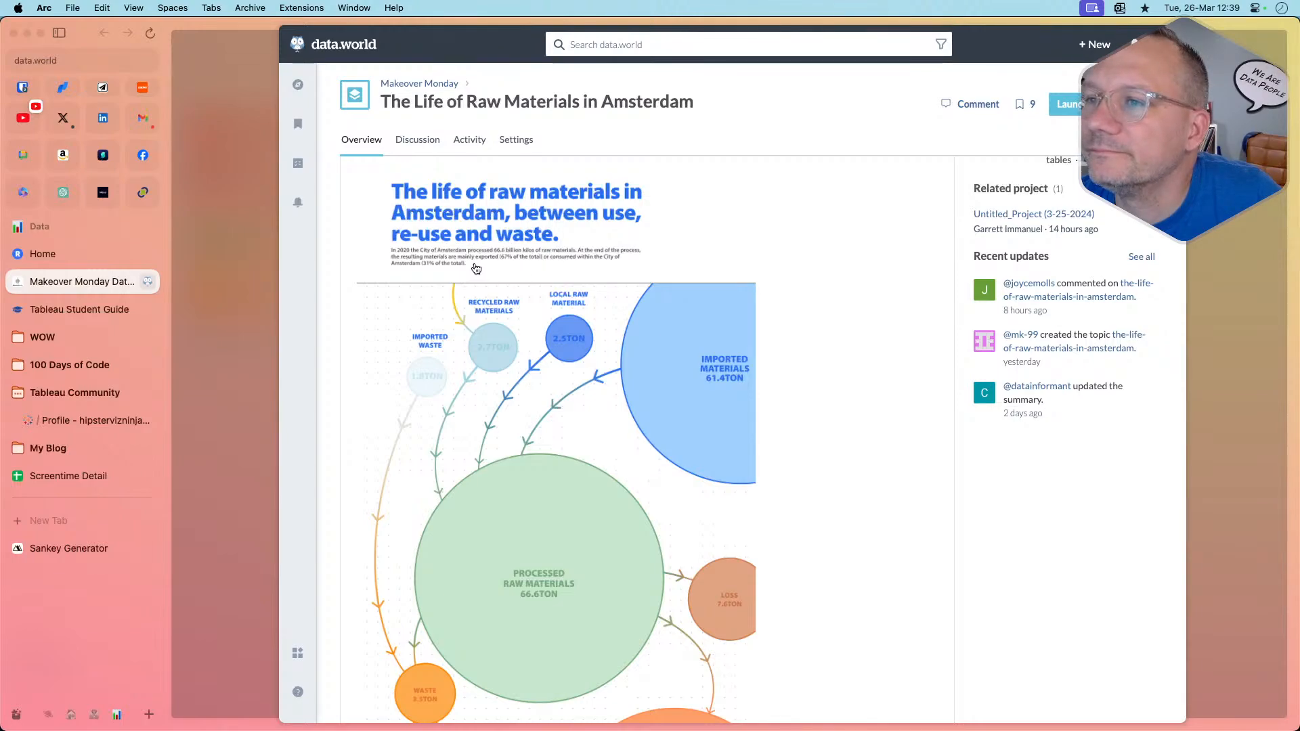
pyautogui.press('super+Tab')
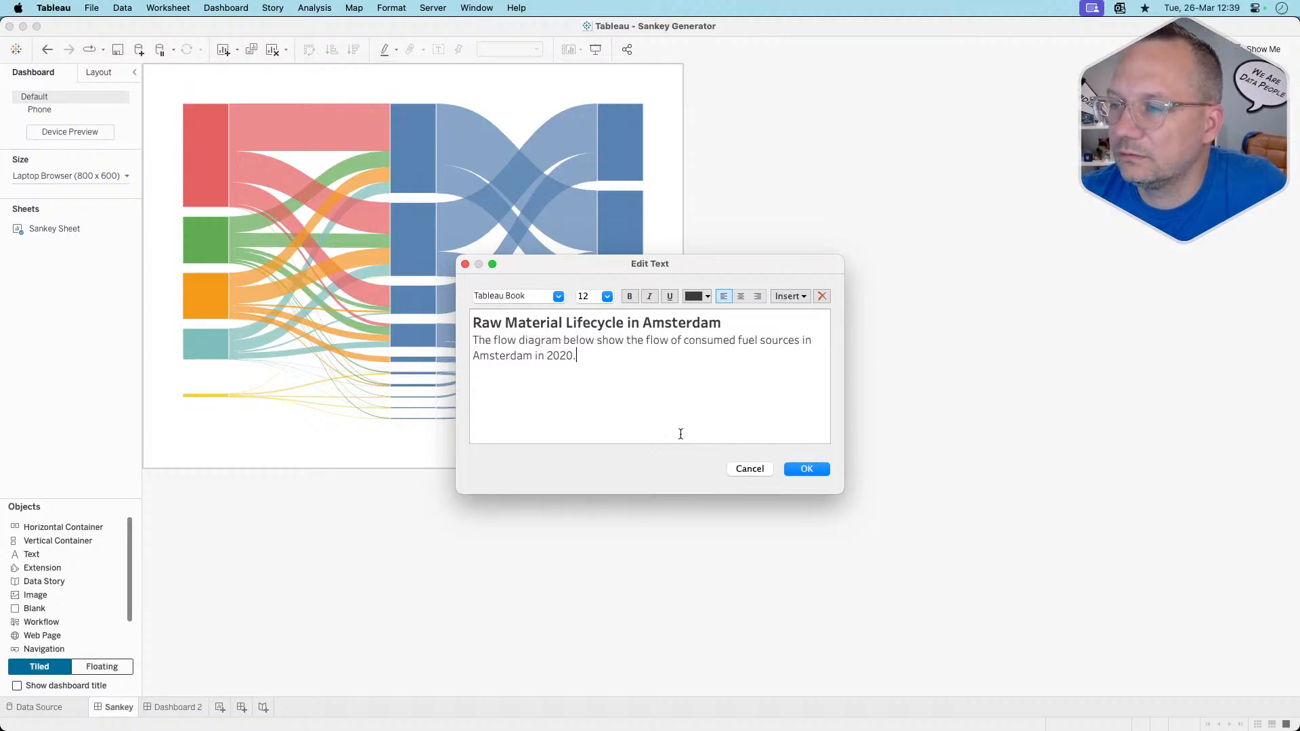
pyautogui.click(795, 468)
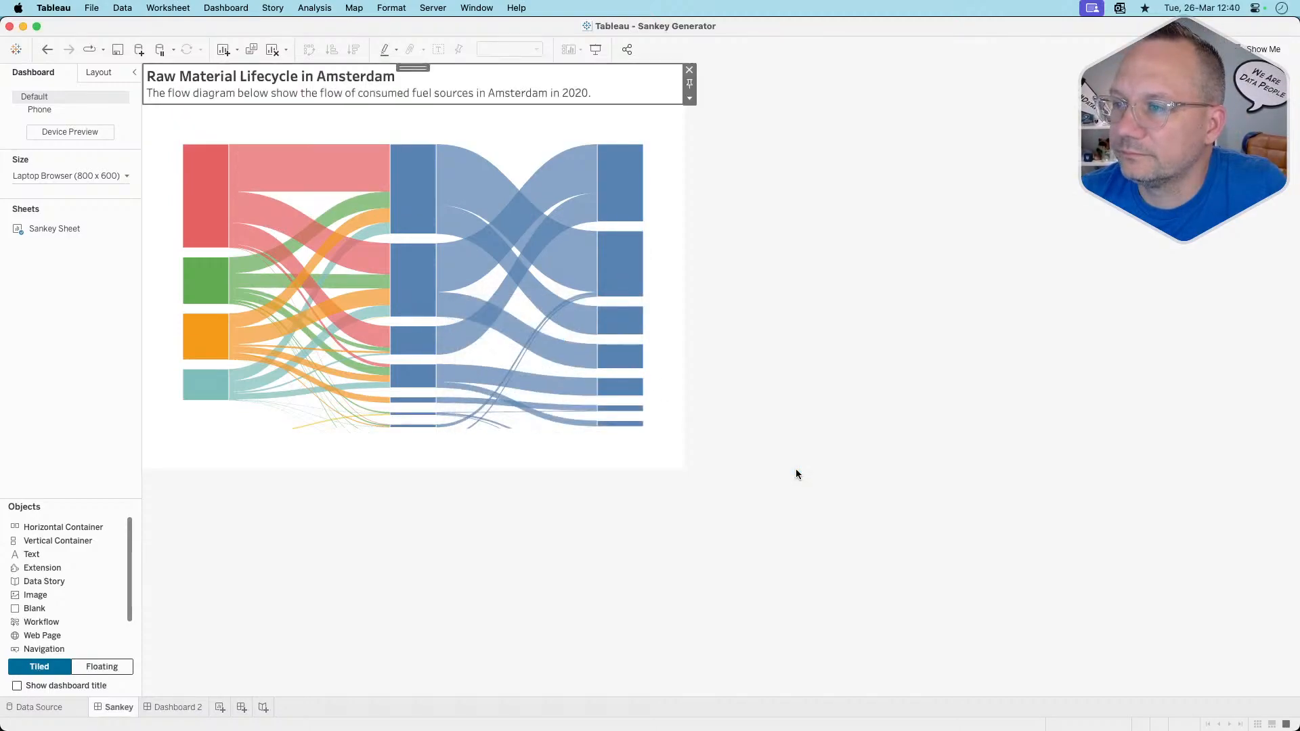
# Go to the Sankey Sheet and apply a Percent of Total quick table calculation to MAX(value) on the Nodes marks
pyautogui.click(648, 140)
pyautogui.click(689, 124)
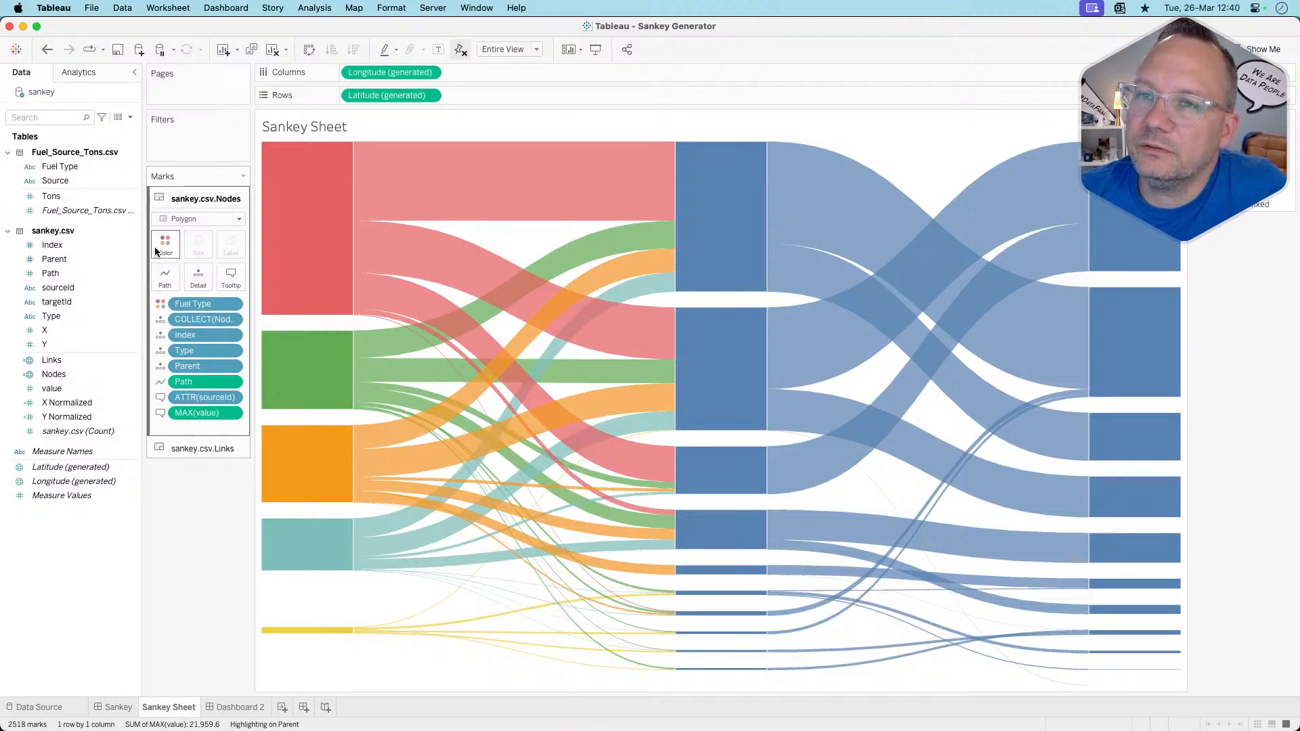
pyautogui.click(203, 450)
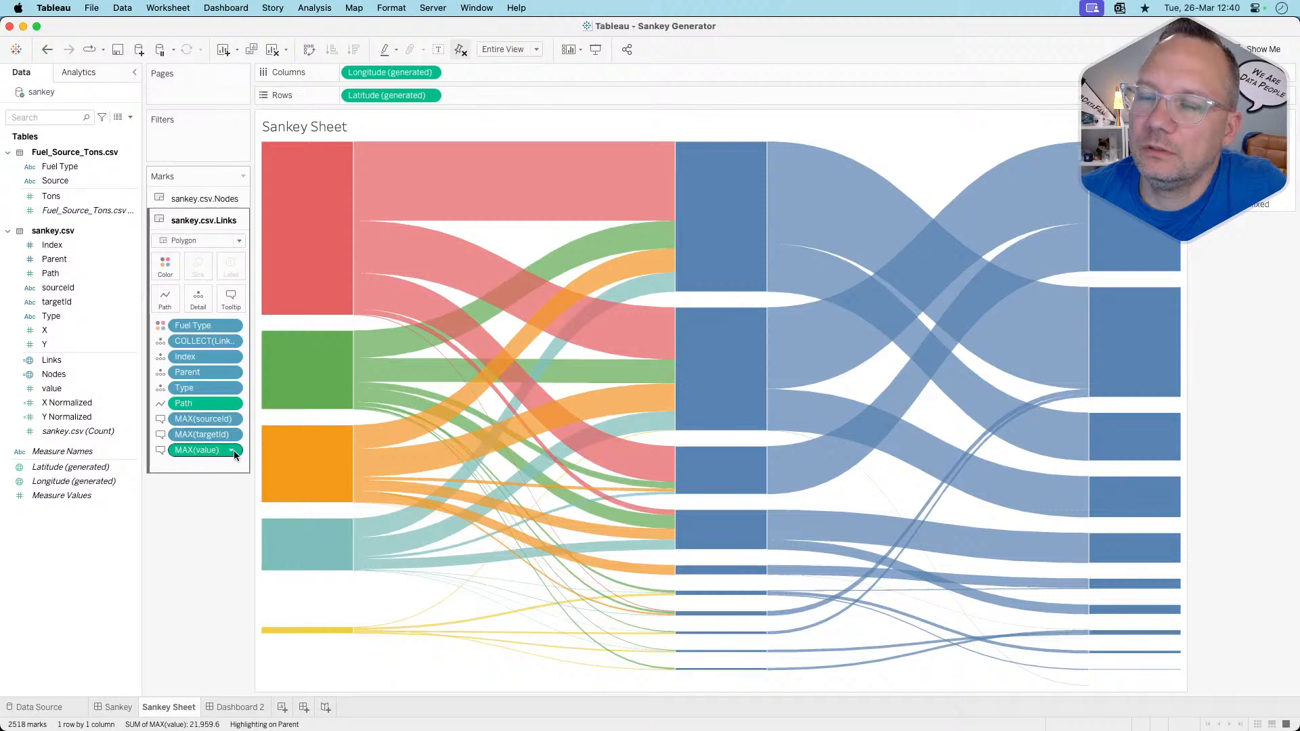
pyautogui.click(209, 200)
pyautogui.click(231, 414)
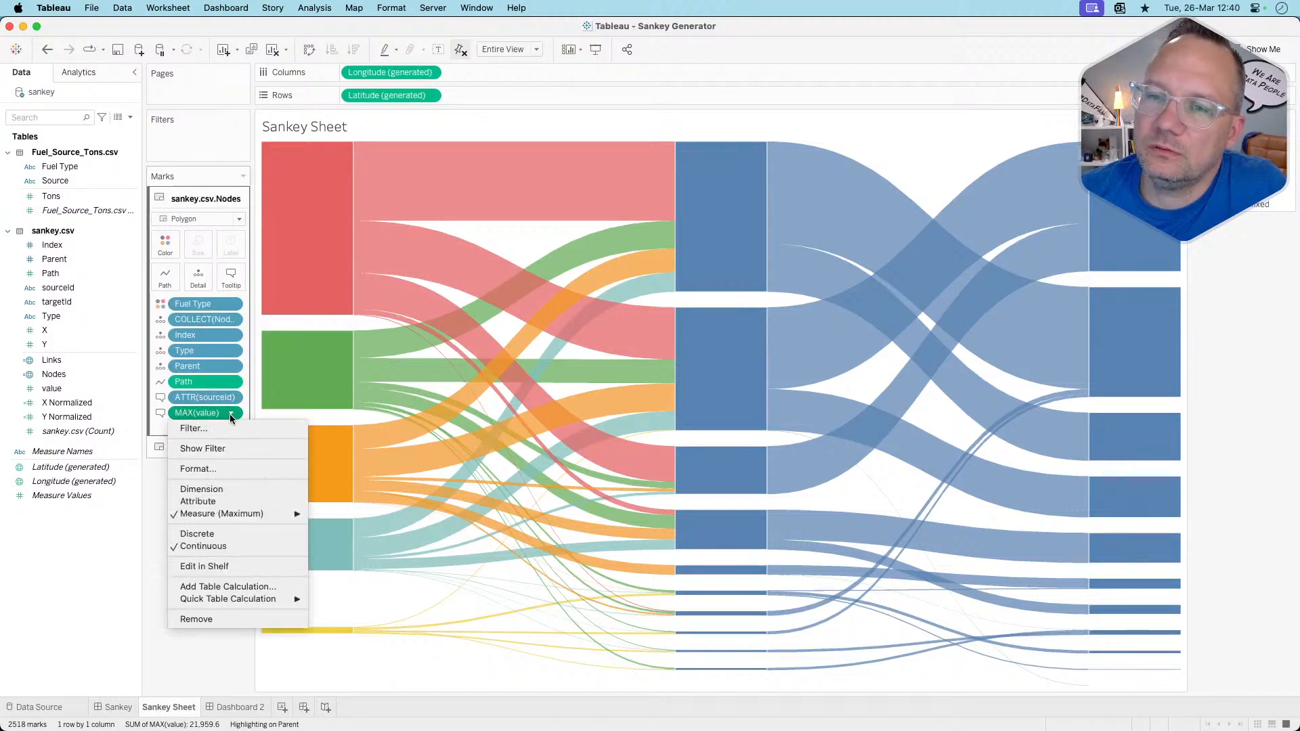
pyautogui.moveTo(243, 599)
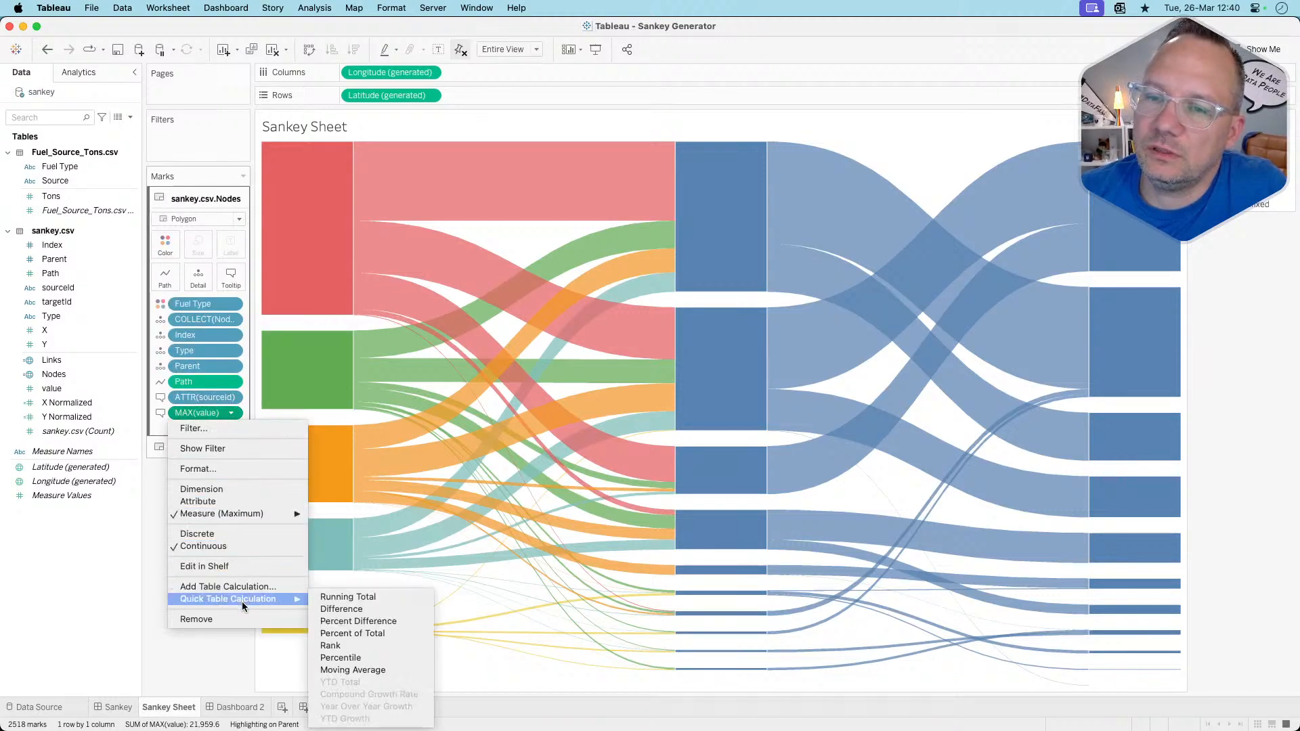
pyautogui.click(374, 635)
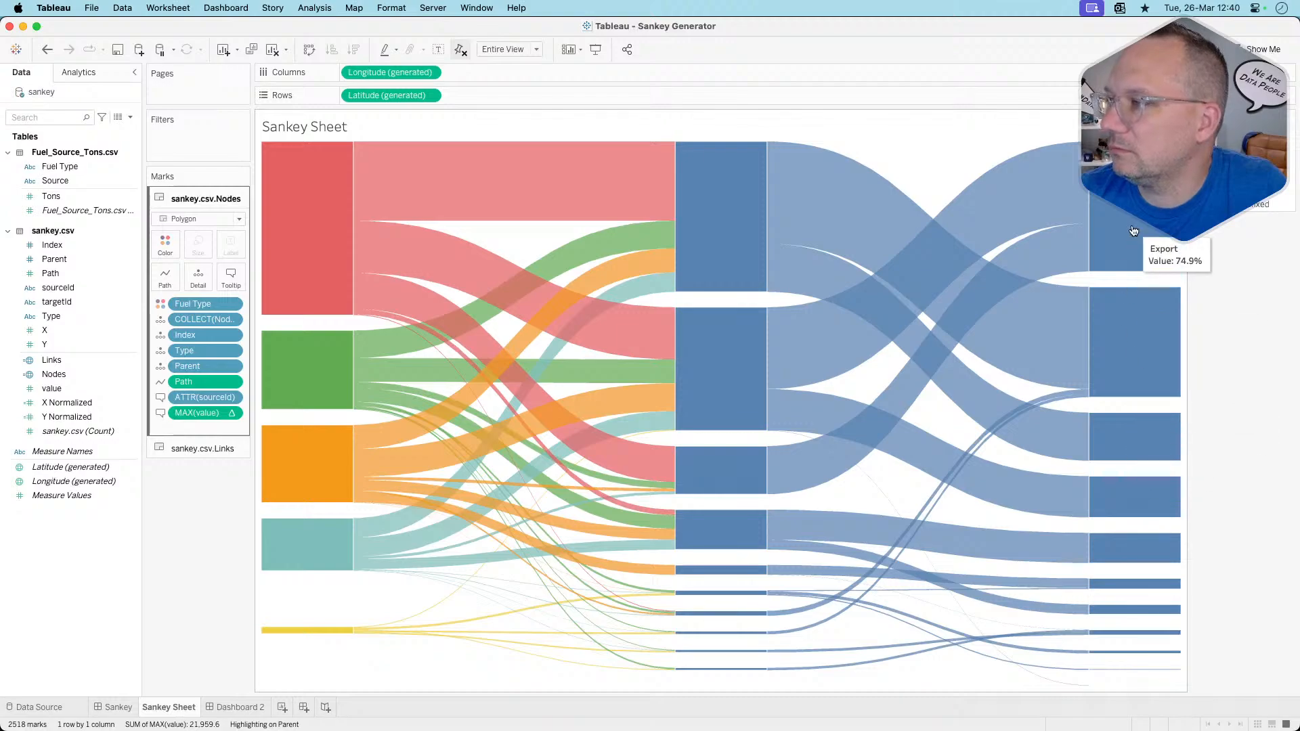
# Try computing the Nodes percent of total using Table (down)
pyautogui.click(231, 413)
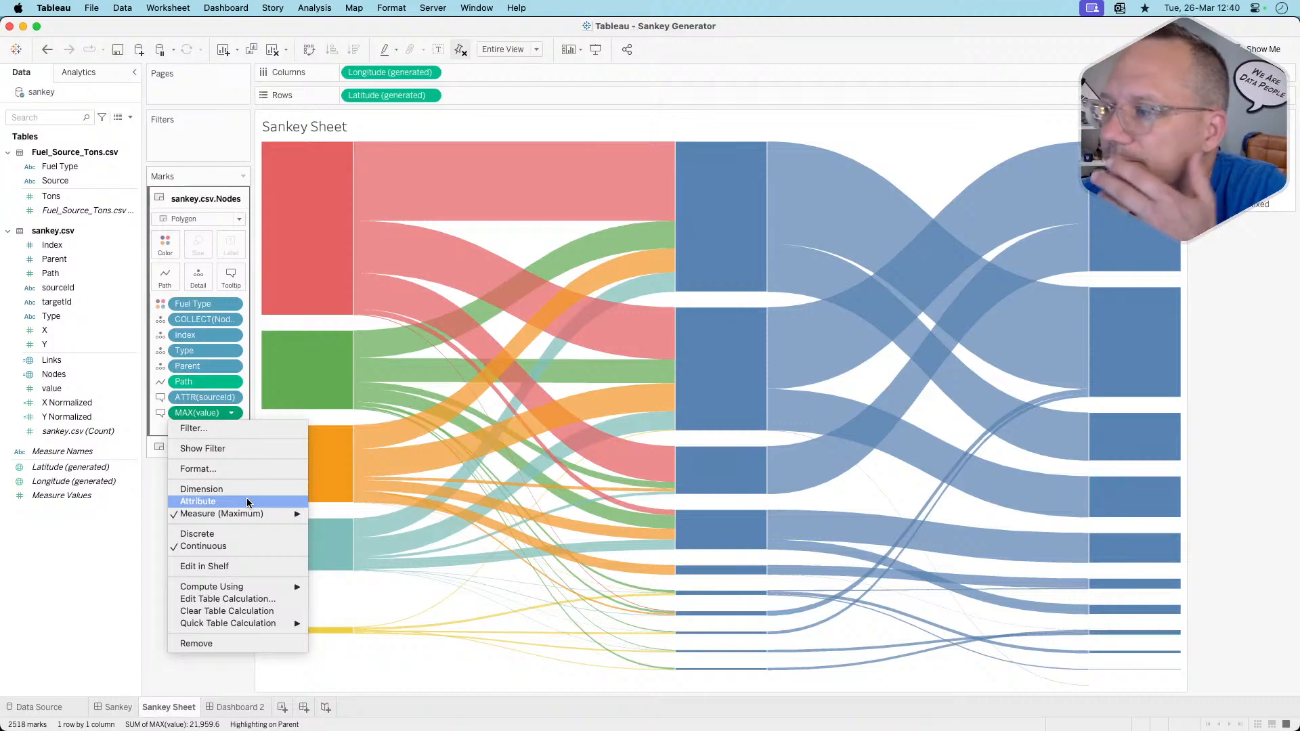
pyautogui.moveTo(251, 586)
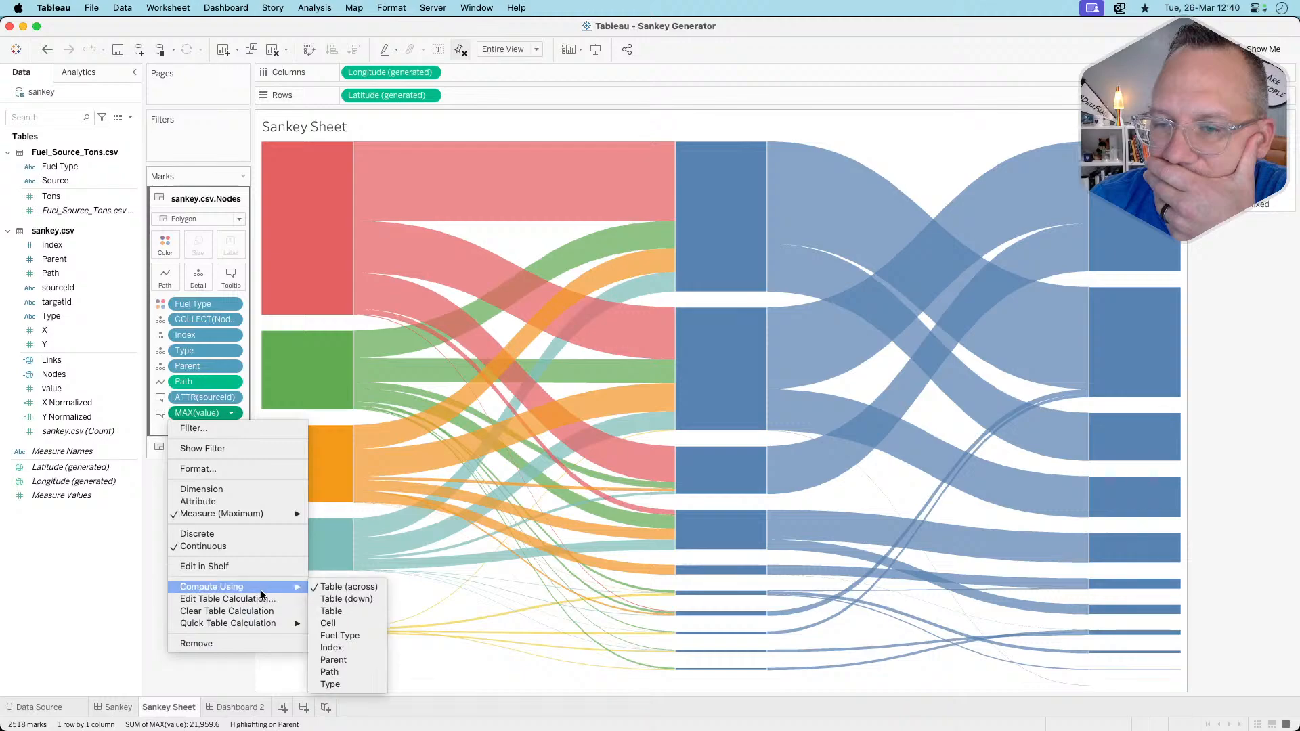
pyautogui.click(335, 598)
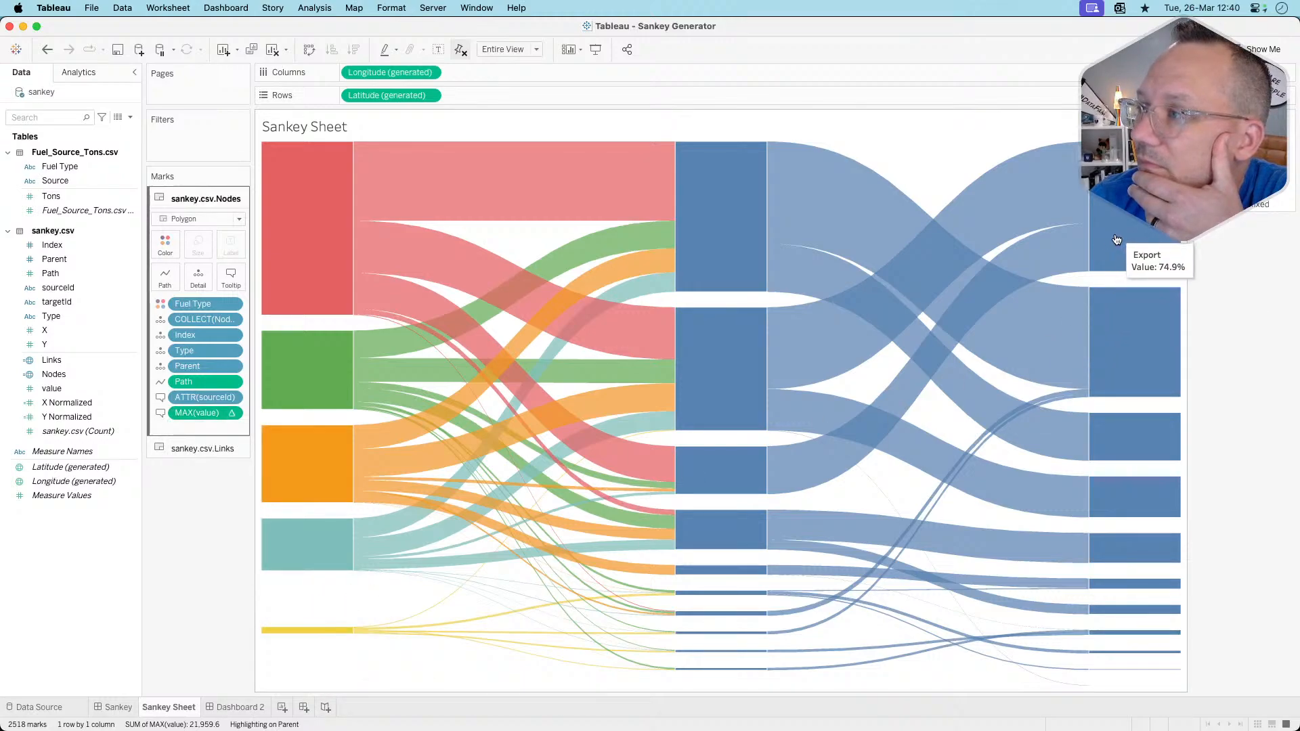
# Edit the table calculation on the Nodes marks' MAX(value) to compute using Specific Dimensions
pyautogui.click(233, 413)
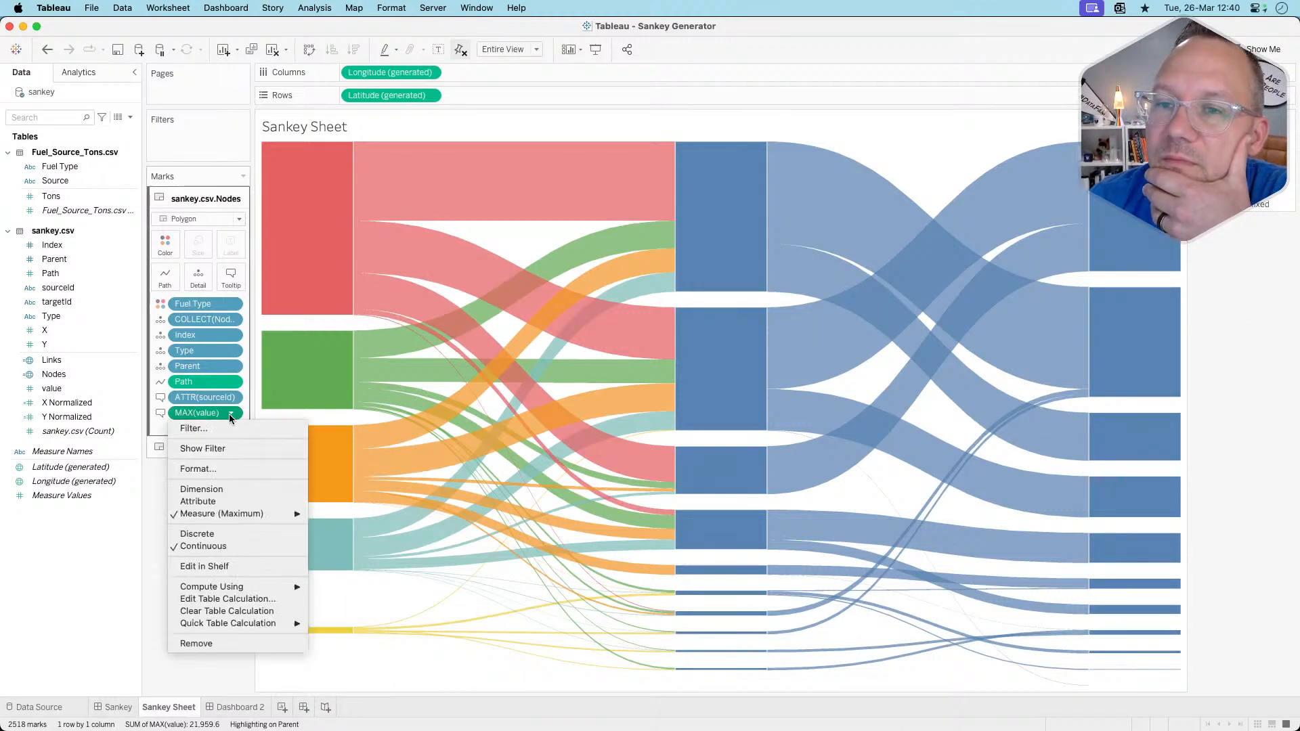
pyautogui.click(242, 599)
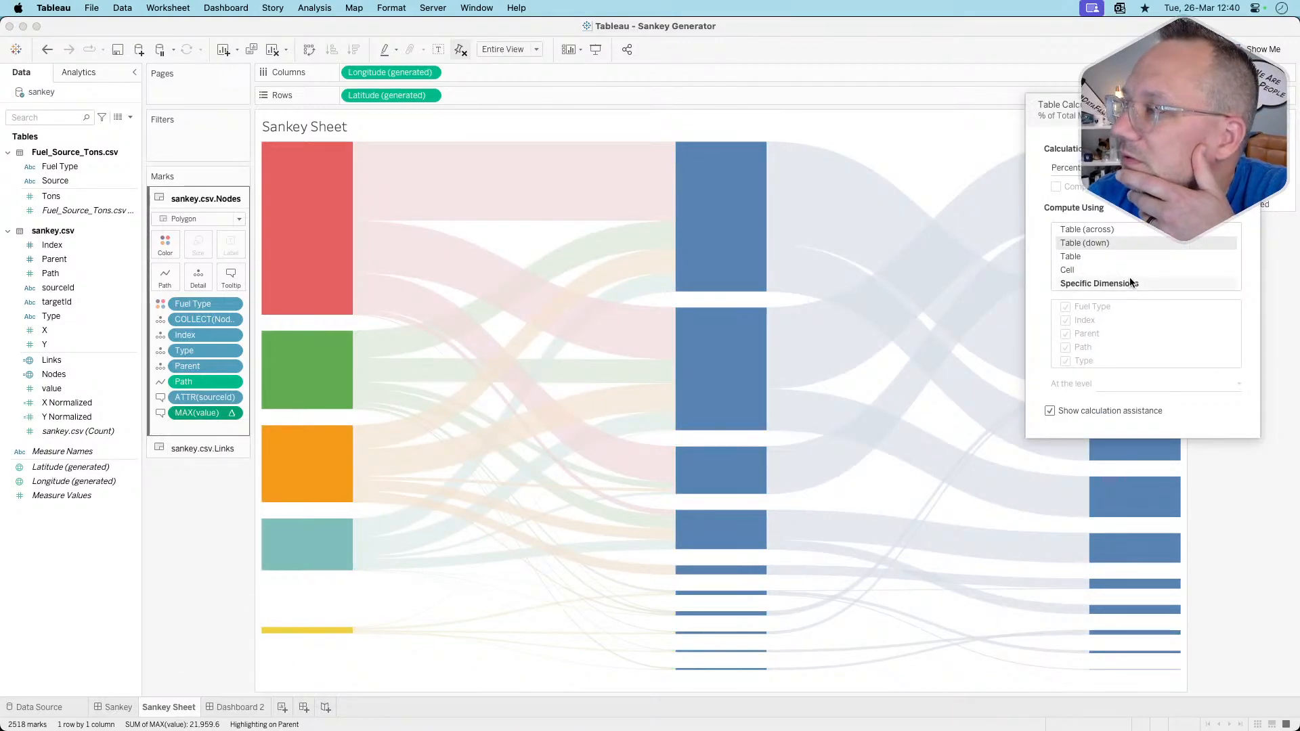
pyautogui.click(1130, 280)
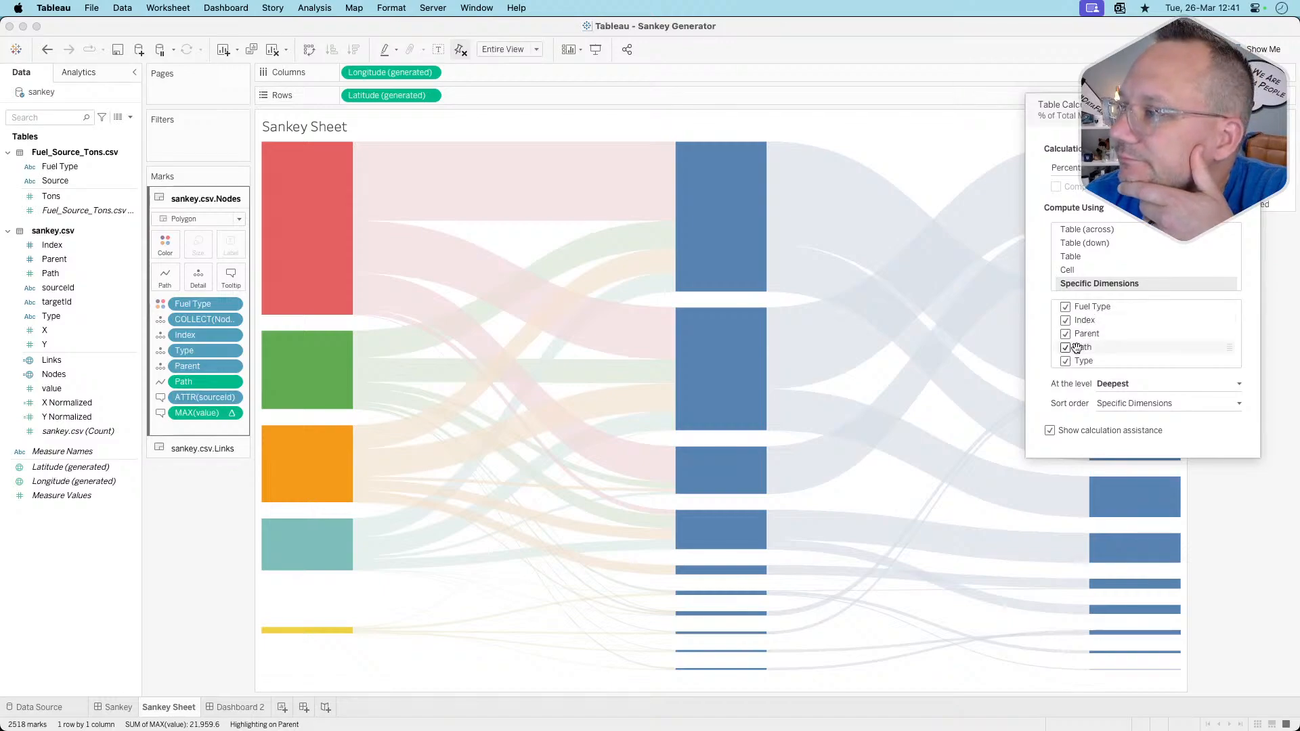
pyautogui.moveTo(1155, 112); pyautogui.dragTo(940, 106)
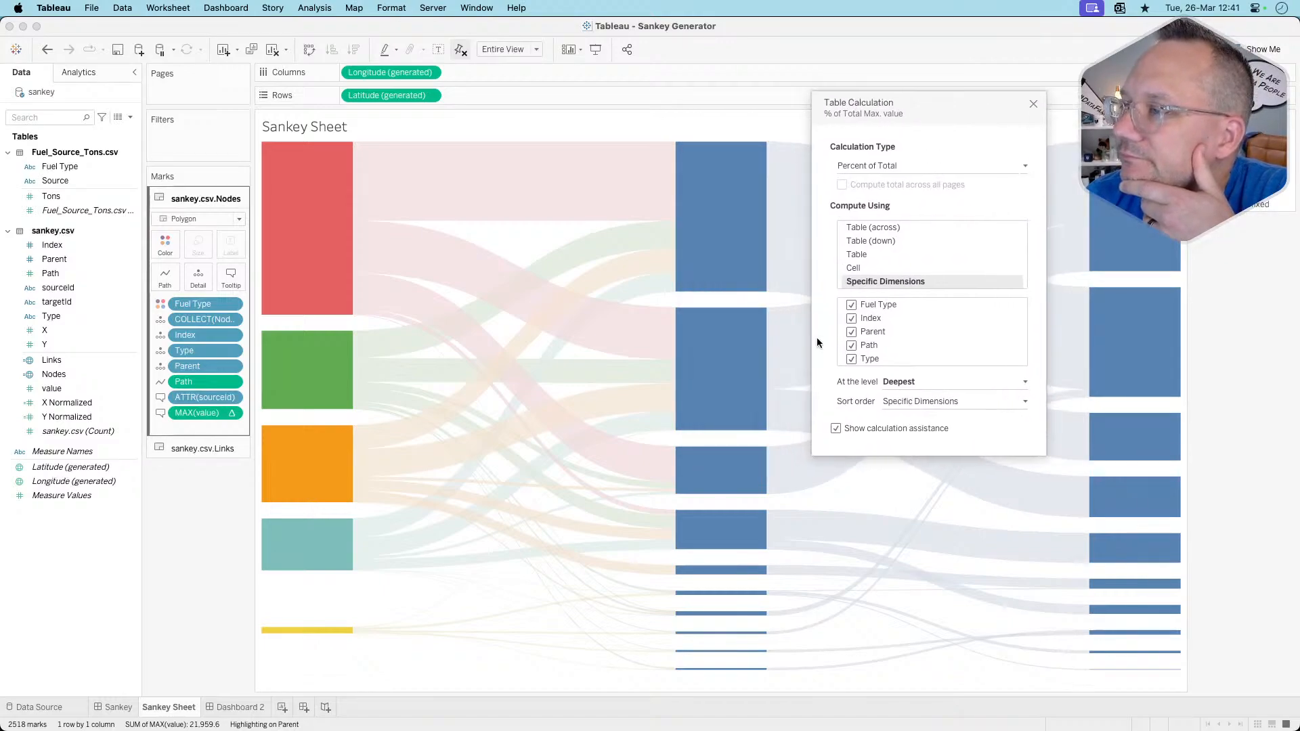
# Try the percent of total with Parent excluded, restore it, and do the same with Index
pyautogui.click(851, 332)
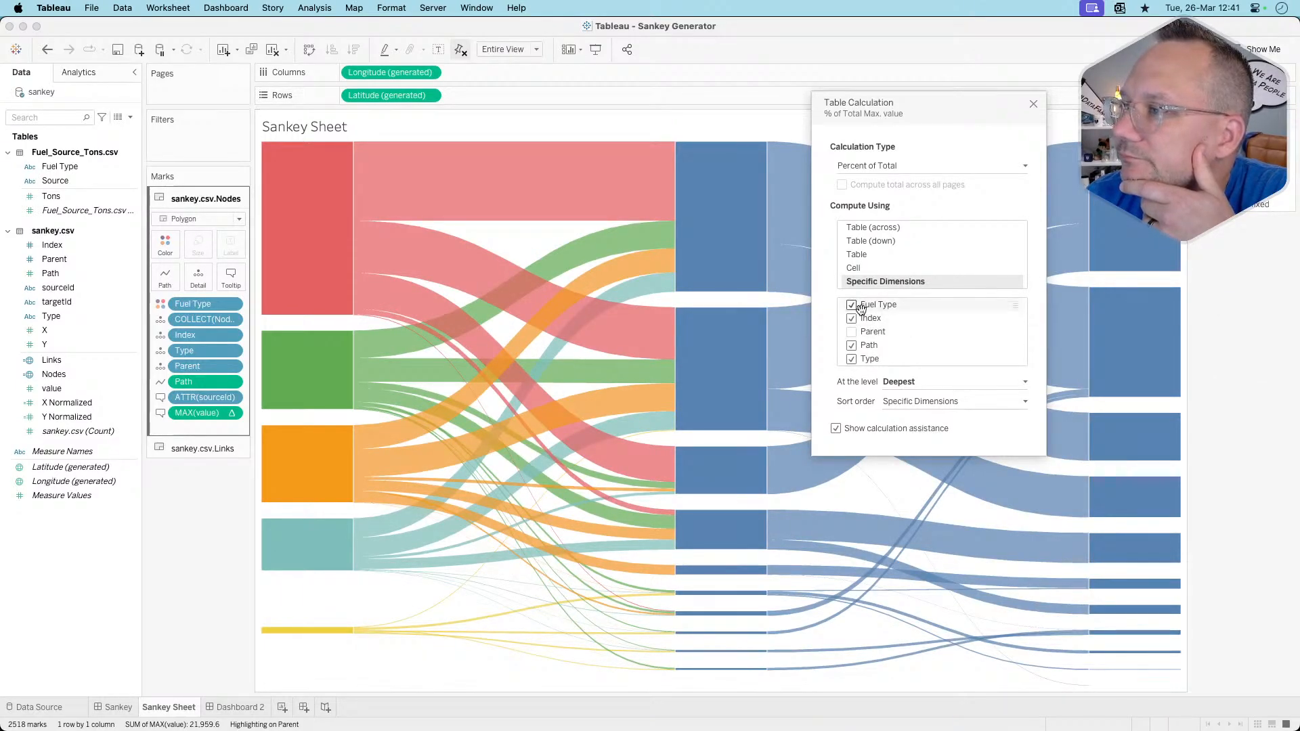
pyautogui.click(851, 332)
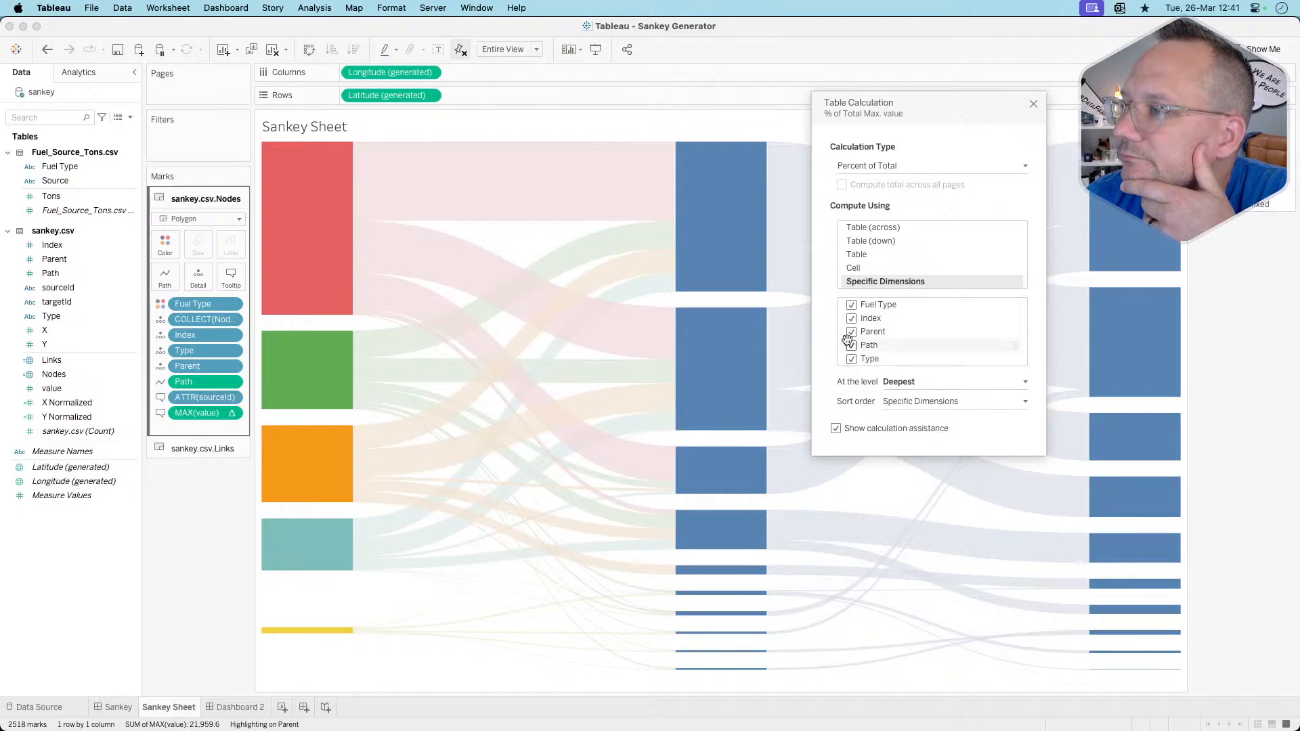
pyautogui.click(853, 319)
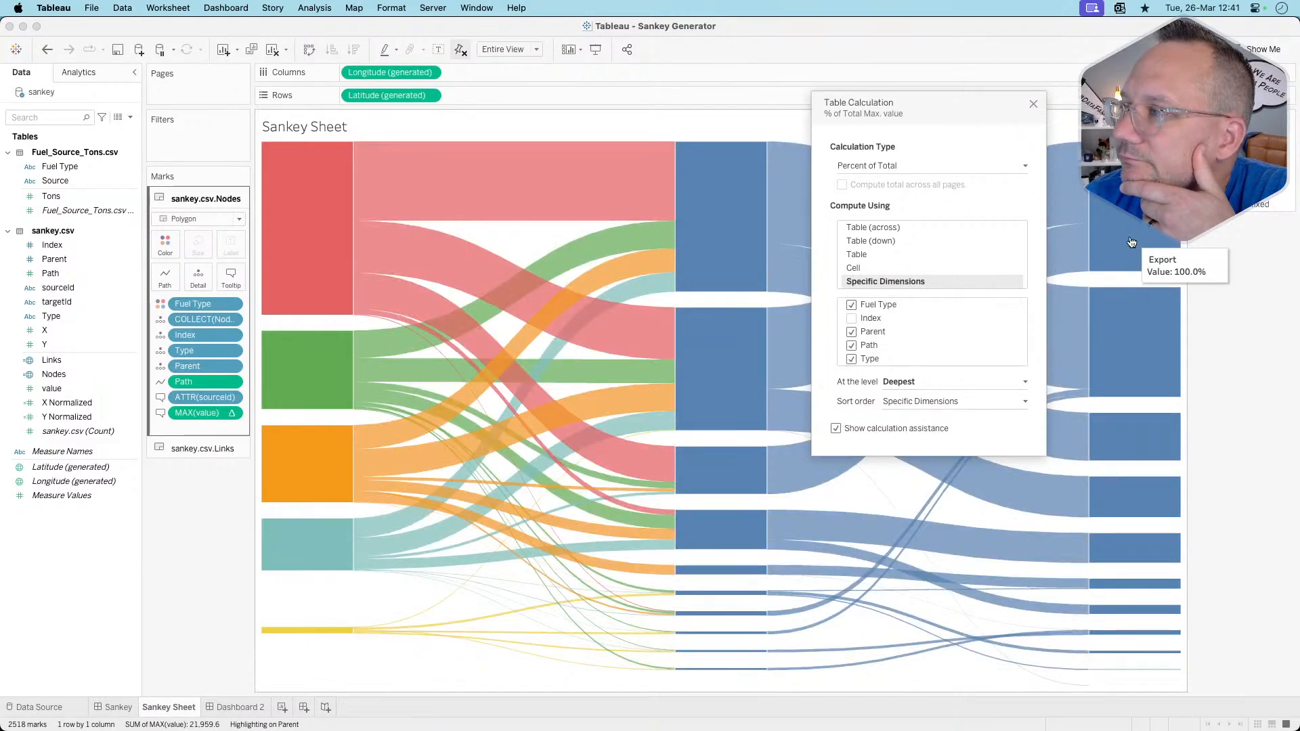
pyautogui.click(852, 319)
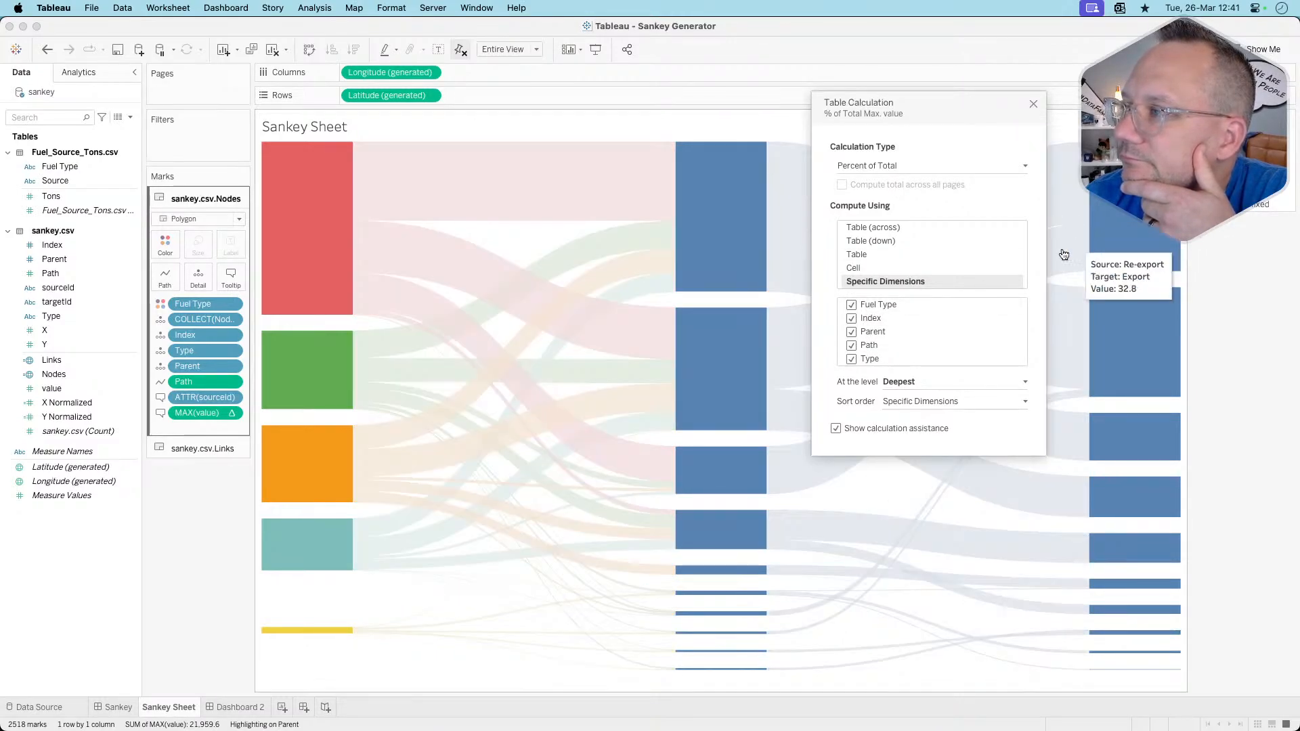
# Try excluding Type and Path one at a time from the specific dimensions, checking node tooltips and reselecting each
pyautogui.click(851, 359)
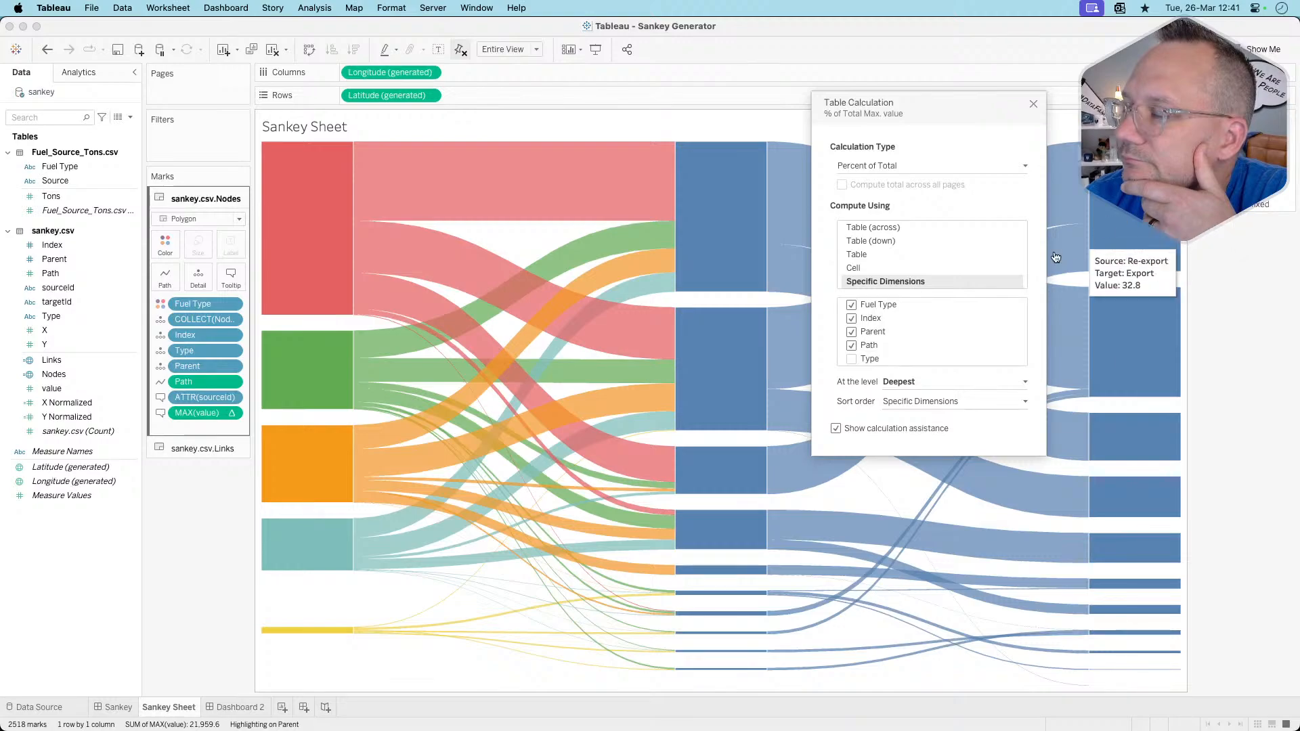
pyautogui.click(851, 359)
pyautogui.click(851, 345)
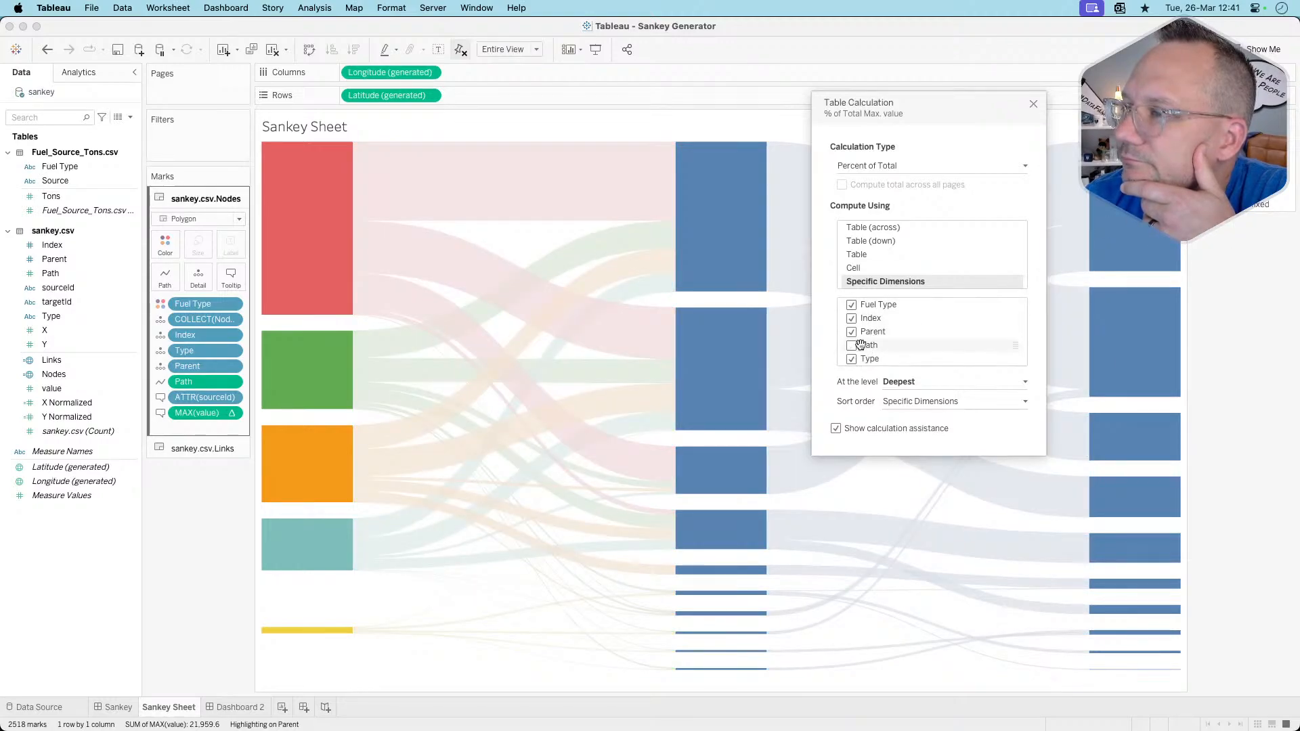
pyautogui.moveTo(1101, 236)
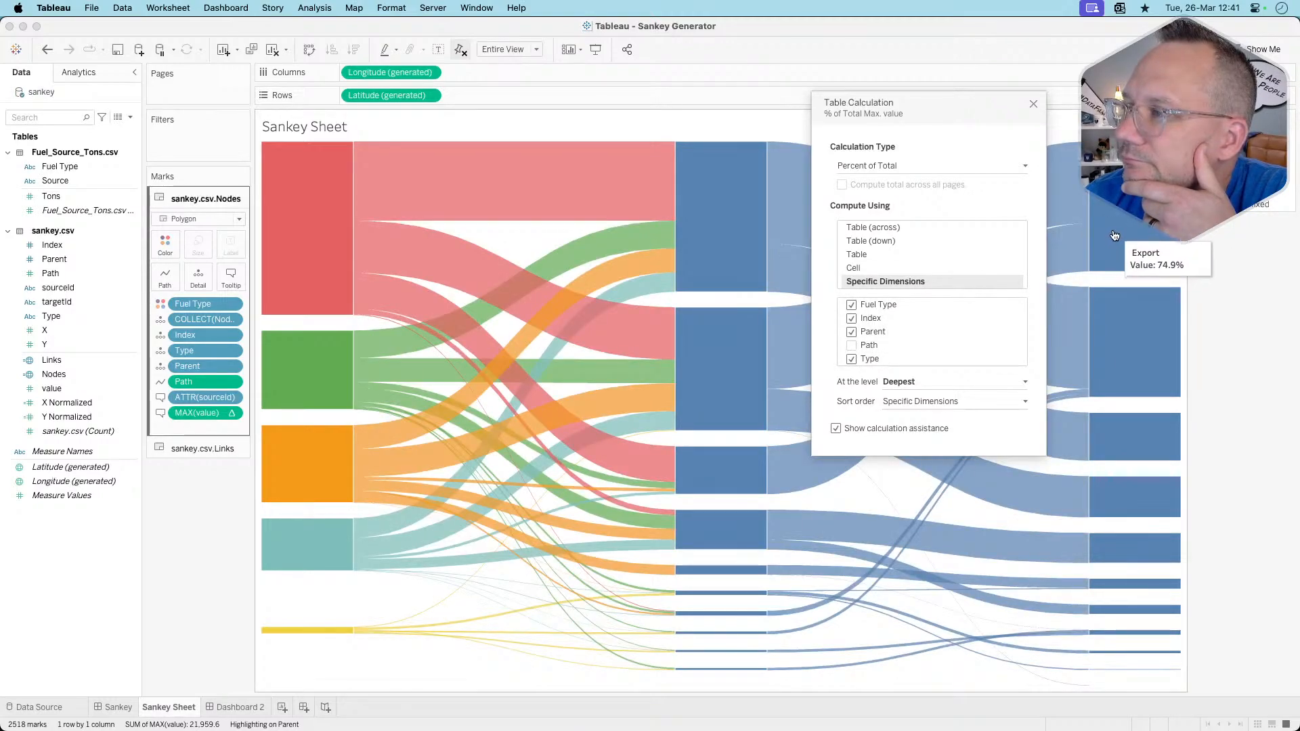
pyautogui.moveTo(1118, 309)
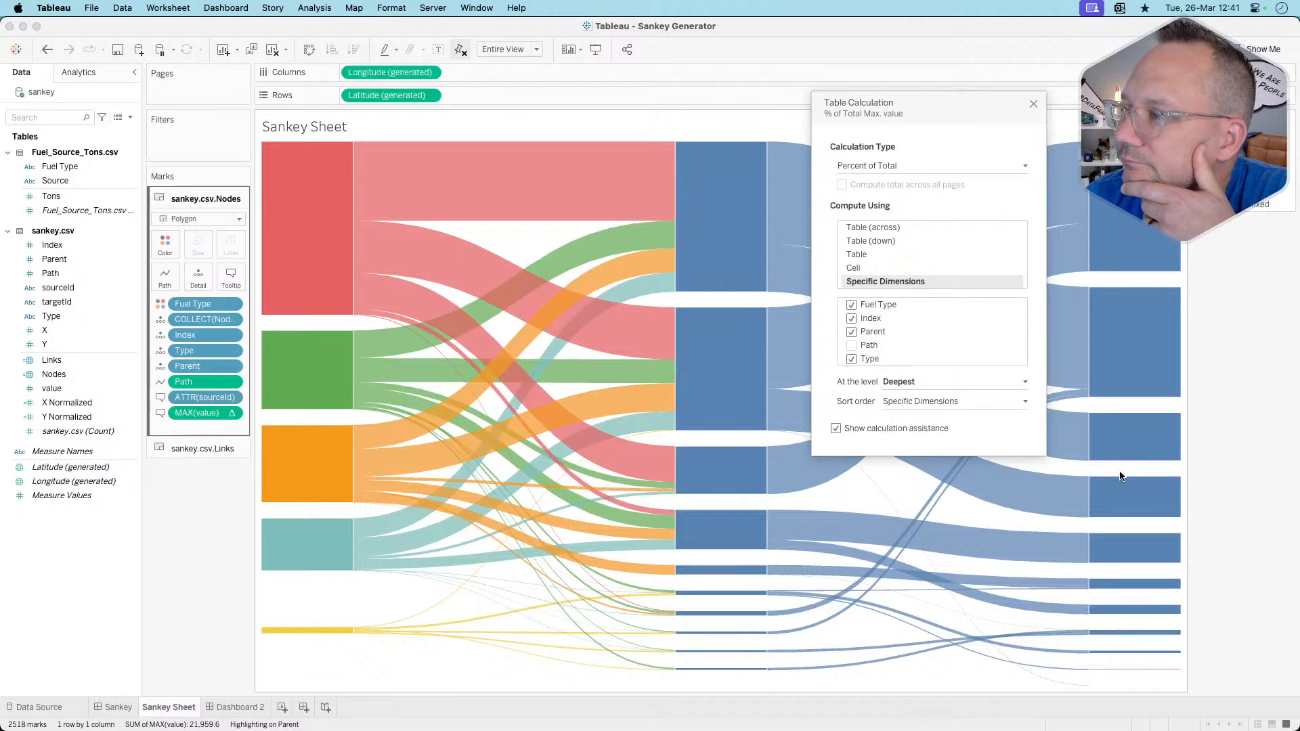
pyautogui.moveTo(1122, 551)
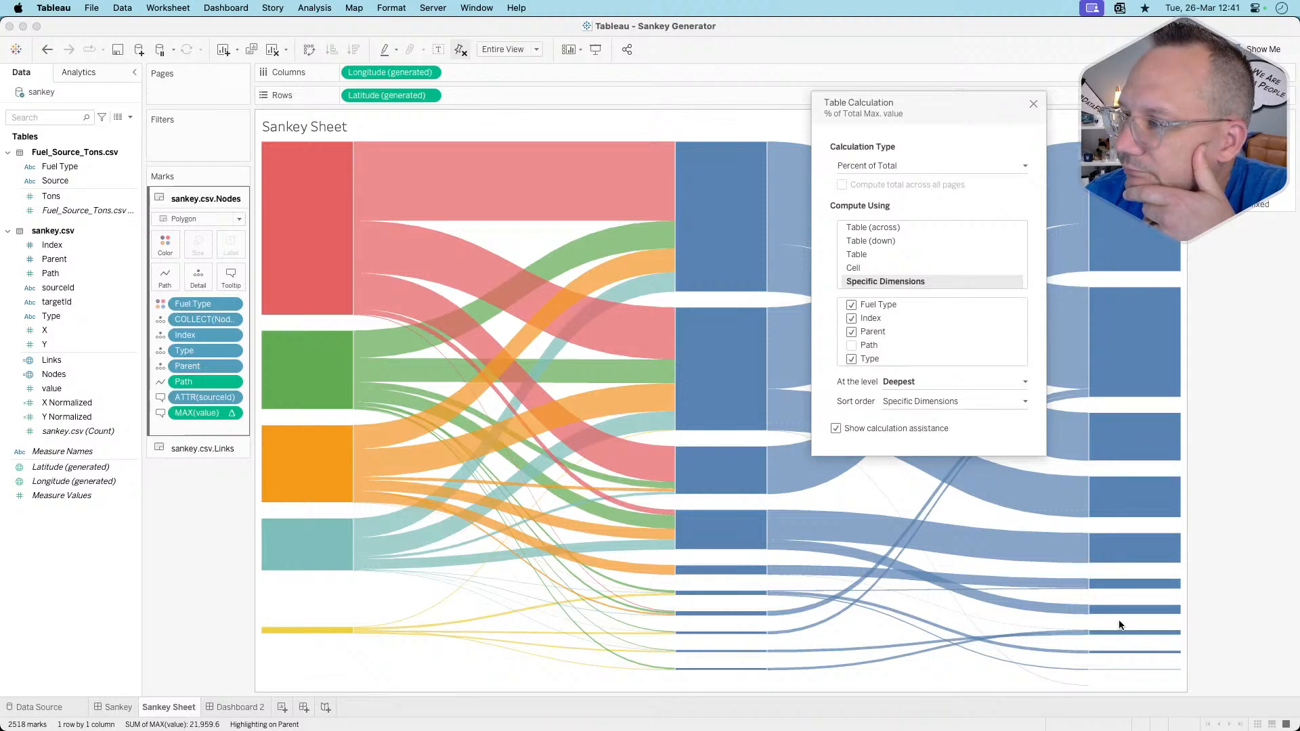
pyautogui.click(851, 345)
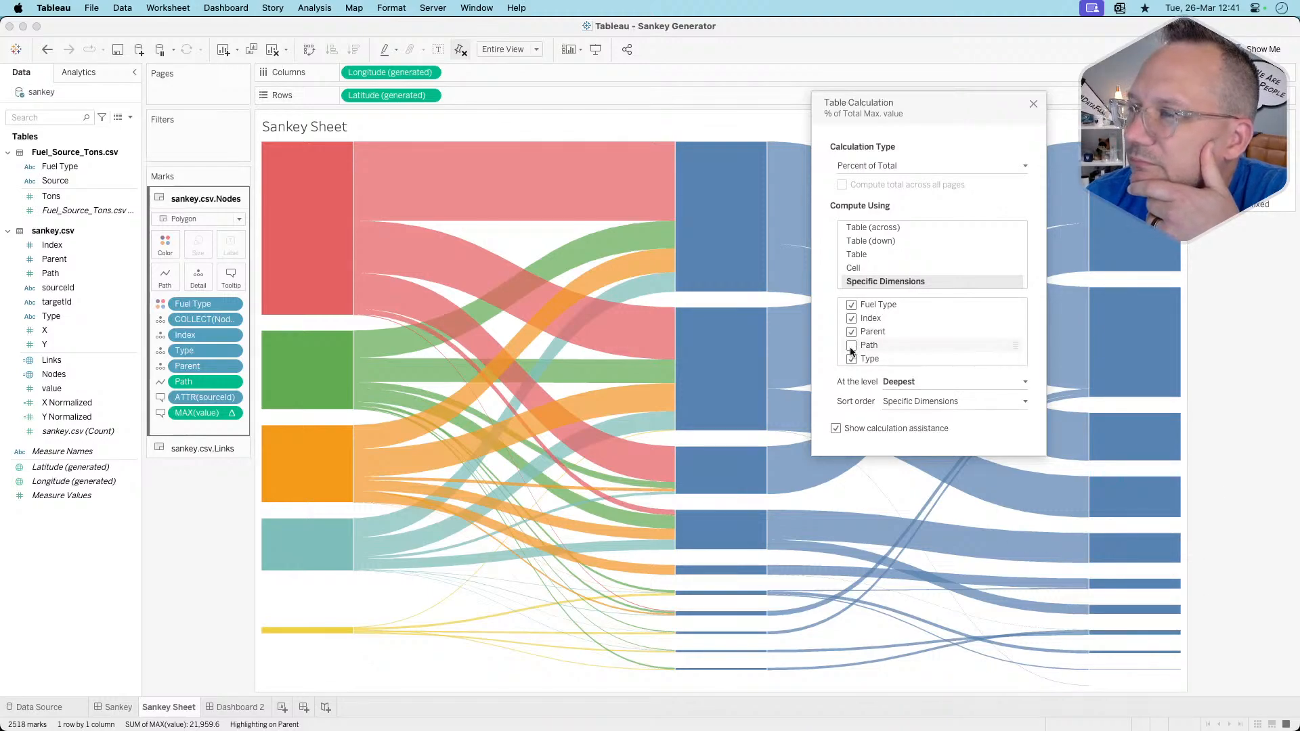
# Try the percent of total without Fuel Type, check the last column's tooltips, and include Fuel Type again
pyautogui.click(851, 305)
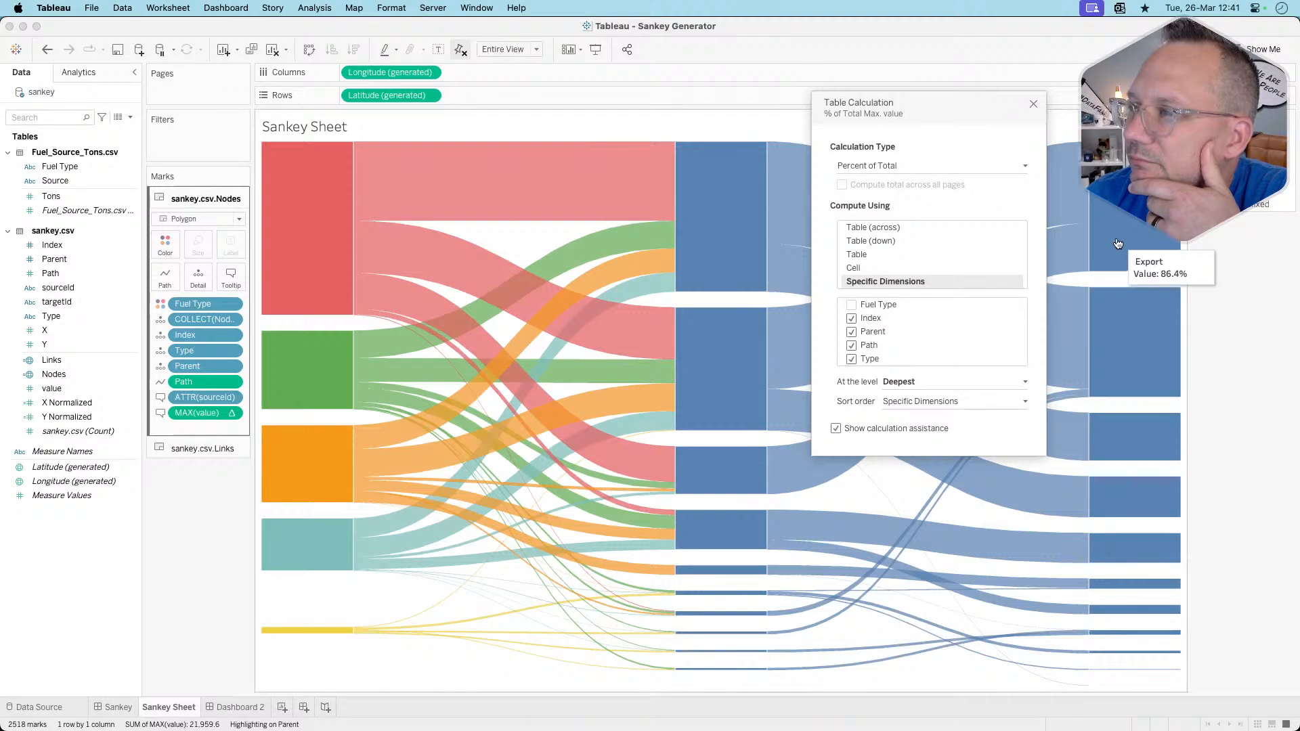
pyautogui.moveTo(1124, 336)
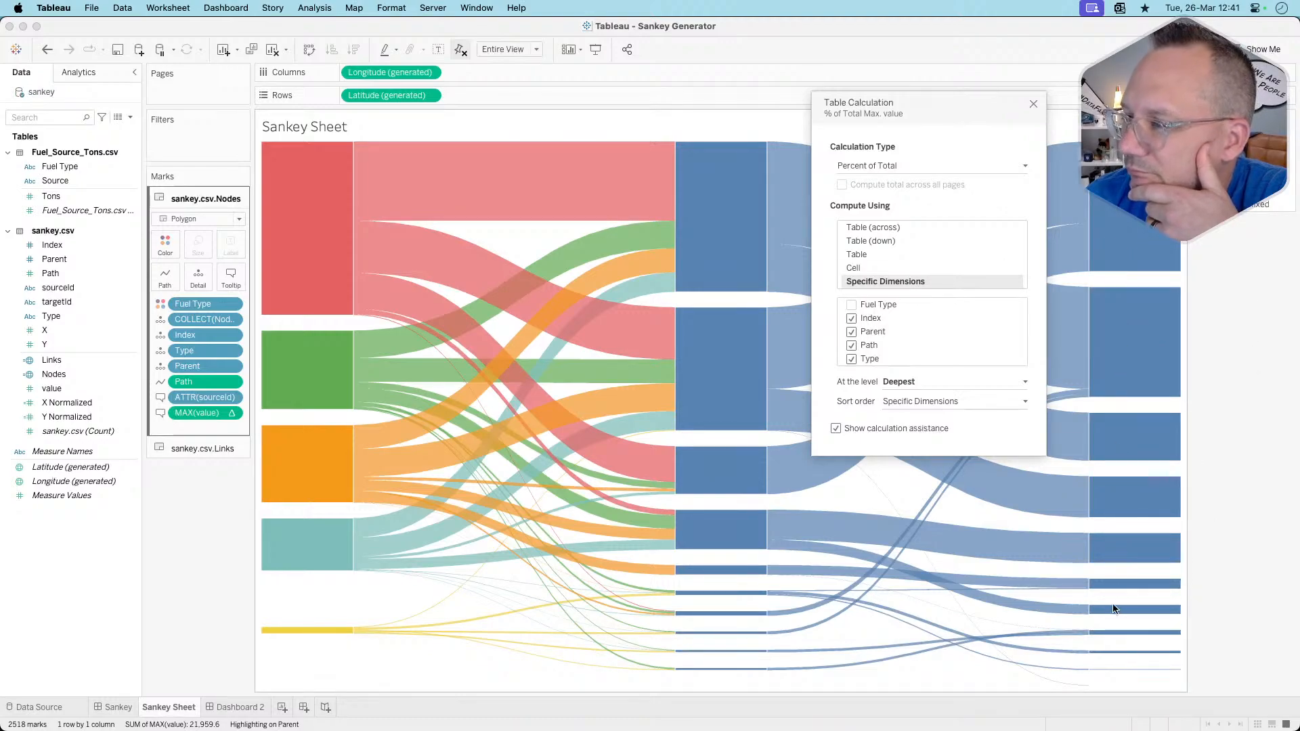
pyautogui.click(851, 305)
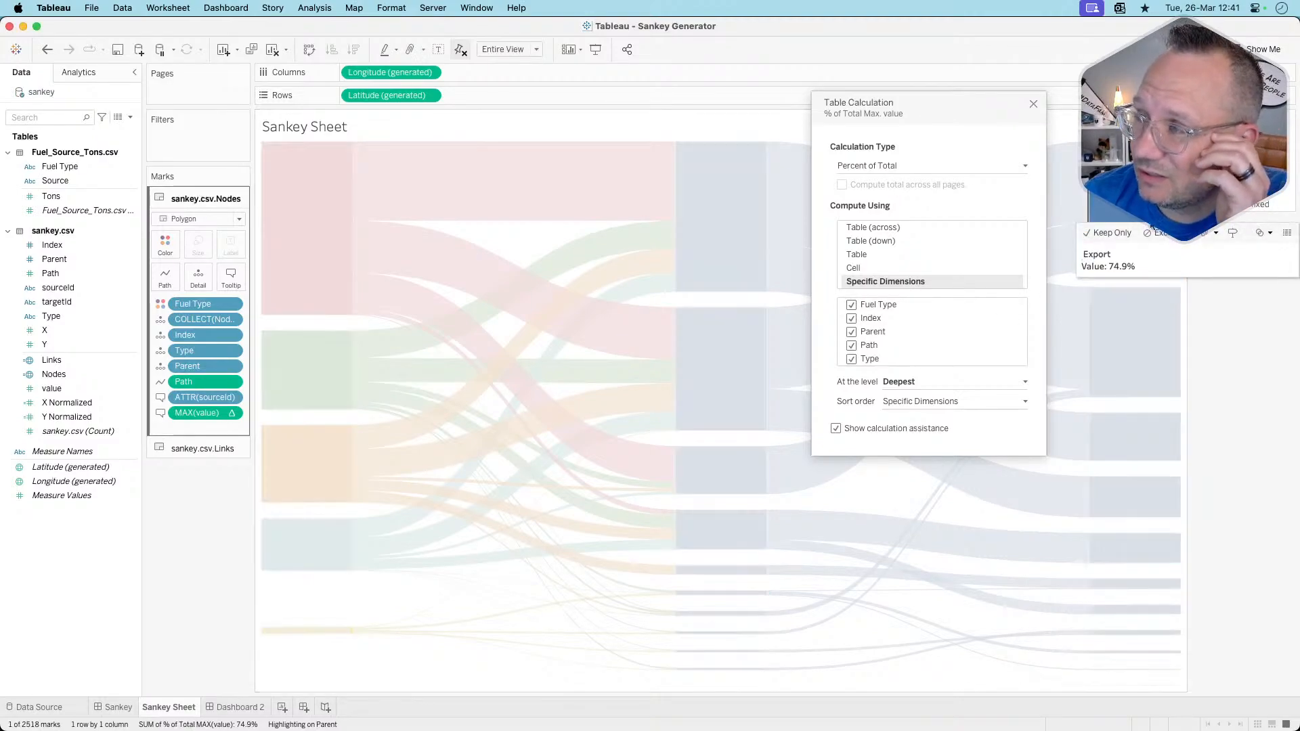
# Examine the percentages of the Processed Raw Materials, Re-export and Export nodes in the last column
pyautogui.click(1139, 323)
pyautogui.click(1139, 444)
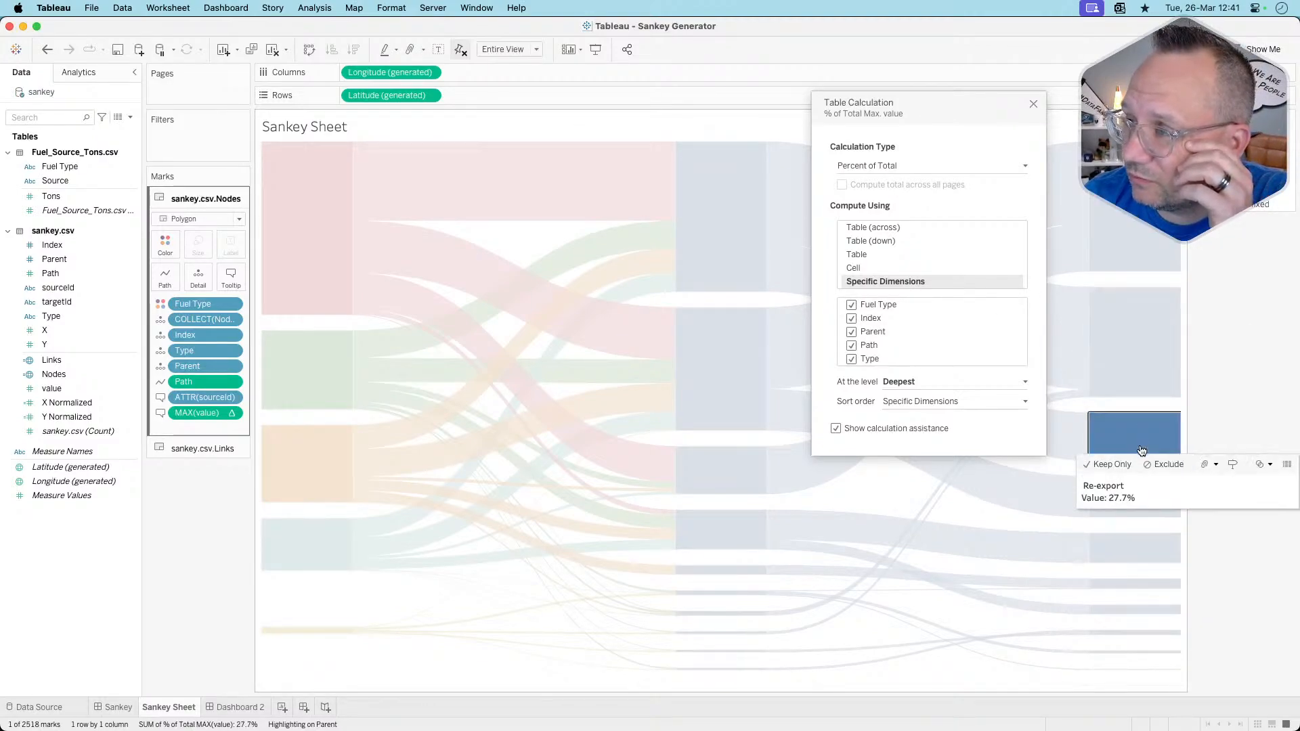
pyautogui.click(1120, 245)
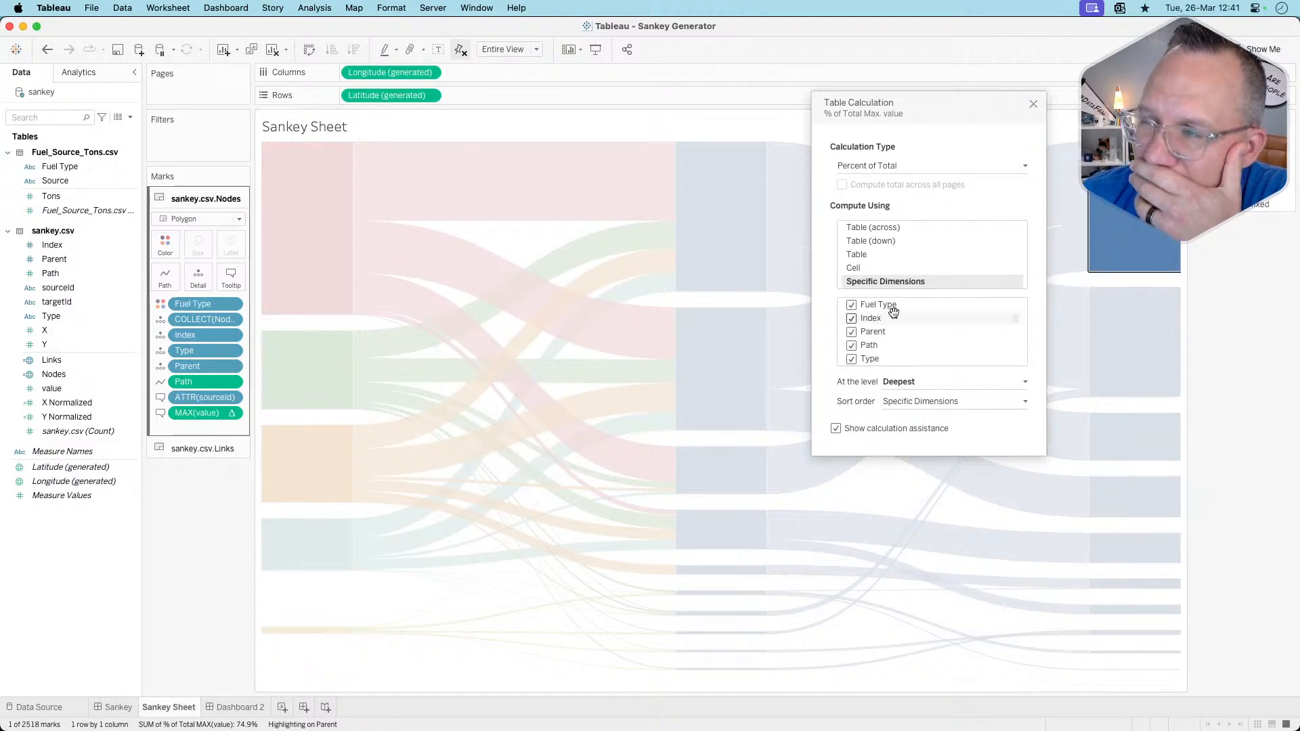
# Try computing the percent of total using Table (across), and return to Specific Dimensions
pyautogui.click(900, 227)
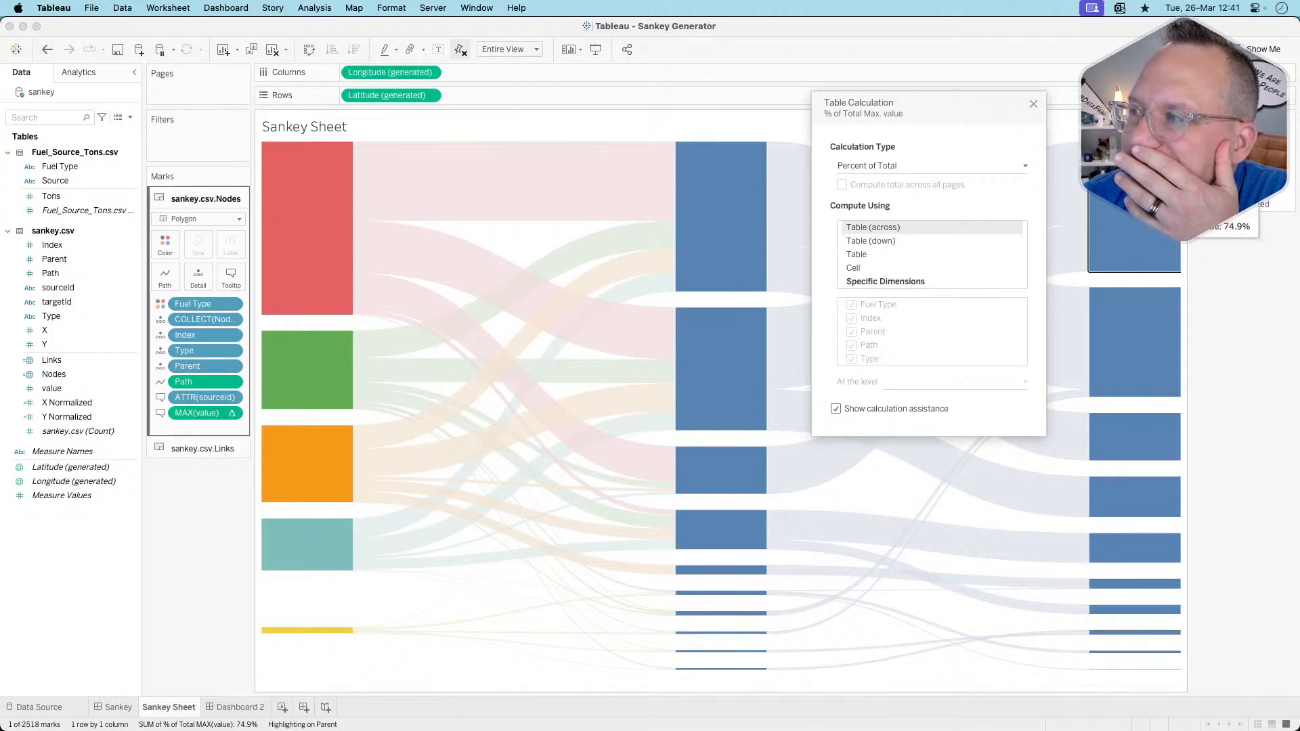
pyautogui.moveTo(1139, 289)
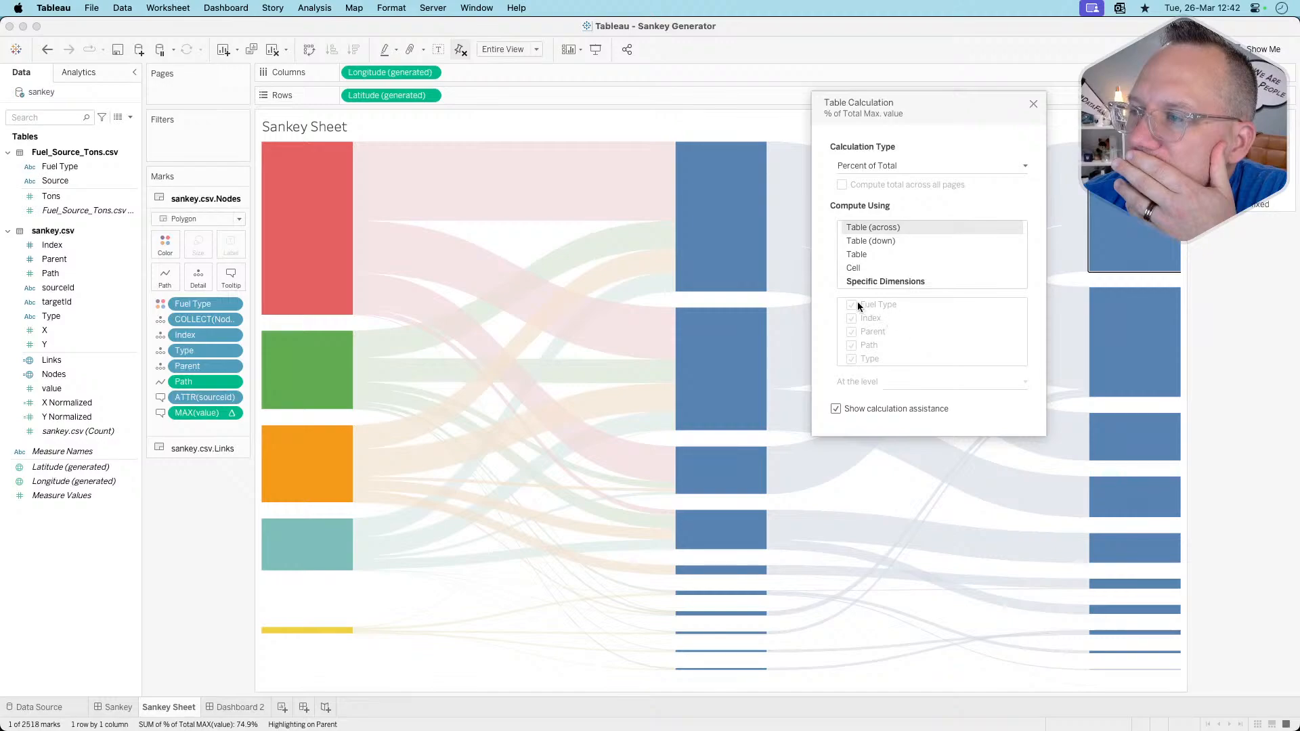
pyautogui.click(881, 283)
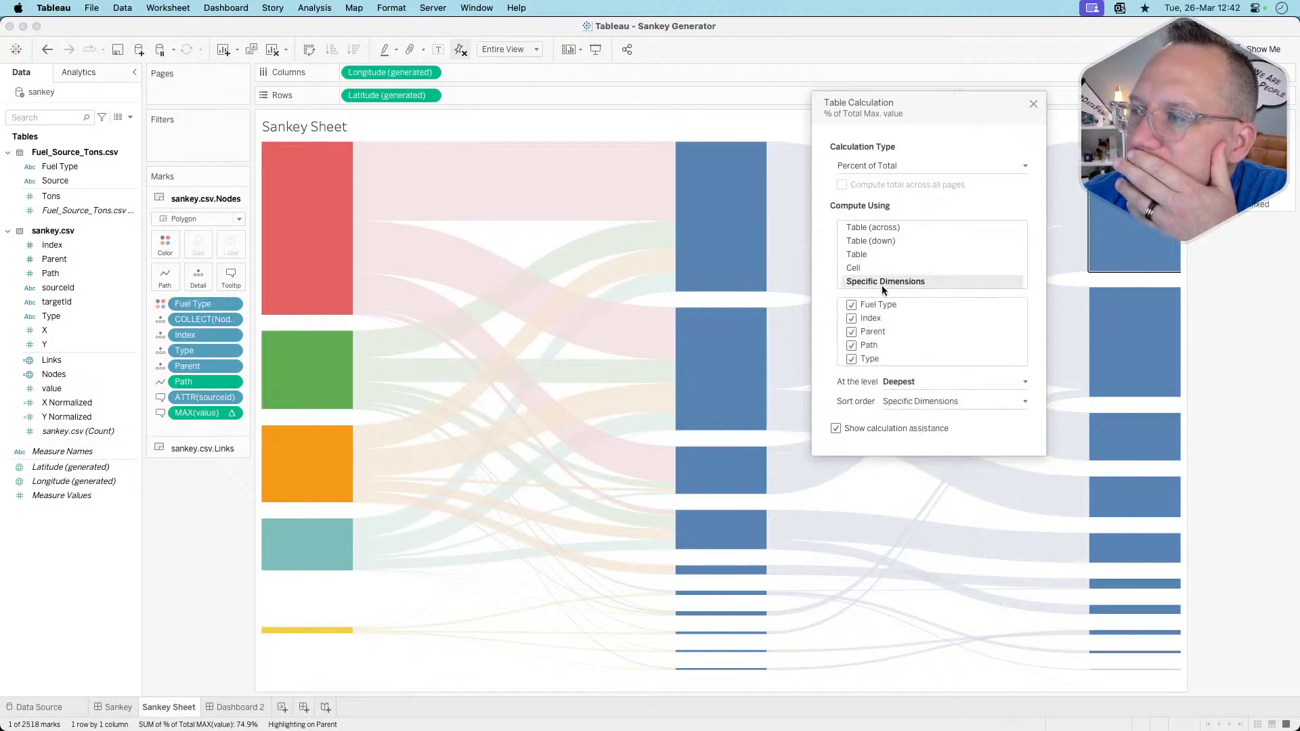
# Try excluding both Type and Parent from the specific dimensions, reselect them, and close the table calculation settings
pyautogui.click(851, 359)
pyautogui.click(851, 332)
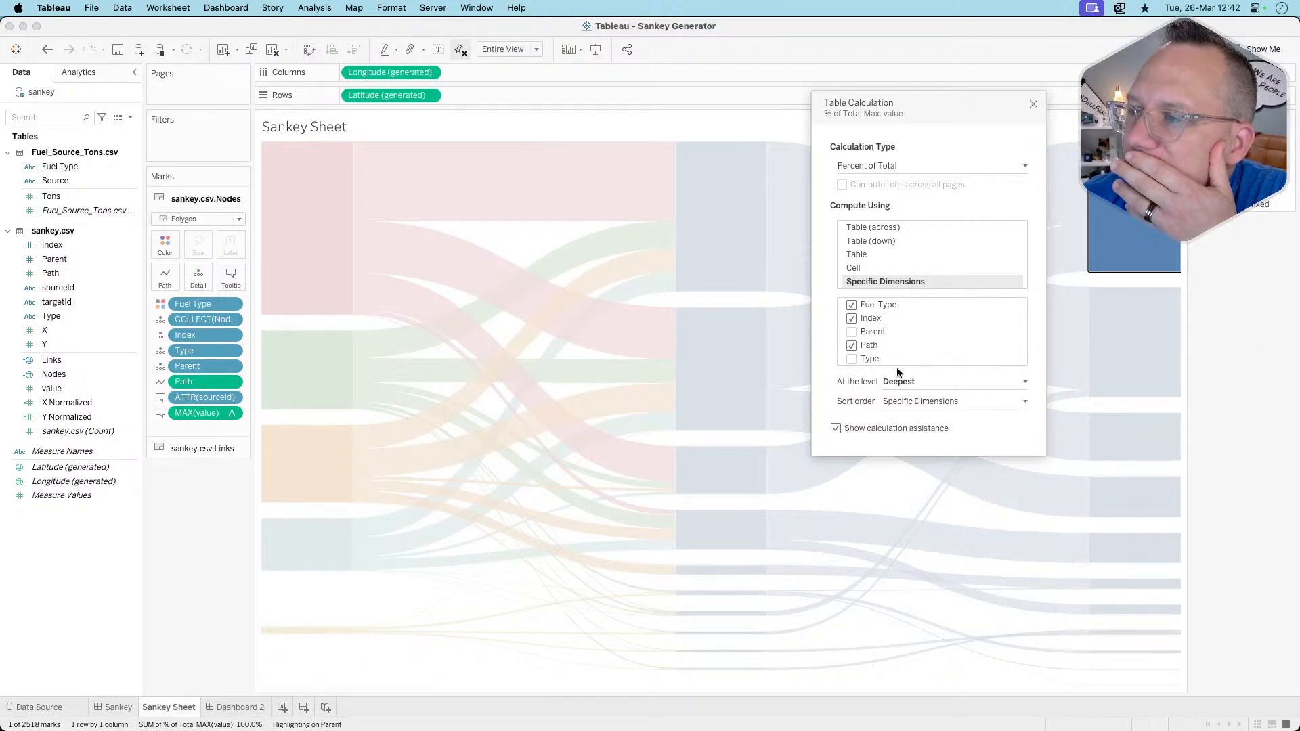
pyautogui.click(851, 332)
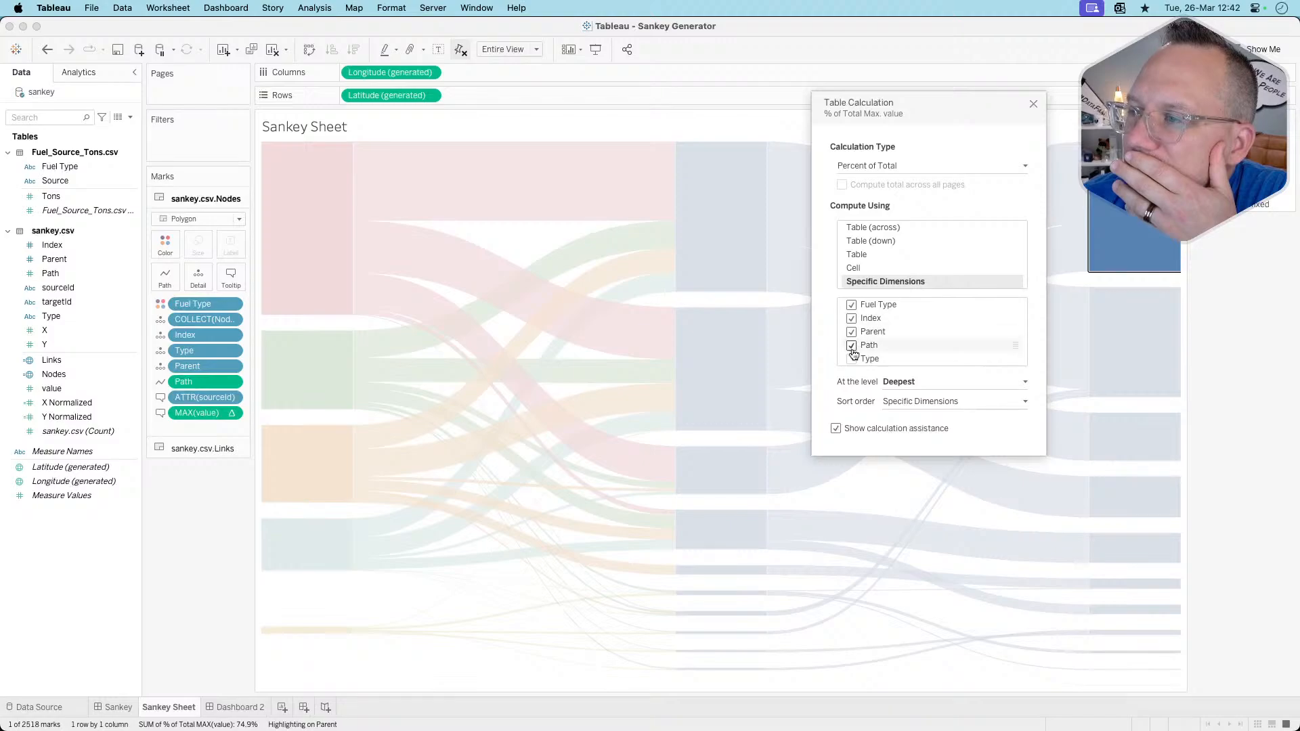
pyautogui.click(851, 359)
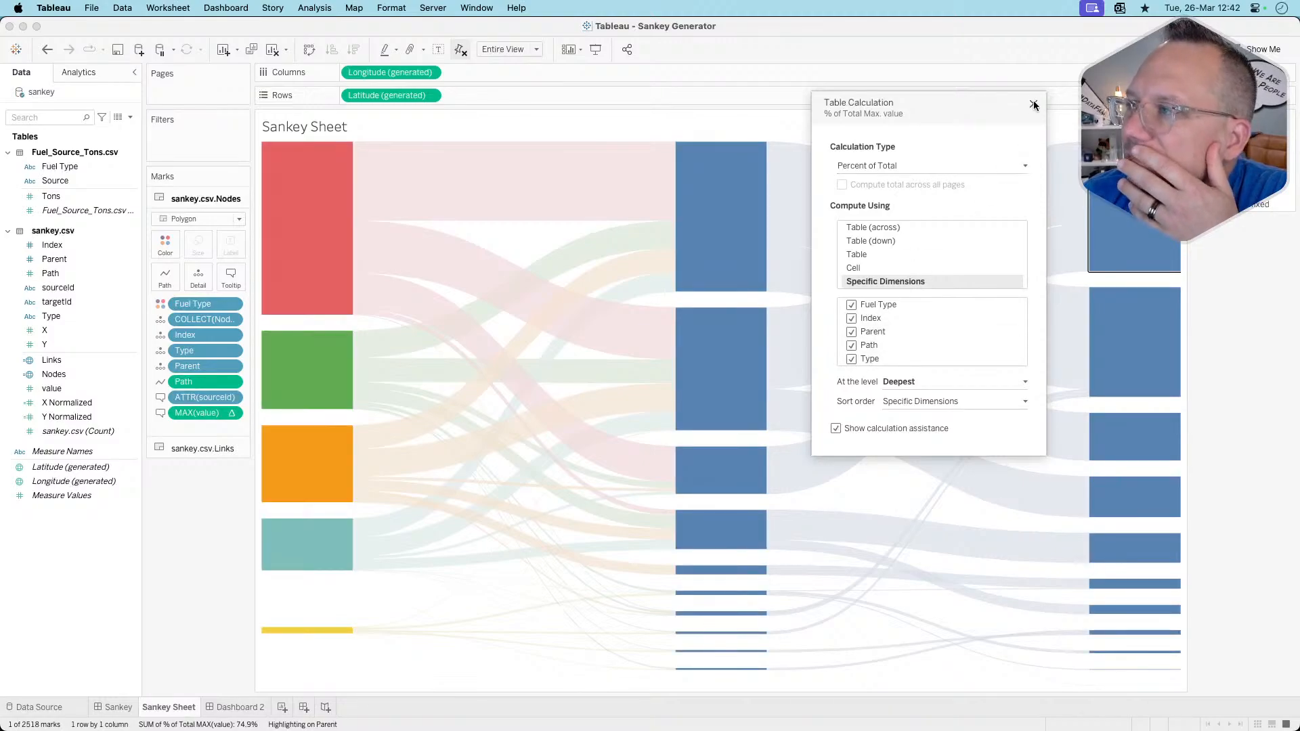
pyautogui.click(1034, 105)
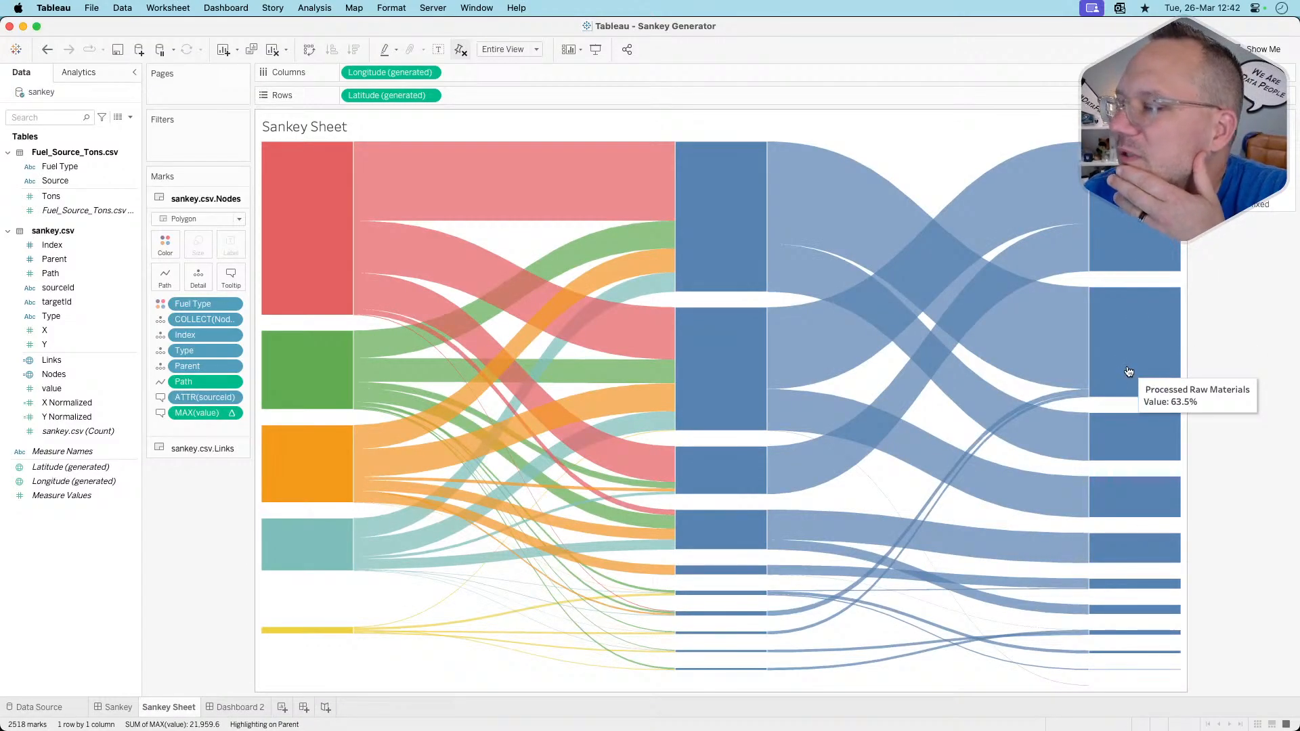
# Clear the table calculation from MAX(value) on the Nodes marks
pyautogui.click(230, 412)
pyautogui.moveTo(232, 514)
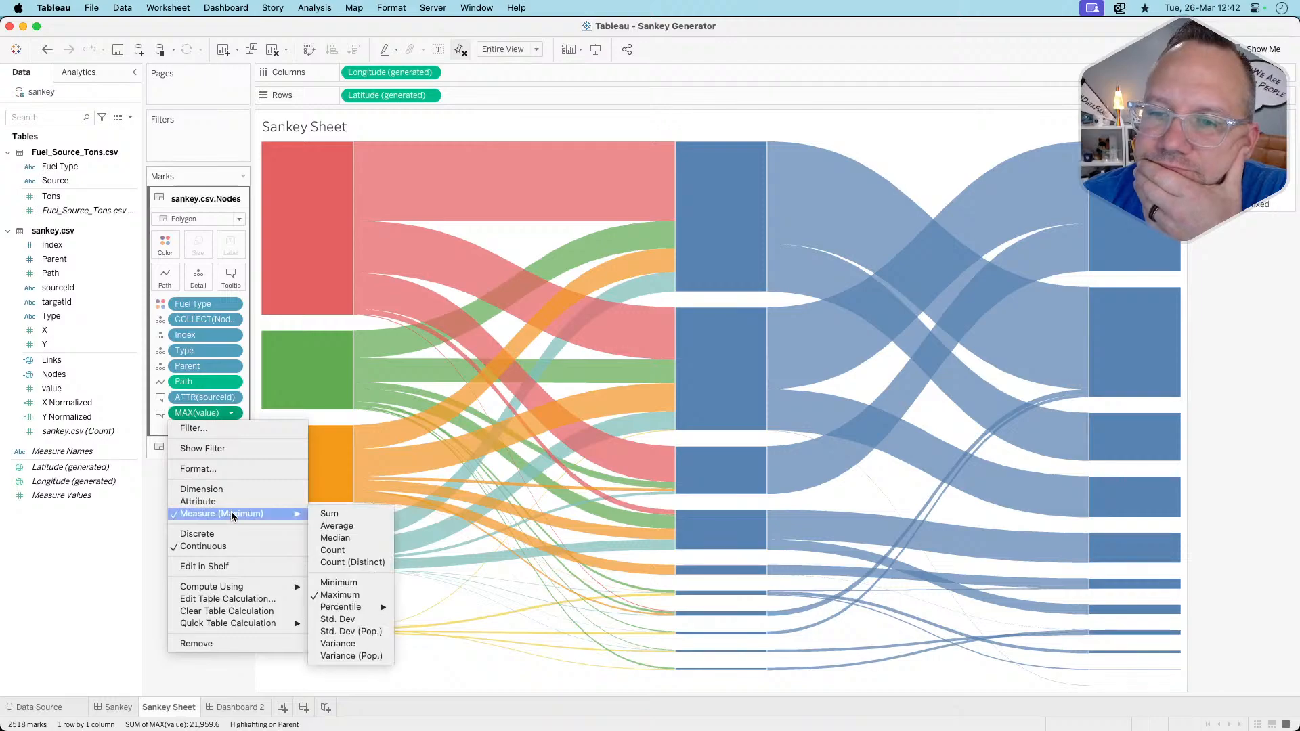
pyautogui.click(216, 607)
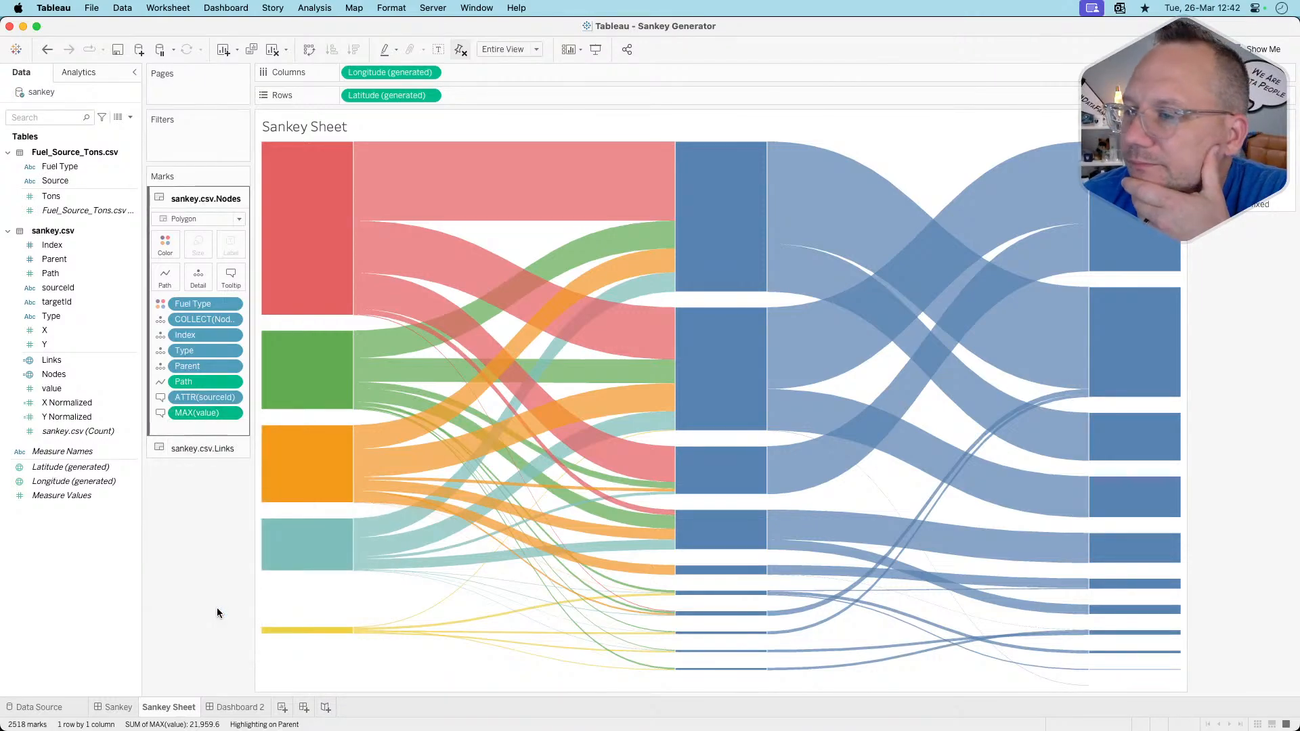
# Delete the empty Dashboard 2 from the workbook
pyautogui.click(229, 706)
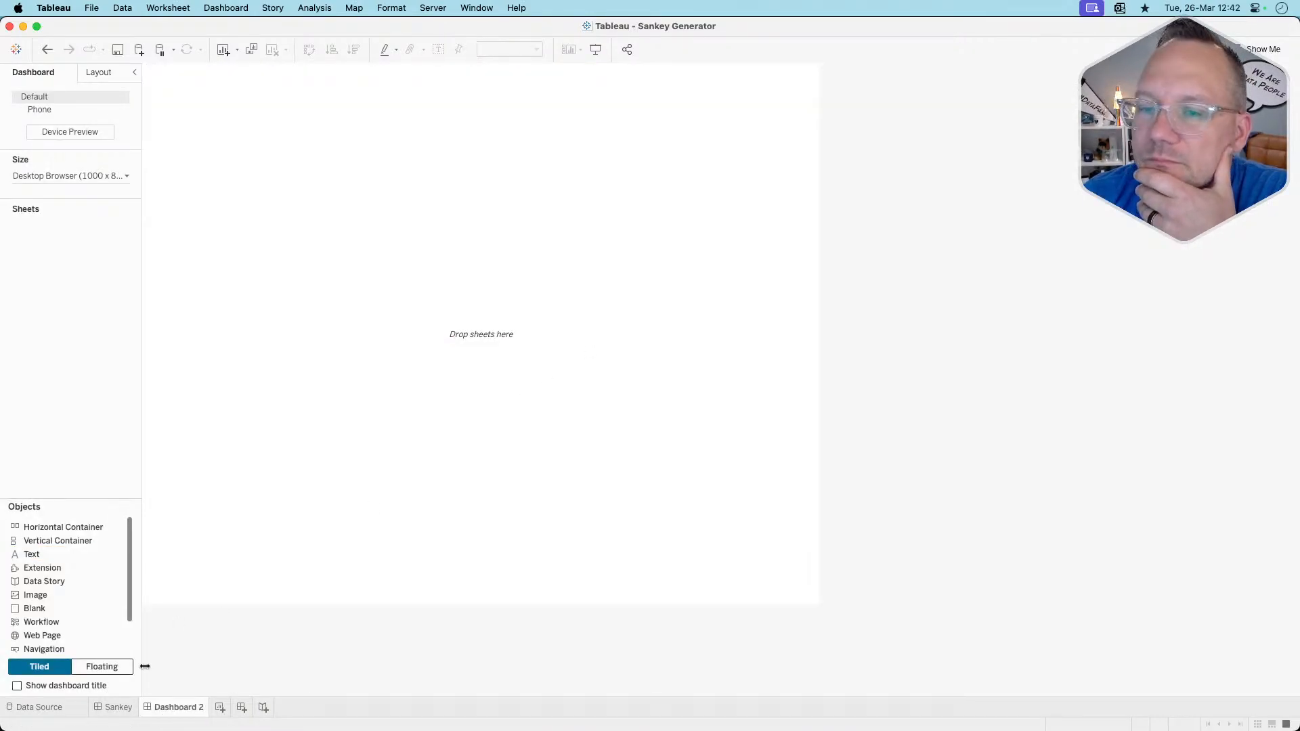
pyautogui.rightClick(186, 708)
pyautogui.click(230, 558)
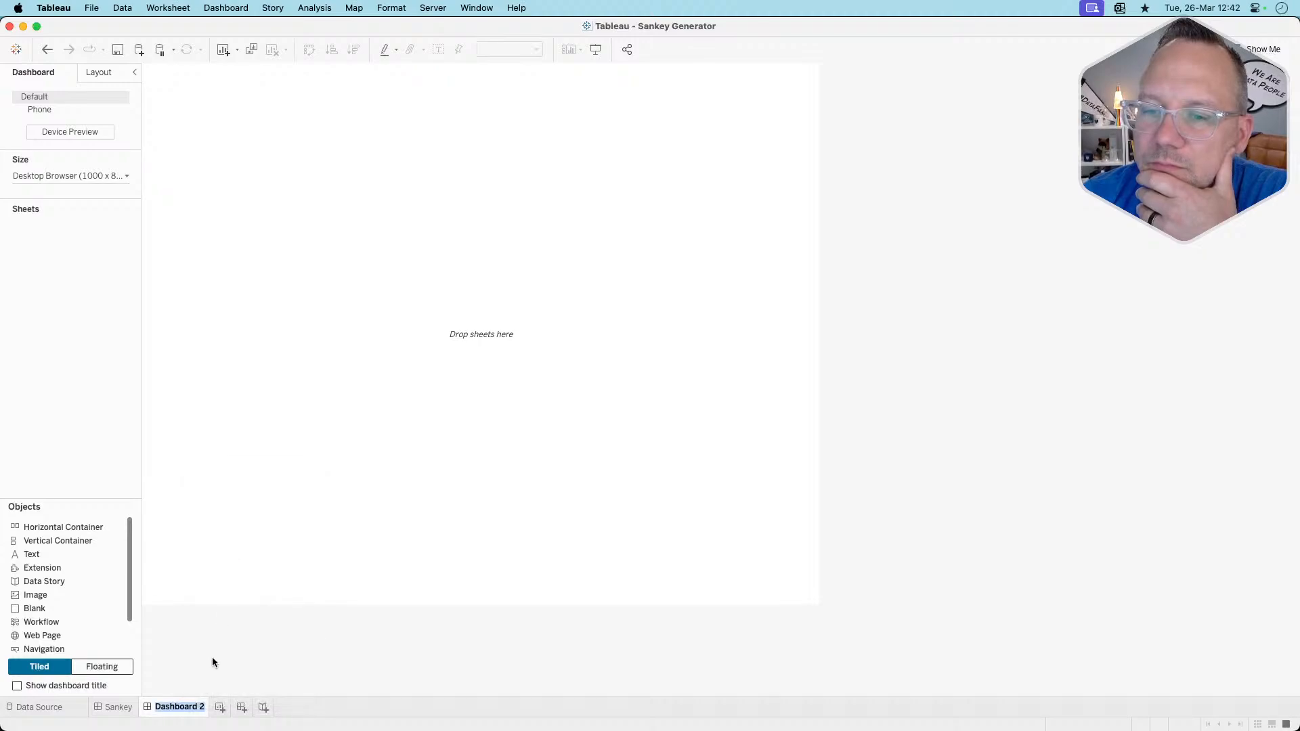
pyautogui.press('Escape')
pyautogui.rightClick(180, 708)
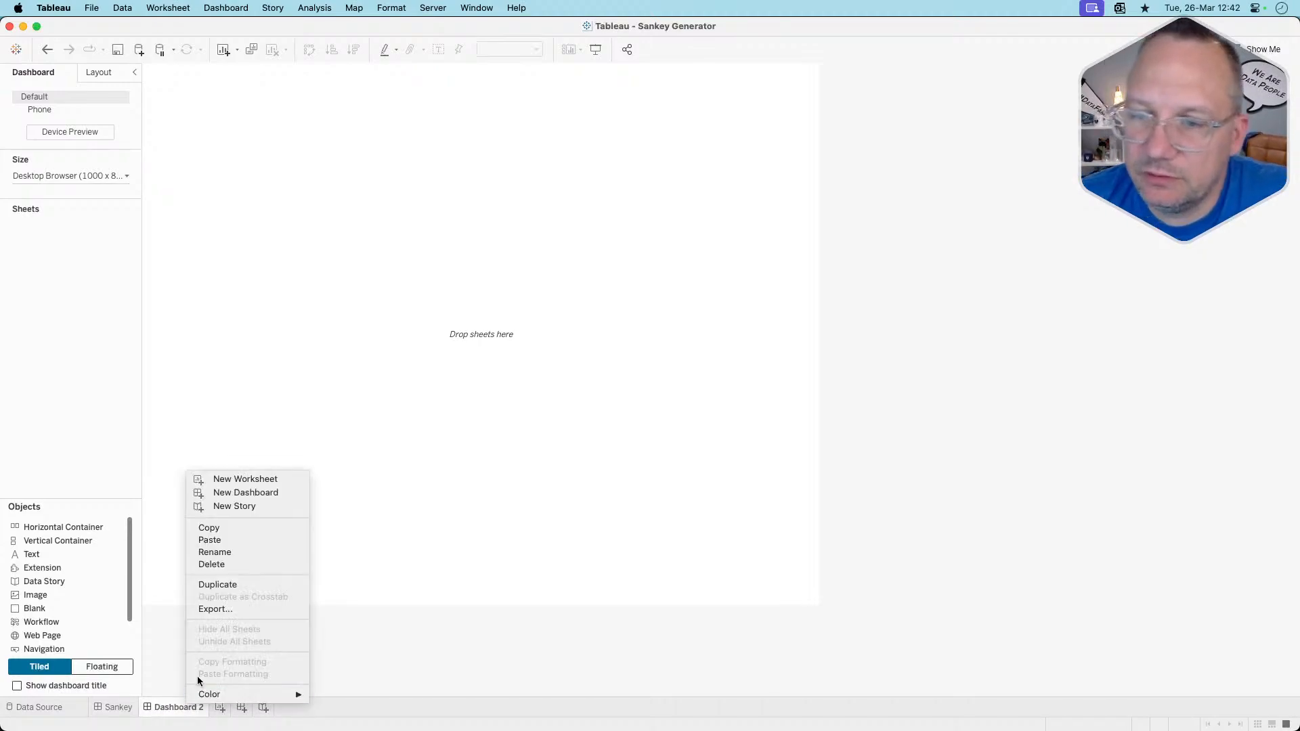
pyautogui.click(227, 562)
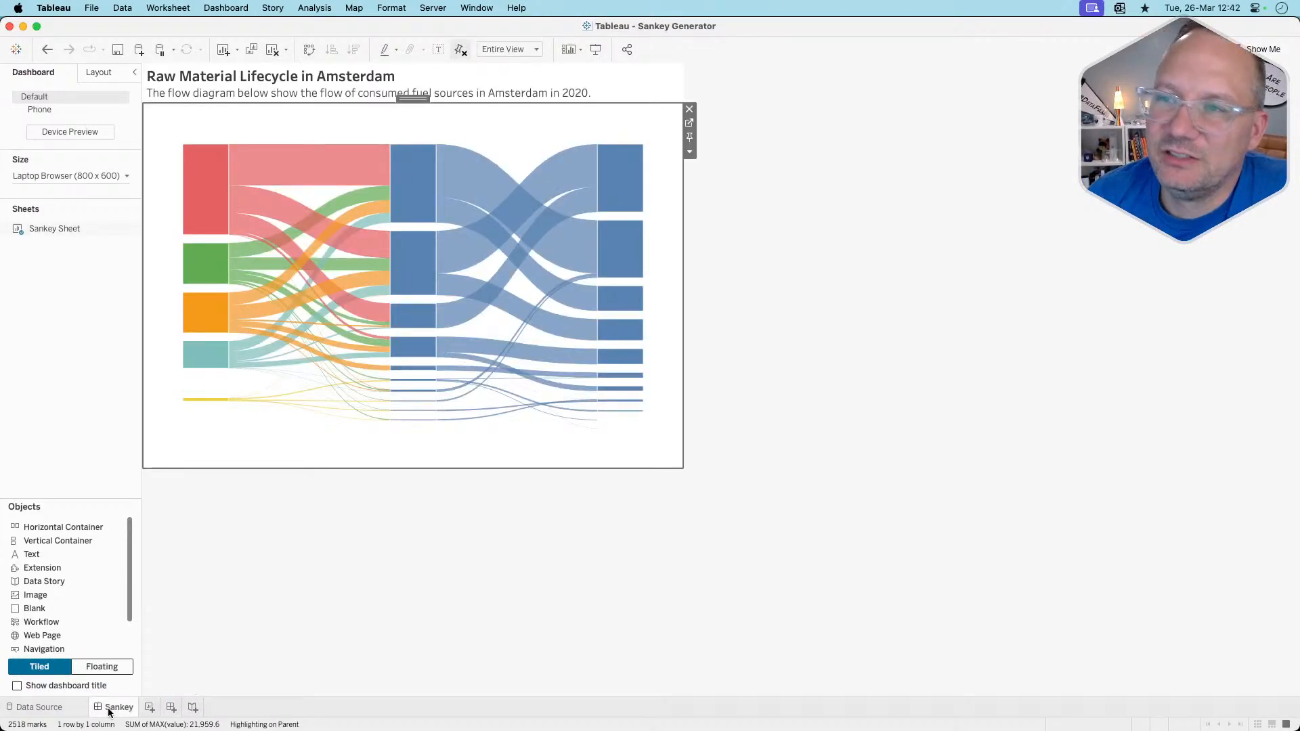
# Check the link and node tooltip values on the Sankey dashboard
pyautogui.click(387, 622)
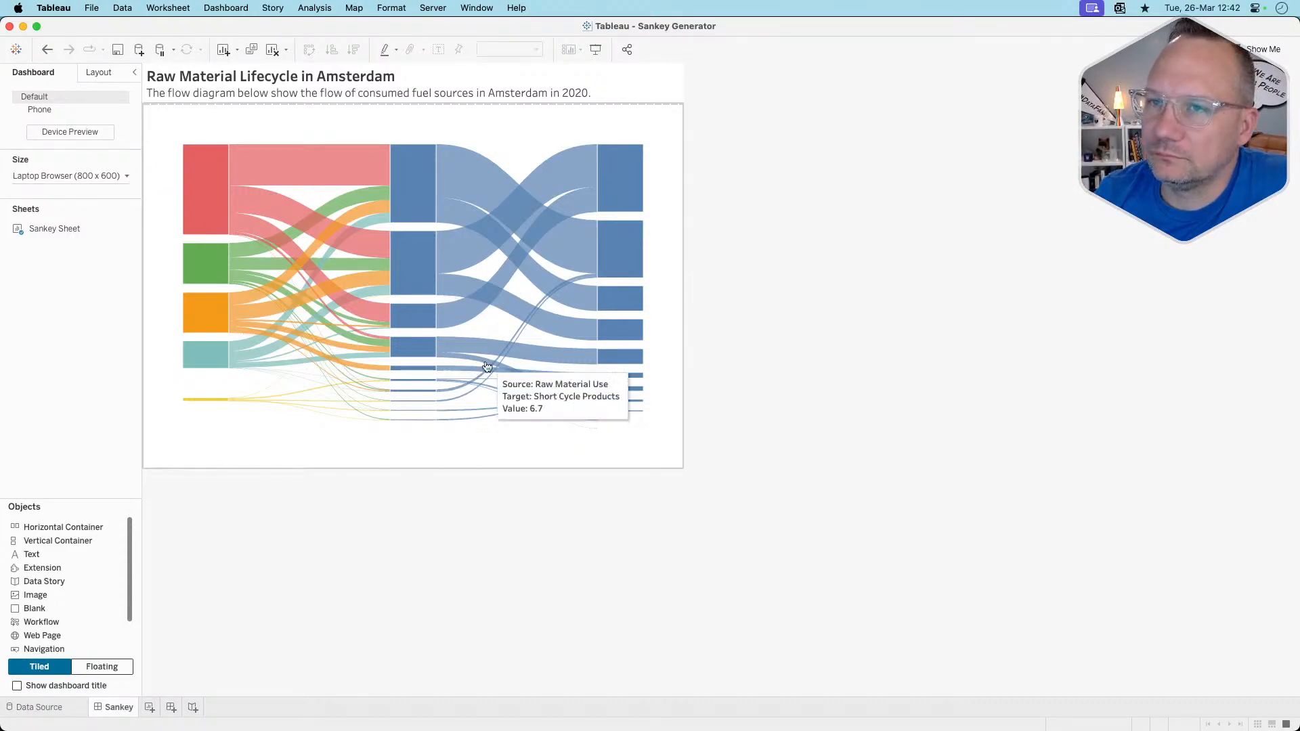
pyautogui.moveTo(610, 151)
pyautogui.click(662, 122)
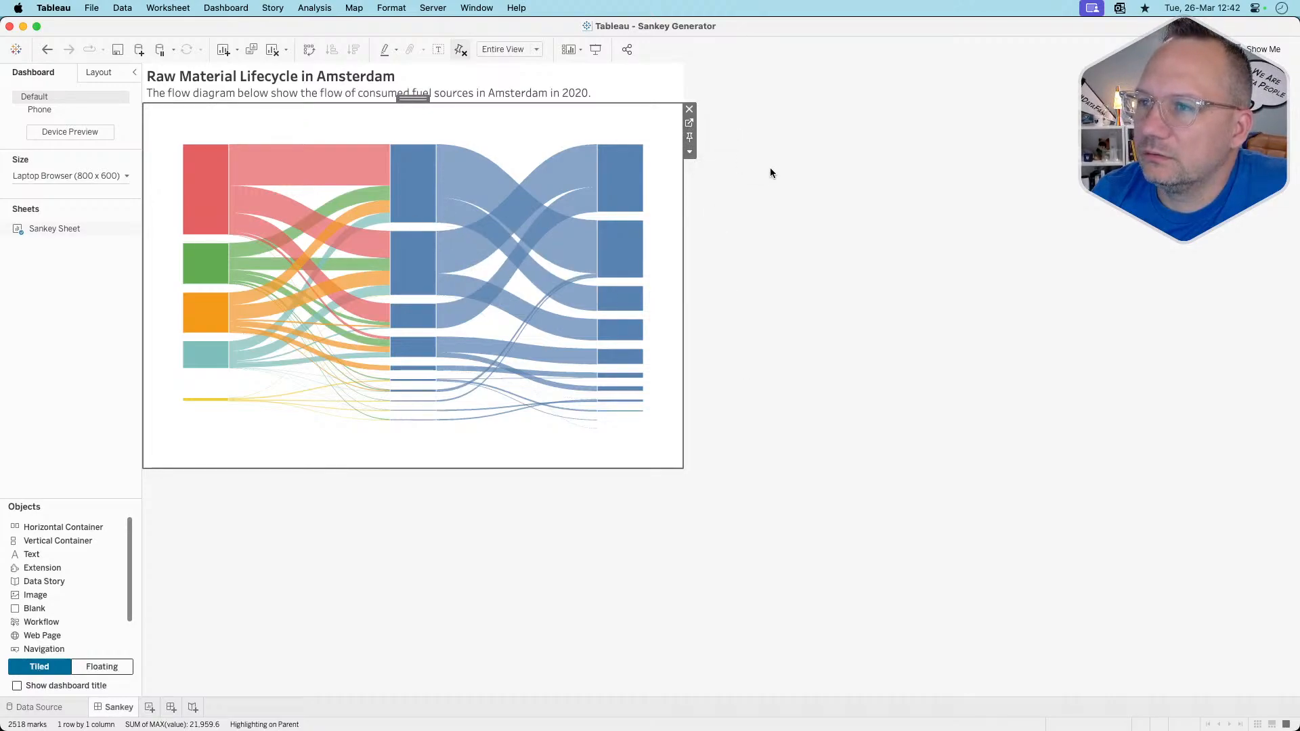
pyautogui.moveTo(316, 163)
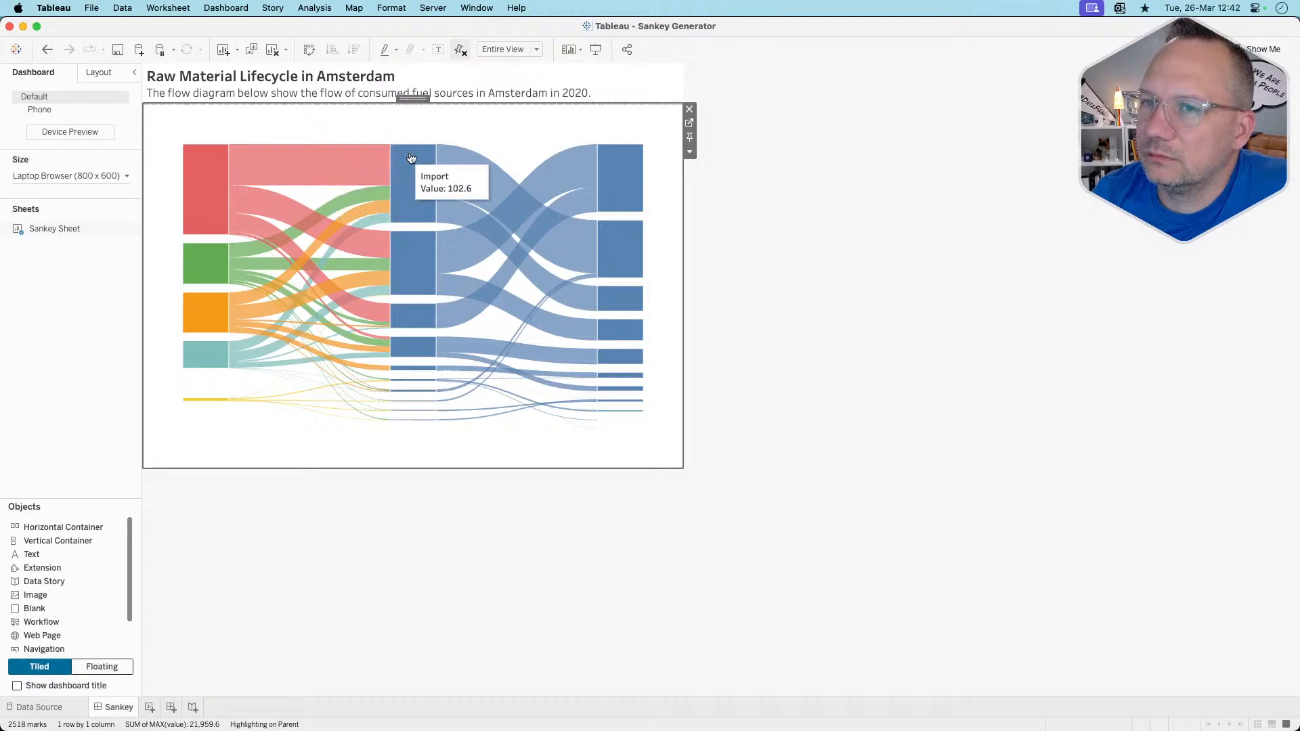
# Inspect the tooltips of the links and of the Fossil and Metals nodes on the dashboard
pyautogui.moveTo(629, 159)
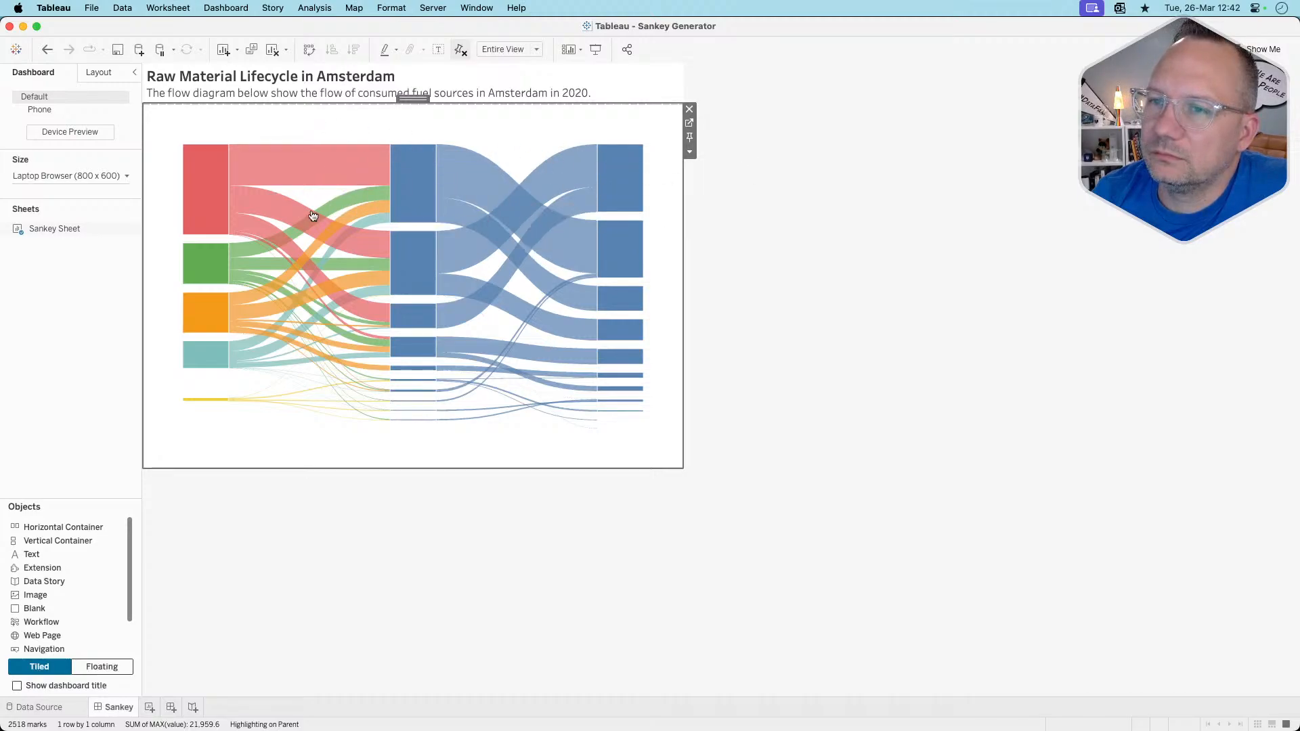
pyautogui.moveTo(587, 264)
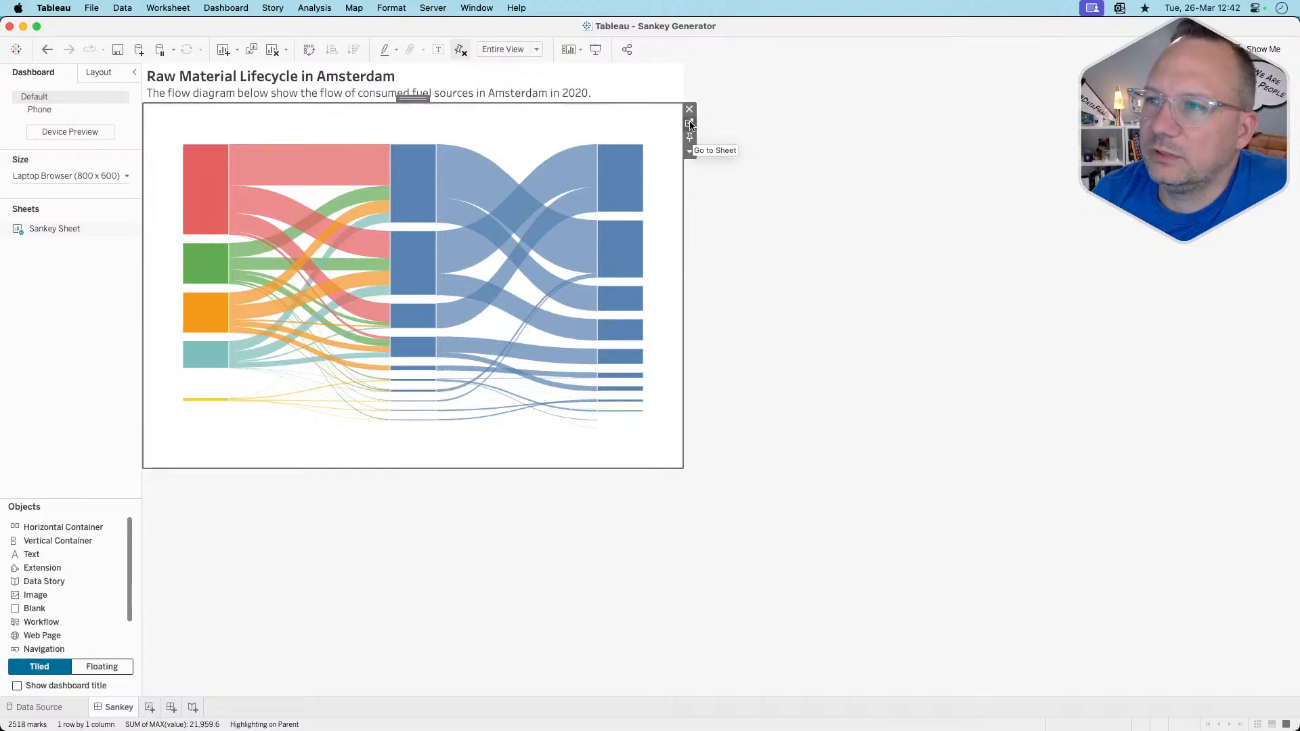
pyautogui.moveTo(210, 177)
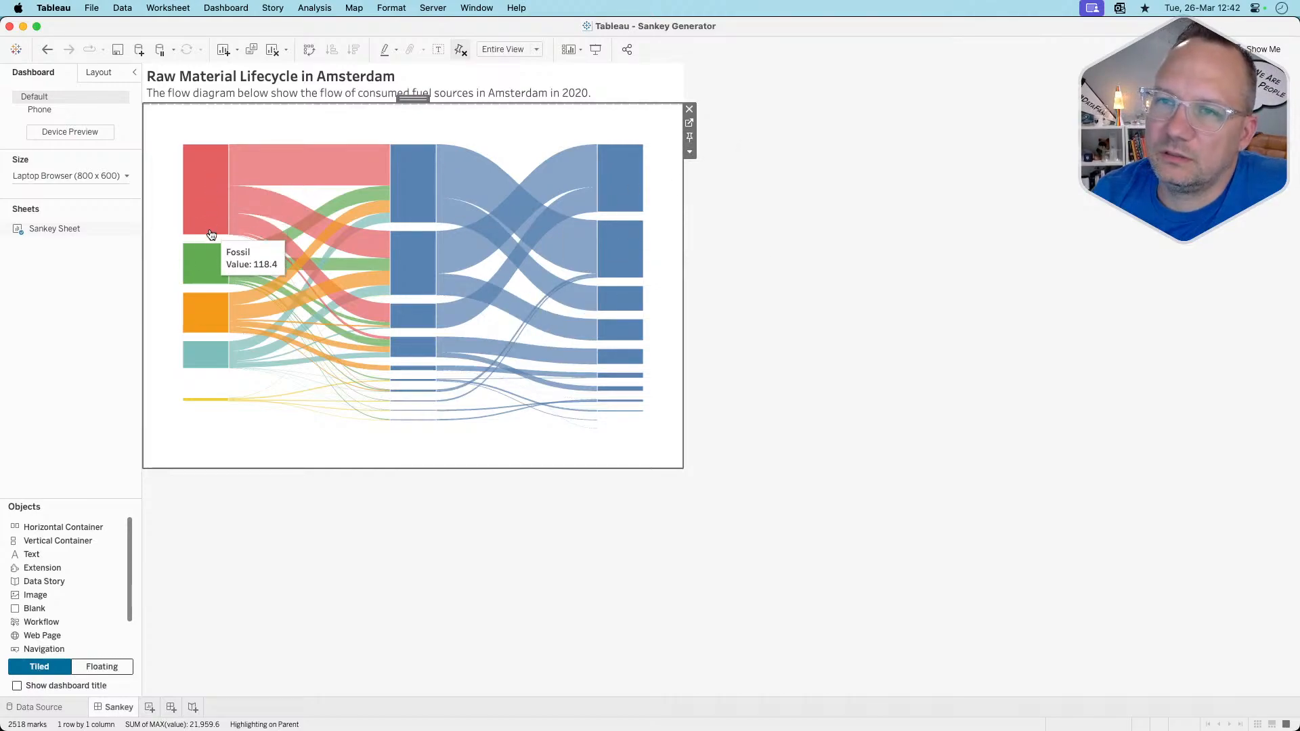
pyautogui.moveTo(201, 363)
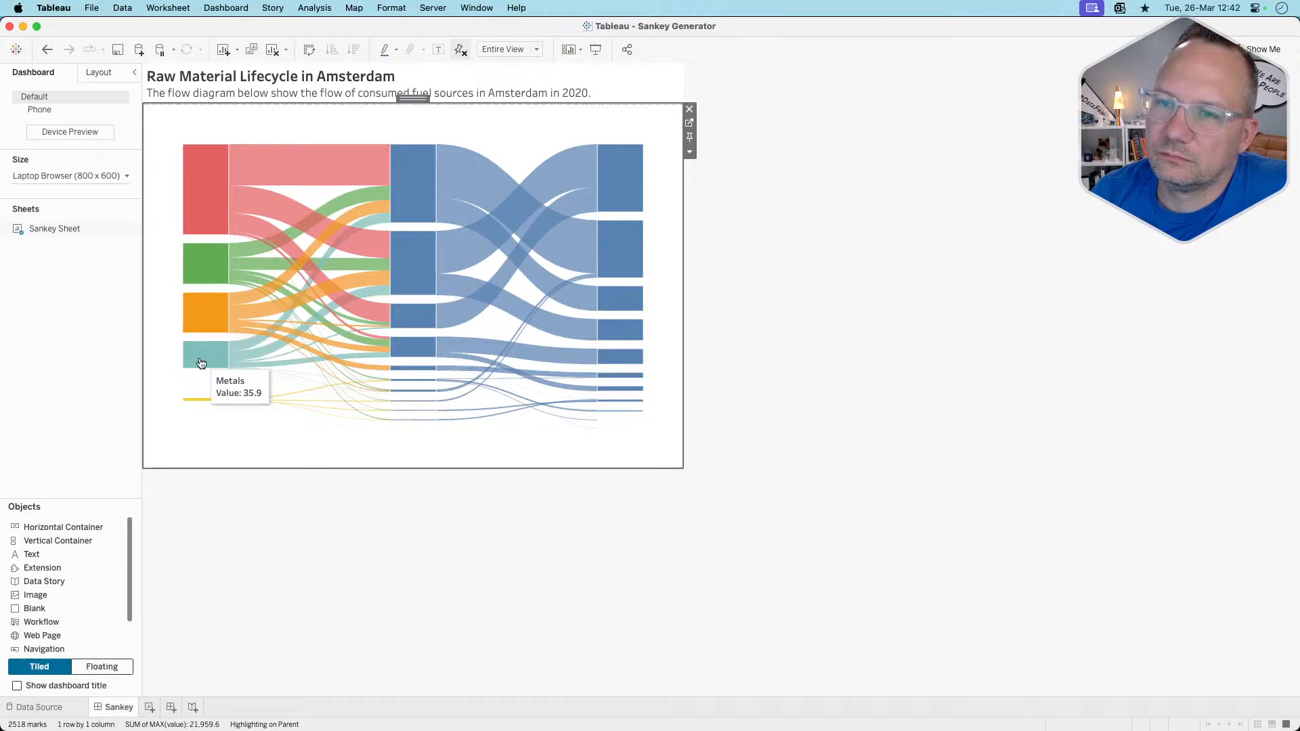
# Go to the Sankey Sheet and review the tooltip text of the Links marks without changing it
pyautogui.click(689, 123)
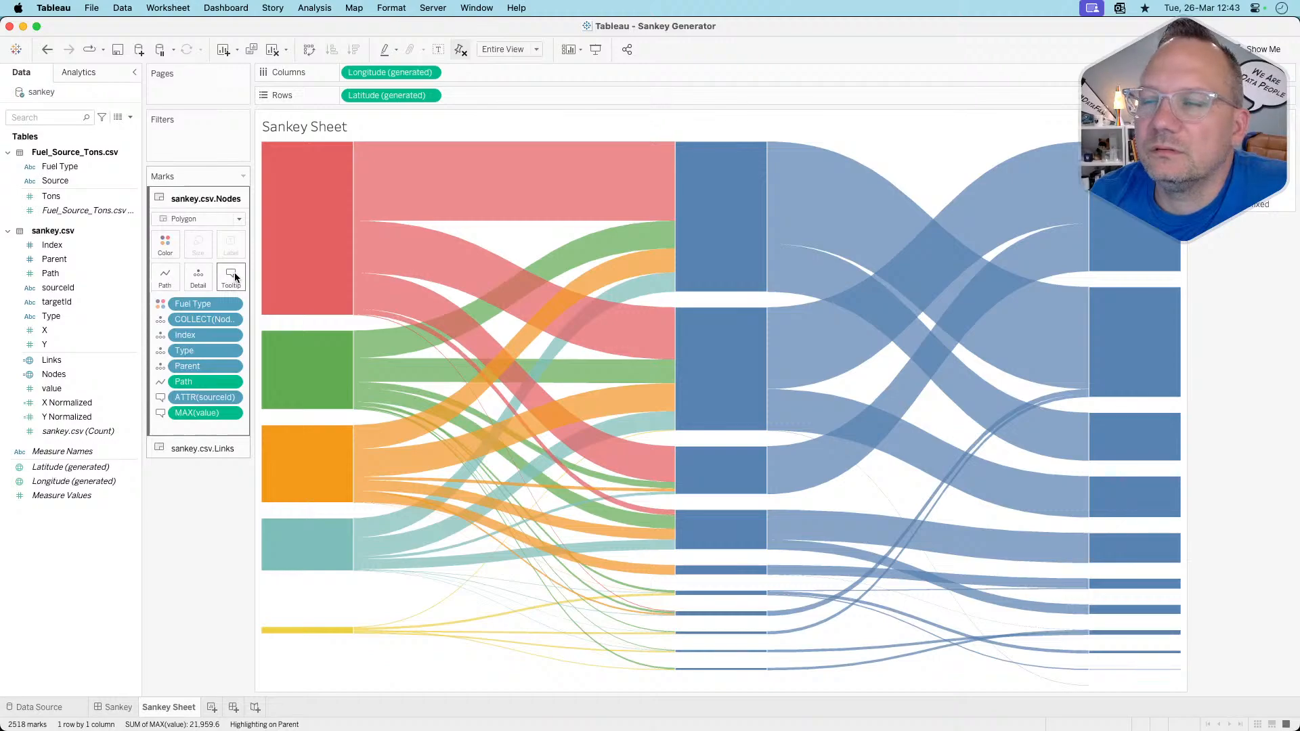
pyautogui.click(188, 449)
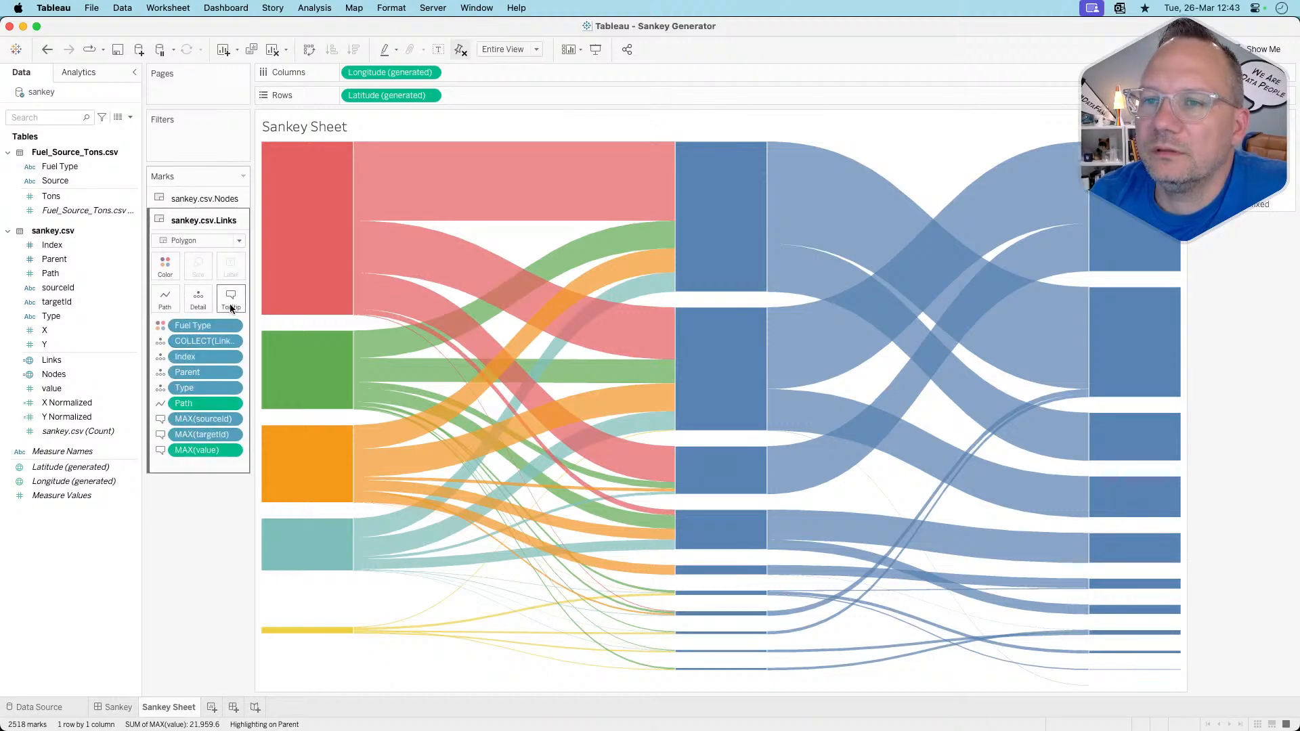
pyautogui.click(231, 307)
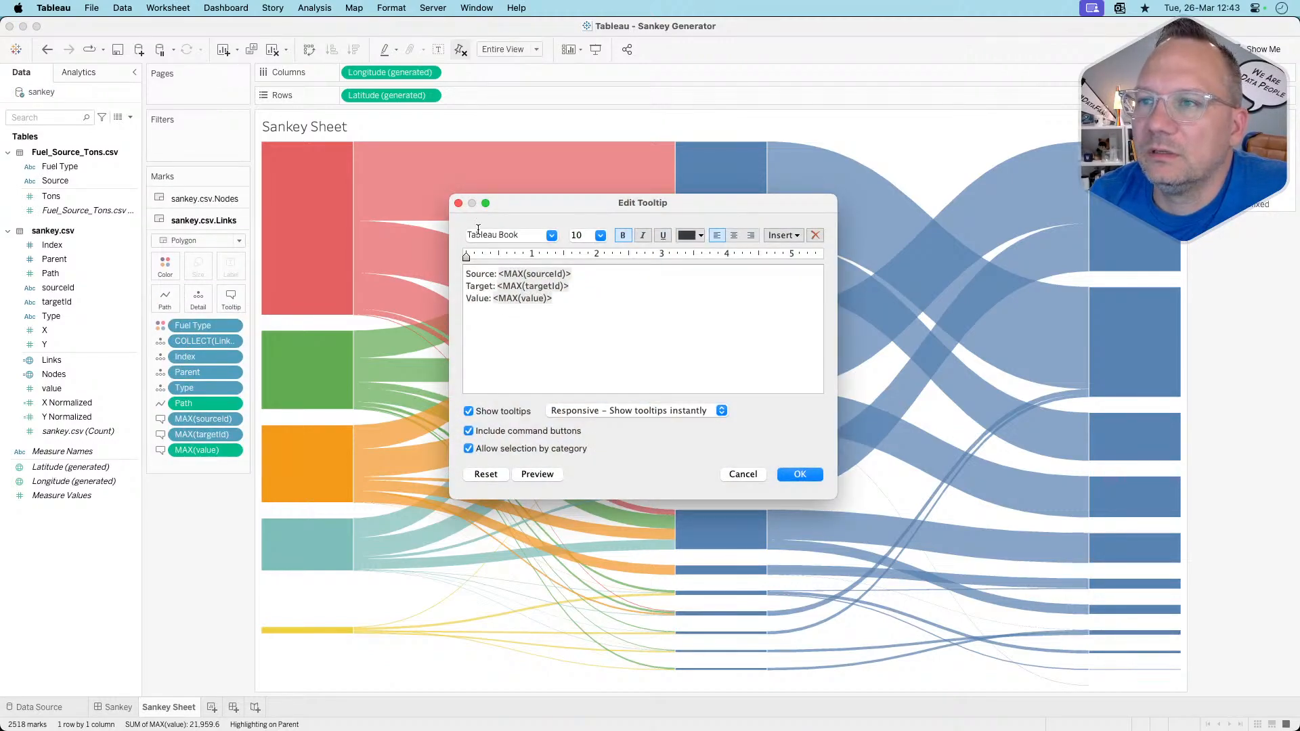
pyautogui.click(458, 204)
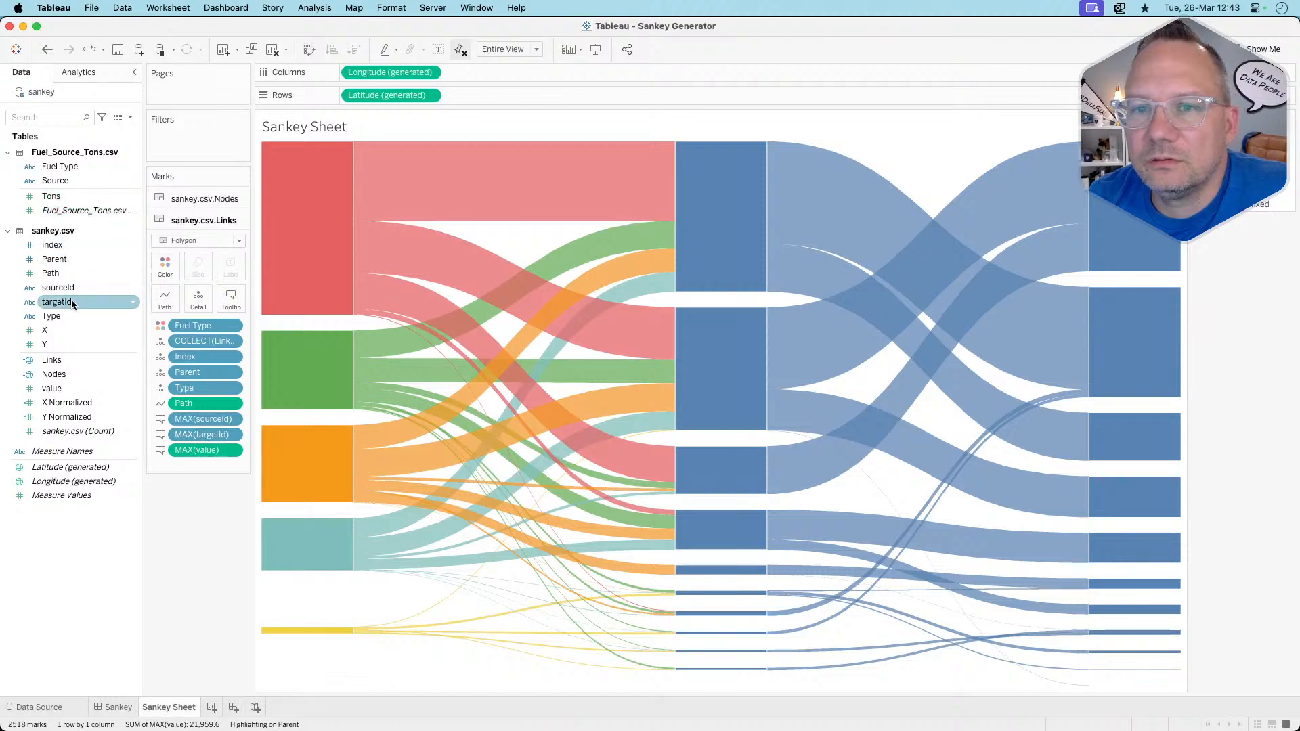
# Try to rename the value field of sankey.csv as Tons
pyautogui.rightClick(63, 387)
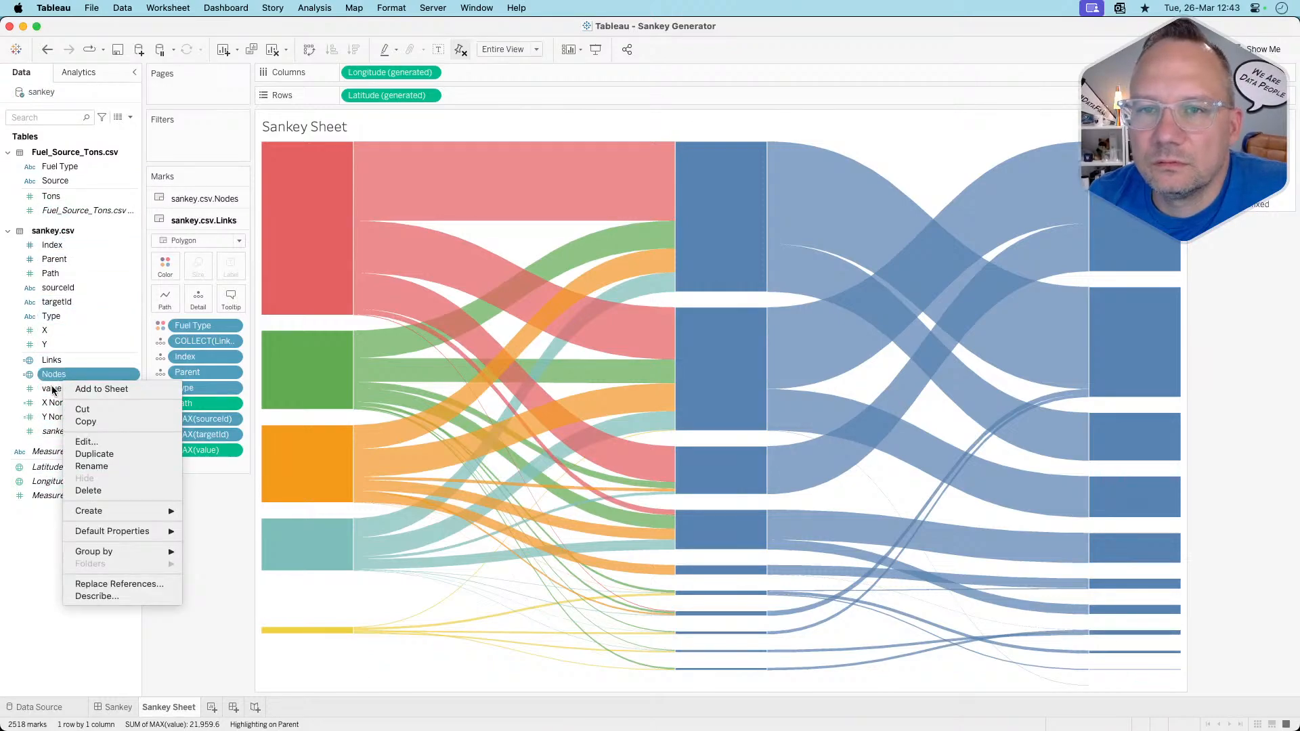
pyautogui.rightClick(54, 390)
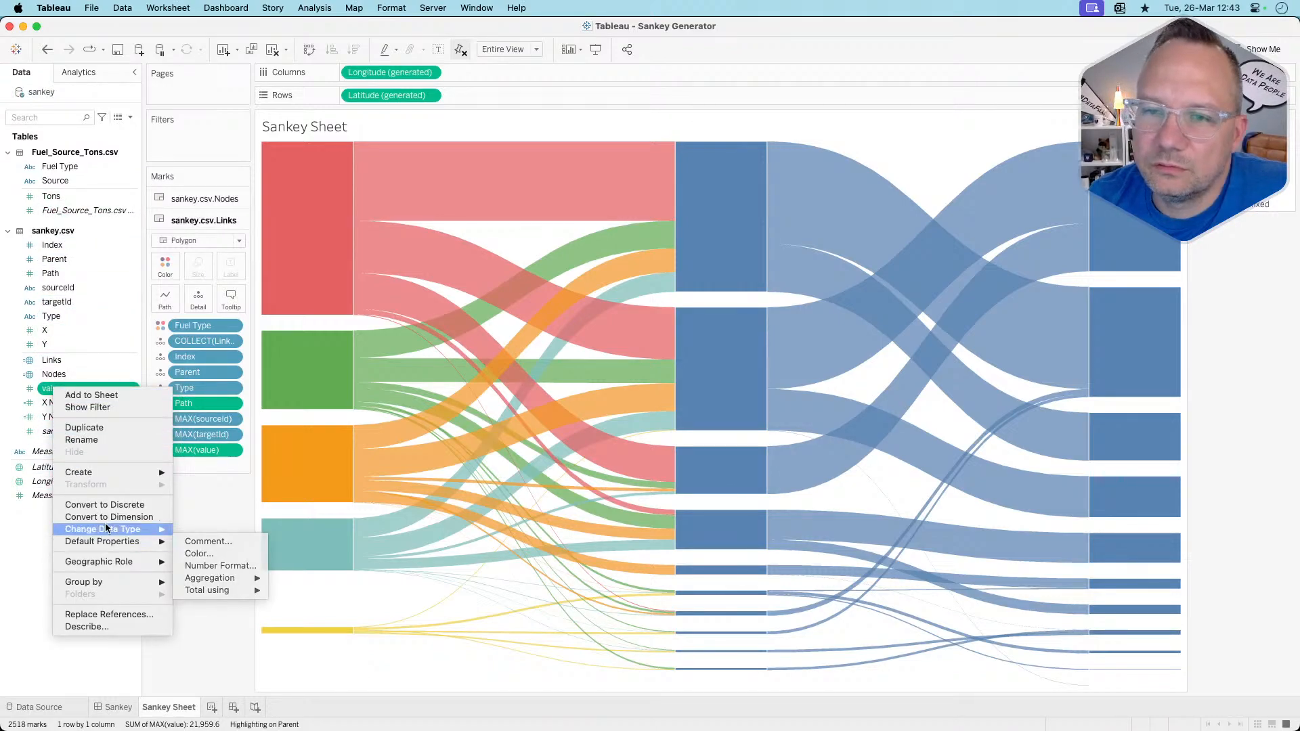
pyautogui.click(105, 440)
pyautogui.write('Tons')
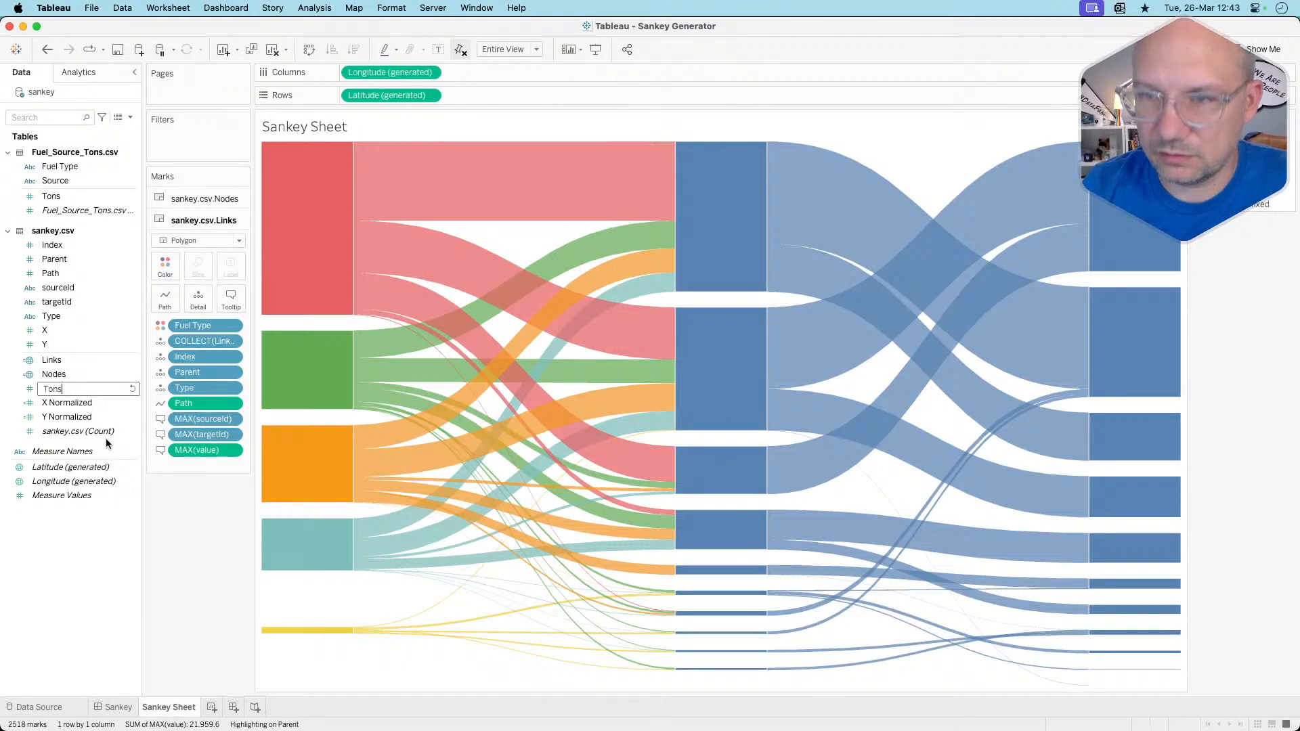
pyautogui.press('Return')
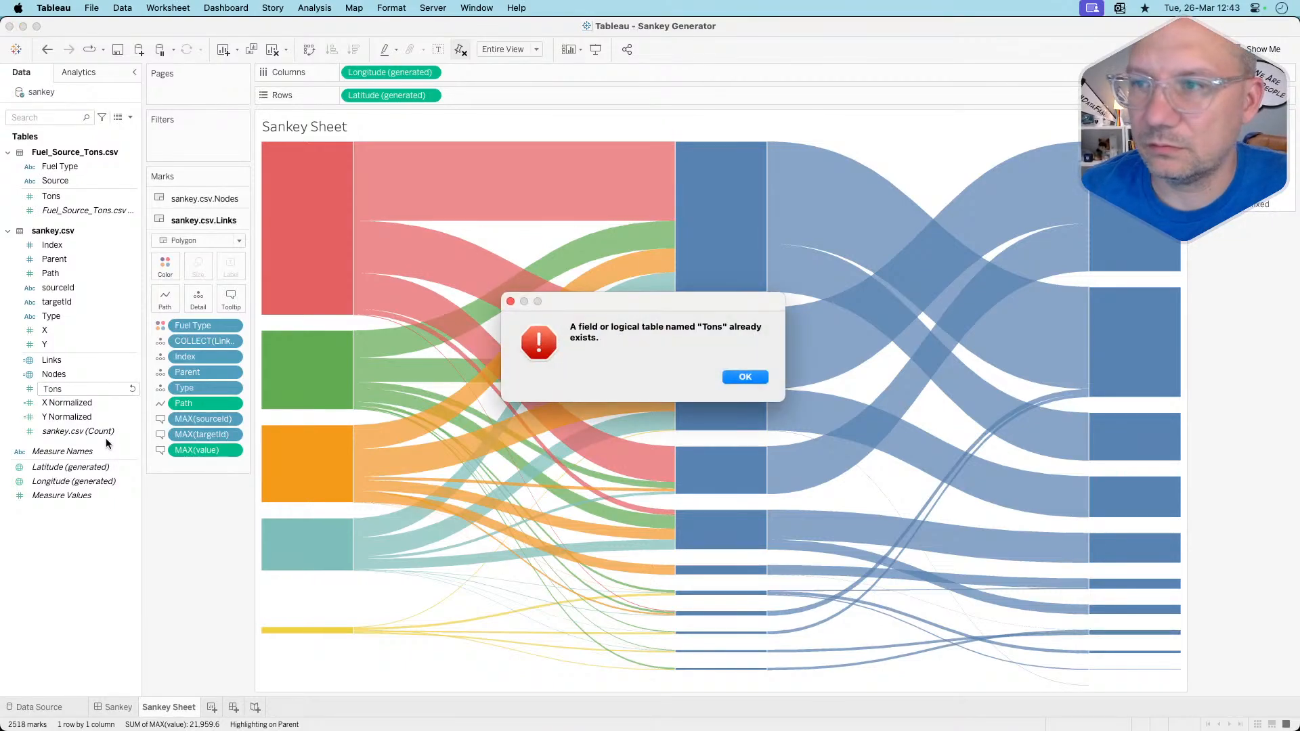
pyautogui.click(745, 377)
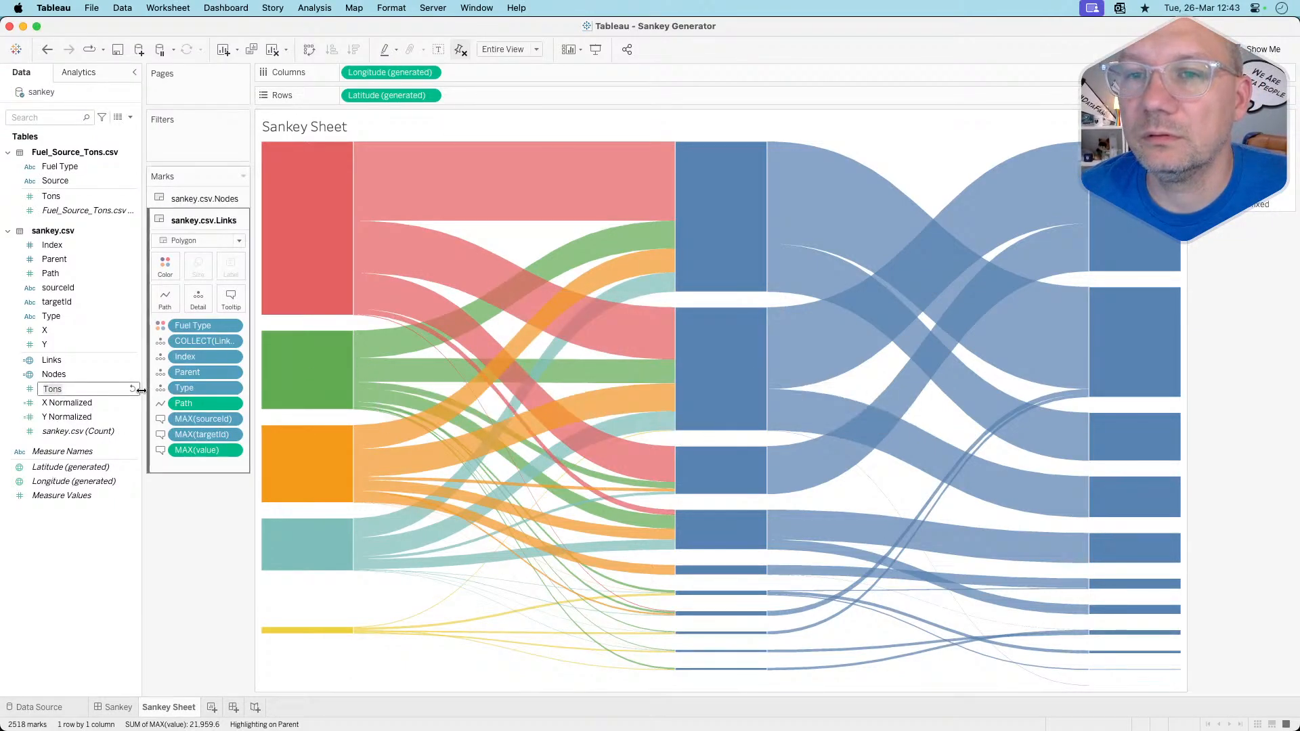
pyautogui.click(72, 390)
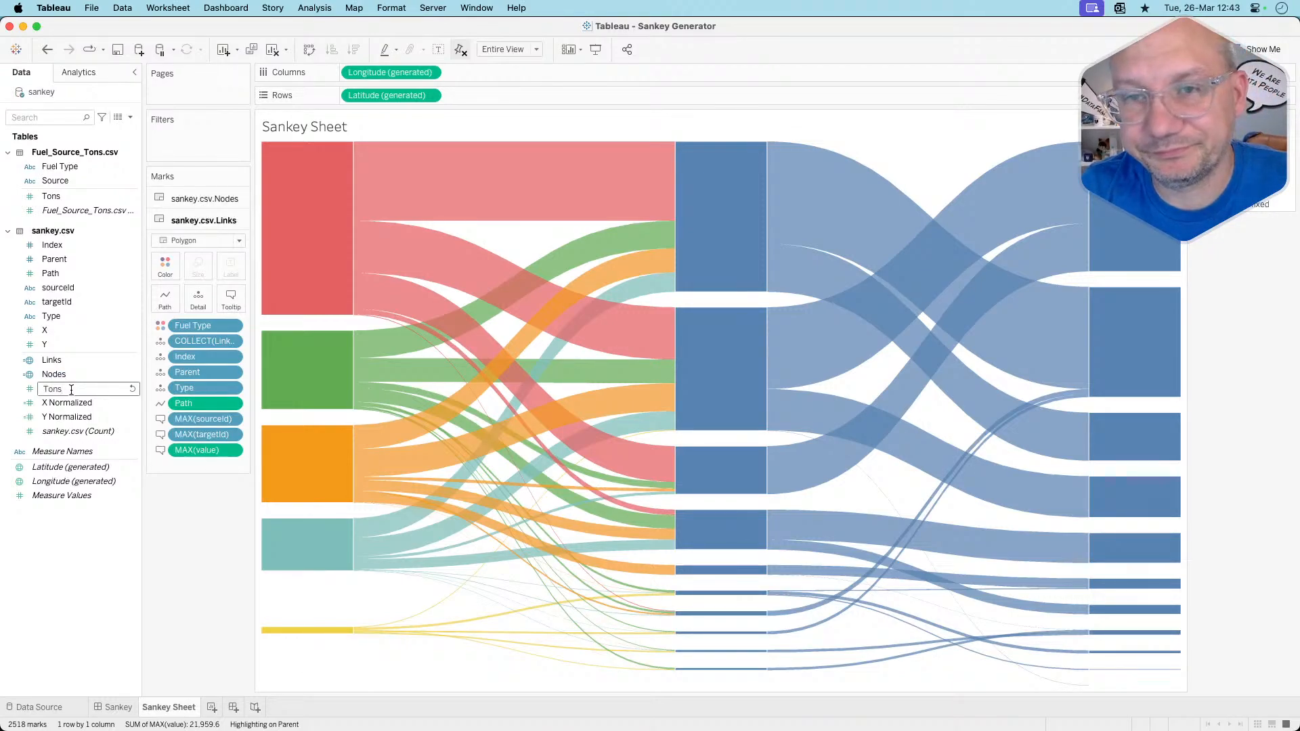
pyautogui.press('Escape')
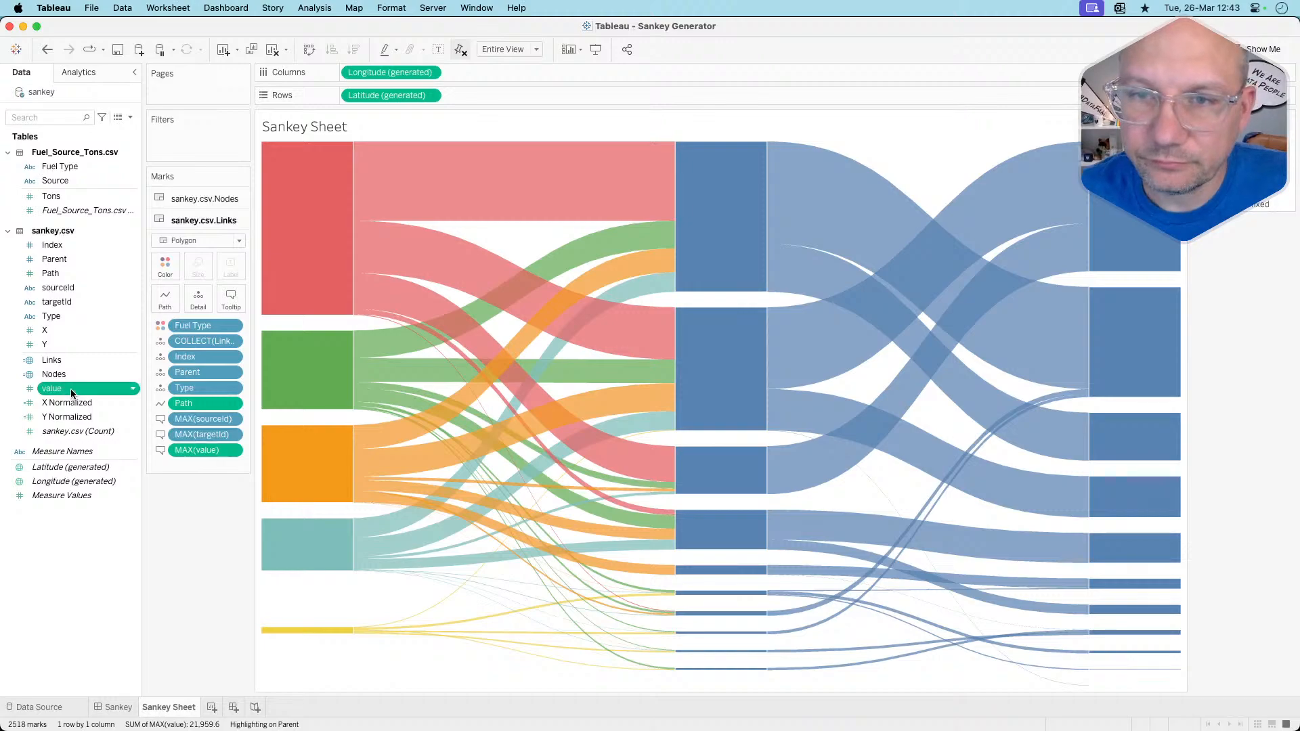
# Try replacing all references to the value field with Tons, and undo the replacement
pyautogui.rightClick(70, 388)
pyautogui.click(116, 616)
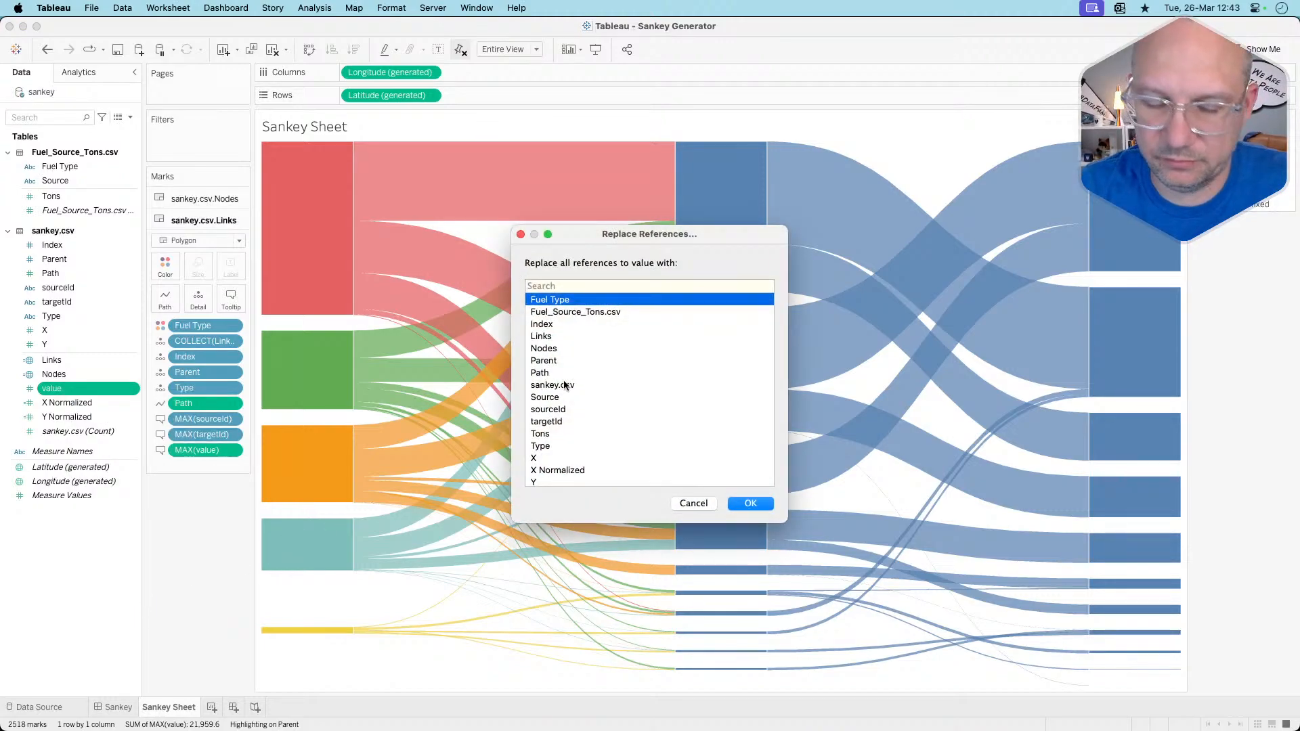
pyautogui.write('tons')
pyautogui.click(541, 312)
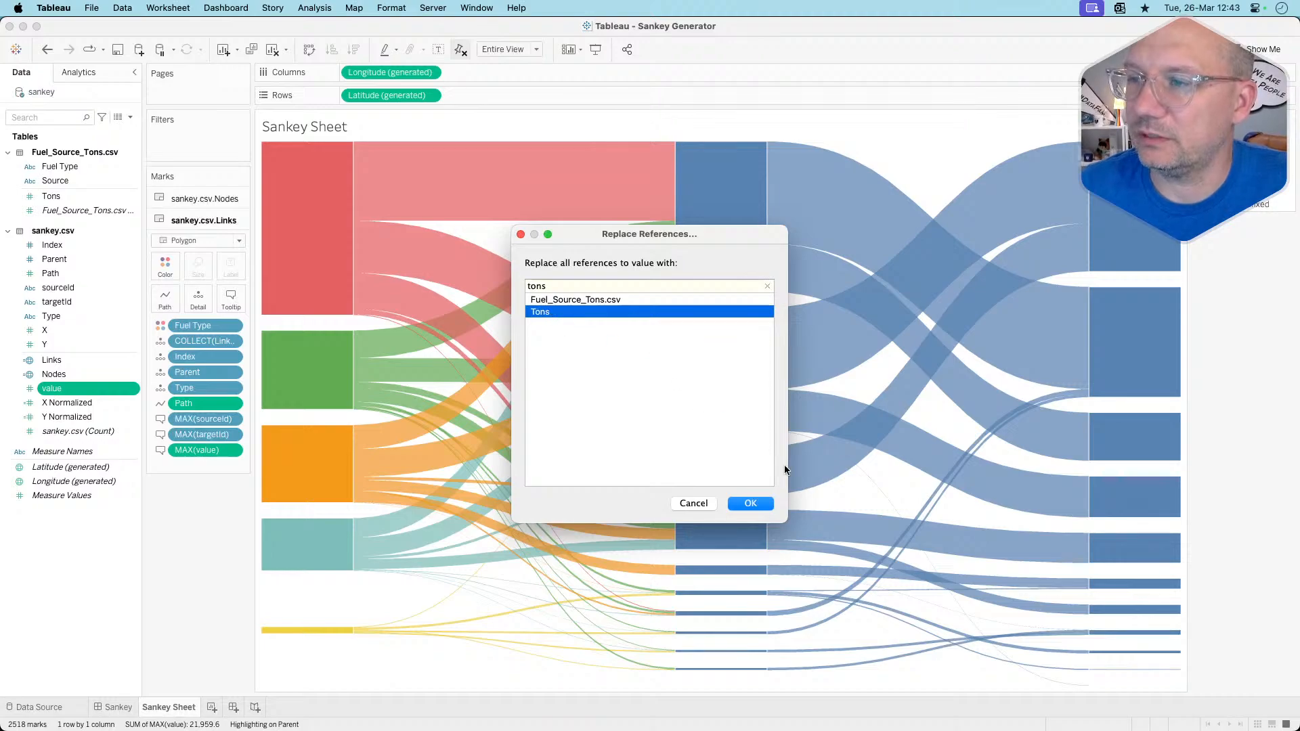
pyautogui.click(748, 504)
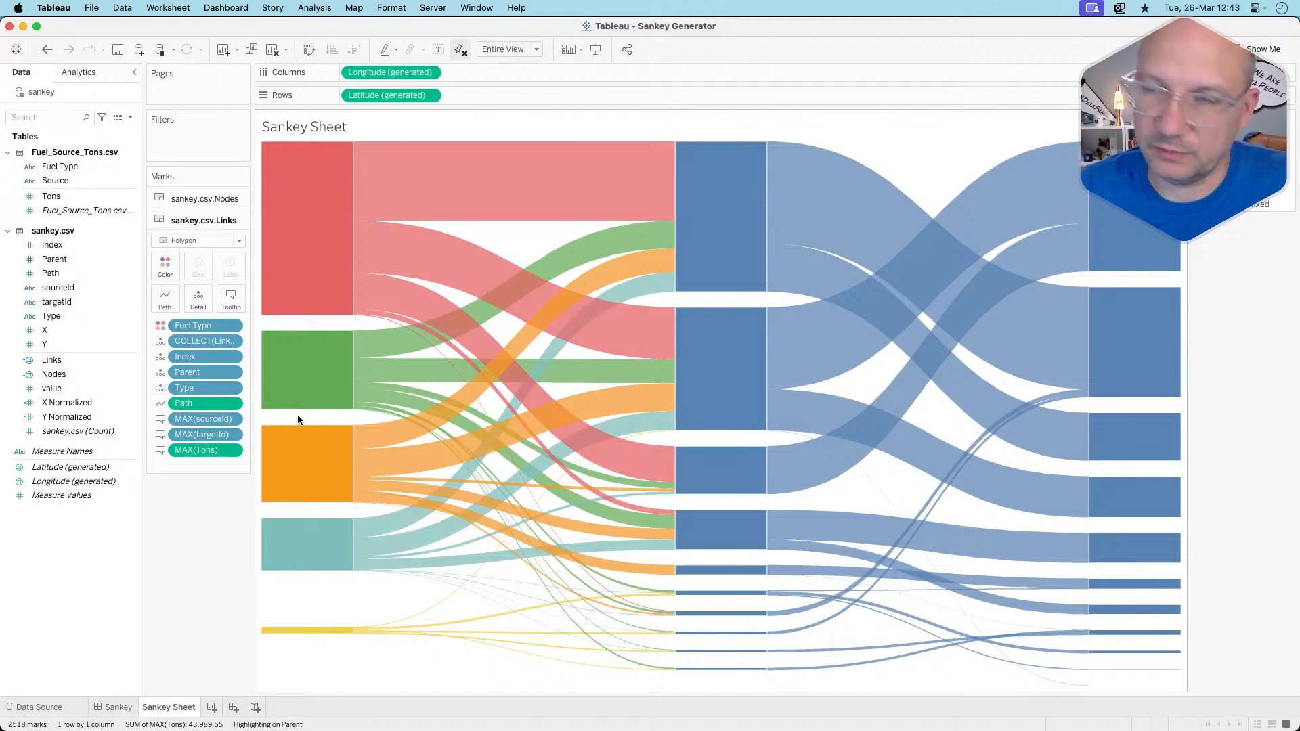
pyautogui.press('super+z')
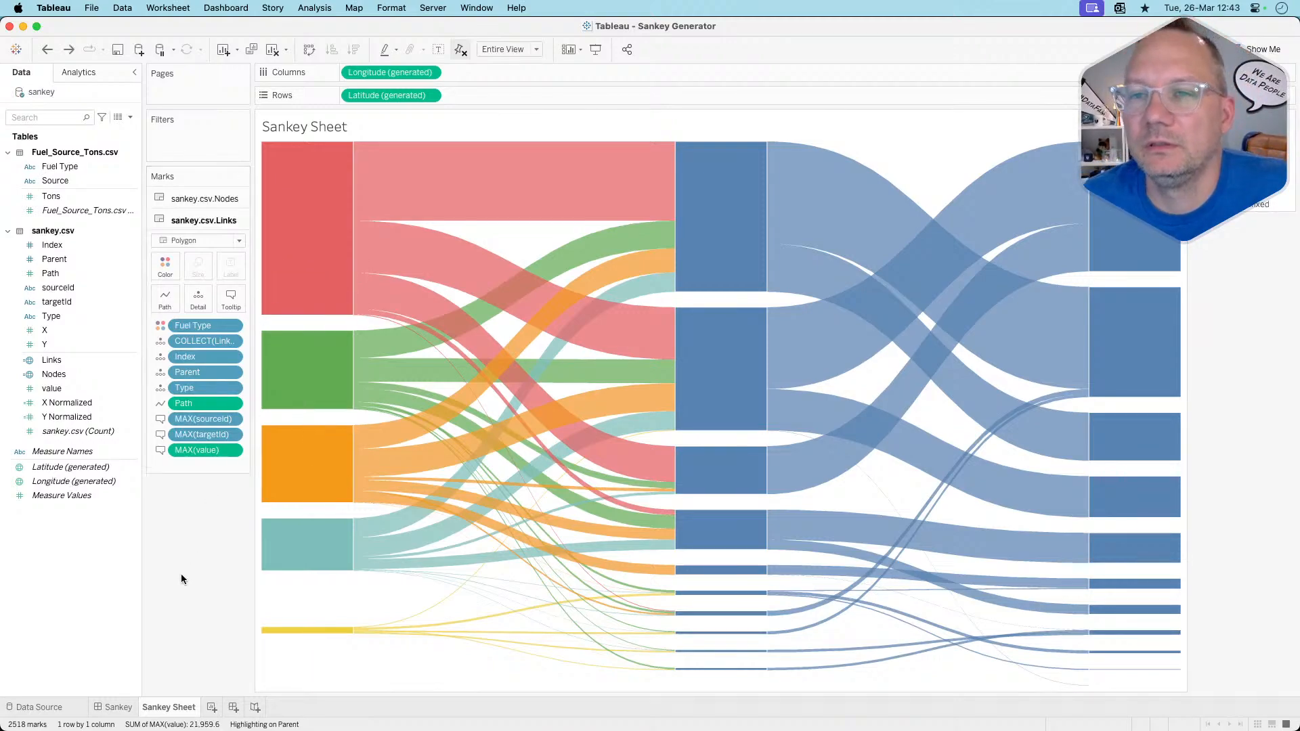
# Rename the value field of sankey.csv as "Tons of material"
pyautogui.click(101, 389)
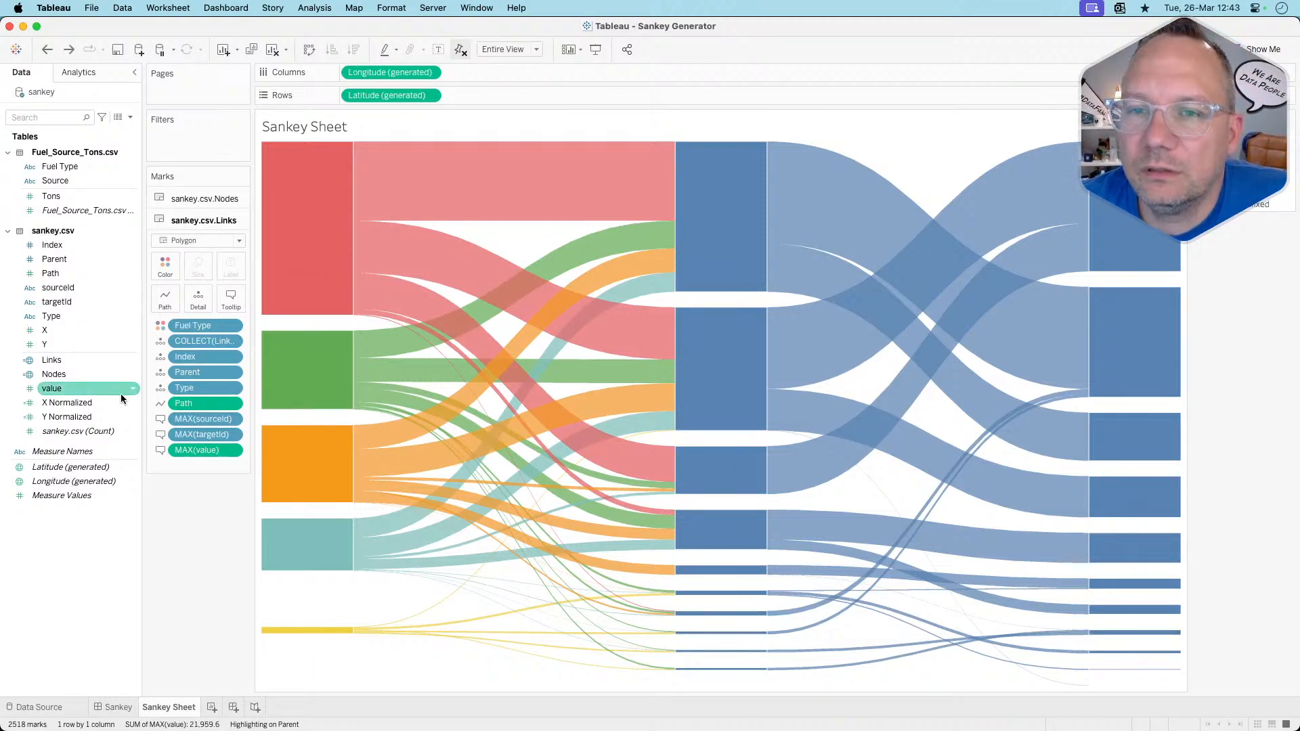
pyautogui.rightClick(57, 391)
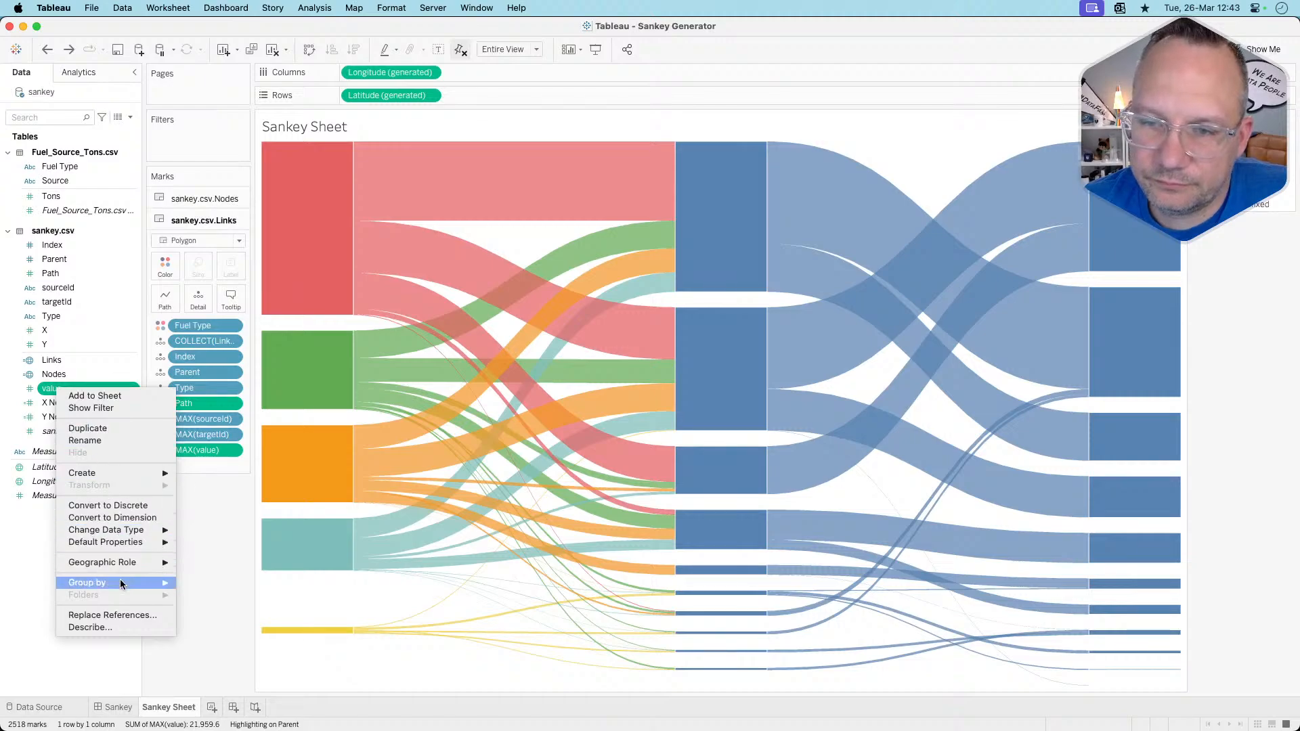
pyautogui.moveTo(116, 541)
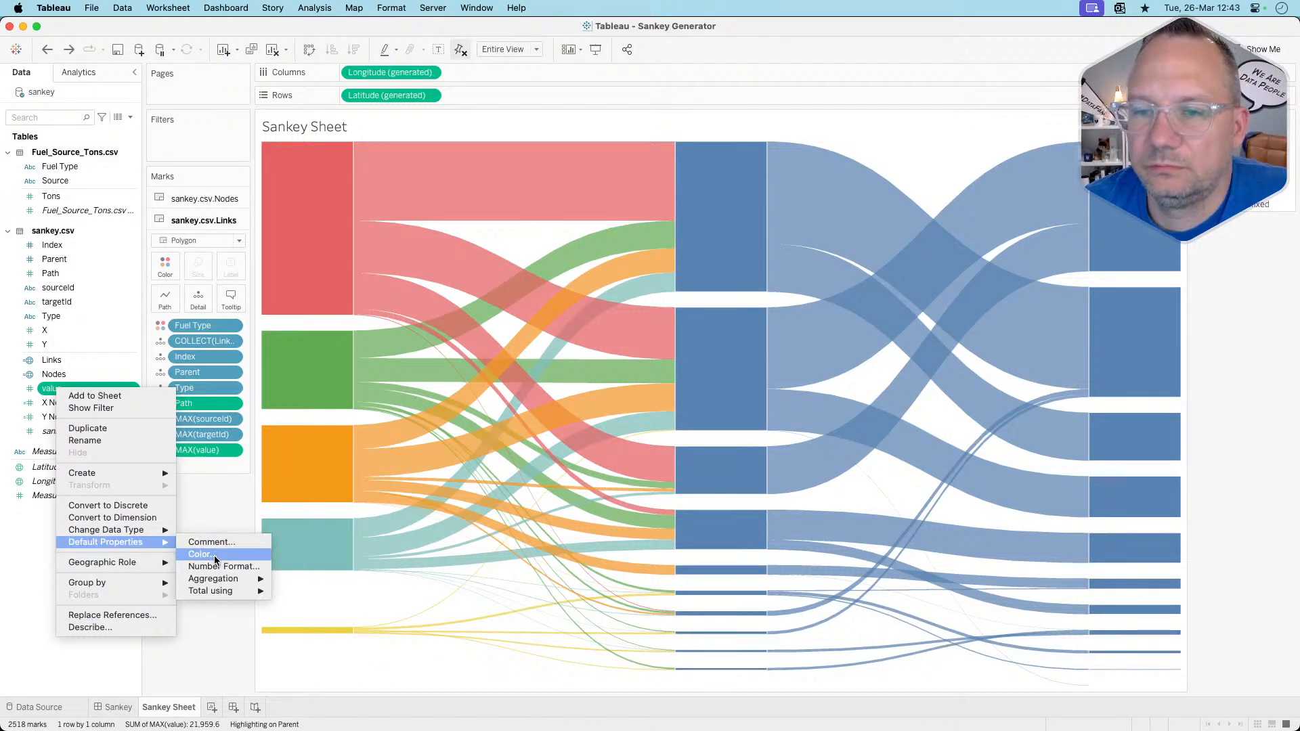
pyautogui.click(88, 441)
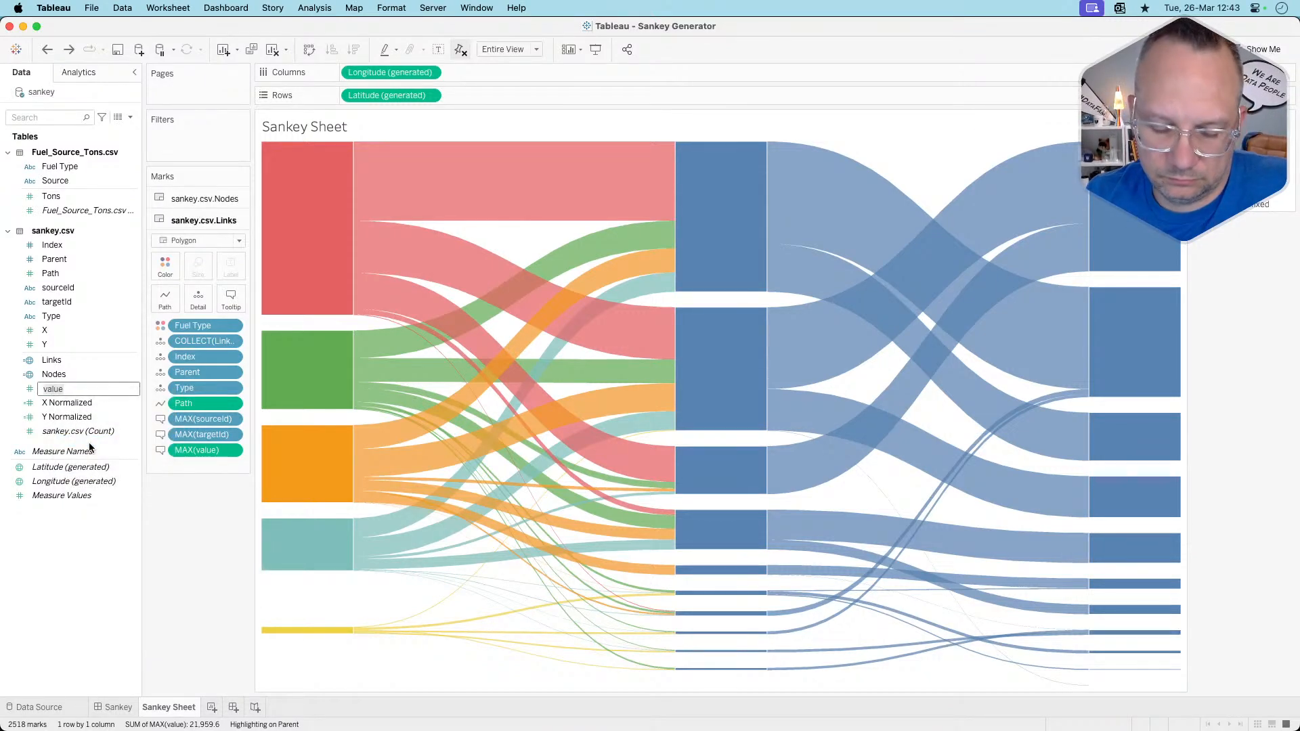
pyautogui.write('Cons')
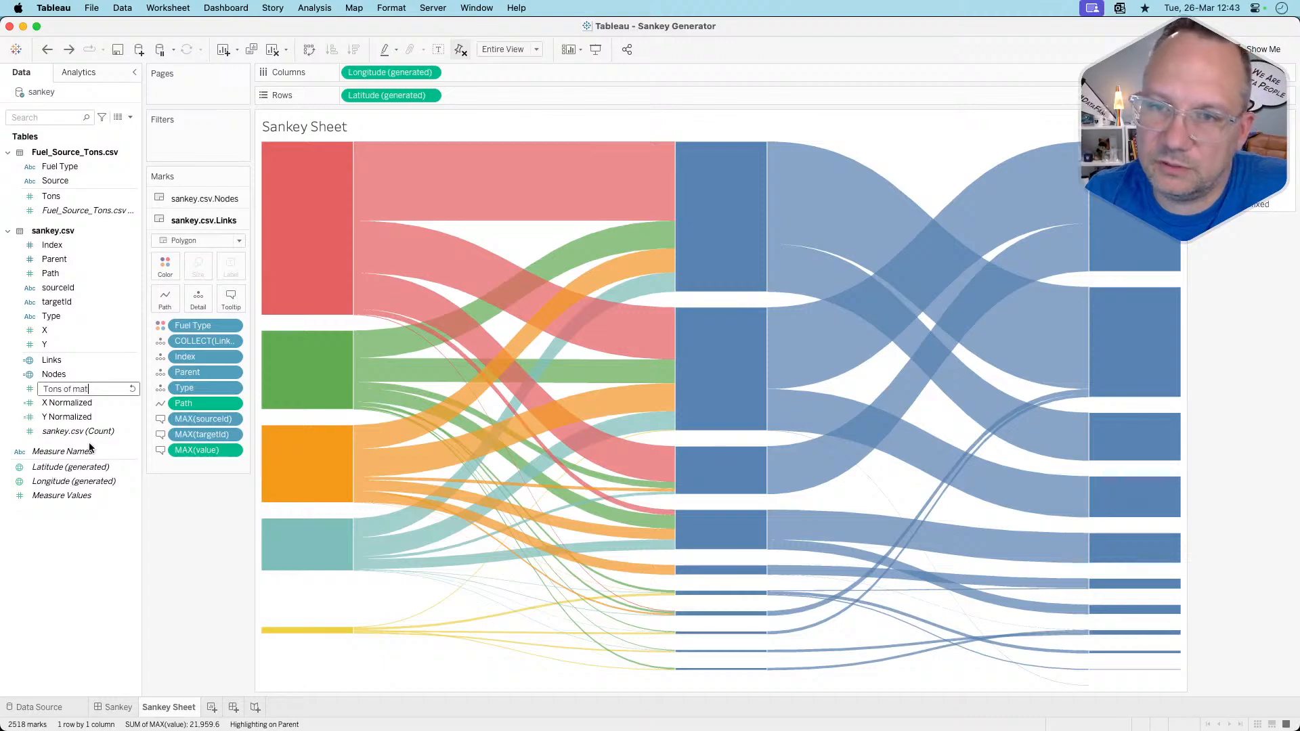
pyautogui.press('Return')
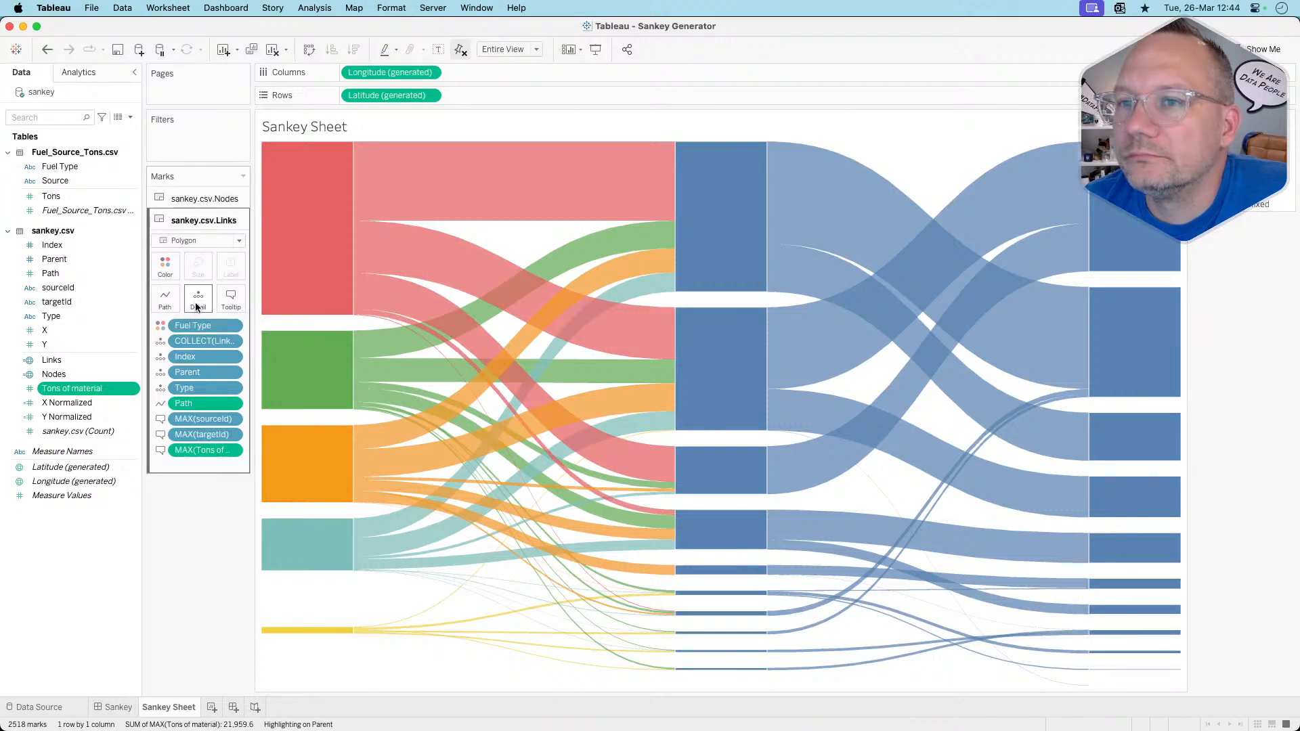
# Replace the "Value" label in the Links marks' tooltip with "Tons of Material"
pyautogui.click(231, 298)
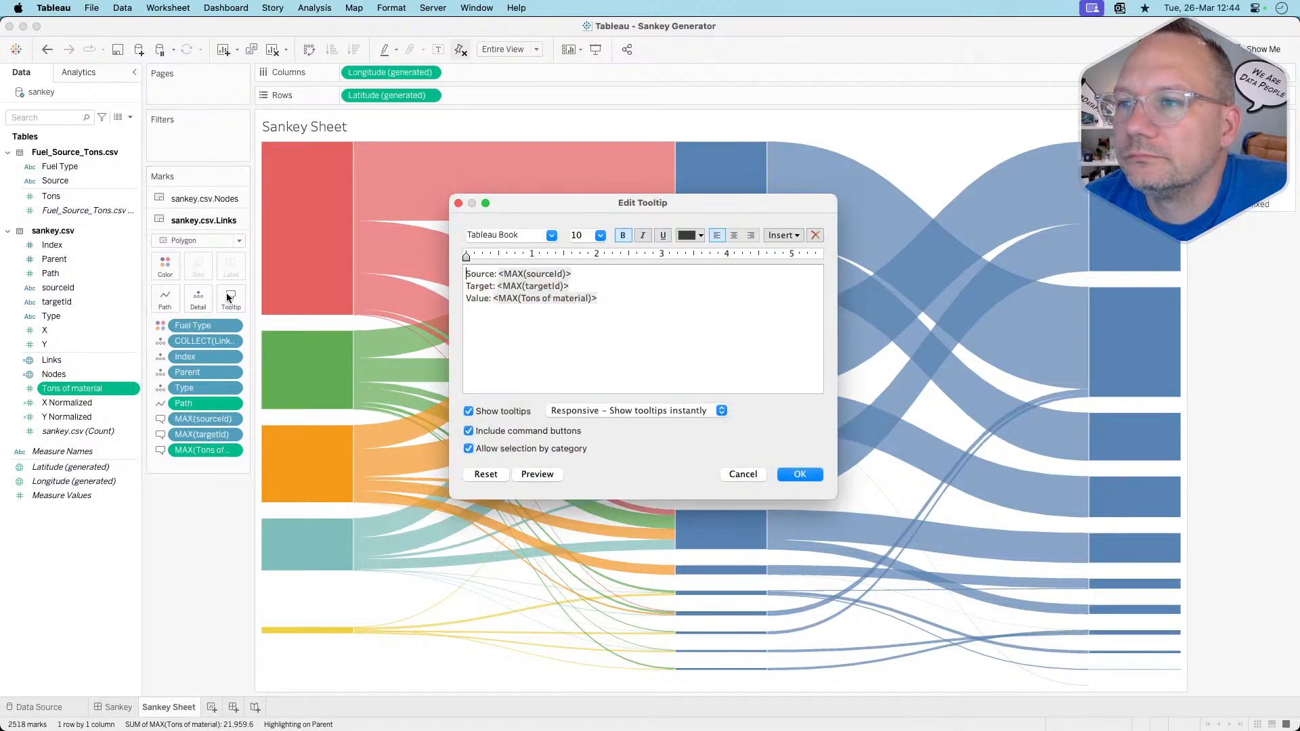
pyautogui.click(506, 298)
pyautogui.click(484, 298)
pyautogui.moveTo(490, 298); pyautogui.dragTo(465, 298)
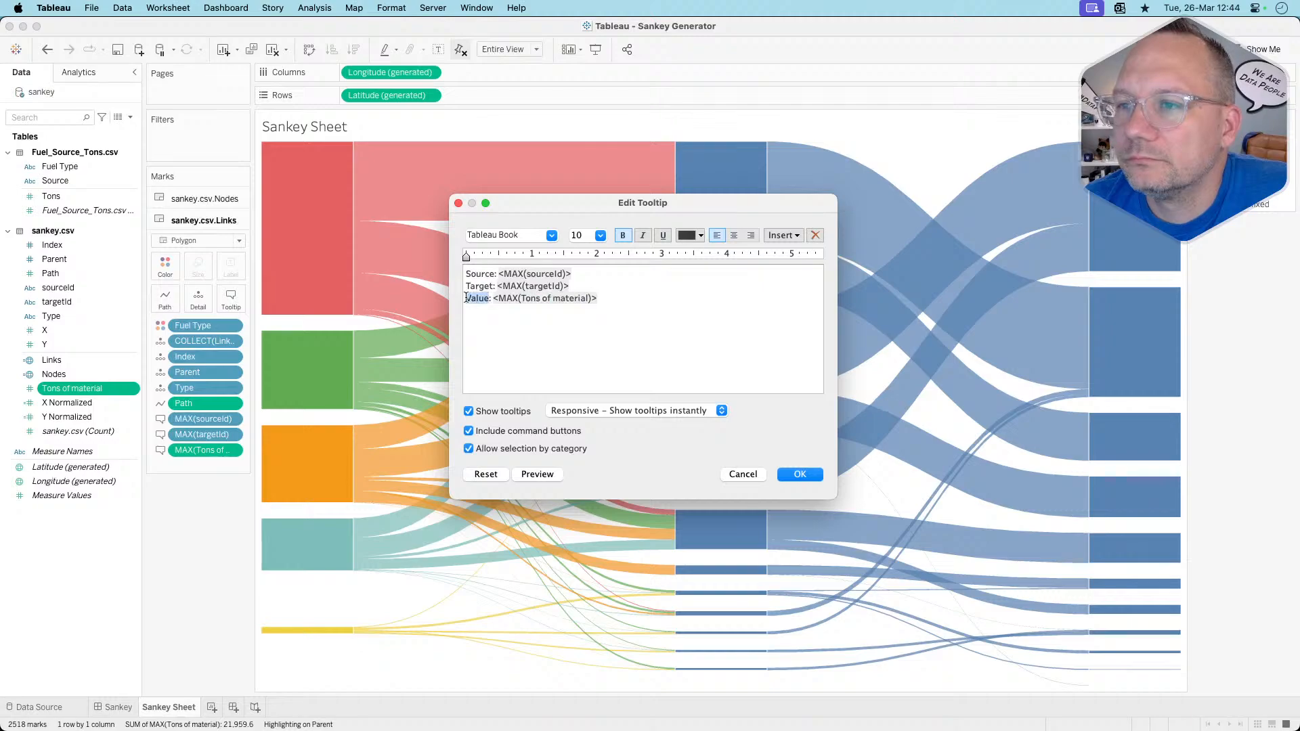
pyautogui.write('Tons of M')
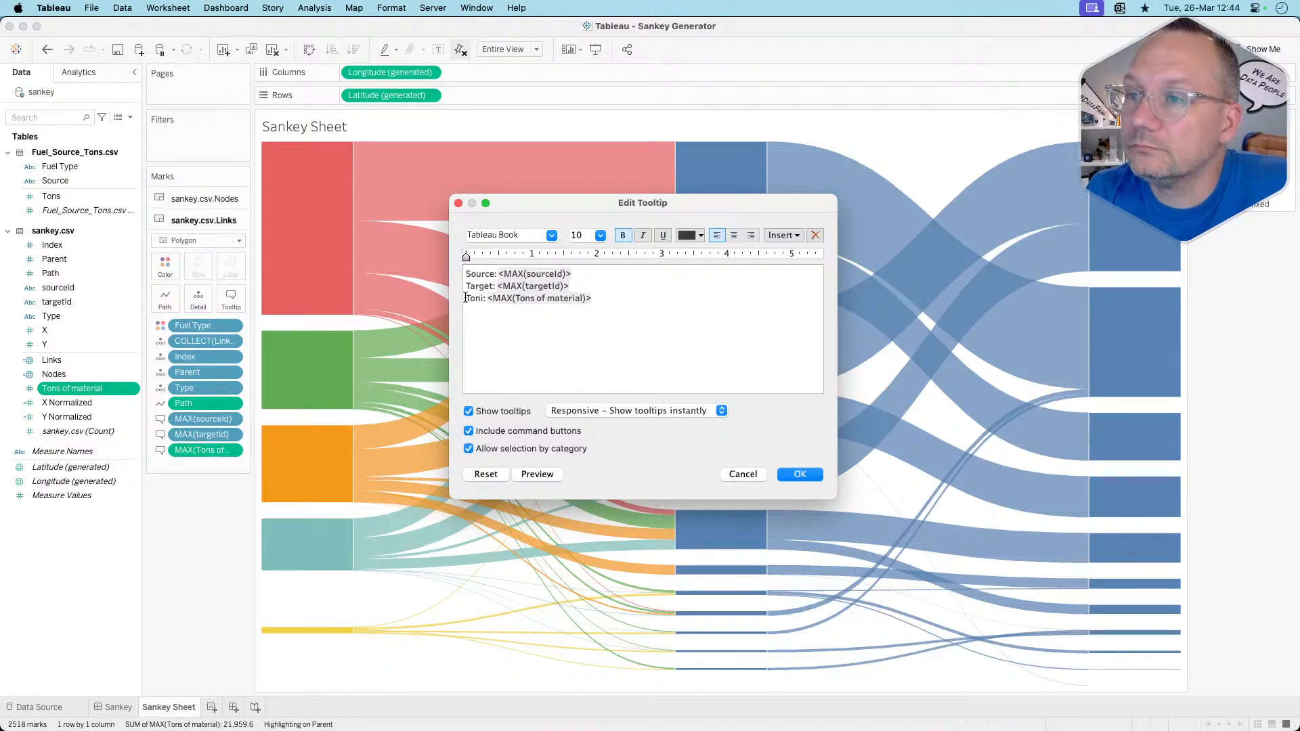
pyautogui.write('aterial:')
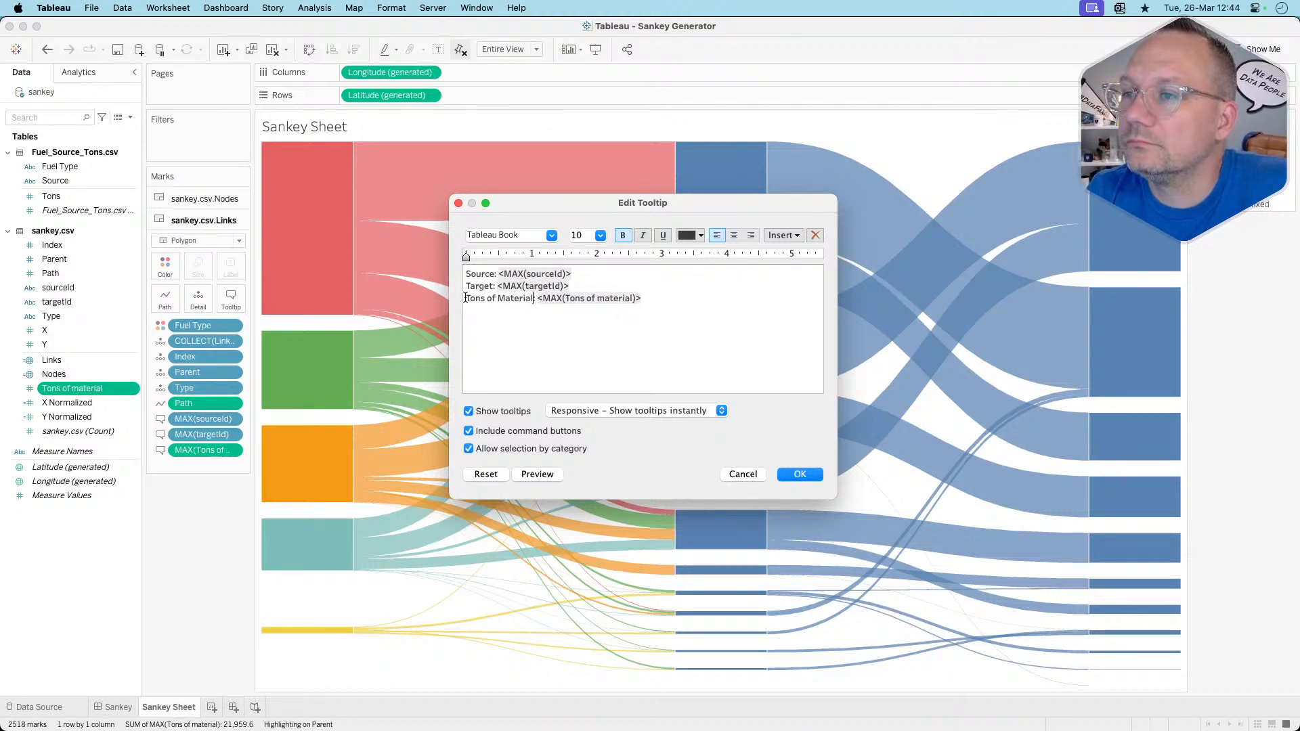
pyautogui.click(798, 476)
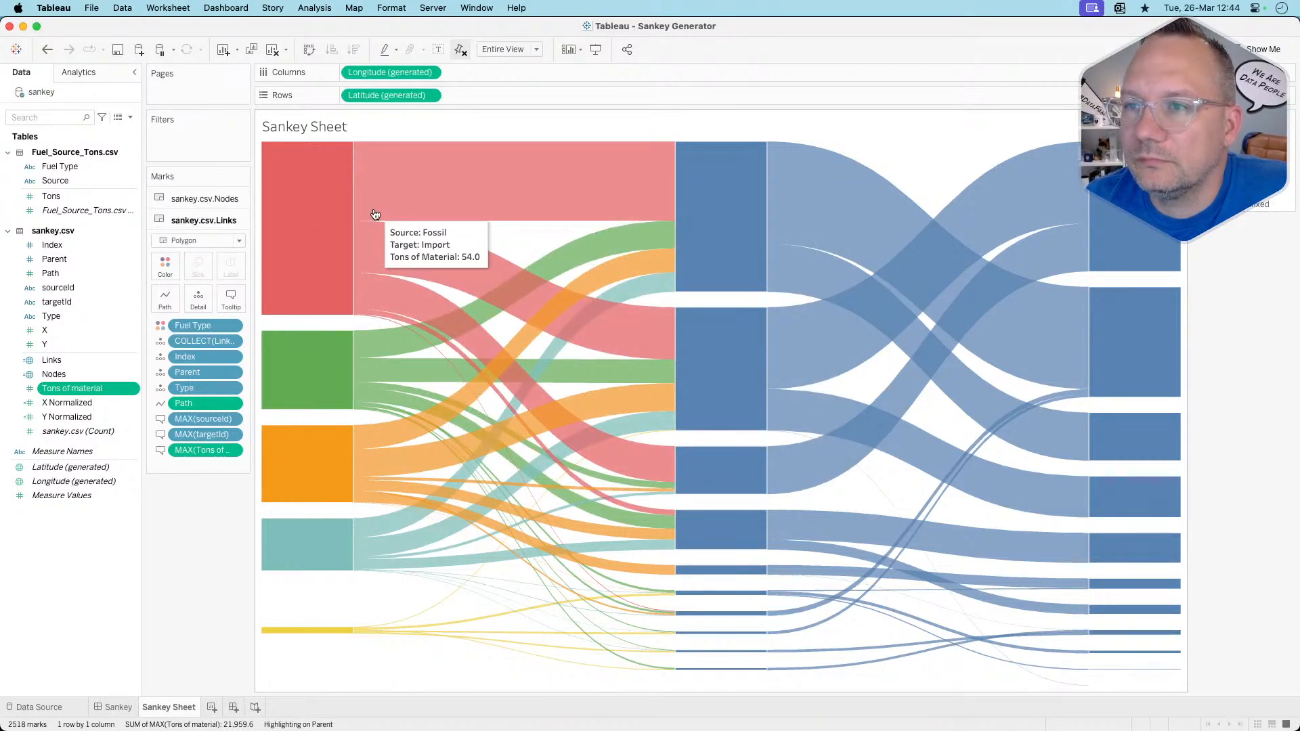
# Replace the "Value" label in the Nodes marks' tooltip with "Tons of material"
pyautogui.click(203, 198)
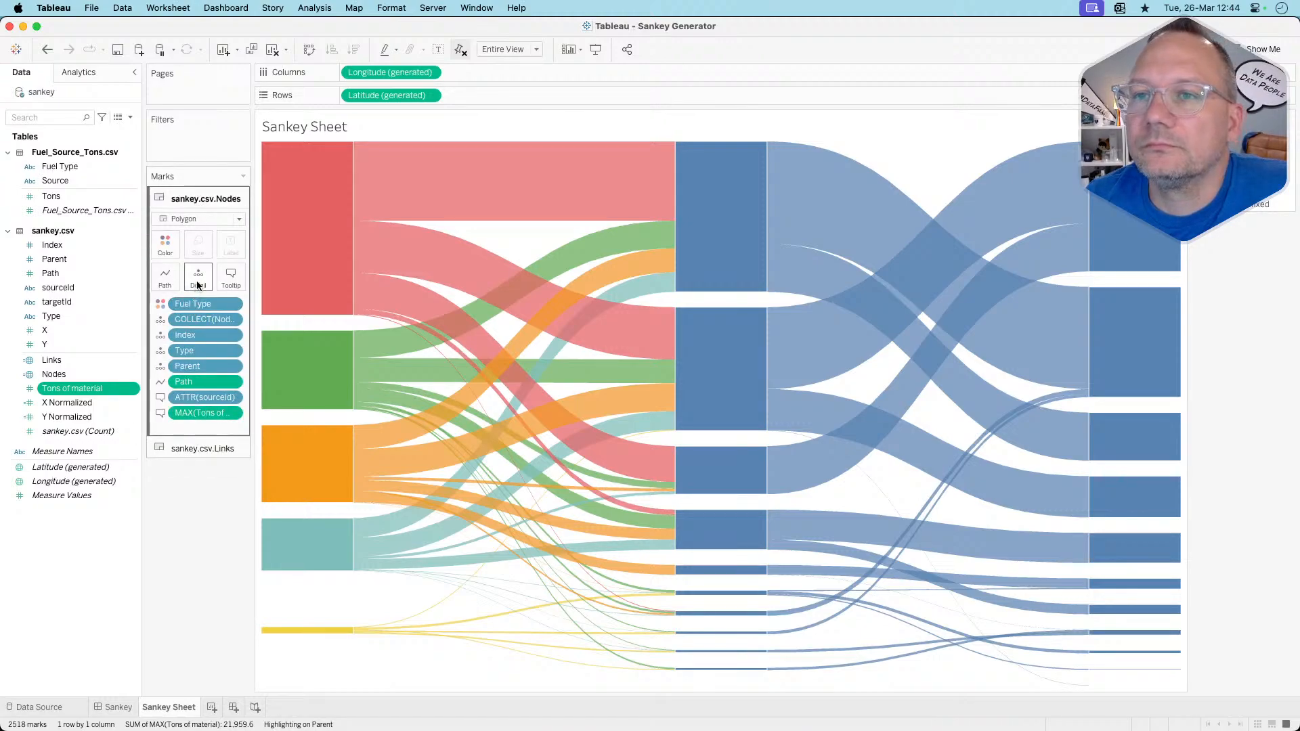
pyautogui.click(231, 283)
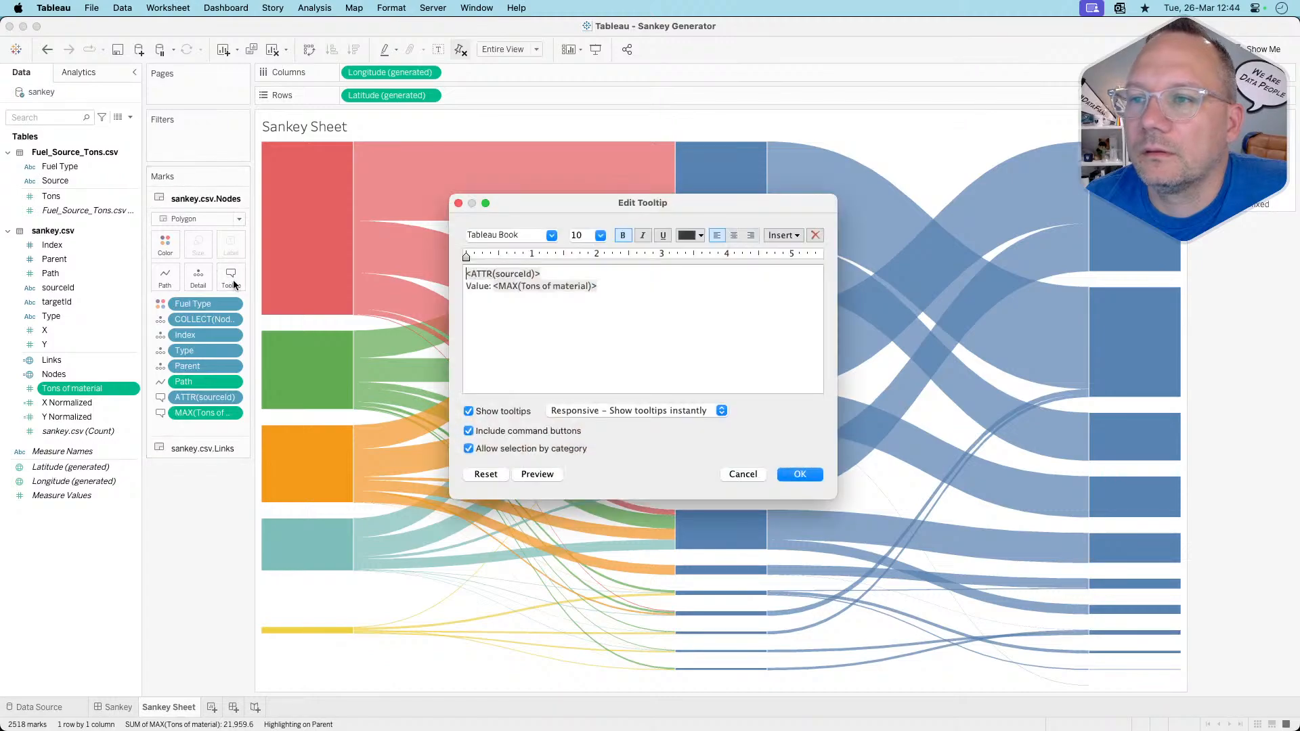
pyautogui.moveTo(487, 287); pyautogui.dragTo(416, 284)
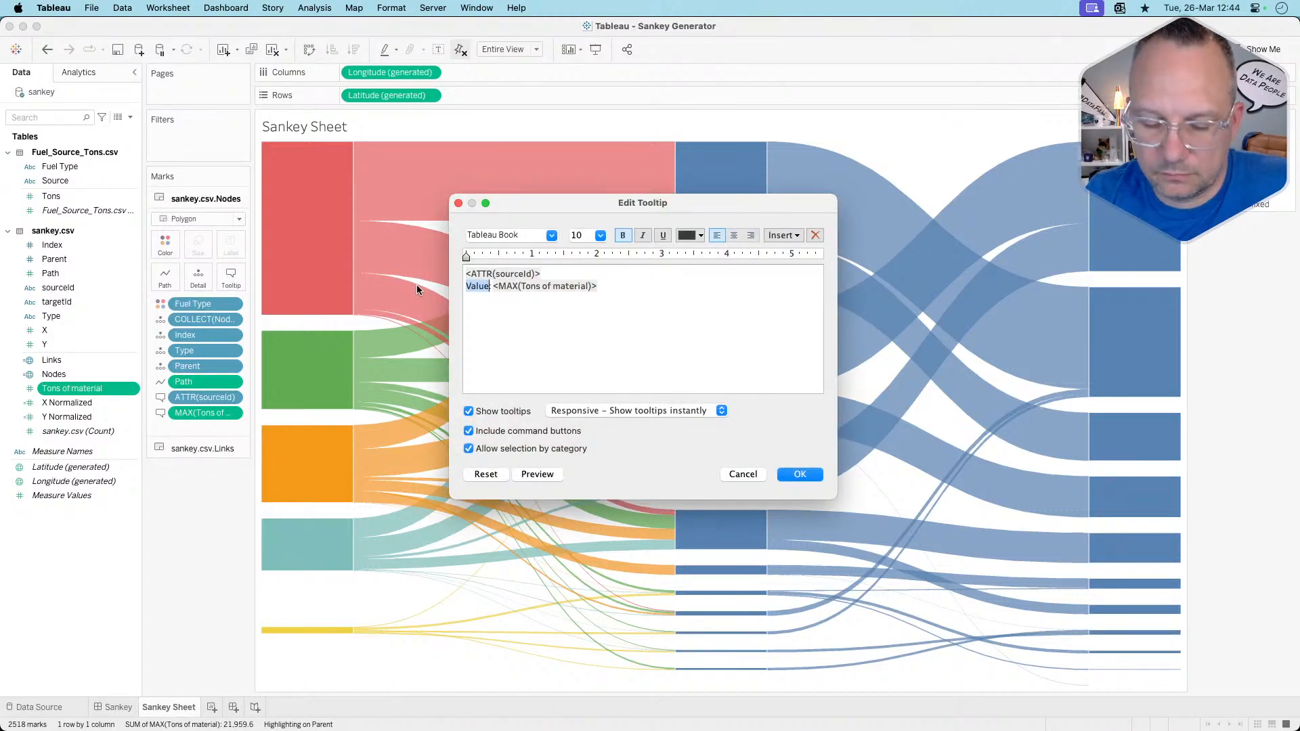
pyautogui.write('Tons of material')
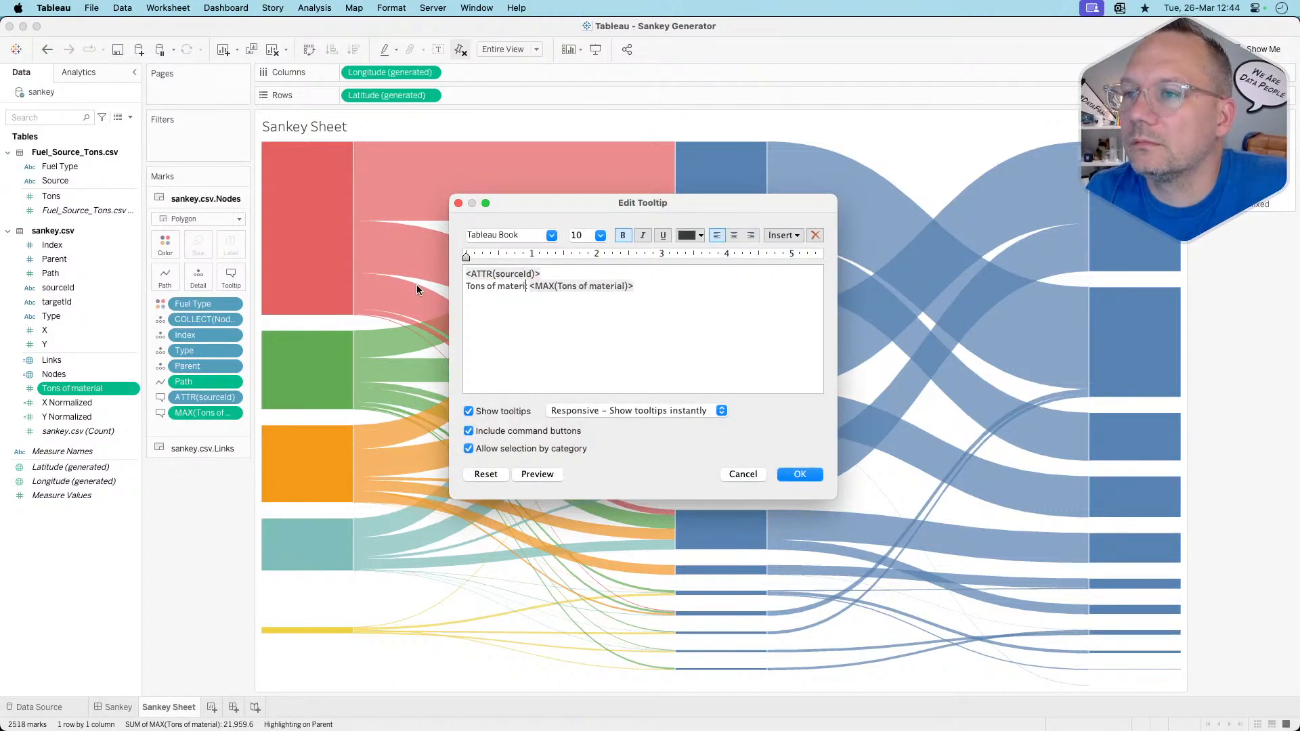
pyautogui.click(787, 478)
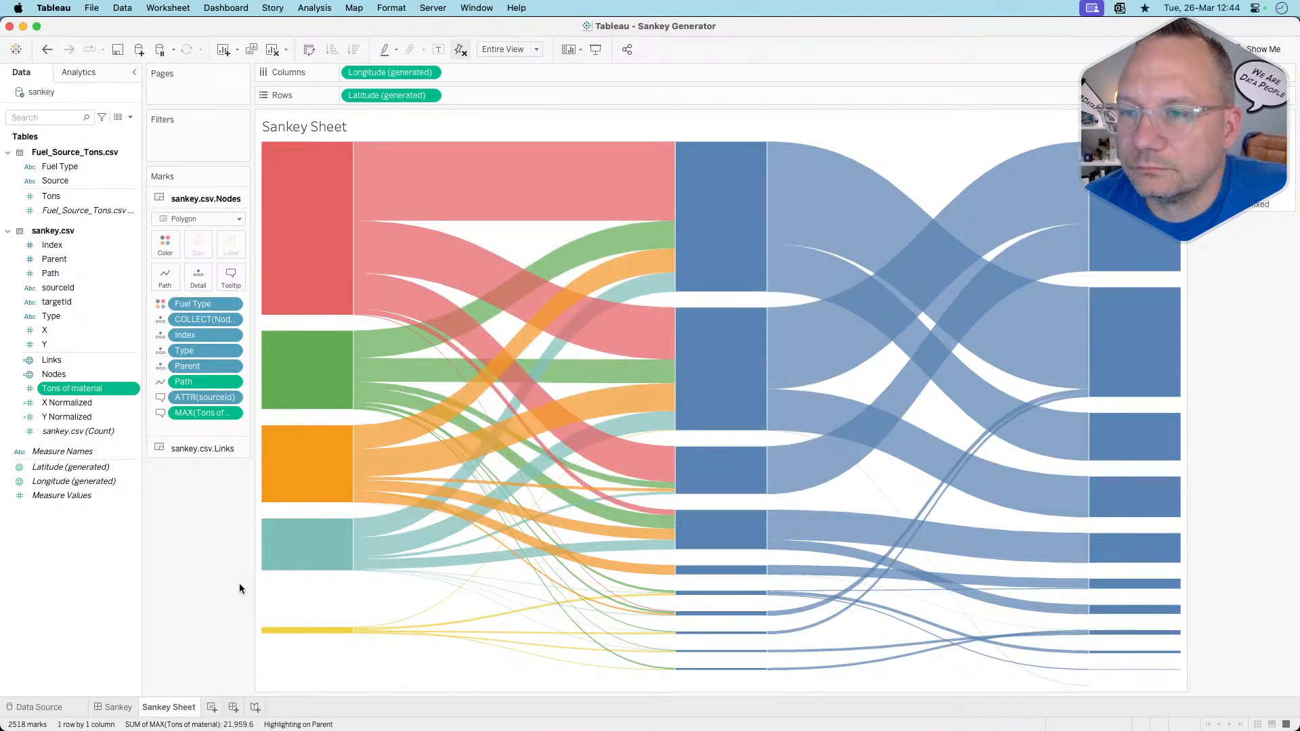
# Try assigning the Fresh color palette to the Fuel Type values of the Nodes marks
pyautogui.click(167, 245)
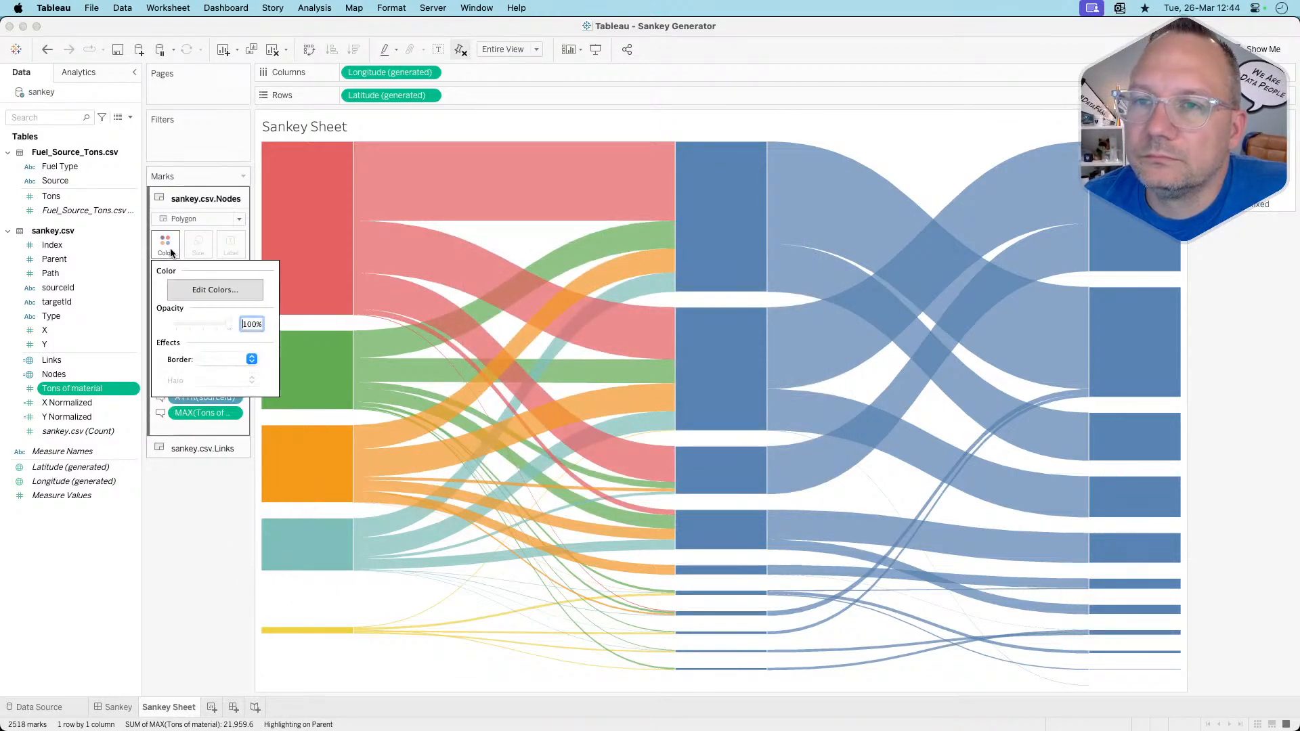
pyautogui.click(195, 291)
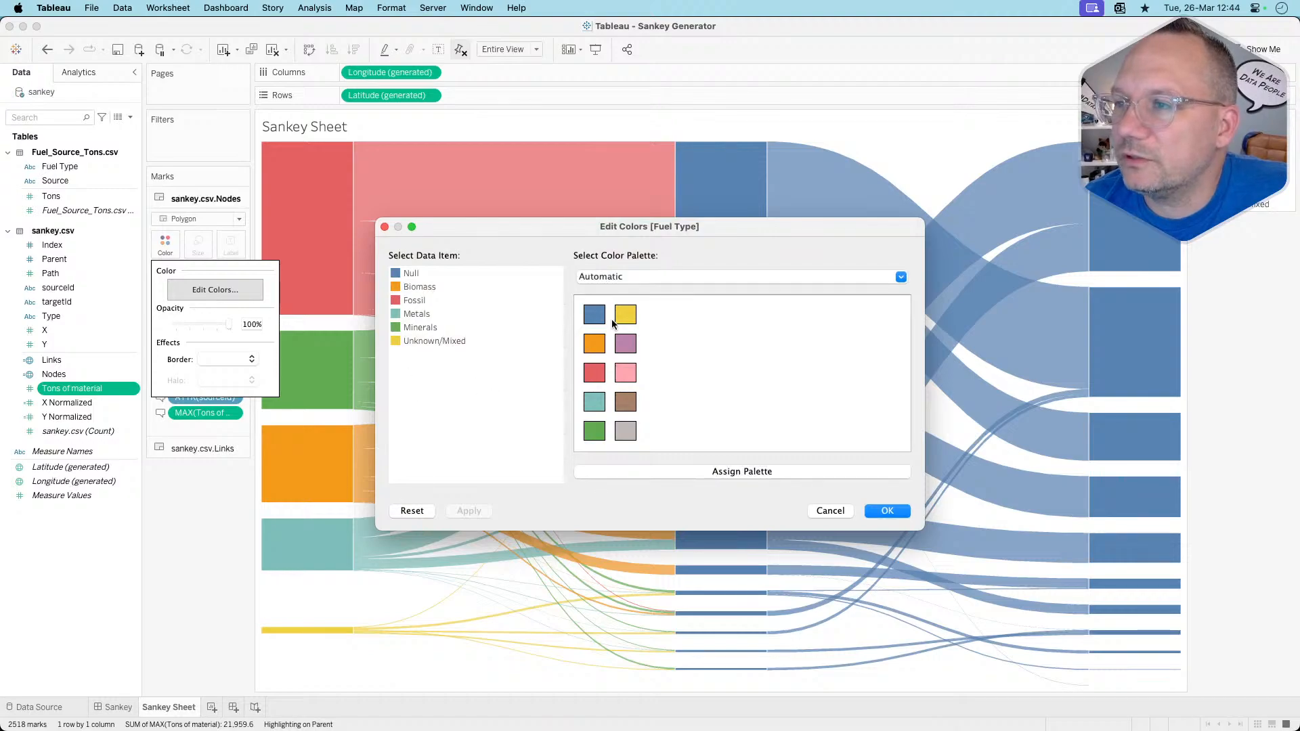
pyautogui.click(643, 278)
pyautogui.scroll(-2, 679, 499)
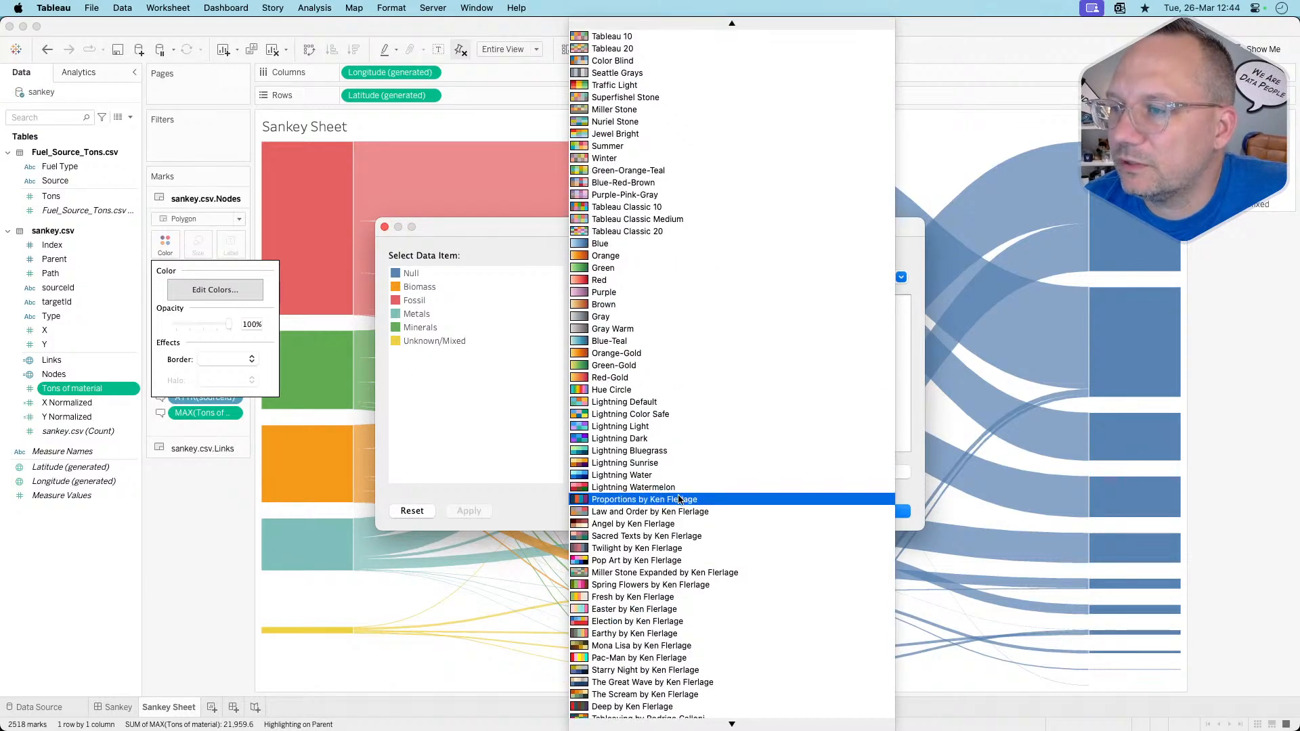
pyautogui.scroll(-10, 679, 500)
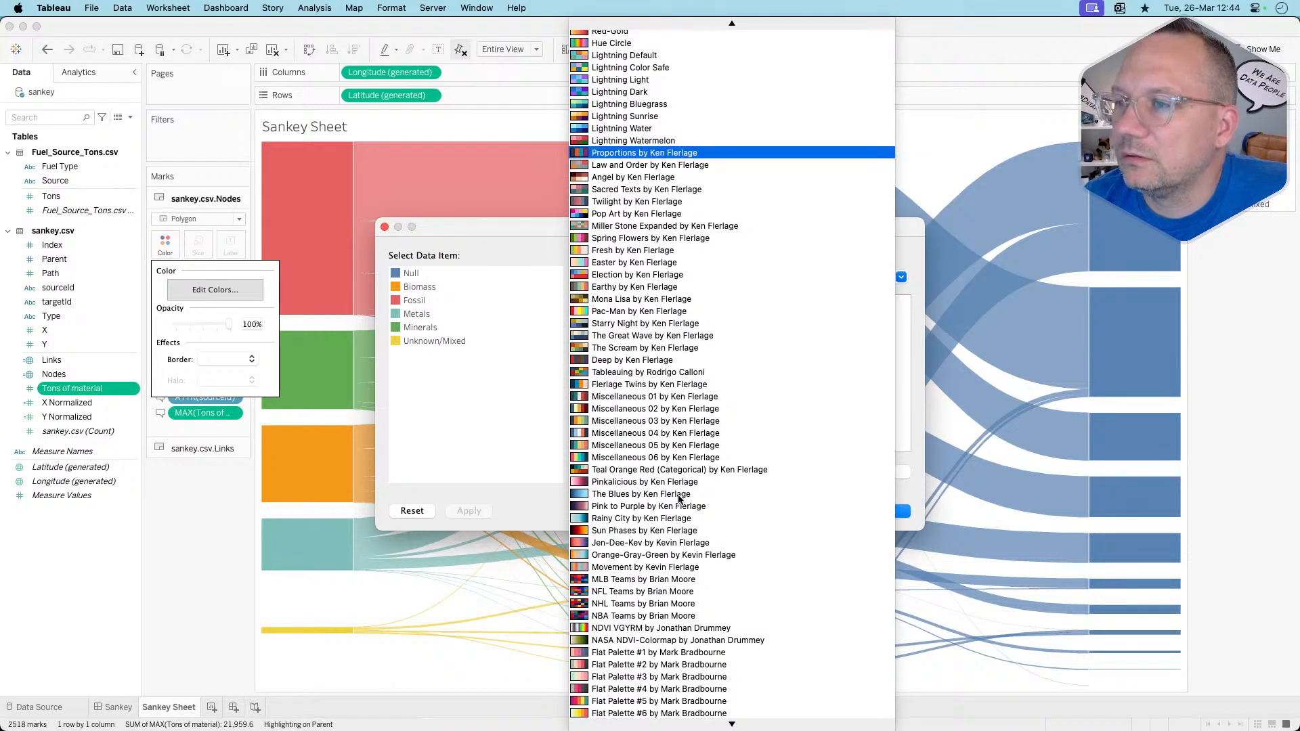
pyautogui.scroll(-1, 723, 334)
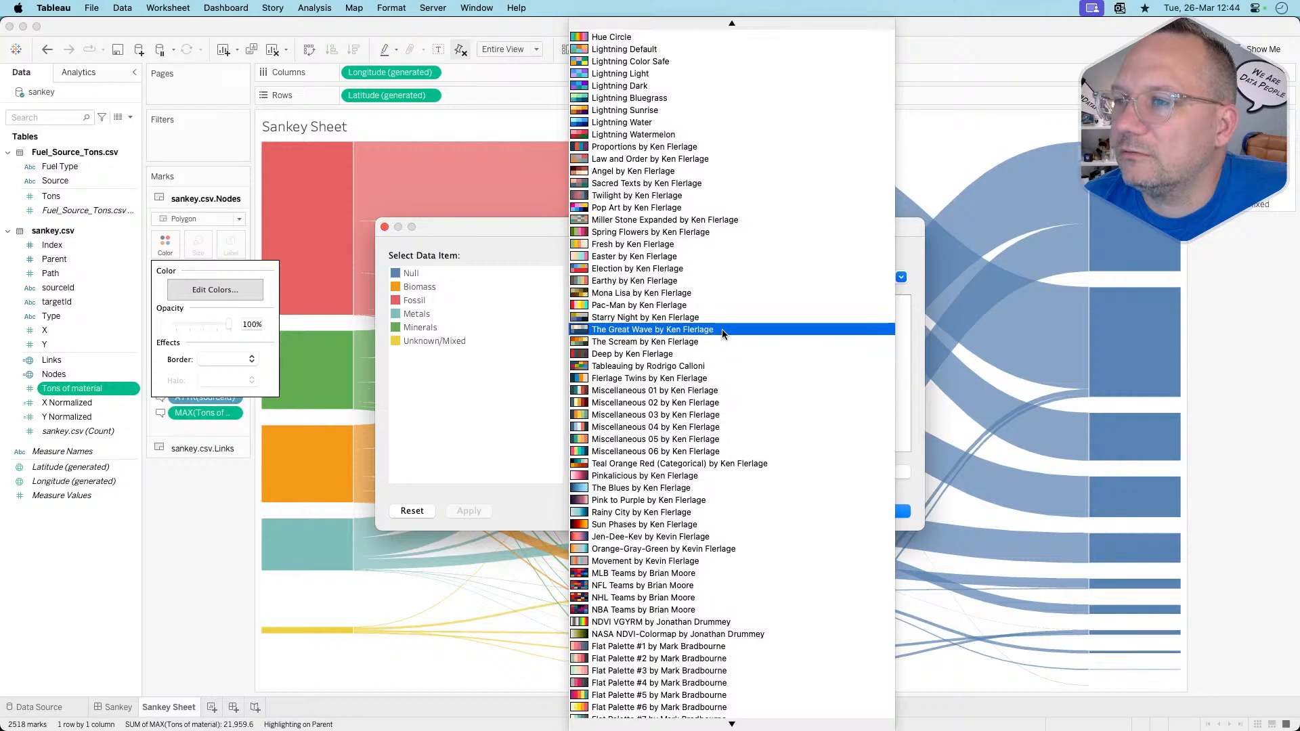
pyautogui.click(698, 245)
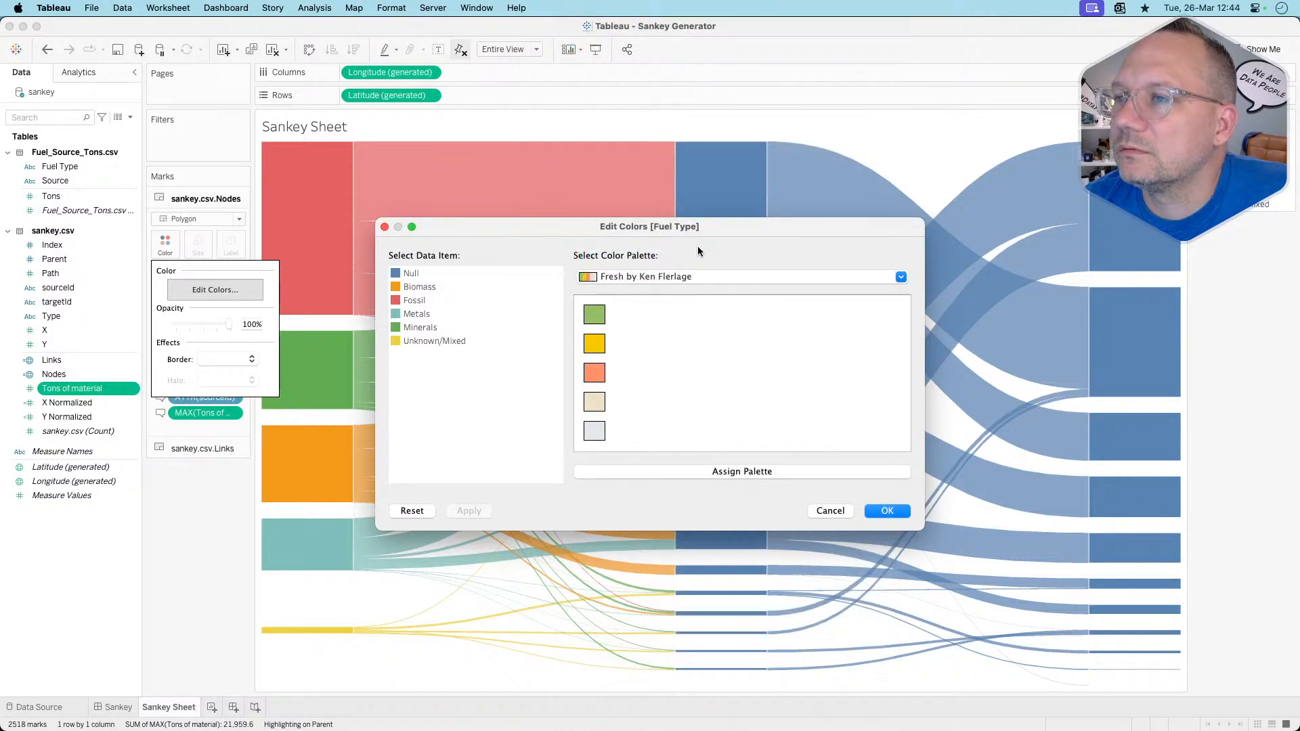
pyautogui.click(653, 467)
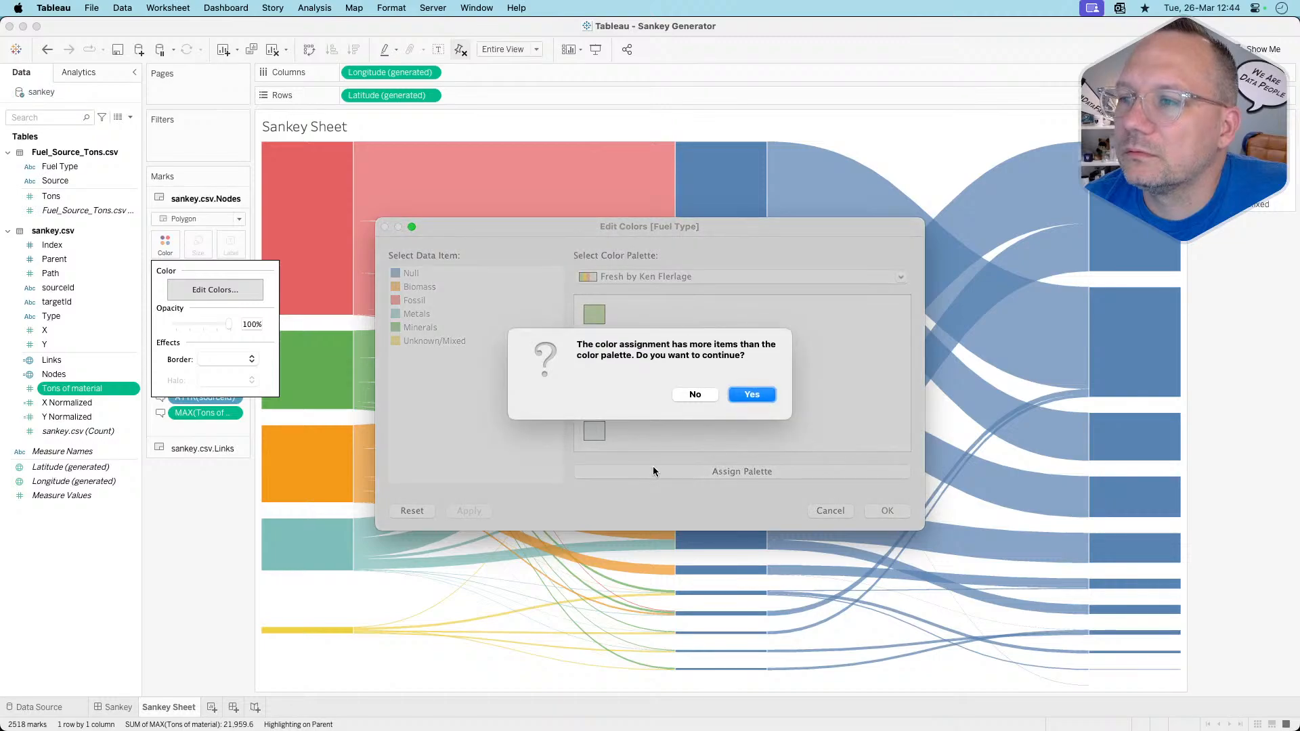
pyautogui.click(738, 398)
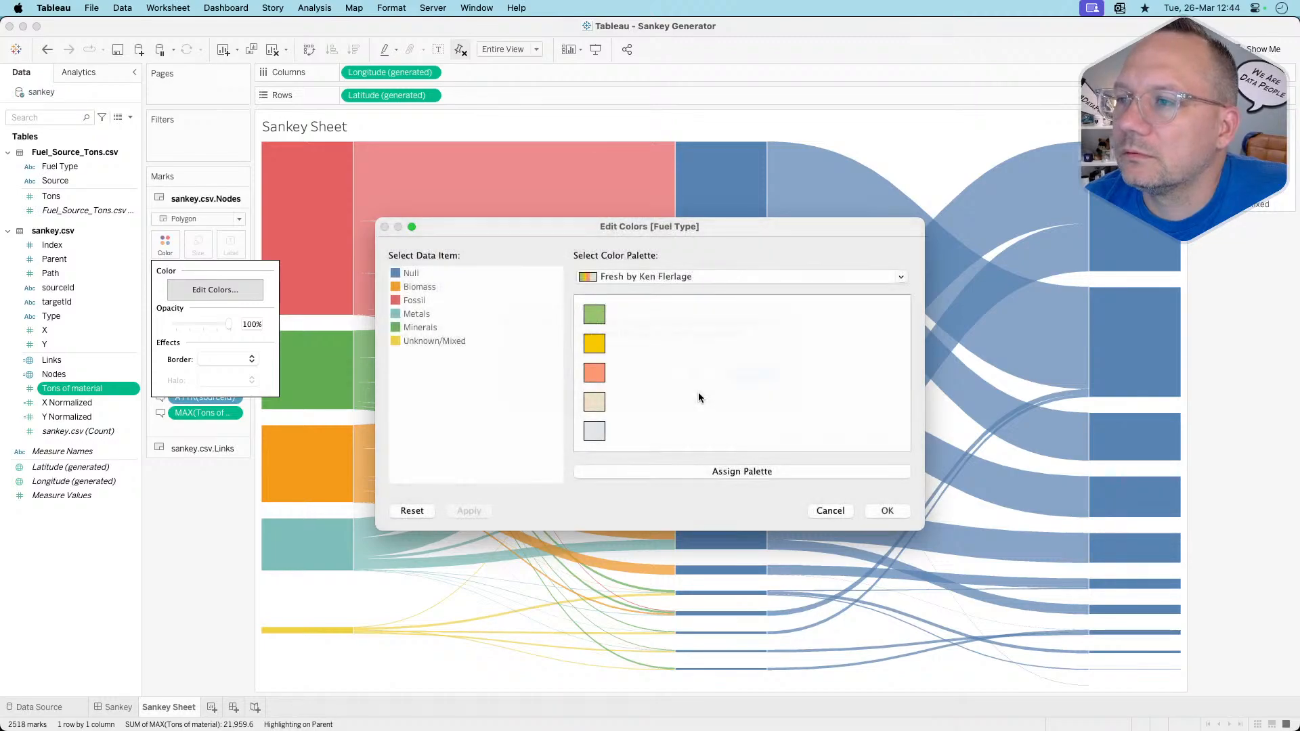
# Assign the Earthy color palette to all the Fuel Type values, accepting that some colors repeat
pyautogui.click(698, 276)
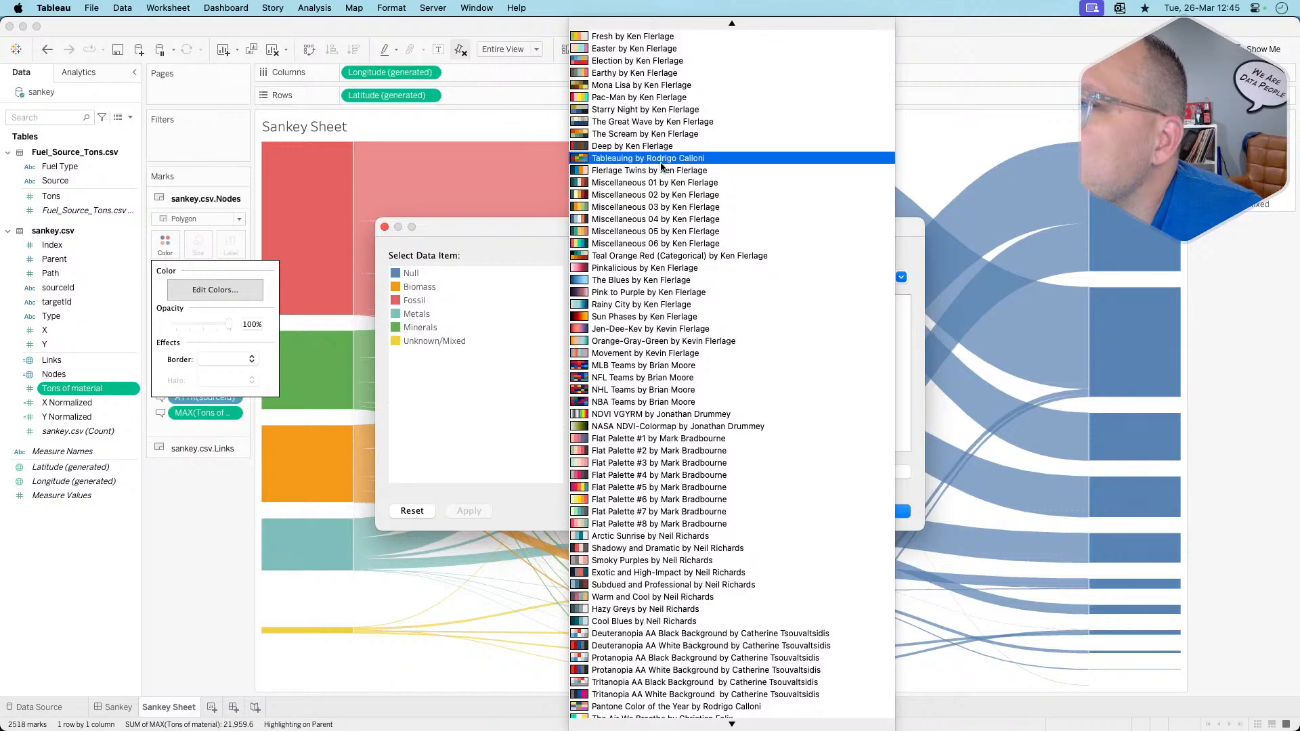
pyautogui.click(679, 60)
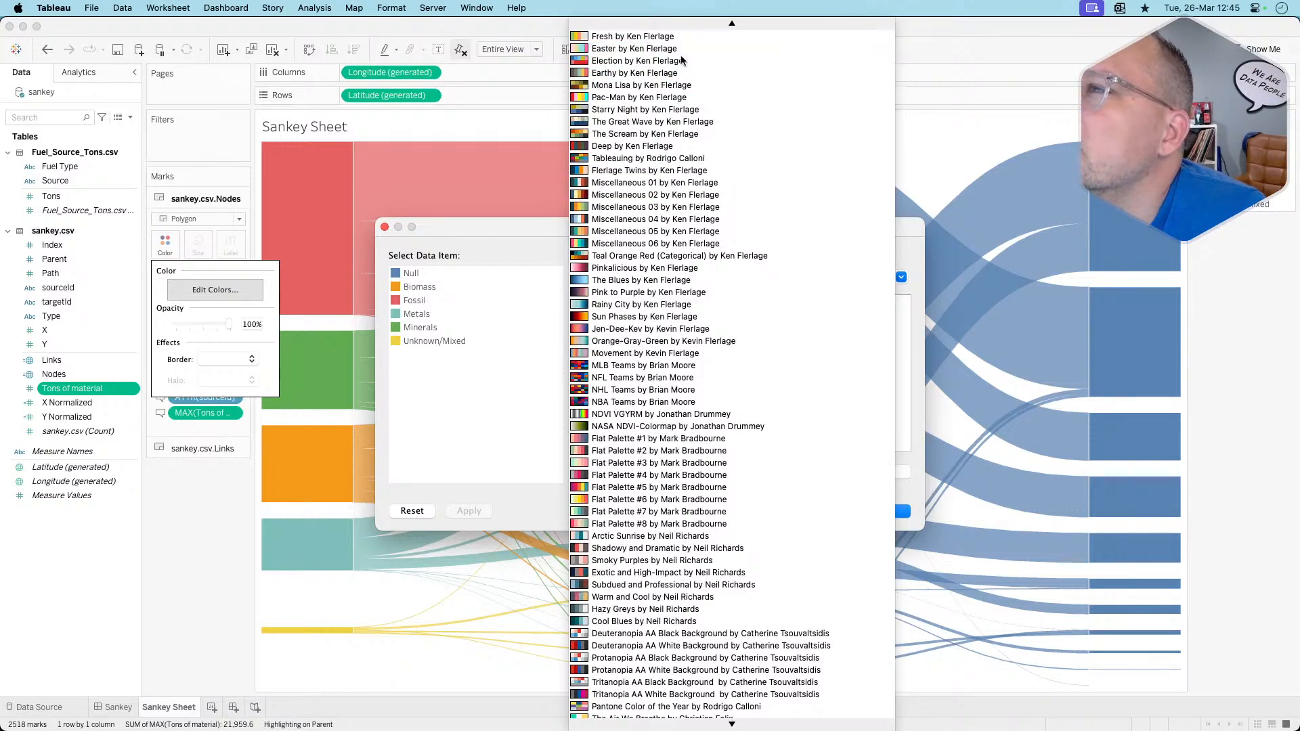
pyautogui.click(651, 282)
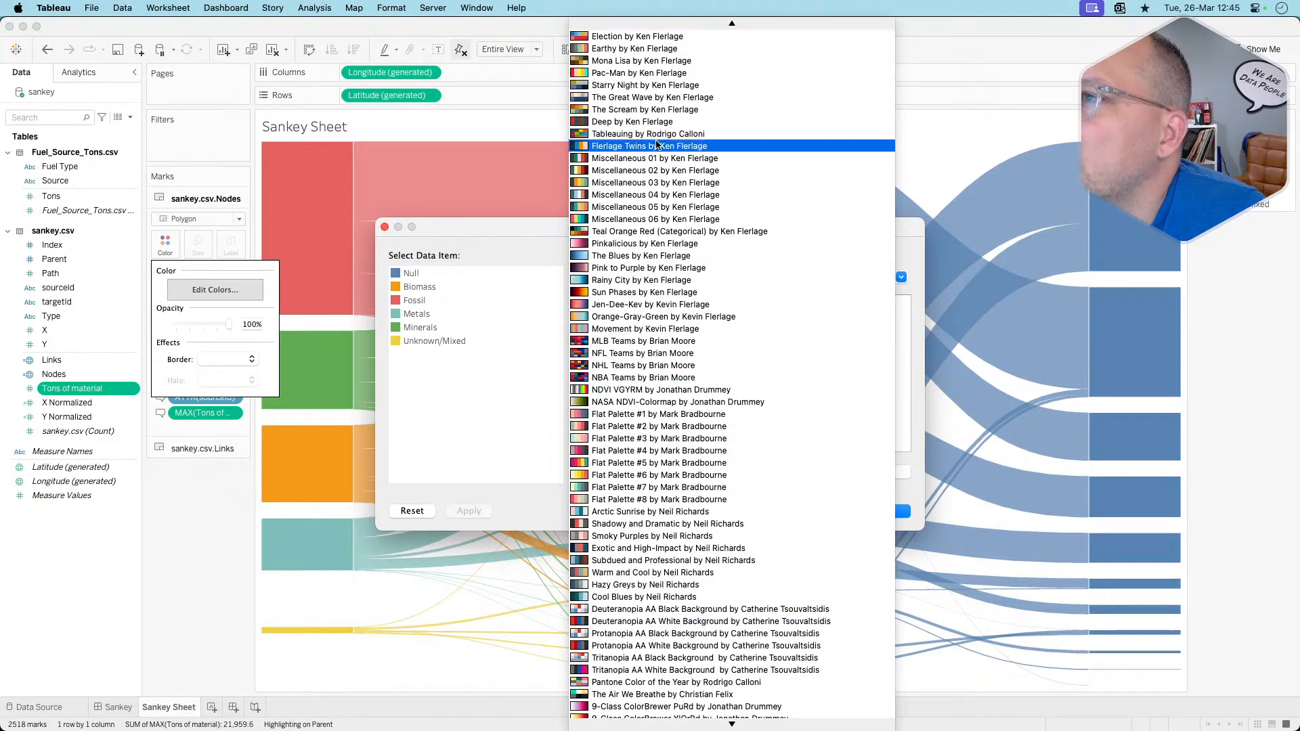
pyautogui.click(663, 52)
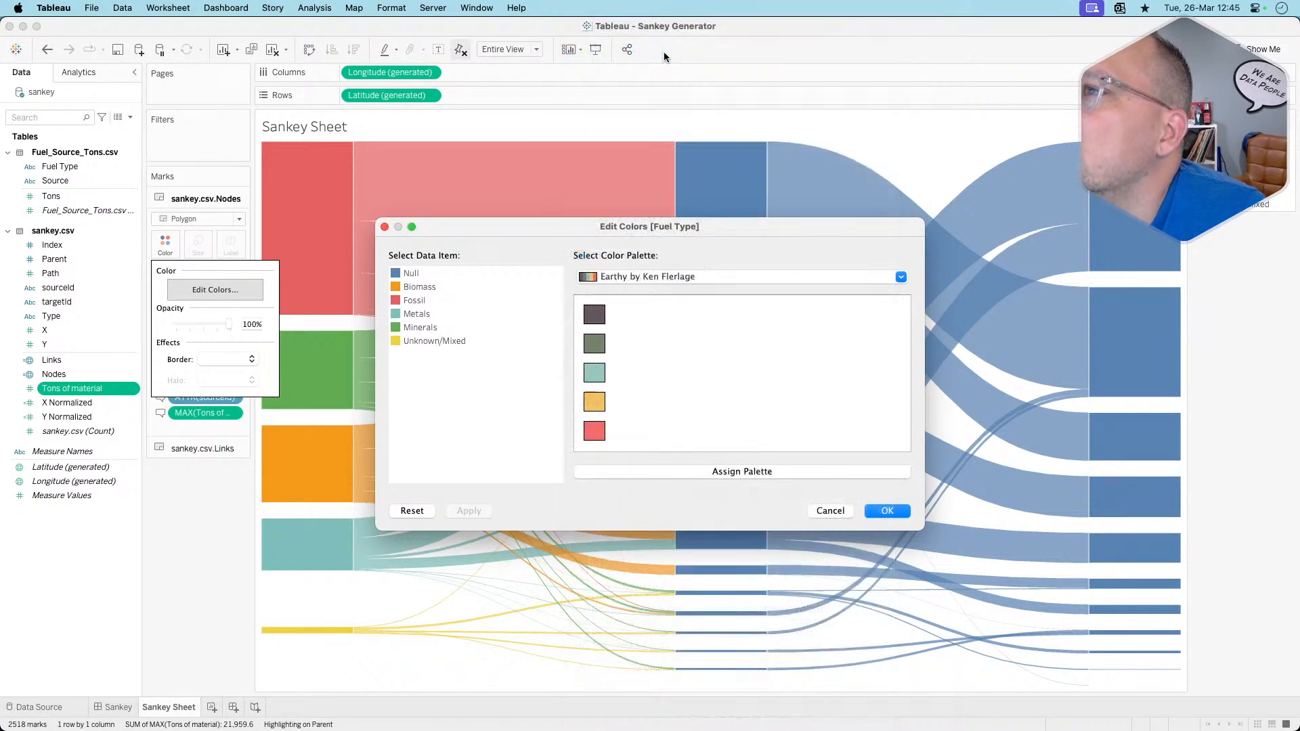
pyautogui.click(617, 473)
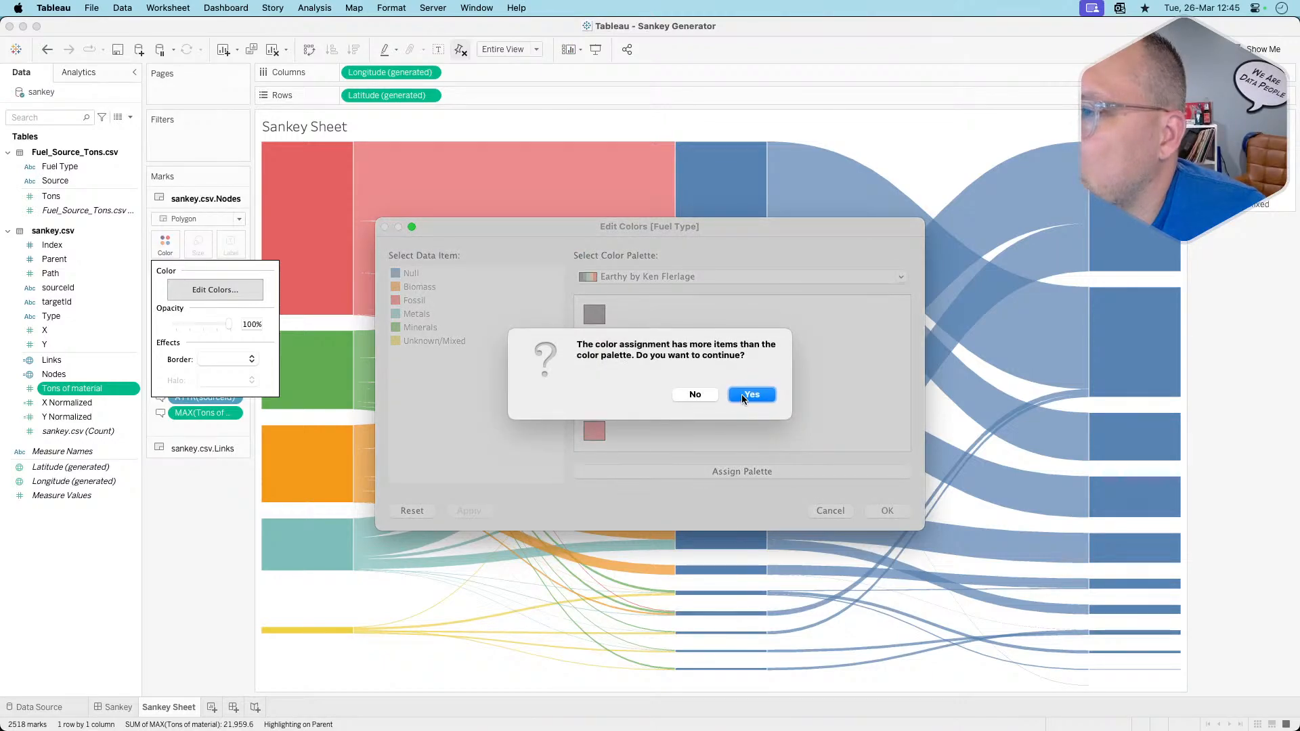
pyautogui.click(741, 394)
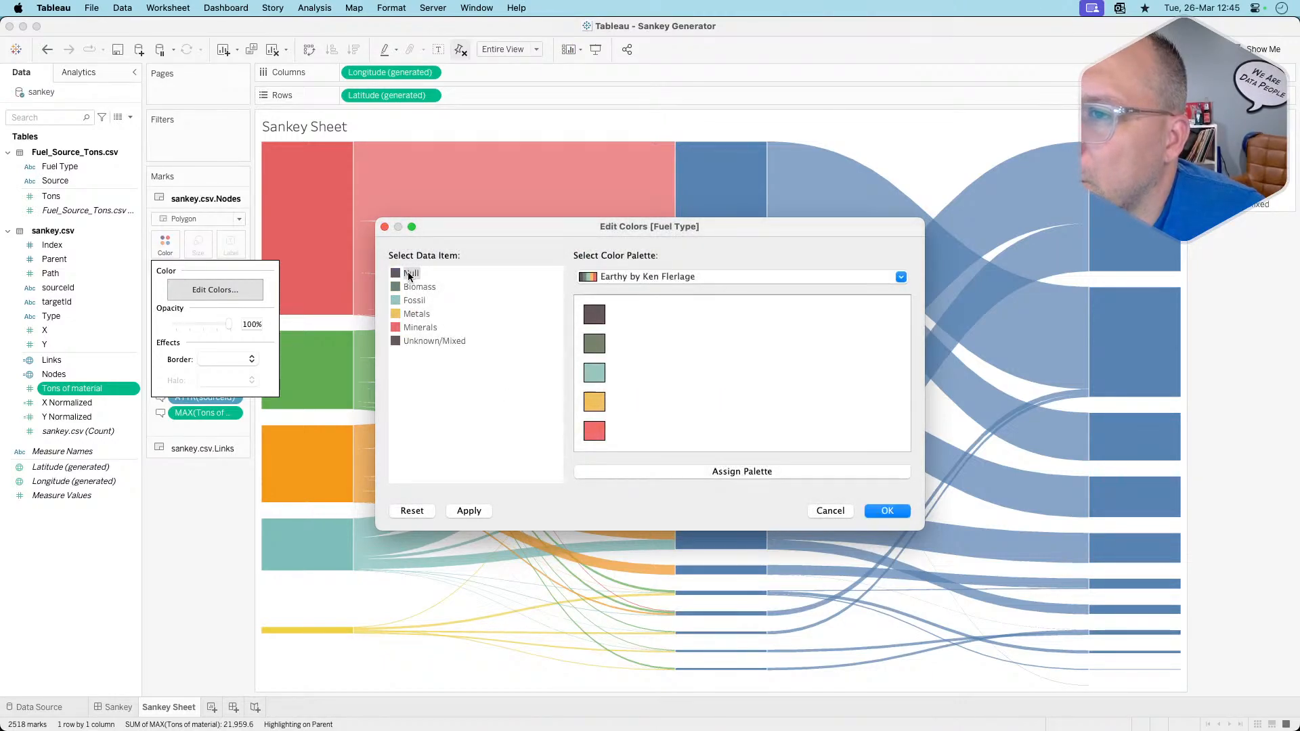
# Color the Null fuel type with the lightest shade of the Gray palette and apply the color changes
pyautogui.click(643, 277)
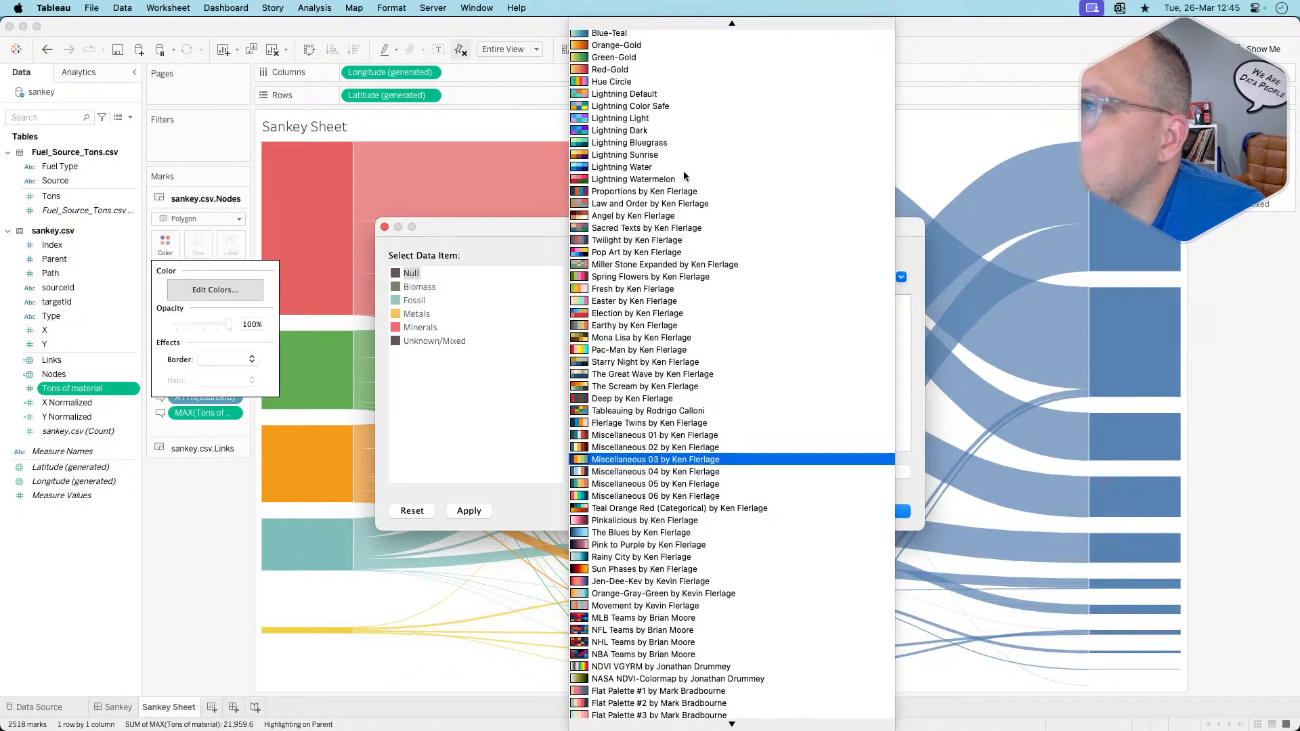
pyautogui.scroll(10, 683, 171)
pyautogui.click(629, 329)
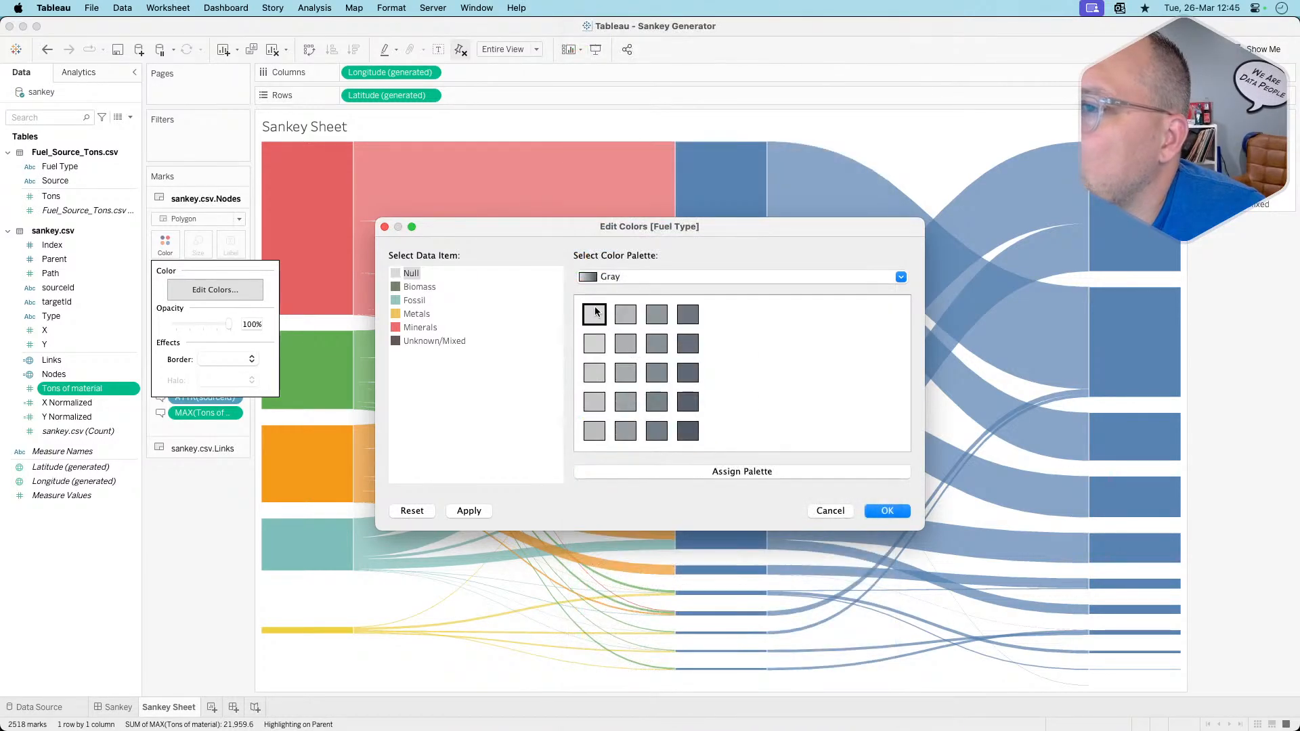
pyautogui.click(475, 512)
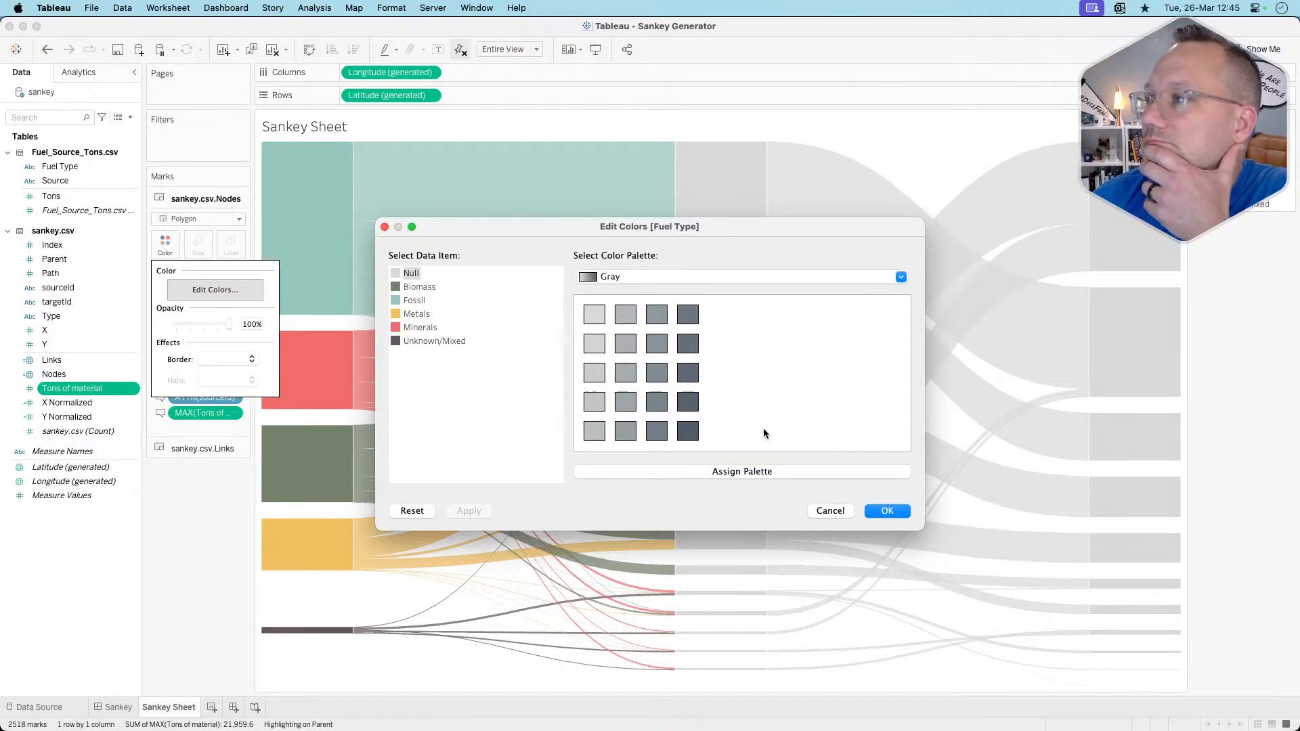
pyautogui.click(872, 513)
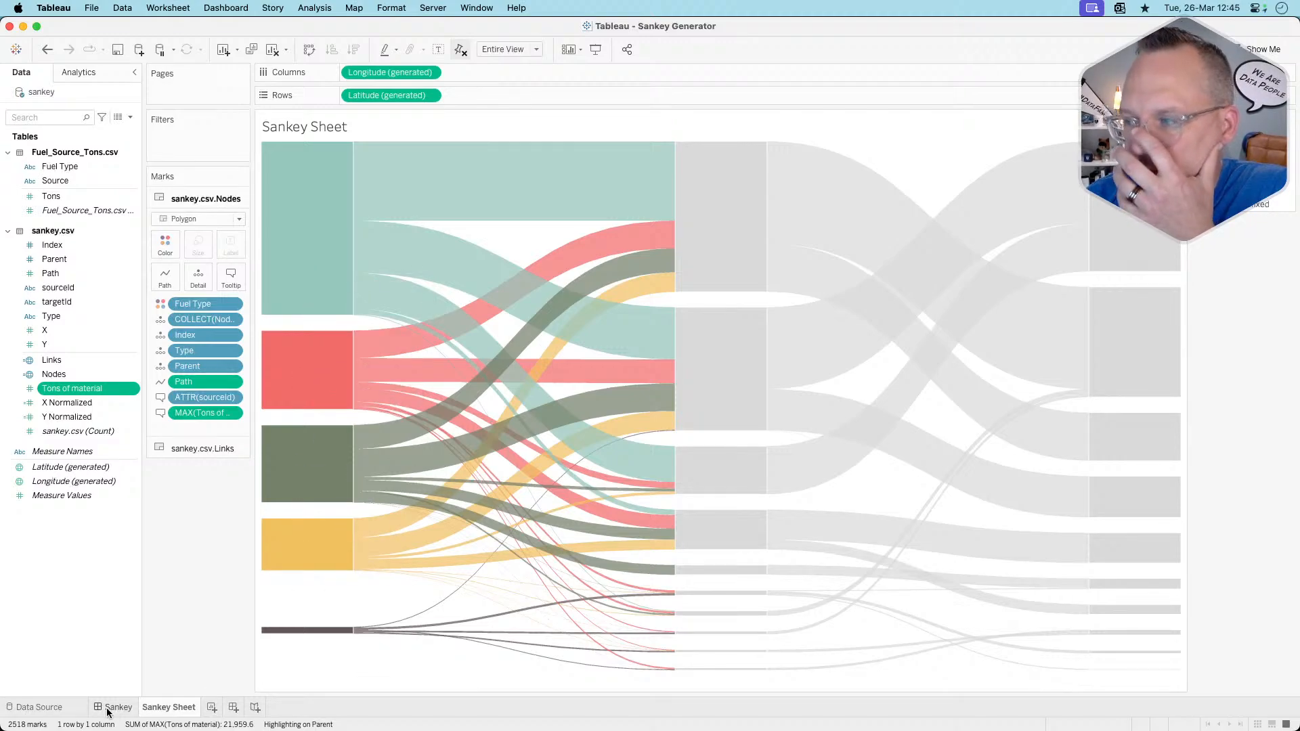
# On a new worksheet, build a horizontal bar chart of total Tons per Fuel Type, sorted in descending order
pyautogui.moveTo(107, 711)
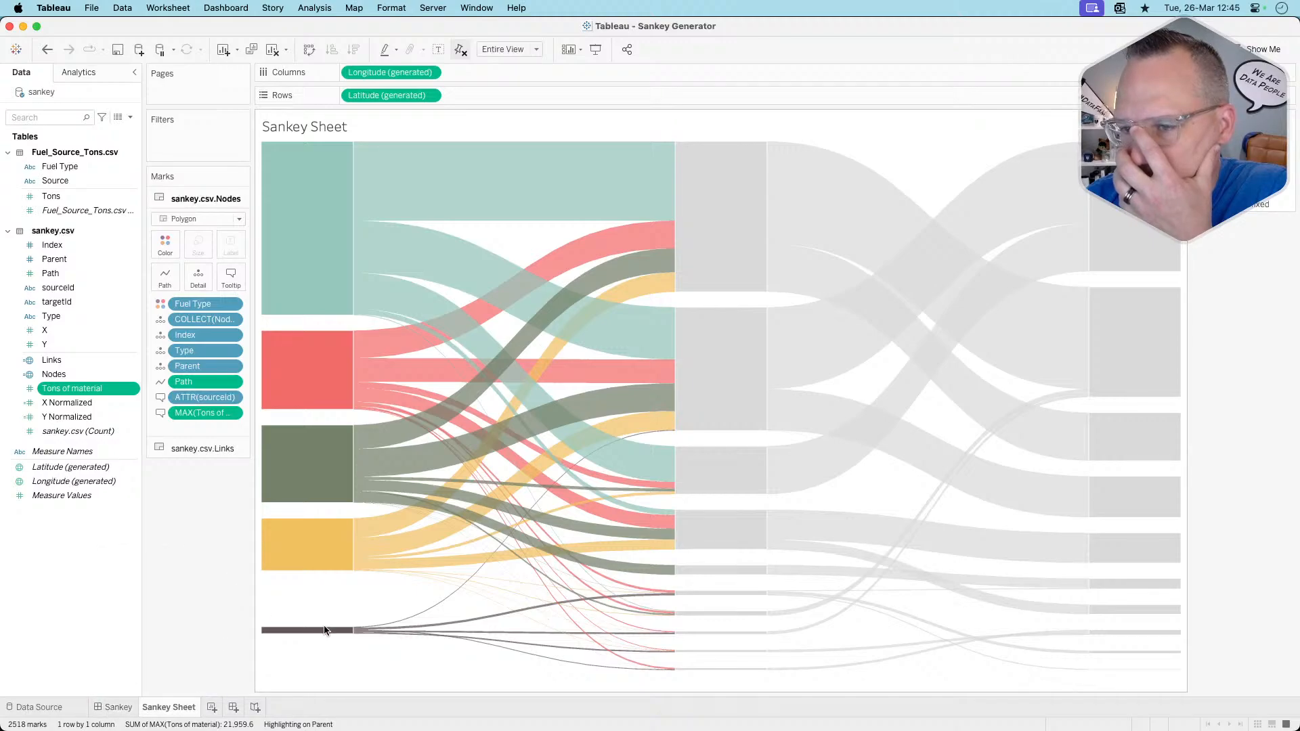
pyautogui.moveTo(325, 636)
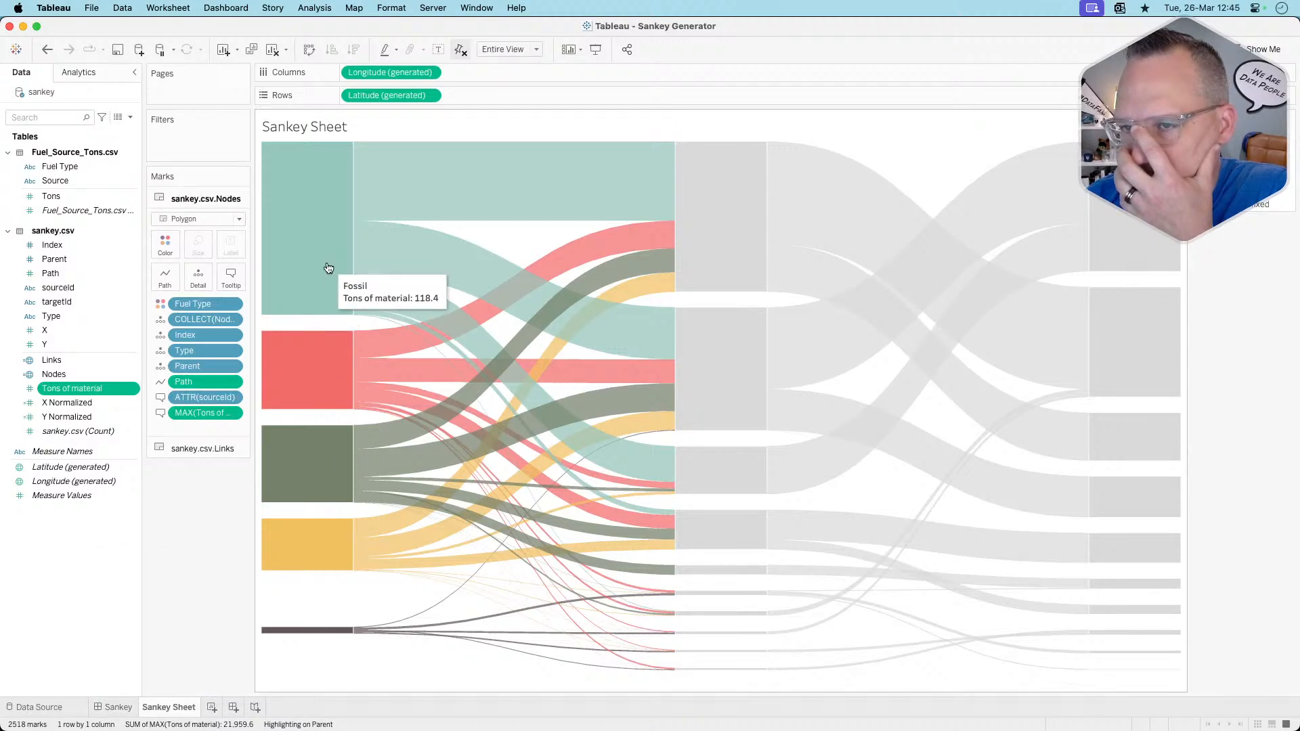
pyautogui.moveTo(303, 468)
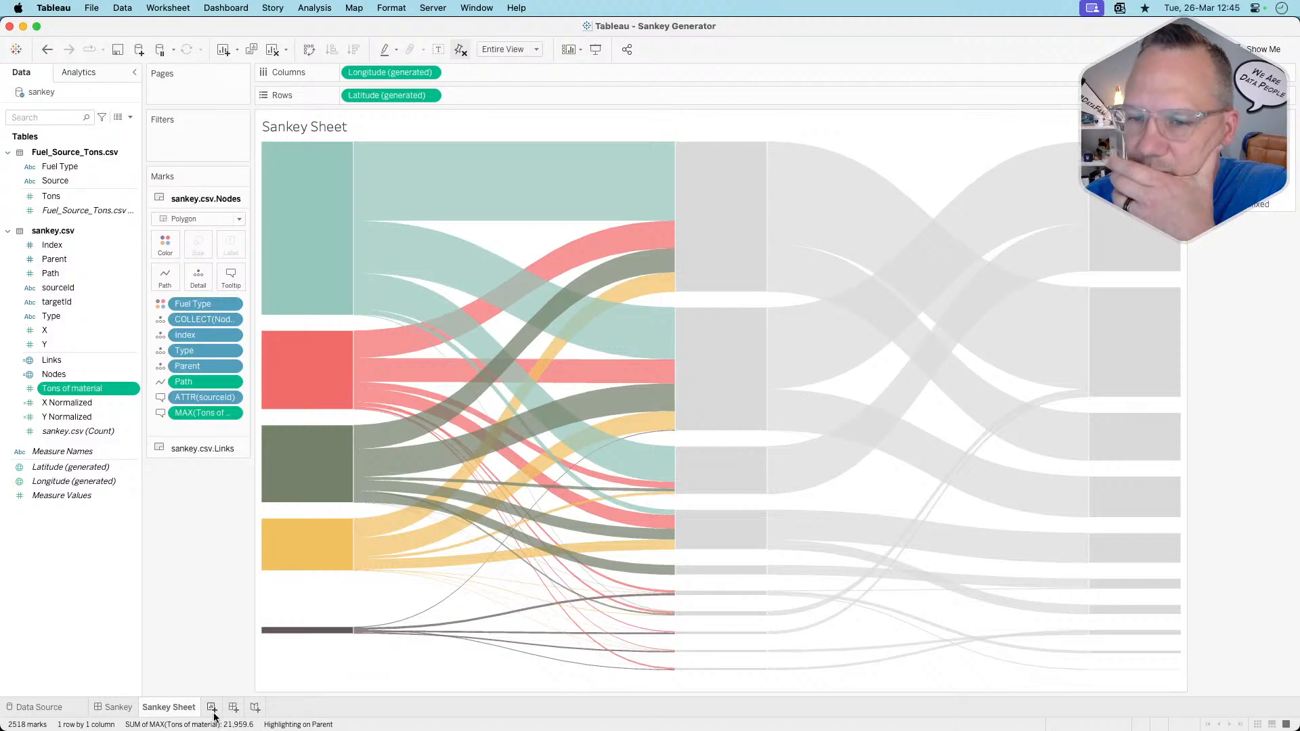
pyautogui.moveTo(315, 355)
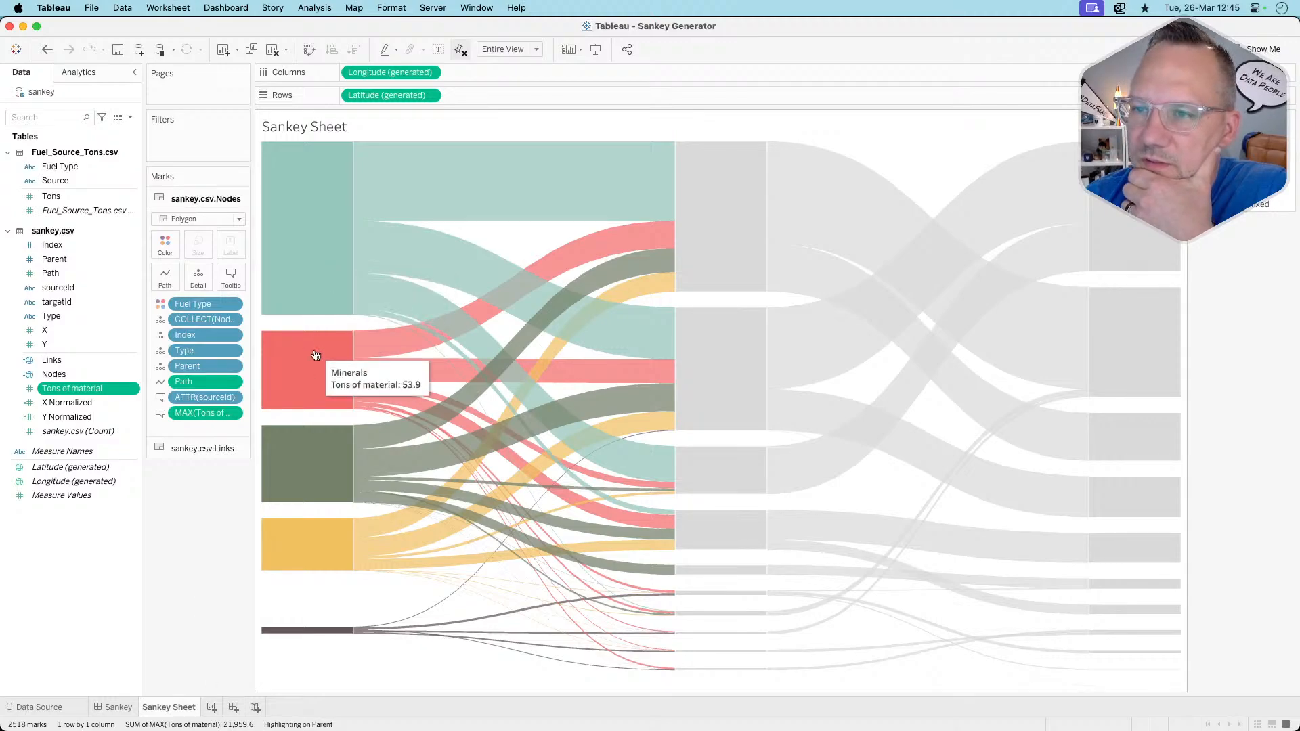
pyautogui.click(210, 707)
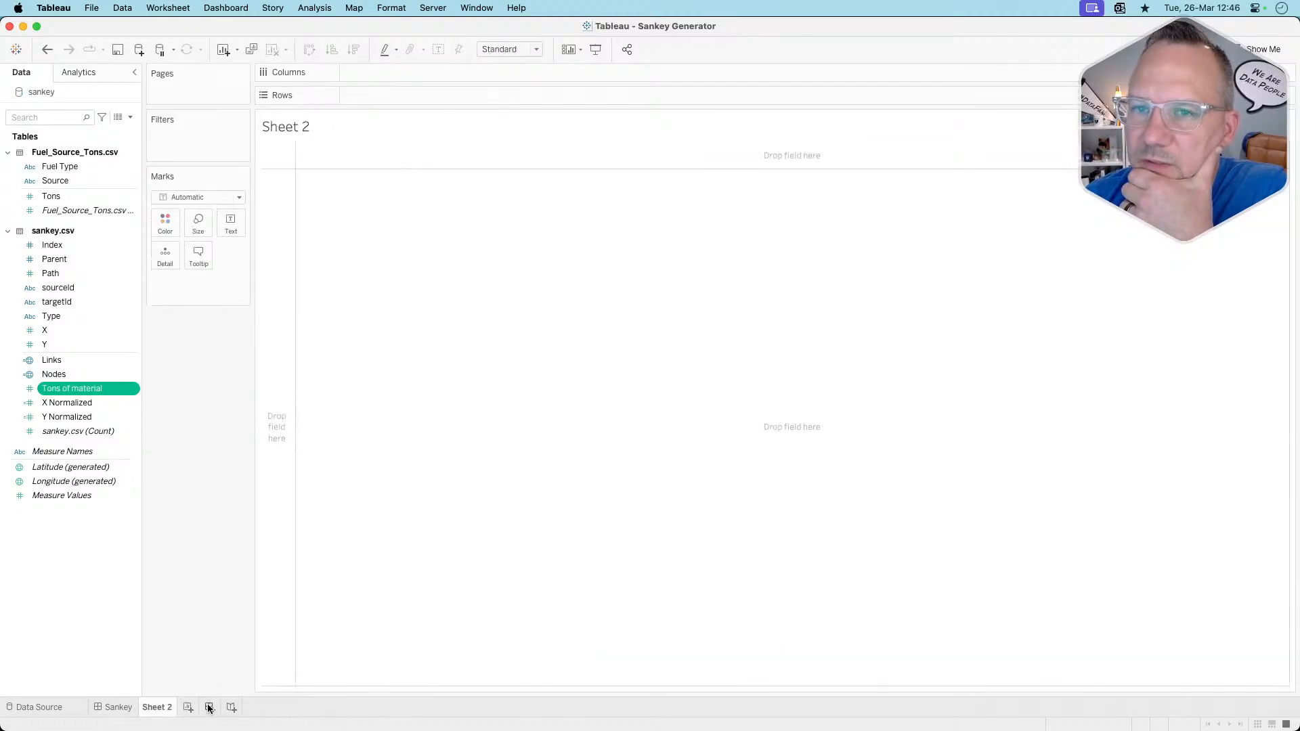
pyautogui.moveTo(75, 168)
pyautogui.mouseDown()
pyautogui.moveTo(400, 113)
pyautogui.moveTo(408, 98)
pyautogui.mouseUp()
pyautogui.moveTo(82, 197)
pyautogui.mouseDown()
pyautogui.moveTo(437, 107)
pyautogui.moveTo(532, 100)
pyautogui.moveTo(465, 71)
pyautogui.mouseUp()
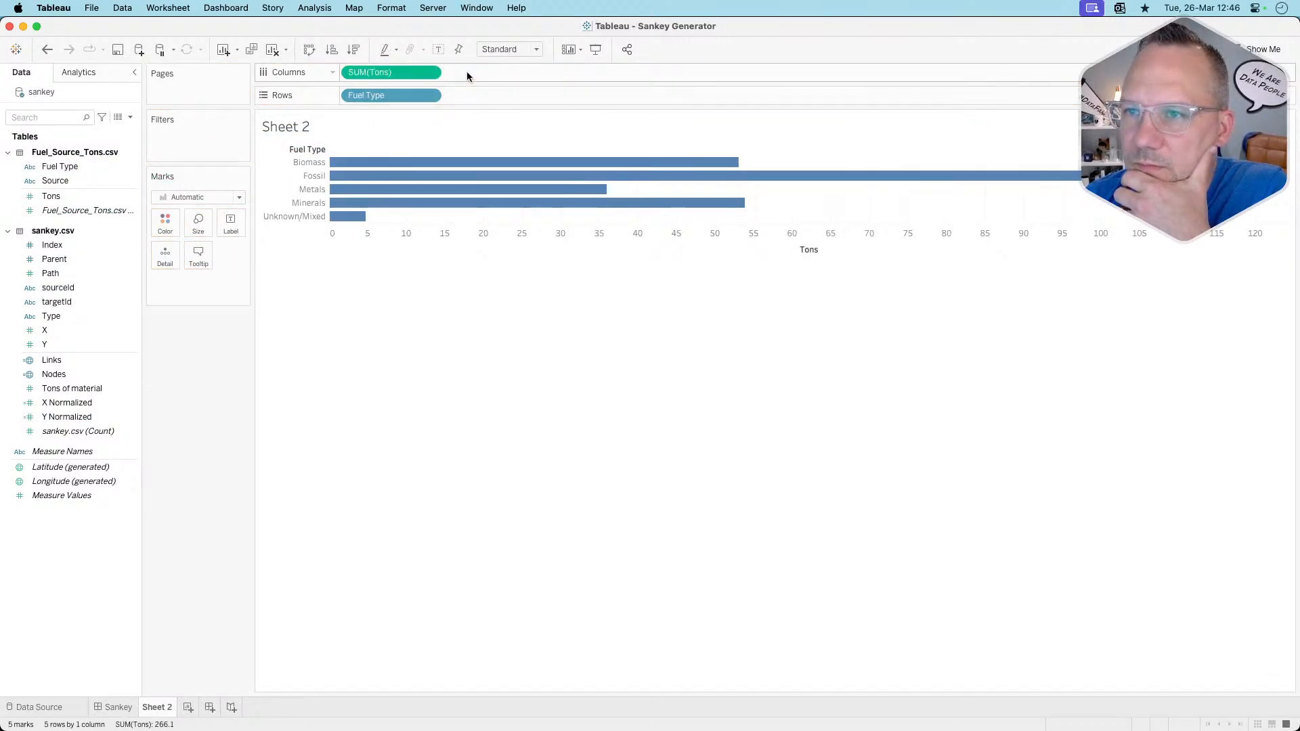
pyautogui.click(354, 50)
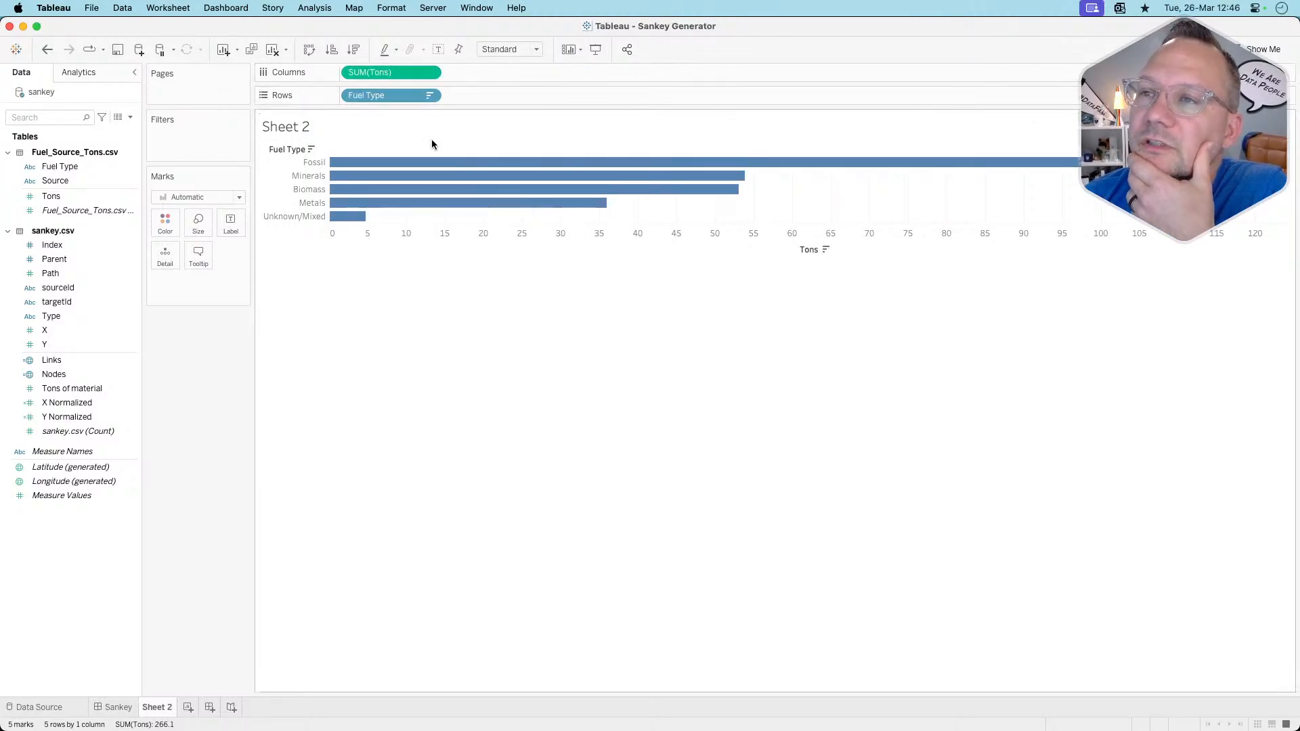
# Reverse the scale of the Tons axis in the fuel type bar chart
pyautogui.rightClick(463, 234)
pyautogui.click(471, 238)
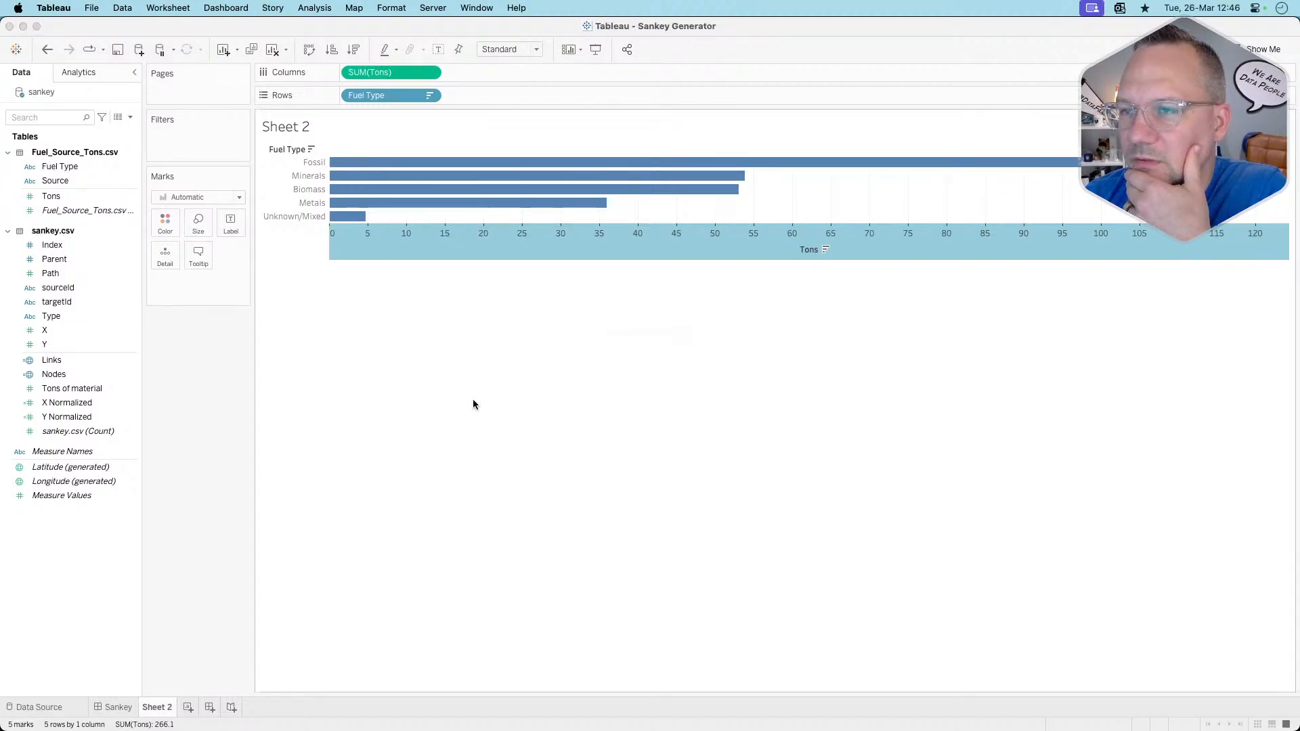
pyautogui.click(522, 403)
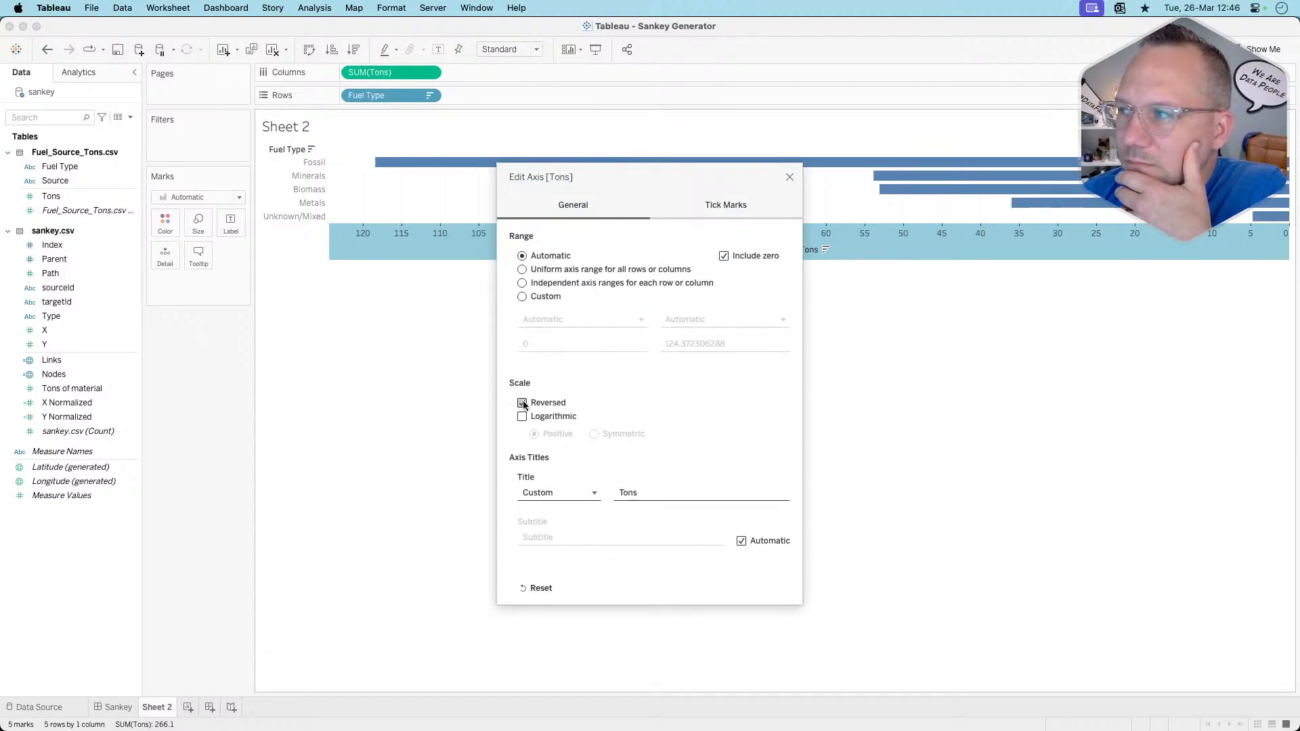
pyautogui.click(791, 177)
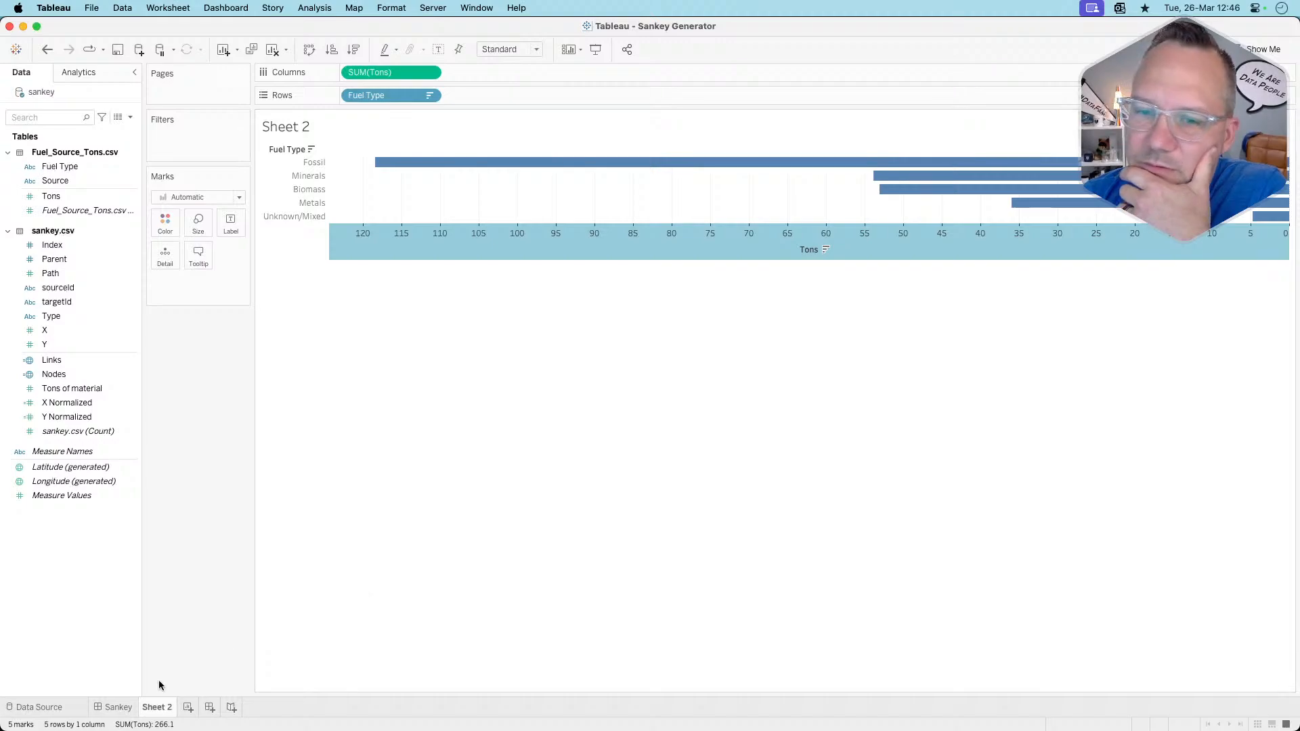
# Inspect the fuel type nodes and their tonnages in the Sankey diagram on the Sankey dashboard
pyautogui.click(116, 708)
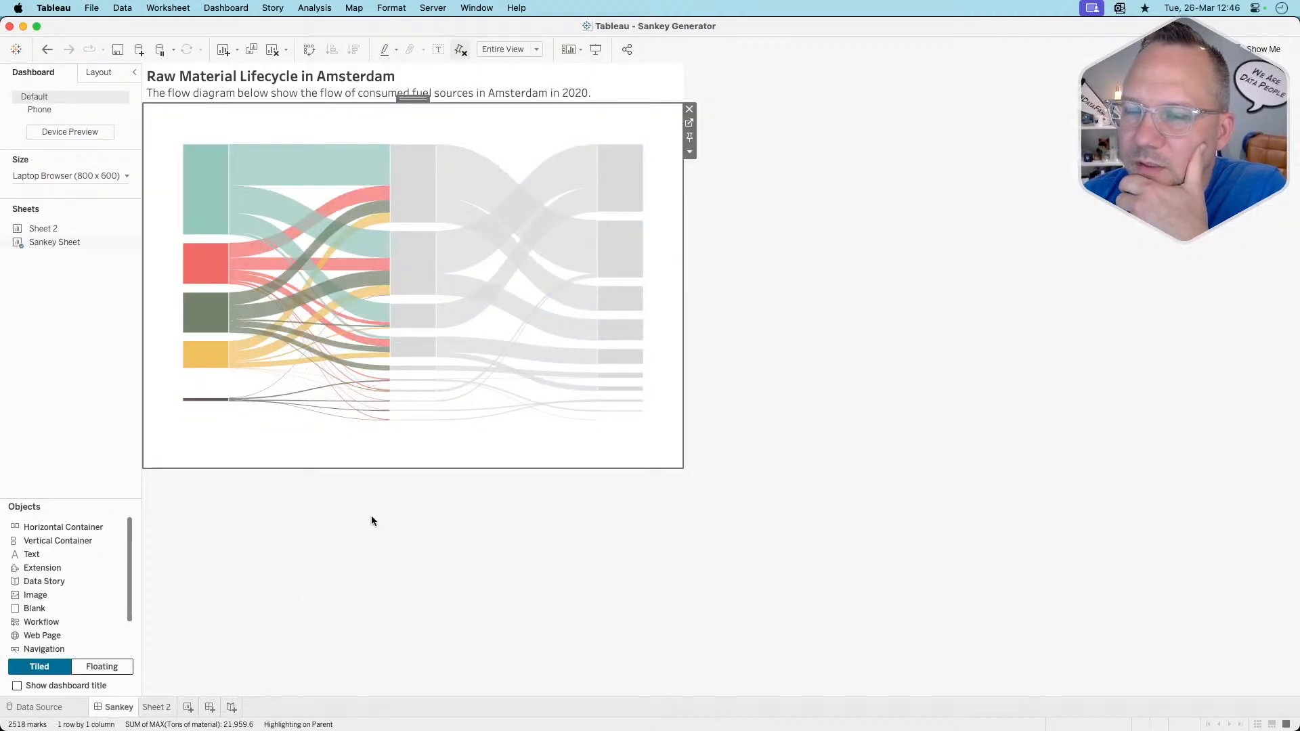
pyautogui.moveTo(220, 199)
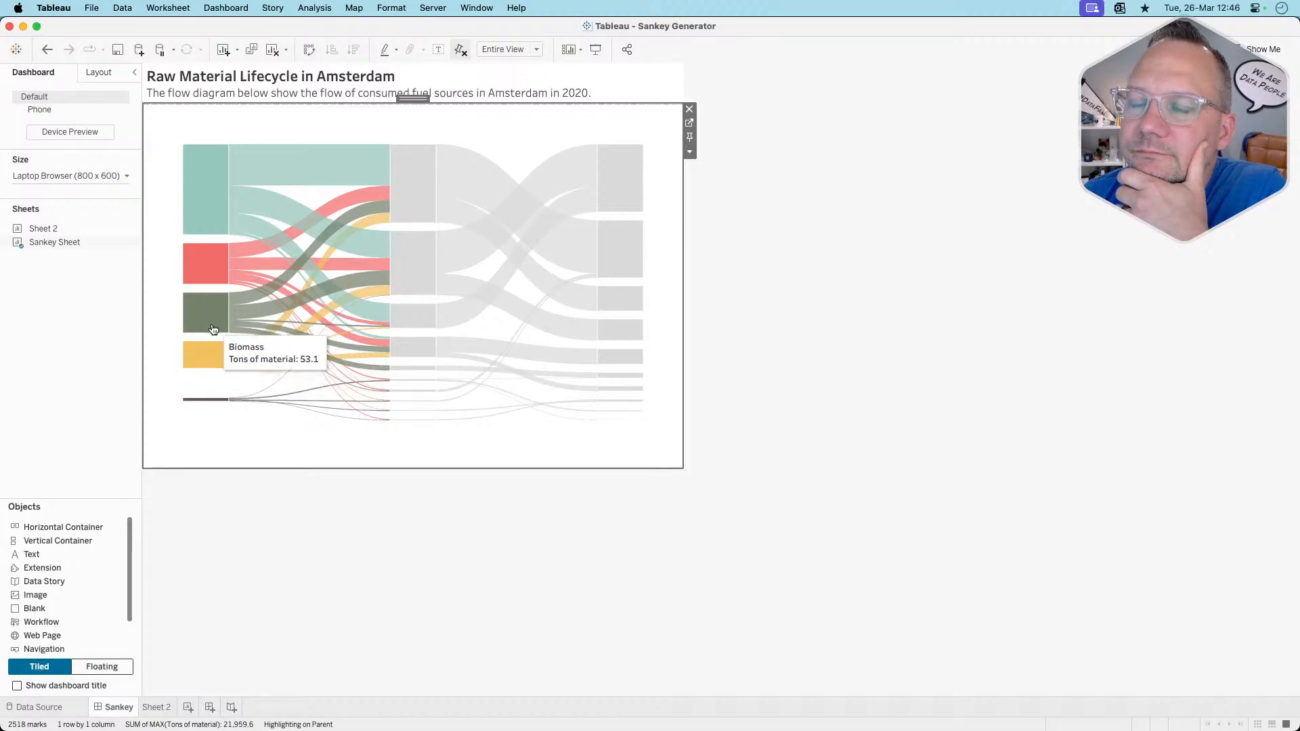
pyautogui.moveTo(210, 405)
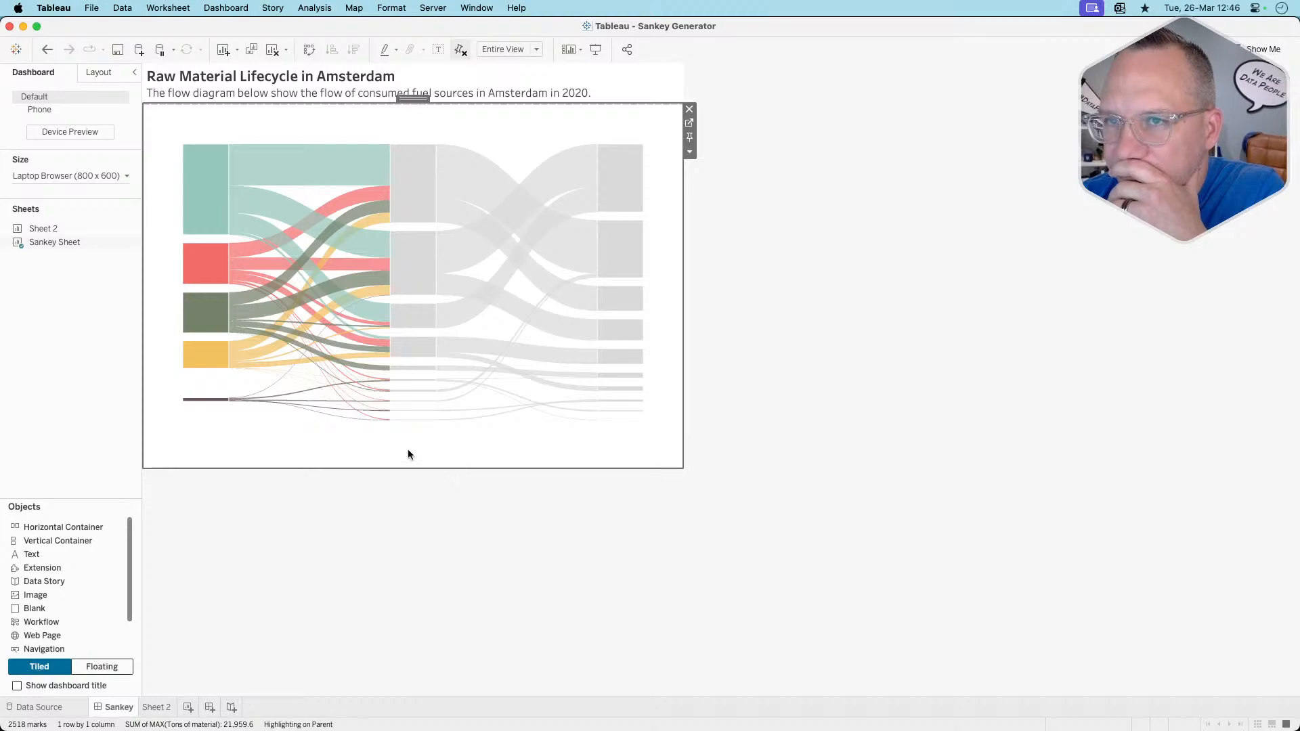
pyautogui.moveTo(160, 709)
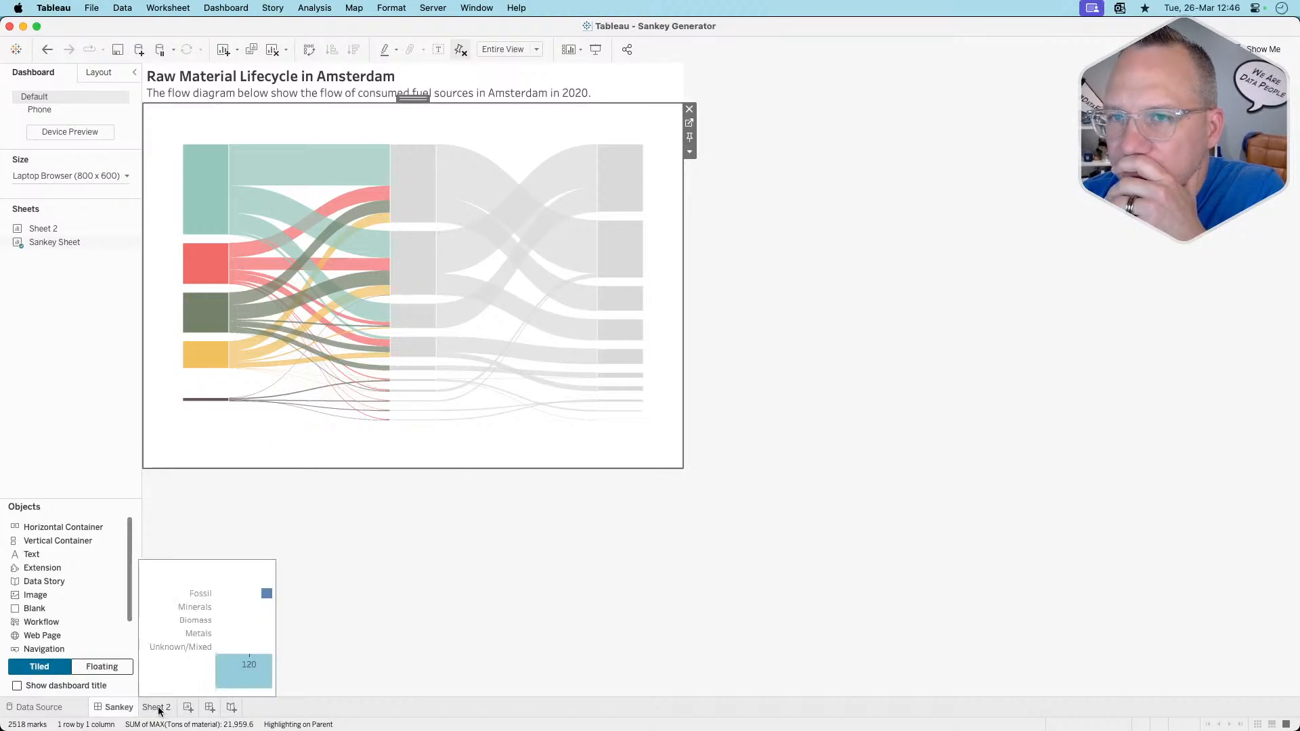
# Color the bars on Sheet 2 by Fuel Type
pyautogui.click(158, 709)
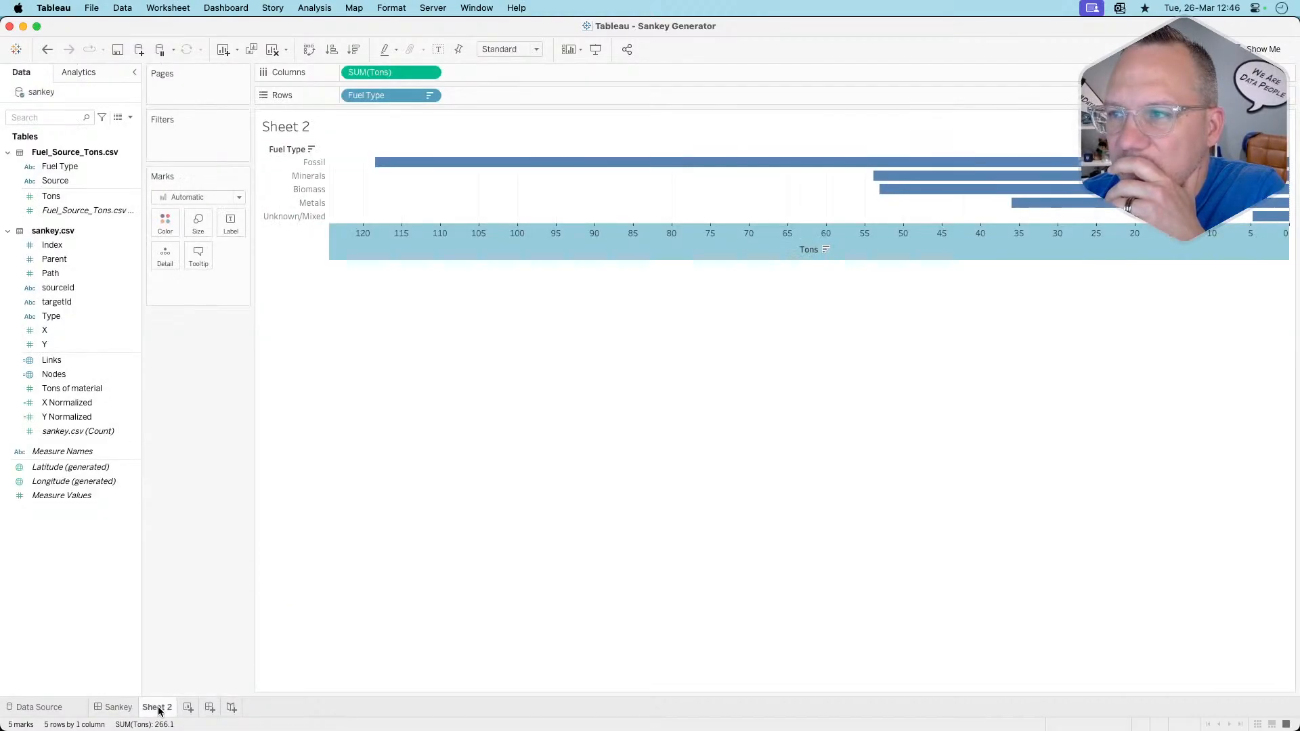
pyautogui.click(122, 709)
pyautogui.click(161, 711)
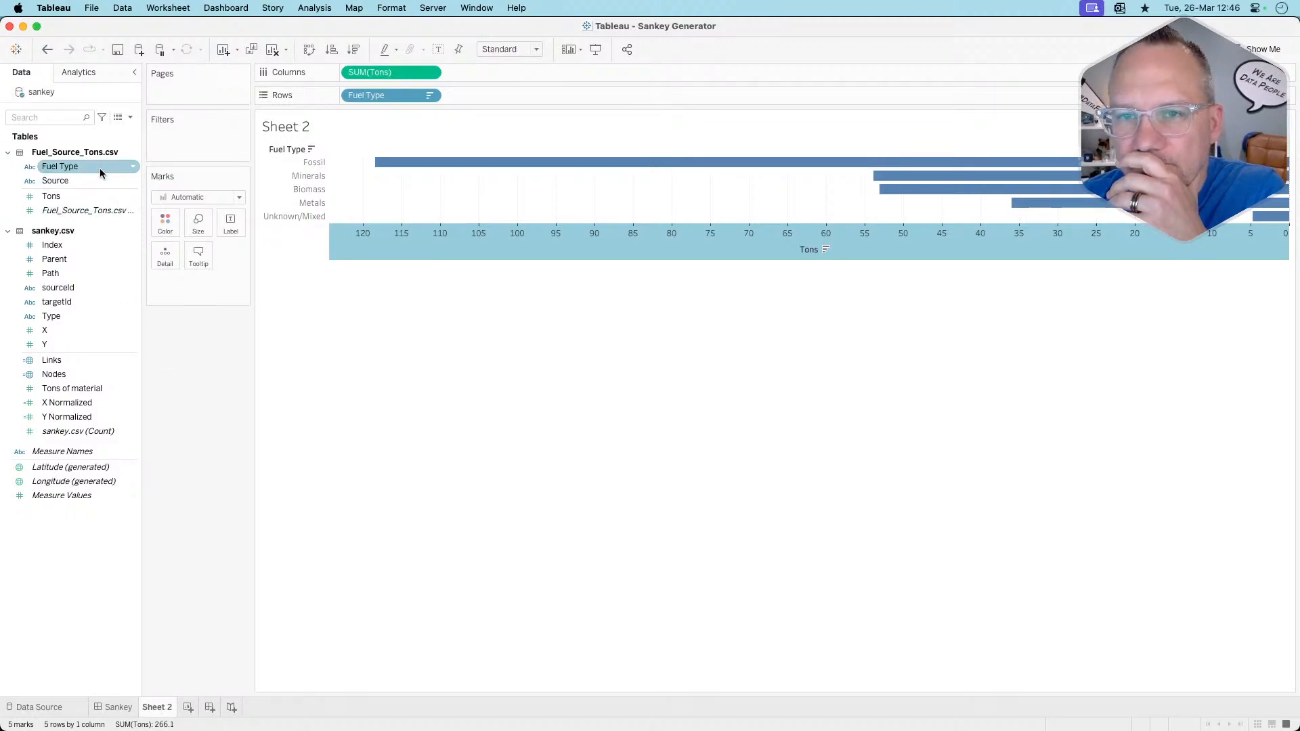
pyautogui.moveTo(100, 173); pyautogui.dragTo(163, 226)
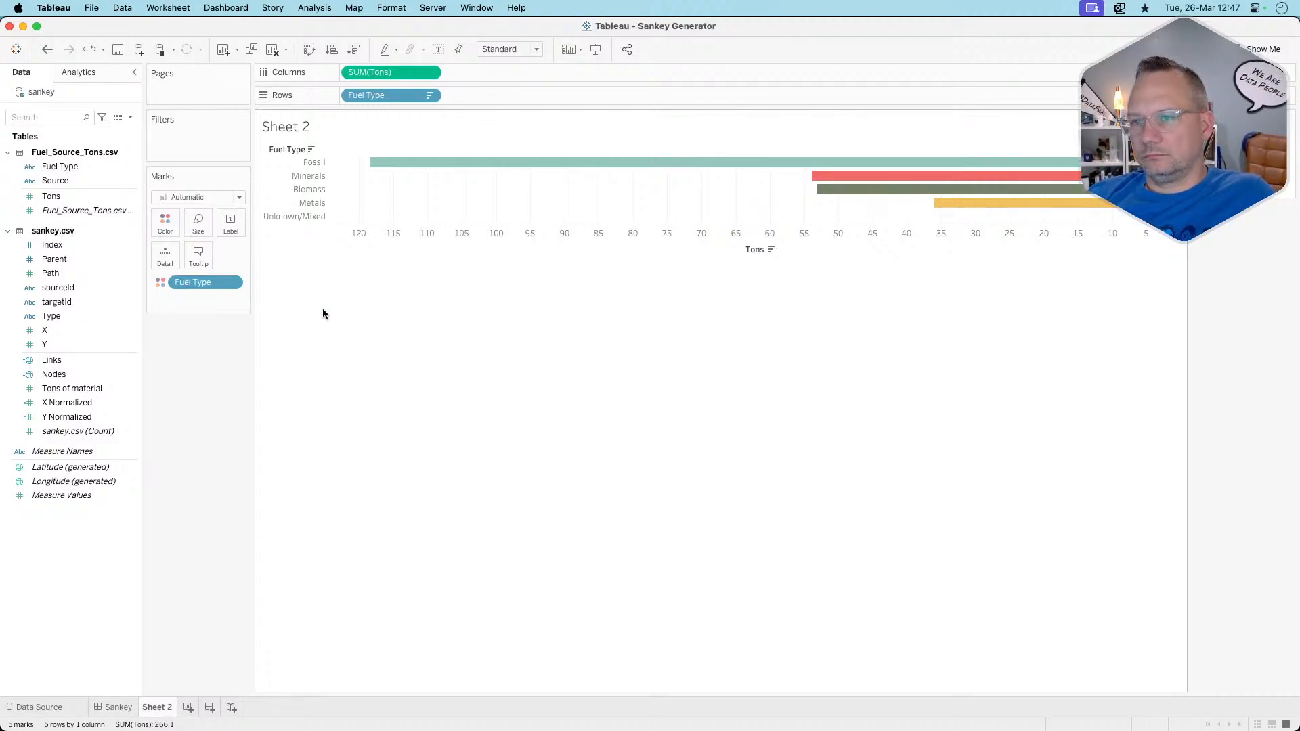
pyautogui.press('super+Tab')
pyautogui.scroll(-1, 331, 431)
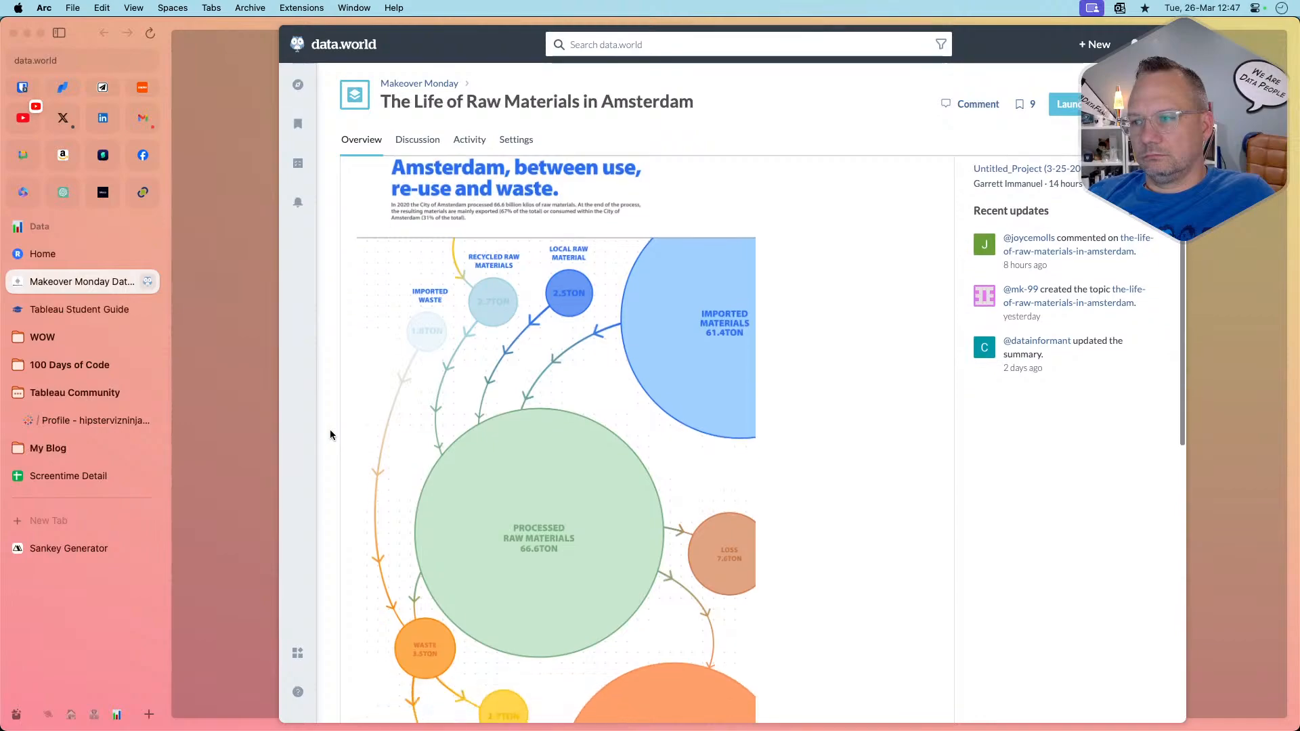
pyautogui.press('super+Tab')
pyautogui.press('super+Tab')
pyautogui.press('super+Tab')
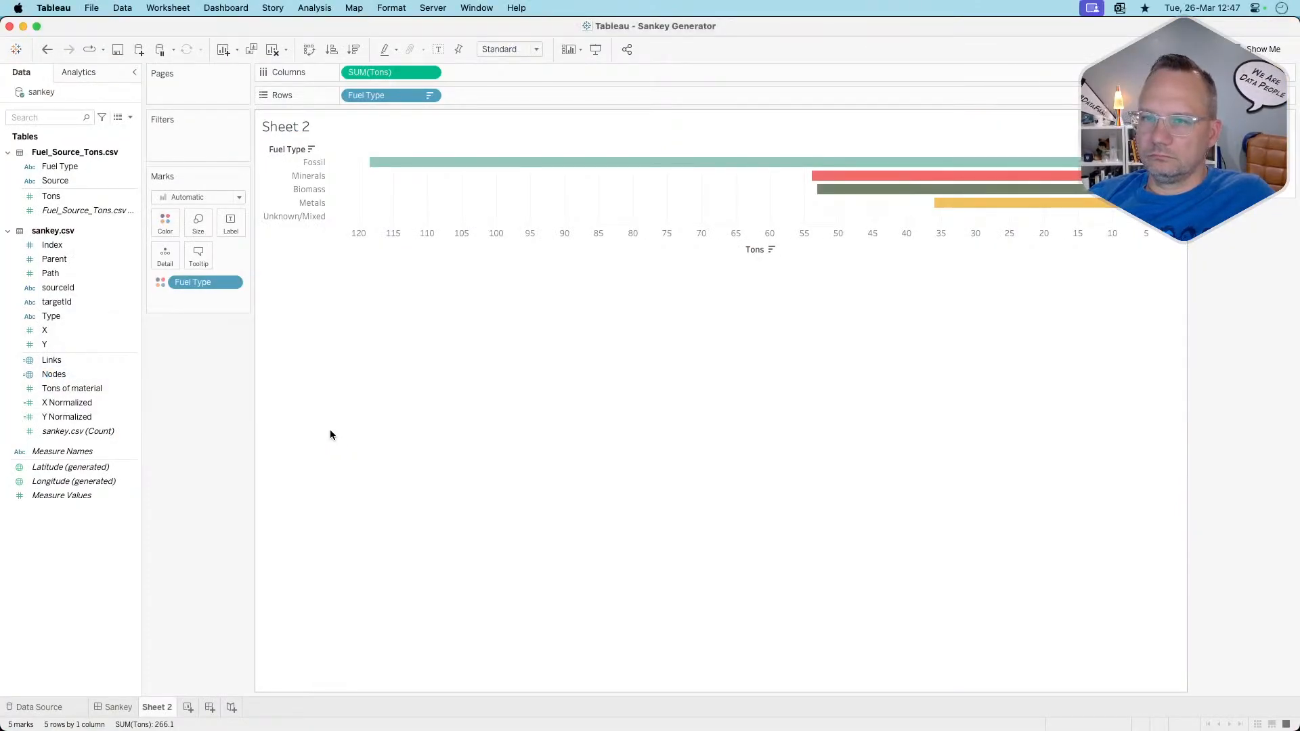
pyautogui.press('super+Tab')
pyautogui.press('super+Tab')
pyautogui.press('super+Tab')
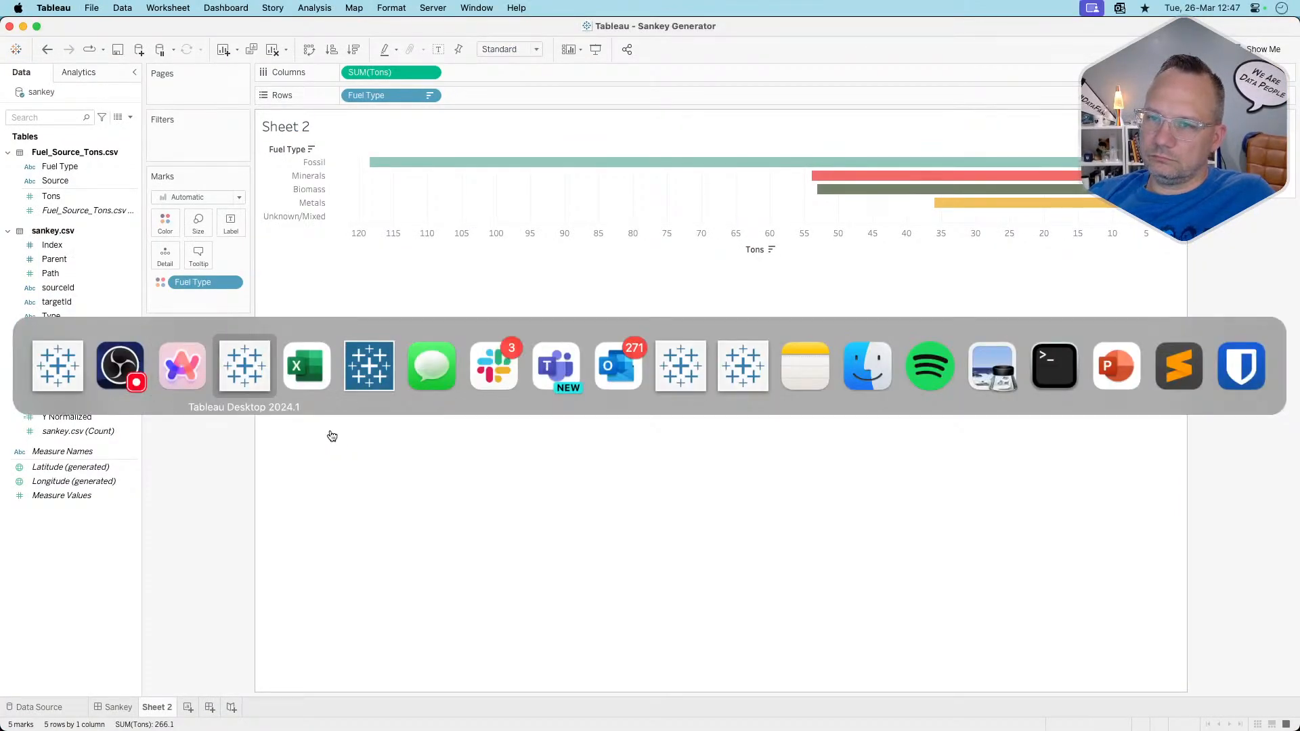
pyautogui.press('super+shift+Tab')
pyautogui.press('super+shift+Tab')
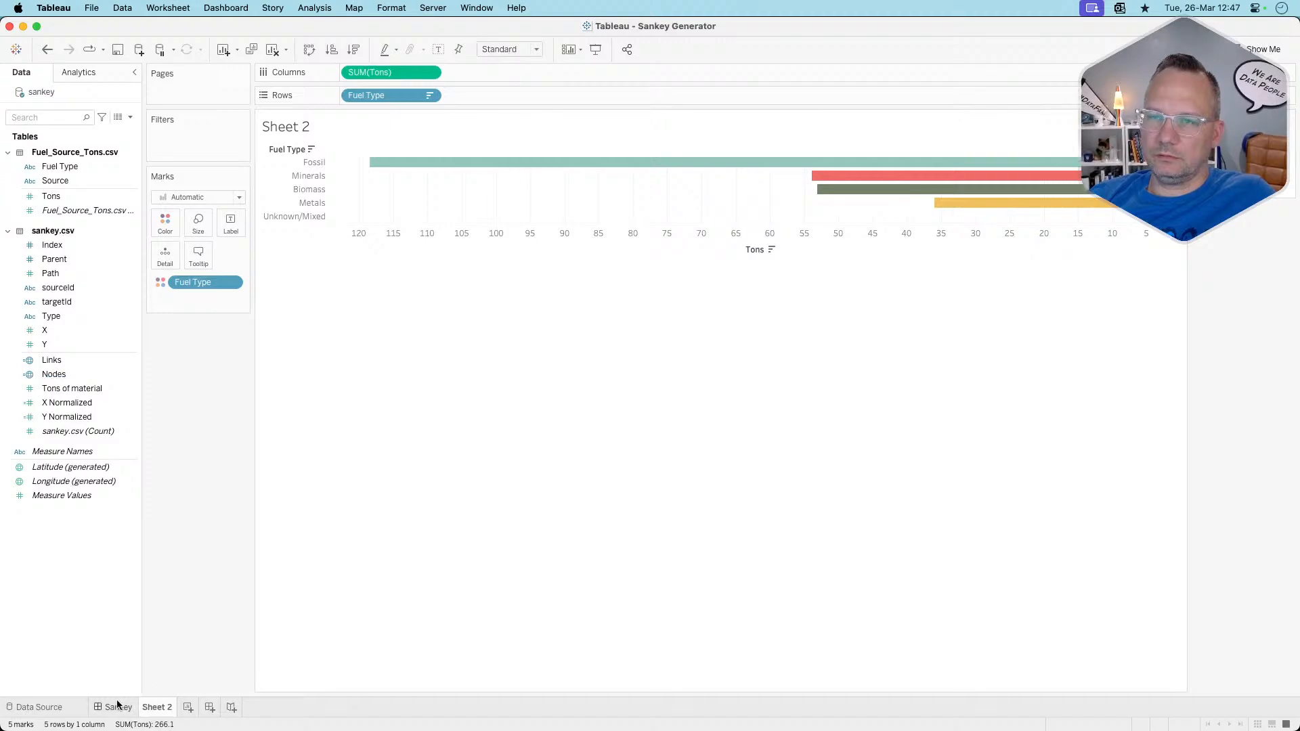
pyautogui.moveTo(117, 705)
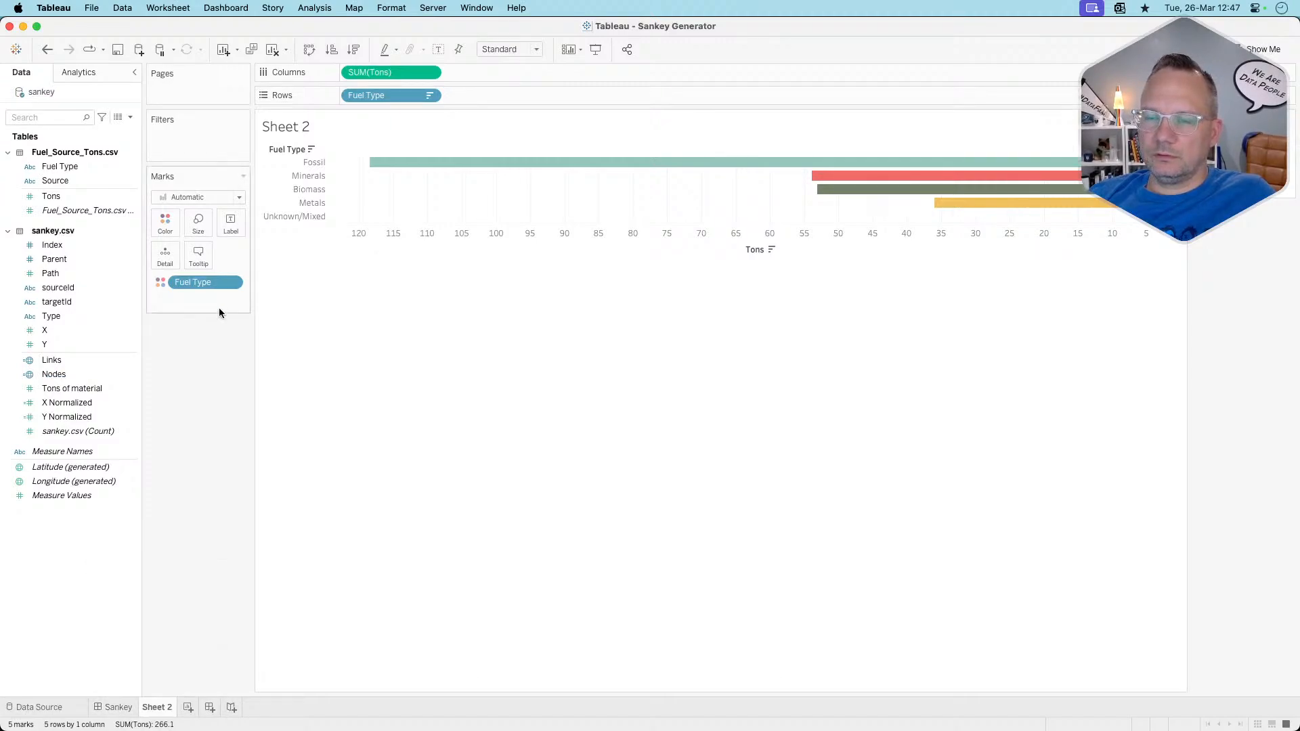
pyautogui.click(229, 284)
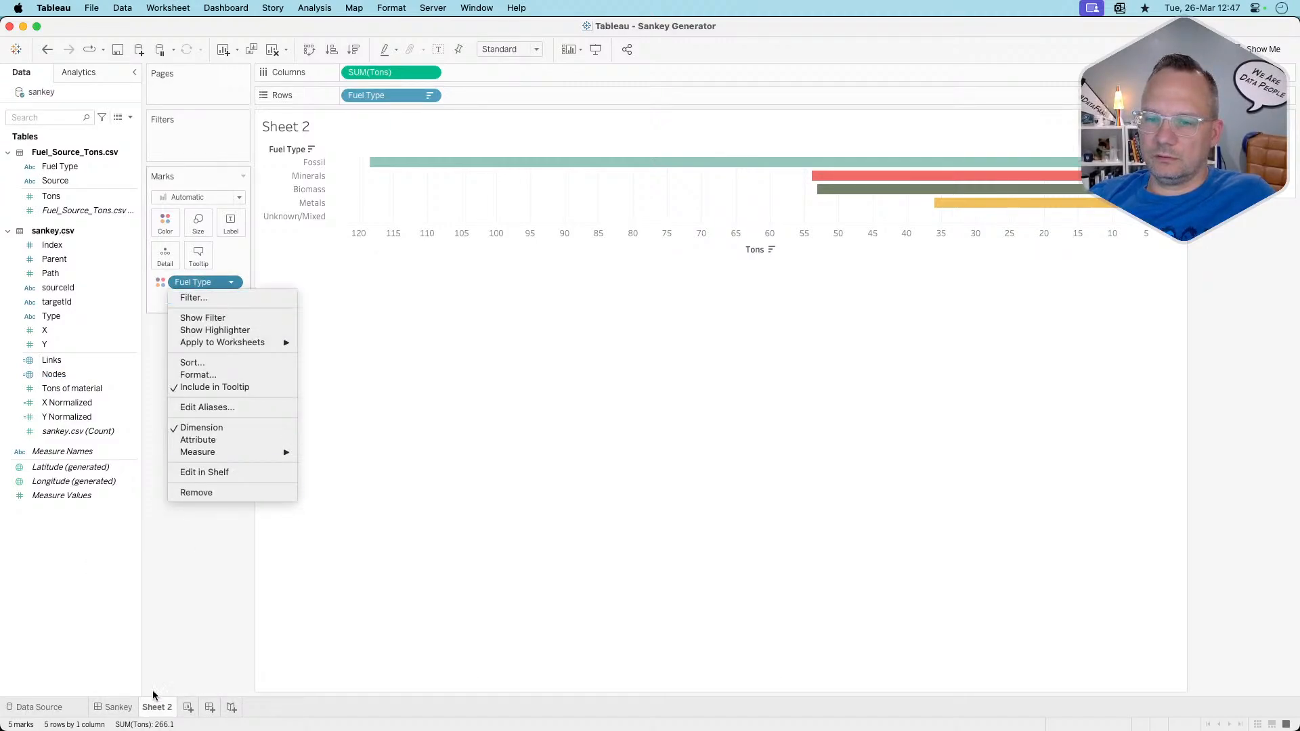
pyautogui.press('Escape')
# Add a Fuel Type filter for the Sankey sheet to the Sankey dashboard and show it as a single-value list
pyautogui.click(118, 707)
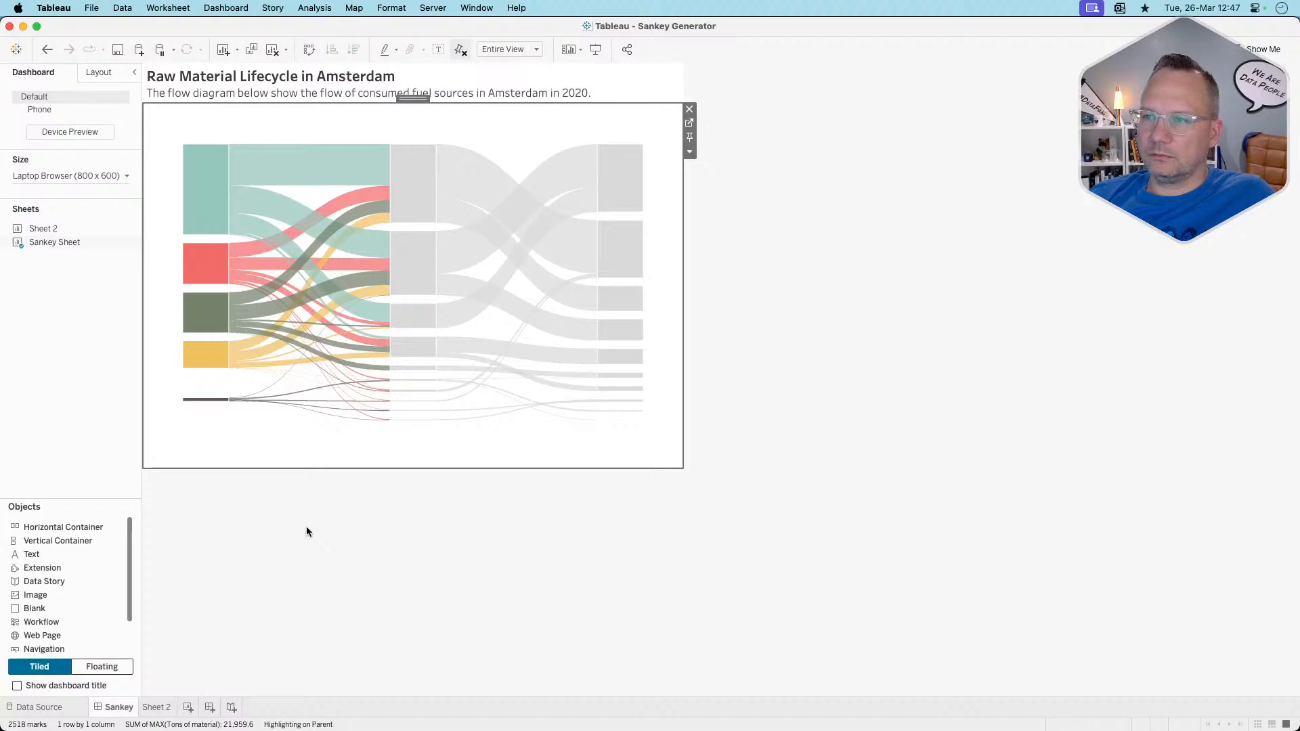
pyautogui.click(689, 151)
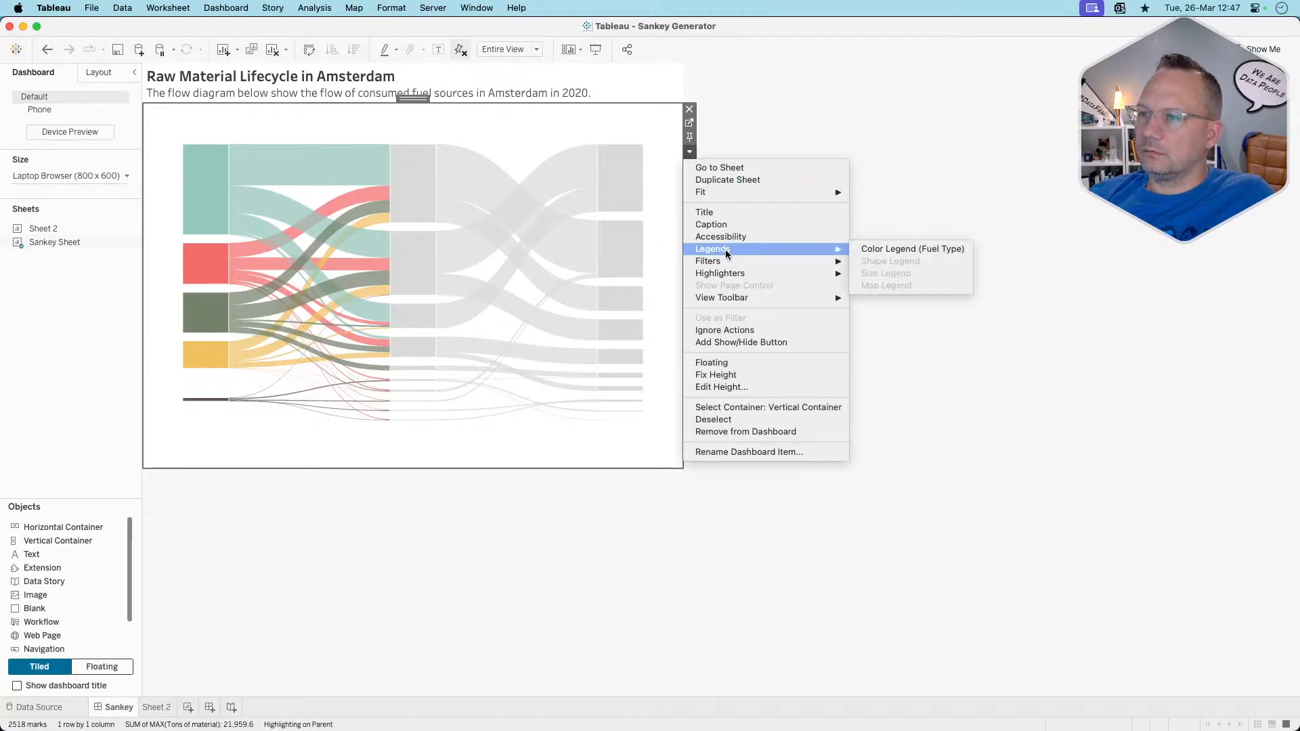
pyautogui.moveTo(731, 265)
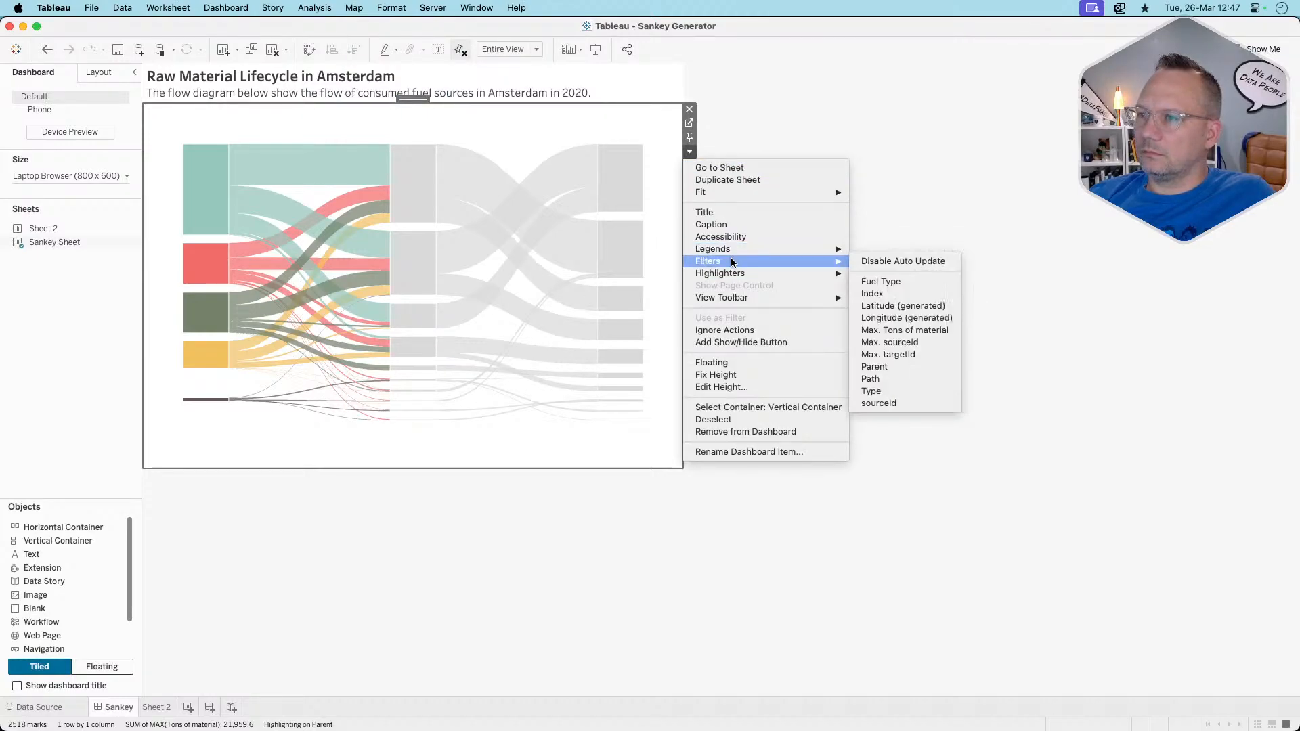
pyautogui.click(906, 282)
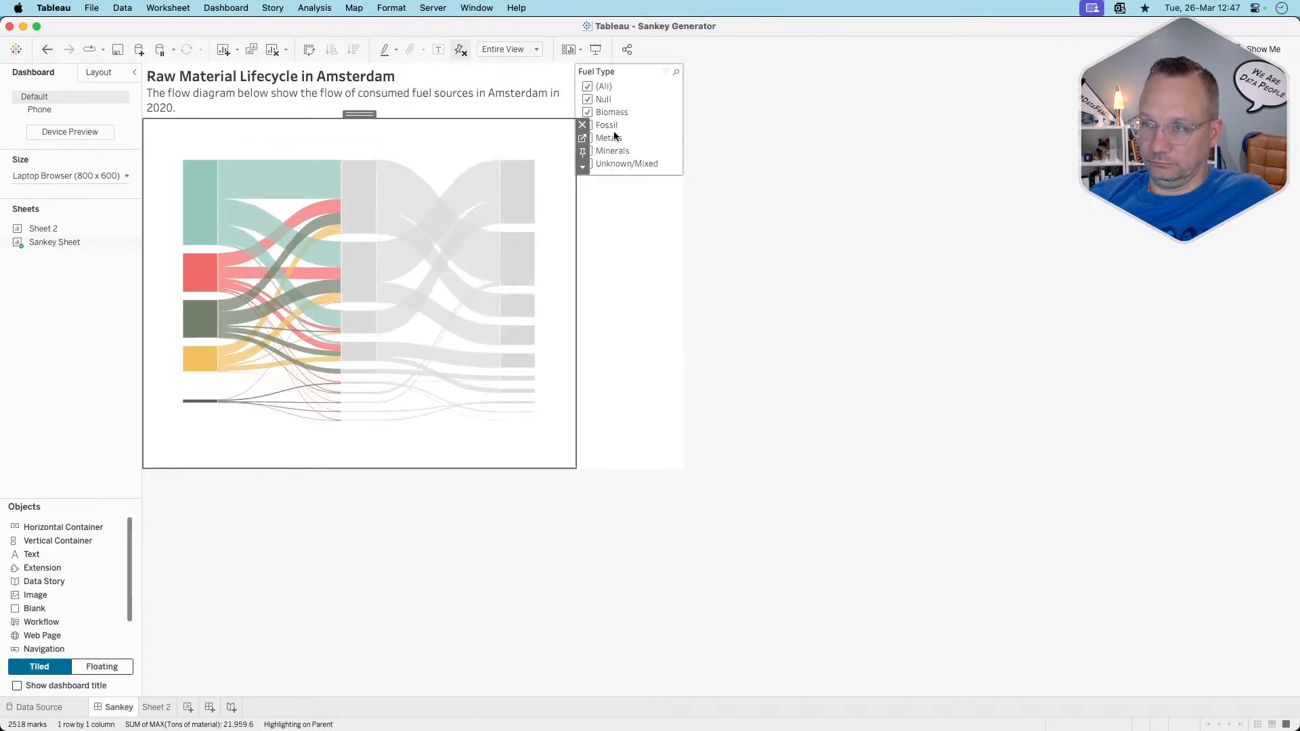
pyautogui.click(679, 71)
pyautogui.click(689, 98)
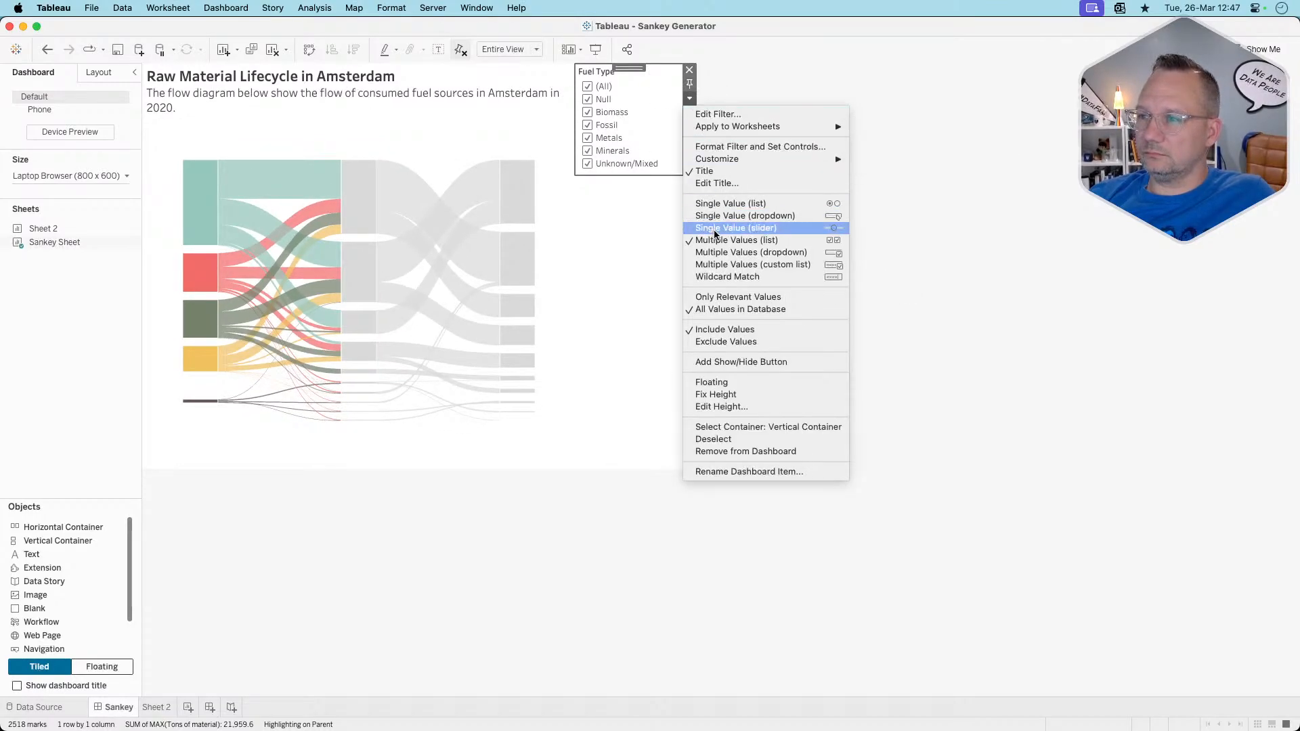
pyautogui.click(725, 204)
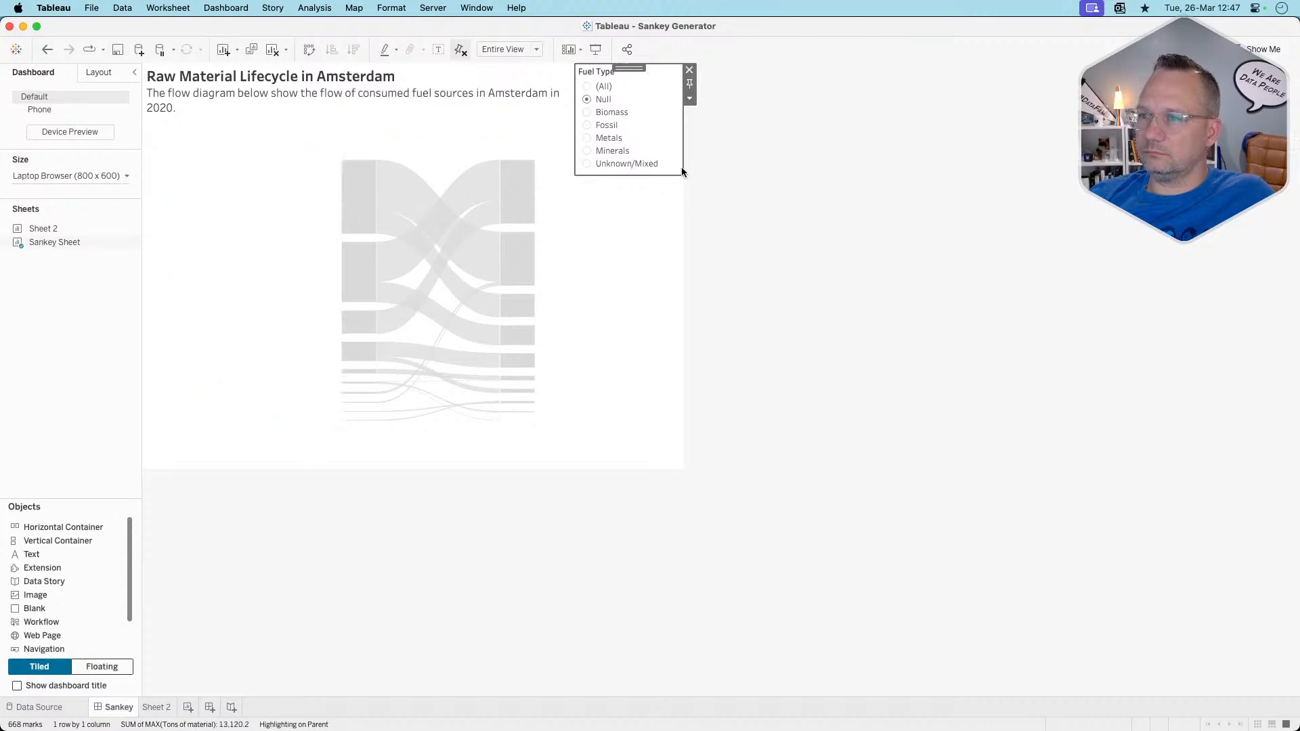
# Test the Fuel Type filter with All, Biomass, Fossil and Metals, reset it to All and remove it from the dashboard
pyautogui.click(587, 86)
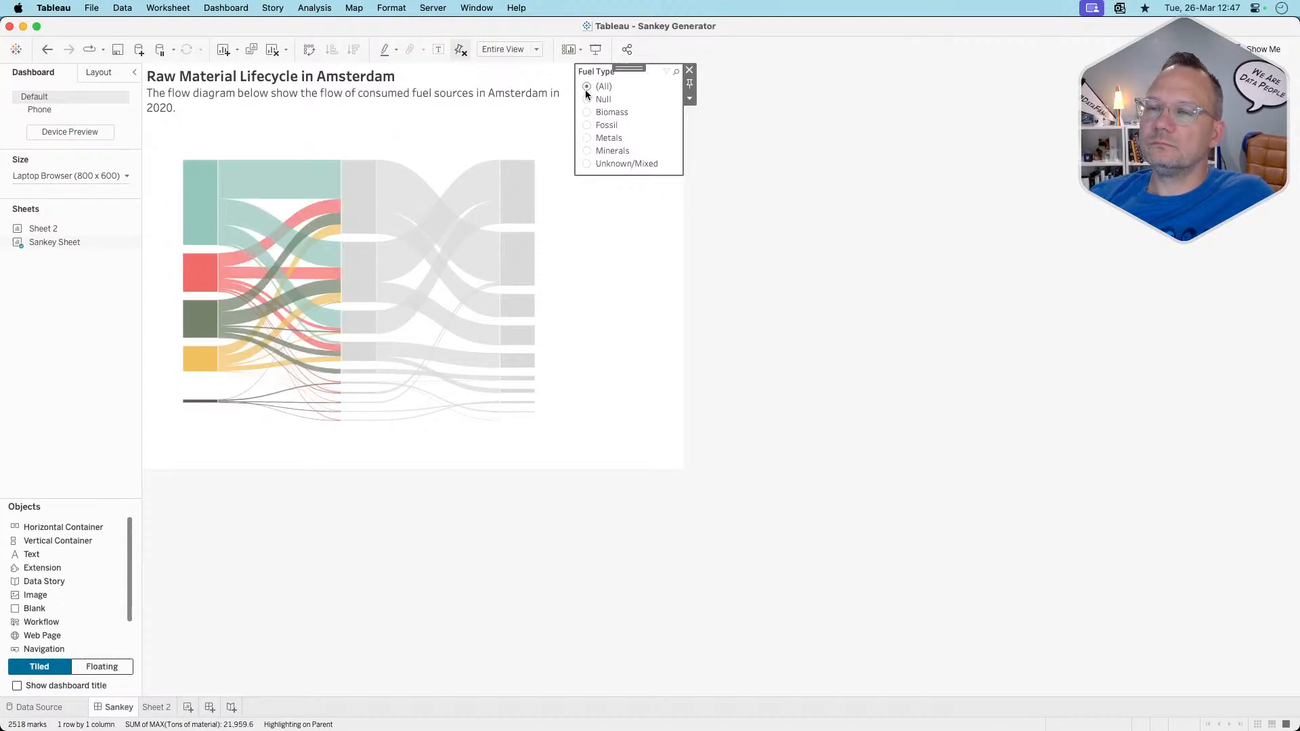
pyautogui.click(586, 112)
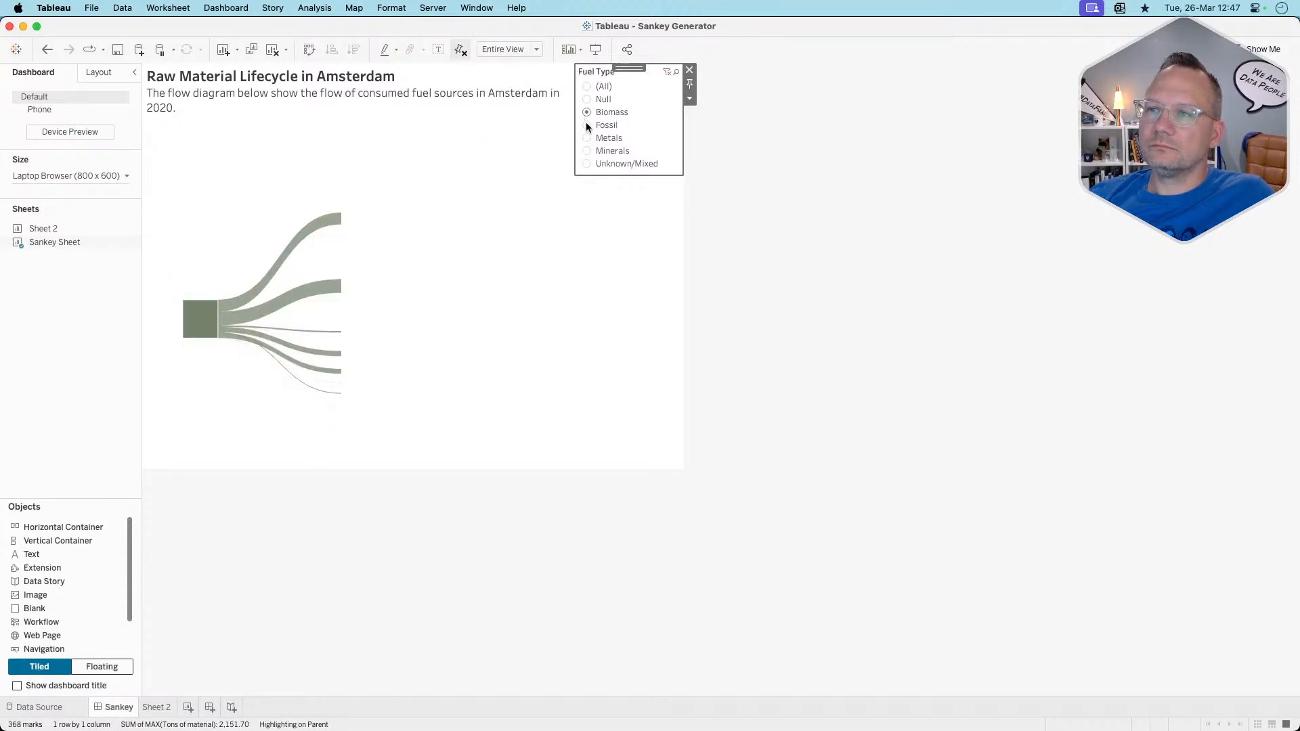
pyautogui.click(587, 125)
pyautogui.click(586, 138)
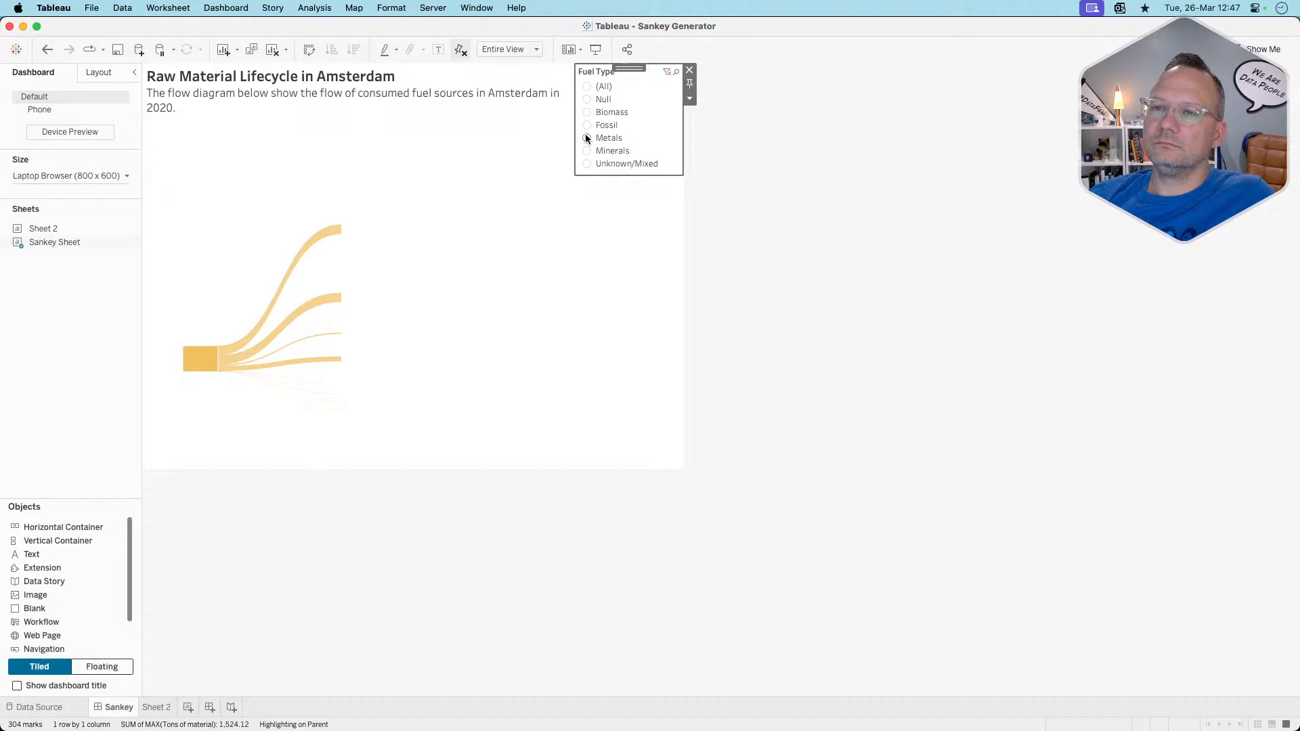
pyautogui.click(587, 86)
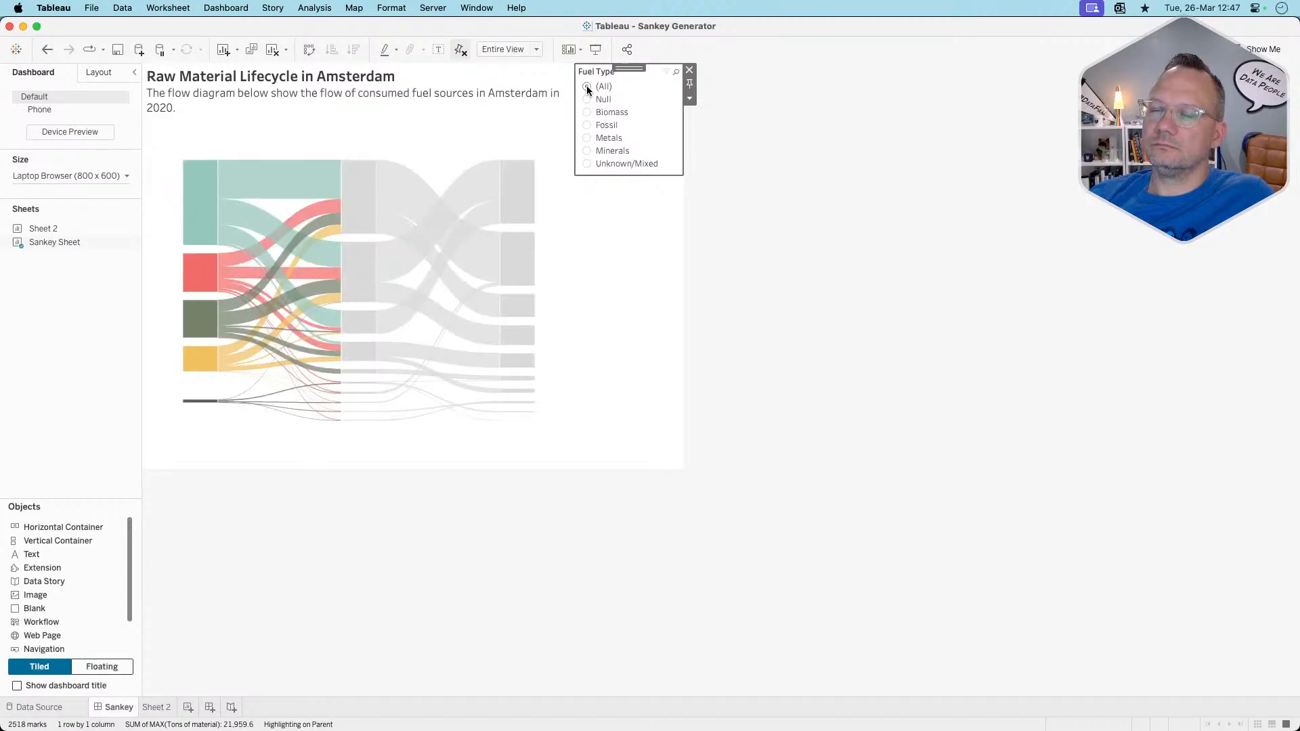
pyautogui.click(690, 71)
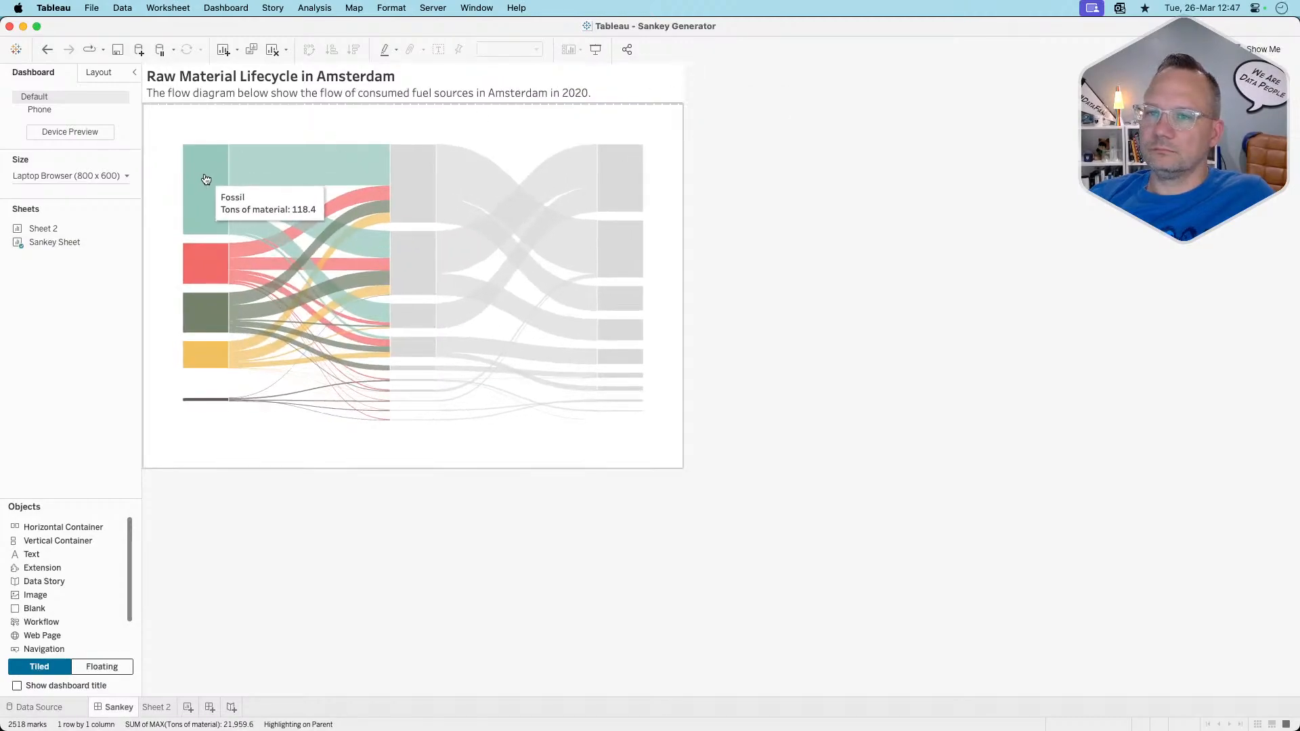
# Set the Sankey dashboard's highlight action, Highlight 2 (generated), to run on Hover
pyautogui.click(223, 8)
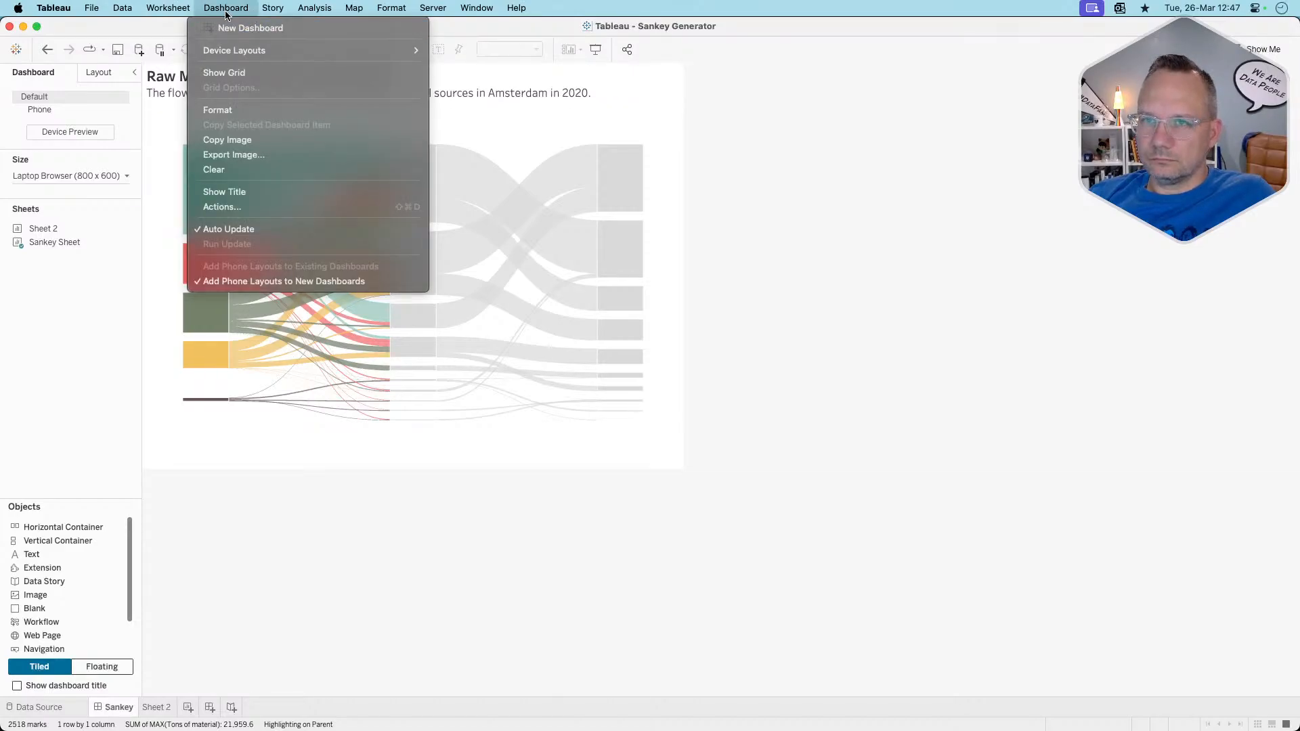
pyautogui.click(222, 205)
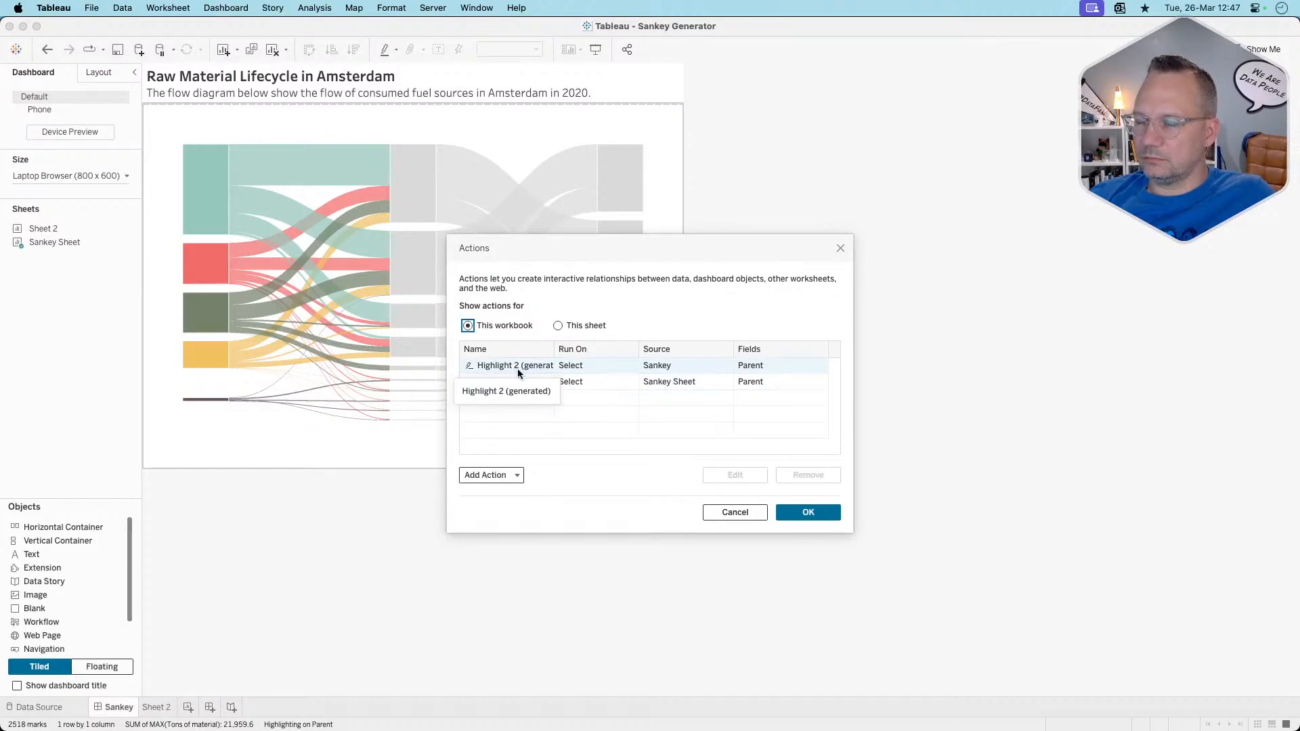
pyautogui.doubleClick(513, 365)
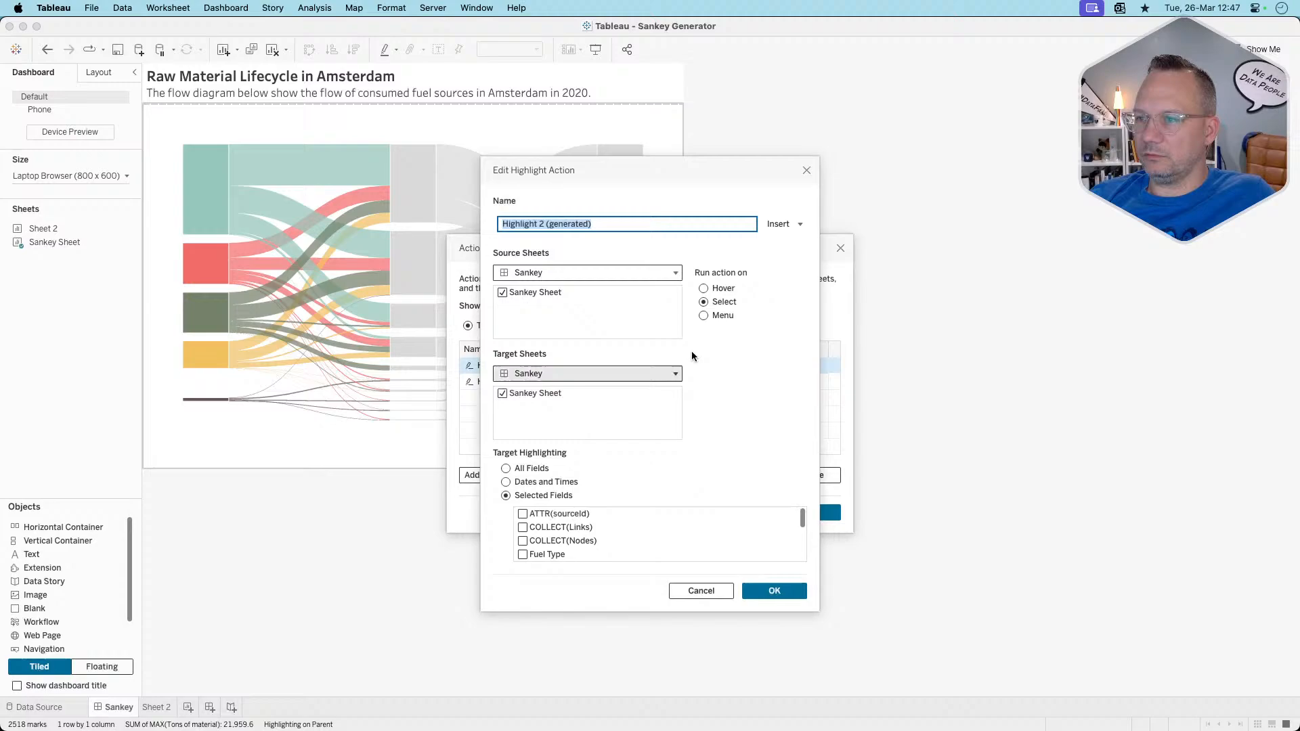
pyautogui.click(721, 288)
pyautogui.click(761, 594)
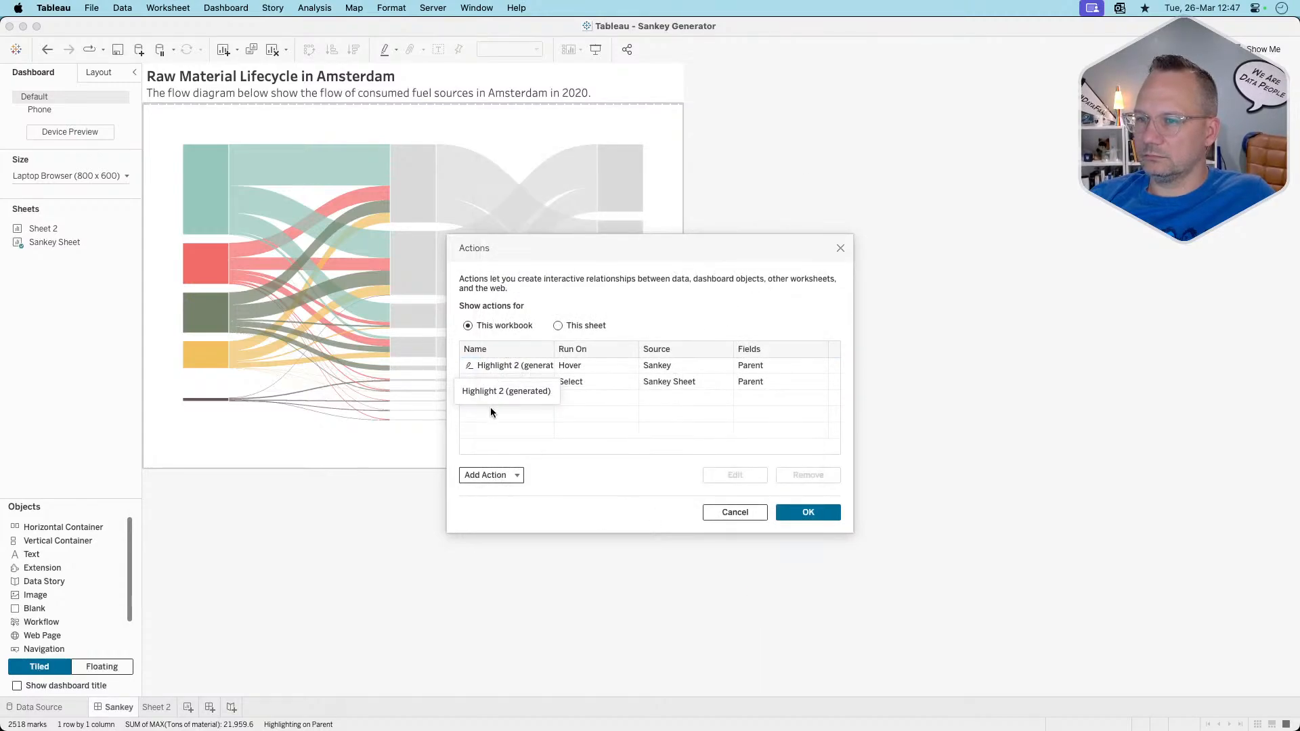
# Set the Sankey Sheet's highlight action, Highlight 1 (generated), to run on Hover and apply the action changes
pyautogui.click(514, 381)
pyautogui.doubleClick(513, 382)
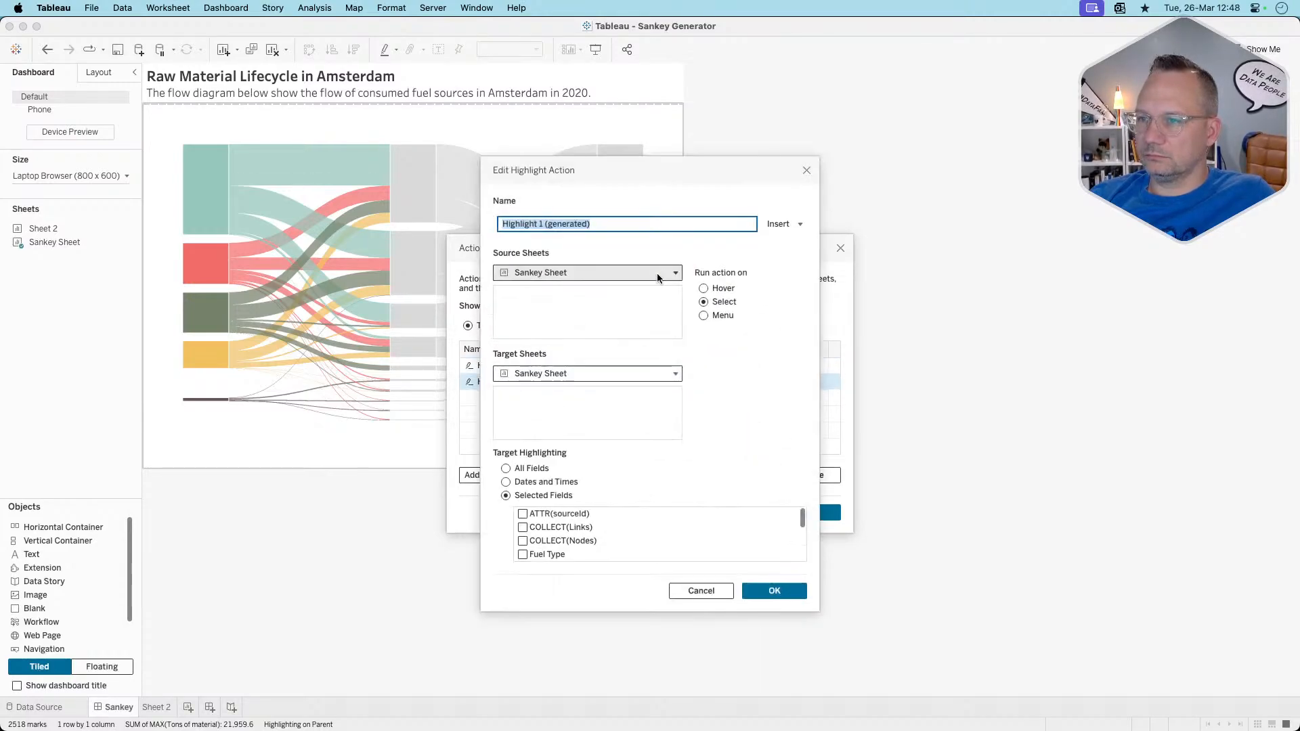
pyautogui.click(722, 288)
pyautogui.click(768, 588)
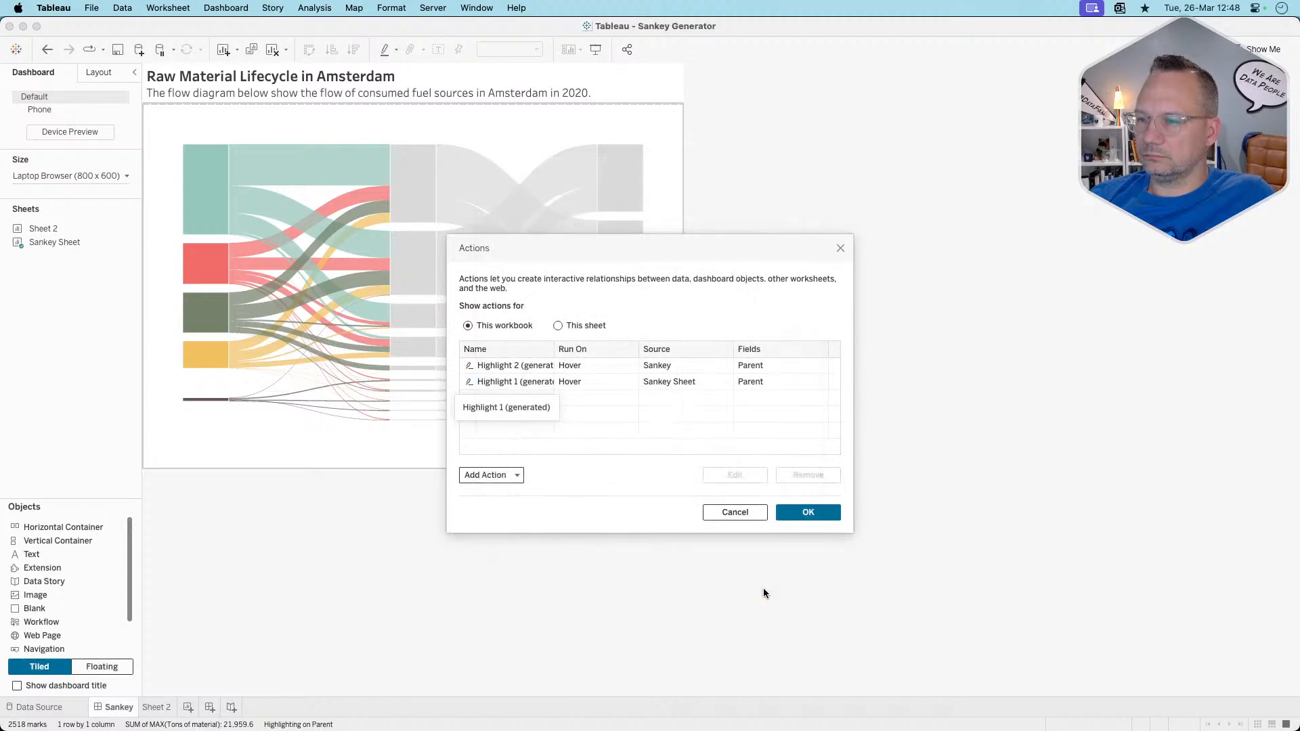
pyautogui.click(827, 516)
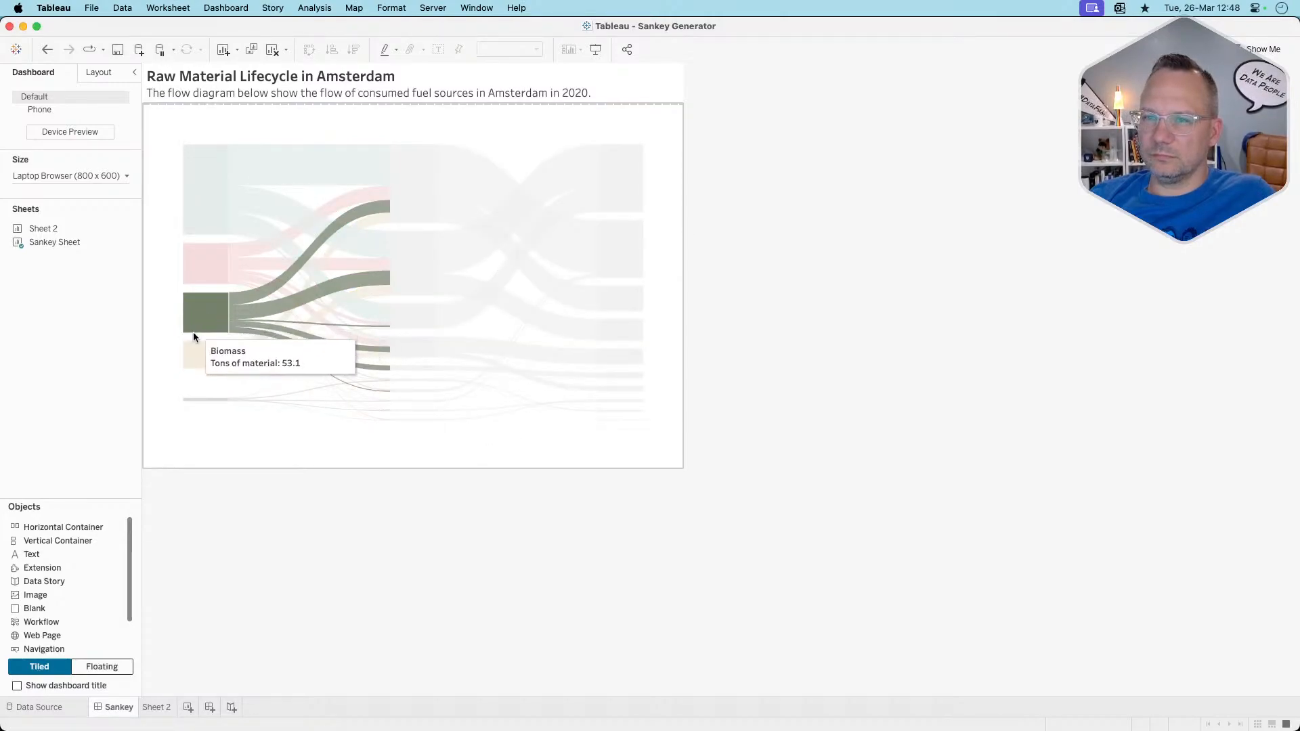
# Check the hover highlighting on the fuel type nodes and select the Sankey diagram on the dashboard
pyautogui.moveTo(194, 357)
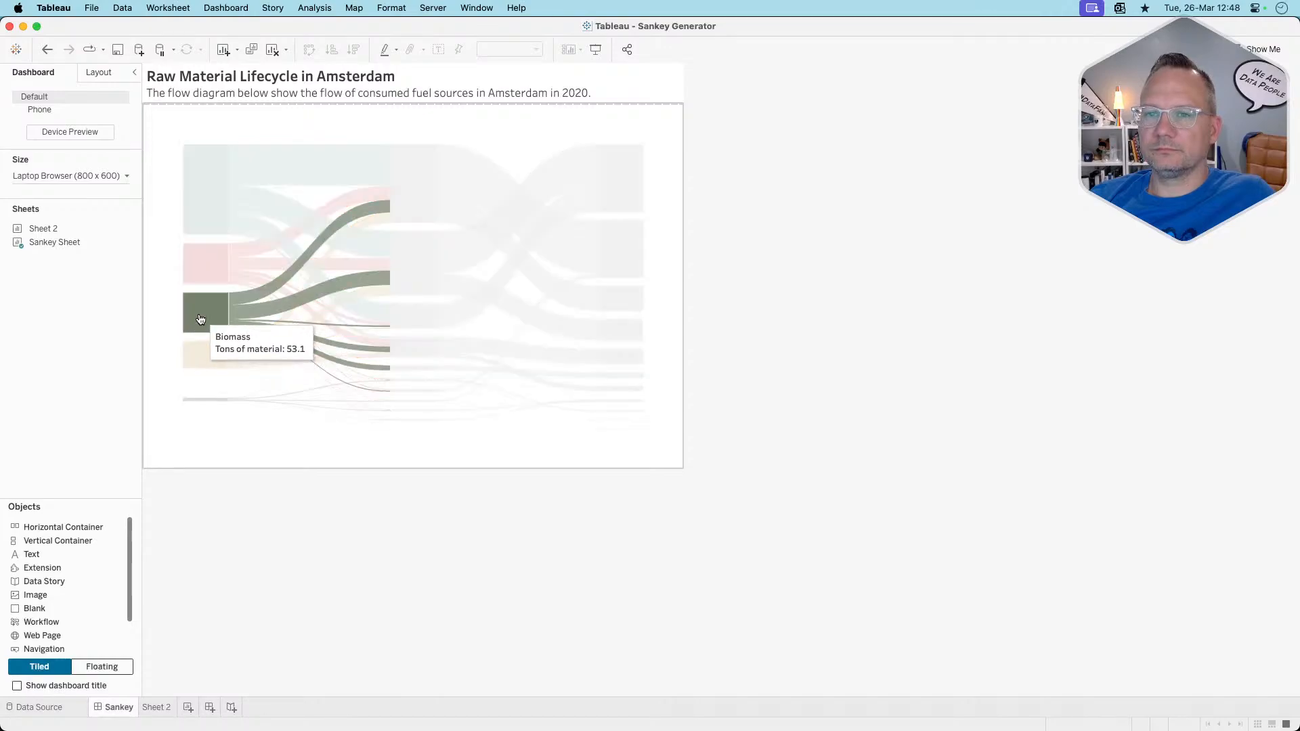
pyautogui.moveTo(207, 260)
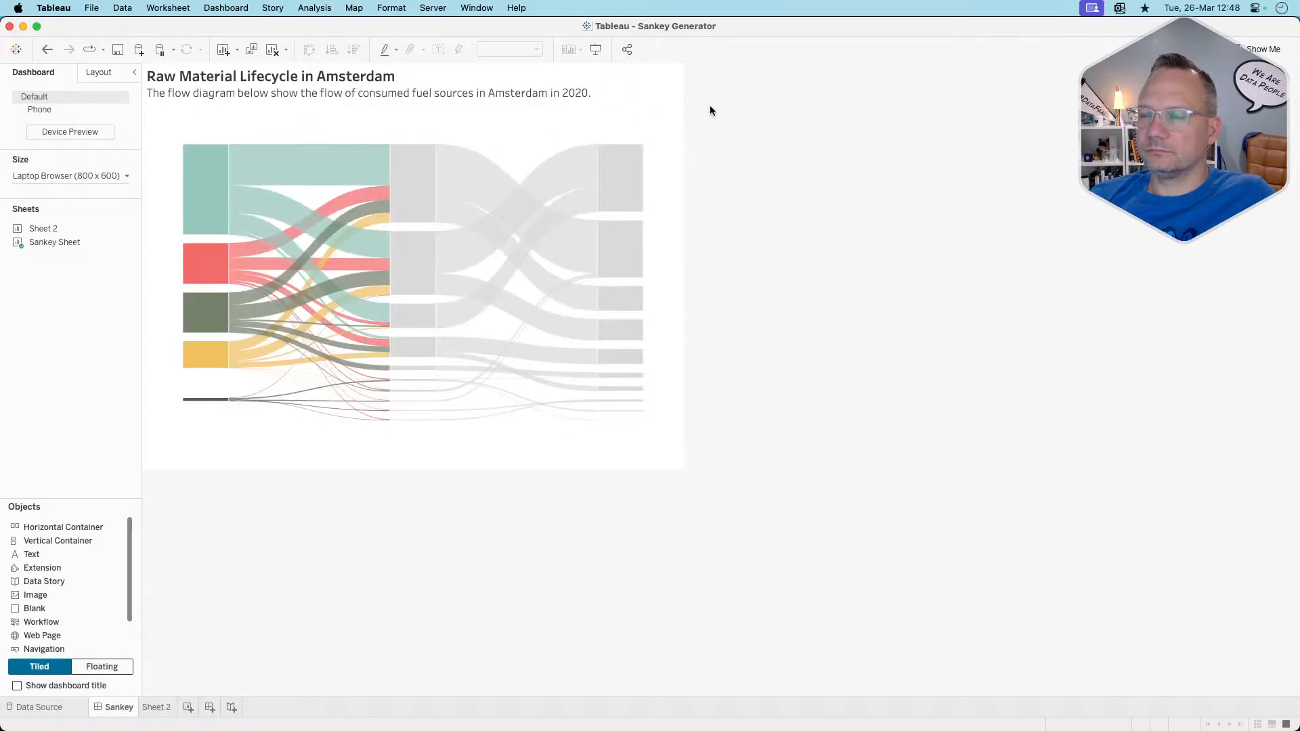
pyautogui.click(673, 122)
pyautogui.click(714, 238)
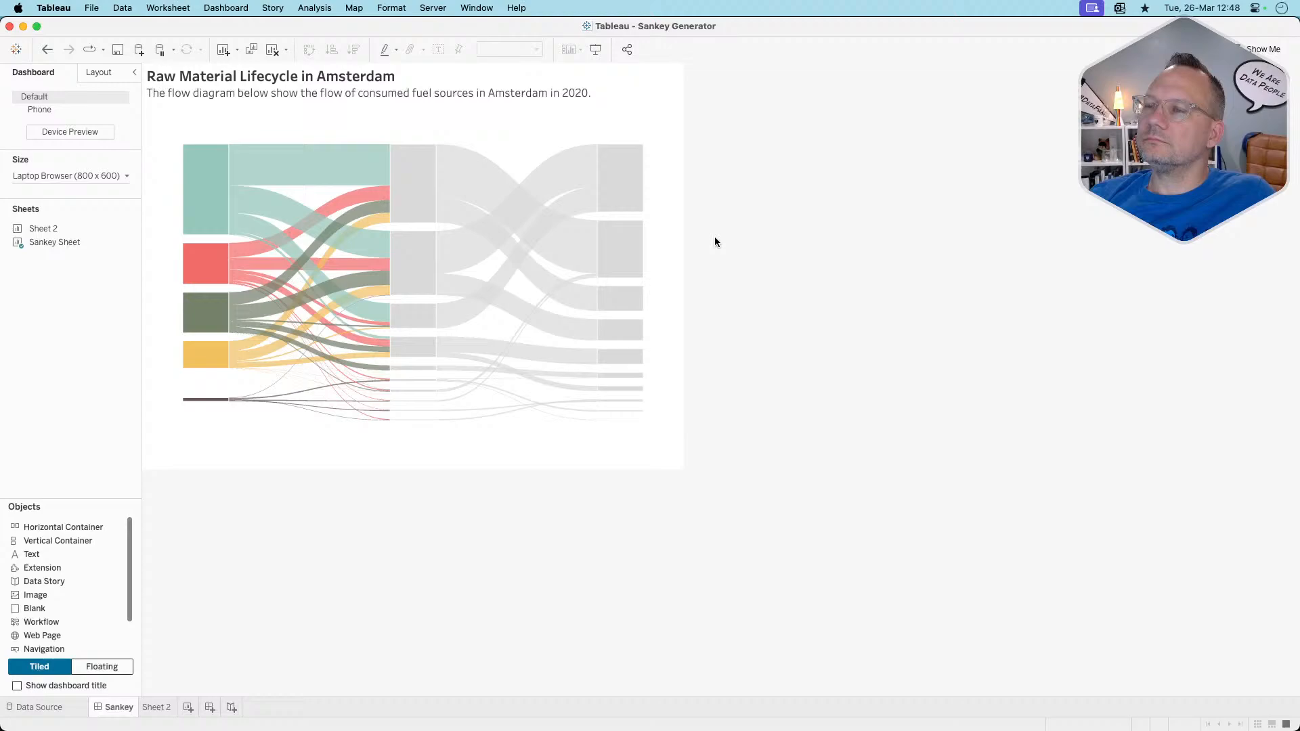
pyautogui.click(673, 129)
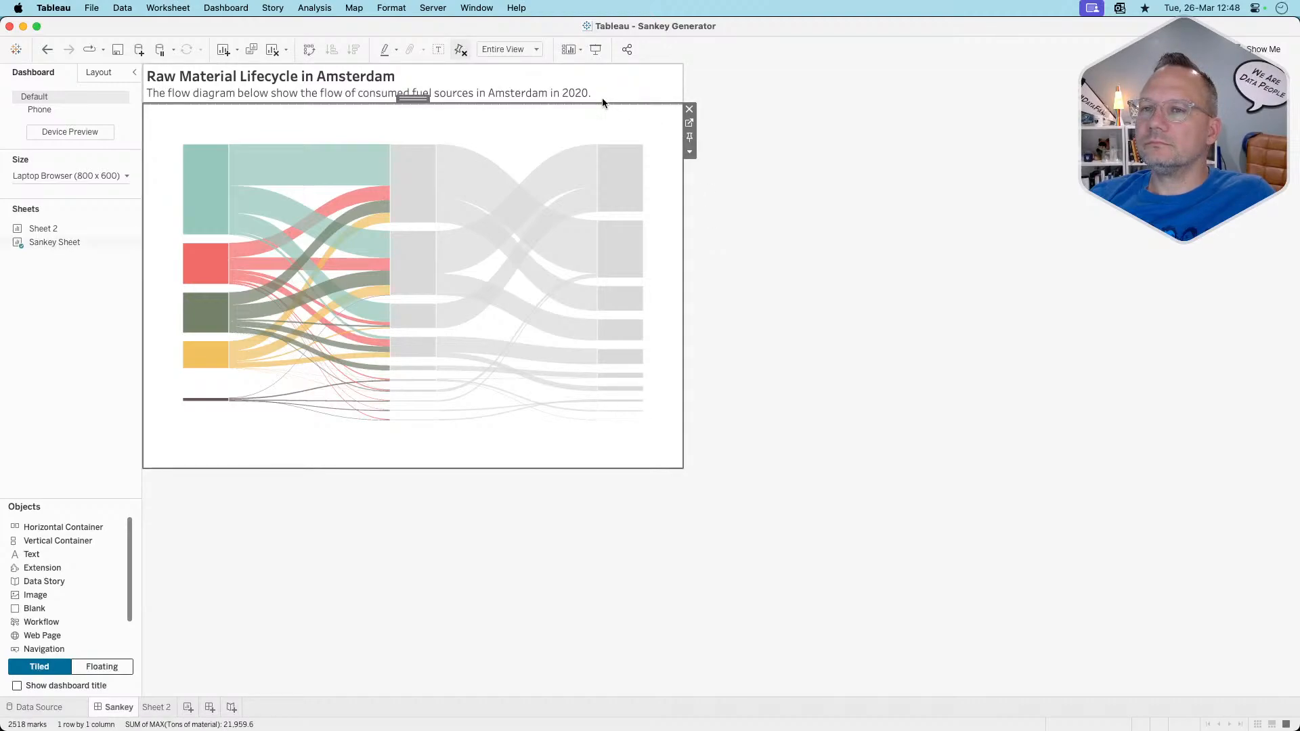
# Test the highlighting of the Sankey diagram on the Export, Re-export, Processed Raw Materials and fuel type nodes
pyautogui.moveTo(634, 153)
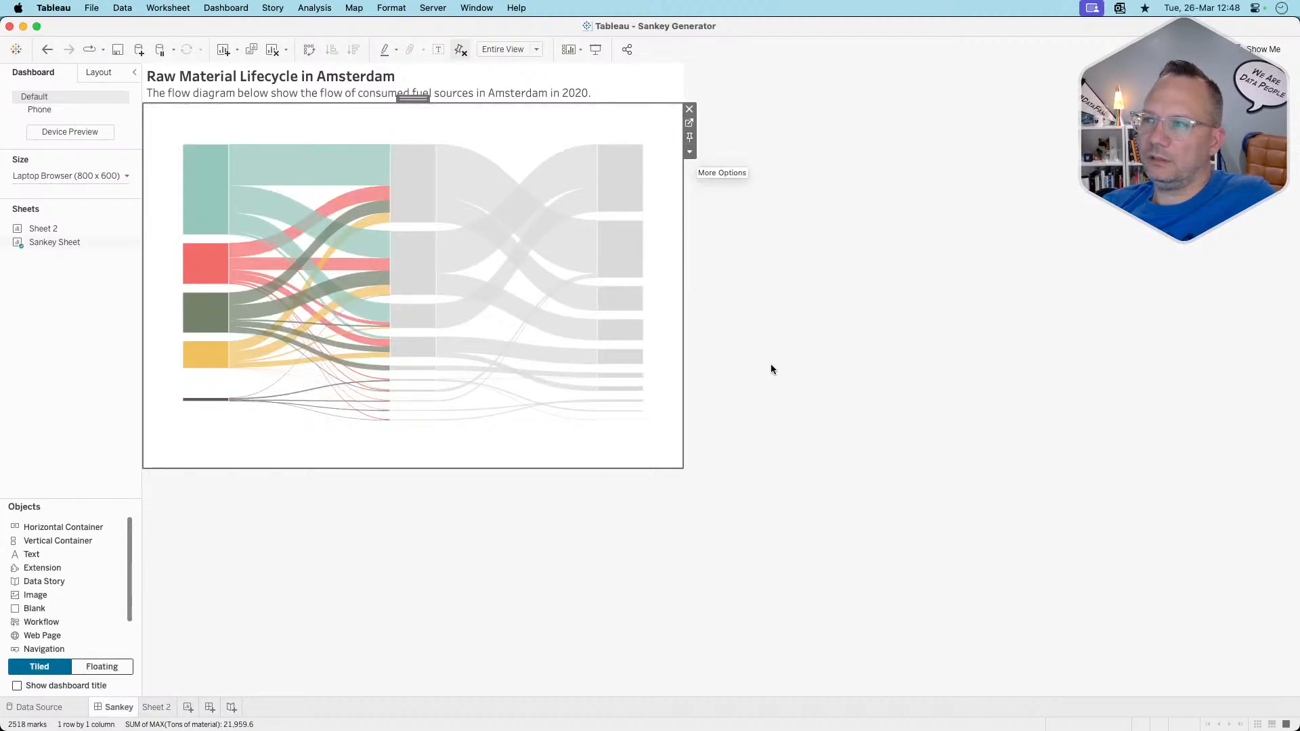
pyautogui.click(782, 390)
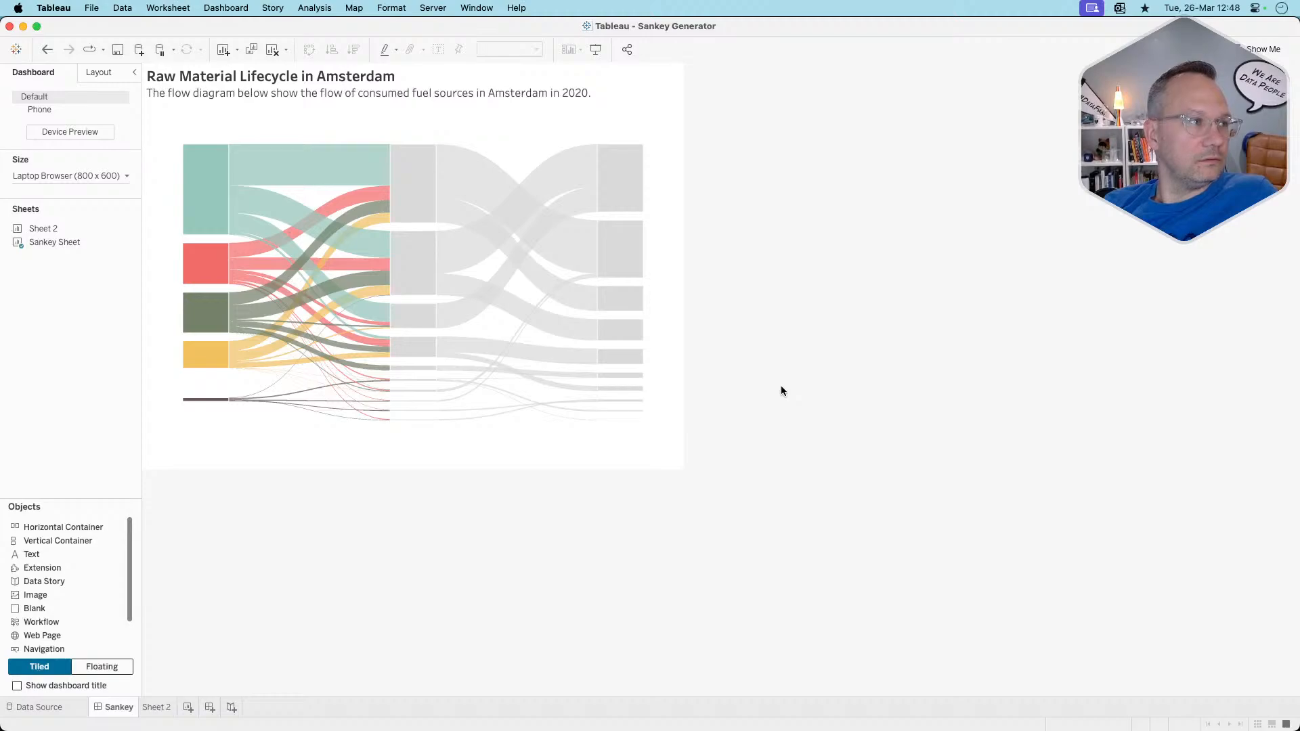
pyautogui.click(668, 435)
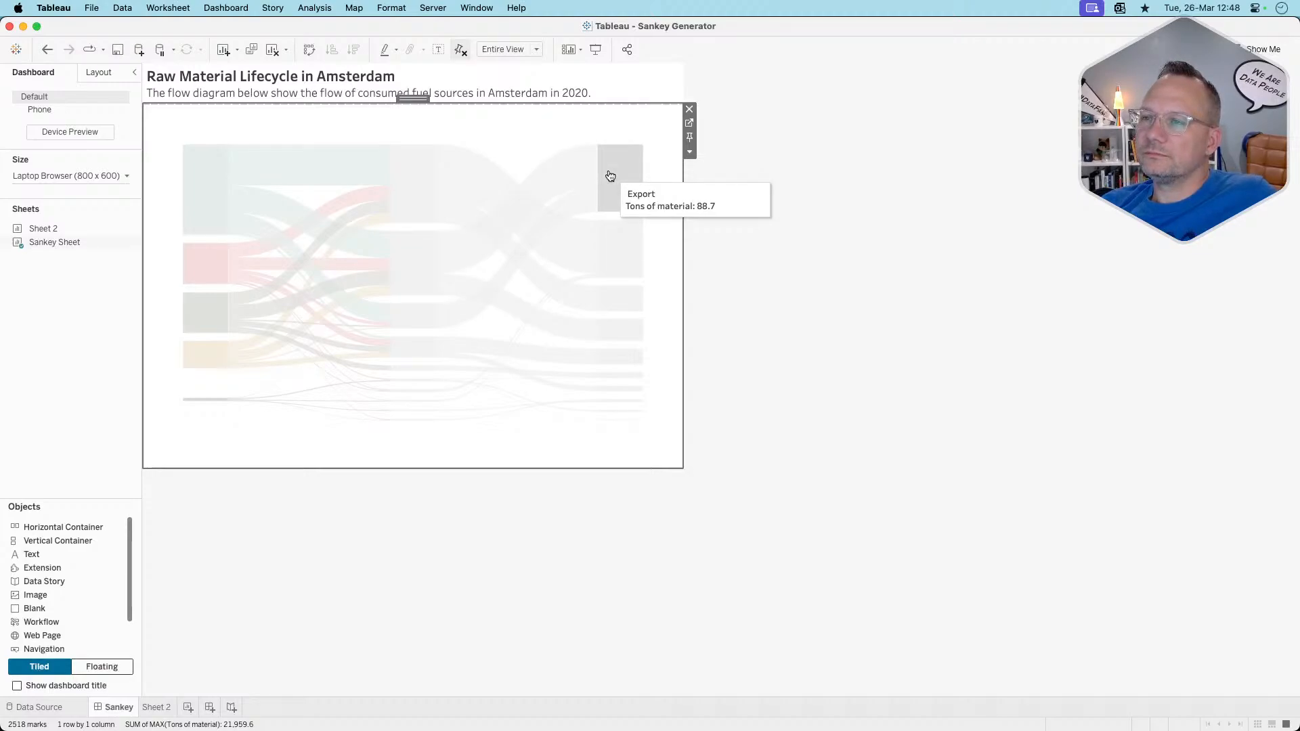
pyautogui.click(610, 181)
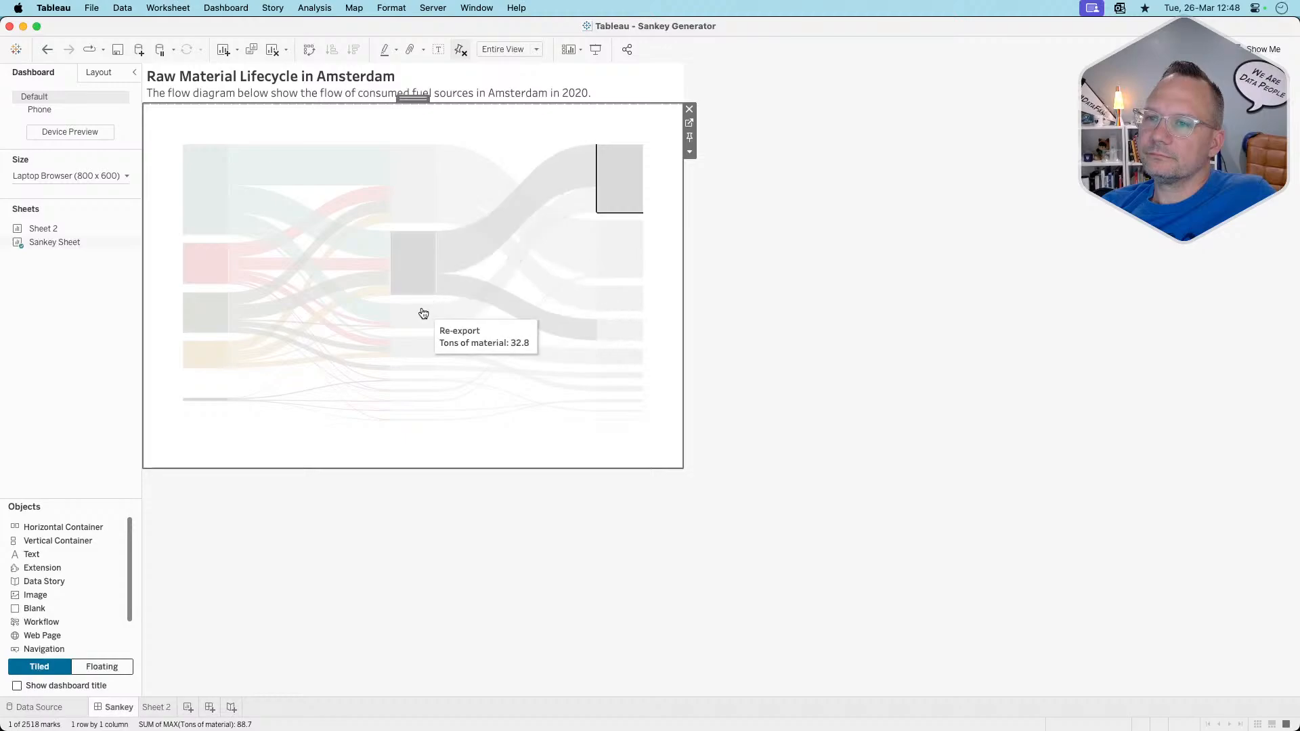
pyautogui.moveTo(418, 284)
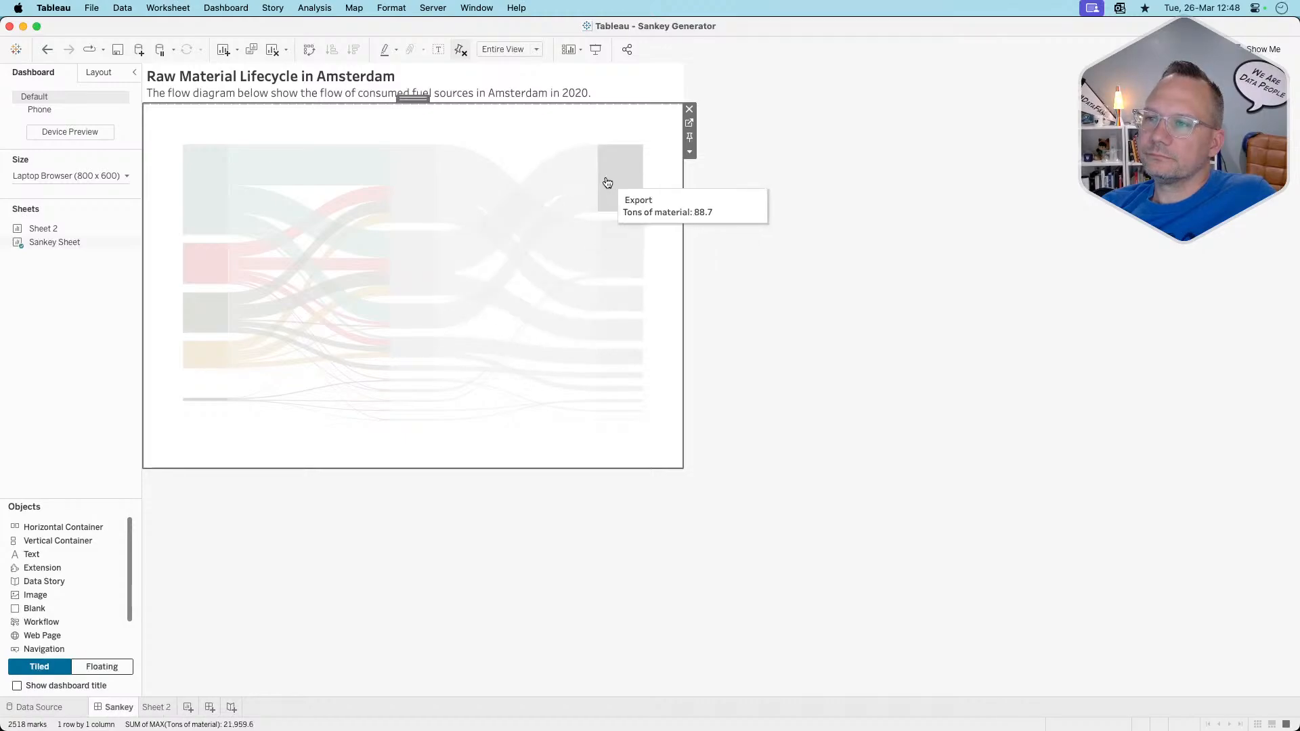
pyautogui.click(412, 278)
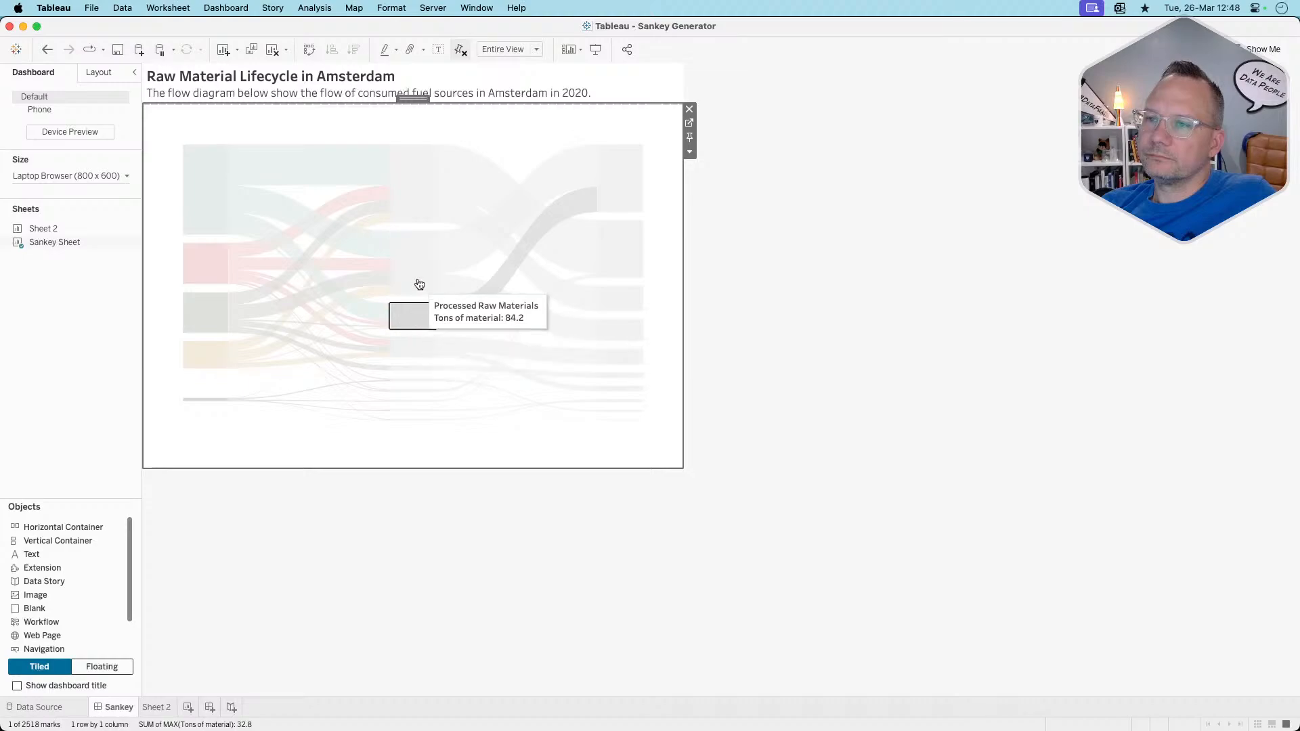
pyautogui.click(926, 242)
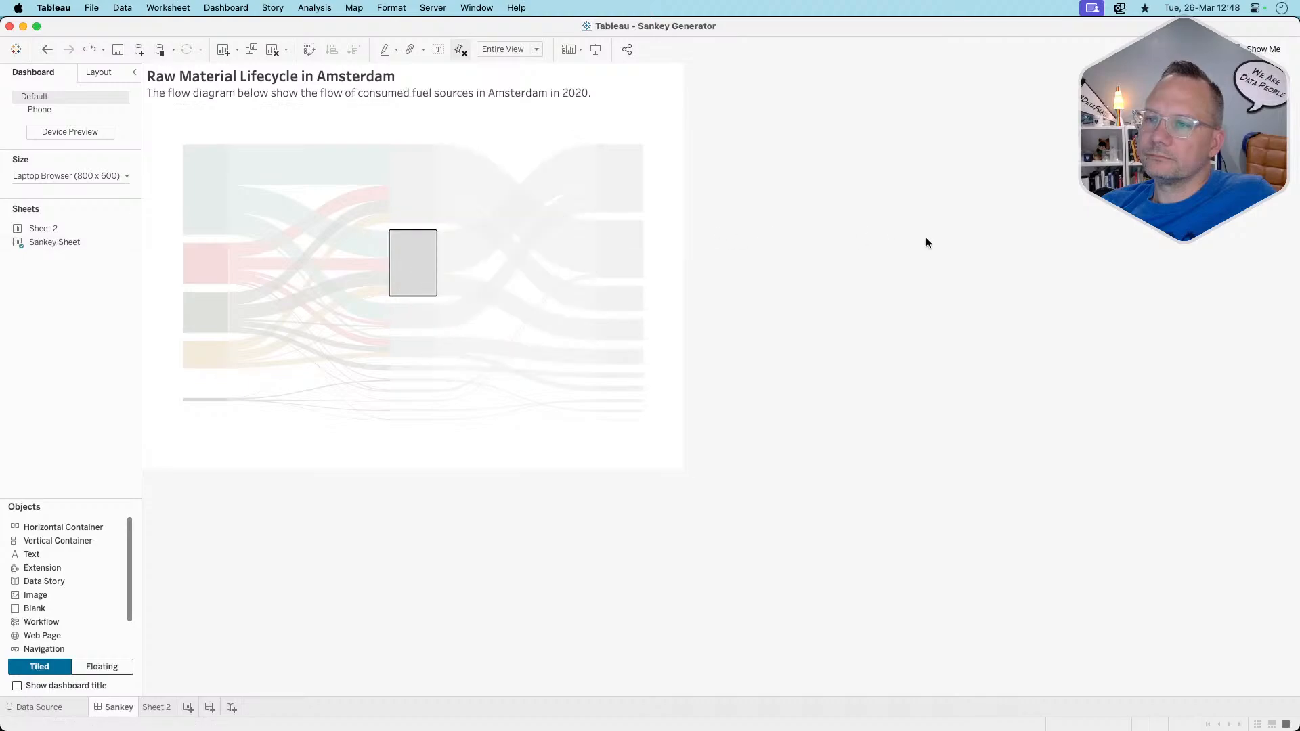
pyautogui.click(430, 247)
pyautogui.click(810, 240)
pyautogui.click(425, 260)
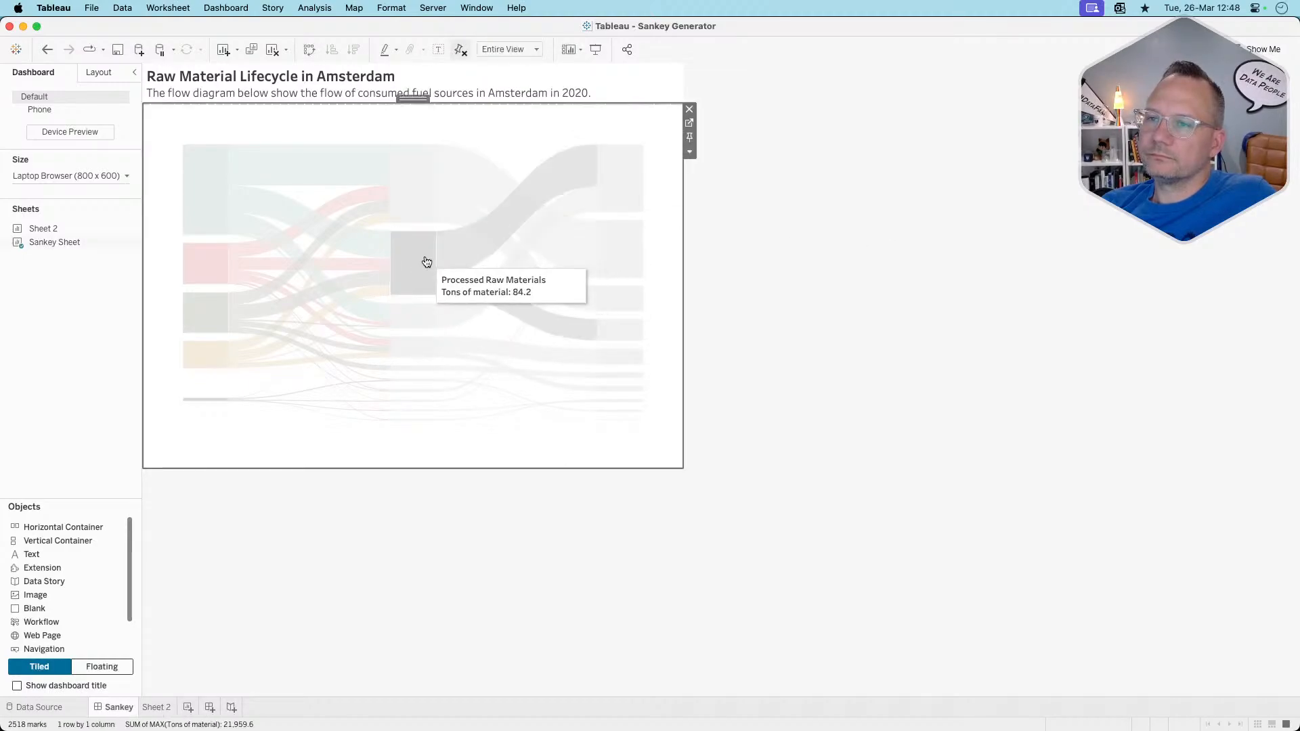
pyautogui.click(432, 494)
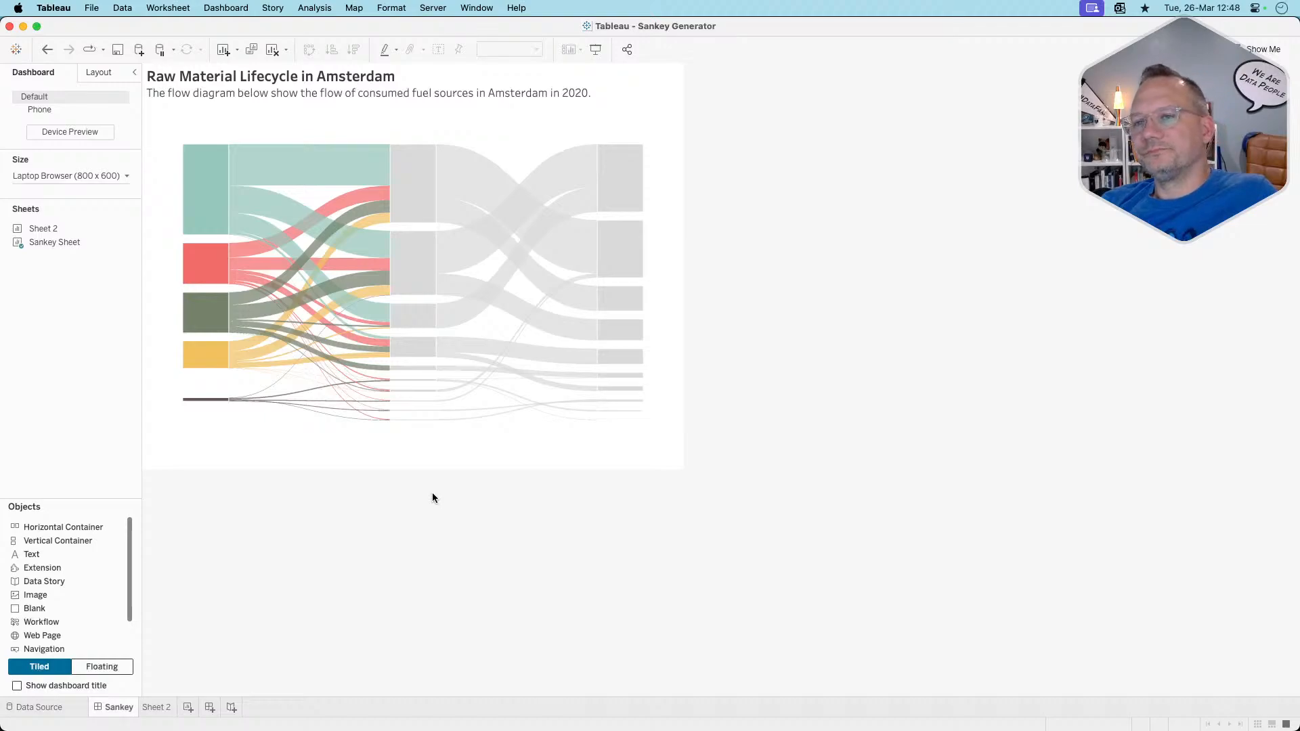
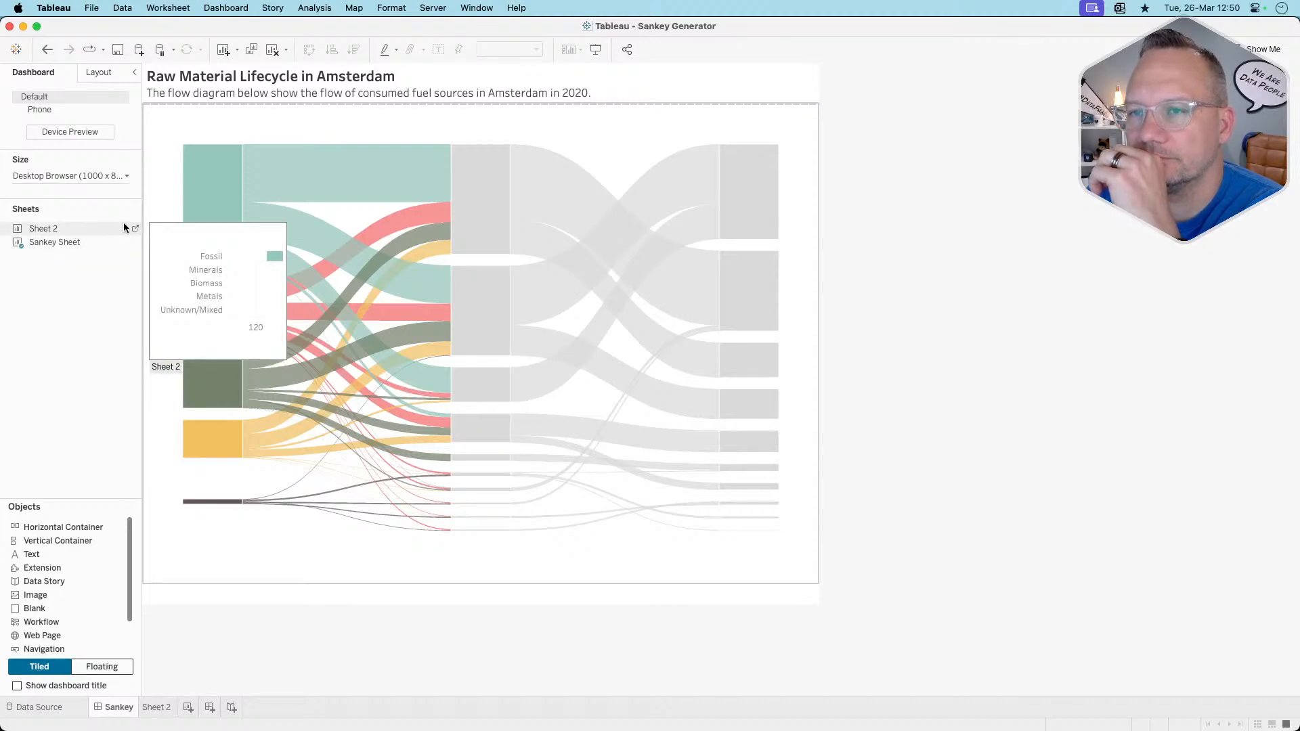
pyautogui.moveTo(198, 406)
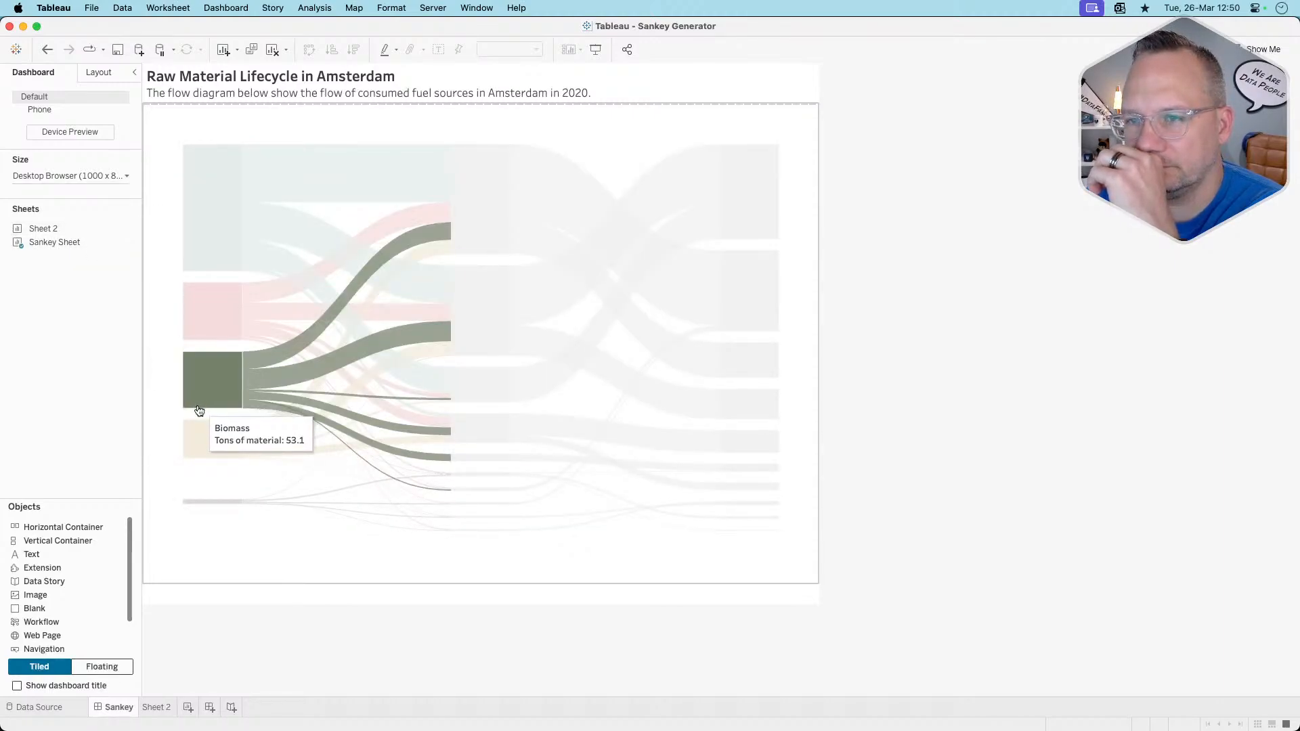
pyautogui.moveTo(202, 503)
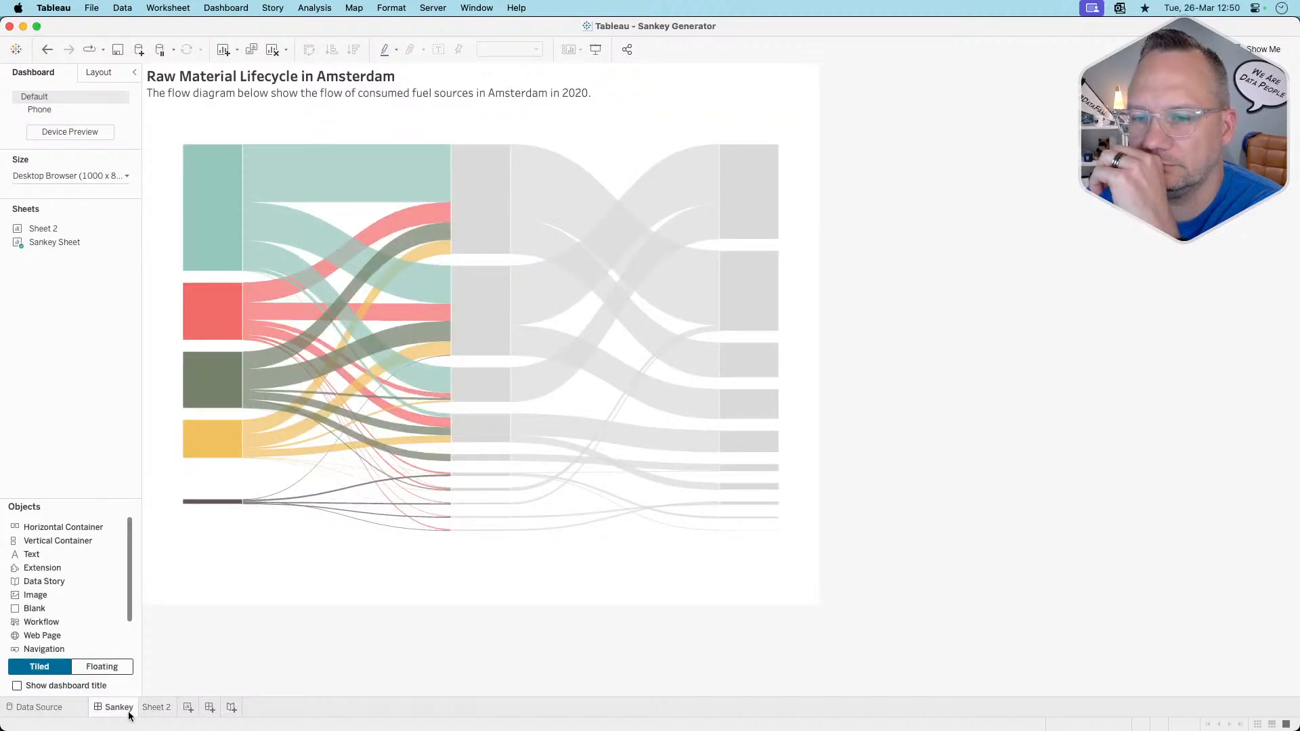
# Turn Sheet 2's bar chart into a text view by removing SUM(Tons) and adding Fuel Type as the mark text
pyautogui.click(156, 708)
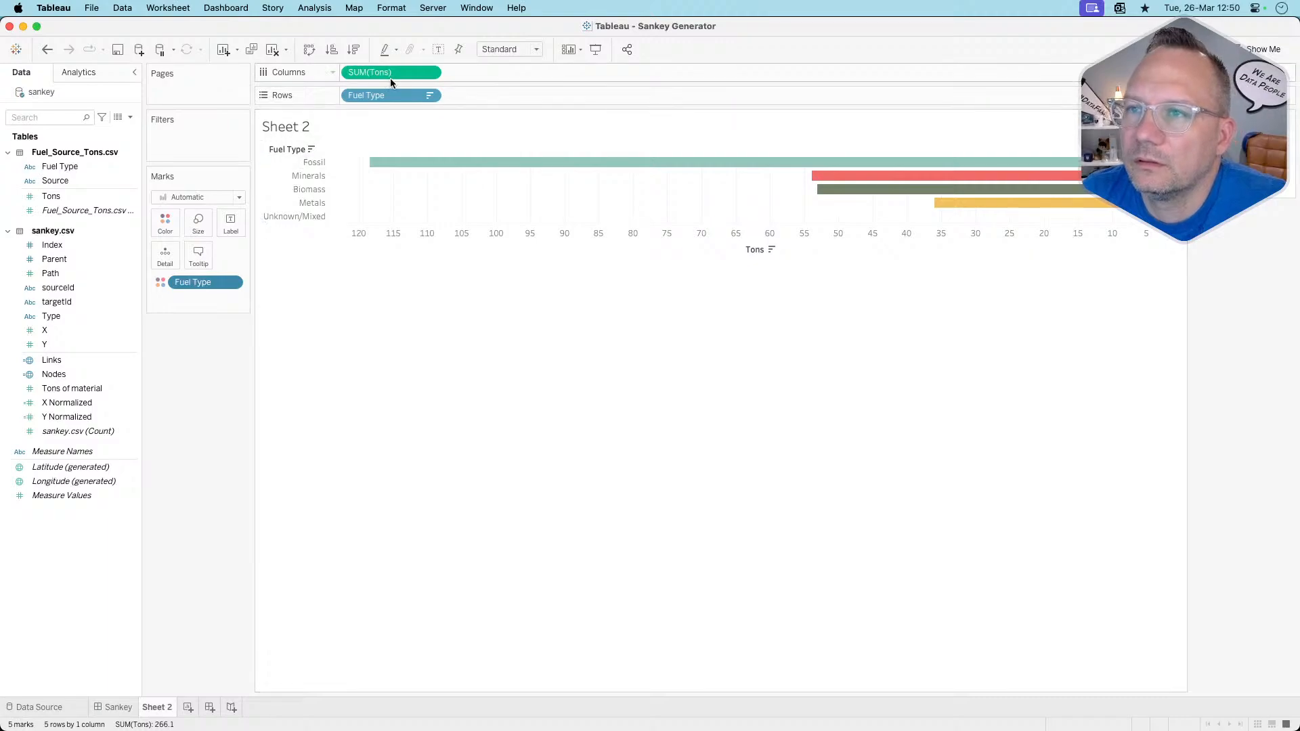
pyautogui.moveTo(390, 73); pyautogui.dragTo(200, 401)
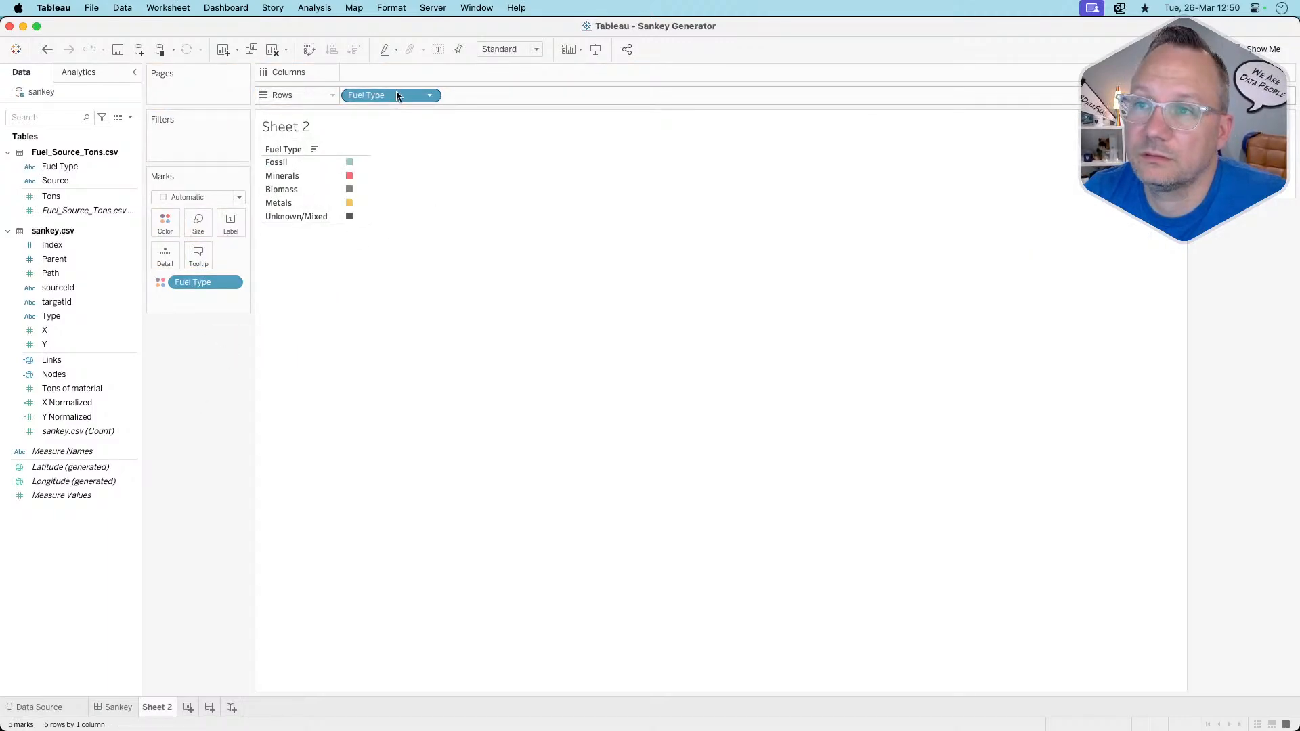
pyautogui.moveTo(191, 285); pyautogui.dragTo(230, 234)
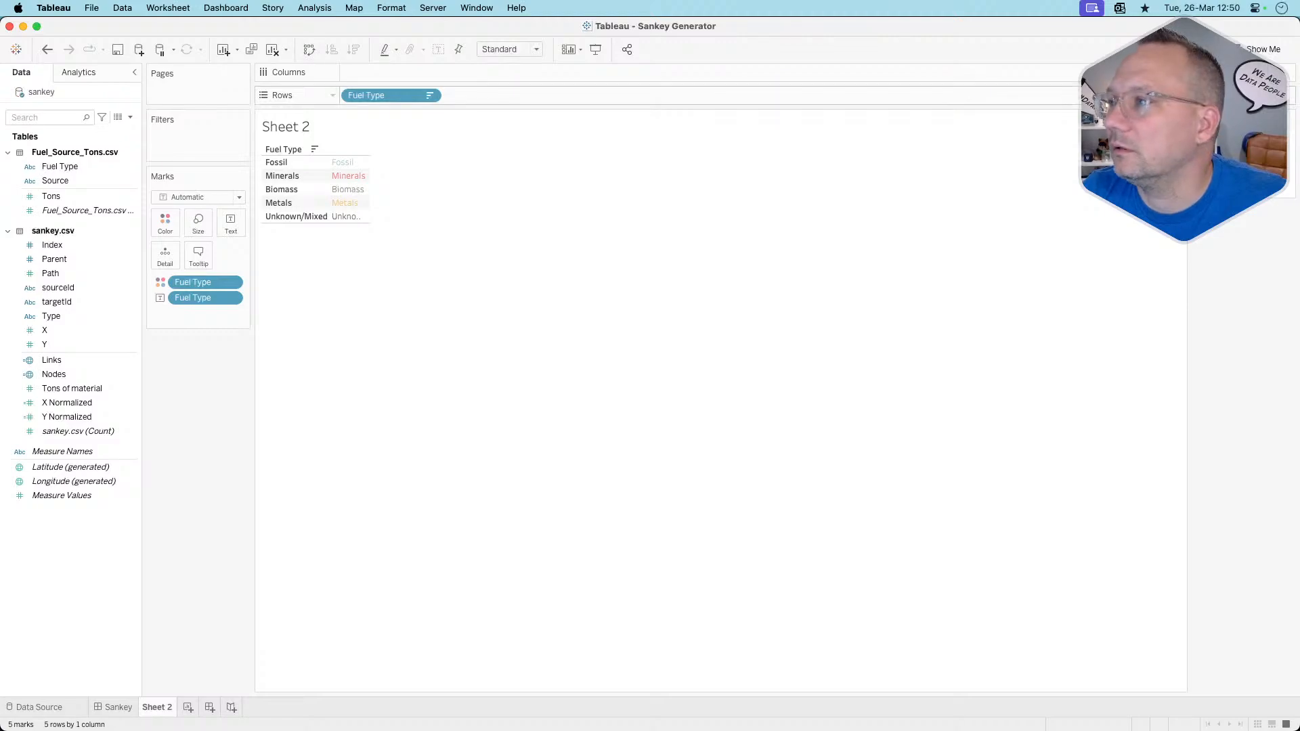
# Filter Fuel Type on Sheet 2 to only Biomass
pyautogui.click(430, 95)
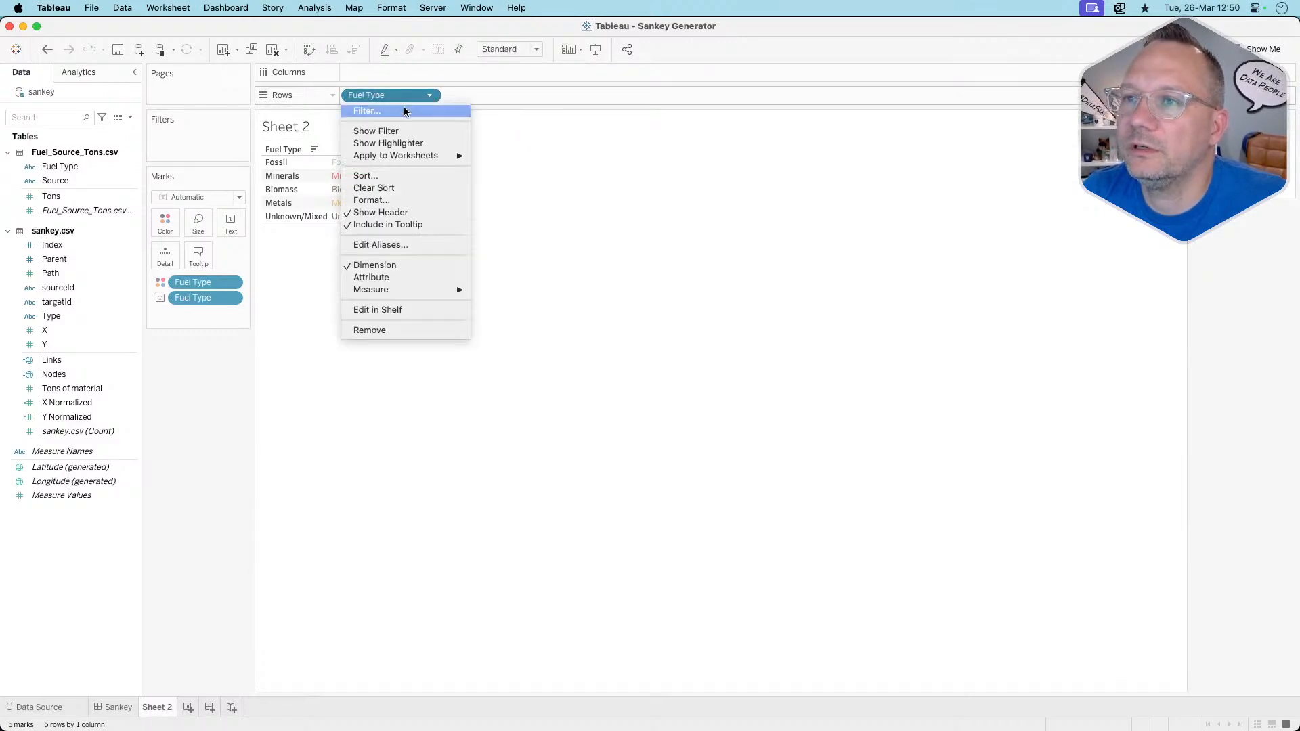
pyautogui.click(392, 115)
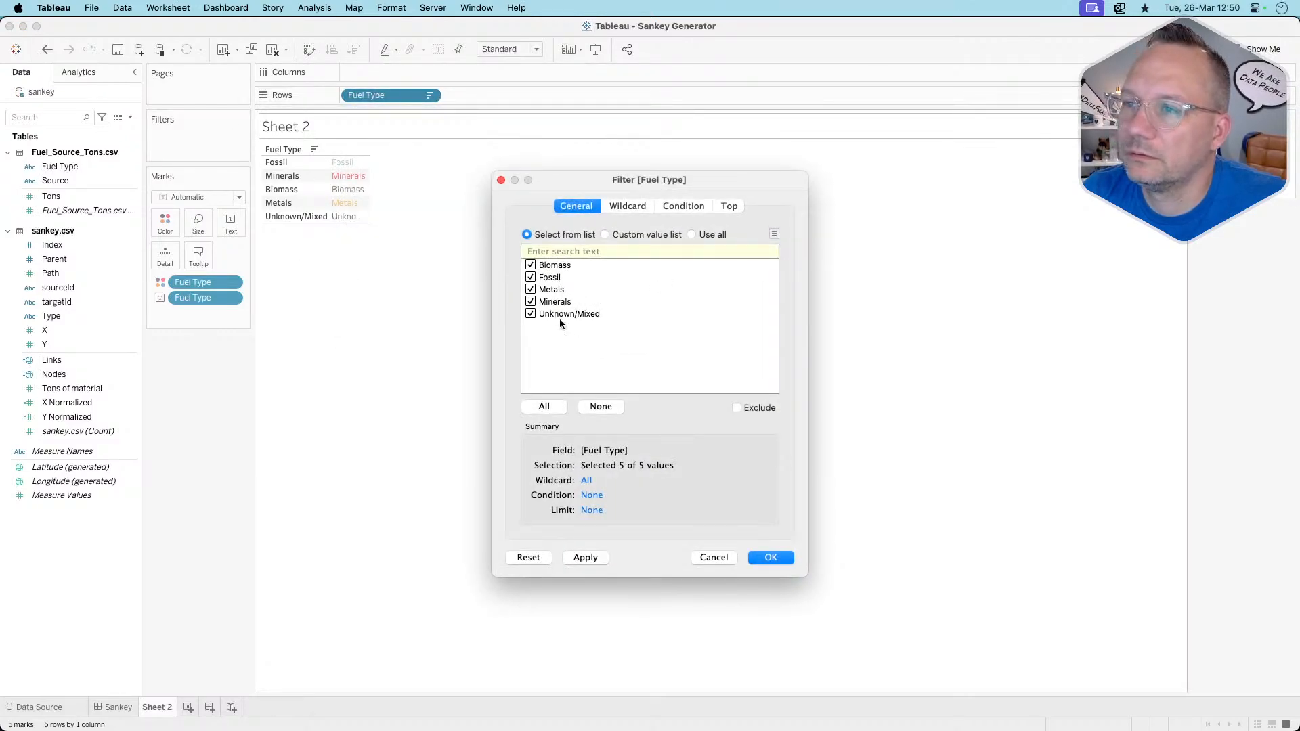
pyautogui.click(596, 406)
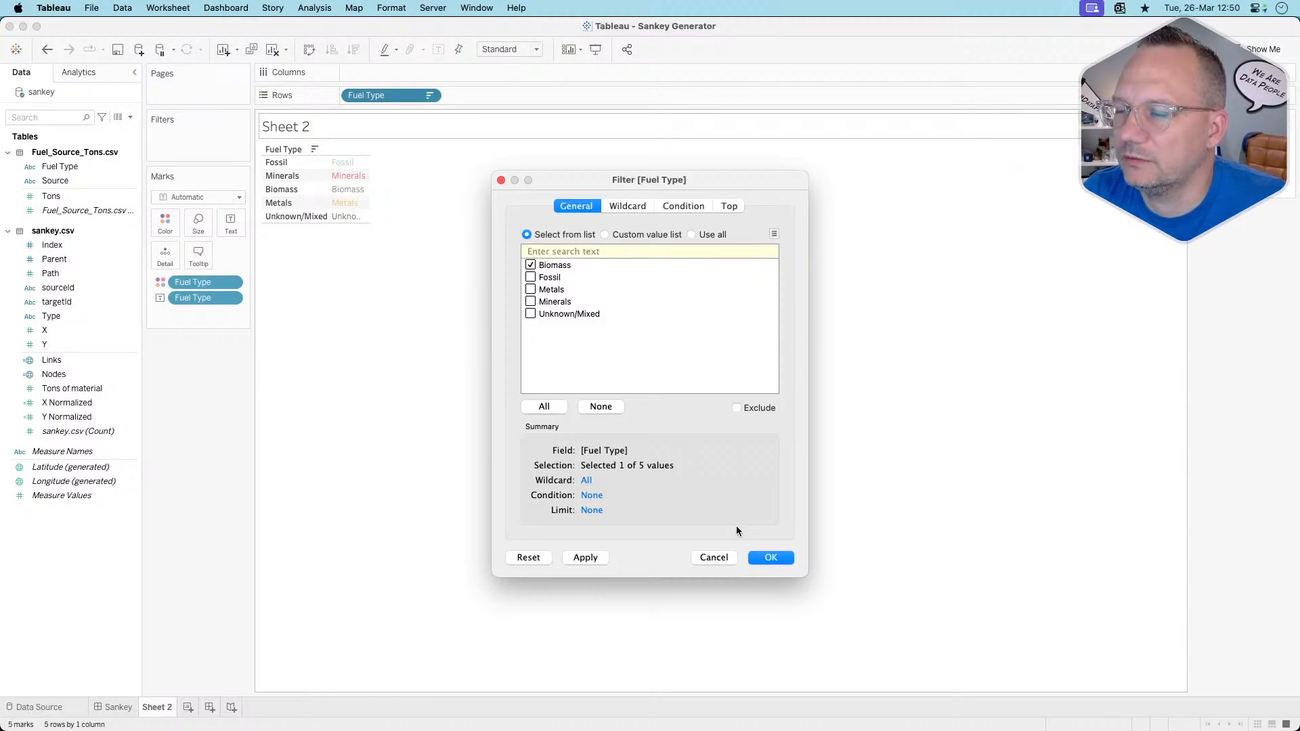
pyautogui.click(774, 558)
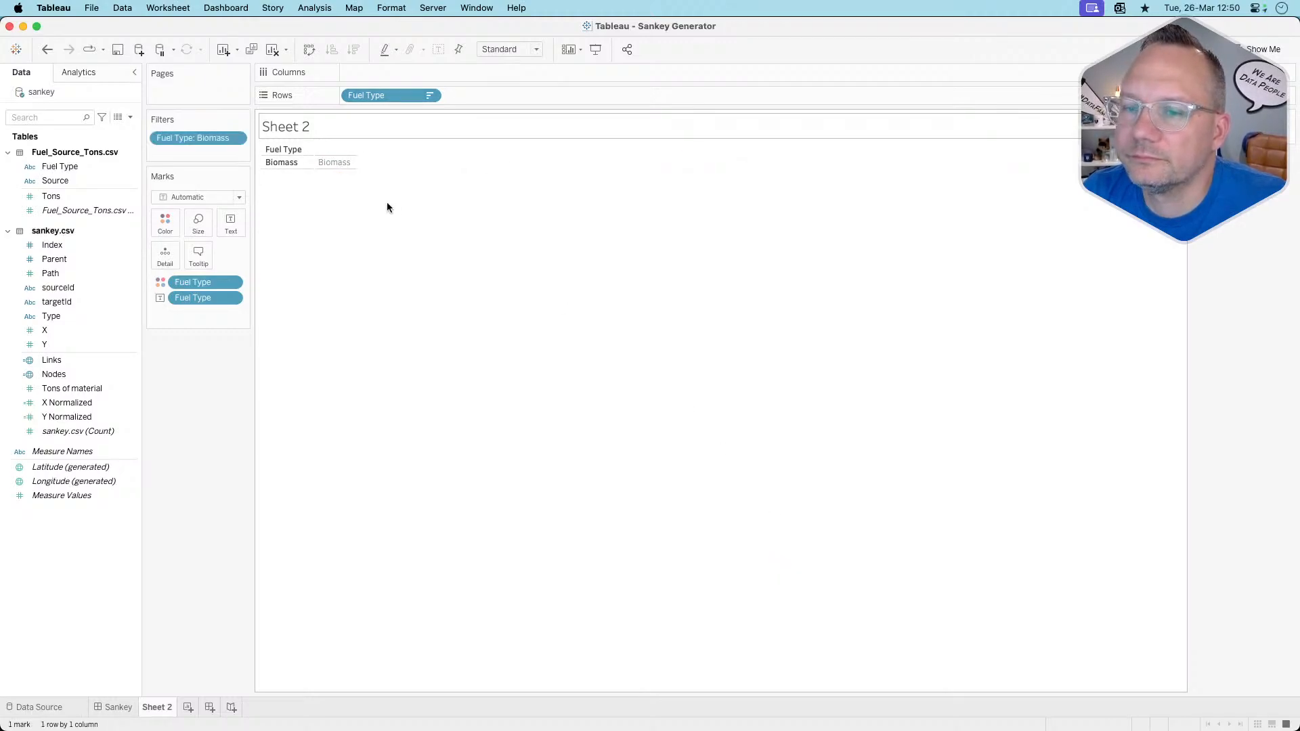
# Rename Sheet 2 as BioMass
pyautogui.doubleClick(155, 711)
pyautogui.write('Bio')
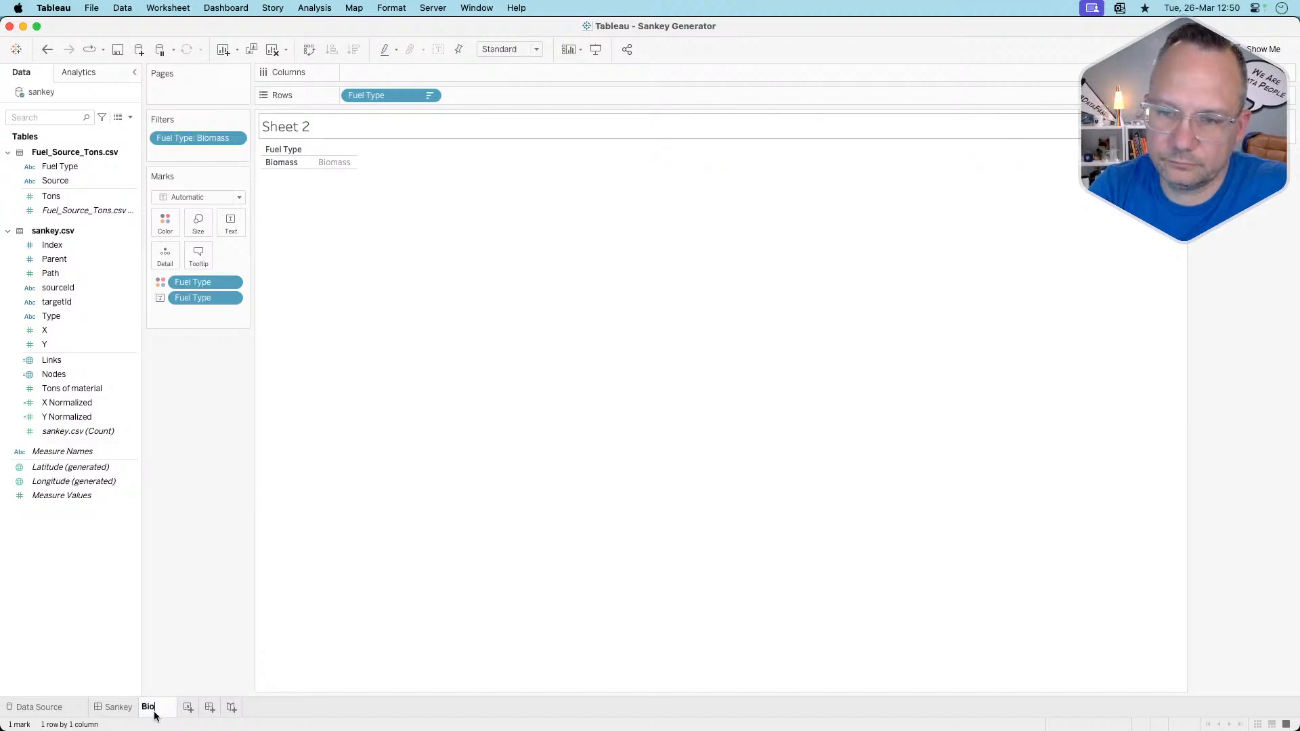
pyautogui.write('Mass')
pyautogui.press('Return')
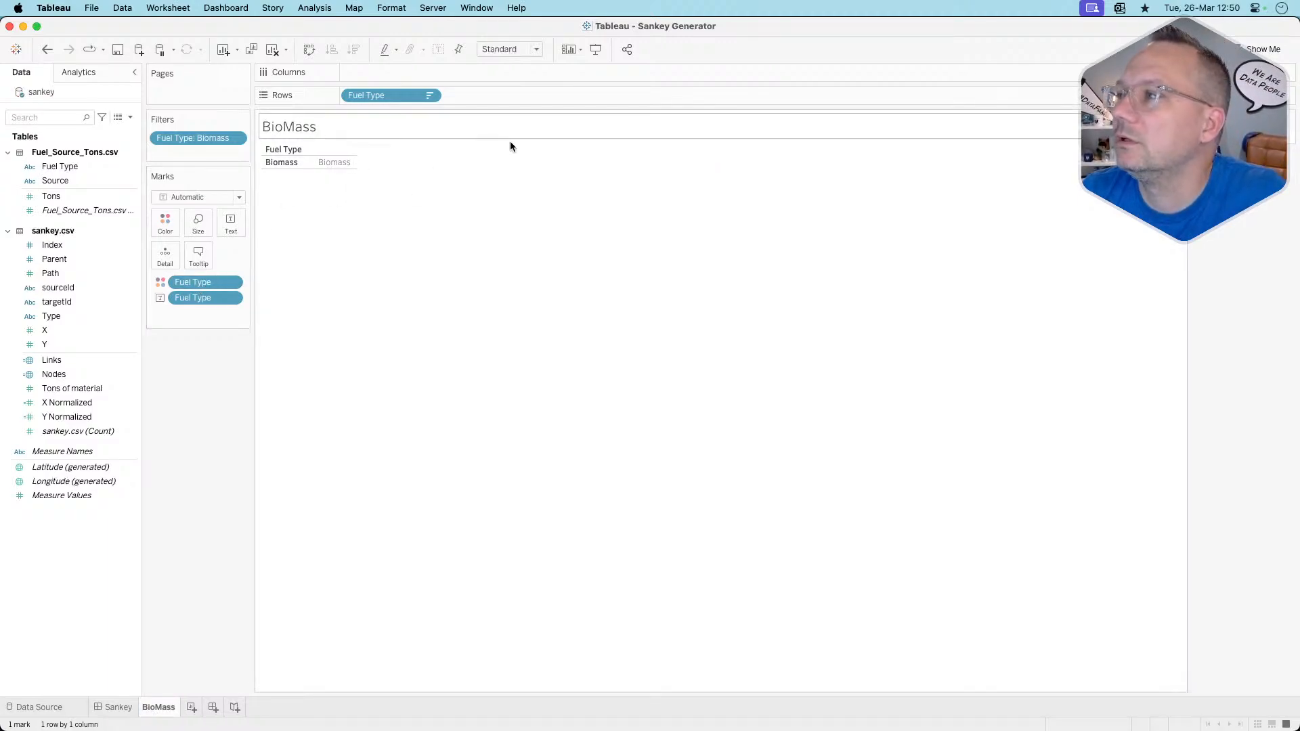
# Format the Fuel Type label text as 14 pt bold and apply the change
pyautogui.click(229, 221)
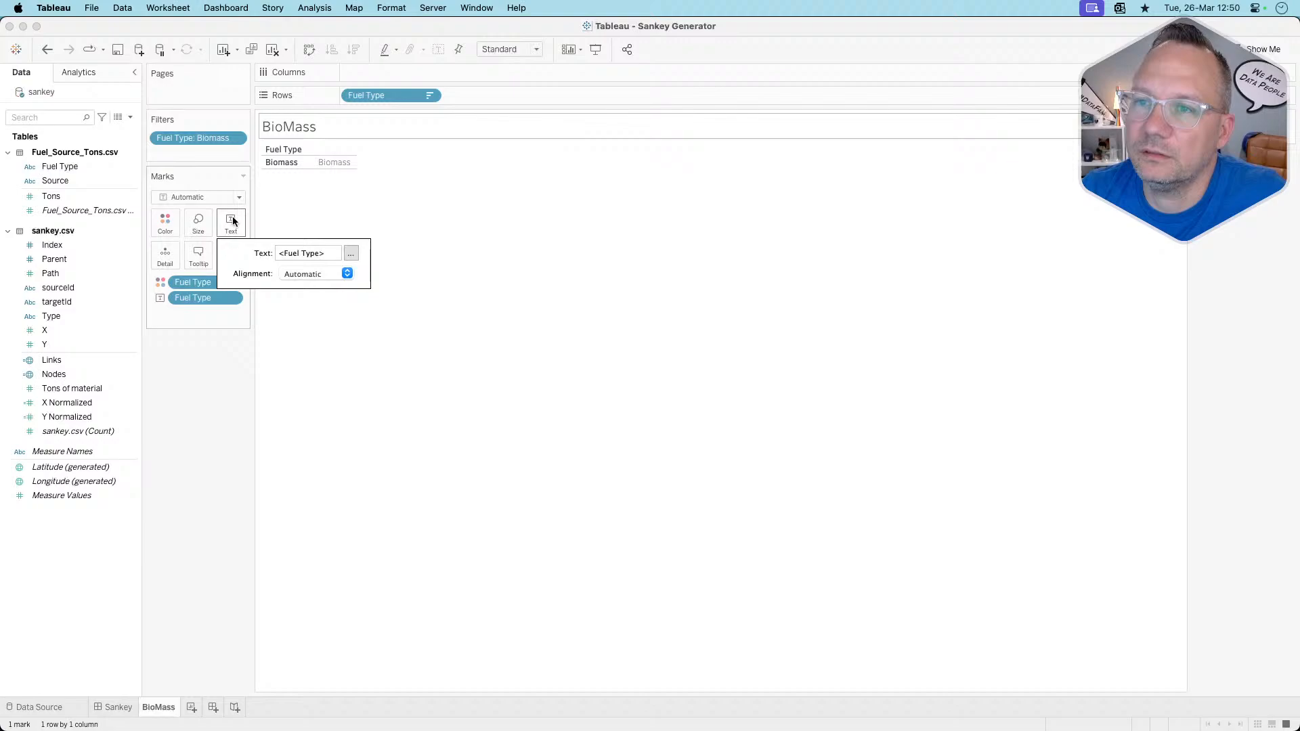
pyautogui.click(352, 254)
pyautogui.moveTo(554, 345); pyautogui.dragTo(455, 335)
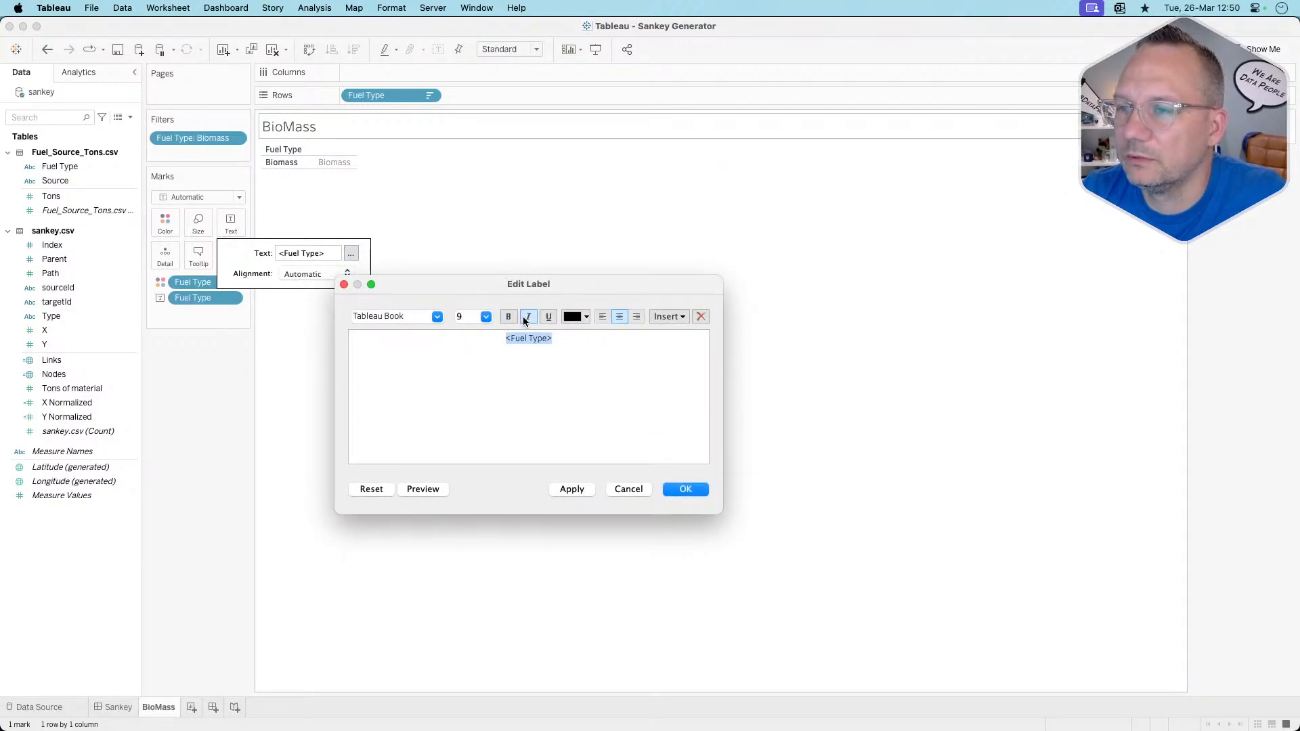
pyautogui.click(488, 316)
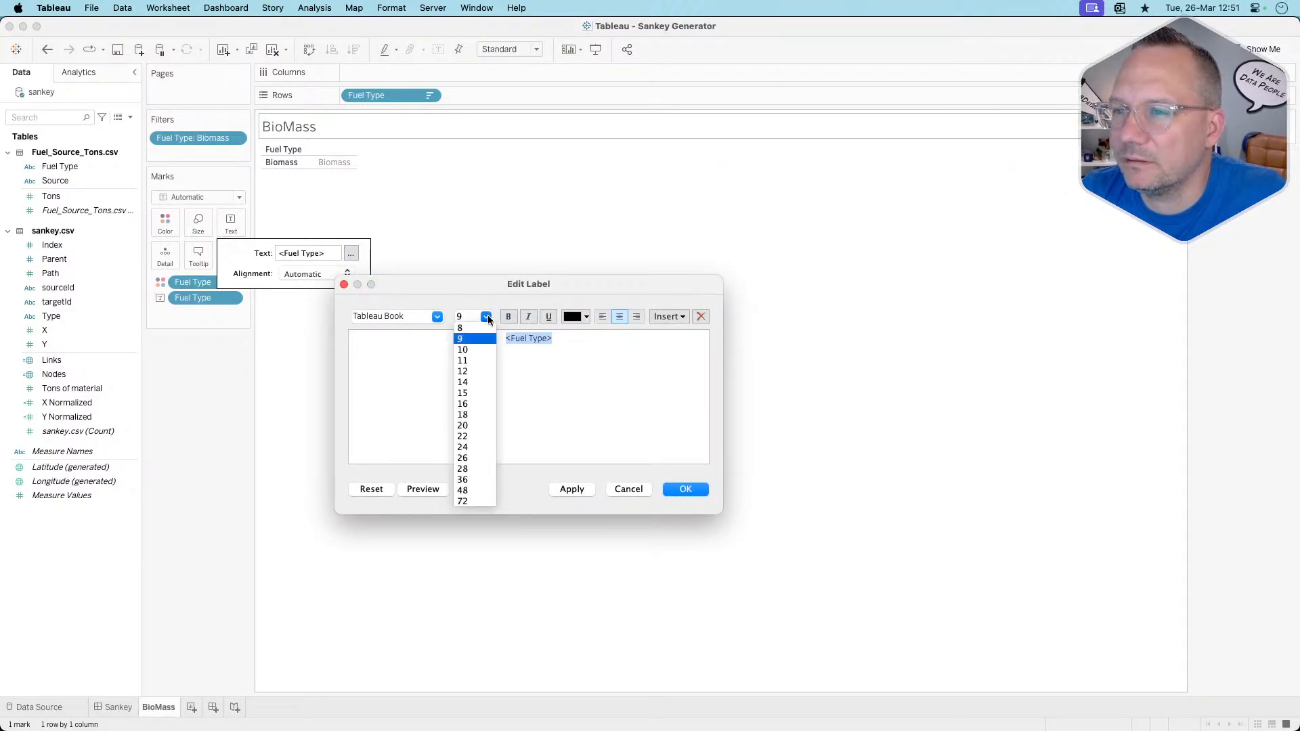
pyautogui.click(474, 384)
pyautogui.click(574, 346)
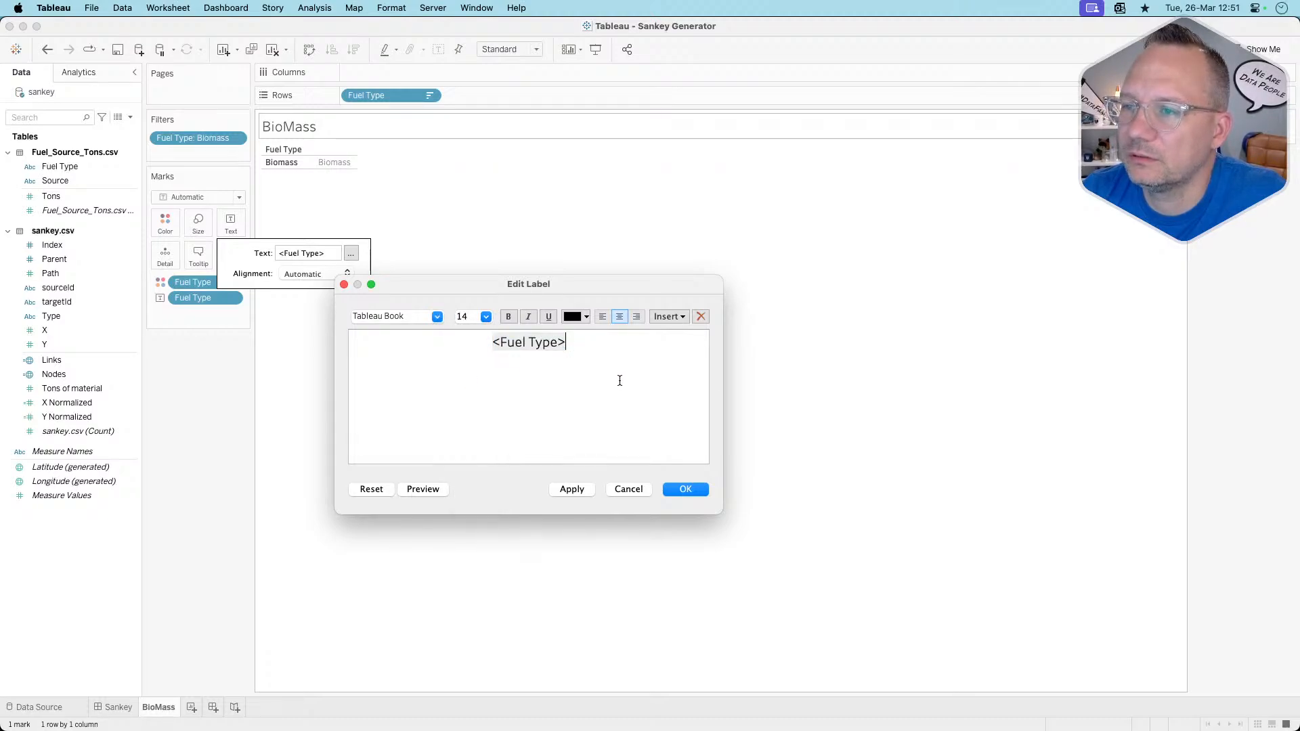
pyautogui.doubleClick(539, 343)
pyautogui.click(508, 316)
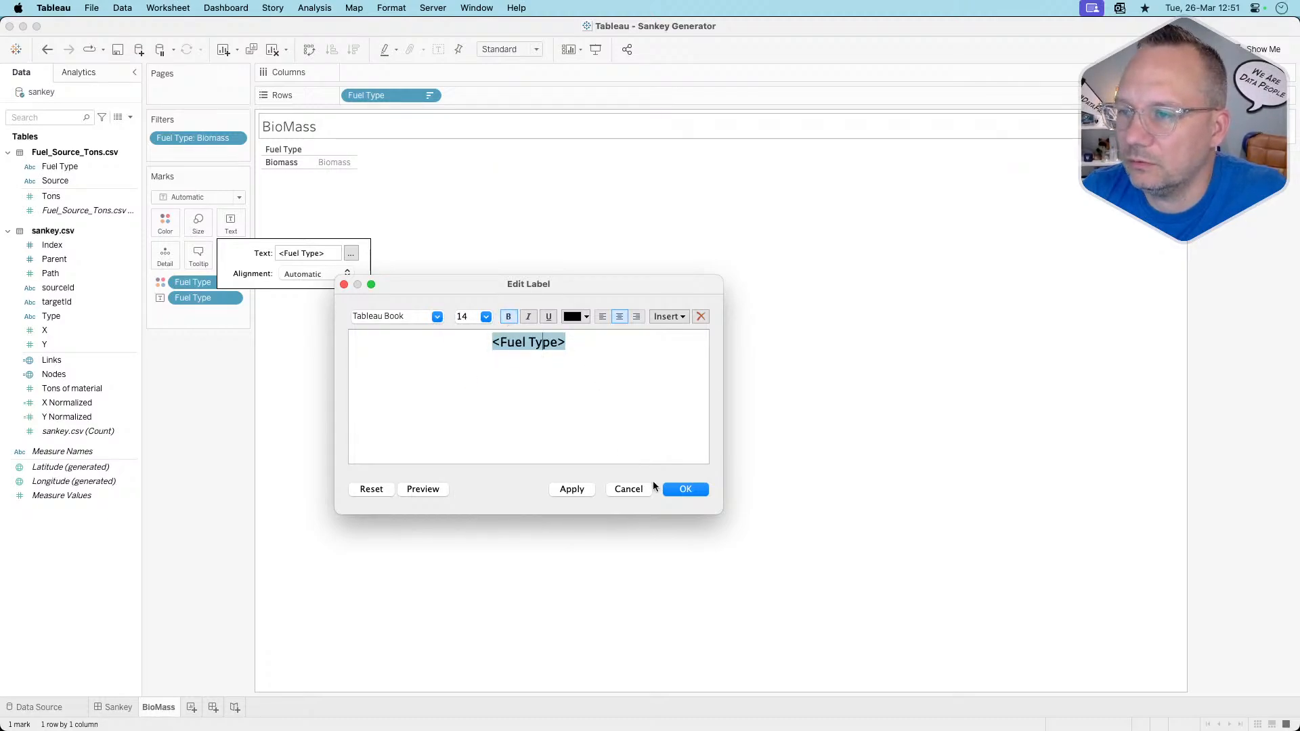
pyautogui.click(572, 488)
pyautogui.click(683, 489)
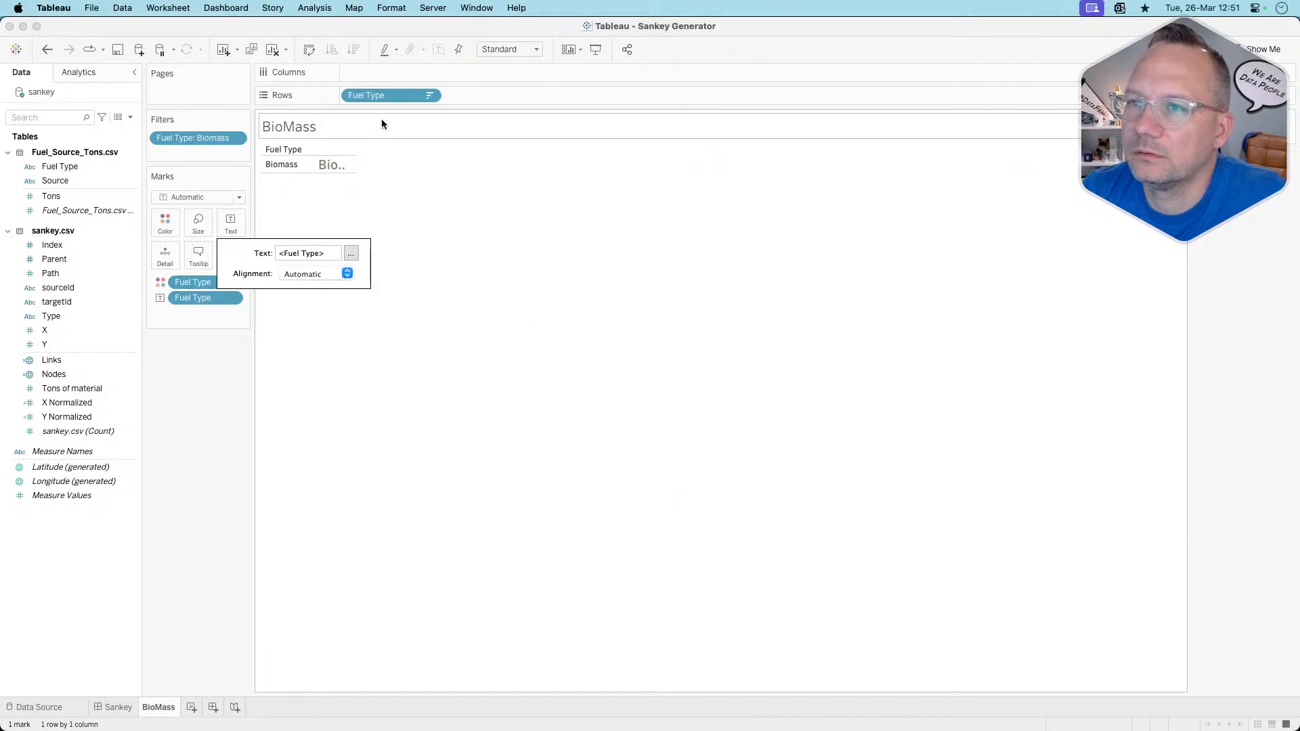
# Exclude the Fuel Type row field from the tooltip and hide its header
pyautogui.click(428, 96)
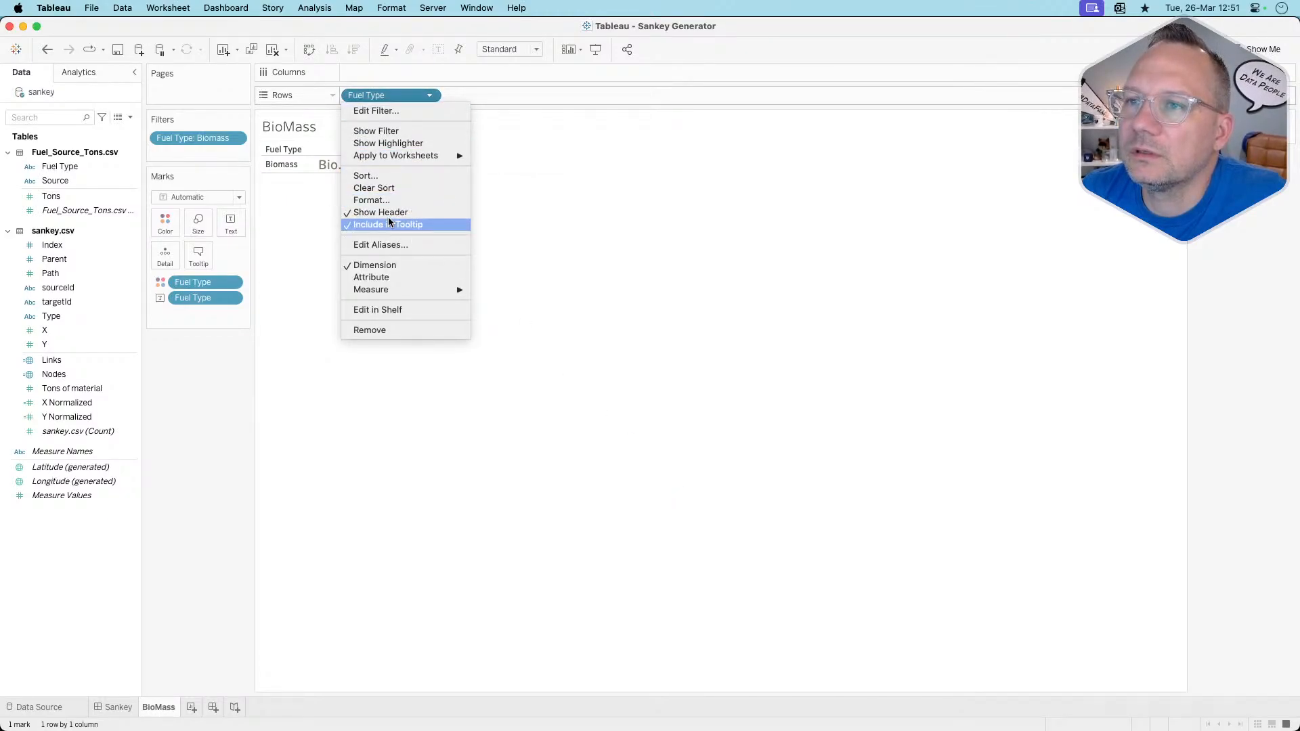
pyautogui.click(429, 95)
pyautogui.click(429, 96)
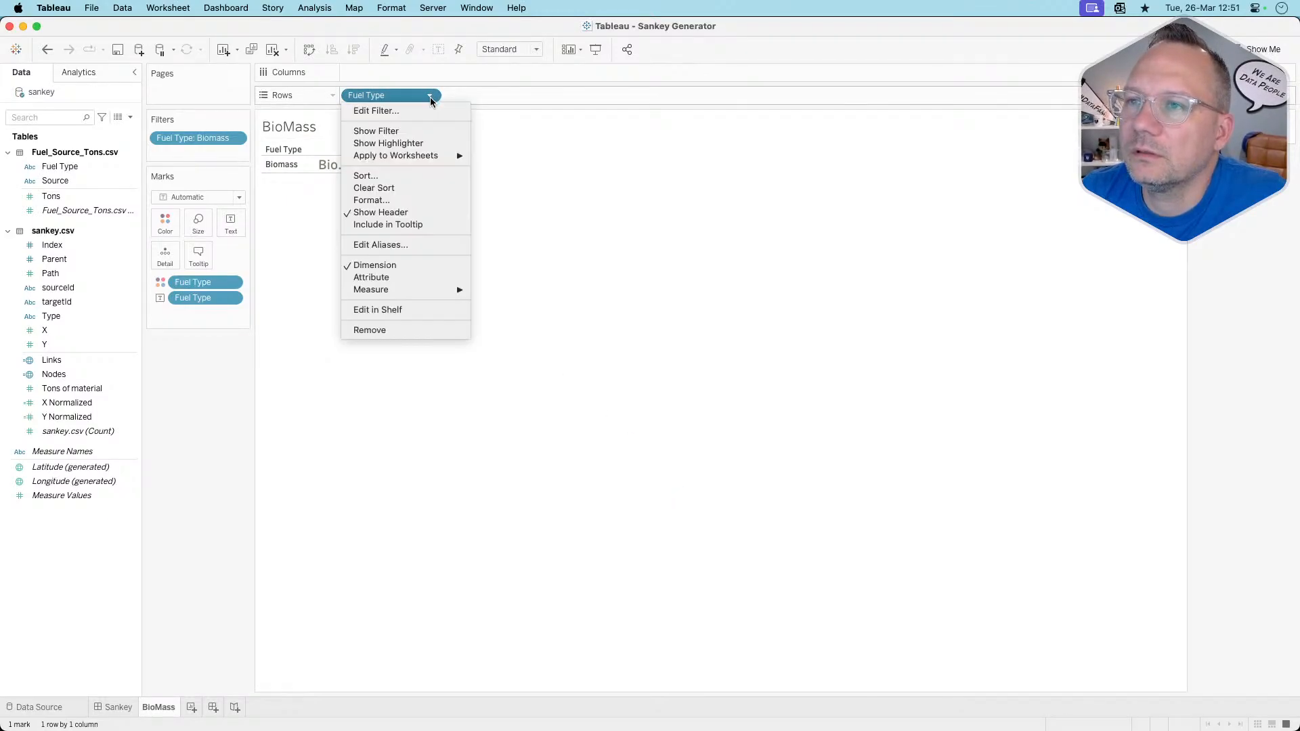
pyautogui.click(390, 212)
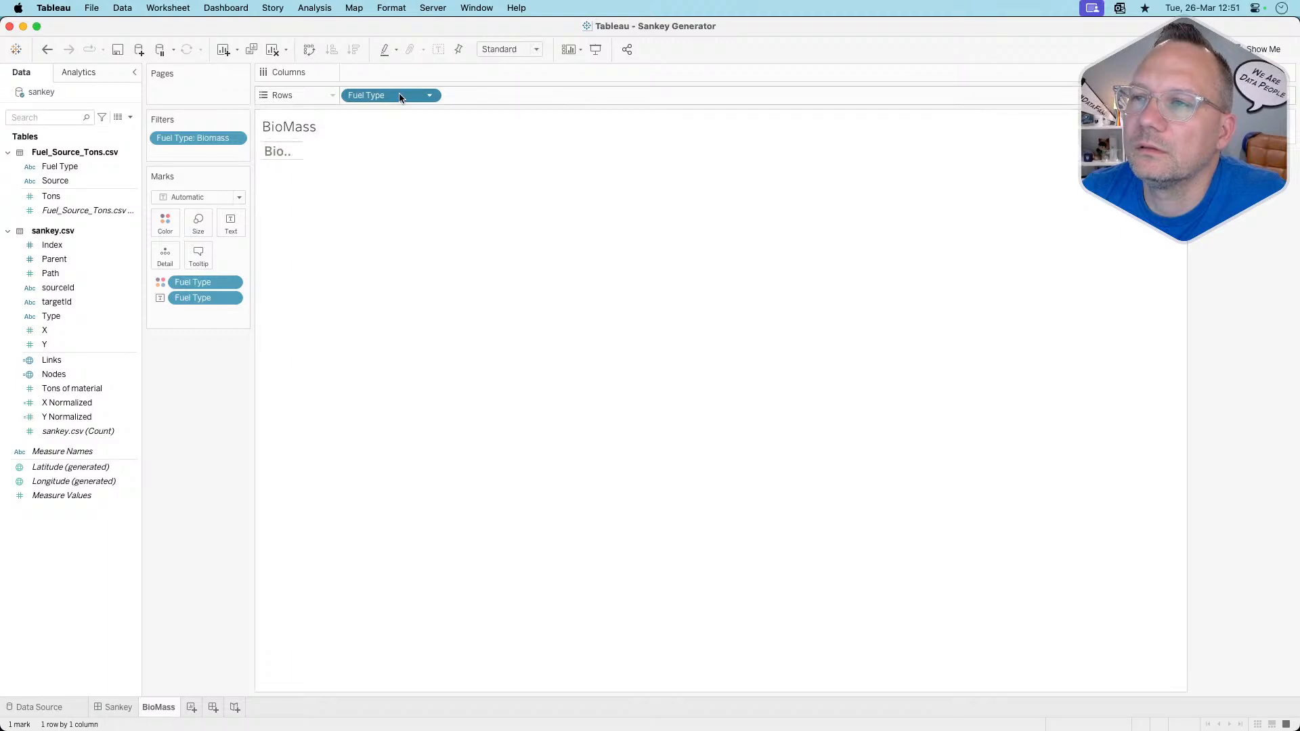
# Fit the BioMass sheet to Entire View and set its row divider pane border to None
pyautogui.click(522, 51)
pyautogui.click(501, 92)
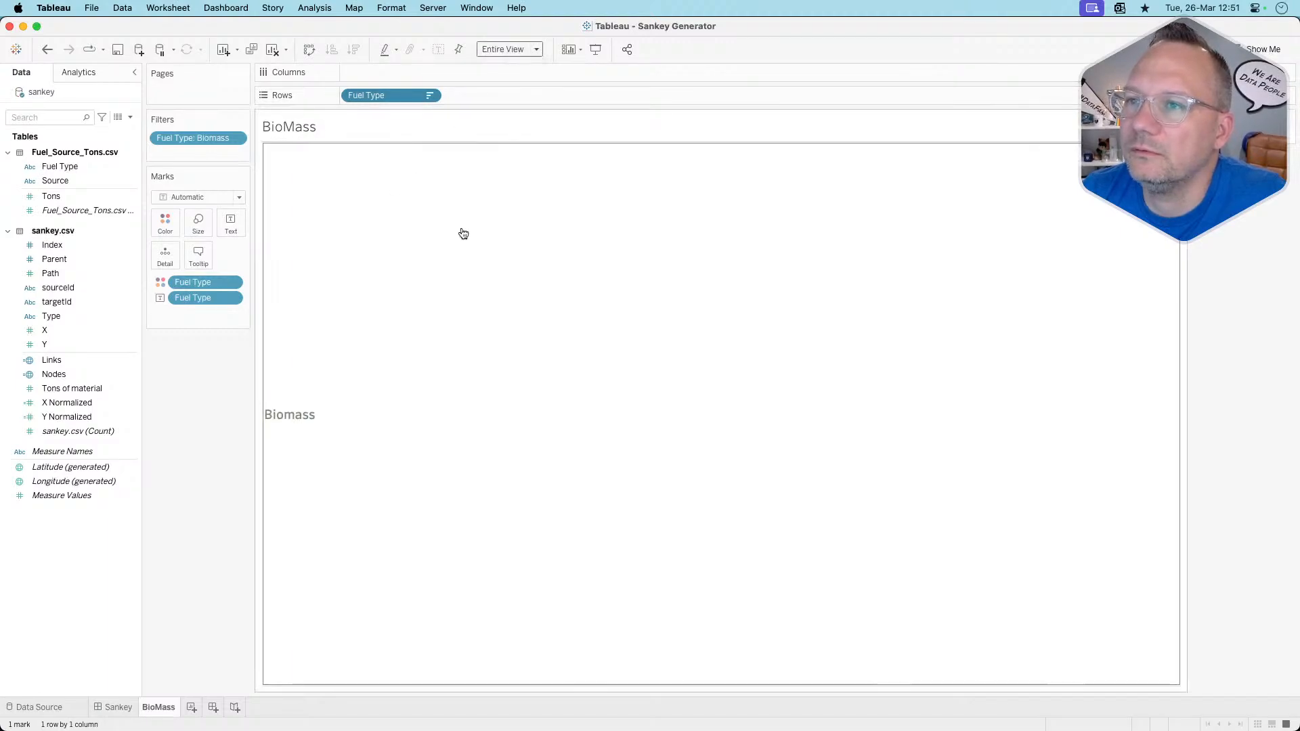
pyautogui.rightClick(462, 231)
pyautogui.click(494, 281)
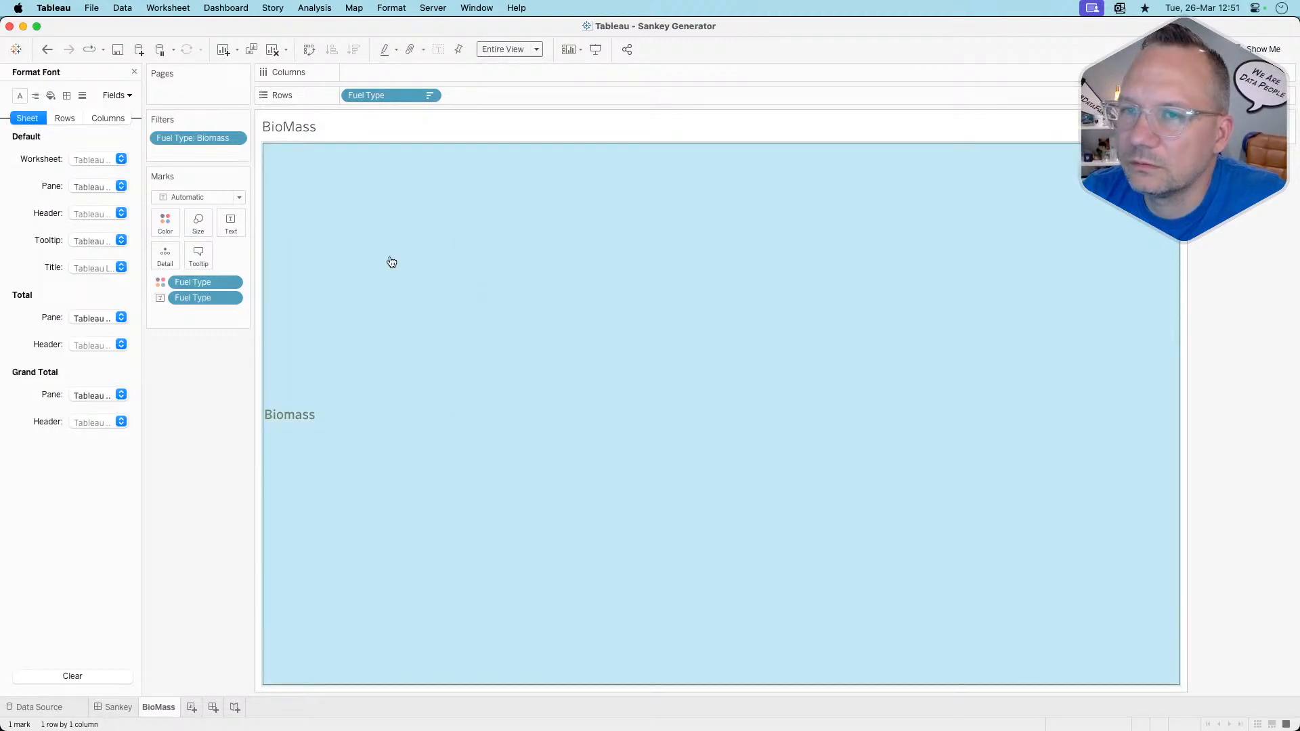
pyautogui.click(66, 96)
pyautogui.click(89, 415)
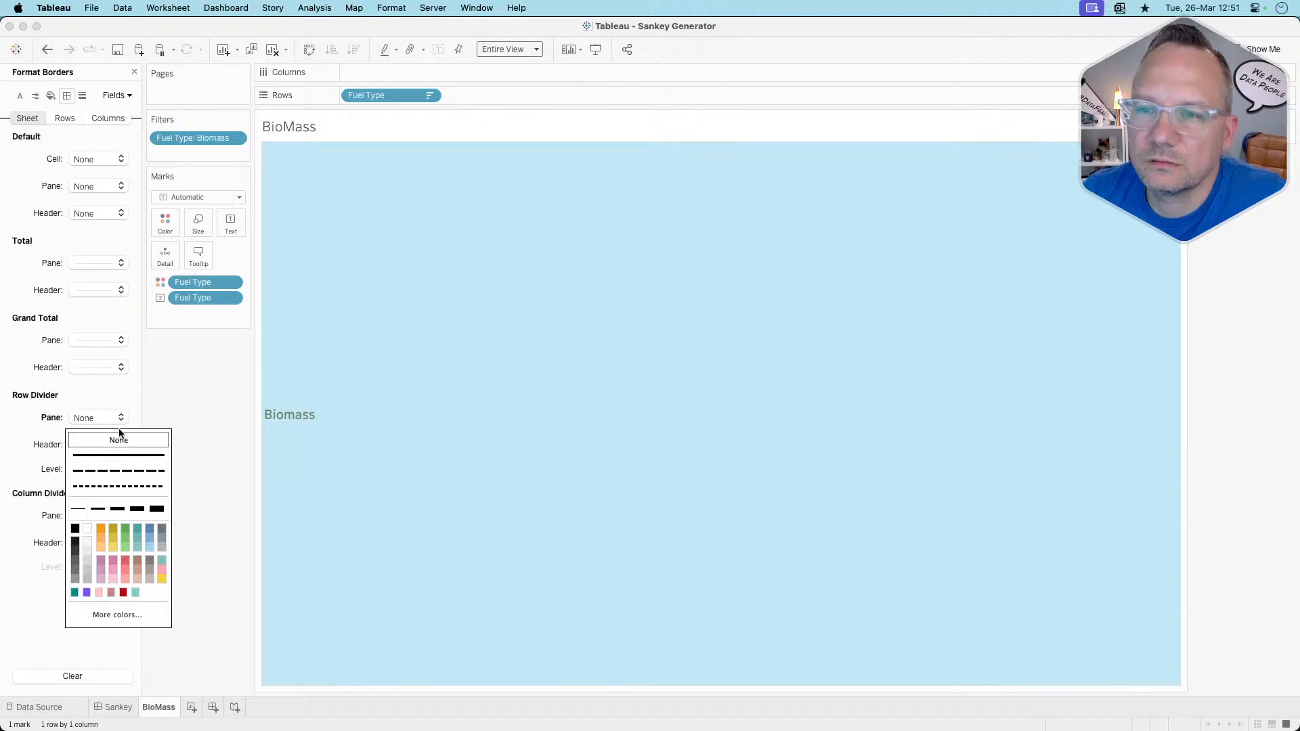
pyautogui.click(84, 437)
pyautogui.click(343, 437)
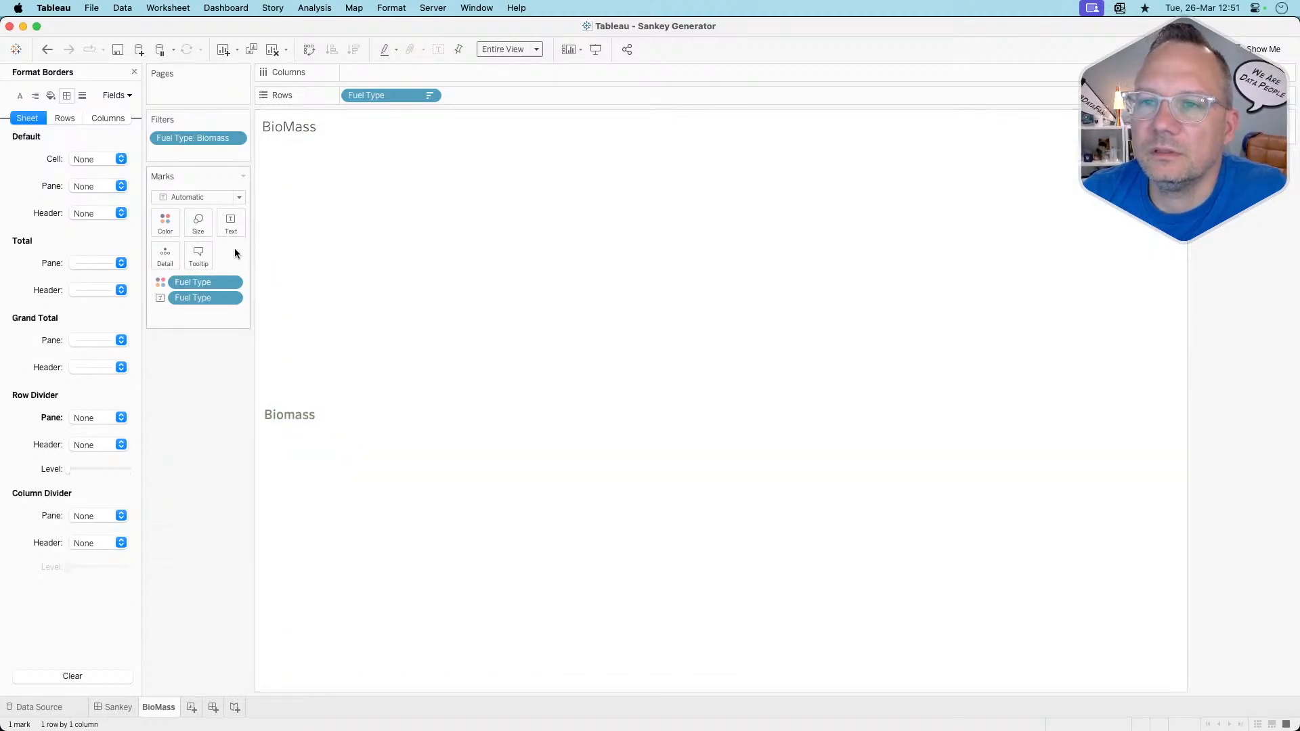
pyautogui.click(134, 72)
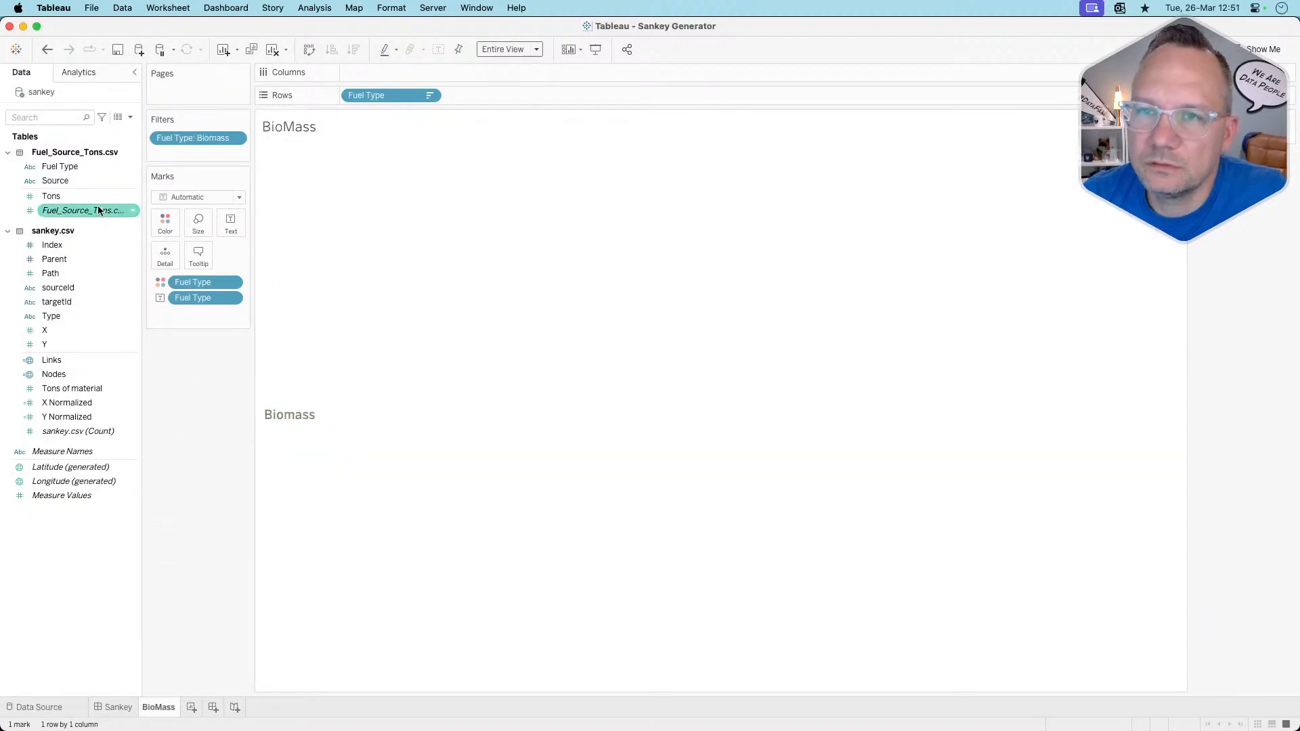
# Add Tons to the text label and create a calculated field with the formula SUM([Tons])/TOTAL(SUM([Tons]))
pyautogui.moveTo(77, 197); pyautogui.dragTo(229, 226)
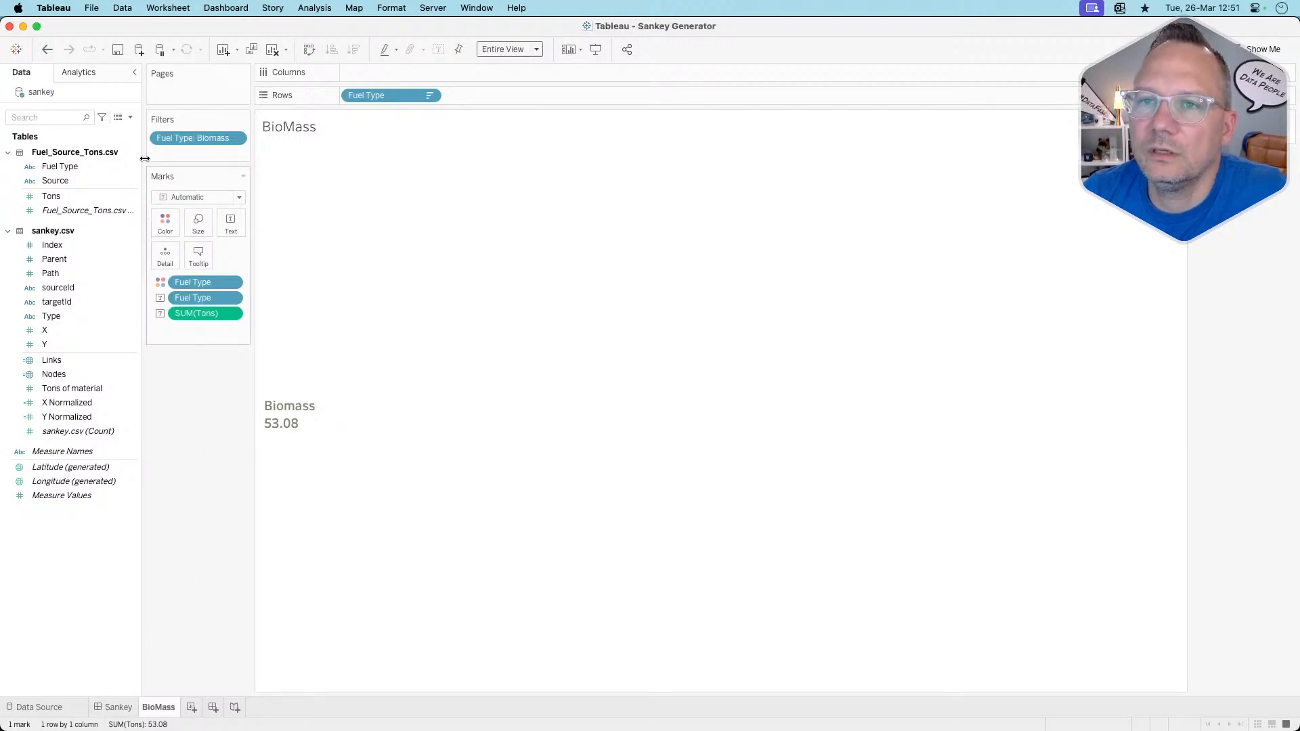
pyautogui.click(132, 118)
pyautogui.click(116, 126)
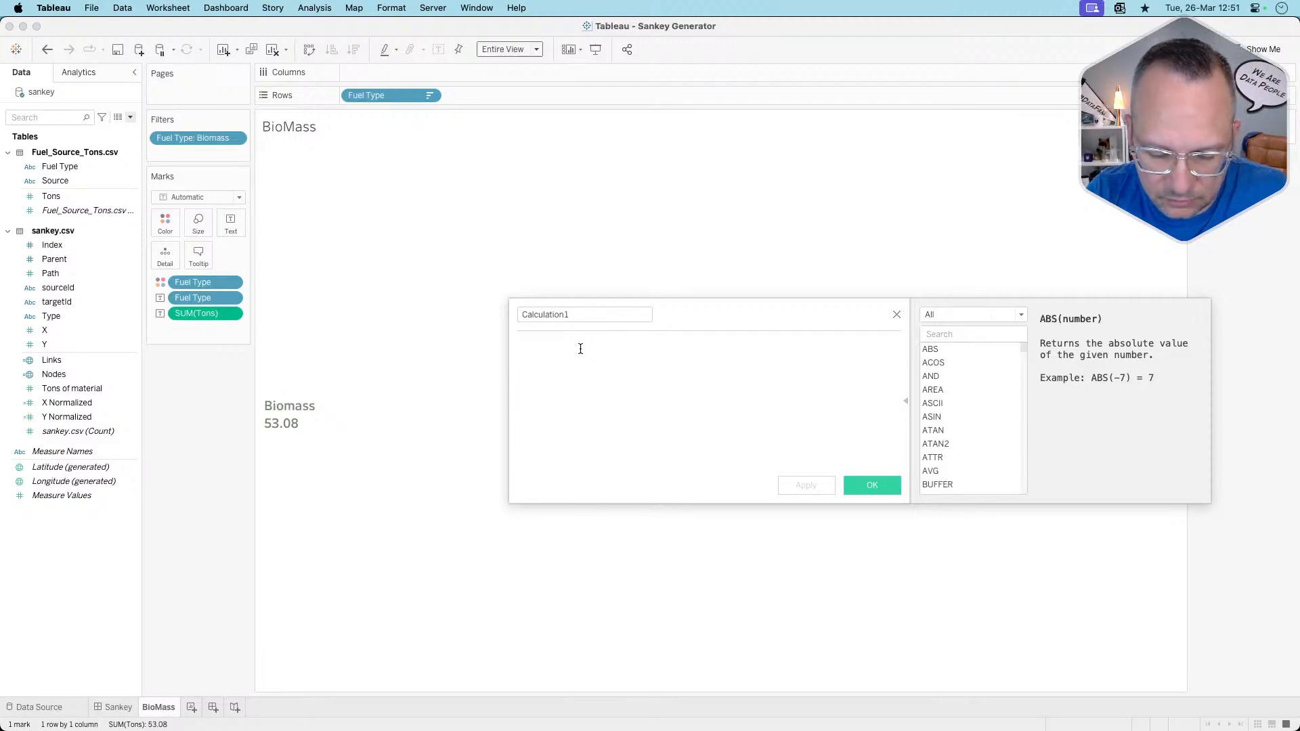
pyautogui.write('sum')
pyautogui.press('Return')
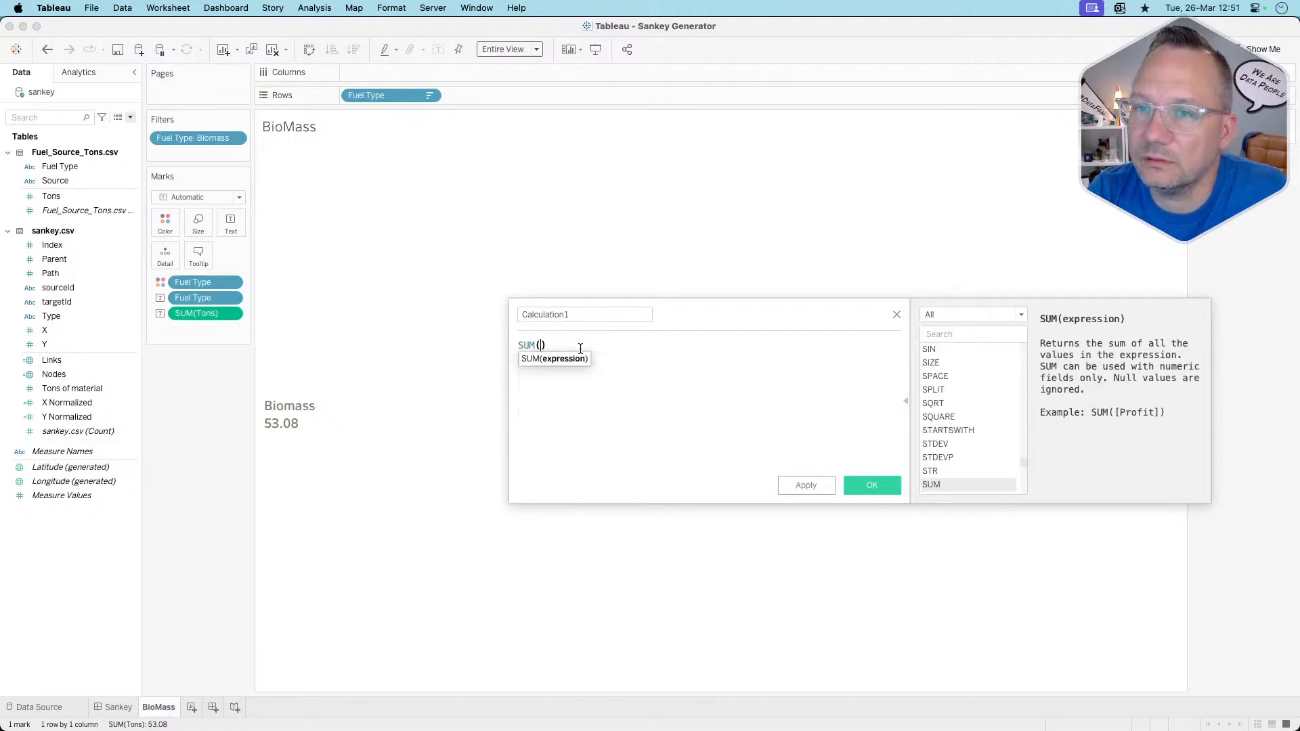
pyautogui.write('tons')
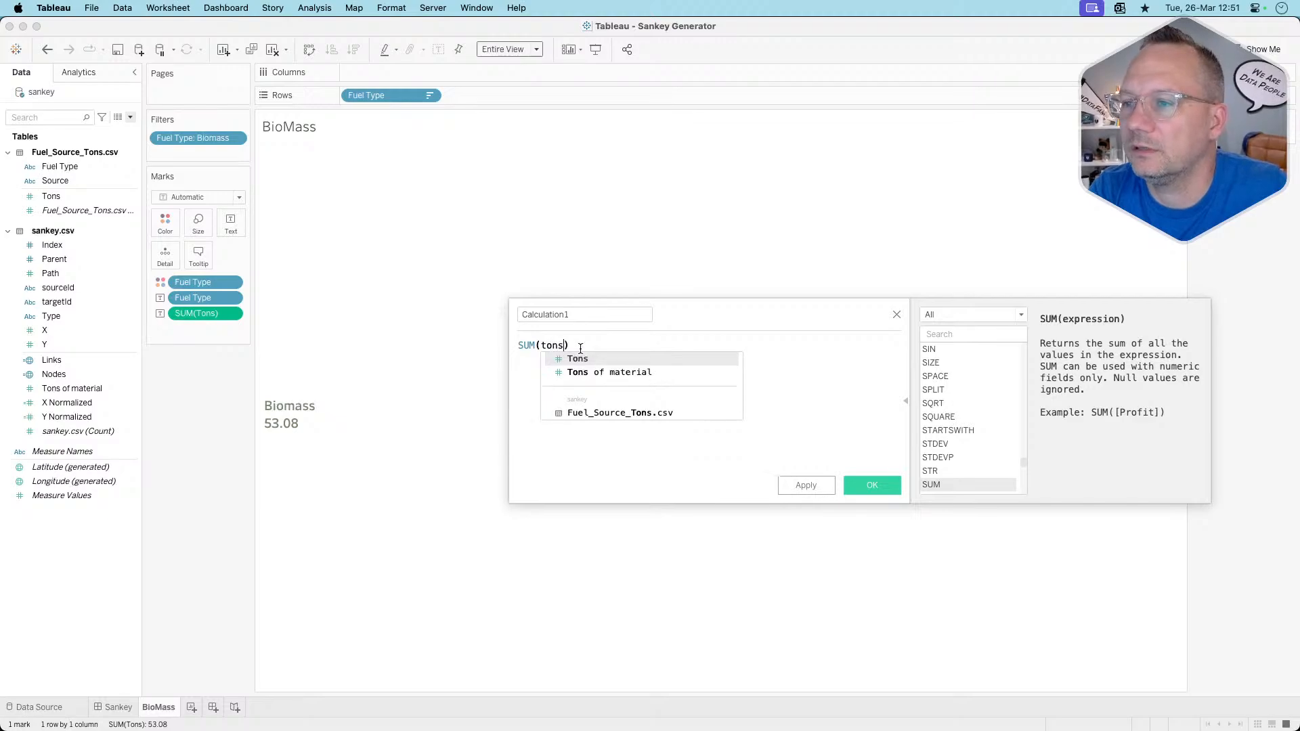
pyautogui.press('Return')
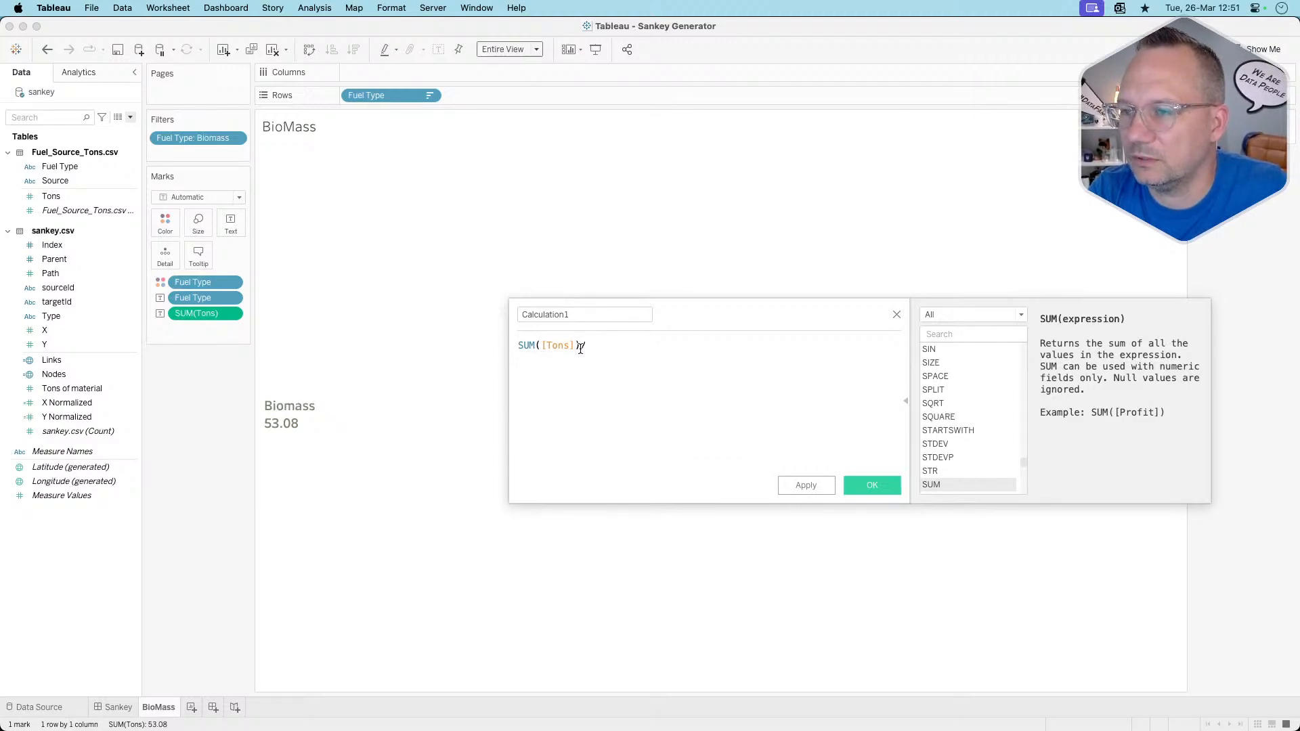
pyautogui.write('/tot')
pyautogui.press('Return')
pyautogui.write('su')
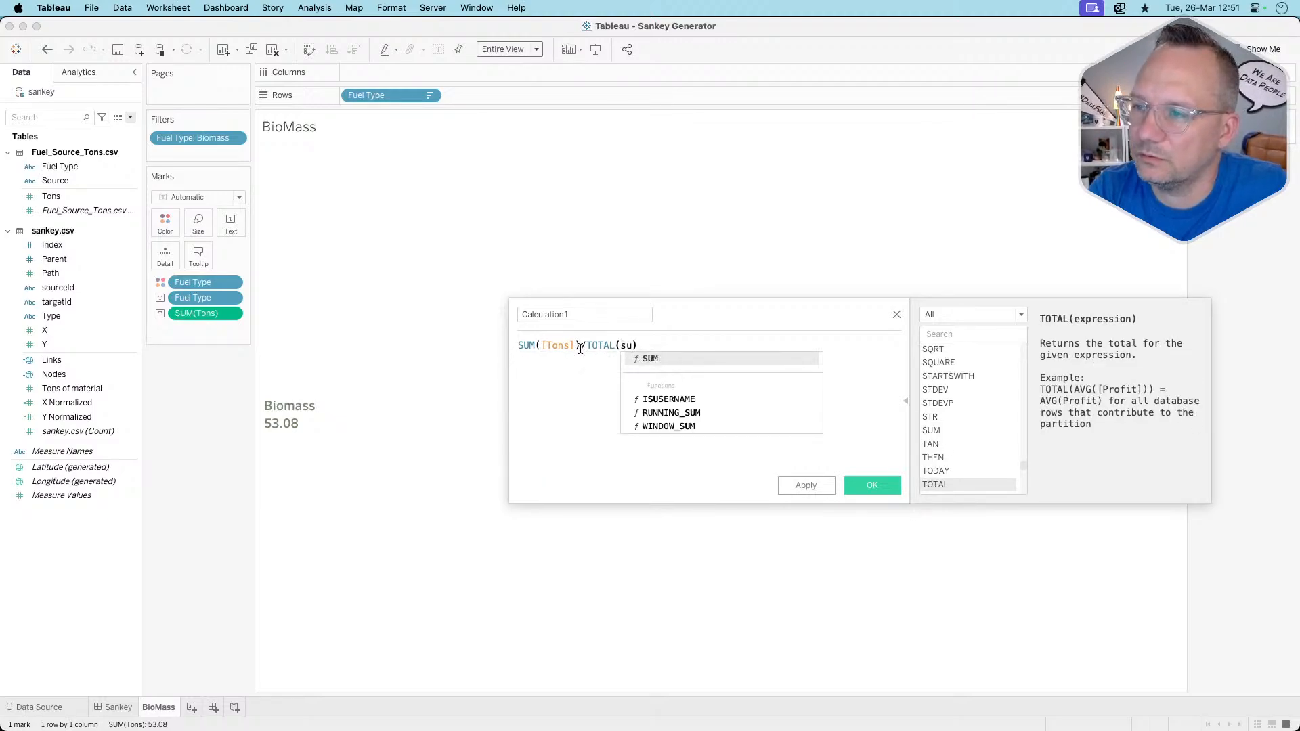
pyautogui.press('Return')
pyautogui.write('tons')
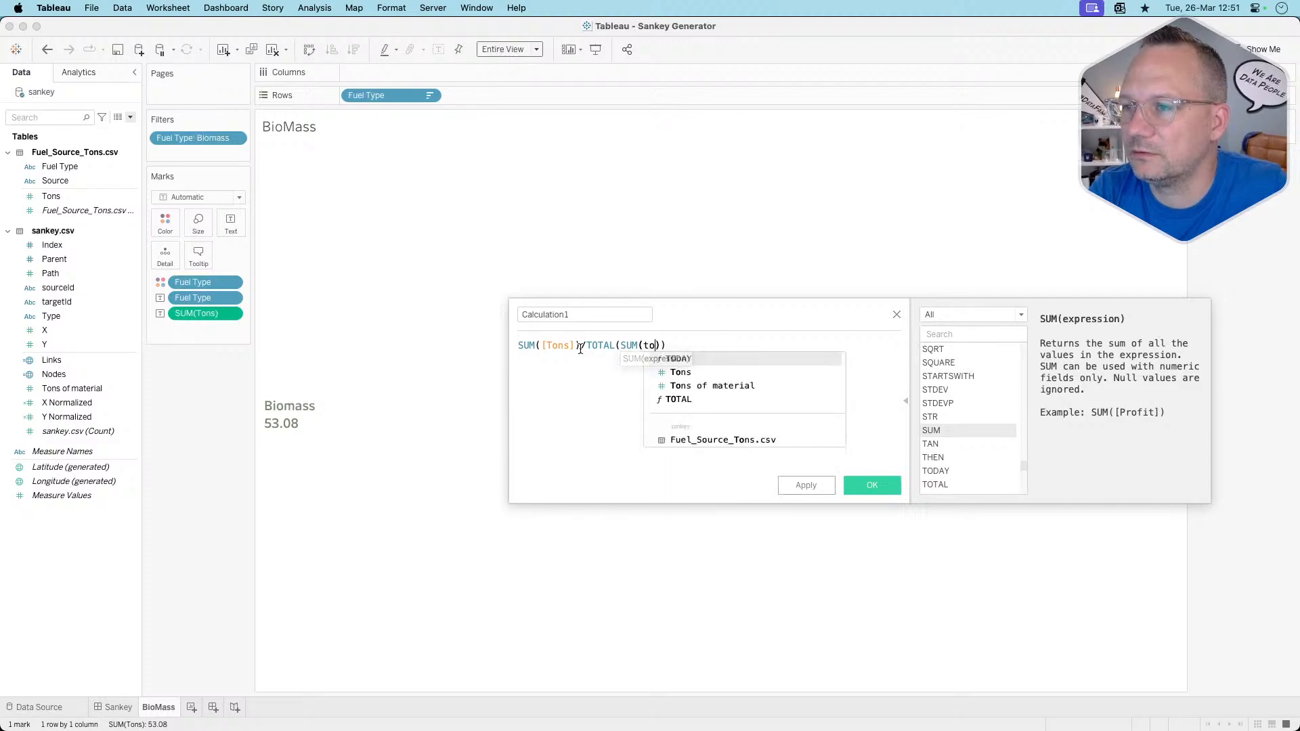
pyautogui.press('Return')
# Name the calculated field % of Total, save it, and add it to the text label
pyautogui.click(580, 313)
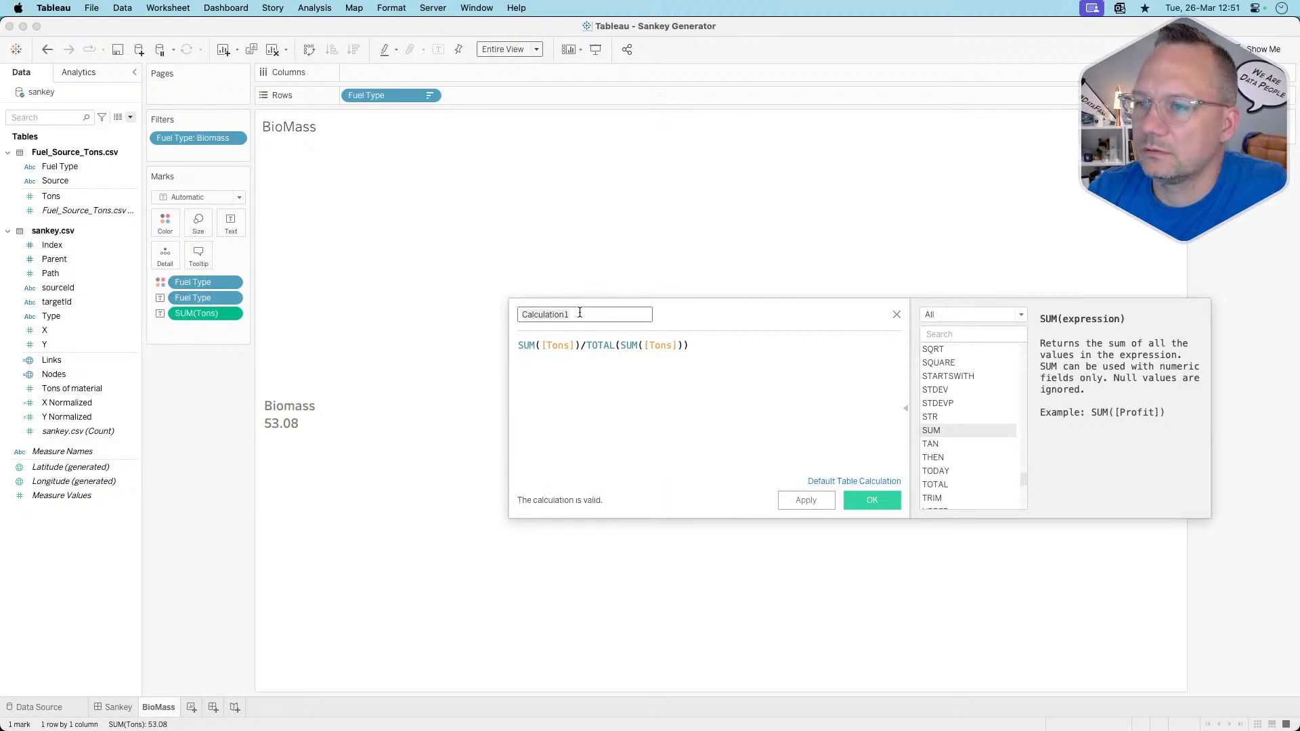
pyautogui.write('% of Total')
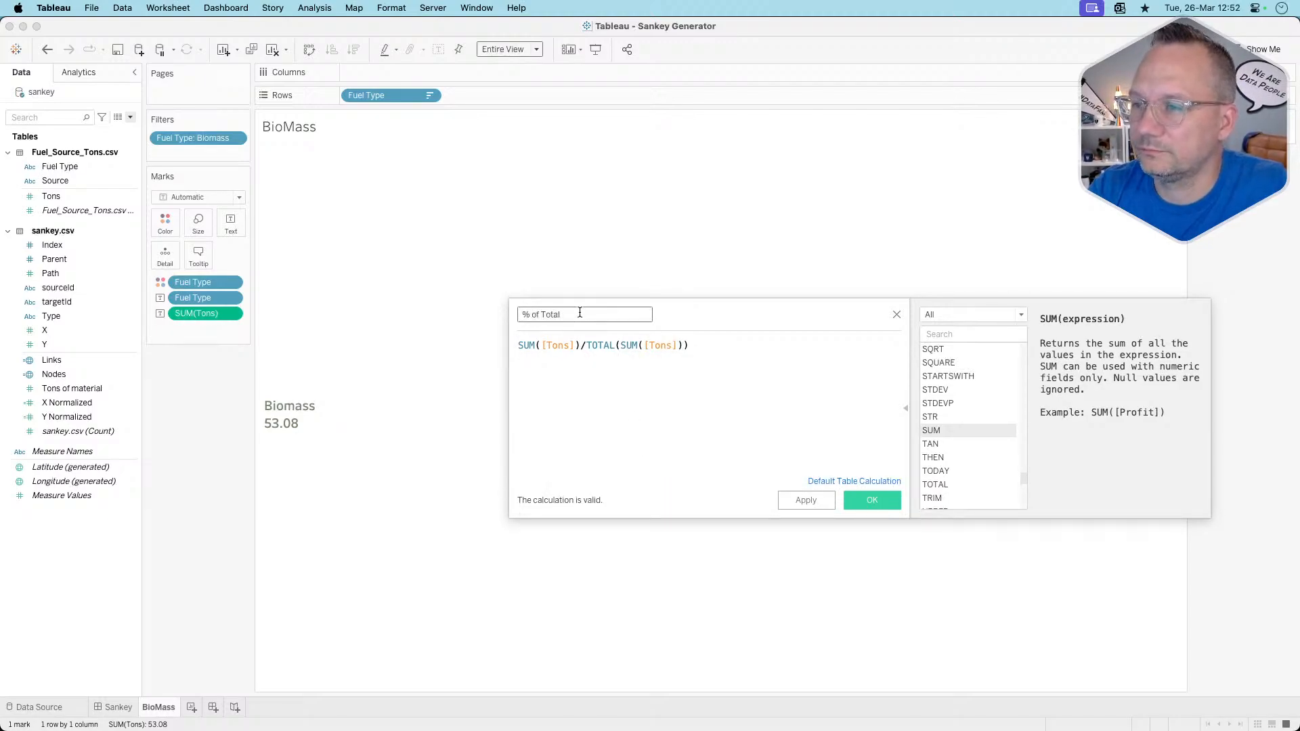
pyautogui.click(872, 500)
pyautogui.moveTo(86, 475); pyautogui.dragTo(230, 226)
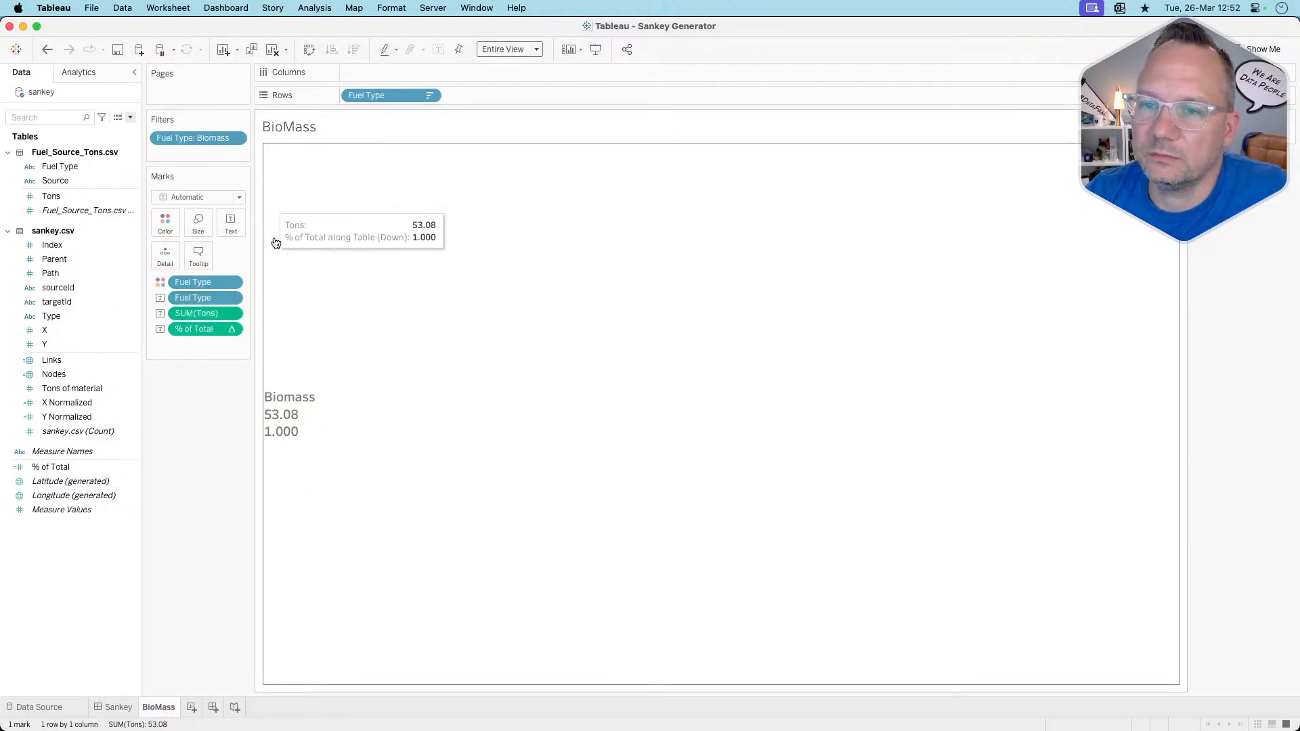
# Set the default number format of % of Total to Percentage with 0 decimal places
pyautogui.rightClick(63, 466)
pyautogui.moveTo(112, 362)
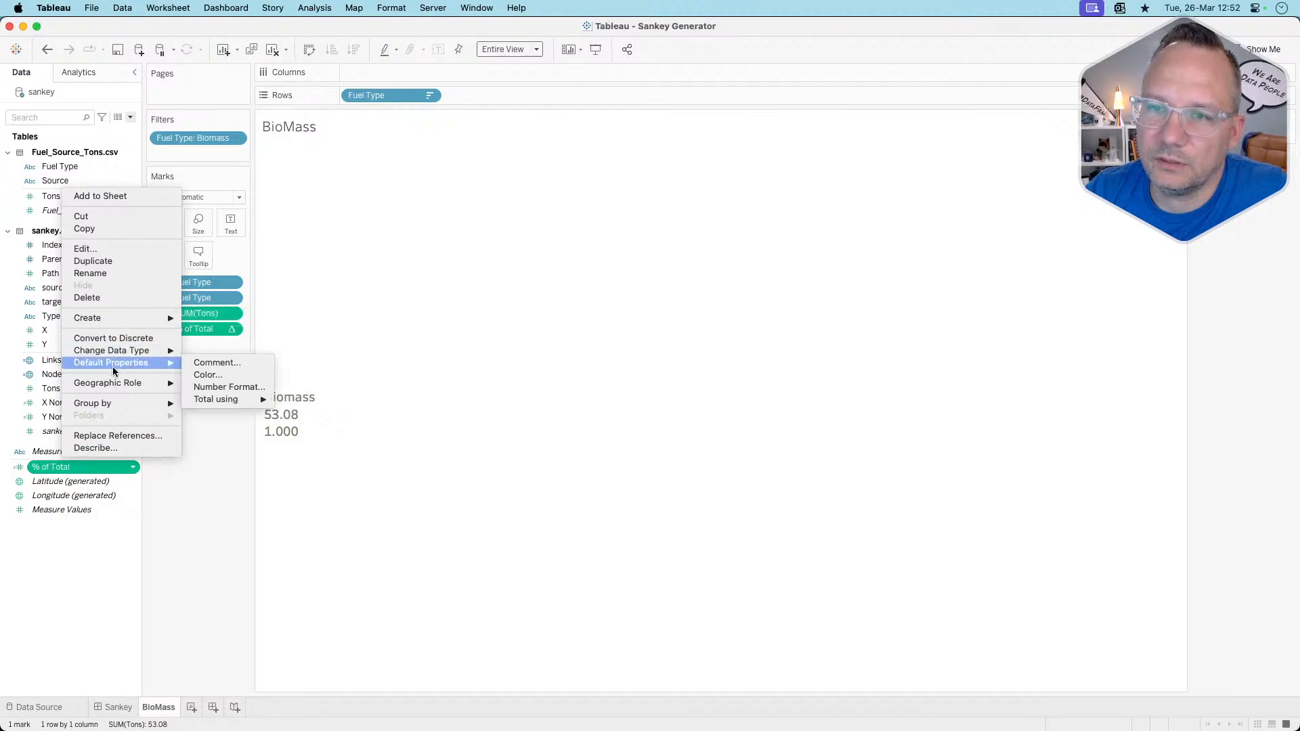
pyautogui.click(223, 383)
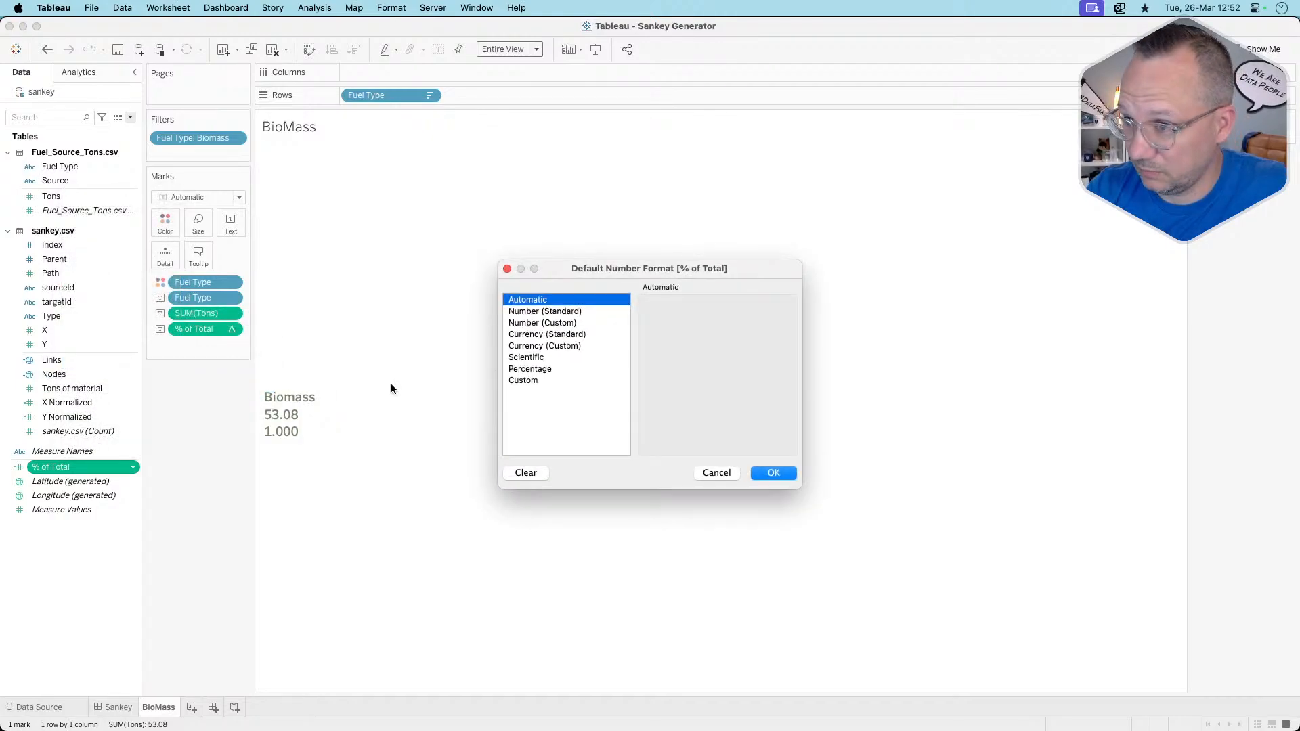
pyautogui.click(535, 370)
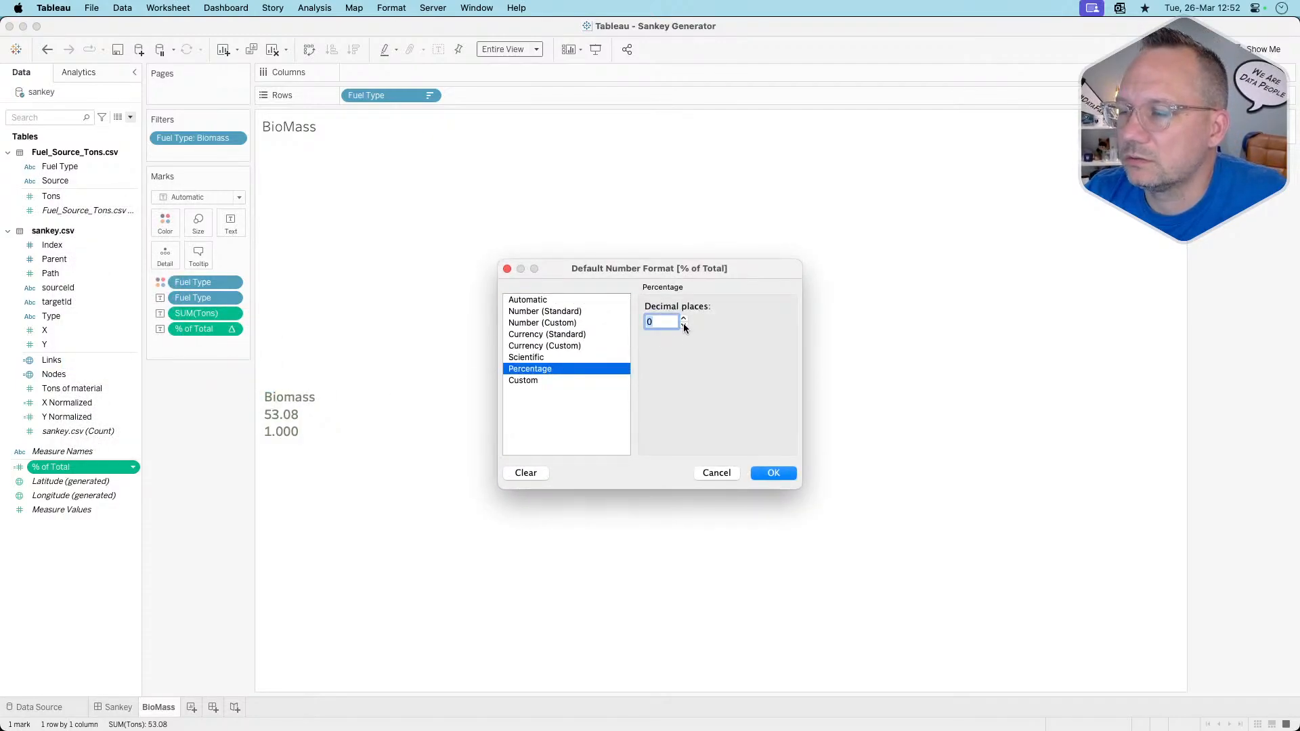
pyautogui.click(771, 474)
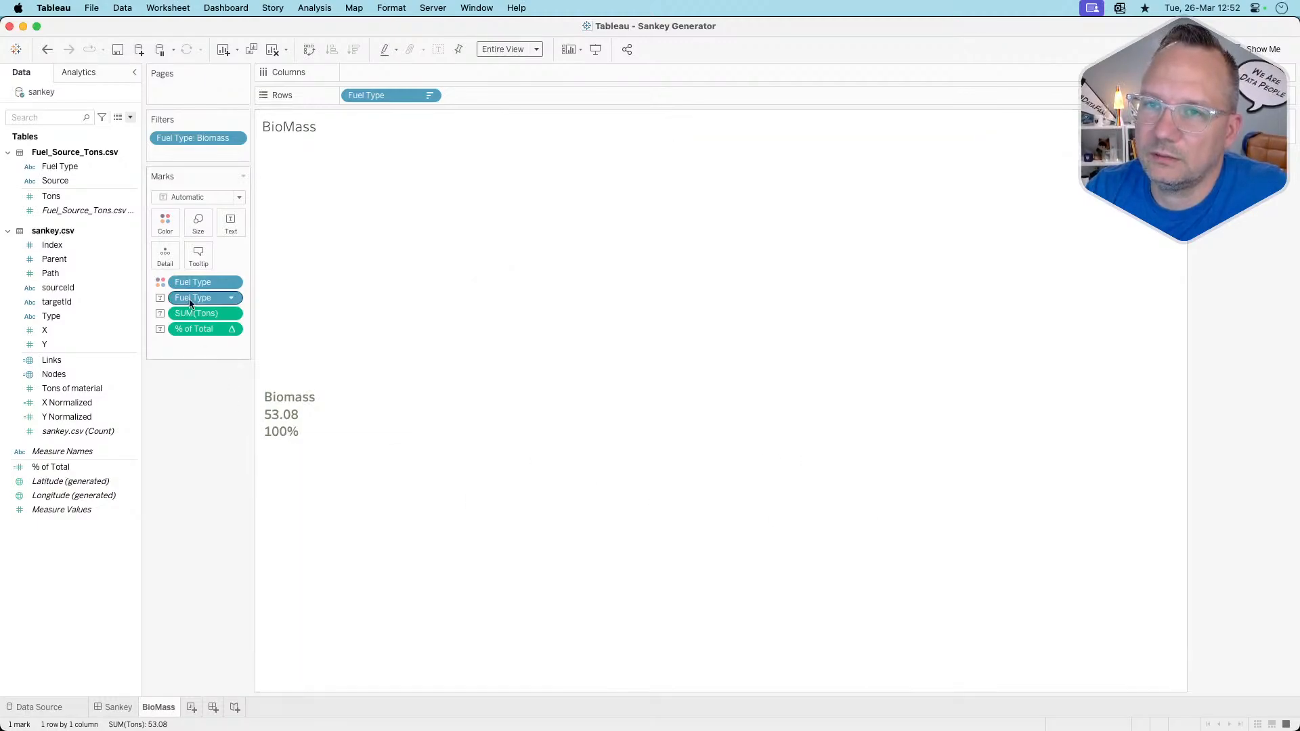
# Remove the Fuel Type filter from the BioMass sheet
pyautogui.moveTo(196, 139); pyautogui.dragTo(188, 470)
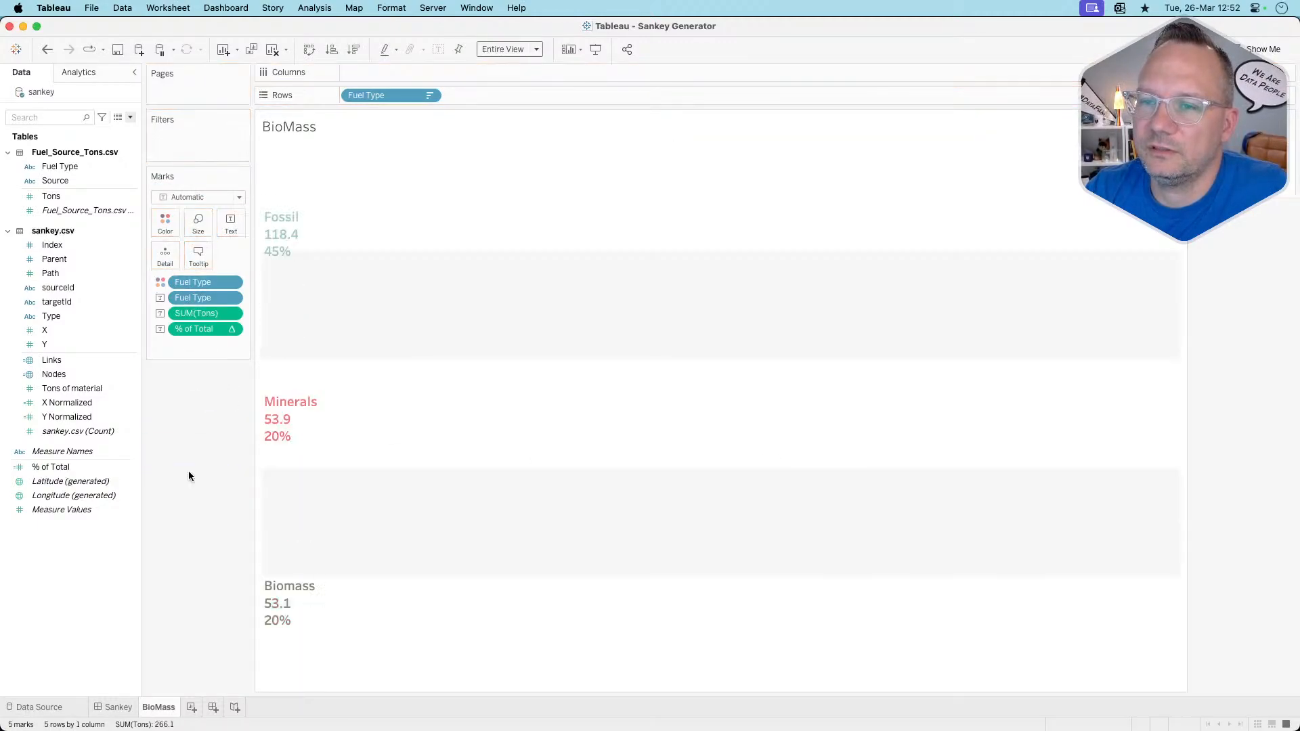
pyautogui.click(291, 204)
pyautogui.keyDown('super'); pyautogui.click(283, 291); pyautogui.keyUp('super')
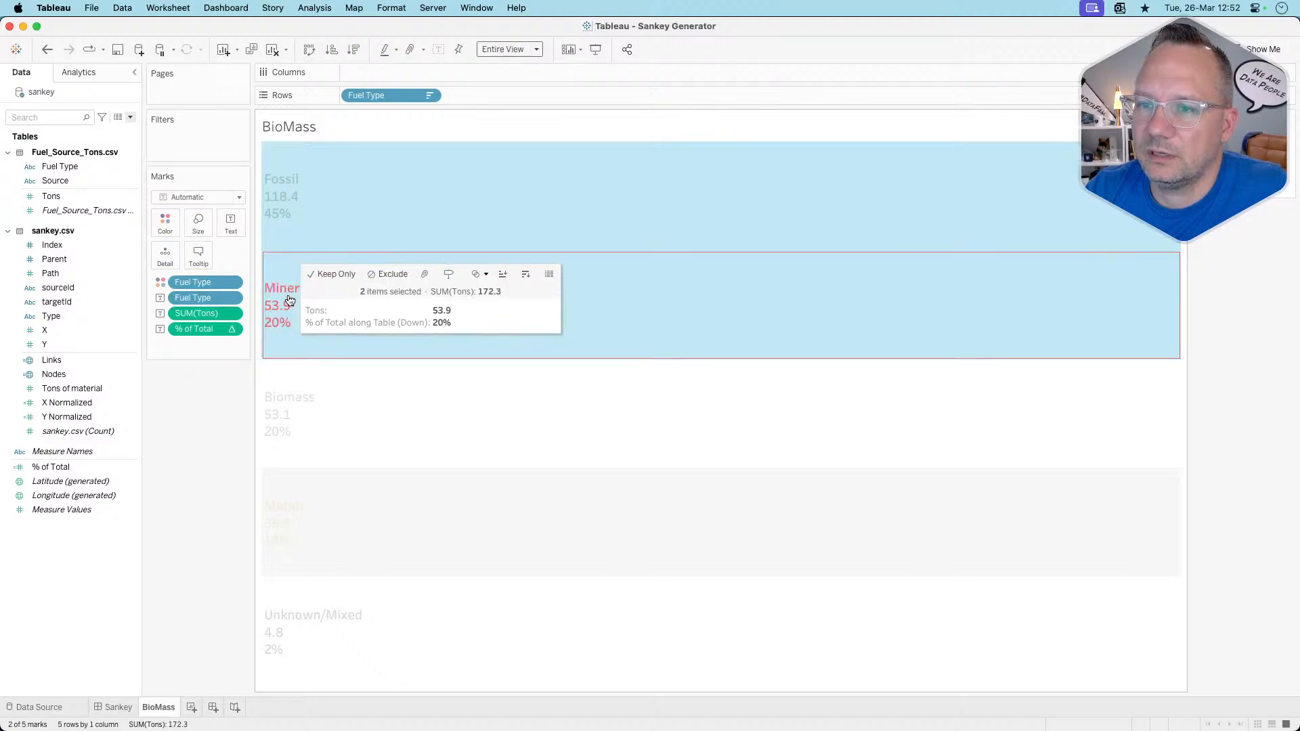
pyautogui.keyDown('super'); pyautogui.click(293, 515); pyautogui.keyUp('super')
pyautogui.keyDown('super'); pyautogui.click(294, 625); pyautogui.keyUp('super')
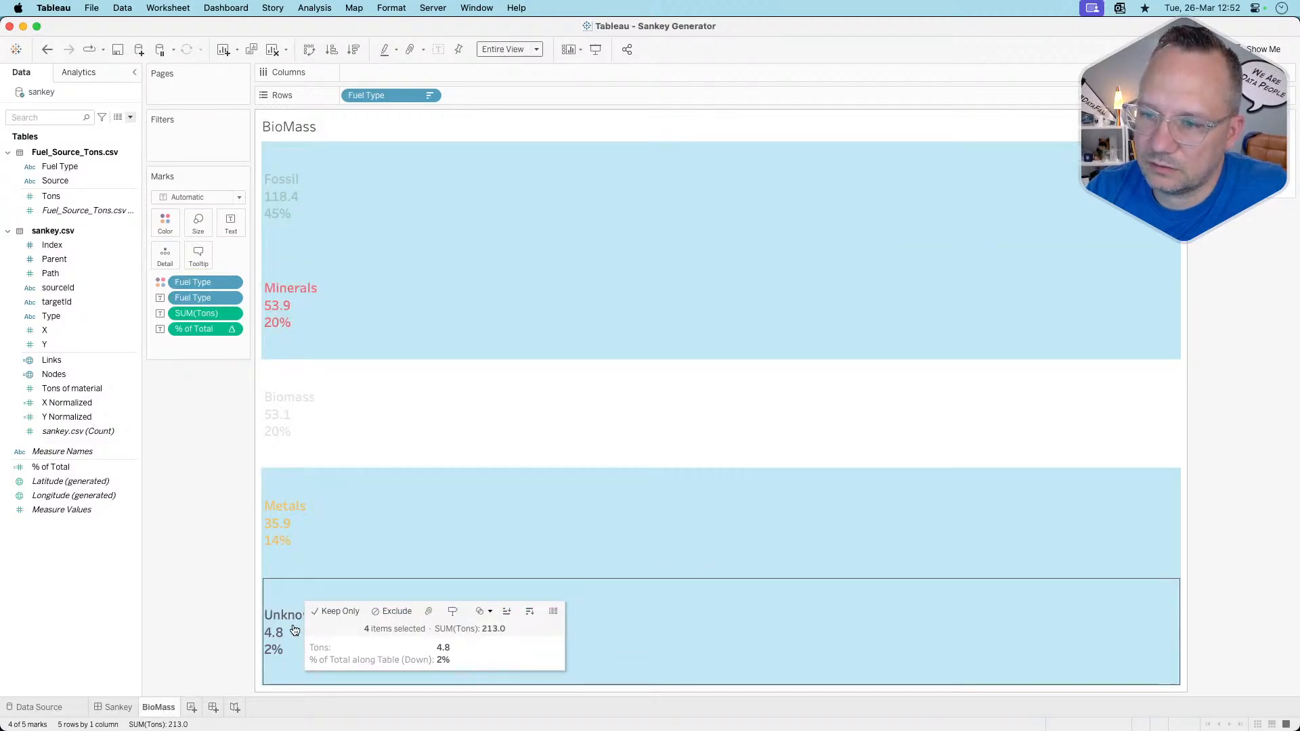
pyautogui.rightClick(294, 624)
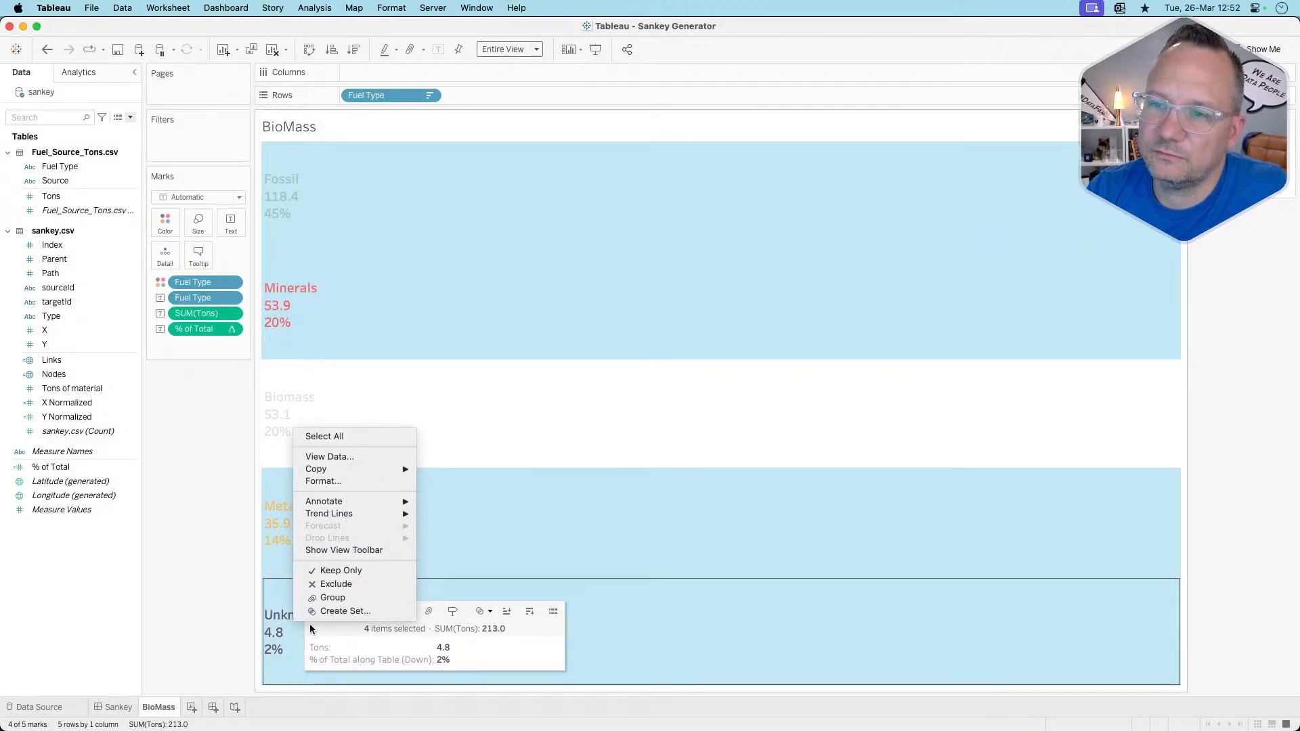
pyautogui.click(276, 644)
pyautogui.click(274, 629)
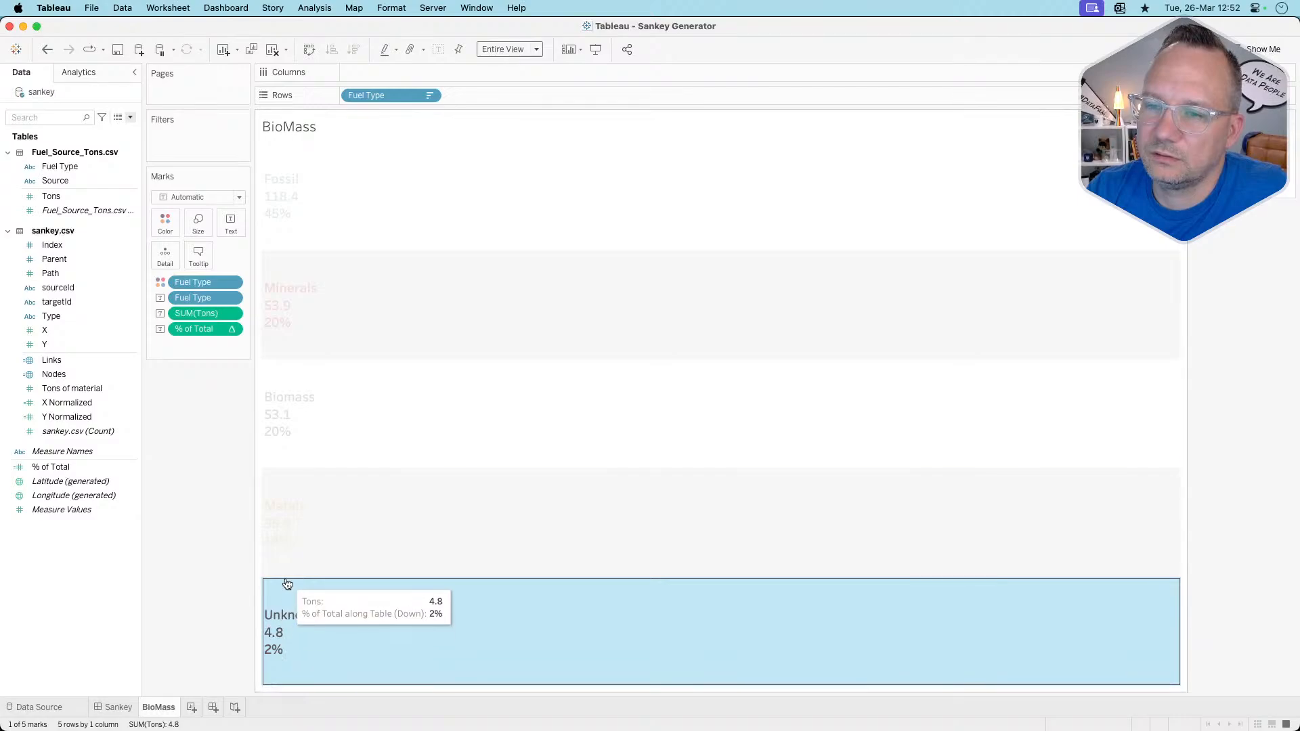
pyautogui.rightClick(285, 614)
pyautogui.click(285, 615)
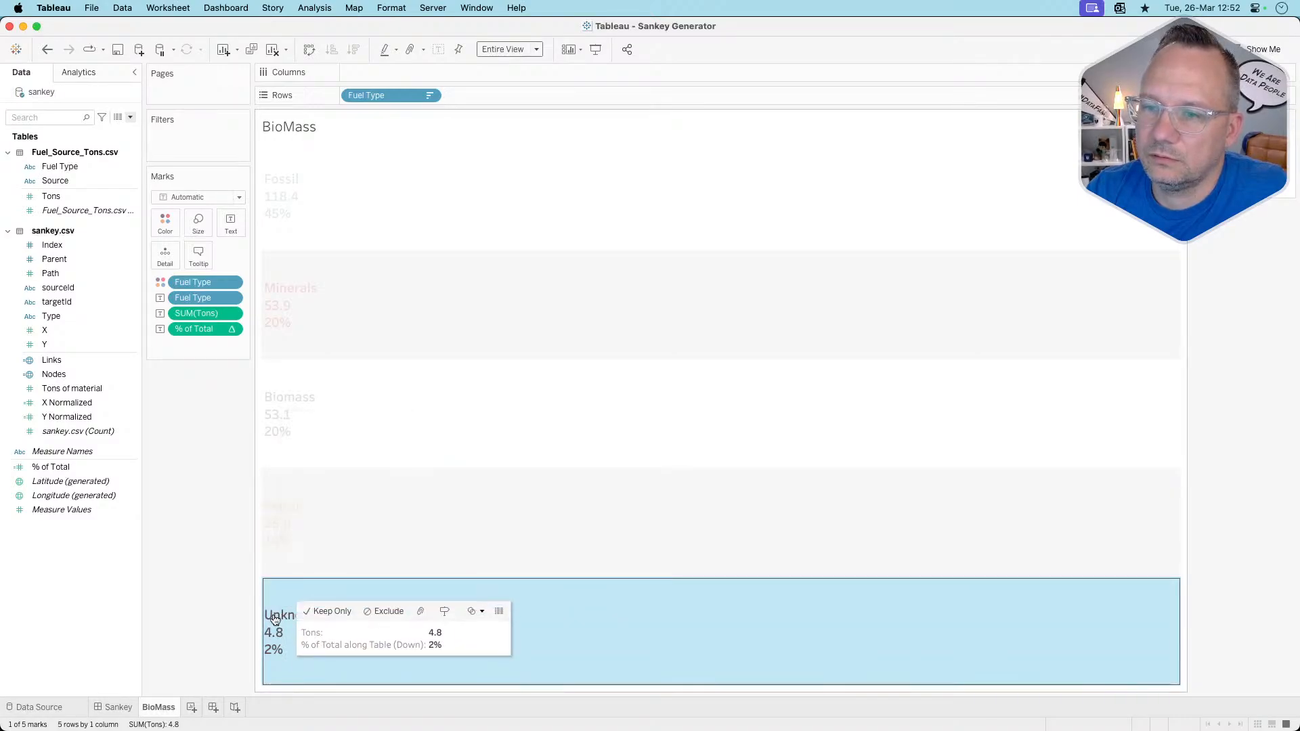
# Show the Fuel Type row header and hide the Fossil, Minerals, Metals and Unknown/Mixed rows
pyautogui.click(430, 95)
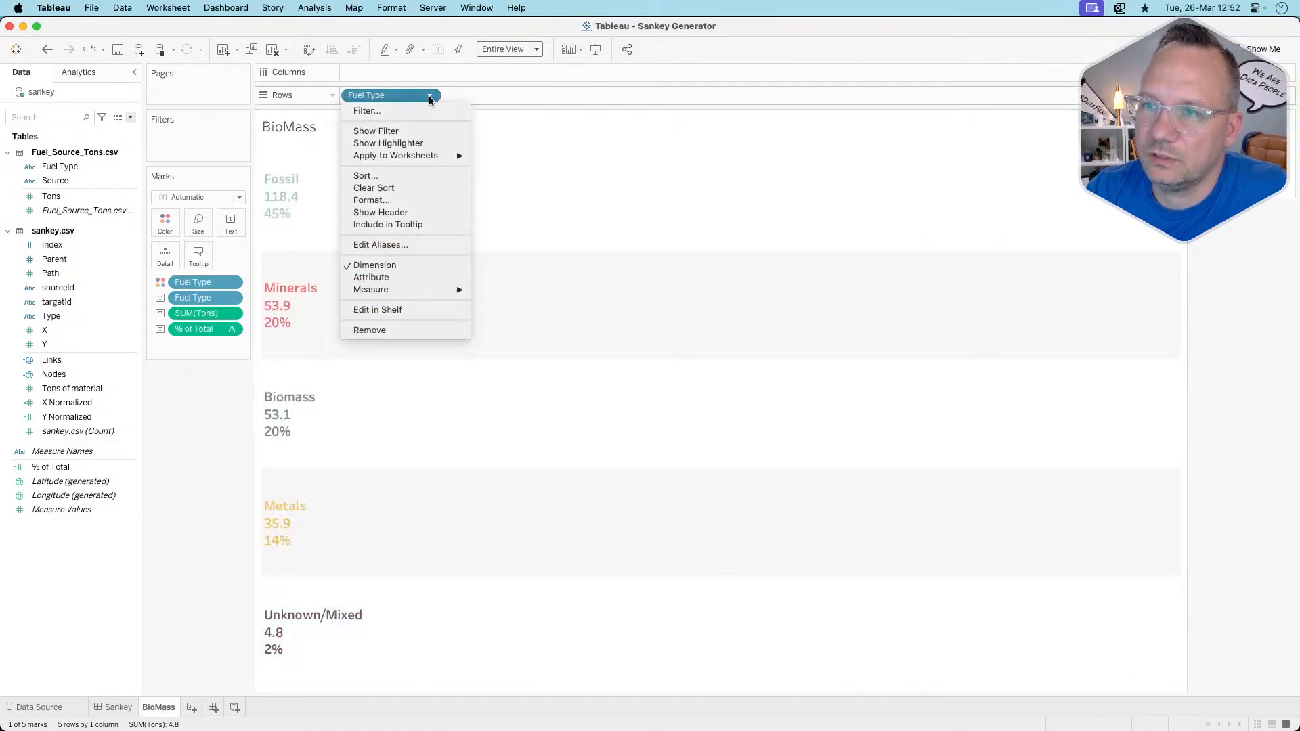
pyautogui.click(383, 212)
pyautogui.click(292, 609)
pyautogui.keyDown('super'); pyautogui.click(283, 569); pyautogui.keyUp('super')
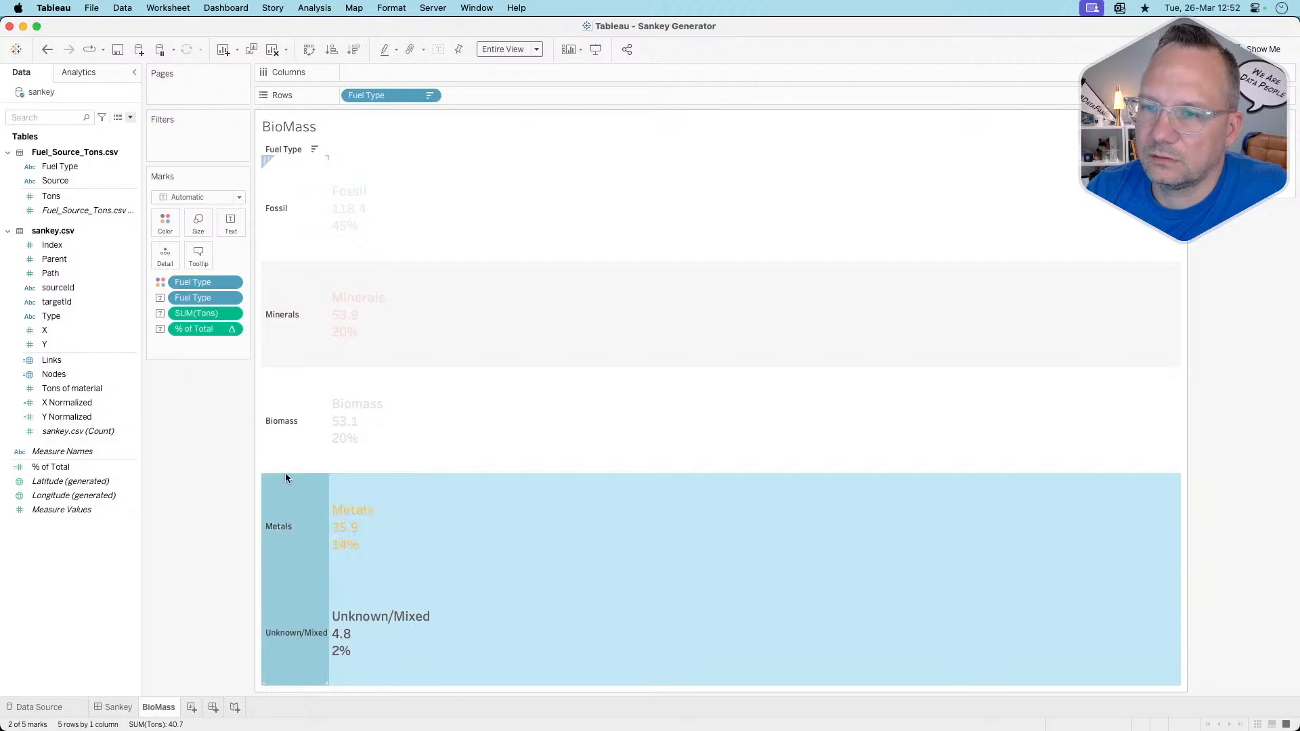
pyautogui.keyDown('super'); pyautogui.click(286, 324); pyautogui.keyUp('super')
pyautogui.keyDown('super'); pyautogui.click(287, 209); pyautogui.keyUp('super')
pyautogui.rightClick(287, 209)
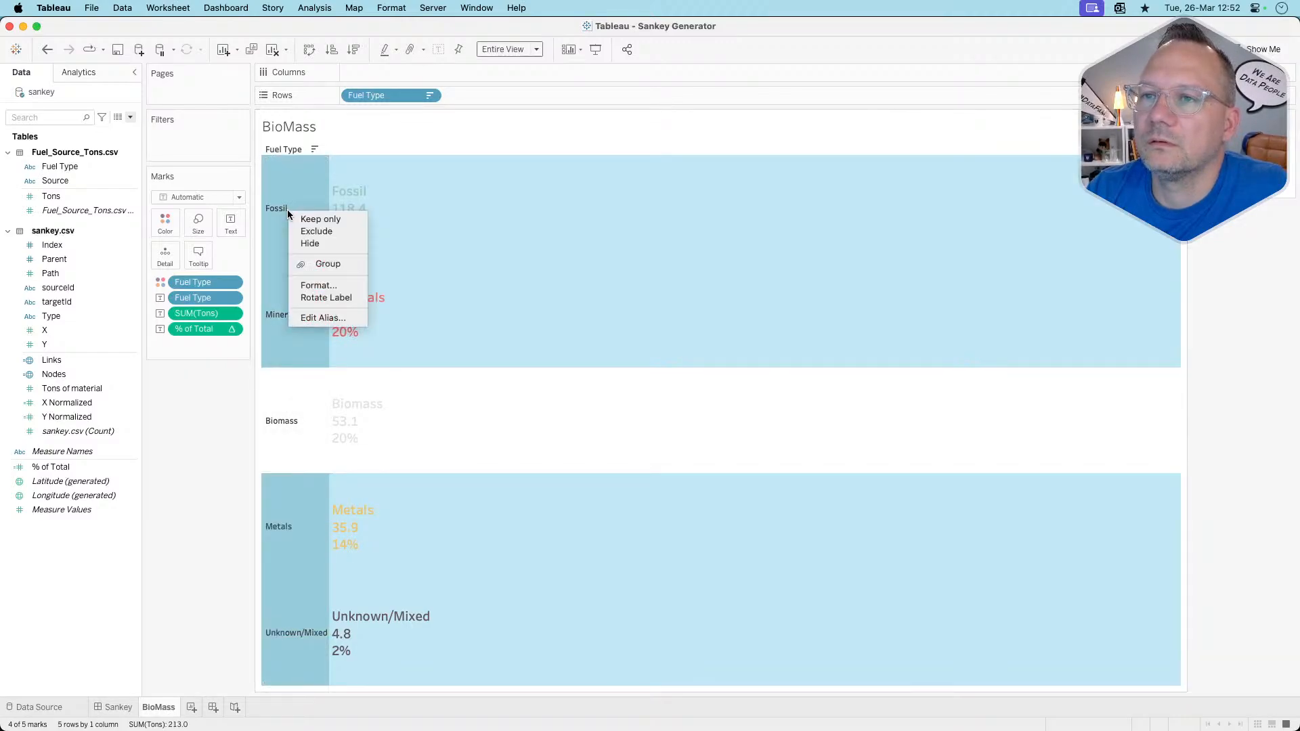
pyautogui.click(320, 245)
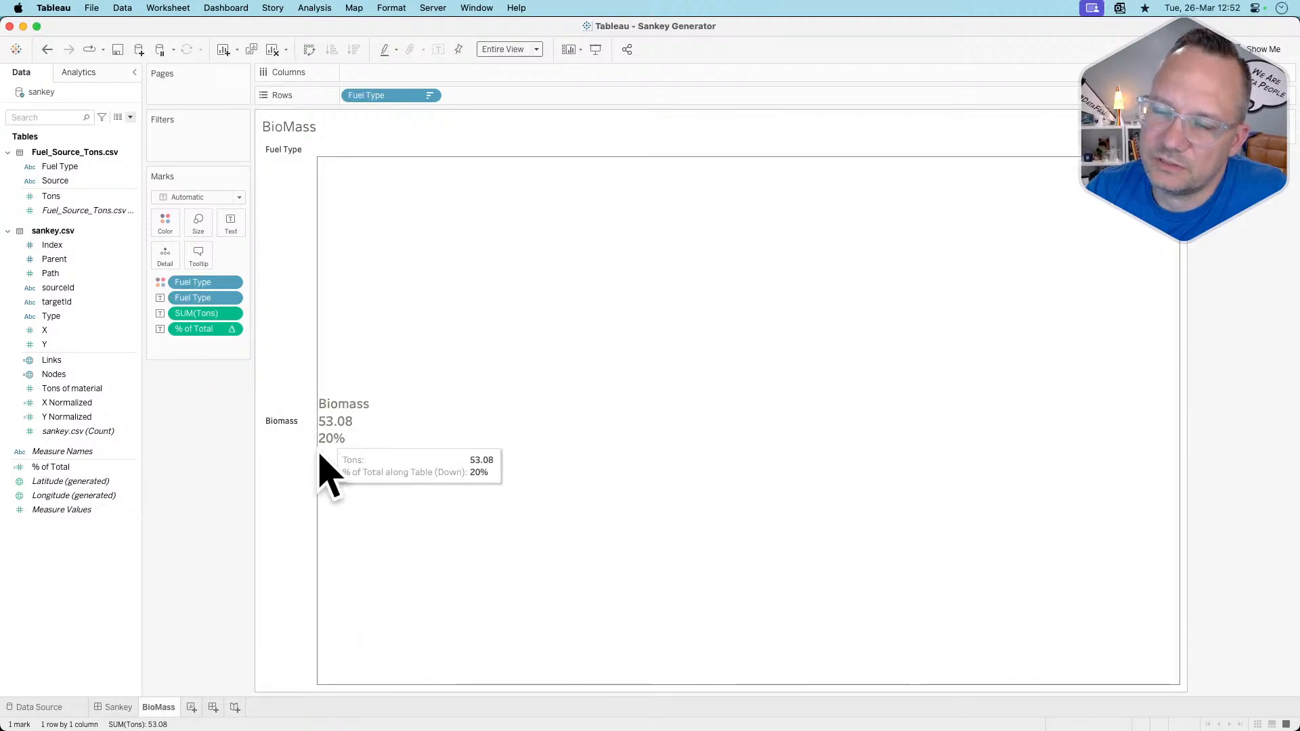
# Turn off the Fuel Type row header so only the Biomass label remains in the view
pyautogui.click(430, 97)
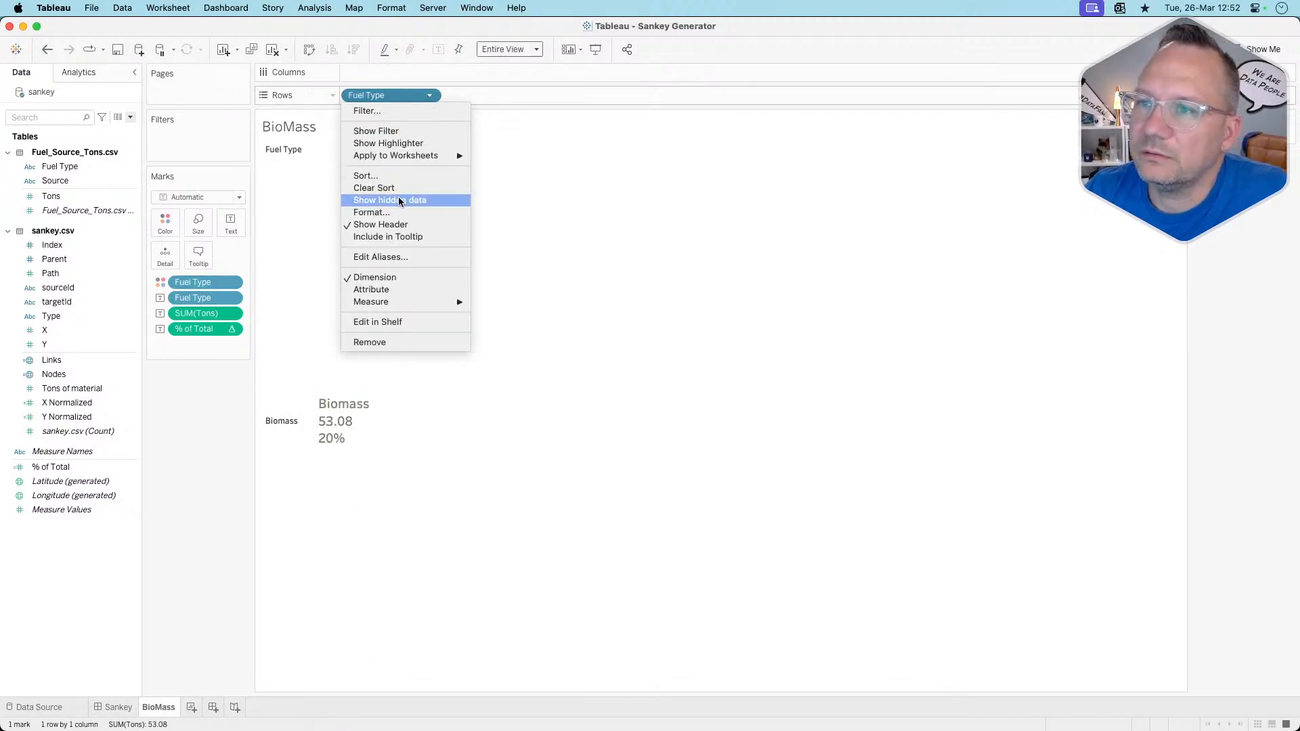
pyautogui.click(395, 225)
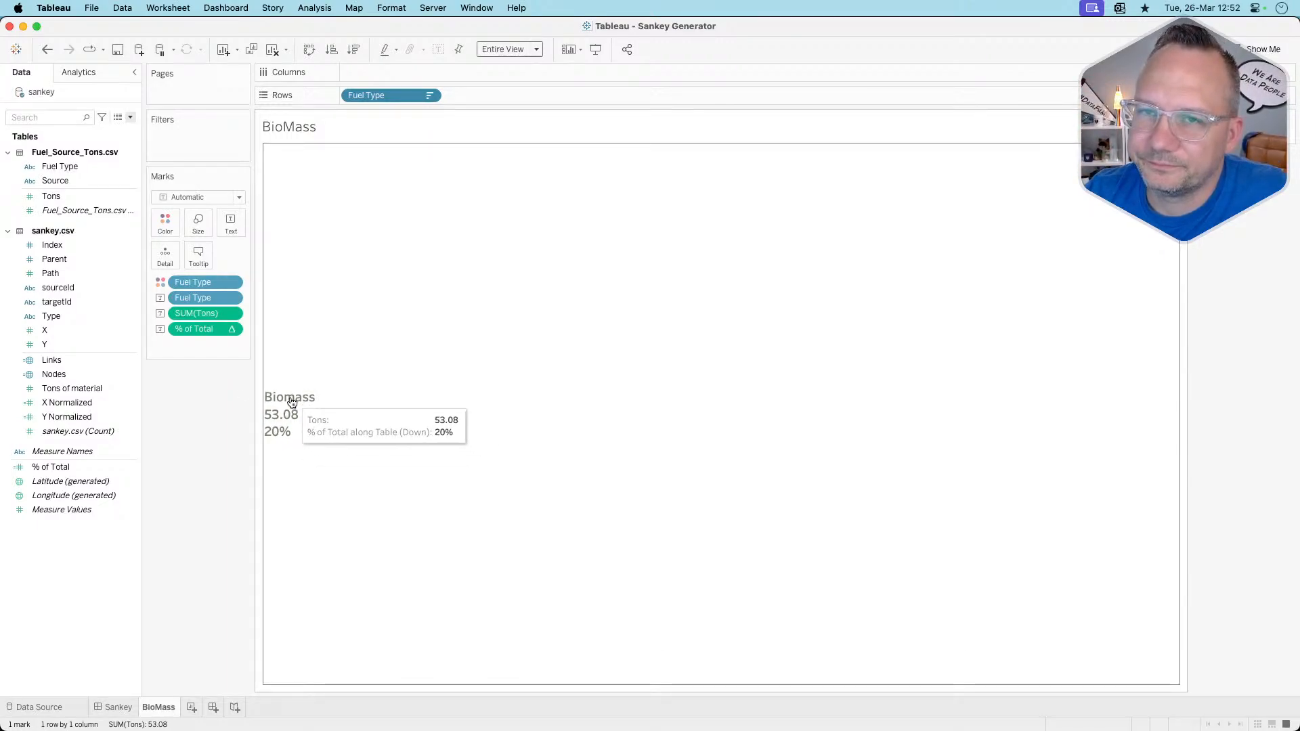
# Set the default number format of Tons to Number (Custom) with 1 decimal place and the suffix " Tons"
pyautogui.rightClick(82, 197)
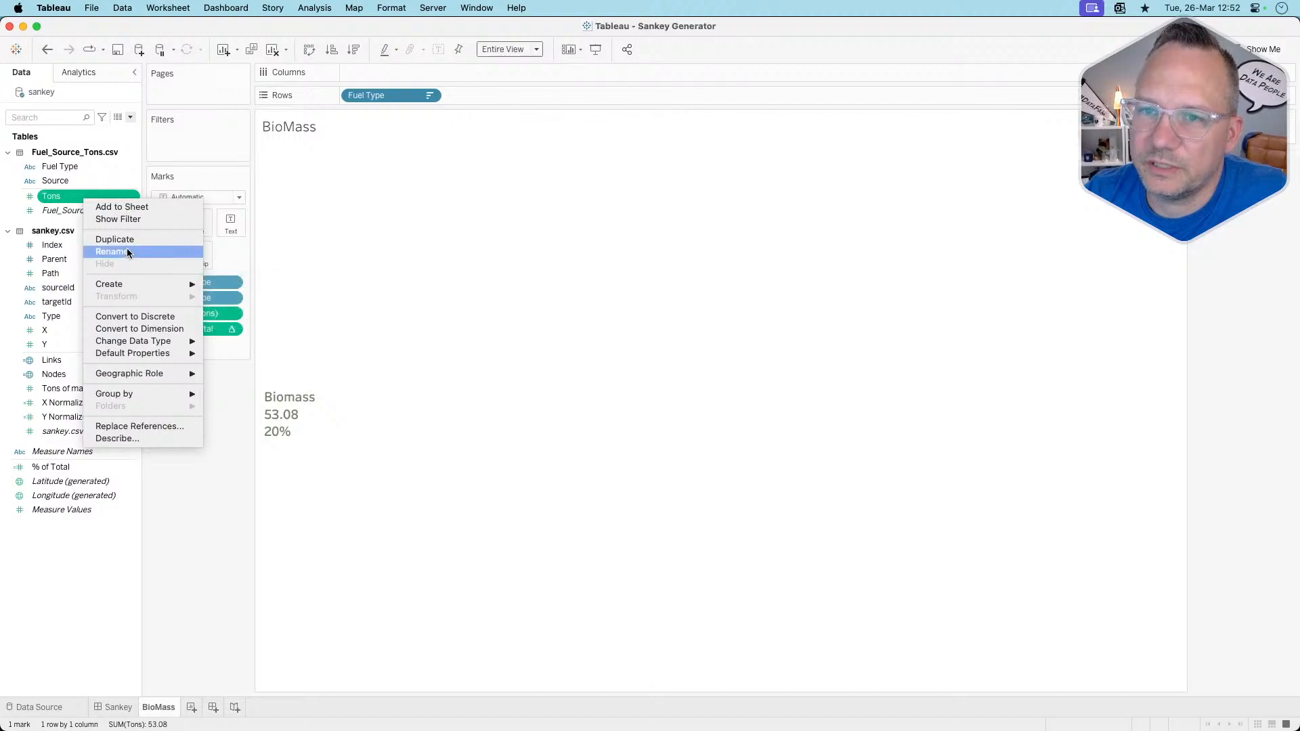
pyautogui.moveTo(129, 353)
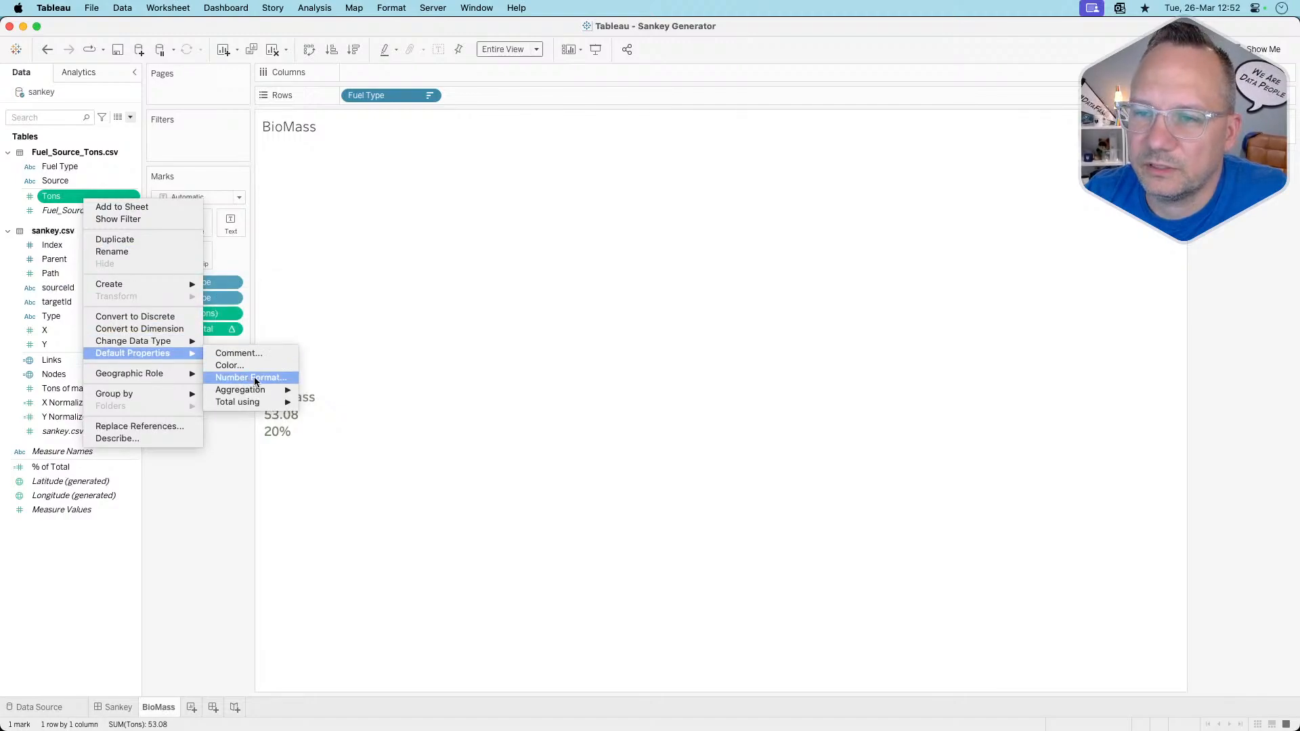
pyautogui.click(256, 380)
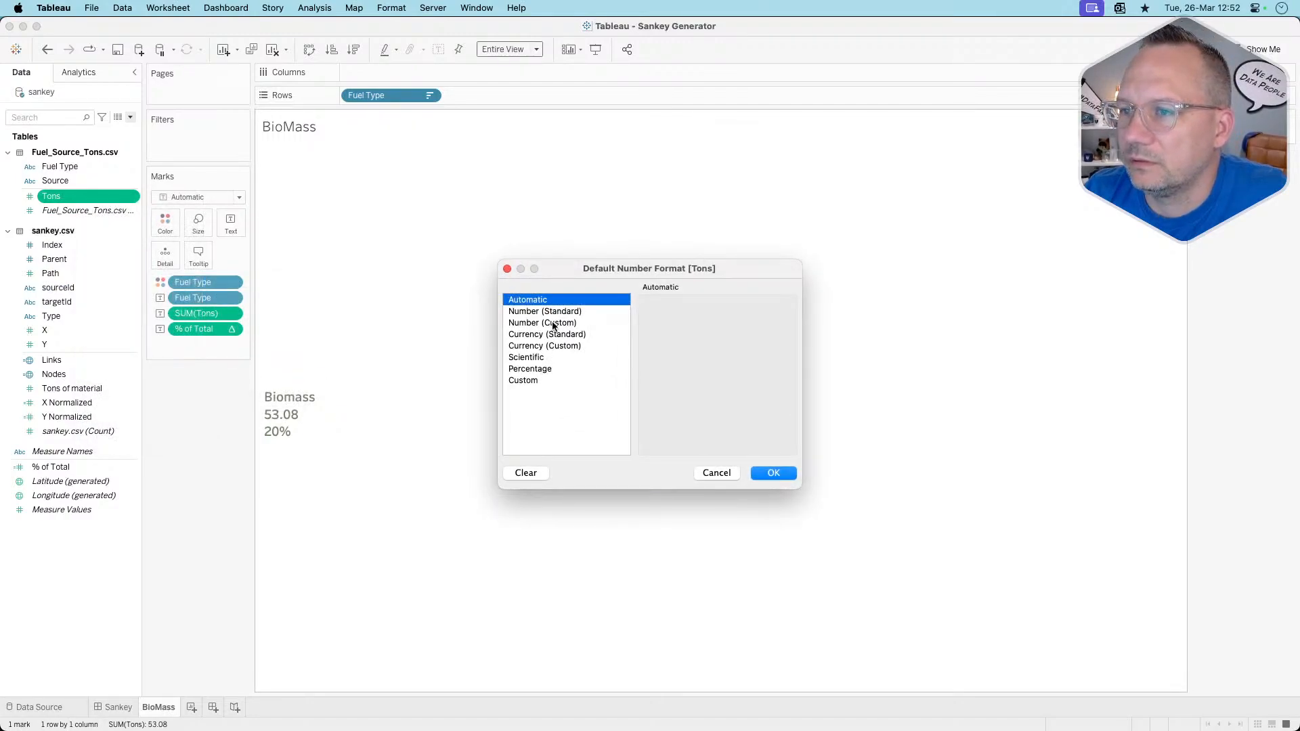
pyautogui.click(553, 323)
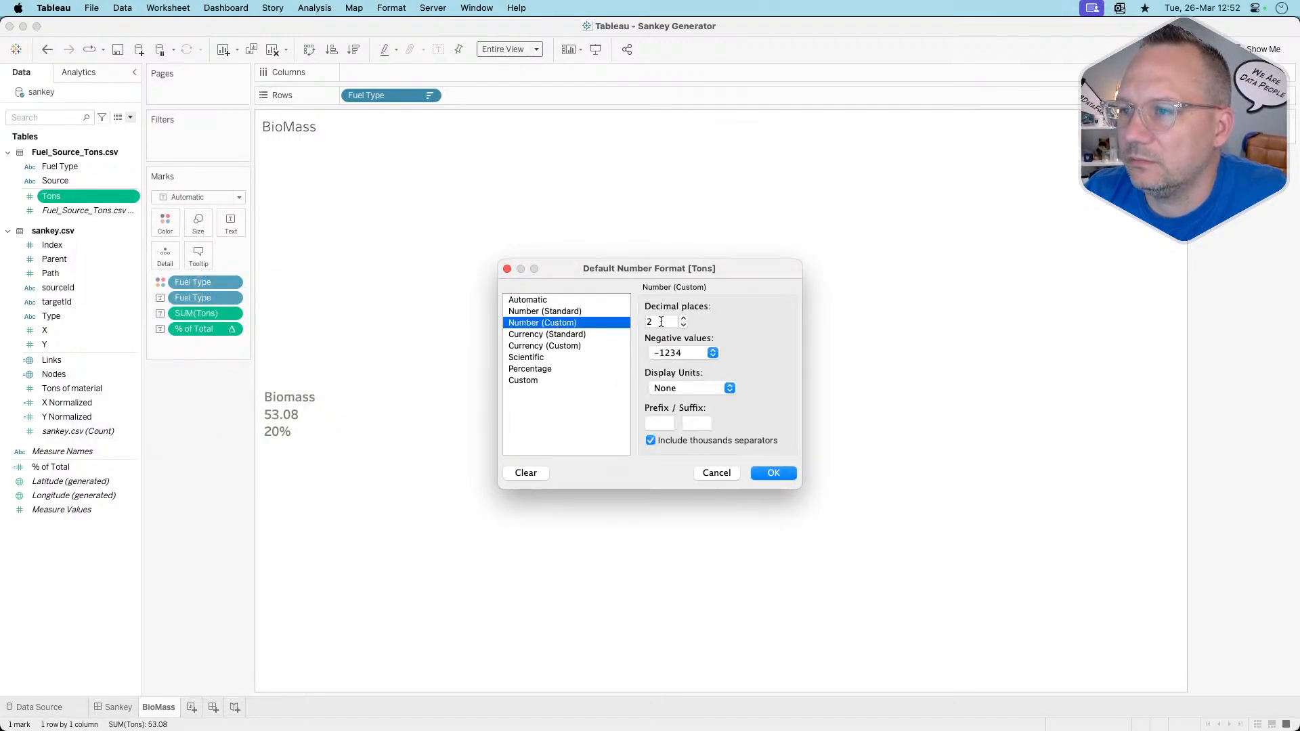
pyautogui.click(699, 425)
pyautogui.write('TOn')
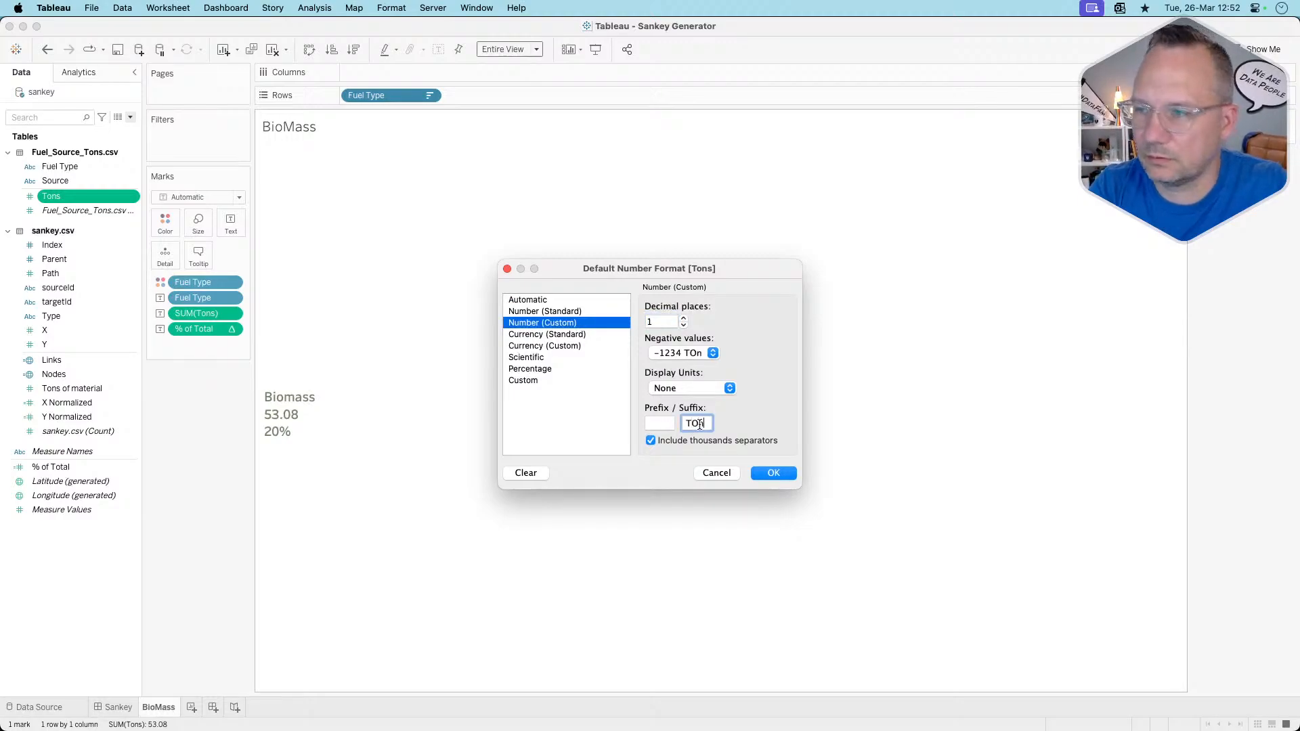
pyautogui.press('BackSpace')
pyautogui.press('BackSpace')
pyautogui.write('ons')
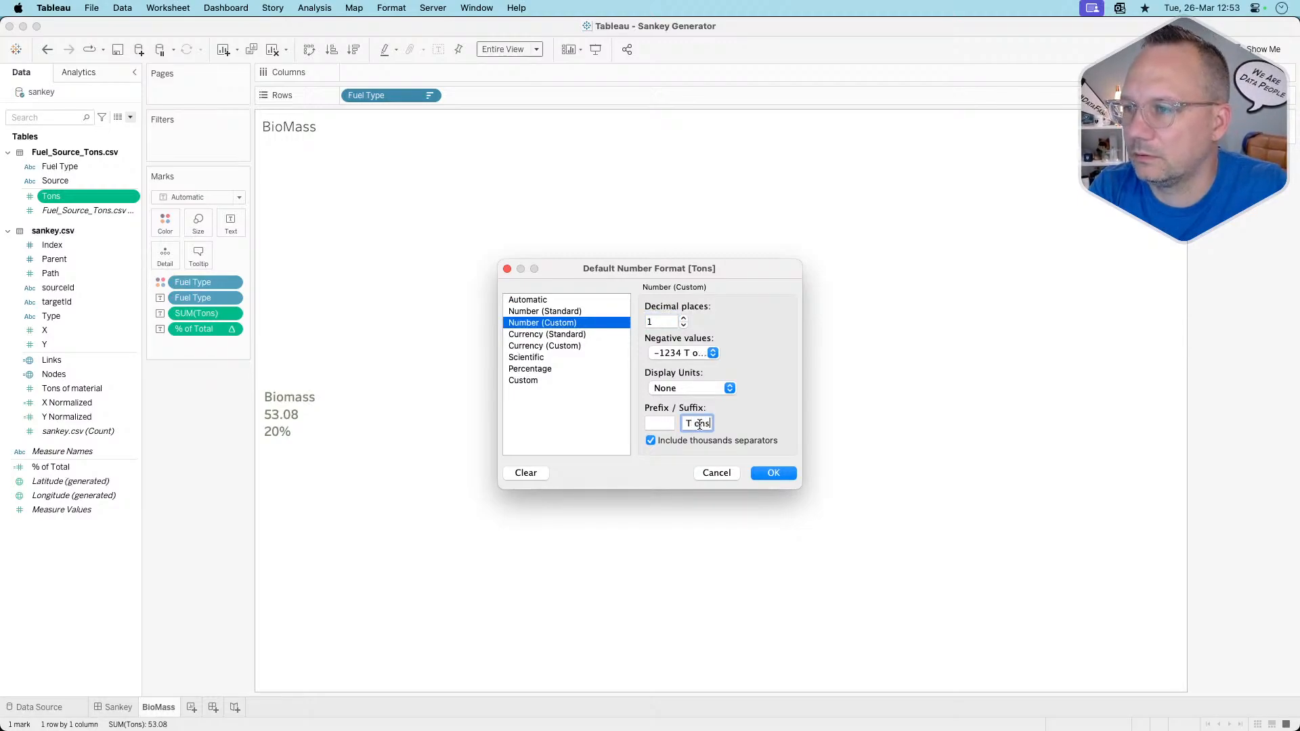
pyautogui.press('BackSpace')
pyautogui.press('BackSpace')
pyautogui.press('BackSpace')
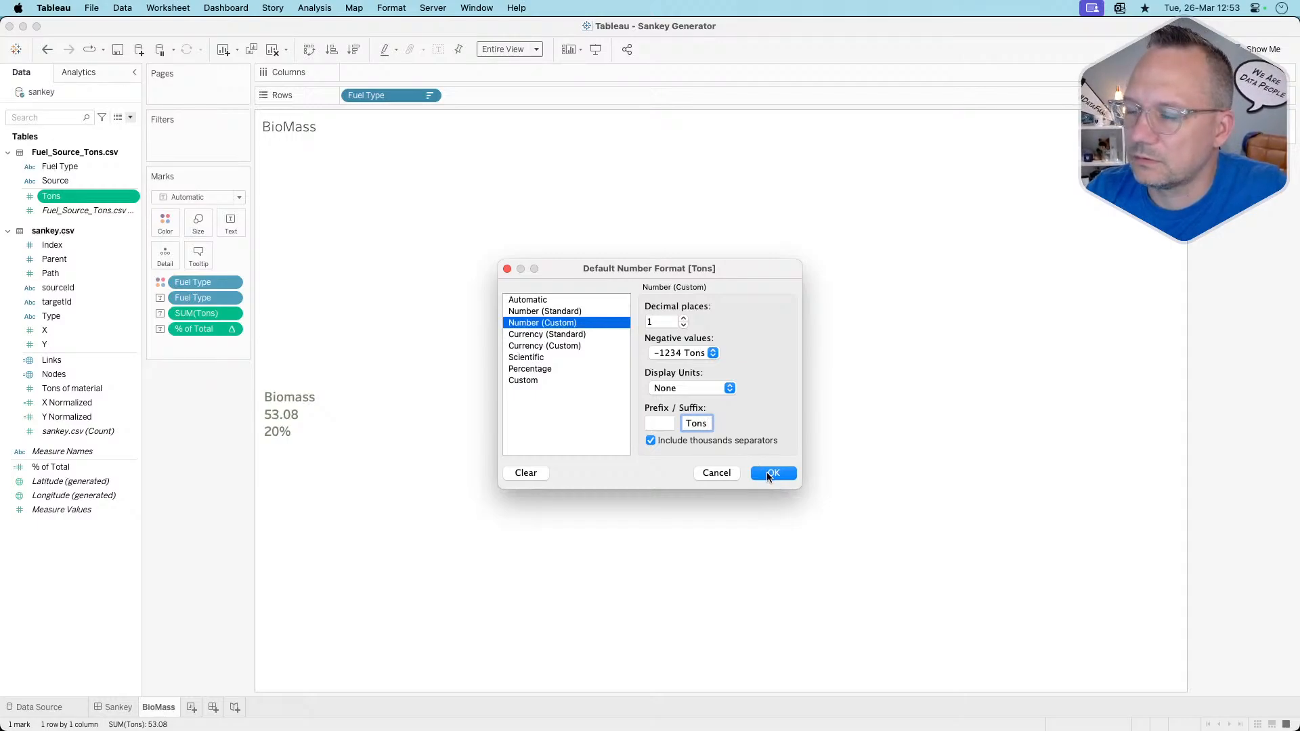
pyautogui.click(768, 475)
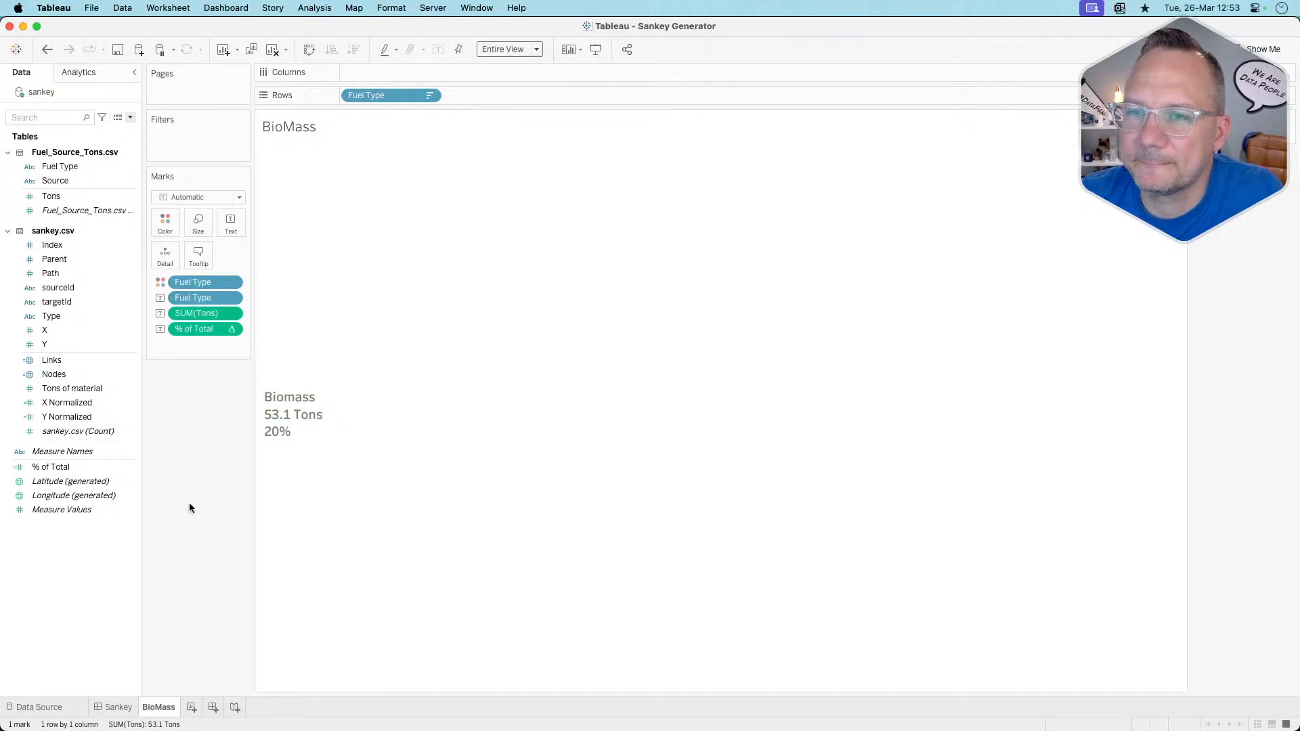
# Set the font size of <SUM(Tons)> in the BioMass text label to 11
pyautogui.click(233, 227)
pyautogui.click(350, 253)
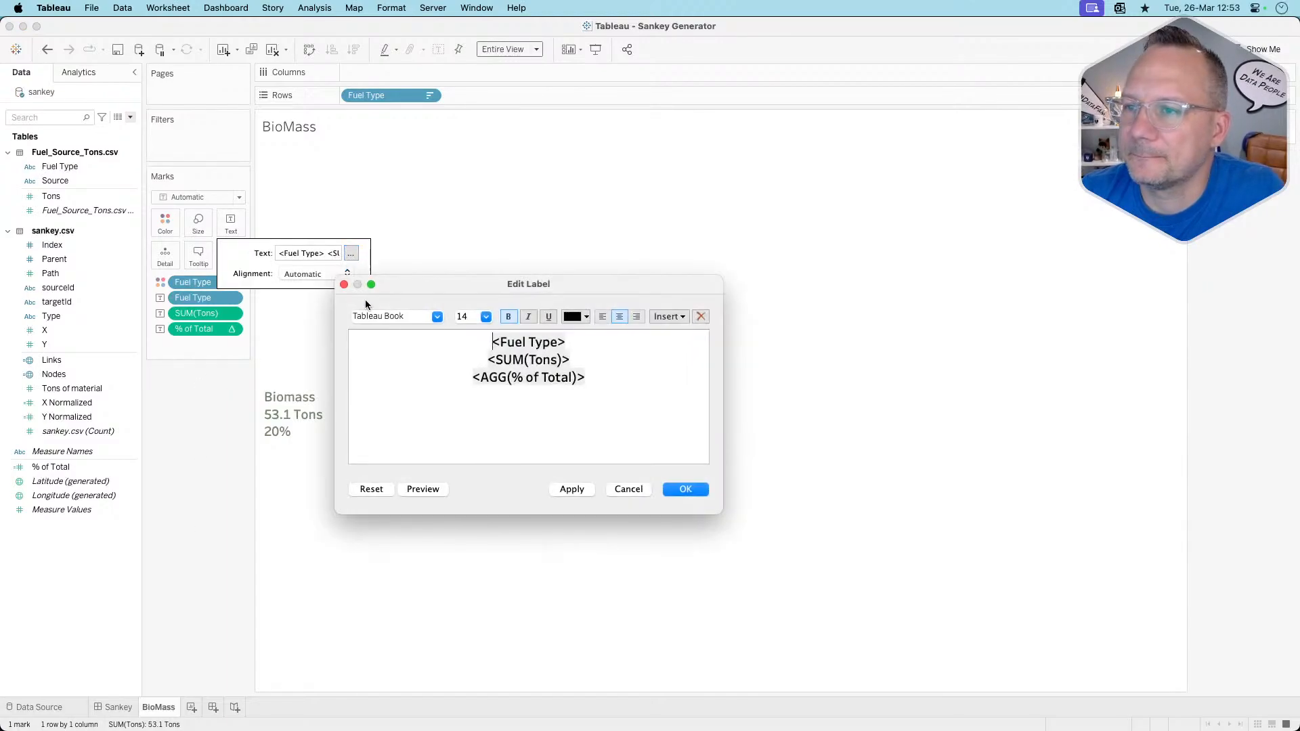
pyautogui.doubleClick(554, 360)
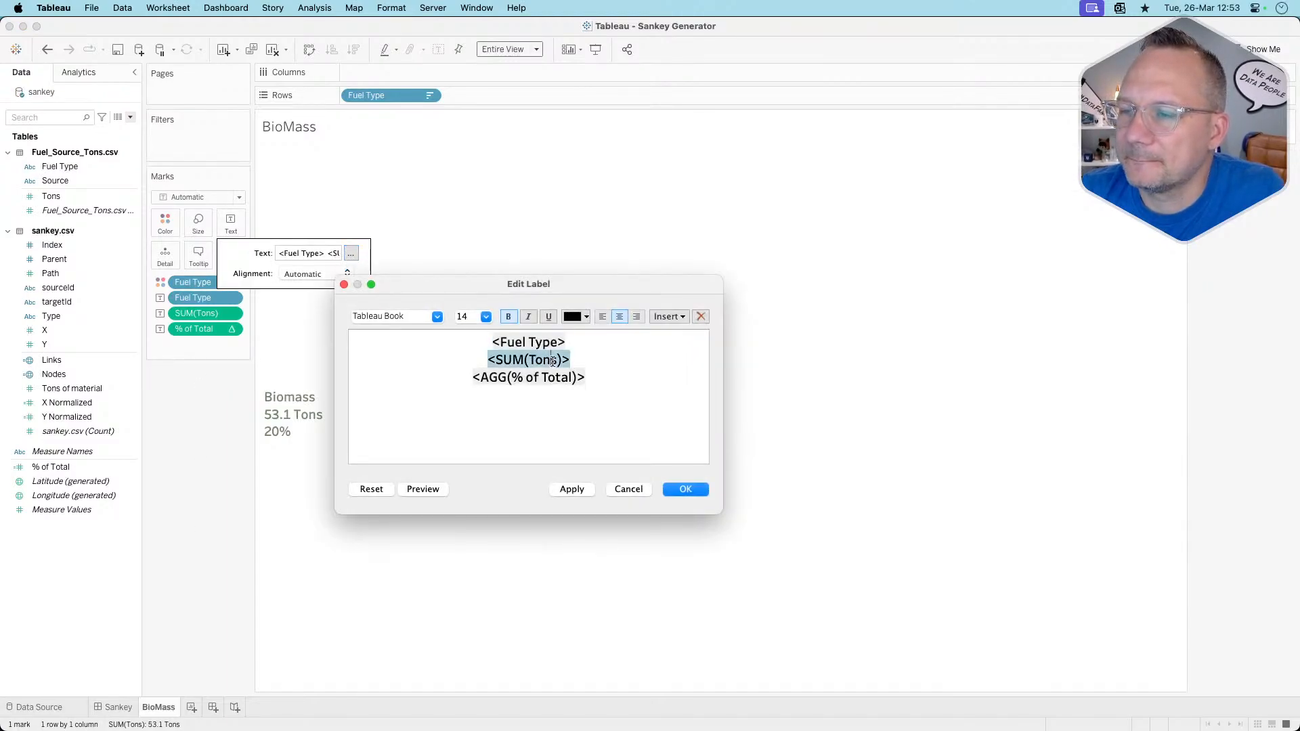
pyautogui.click(486, 317)
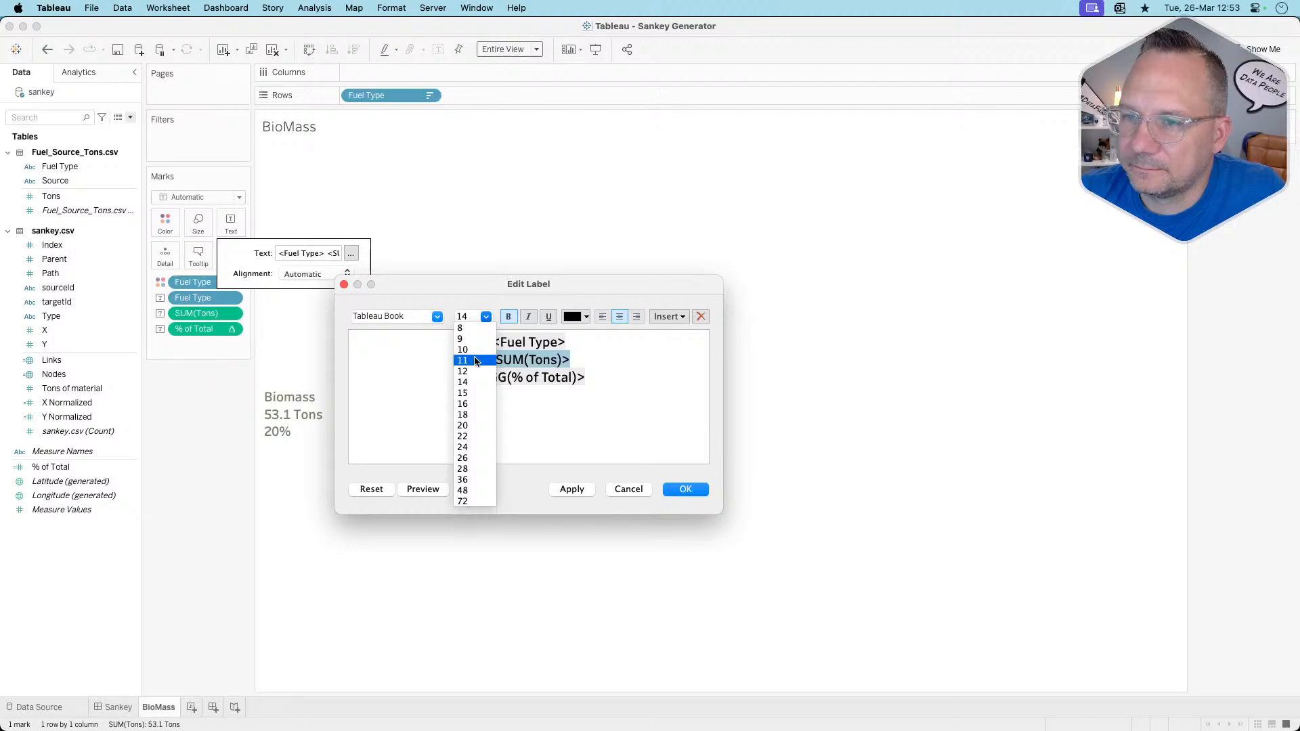
pyautogui.click(476, 361)
# Move <AGG(% of Total)> in the label onto the same line as <SUM(Tons)>, enclosed in parentheses
pyautogui.doubleClick(540, 375)
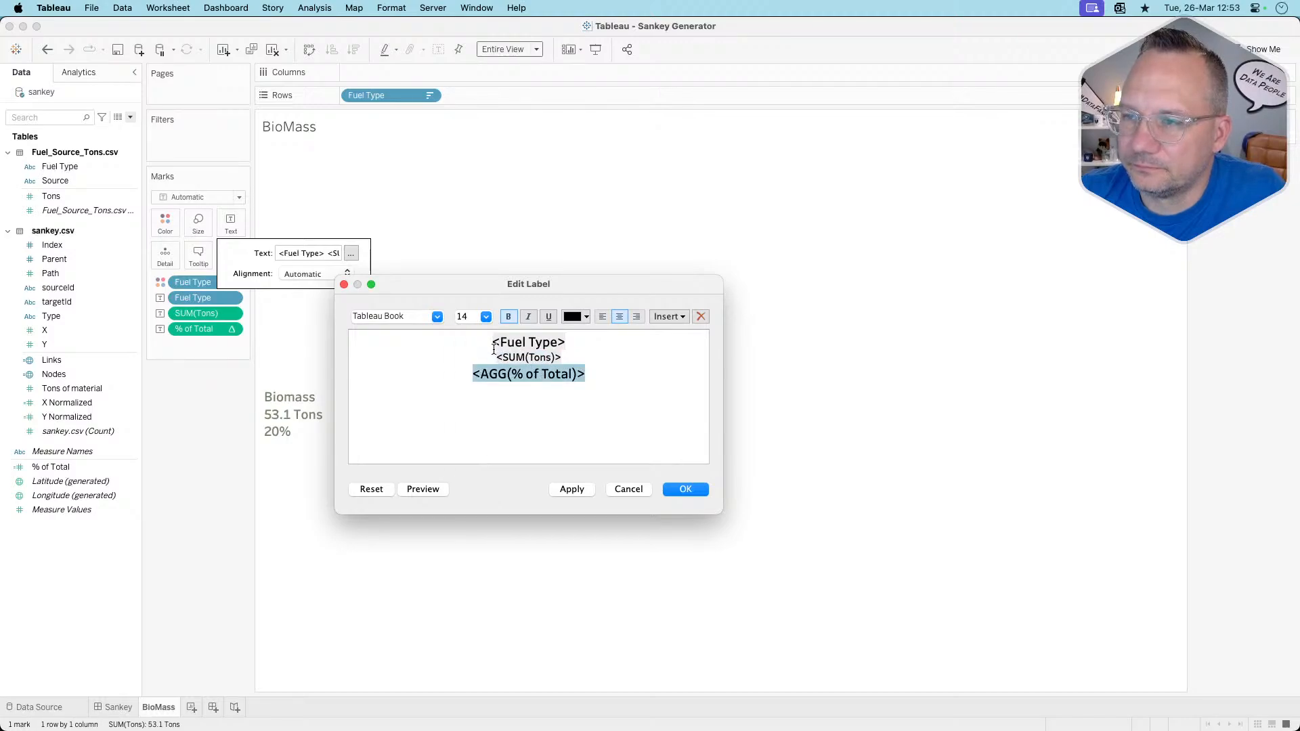
pyautogui.moveTo(591, 374); pyautogui.dragTo(465, 377)
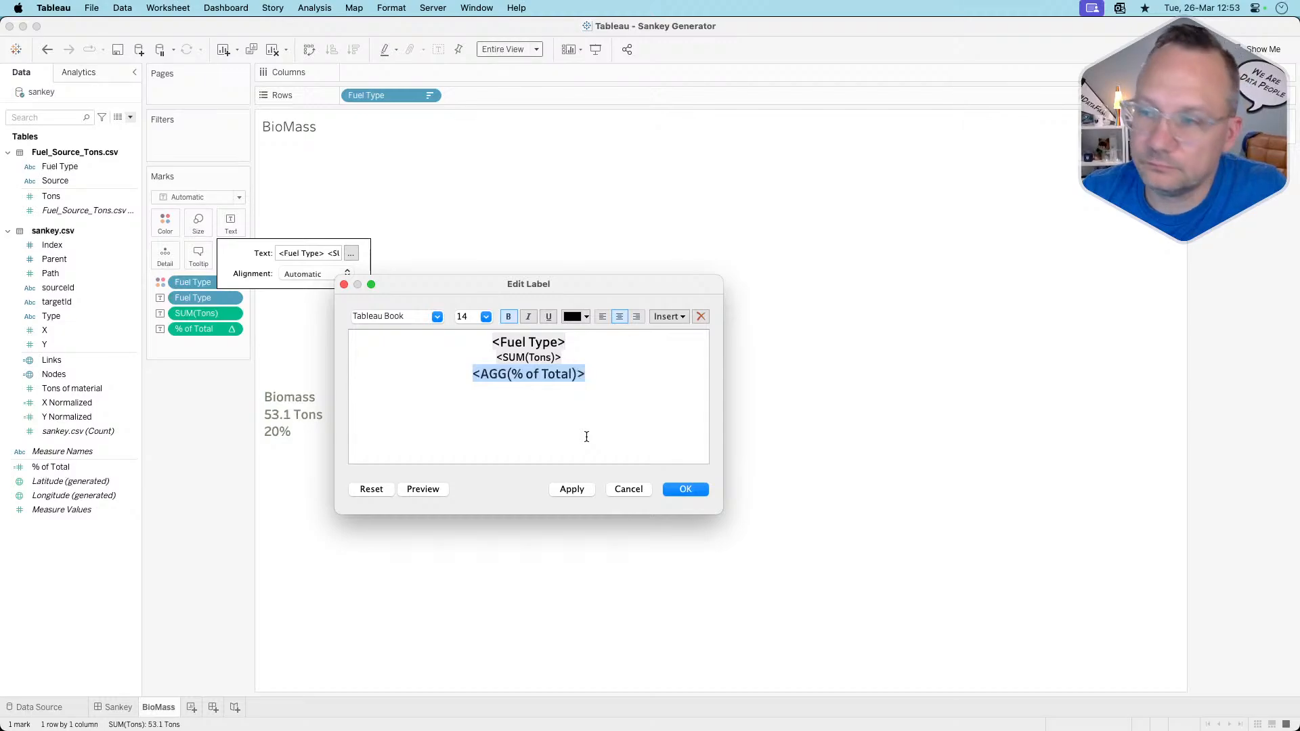
pyautogui.doubleClick(535, 359)
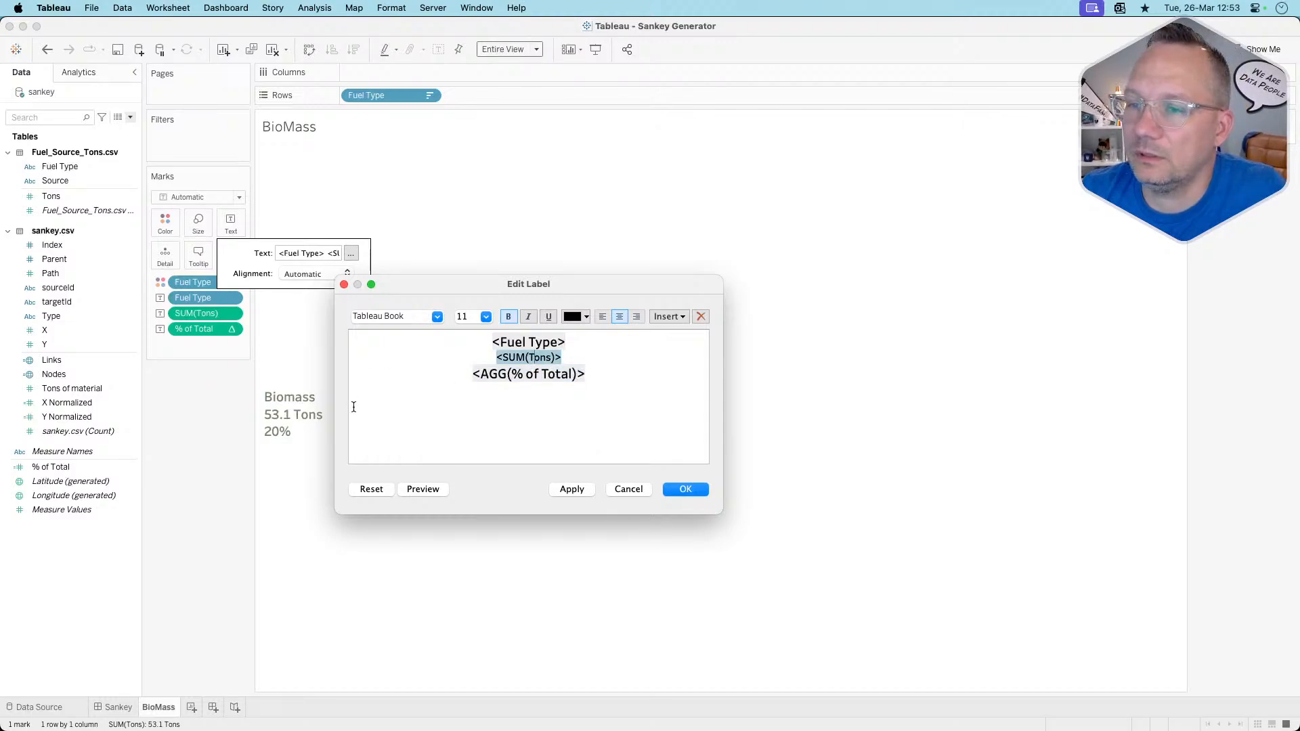
pyautogui.doubleClick(532, 375)
pyautogui.moveTo(602, 378); pyautogui.dragTo(454, 380)
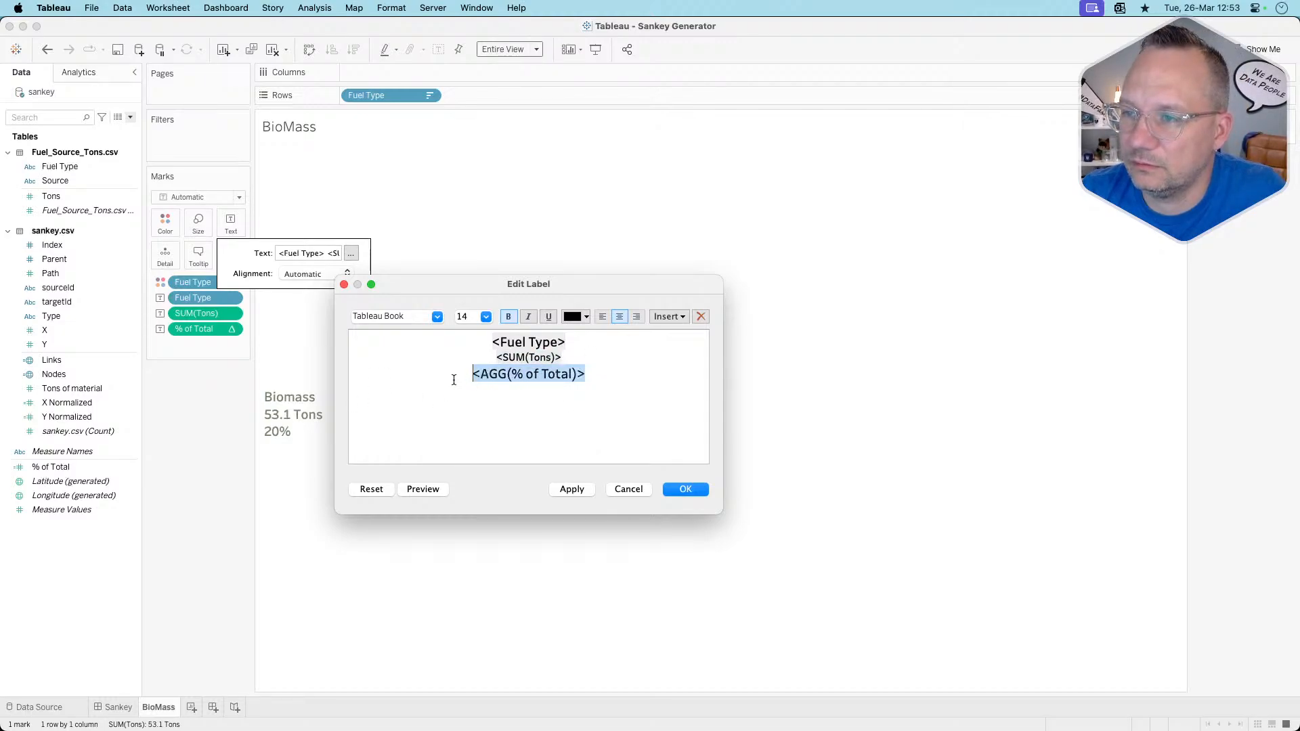
pyautogui.press('BackSpace')
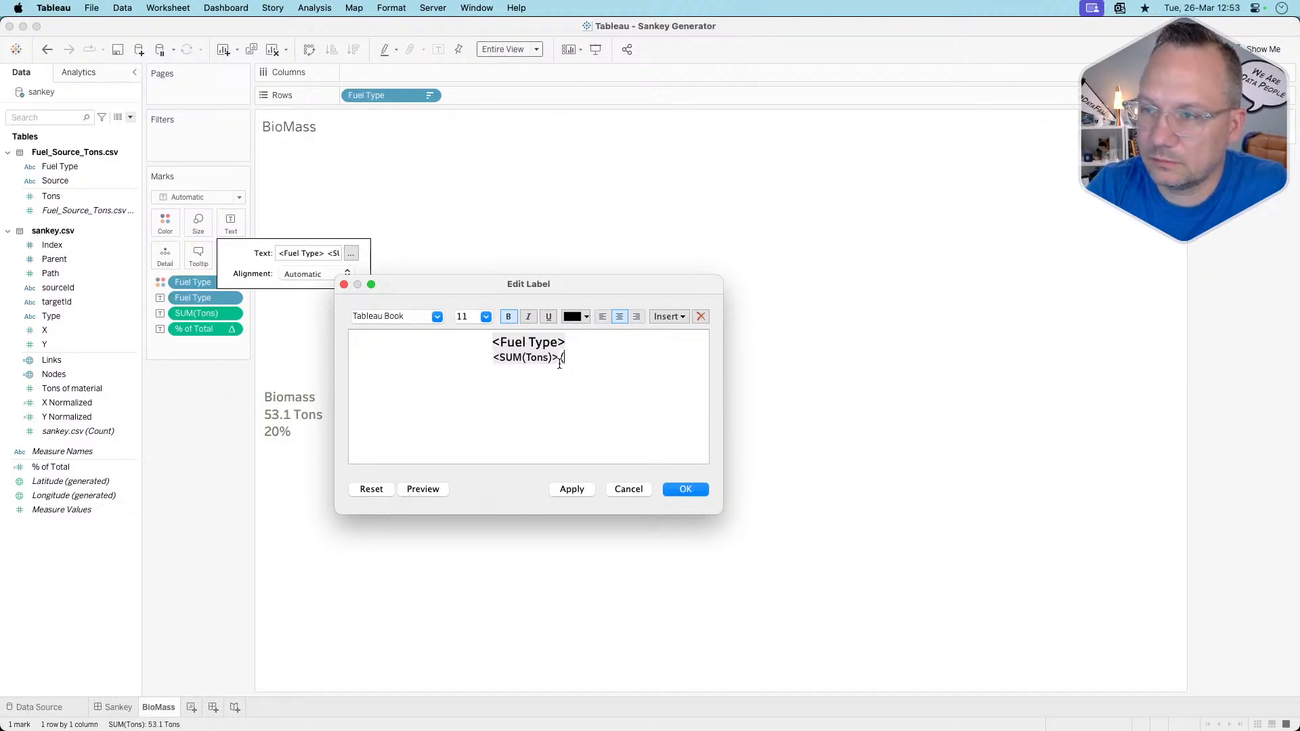
pyautogui.write('(<AGG(% of Total)>')
pyautogui.write(')')
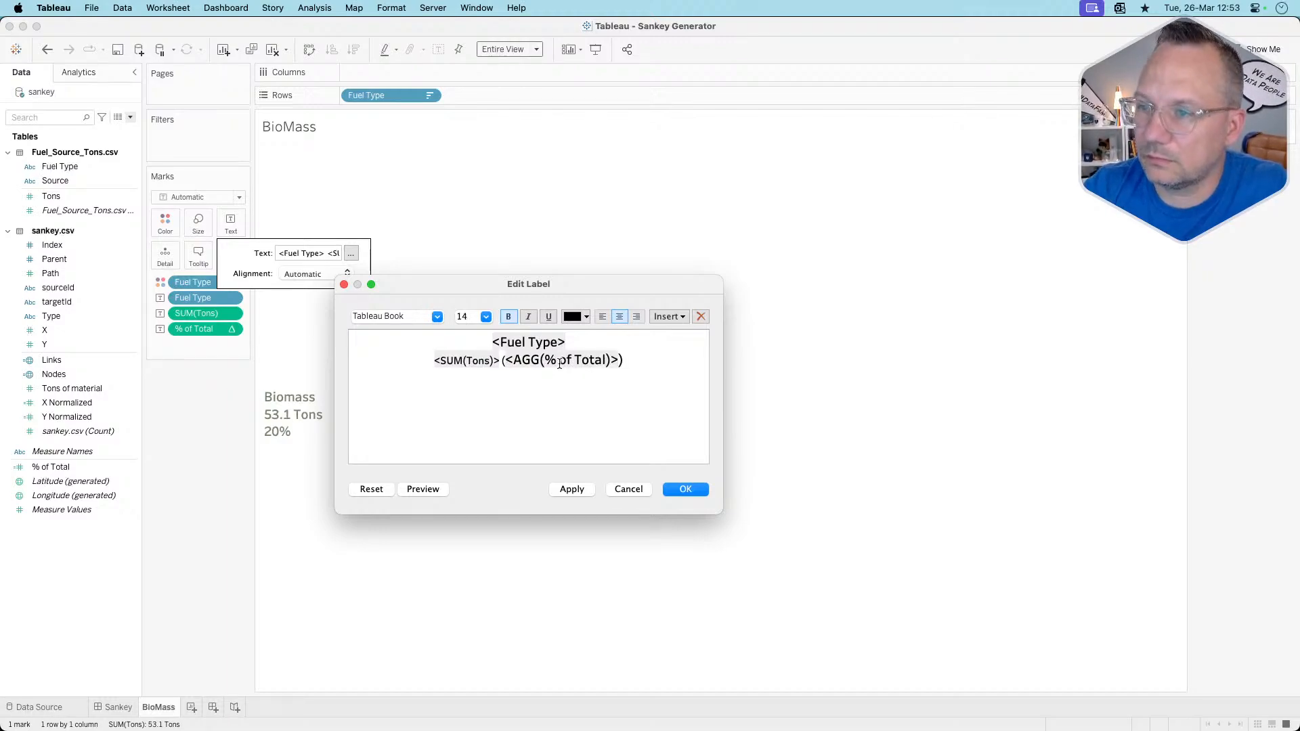
# Format the parenthesised % of Total text at size 9 in italics and apply the label changes
pyautogui.moveTo(623, 369); pyautogui.dragTo(505, 356)
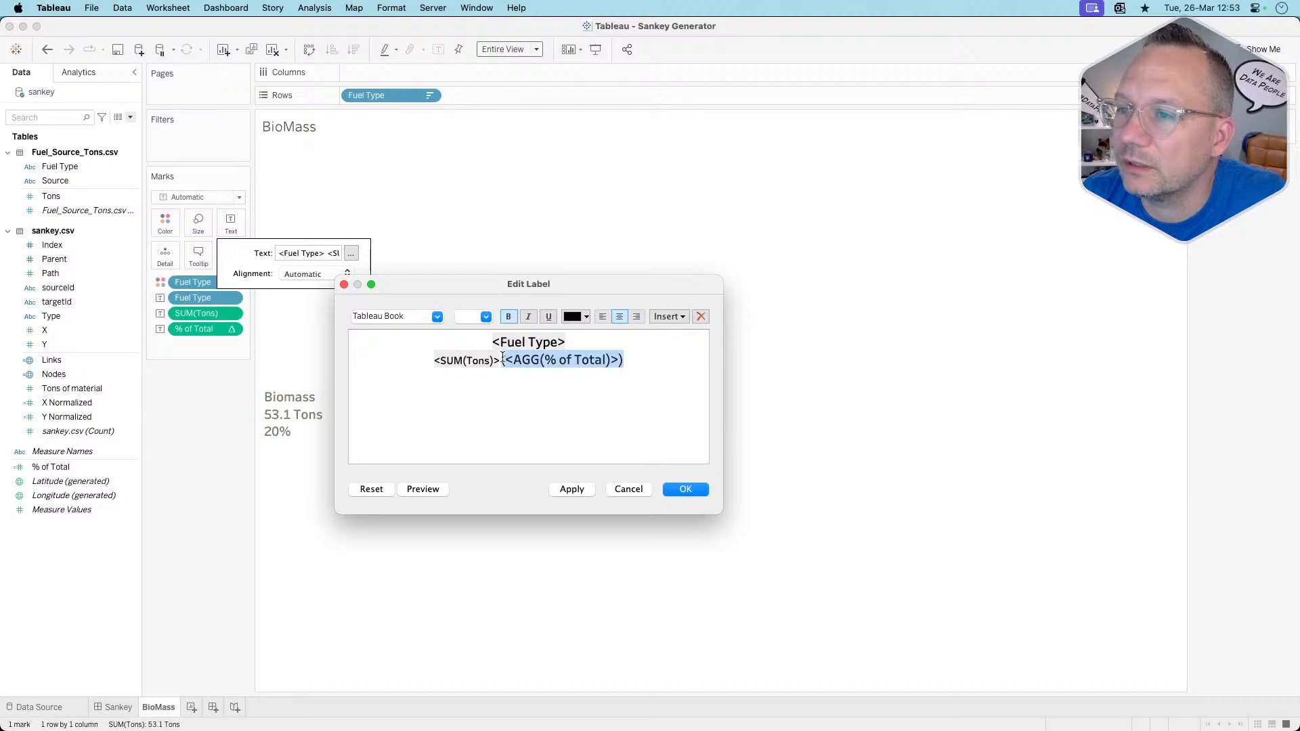
pyautogui.click(487, 318)
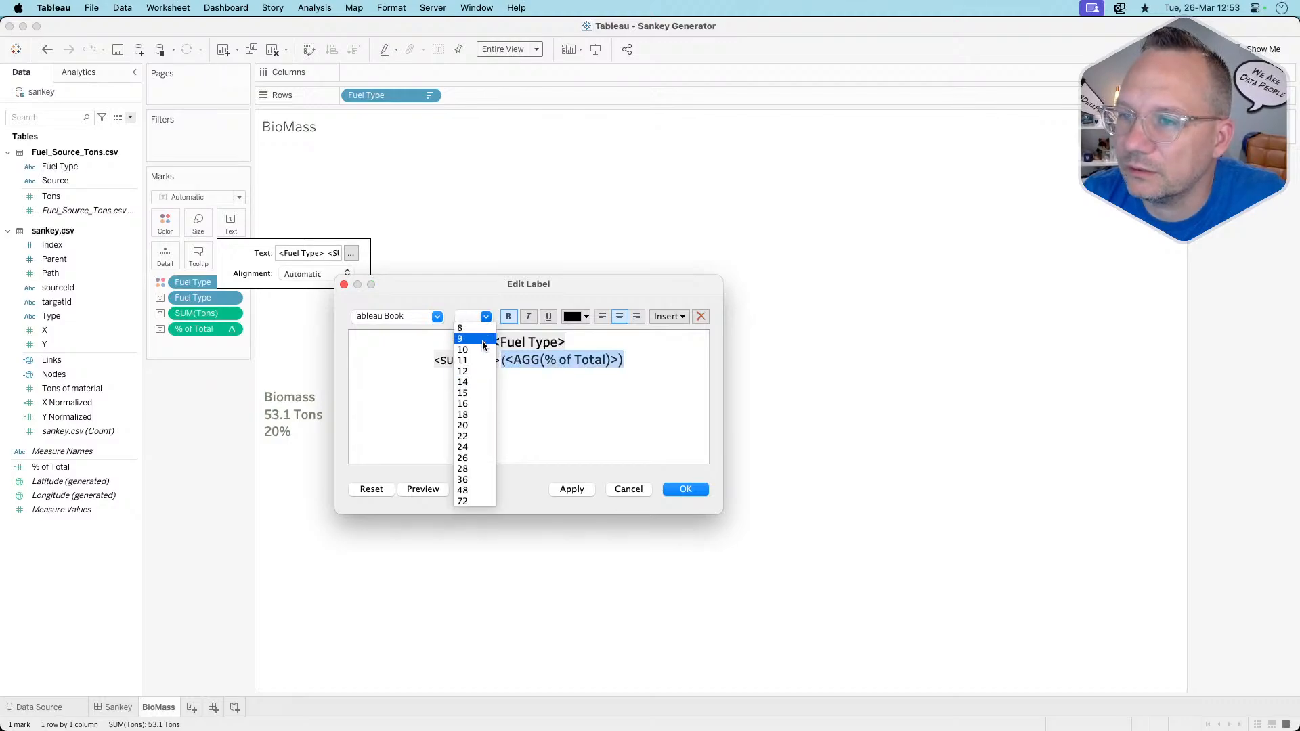
pyautogui.click(484, 340)
pyautogui.click(528, 316)
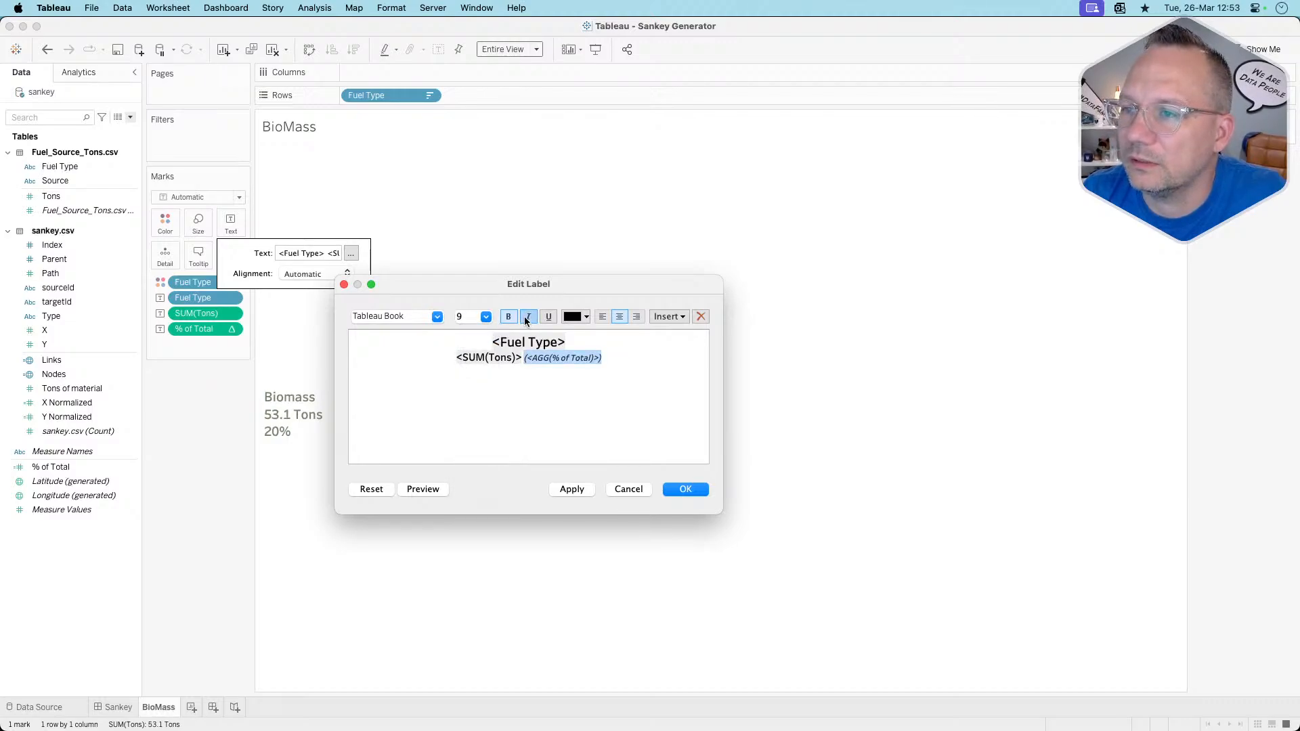
pyautogui.click(570, 492)
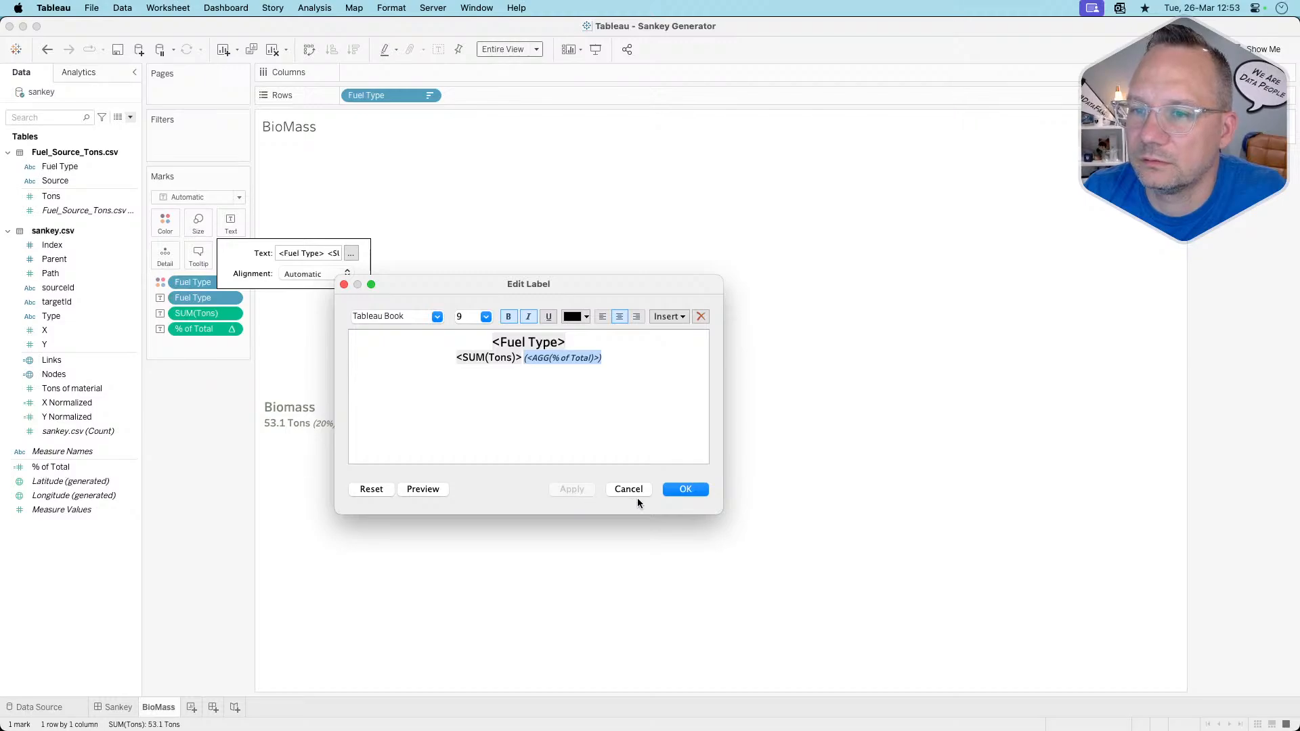
pyautogui.click(686, 489)
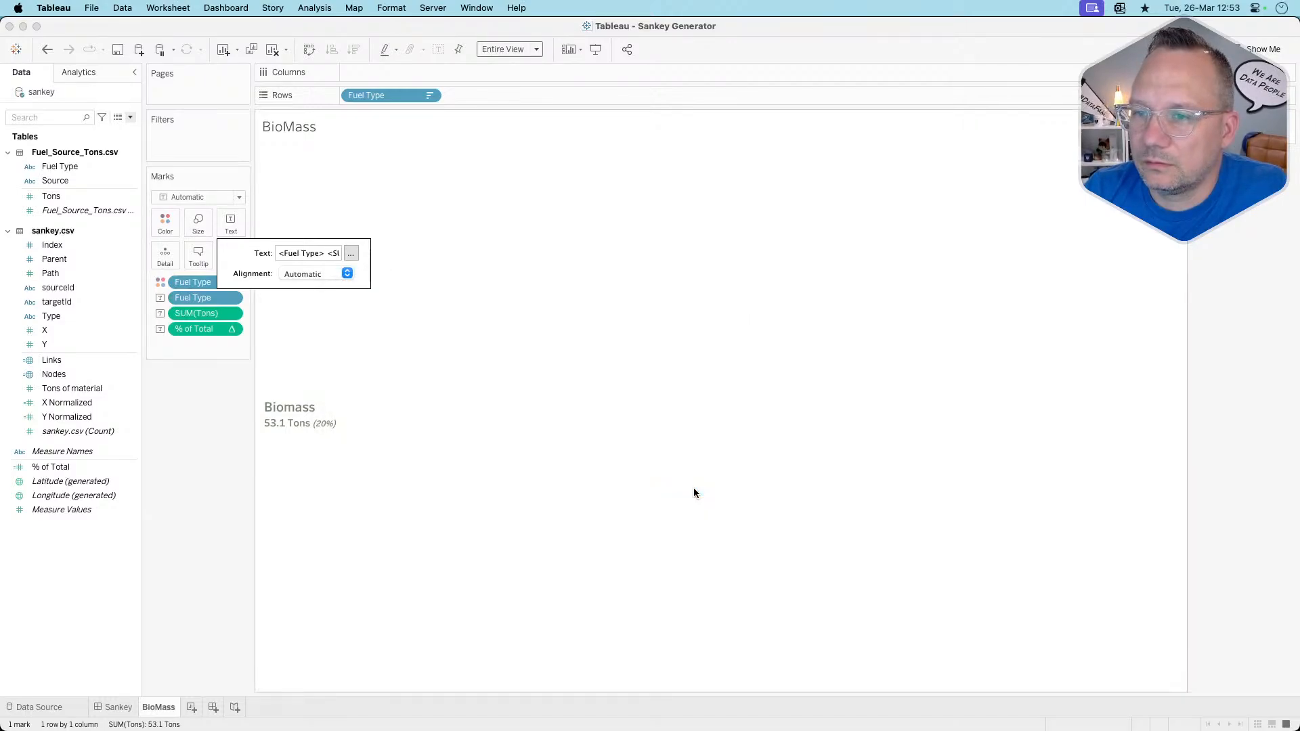
pyautogui.click(227, 483)
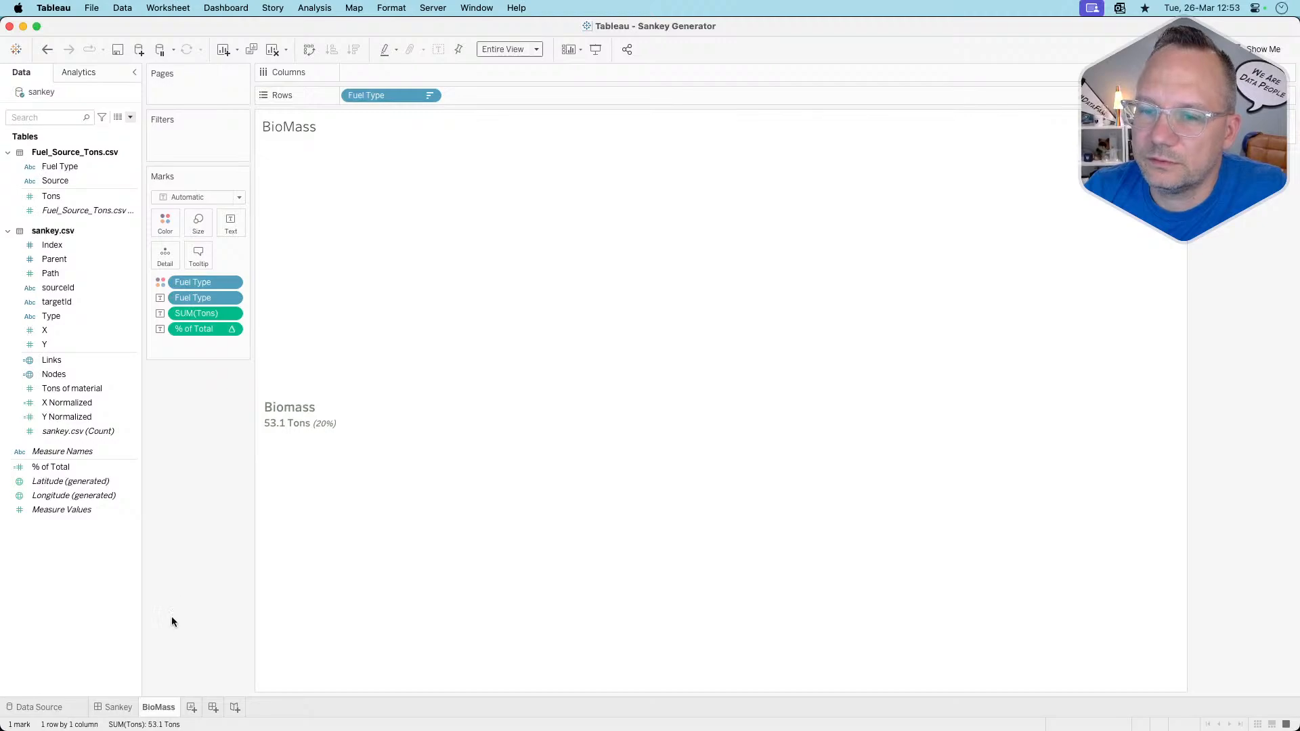
# Turn off tooltips for the BioMass sheet
pyautogui.rightClick(157, 711)
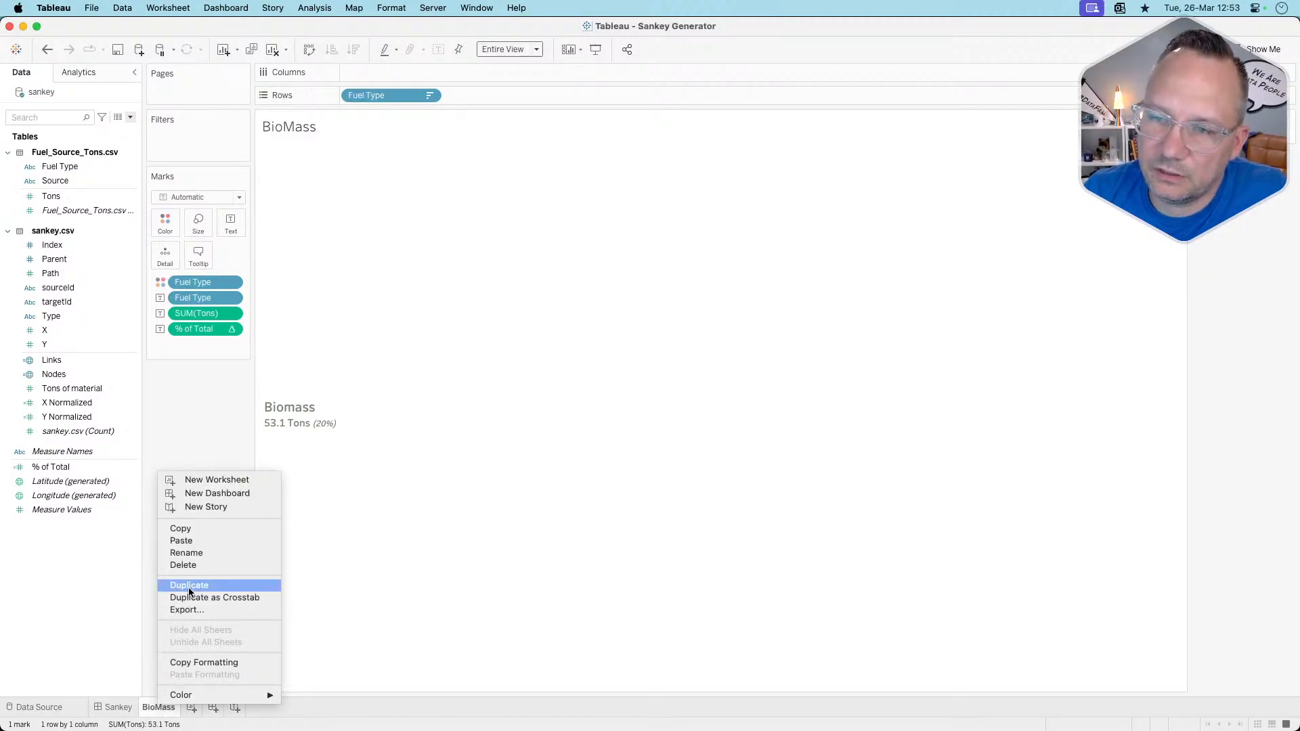
pyautogui.click(203, 397)
pyautogui.click(199, 255)
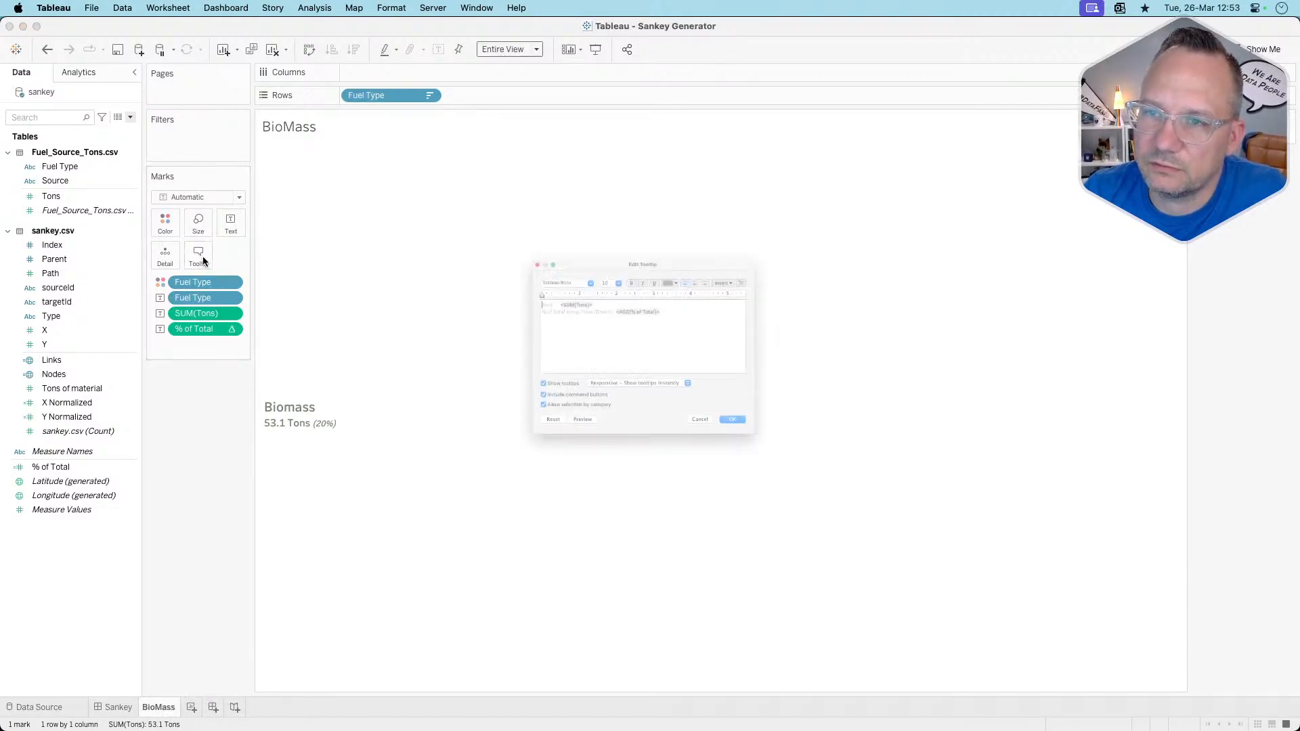
pyautogui.click(507, 413)
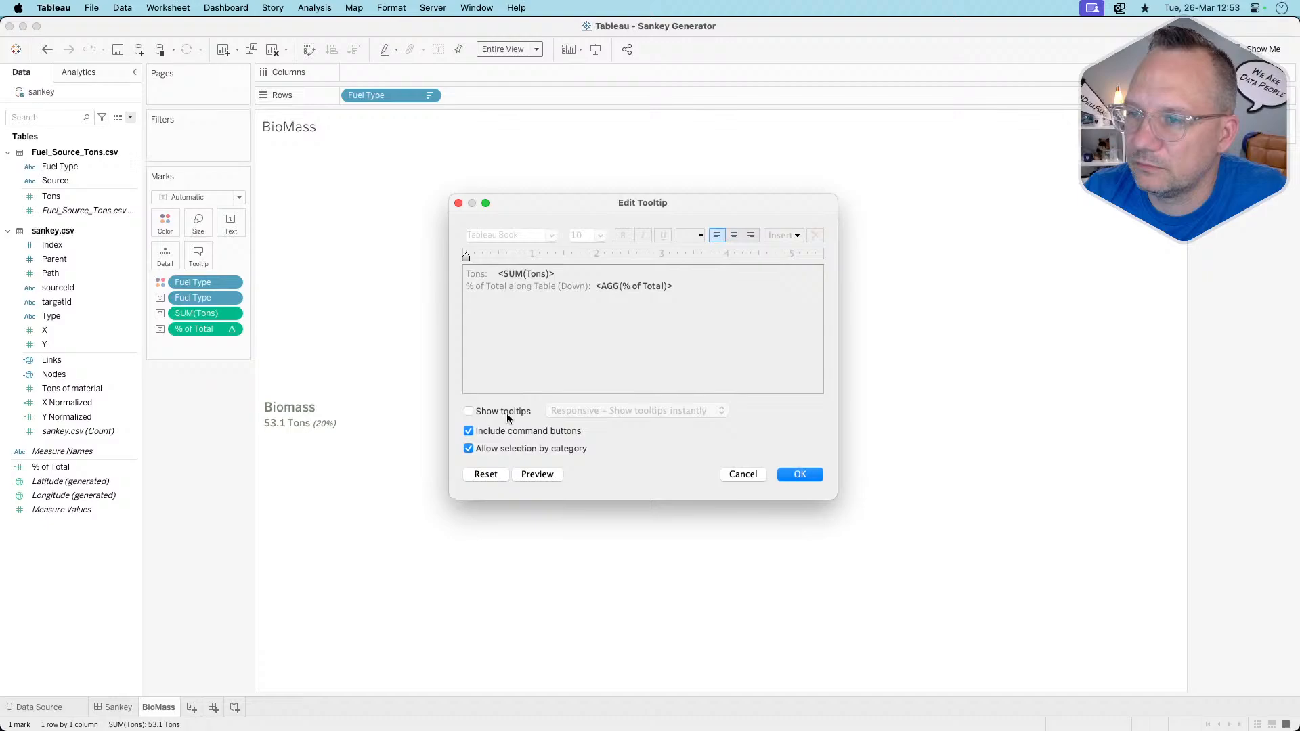
pyautogui.click(782, 478)
# Duplicate the BioMass sheet and reveal all hidden Fuel Type rows with their row header in the copy
pyautogui.rightClick(152, 708)
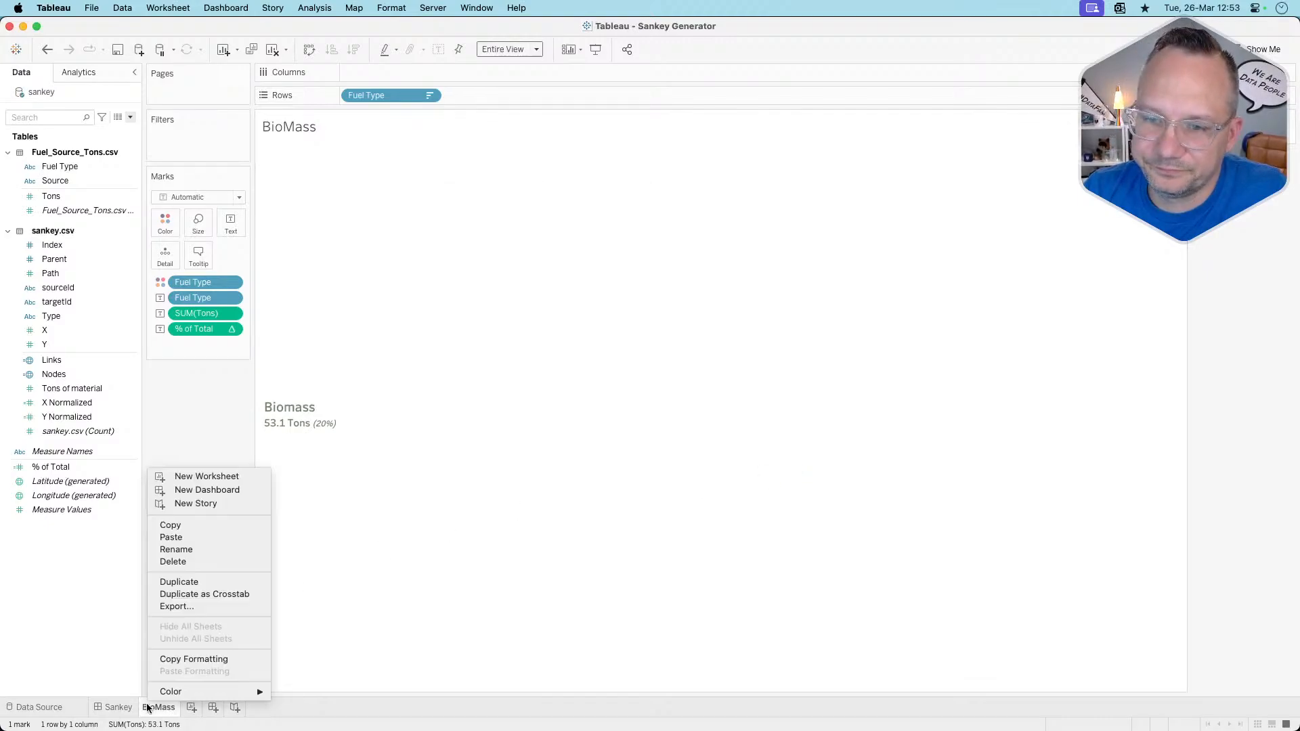
pyautogui.click(189, 583)
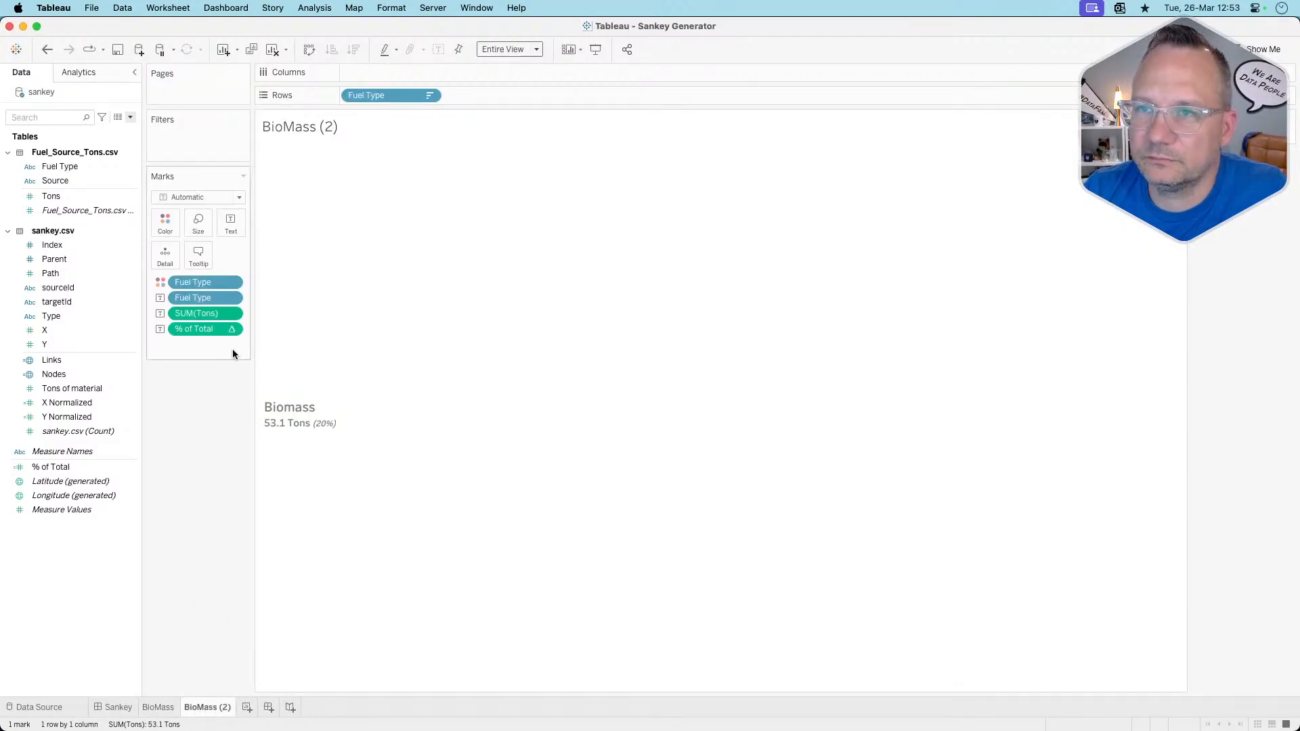
pyautogui.click(429, 95)
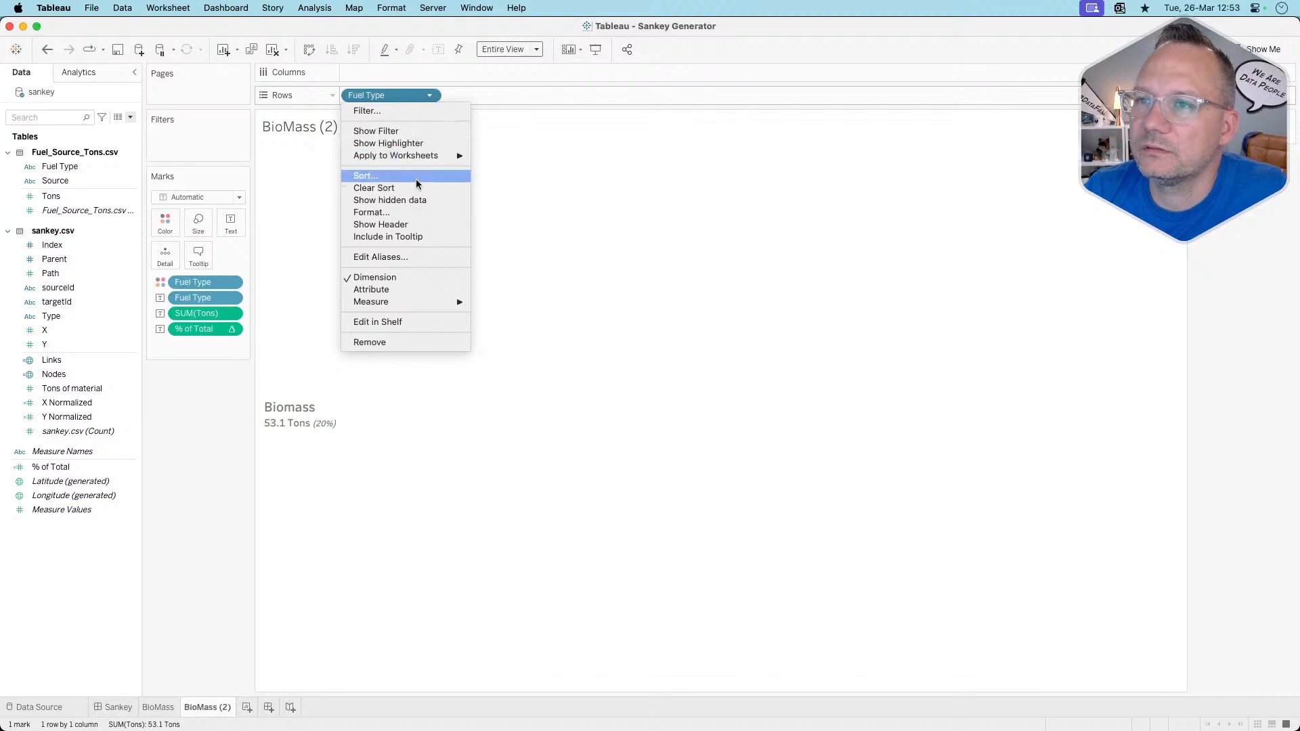
pyautogui.click(409, 201)
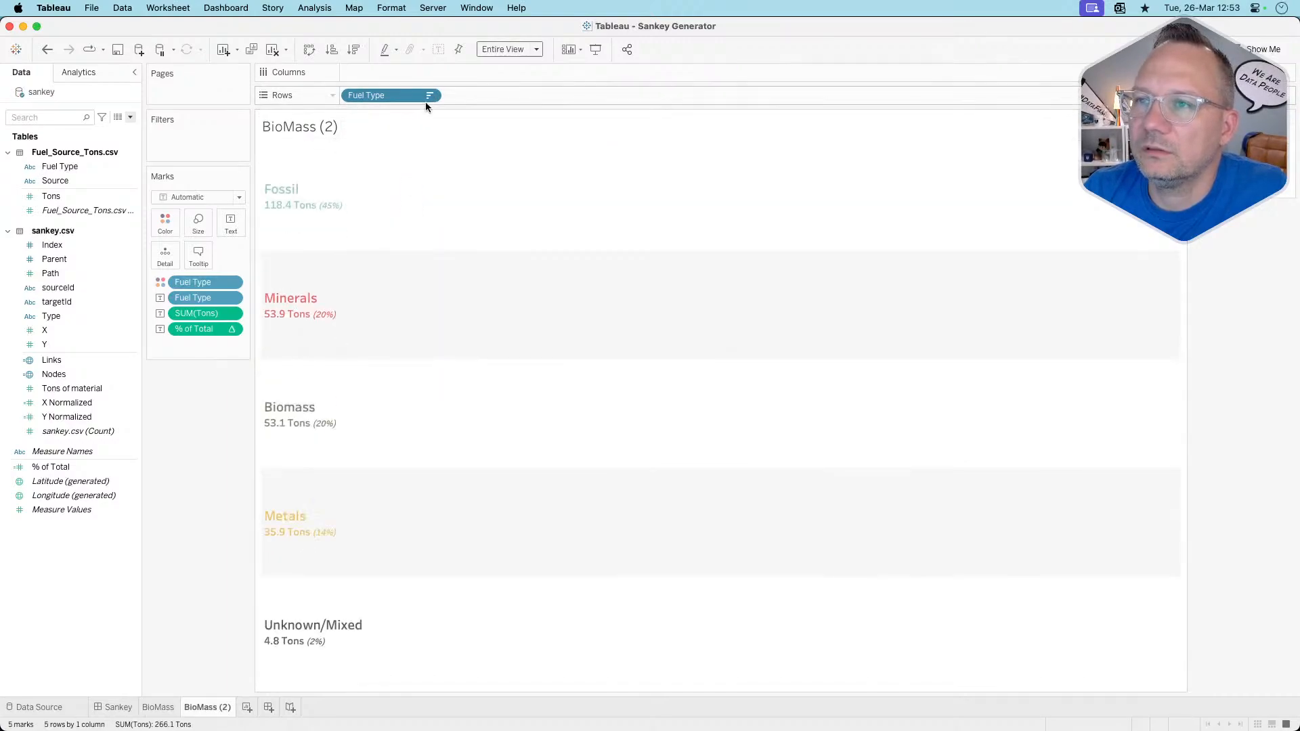
pyautogui.click(429, 96)
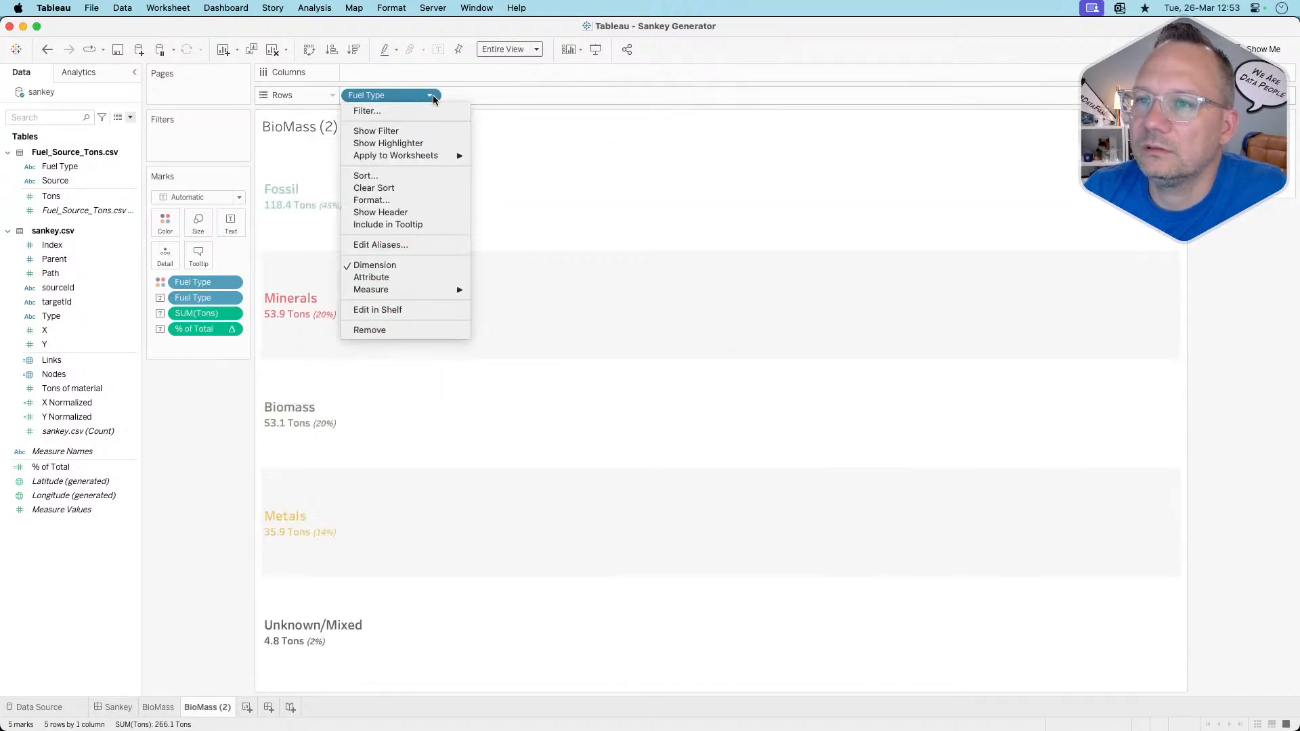
pyautogui.click(396, 212)
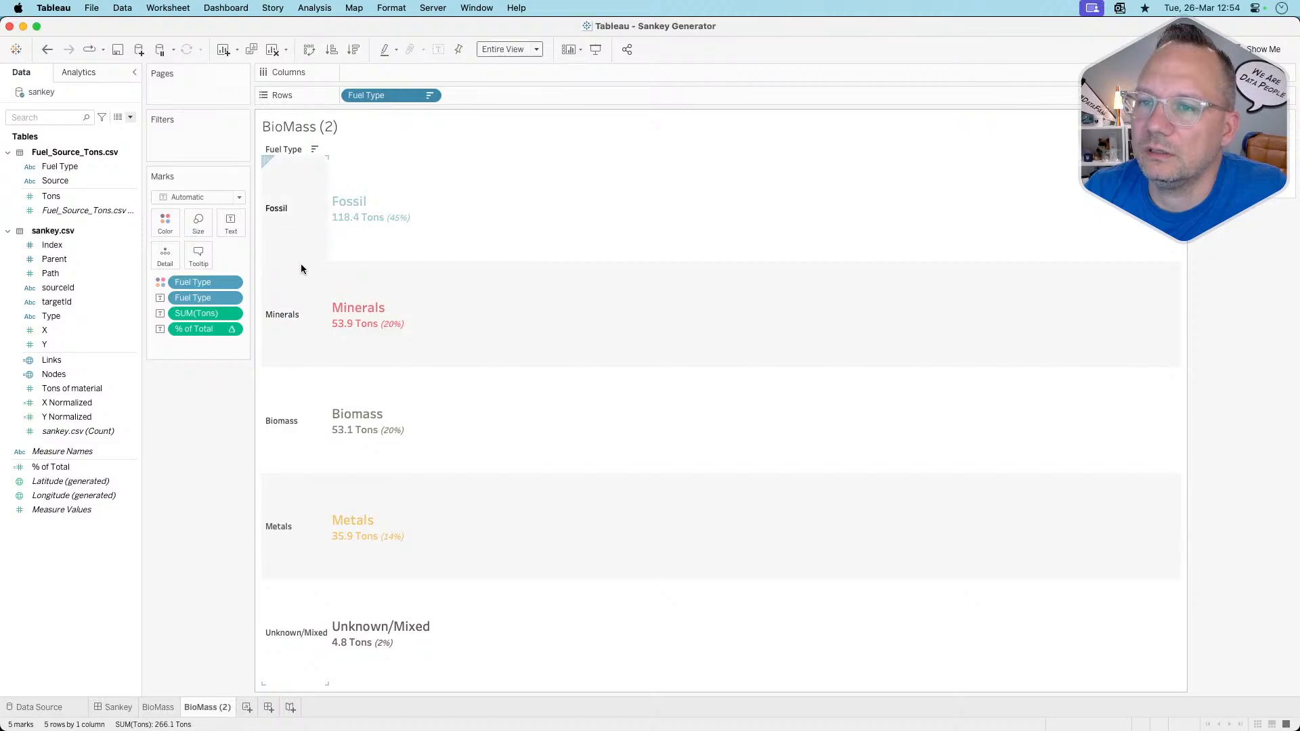
# Hide the Minerals, Biomass, Metals and Unknown/Mixed rows so only Fossil remains in the duplicated sheet
pyautogui.click(293, 298)
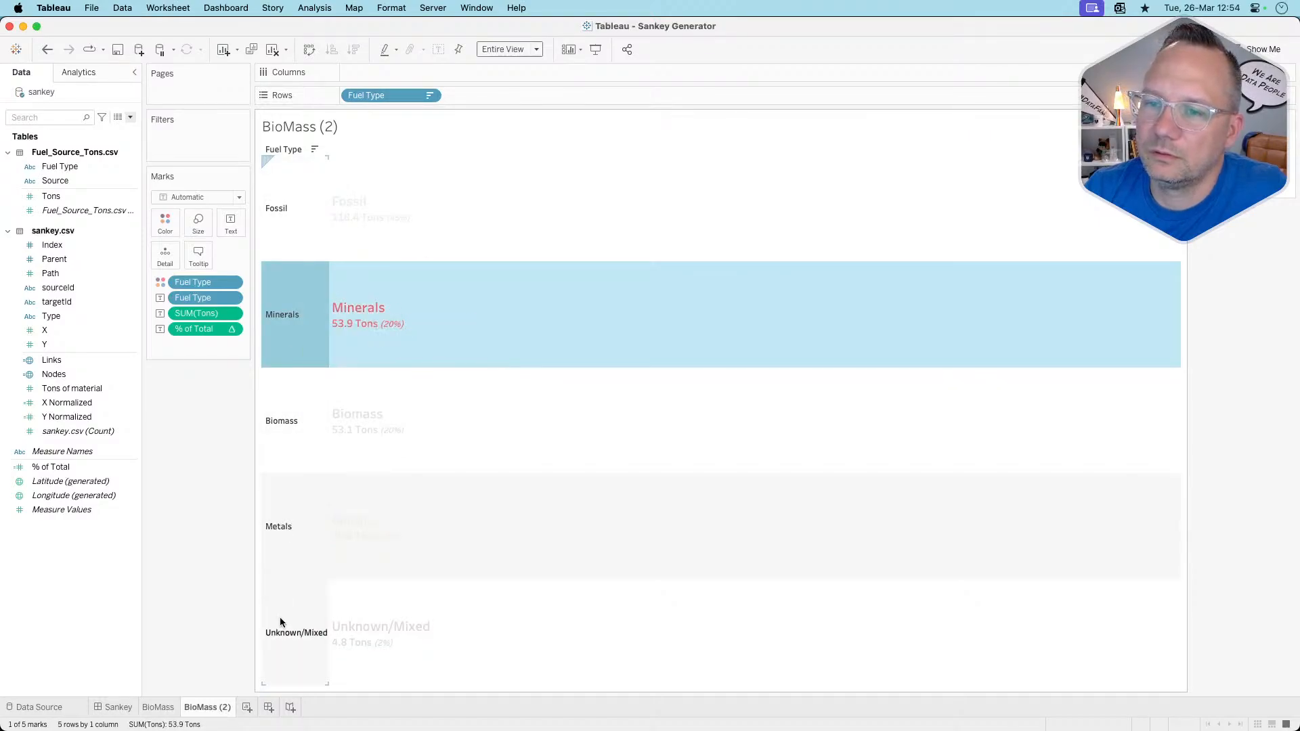
pyautogui.keyDown('shift'); pyautogui.click(278, 638); pyautogui.keyUp('shift')
pyautogui.rightClick(278, 637)
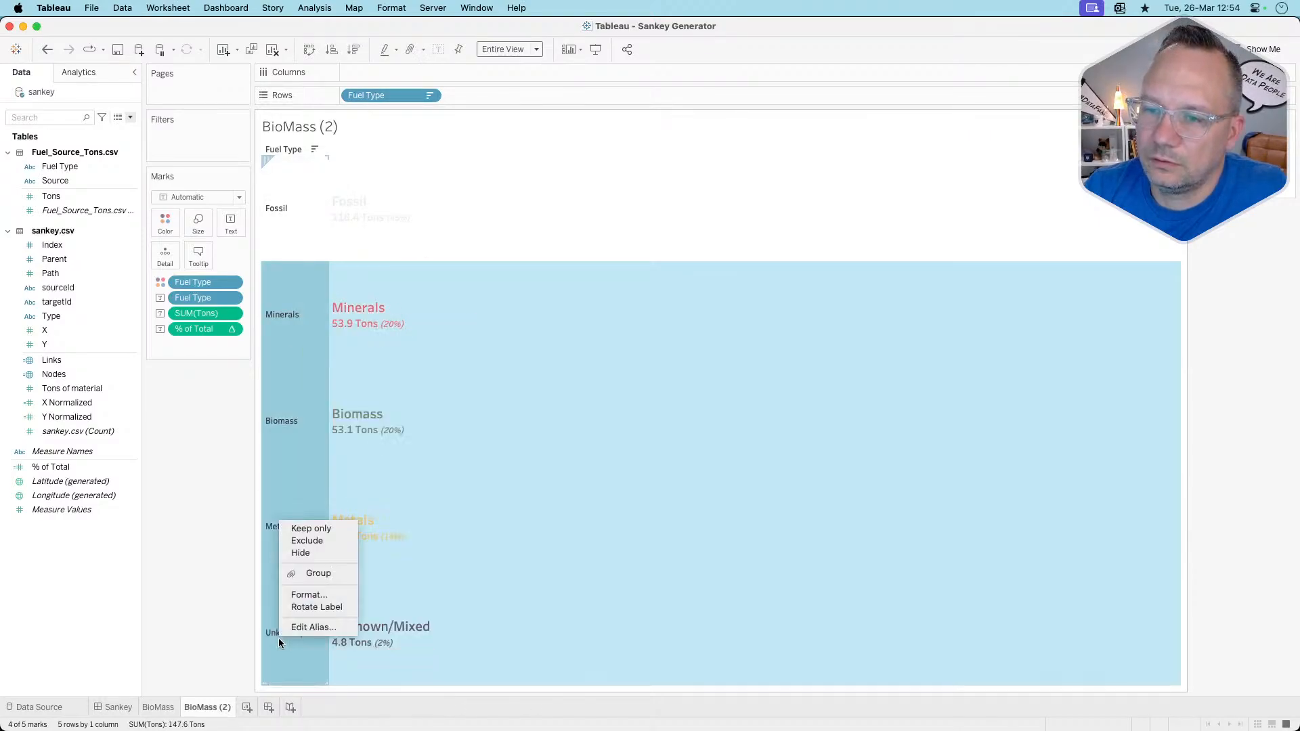
pyautogui.click(306, 541)
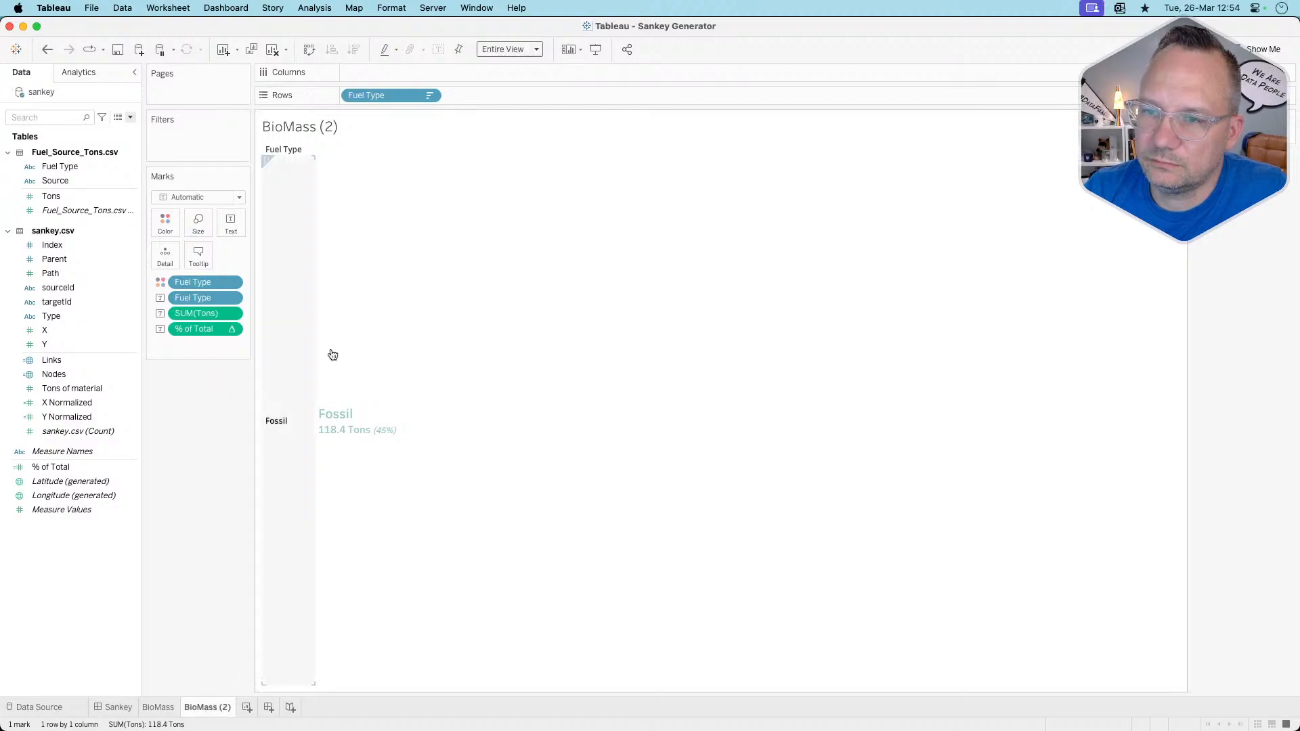
# Turn off the Fuel Type row header and rename the duplicated sheet as Fossil
pyautogui.click(433, 95)
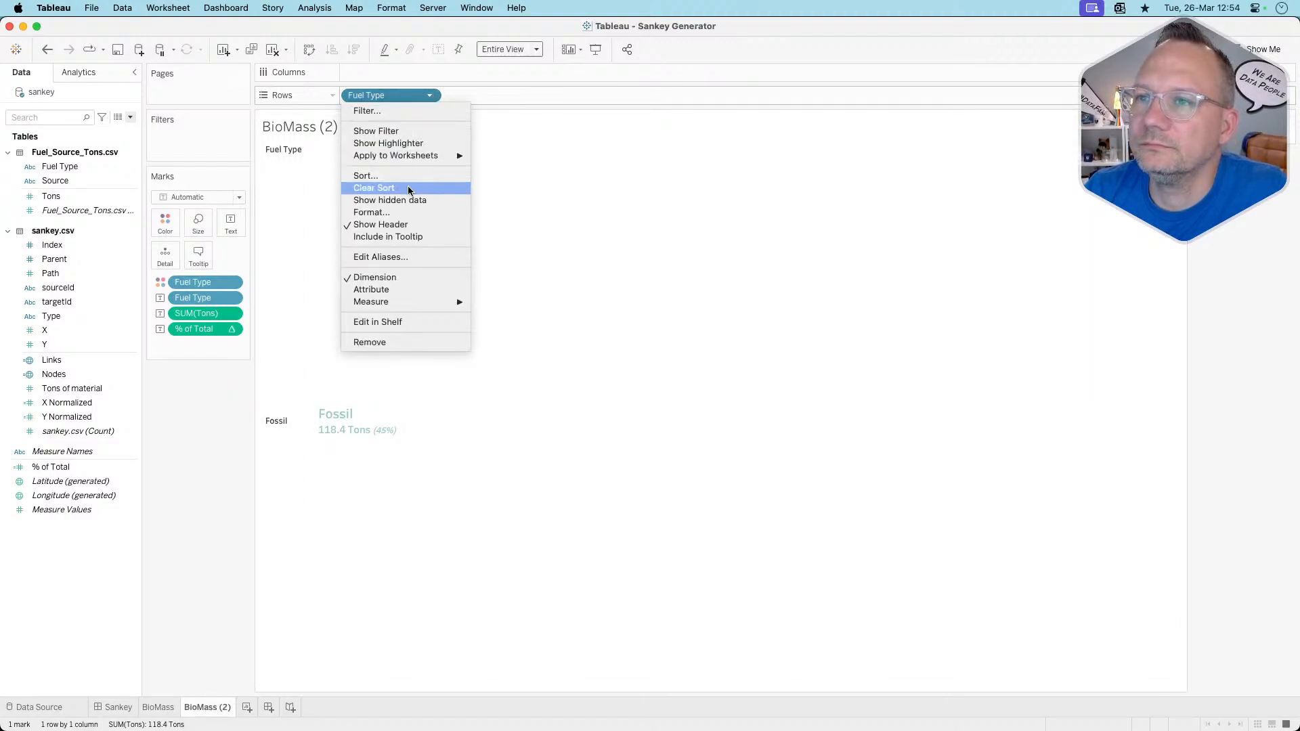
pyautogui.click(379, 224)
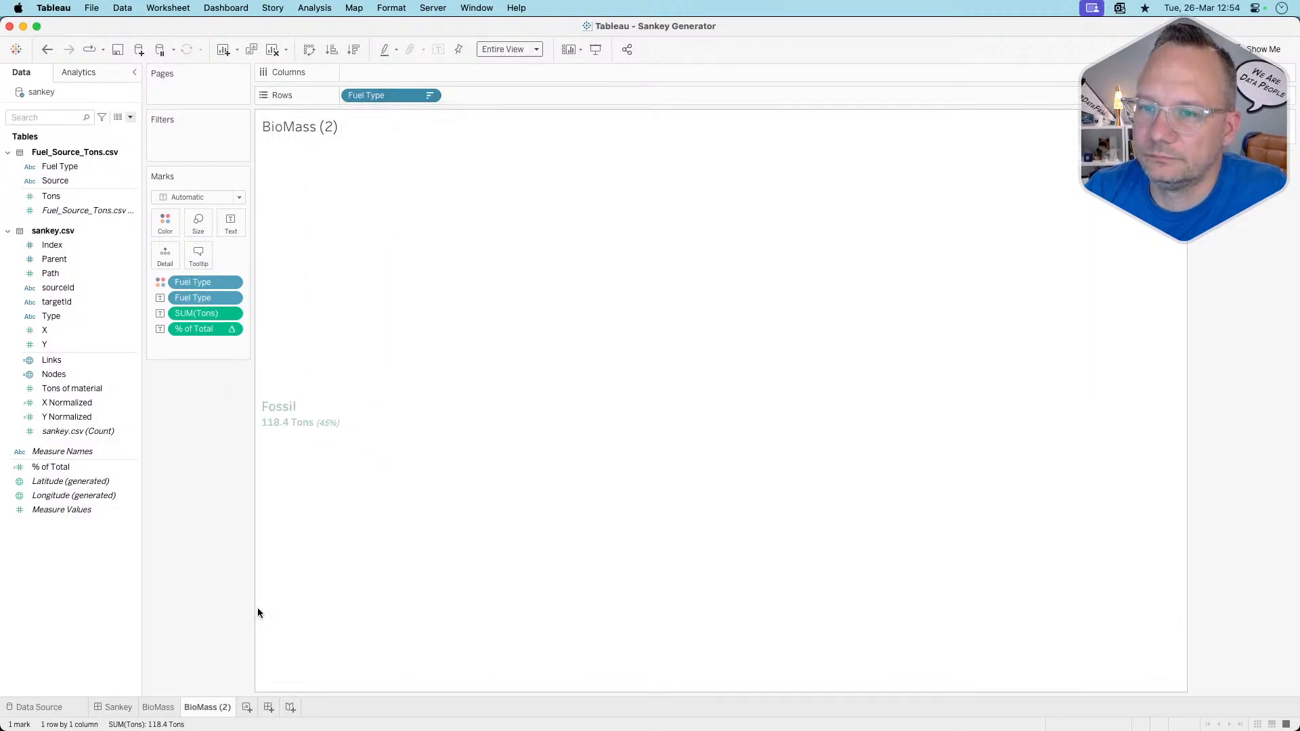
pyautogui.doubleClick(207, 707)
pyautogui.write('Fossil')
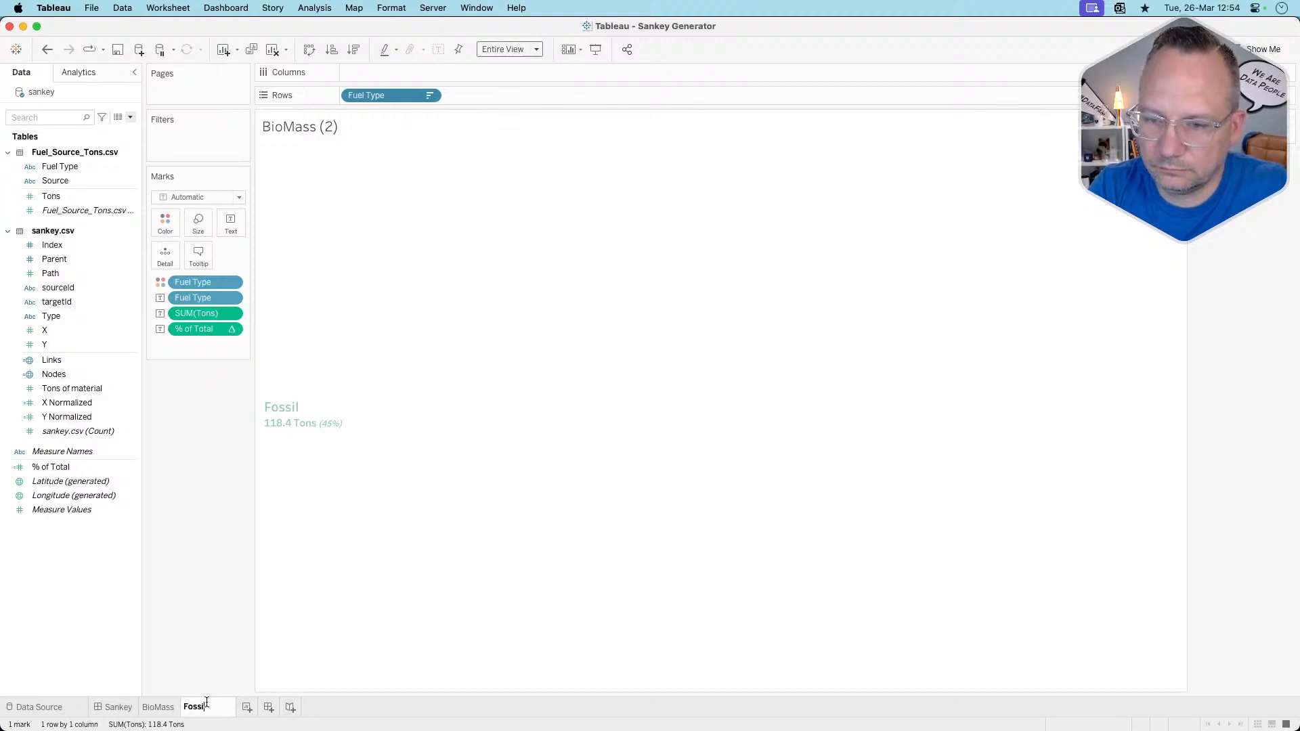
pyautogui.press('Return')
# Duplicate the Fossil sheet and bring back the hidden Fuel Type rows and row header in the new copy
pyautogui.rightClick(203, 706)
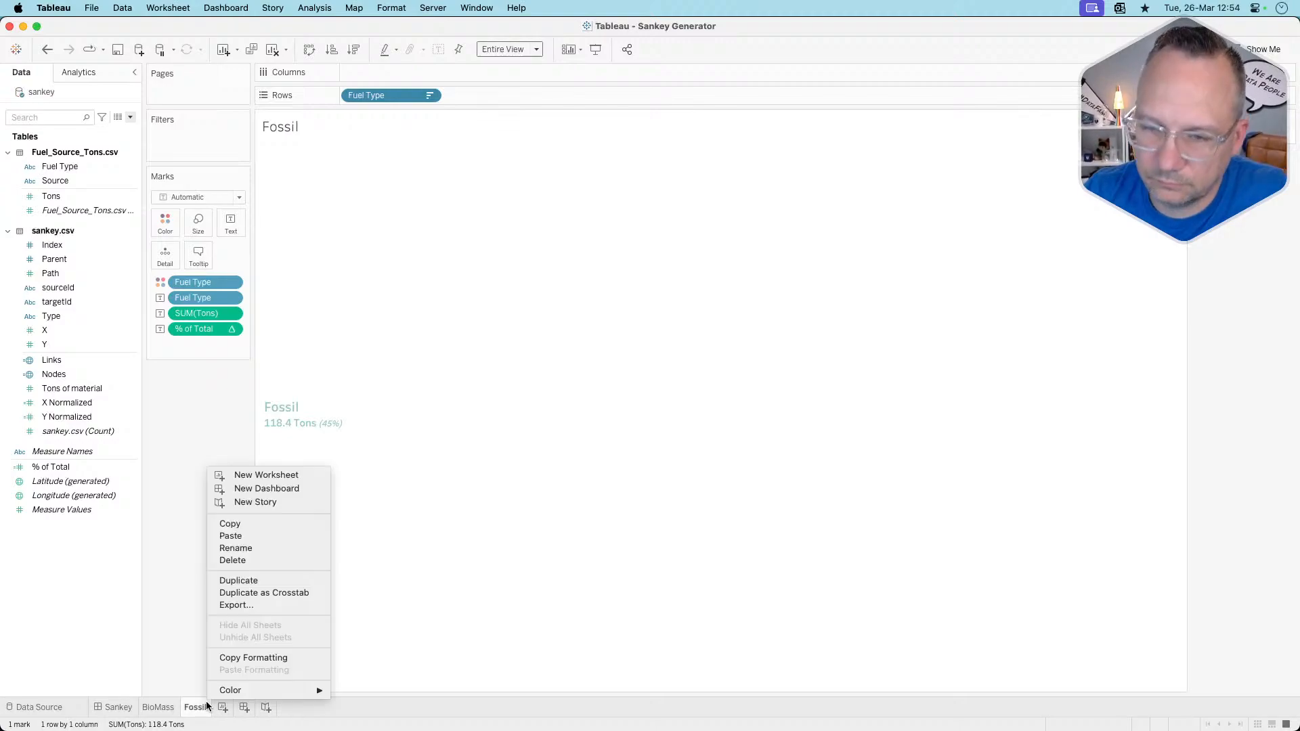
pyautogui.click(238, 580)
pyautogui.click(430, 96)
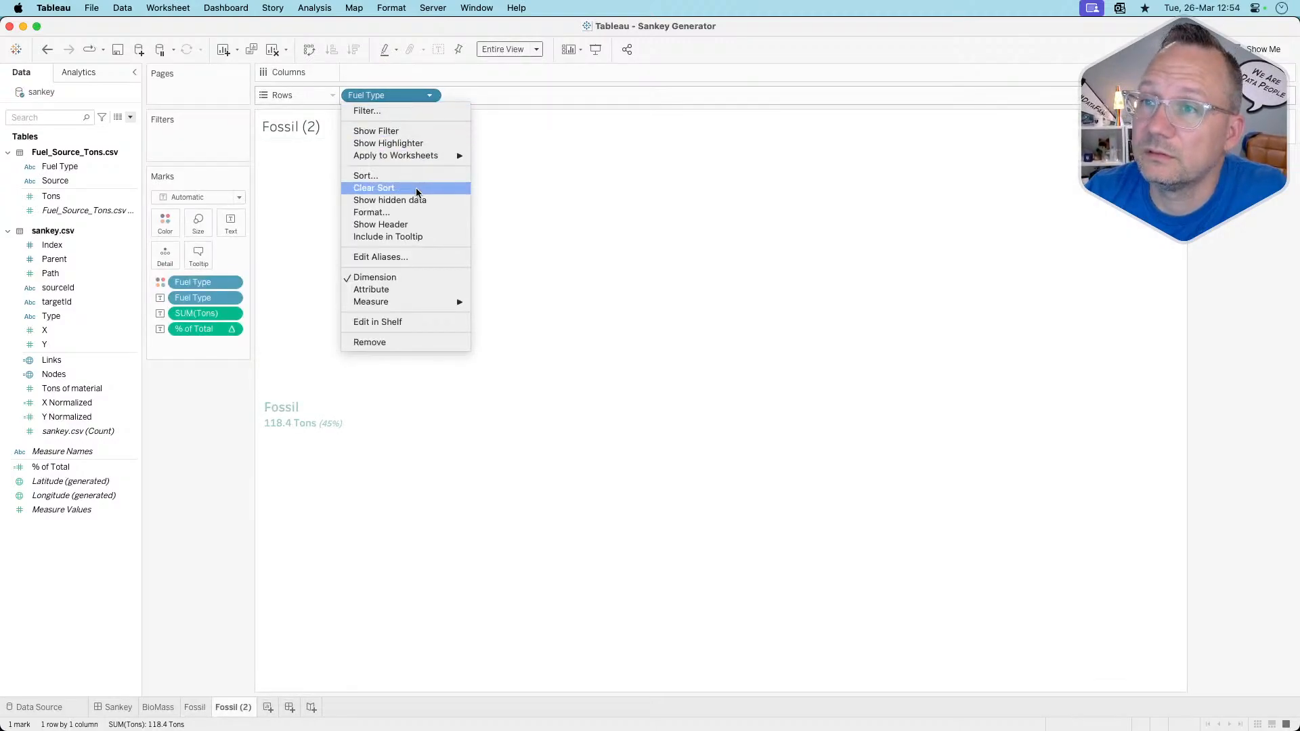
pyautogui.click(413, 201)
pyautogui.click(429, 95)
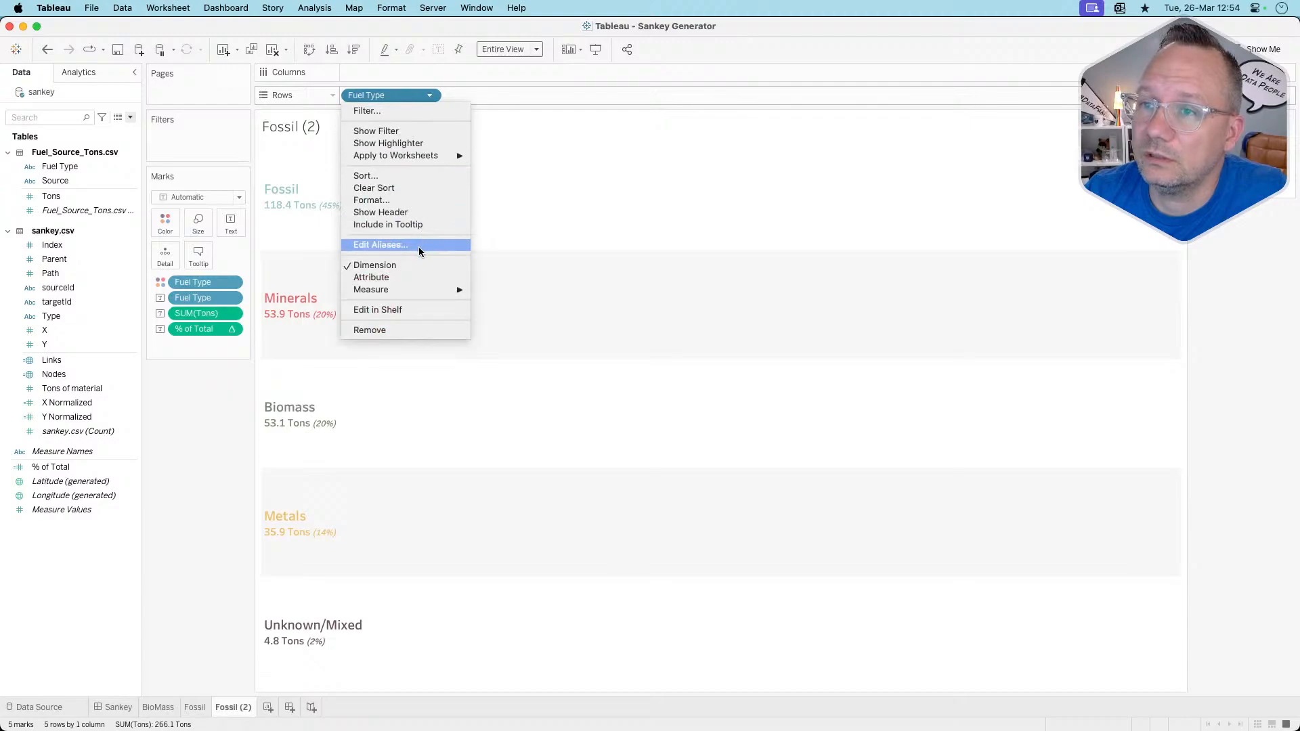
pyautogui.click(397, 212)
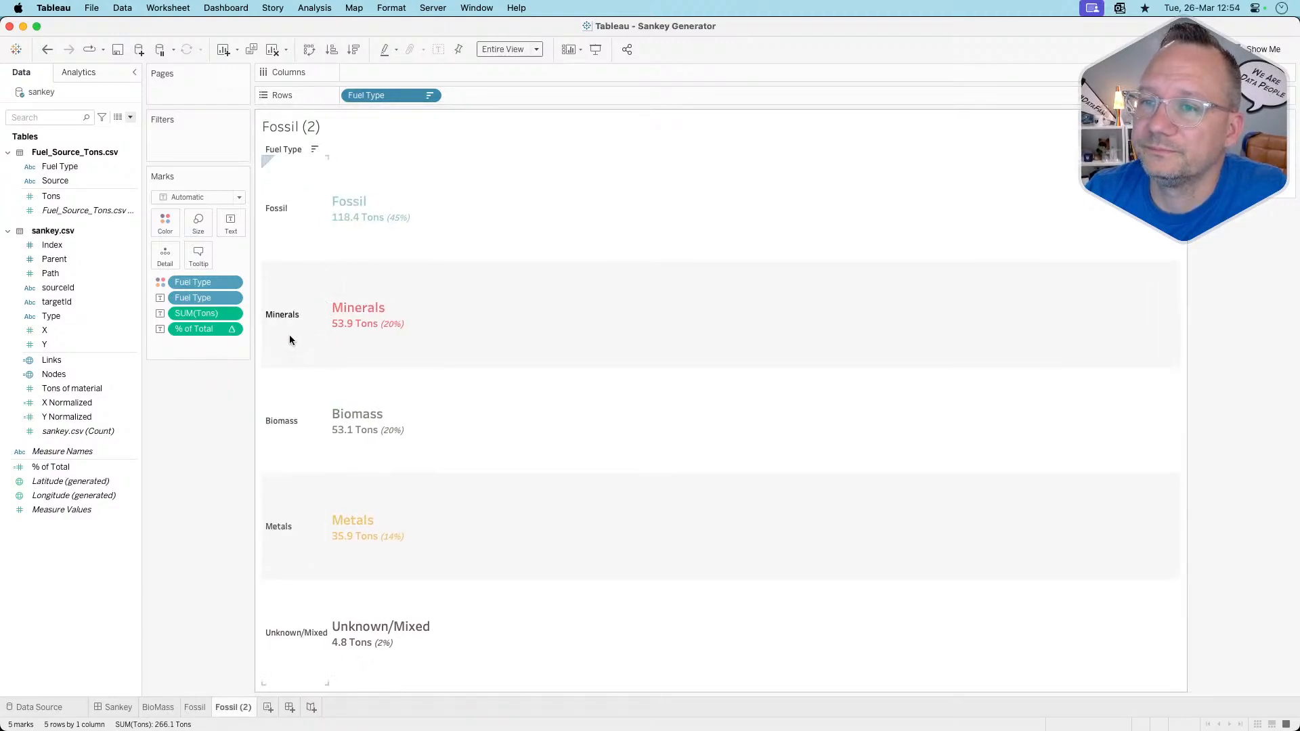
# Hide the Fossil, Biomass, Metals and Unknown/Mixed rows in the Fossil copy, leaving only Minerals, and turn off the Fuel Type row header
pyautogui.click(290, 334)
pyautogui.click(289, 201)
pyautogui.keyDown('super'); pyautogui.click(296, 407); pyautogui.keyUp('super')
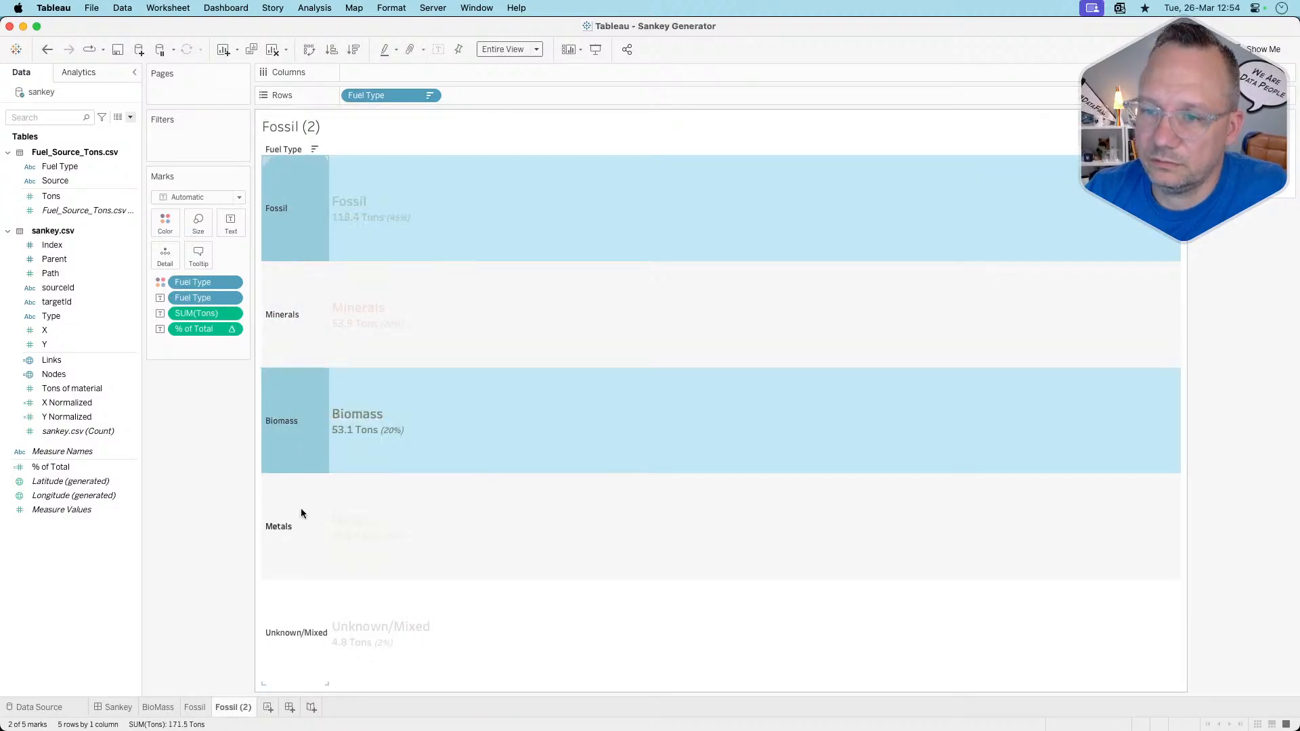
pyautogui.keyDown('super'); pyautogui.click(301, 509); pyautogui.keyUp('super')
pyautogui.keyDown('super'); pyautogui.click(294, 608); pyautogui.keyUp('super')
pyautogui.rightClick(293, 608)
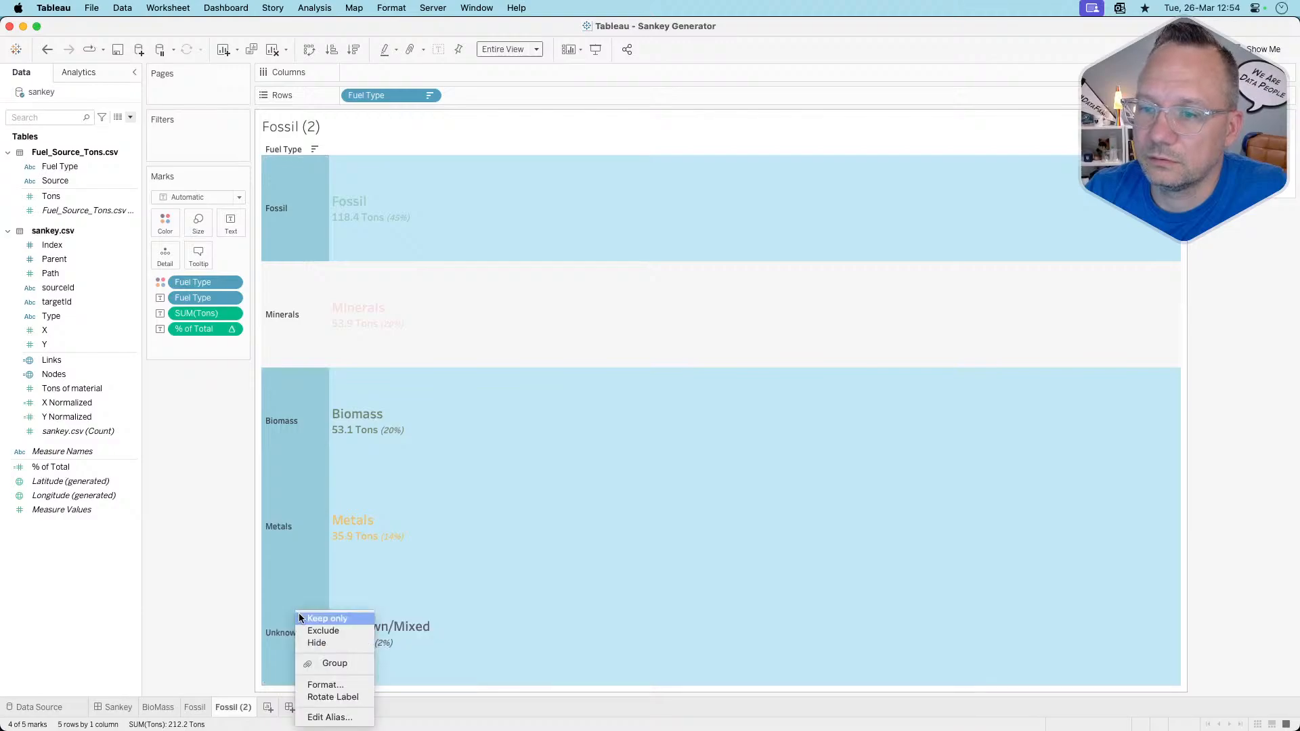
pyautogui.click(320, 643)
pyautogui.rightClick(305, 614)
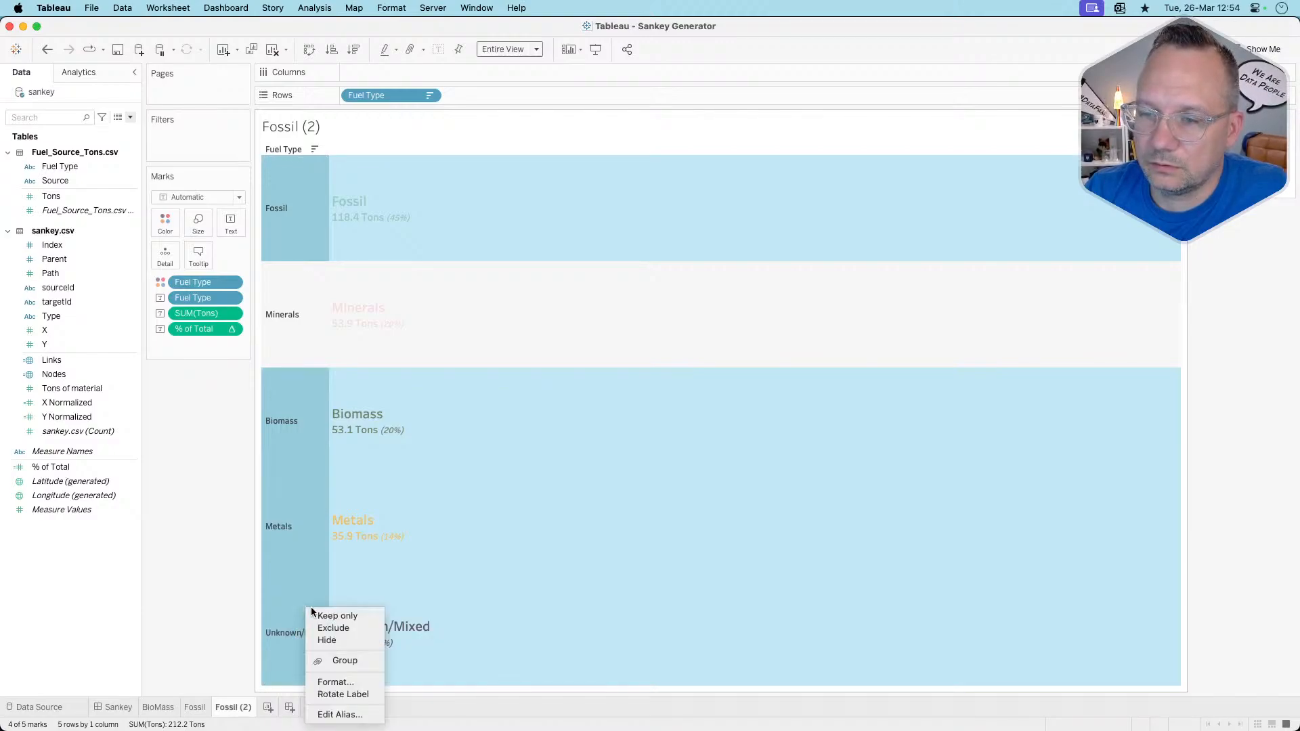
pyautogui.click(319, 639)
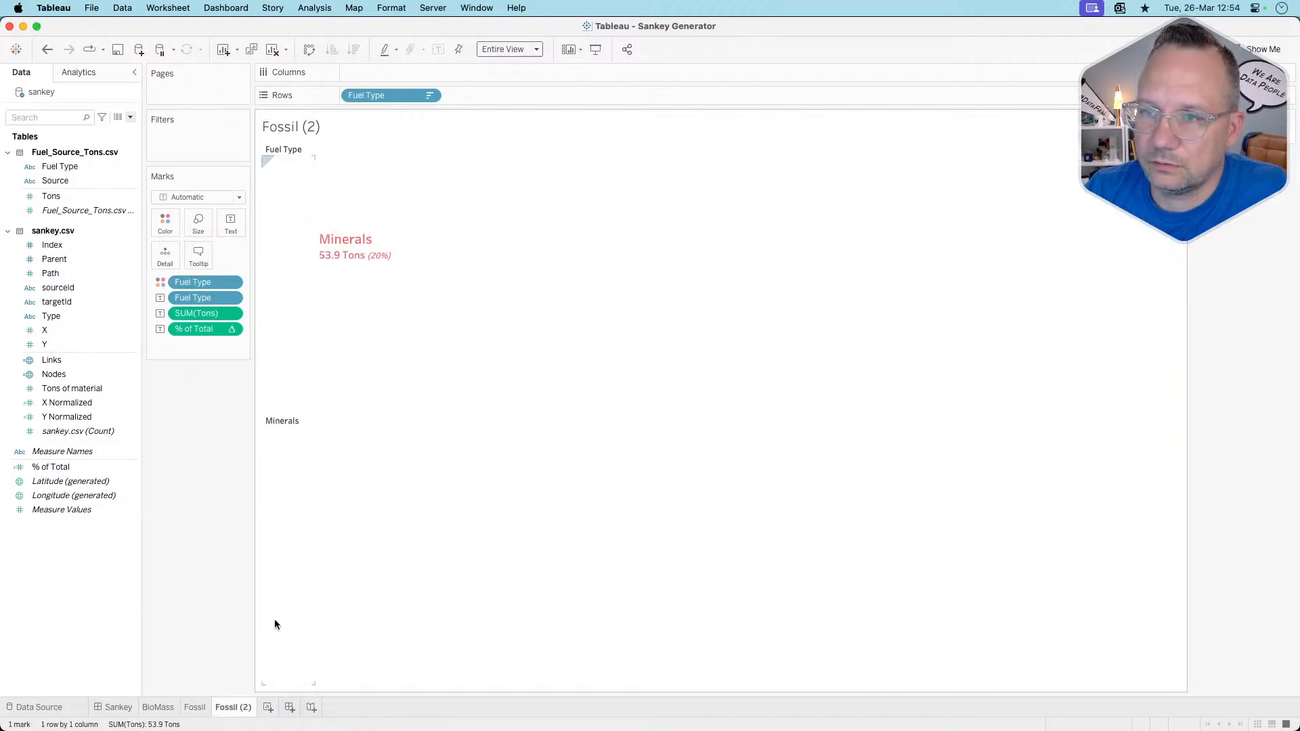
pyautogui.rightClick(289, 454)
pyautogui.click(318, 545)
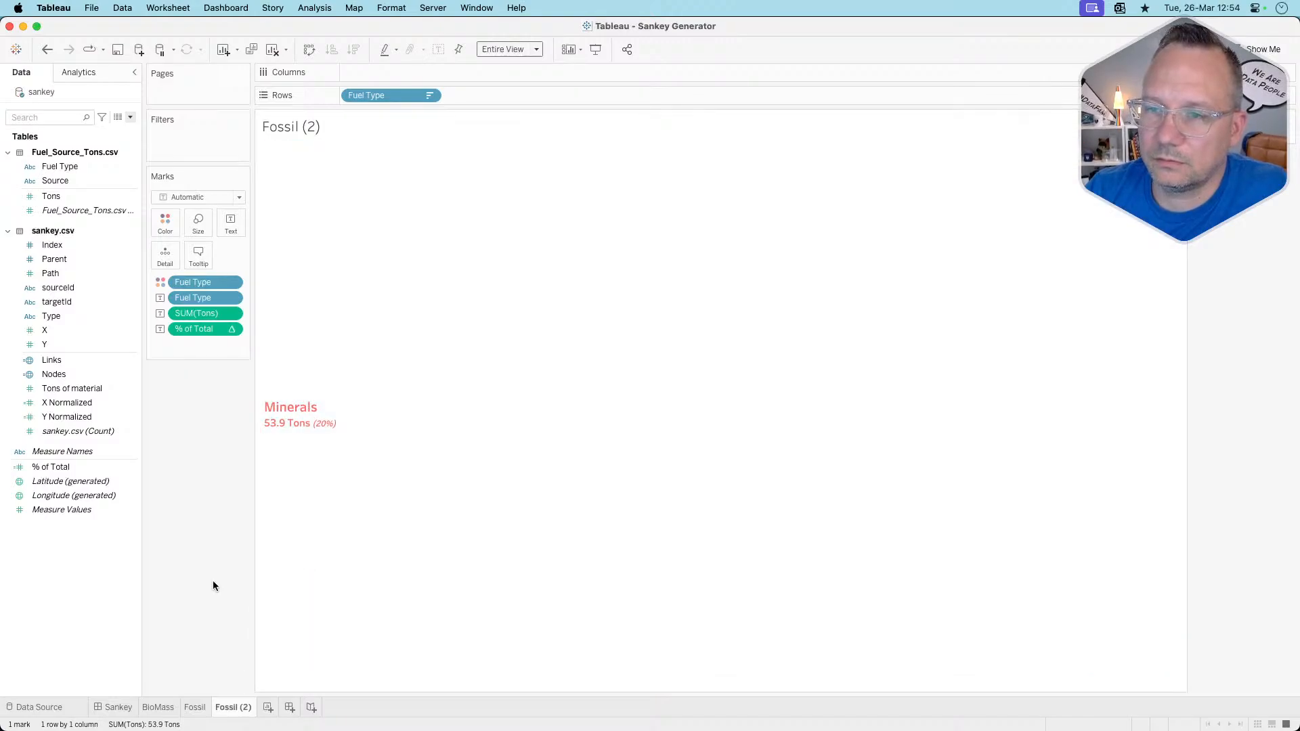
# Compare the labels on the BioMass and Fossil sheets with the one on the Fossil copy
pyautogui.click(194, 706)
pyautogui.click(158, 707)
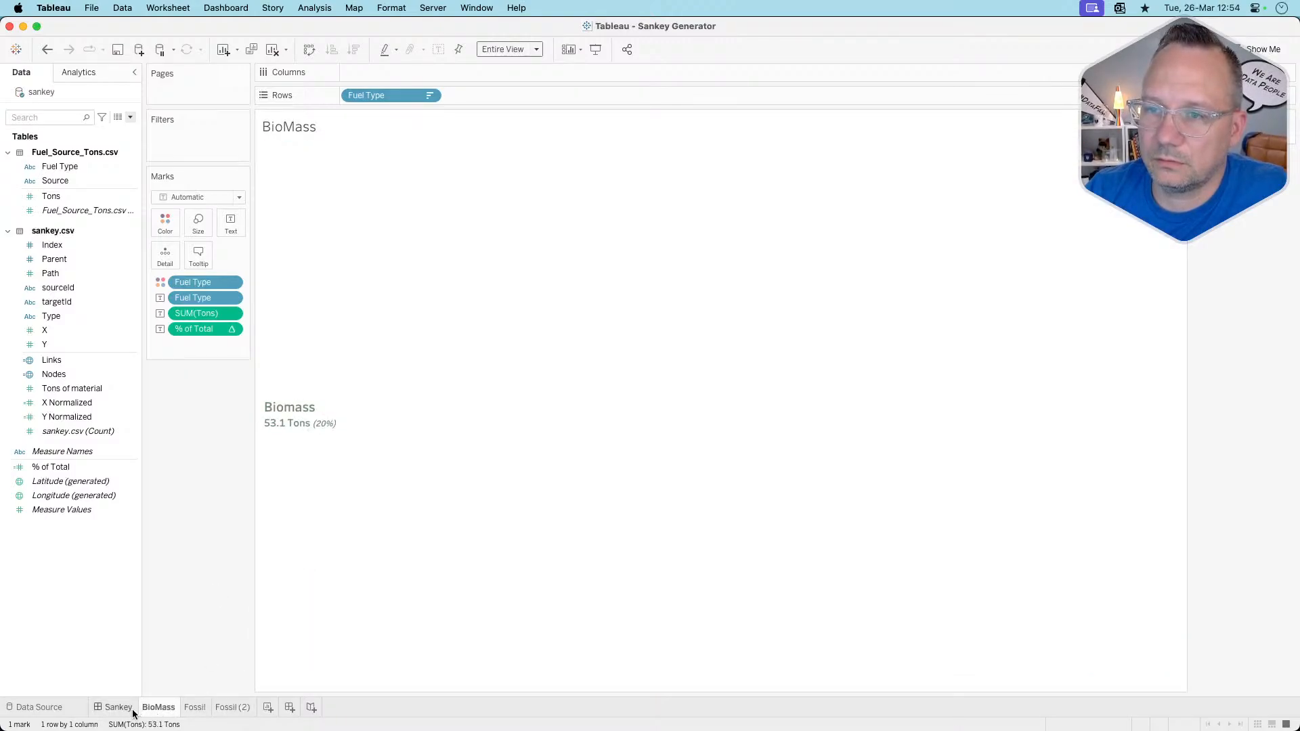
pyautogui.click(221, 707)
pyautogui.click(195, 707)
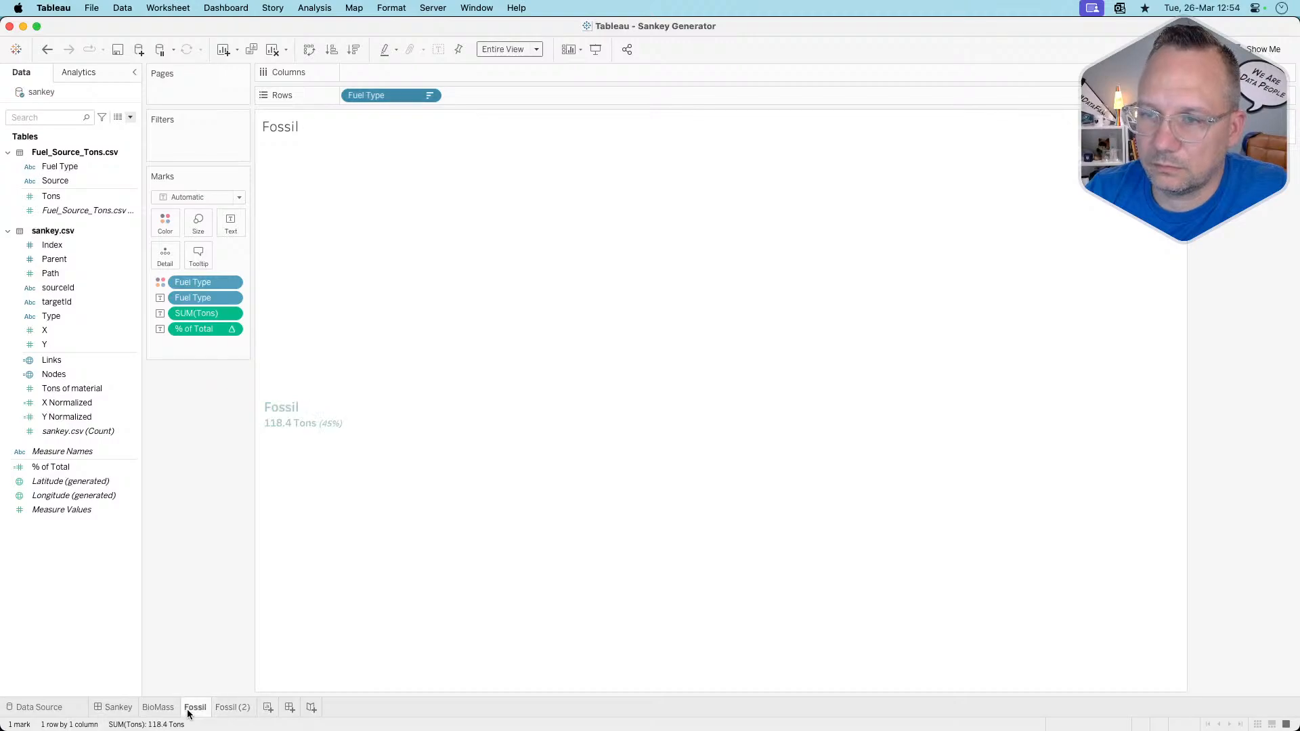
pyautogui.click(153, 708)
pyautogui.click(109, 709)
pyautogui.click(165, 707)
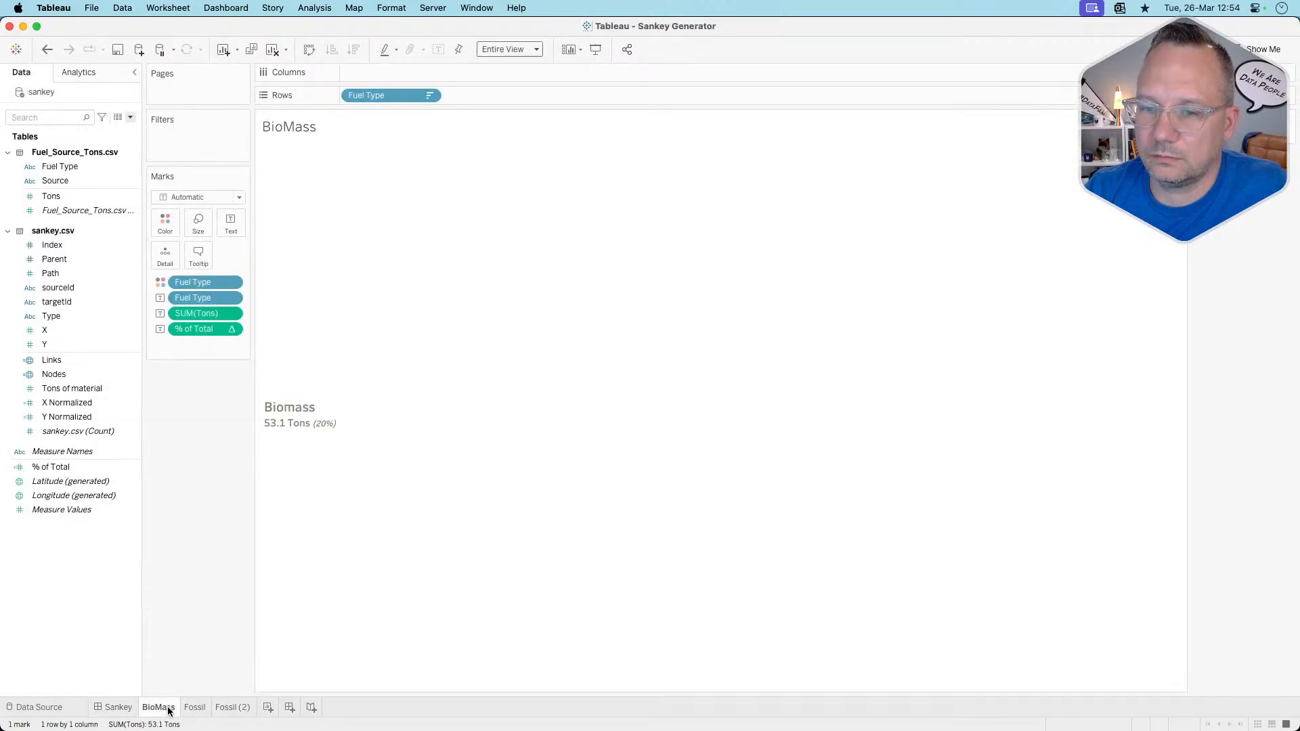
pyautogui.click(191, 708)
pyautogui.click(219, 707)
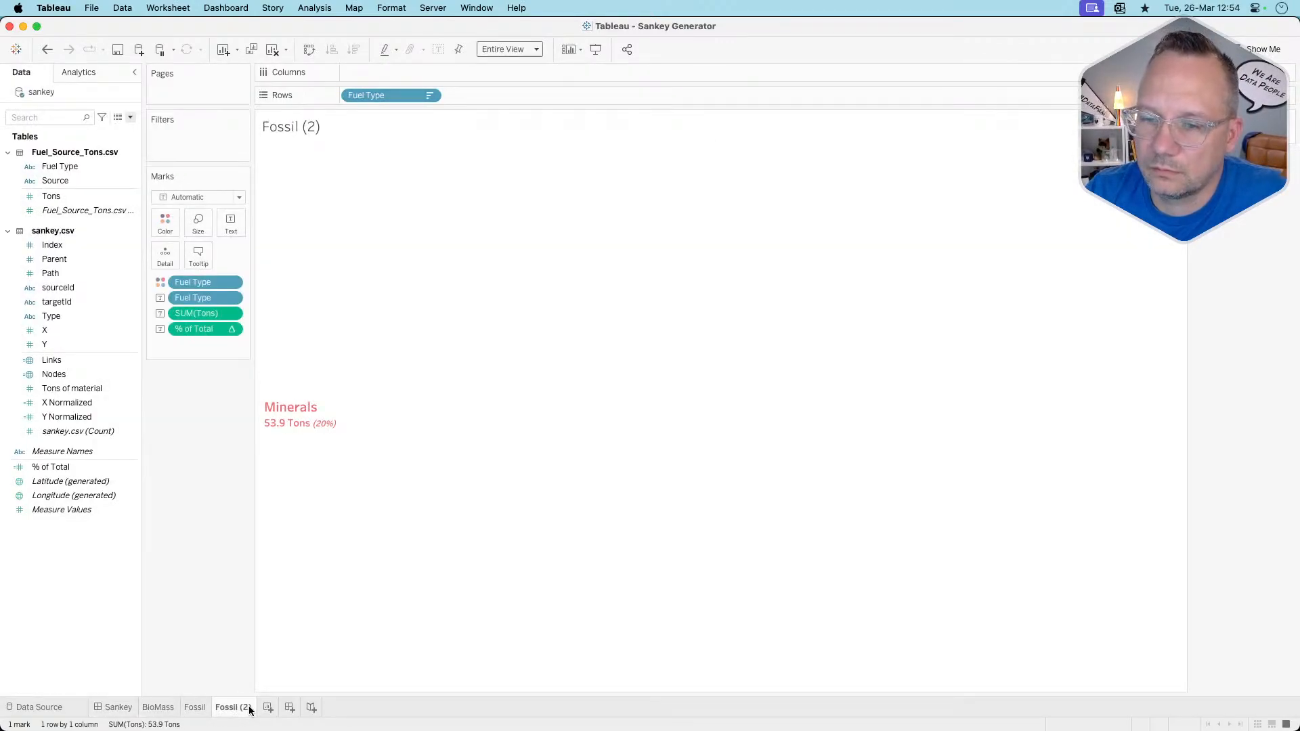
# Rename the duplicated Fossil sheet as Minerals
pyautogui.rightClick(235, 706)
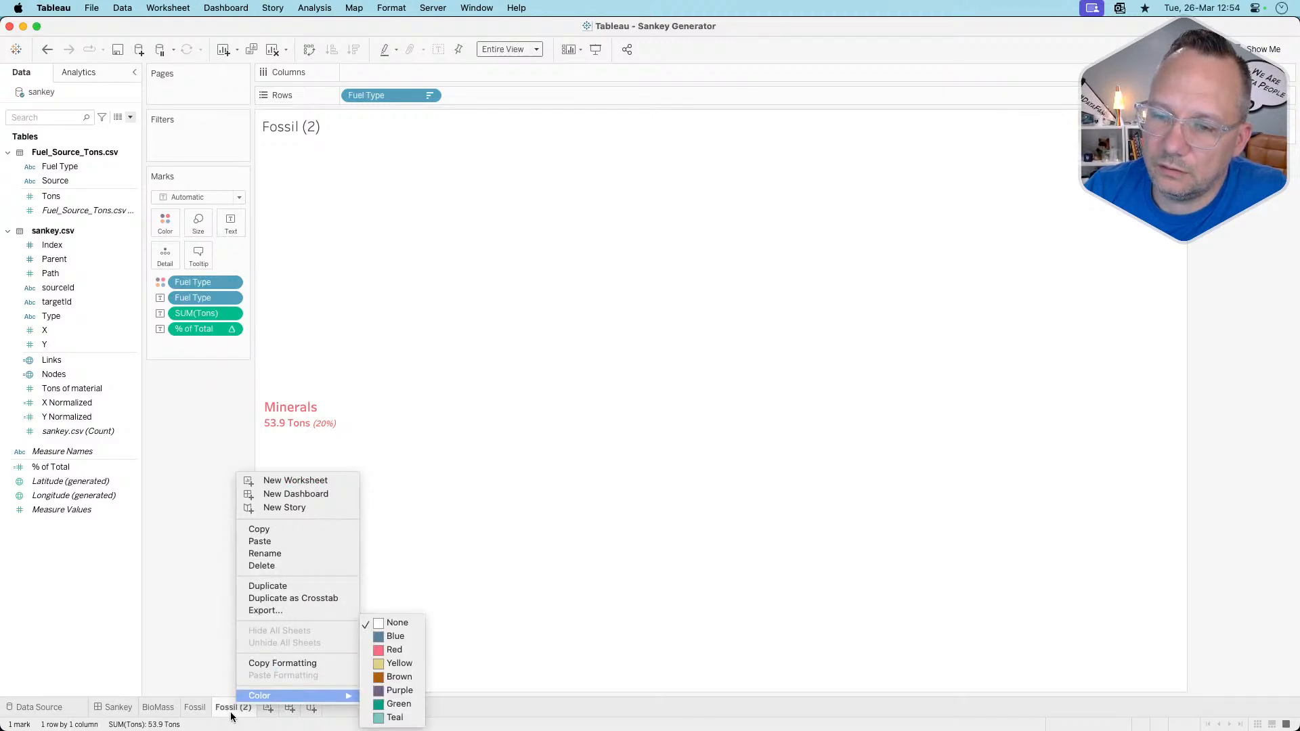
pyautogui.click(232, 715)
pyautogui.write('Mine')
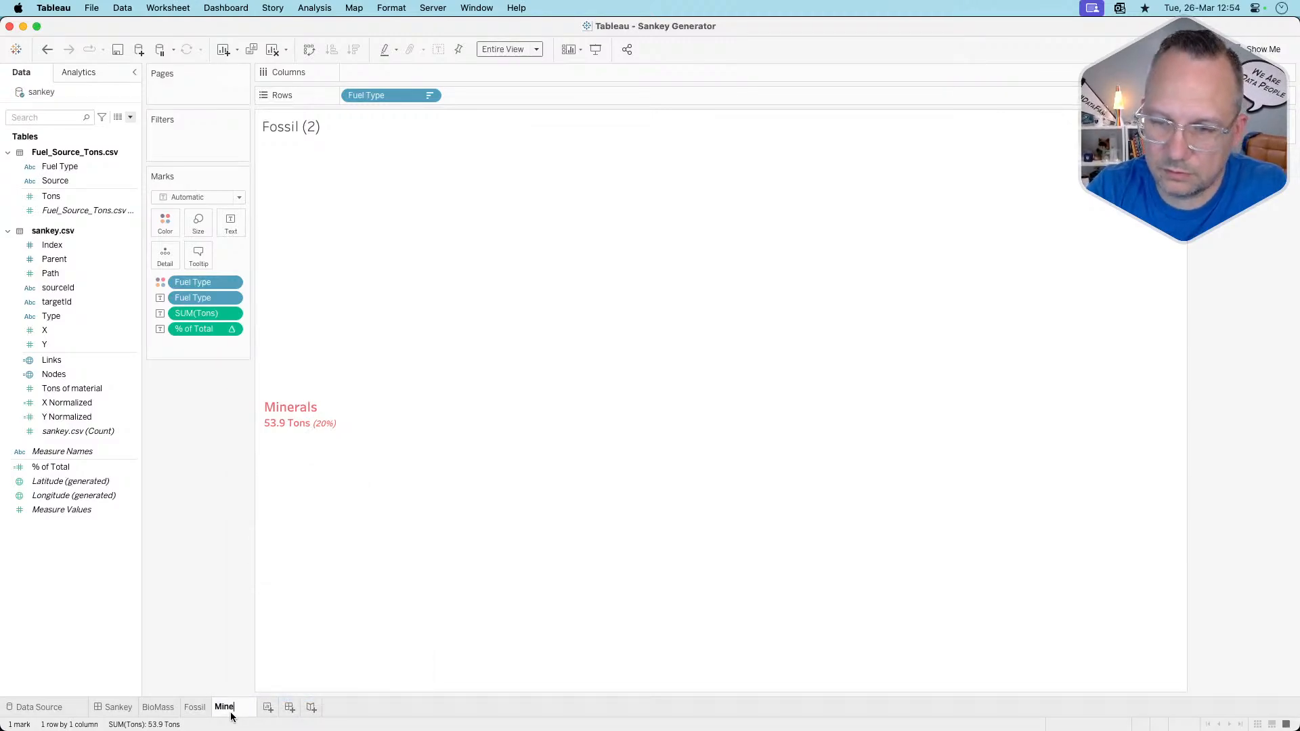
pyautogui.write('rals')
pyautogui.press('Return')
# Duplicate the Minerals sheet and reveal the hidden Fuel Type rows and their row header in the copy
pyautogui.rightClick(231, 717)
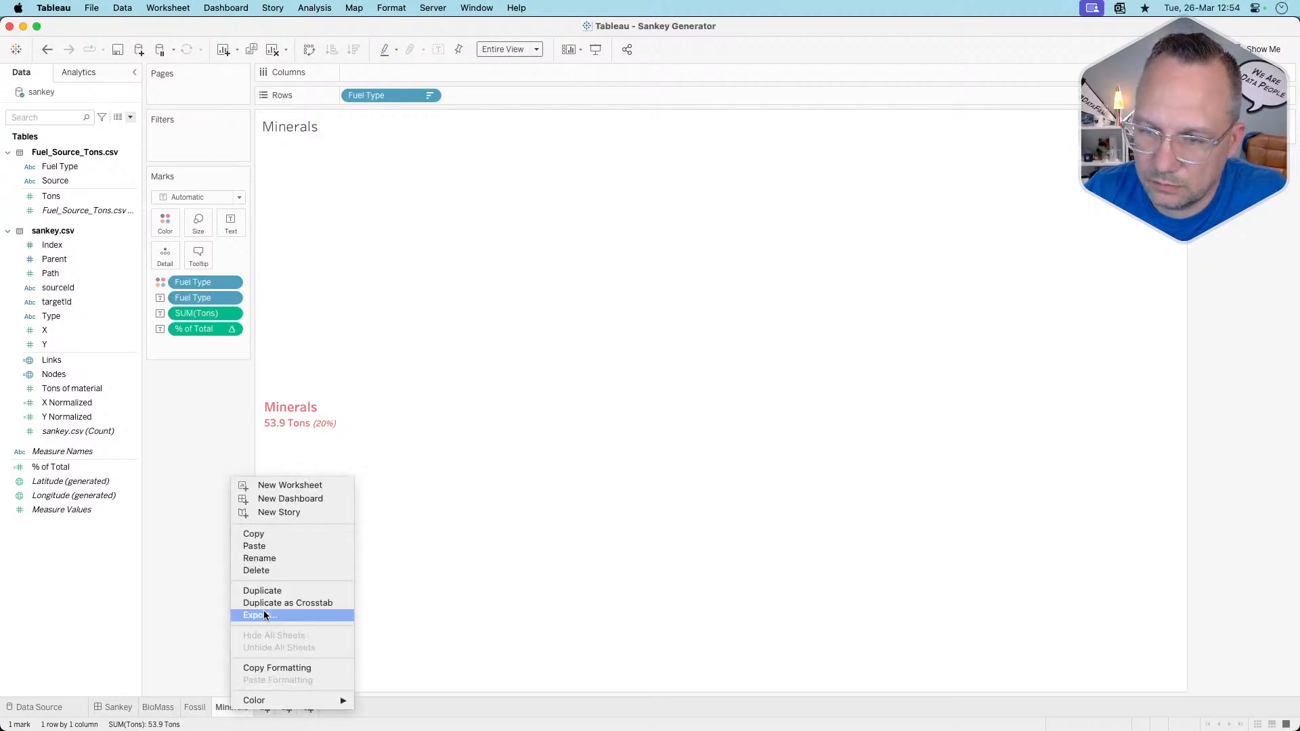
pyautogui.click(276, 590)
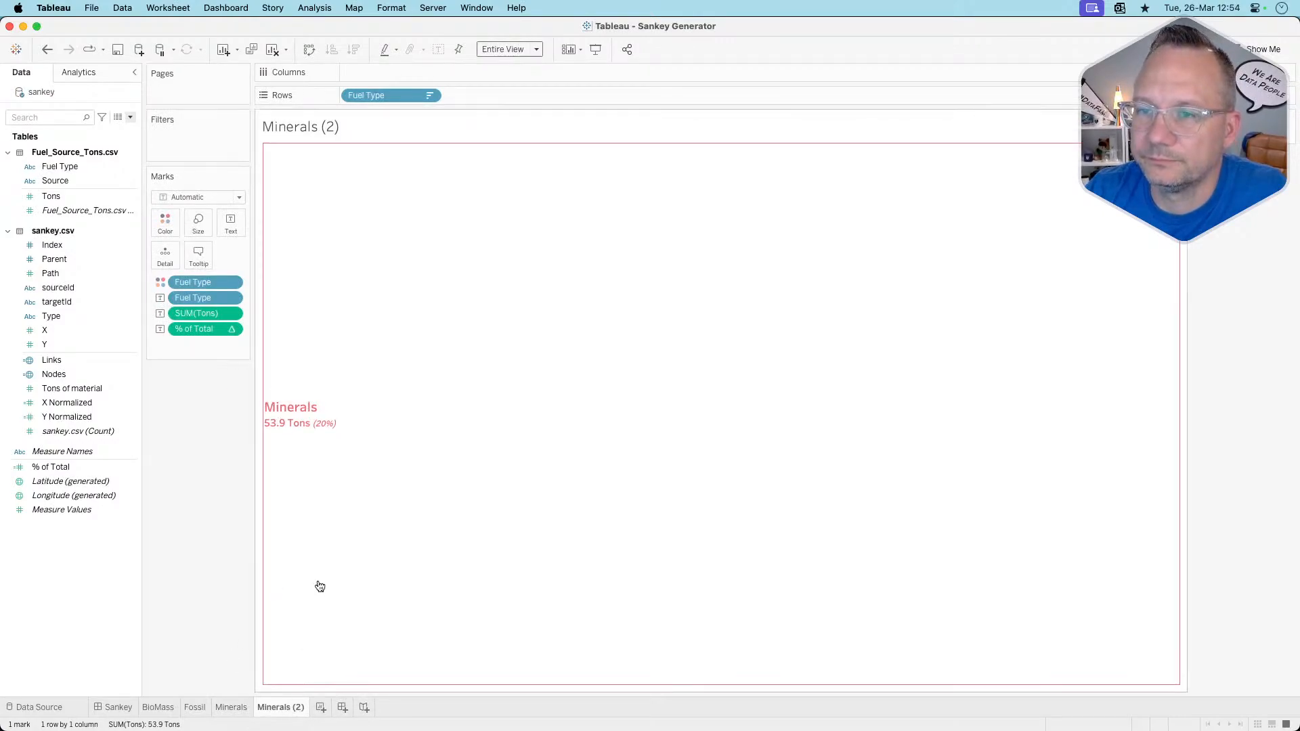
pyautogui.click(432, 95)
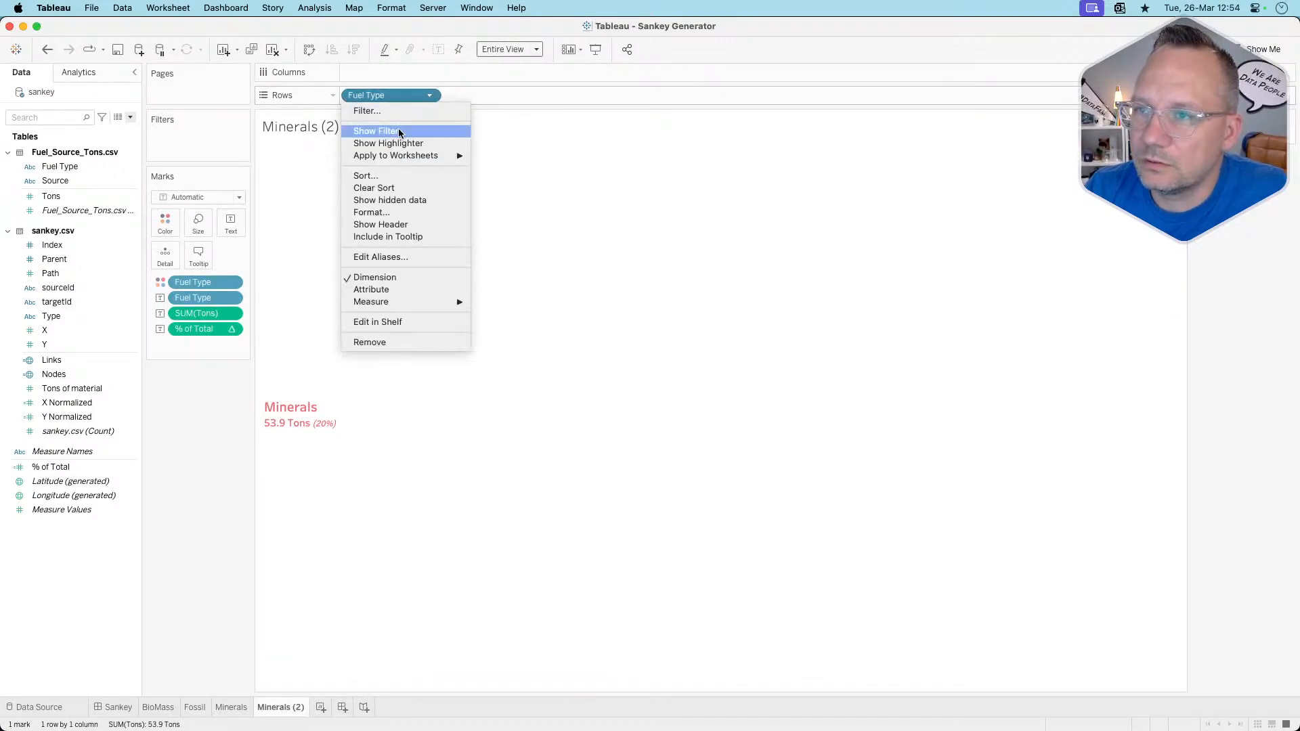
pyautogui.click(388, 199)
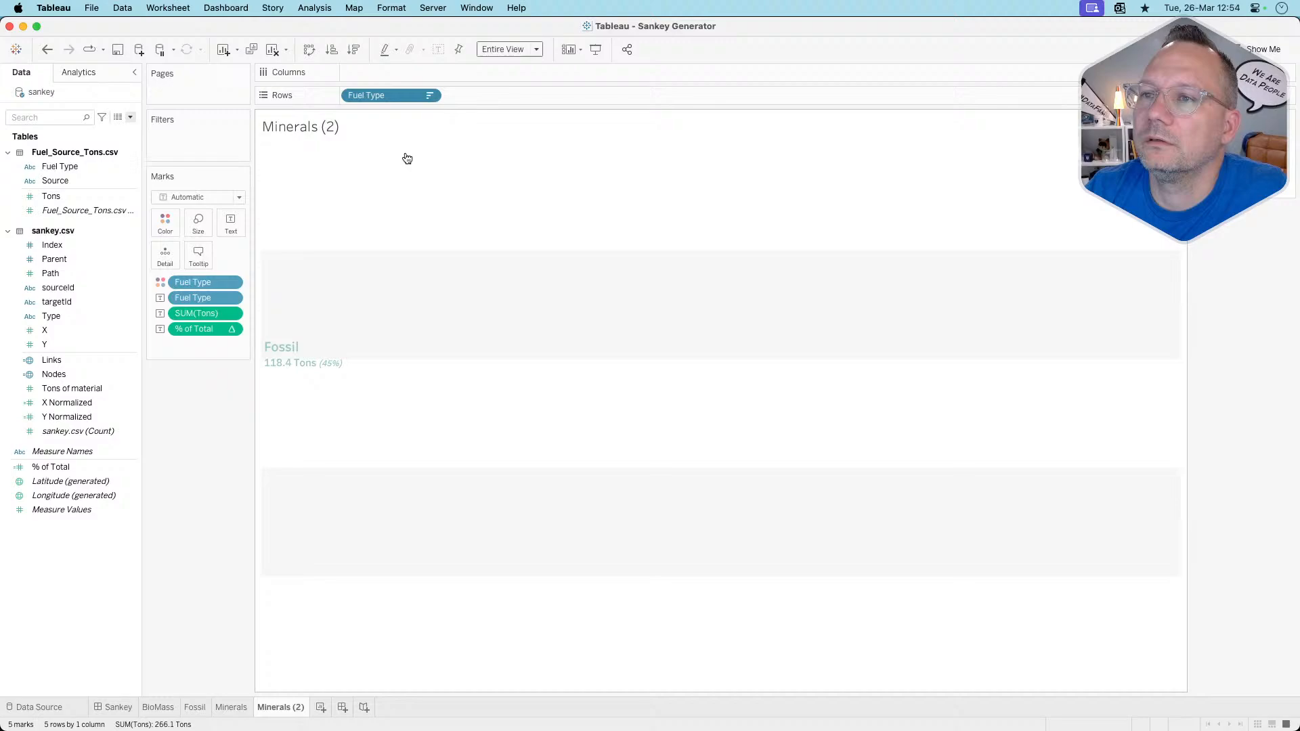
pyautogui.click(431, 96)
pyautogui.click(377, 216)
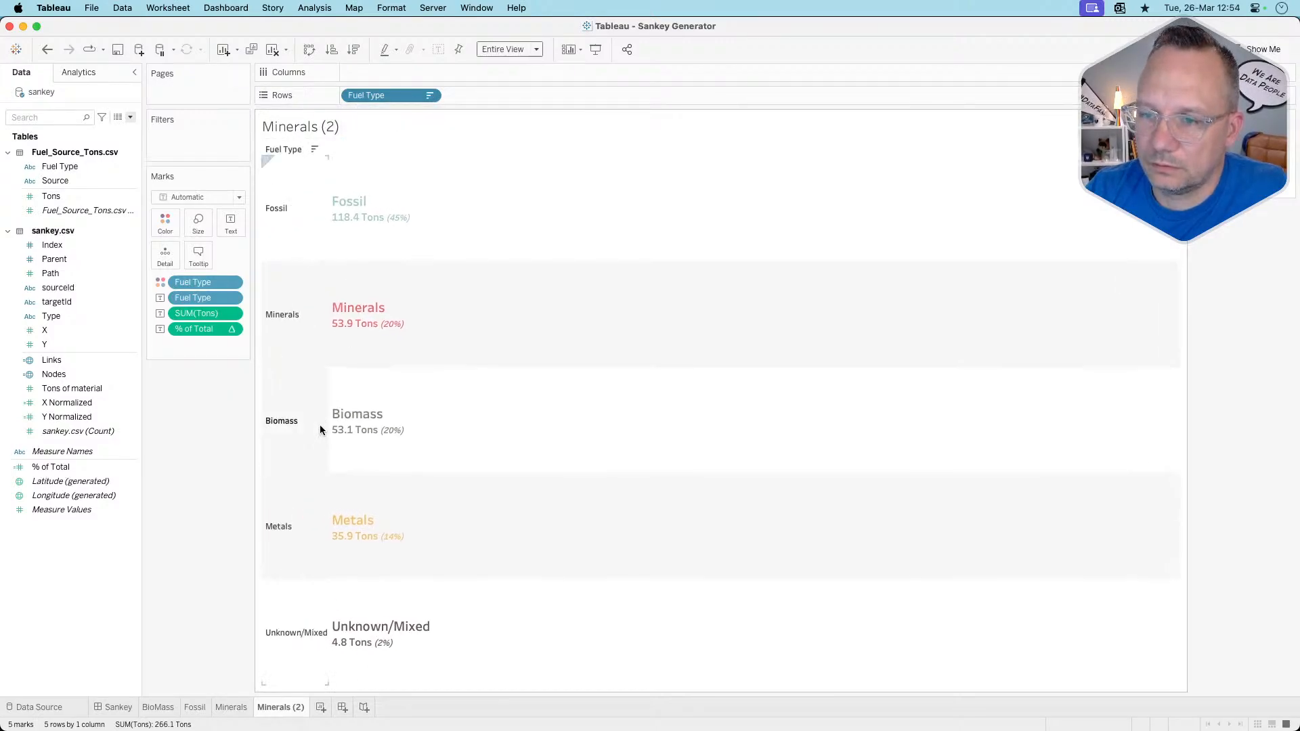
# Hide the Fossil, Minerals, Biomass and Unknown/Mixed rows so only Metals remains in the Minerals copy
pyautogui.click(283, 418)
pyautogui.keyDown('super'); pyautogui.click(288, 292); pyautogui.keyUp('super')
pyautogui.keyDown('super'); pyautogui.click(287, 244); pyautogui.keyUp('super')
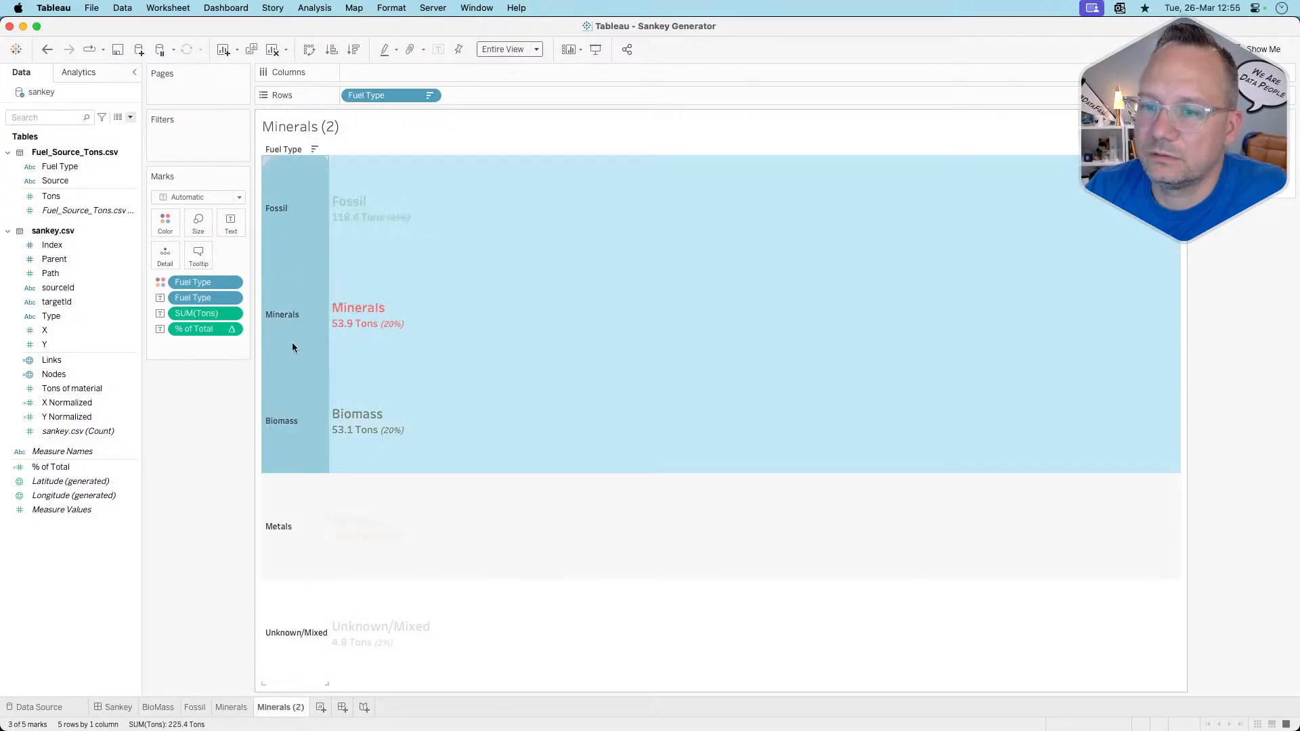
pyautogui.keyDown('super'); pyautogui.click(286, 616); pyautogui.keyUp('super')
pyautogui.rightClick(287, 614)
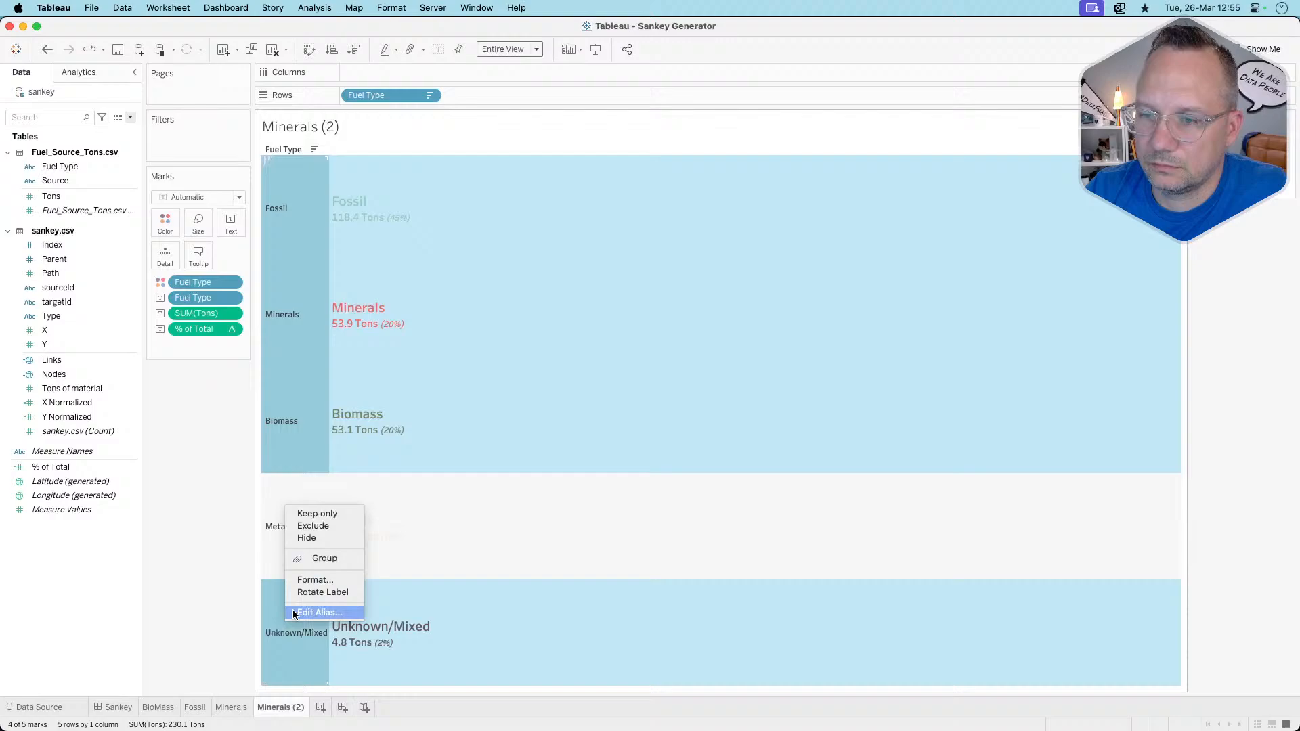
pyautogui.click(313, 537)
# Rename the Minerals copy as Metals and turn off its Fuel Type row header
pyautogui.doubleClick(280, 707)
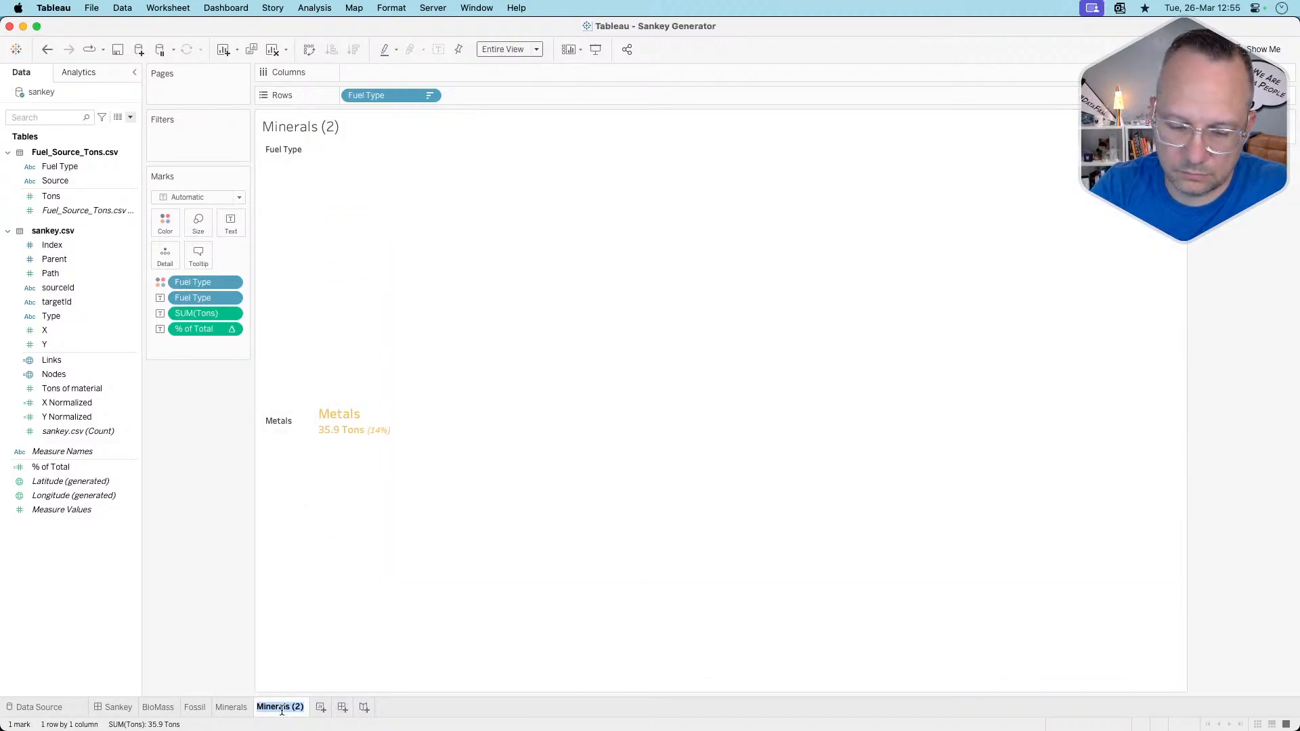
pyautogui.write('Metals')
pyautogui.press('Return')
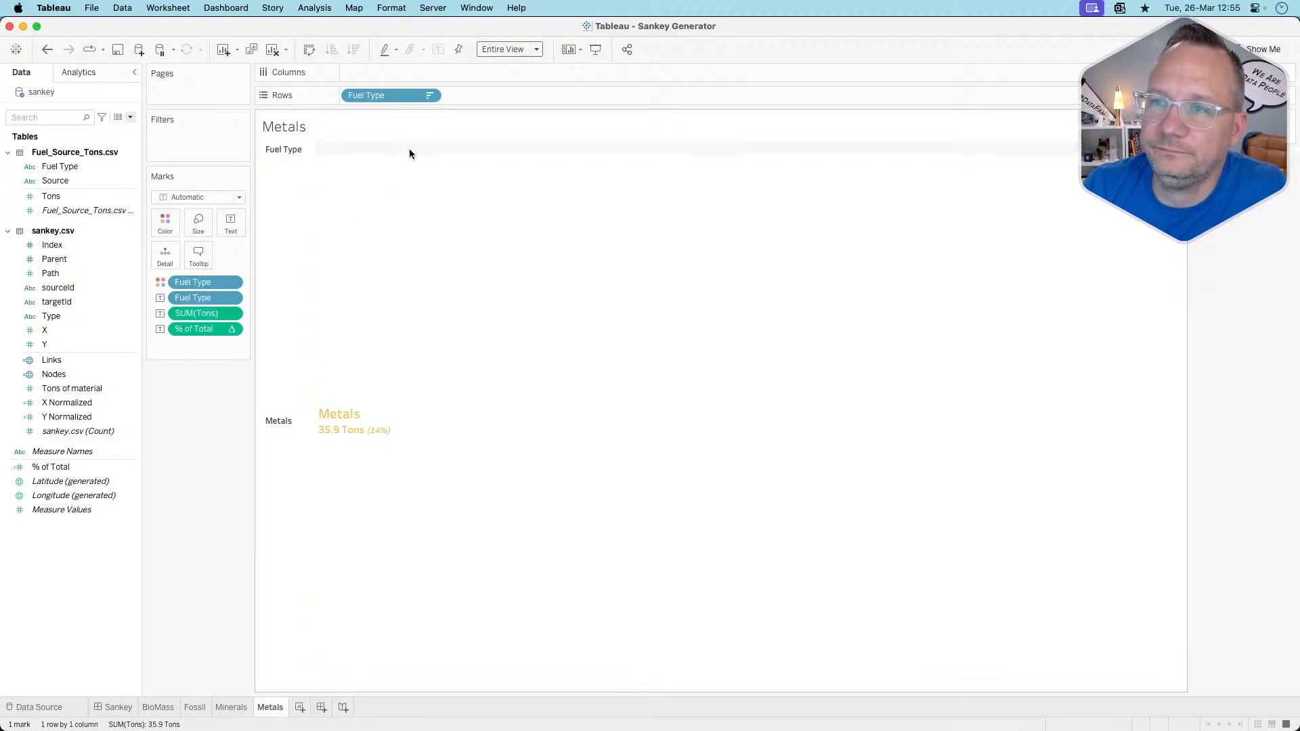
pyautogui.click(429, 96)
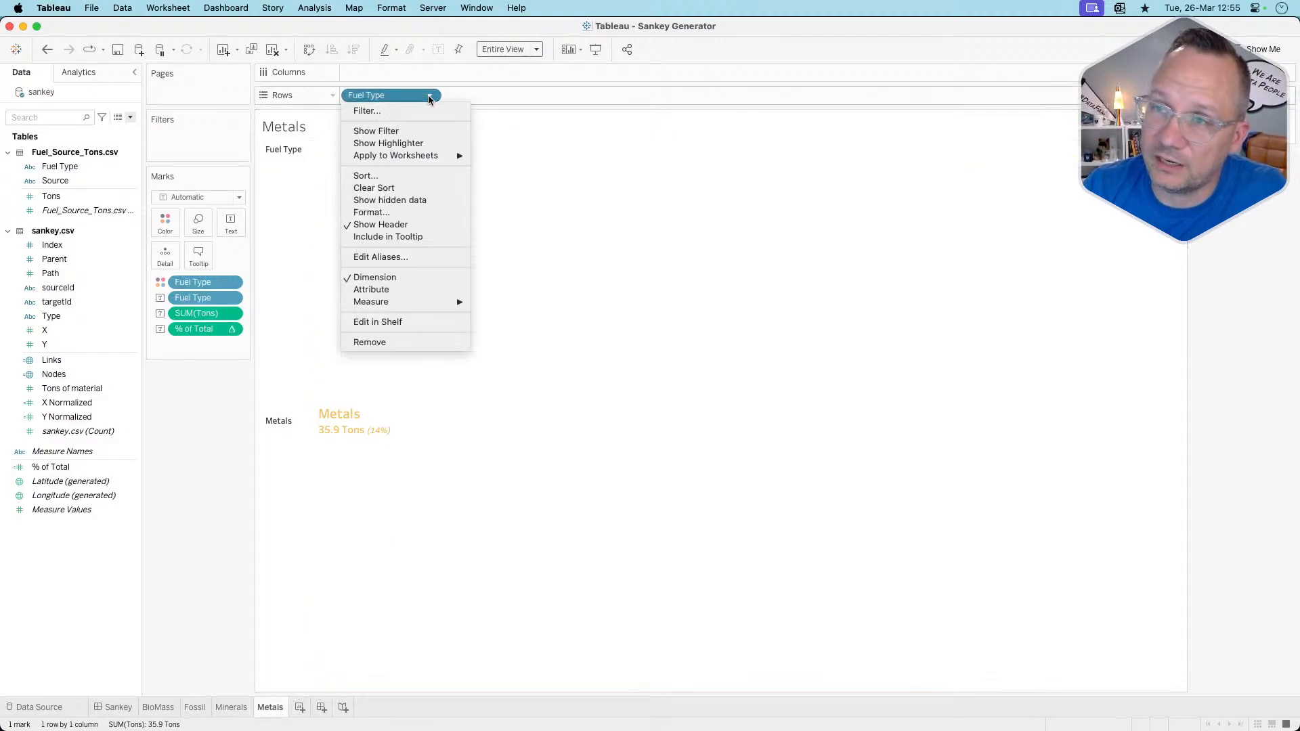
pyautogui.click(407, 226)
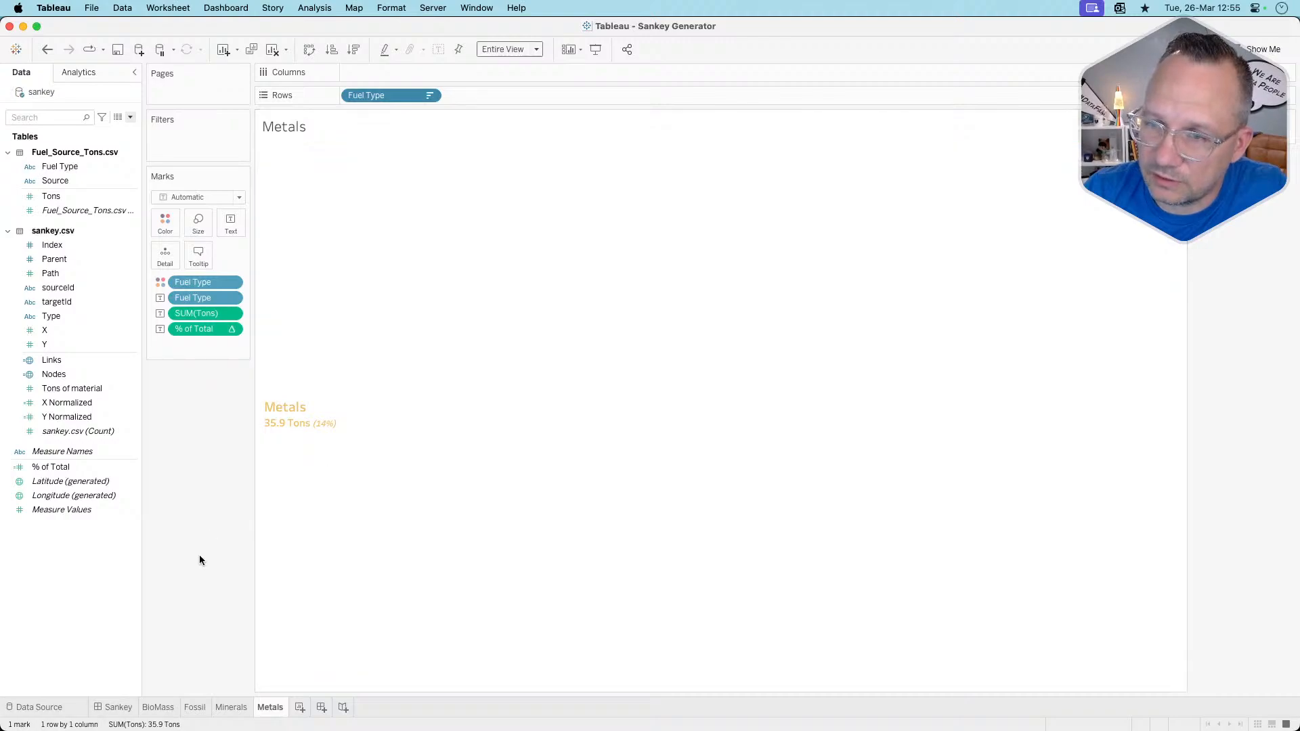
# Duplicate the Metals sheet and rename the copy as Unknown
pyautogui.rightClick(271, 709)
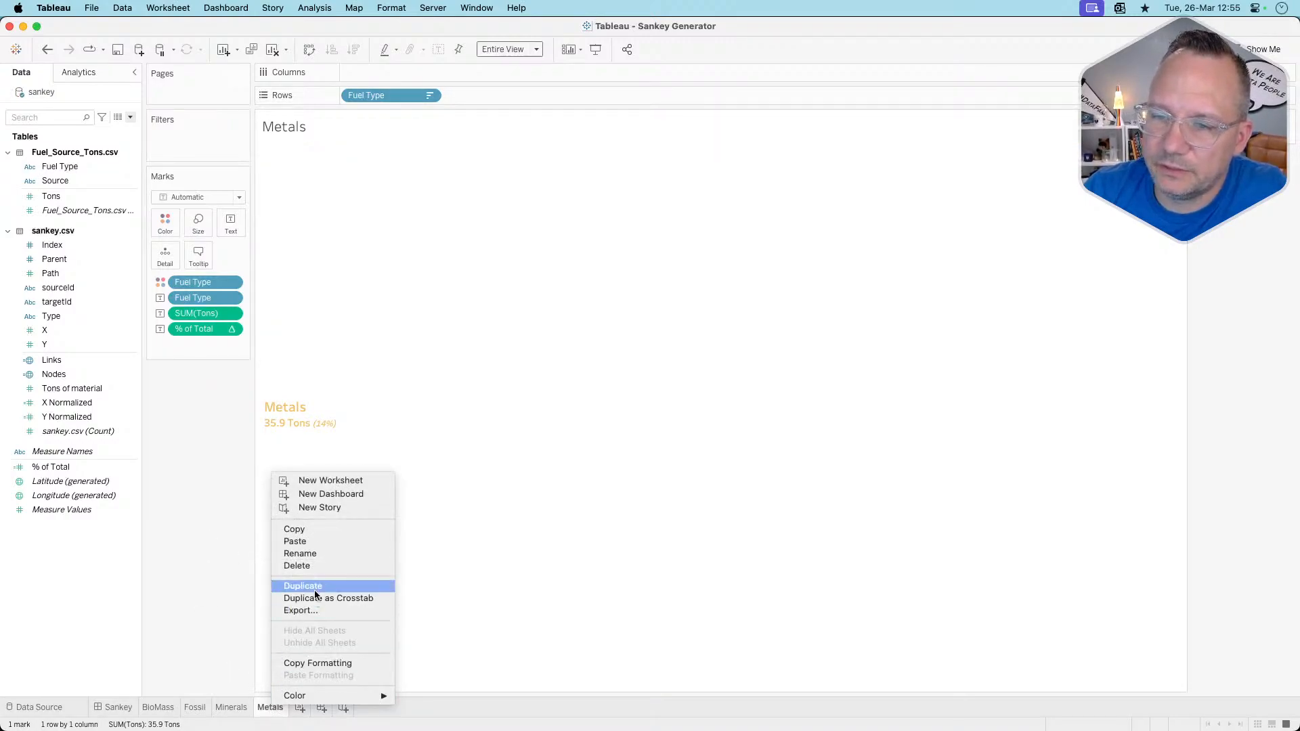
pyautogui.click(315, 589)
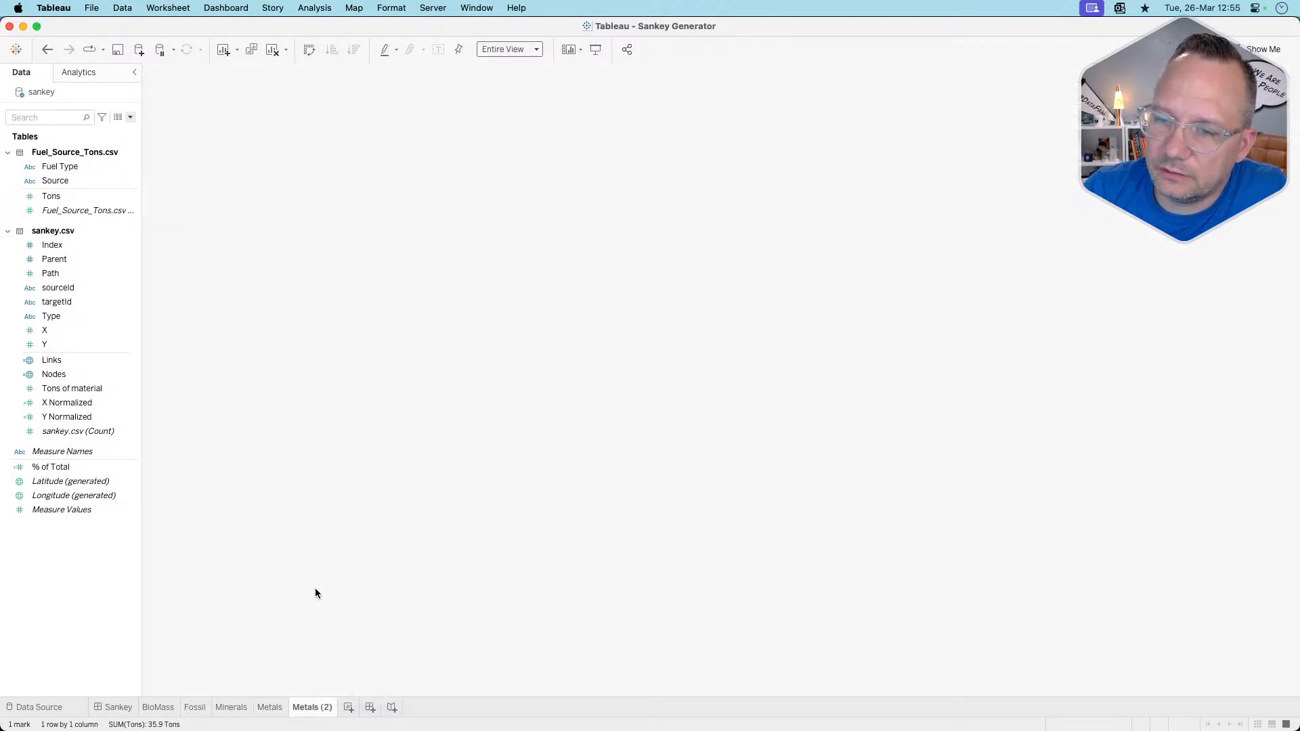
pyautogui.doubleClick(308, 707)
pyautogui.write('Unknown')
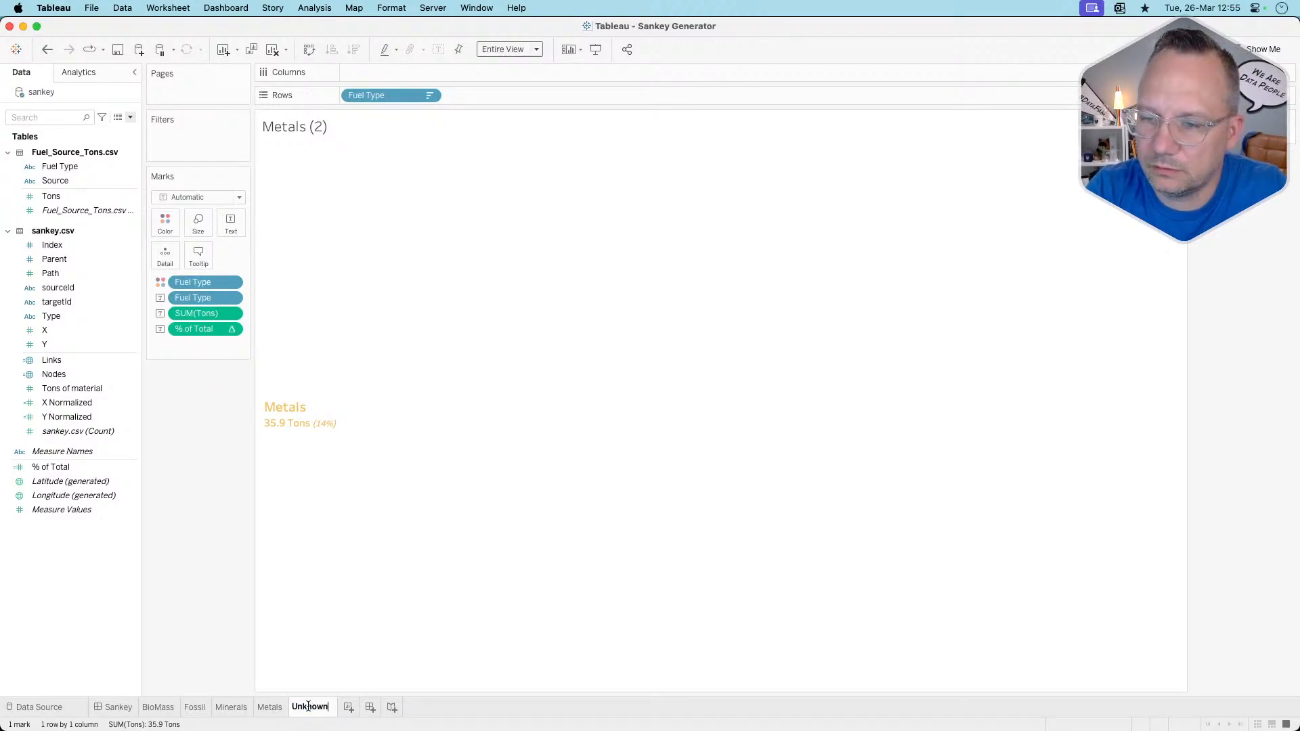
pyautogui.press('Return')
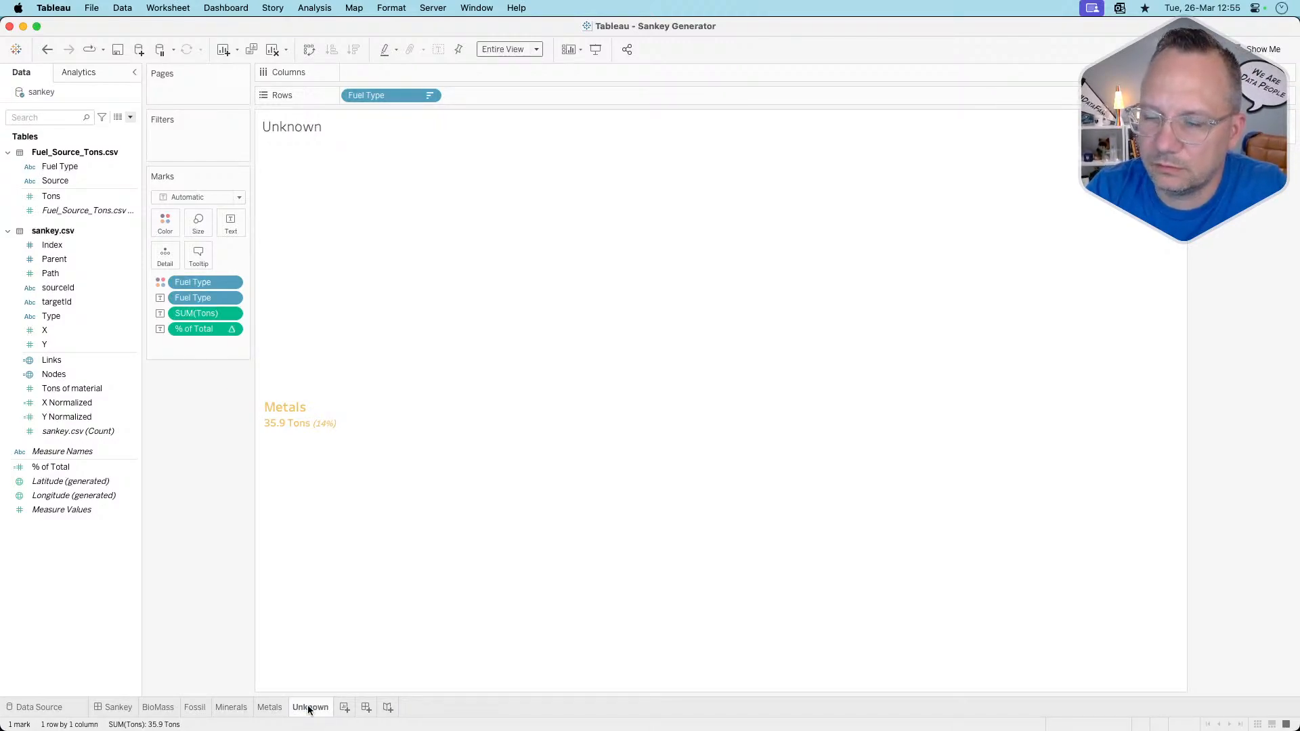
# Reveal the hidden Fuel Type rows and their row header in the Unknown sheet
pyautogui.click(433, 96)
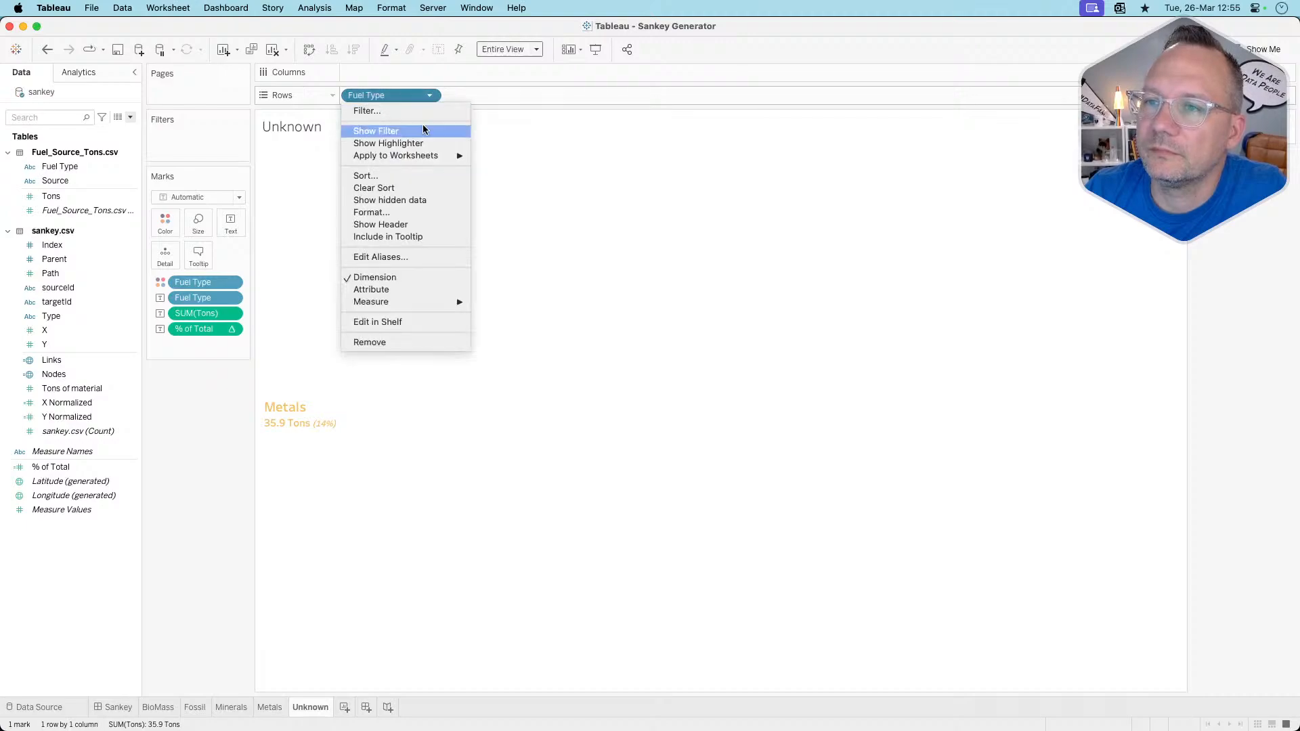
pyautogui.click(400, 198)
pyautogui.click(432, 96)
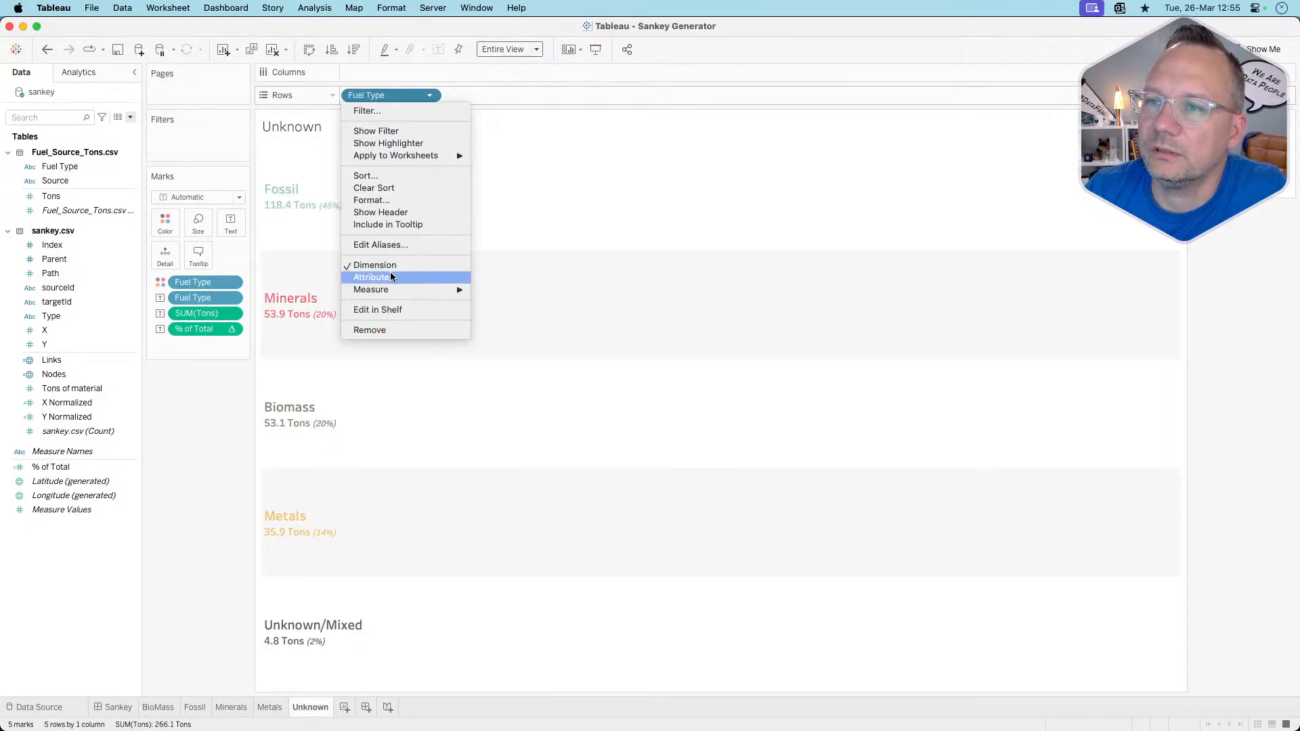
pyautogui.click(388, 211)
# Hide the Fossil, Minerals, Biomass and Metals rows in the Unknown sheet, leaving only Unknown/Mixed, and turn off the Fuel Type row header
pyautogui.click(302, 221)
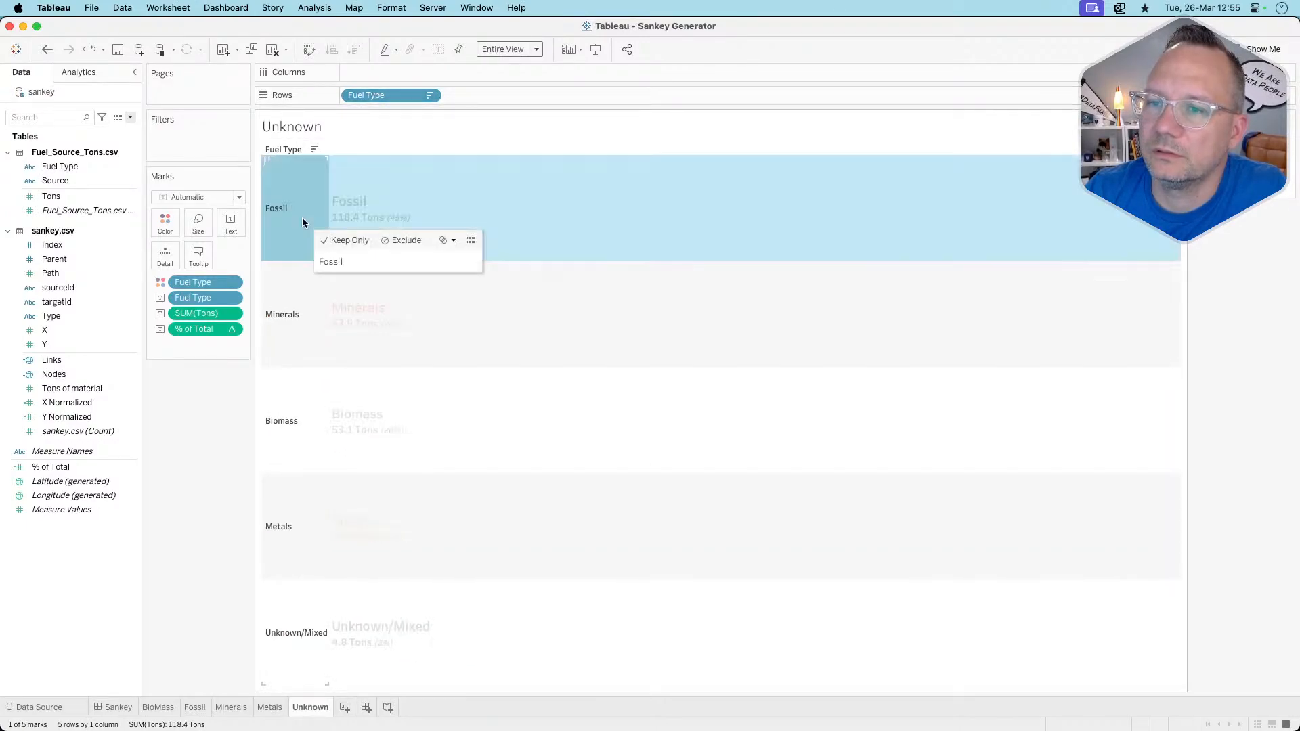
pyautogui.keyDown('shift'); pyautogui.click(286, 514); pyautogui.keyUp('shift')
pyautogui.rightClick(286, 514)
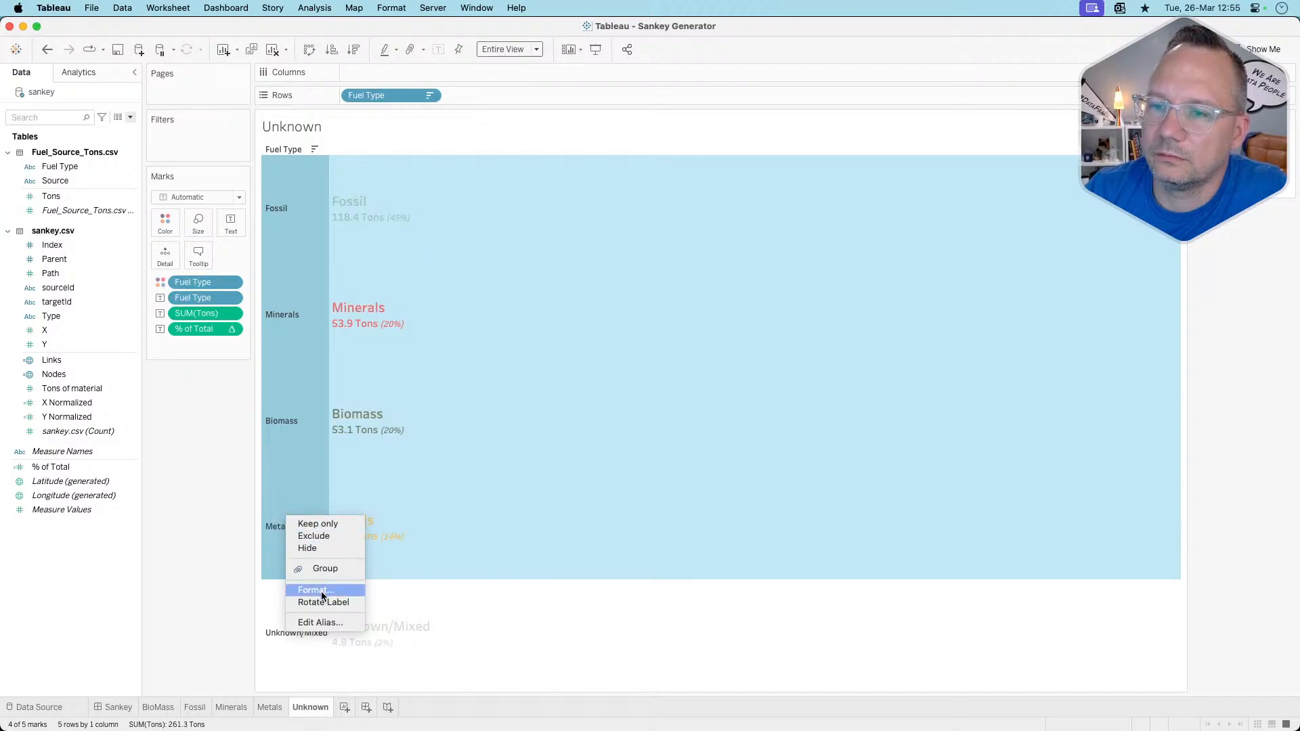
pyautogui.click(312, 548)
pyautogui.rightClick(297, 449)
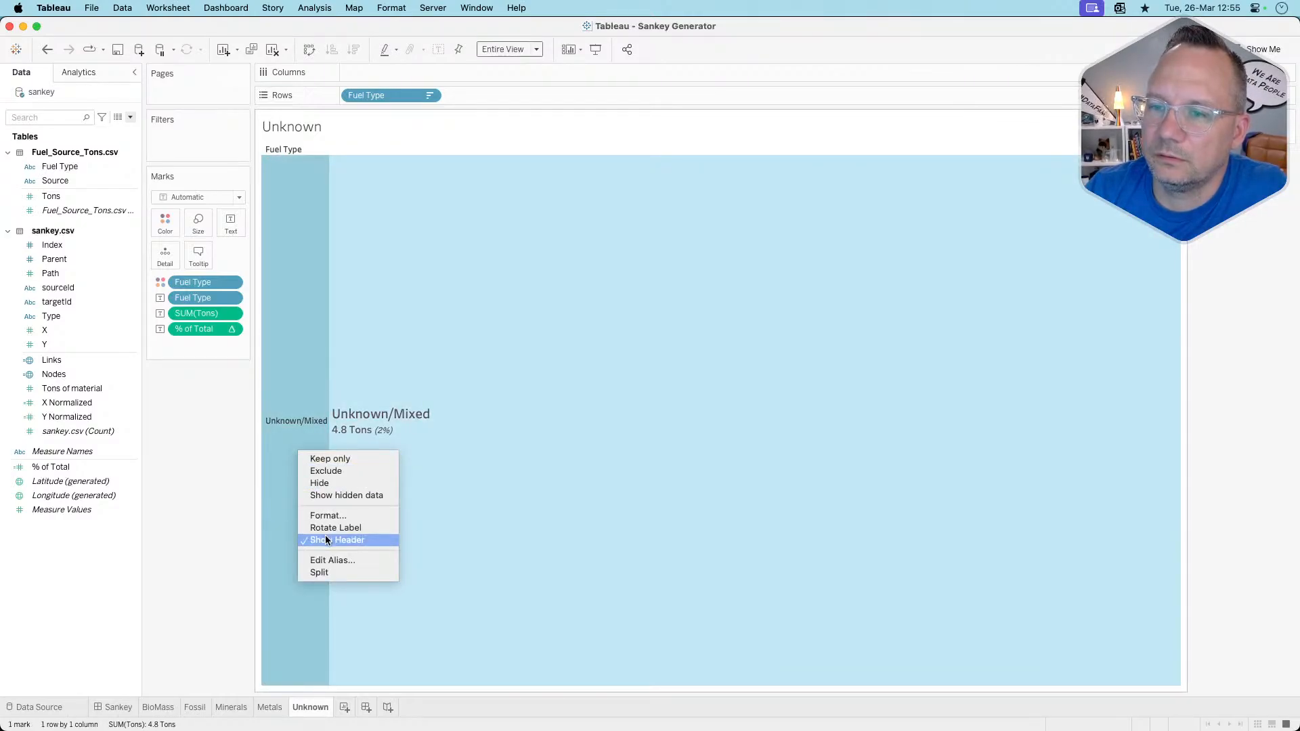
pyautogui.click(323, 539)
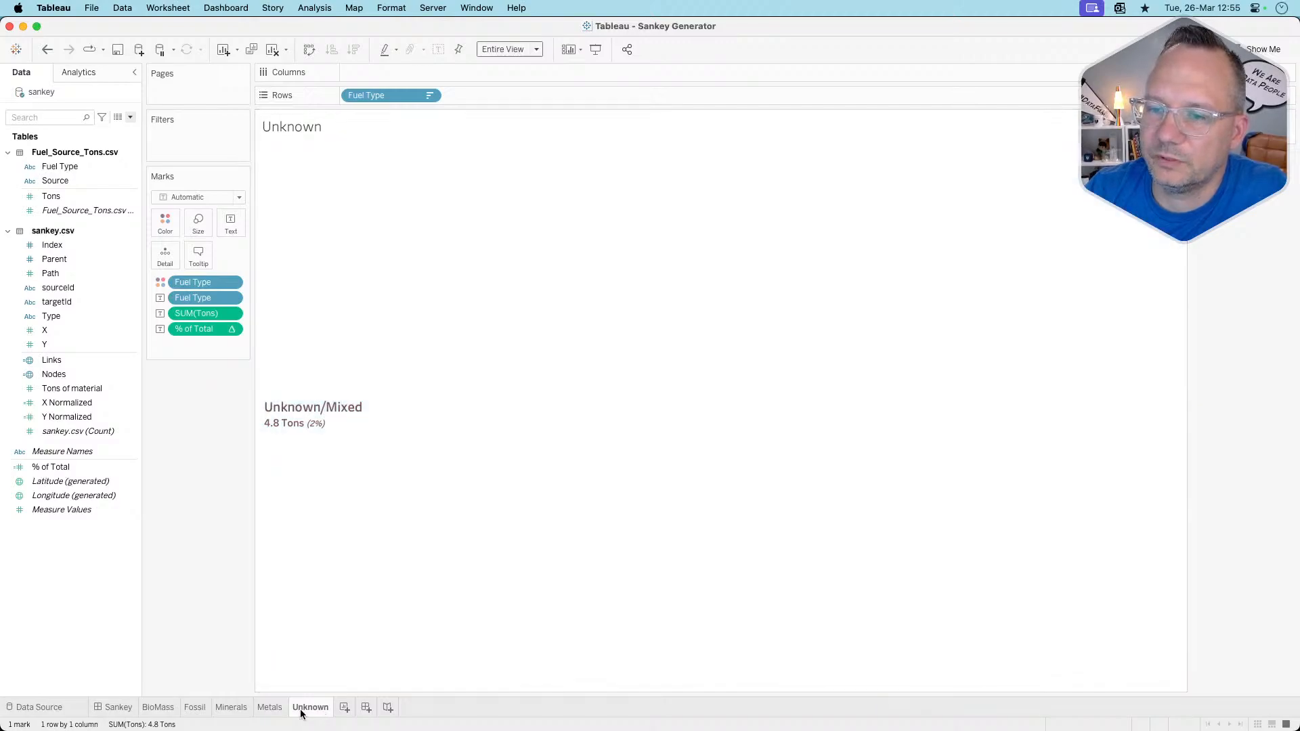
# Check the finished fuel type label sheets and add a new blank dashboard after the Unknown sheet
pyautogui.click(271, 708)
pyautogui.click(233, 713)
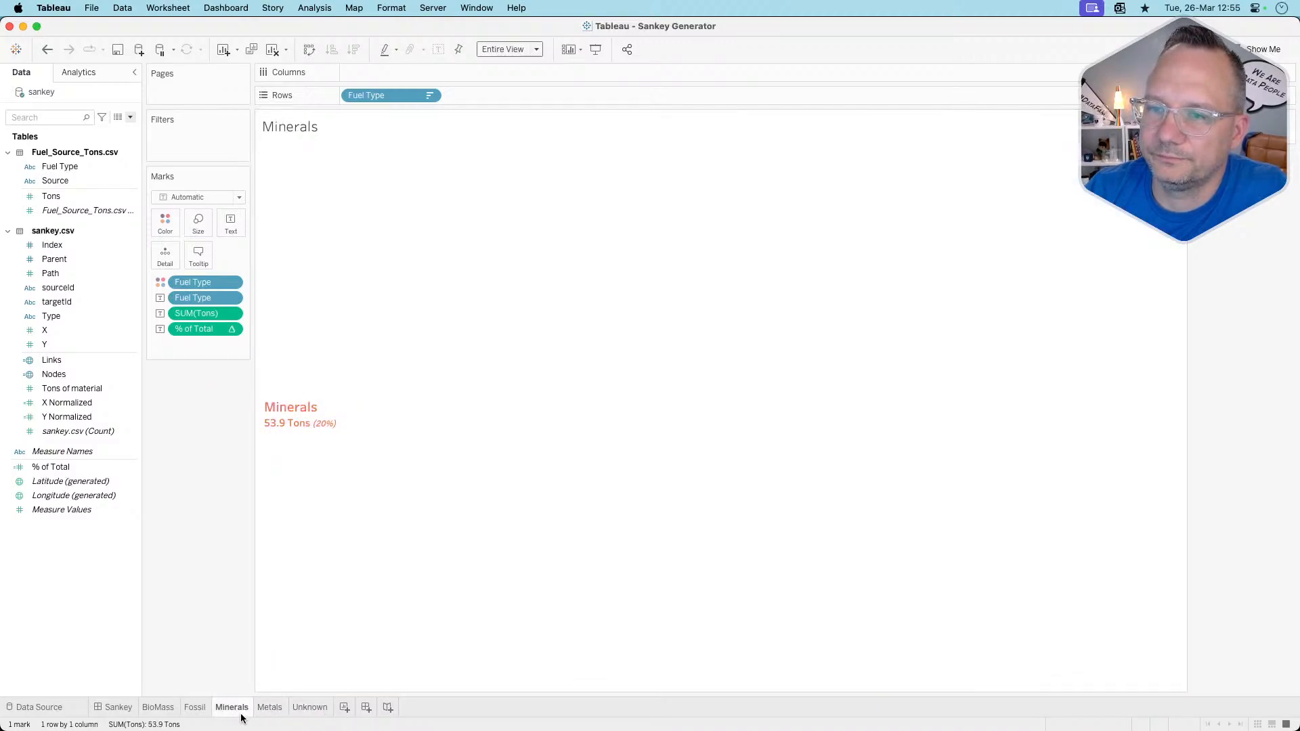
pyautogui.click(200, 714)
pyautogui.click(172, 712)
pyautogui.click(296, 712)
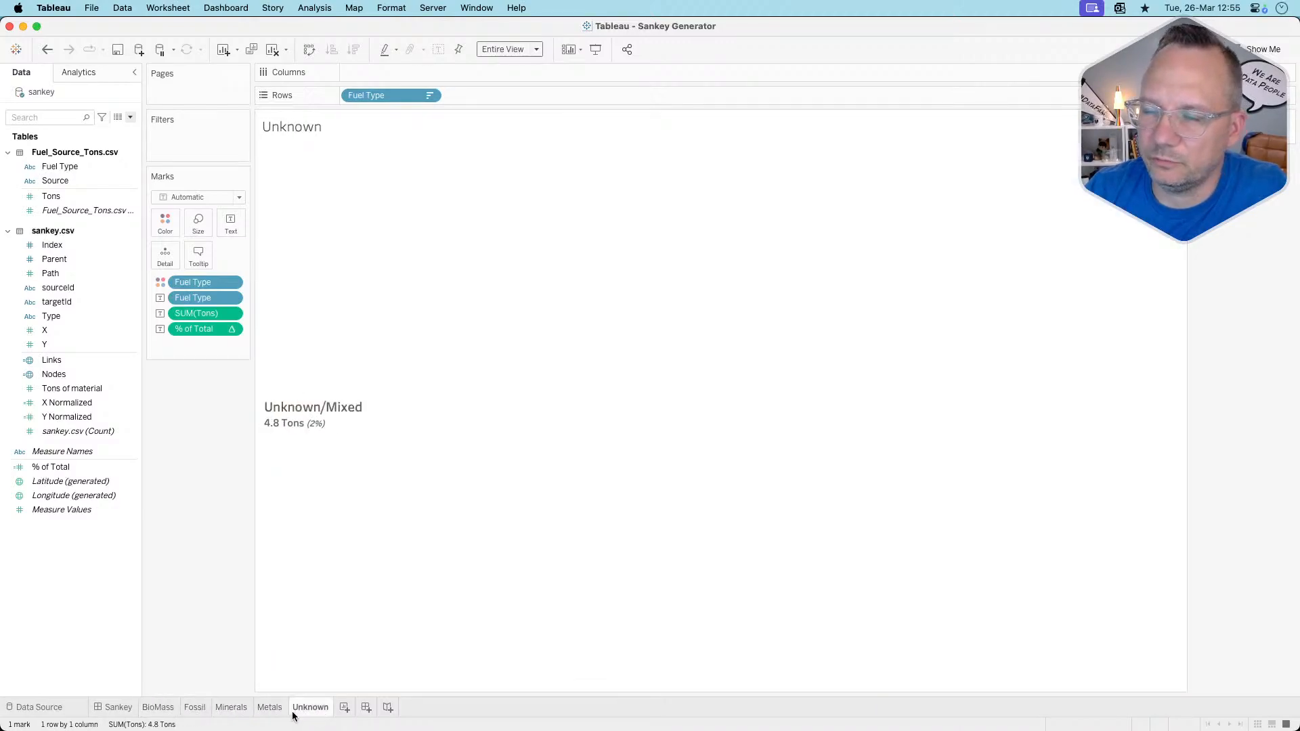
pyautogui.click(365, 708)
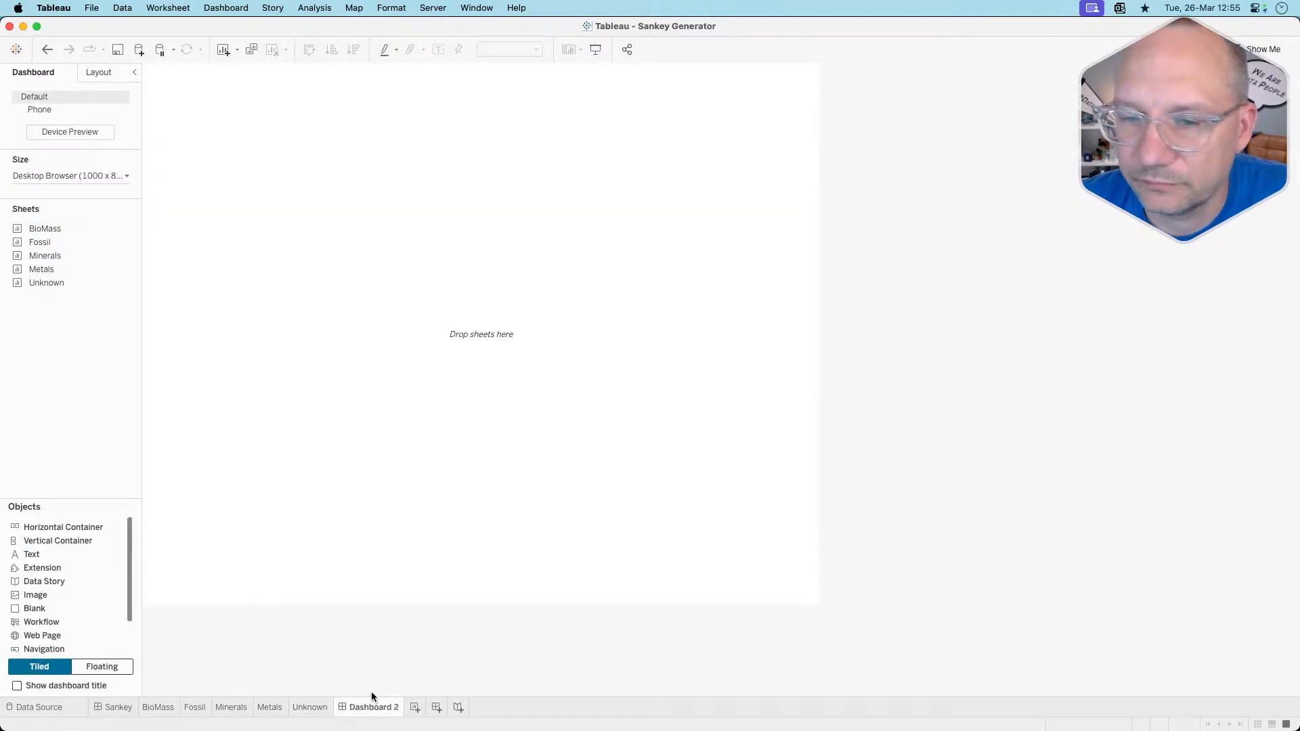
# Delete the blank dashboard and return to the Sankey dashboard
pyautogui.rightClick(371, 697)
pyautogui.click(415, 563)
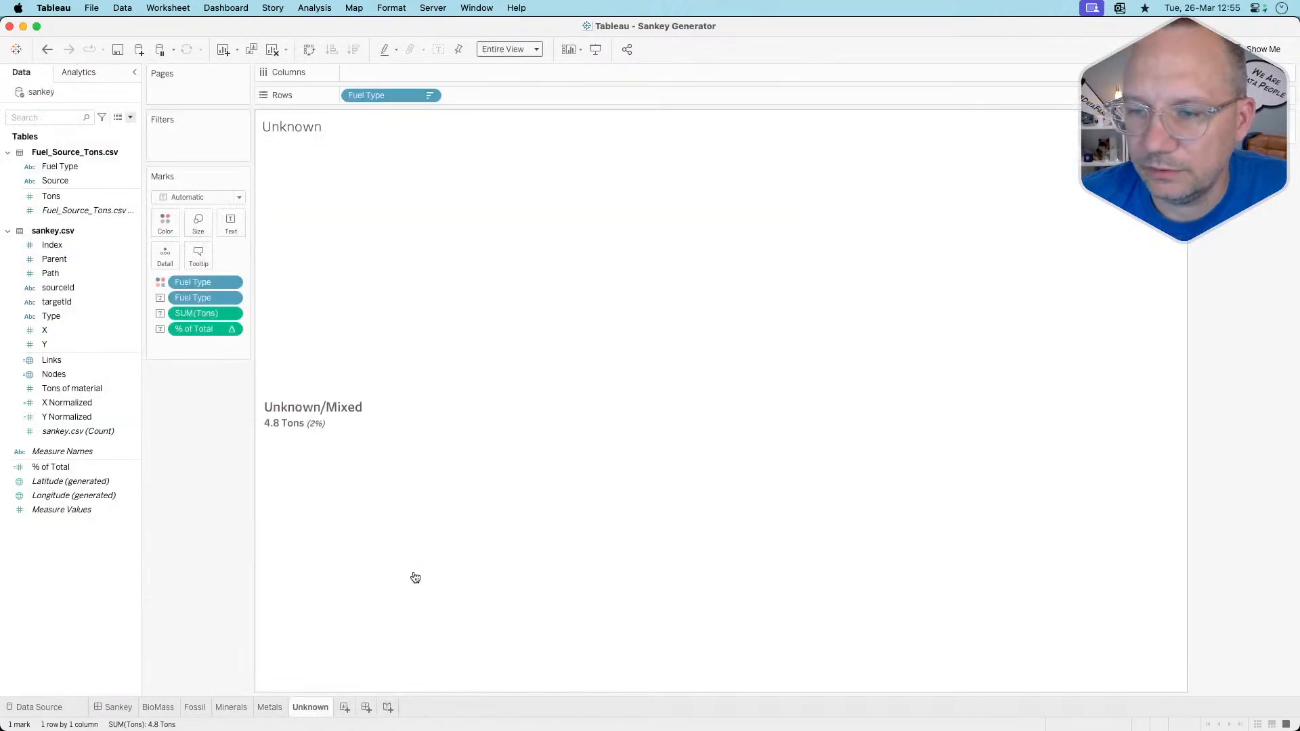
pyautogui.click(115, 707)
pyautogui.moveTo(205, 261)
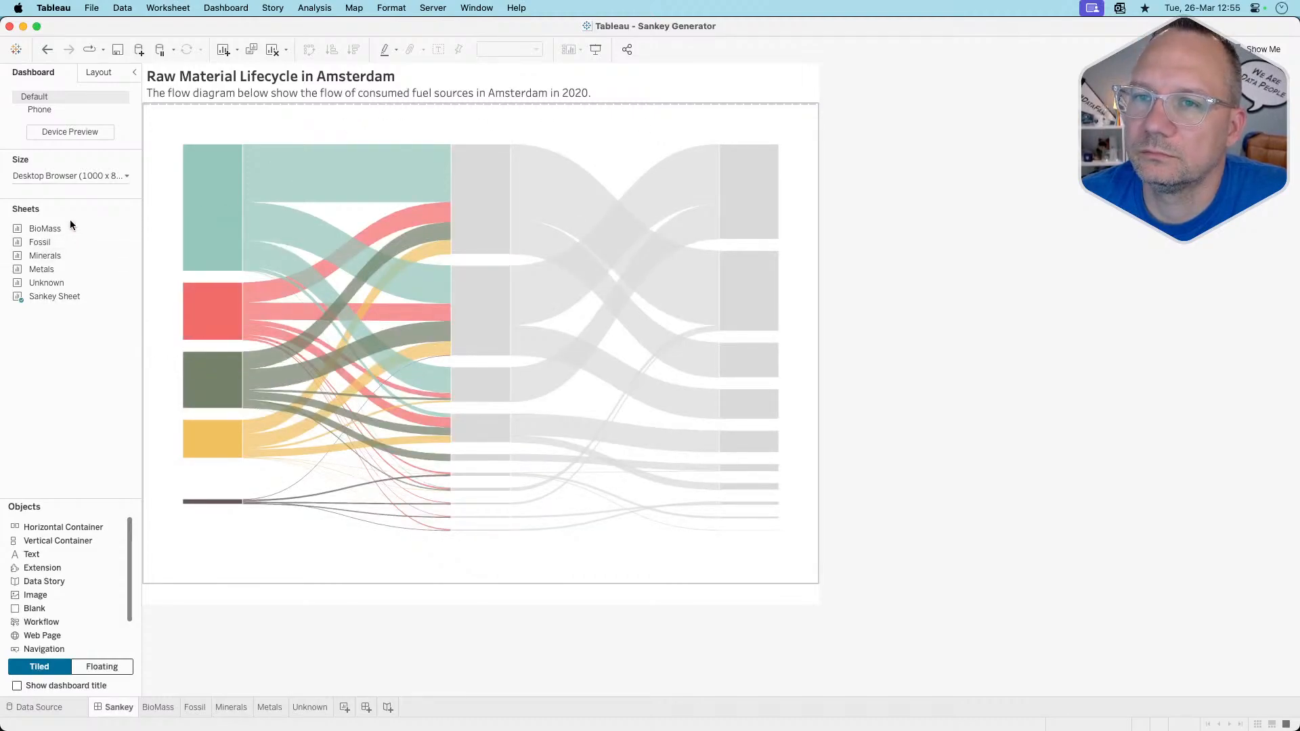
# Add the BioMass sheet to the Sankey dashboard as a floating object and hide its title
pyautogui.moveTo(68, 229)
pyautogui.click(95, 666)
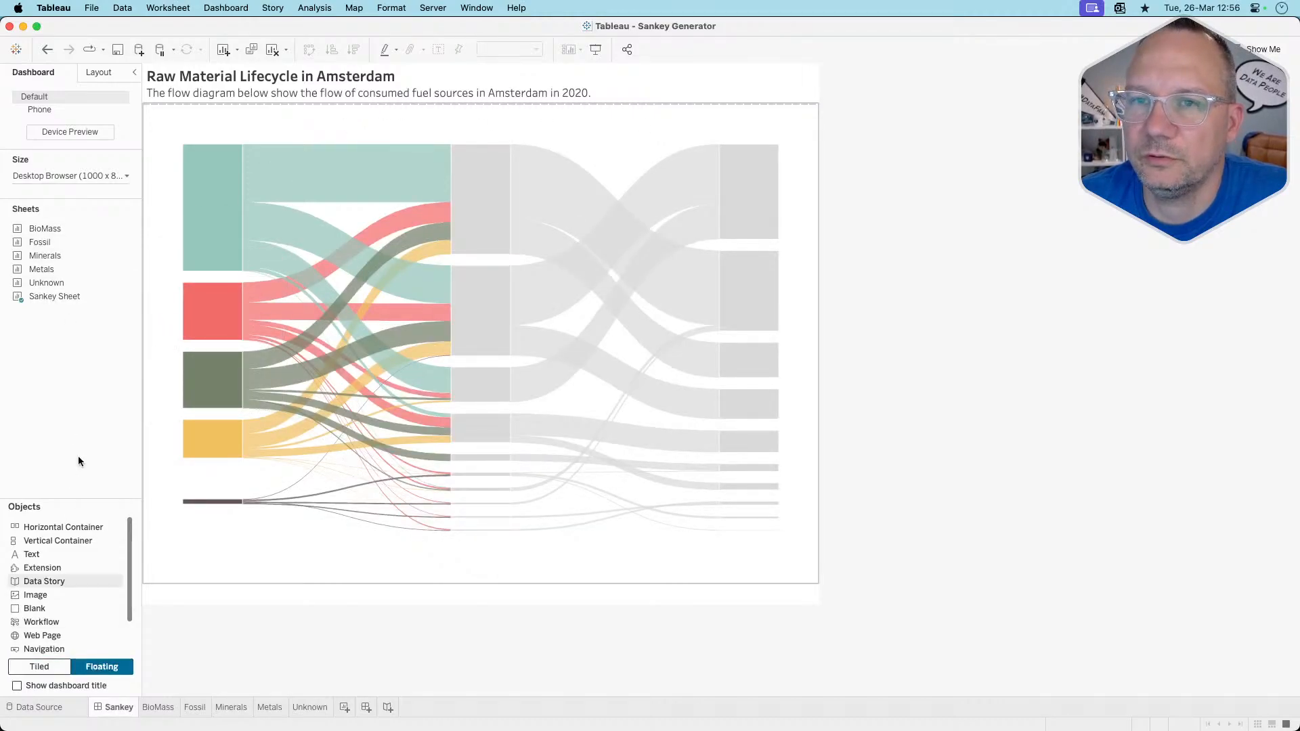
pyautogui.moveTo(60, 229); pyautogui.dragTo(147, 353)
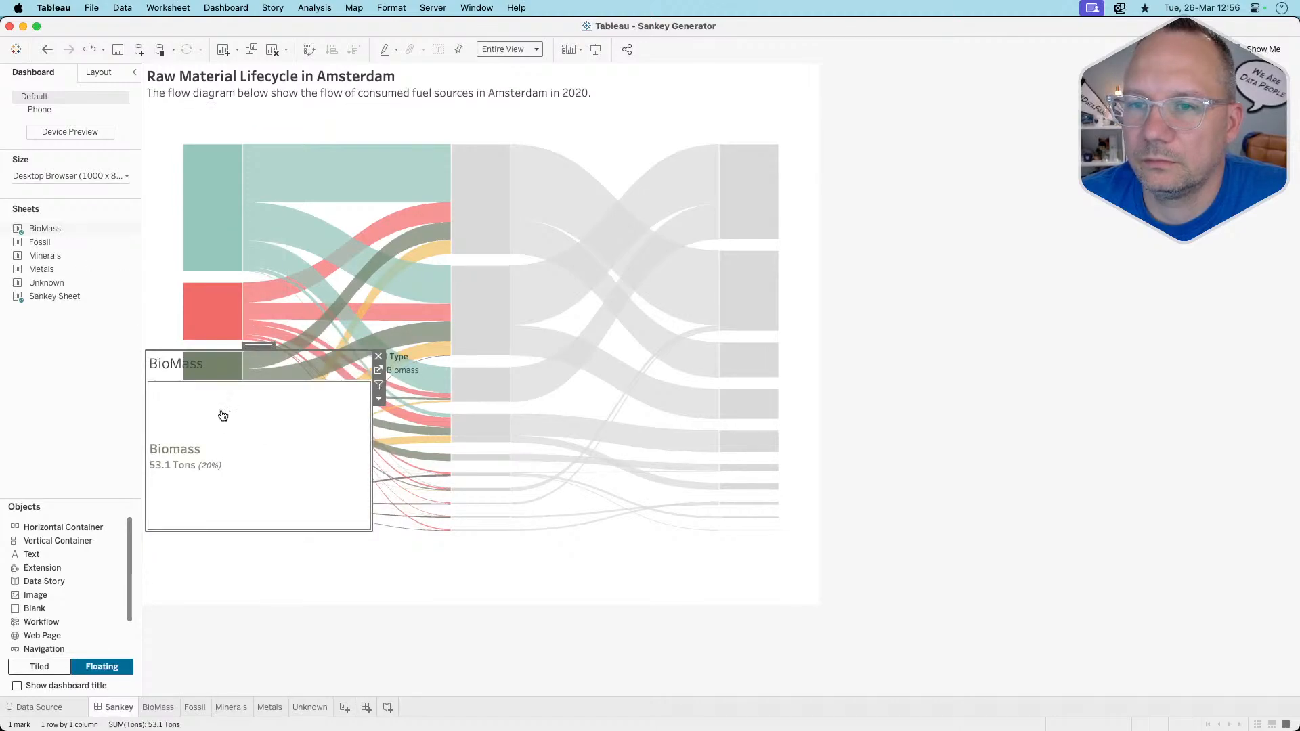
pyautogui.rightClick(173, 367)
pyautogui.click(205, 398)
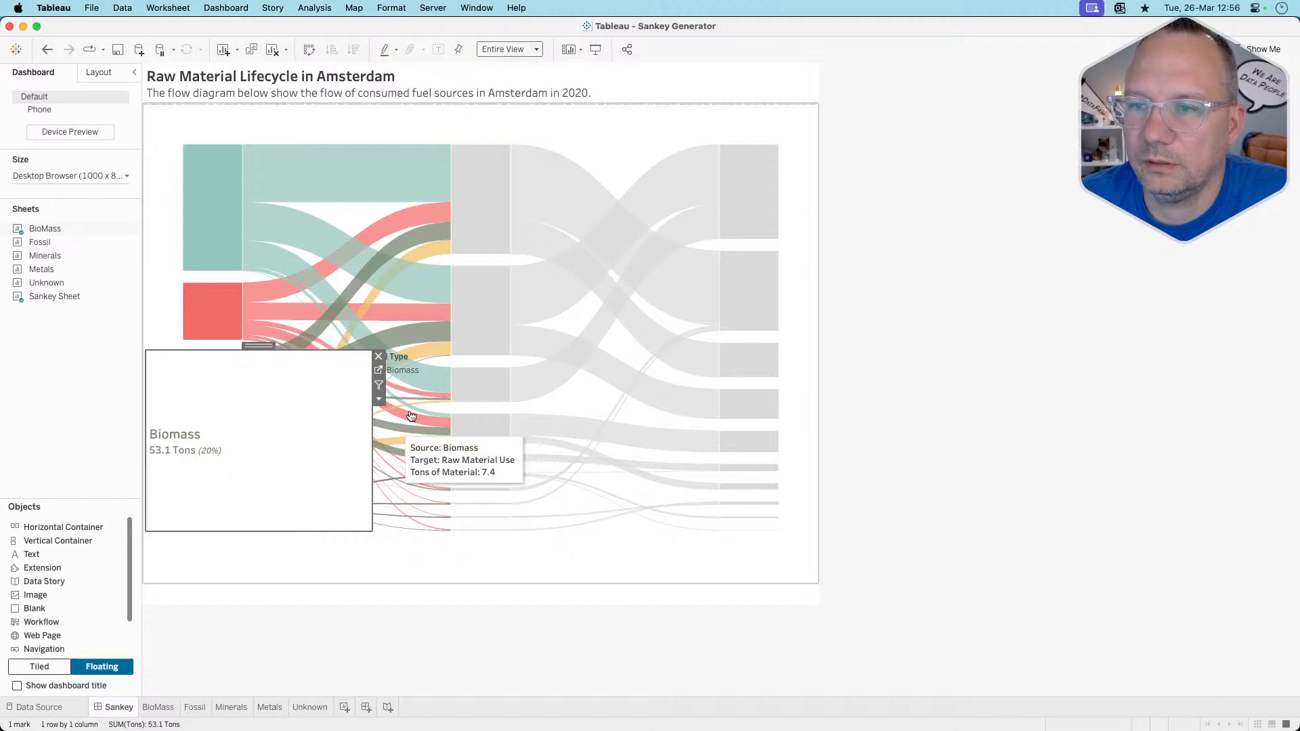
# Set the worksheet shading of the floating BioMass label to None so its background is transparent
pyautogui.rightClick(257, 397)
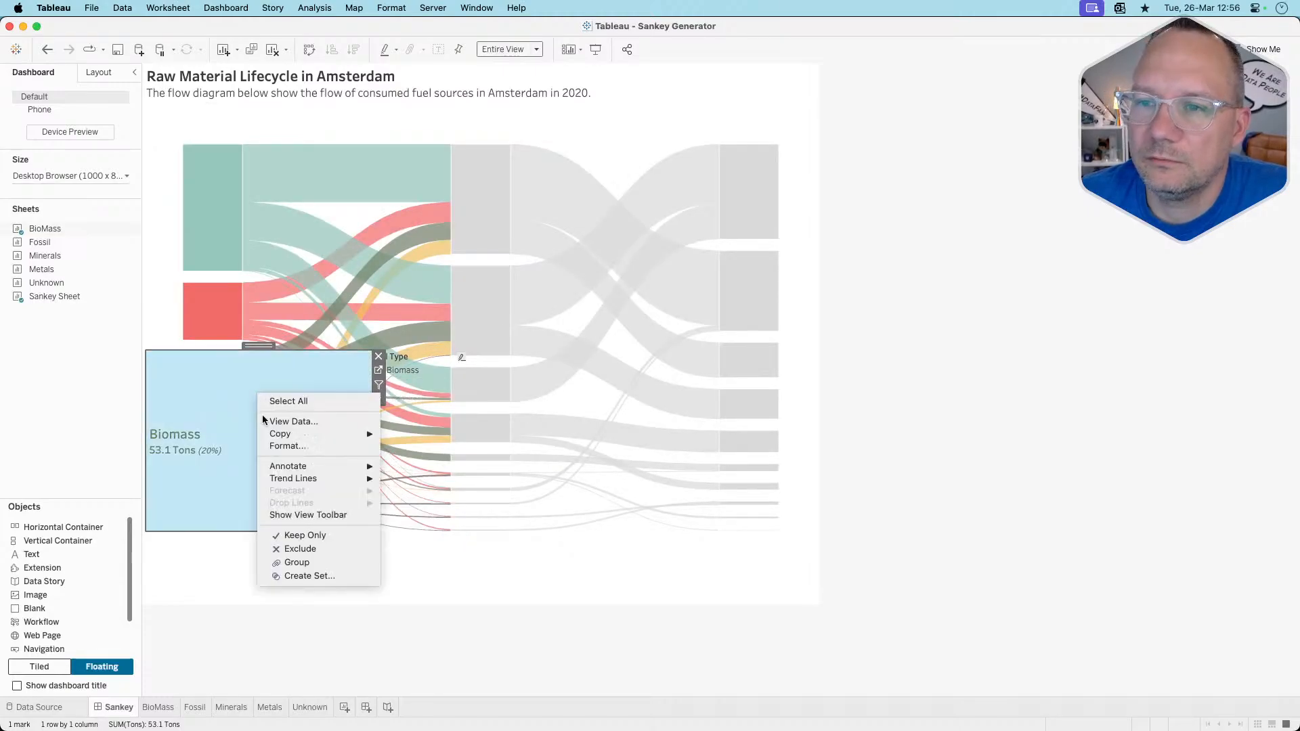
pyautogui.click(255, 423)
pyautogui.rightClick(253, 426)
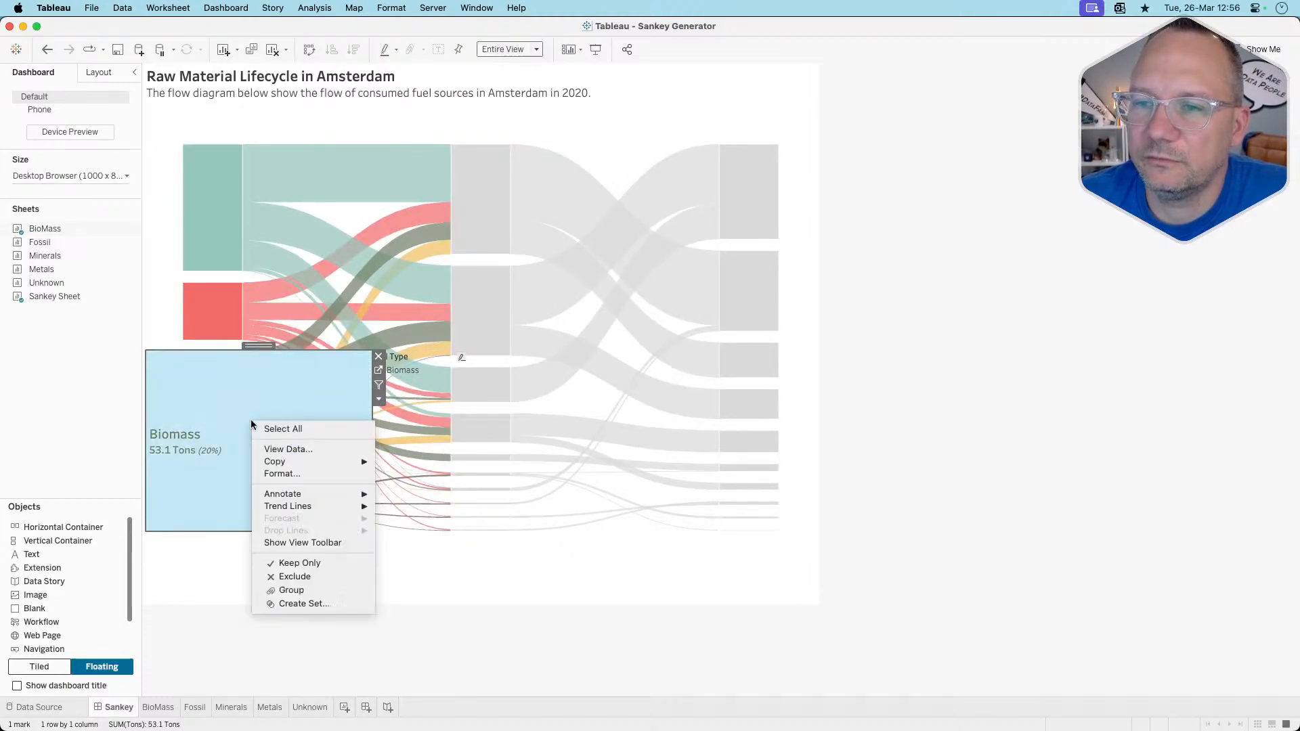
pyautogui.click(271, 473)
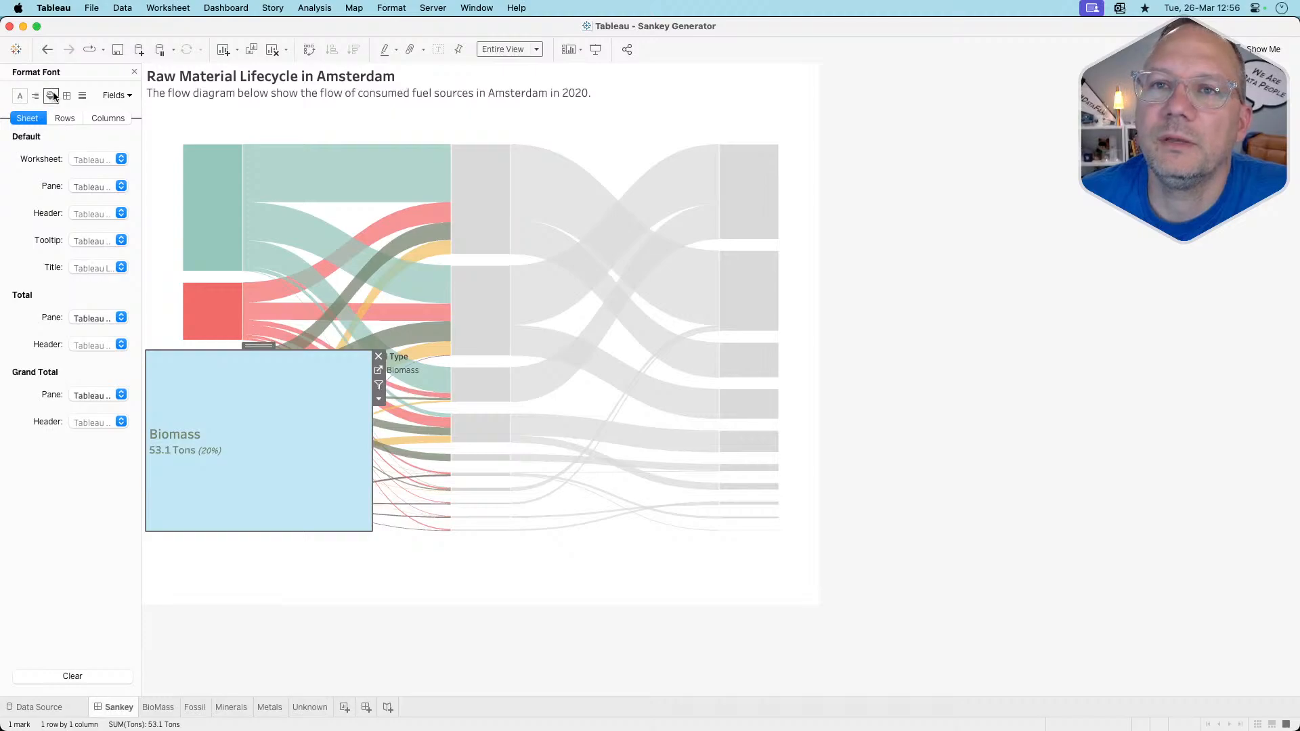
pyautogui.click(52, 96)
pyautogui.click(82, 158)
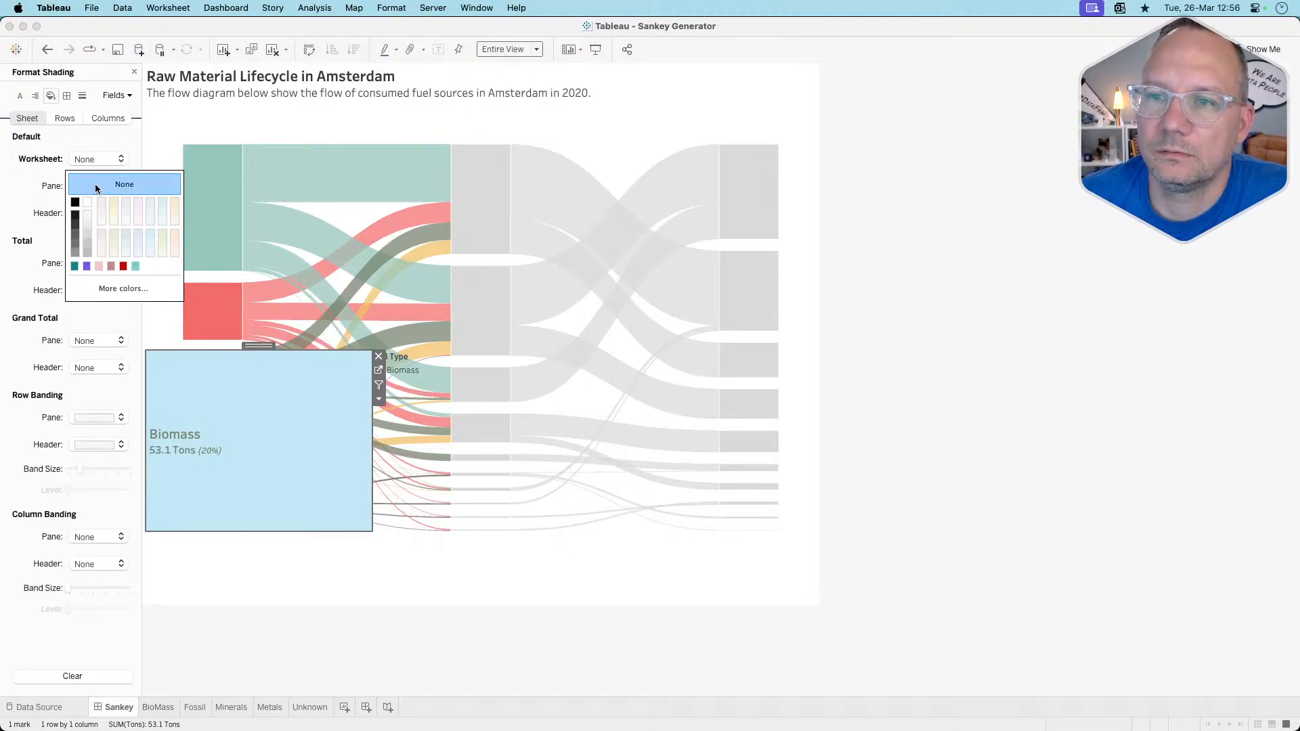
pyautogui.click(95, 184)
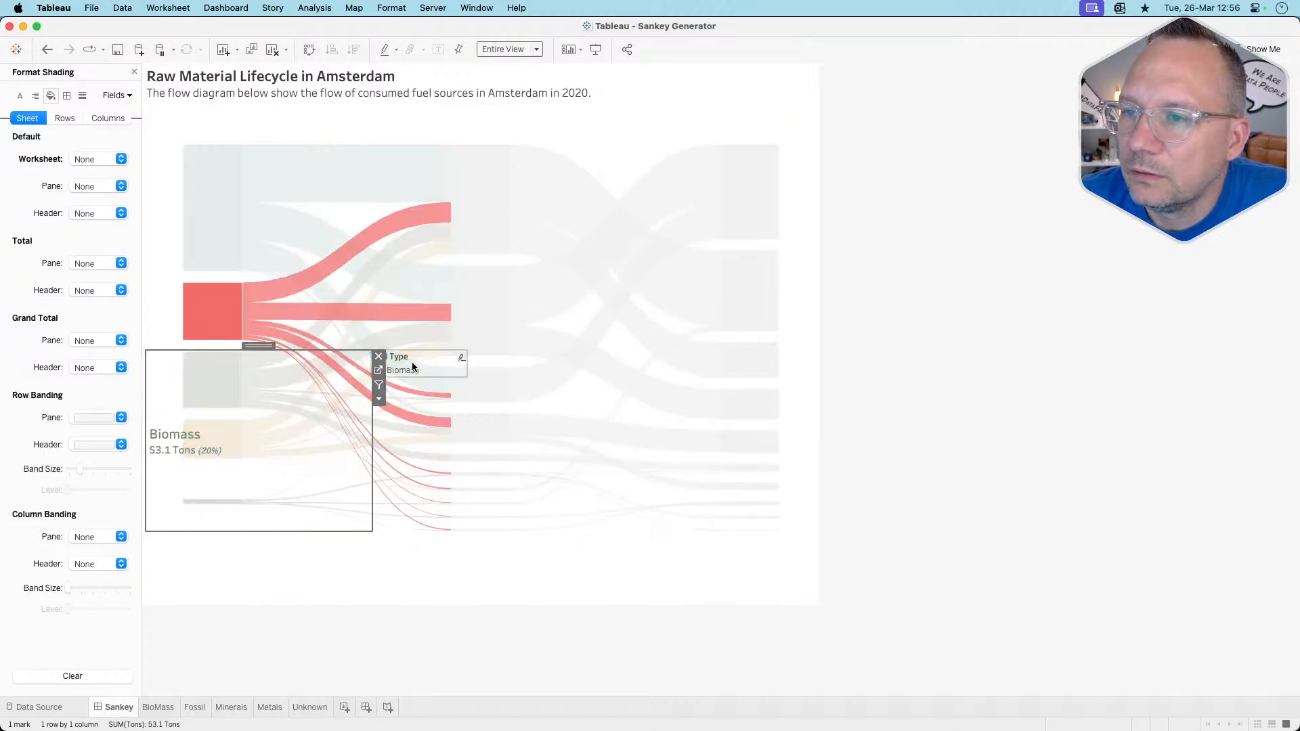
# Remove the floating Fuel Type colour legend and shrink the BioMass label to about the height of the dark green node
pyautogui.click(412, 361)
pyautogui.click(474, 357)
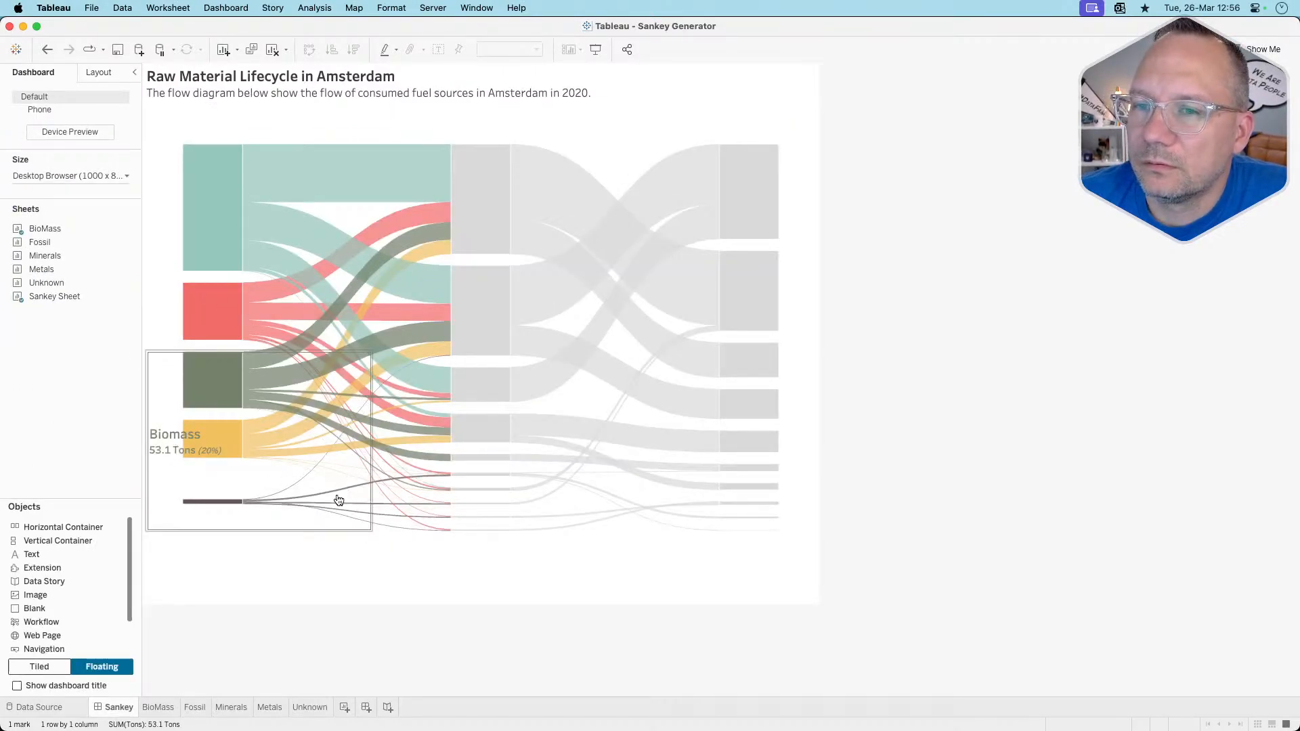
pyautogui.click(369, 529)
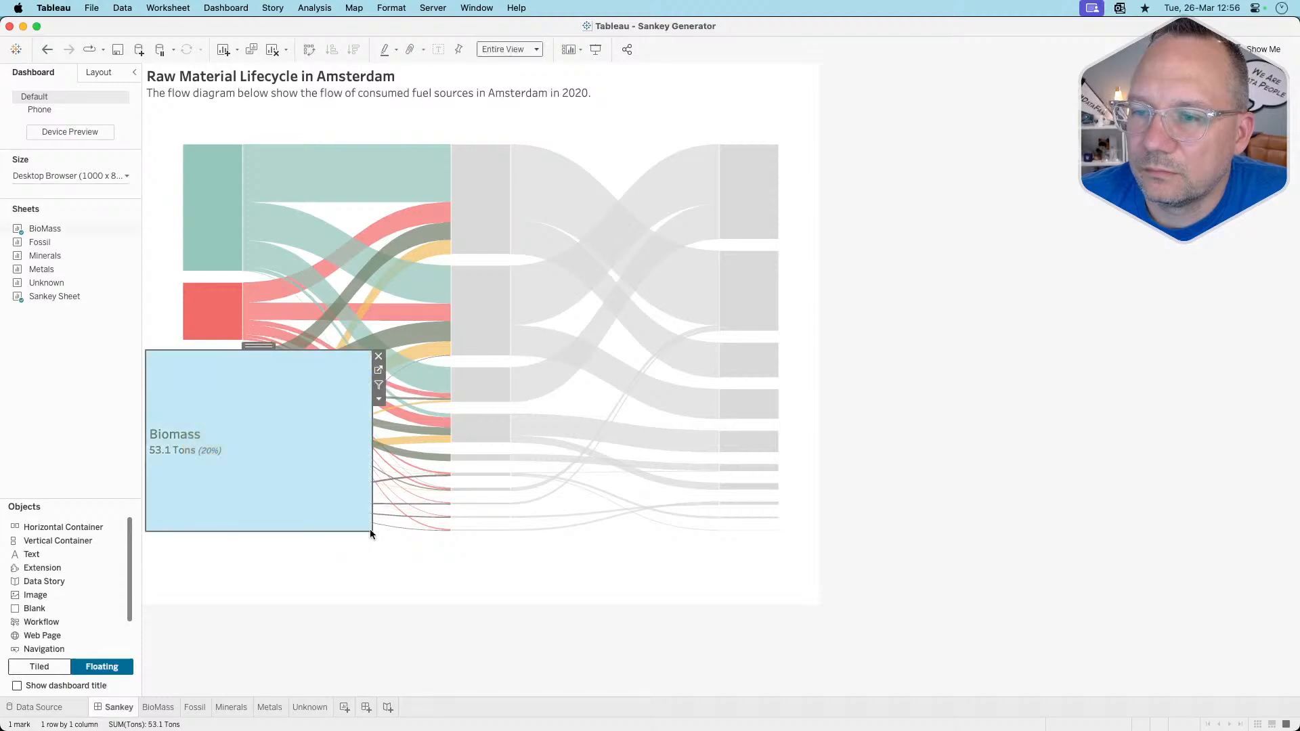
pyautogui.click(363, 528)
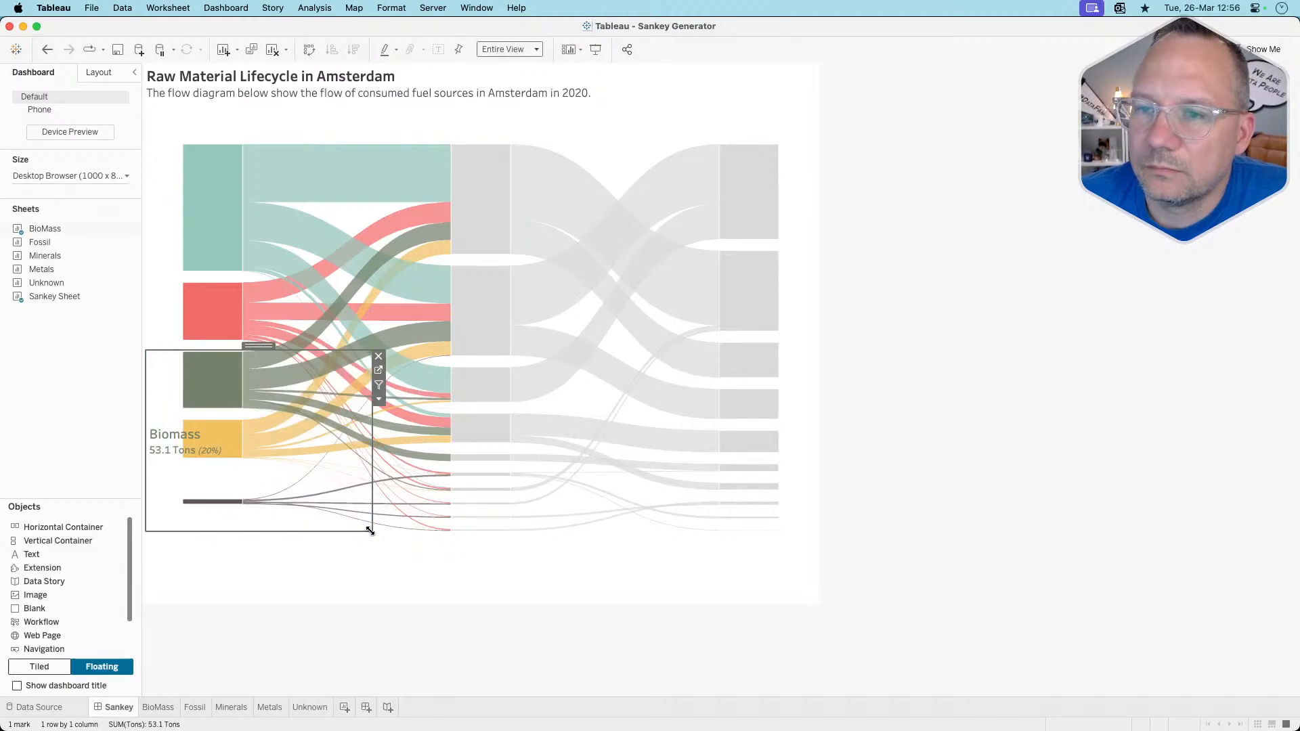
pyautogui.moveTo(370, 531); pyautogui.dragTo(241, 407)
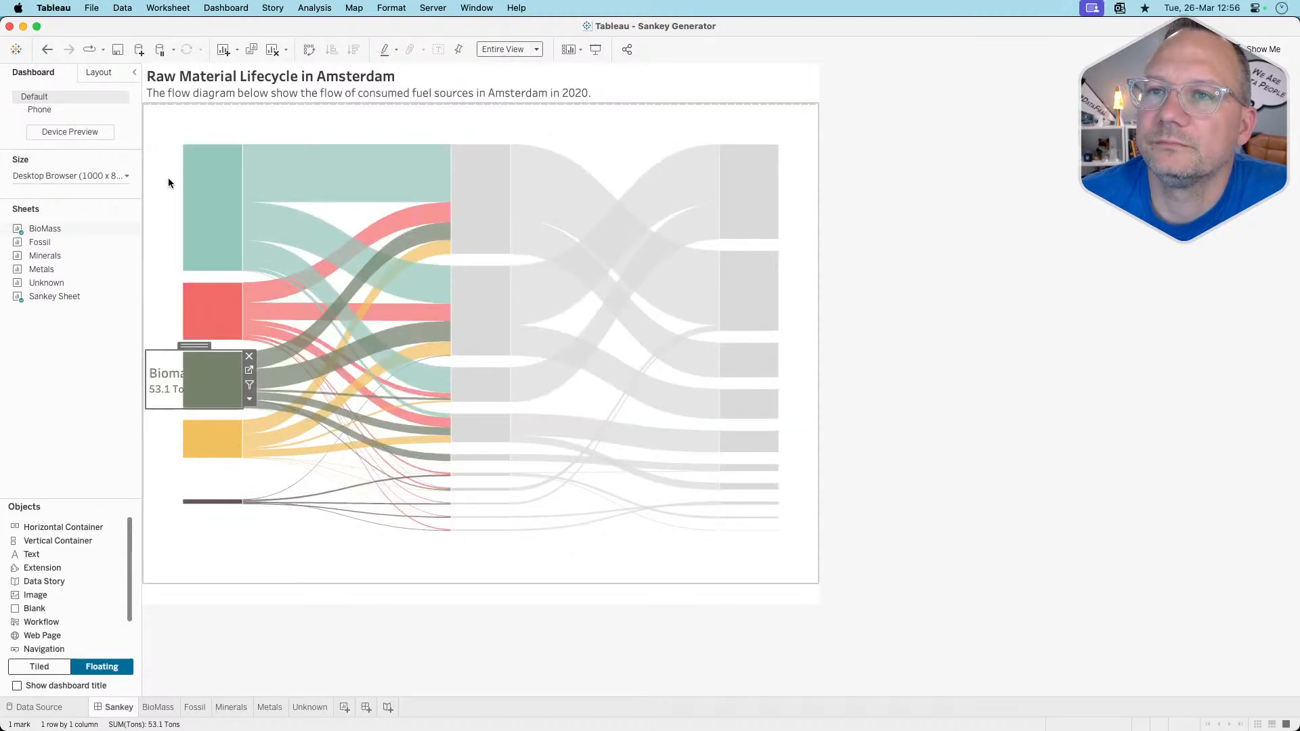
# Open the Sankey Sheet from the dashboard and set the opacity of the Nodes layer to 50%
pyautogui.click(168, 178)
pyautogui.click(825, 122)
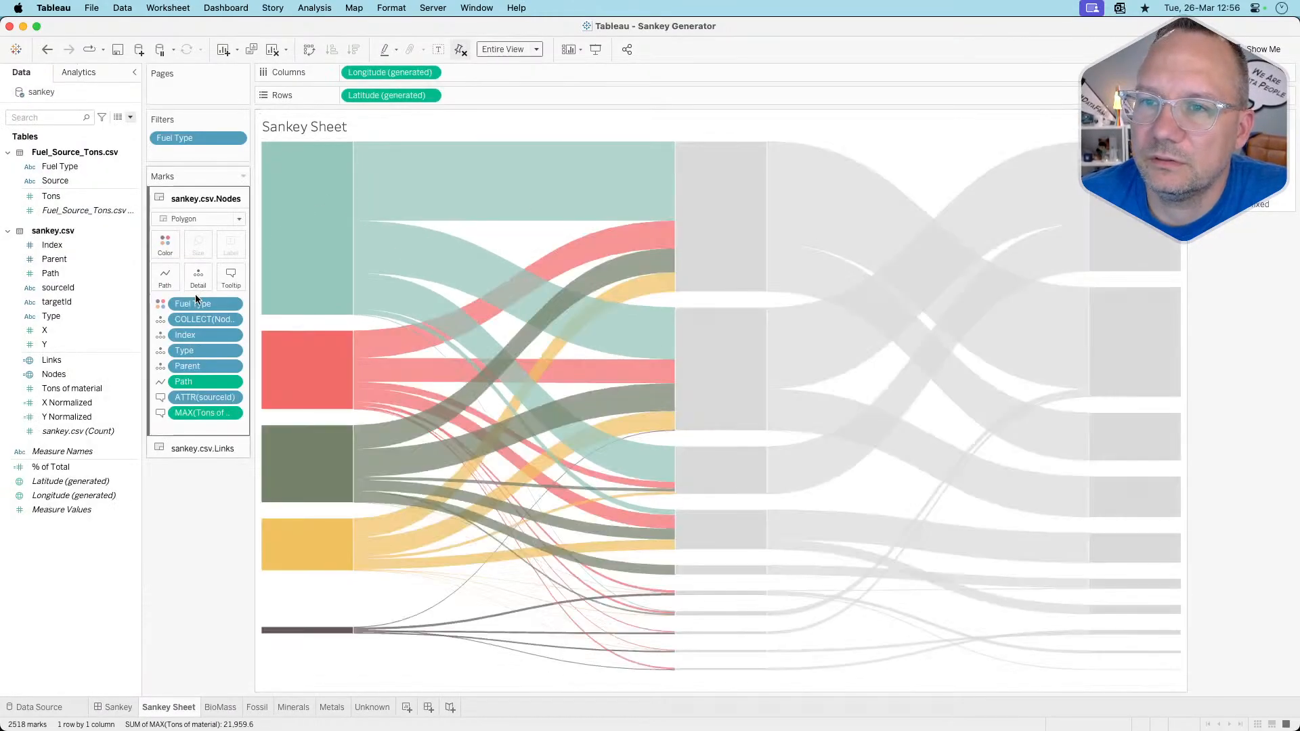
pyautogui.click(165, 244)
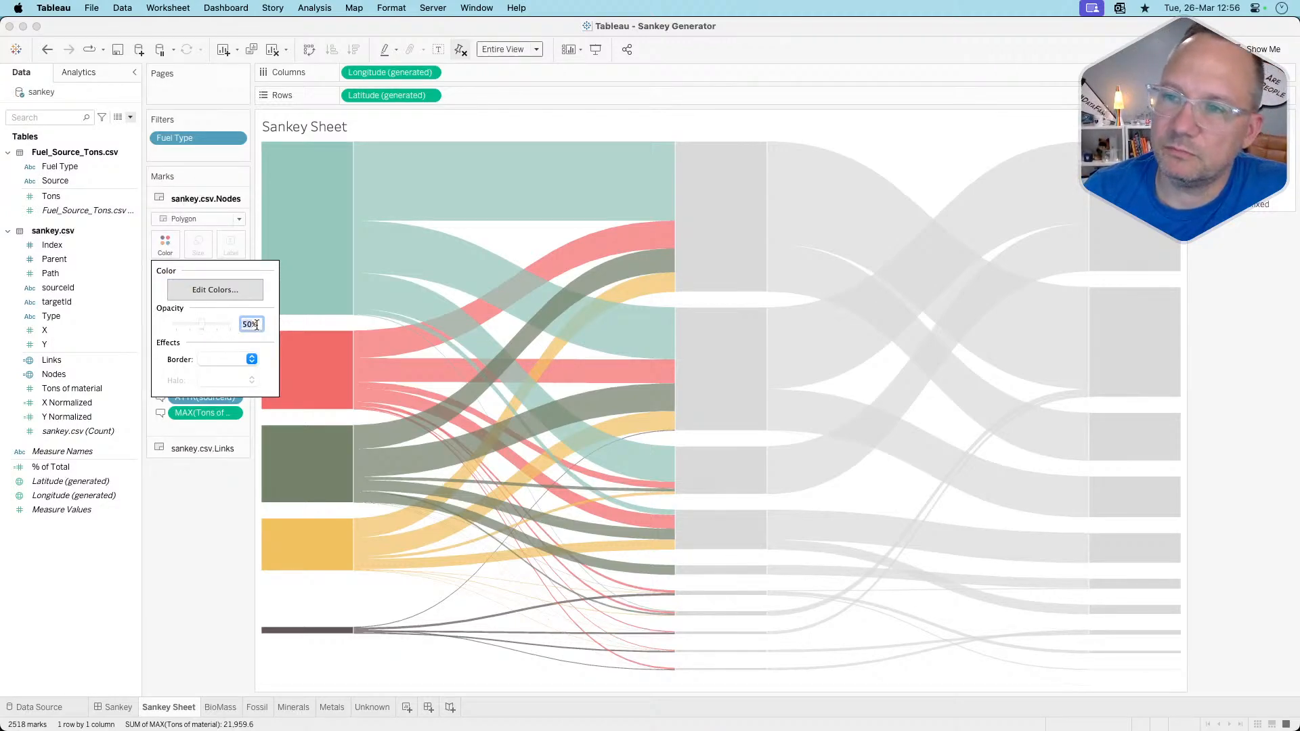
pyautogui.click(190, 563)
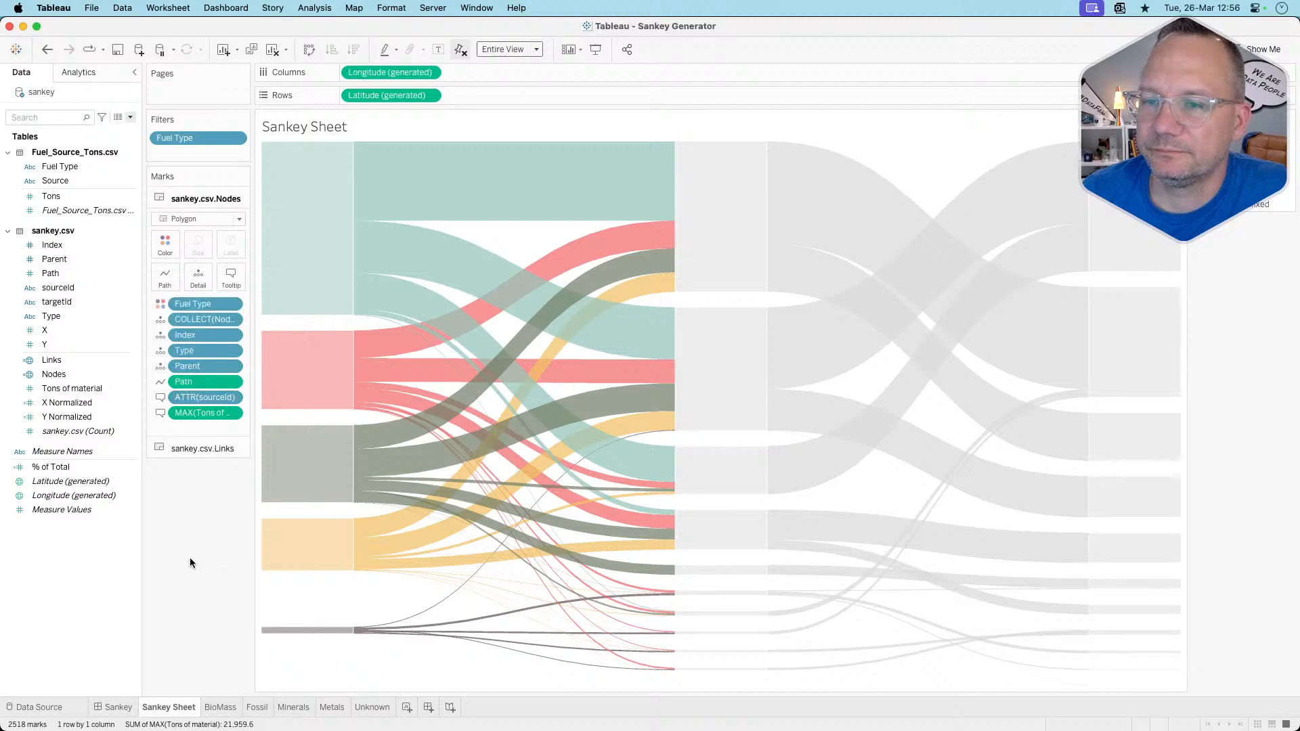
# Return to the Sankey dashboard and move the BioMass label so it starts at the left edge of the dark green node
pyautogui.click(371, 707)
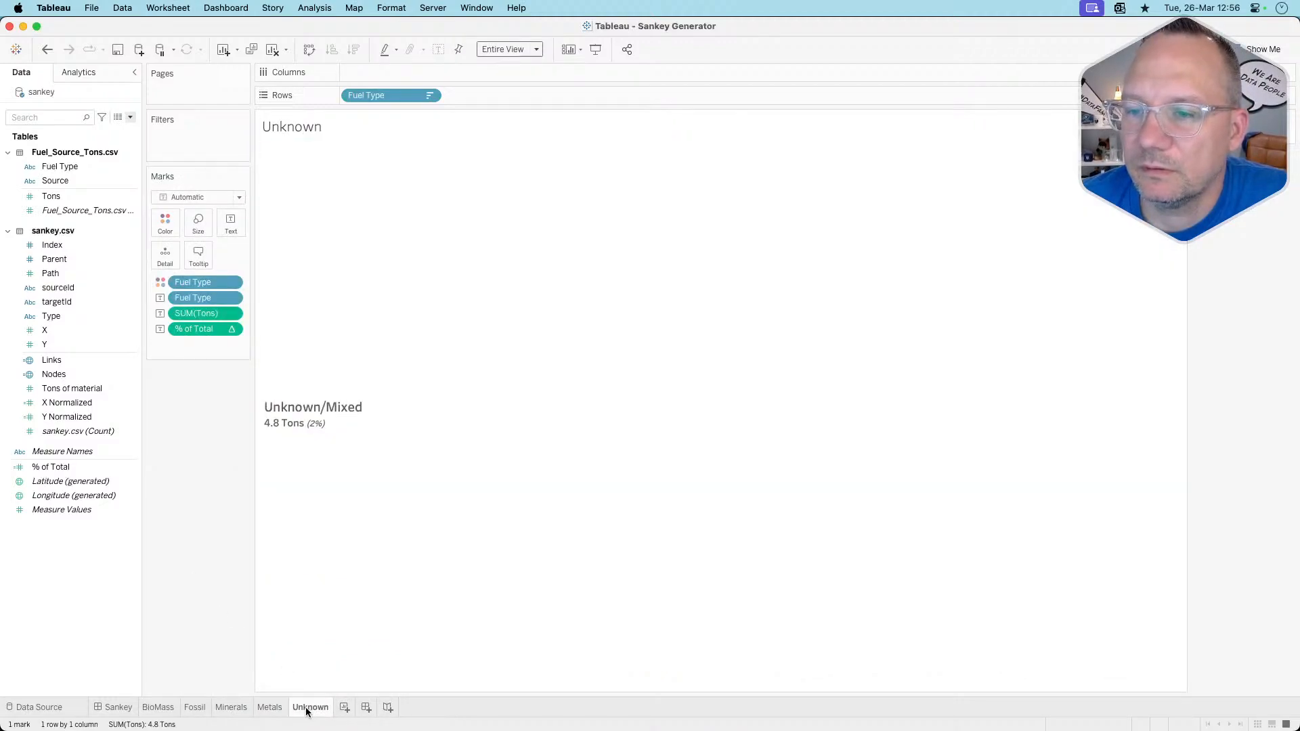
pyautogui.click(120, 707)
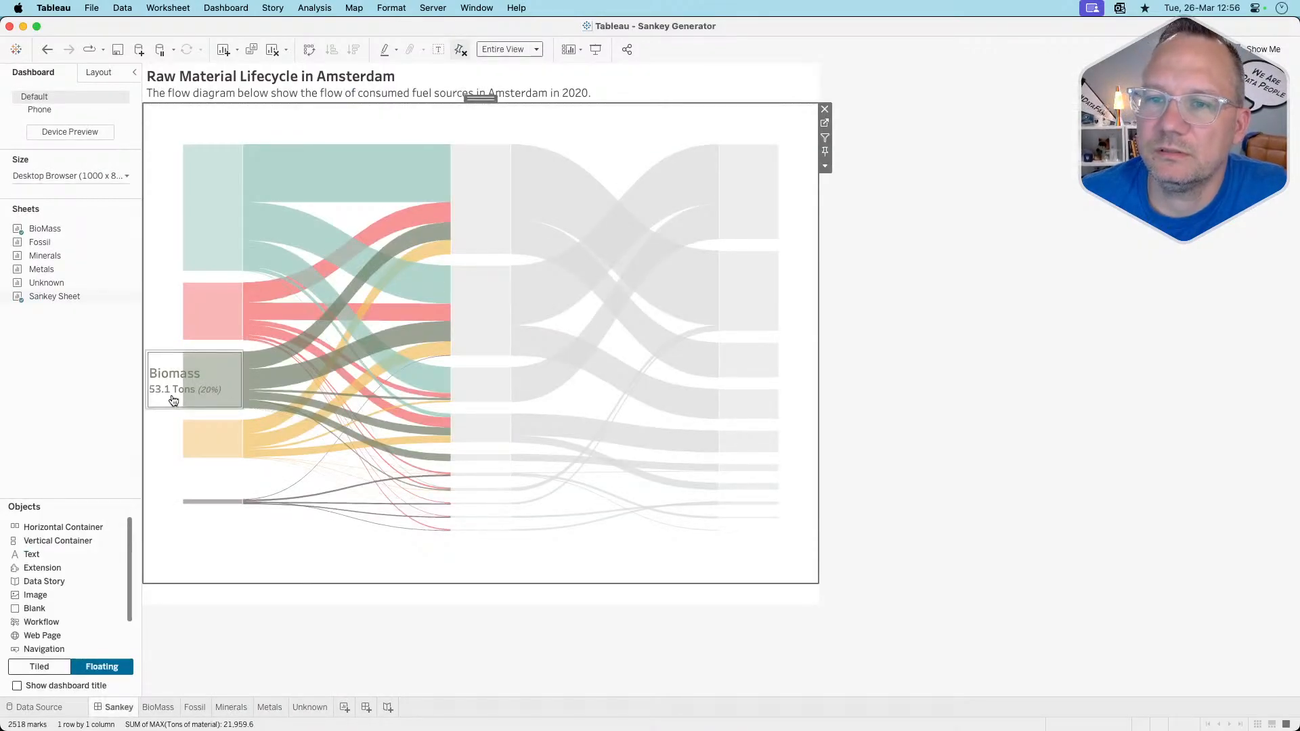
pyautogui.click(234, 397)
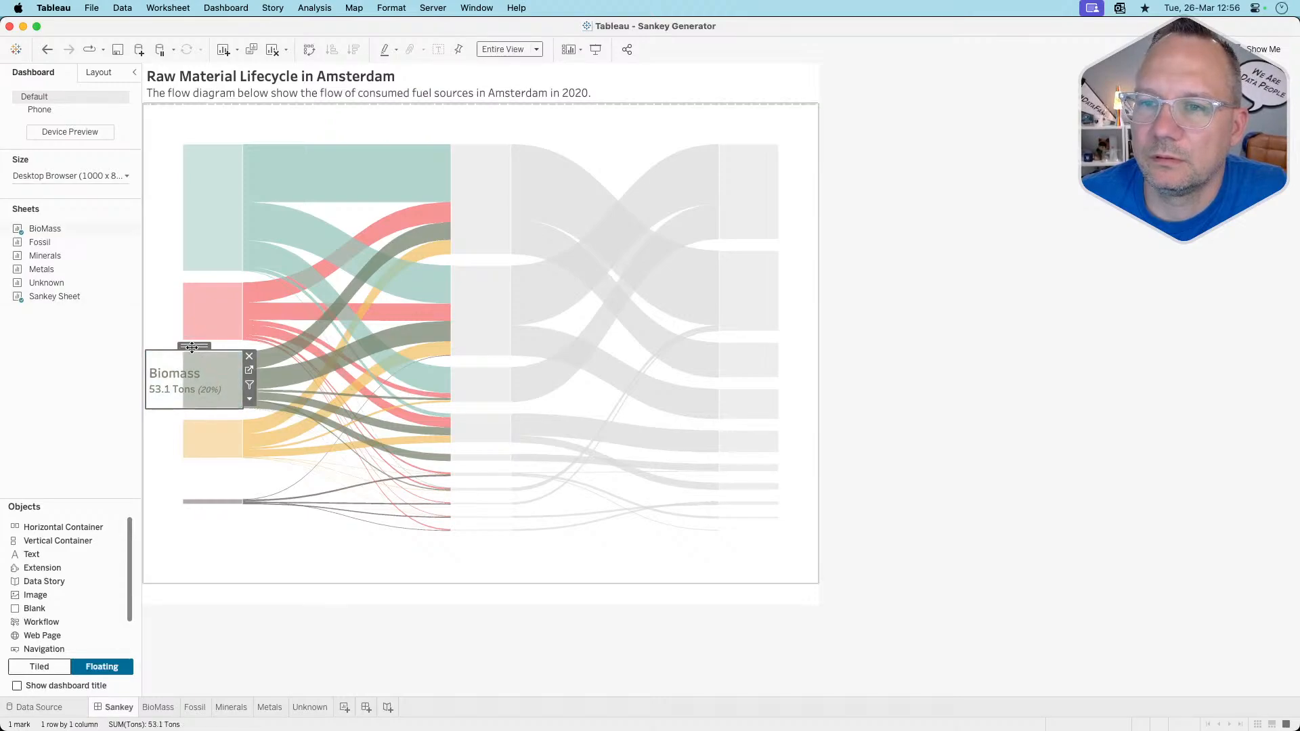
pyautogui.moveTo(191, 347); pyautogui.dragTo(229, 347)
pyautogui.click(229, 347)
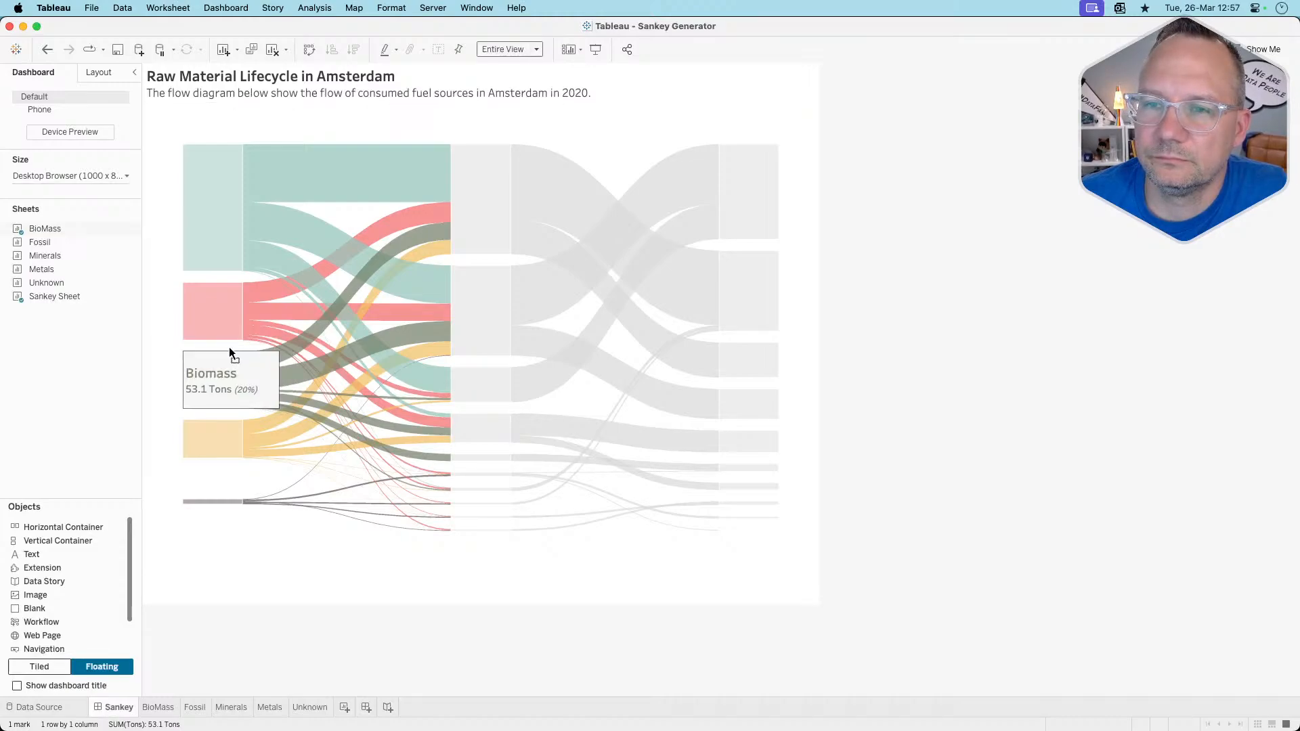
pyautogui.click(861, 457)
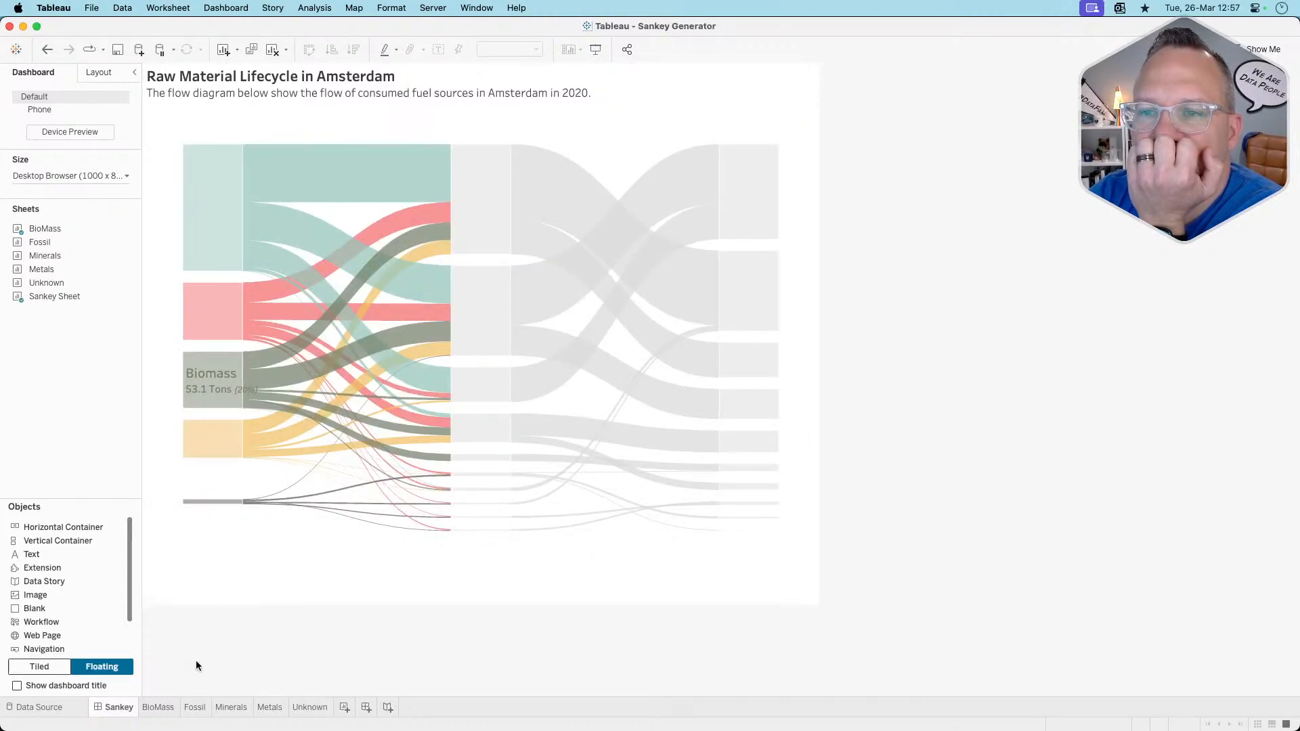
# Open the label text of the BioMass sheet for editing and set the Fuel Type line to font size 12
pyautogui.click(158, 706)
pyautogui.click(229, 225)
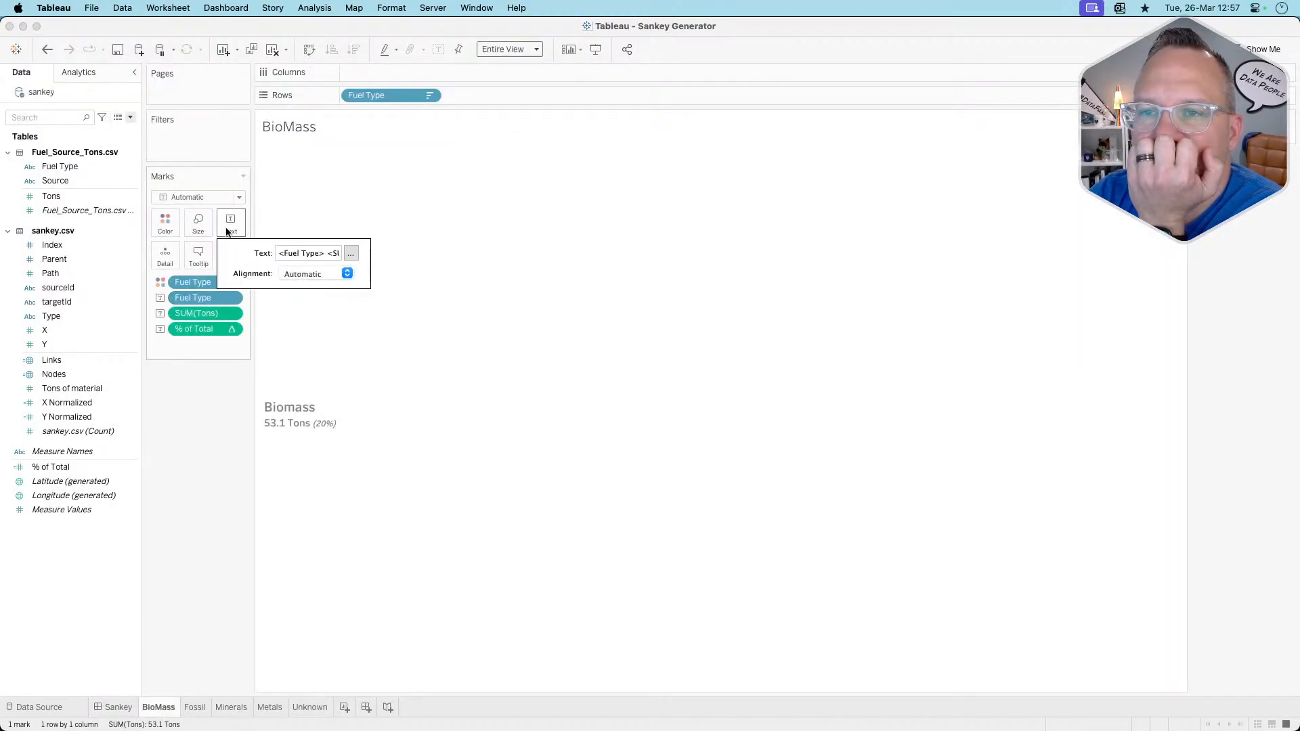
pyautogui.click(351, 254)
pyautogui.doubleClick(525, 335)
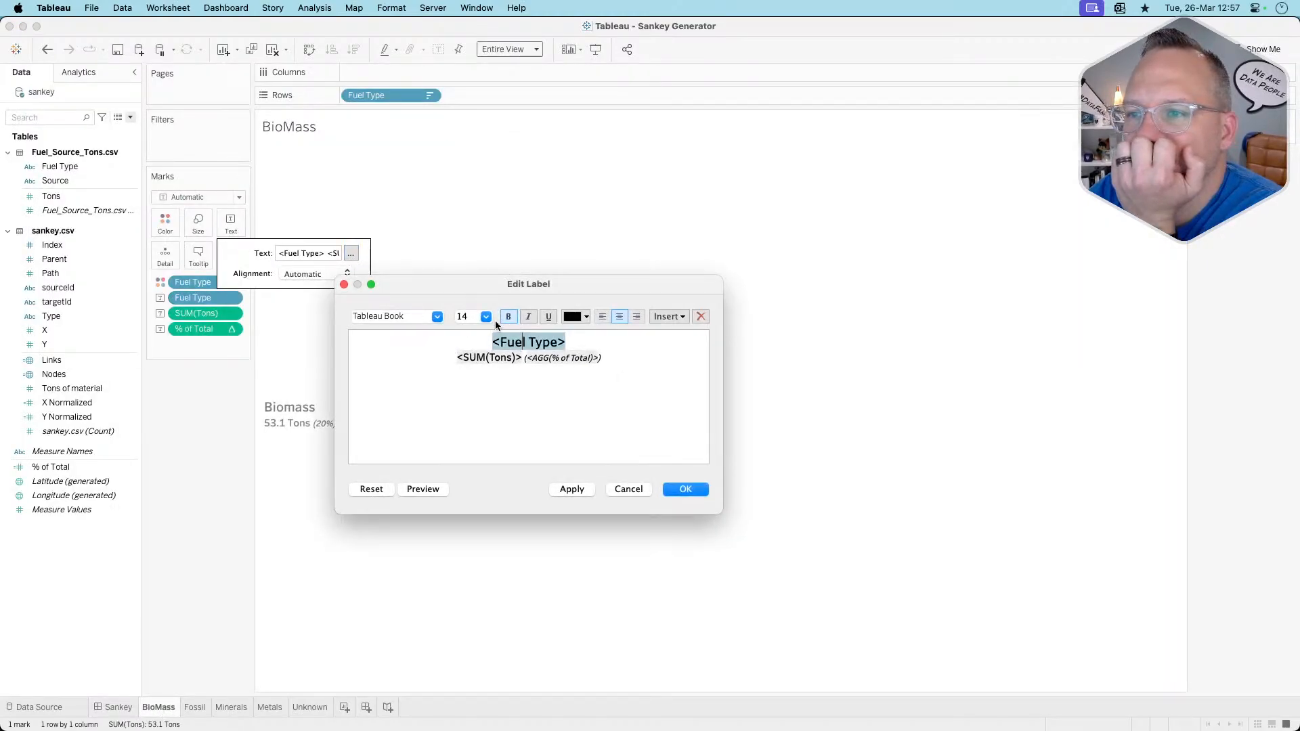
pyautogui.click(486, 316)
pyautogui.click(478, 370)
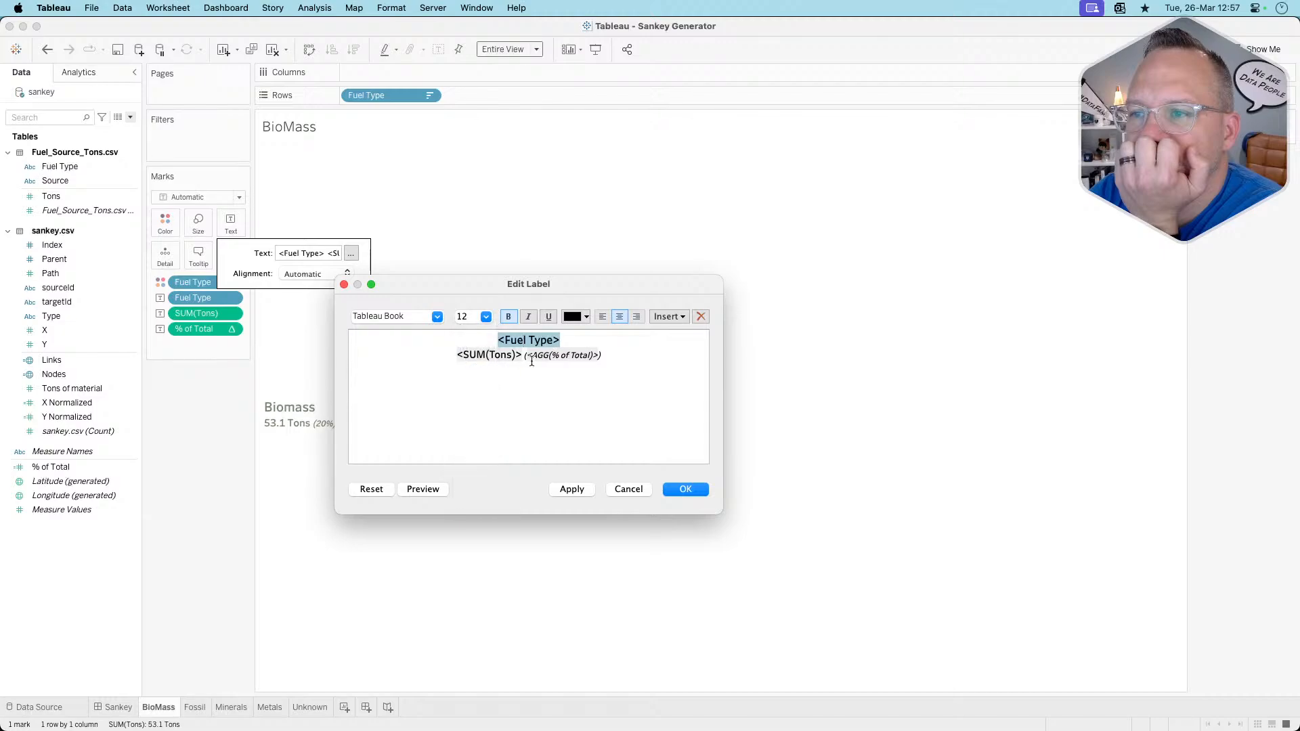
# Set the % of Total text, including its parentheses, to font size 8 in the BioMass label
pyautogui.doubleClick(550, 357)
pyautogui.doubleClick(489, 360)
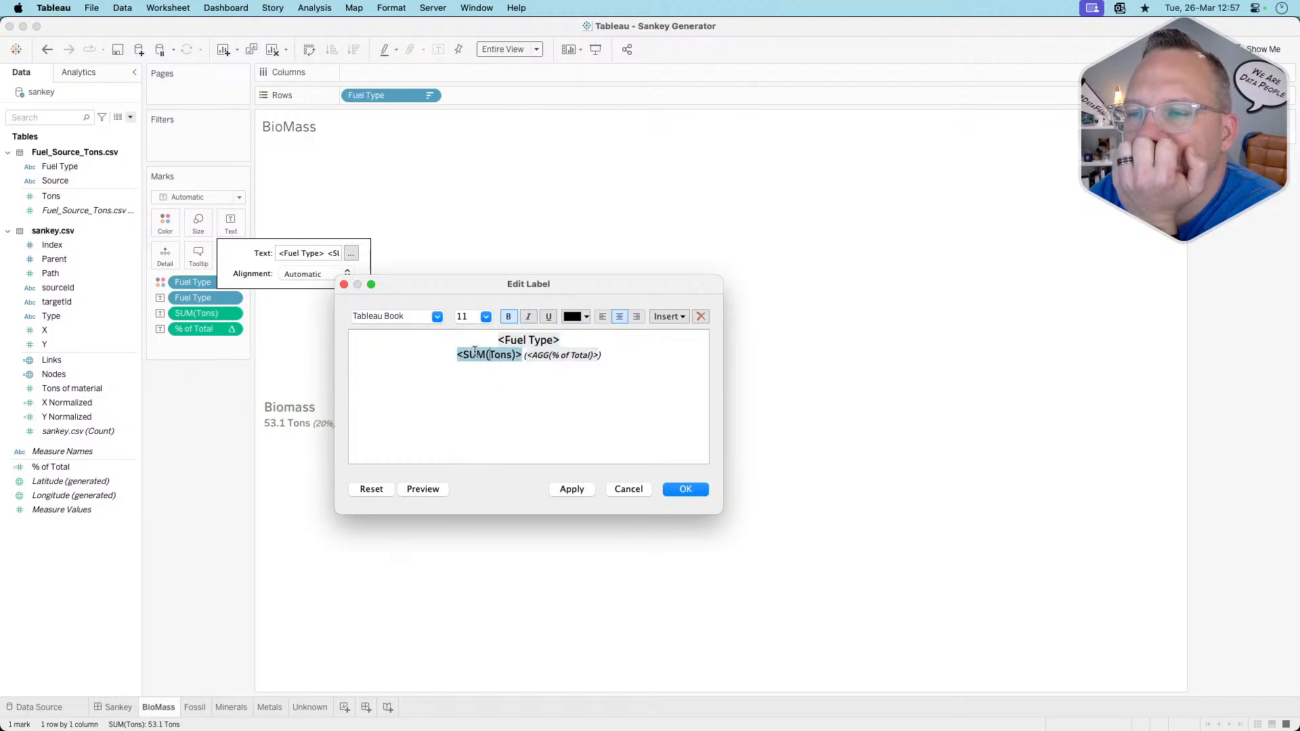
pyautogui.doubleClick(526, 355)
pyautogui.click(502, 355)
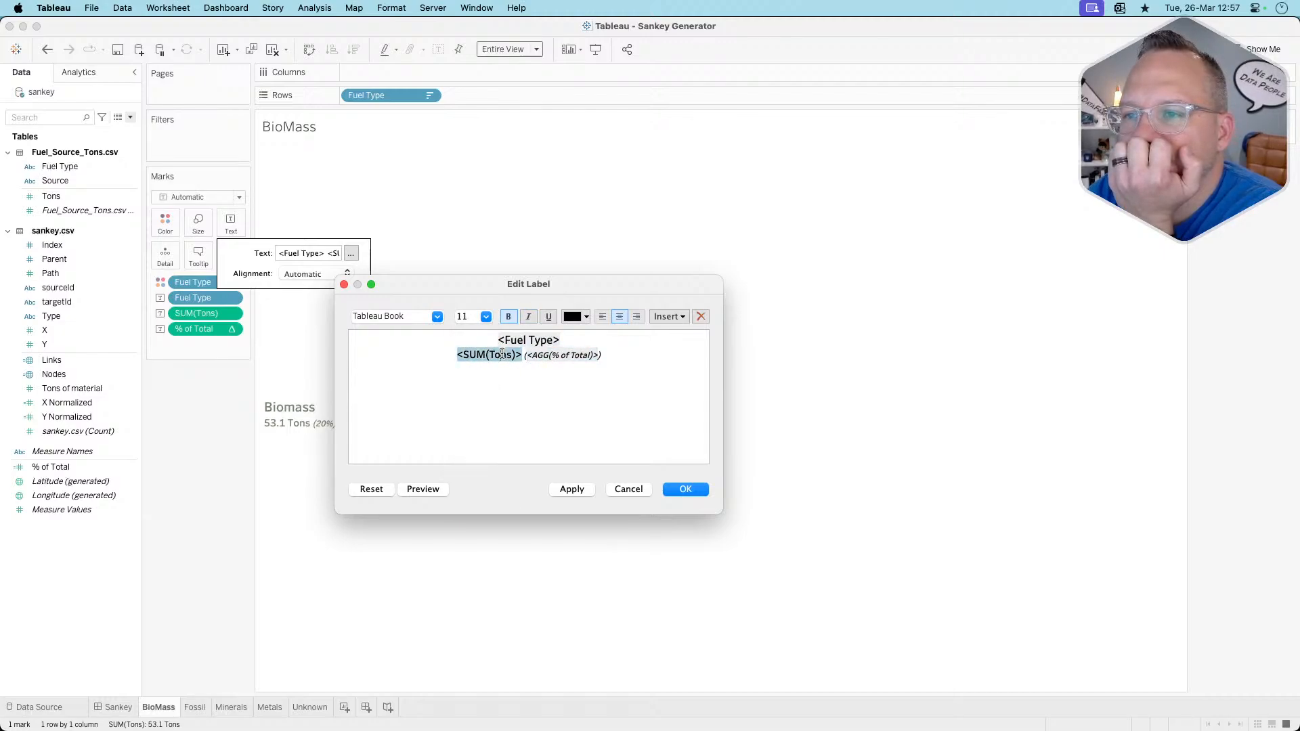
pyautogui.click(547, 355)
pyautogui.moveTo(607, 356); pyautogui.dragTo(529, 356)
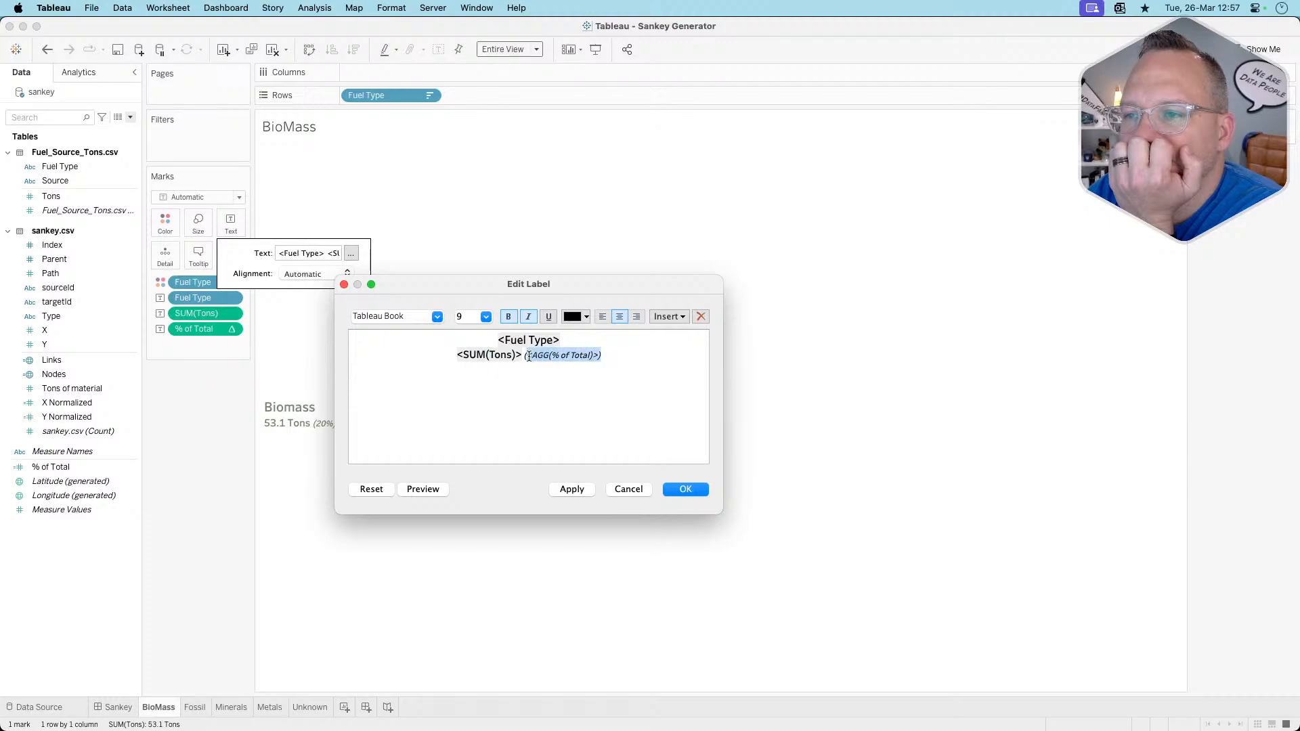
pyautogui.click(486, 318)
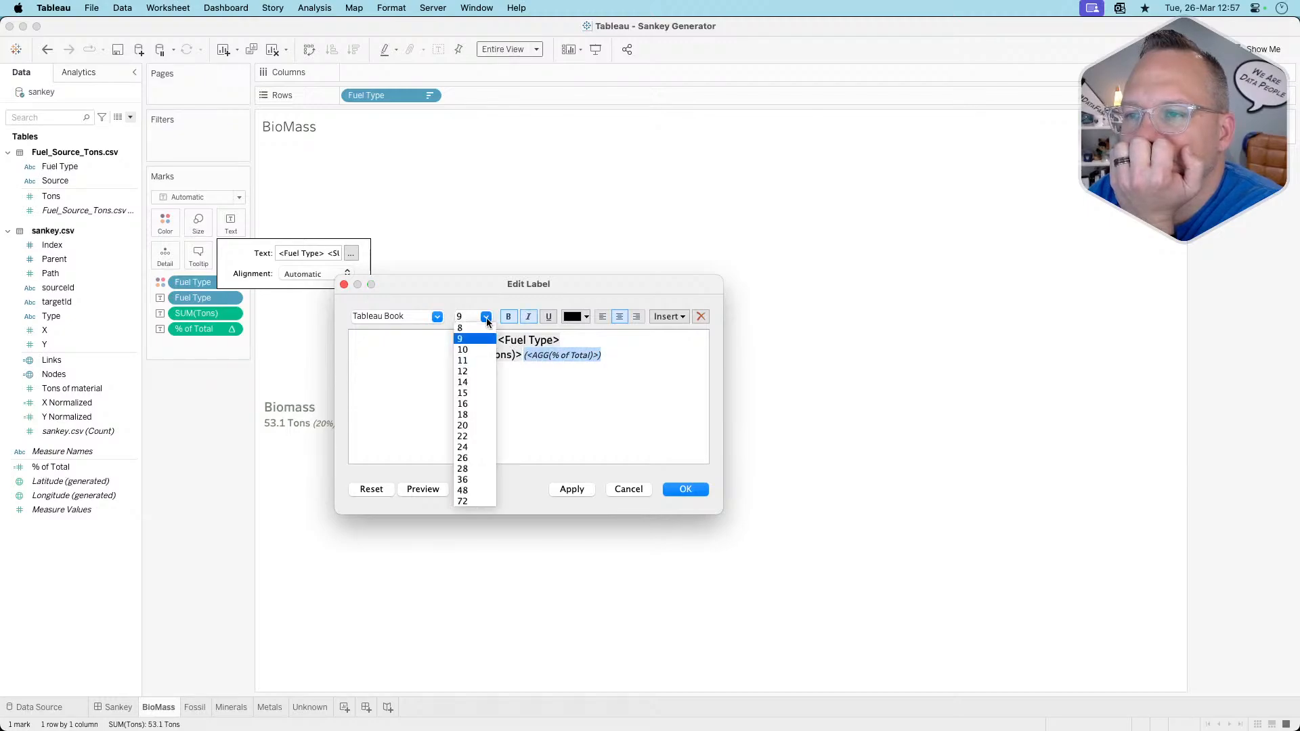
pyautogui.click(483, 328)
# Set the SUM(Tons) text to font size 9 and the Fuel Type line to font size 10 in the BioMass label
pyautogui.click(520, 356)
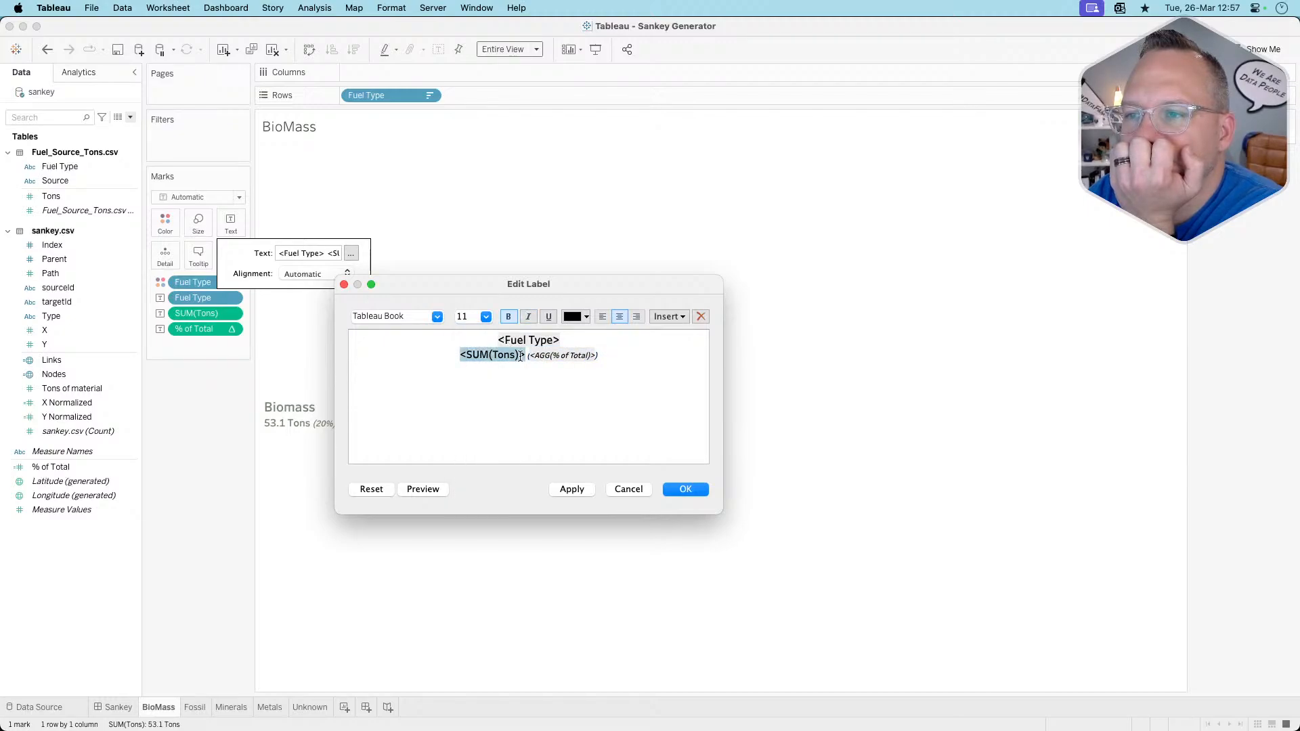
pyautogui.click(486, 317)
pyautogui.click(483, 341)
pyautogui.click(512, 337)
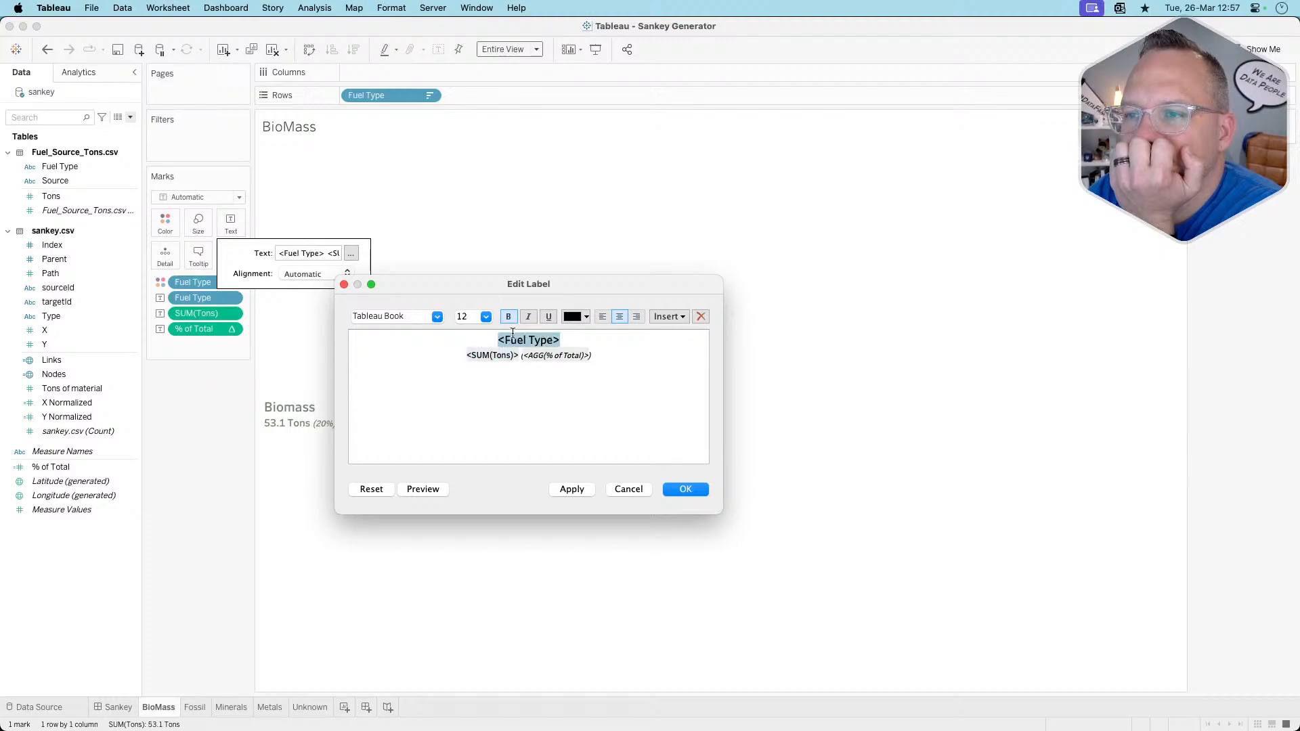
pyautogui.click(486, 318)
pyautogui.click(487, 350)
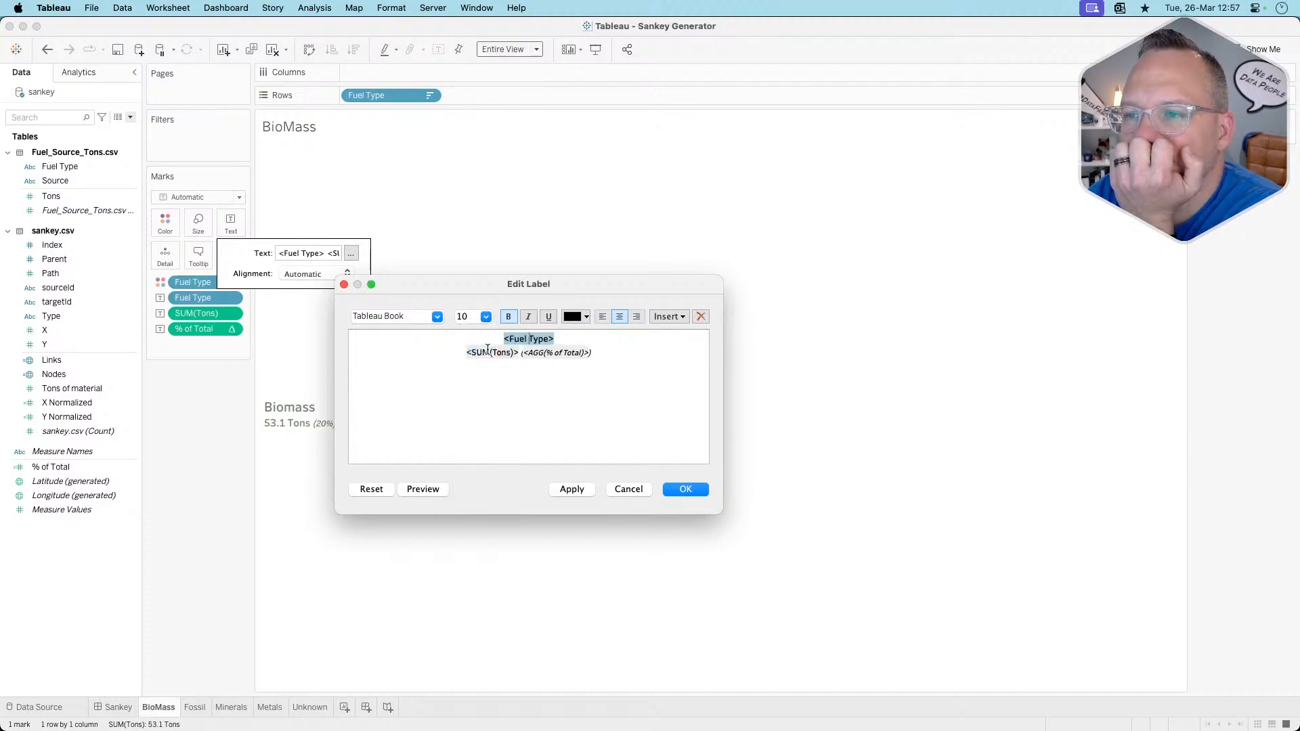
# Remove bold from the SUM(Tons) text and the parenthesised % of Total text in the BioMass label
pyautogui.click(488, 349)
pyautogui.click(509, 316)
pyautogui.click(549, 353)
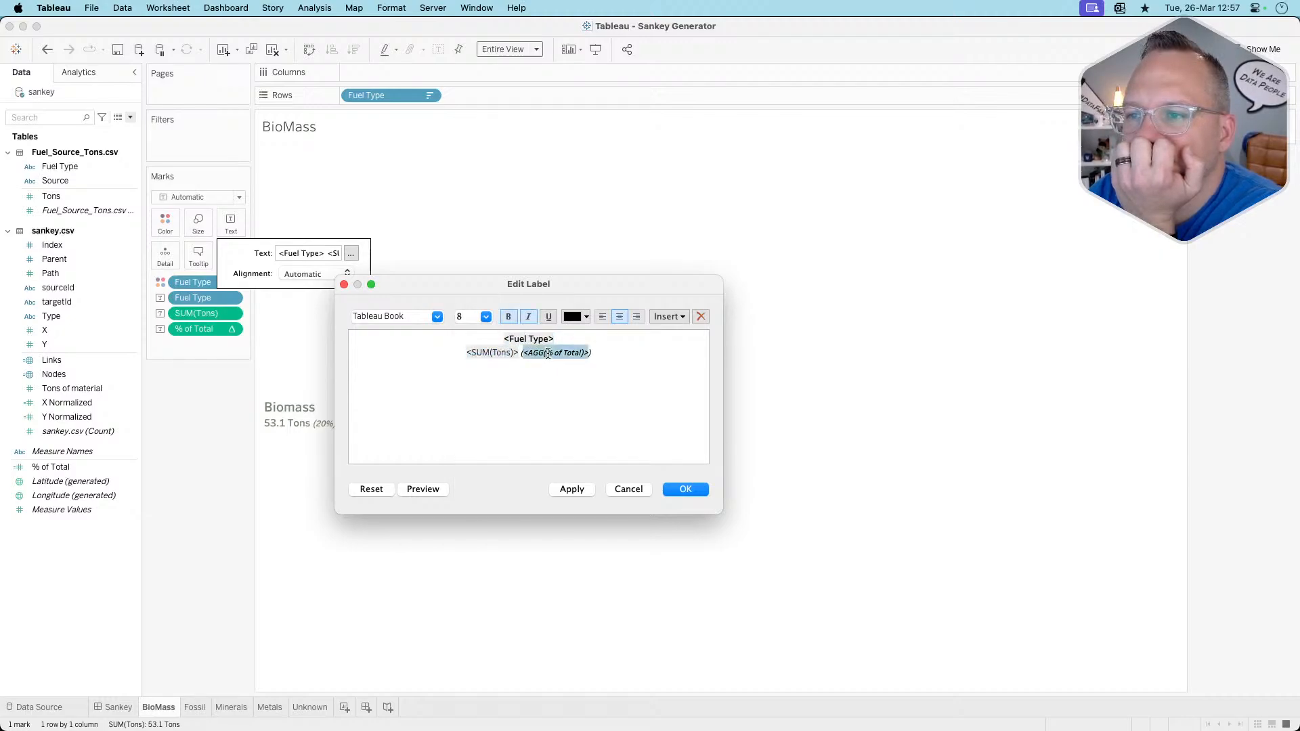
pyautogui.moveTo(602, 354); pyautogui.dragTo(522, 354)
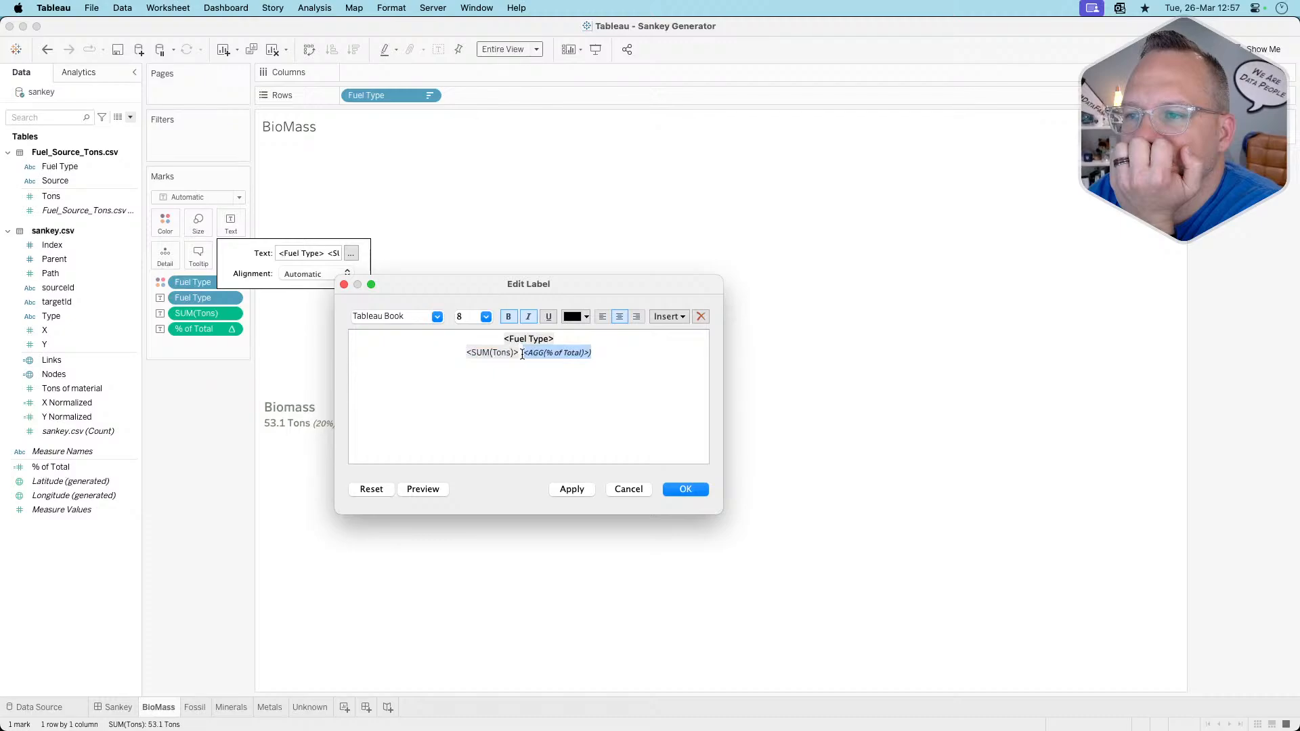
pyautogui.click(508, 316)
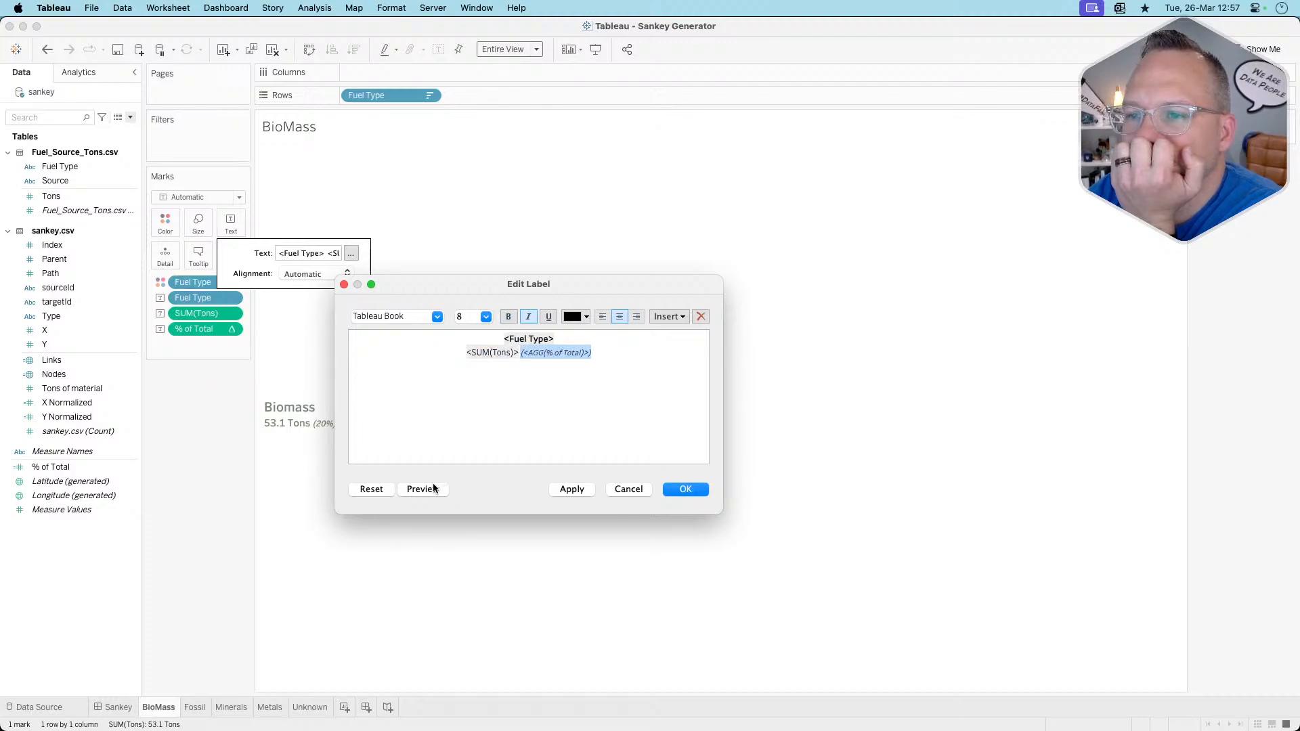
# Apply the reformatted BioMass label text and check how the label fits its node on the Sankey dashboard
pyautogui.click(570, 489)
pyautogui.click(677, 489)
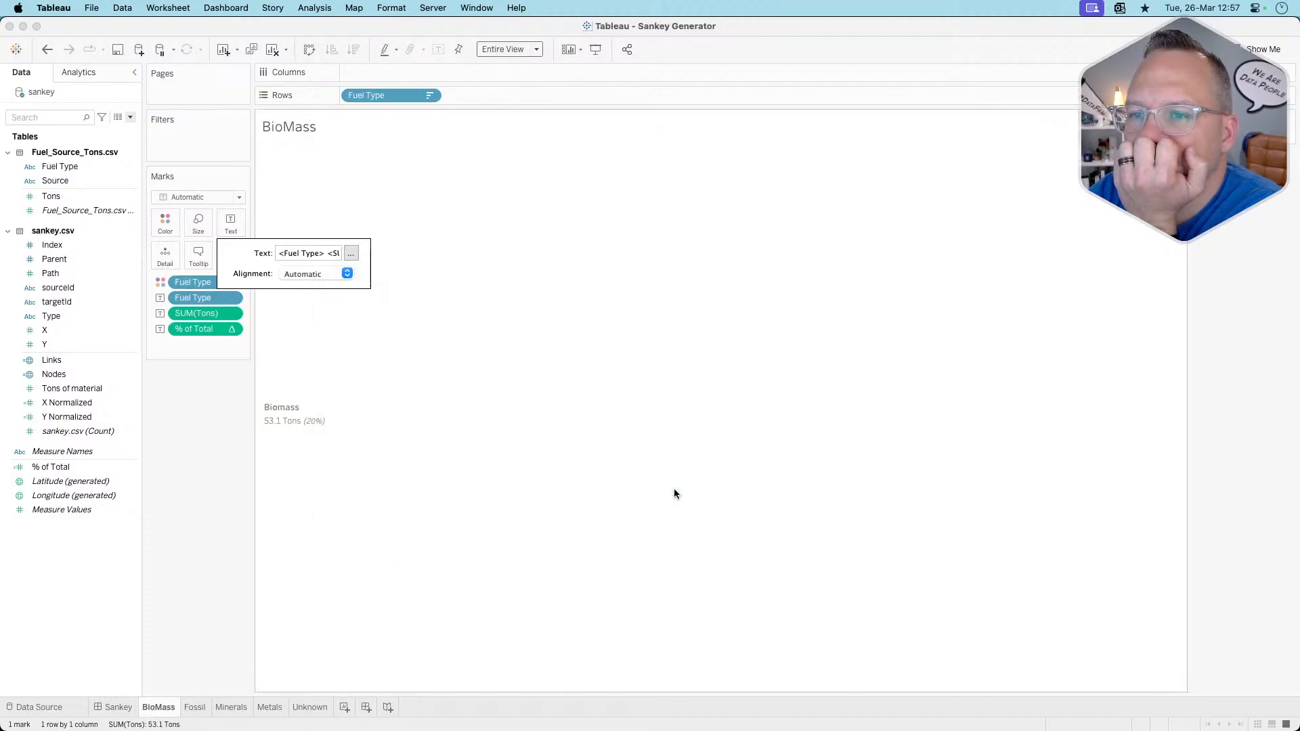
pyautogui.click(114, 708)
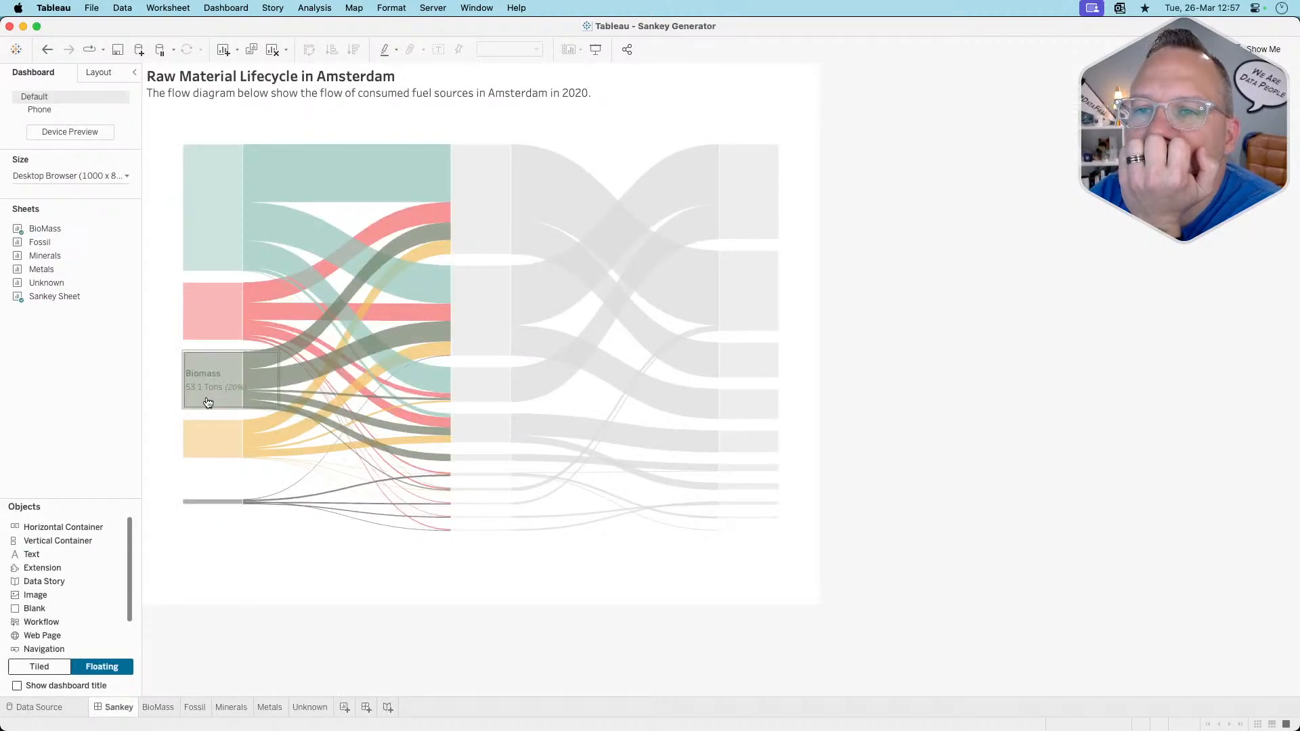
pyautogui.click(224, 381)
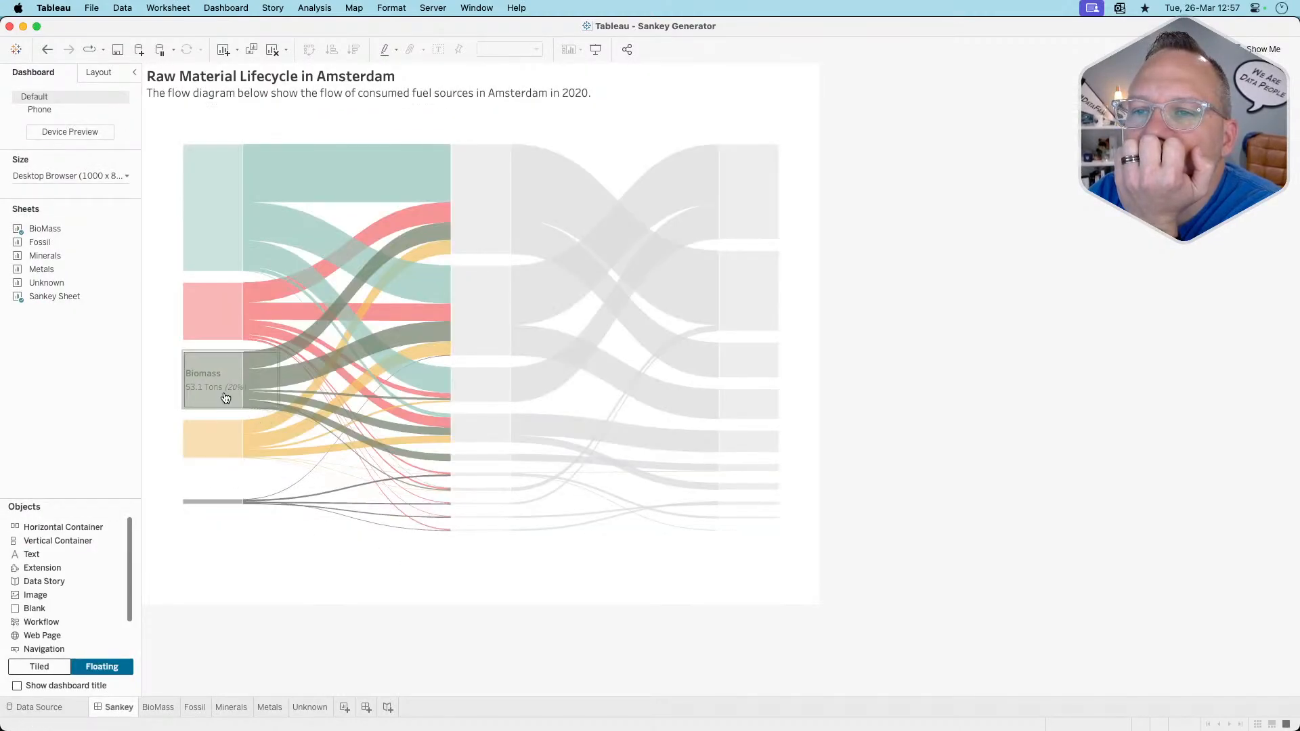
pyautogui.click(225, 398)
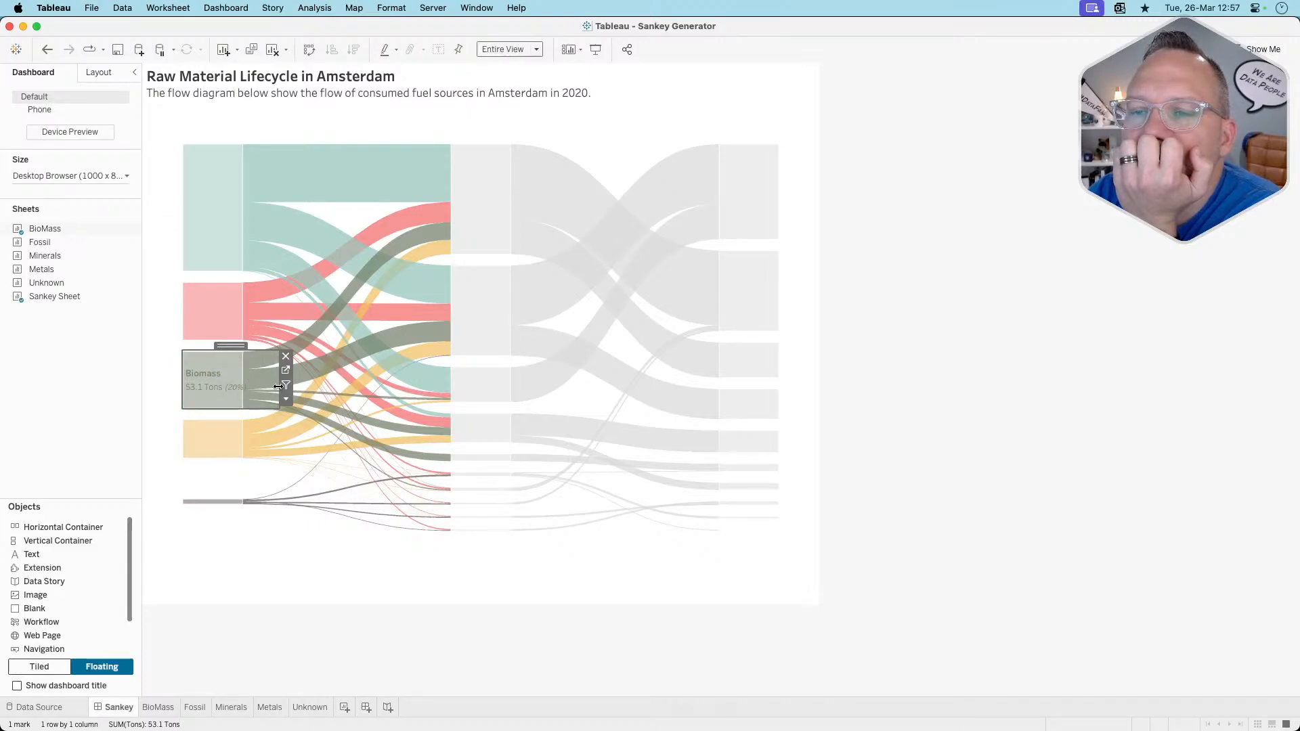
pyautogui.click(216, 662)
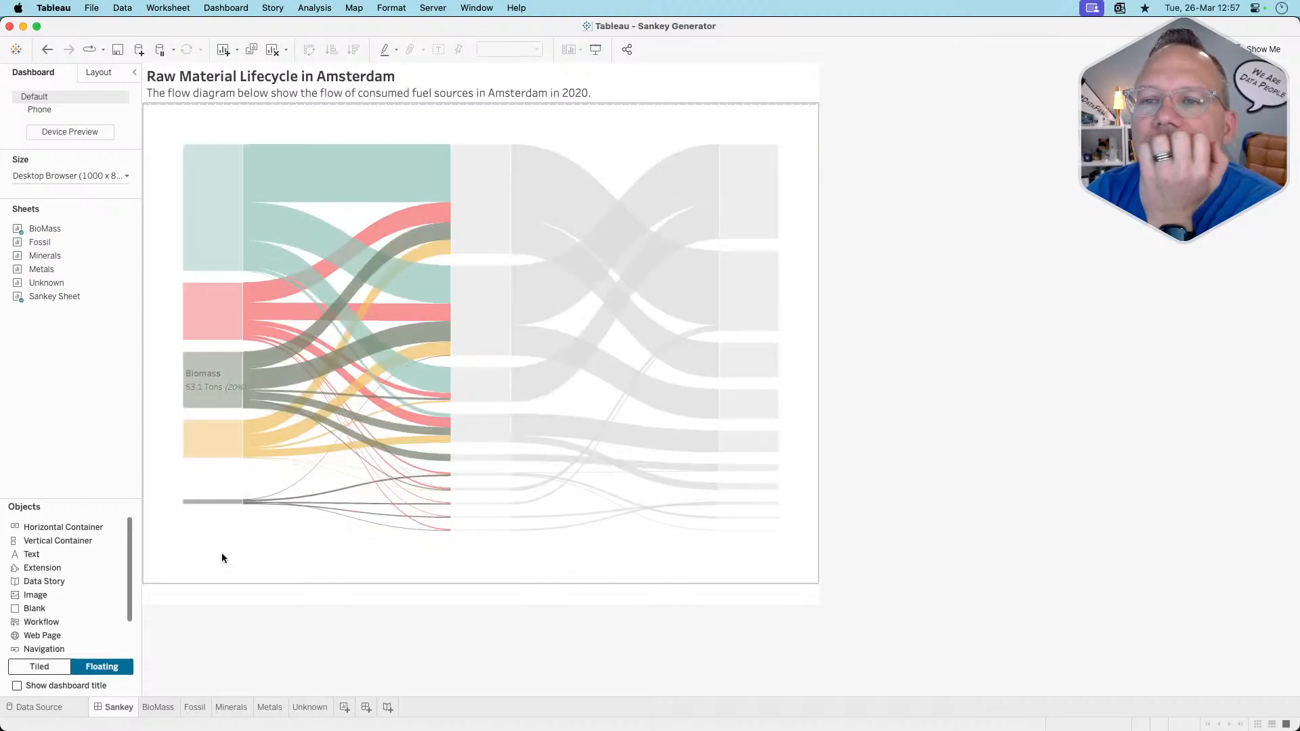
# Copy the BioMass sheet's formatting and paste it onto the Fossil, Minerals, Metals and Unknown sheets
pyautogui.rightClick(163, 708)
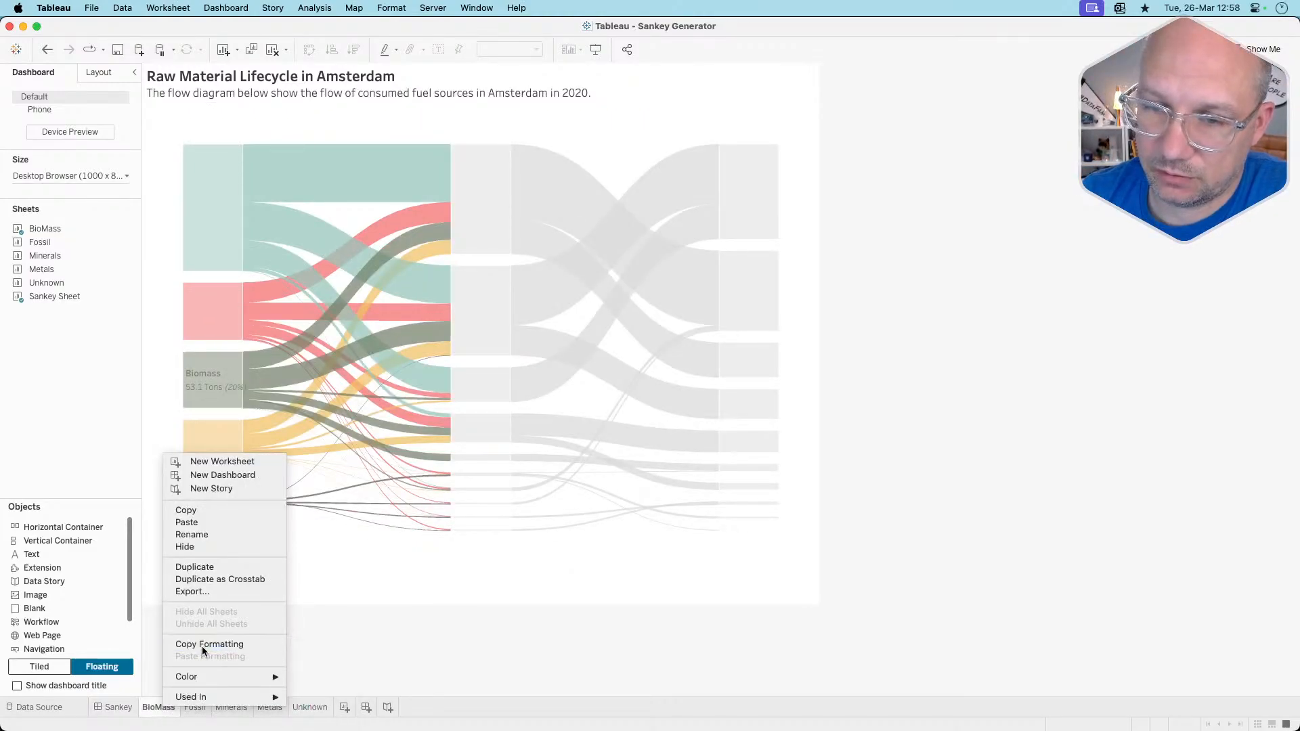
pyautogui.click(202, 646)
pyautogui.rightClick(191, 706)
pyautogui.click(213, 673)
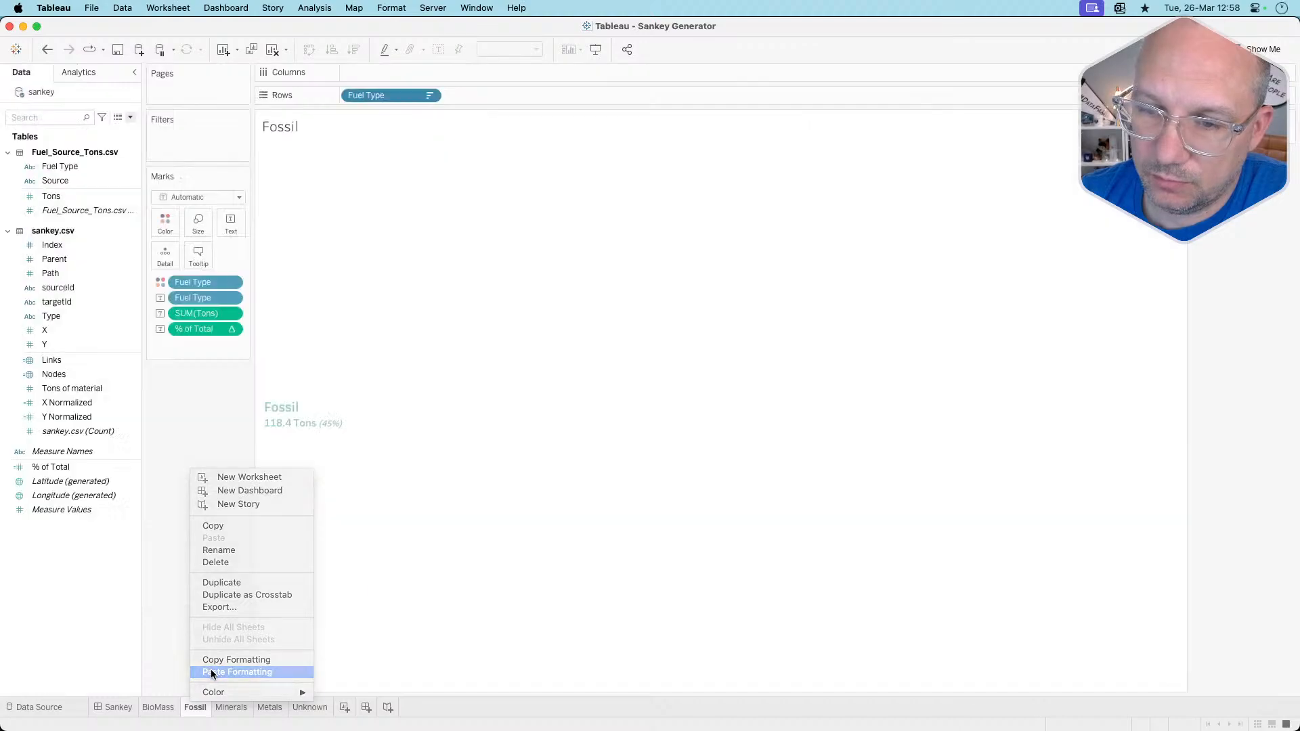
pyautogui.click(234, 707)
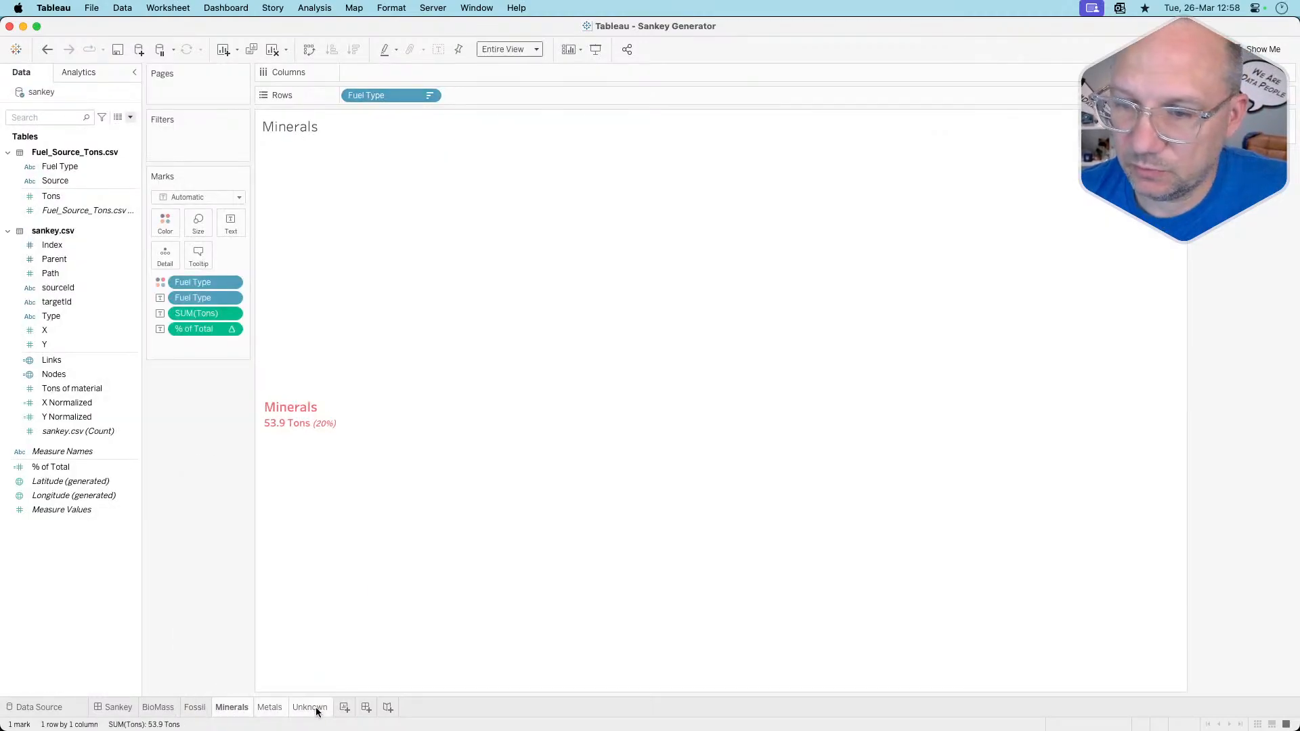
pyautogui.rightClick(274, 709)
pyautogui.click(459, 719)
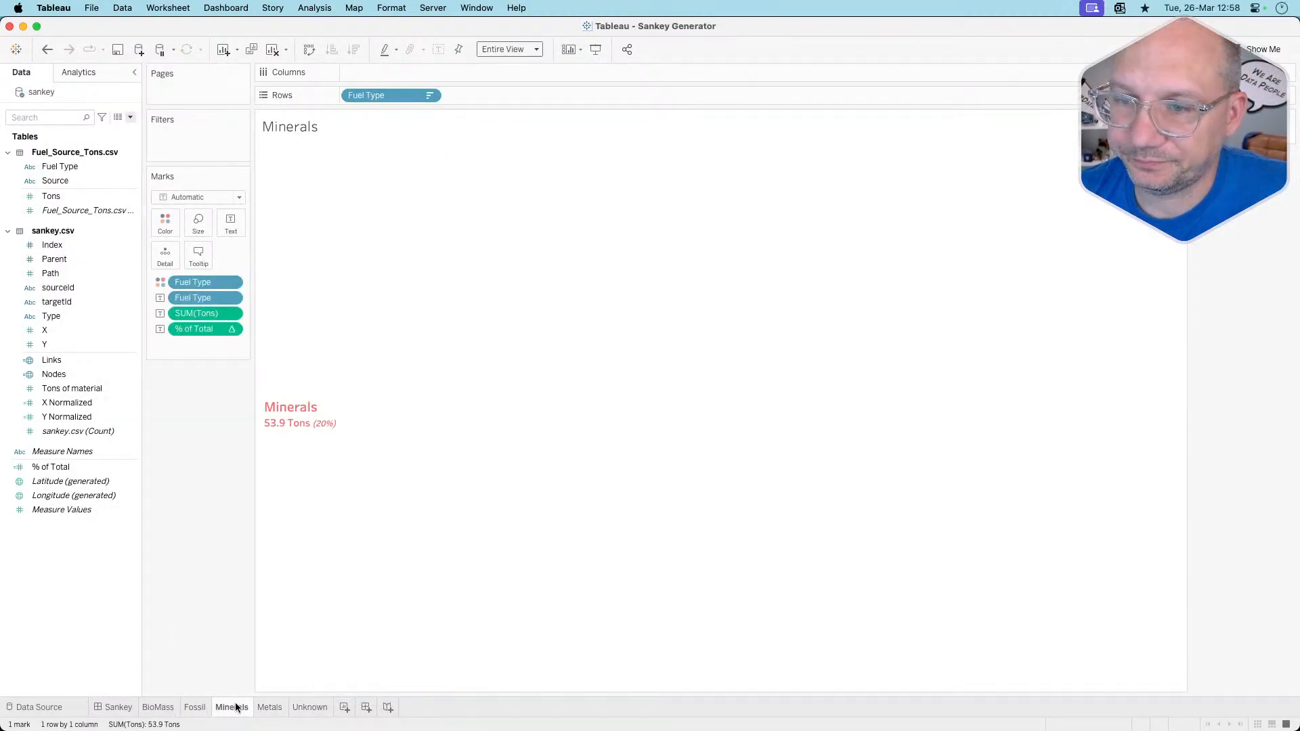
pyautogui.rightClick(236, 707)
pyautogui.click(262, 667)
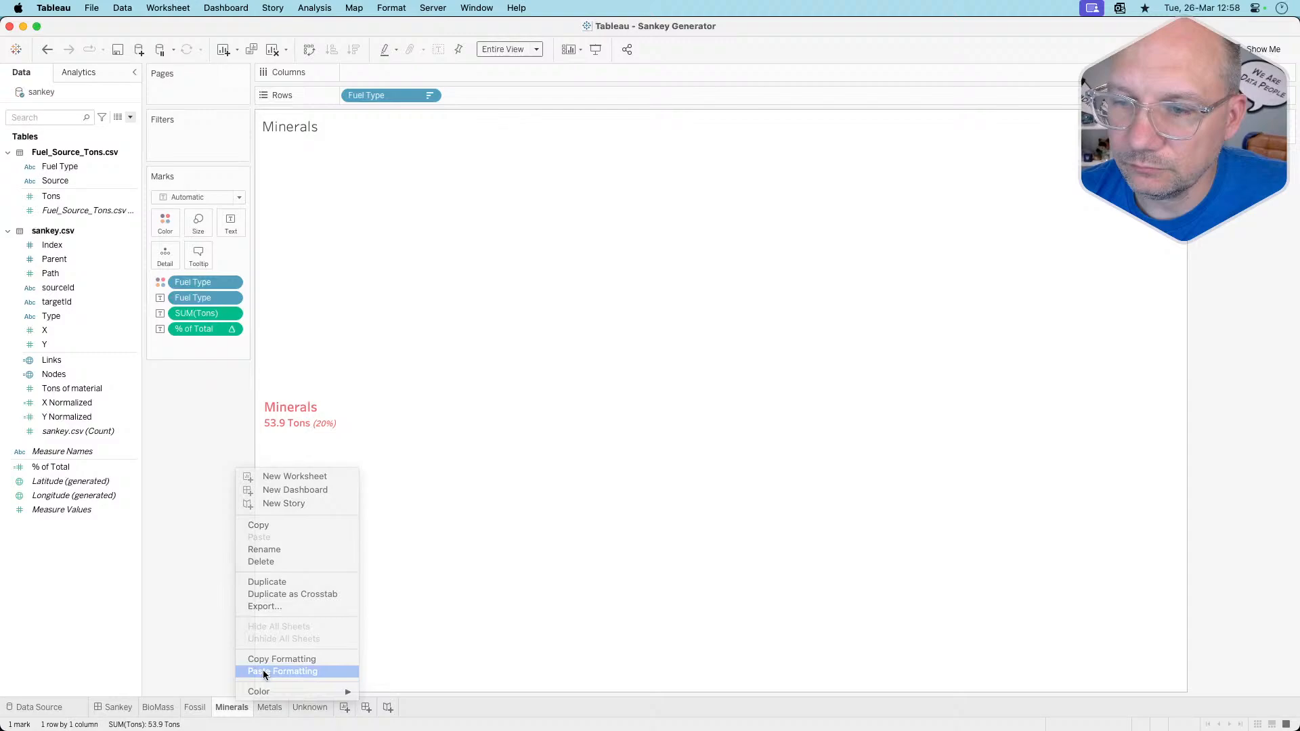
pyautogui.rightClick(269, 708)
pyautogui.click(298, 670)
pyautogui.rightClick(308, 708)
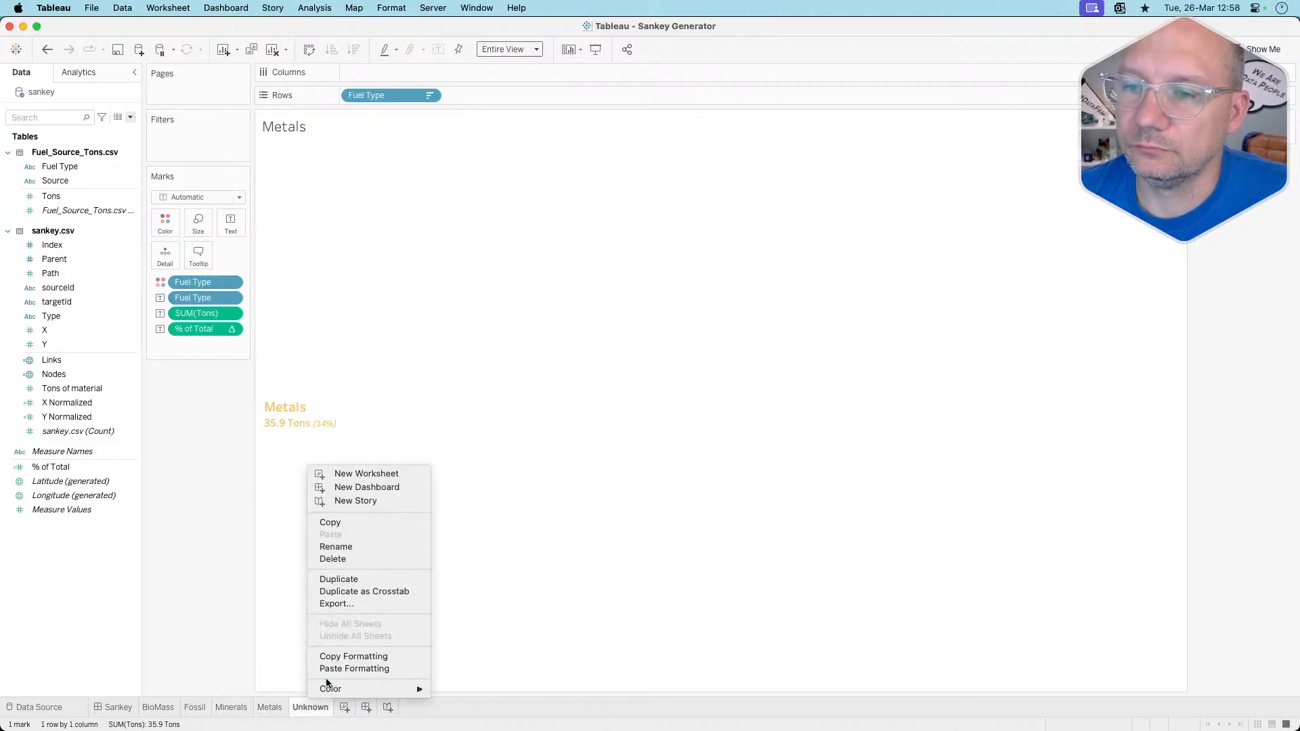
pyautogui.click(335, 669)
# Copy the entire formatted label text from the BioMass sheet's label editor
pyautogui.click(160, 707)
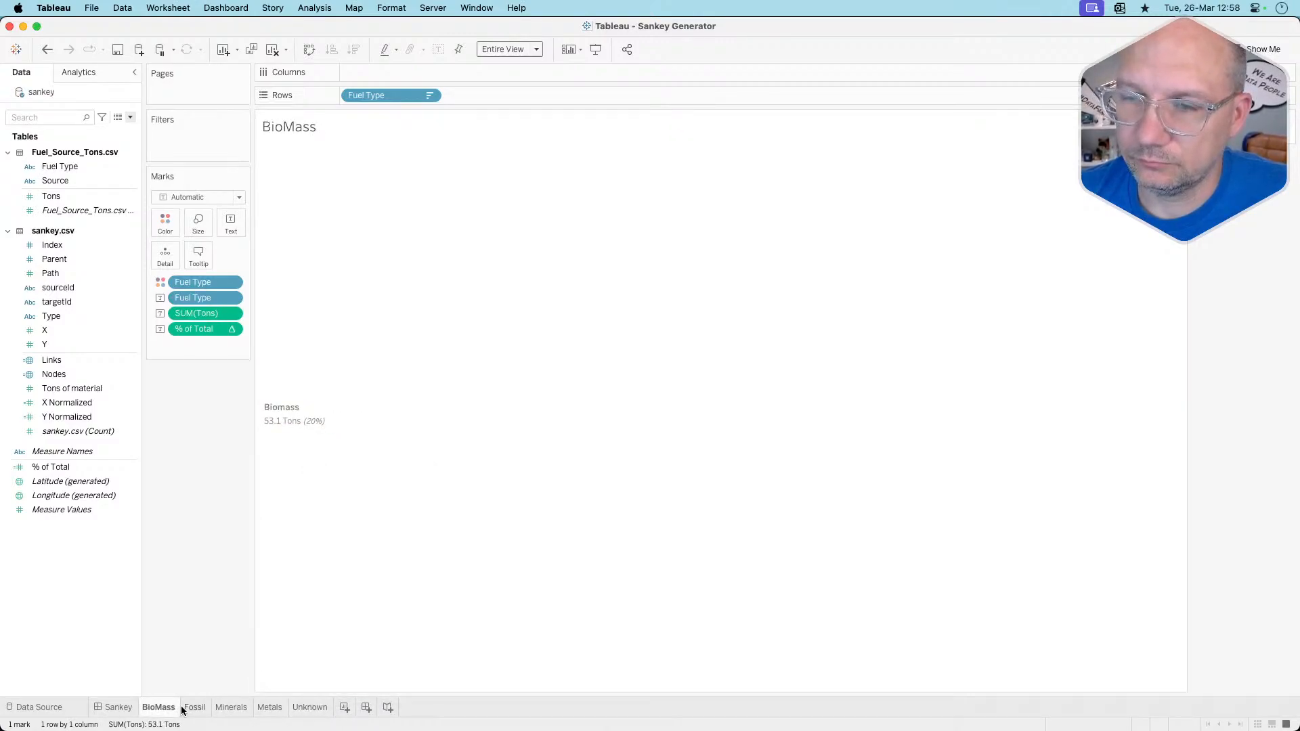
pyautogui.click(230, 222)
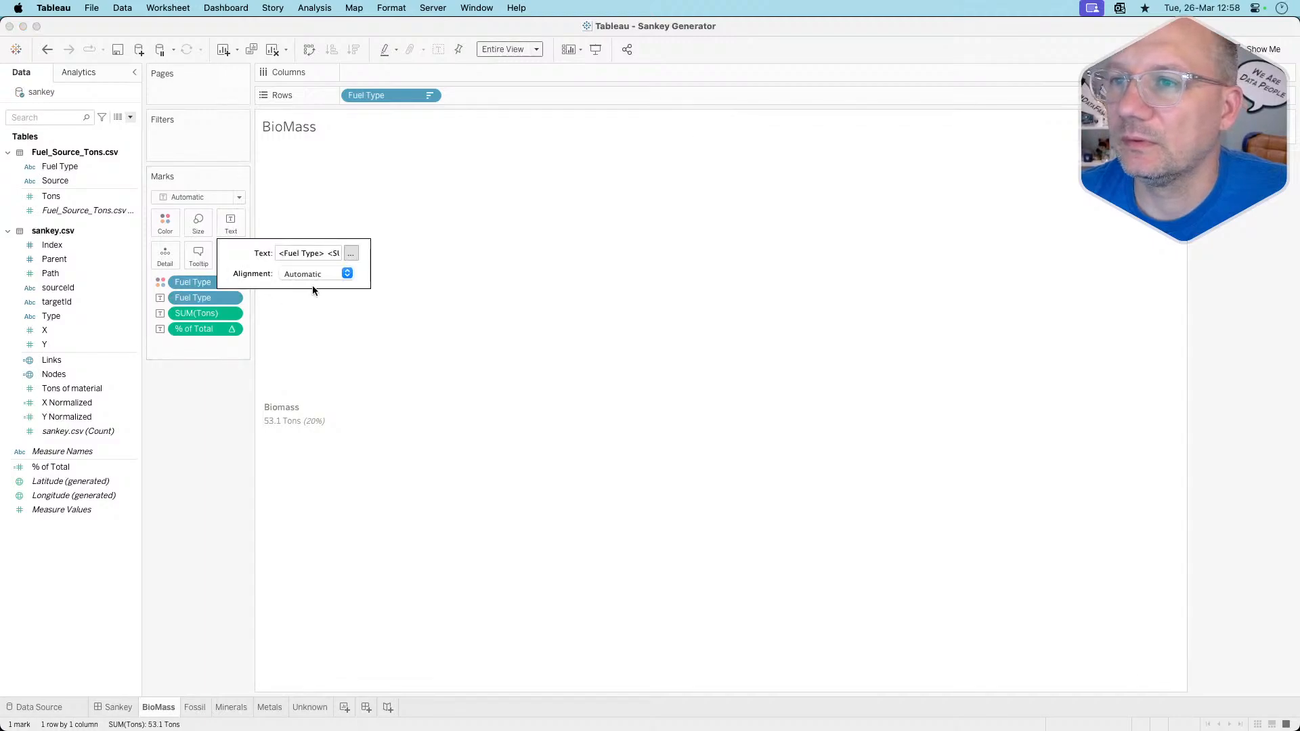
pyautogui.click(352, 253)
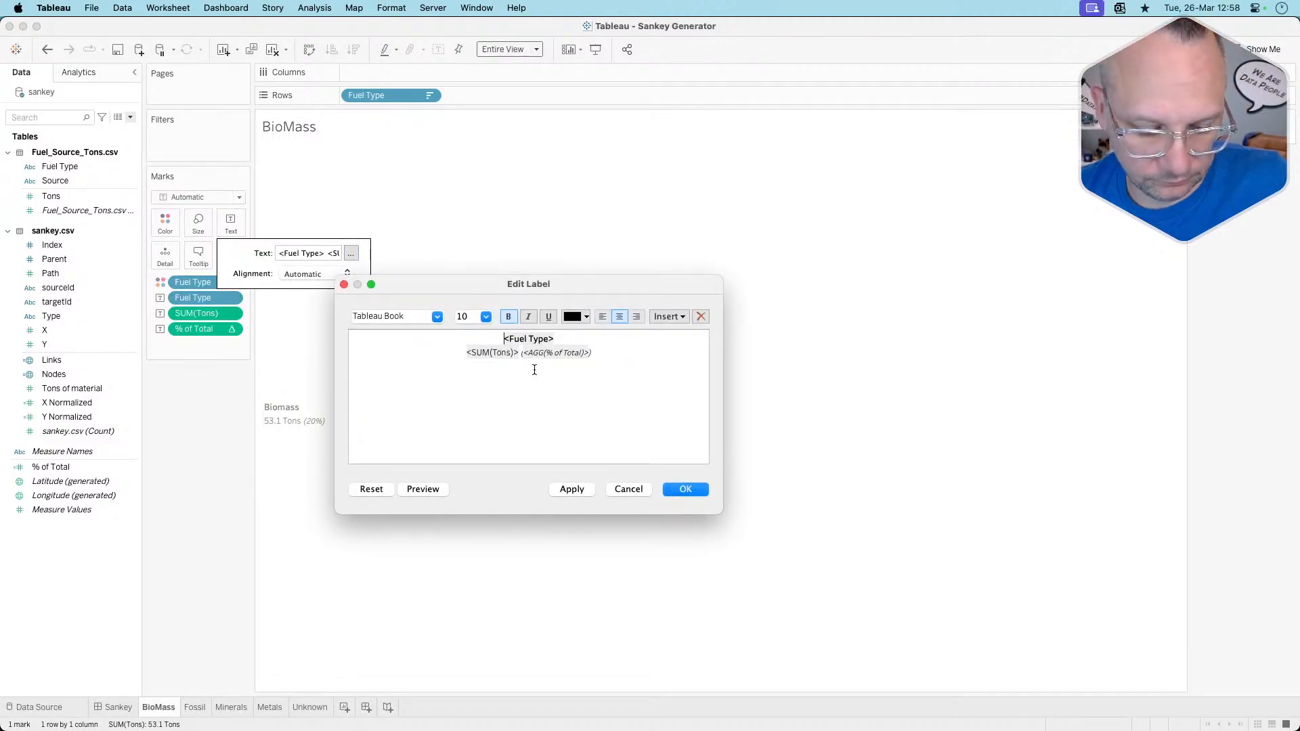
pyautogui.press('super+a')
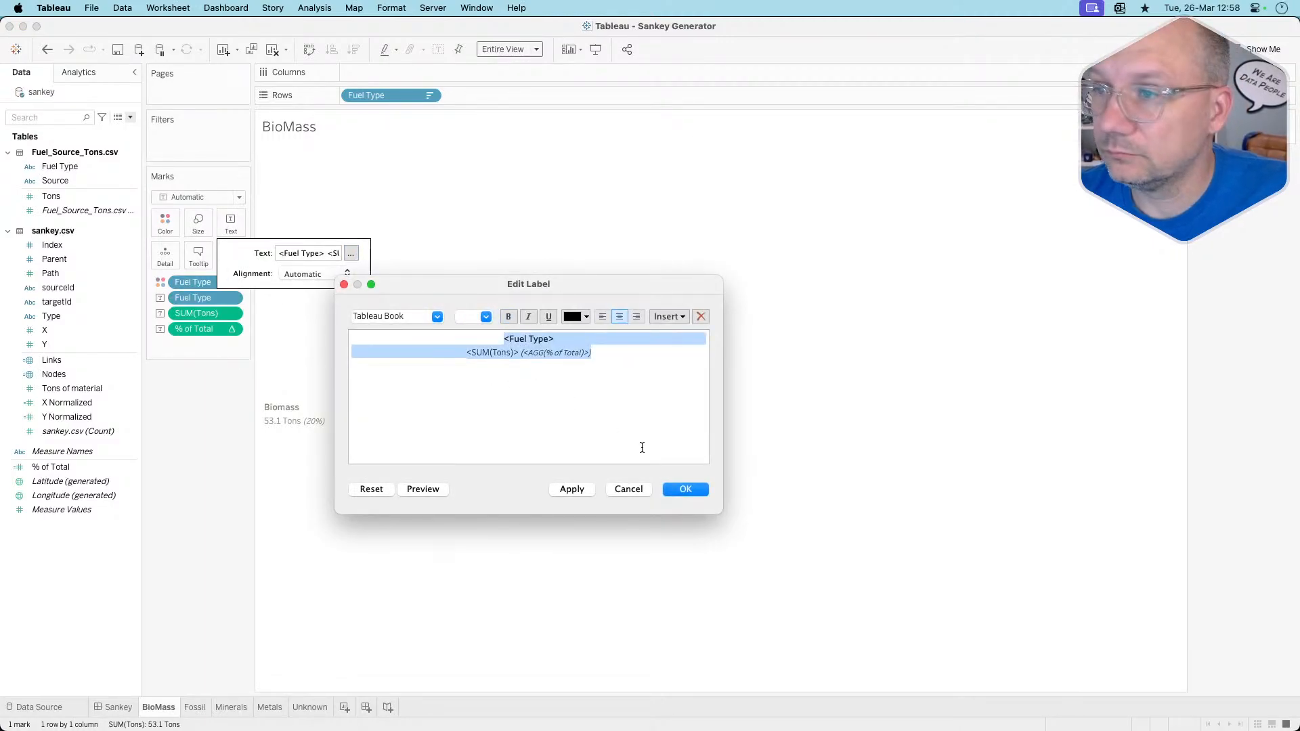
pyautogui.click(679, 487)
# Replace the Fossil sheet's label text with the copied BioMass label and center its Fuel Type line
pyautogui.click(195, 707)
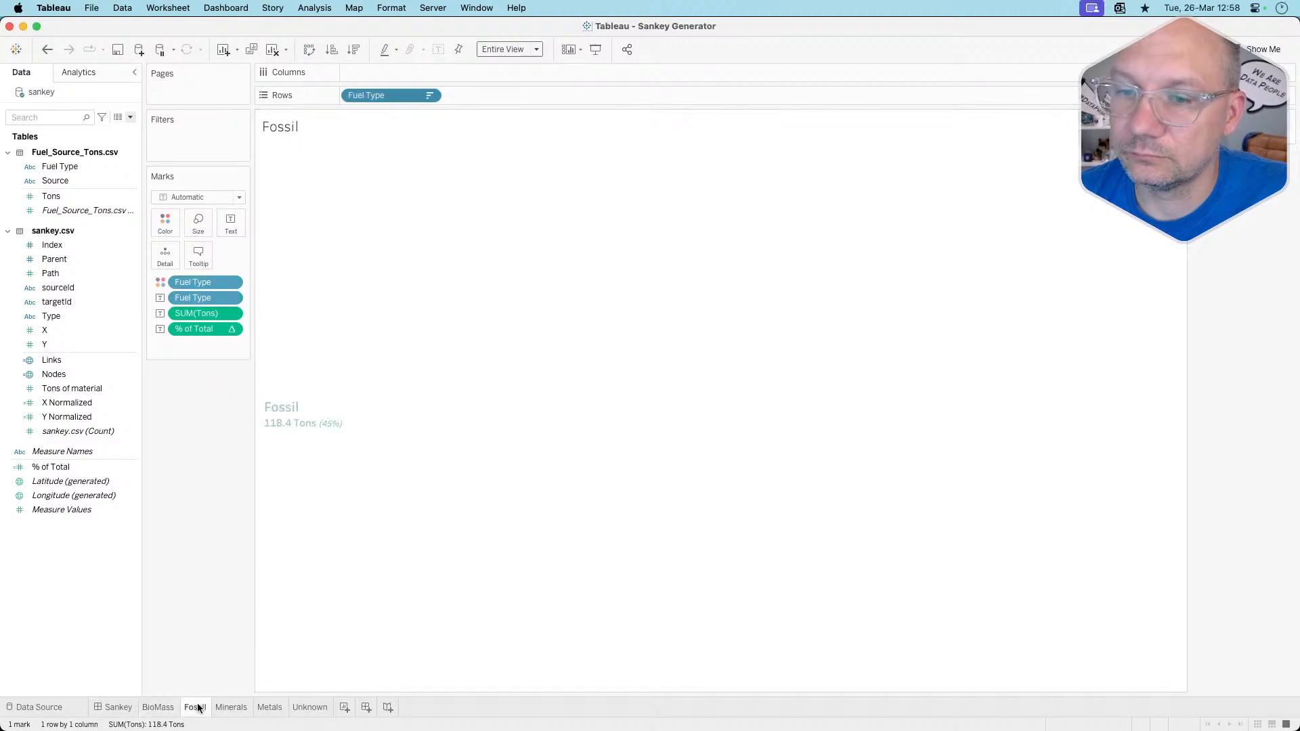
pyautogui.click(231, 222)
pyautogui.click(351, 253)
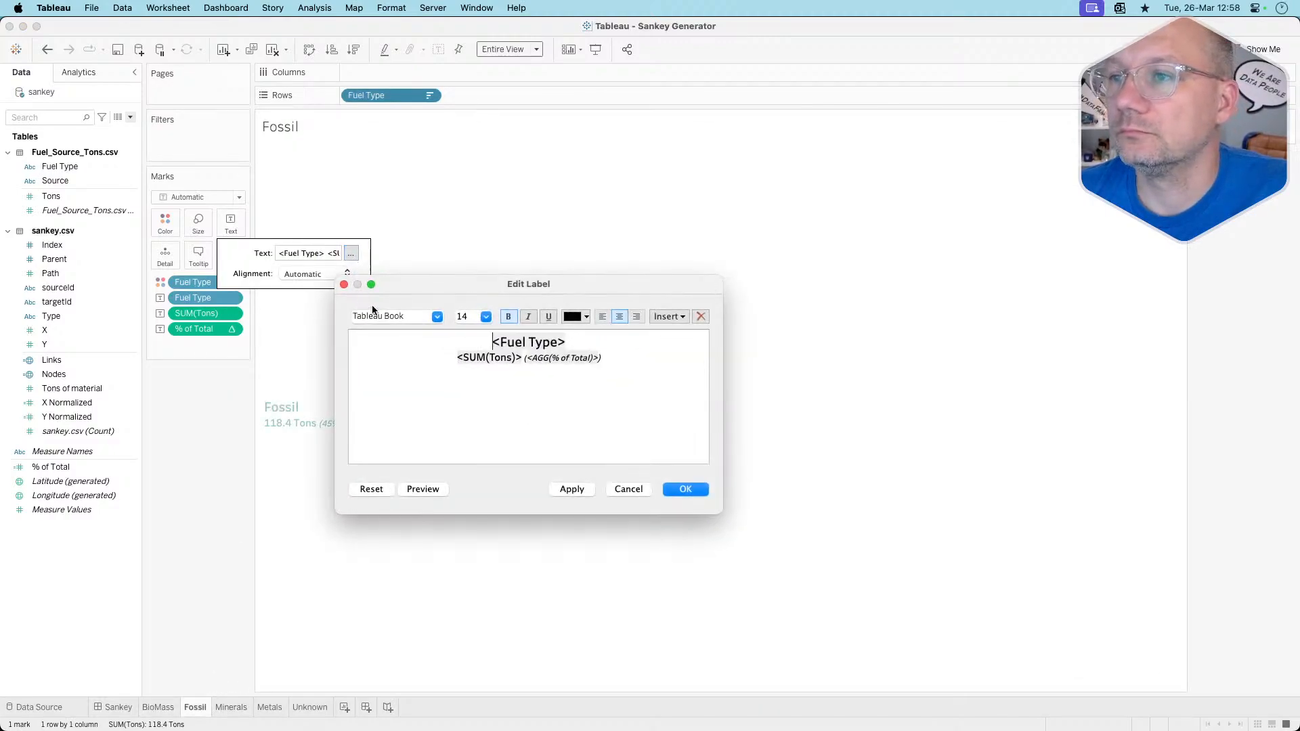
pyautogui.press('super+a')
pyautogui.click(551, 339)
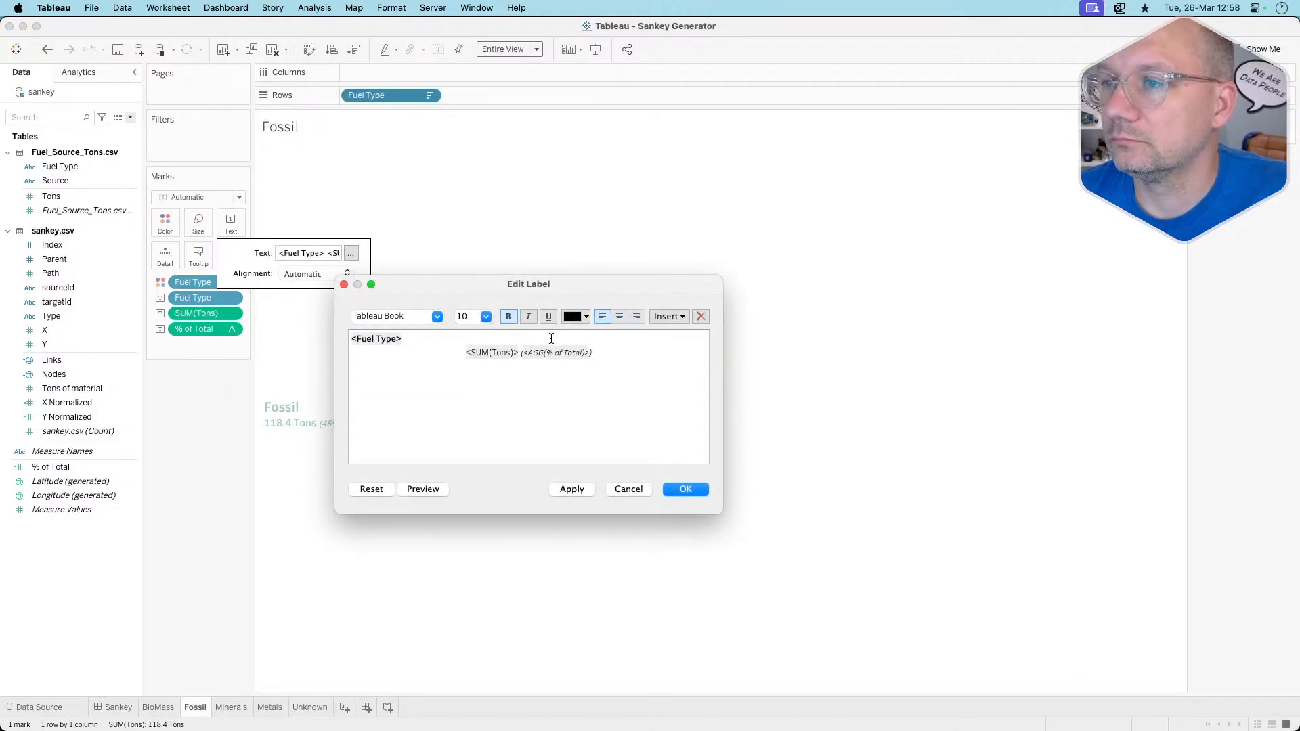
pyautogui.click(618, 318)
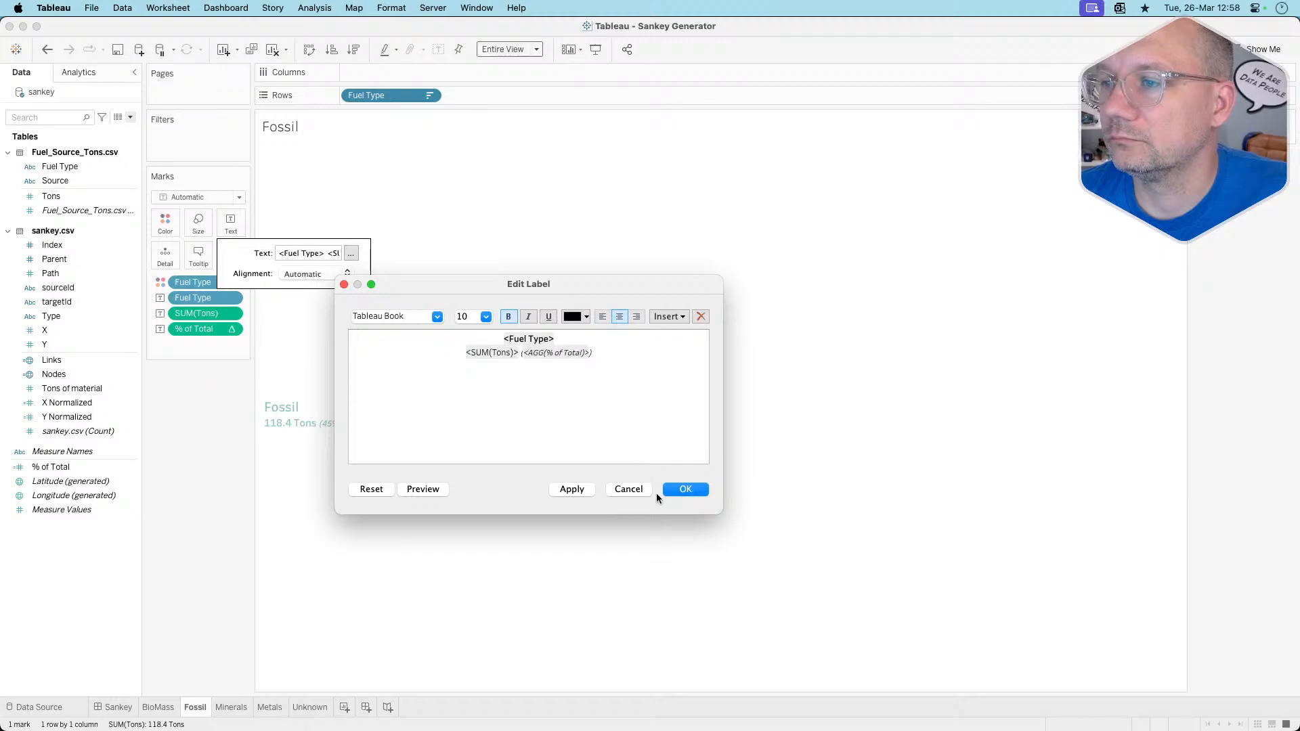
pyautogui.click(681, 491)
# Replace the Minerals sheet's label text with the copied BioMass label and center all of it
pyautogui.click(232, 707)
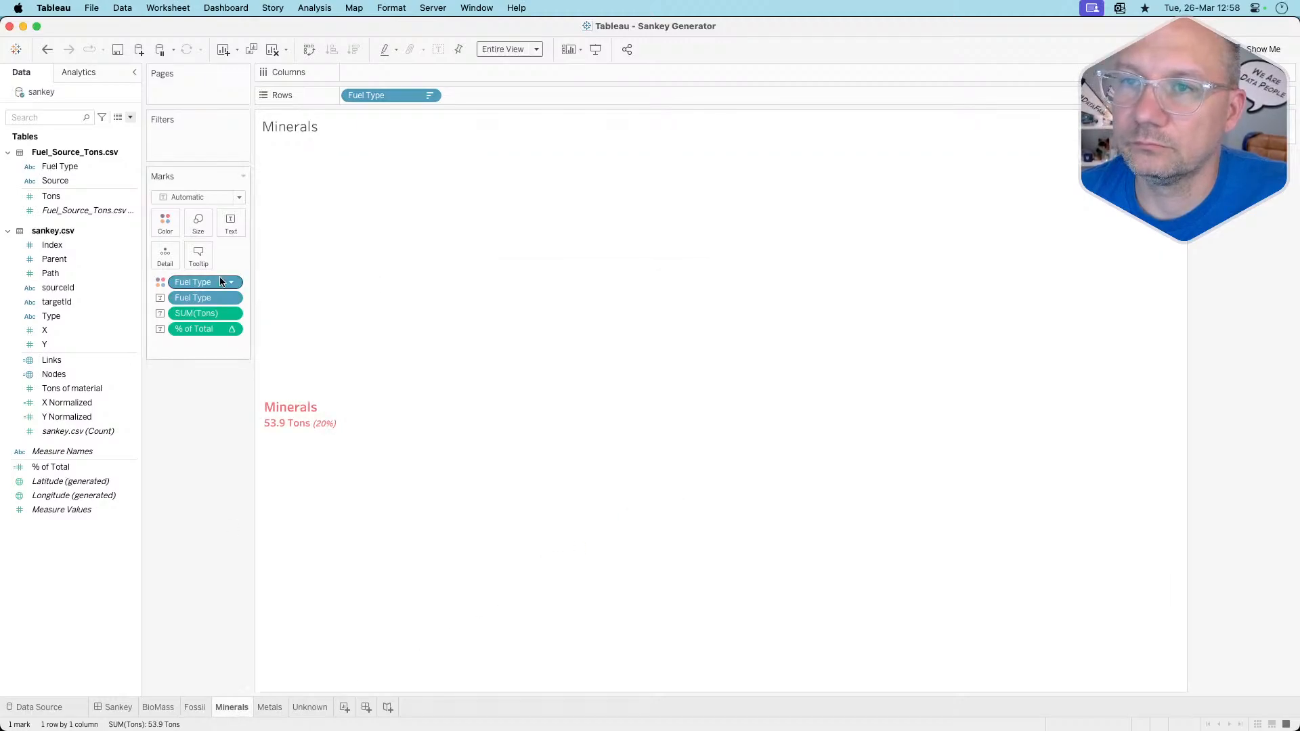
pyautogui.click(228, 230)
pyautogui.click(350, 256)
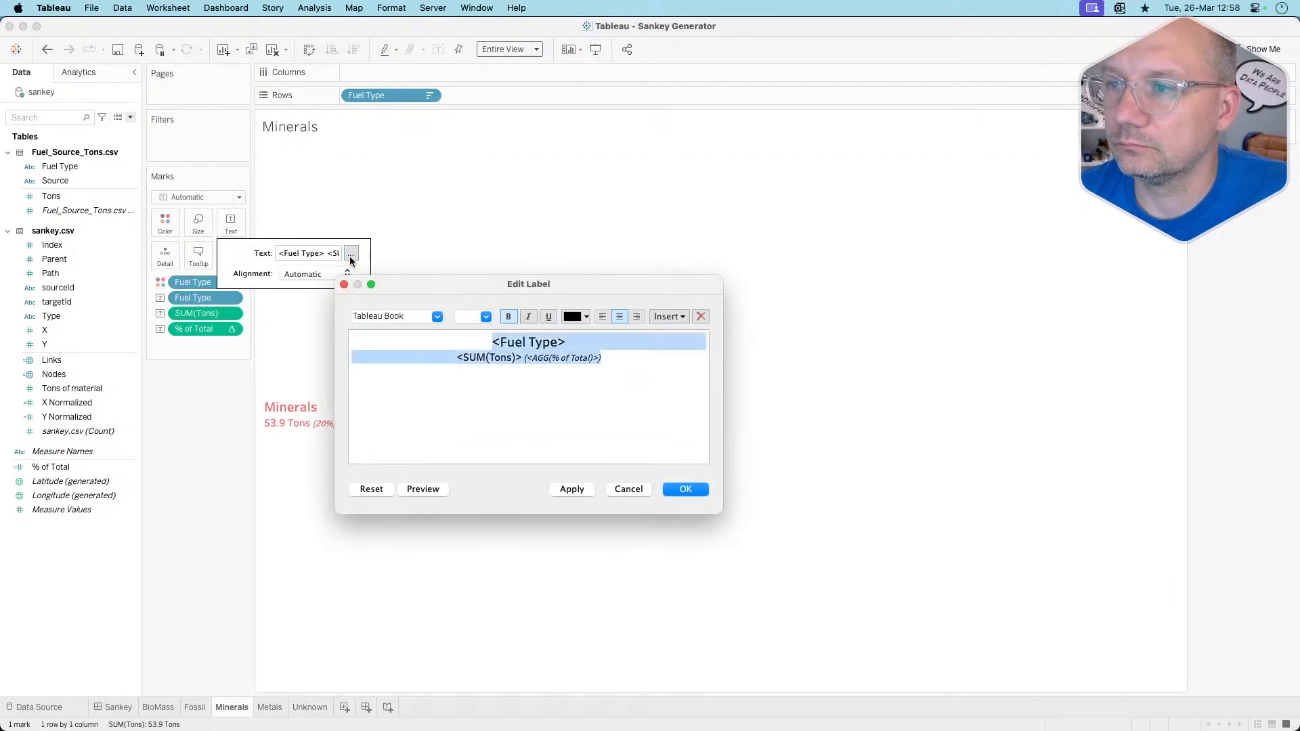
pyautogui.press('super+a')
pyautogui.press('super+c')
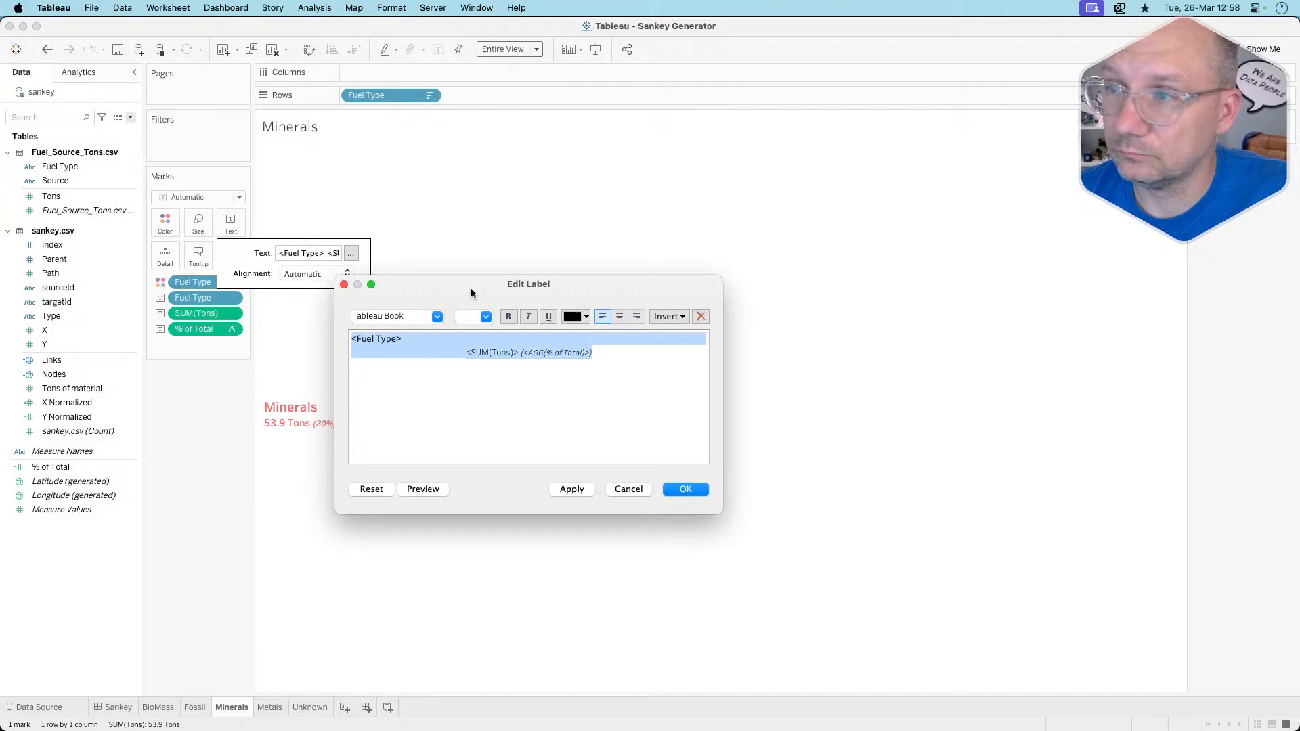
pyautogui.click(618, 315)
pyautogui.click(686, 489)
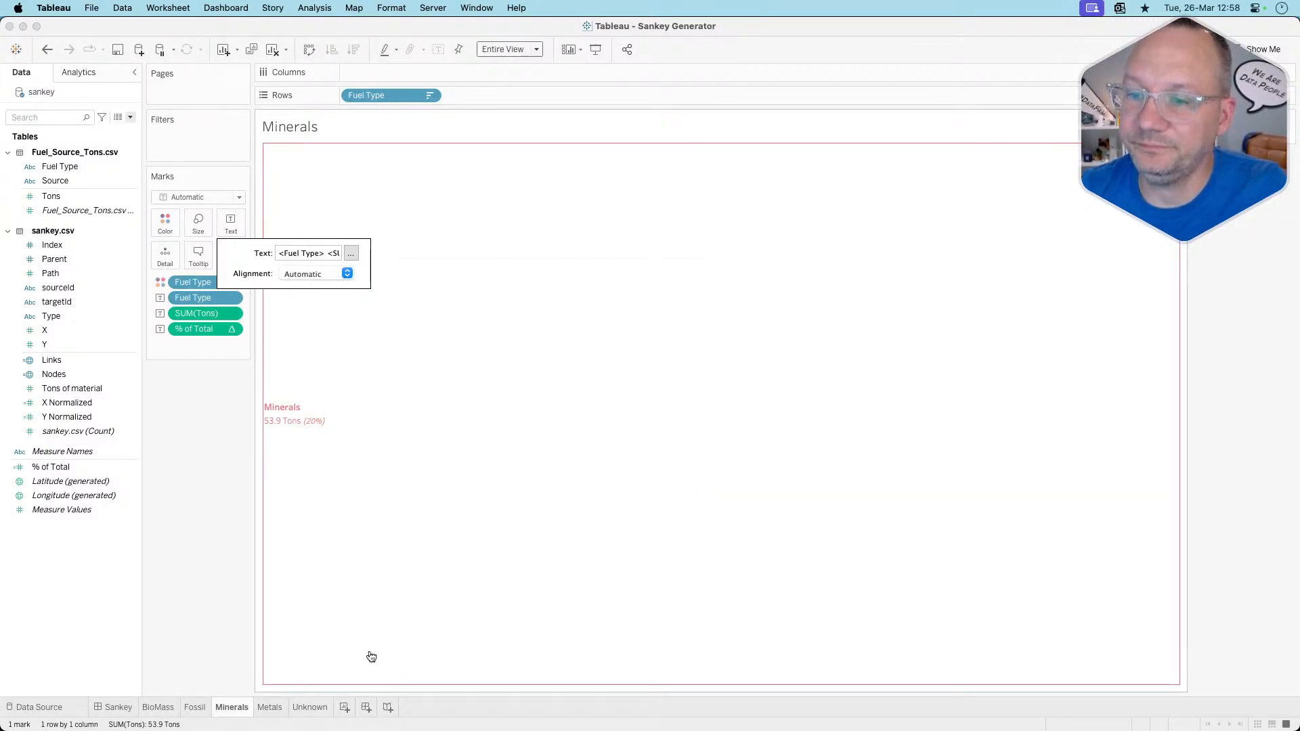
# Replace the Metals sheet's label text with the copied BioMass label and center both lines
pyautogui.click(268, 707)
pyautogui.click(231, 222)
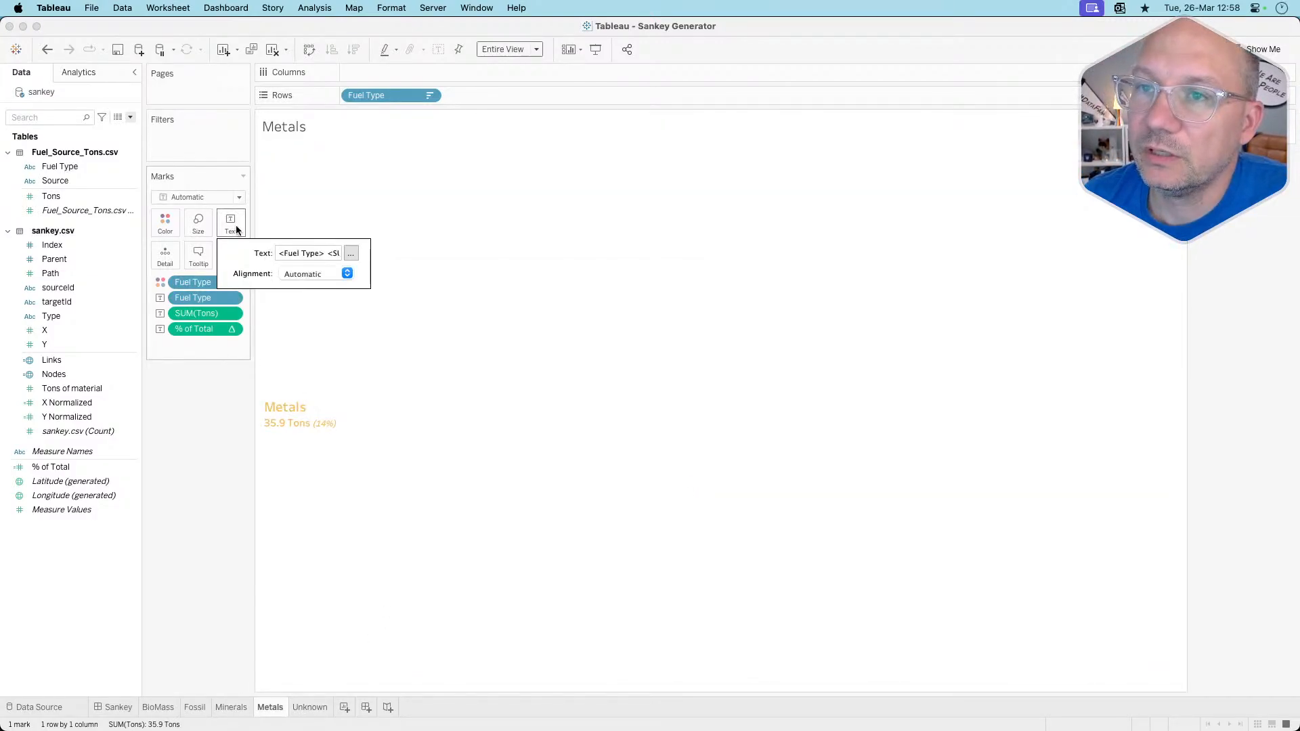
pyautogui.click(350, 253)
pyautogui.press('super+a')
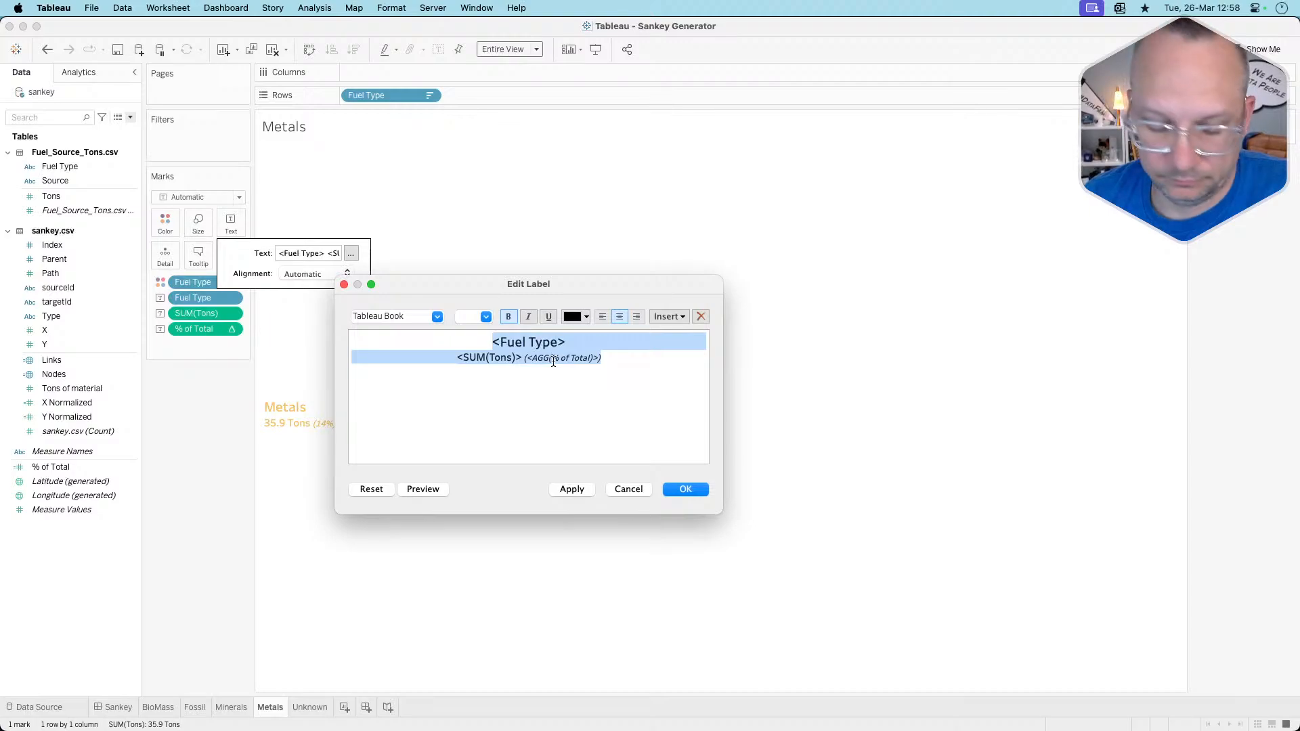
pyautogui.press('super+v')
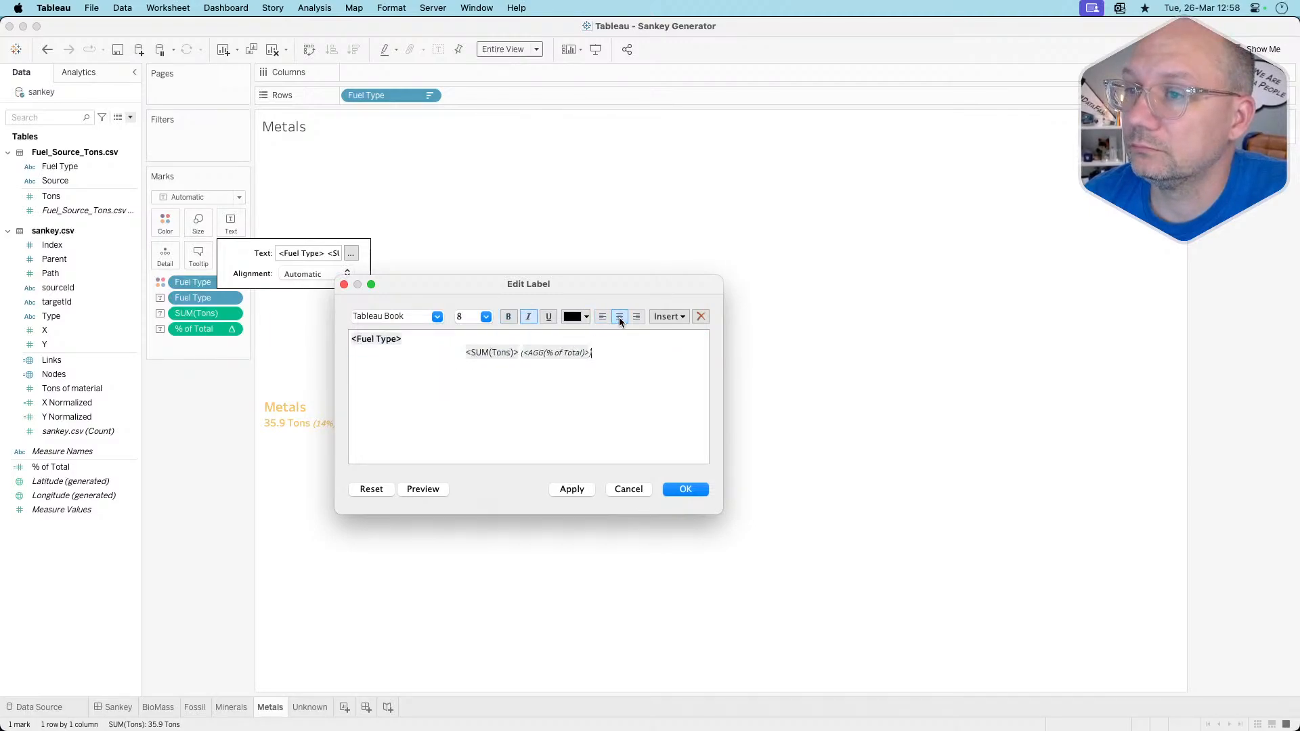
pyautogui.press('super+a')
pyautogui.press('super+c')
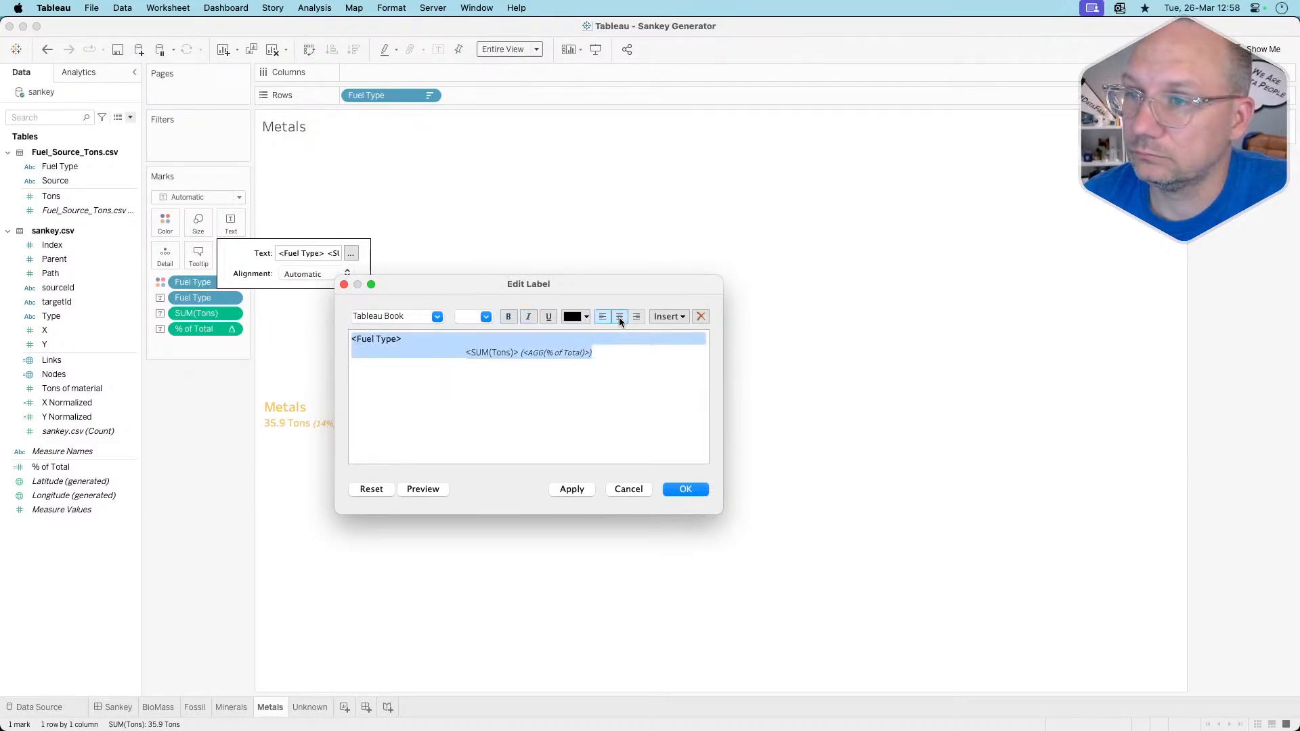
pyautogui.click(618, 317)
pyautogui.click(682, 490)
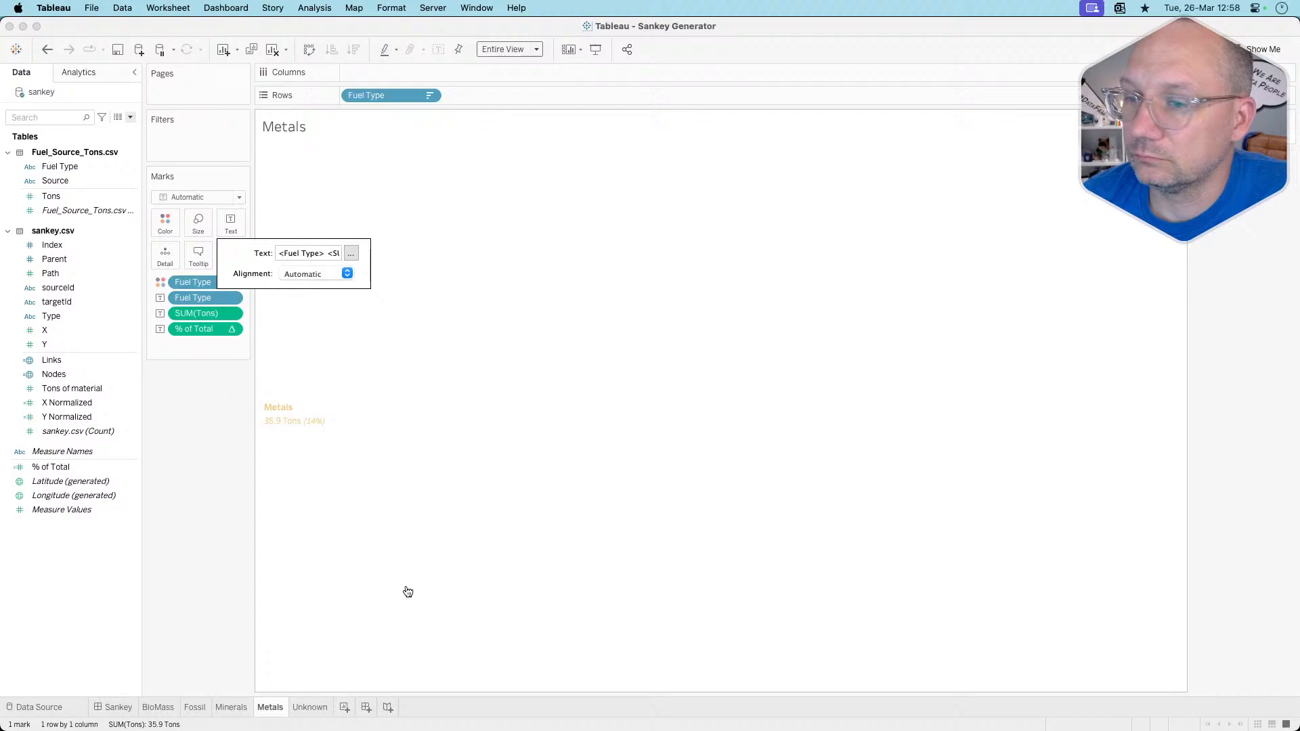
# Replace the Unknown sheet's label text with the copied BioMass label and center both lines
pyautogui.click(313, 706)
pyautogui.click(238, 224)
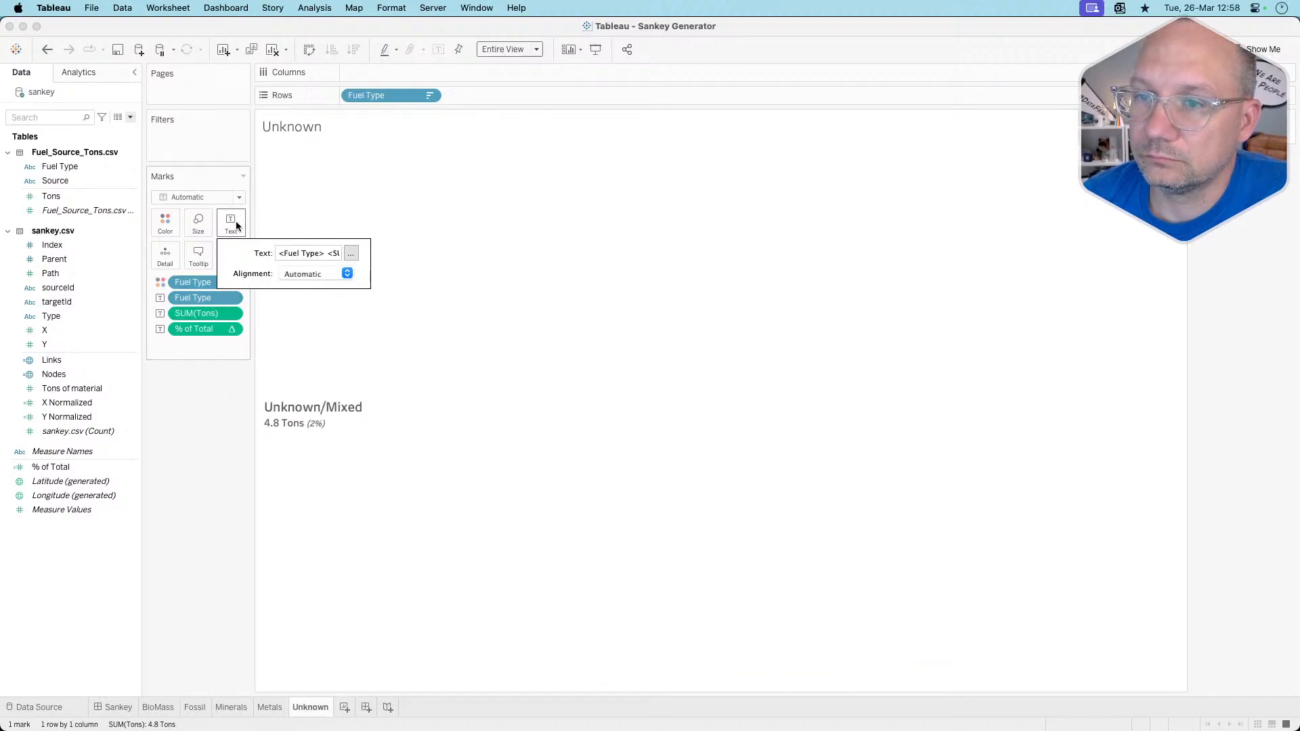
pyautogui.click(351, 253)
pyautogui.press('super+a')
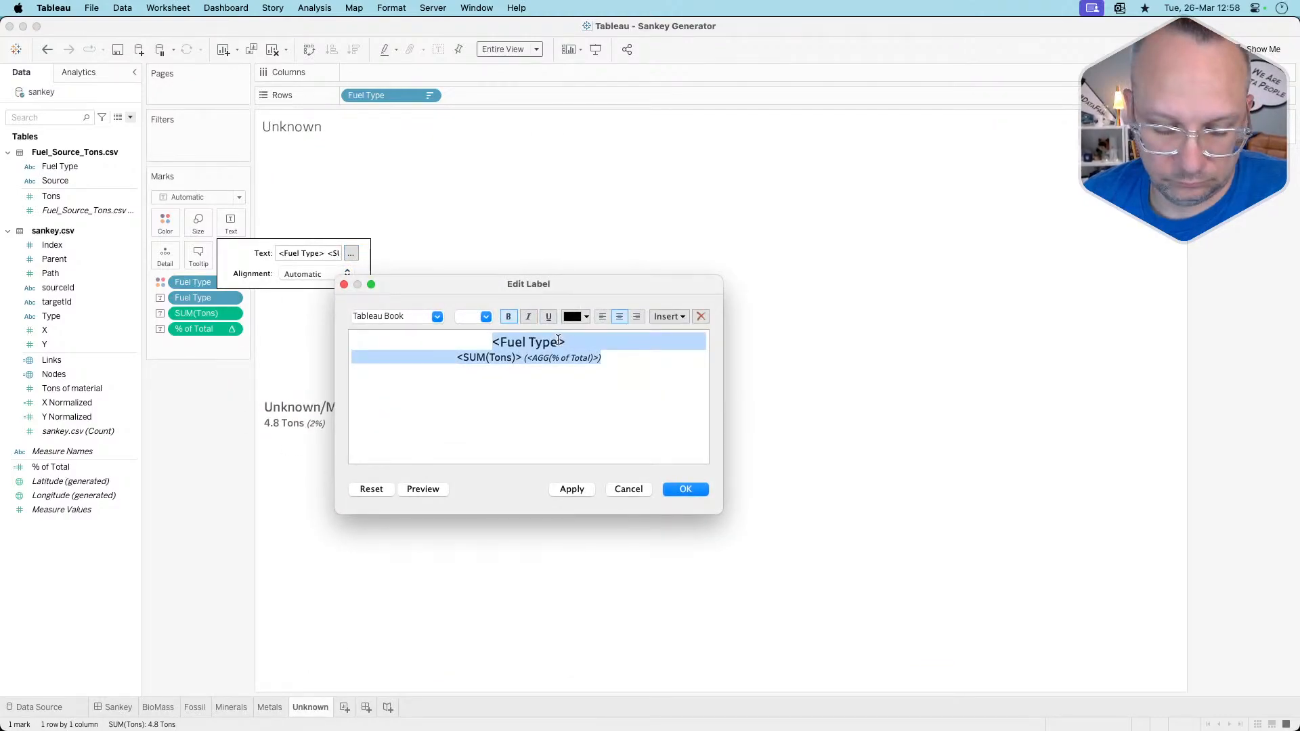
pyautogui.press('super+v')
pyautogui.press('super+a')
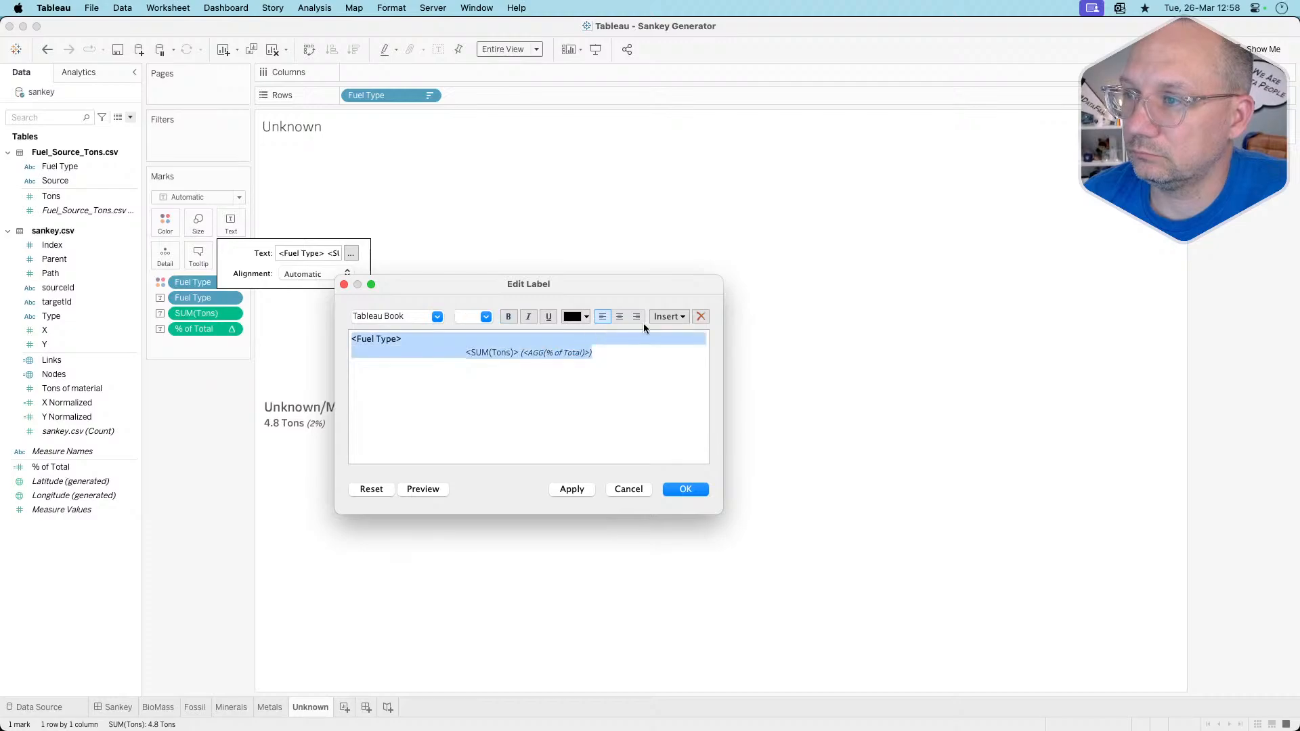
pyautogui.click(620, 320)
pyautogui.click(673, 488)
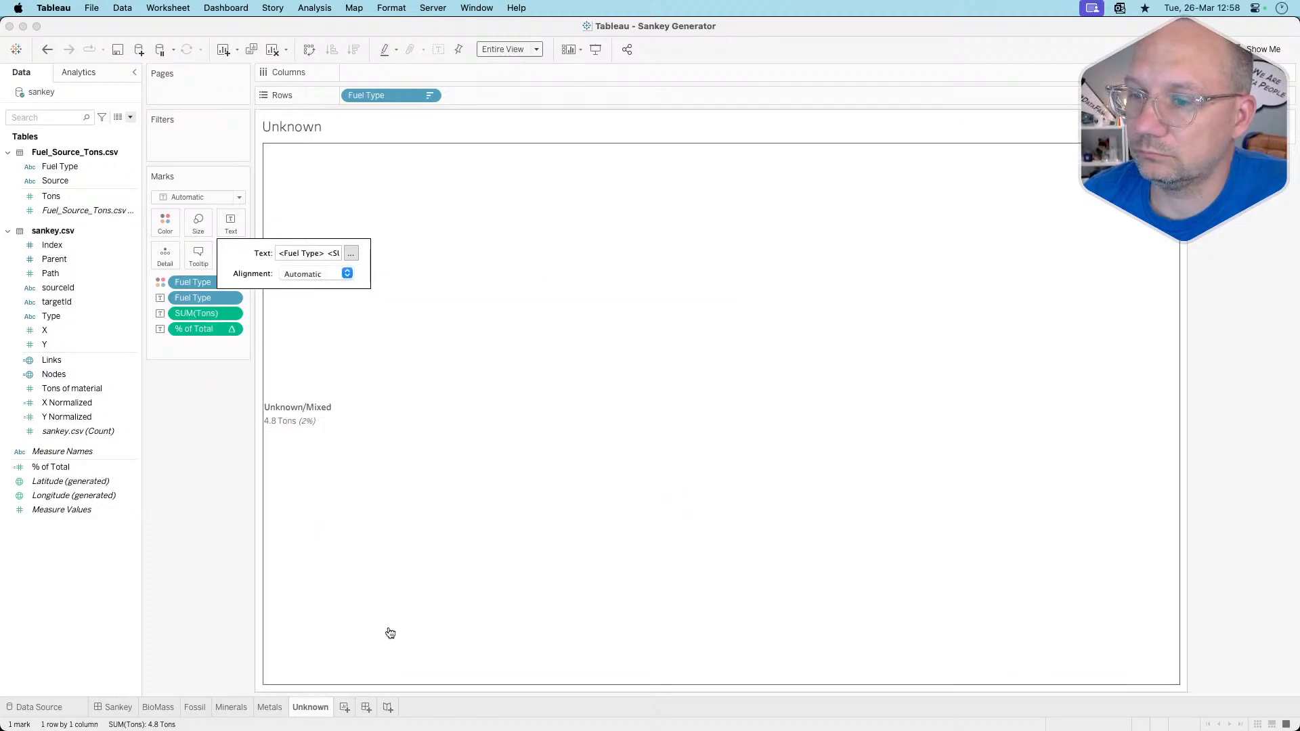
# Add the Fossil sheet to the Sankey dashboard as a floating object over the top green node, and select the BioMass label
pyautogui.click(118, 708)
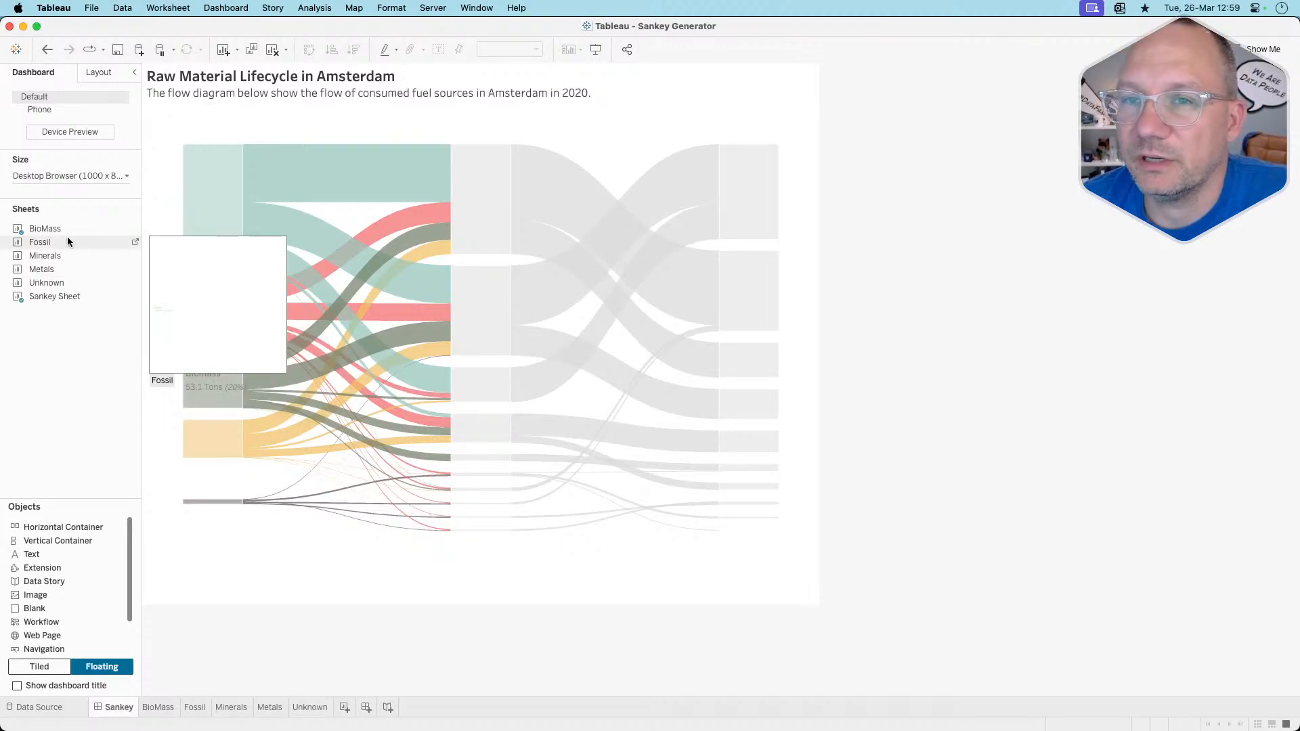
pyautogui.moveTo(67, 242); pyautogui.dragTo(183, 144)
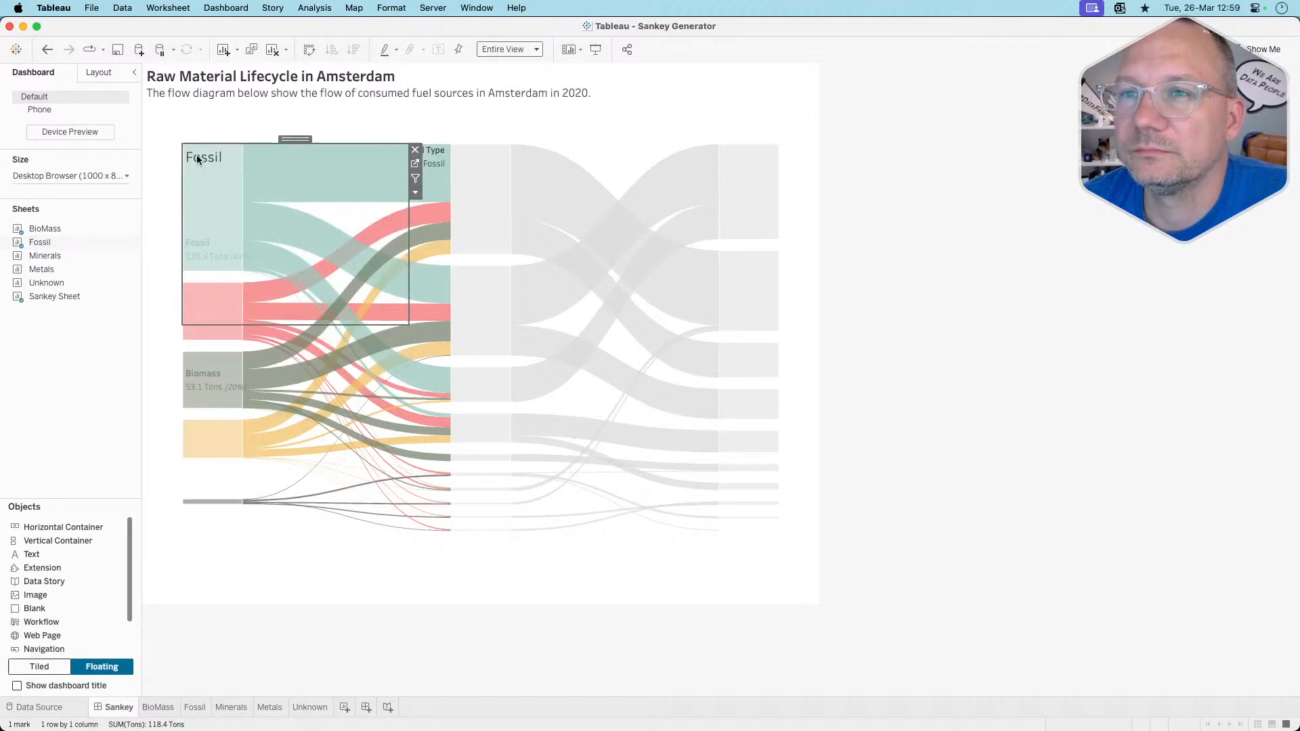
pyautogui.click(254, 396)
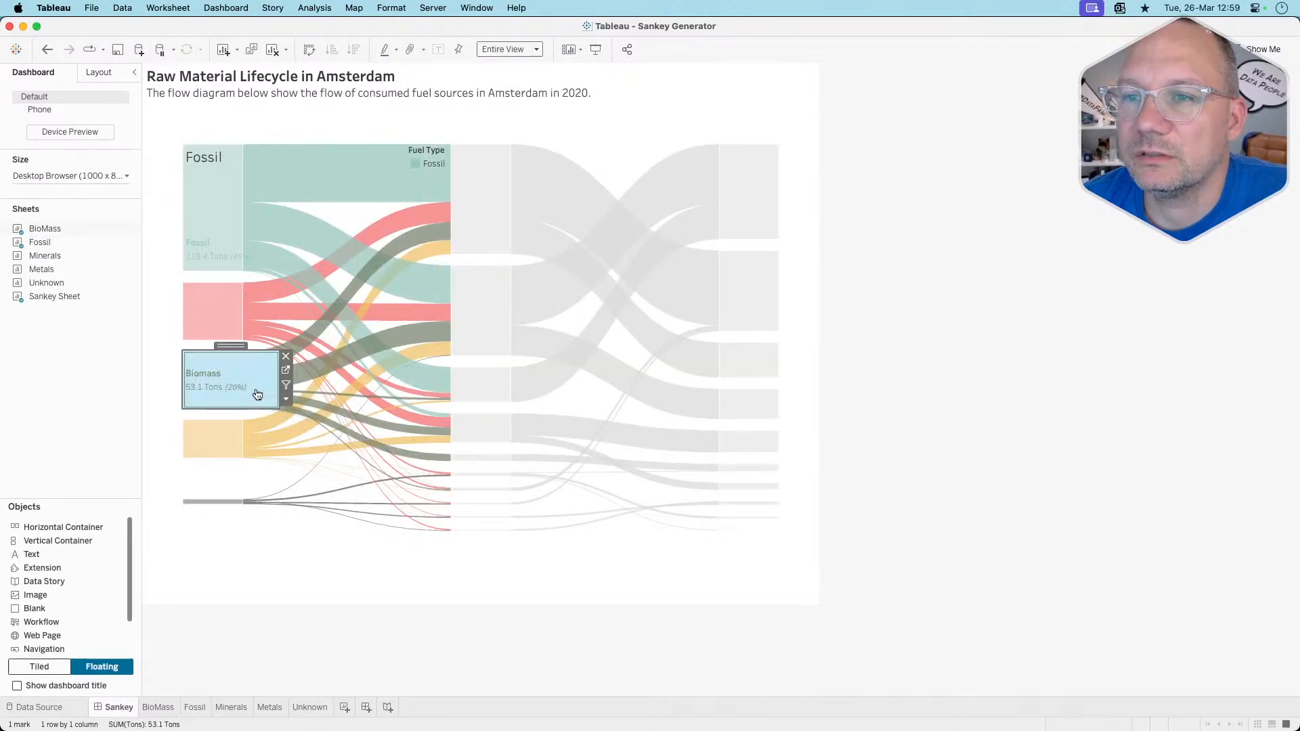
# Narrow the floating BioMass label to a width of 88 so it fits the dark green Sankey node
pyautogui.click(96, 74)
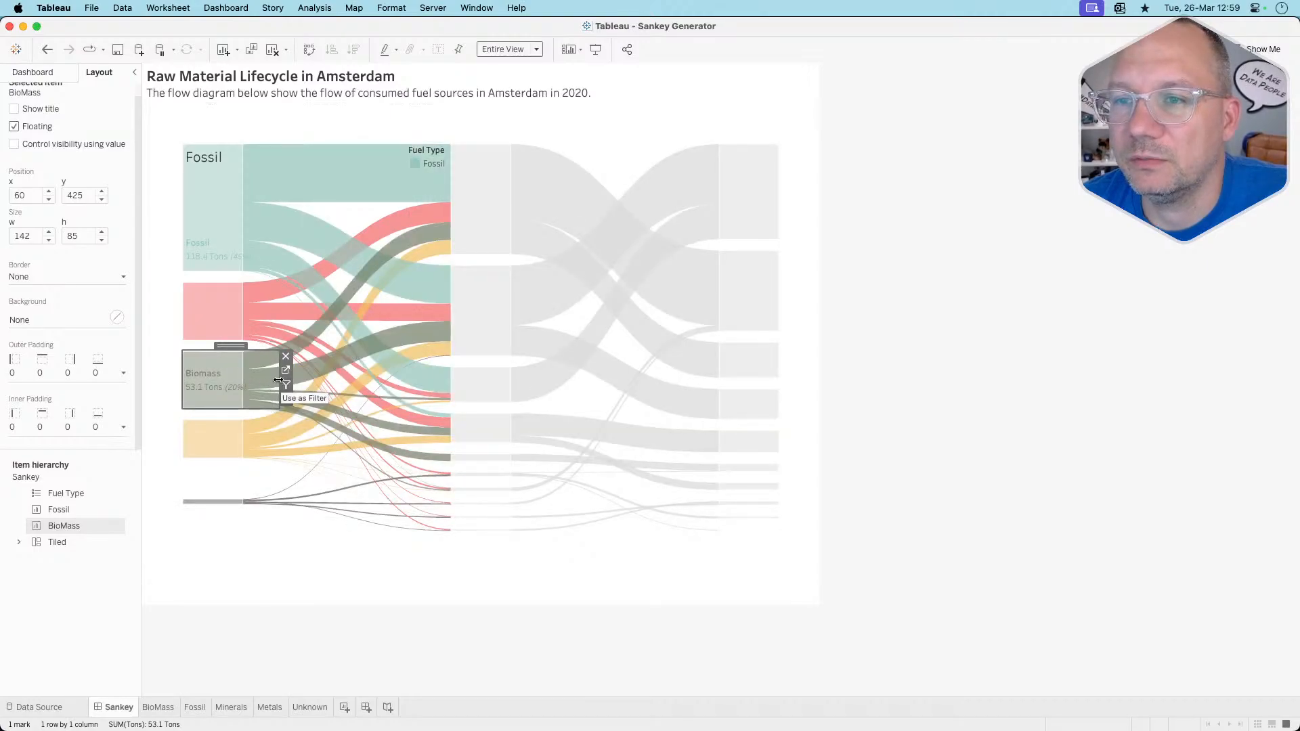
pyautogui.moveTo(278, 380); pyautogui.dragTo(242, 373)
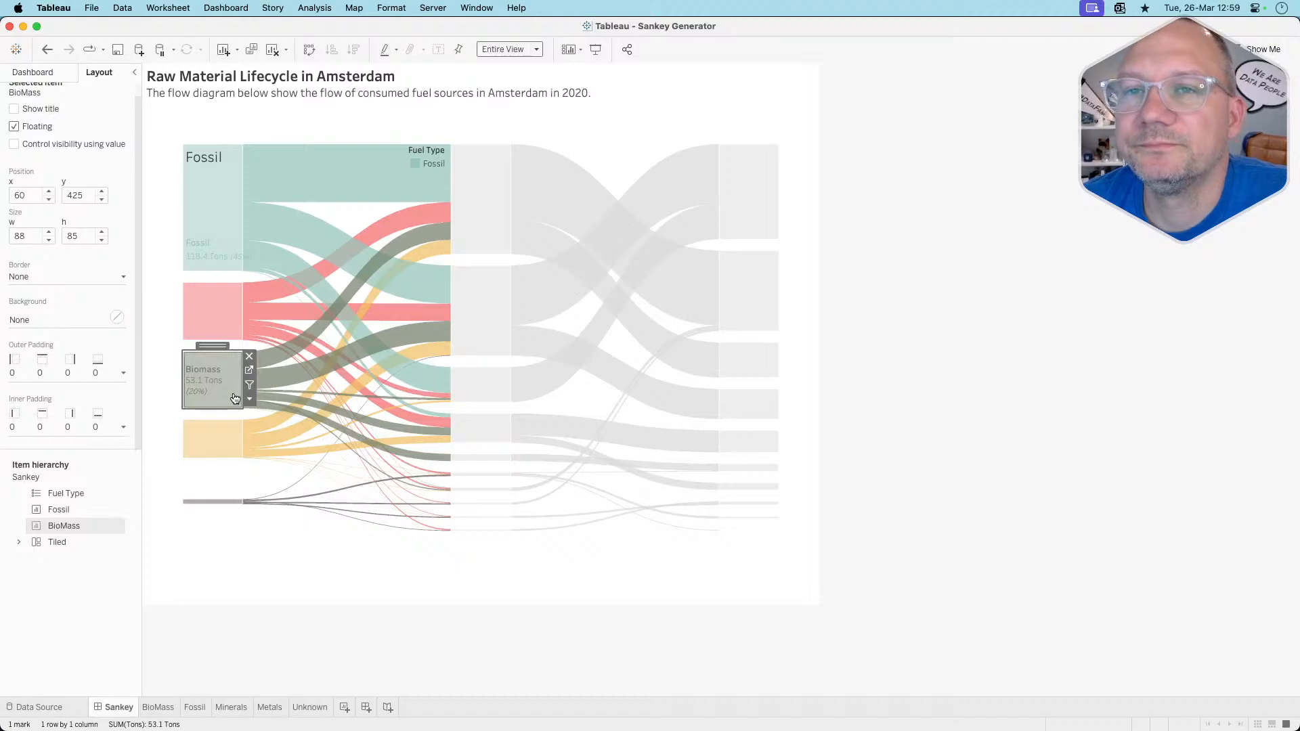
pyautogui.click(48, 239)
pyautogui.click(48, 239)
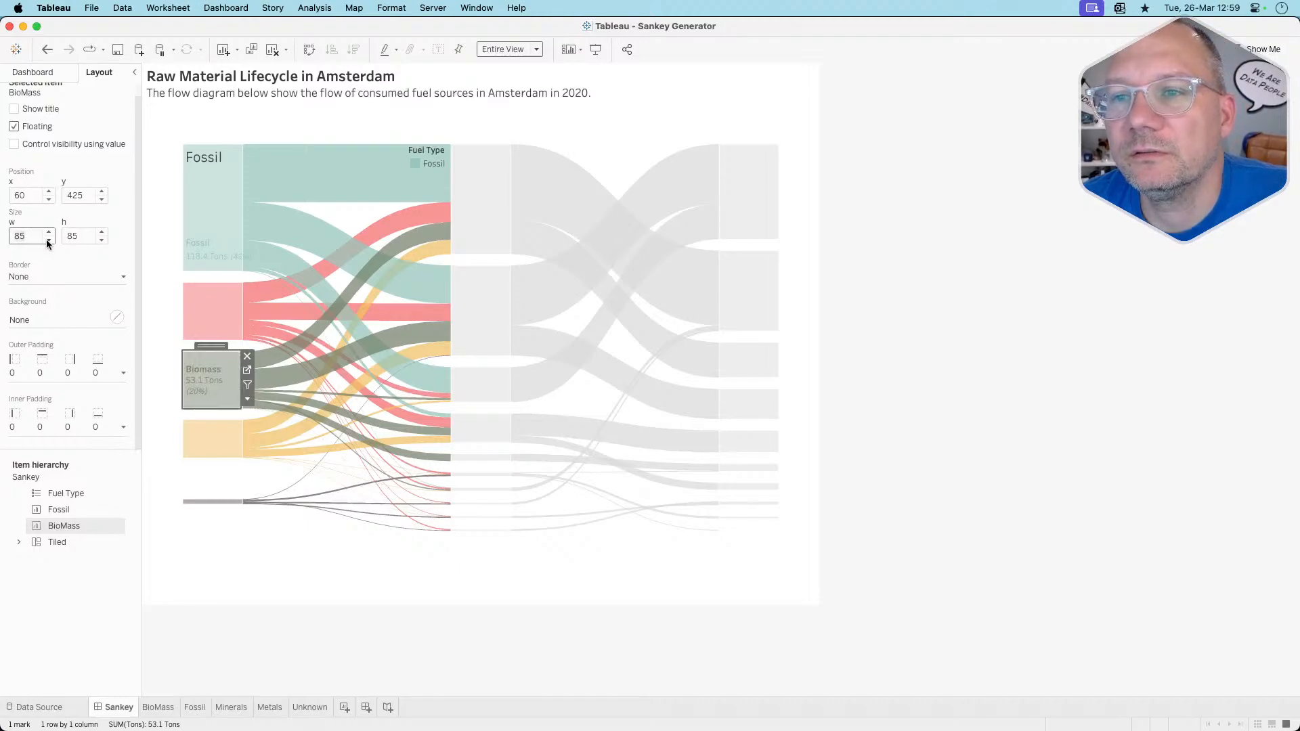
pyautogui.click(48, 239)
pyautogui.click(49, 233)
pyautogui.click(48, 232)
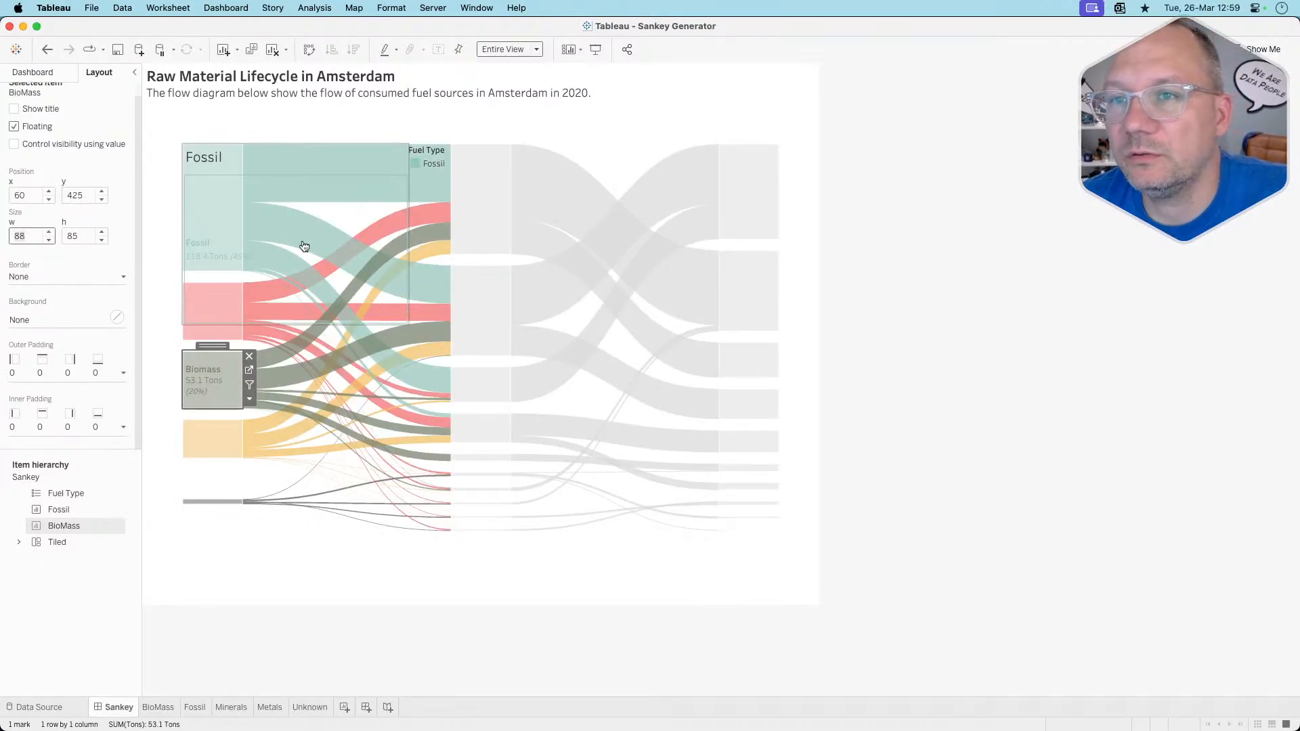
# Hide the floating Fossil sheet's title and remove its Fuel Type legend from the dashboard
pyautogui.rightClick(211, 157)
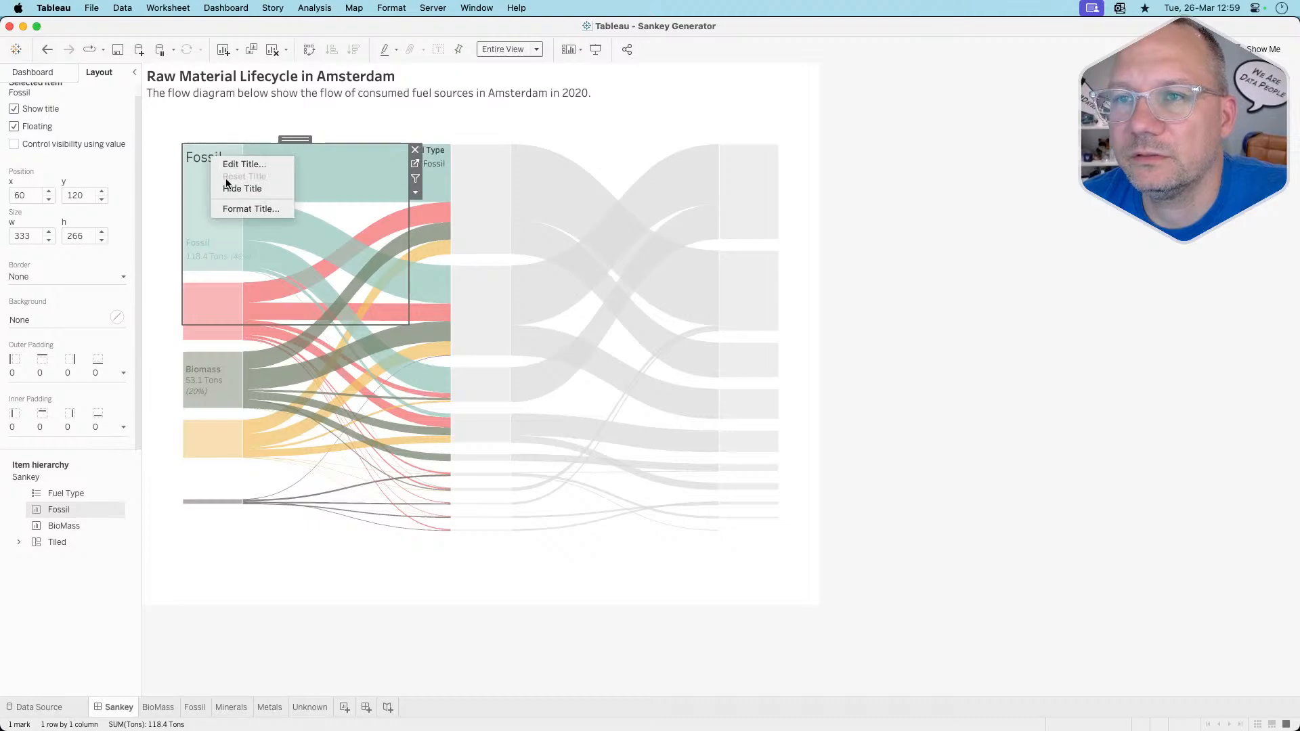
pyautogui.click(231, 188)
pyautogui.click(445, 156)
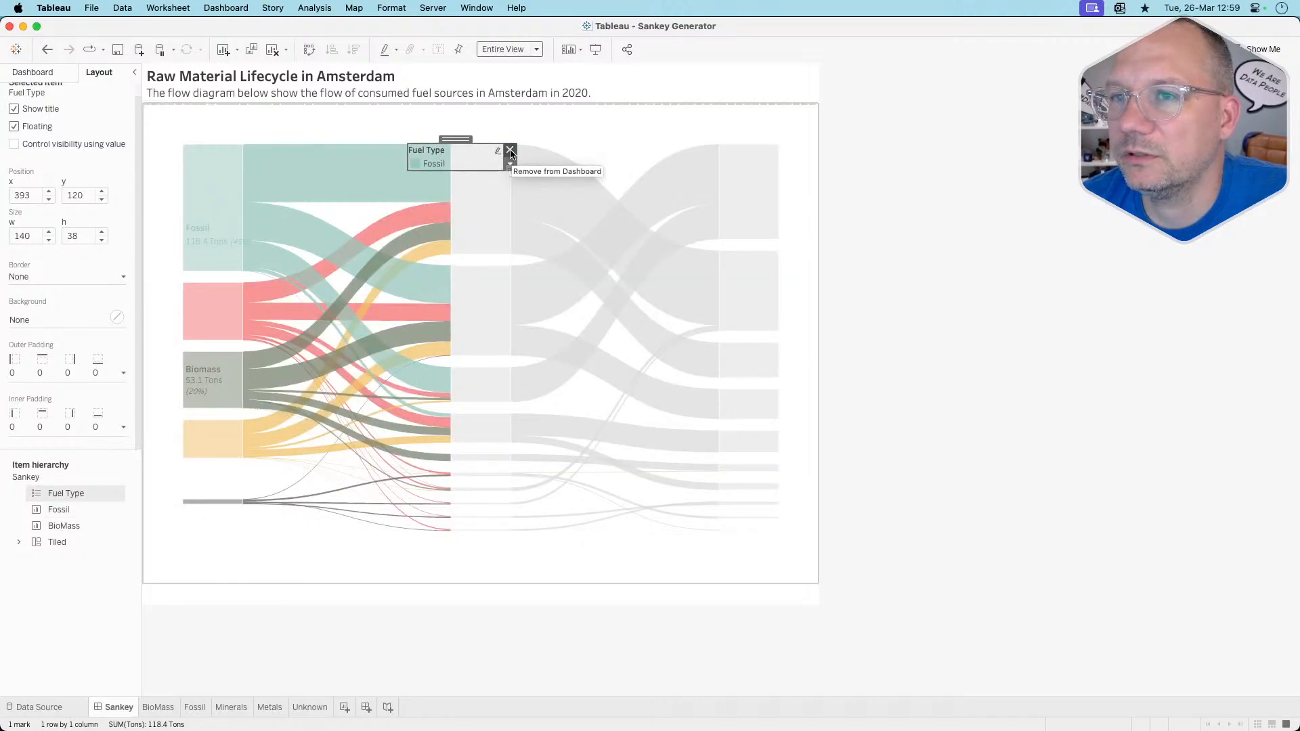
pyautogui.click(510, 153)
# Set the floating Fossil label's size to 88 wide and 85 high
pyautogui.click(246, 160)
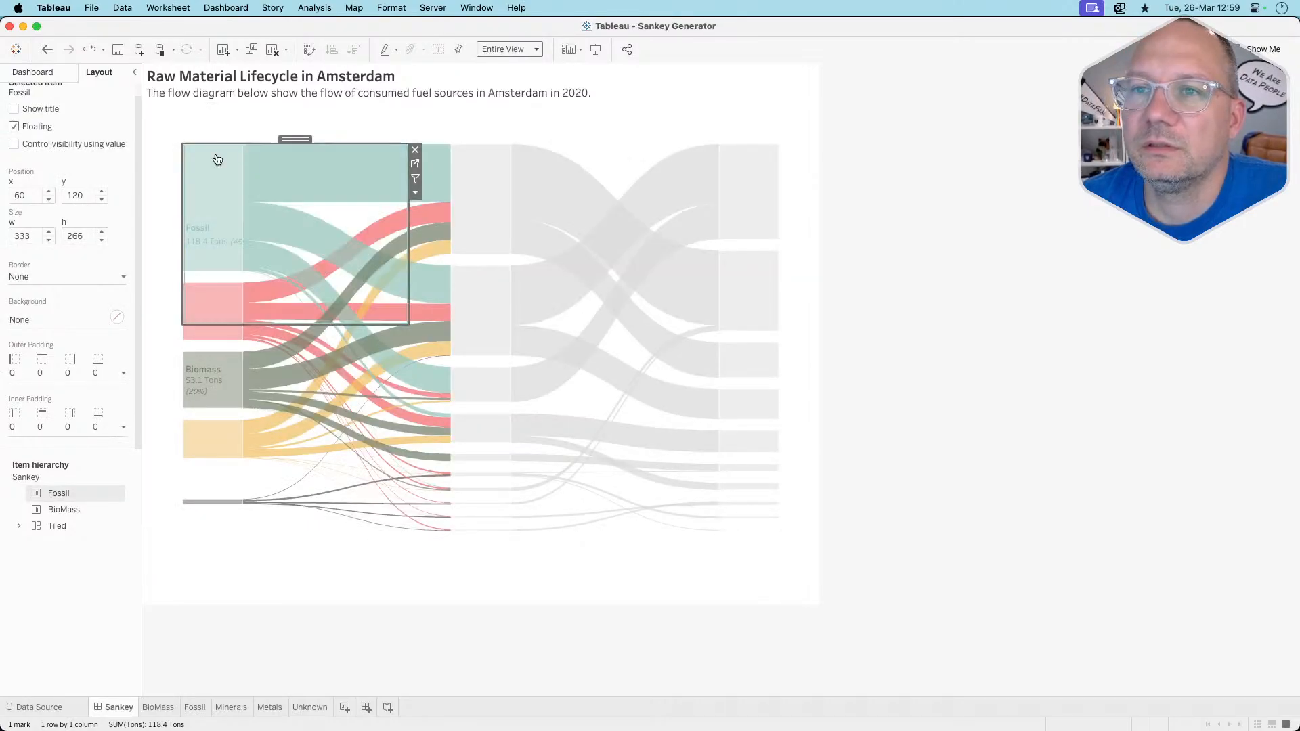
pyautogui.doubleClick(28, 236)
pyautogui.write('88')
pyautogui.press('Tab')
pyautogui.write('85')
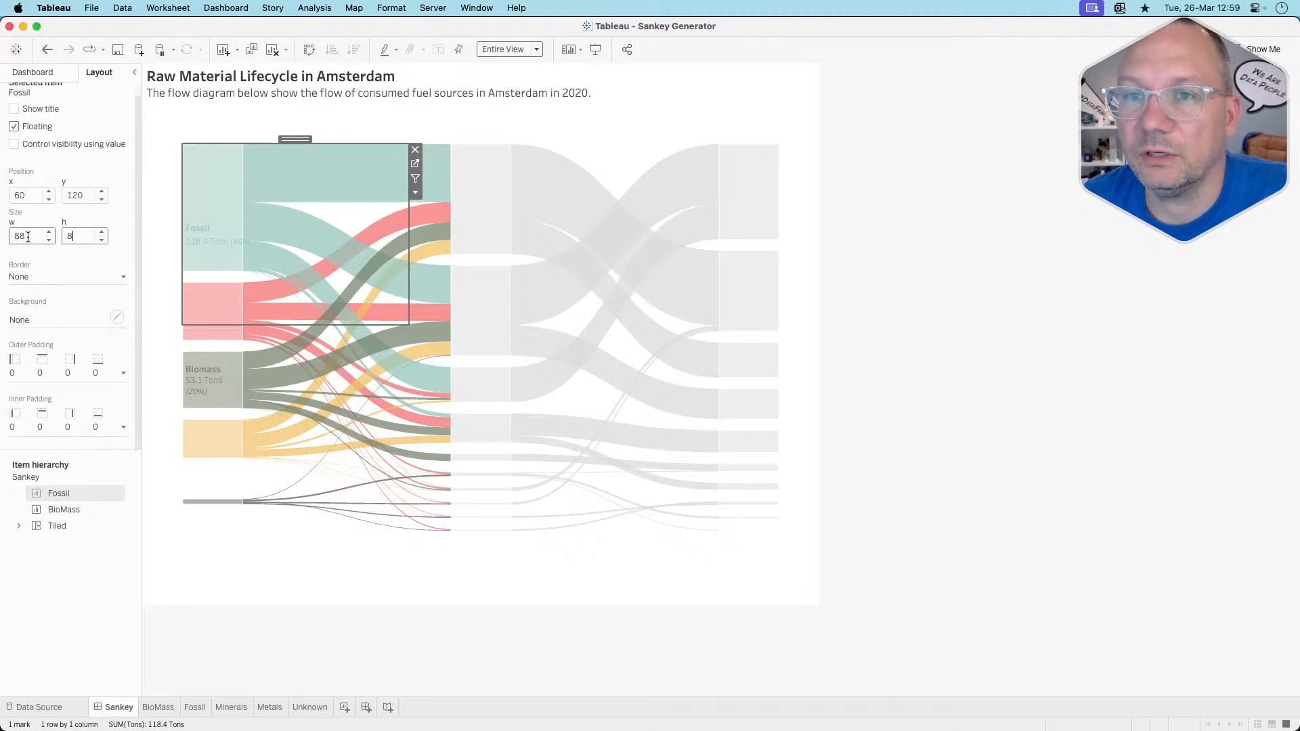
pyautogui.press('Return')
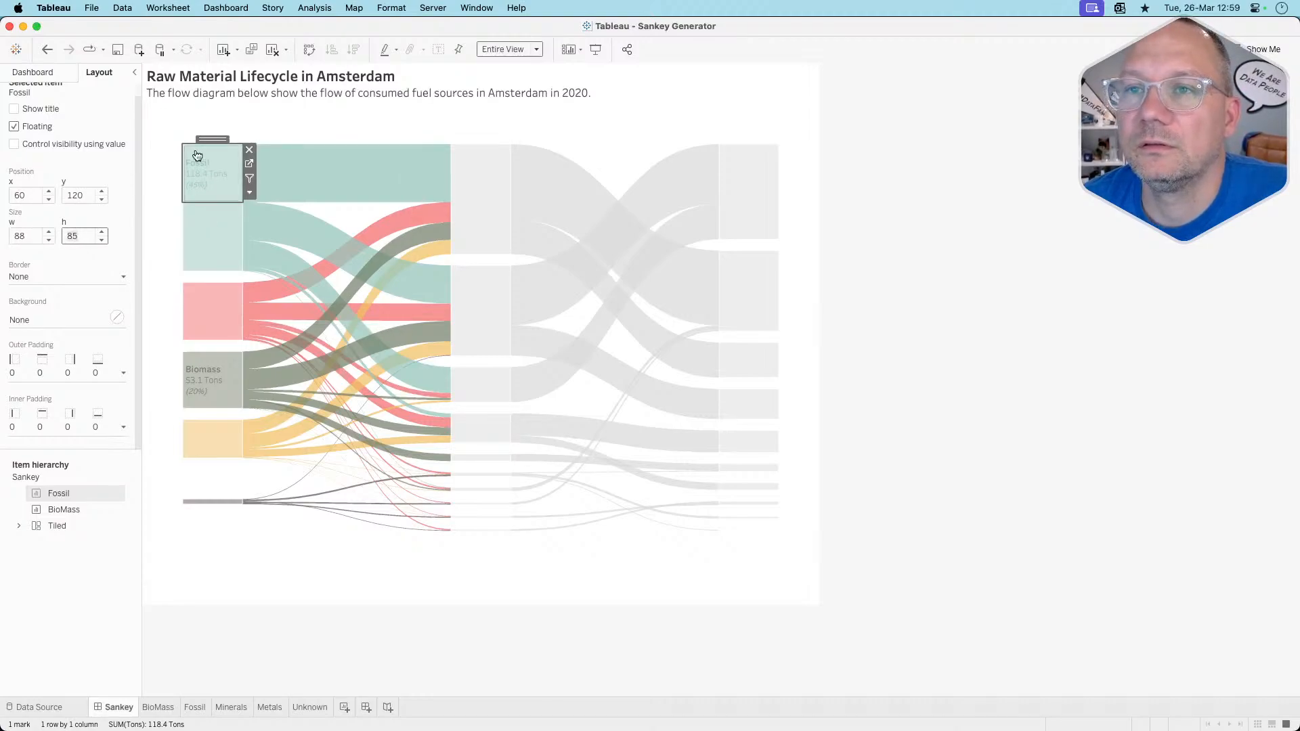
# Place the Fossil label at y 121 and stretch it to a height of 185 to cover the whole top green node
pyautogui.moveTo(215, 141); pyautogui.dragTo(217, 173)
pyautogui.click(163, 254)
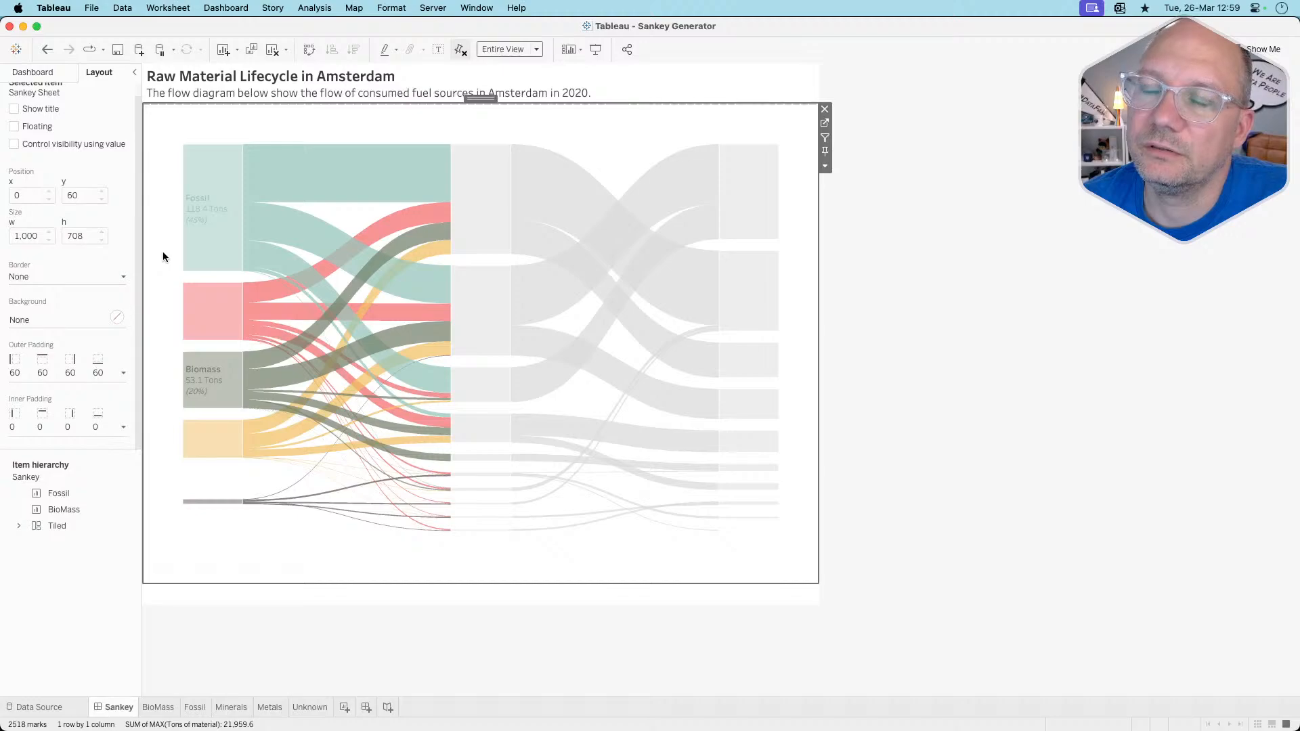
pyautogui.click(207, 218)
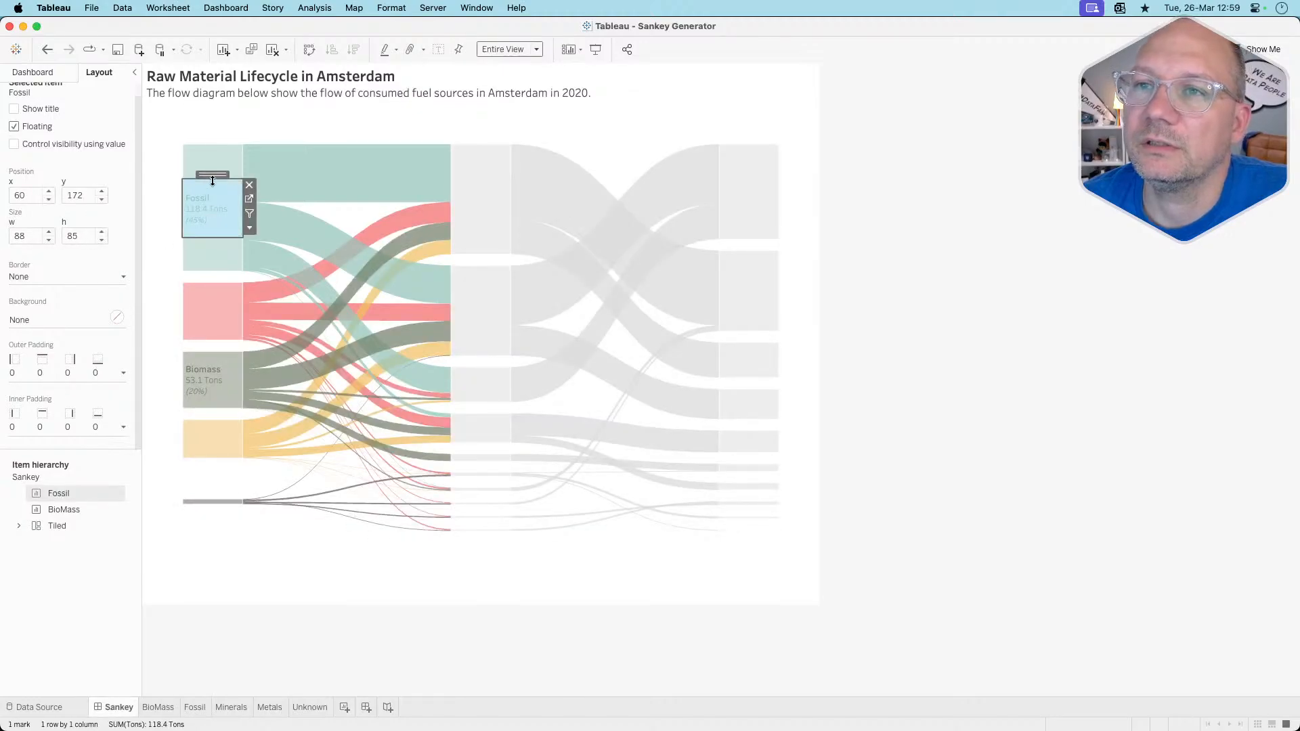
pyautogui.moveTo(214, 178); pyautogui.dragTo(213, 144)
pyautogui.moveTo(208, 237); pyautogui.dragTo(208, 254)
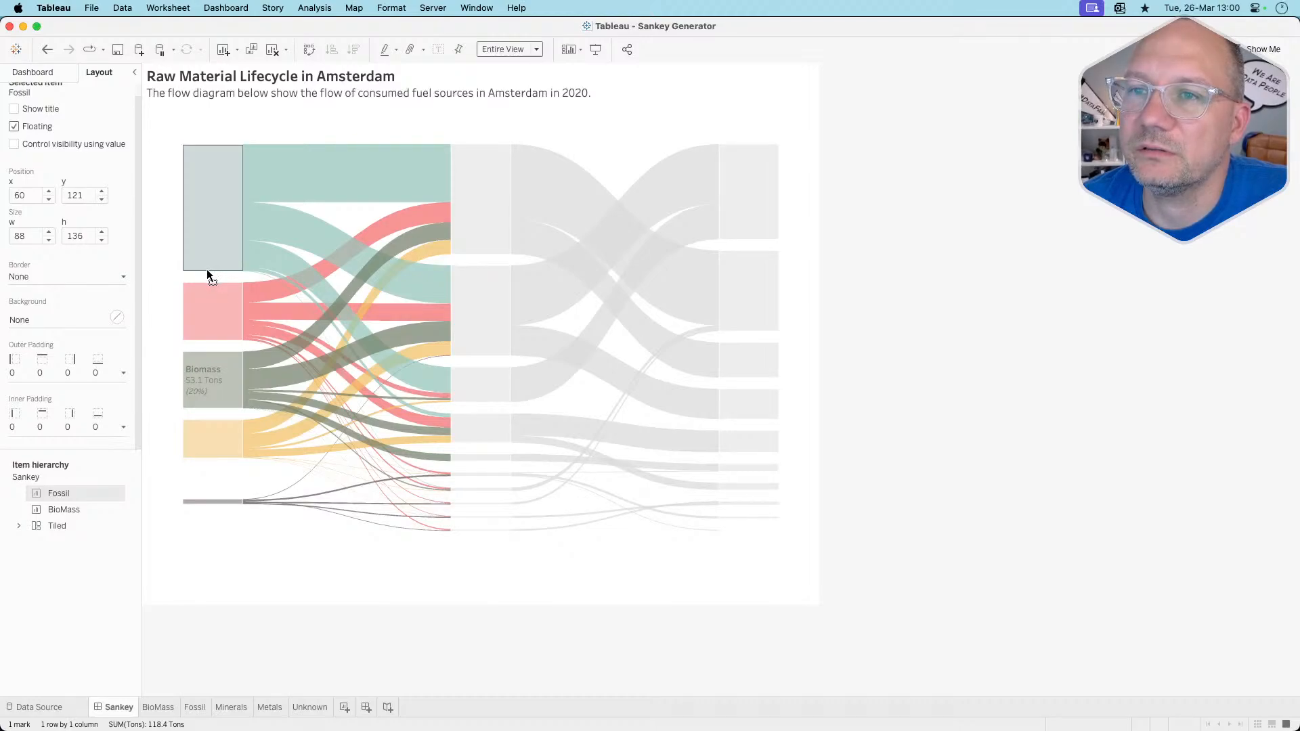
pyautogui.moveTo(206, 270); pyautogui.dragTo(206, 269)
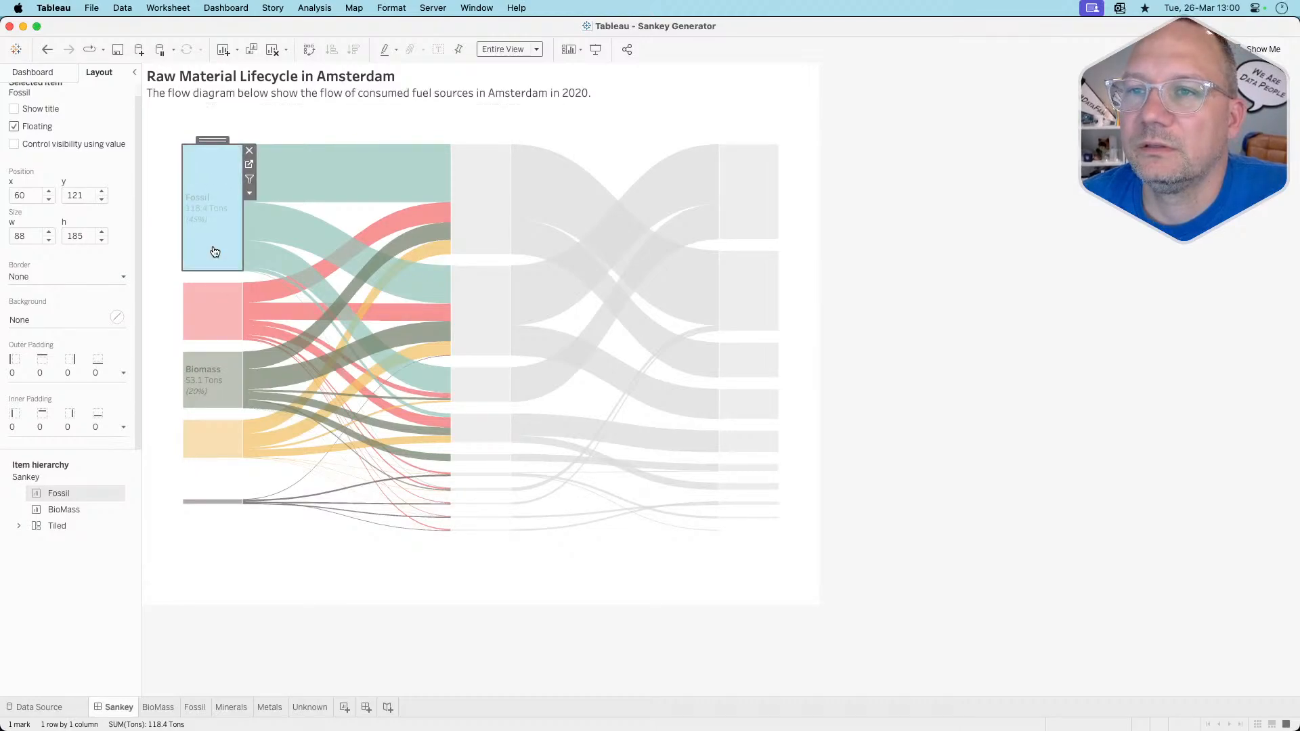
pyautogui.click(166, 262)
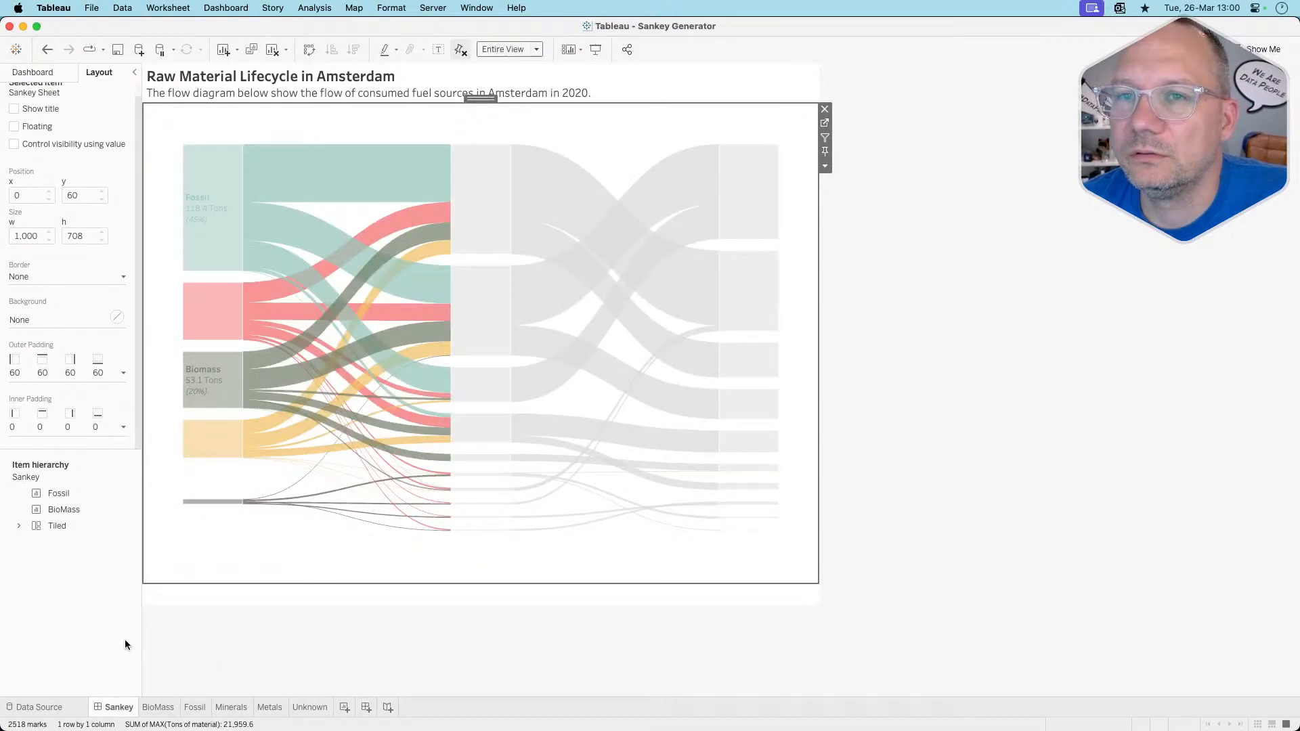
# Add the Minerals sheet as a floating object at the red node, without its title and Fuel Type legend
pyautogui.click(34, 72)
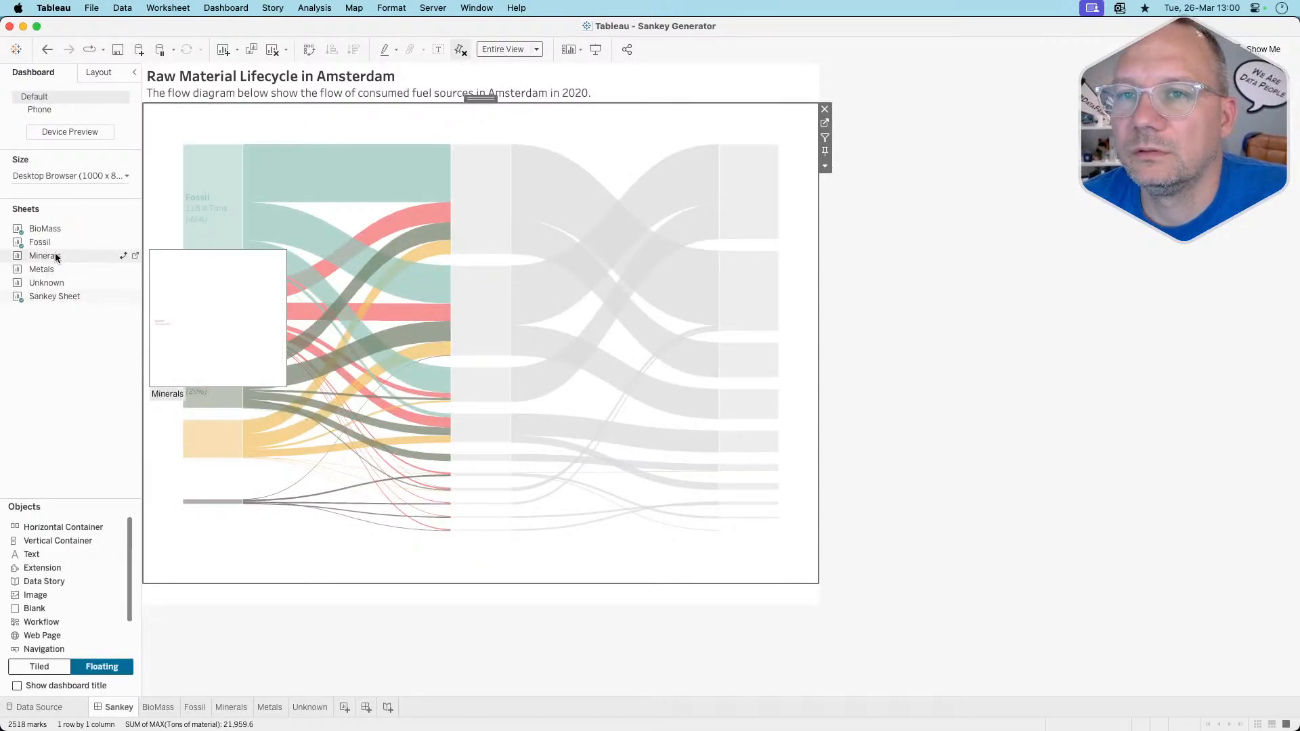
pyautogui.moveTo(55, 253); pyautogui.dragTo(181, 281)
pyautogui.rightClick(229, 294)
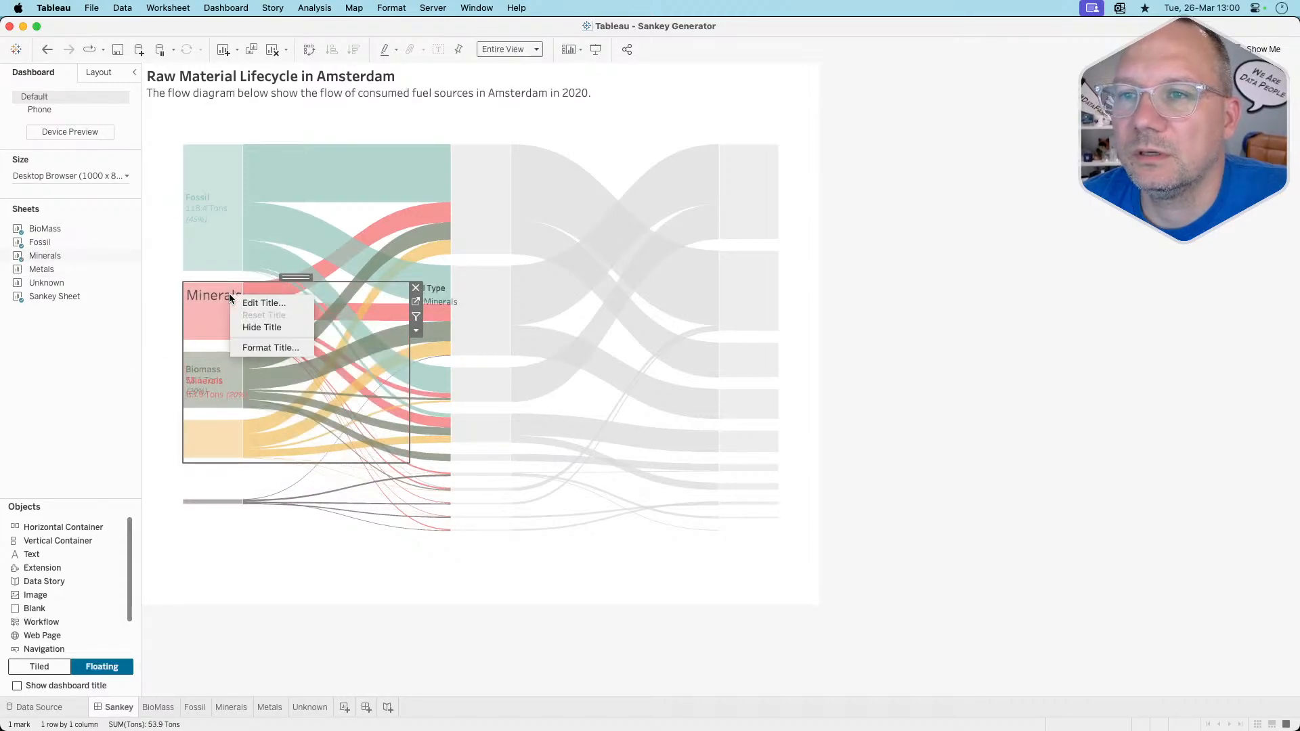
pyautogui.click(256, 327)
pyautogui.click(440, 300)
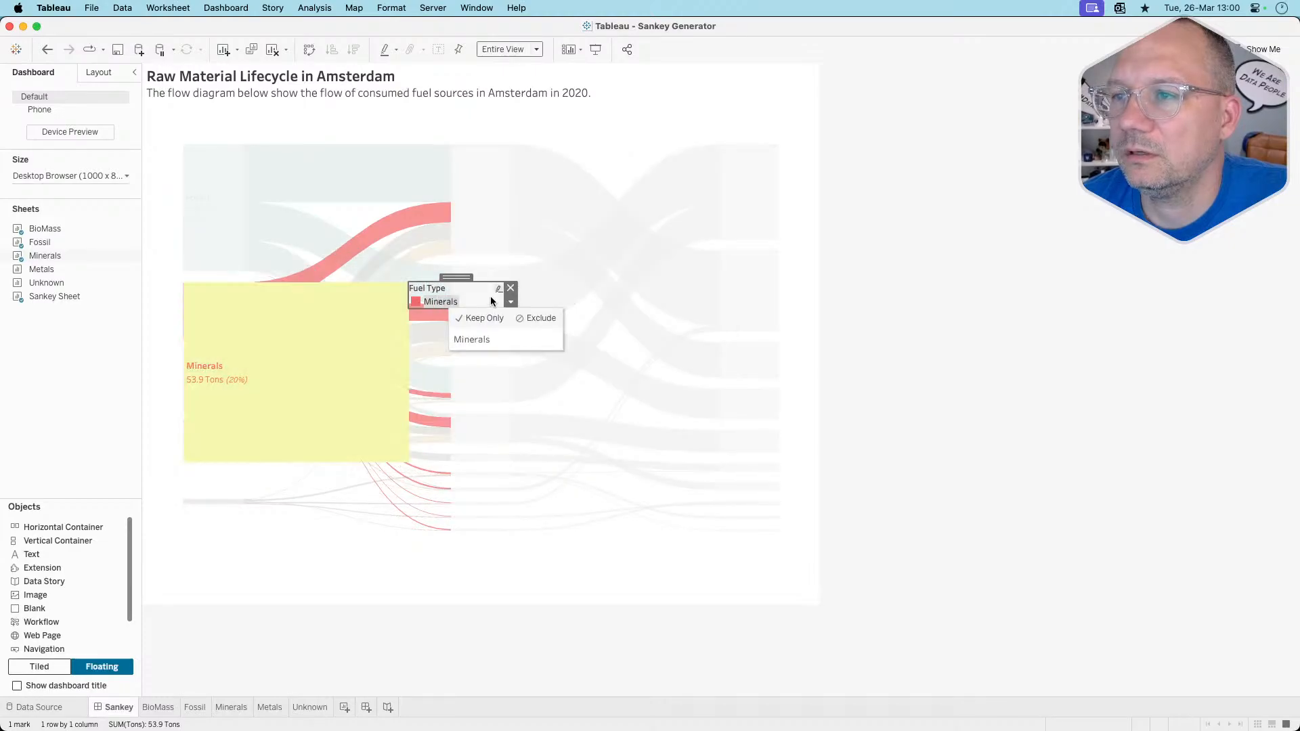
pyautogui.click(509, 288)
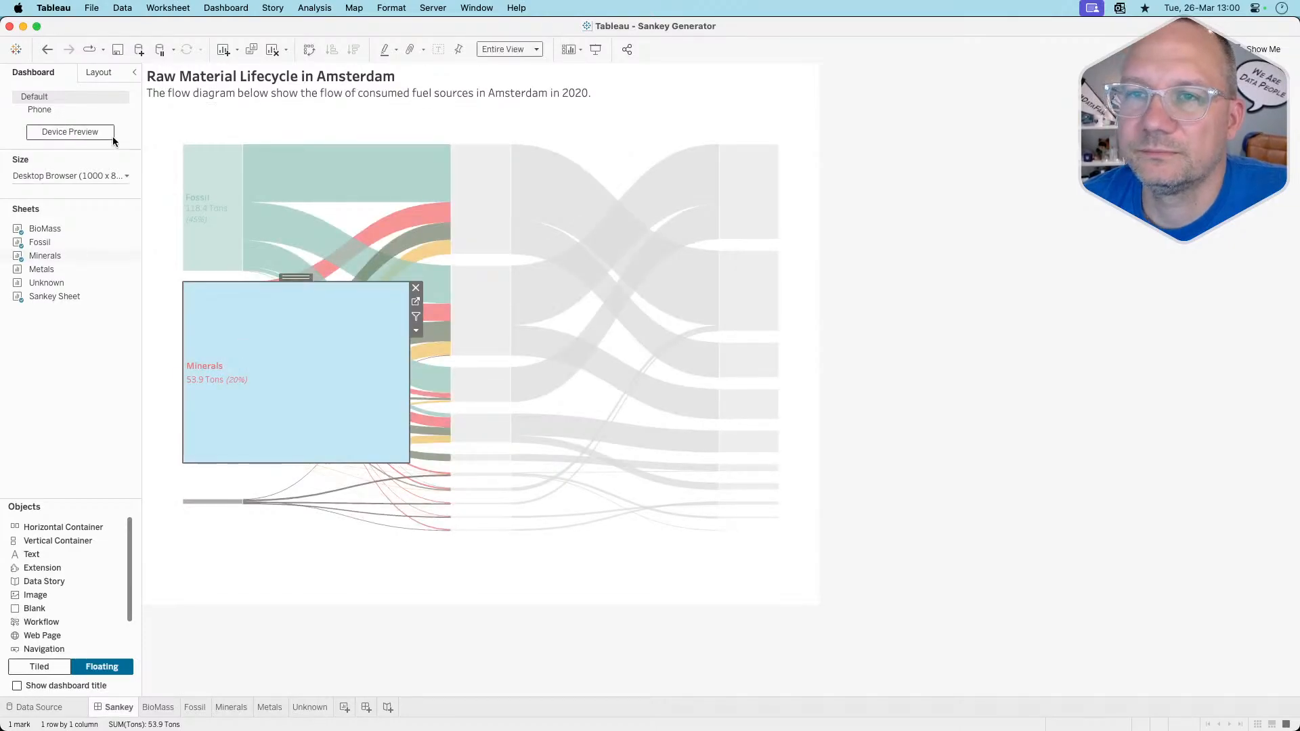
# Set the floating Minerals label's size to 88 wide and 85 high so it covers the red node
pyautogui.click(97, 73)
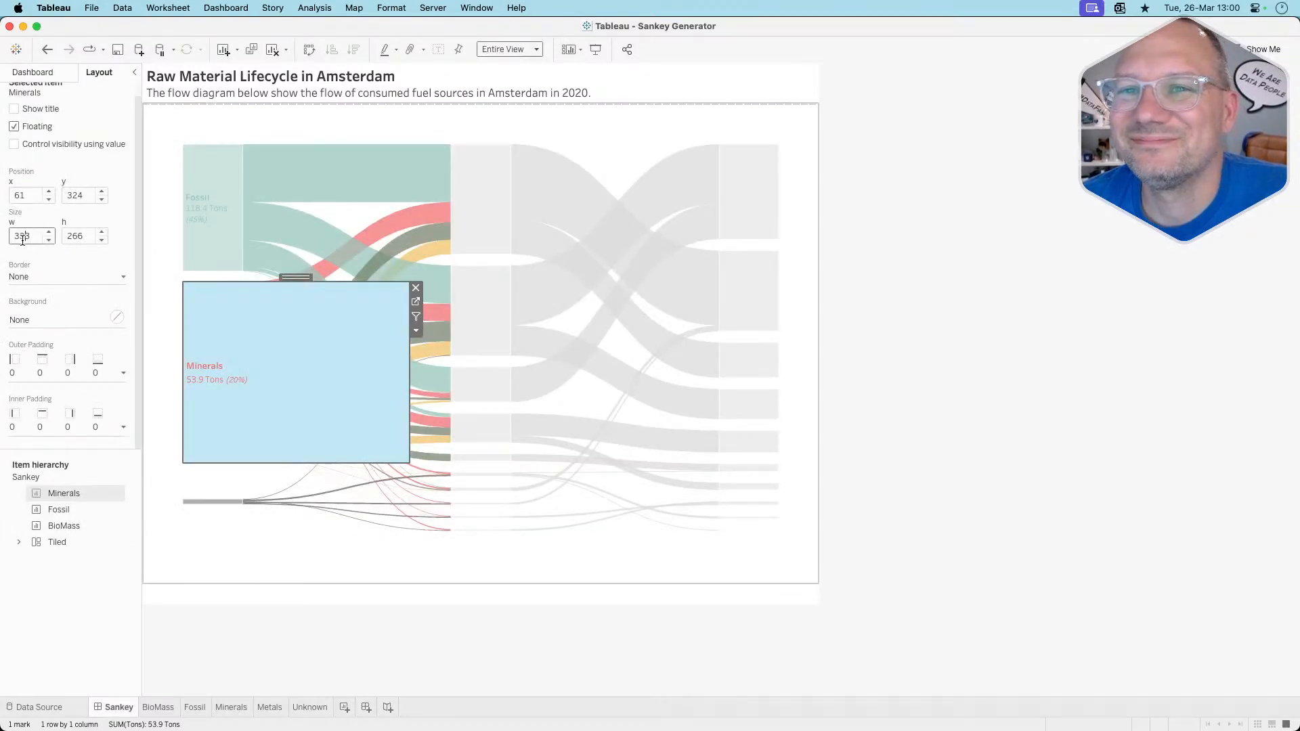
pyautogui.write('88')
pyautogui.press('Tab')
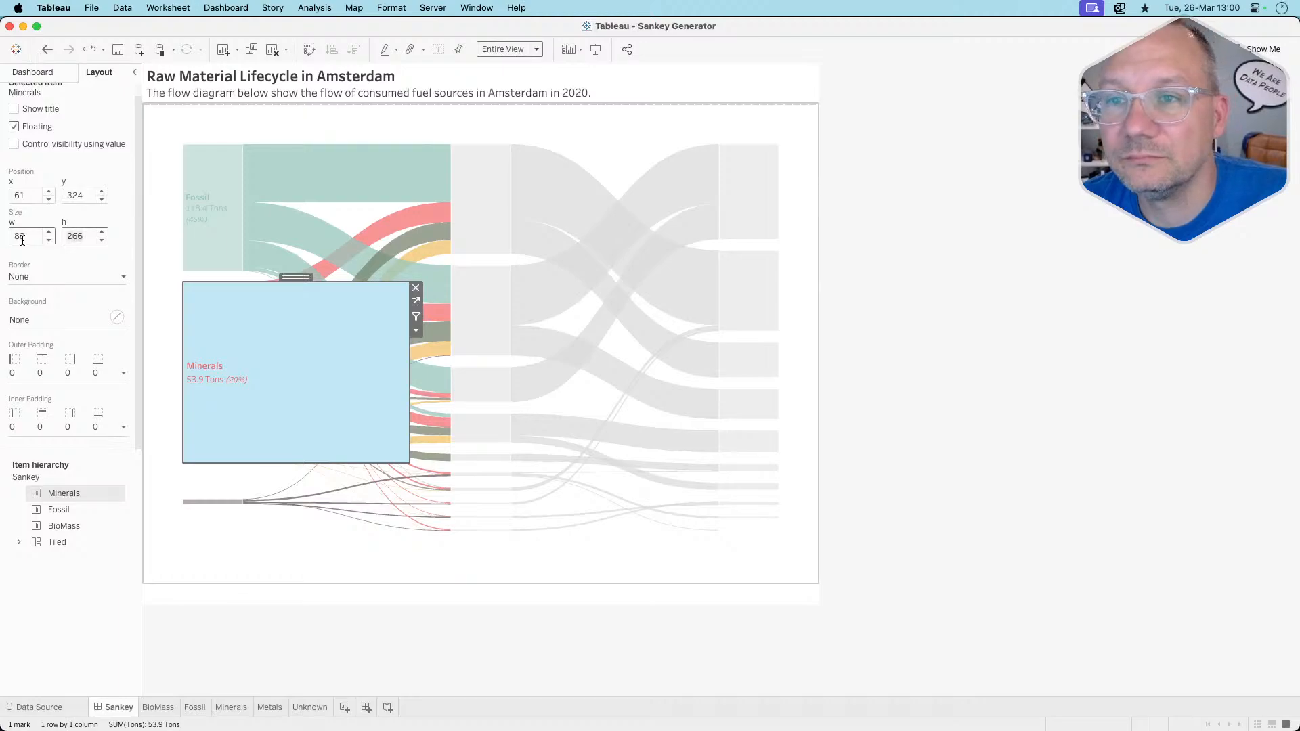
pyautogui.write('85')
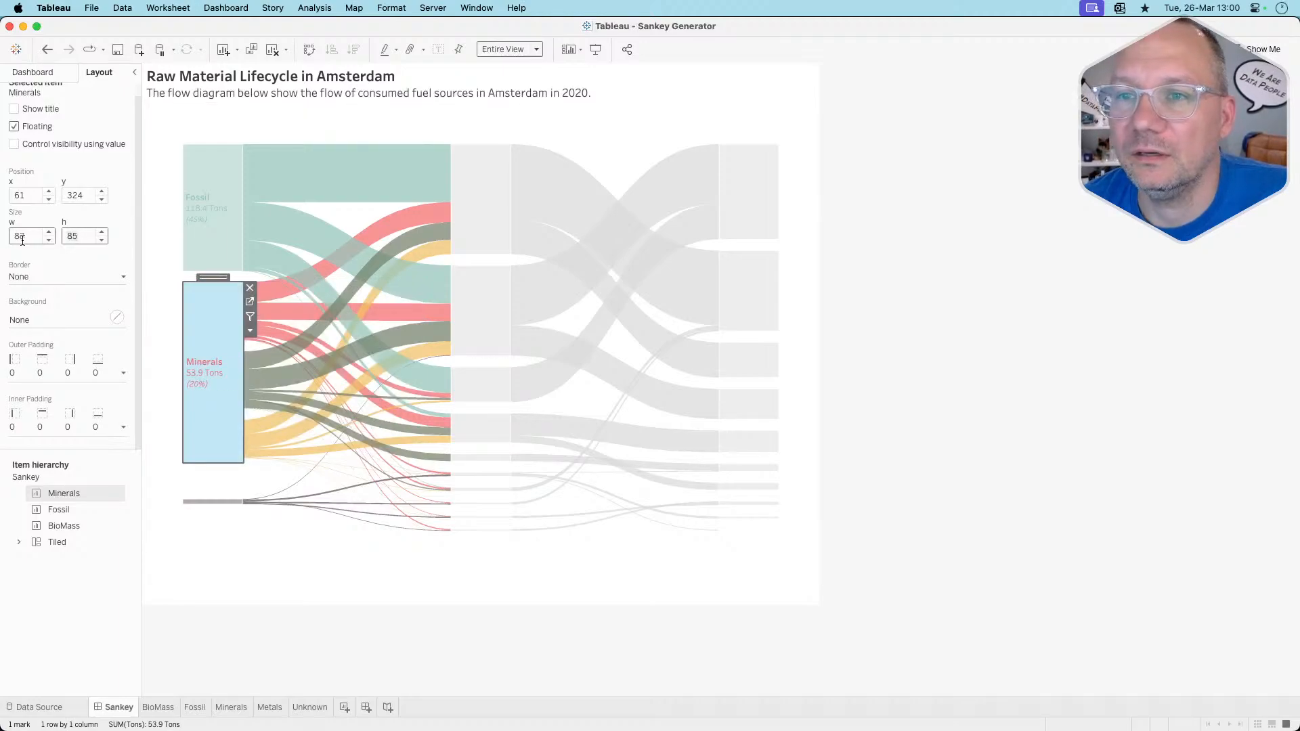
pyautogui.press('Return')
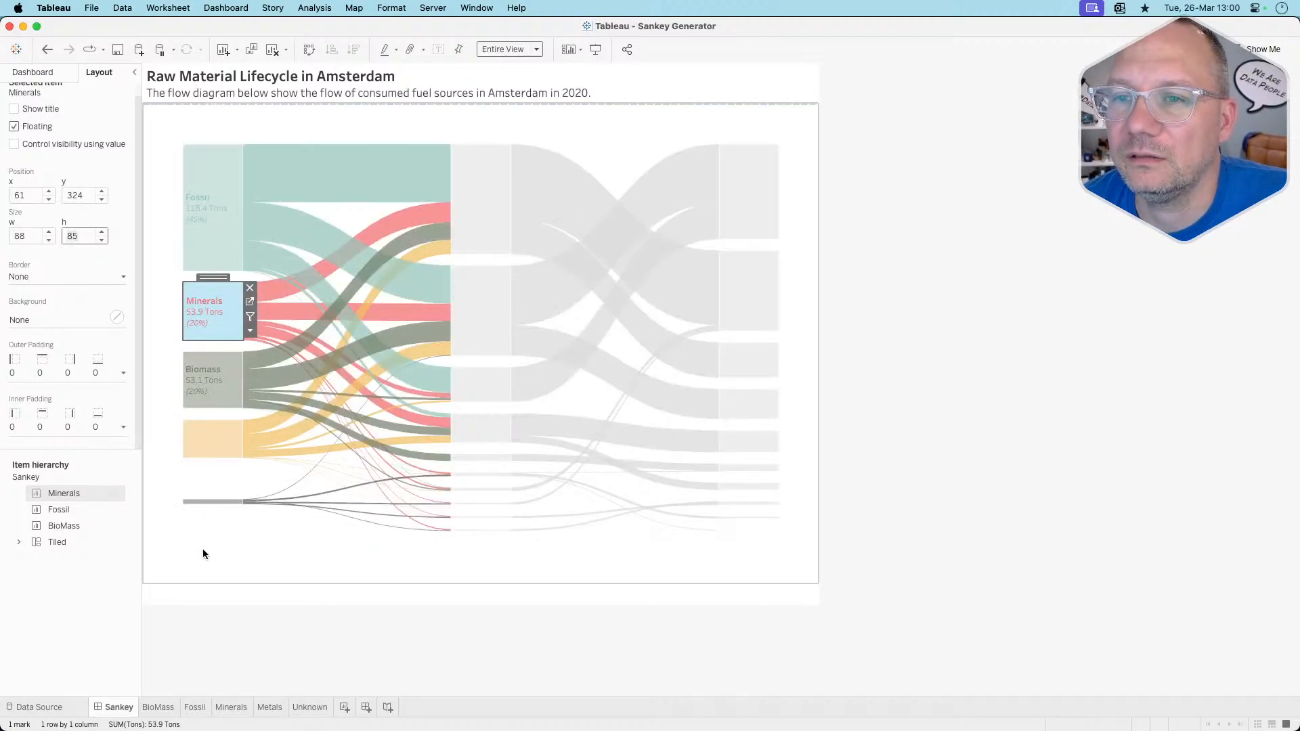
pyautogui.click(234, 626)
pyautogui.click(233, 324)
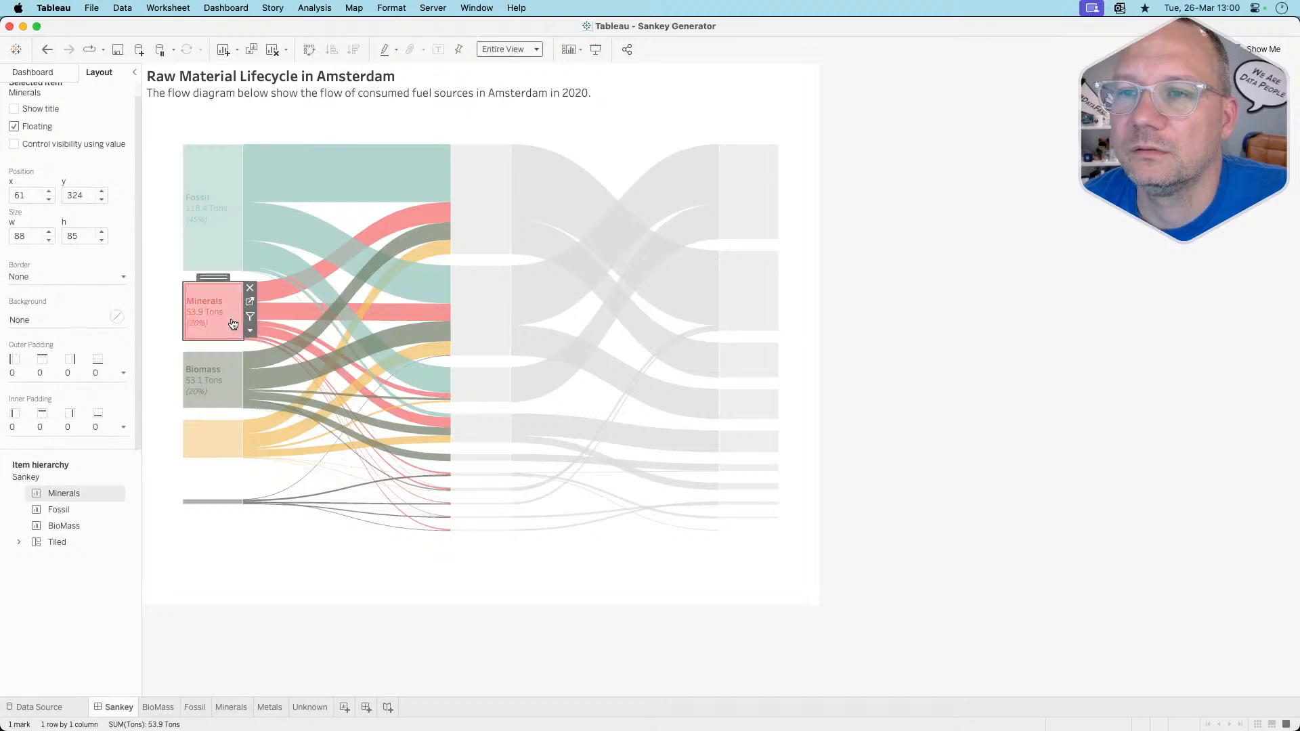
pyautogui.click(265, 668)
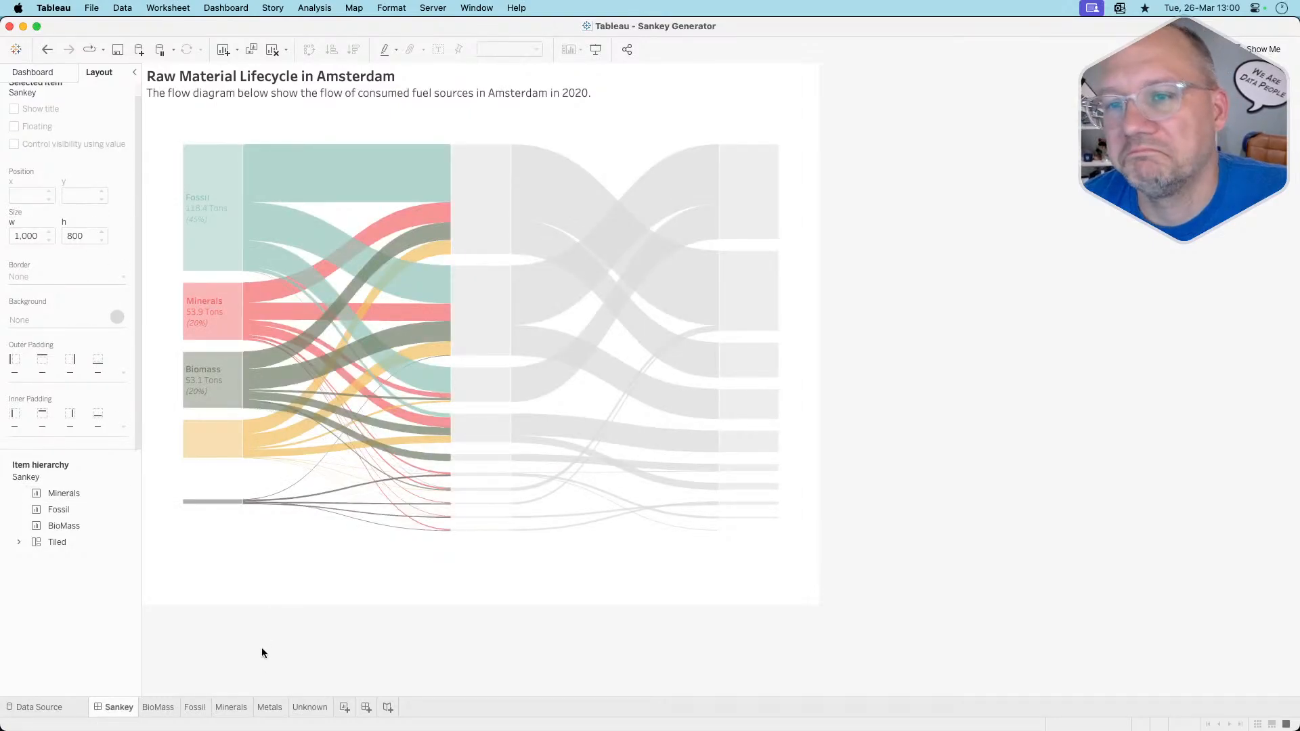
# Add the Metals sheet as a floating object at the yellow node, without its title and Fuel Type legend
pyautogui.click(46, 73)
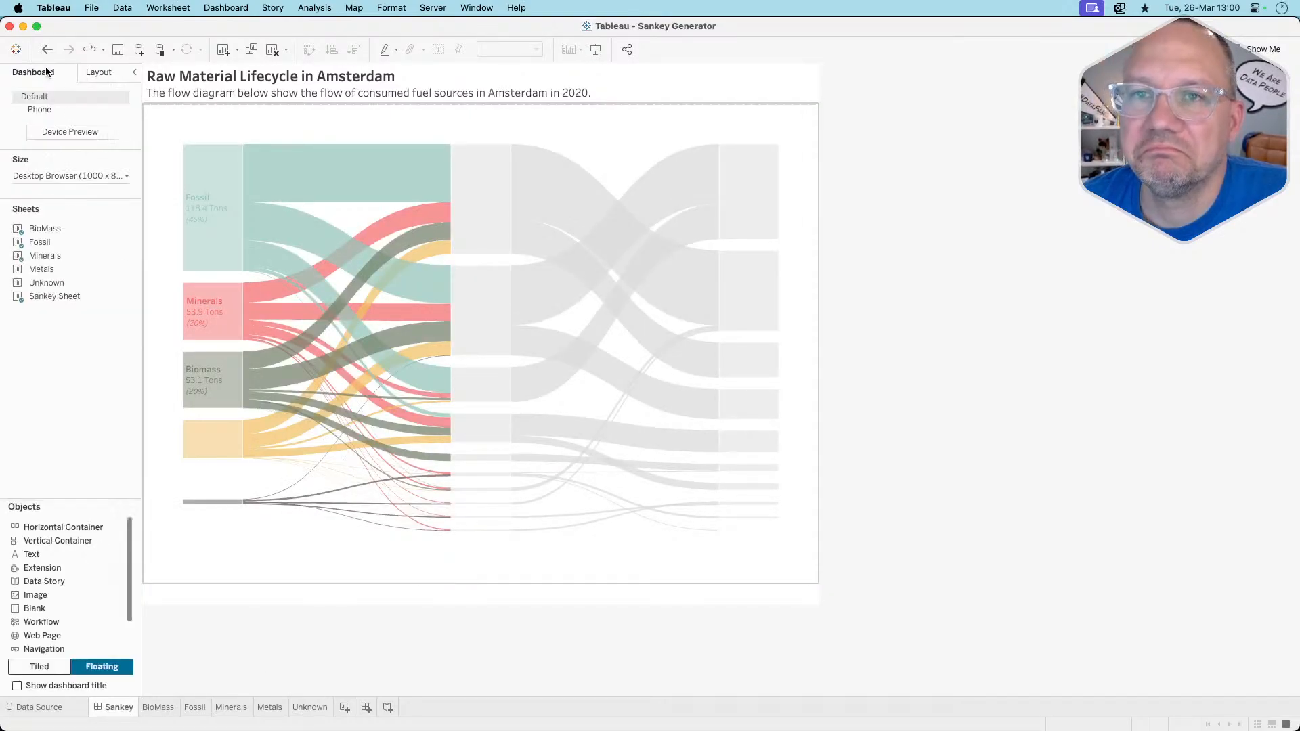
pyautogui.moveTo(45, 271)
pyautogui.moveTo(46, 271); pyautogui.dragTo(181, 419)
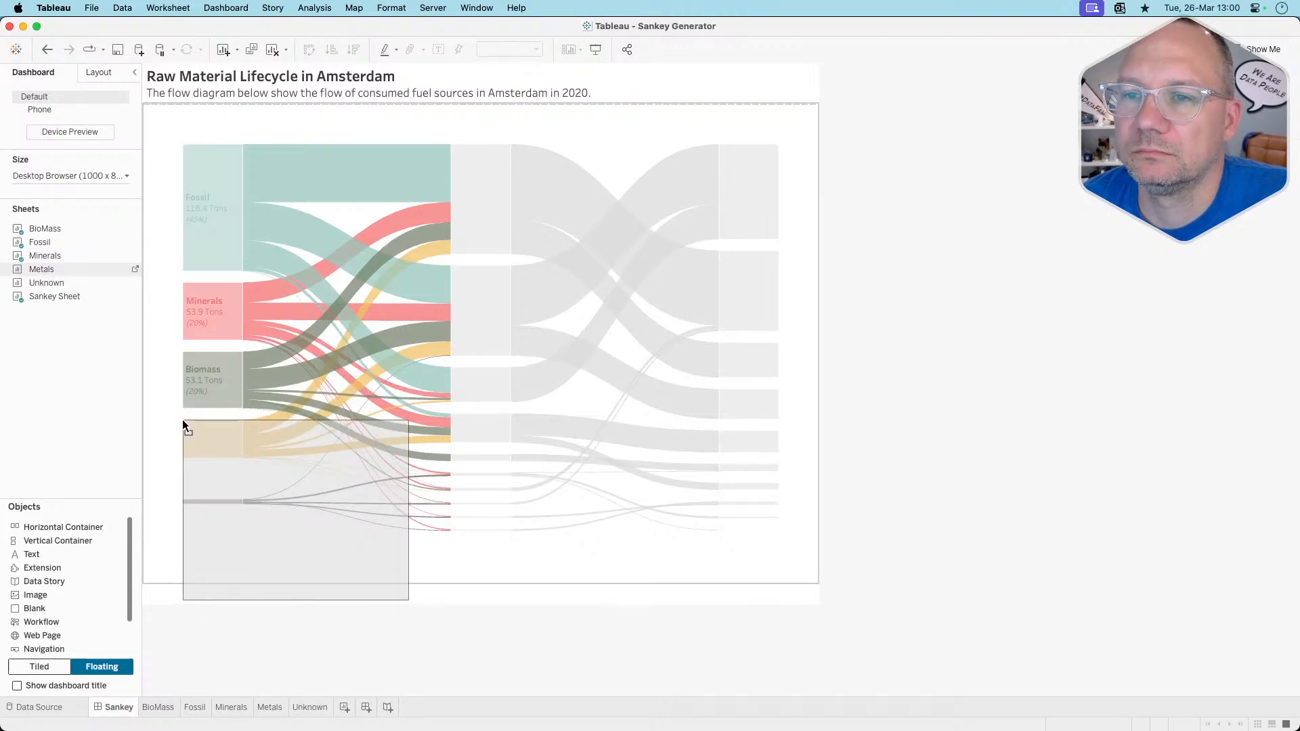
pyautogui.rightClick(203, 432)
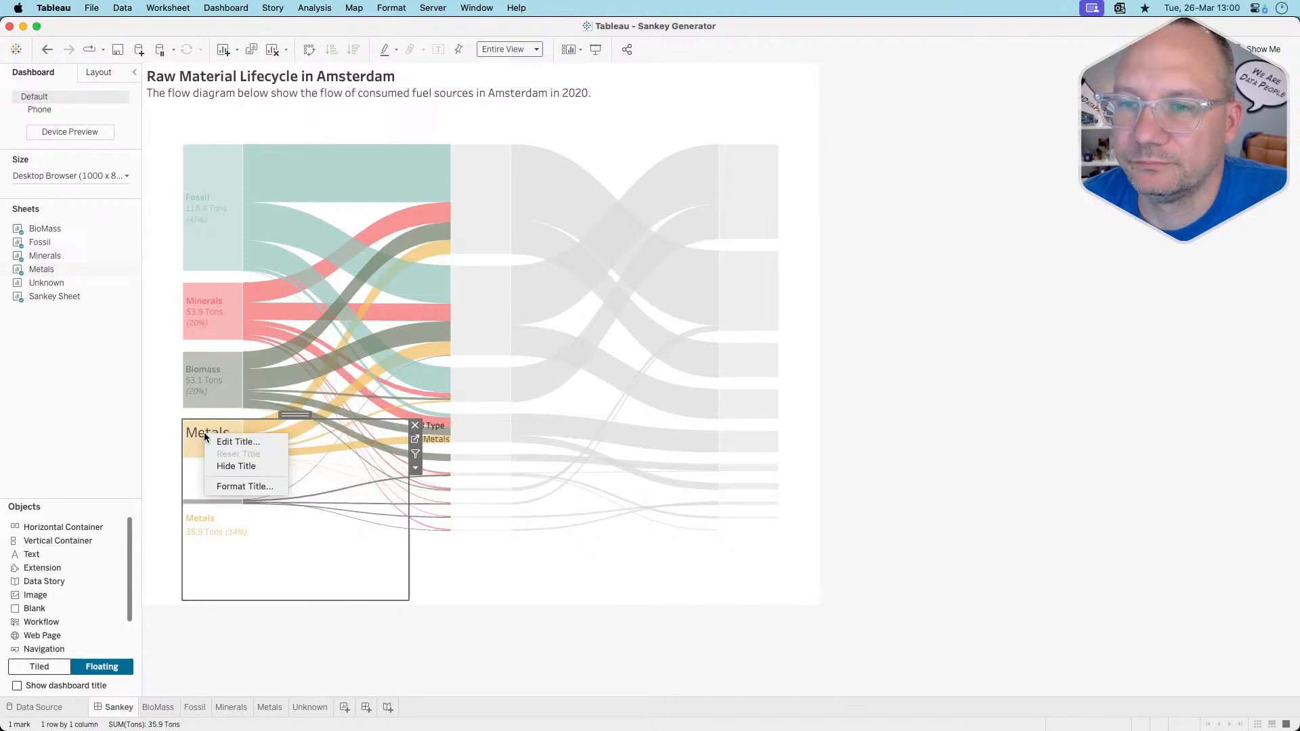
pyautogui.click(225, 462)
pyautogui.click(445, 440)
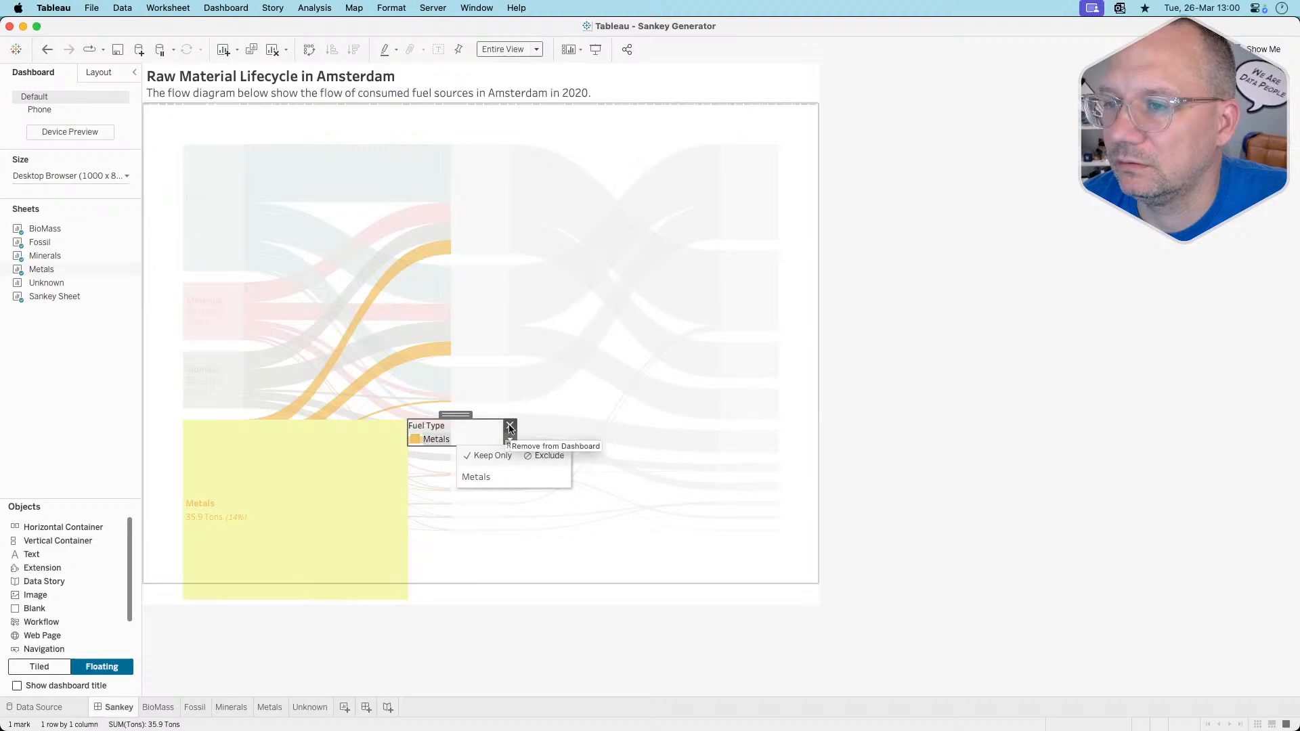
pyautogui.click(510, 425)
# Set the floating Metals label's size to 88 wide and 85 high
pyautogui.click(331, 474)
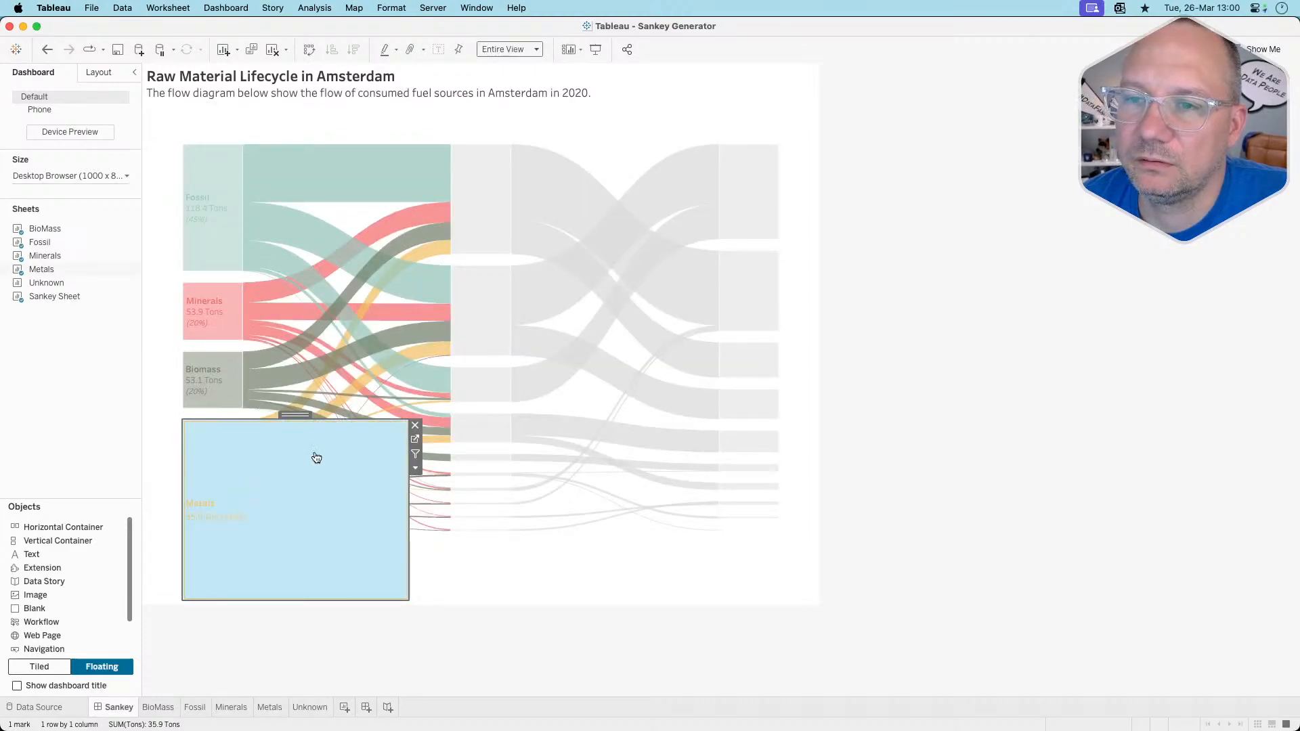
pyautogui.click(92, 73)
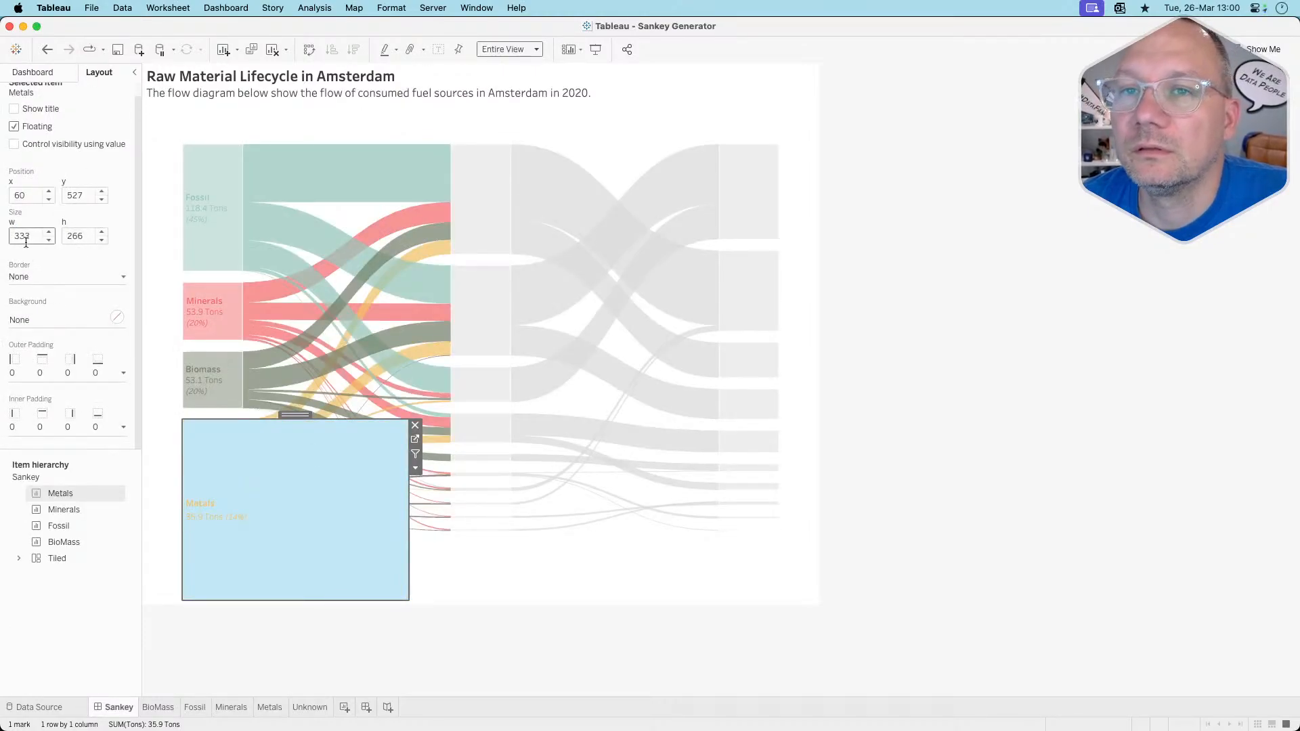
pyautogui.press('Tab')
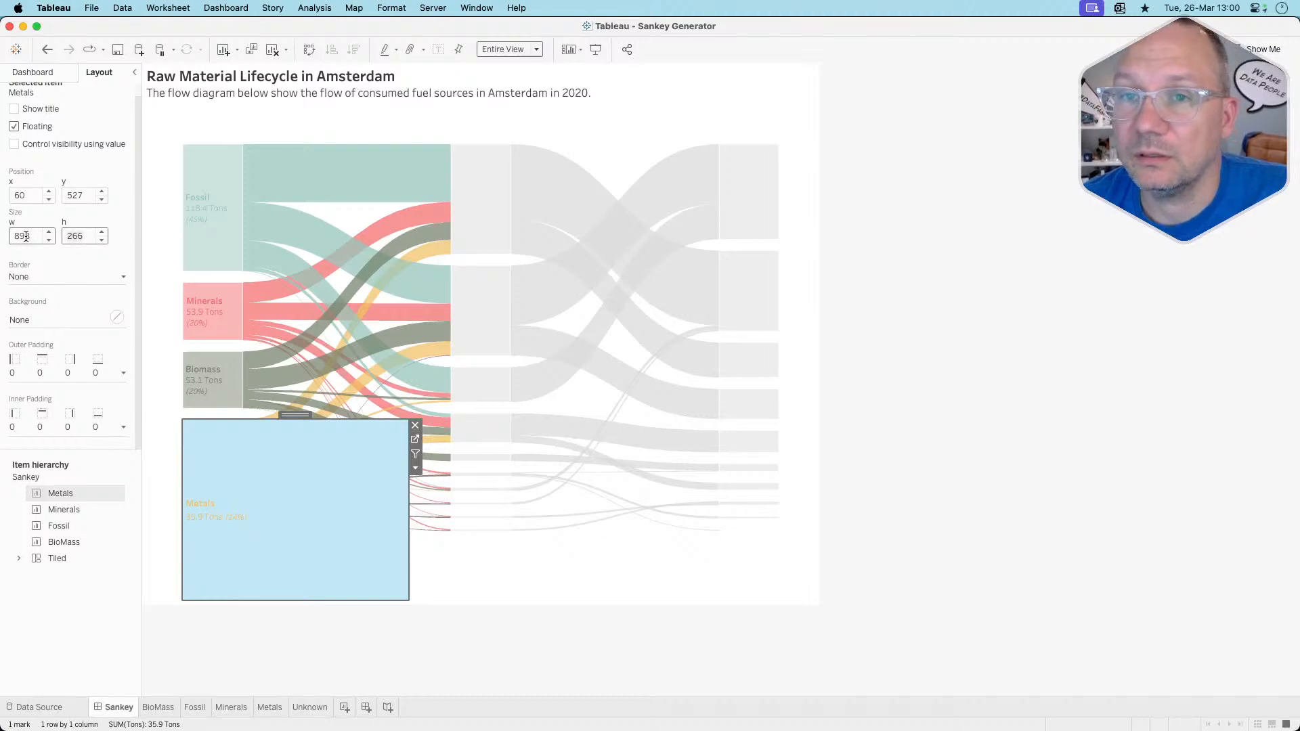
pyautogui.write('8')
pyautogui.hotkey('shift', 'Tab')
pyautogui.write('88')
pyautogui.press('Tab')
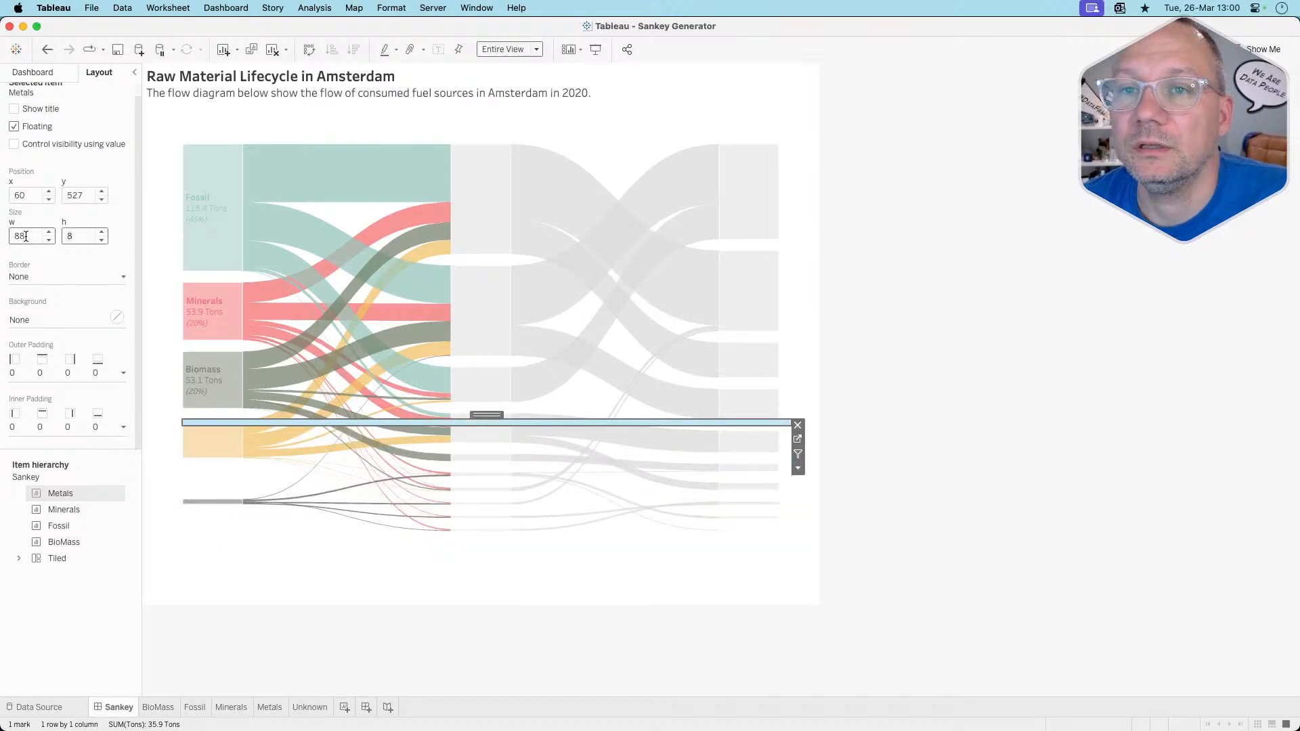
pyautogui.write('85')
pyautogui.press('Return')
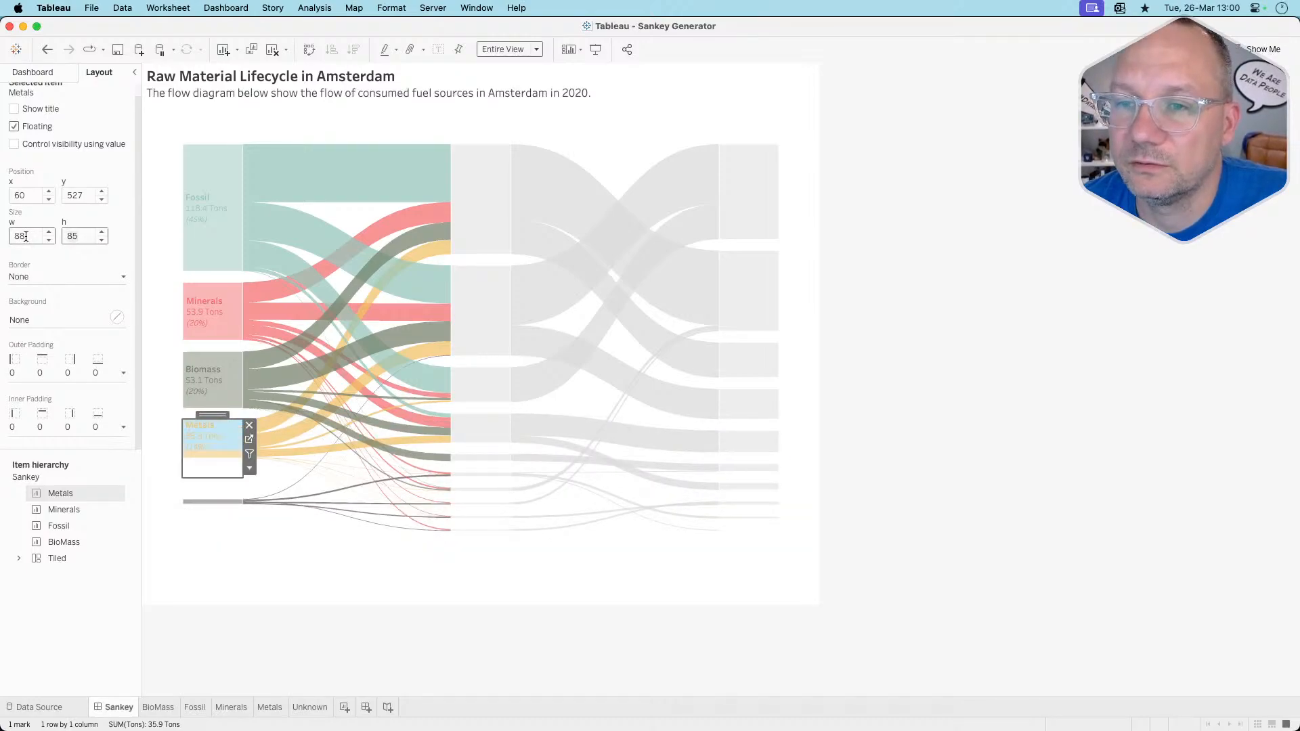
# Shorten the Metals label from its lower edge so it fits the yellow node's height
pyautogui.moveTo(229, 480); pyautogui.dragTo(229, 461)
pyautogui.click(225, 482)
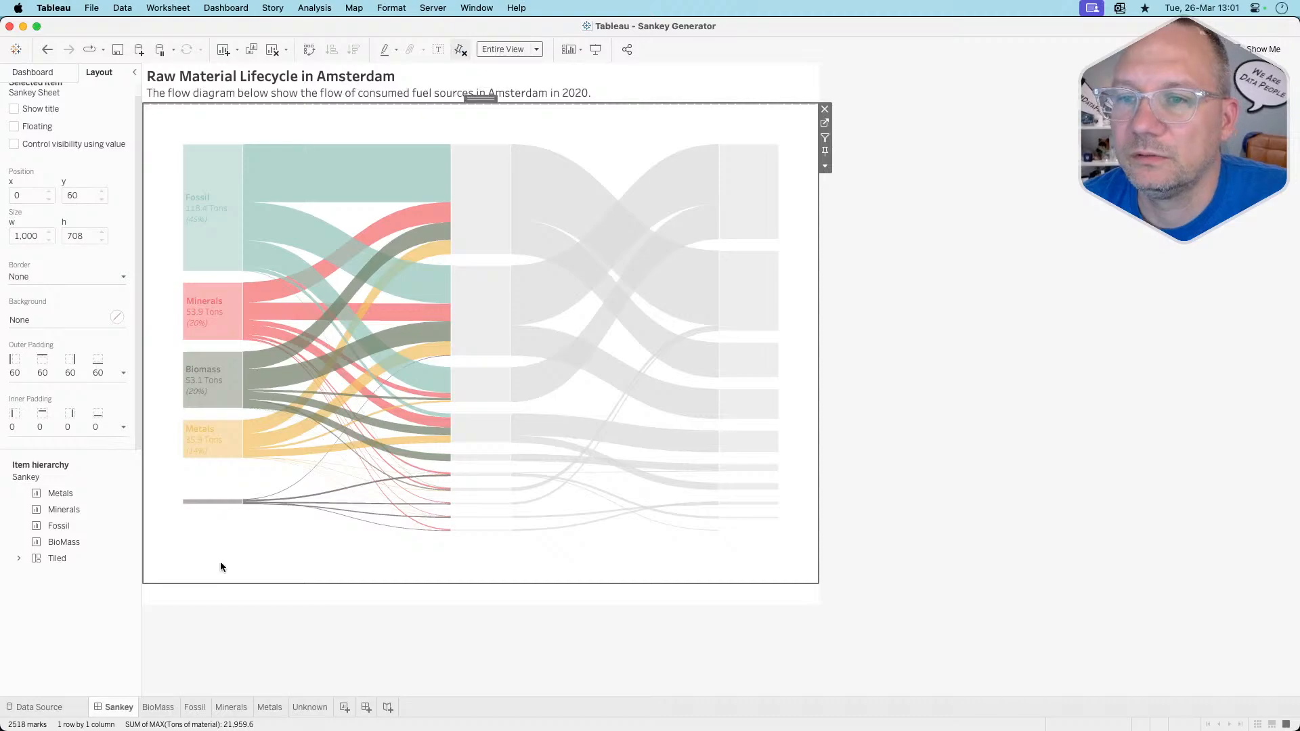
pyautogui.click(233, 594)
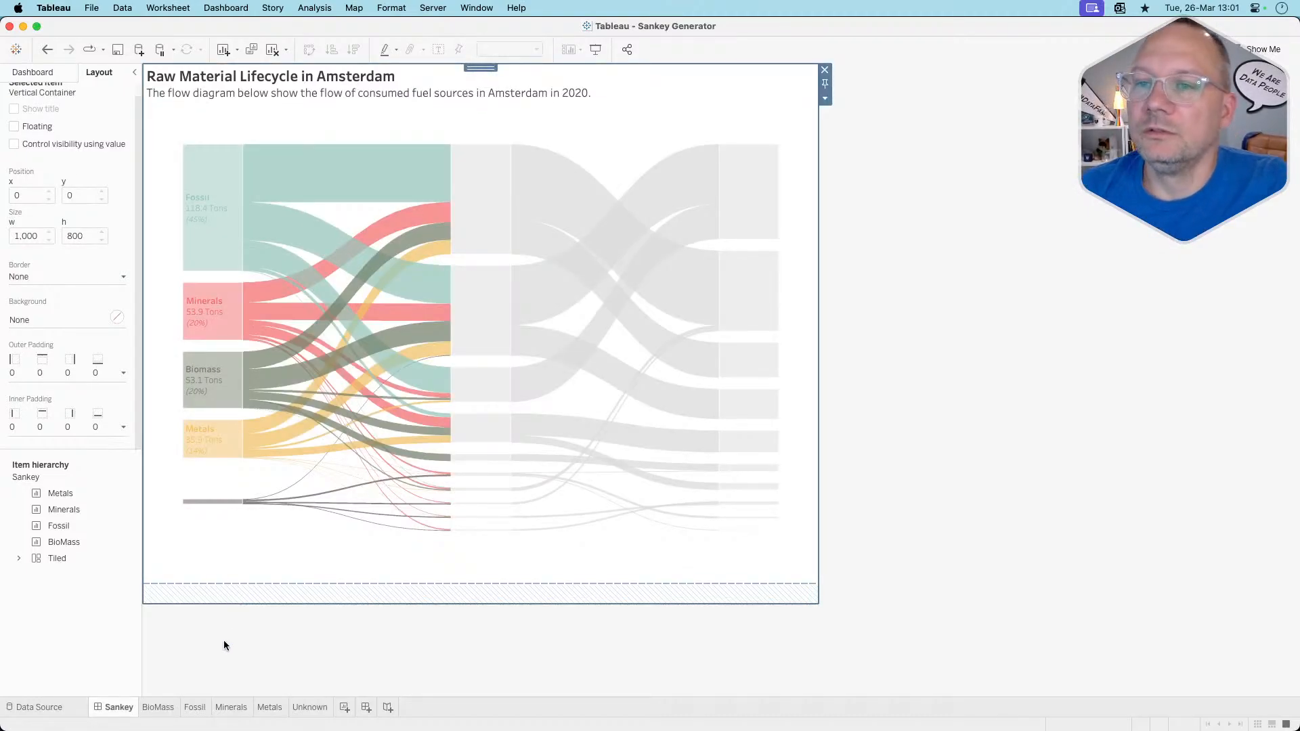
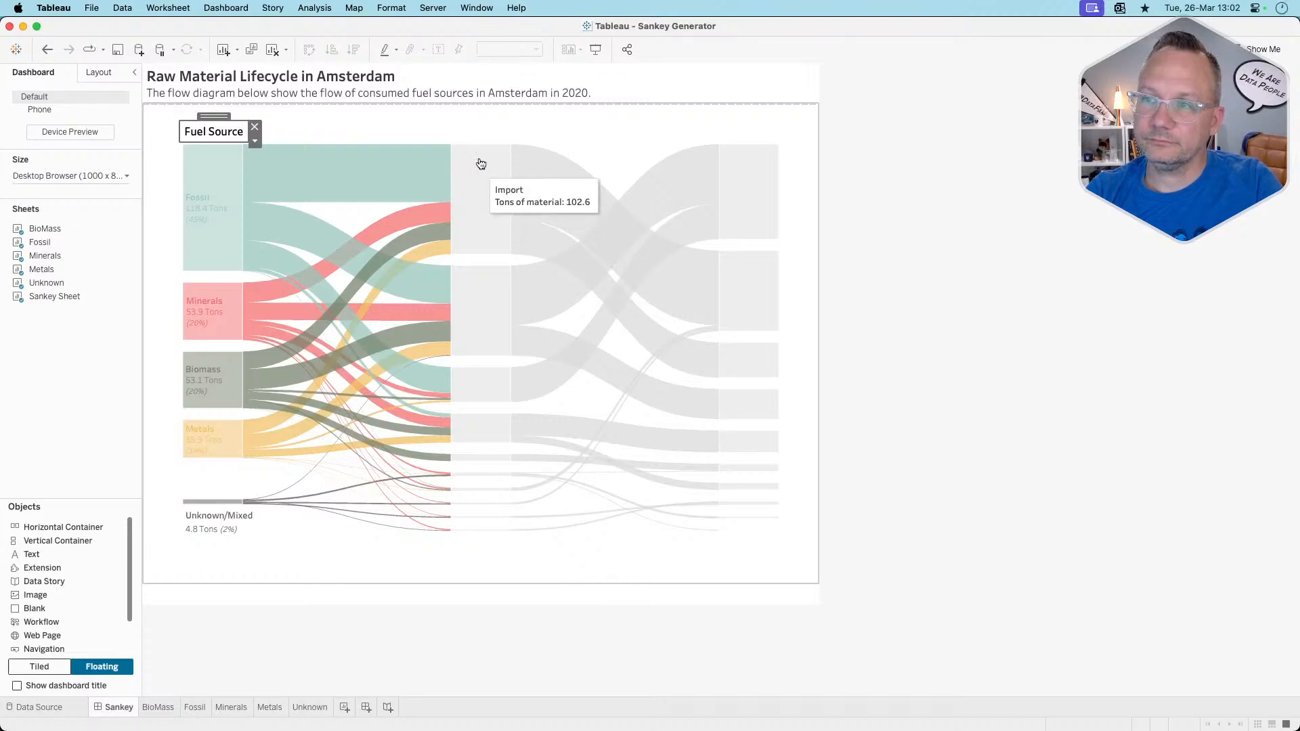
pyautogui.click(480, 132)
pyautogui.click(491, 182)
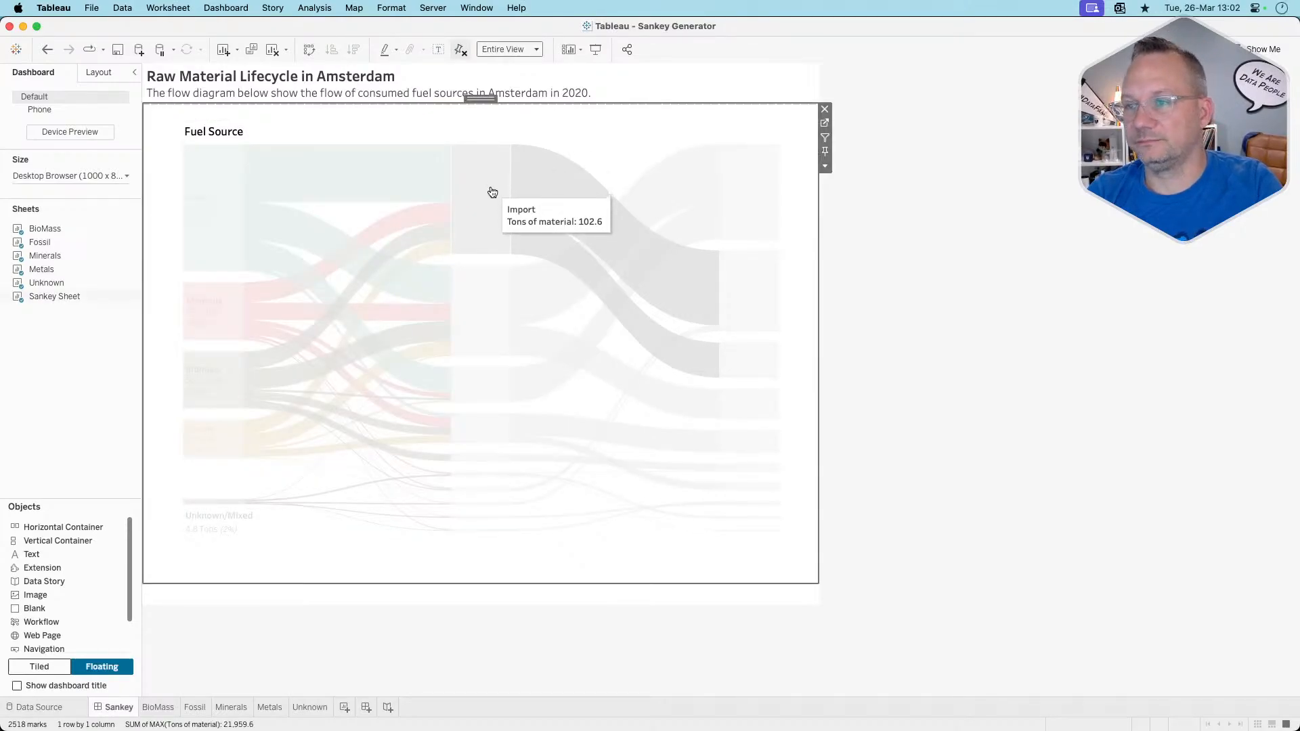
pyautogui.click(513, 375)
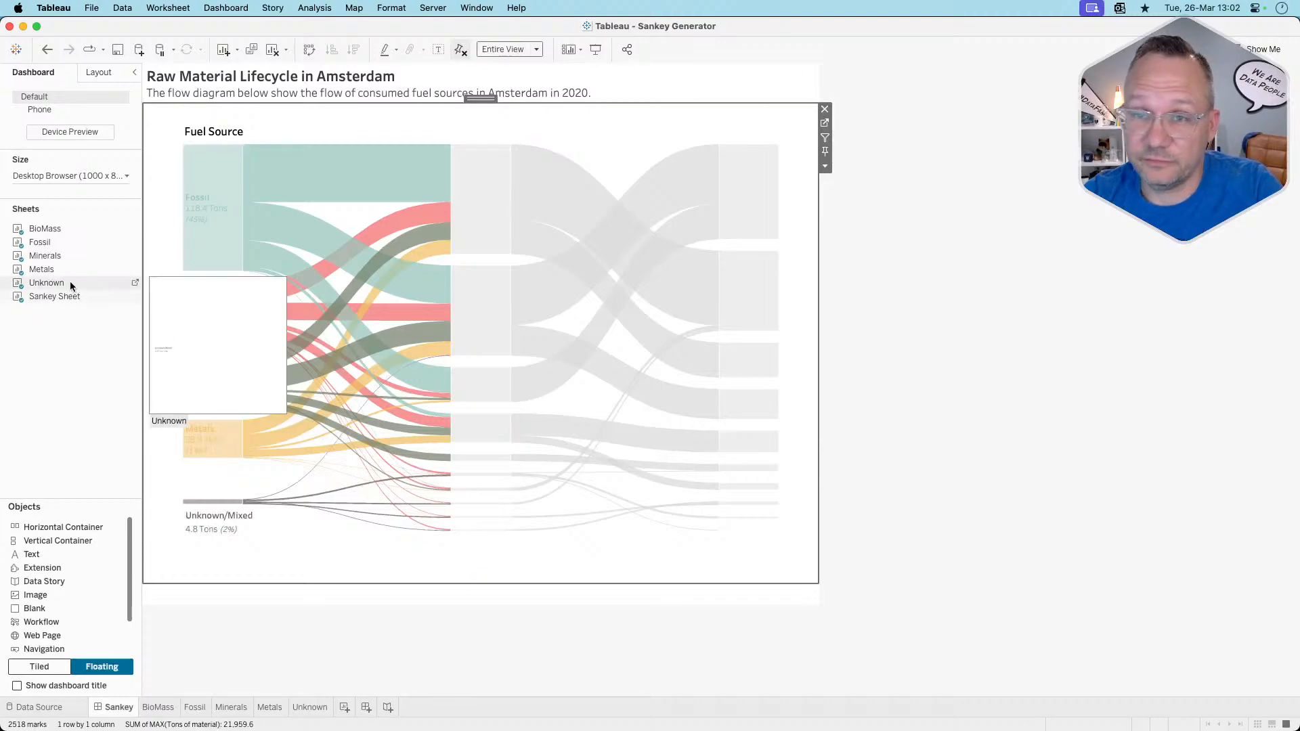
pyautogui.click(57, 342)
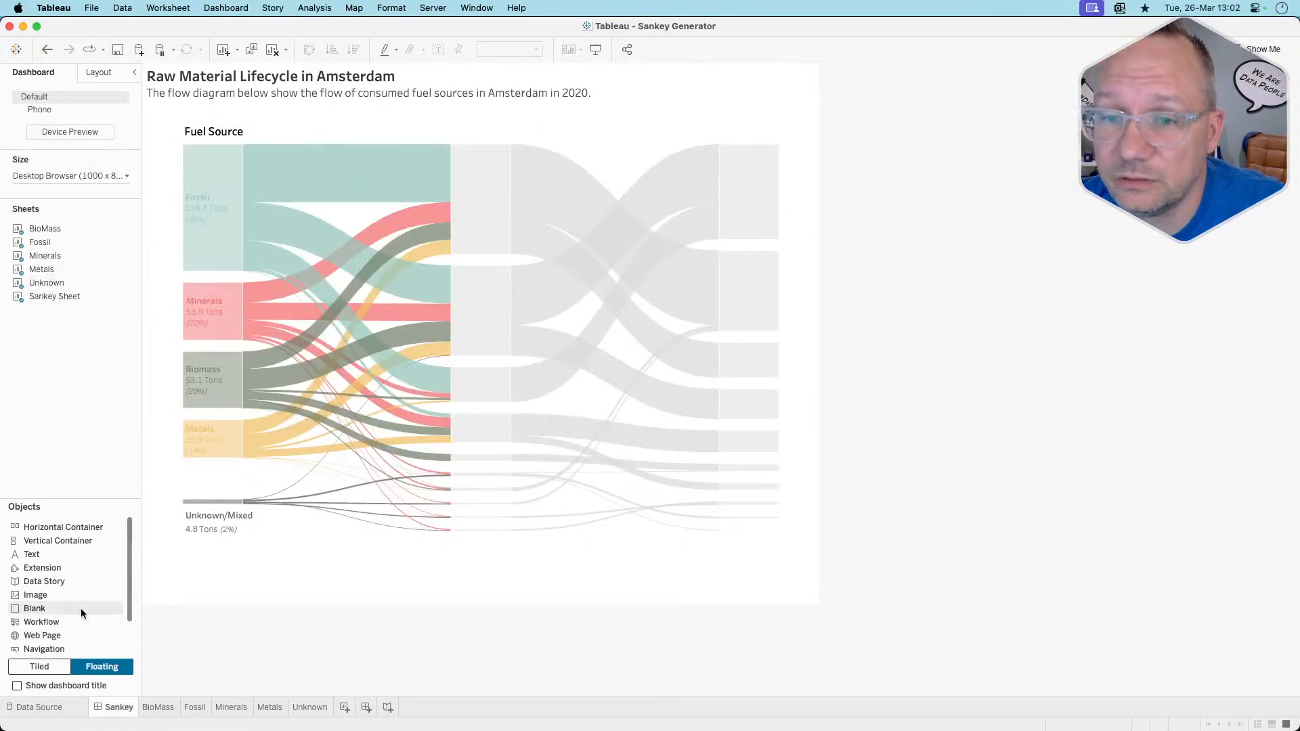
# Add a floating text object reading "Destination" above the Sankey's last node column, in bold, size 12, black and centred
pyautogui.moveTo(43, 542); pyautogui.dragTo(698, 112)
pyautogui.click(607, 296)
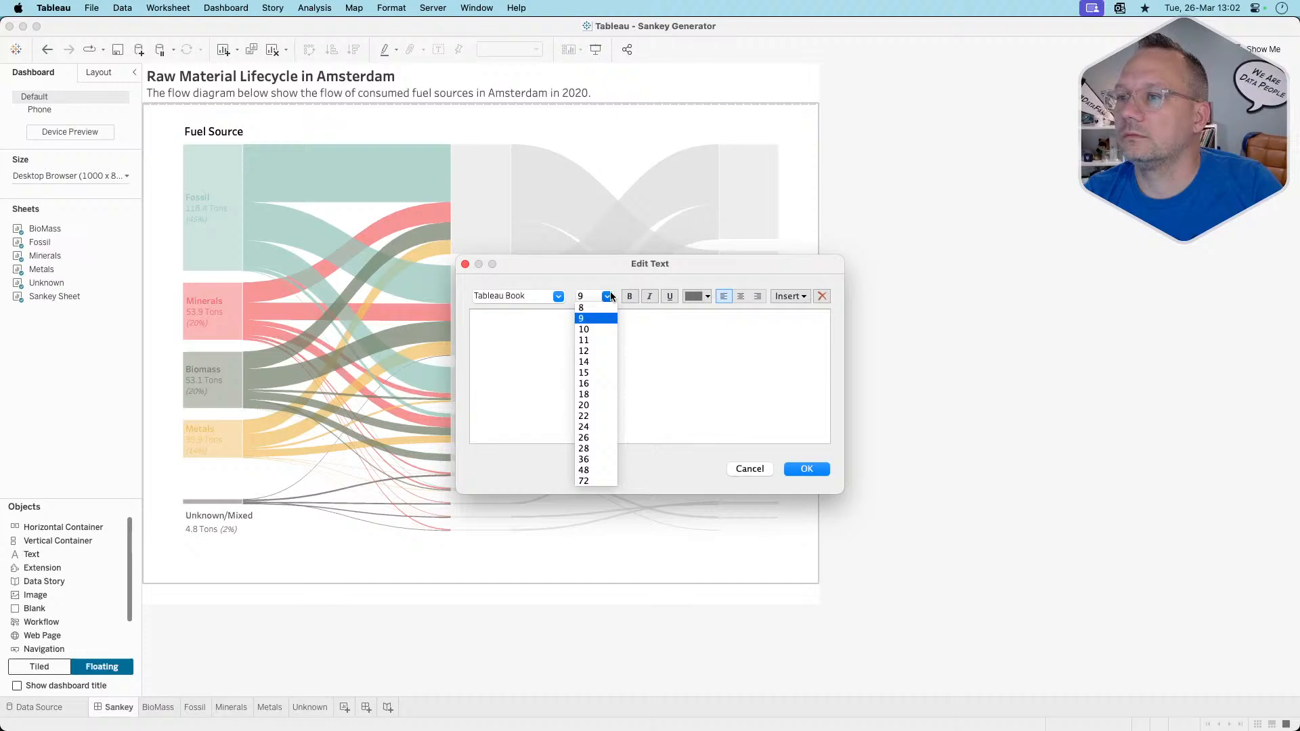
pyautogui.click(585, 350)
pyautogui.click(693, 297)
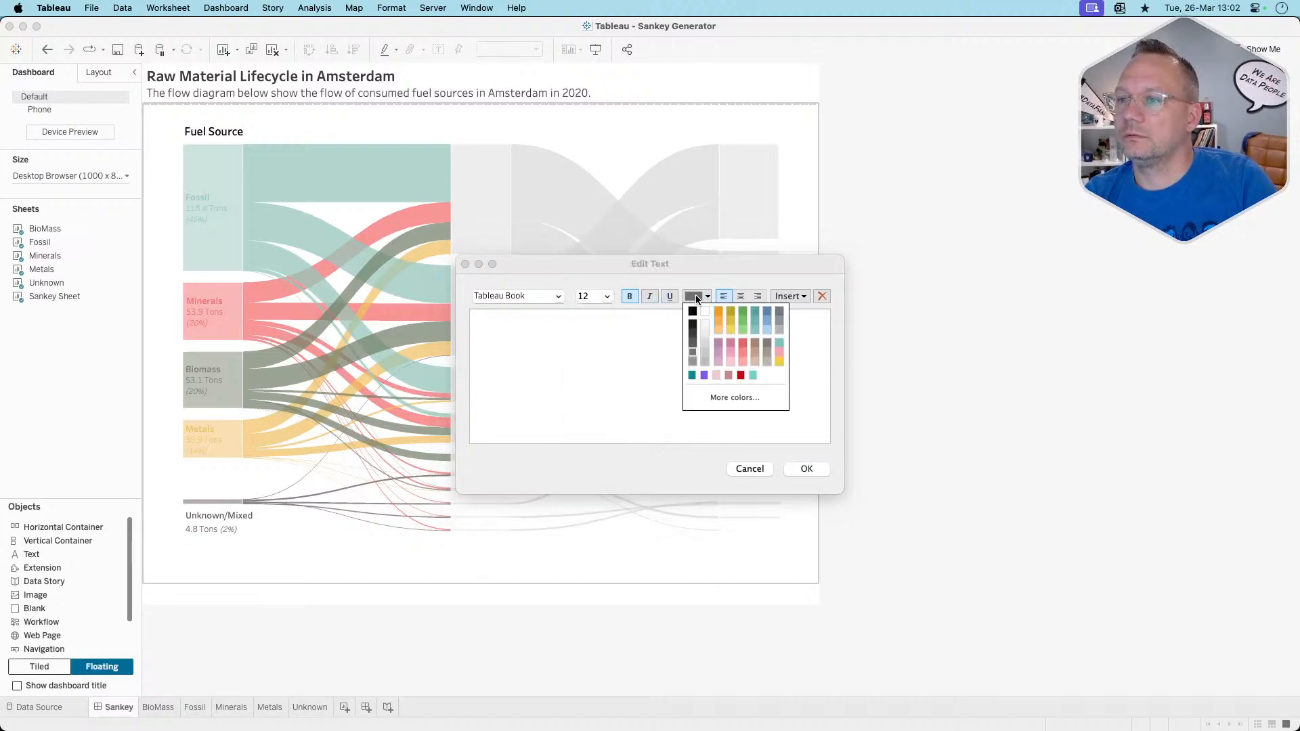
pyautogui.click(692, 312)
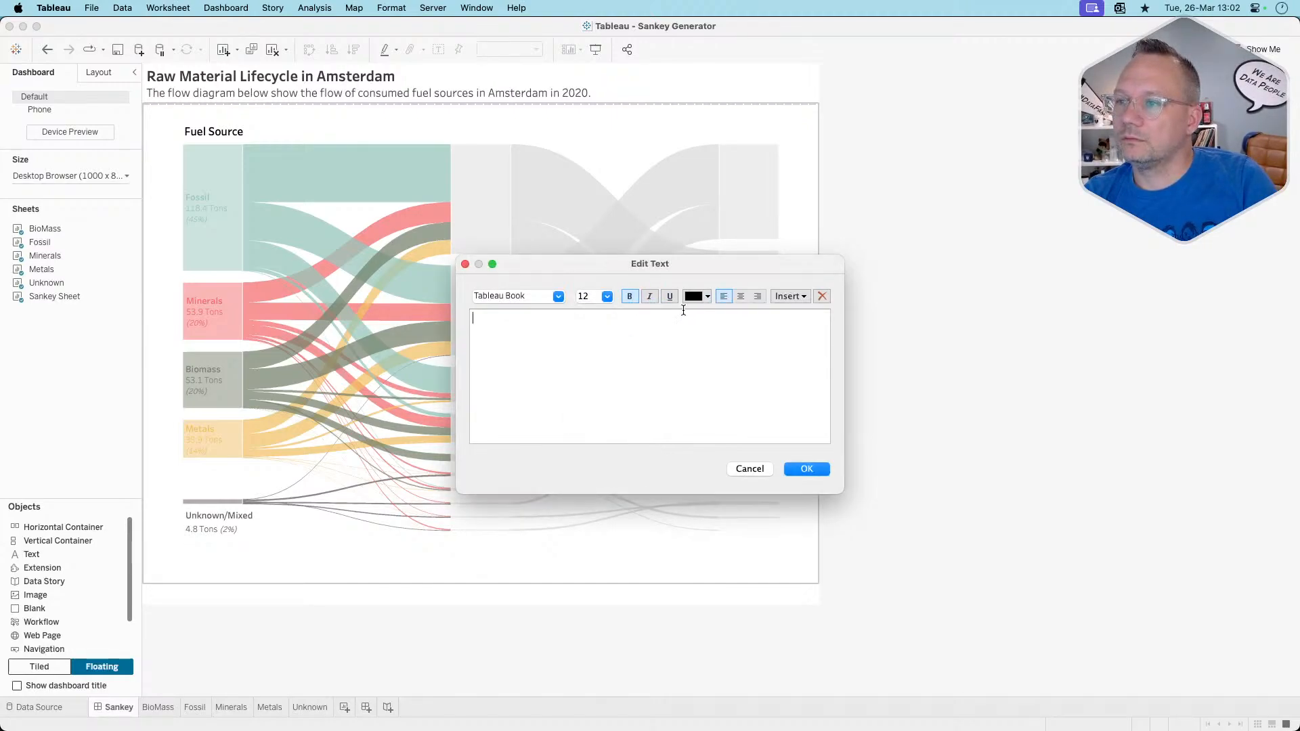
pyautogui.write('Des')
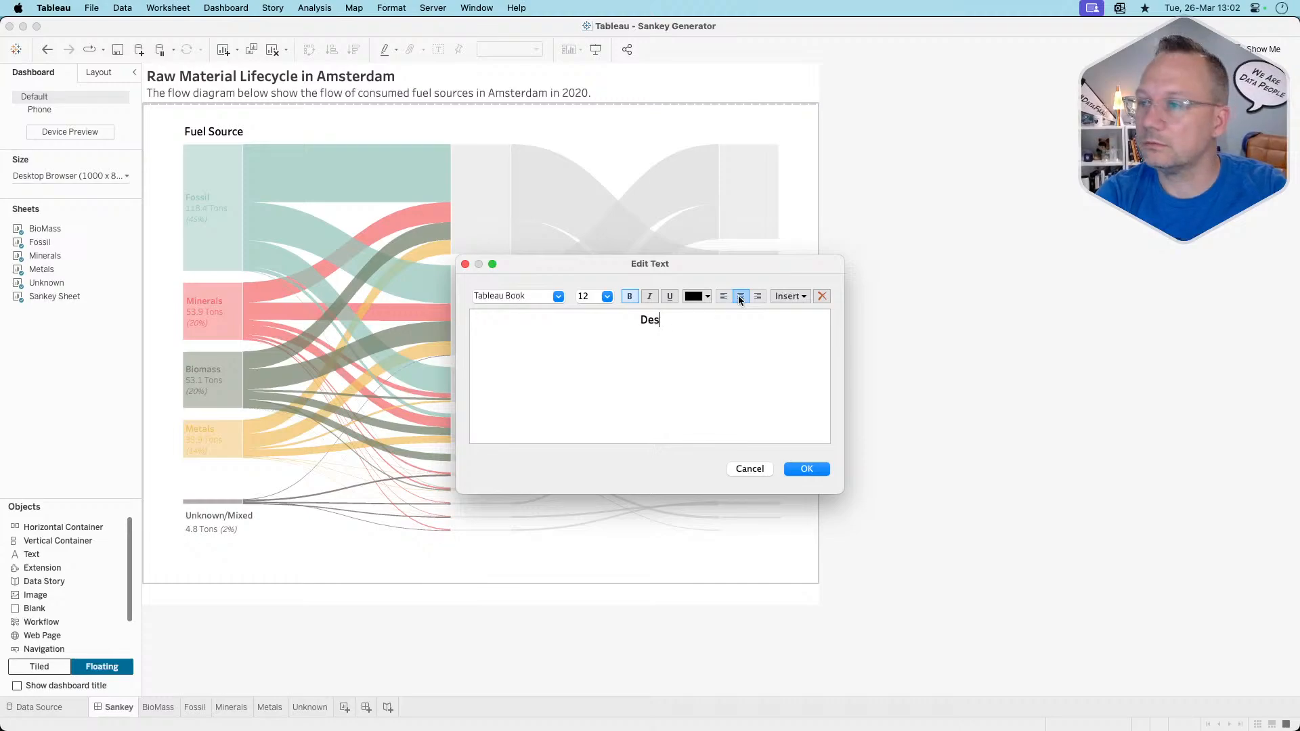
pyautogui.write('tination')
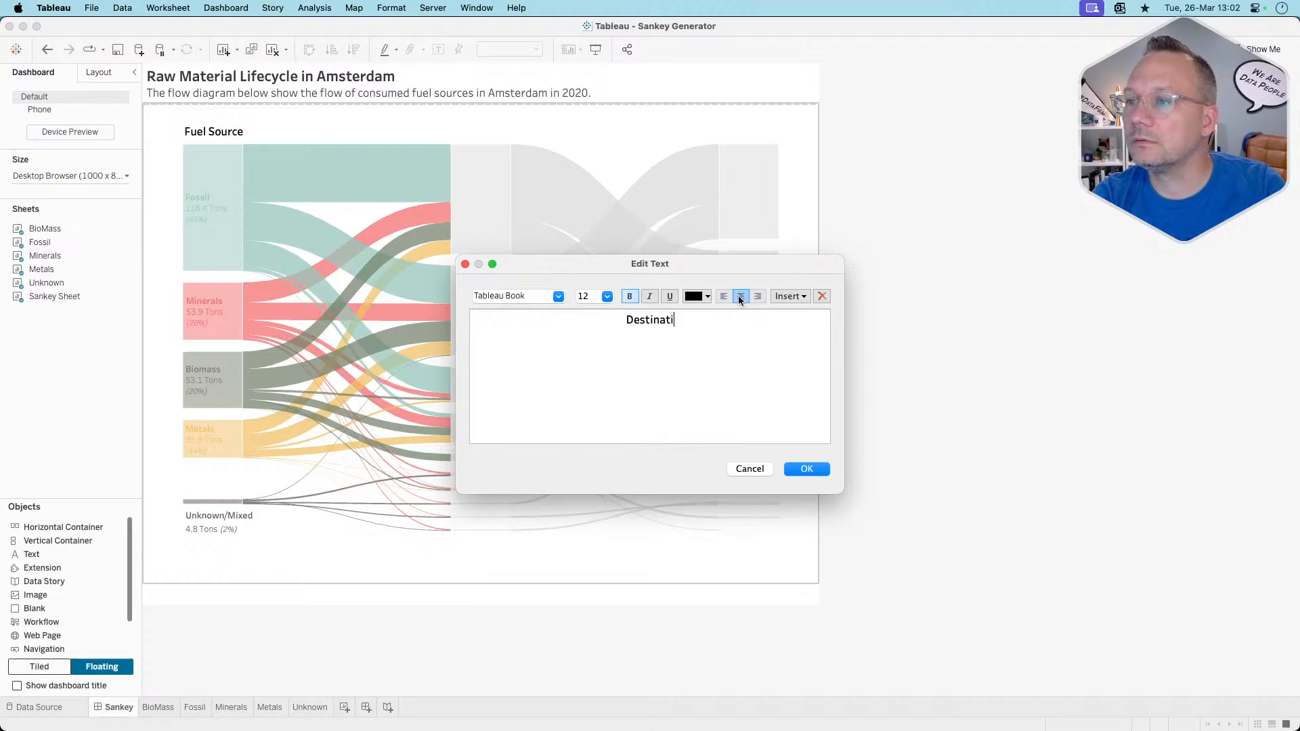
pyautogui.click(806, 469)
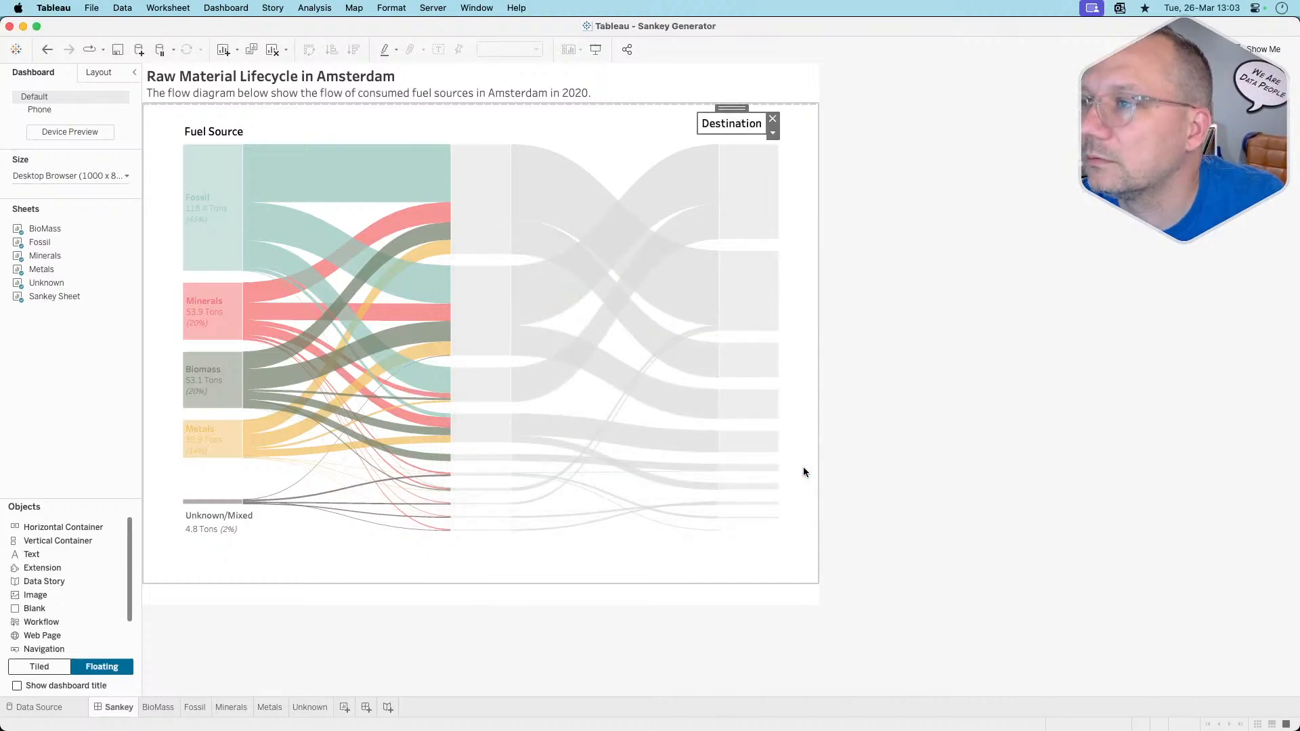
# Move the Destination header so it sits centred directly above the last node column
pyautogui.moveTo(740, 112); pyautogui.dragTo(744, 120)
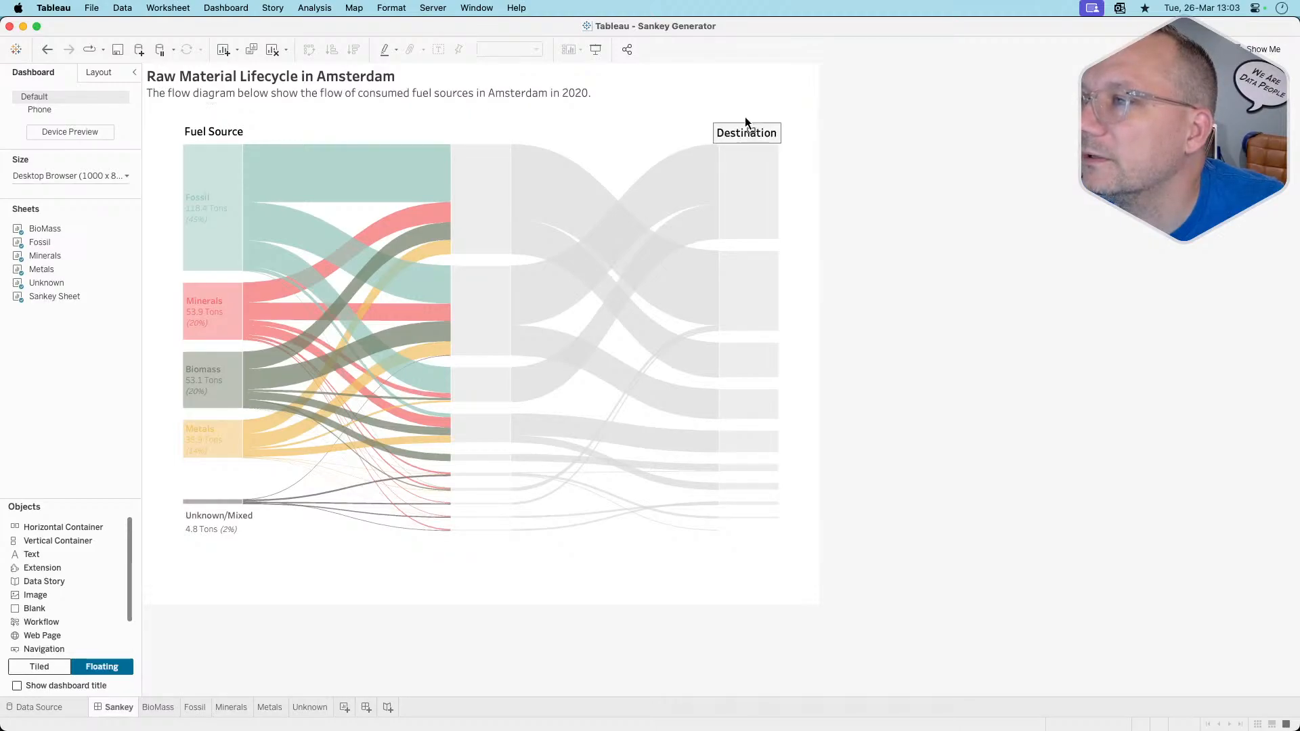
pyautogui.click(746, 117)
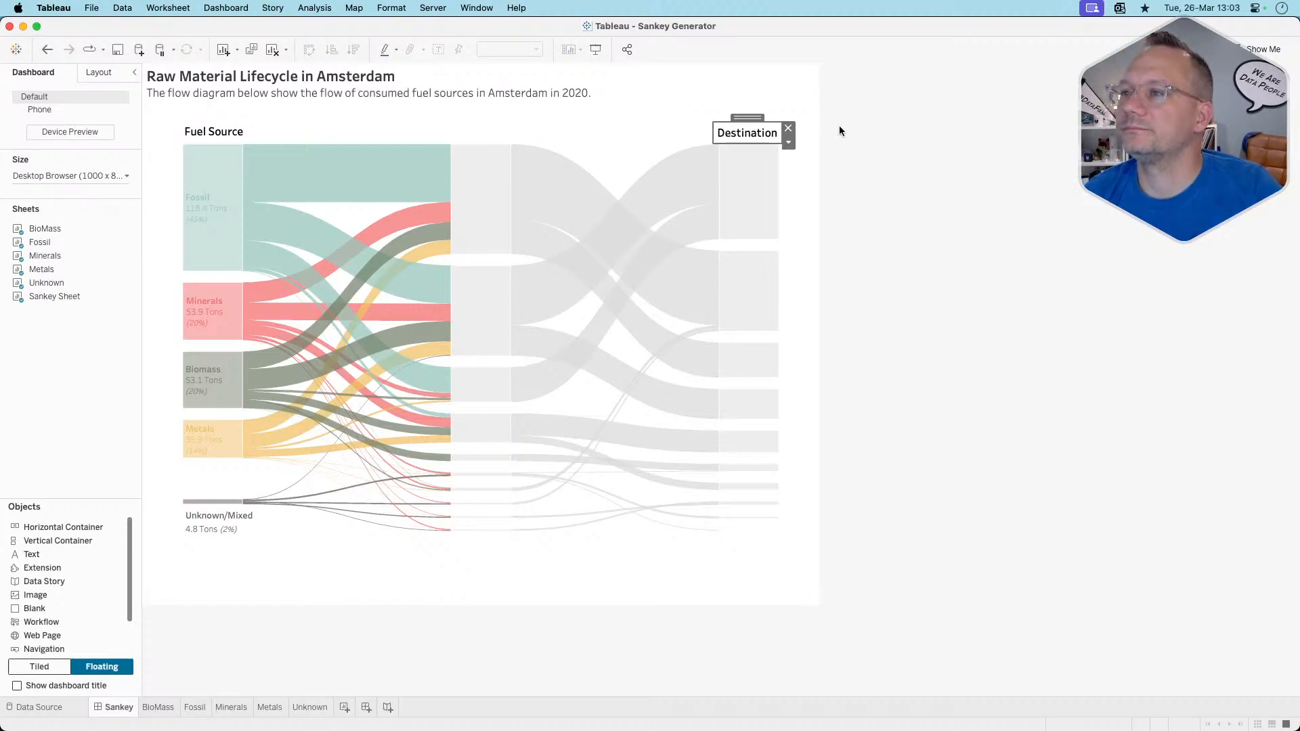
pyautogui.click(886, 143)
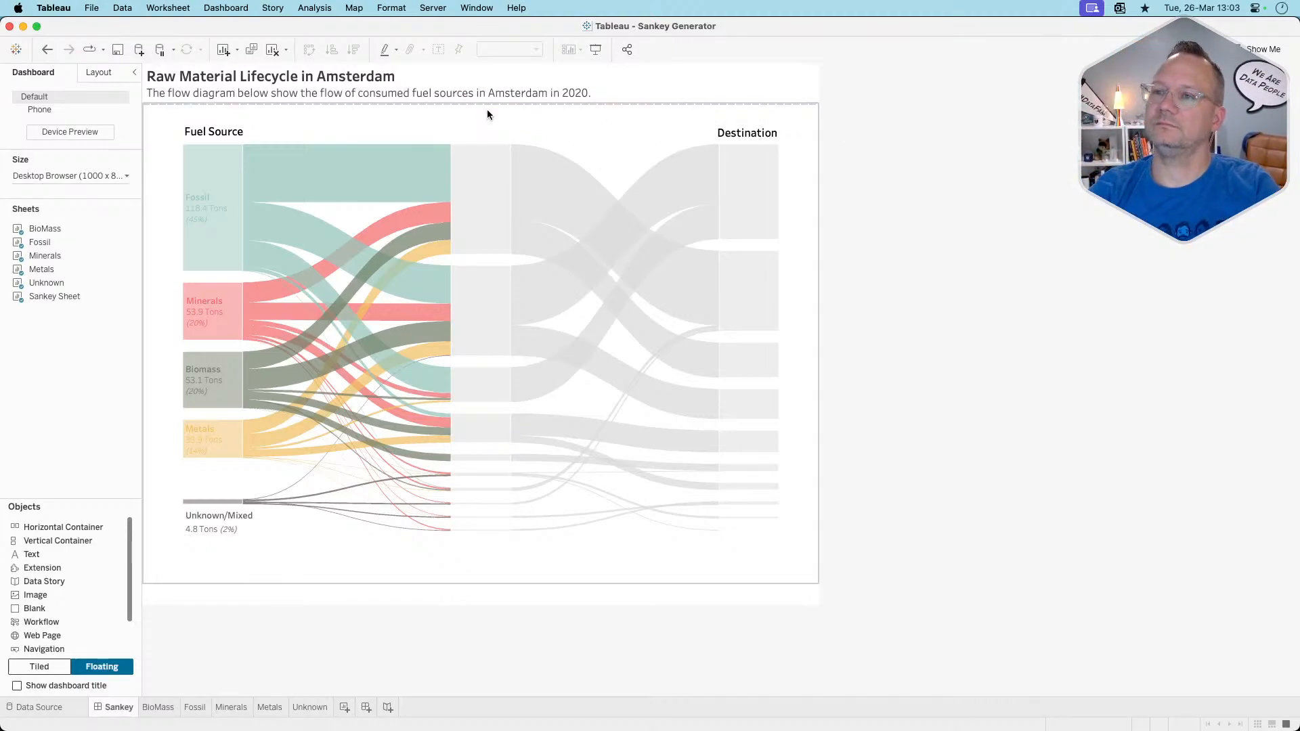
# Examine the middle Sankey nodes, the MM Sankey workbook in Excel and the data.world dataset in Arc for what the middle column represents
pyautogui.moveTo(494, 163)
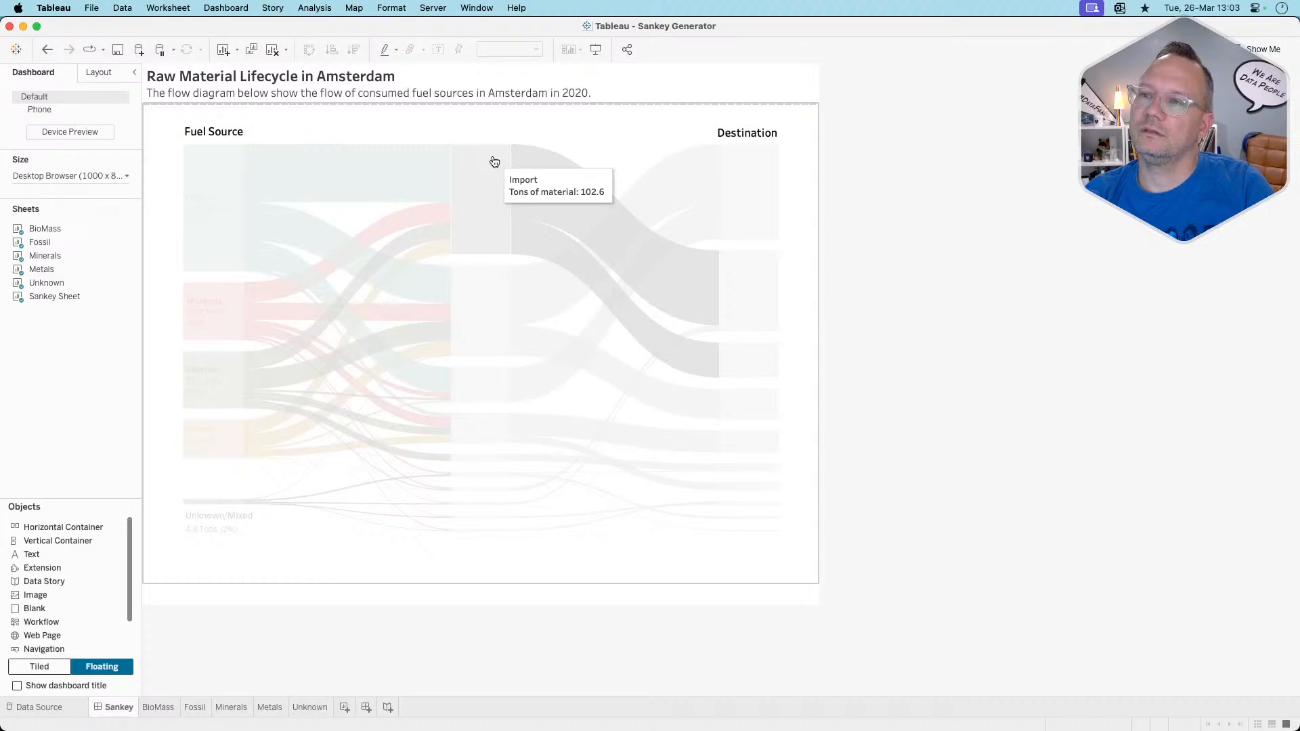
pyautogui.moveTo(490, 293)
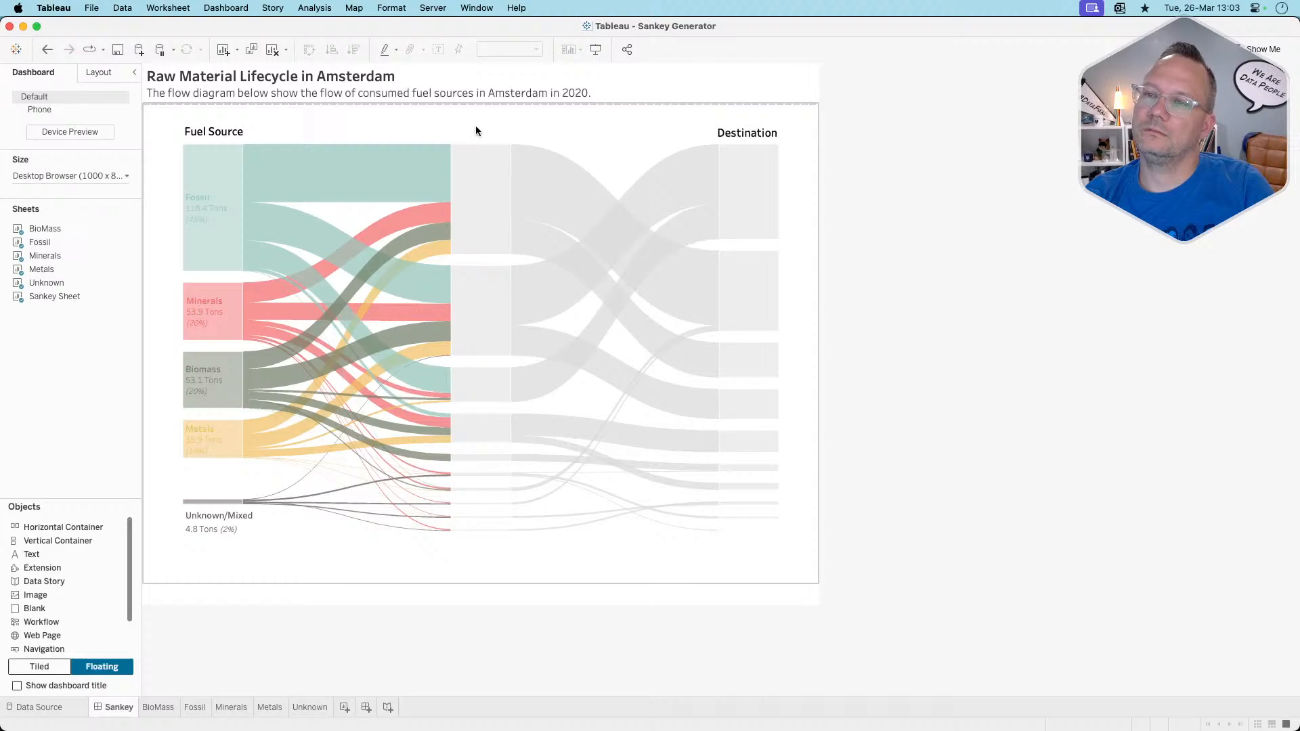
pyautogui.click(476, 129)
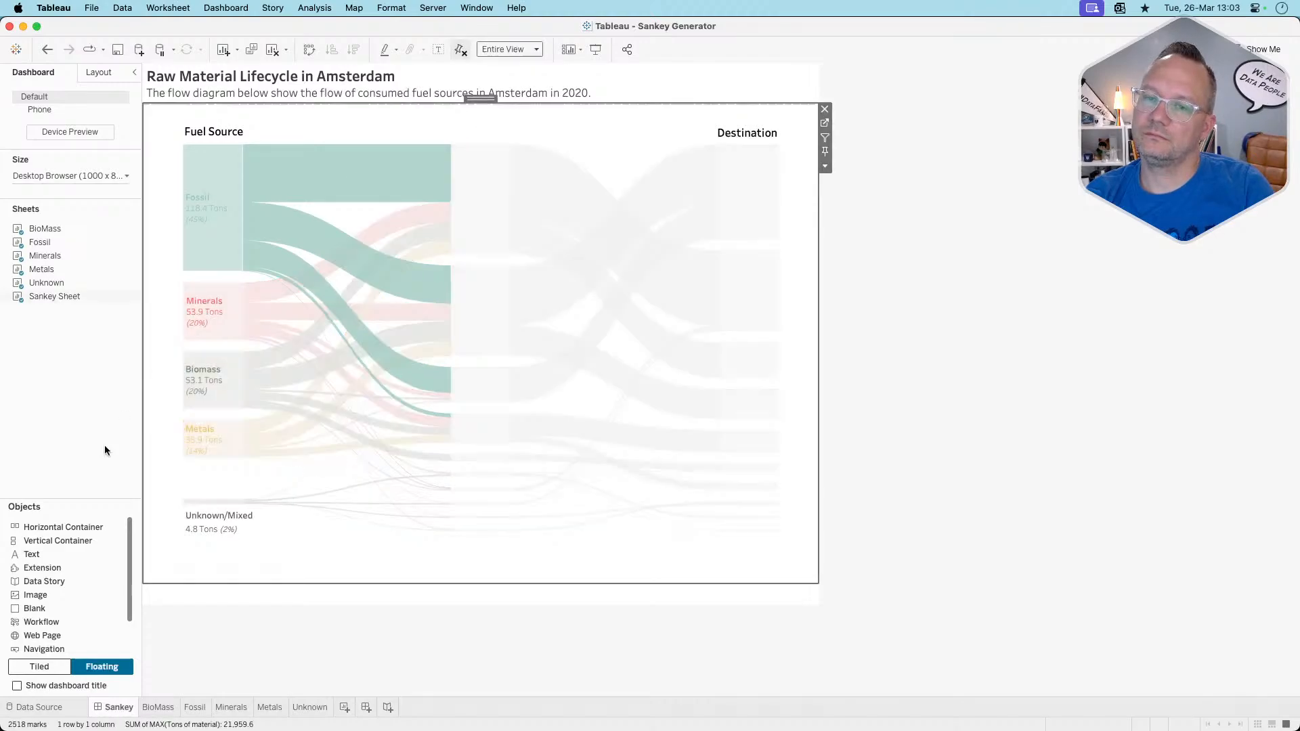
pyautogui.press('super+Tab')
pyautogui.press('super+Tab')
pyautogui.press('super+Tab')
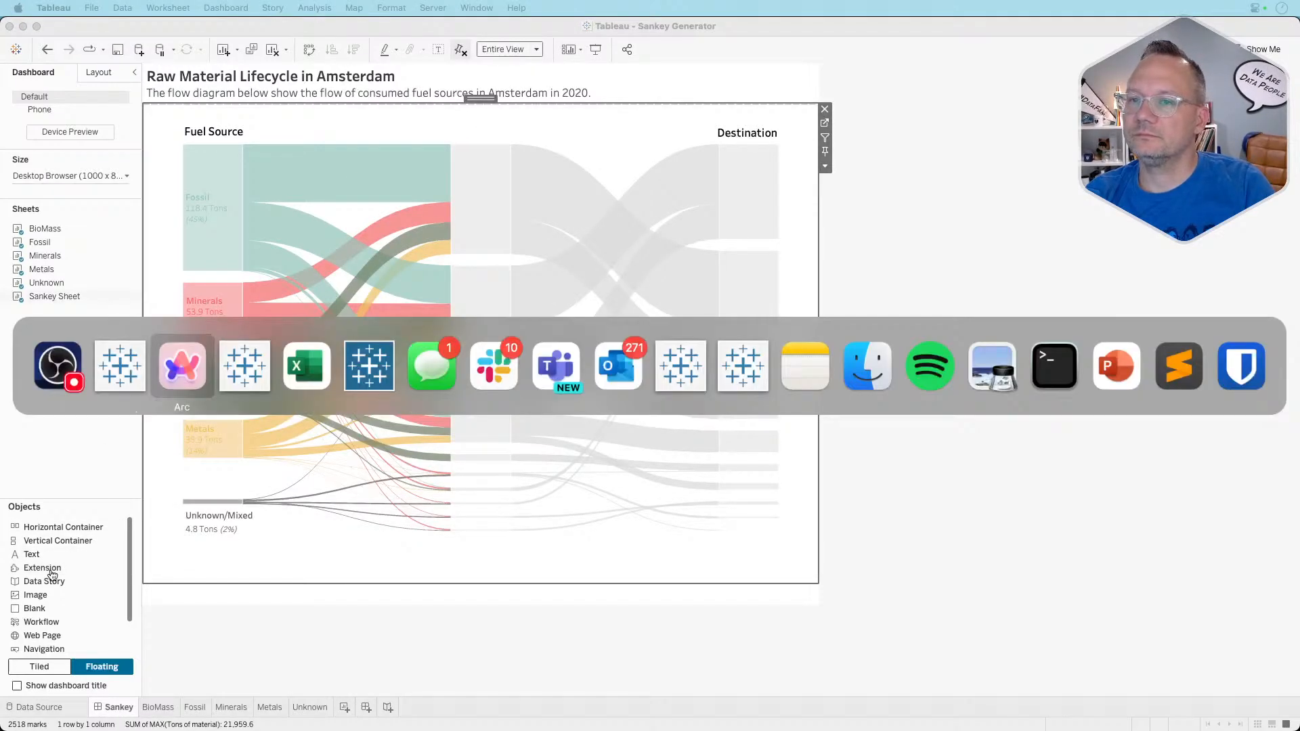
pyautogui.press('super+Tab')
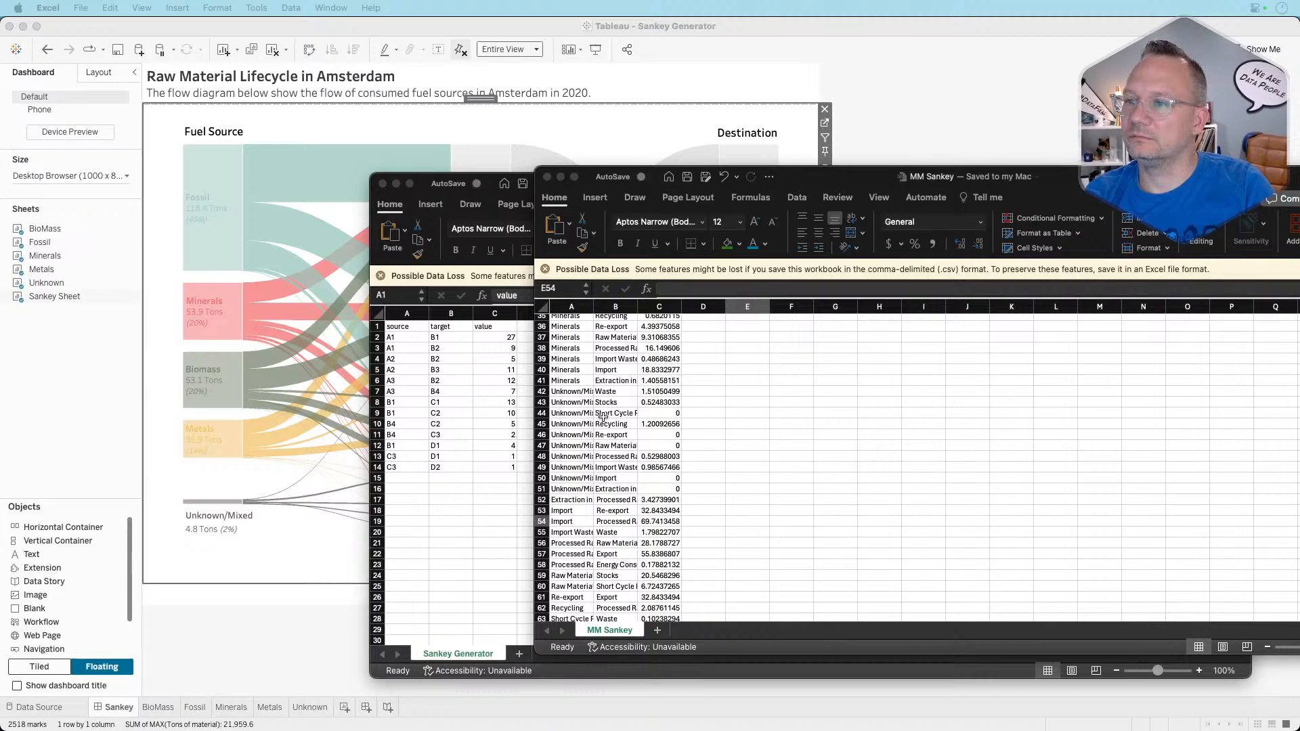
pyautogui.scroll(2, 604, 420)
pyautogui.press('super+Tab')
pyautogui.press('super+Tab')
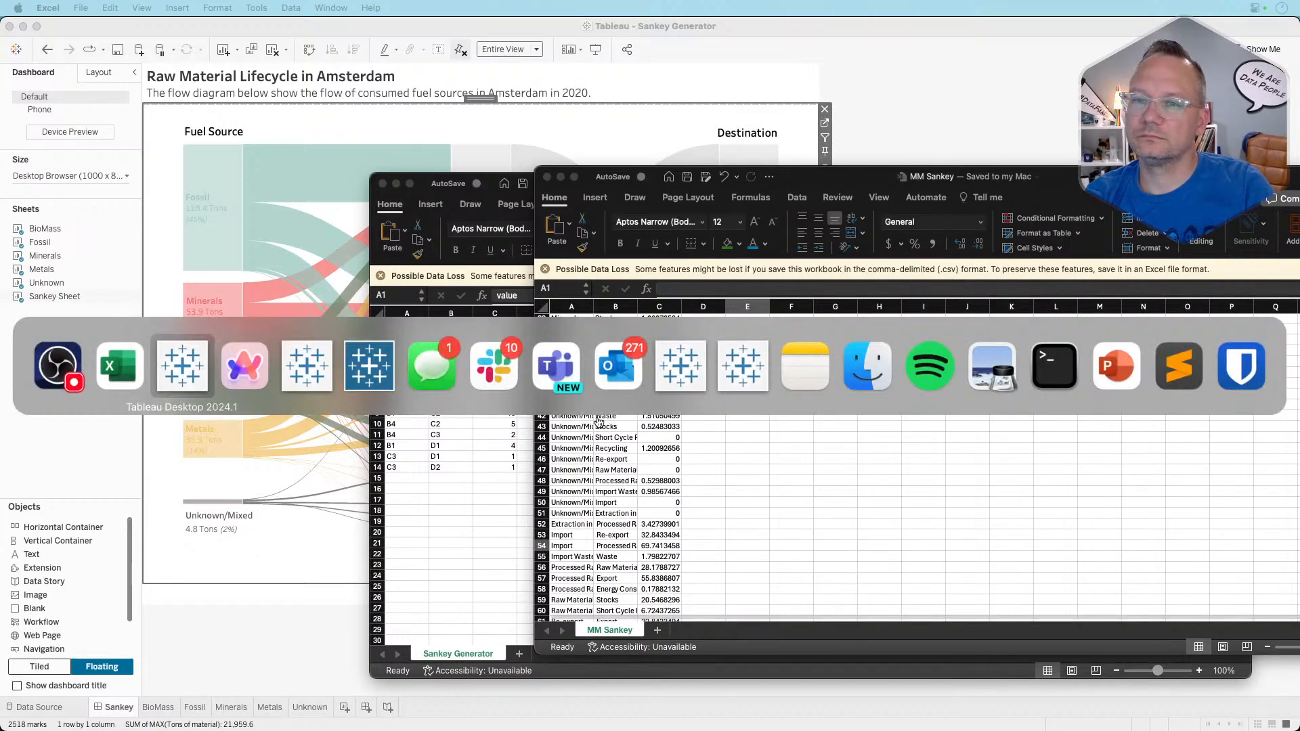
pyautogui.scroll(-10, 539, 408)
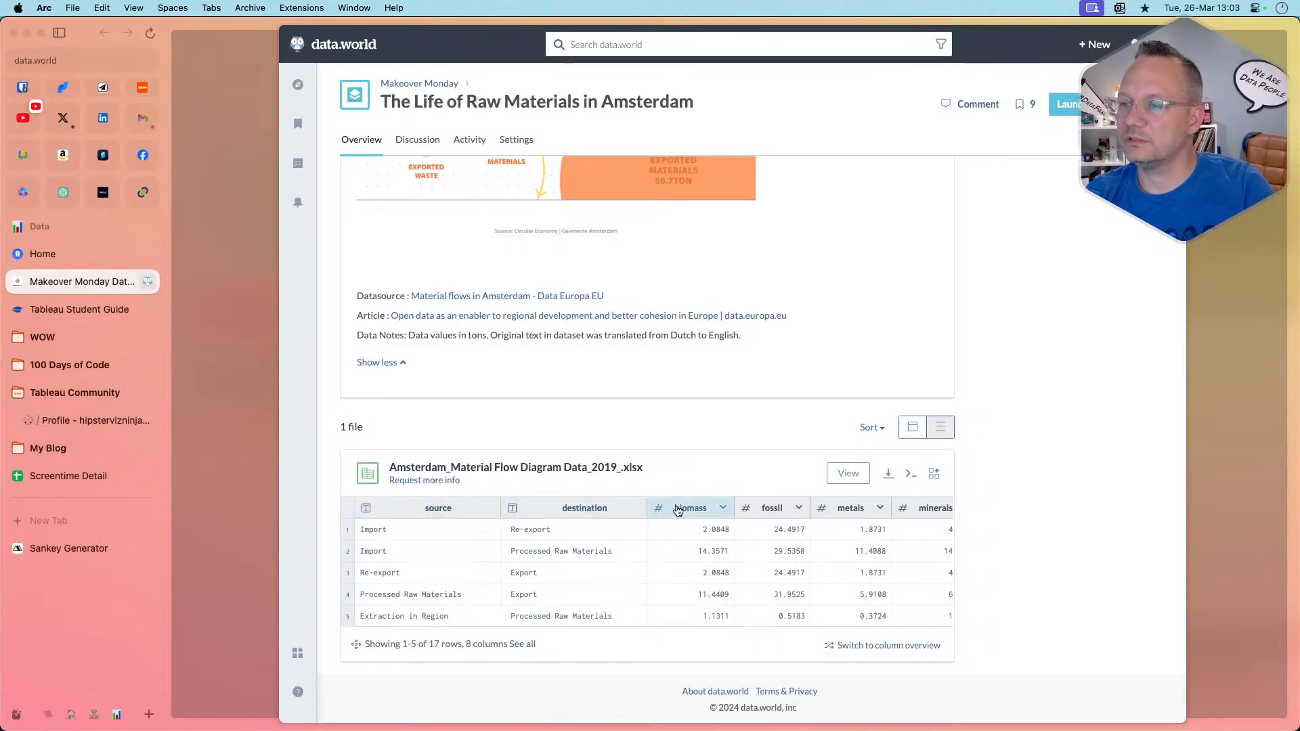
pyautogui.press('super+Tab')
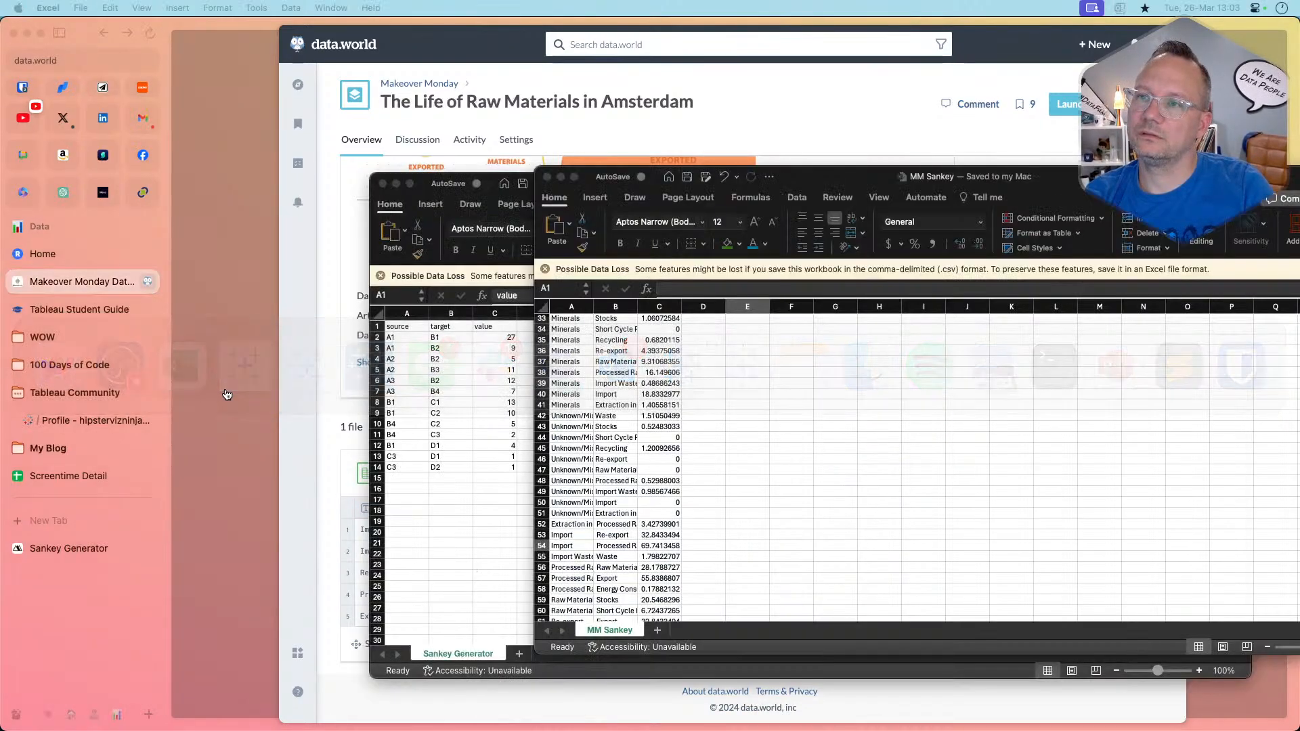
pyautogui.click(89, 603)
pyautogui.press('super+Tab')
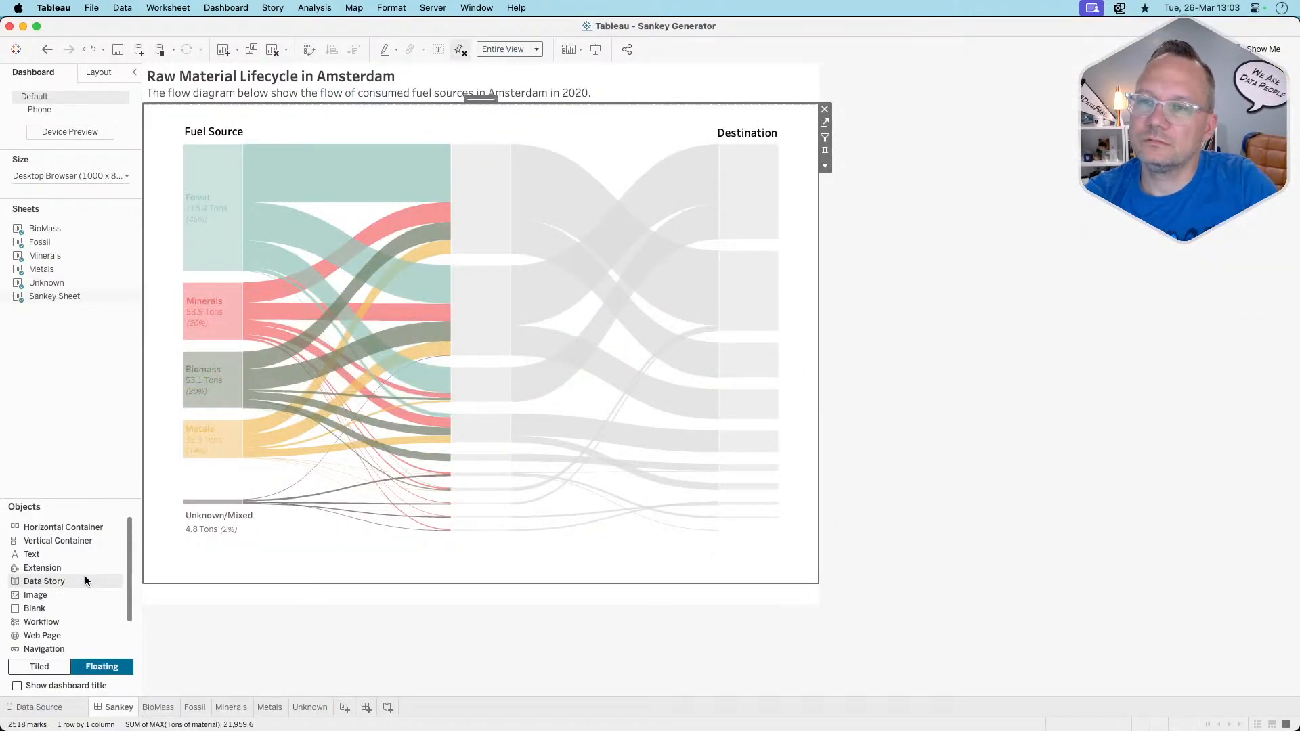
# Change the header above the fuel nodes from "Fuel Source" to "Fuel Type"
pyautogui.doubleClick(216, 133)
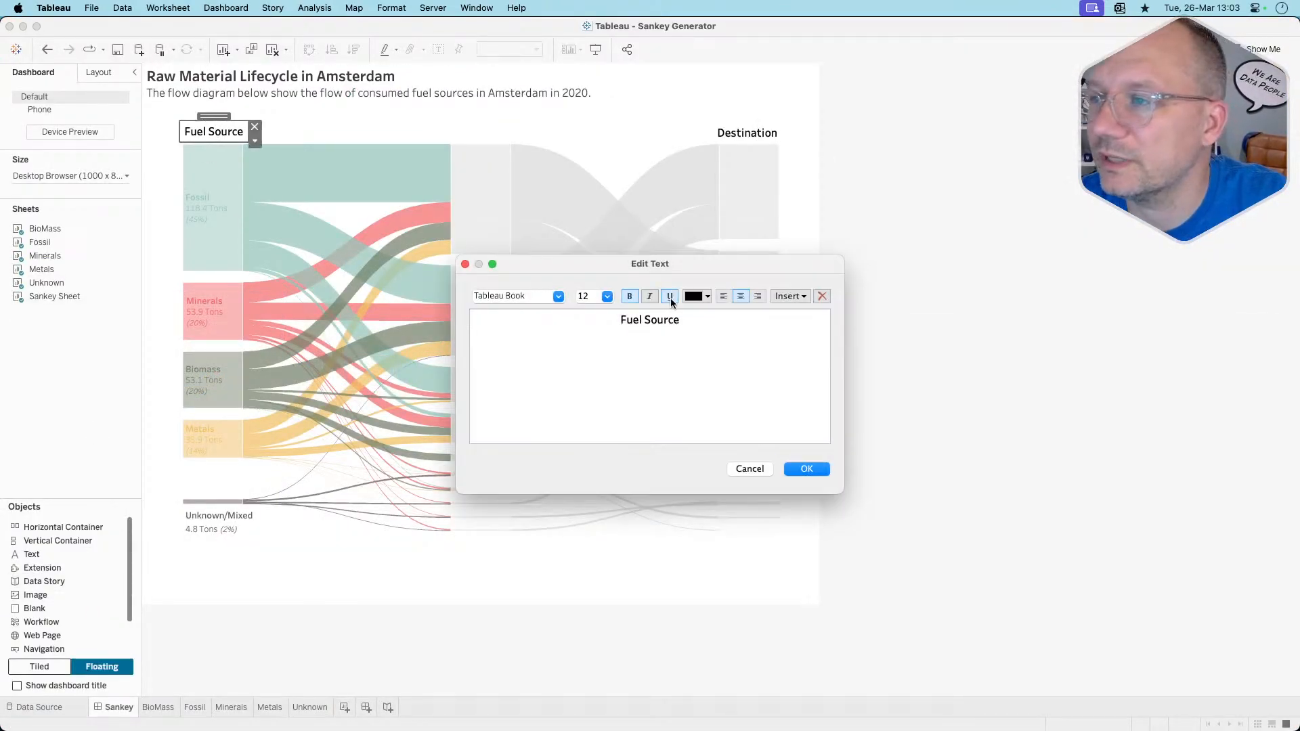
pyautogui.doubleClick(655, 320)
pyautogui.write('Type')
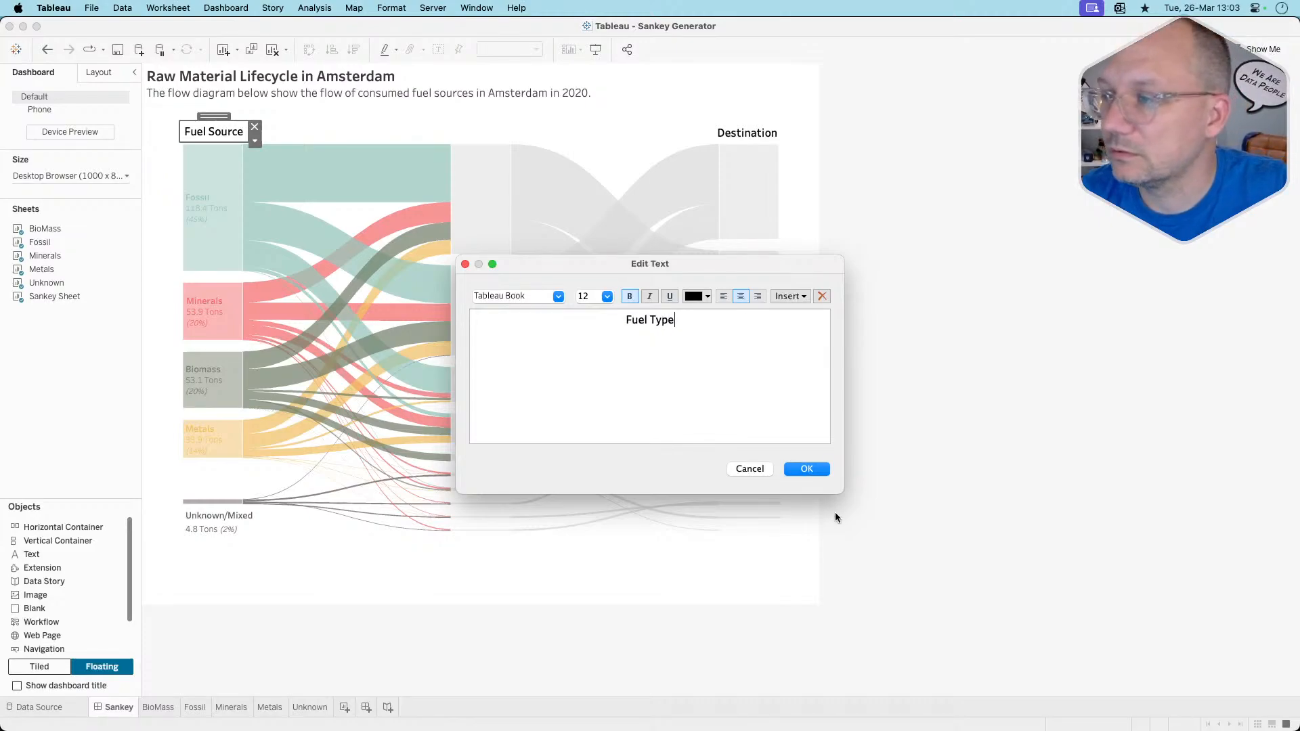
pyautogui.click(806, 468)
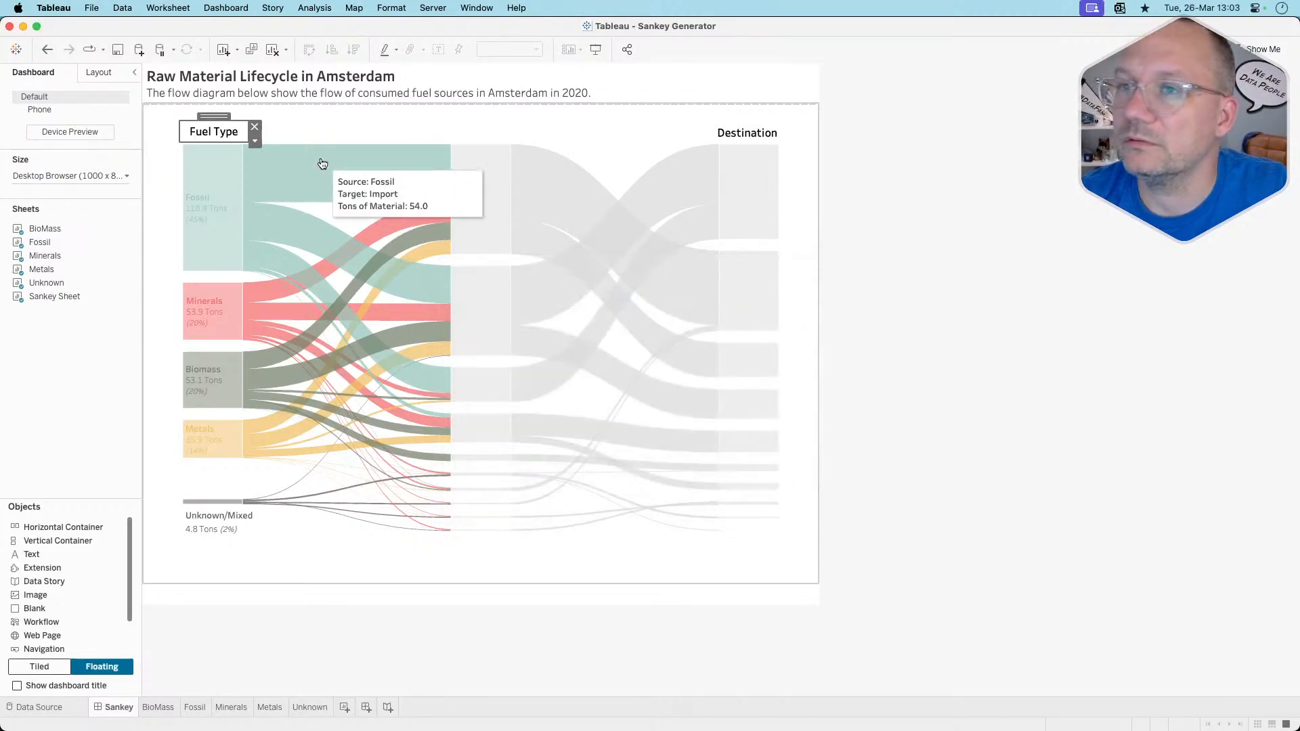
# Add a floating text object reading "Source" above the middle node column, in bold, size 12, black and centred
pyautogui.moveTo(43, 552); pyautogui.dragTo(442, 119)
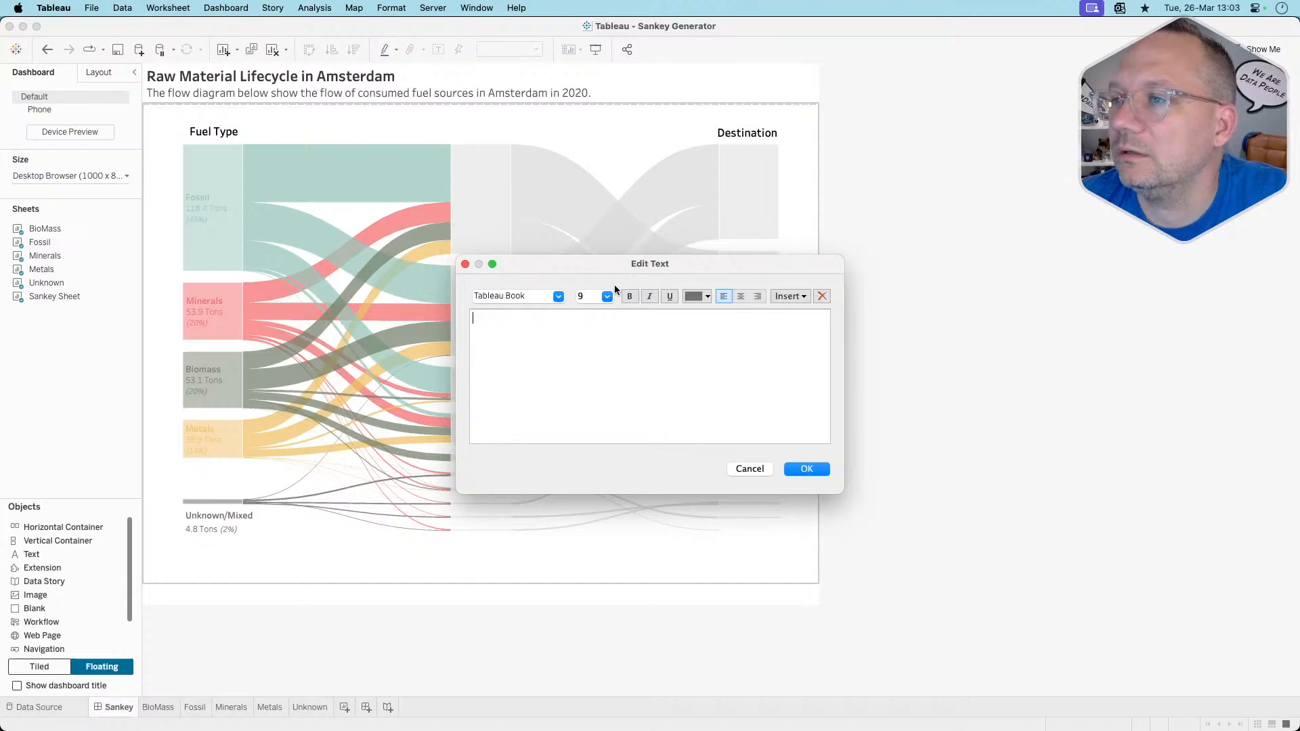
pyautogui.click(608, 296)
pyautogui.click(591, 350)
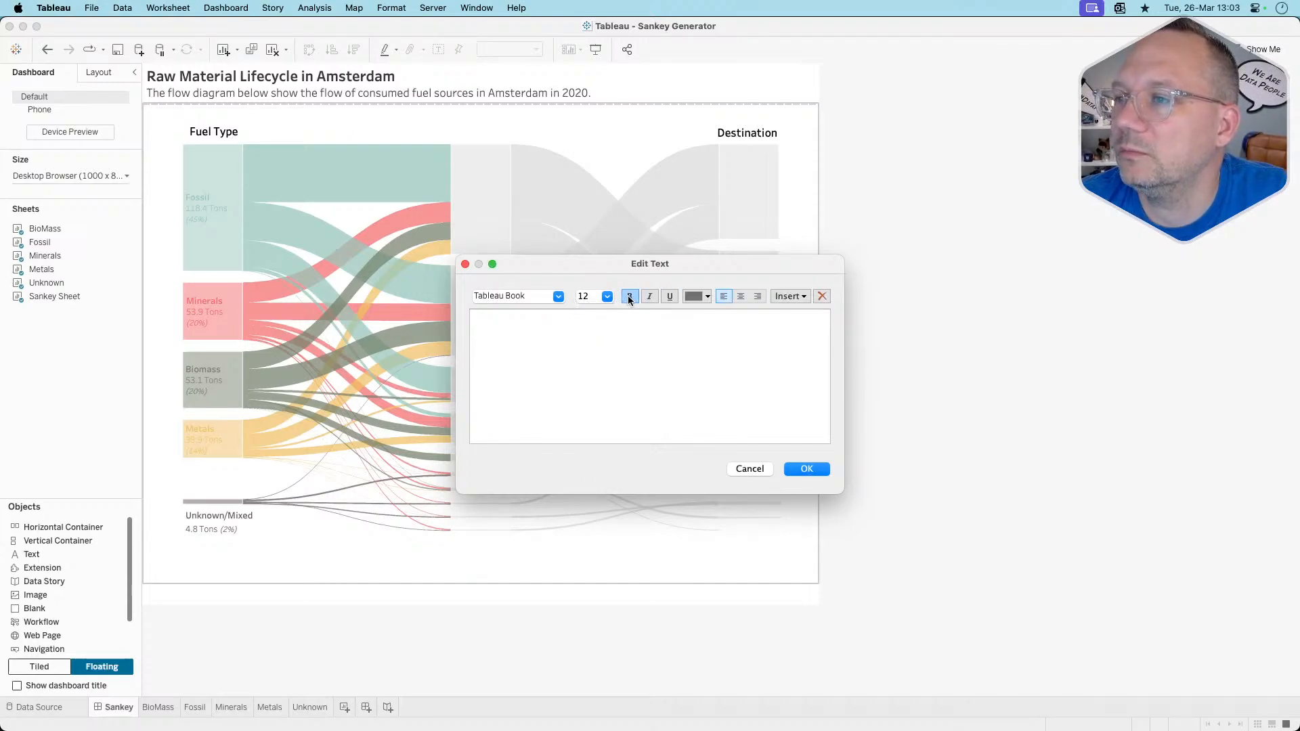
pyautogui.click(701, 296)
pyautogui.click(691, 313)
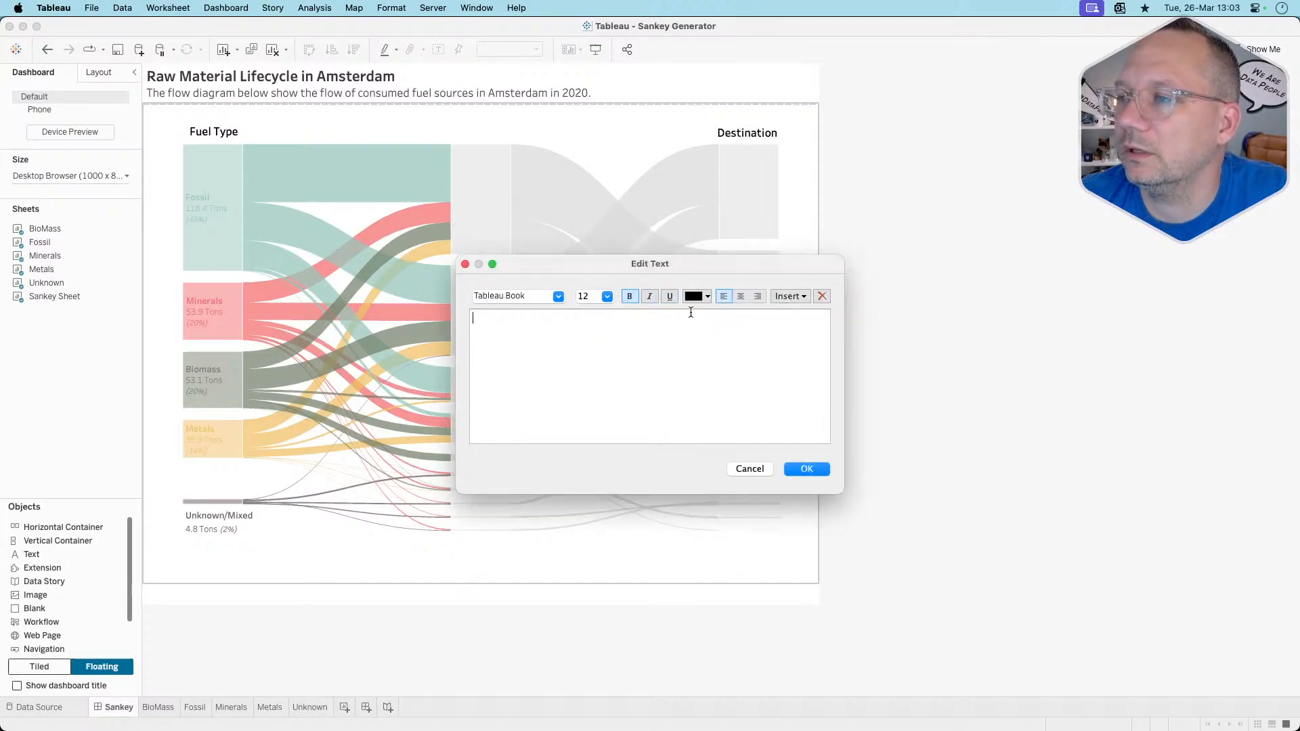
pyautogui.click(741, 296)
pyautogui.write('Sour')
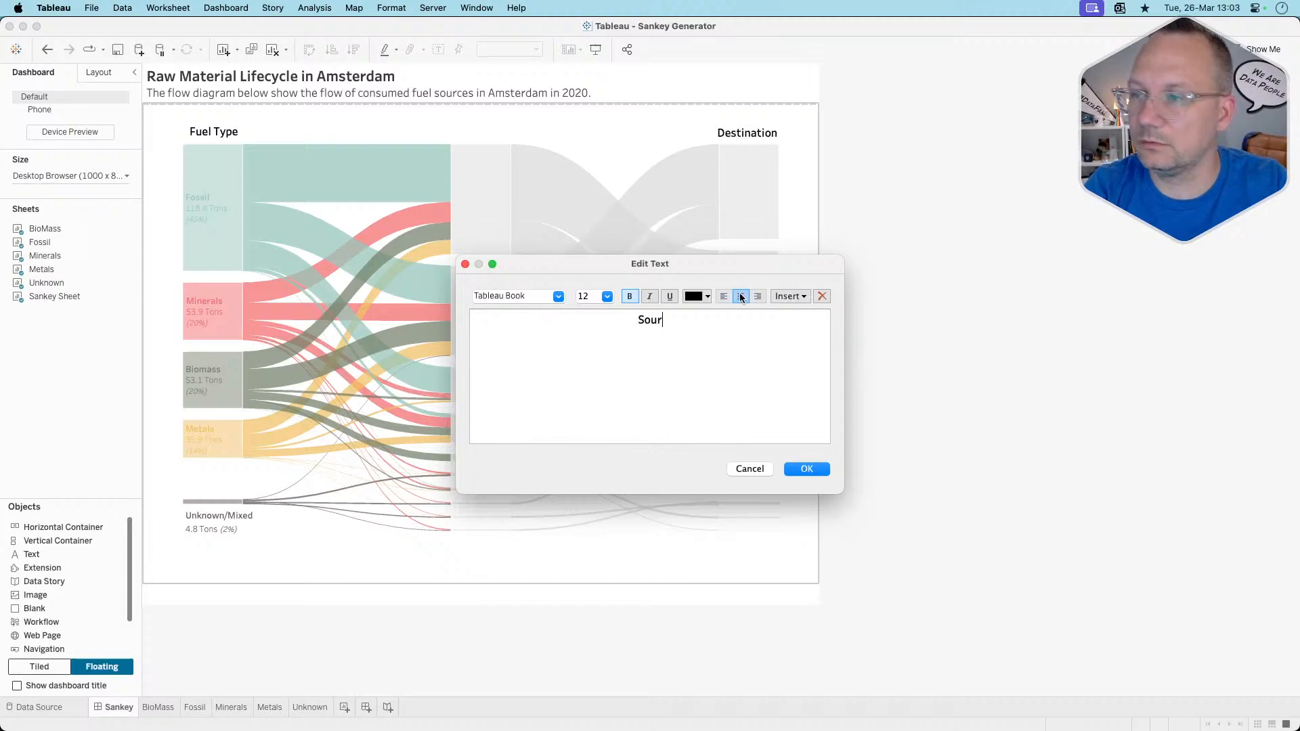
pyautogui.write('ce')
pyautogui.click(802, 470)
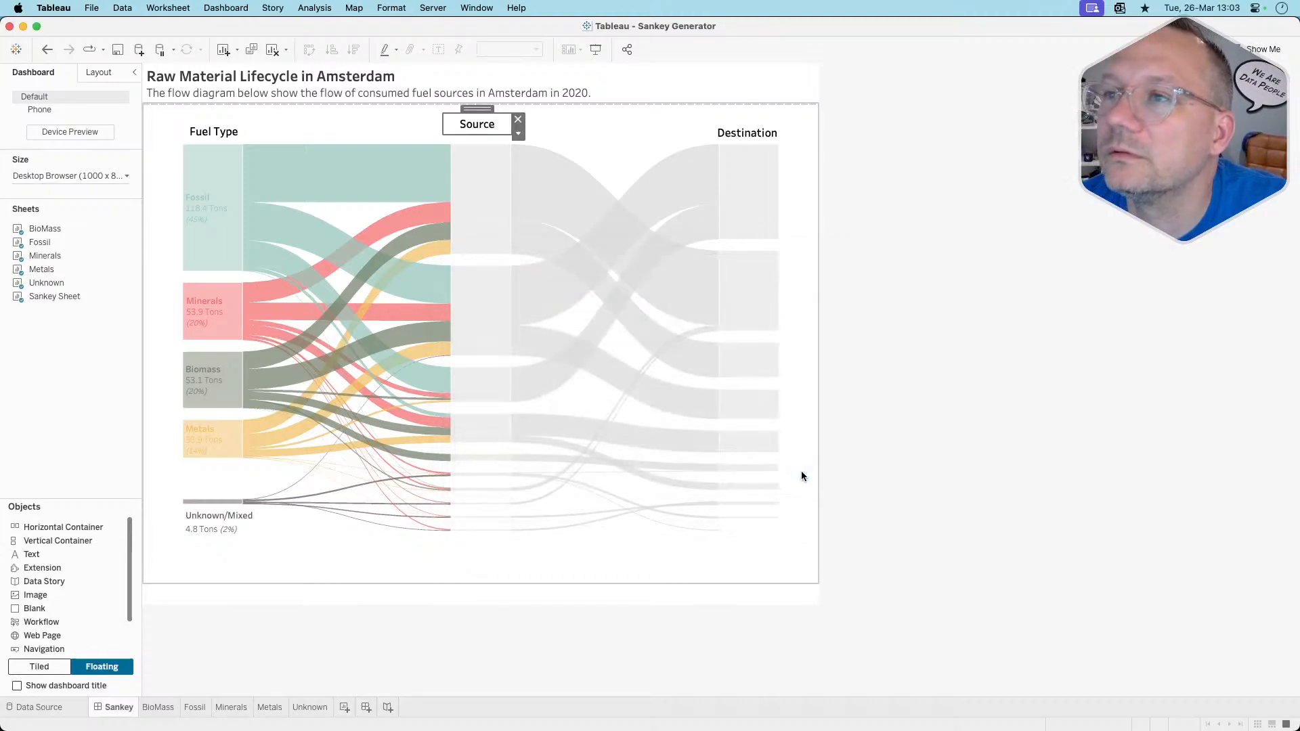
# Set the y position of the Source and Destination headers to 86 so they line up with the Fuel Type header
pyautogui.click(220, 131)
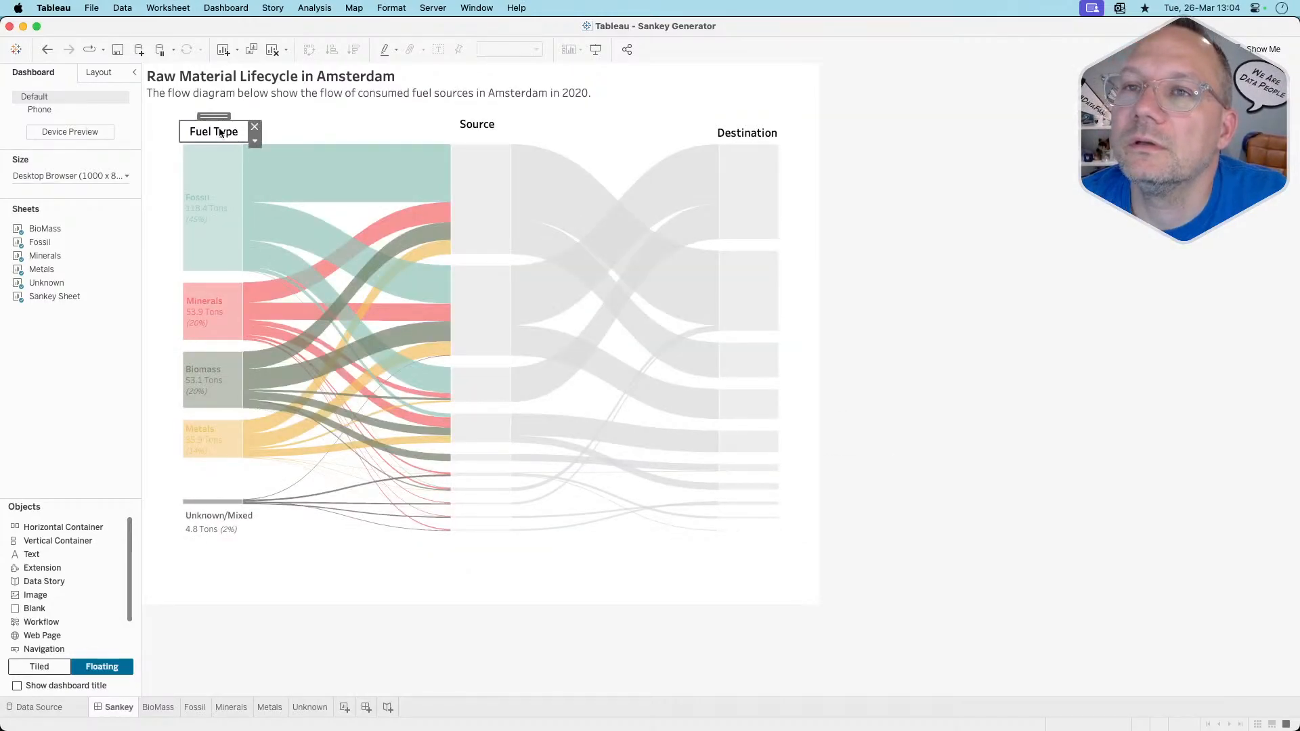
pyautogui.click(92, 73)
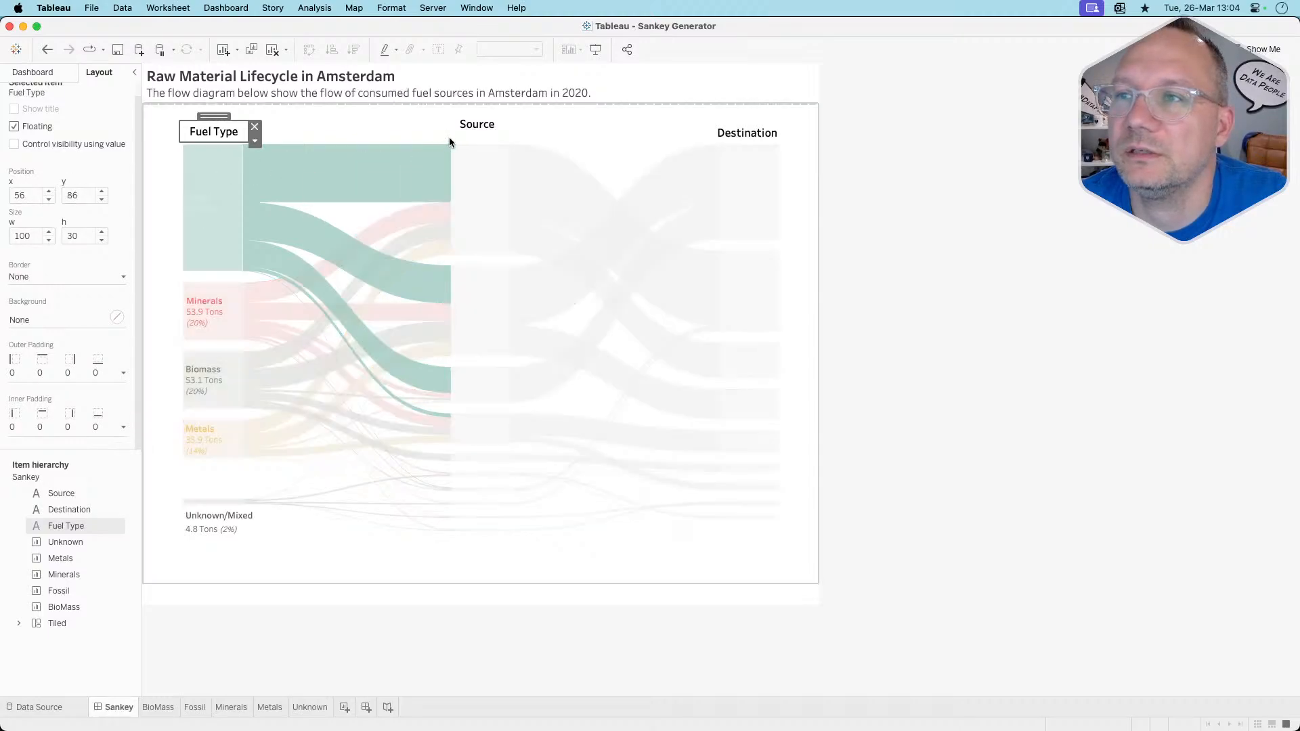
pyautogui.click(471, 124)
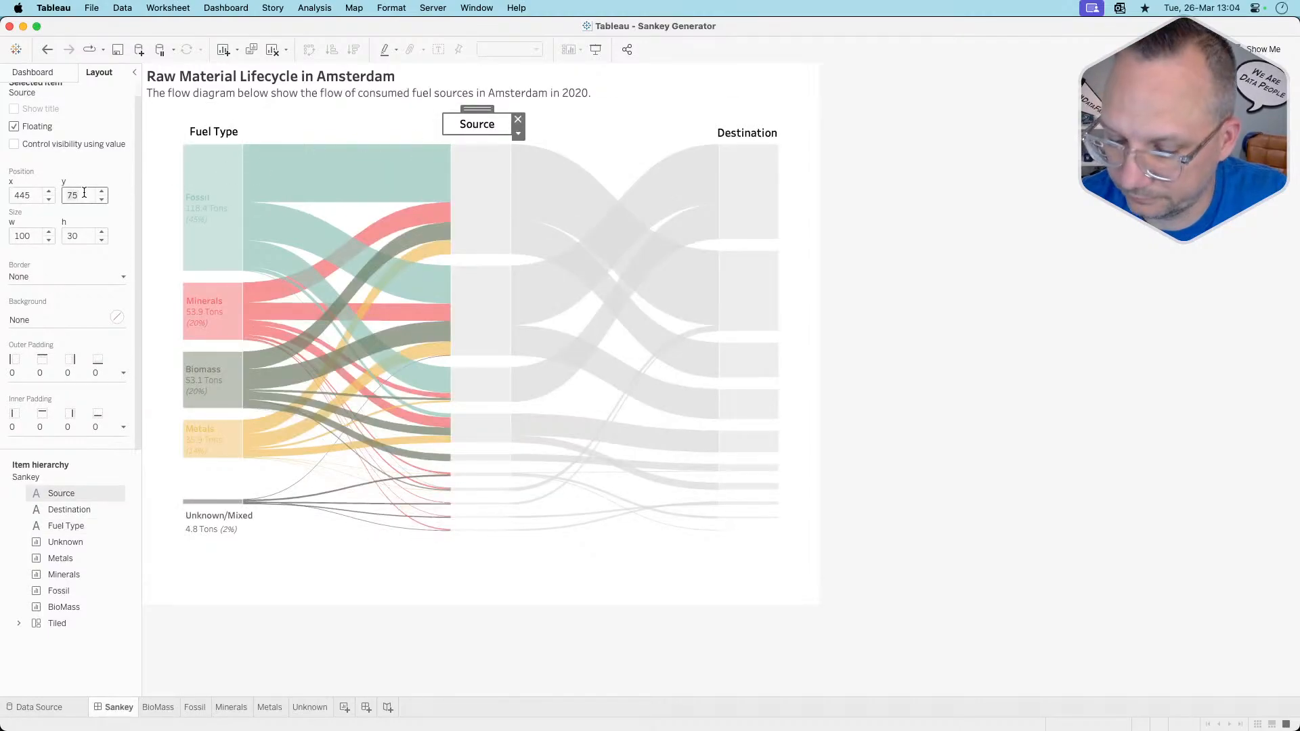
pyautogui.doubleClick(84, 195)
pyautogui.write('88')
pyautogui.press('Tab')
pyautogui.click(735, 135)
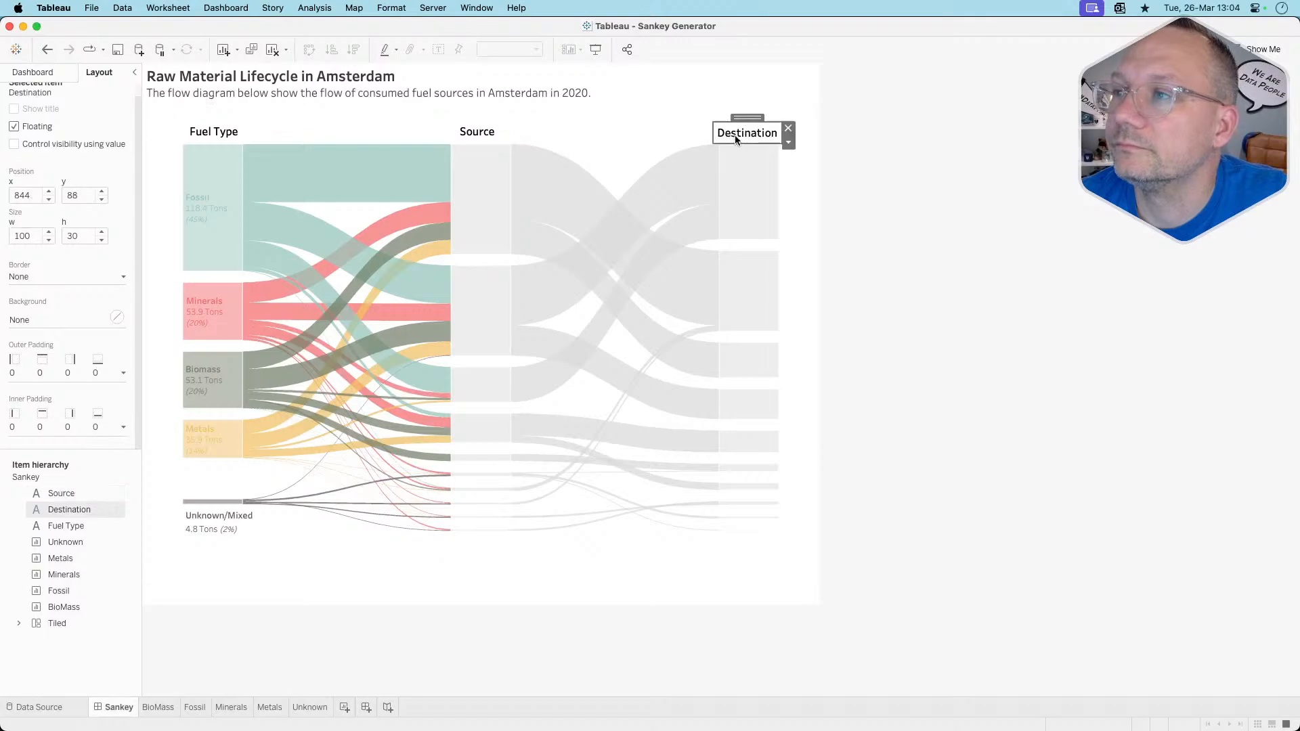
pyautogui.click(102, 199)
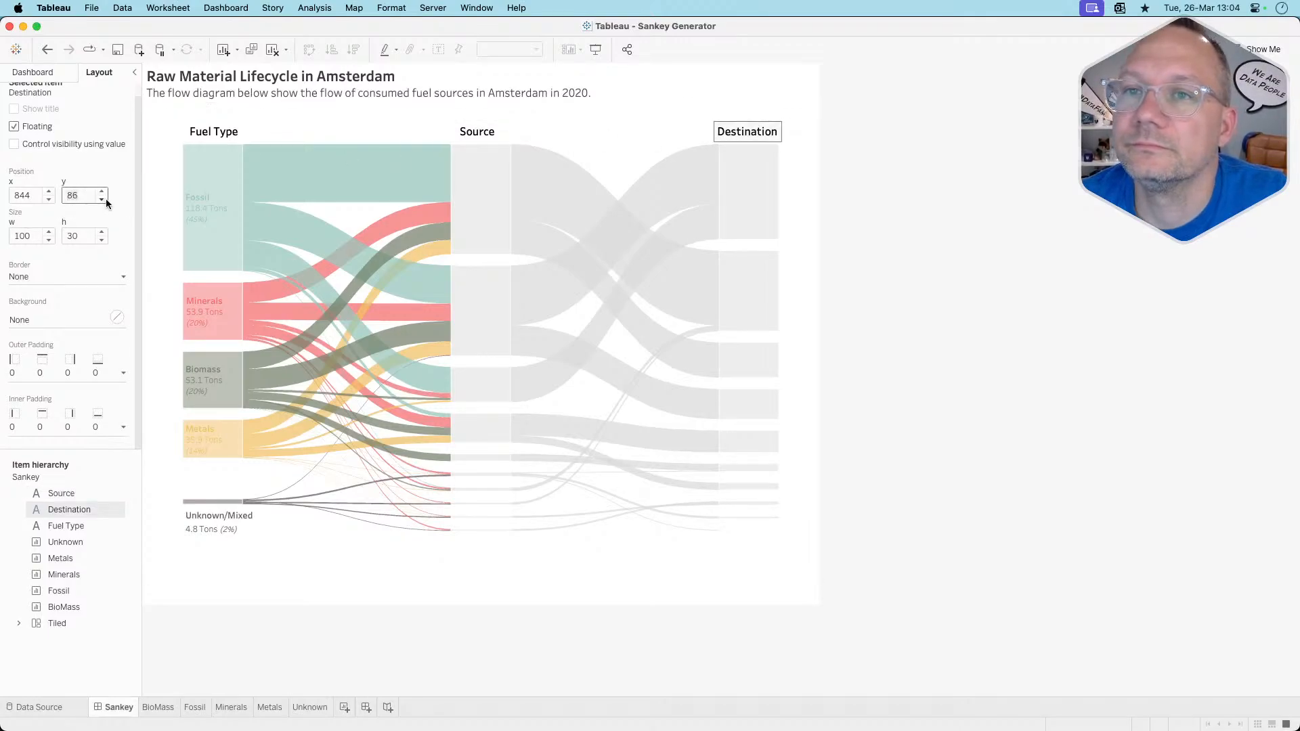
# Finish positioning the Destination header at y 86 and deselect it
pyautogui.click(101, 199)
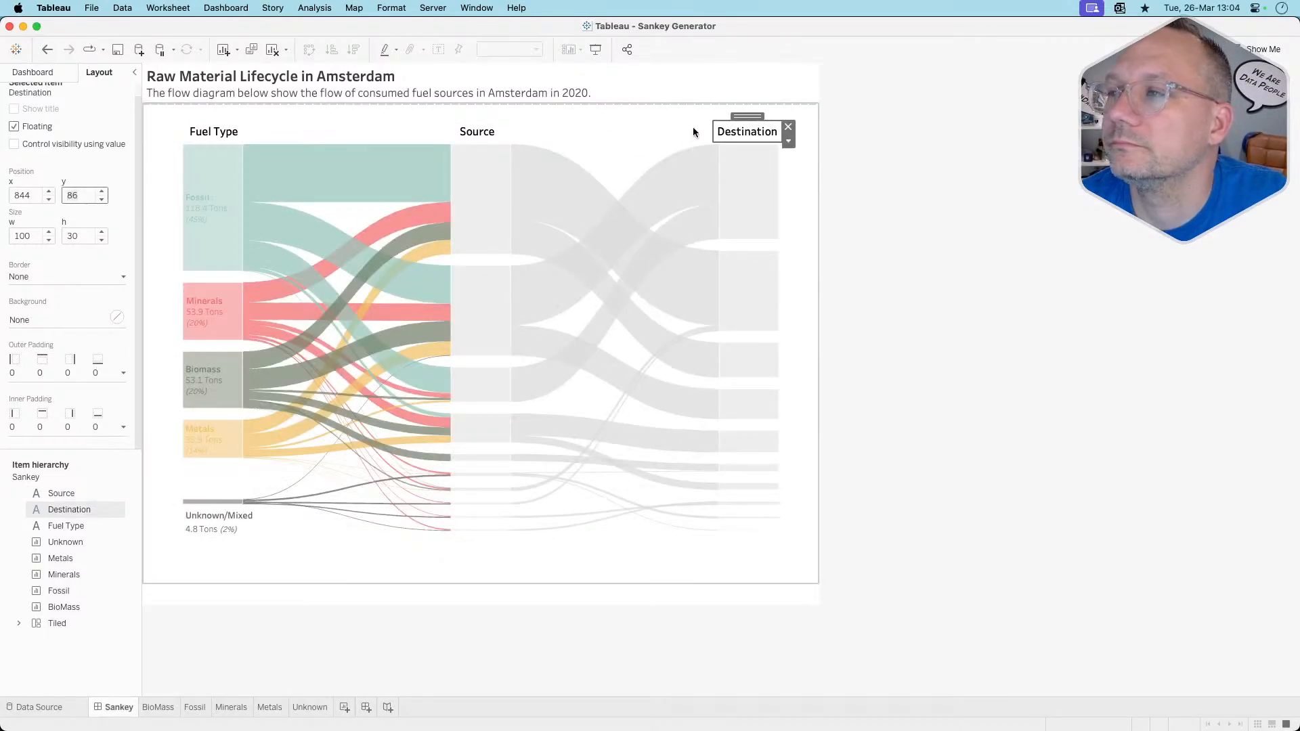
pyautogui.click(900, 197)
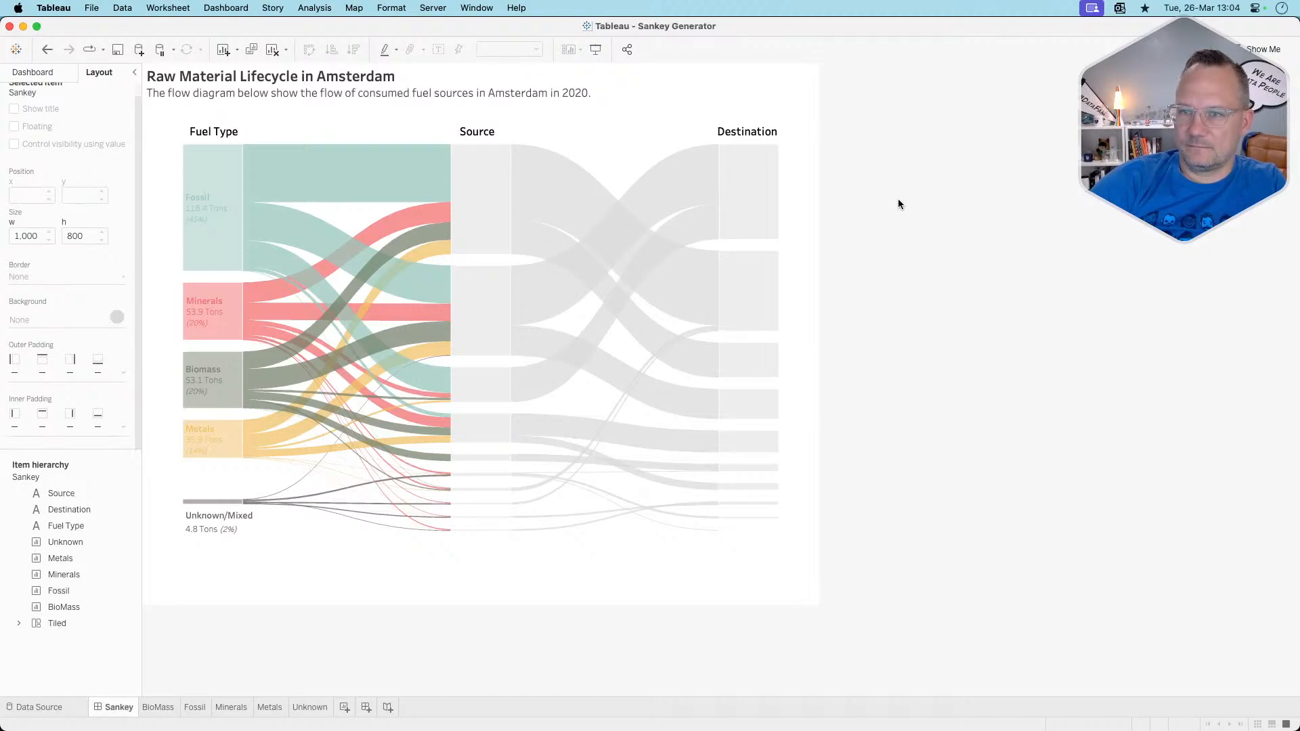
# Examine the flow highlighting and tooltips of the fuel type, Source and Destination nodes in the dashboard's Sankey diagram
pyautogui.click(224, 176)
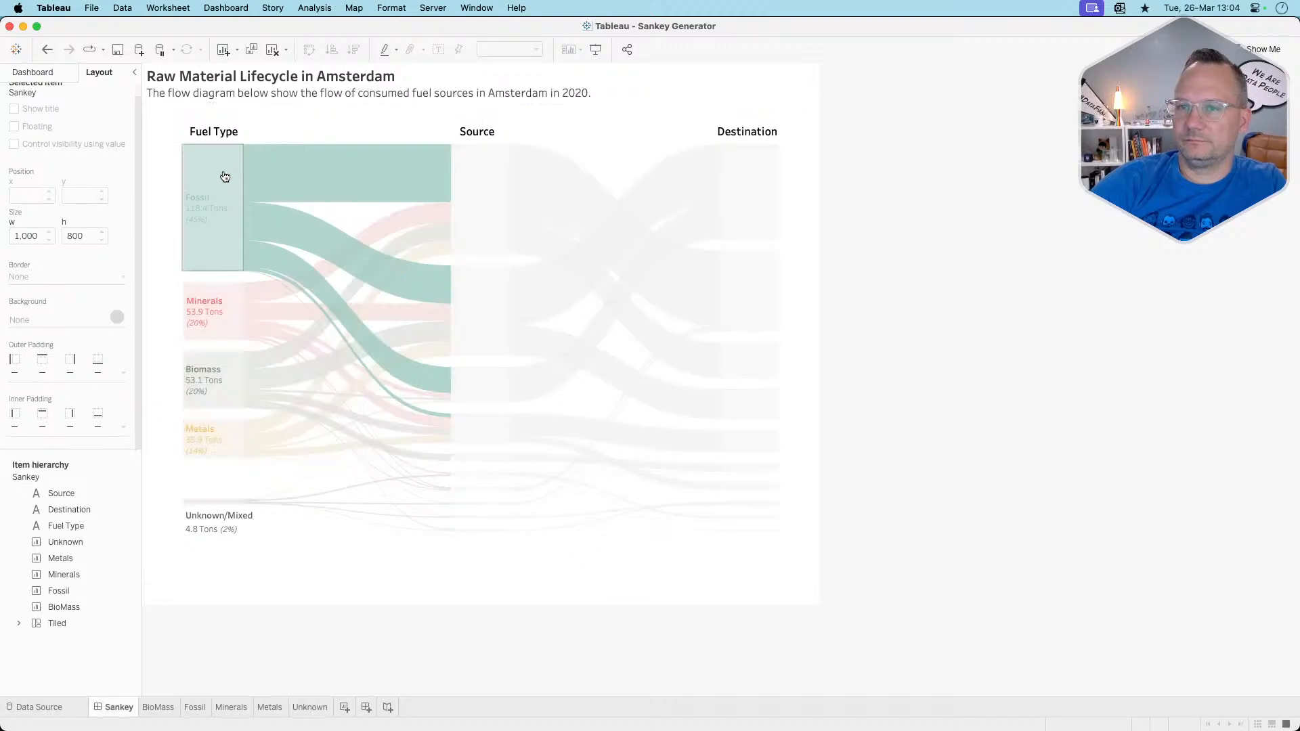
pyautogui.click(225, 176)
pyautogui.click(485, 197)
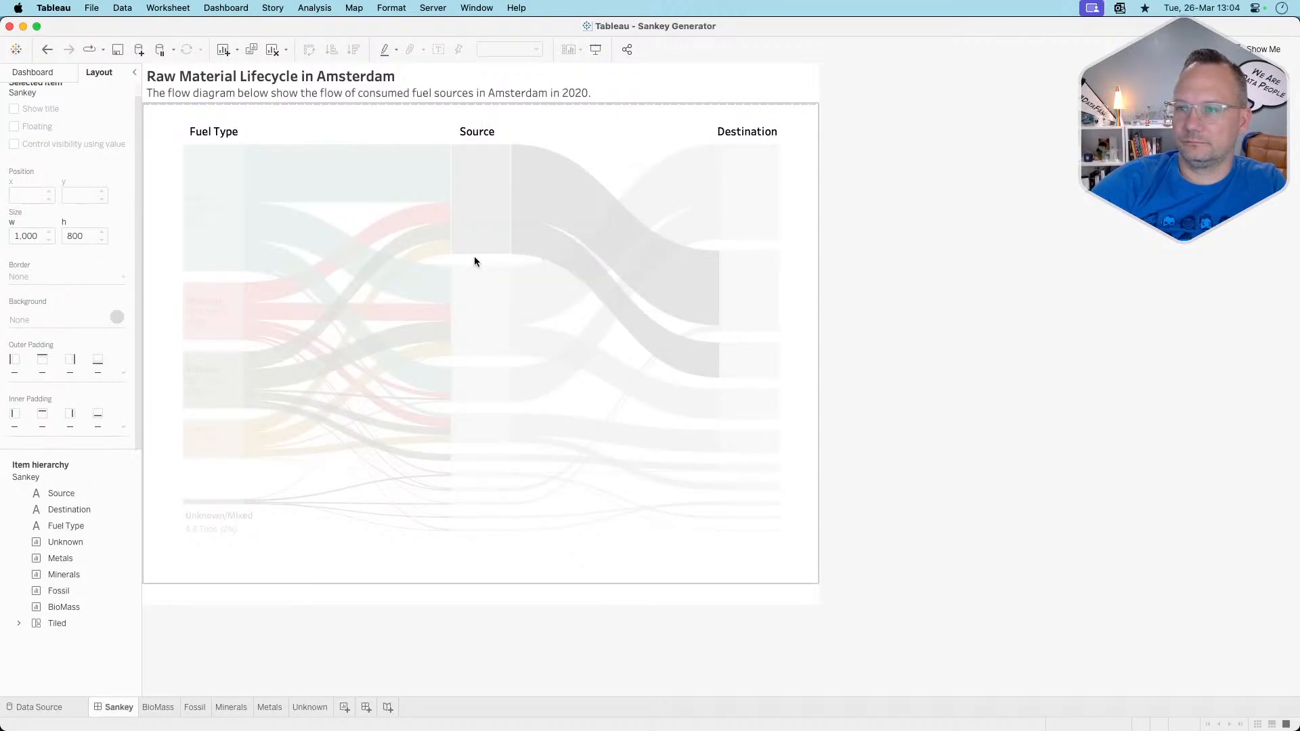
pyautogui.click(457, 560)
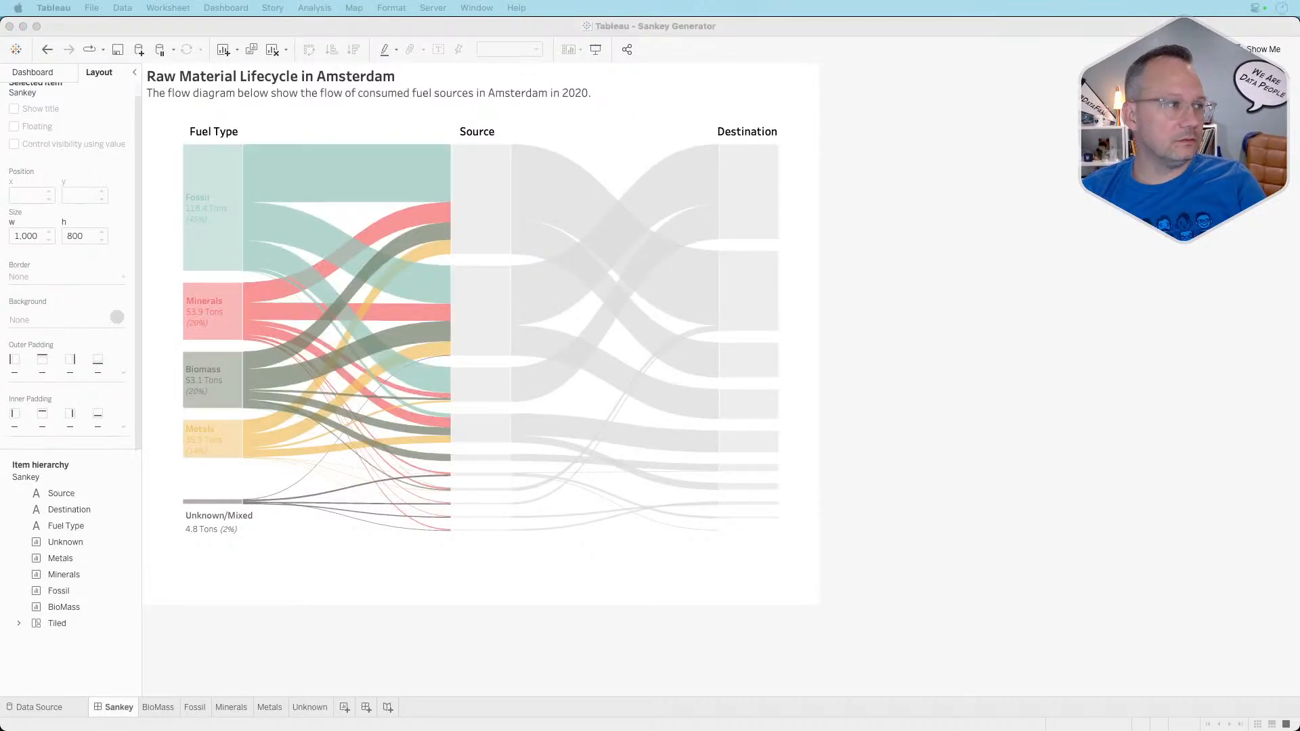
pyautogui.click(788, 651)
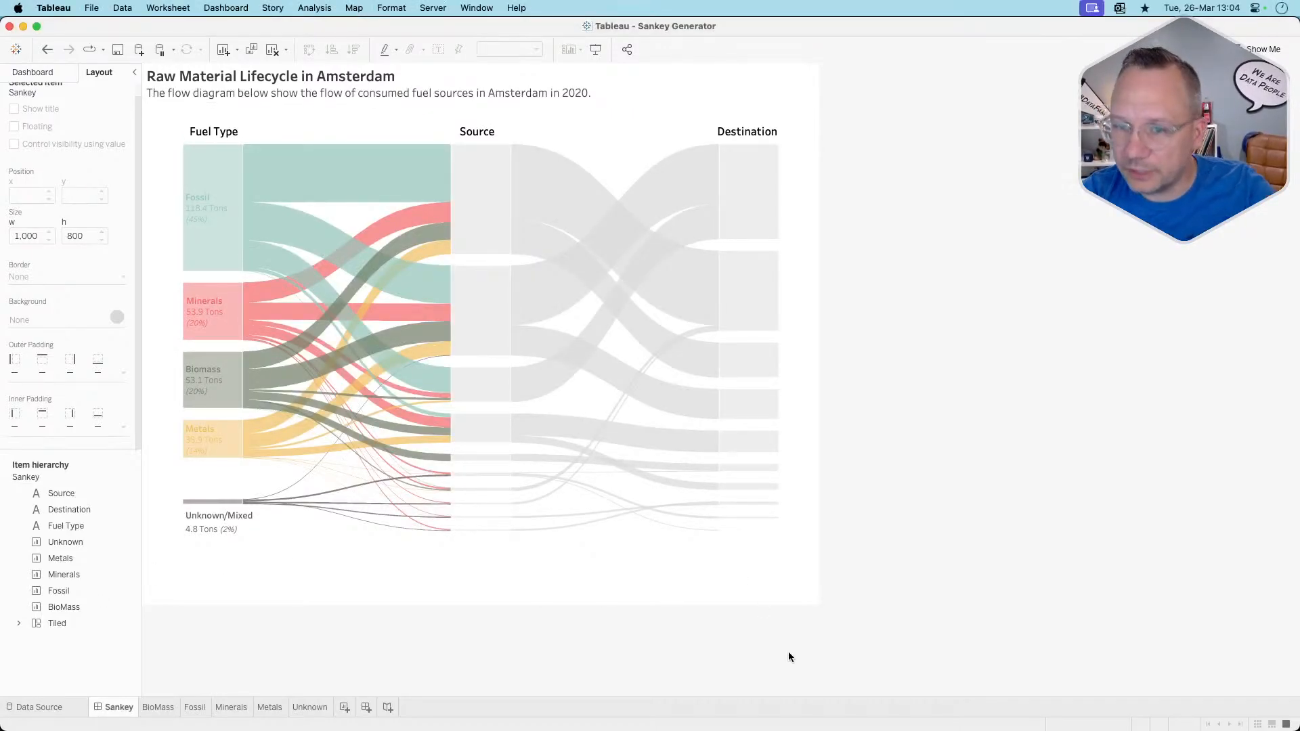
pyautogui.click(417, 92)
pyautogui.click(949, 178)
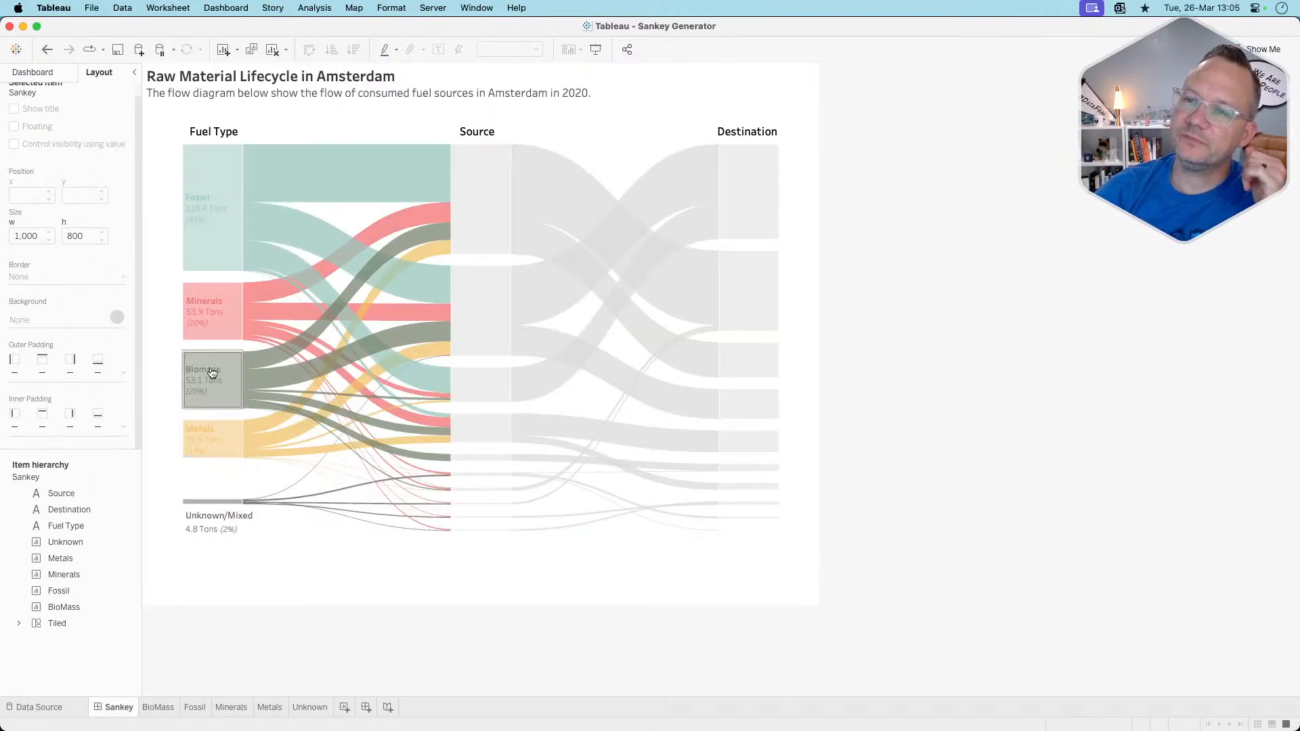
pyautogui.moveTo(353, 347)
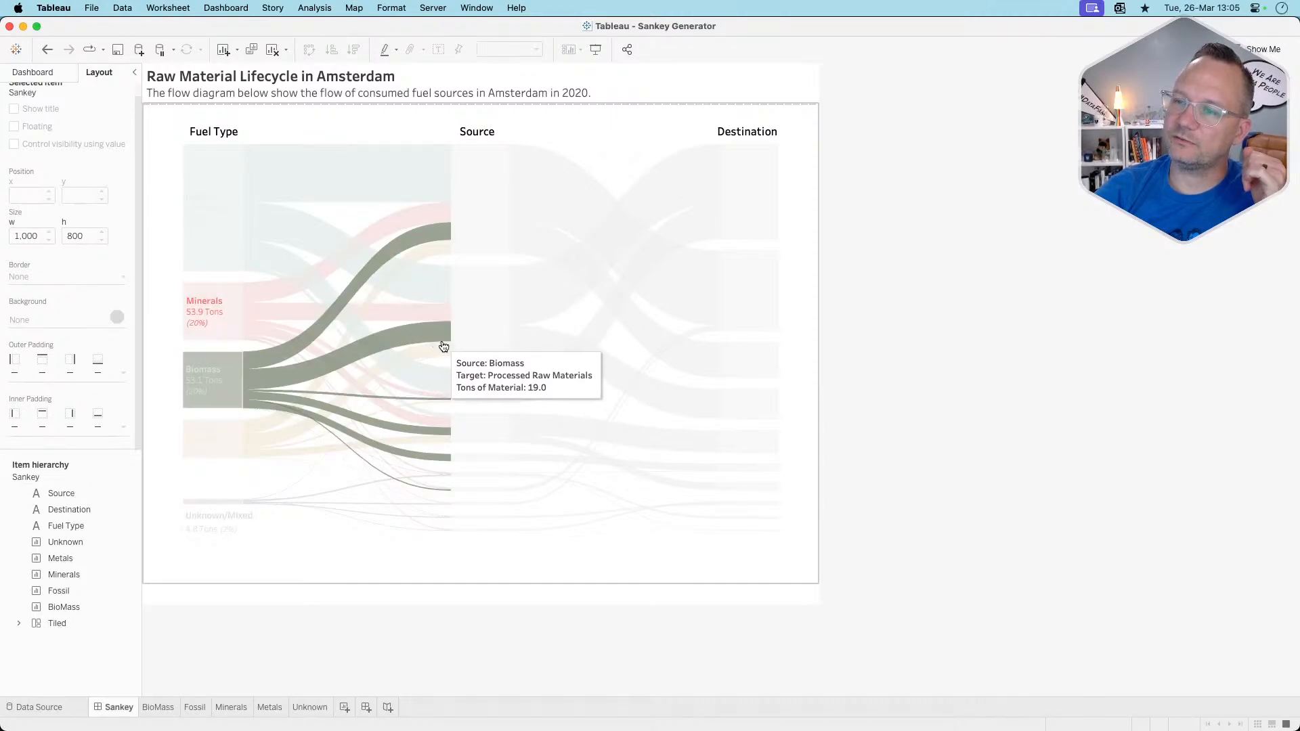
pyautogui.moveTo(479, 346)
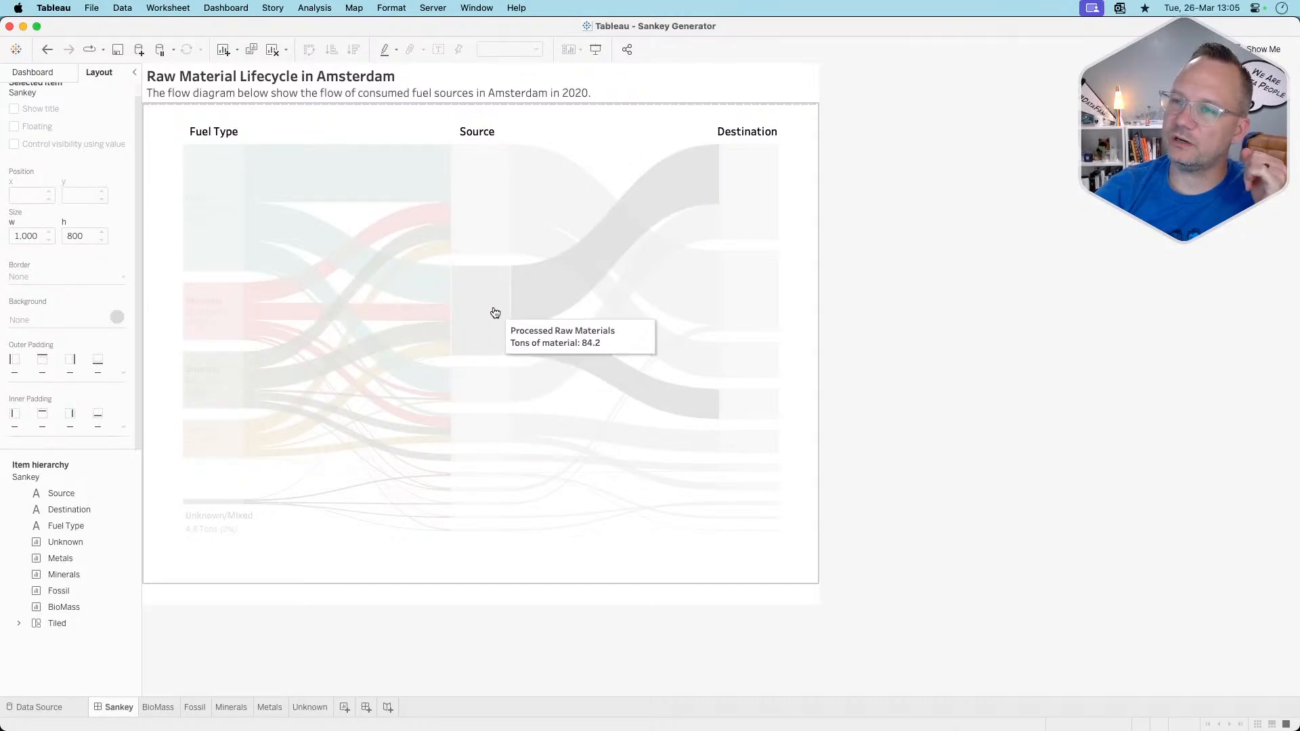
pyautogui.moveTo(742, 174)
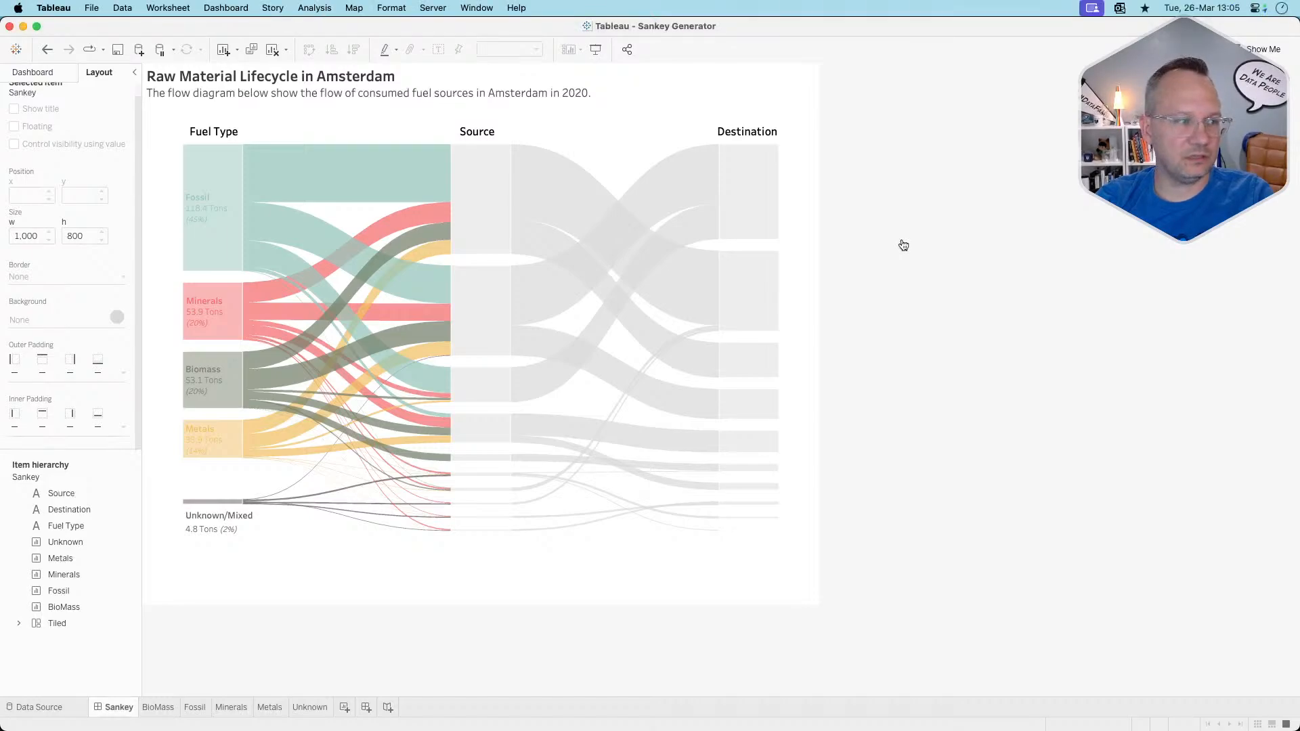
# Switch to Arc and review the Sankey Generator page and the Makeover Monday raw materials dataset on data.world
pyautogui.press('super+Tab')
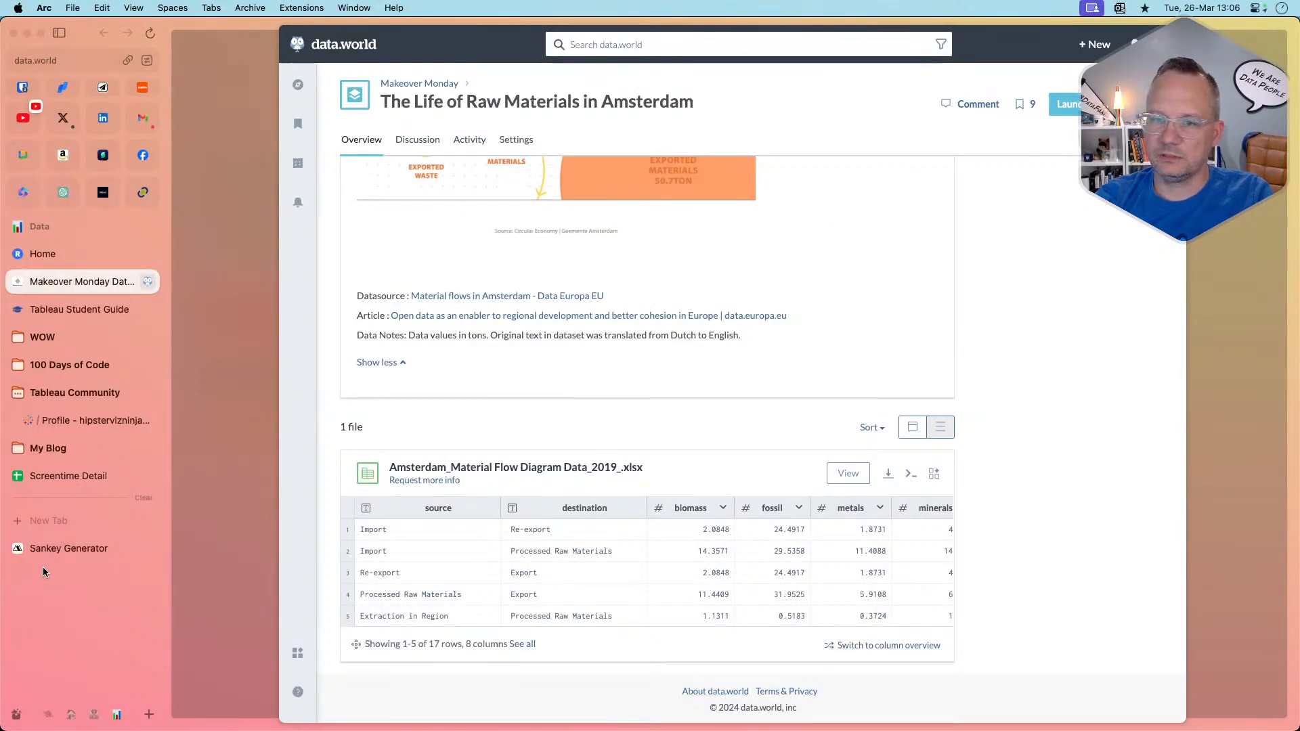
pyautogui.click(44, 550)
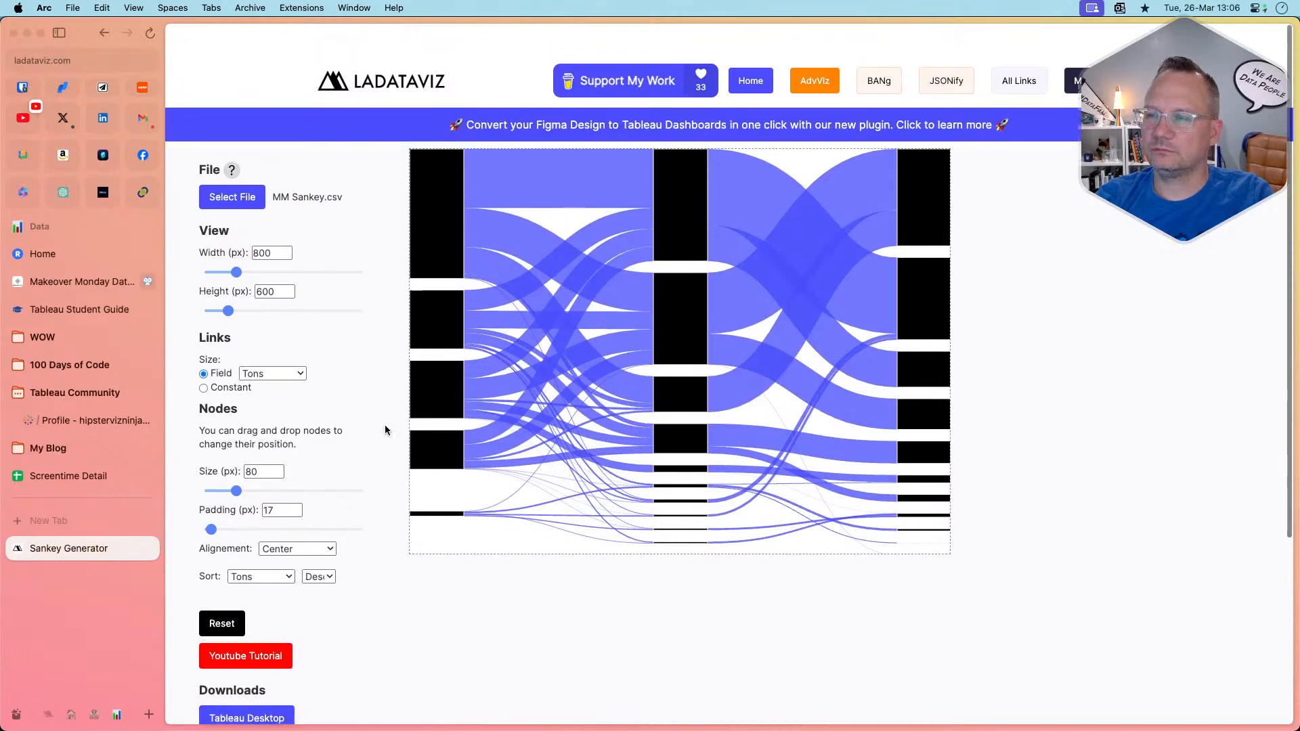
pyautogui.scroll(-1, 385, 430)
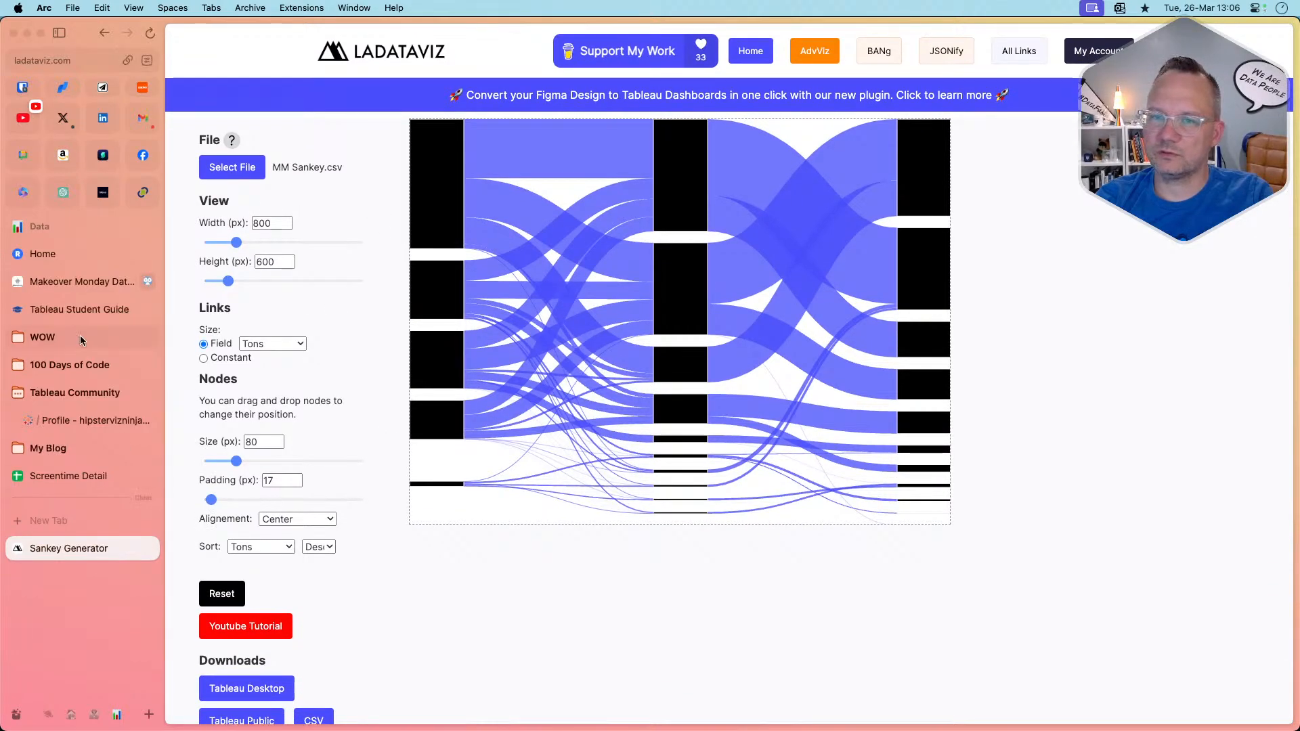
pyautogui.click(73, 283)
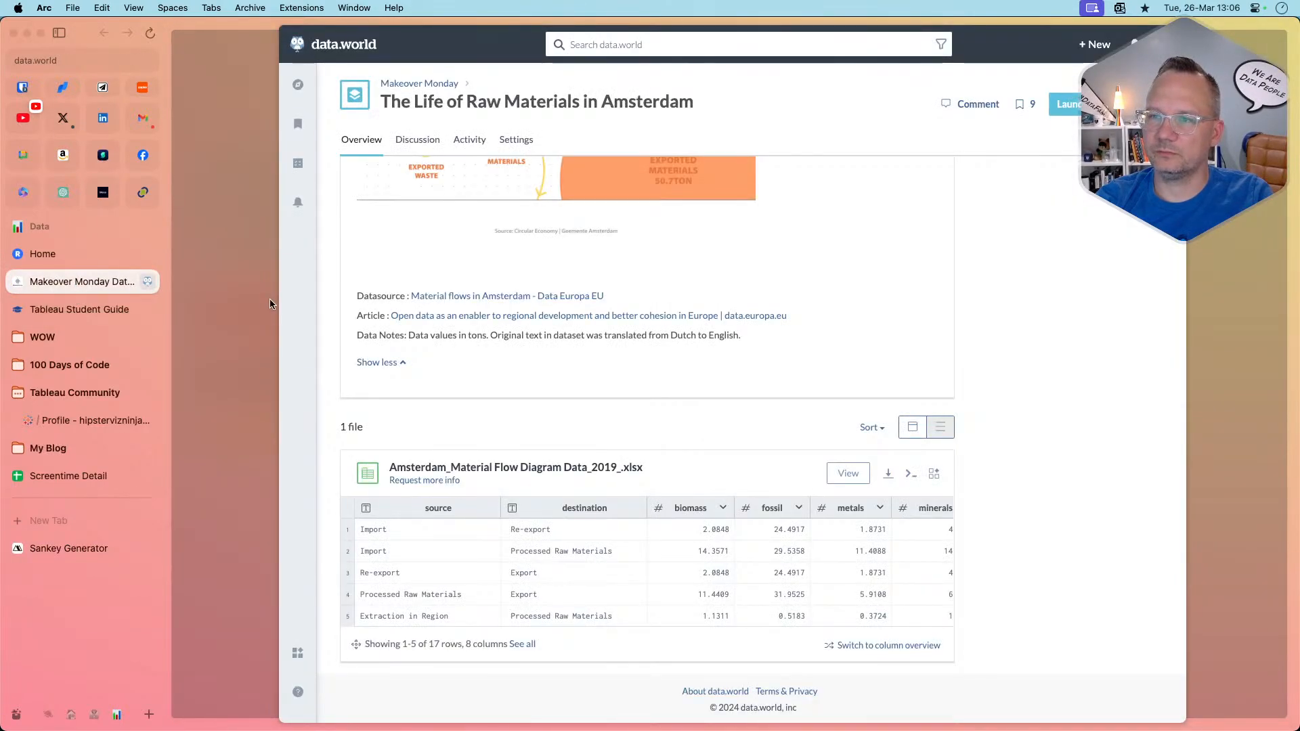